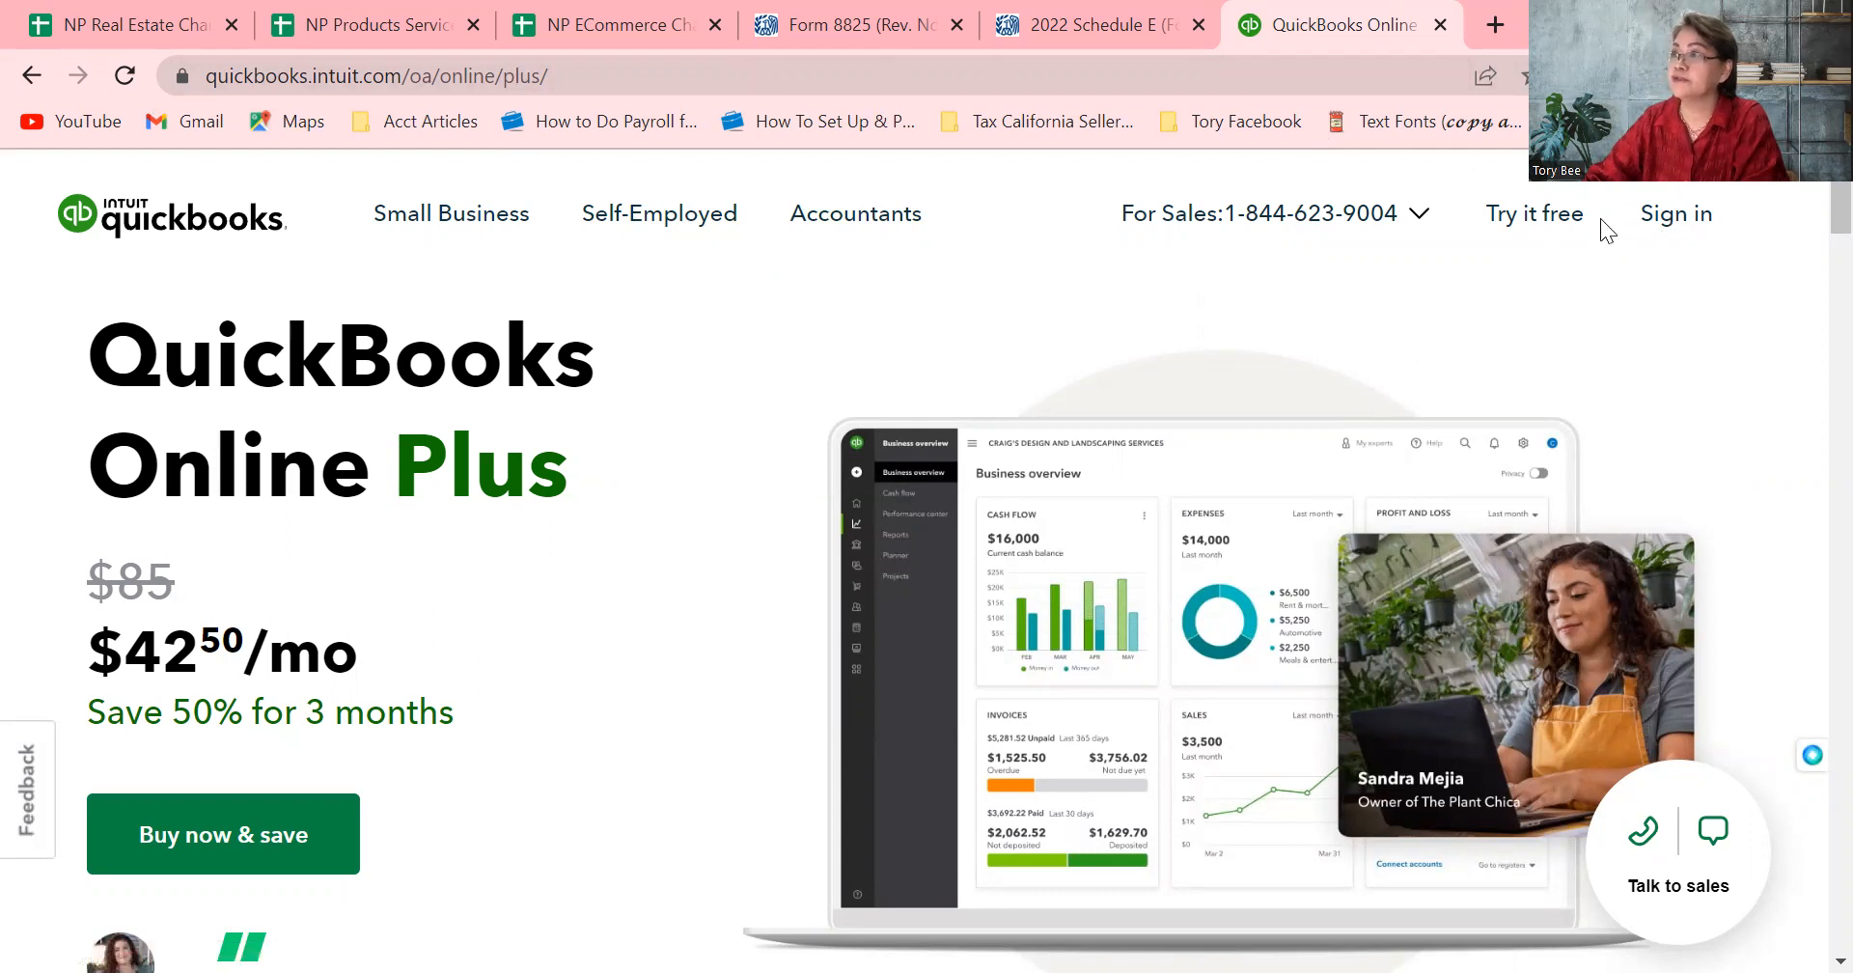
Sign in to the company account and look over the dashboard's Get things done and Business overview pages
click(1679, 229)
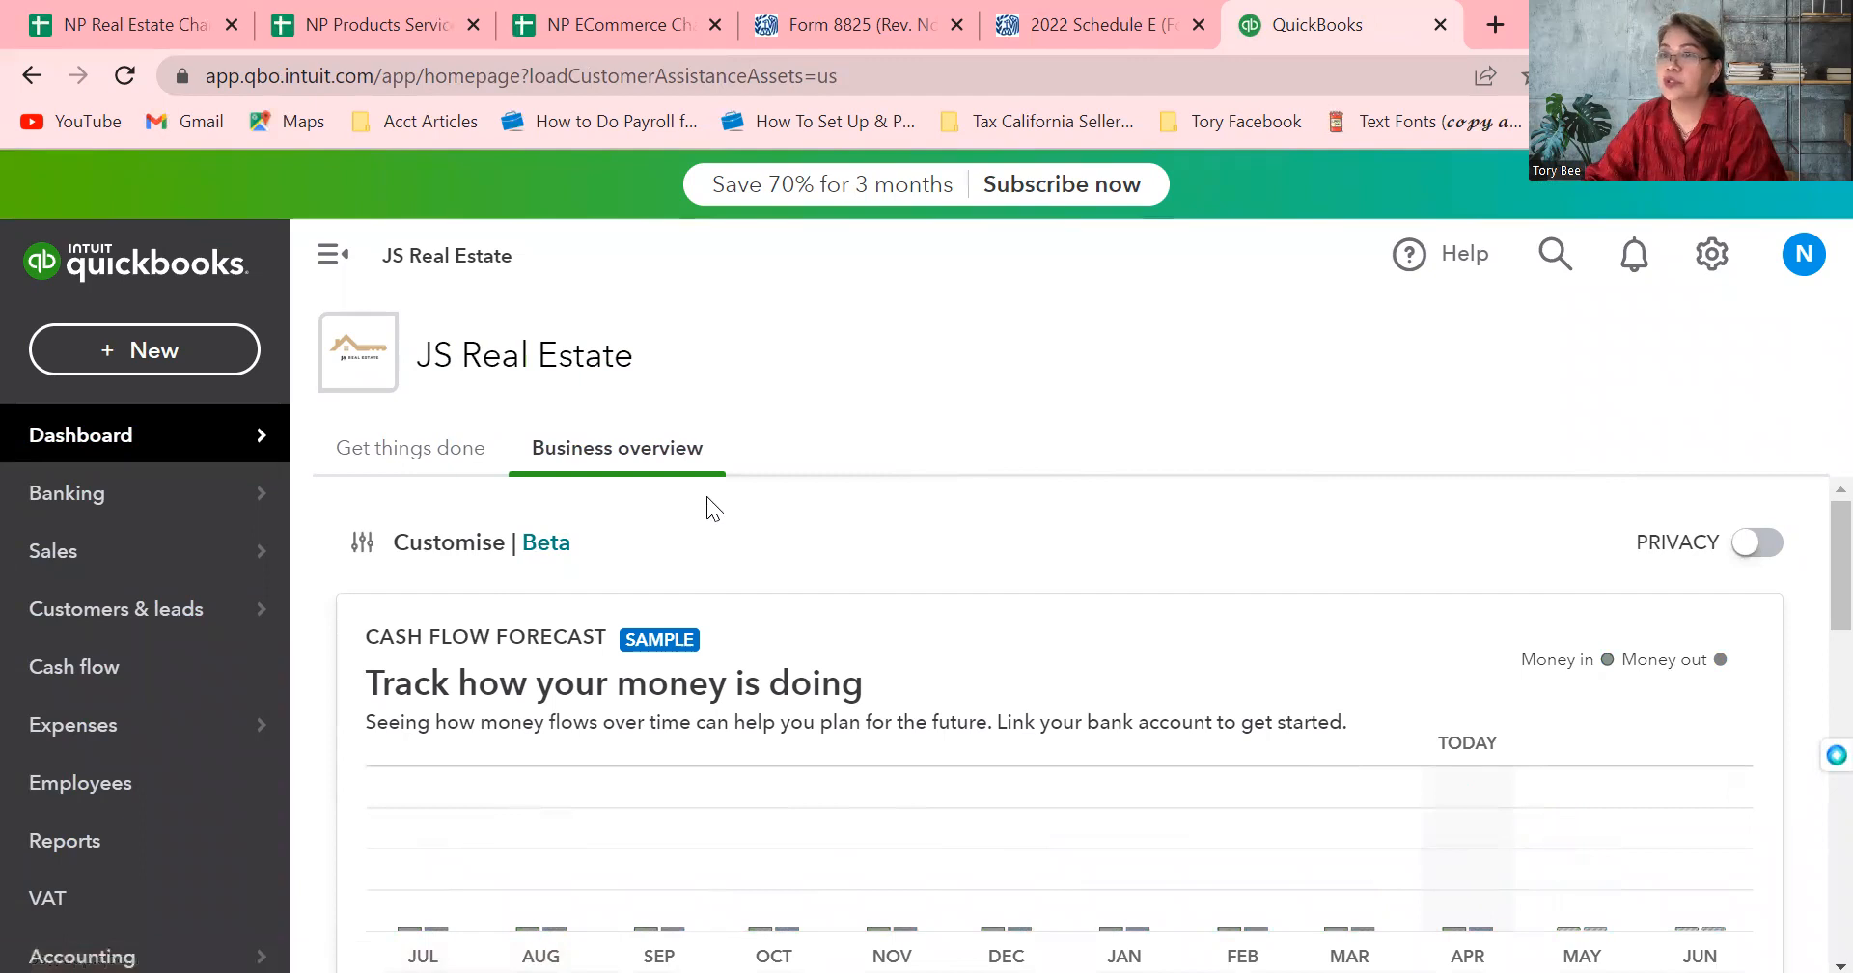
click(434, 454)
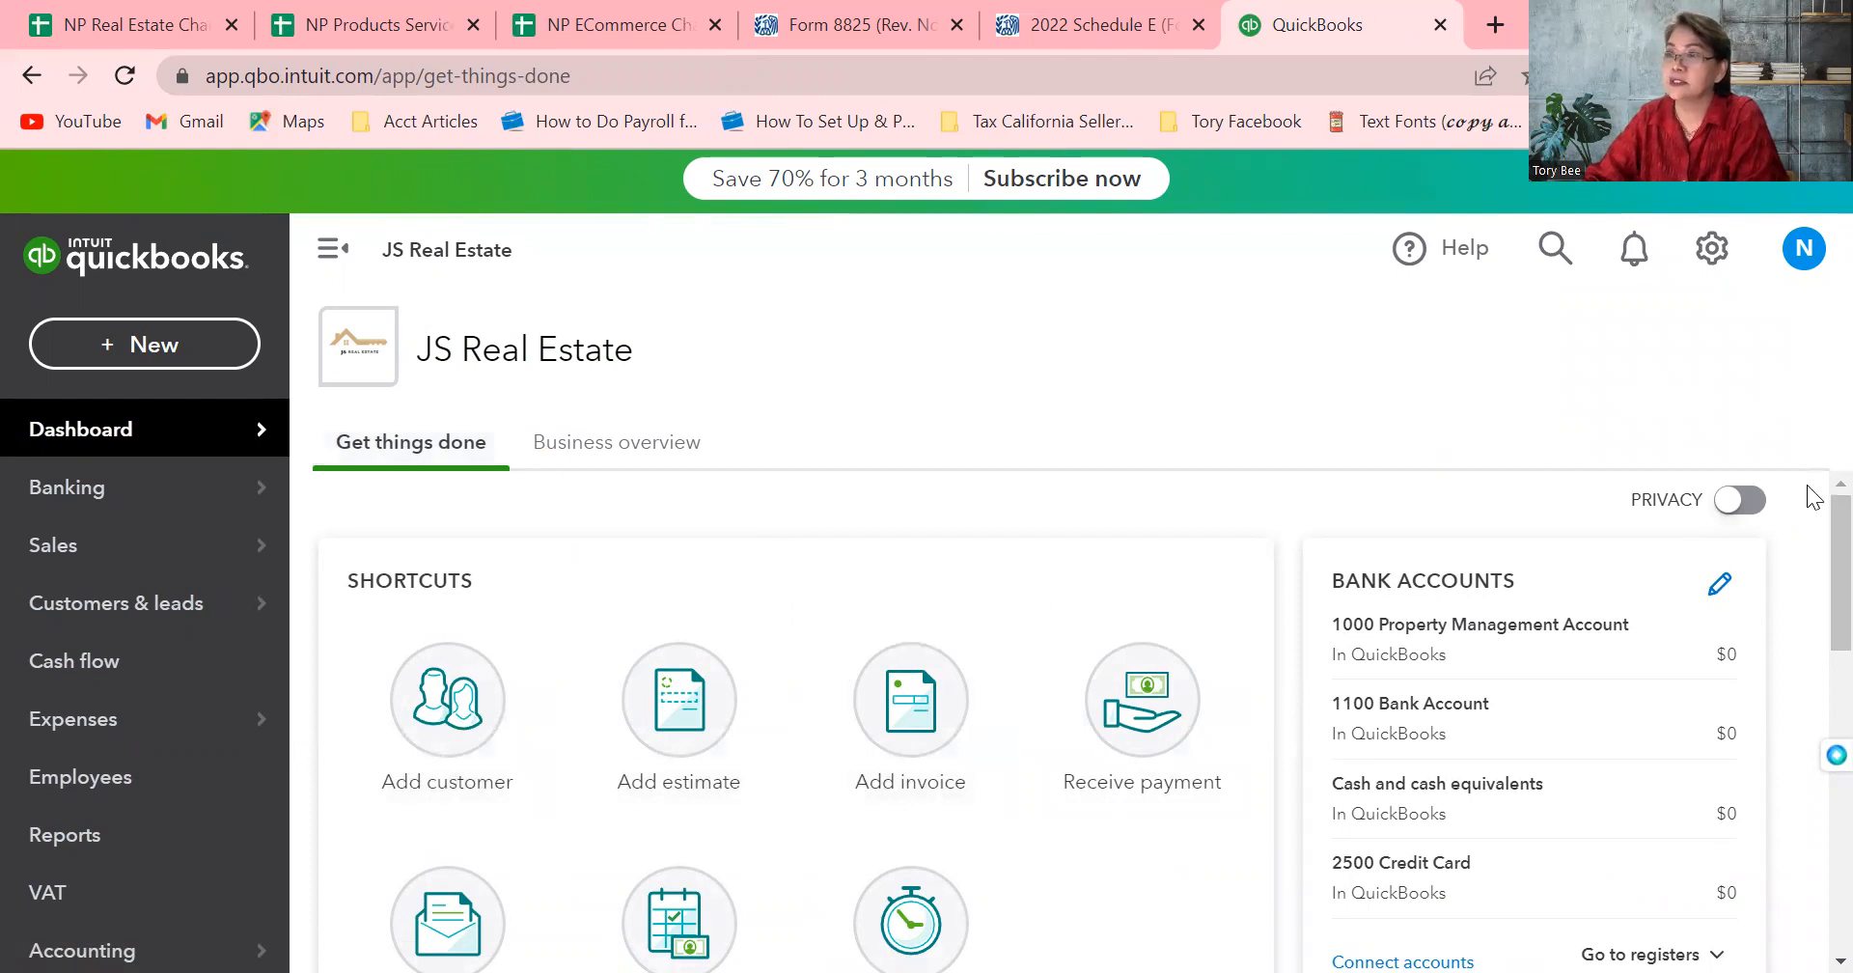
scroll(1807, 579, down, 10)
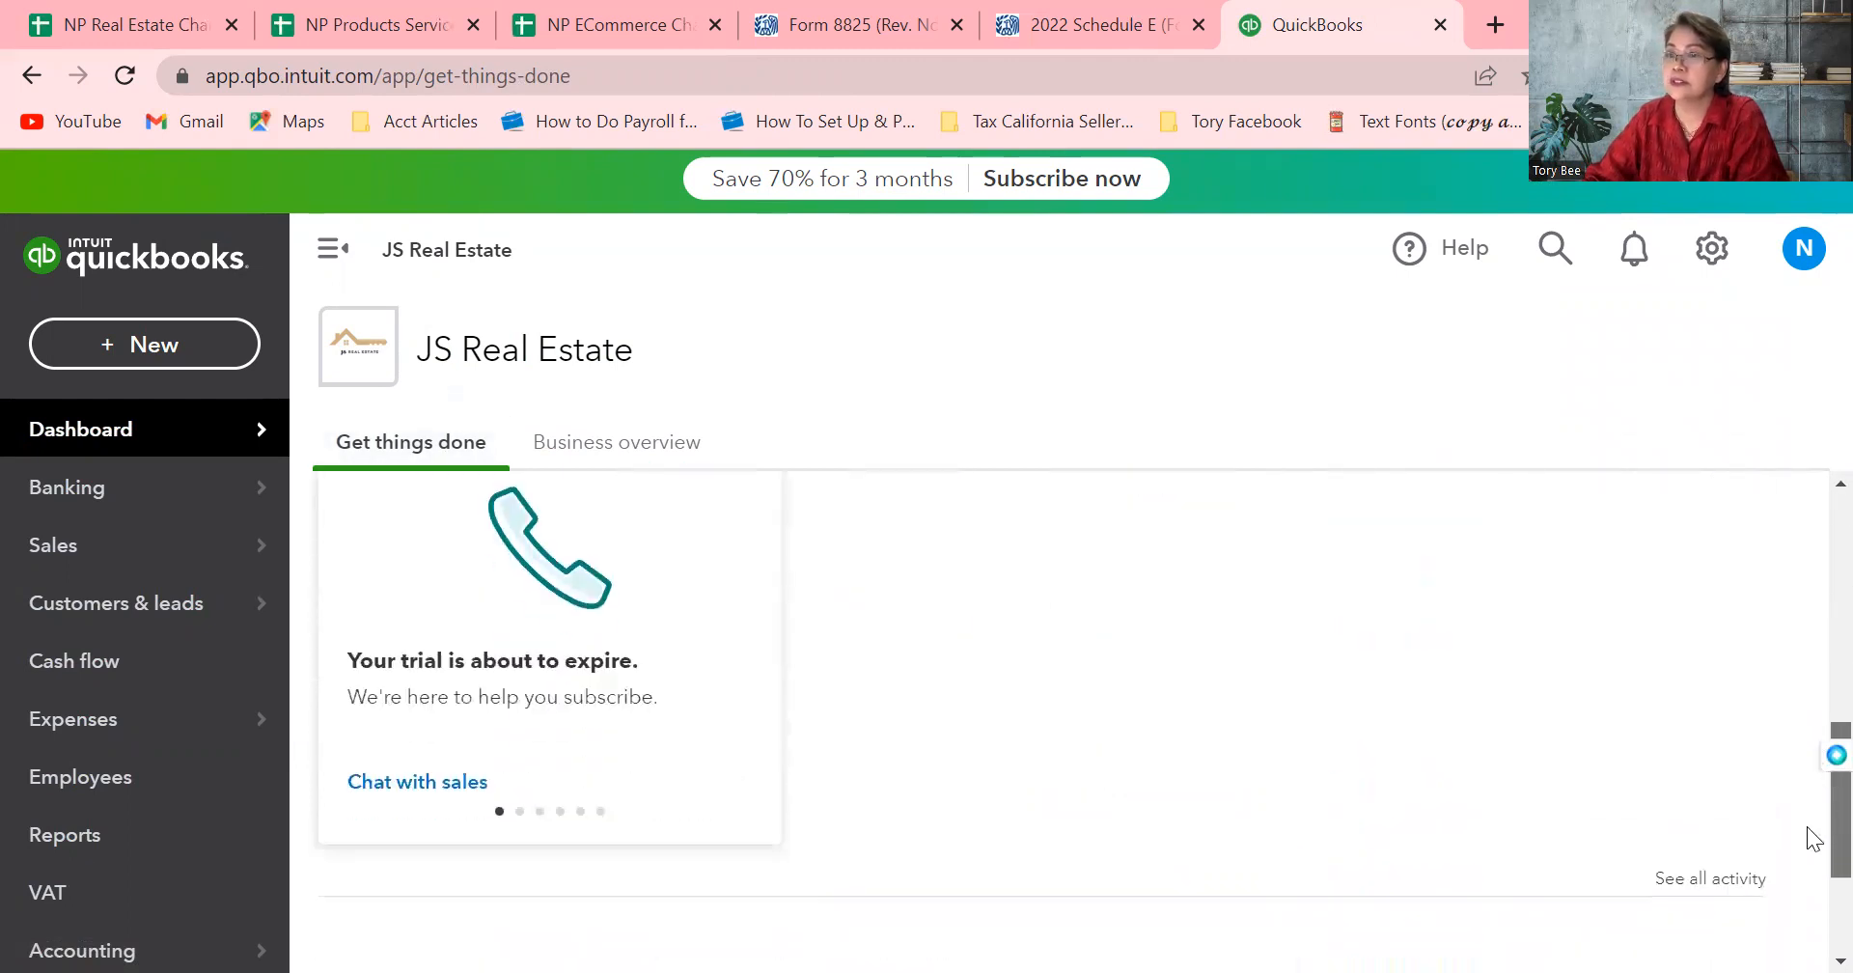
scroll(1824, 772, up, 10)
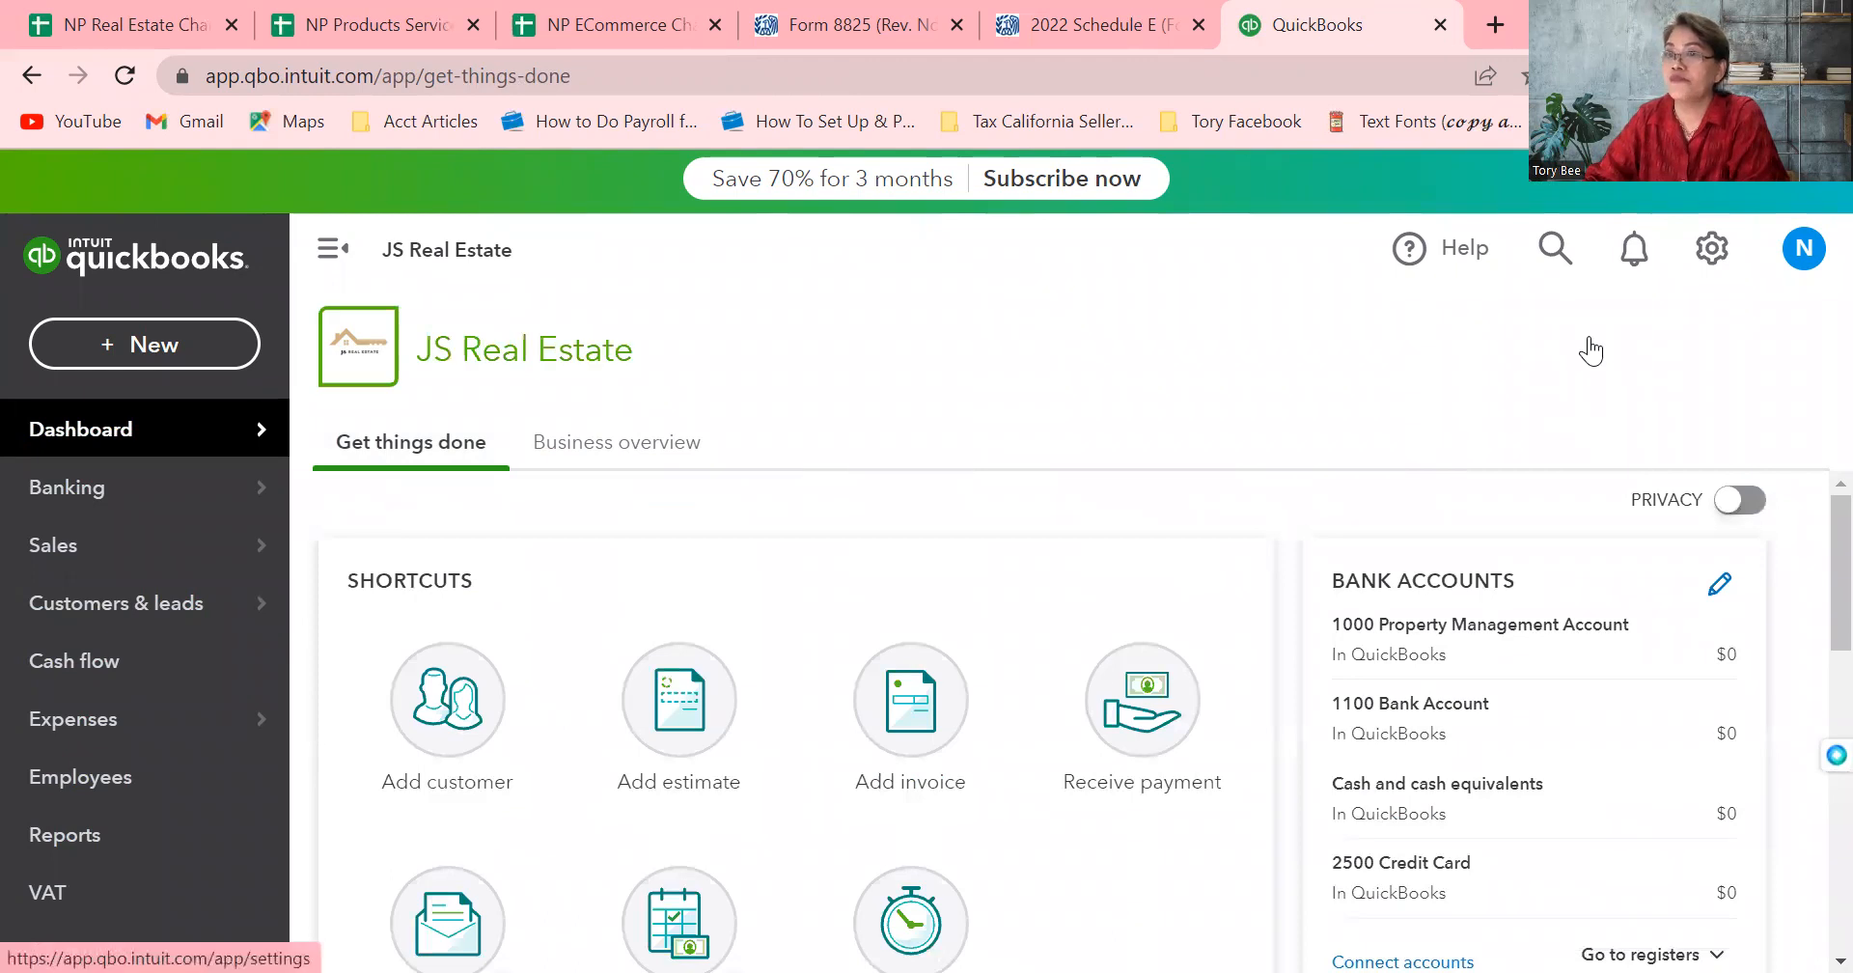
click(603, 439)
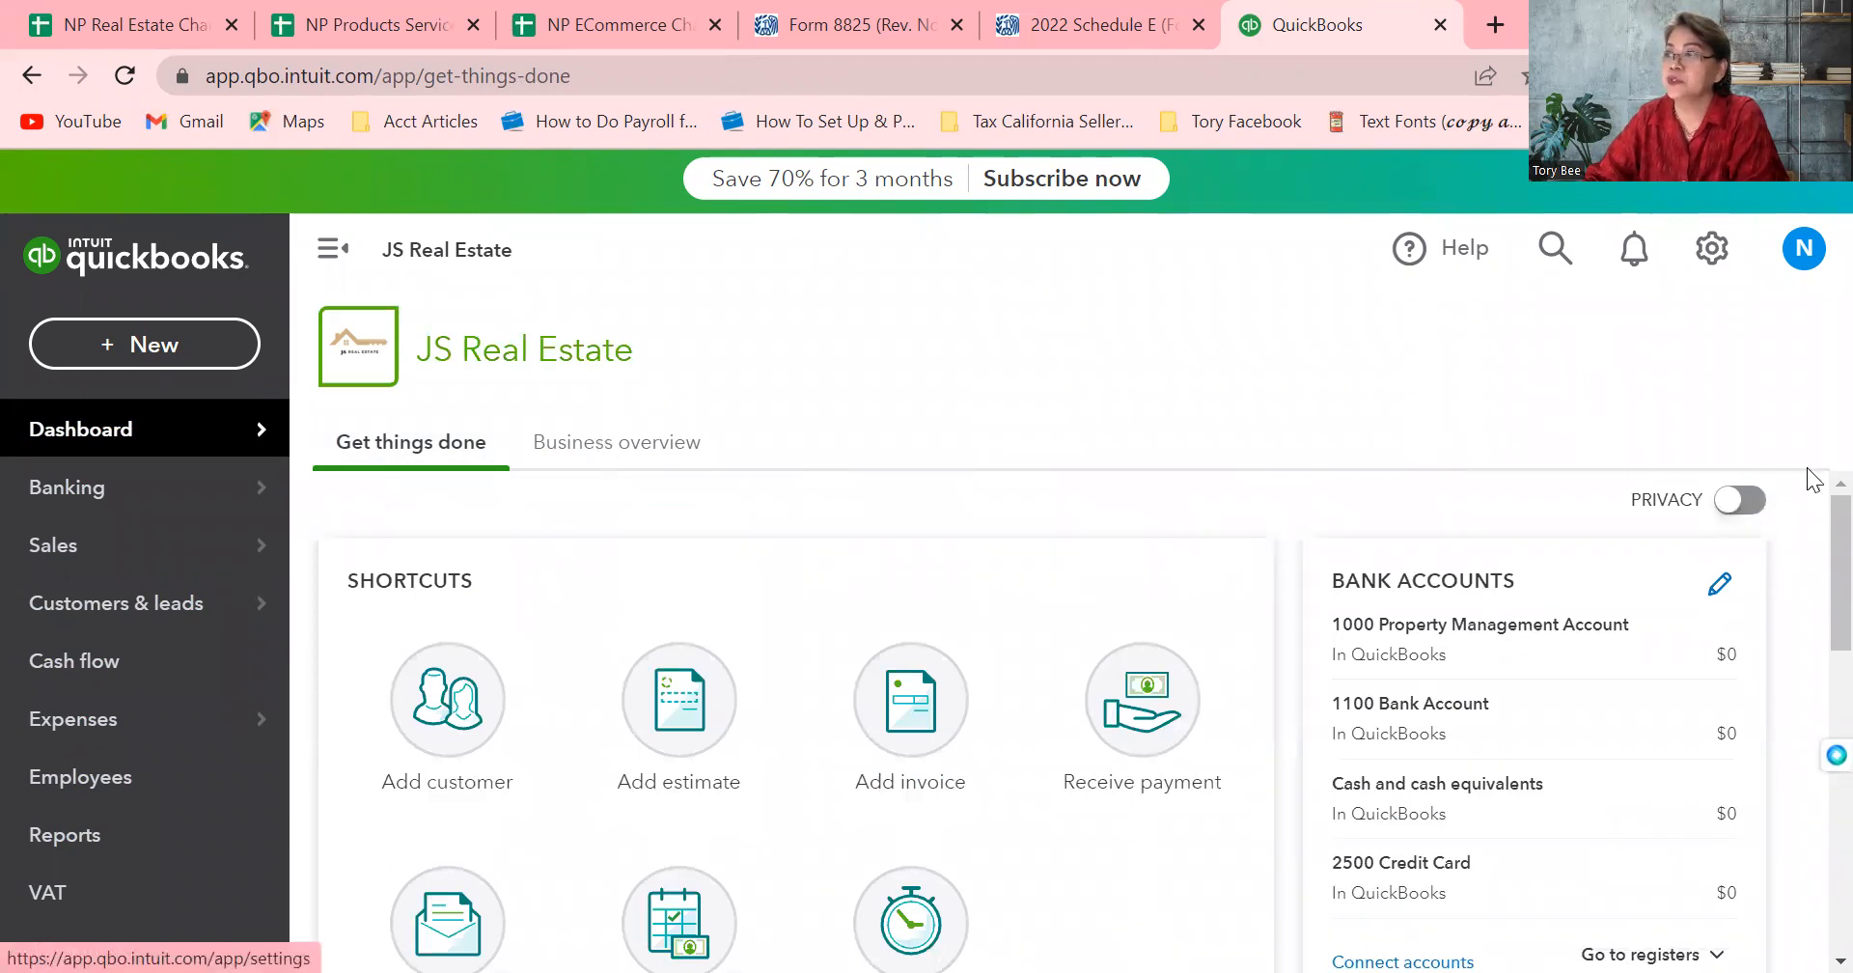
drag(1807, 440, 1807, 474)
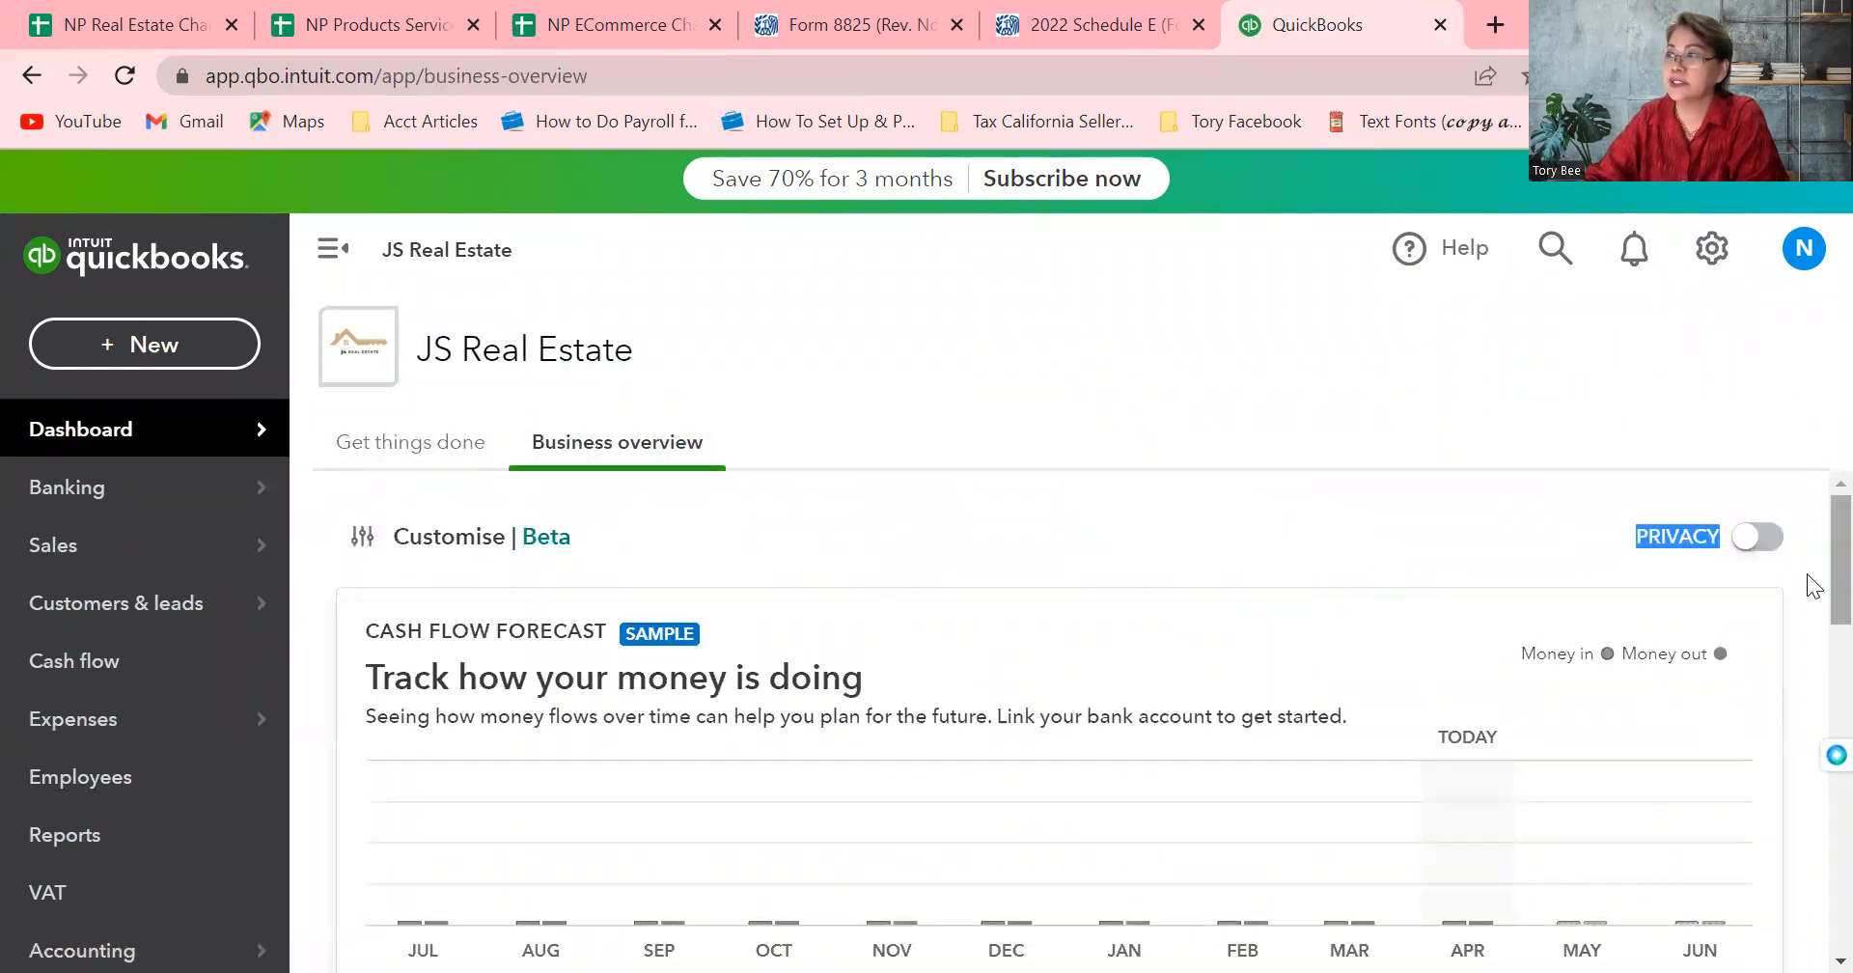
scroll(1812, 617, down, 8)
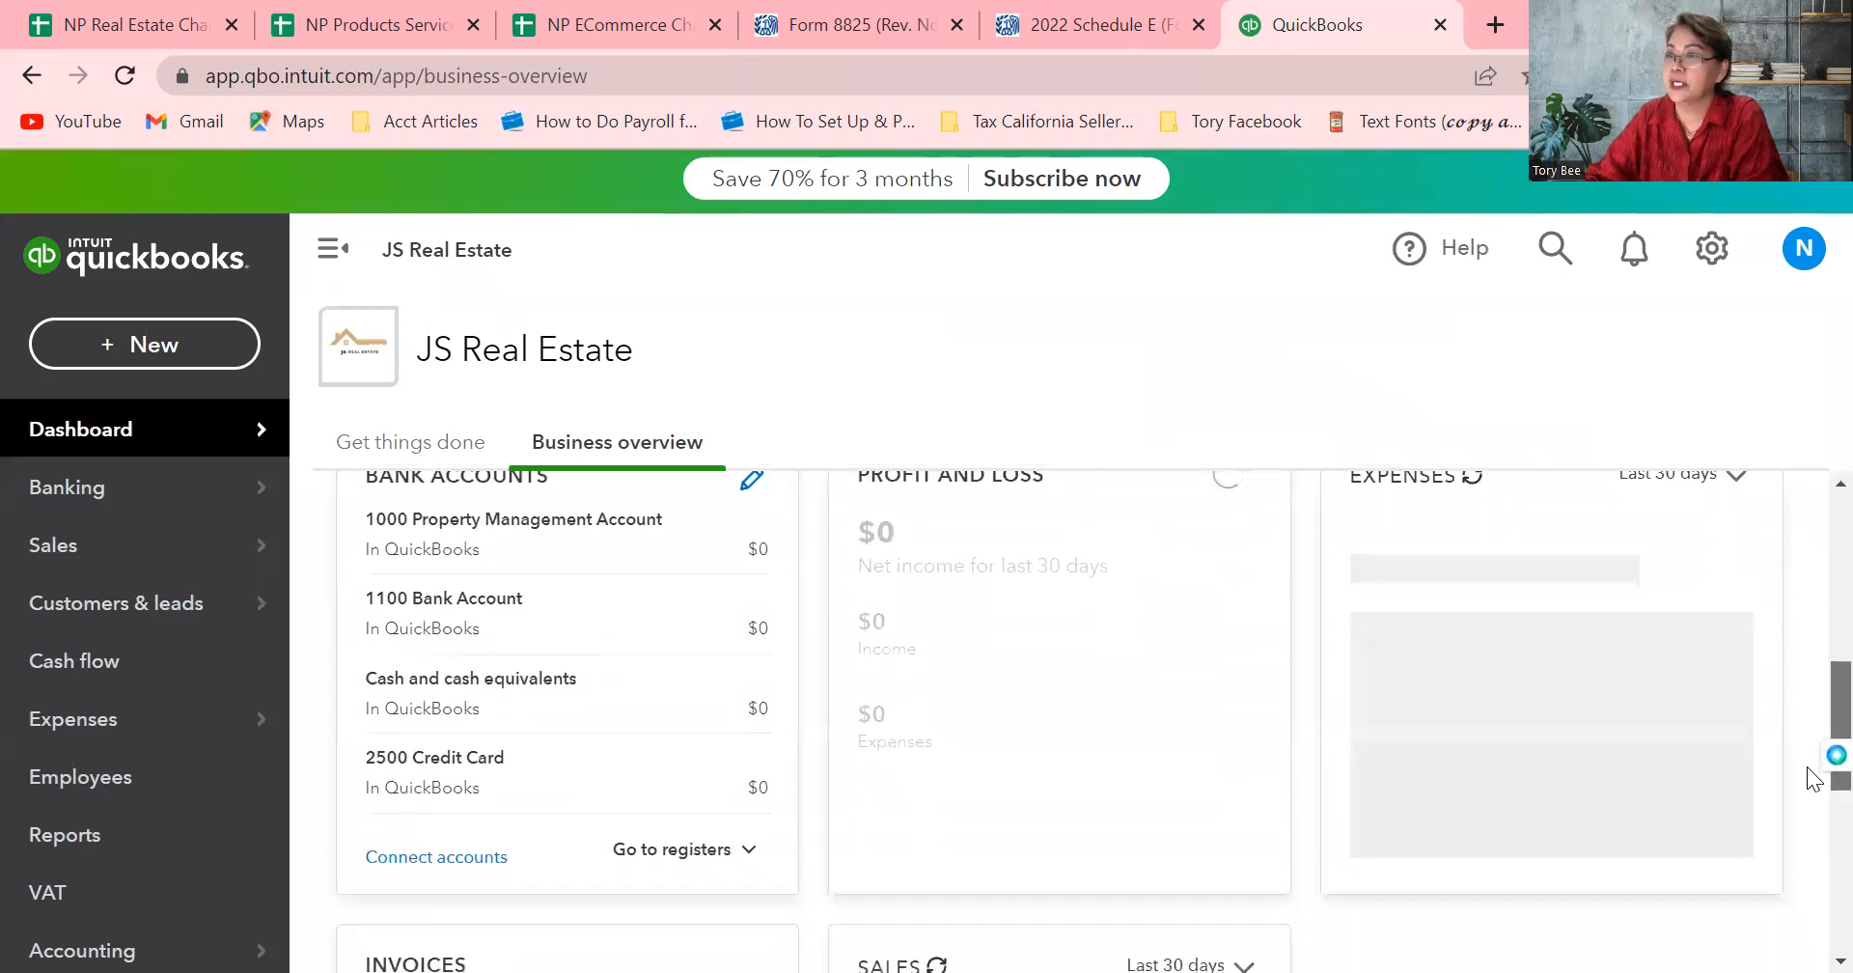
drag(1807, 780, 1808, 553)
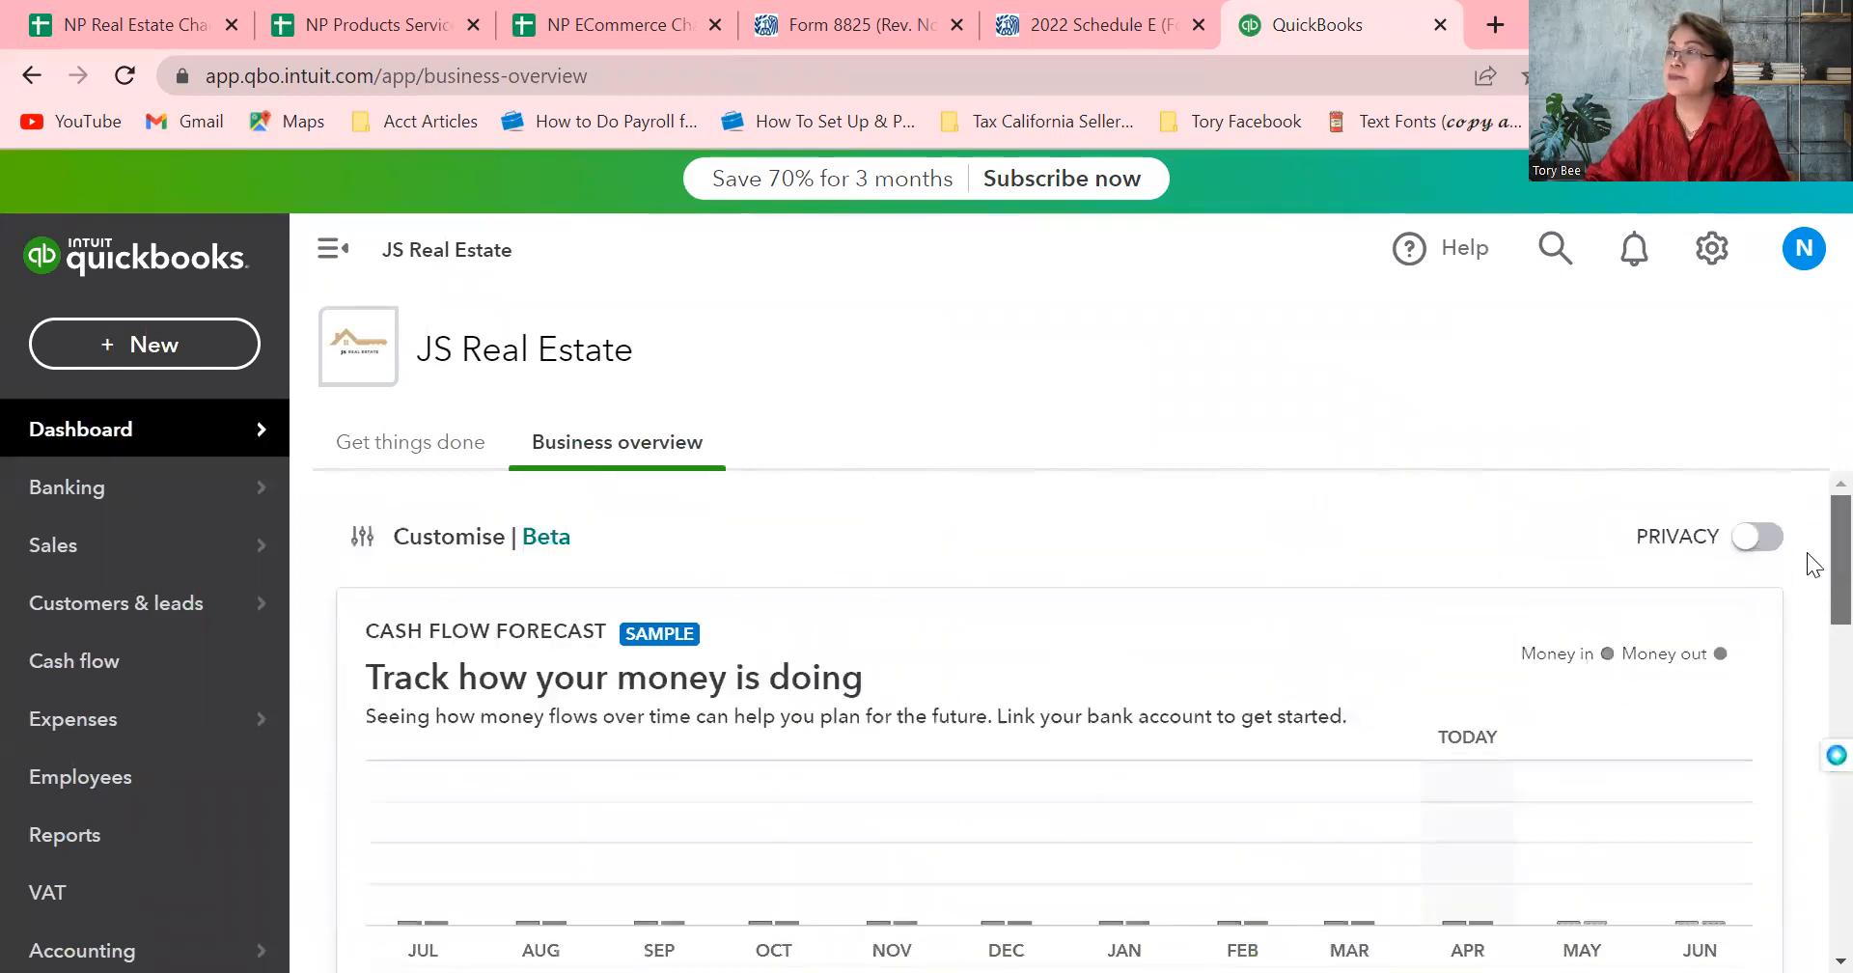
Open the account and settings page for the company
click(1710, 262)
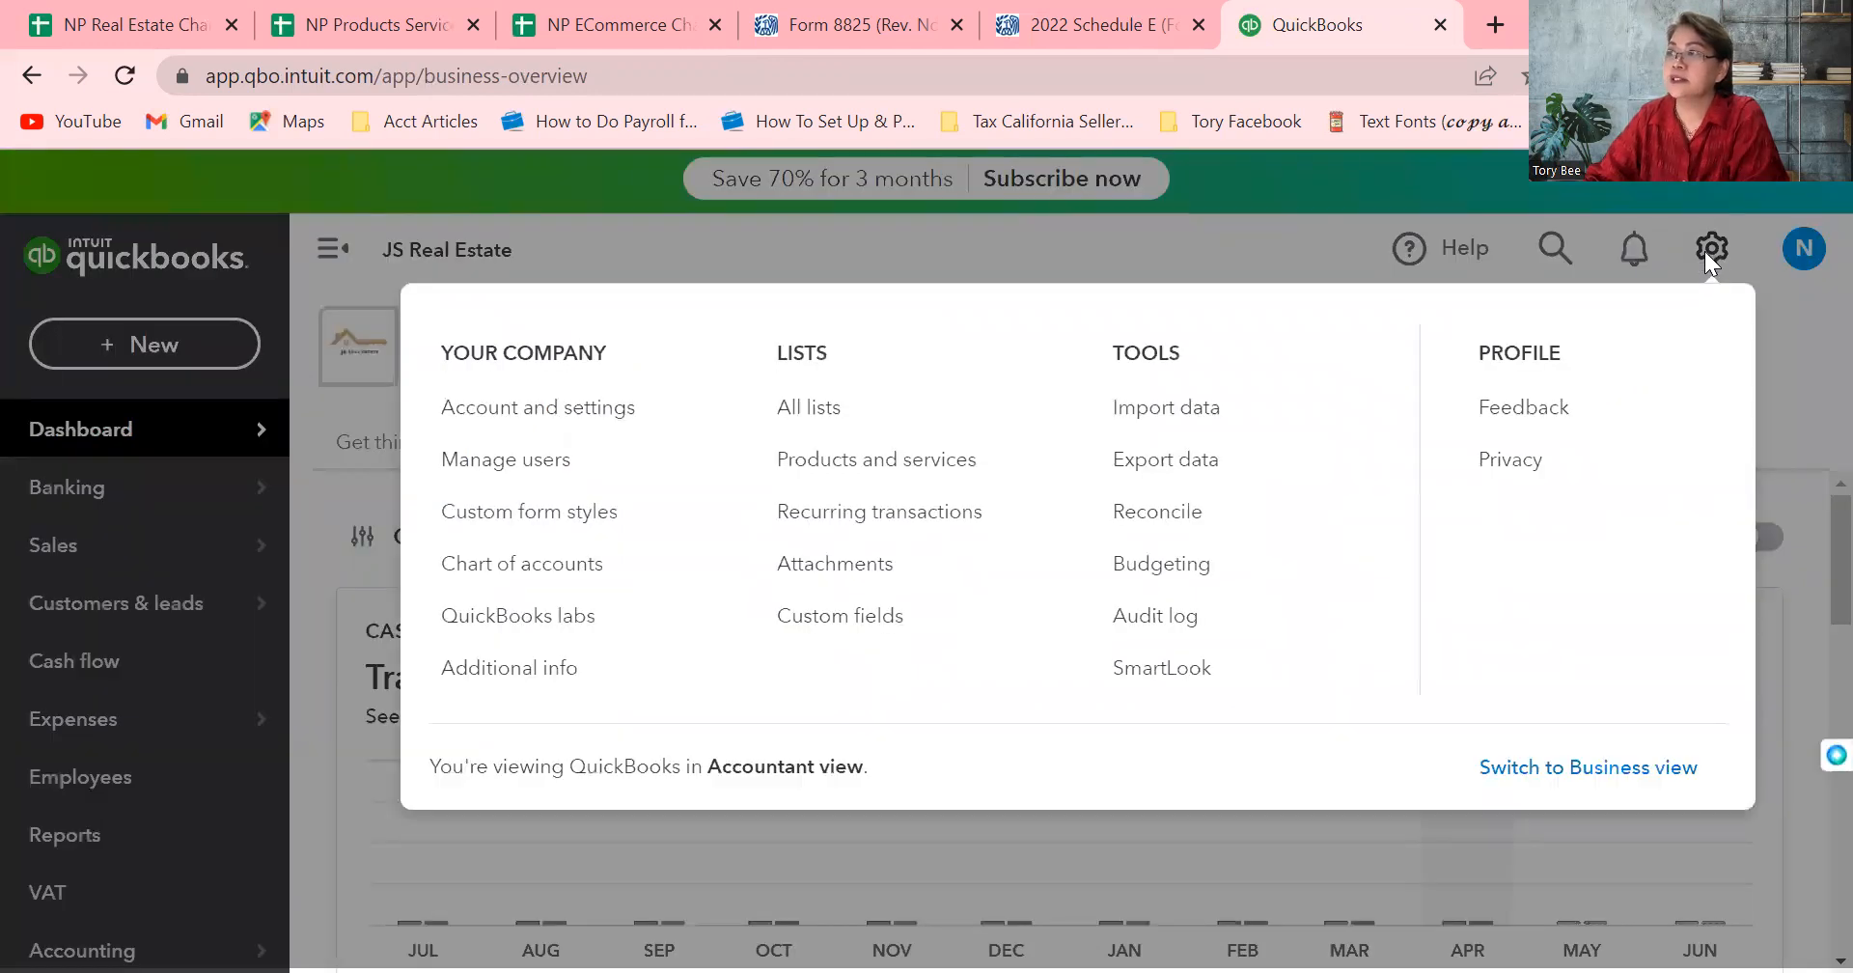
click(1706, 252)
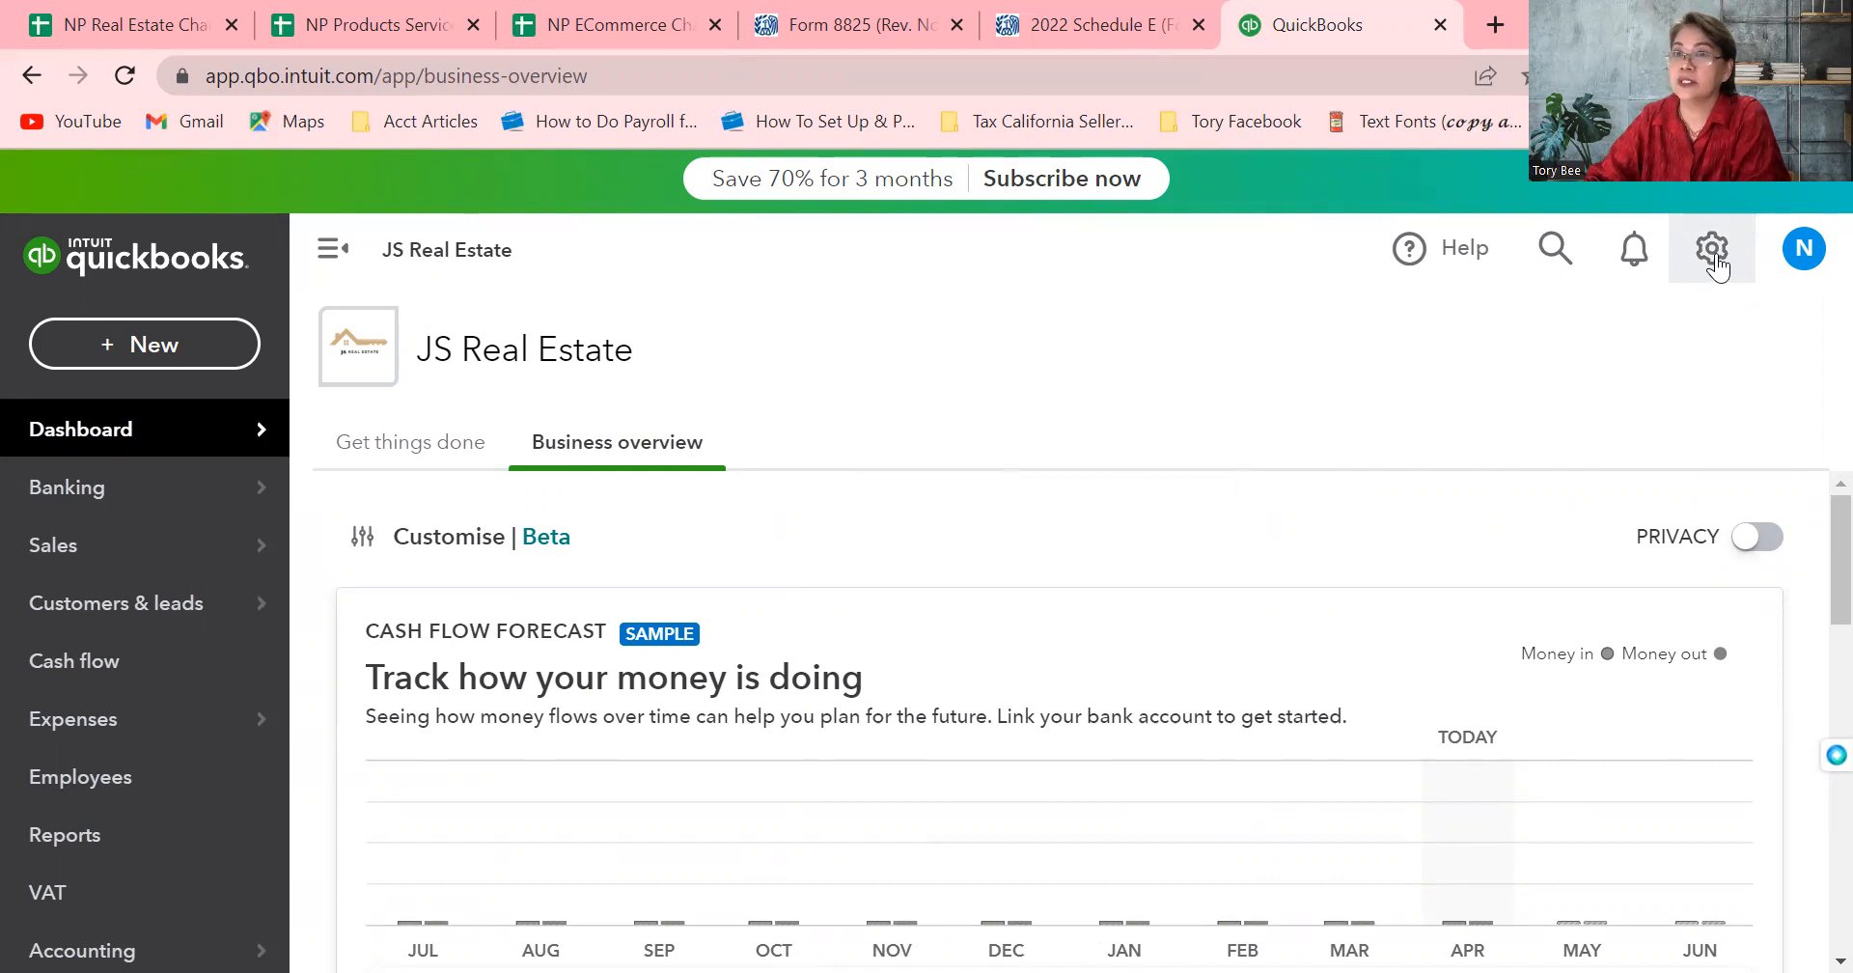
click(1712, 252)
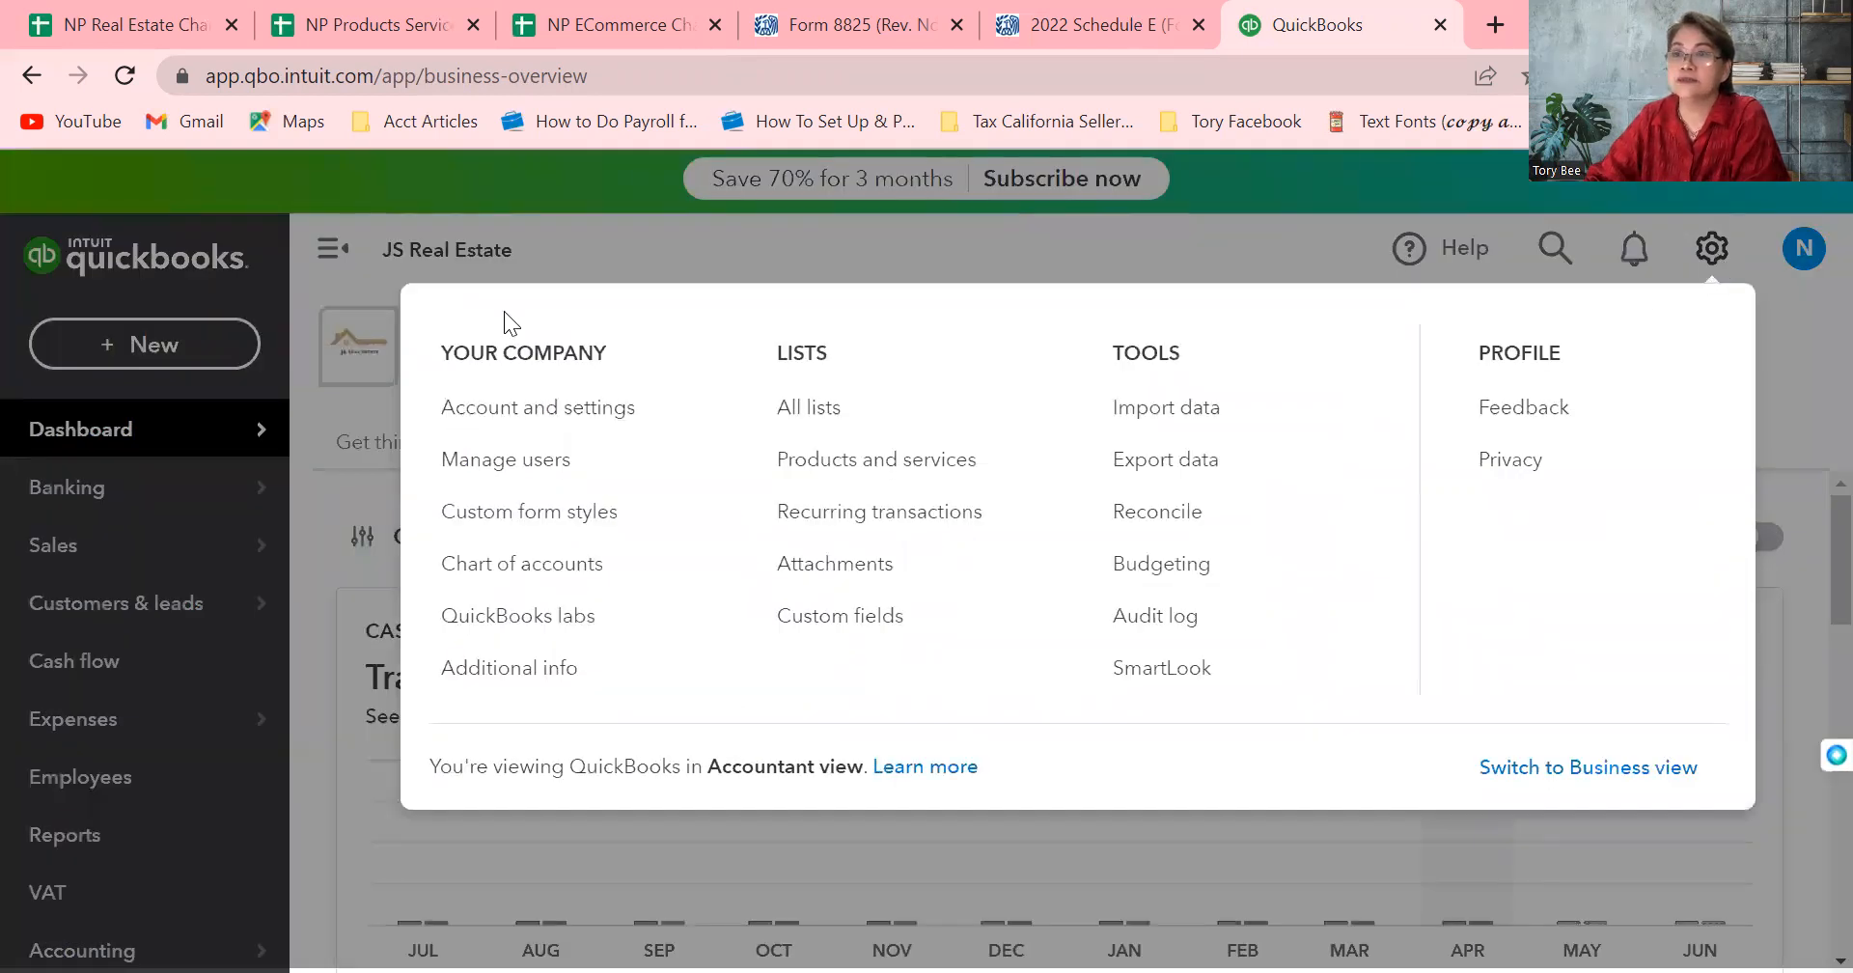
click(553, 417)
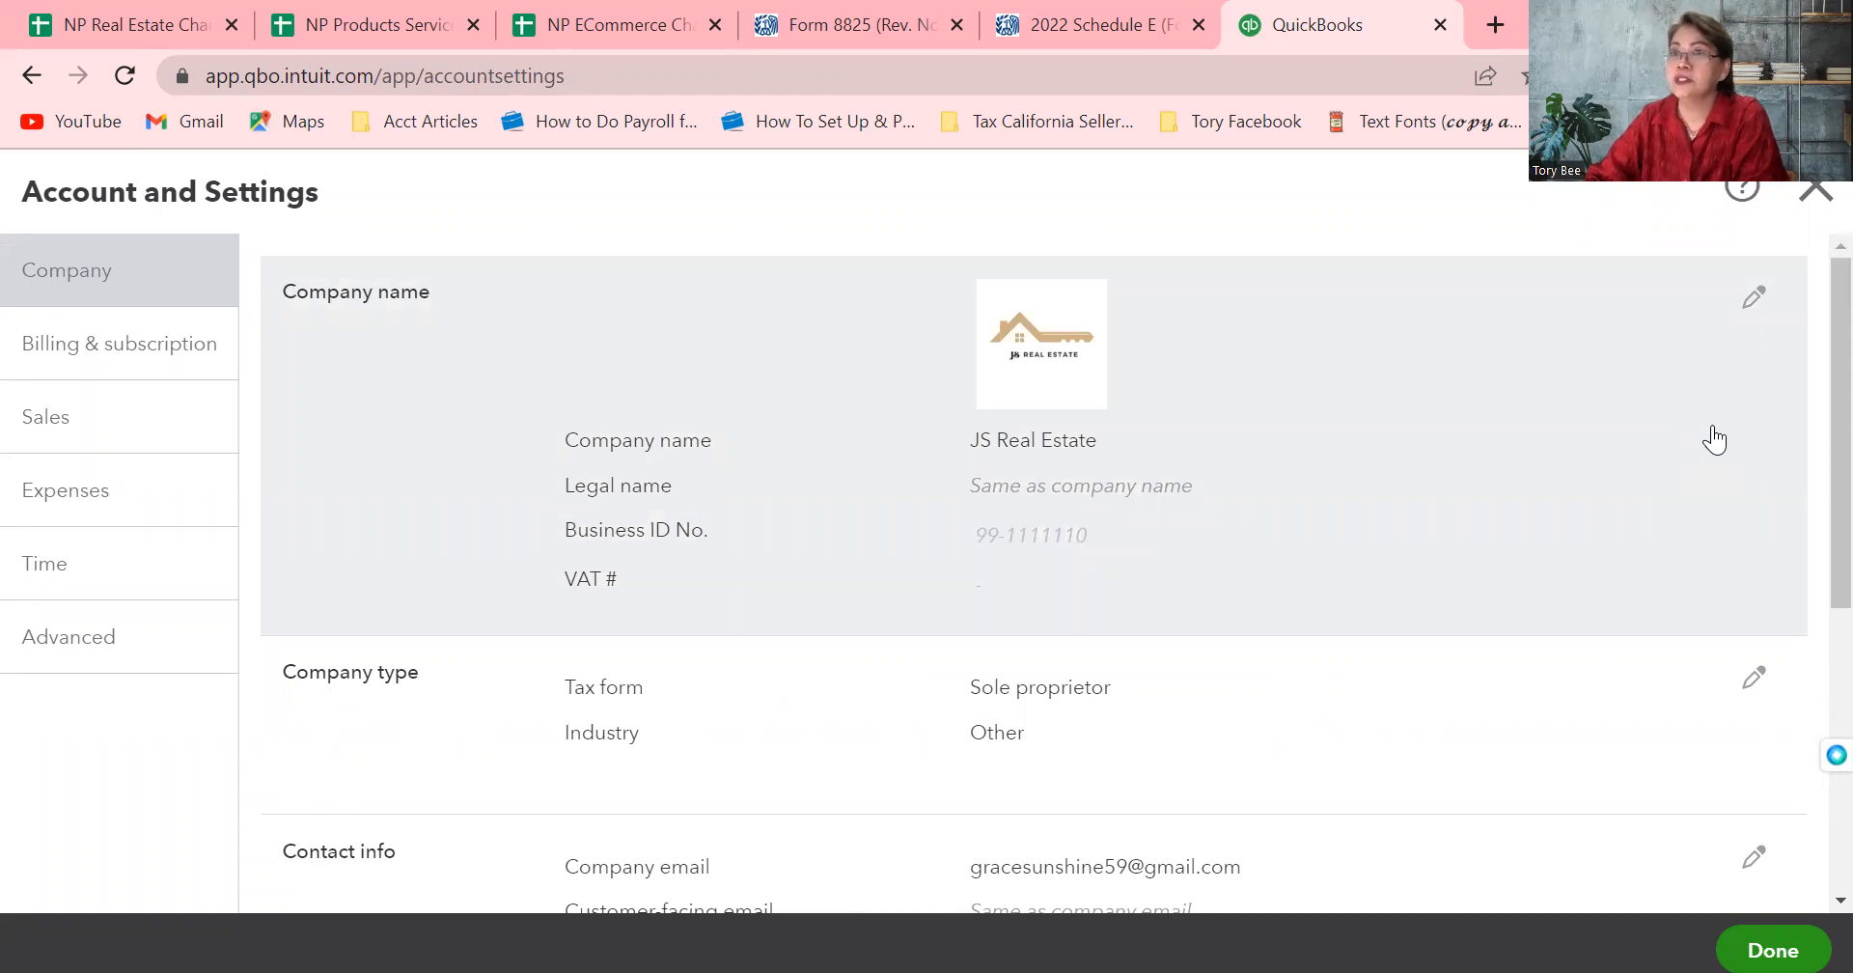
Replace the company logo with the saved JS Real Estate logo showing a group of dark blue houses
click(1753, 299)
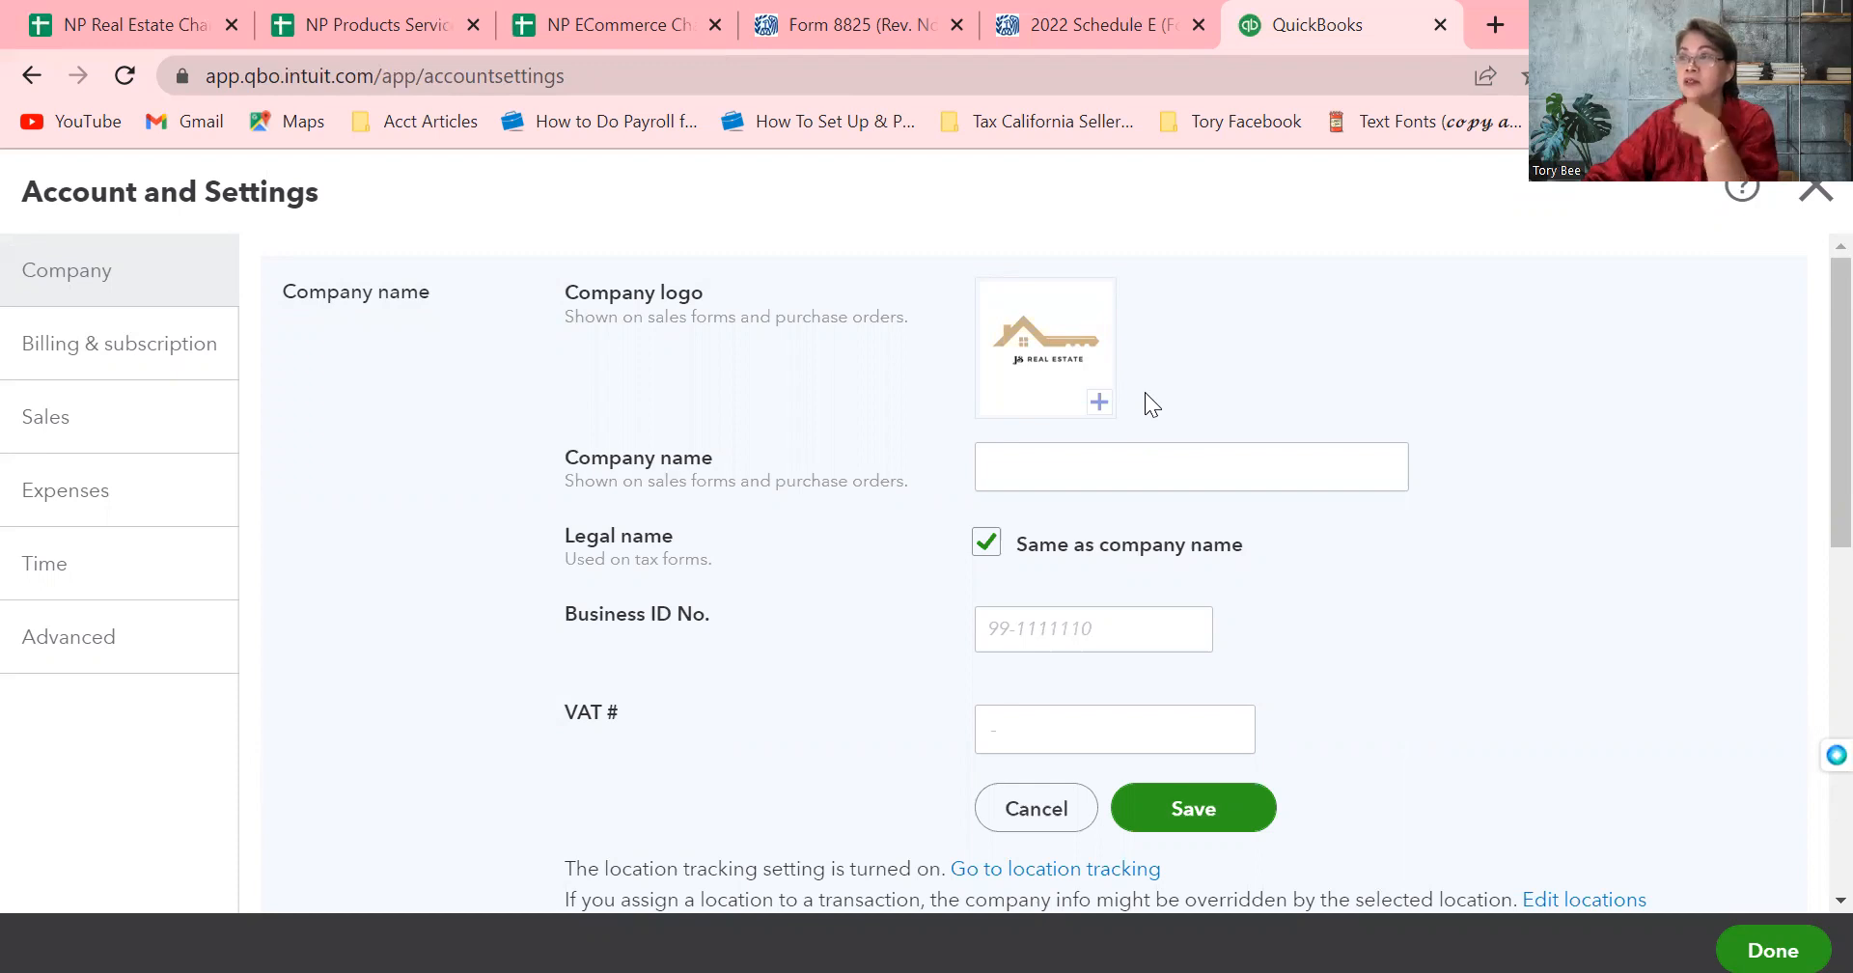
click(1099, 405)
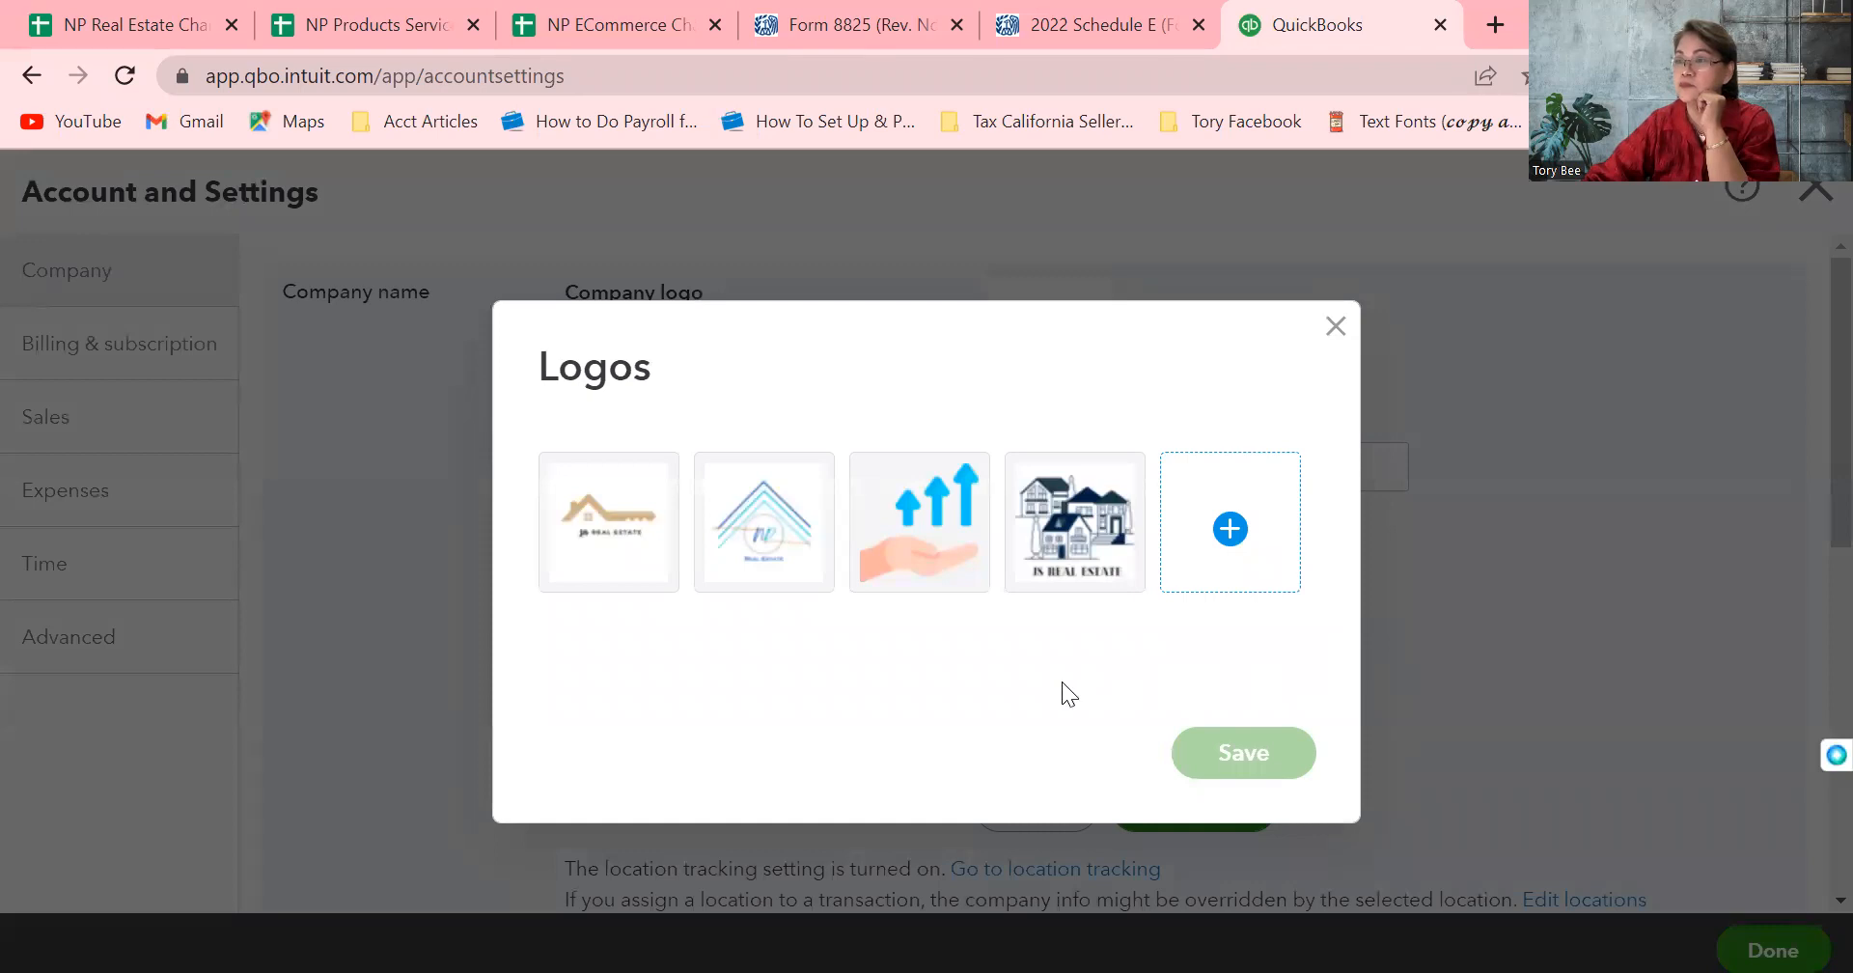
click(1066, 568)
click(1233, 772)
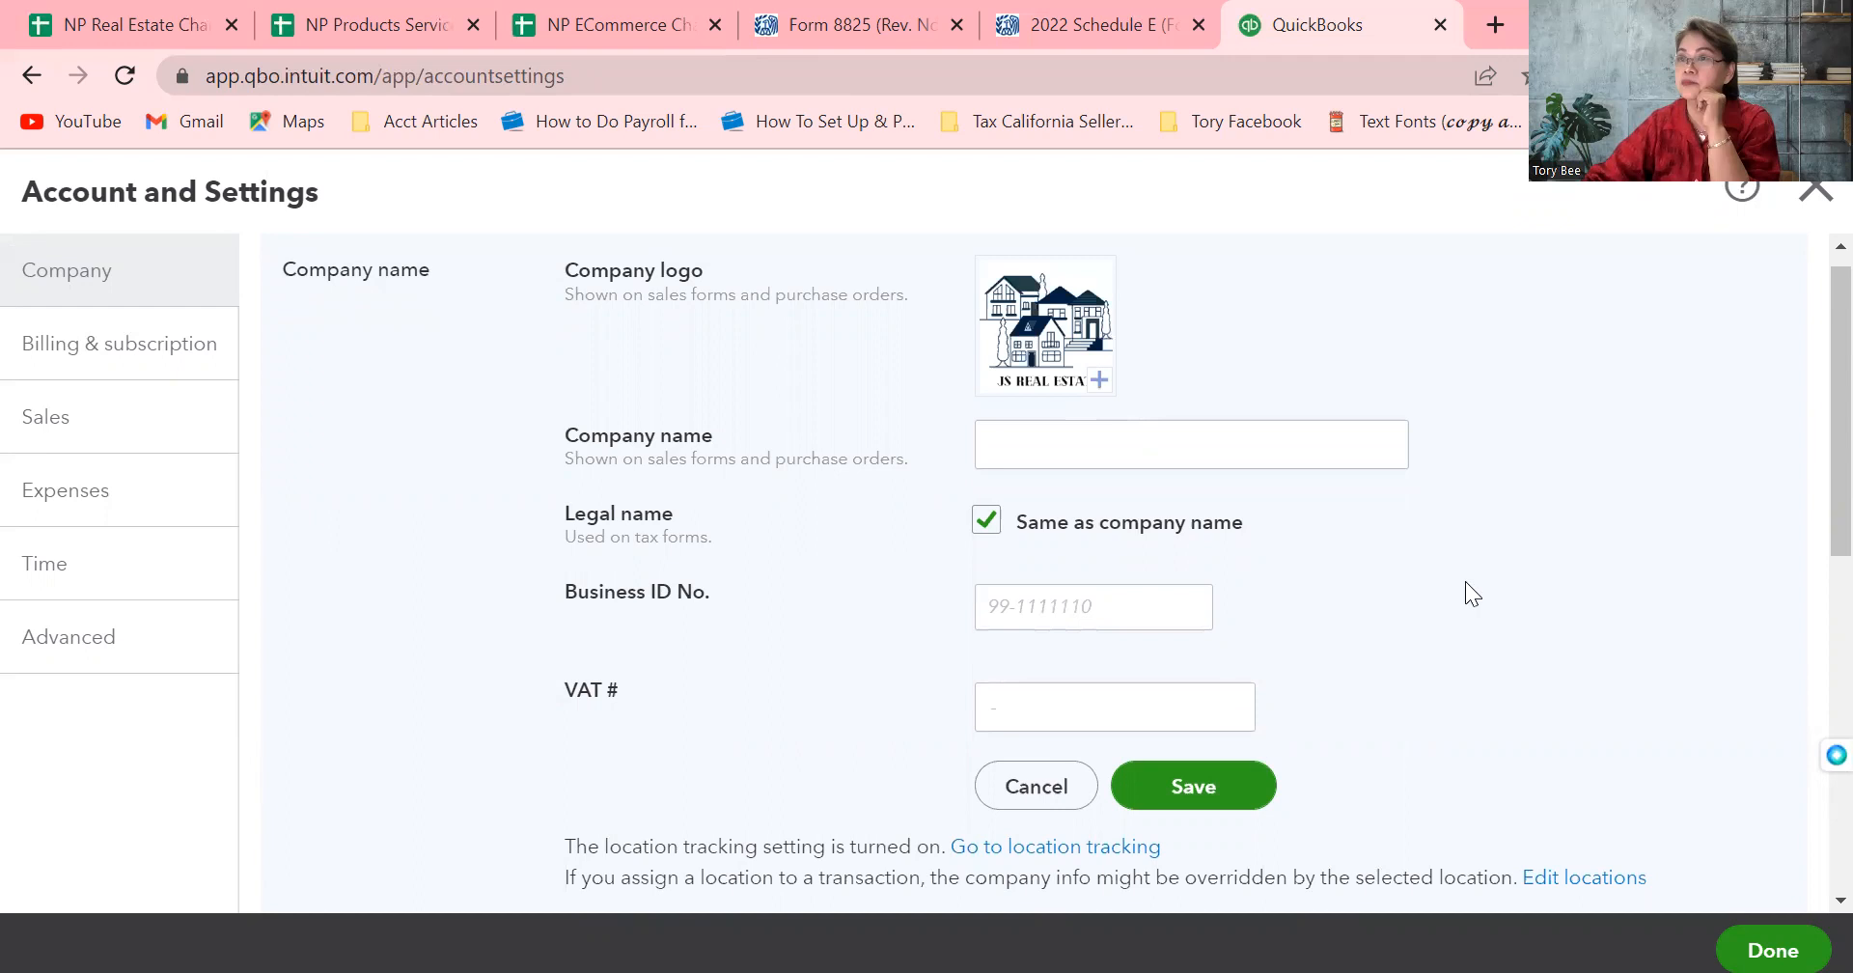
Enter JS REAL PROPERTY as the company name
click(1061, 433)
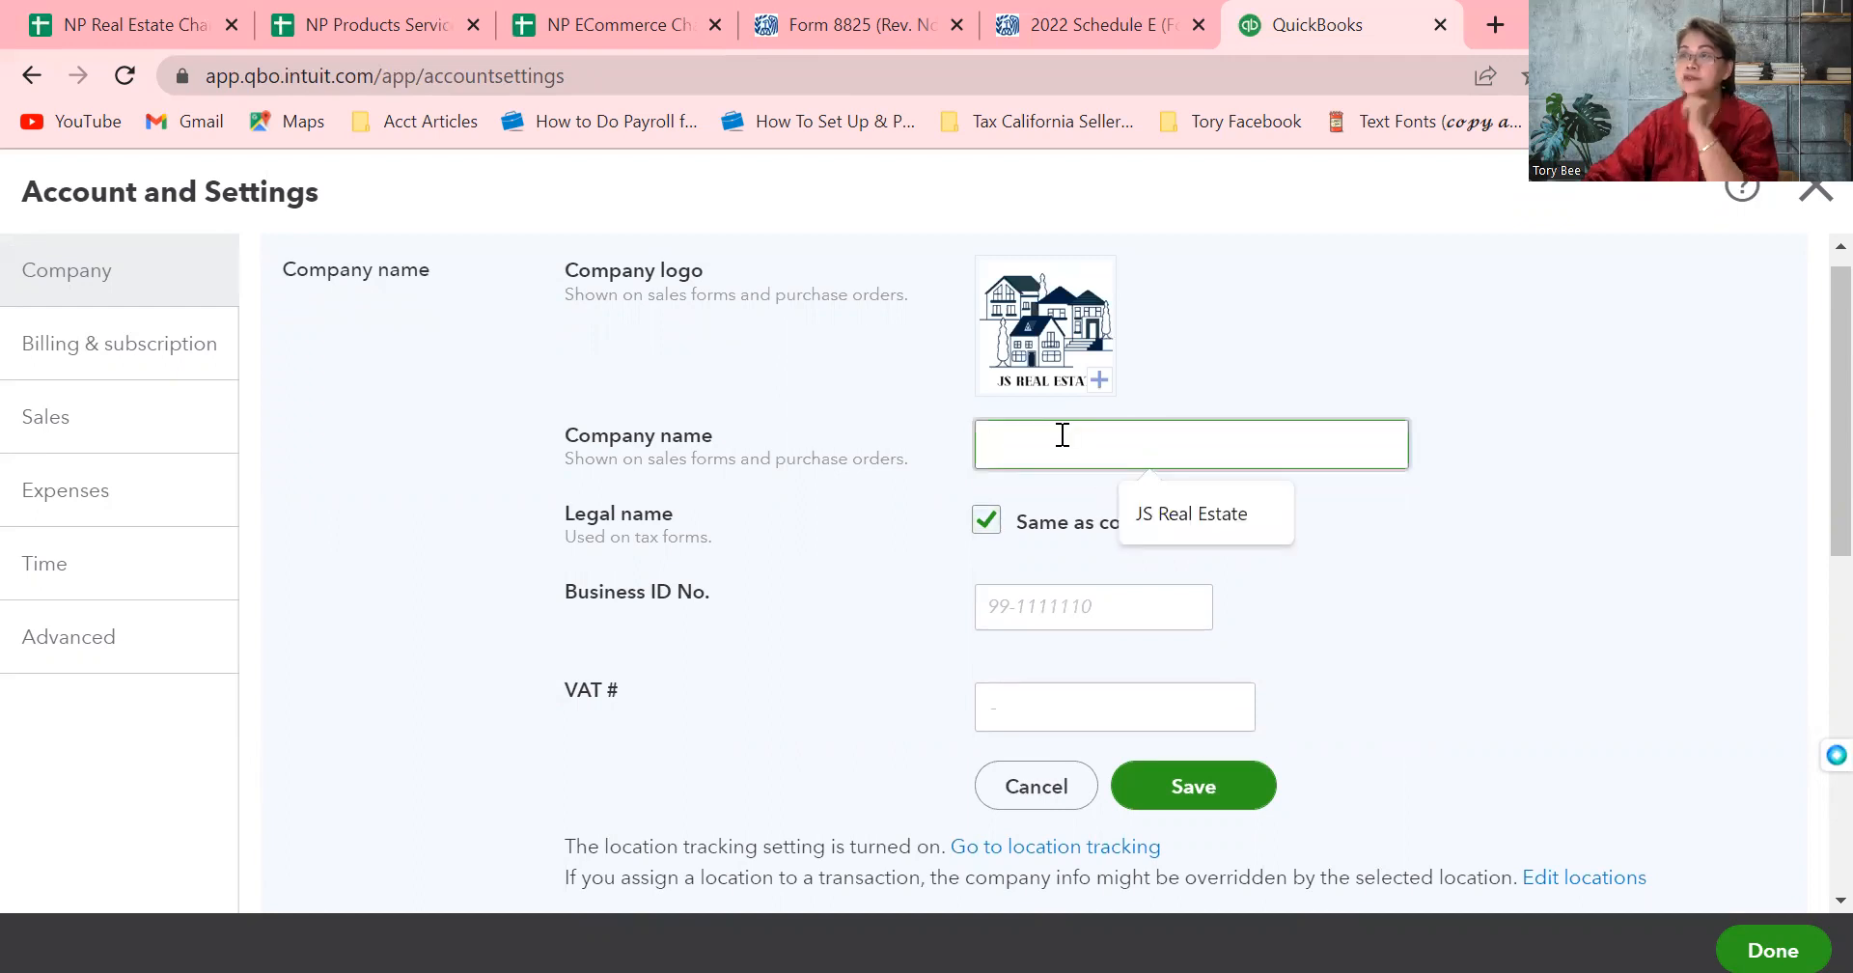
text(JS REA)
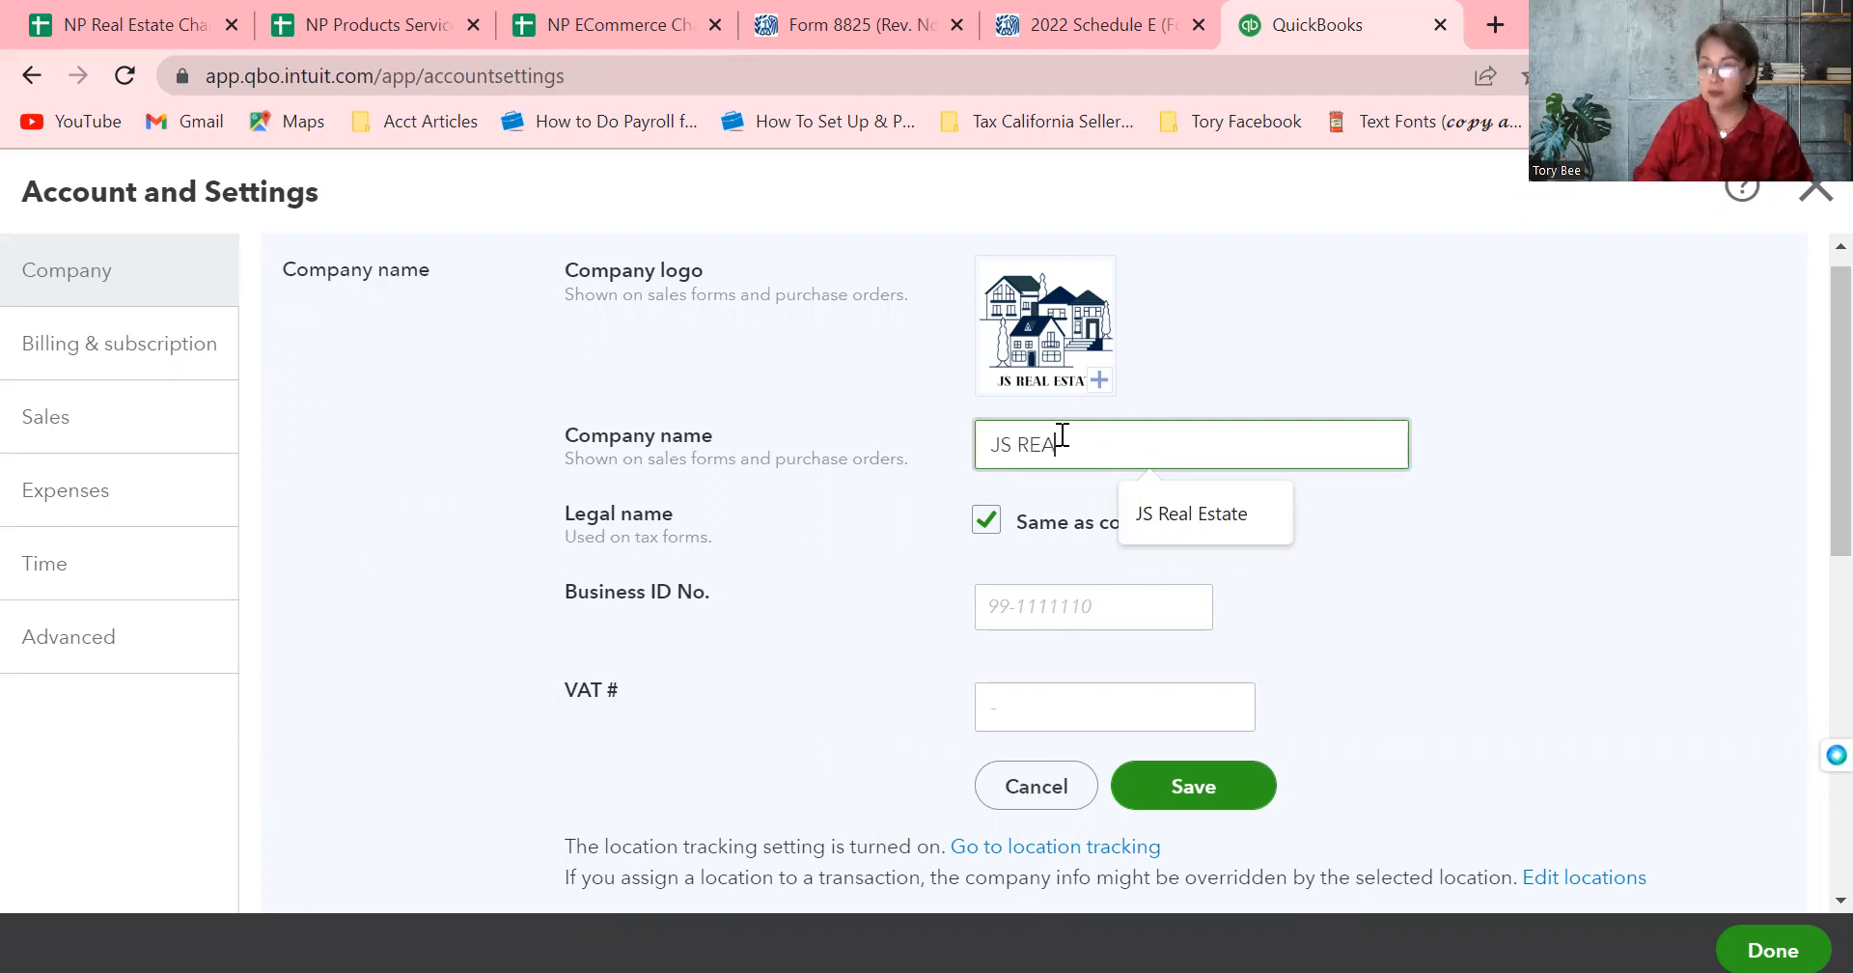
text(L)
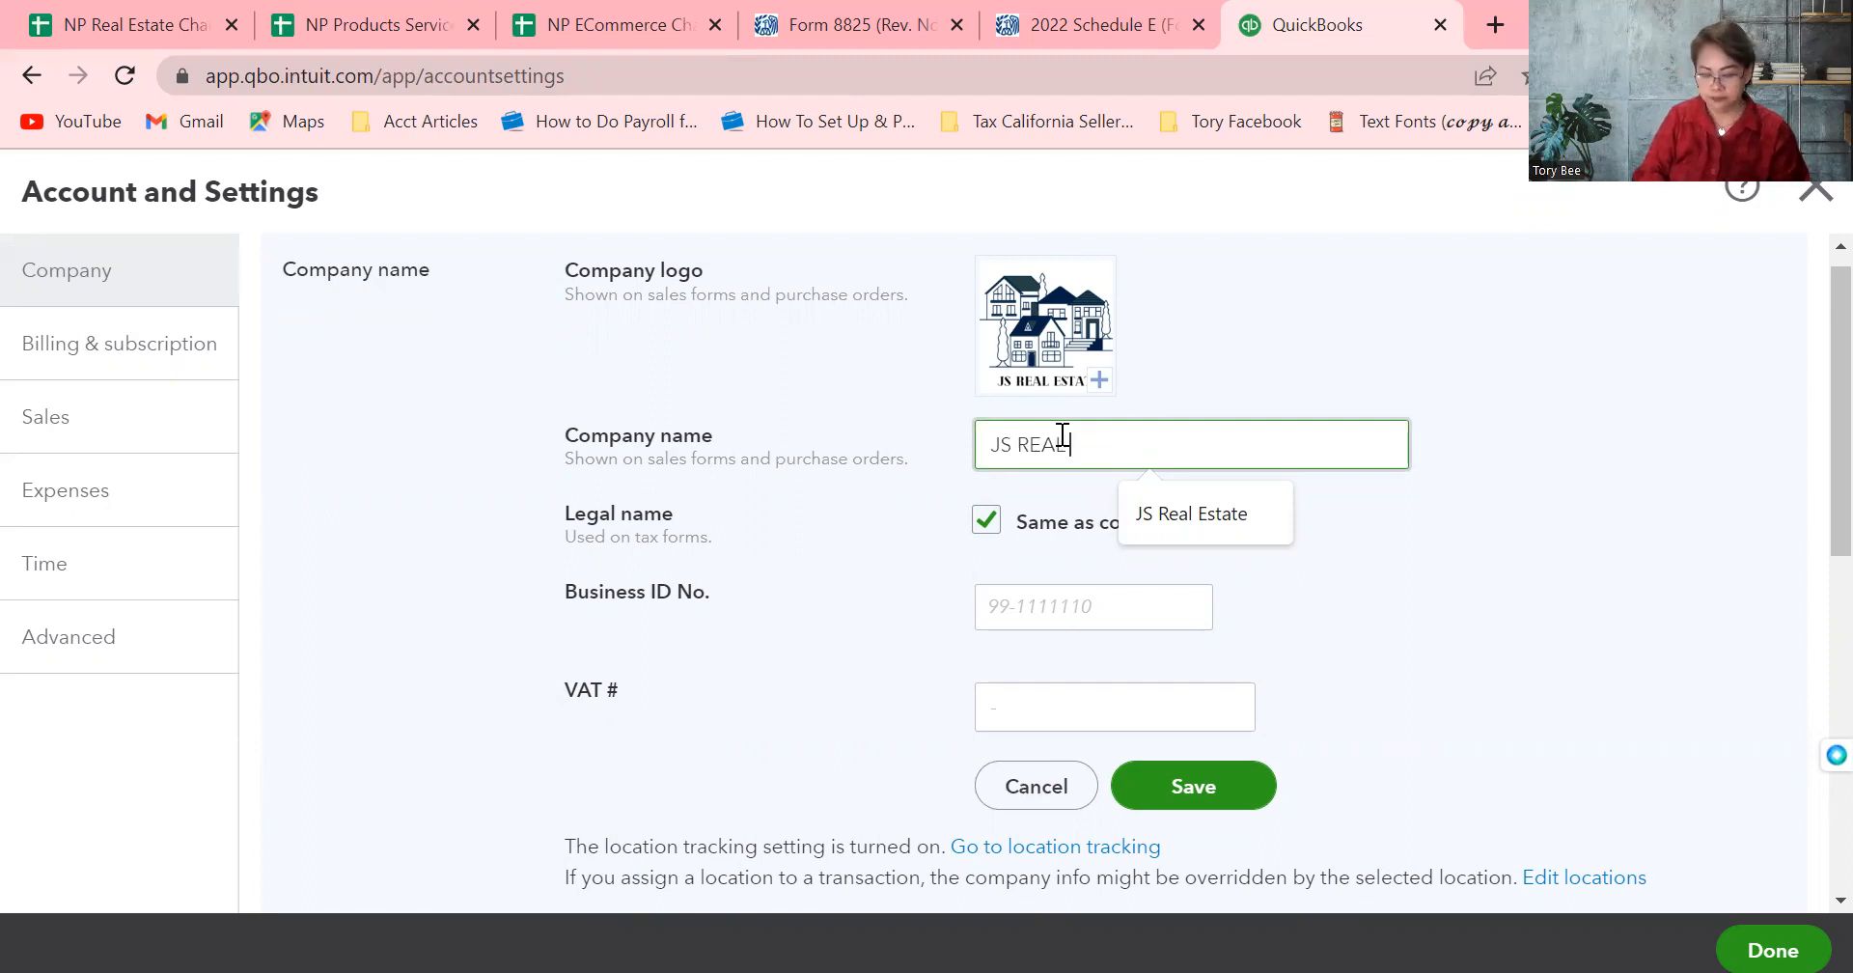
text( PROPERTY)
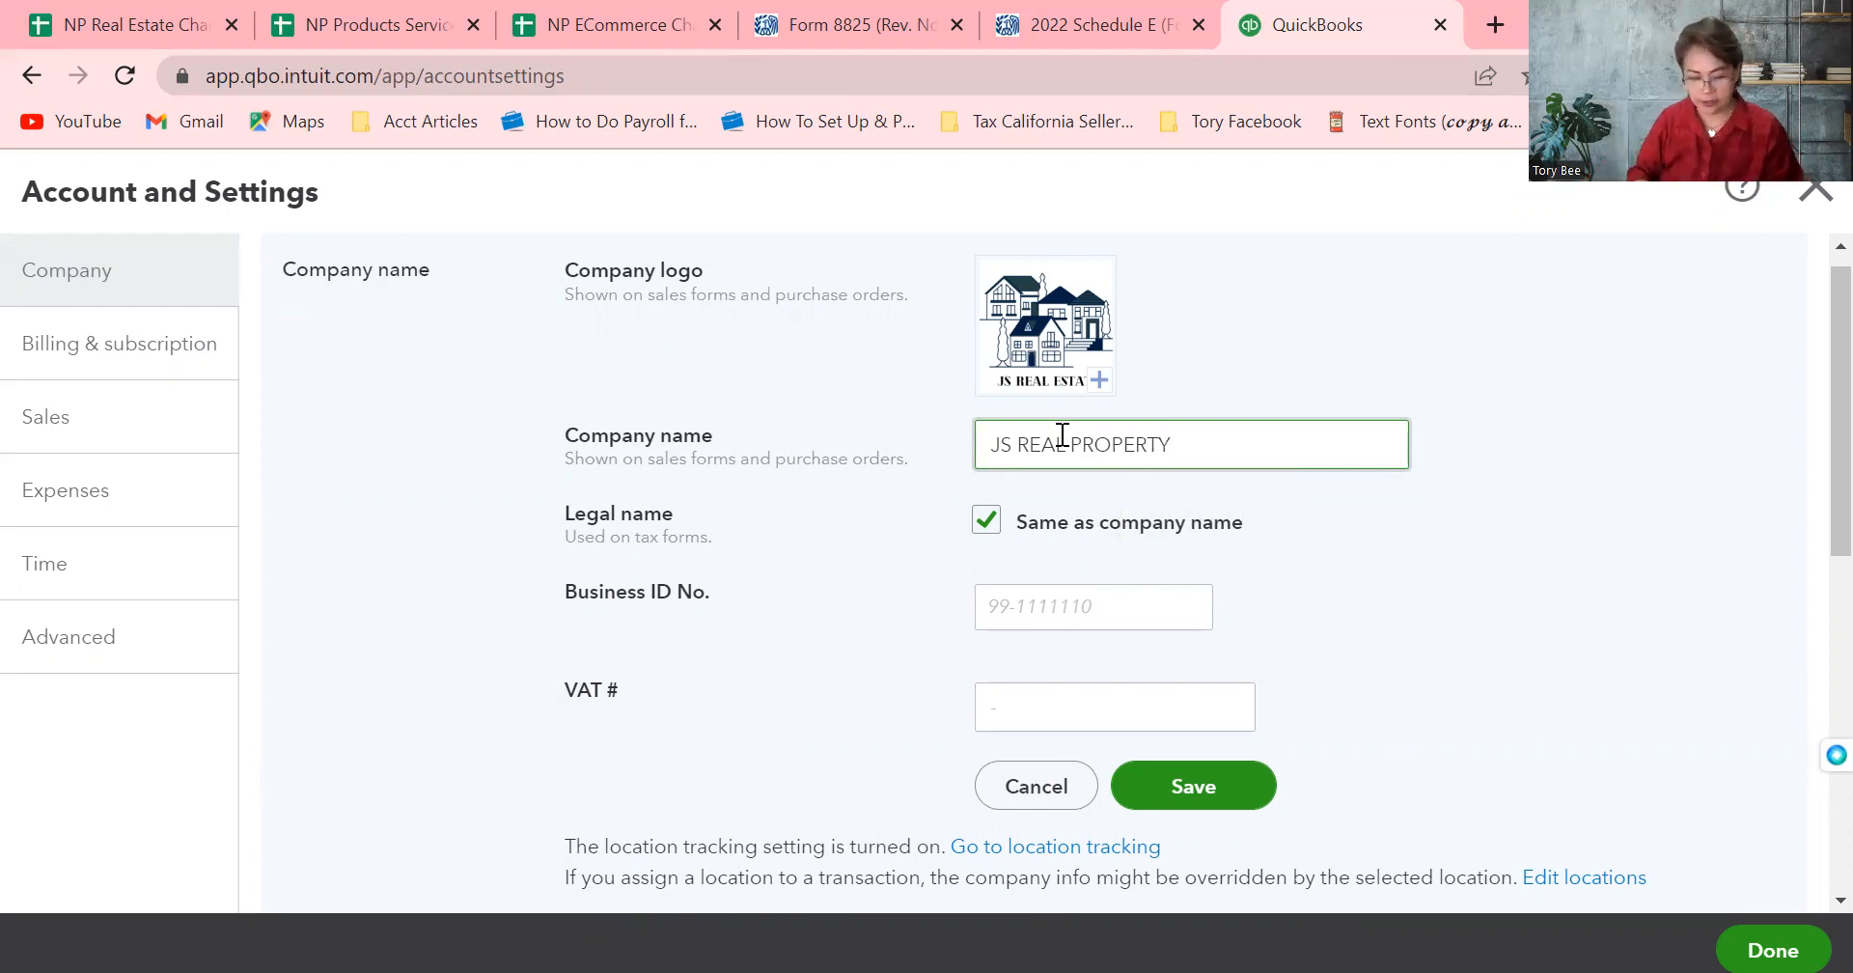
key(BackSpace)
key(BackSpace)
key(BackSpace)
key(BackSpace)
key(BackSpace)
key(BackSpace)
key(BackSpace)
key(BackSpace)
key(BackSpace)
key(BackSpace)
key(BackSpace)
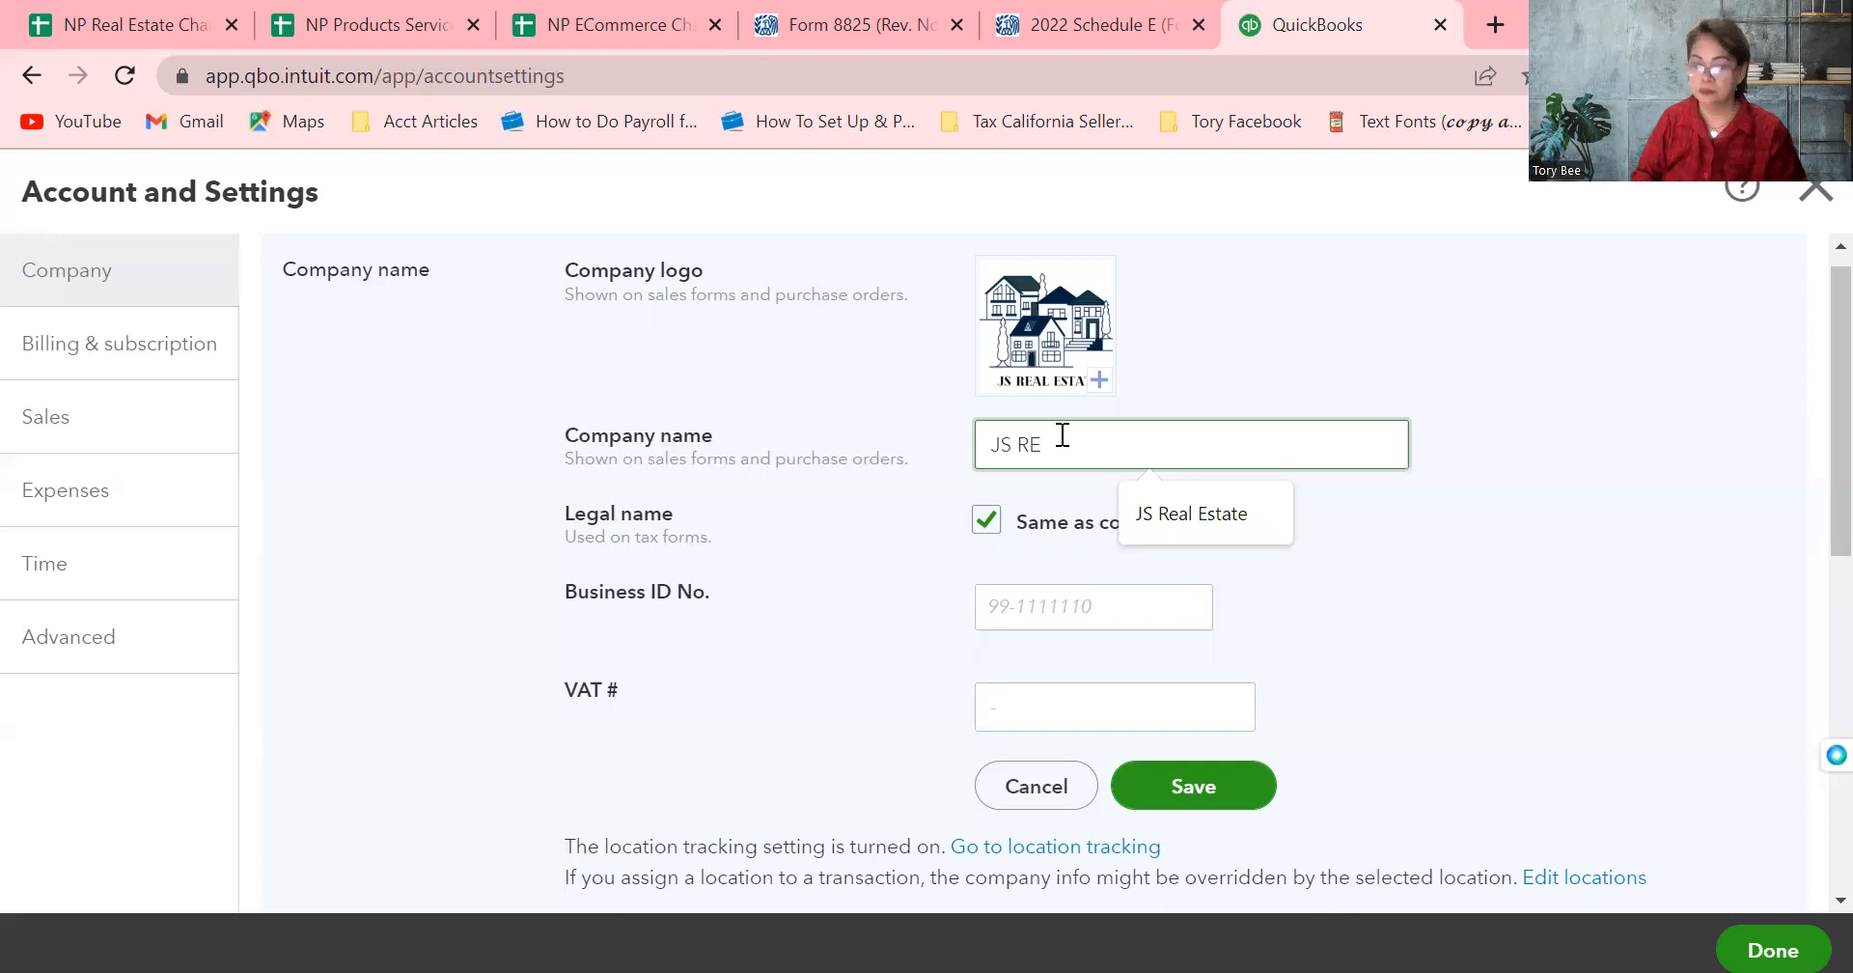
text(AL PROPERTY)
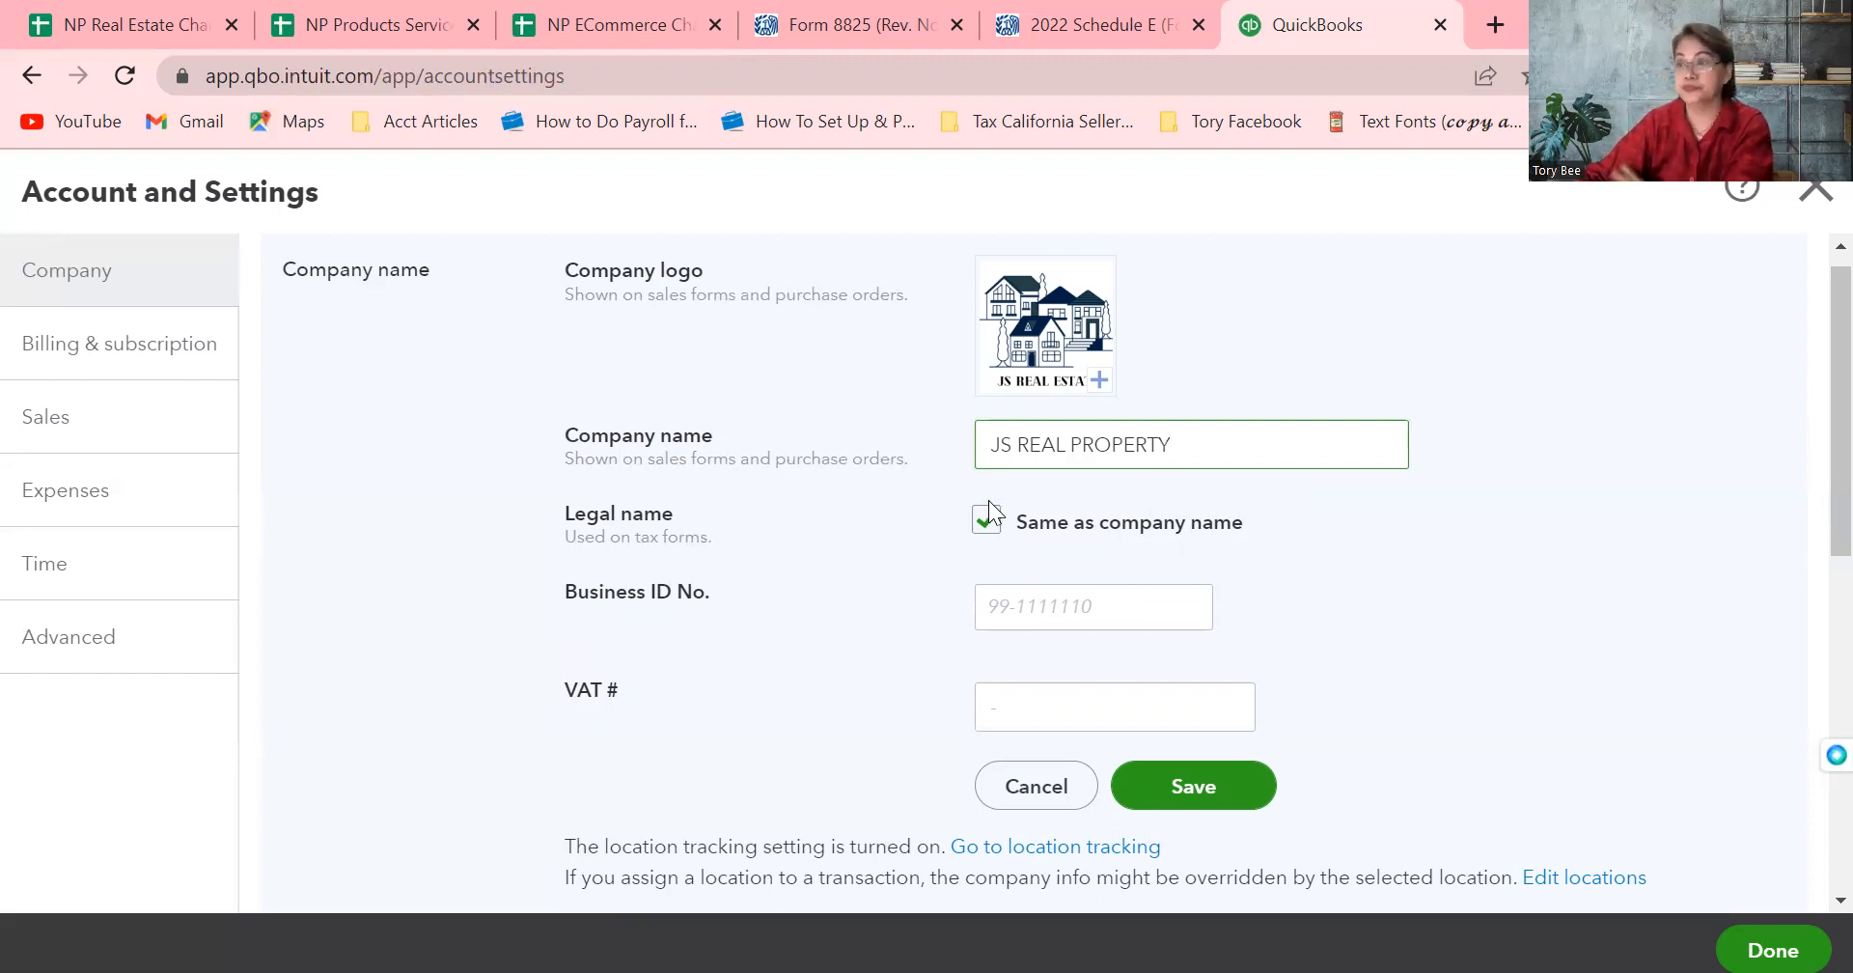
click(978, 523)
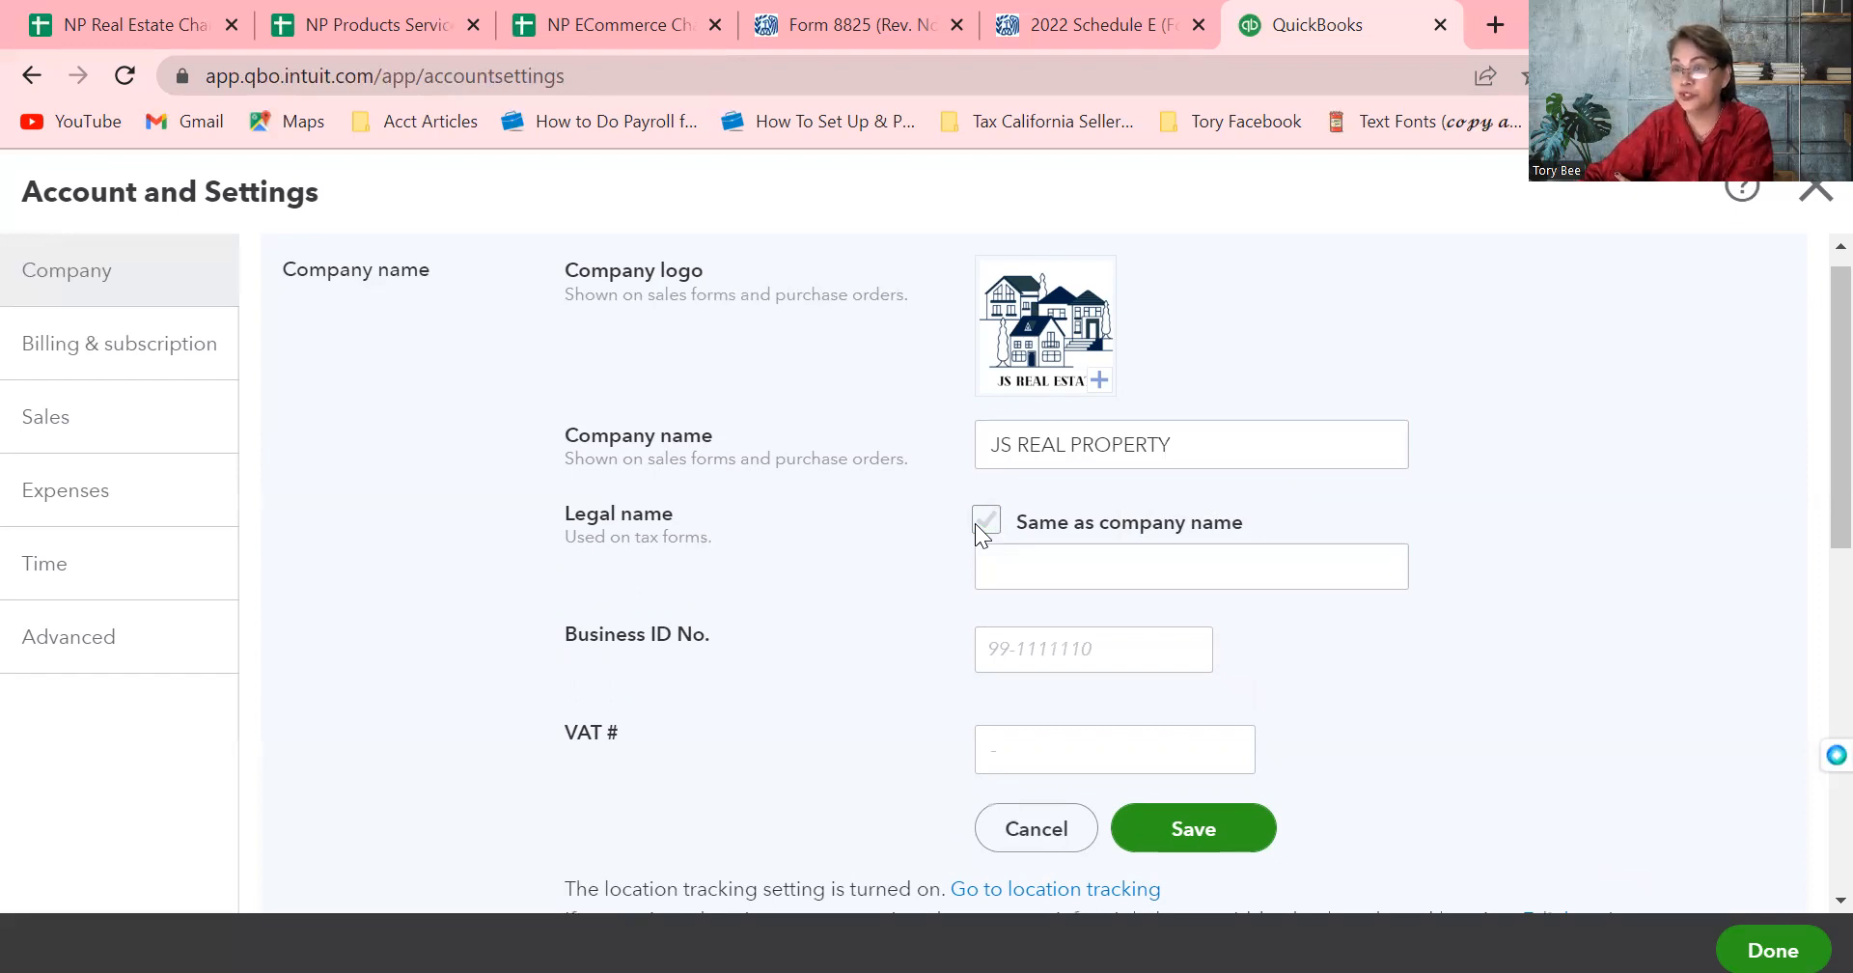
click(978, 567)
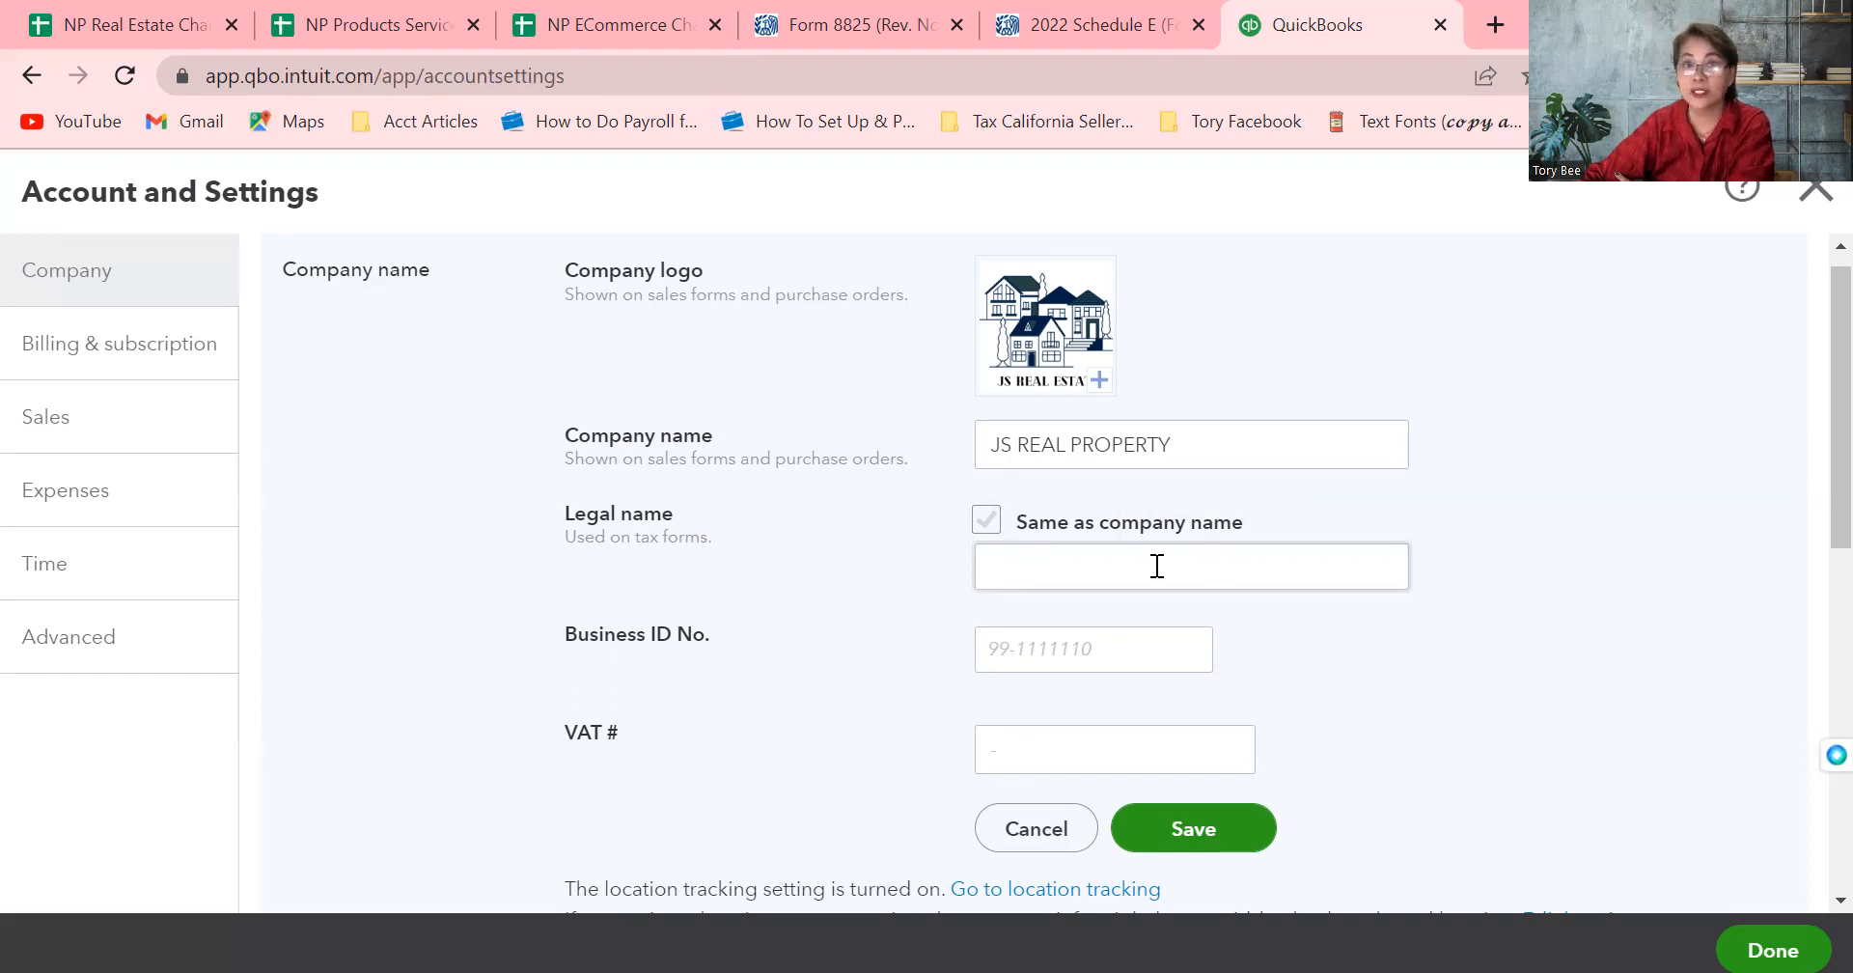
click(976, 521)
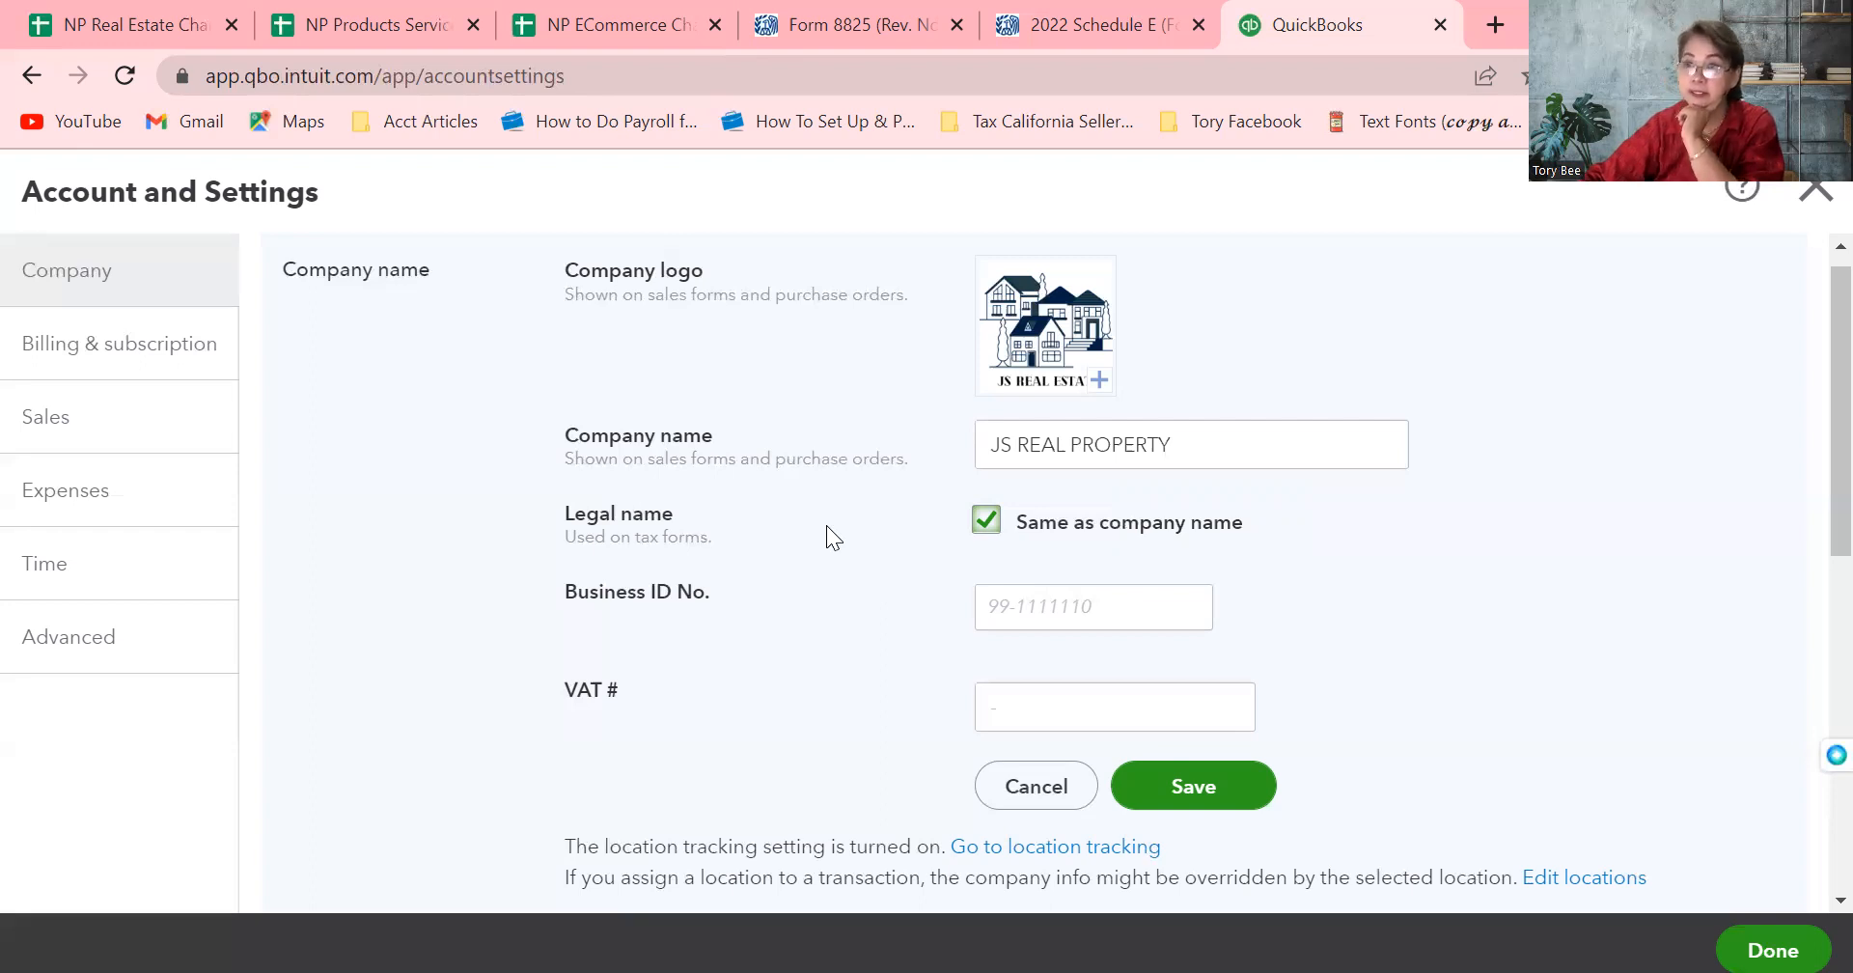
Enter the company's Business ID number with a hyphen after its first two digits and save the company name details
click(1163, 602)
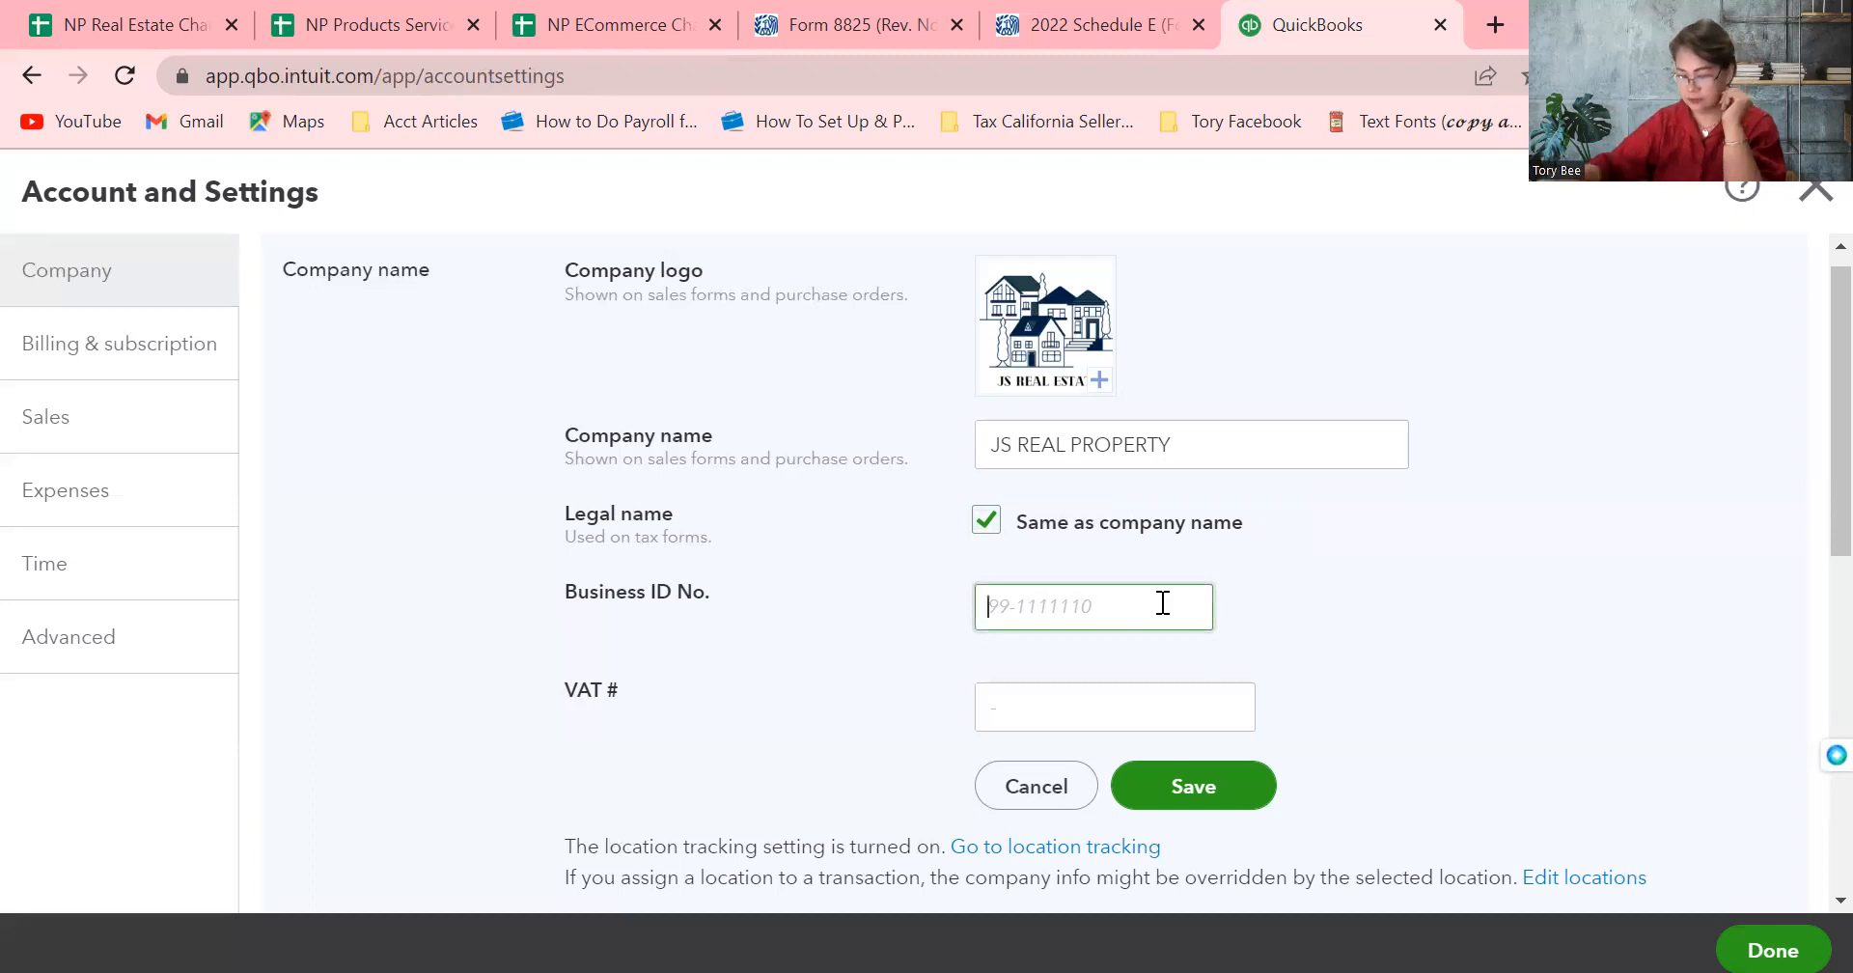
text(45)
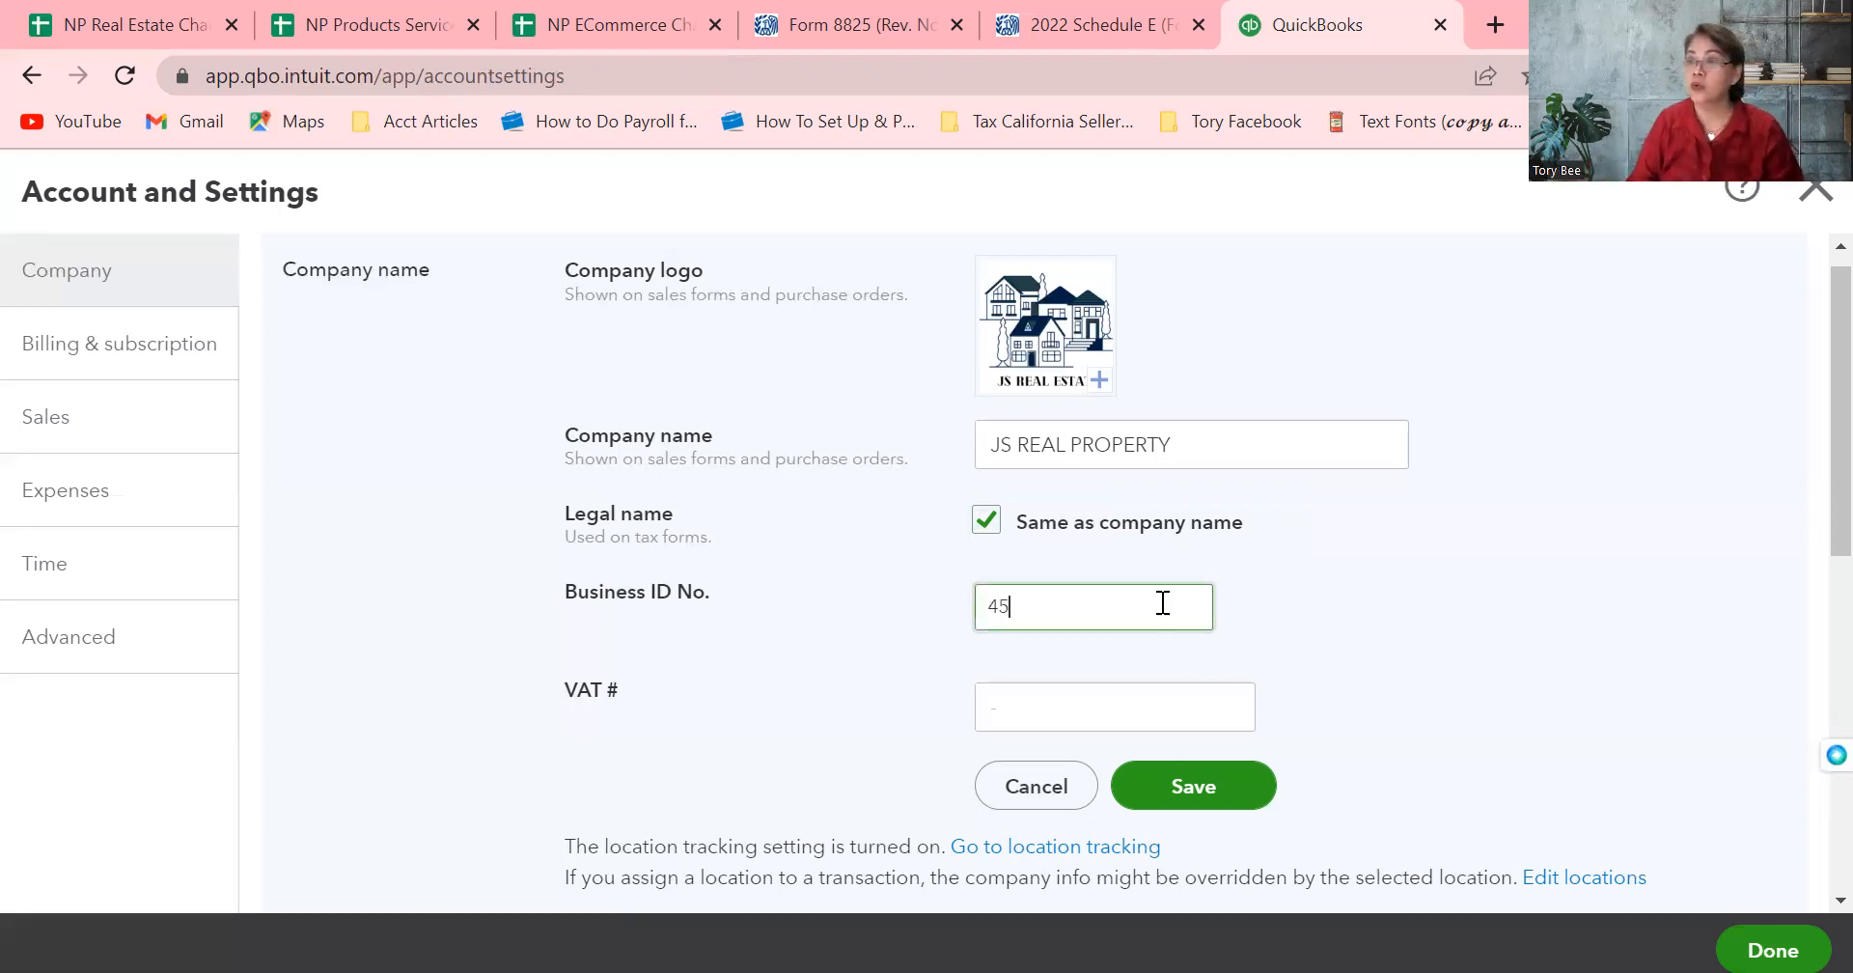
text(111)
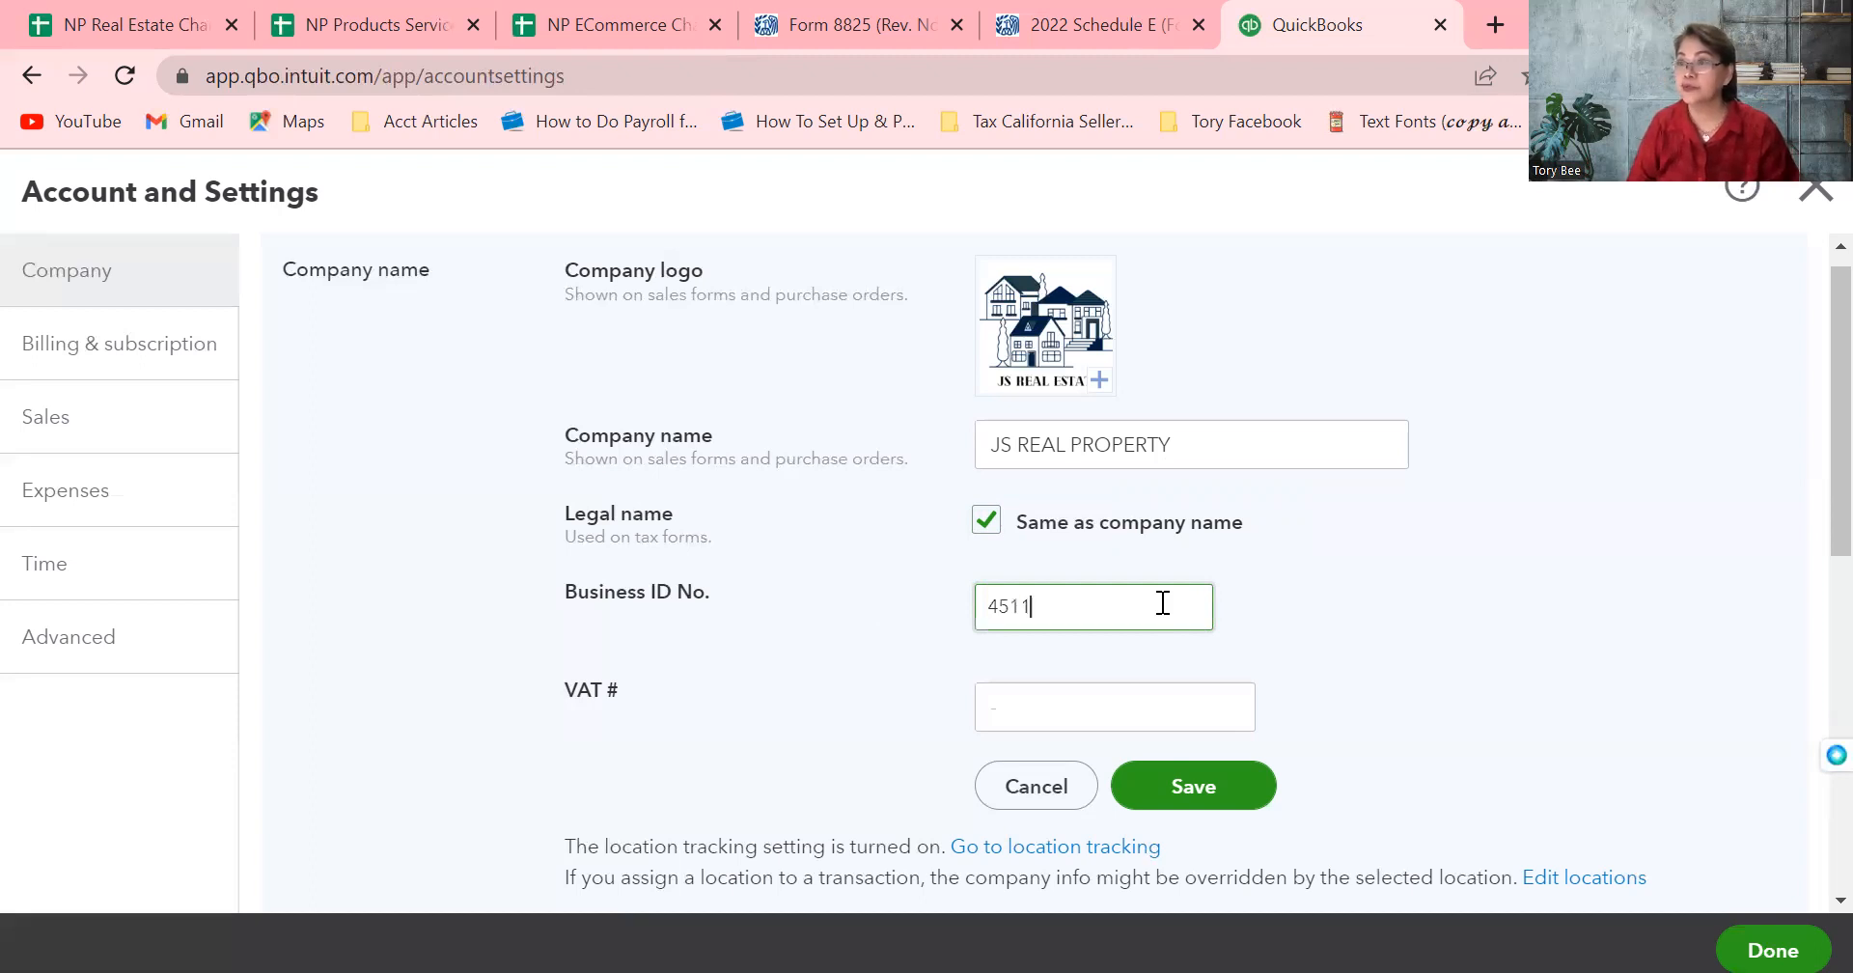
key(BackSpace)
key(BackSpace)
key(BackSpace)
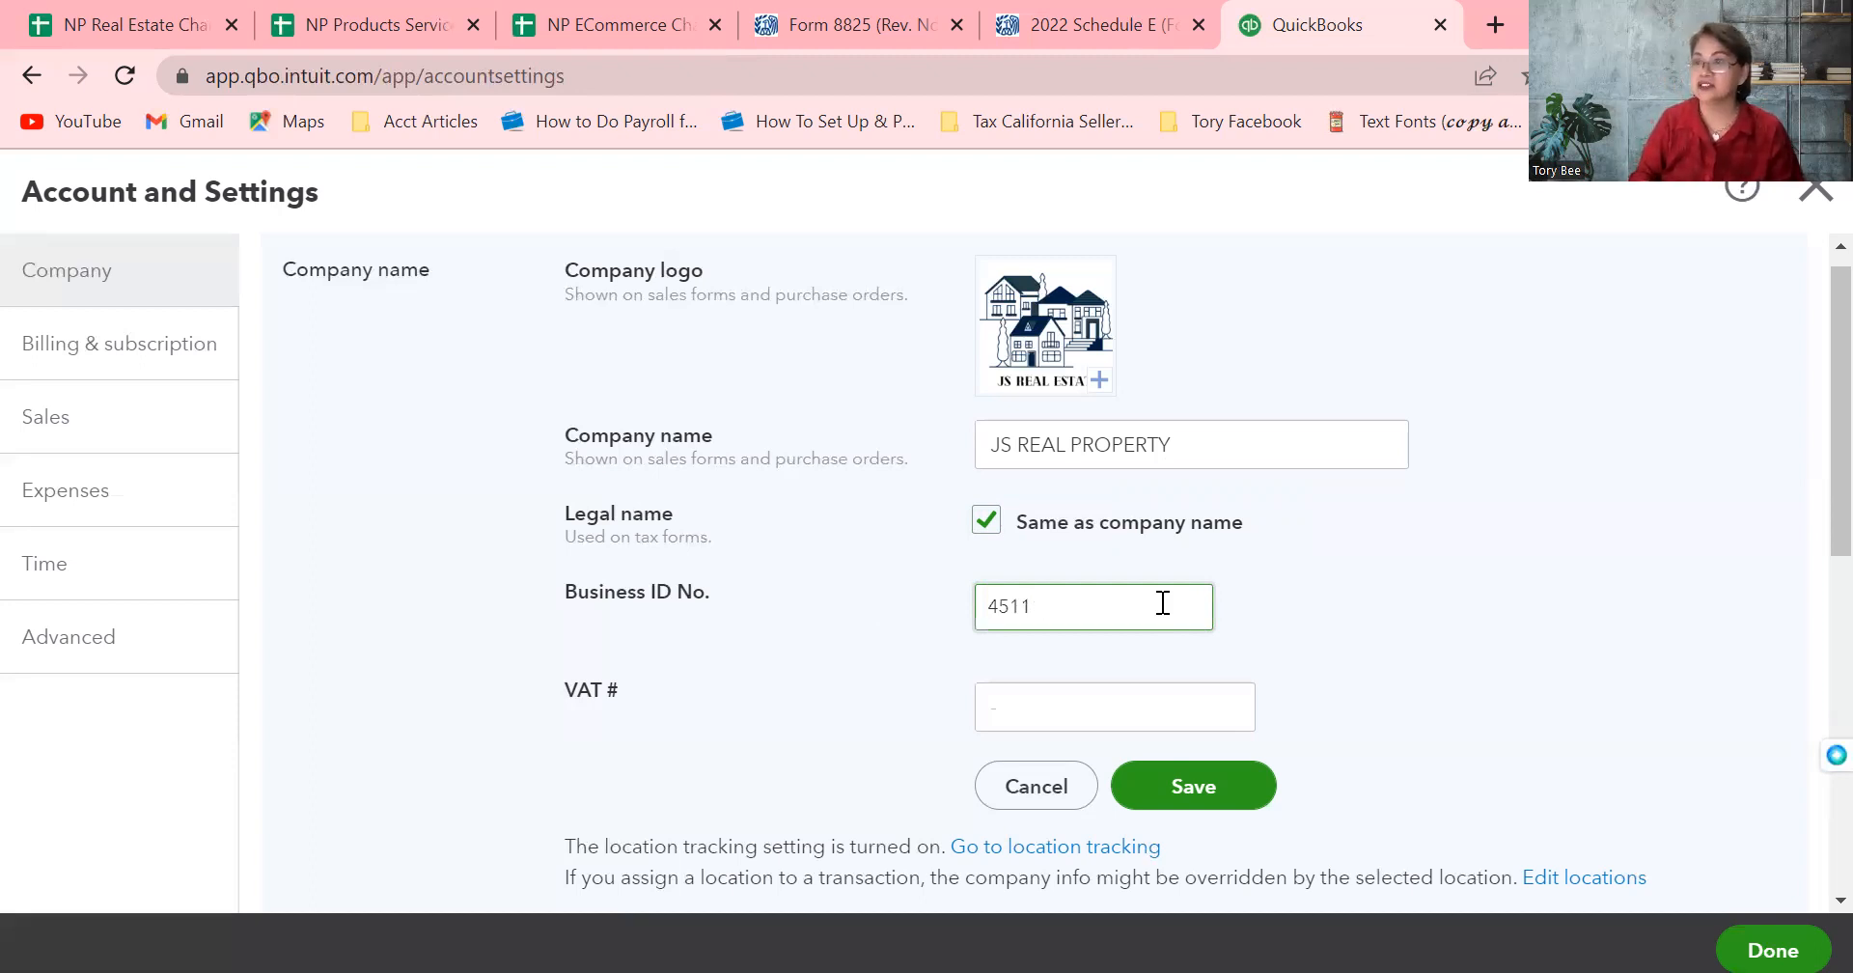
text(-1)
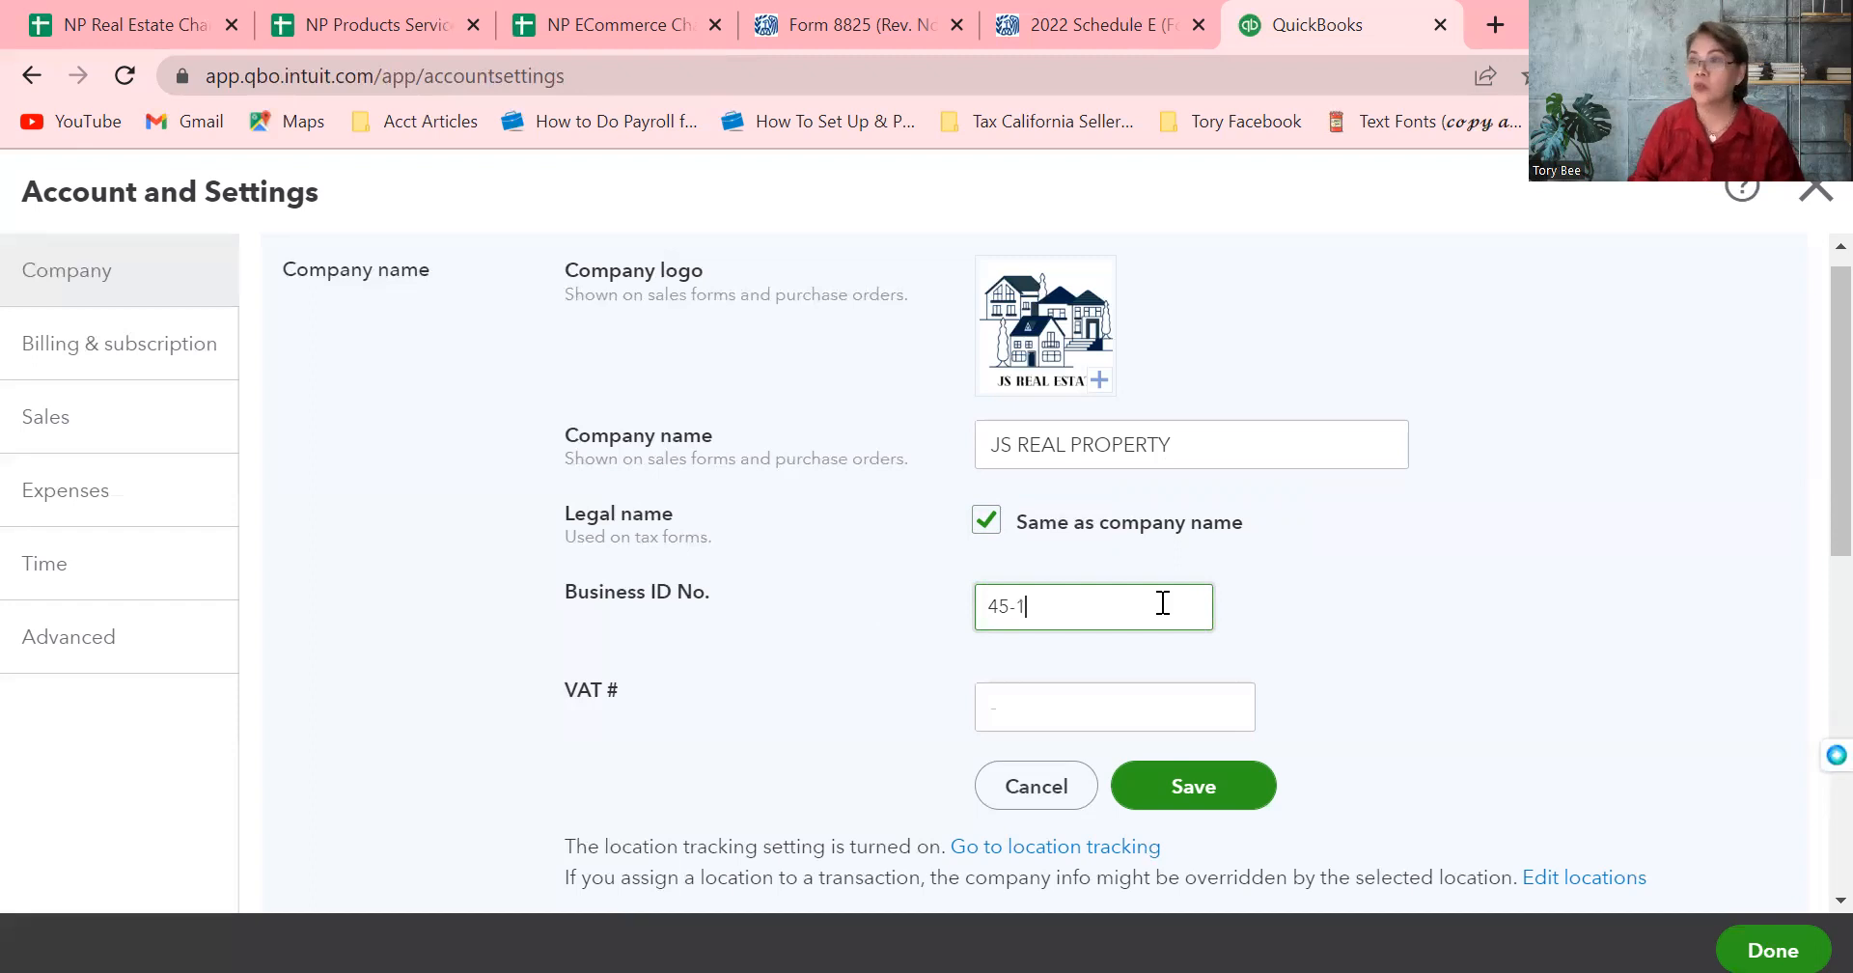
text(111111)
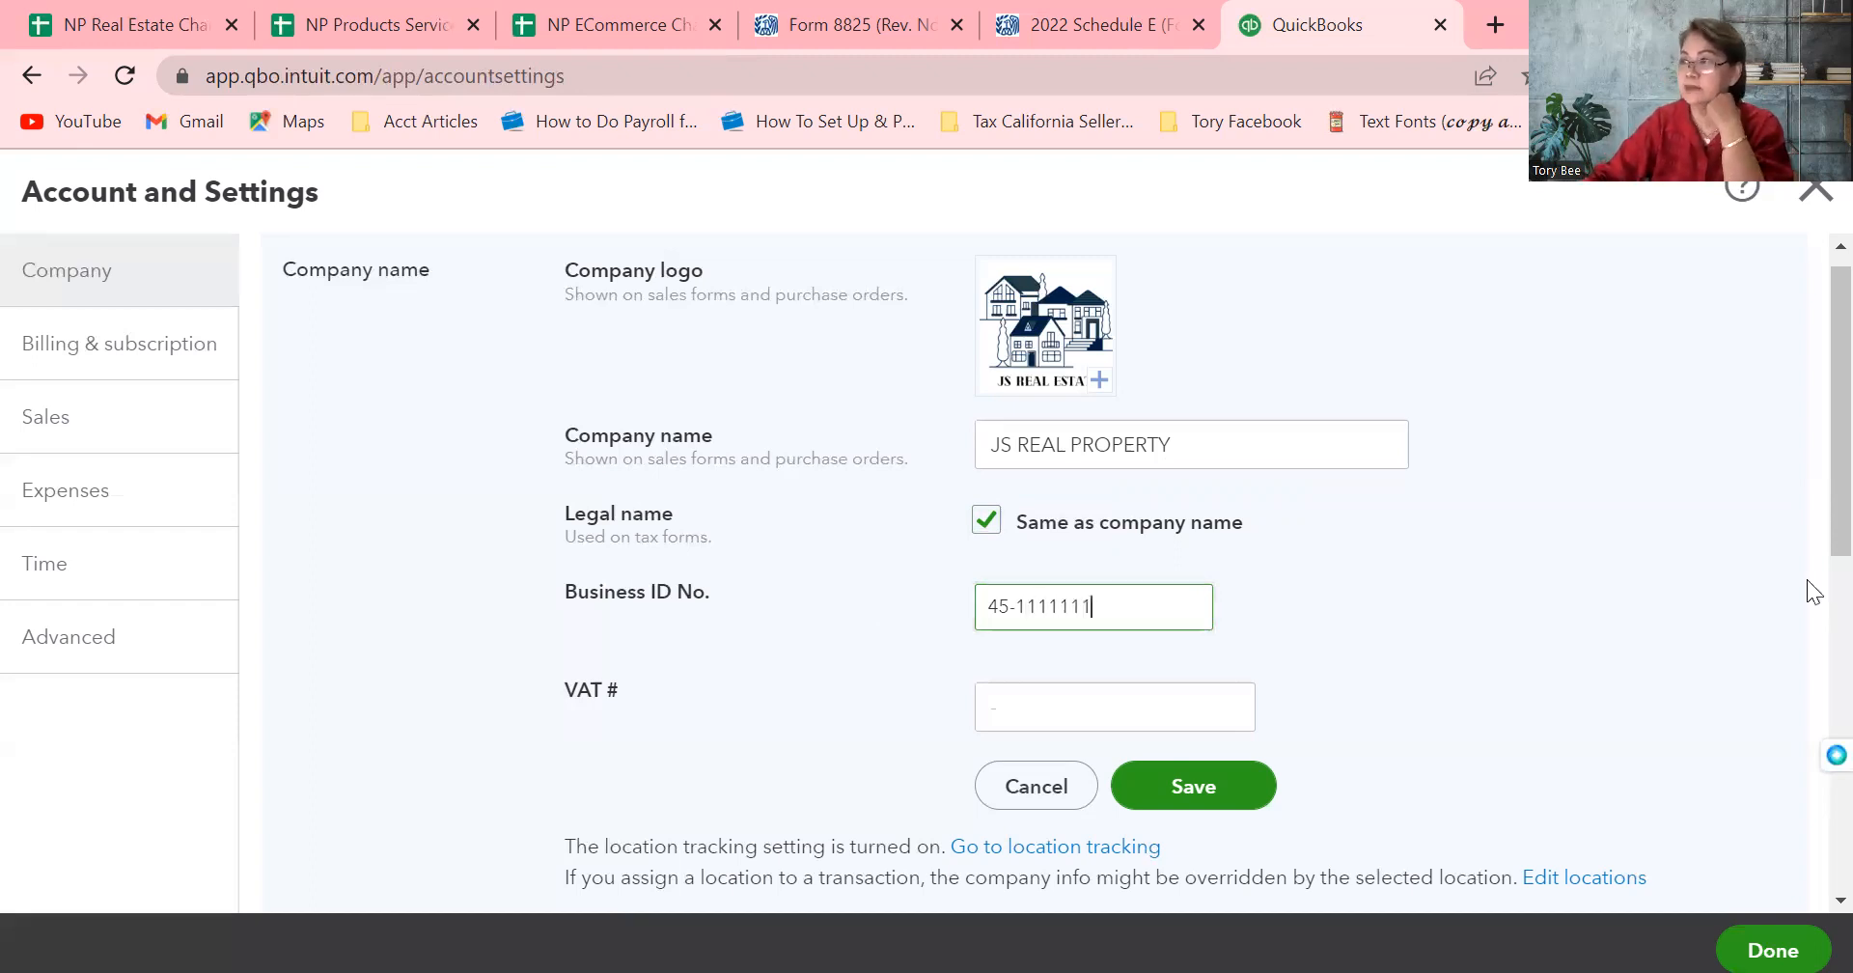
click(1222, 801)
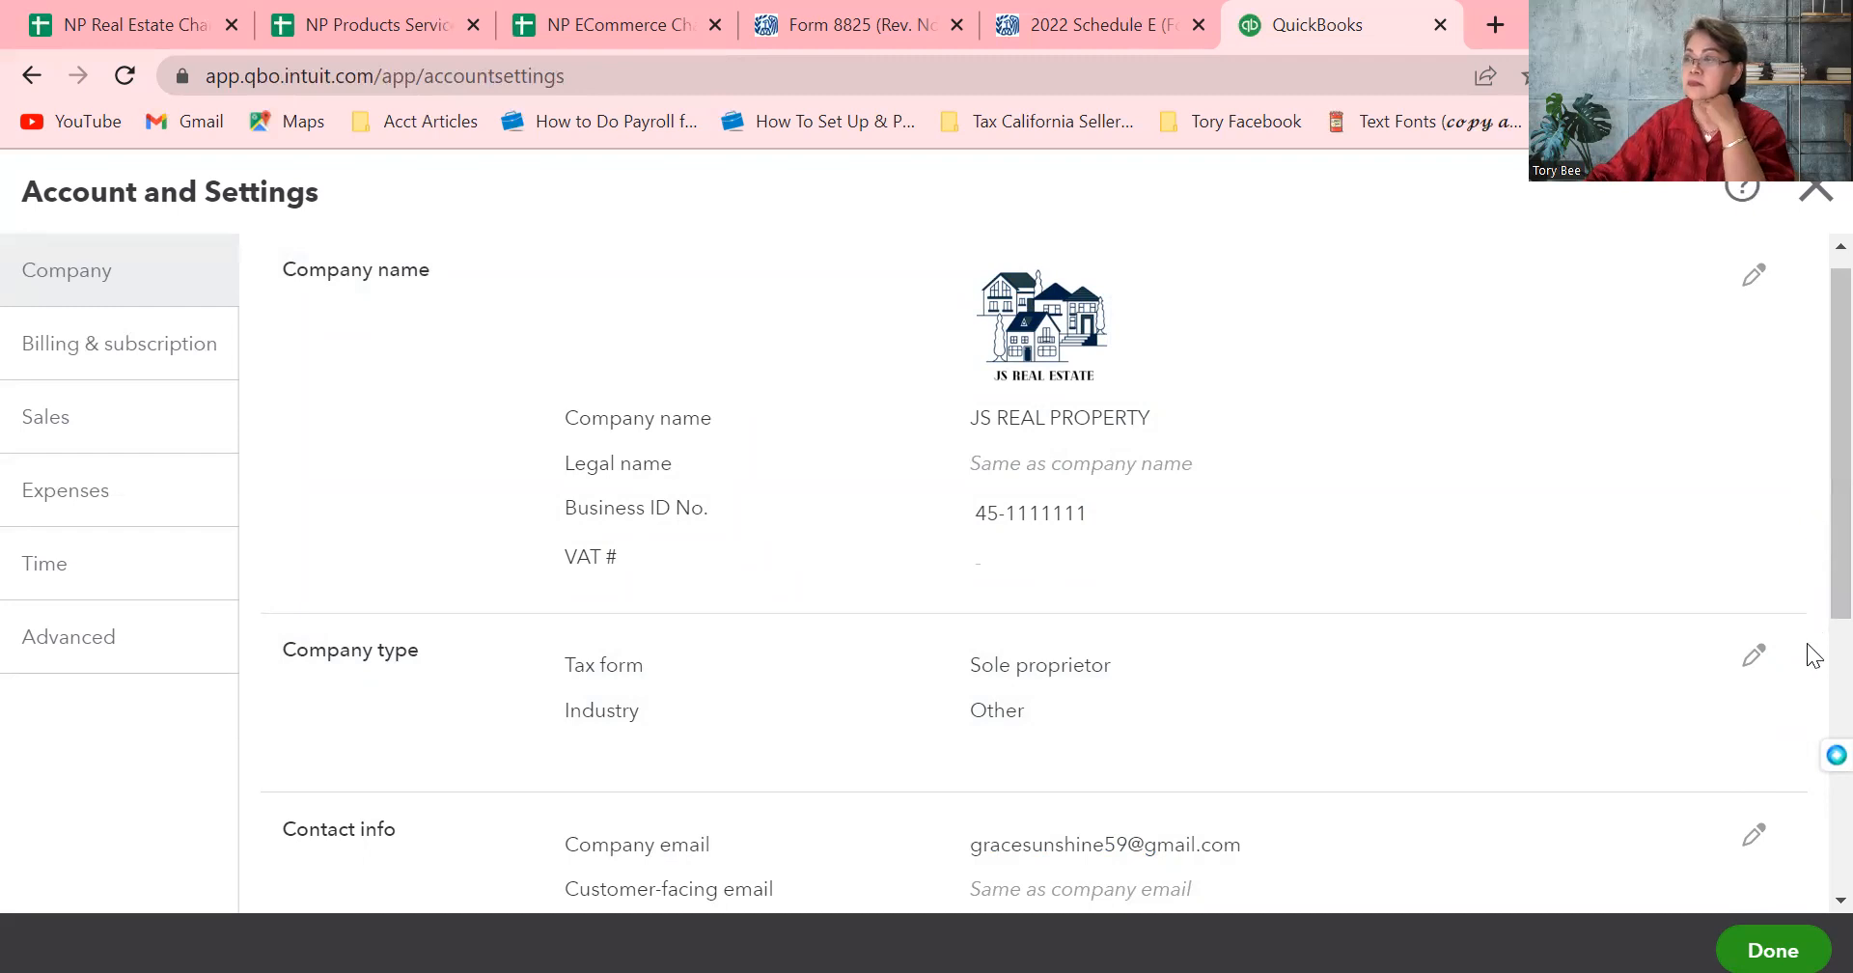
Set the company type's tax form to Partnership or limited liability company
scroll(1813, 656, down, 3)
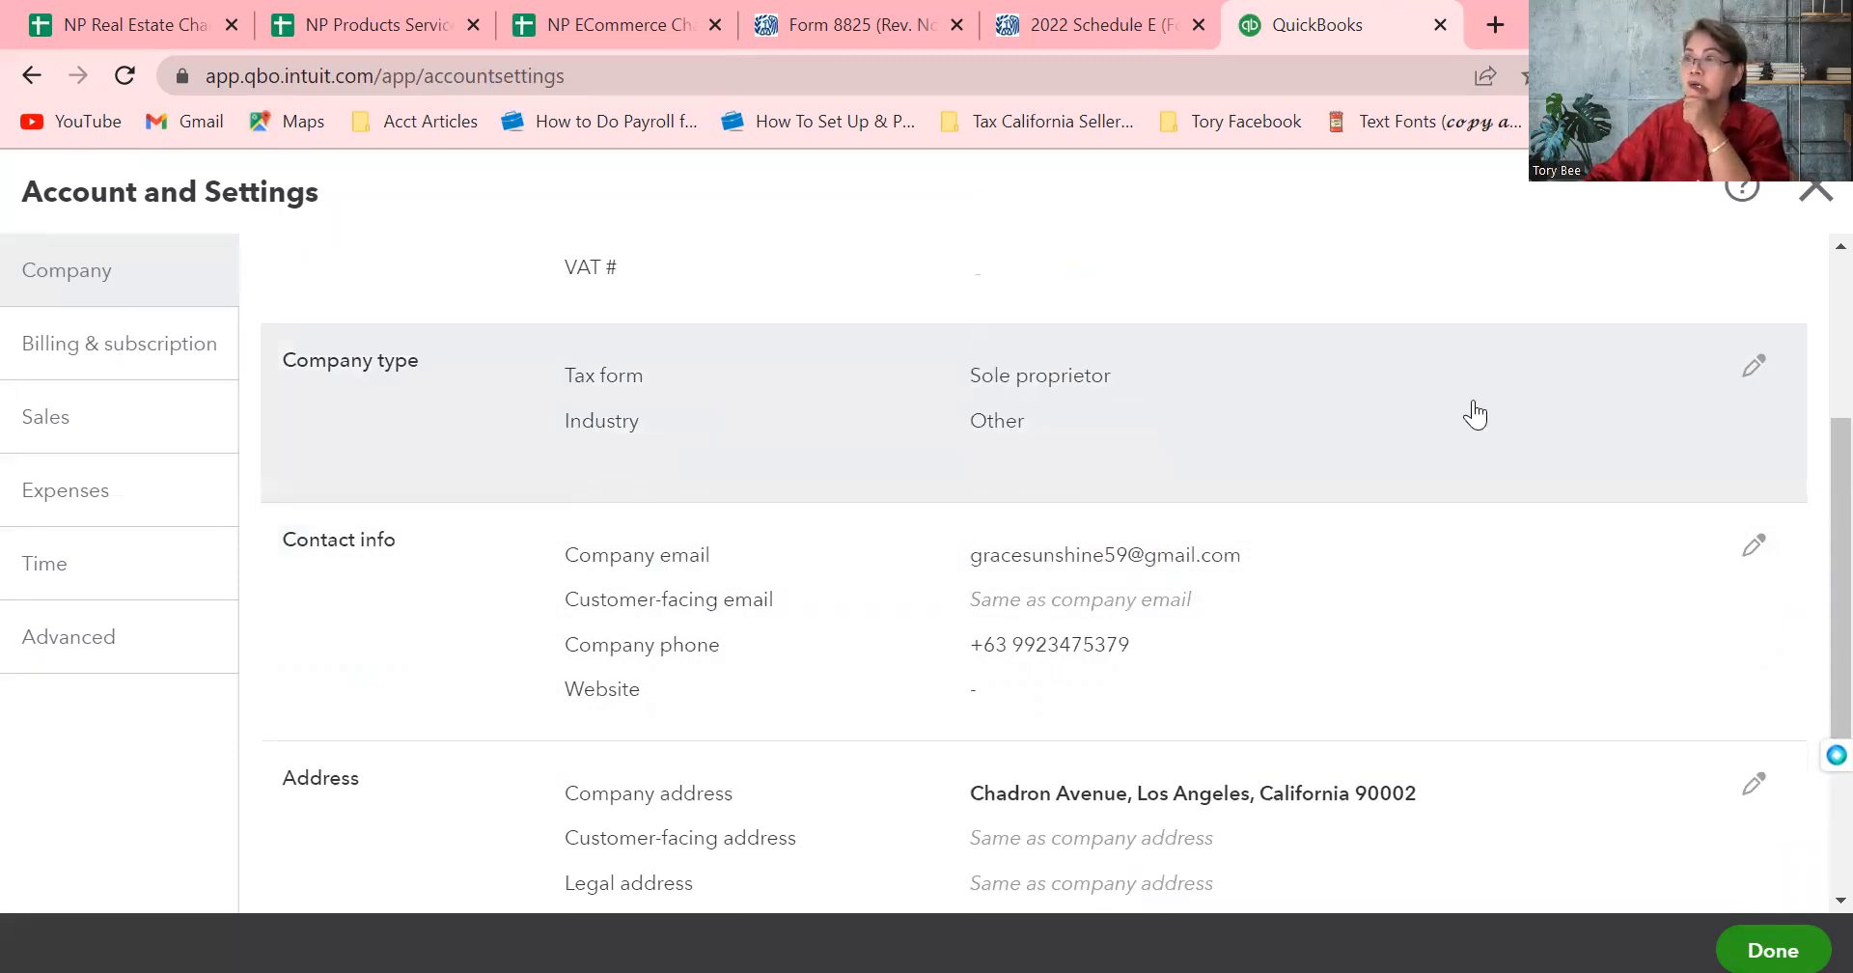
click(1753, 367)
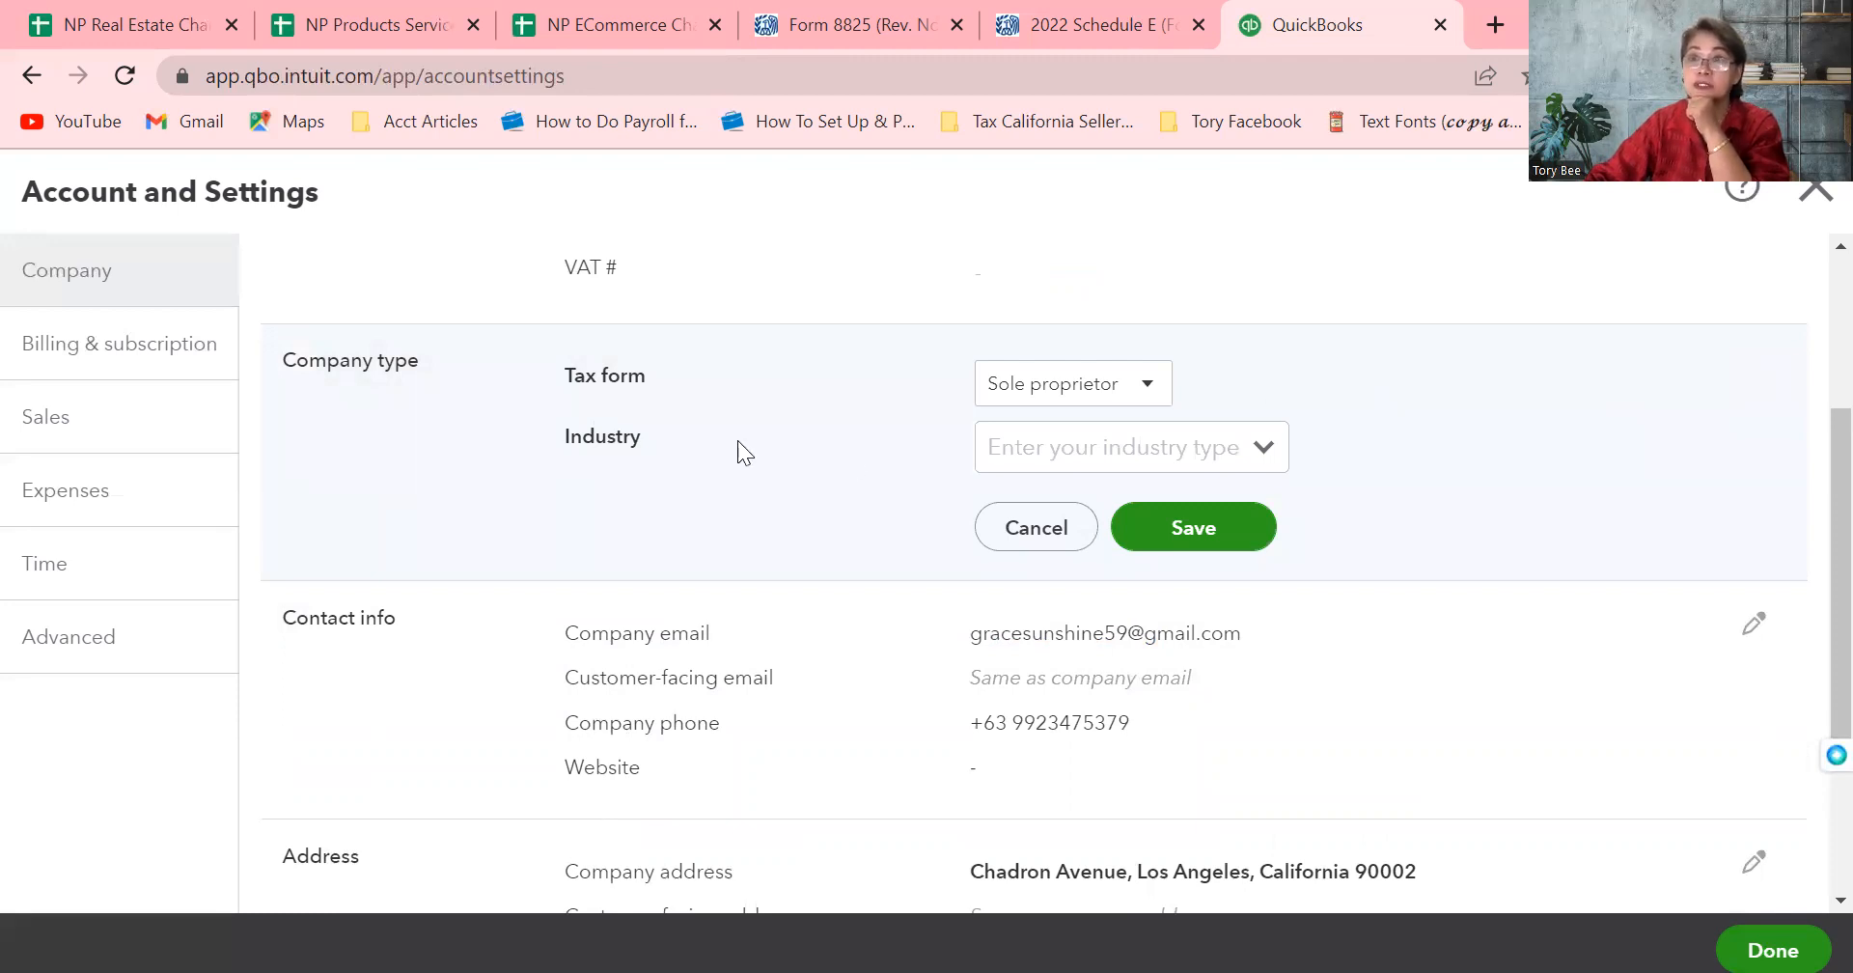
click(1154, 390)
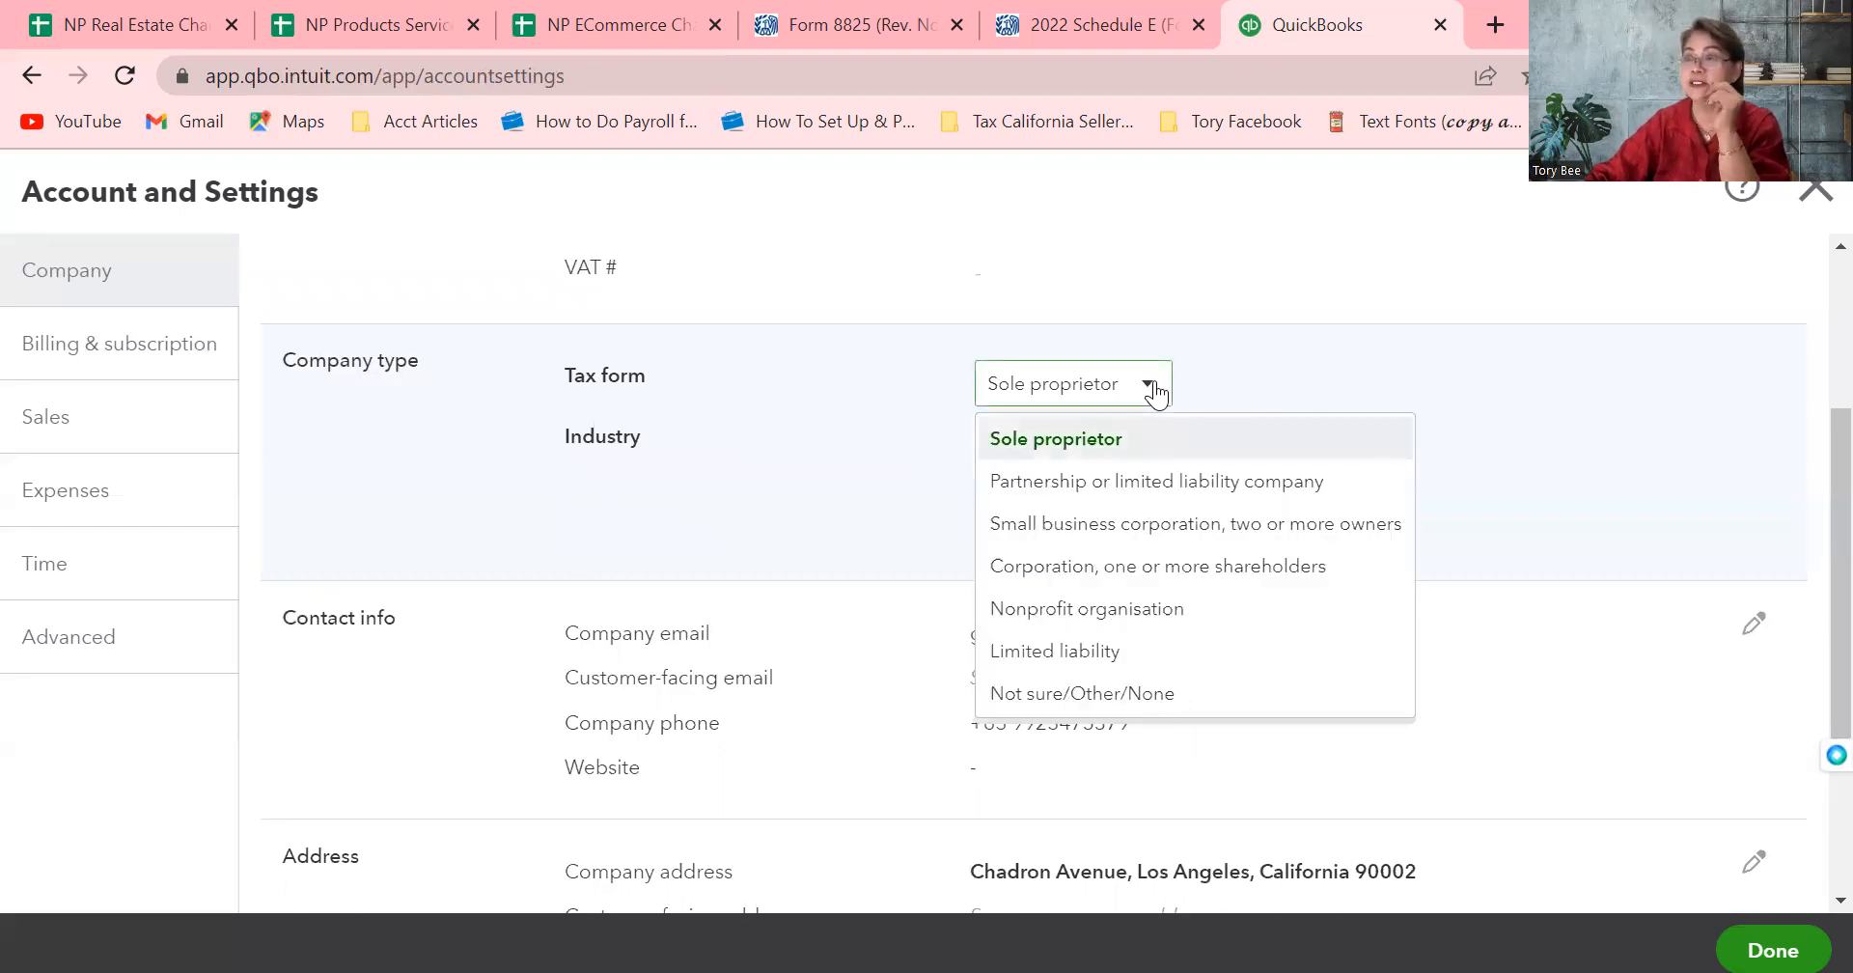
click(1127, 488)
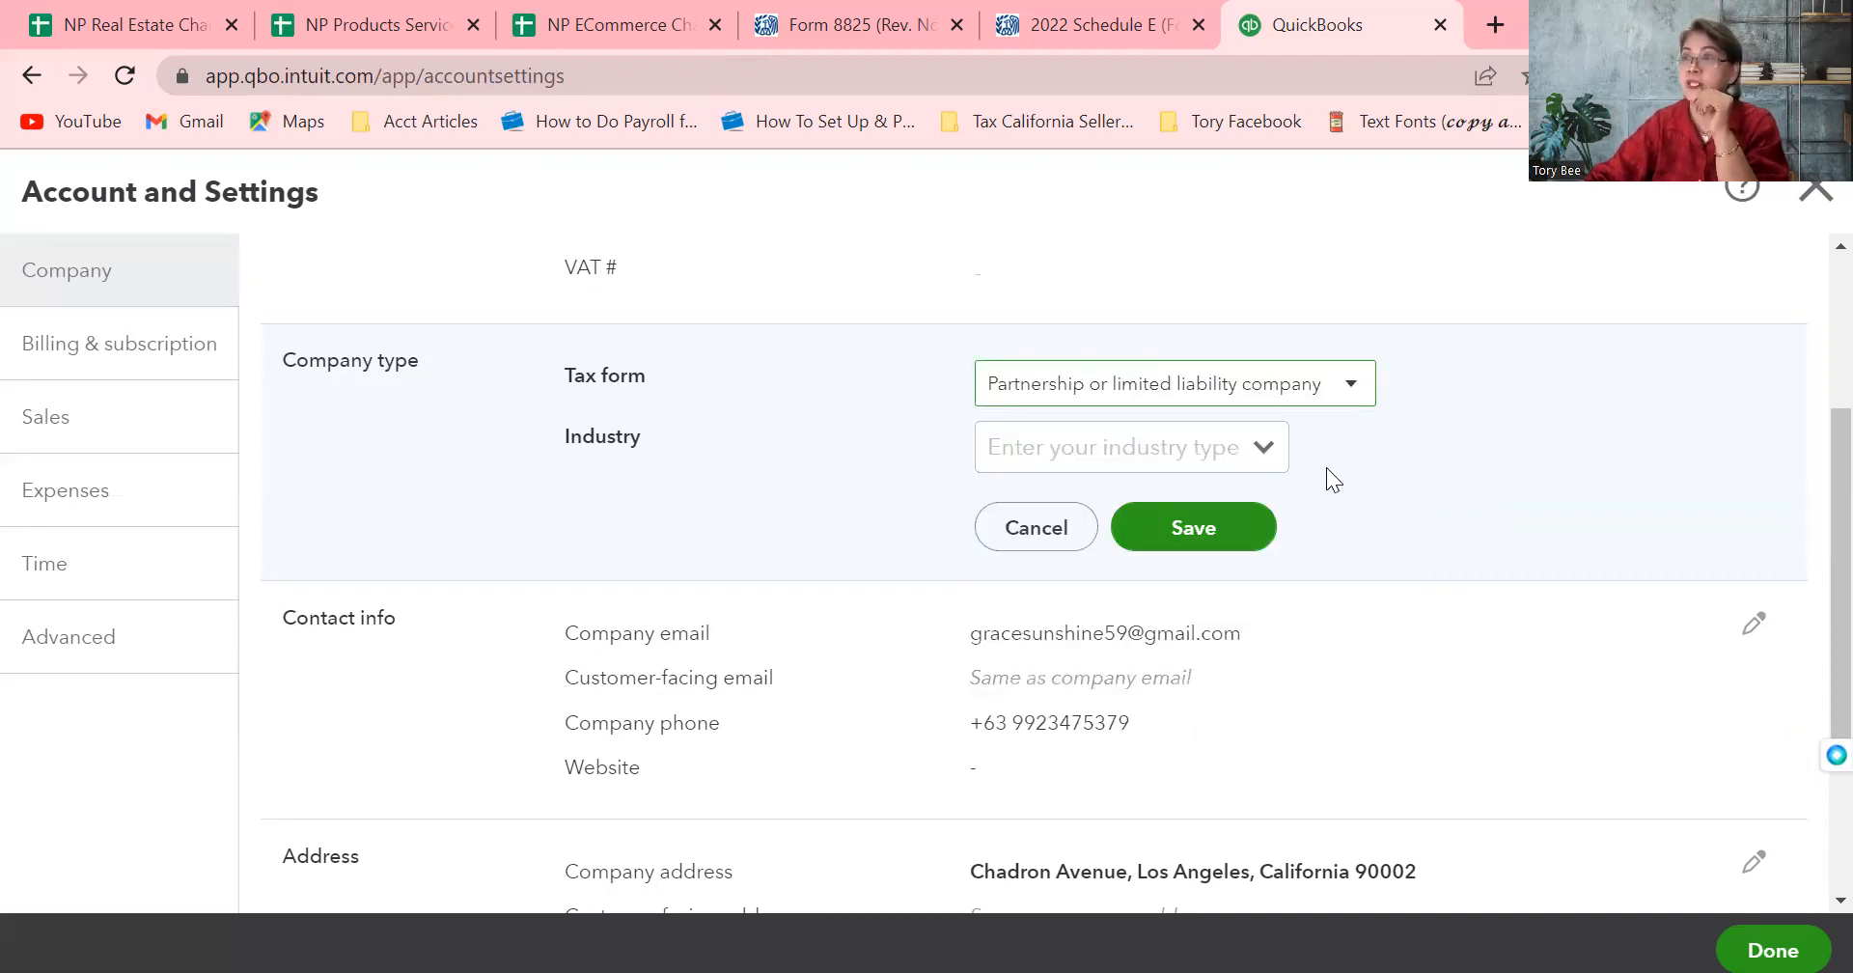
click(1267, 452)
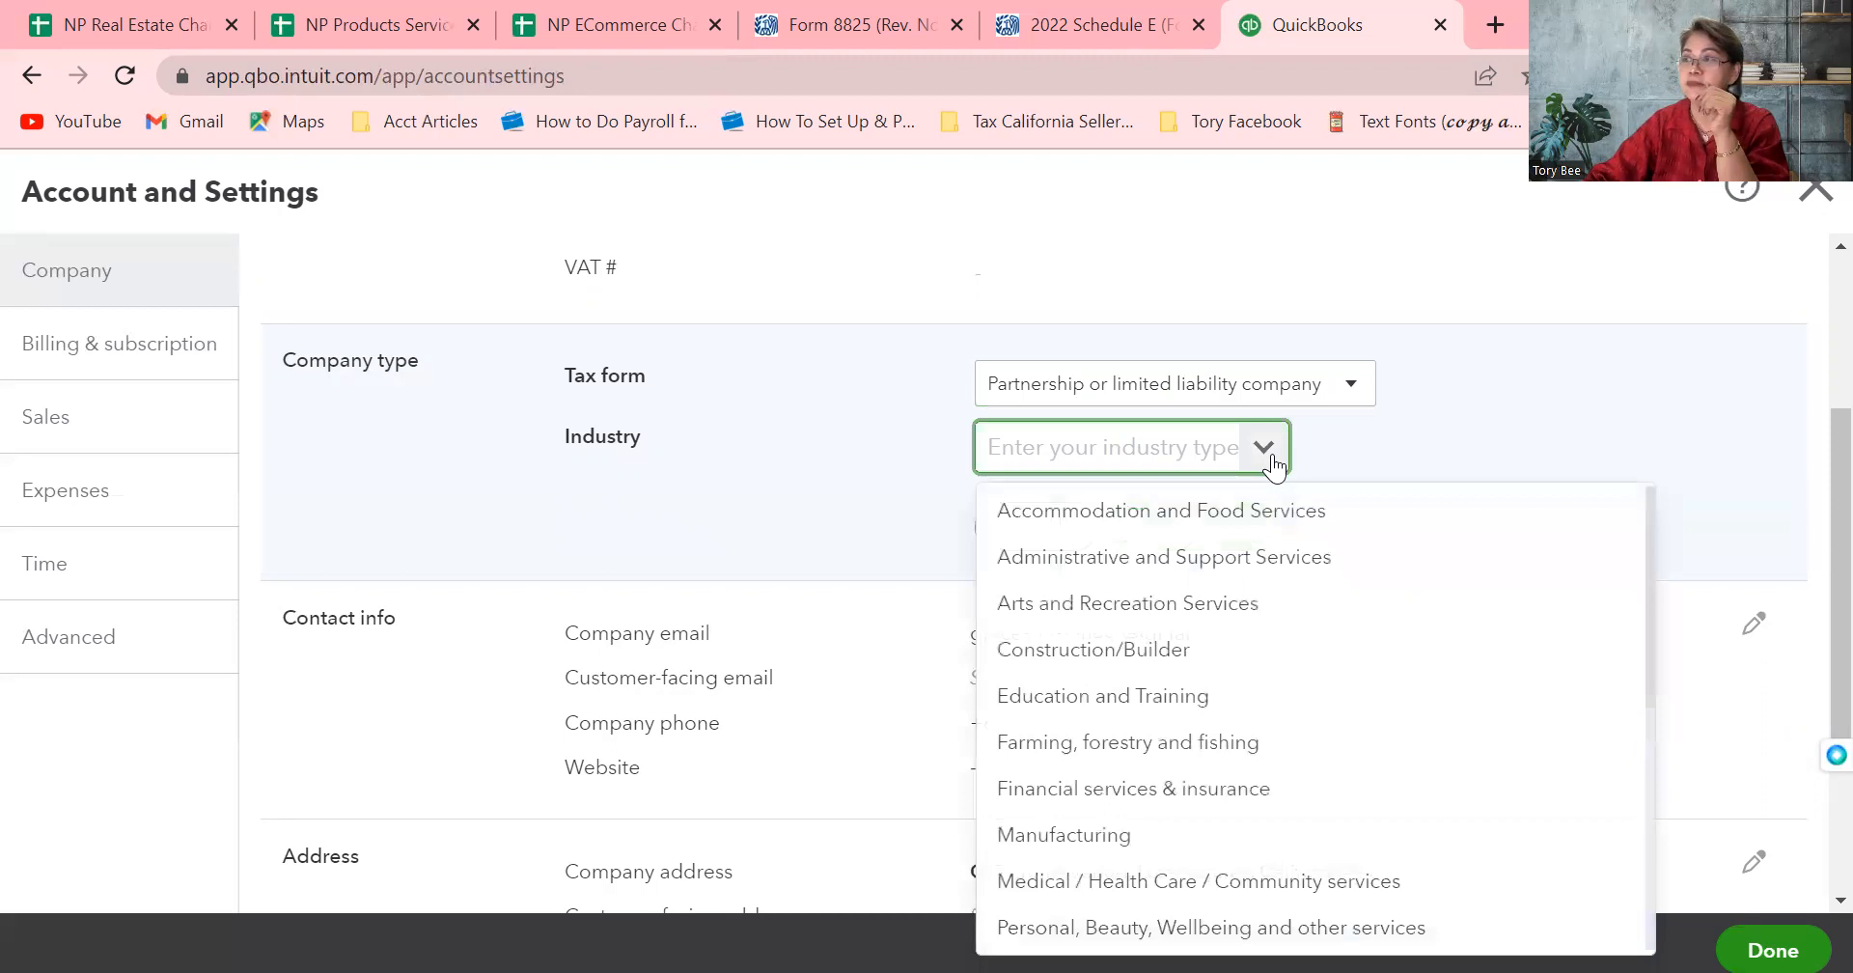
click(1656, 529)
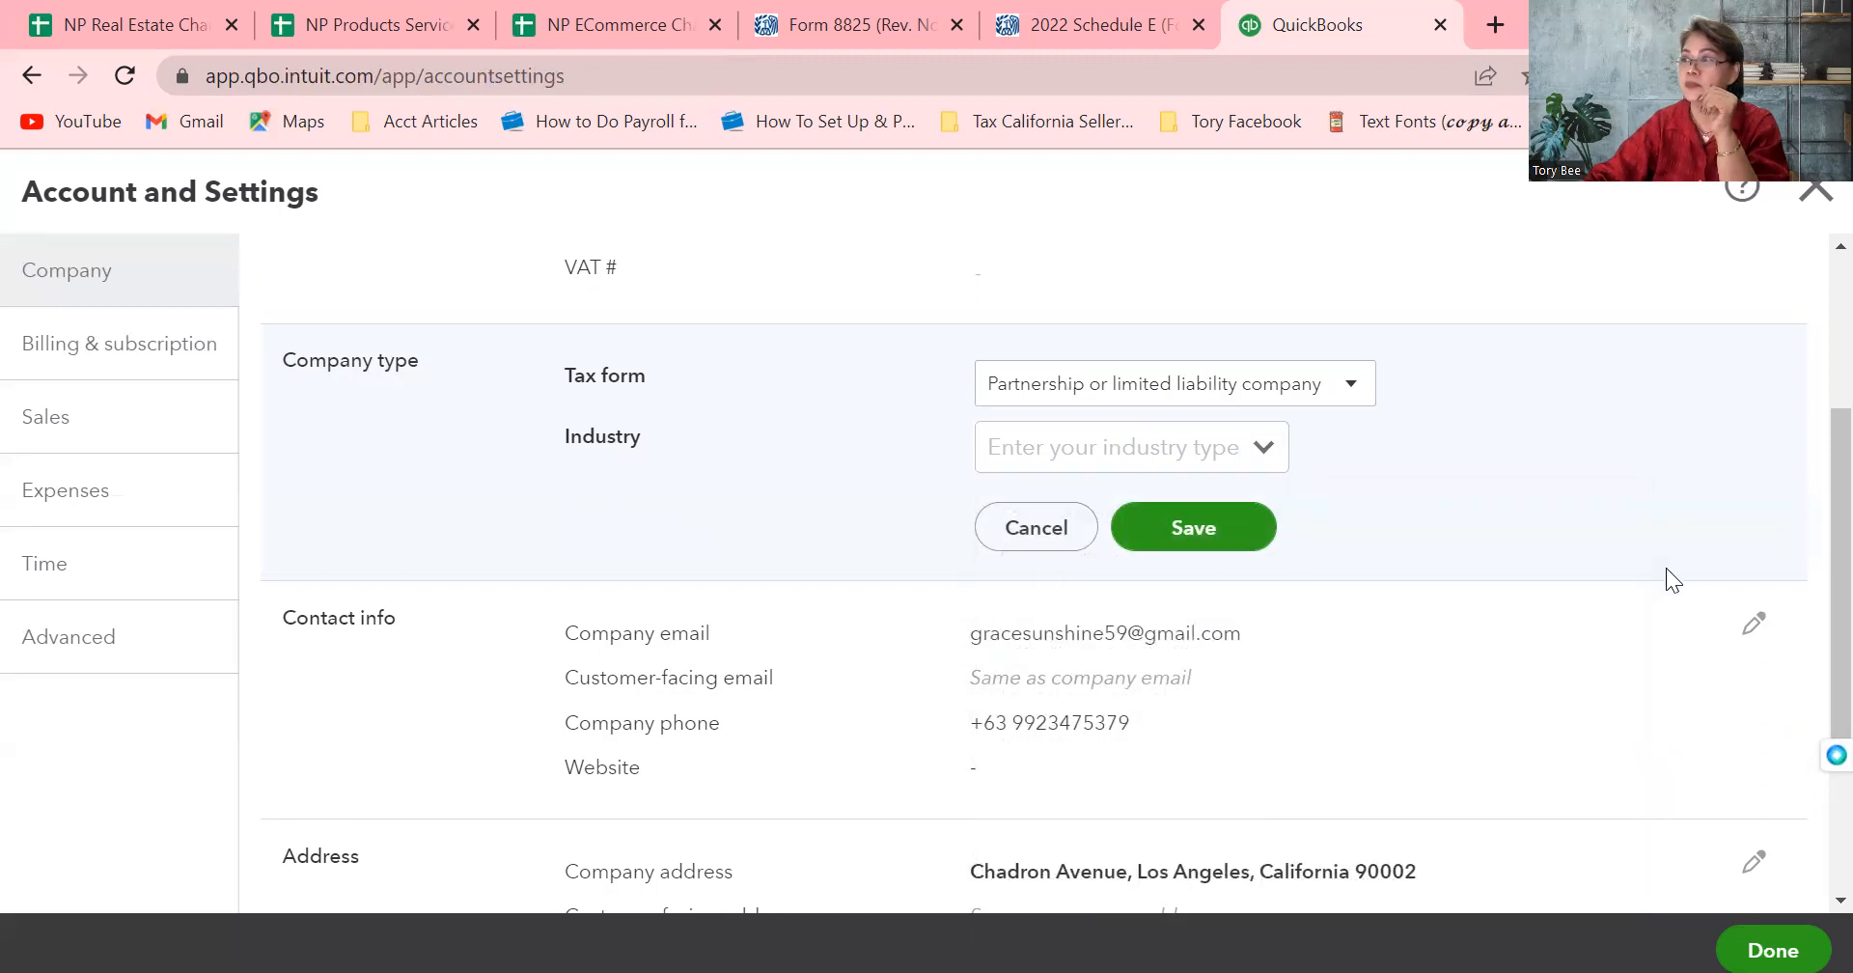
click(1263, 448)
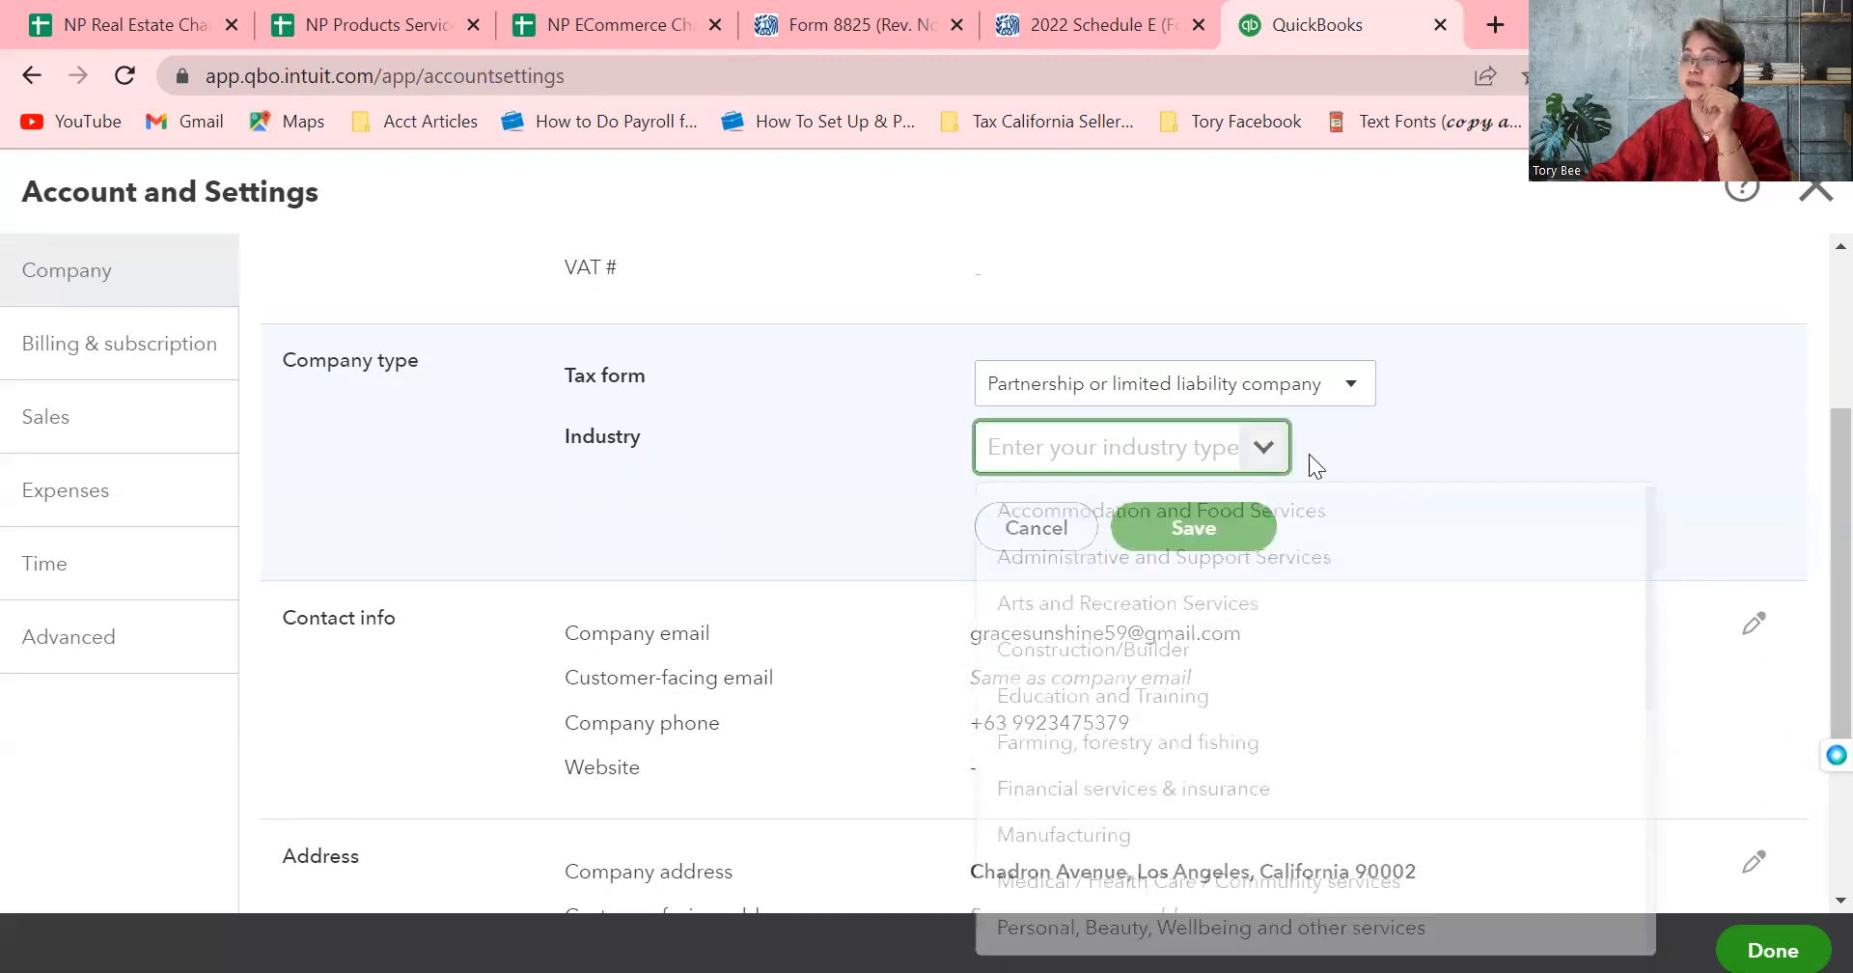
drag(1648, 652, 1656, 906)
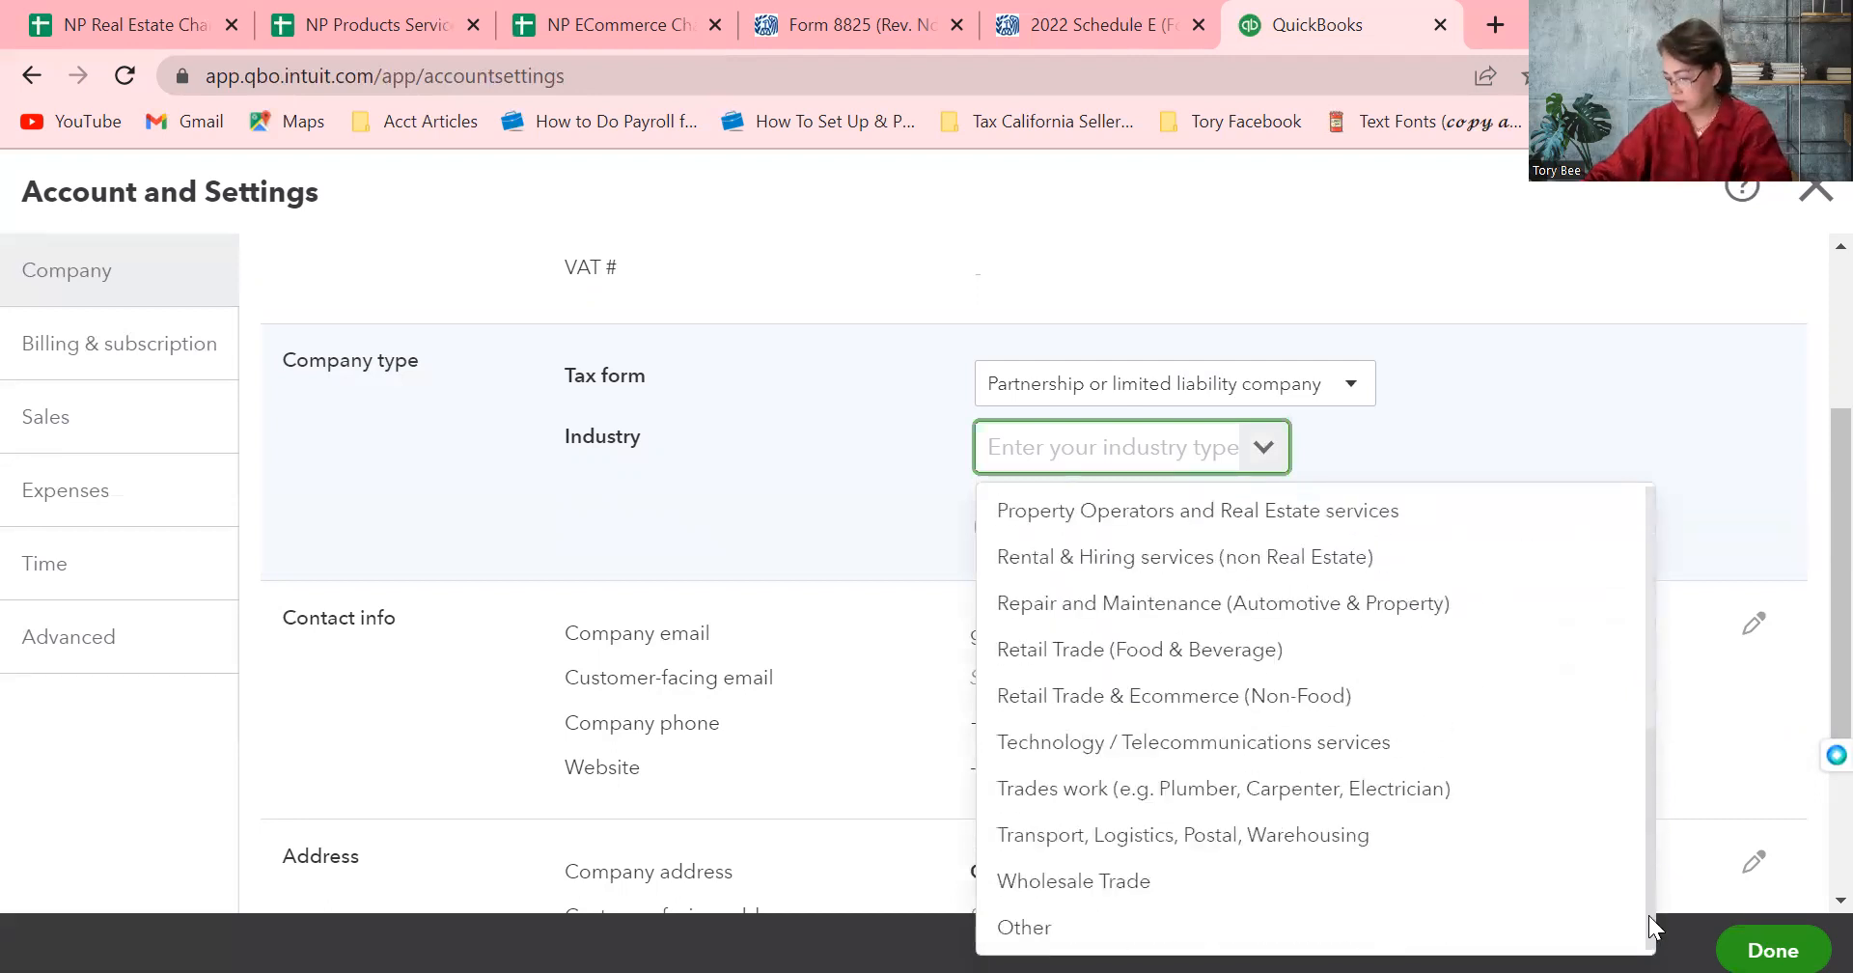
key(Down)
key(Down)
key(Down)
key(Down)
key(Down)
key(Down)
key(Down)
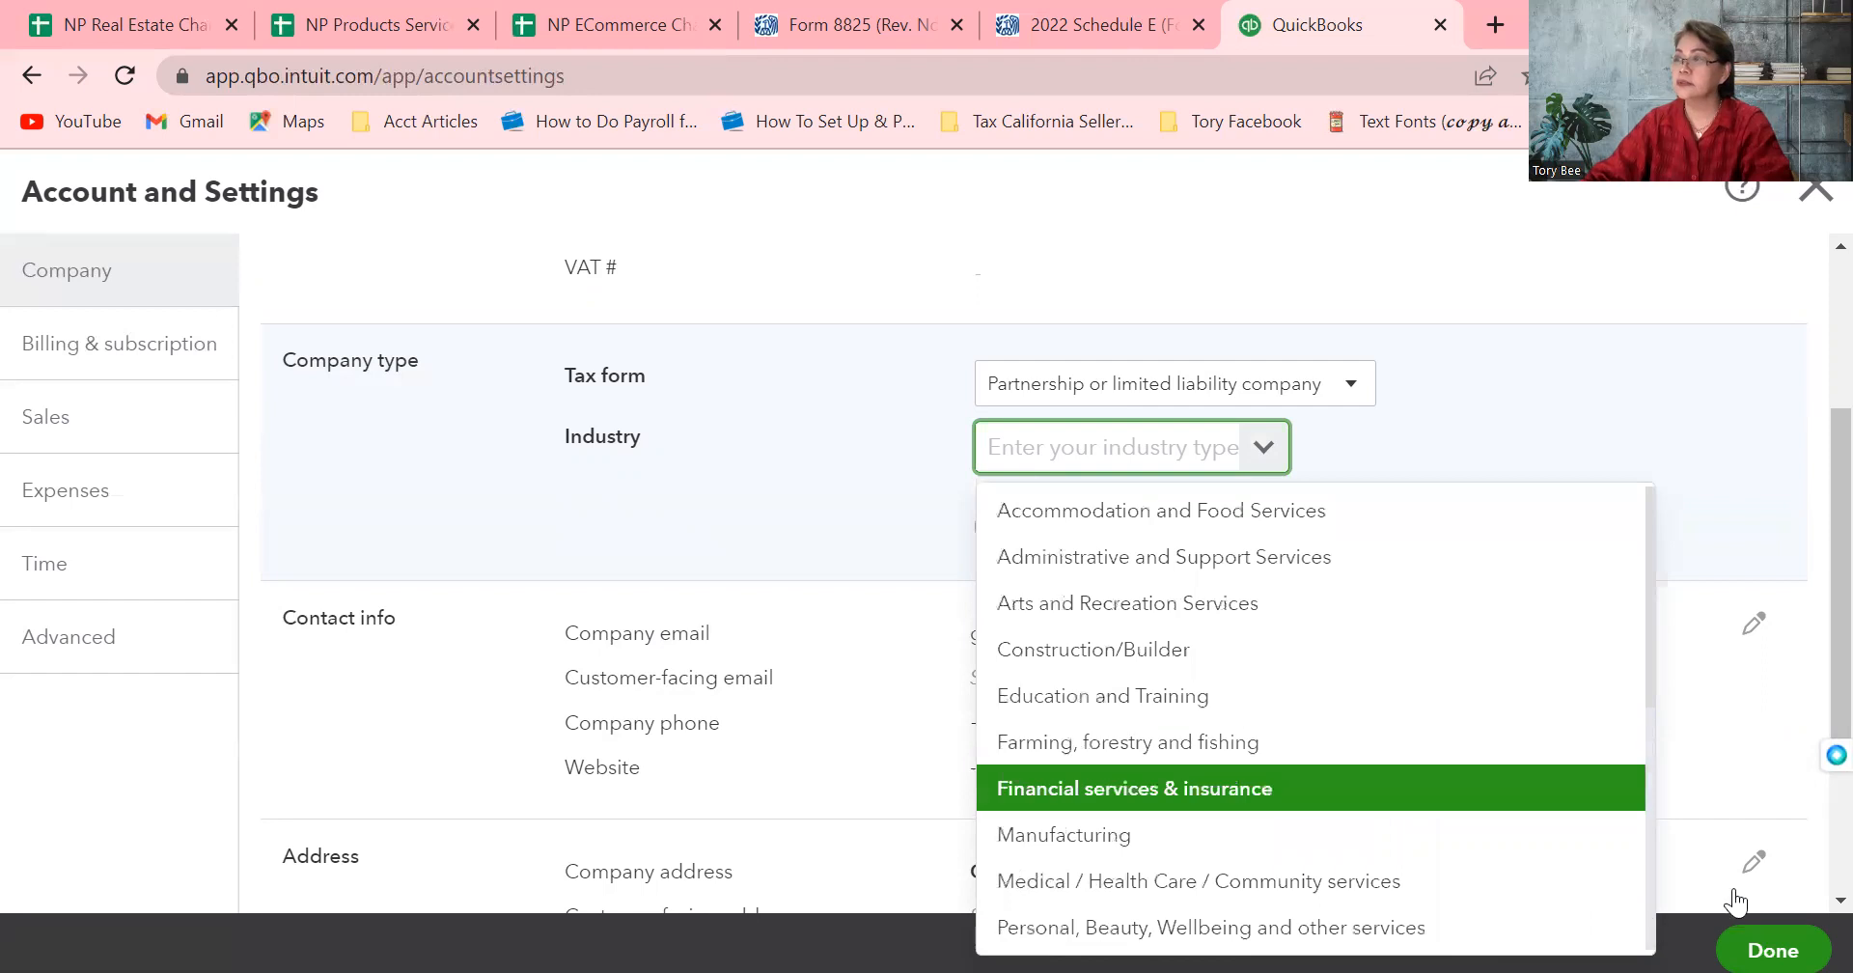
click(1808, 577)
scroll(1807, 575, down, 1)
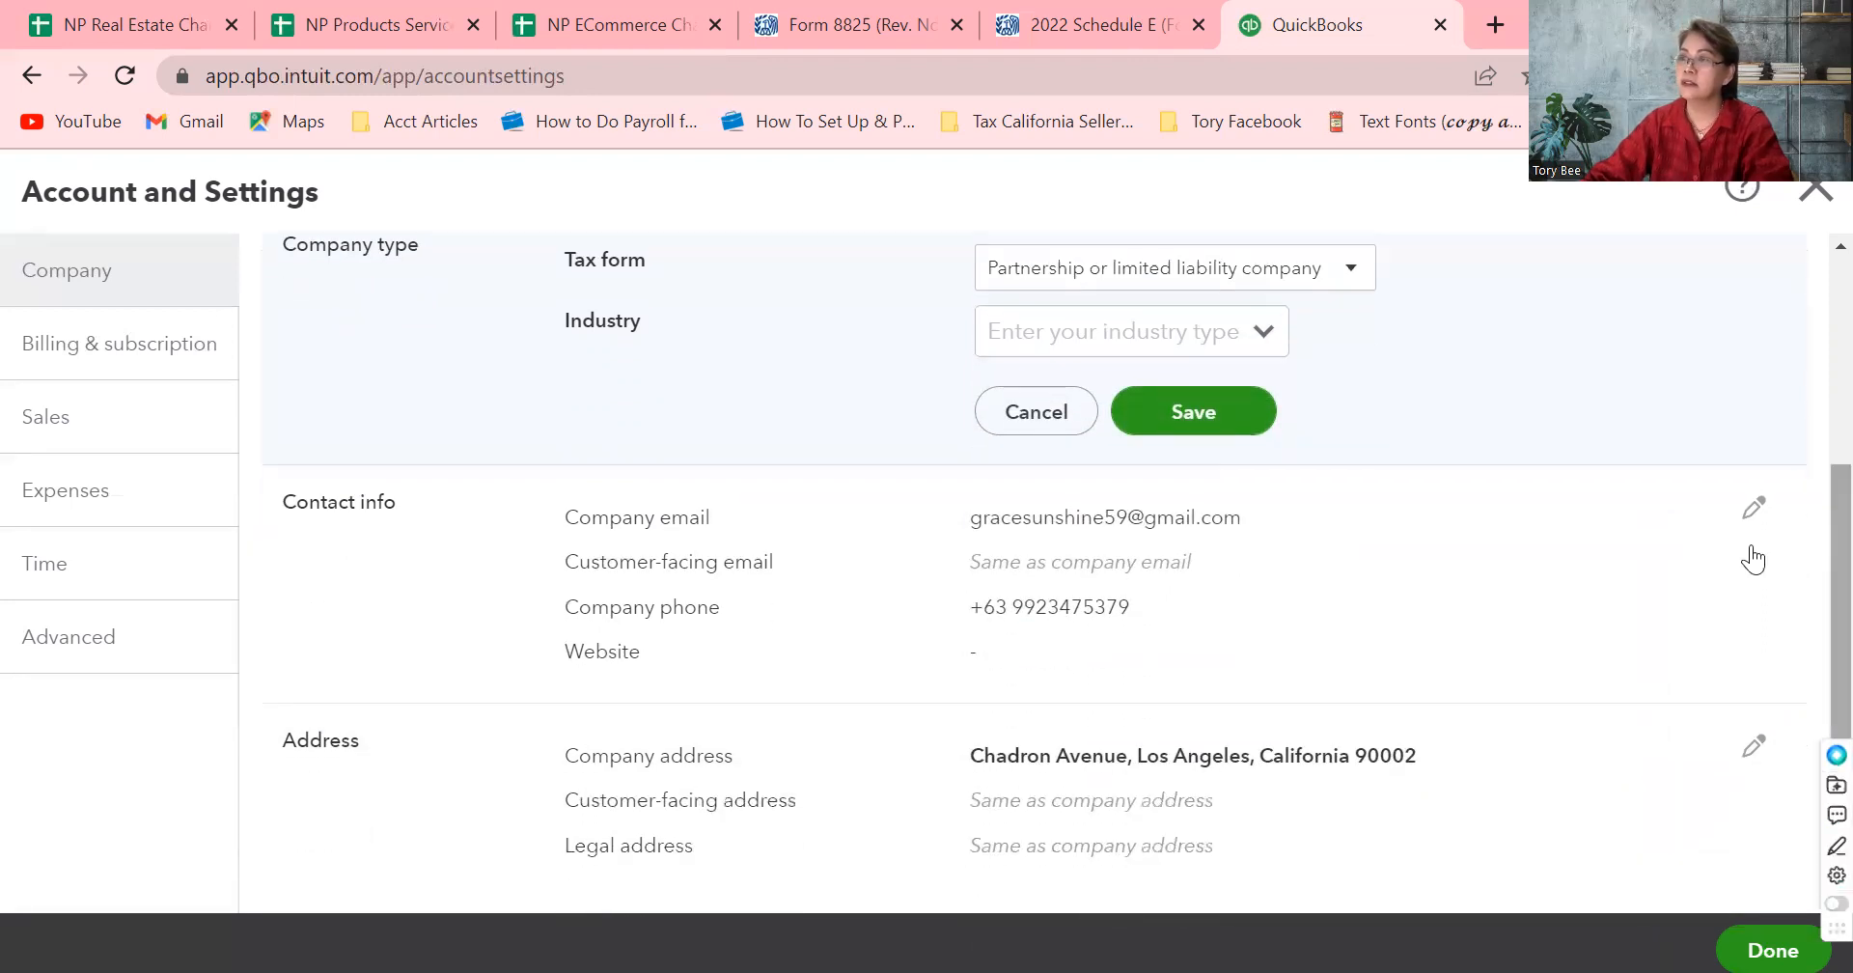
Set the company's industry to Property Operators and Real Estate services and save the company type
click(1284, 349)
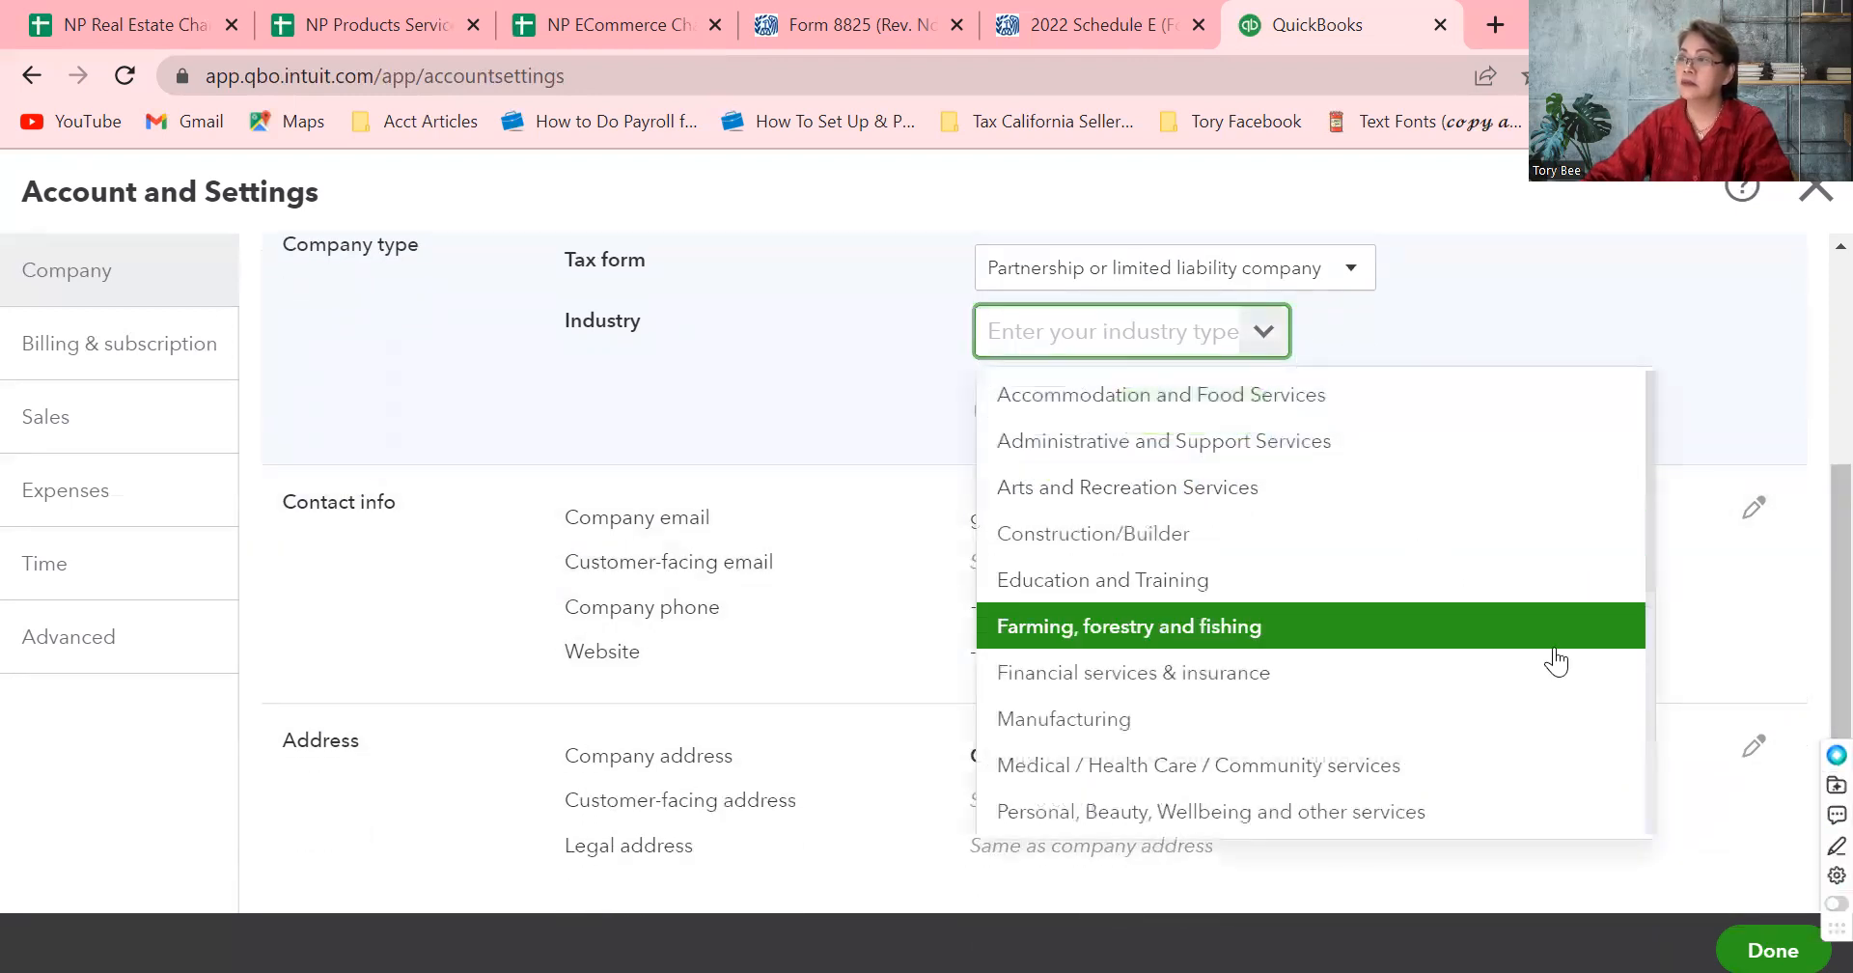
drag(1650, 577, 1641, 851)
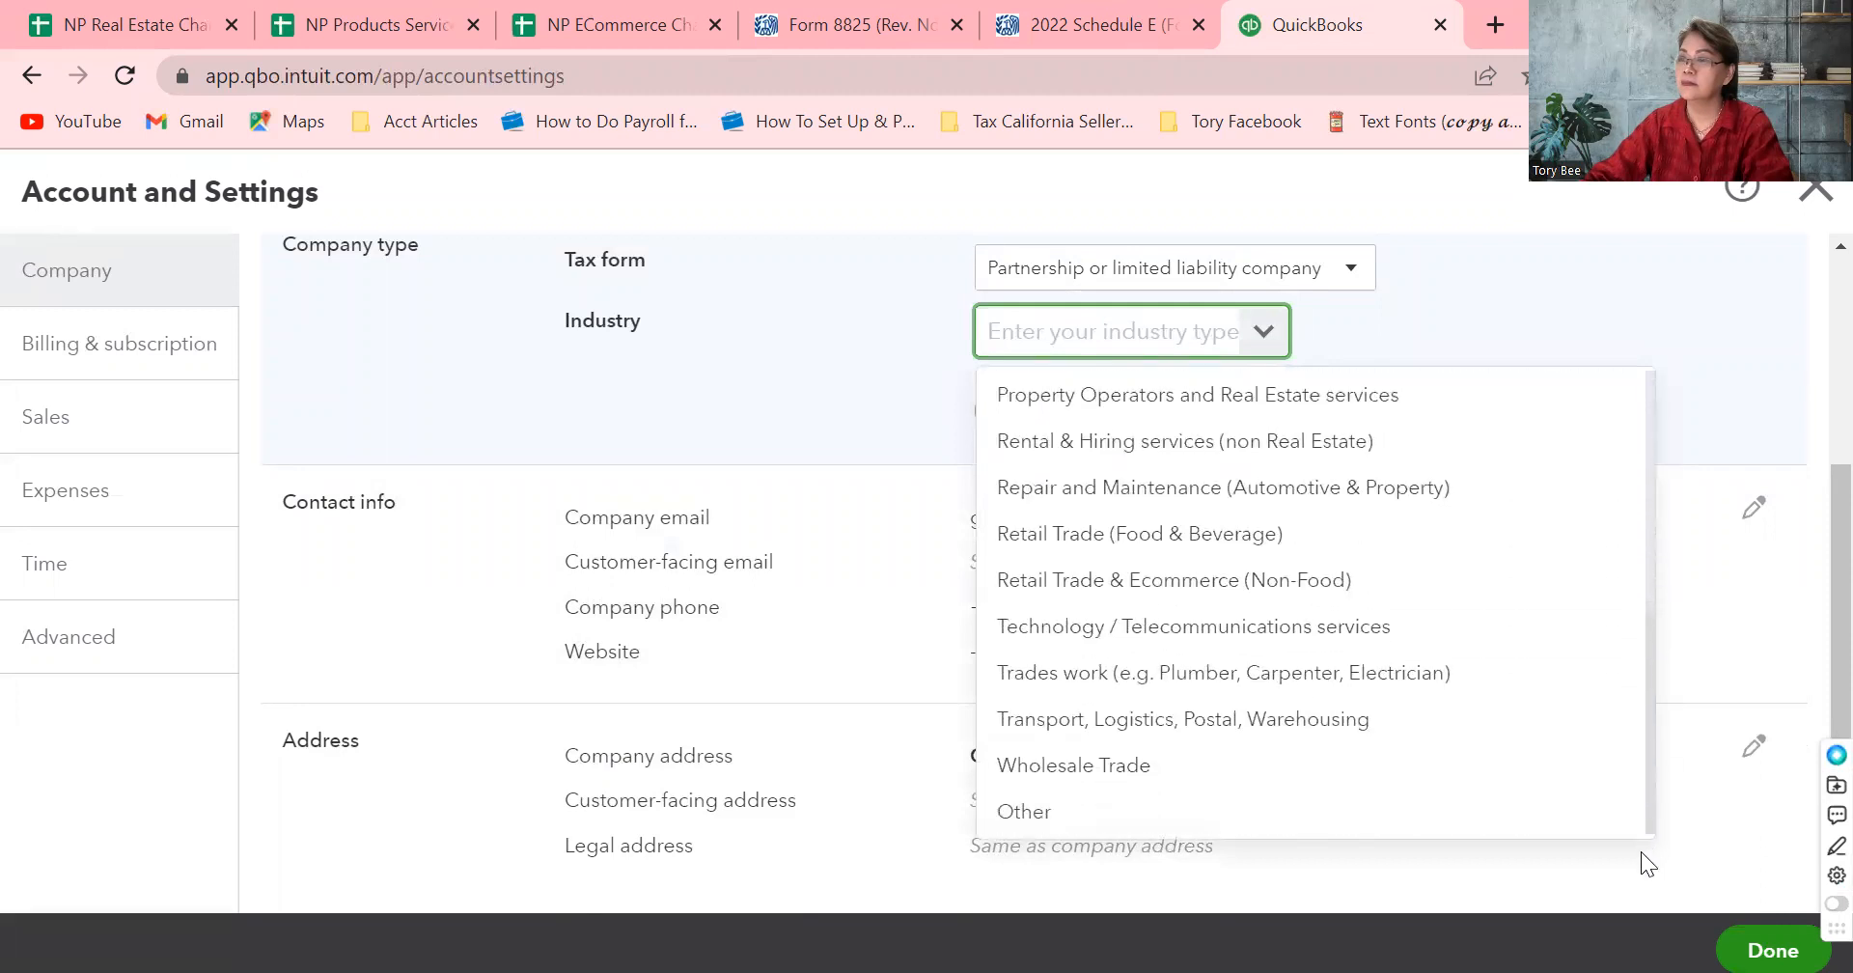
click(1039, 816)
click(1075, 336)
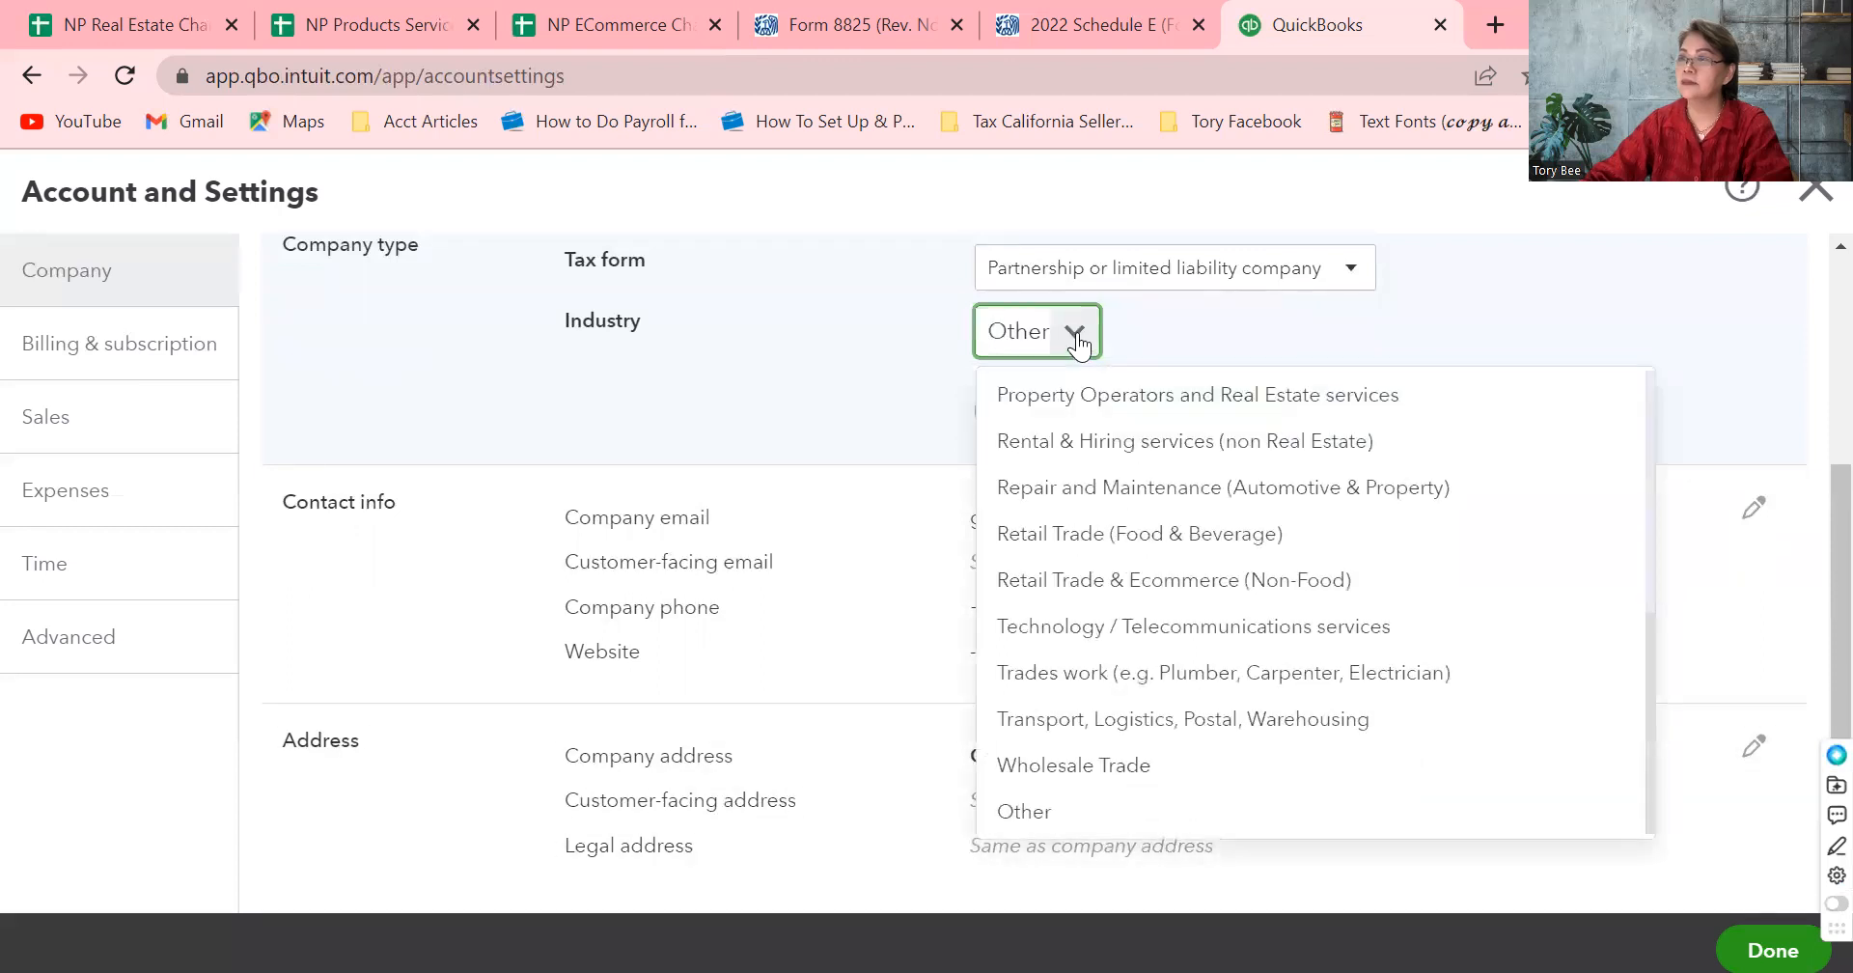
click(1082, 397)
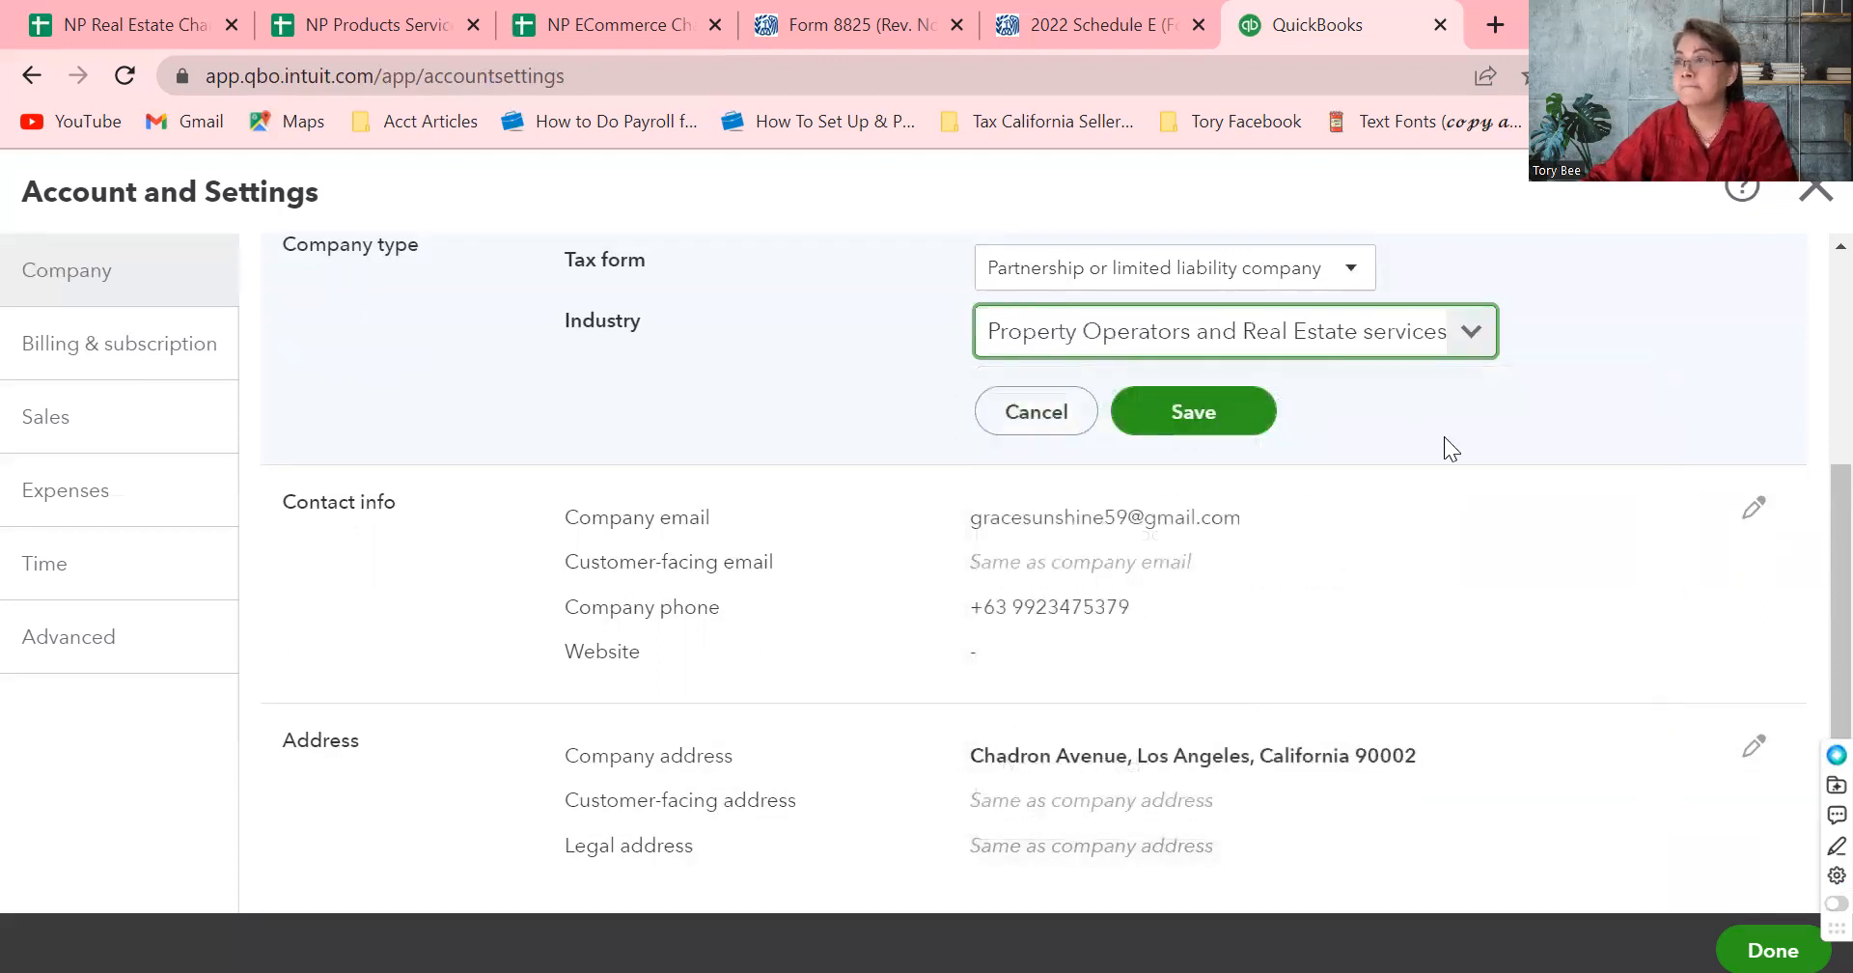
click(1191, 412)
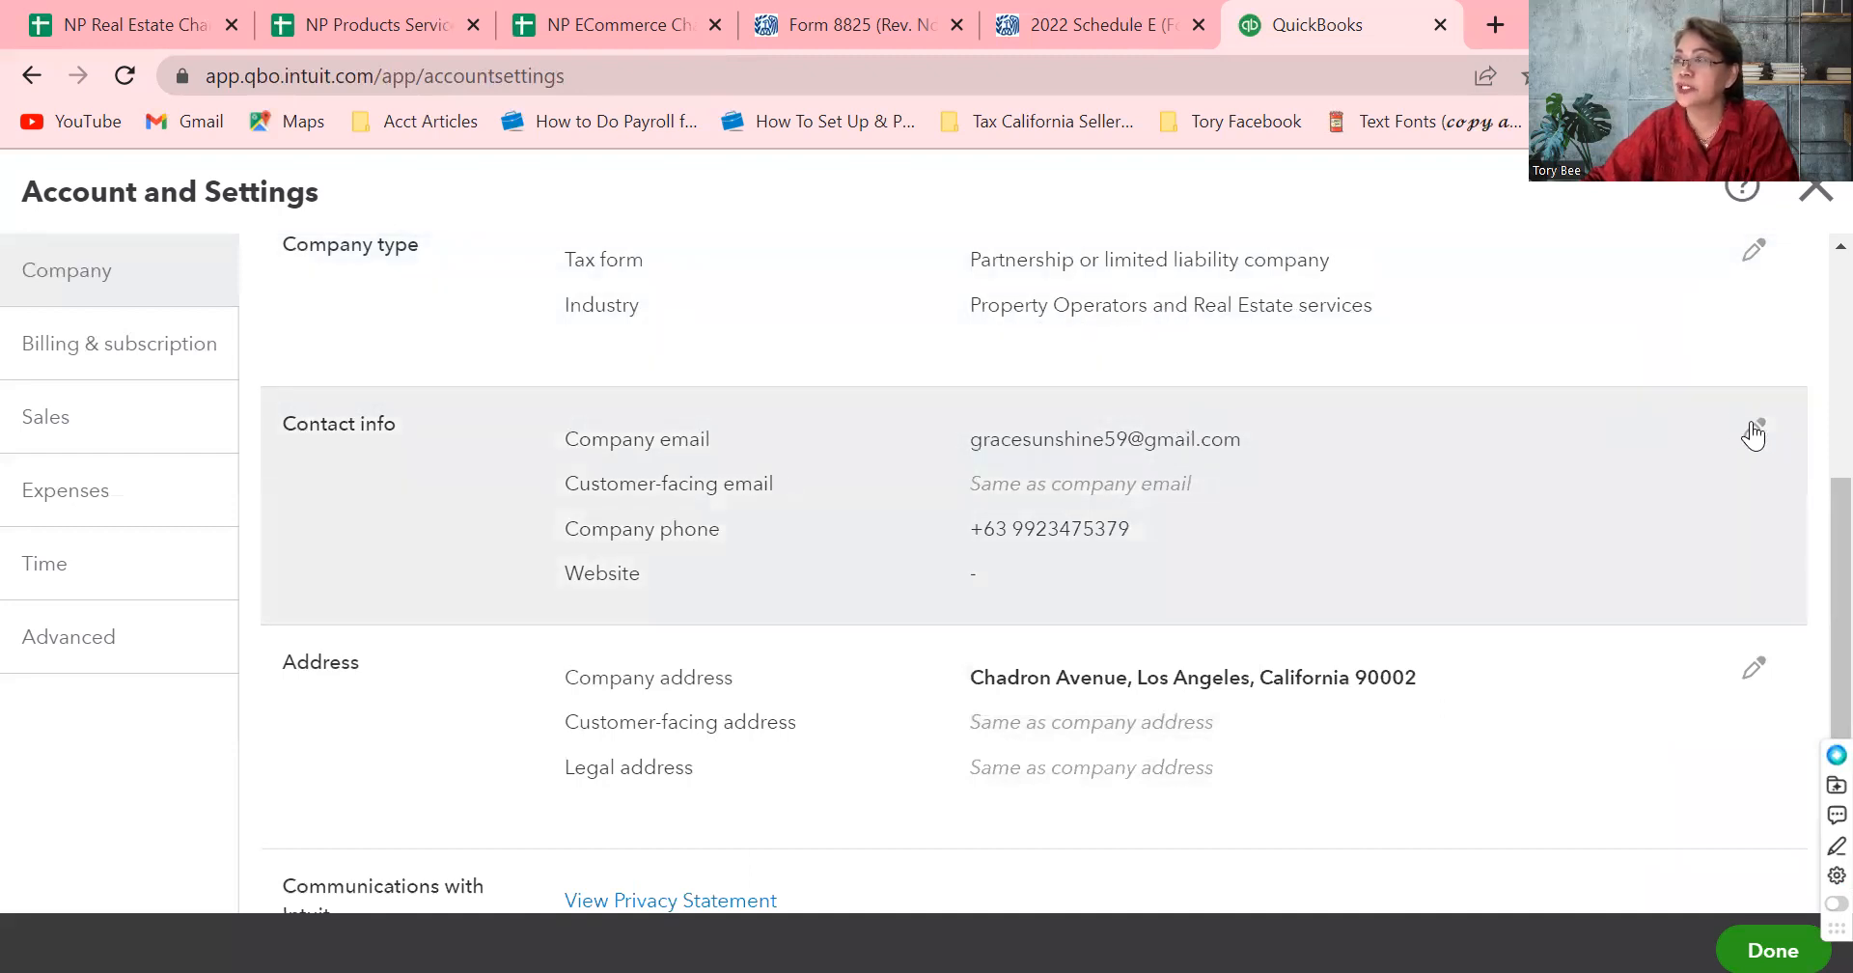
Replace the company phone in the contact info with the last suggested US number, leave the website blank and save
click(1753, 429)
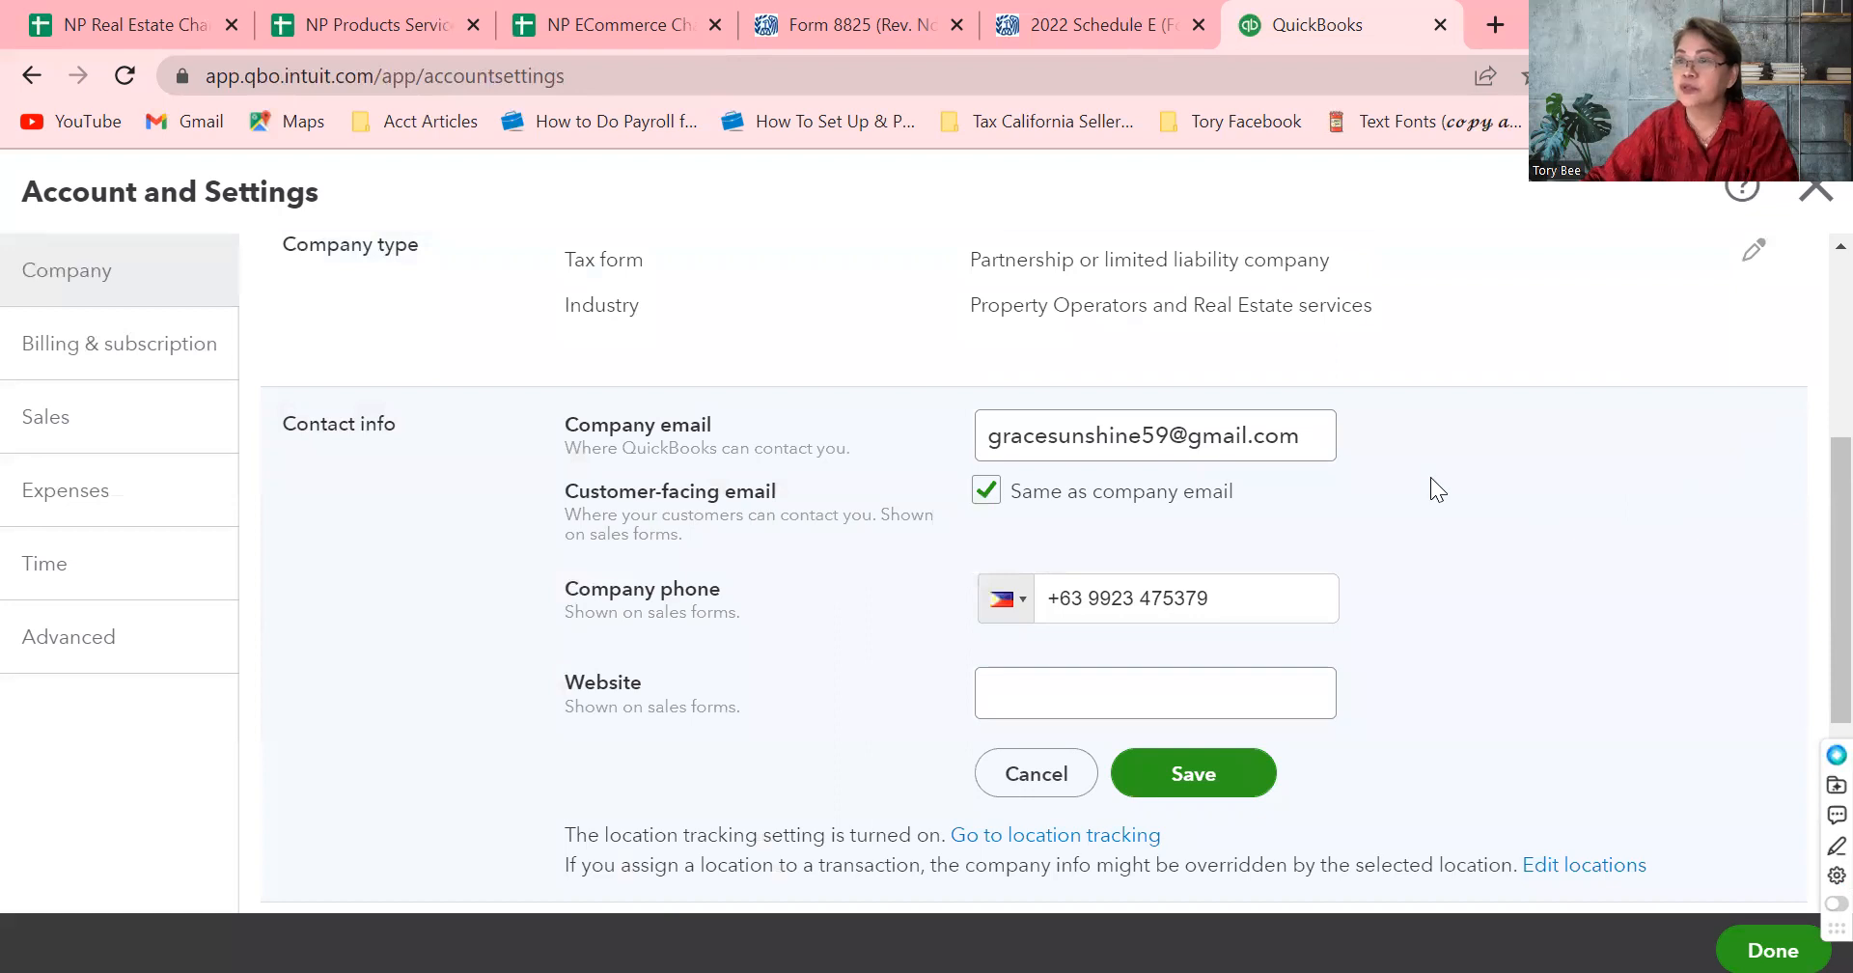
click(1009, 436)
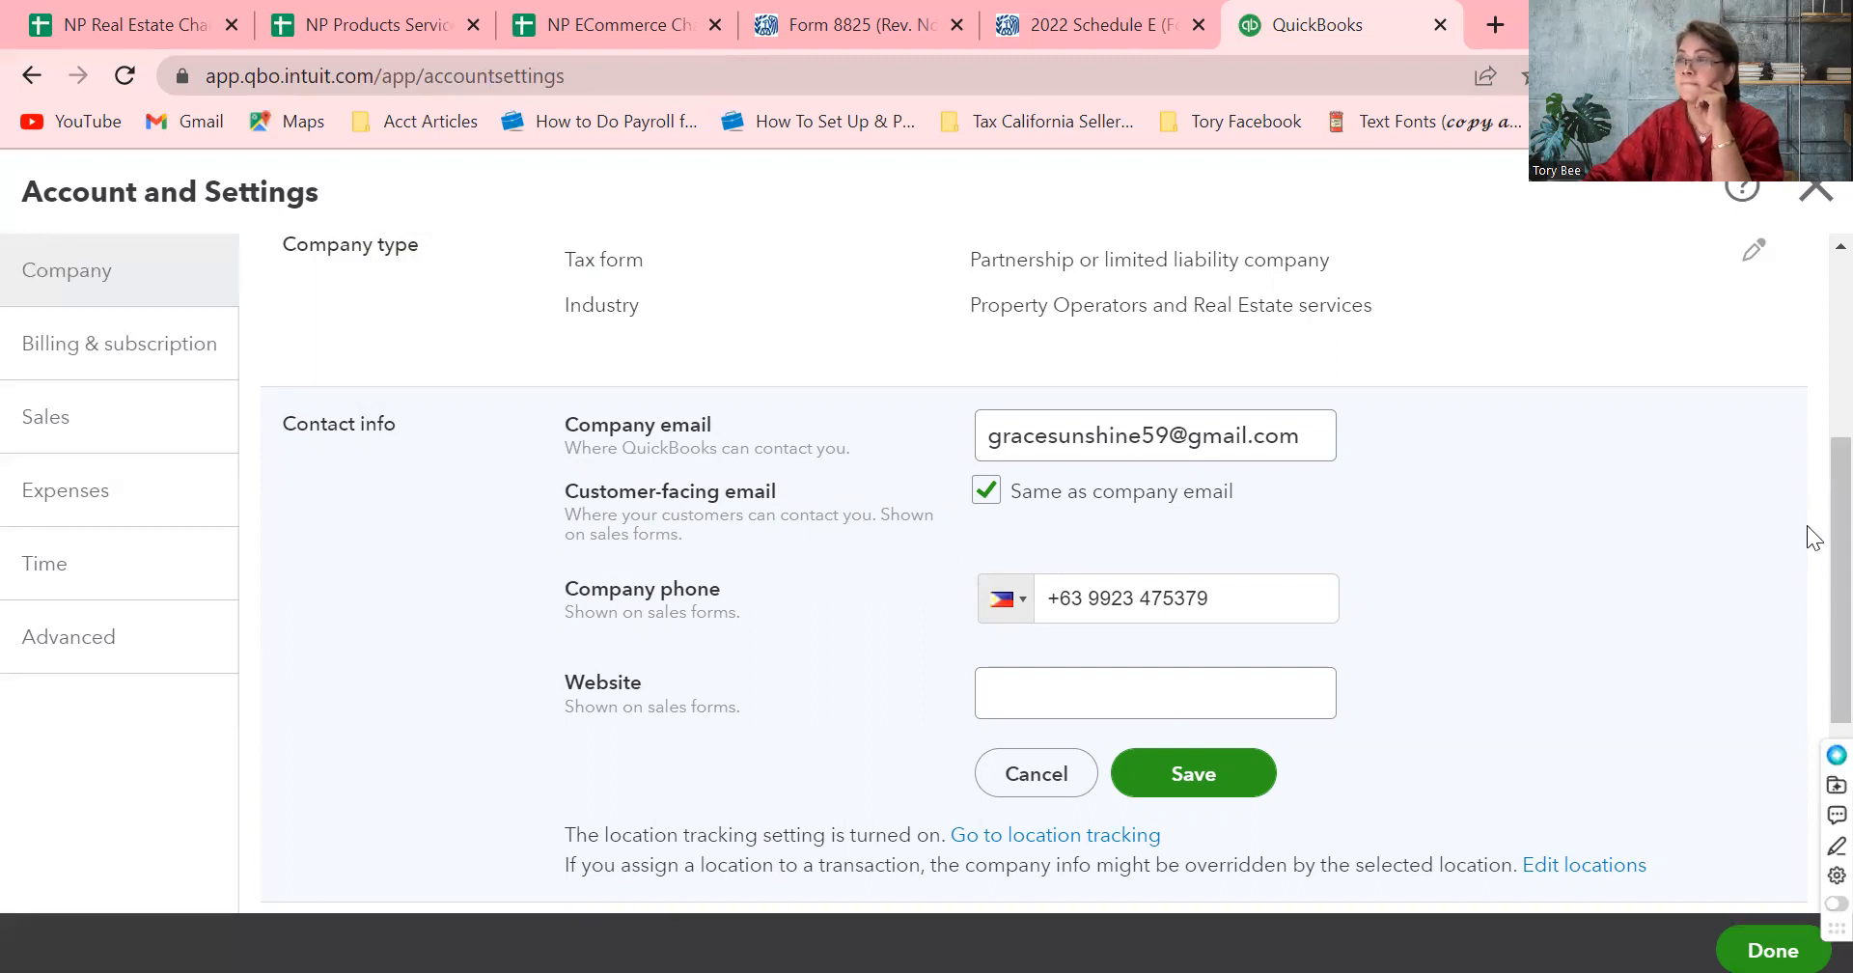
click(1249, 592)
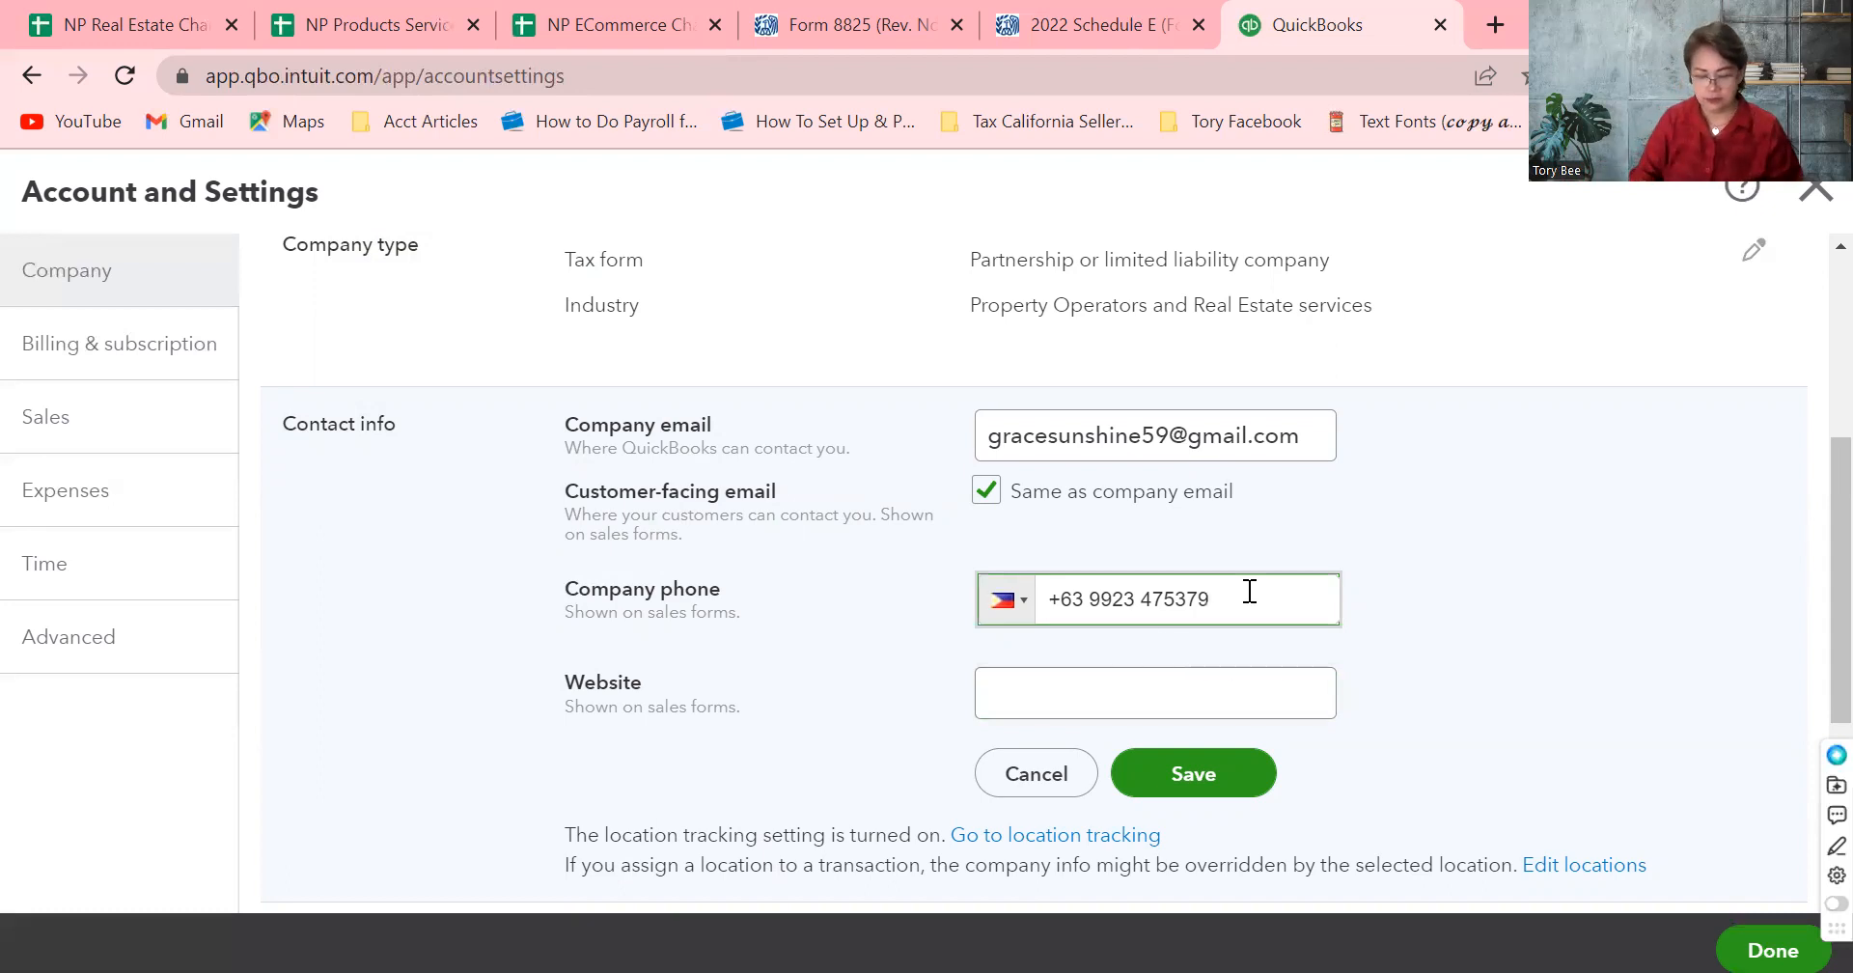
key(BackSpace)
key(BackSpace)
key(BackSpace)
key(BackSpace)
key(BackSpace)
key(BackSpace)
key(BackSpace)
key(BackSpace)
key(BackSpace)
key(BackSpace)
key(BackSpace)
key(BackSpace)
key(BackSpace)
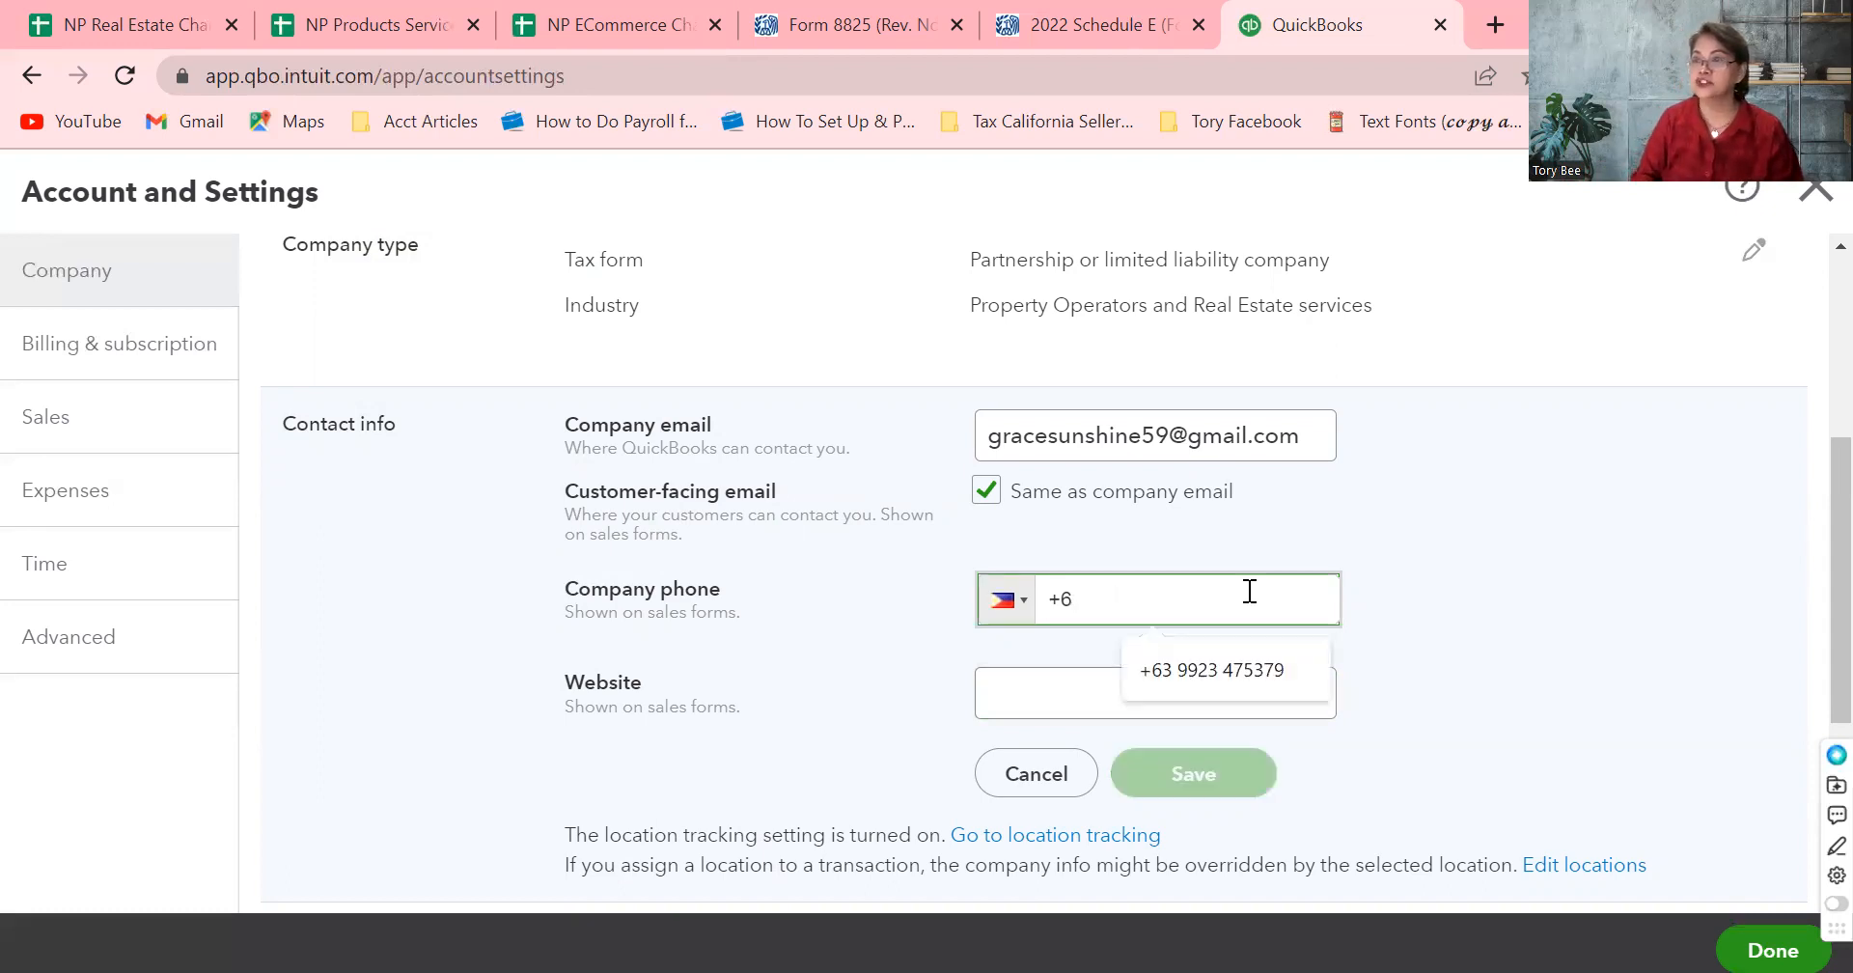
key(BackSpace)
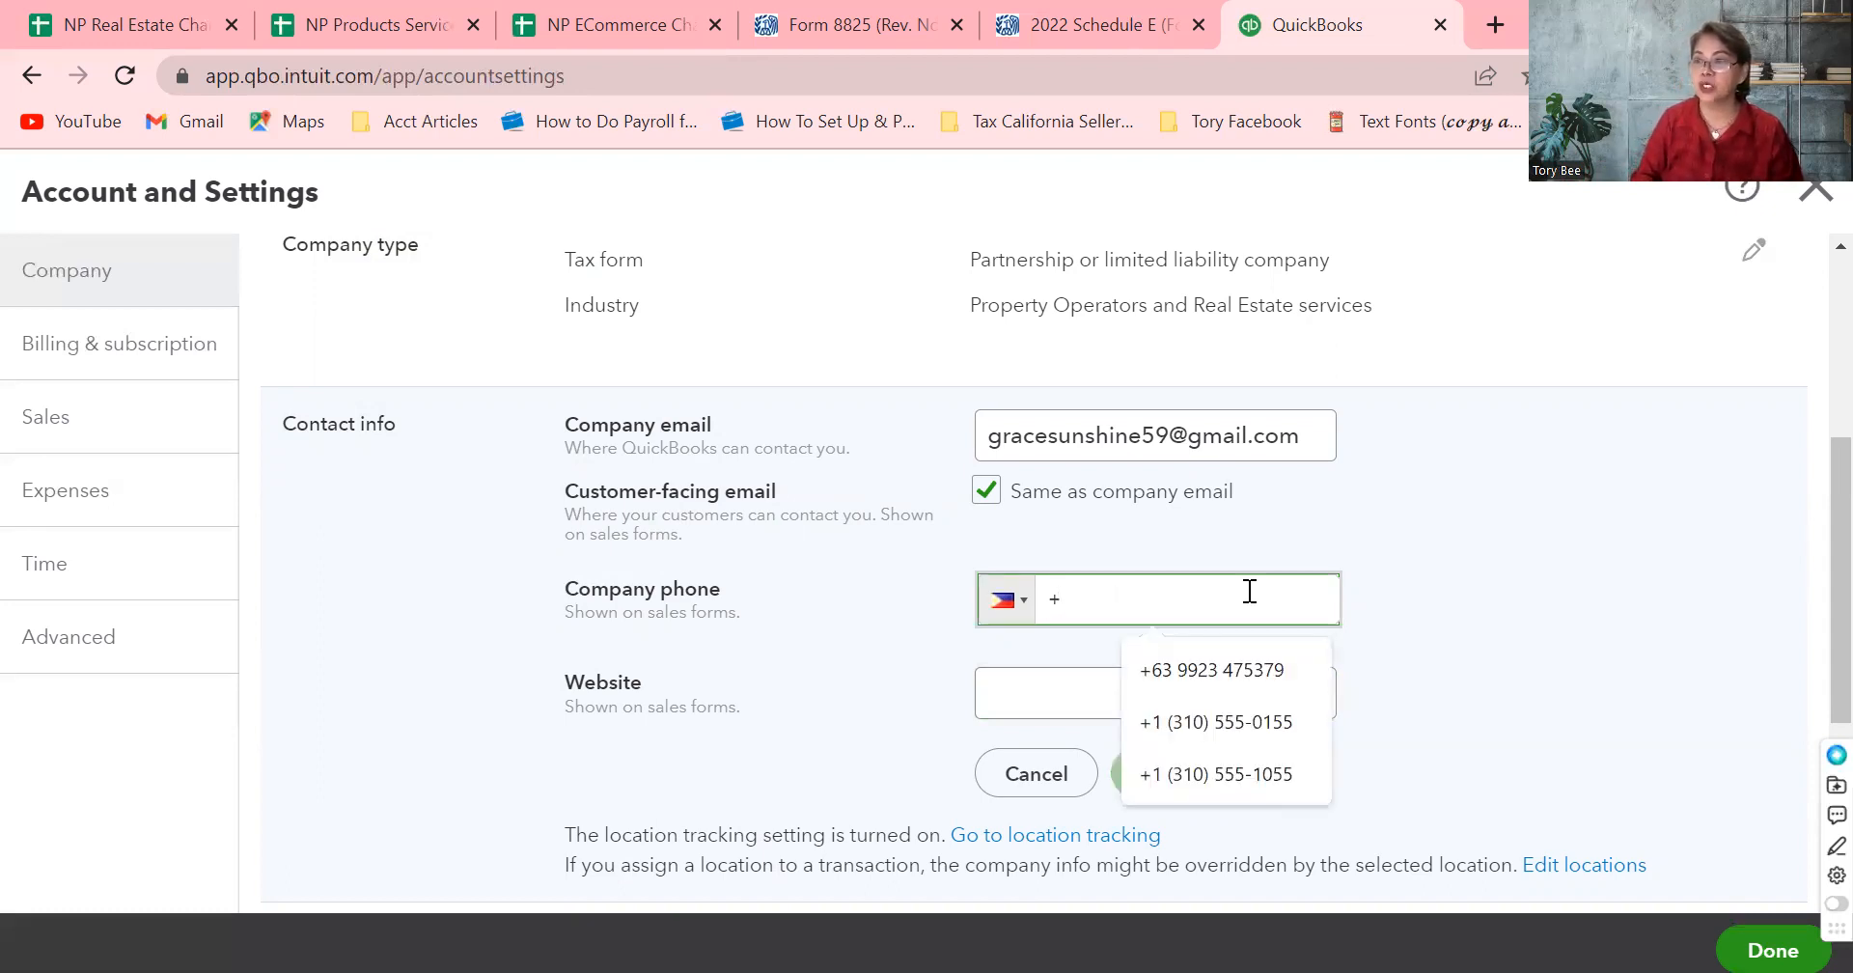
click(1276, 782)
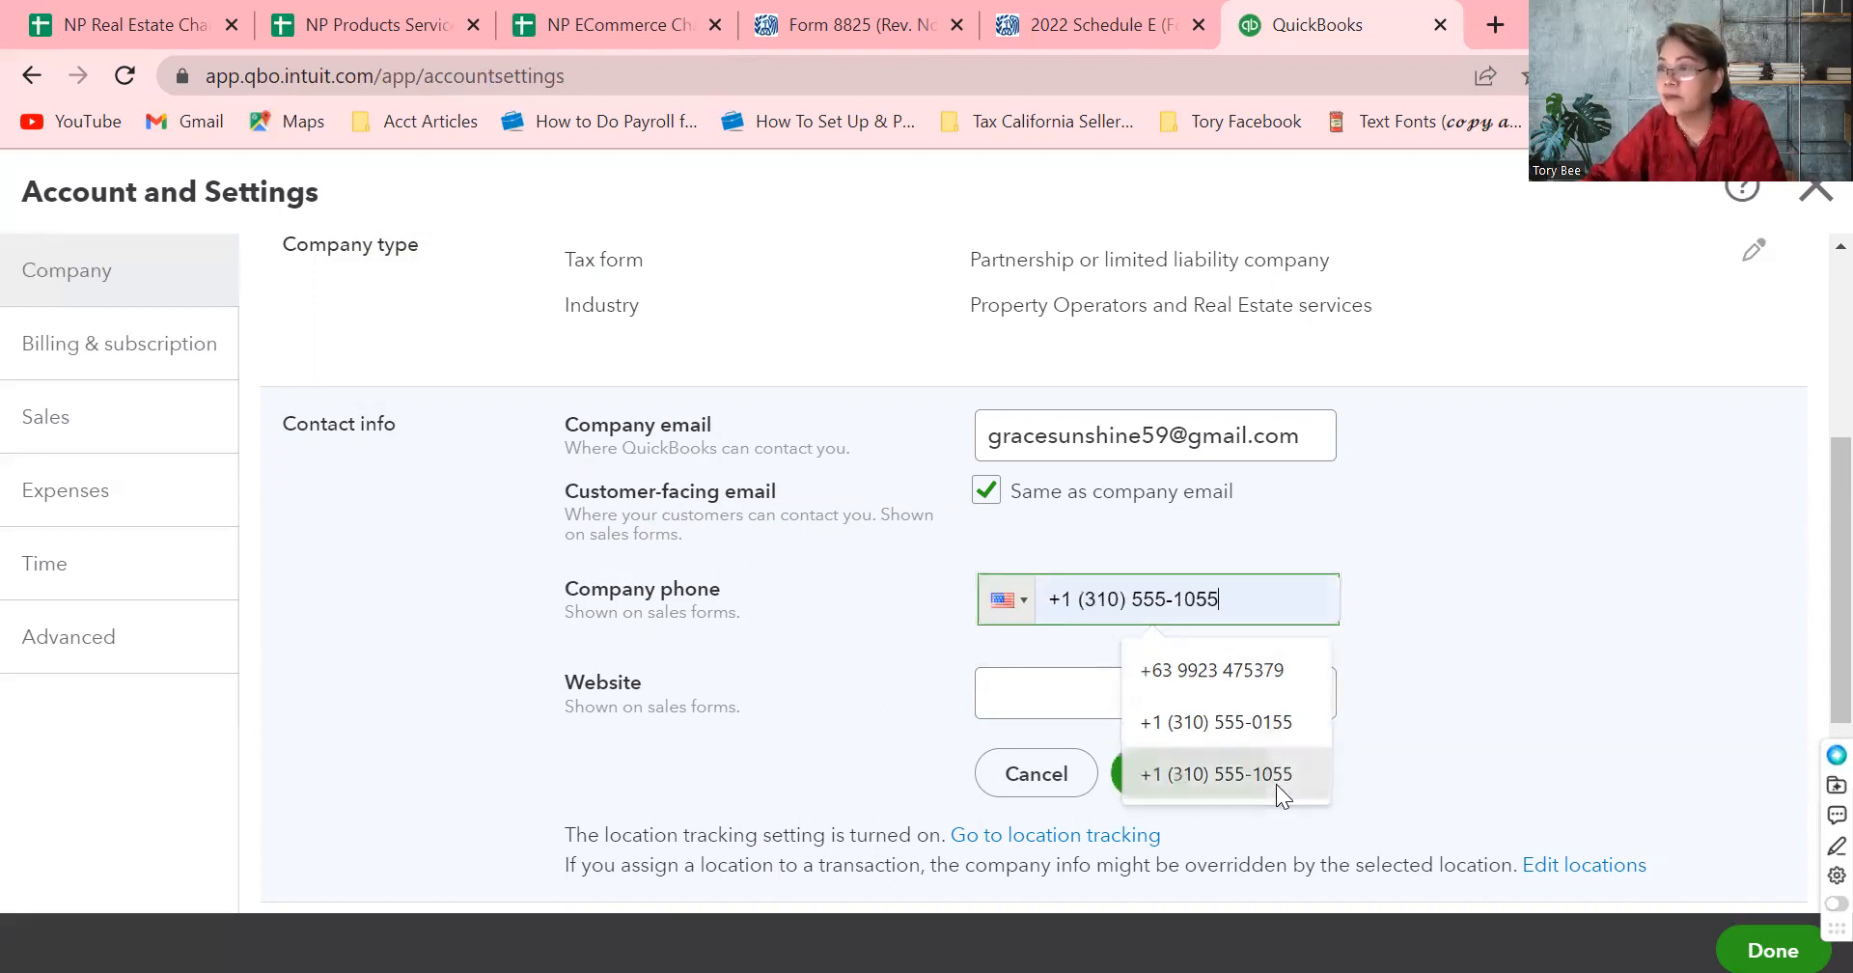
click(1159, 710)
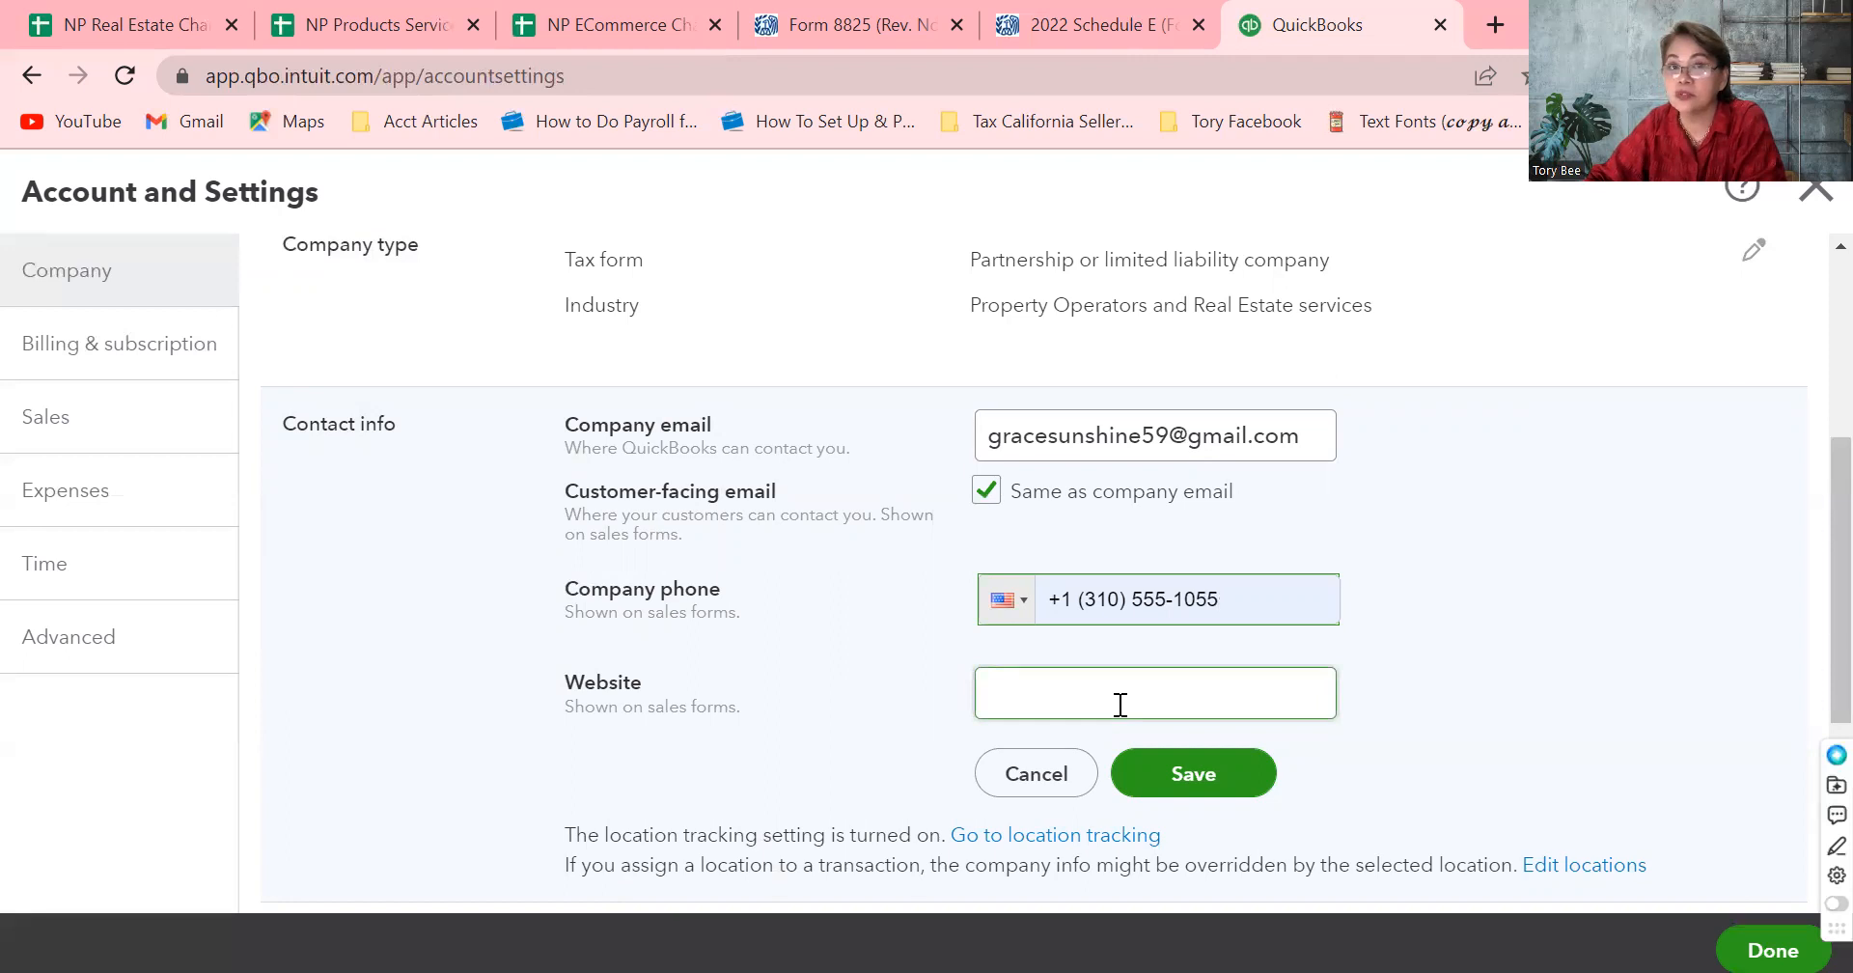
click(1176, 770)
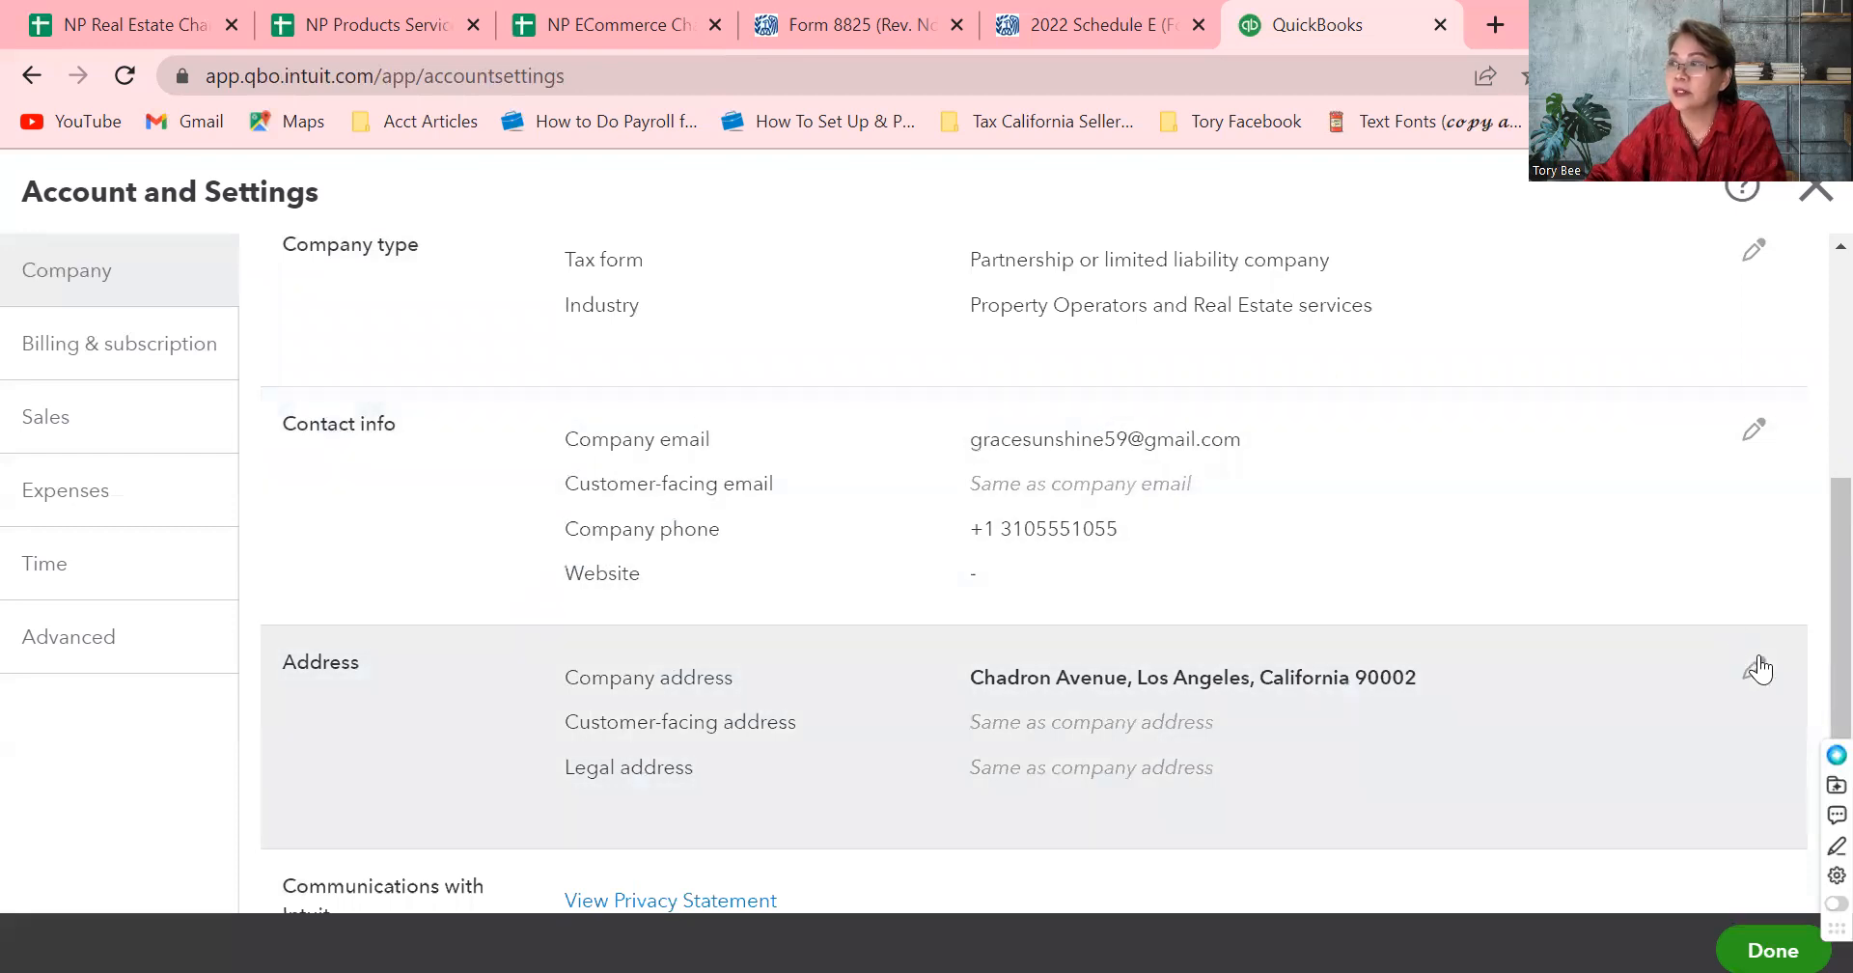
Check the street, city, state and postal code of the company address, and close the account settings
click(1754, 667)
click(1068, 690)
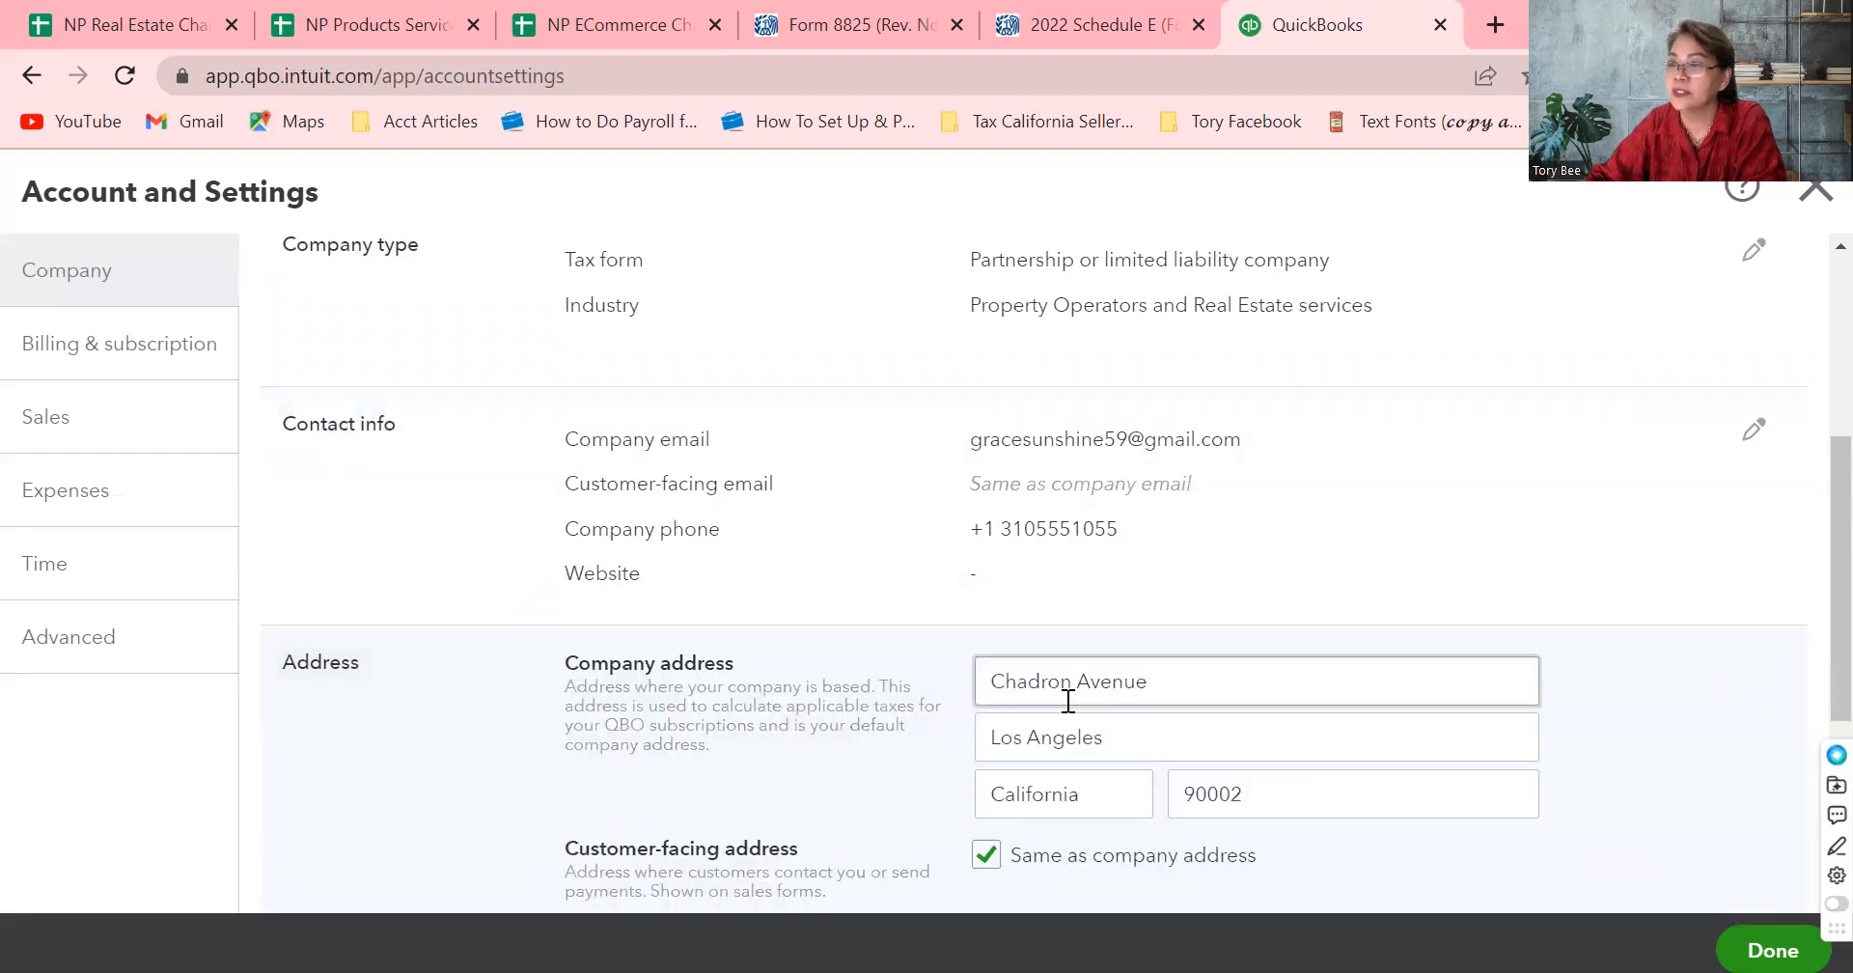
click(992, 719)
click(1034, 799)
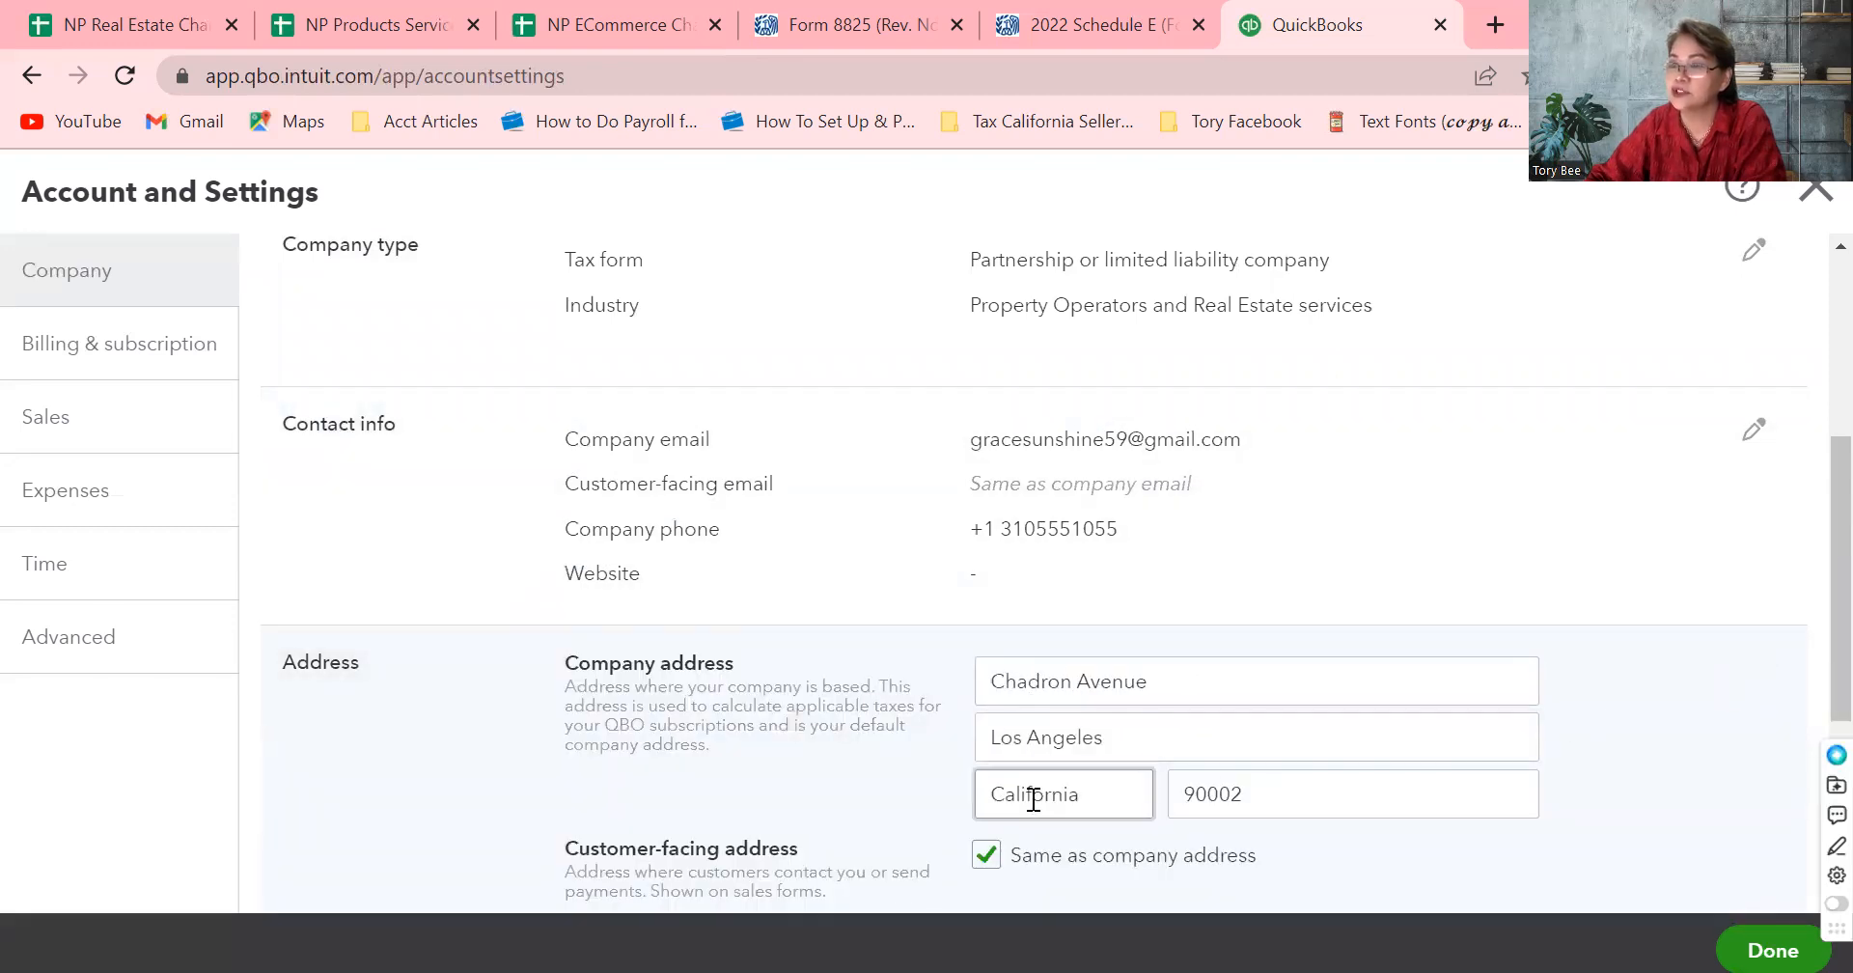
click(1199, 791)
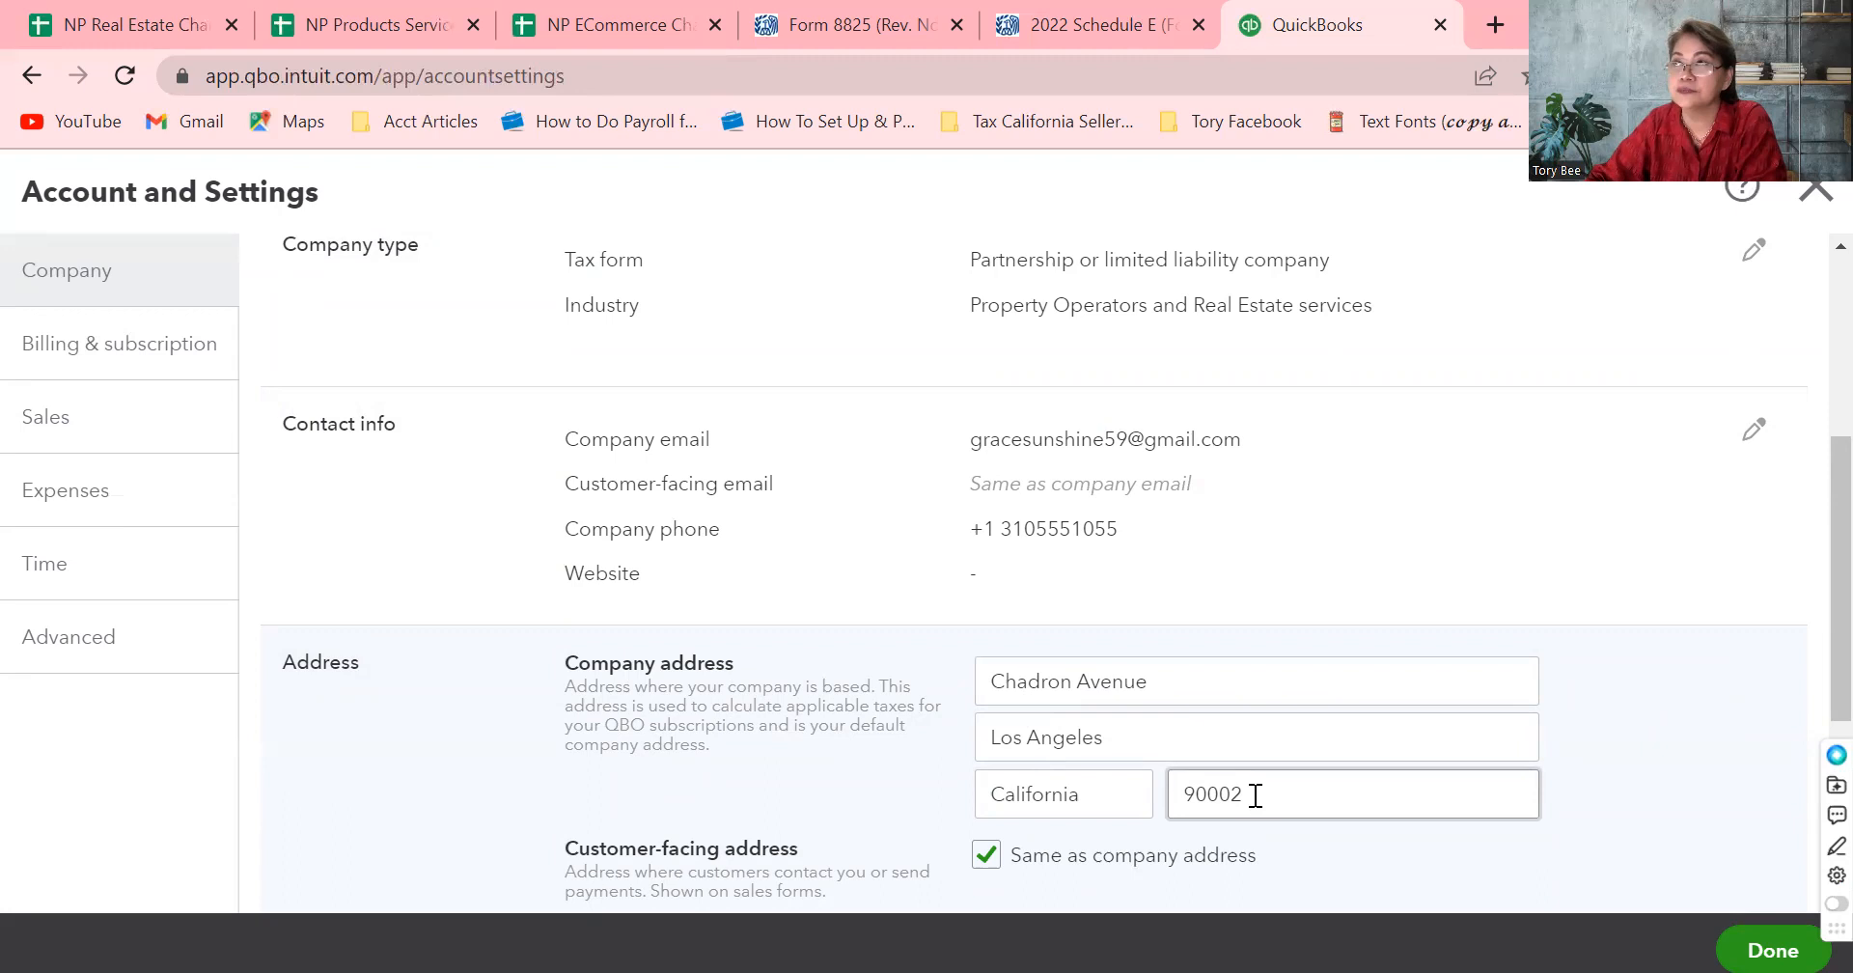
click(1668, 754)
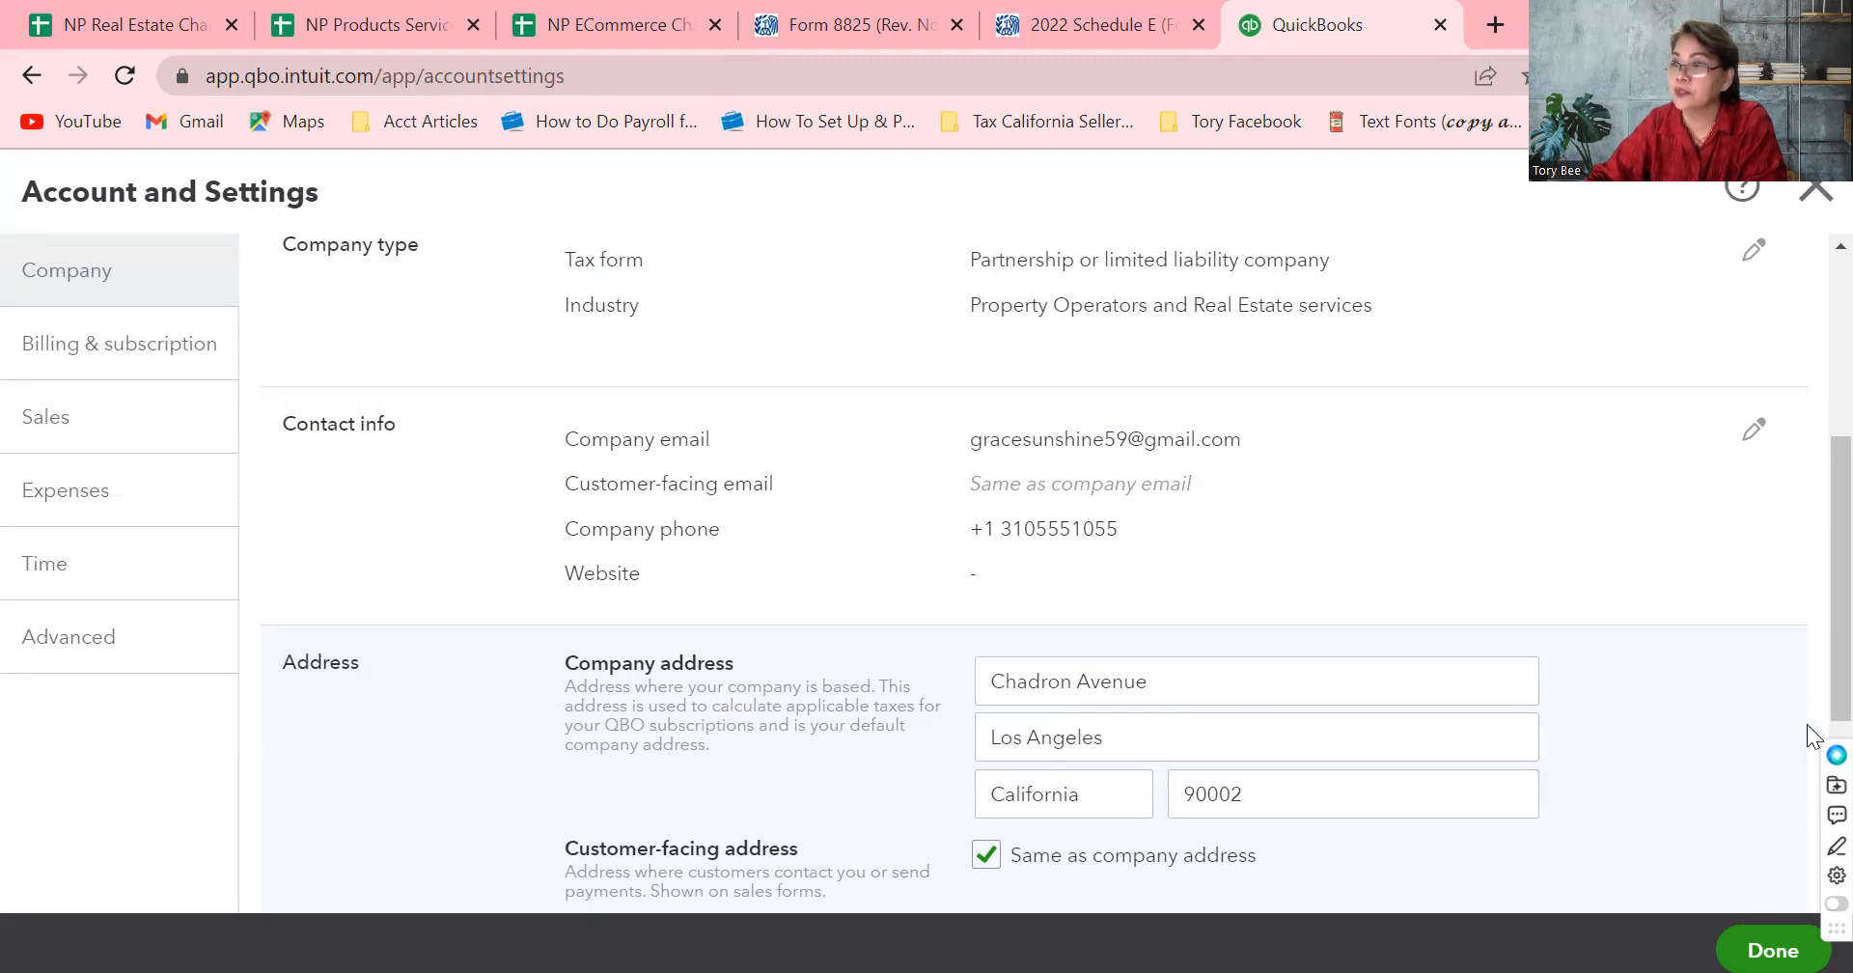
click(1763, 934)
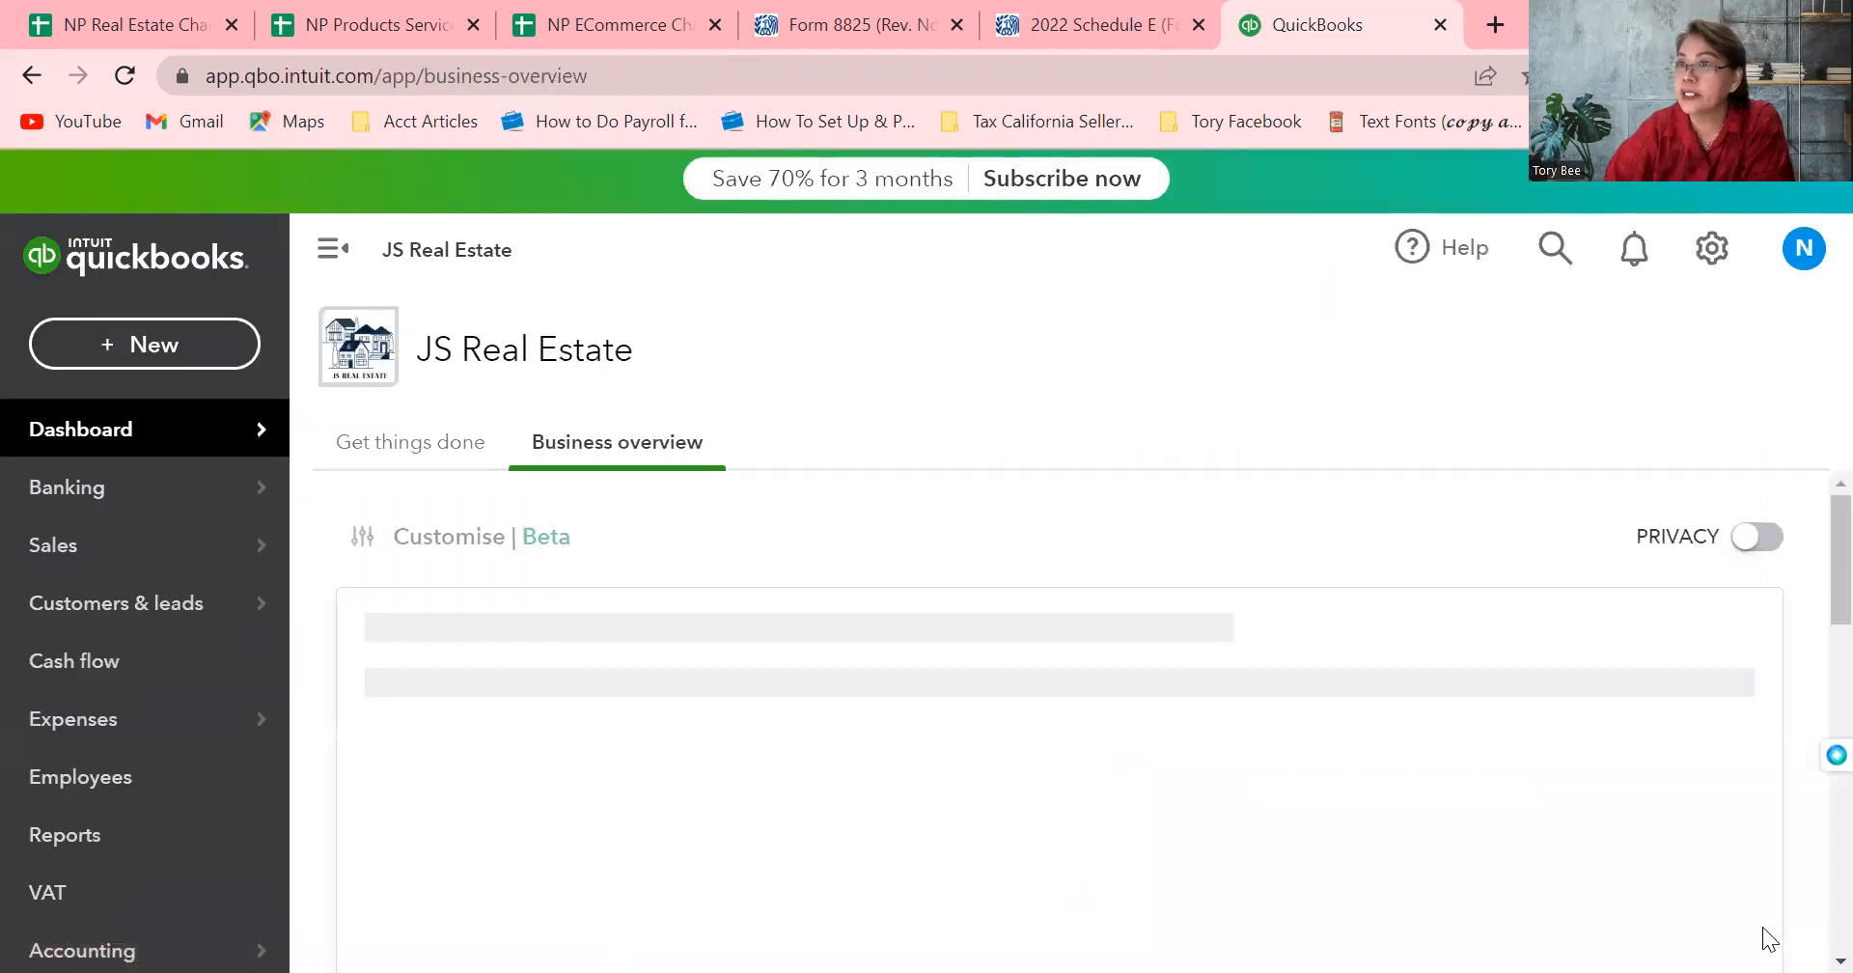
Reopen the account settings, review the company details and the expenses settings, and close them
click(1708, 252)
click(573, 409)
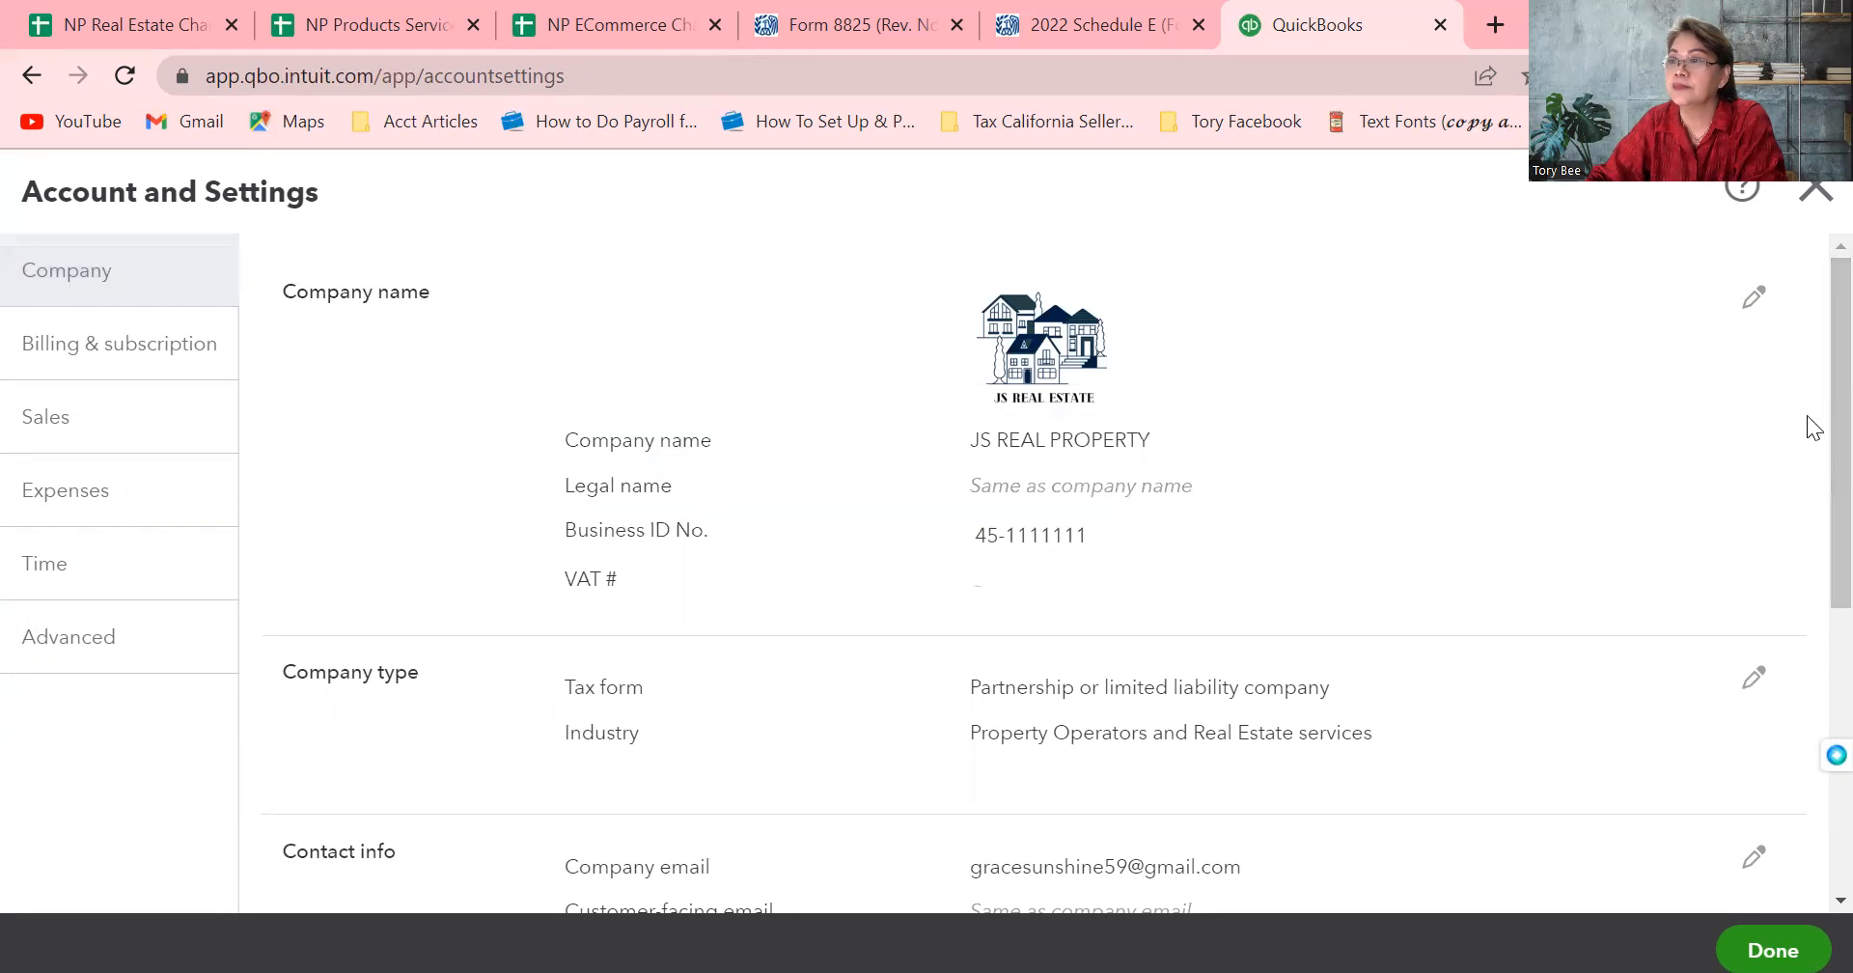
drag(1836, 417, 1807, 426)
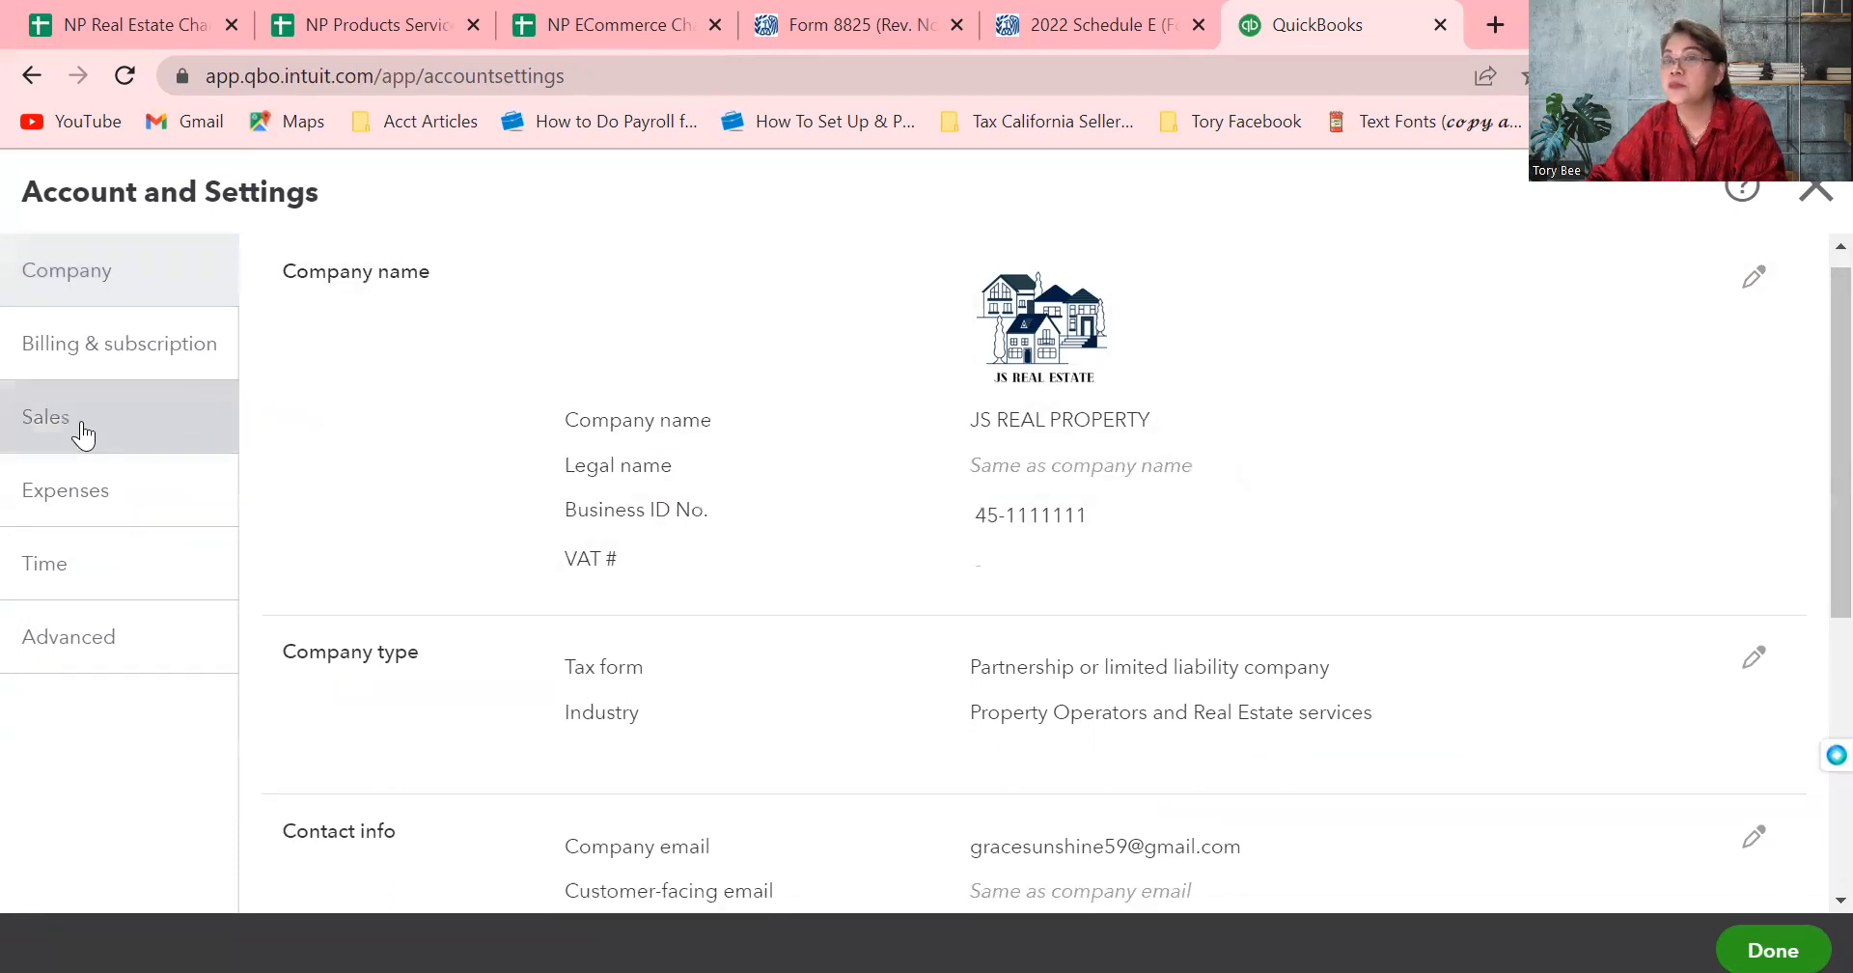
click(111, 500)
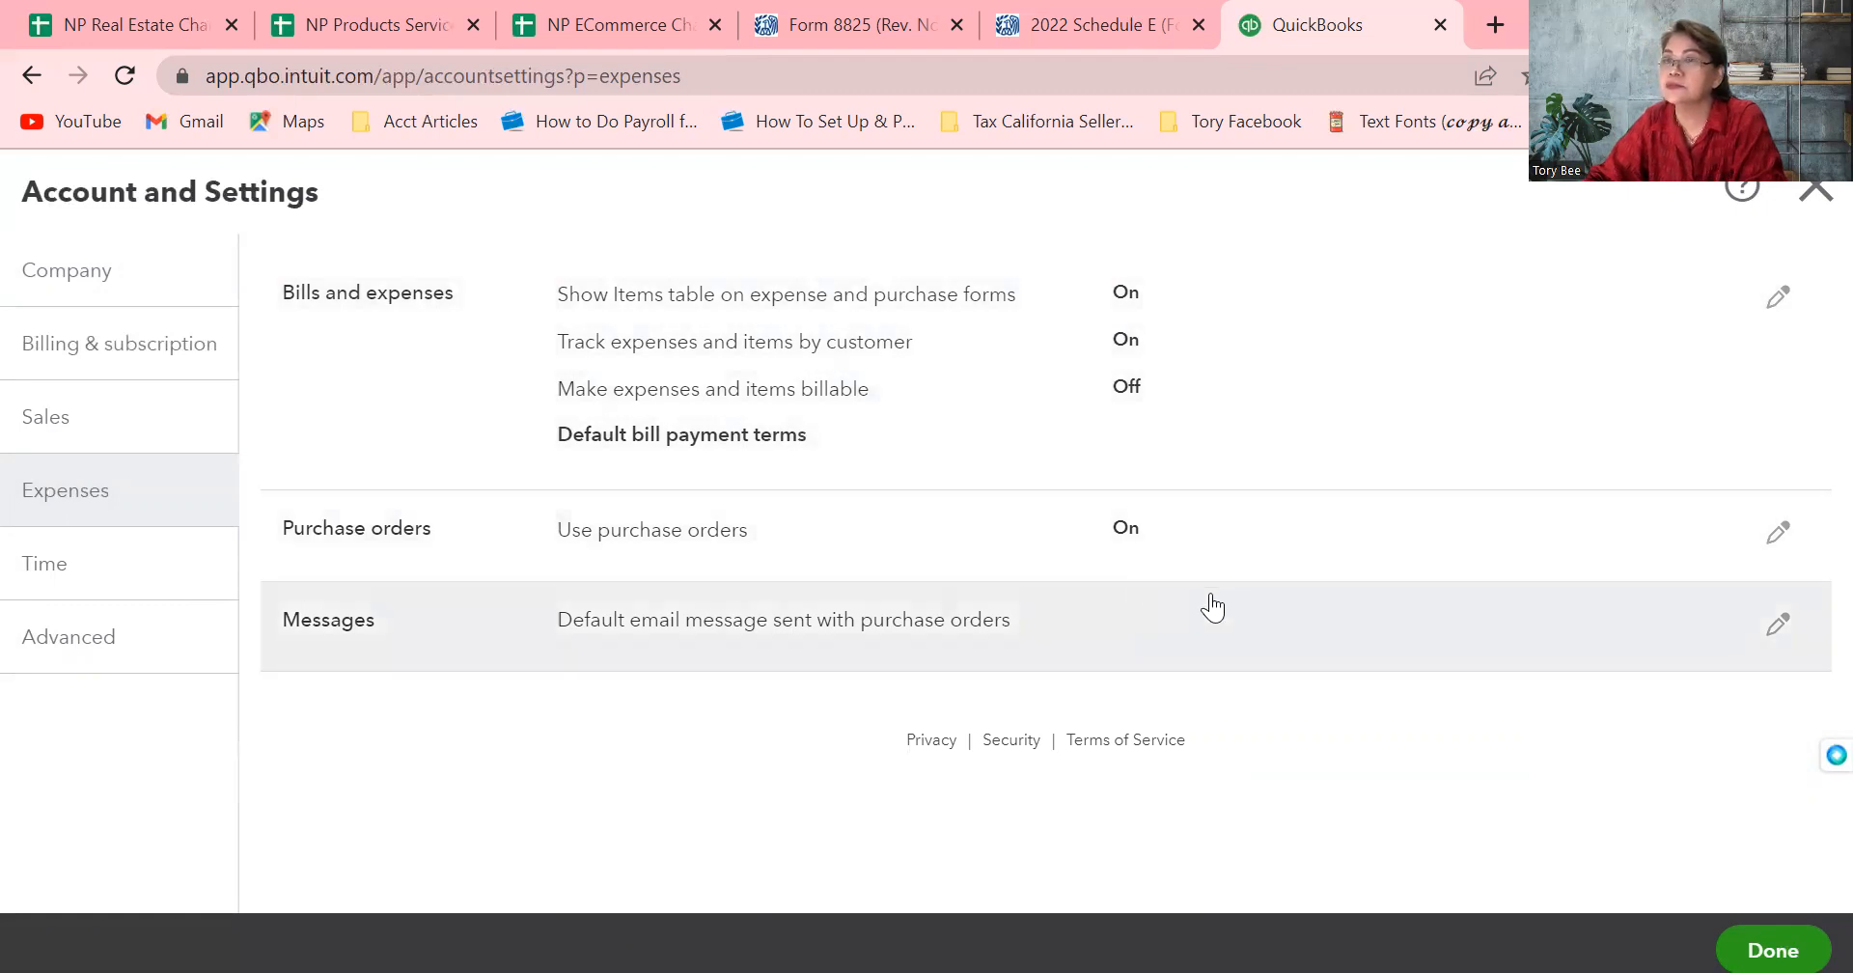
click(1771, 946)
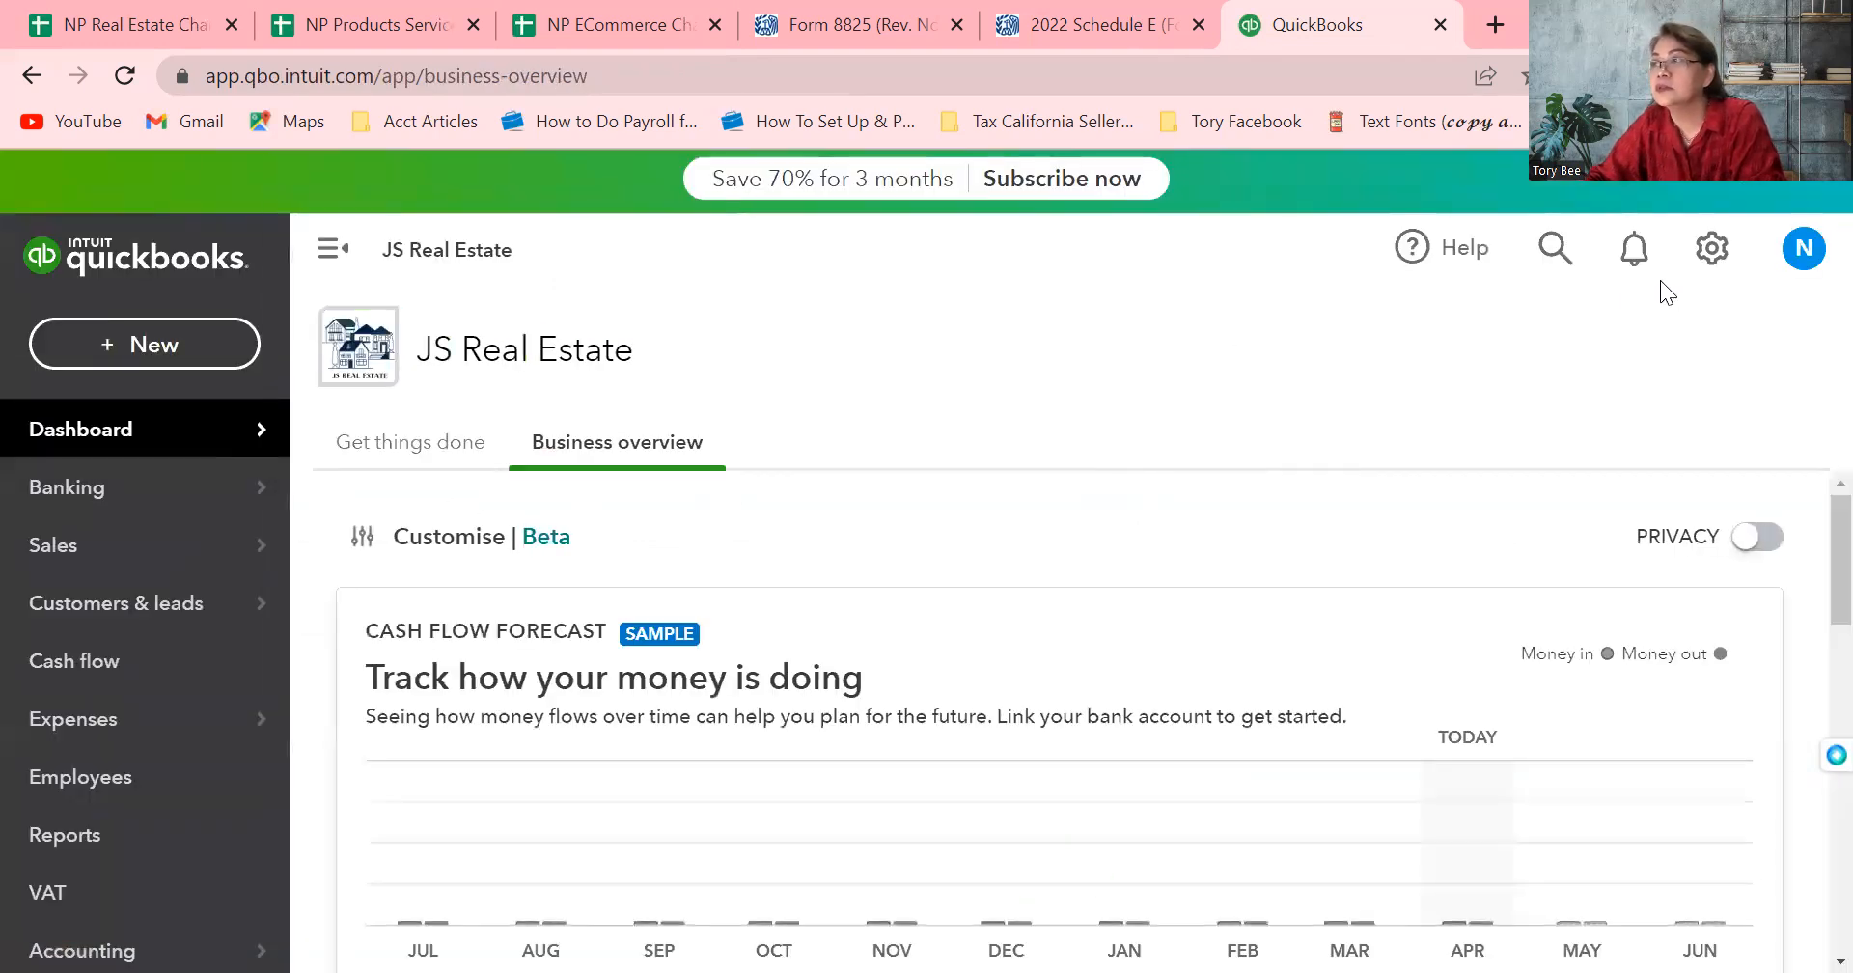
Return to the account settings and examine the advanced settings
click(1711, 249)
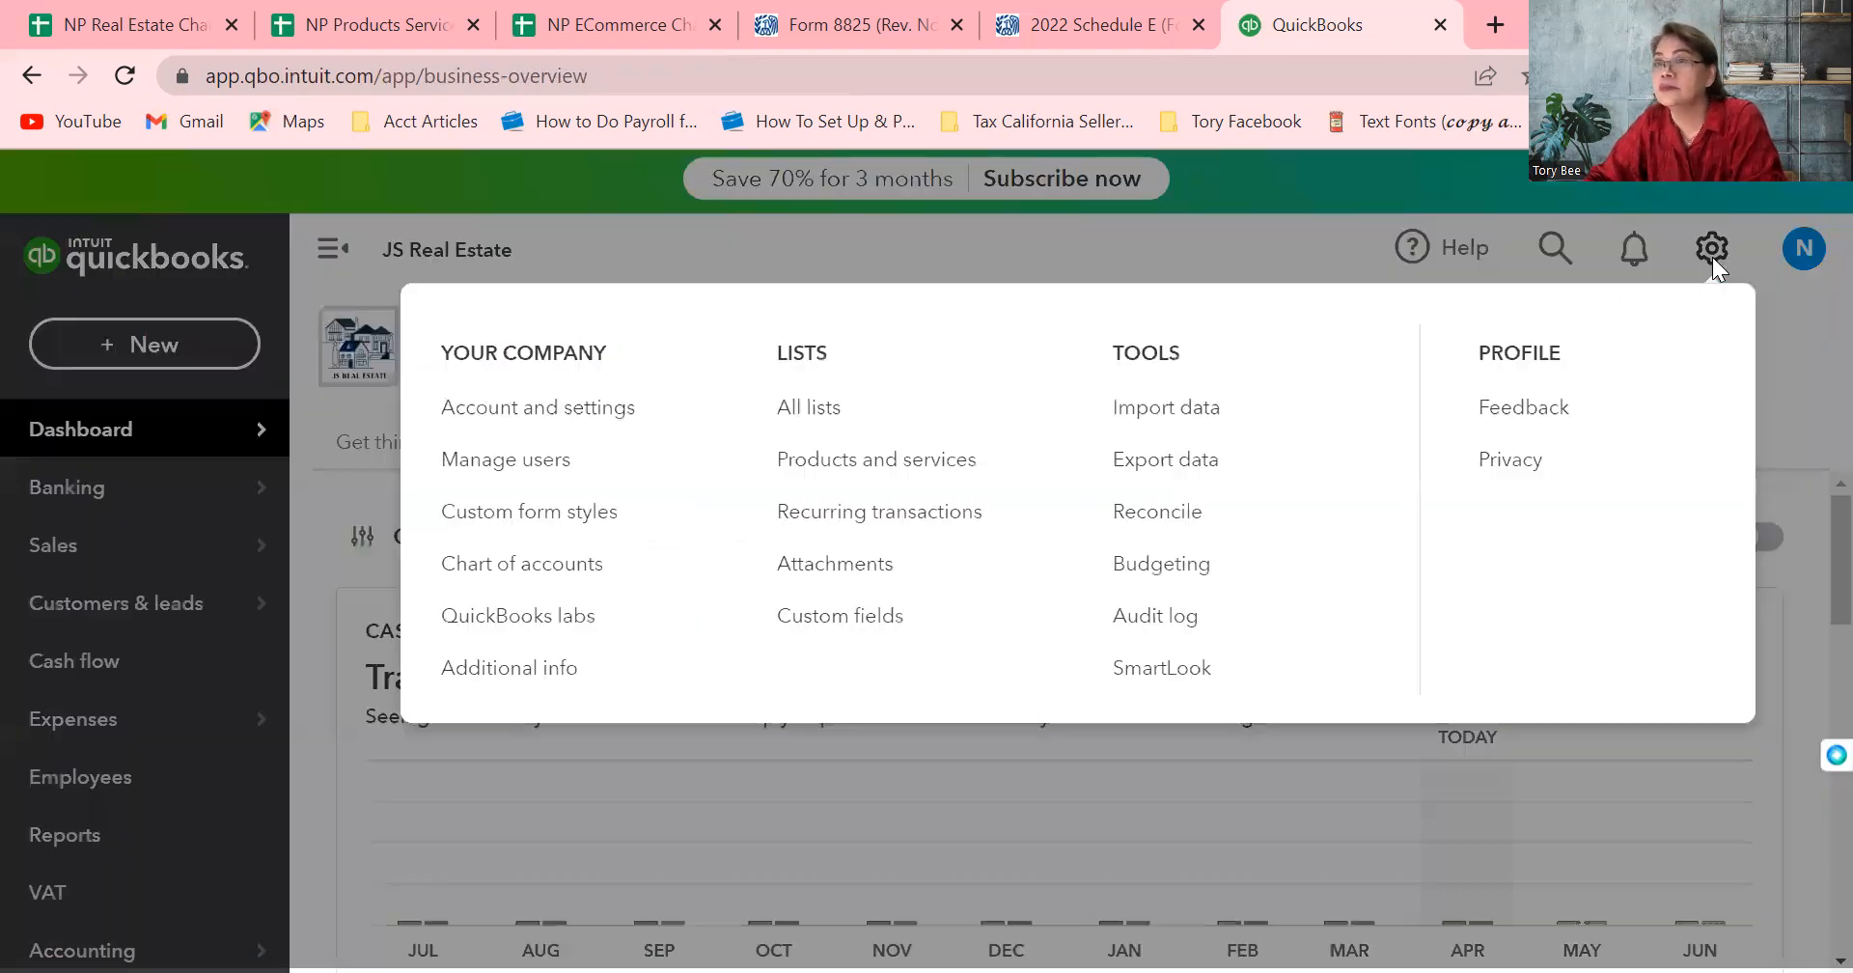
click(467, 413)
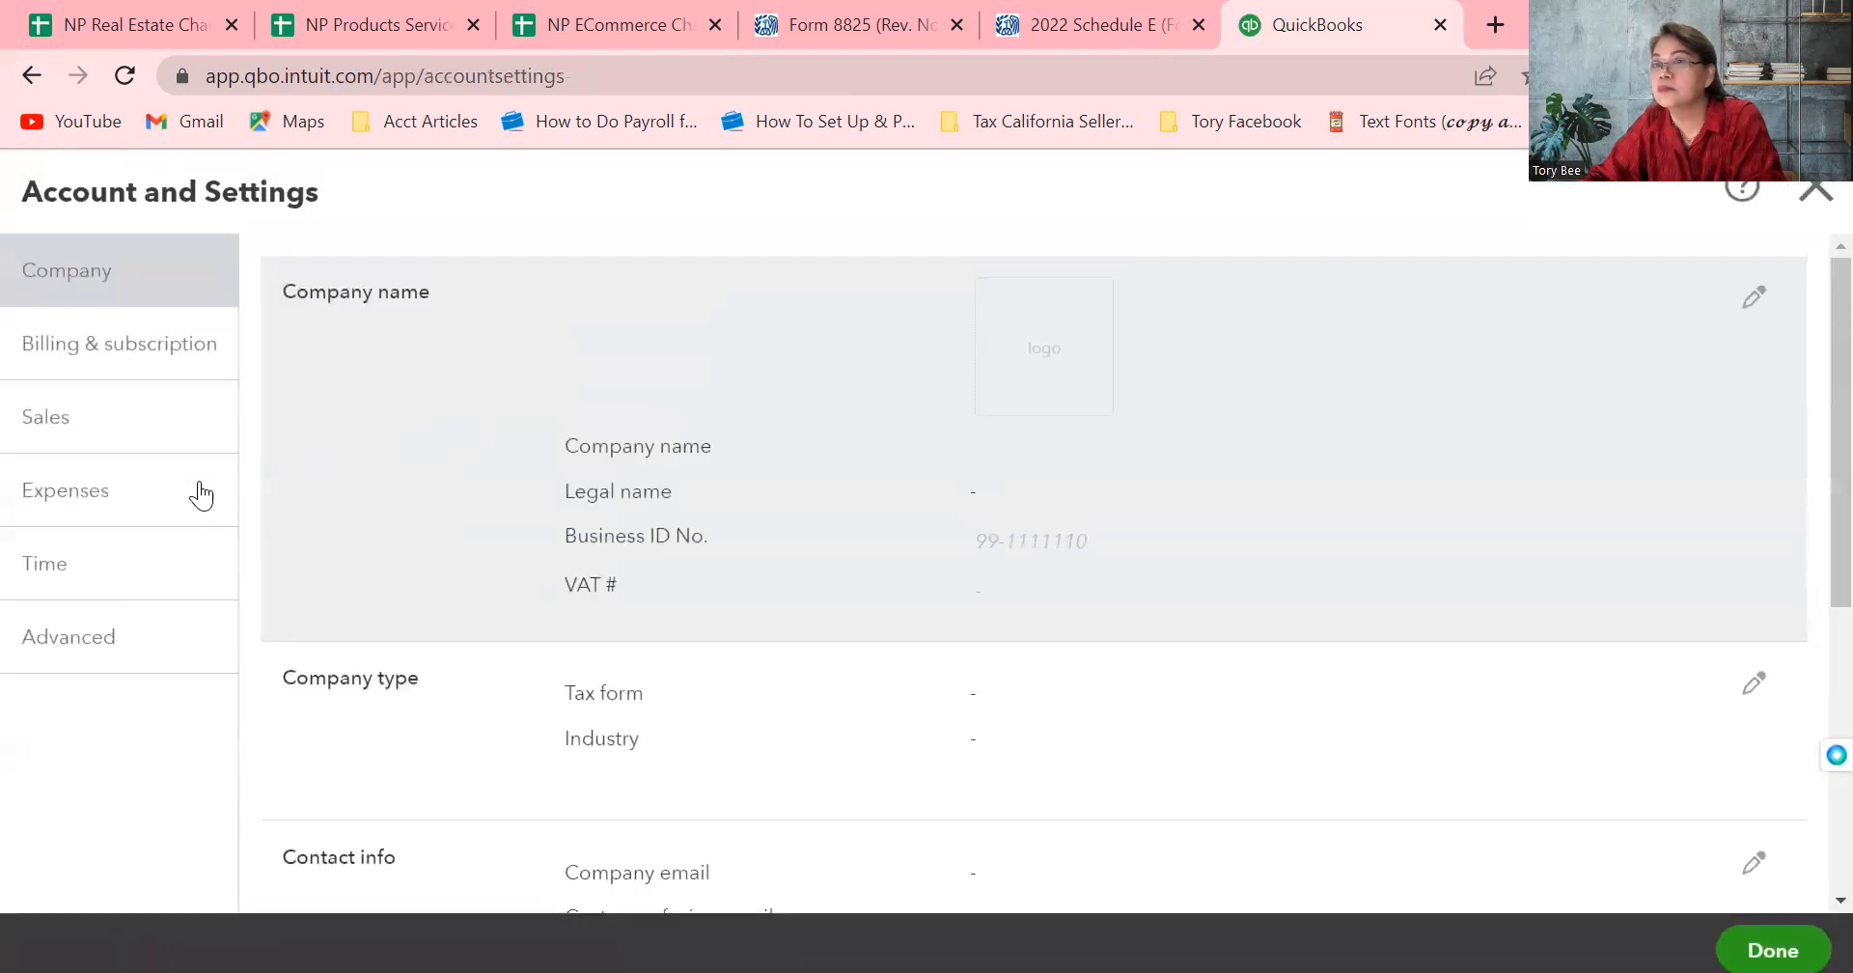
click(102, 643)
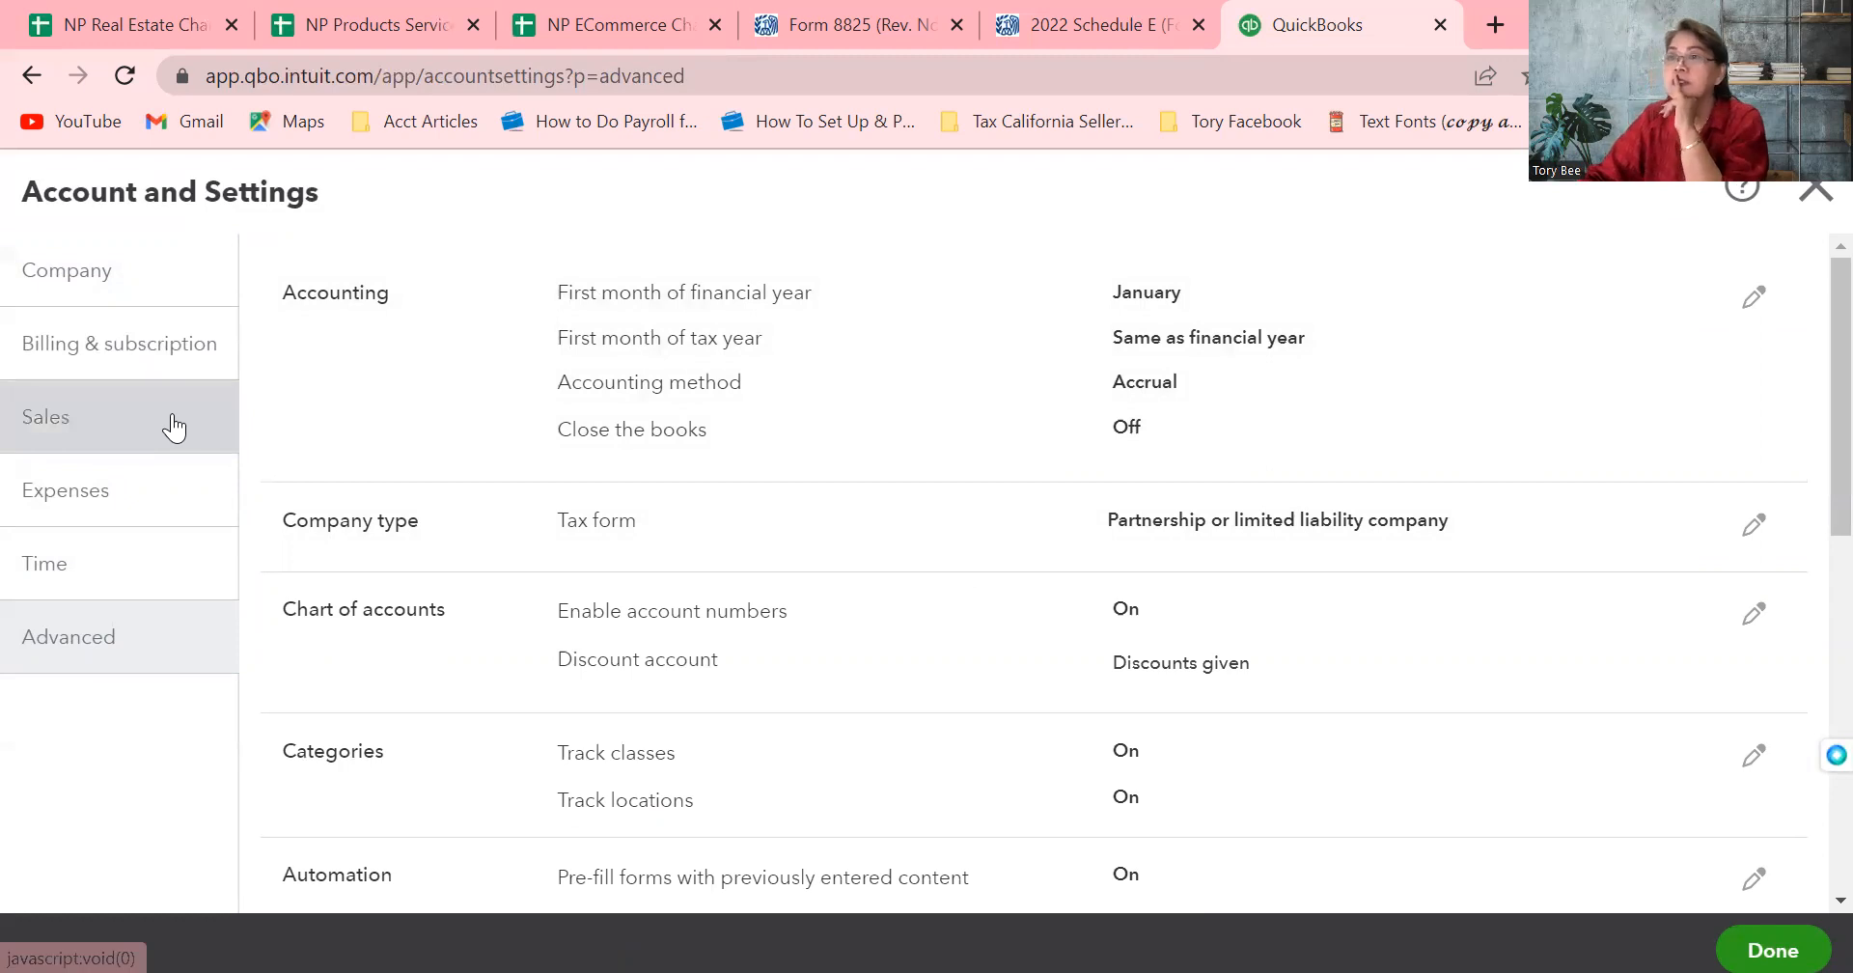
Open the custom form styles from the sales settings and start a new Invoice style
click(174, 426)
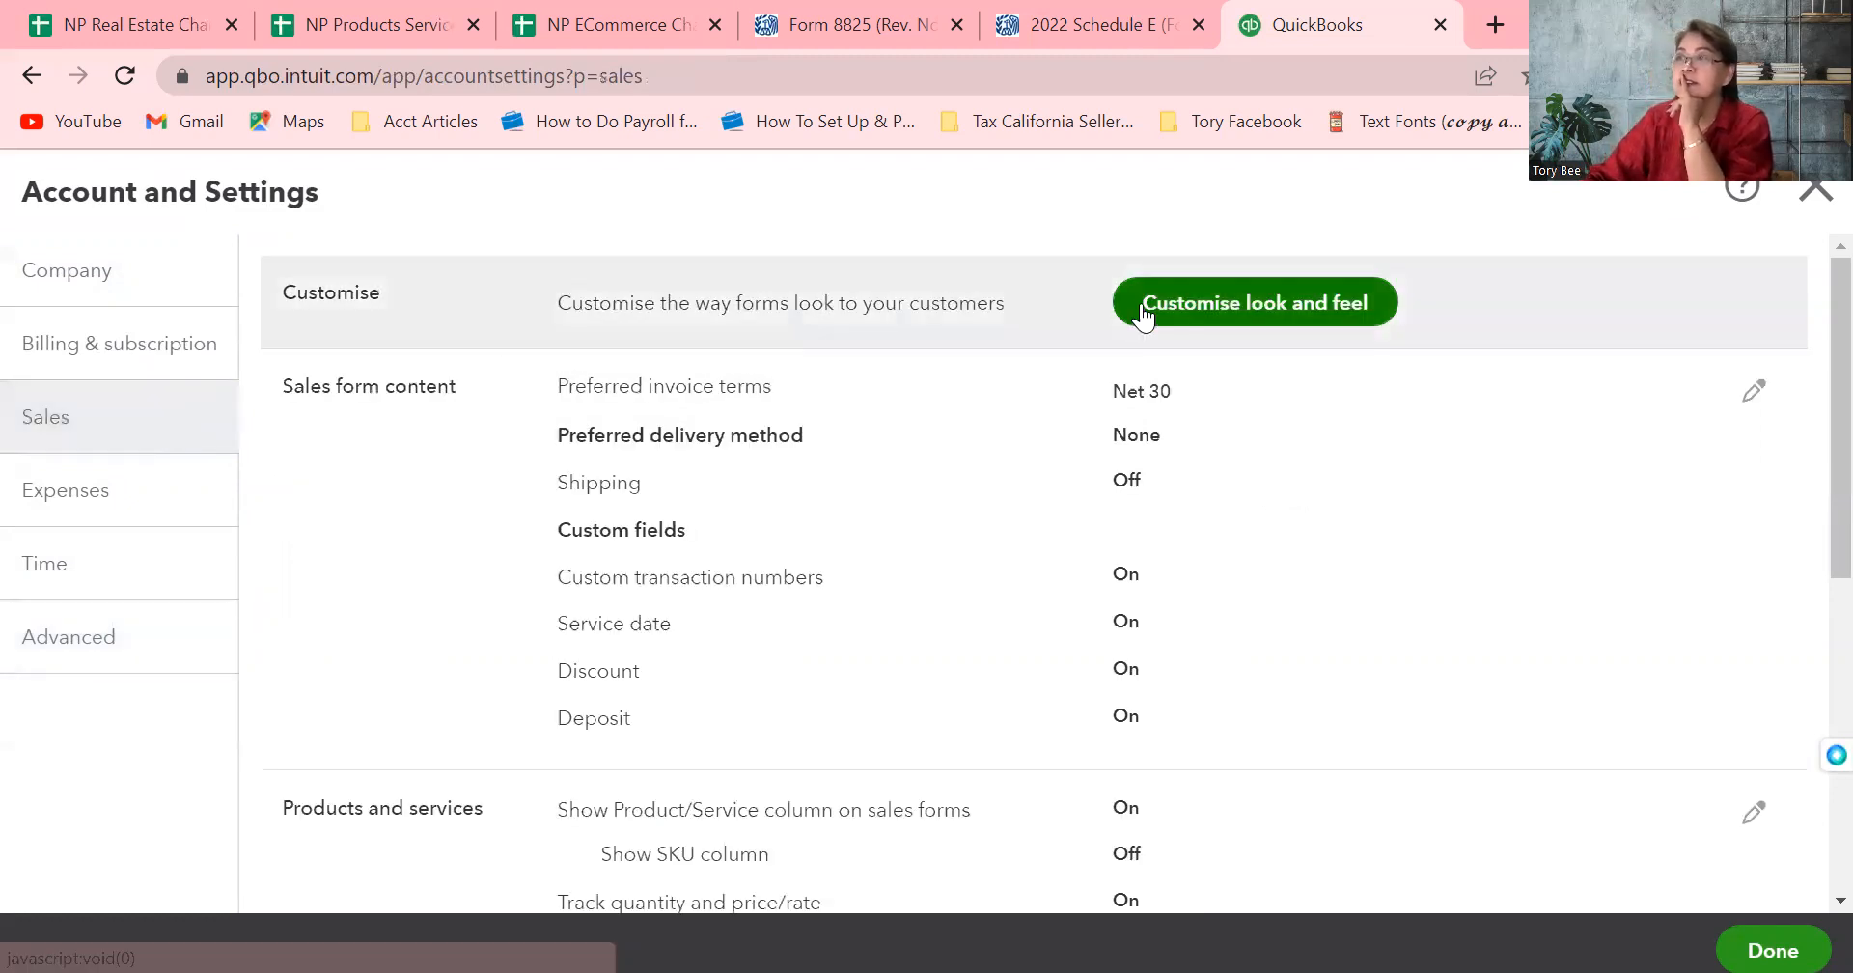
click(1260, 319)
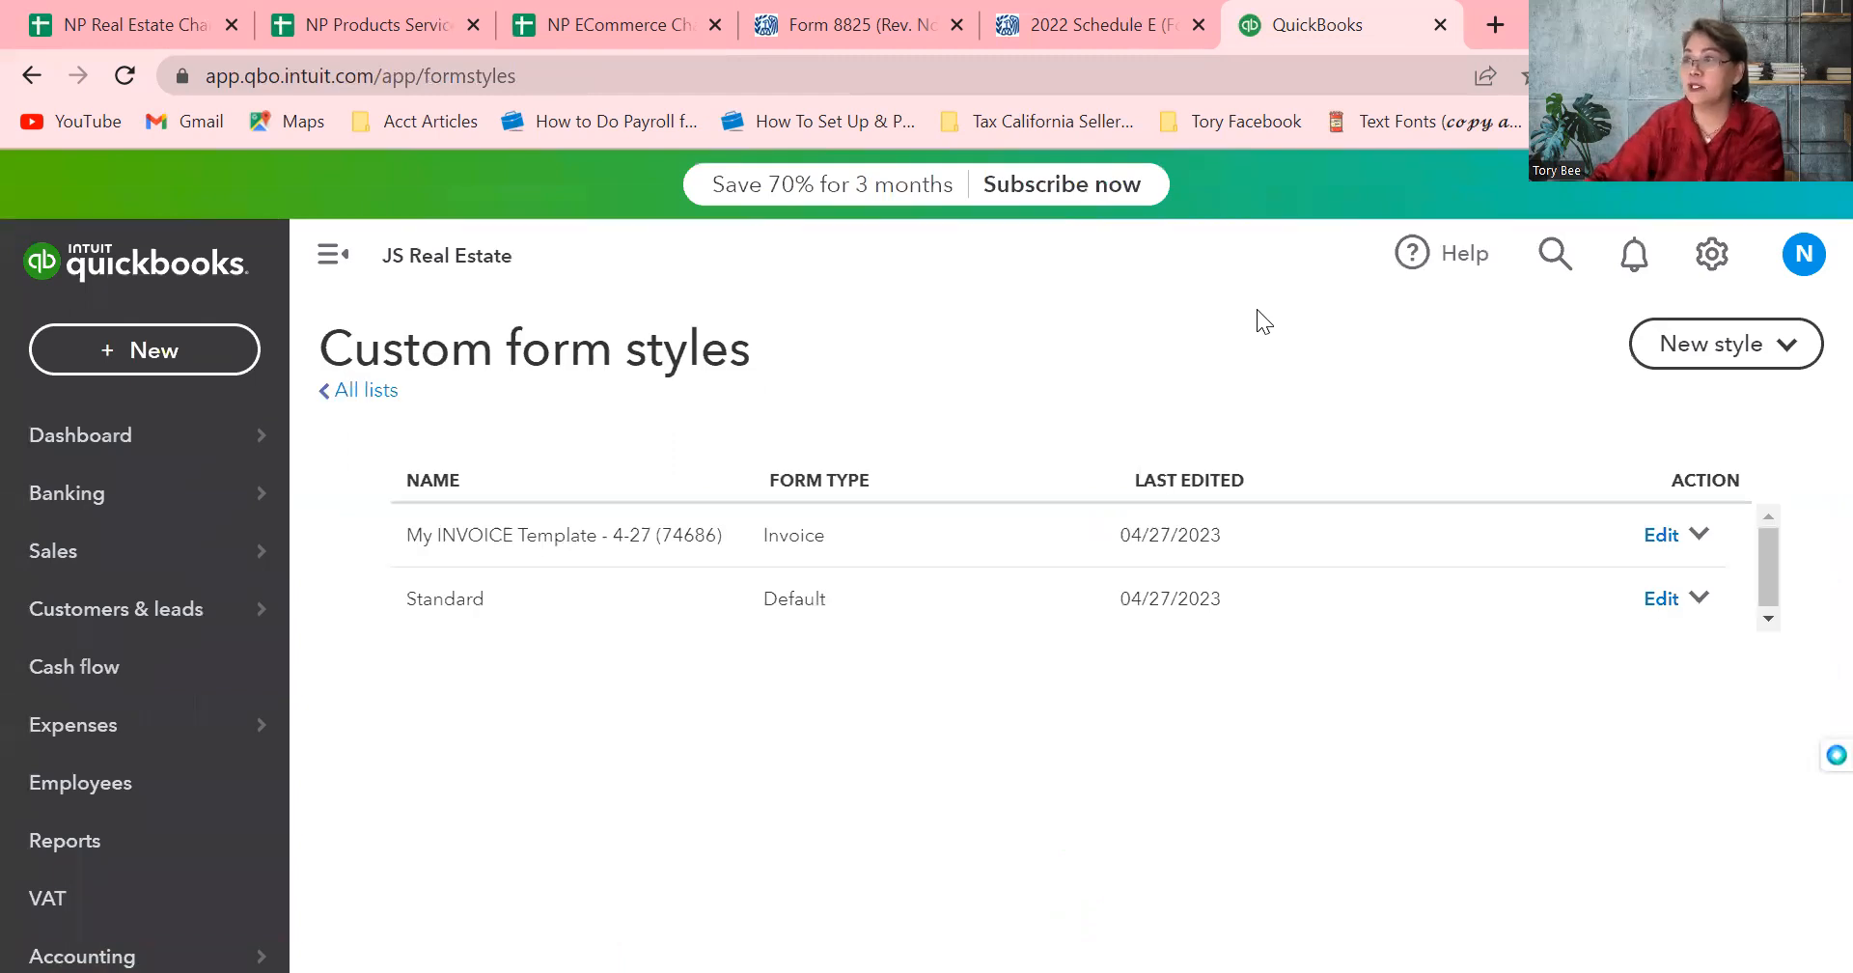
click(1728, 359)
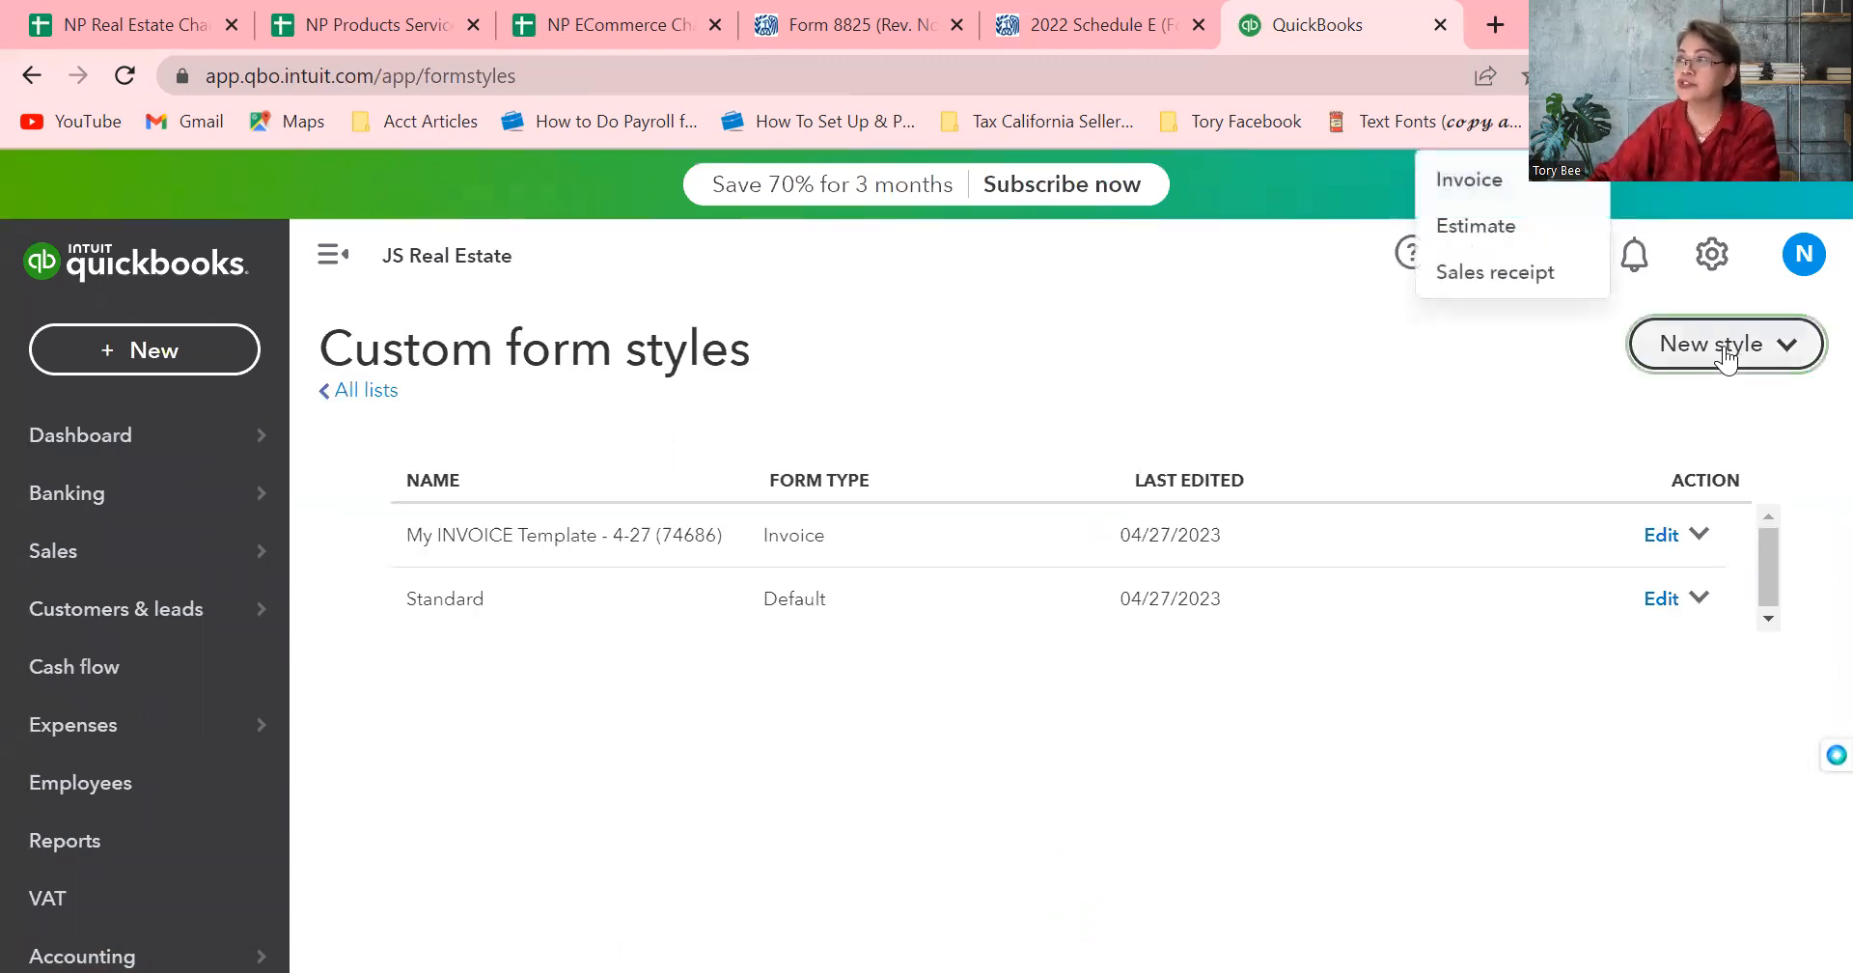
click(1479, 183)
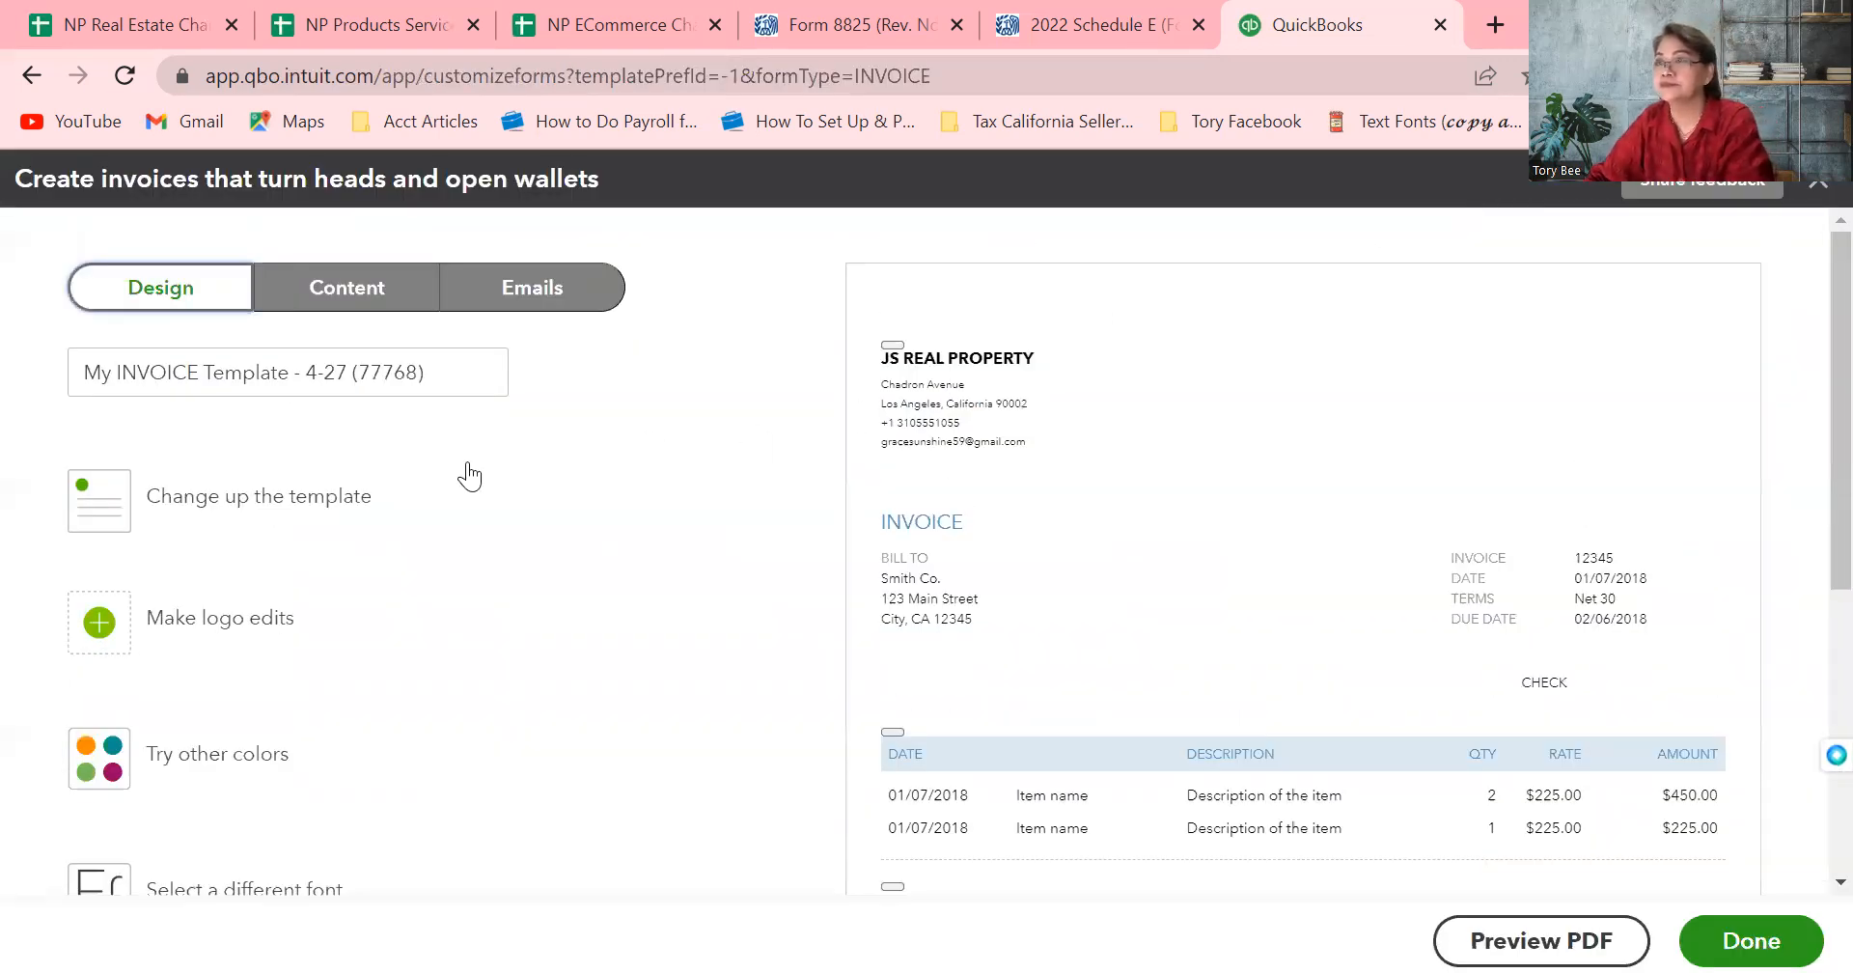
Try the Airy classic, Modern, Fresh and Bold invoice templates, and apply the Friendly template
click(238, 518)
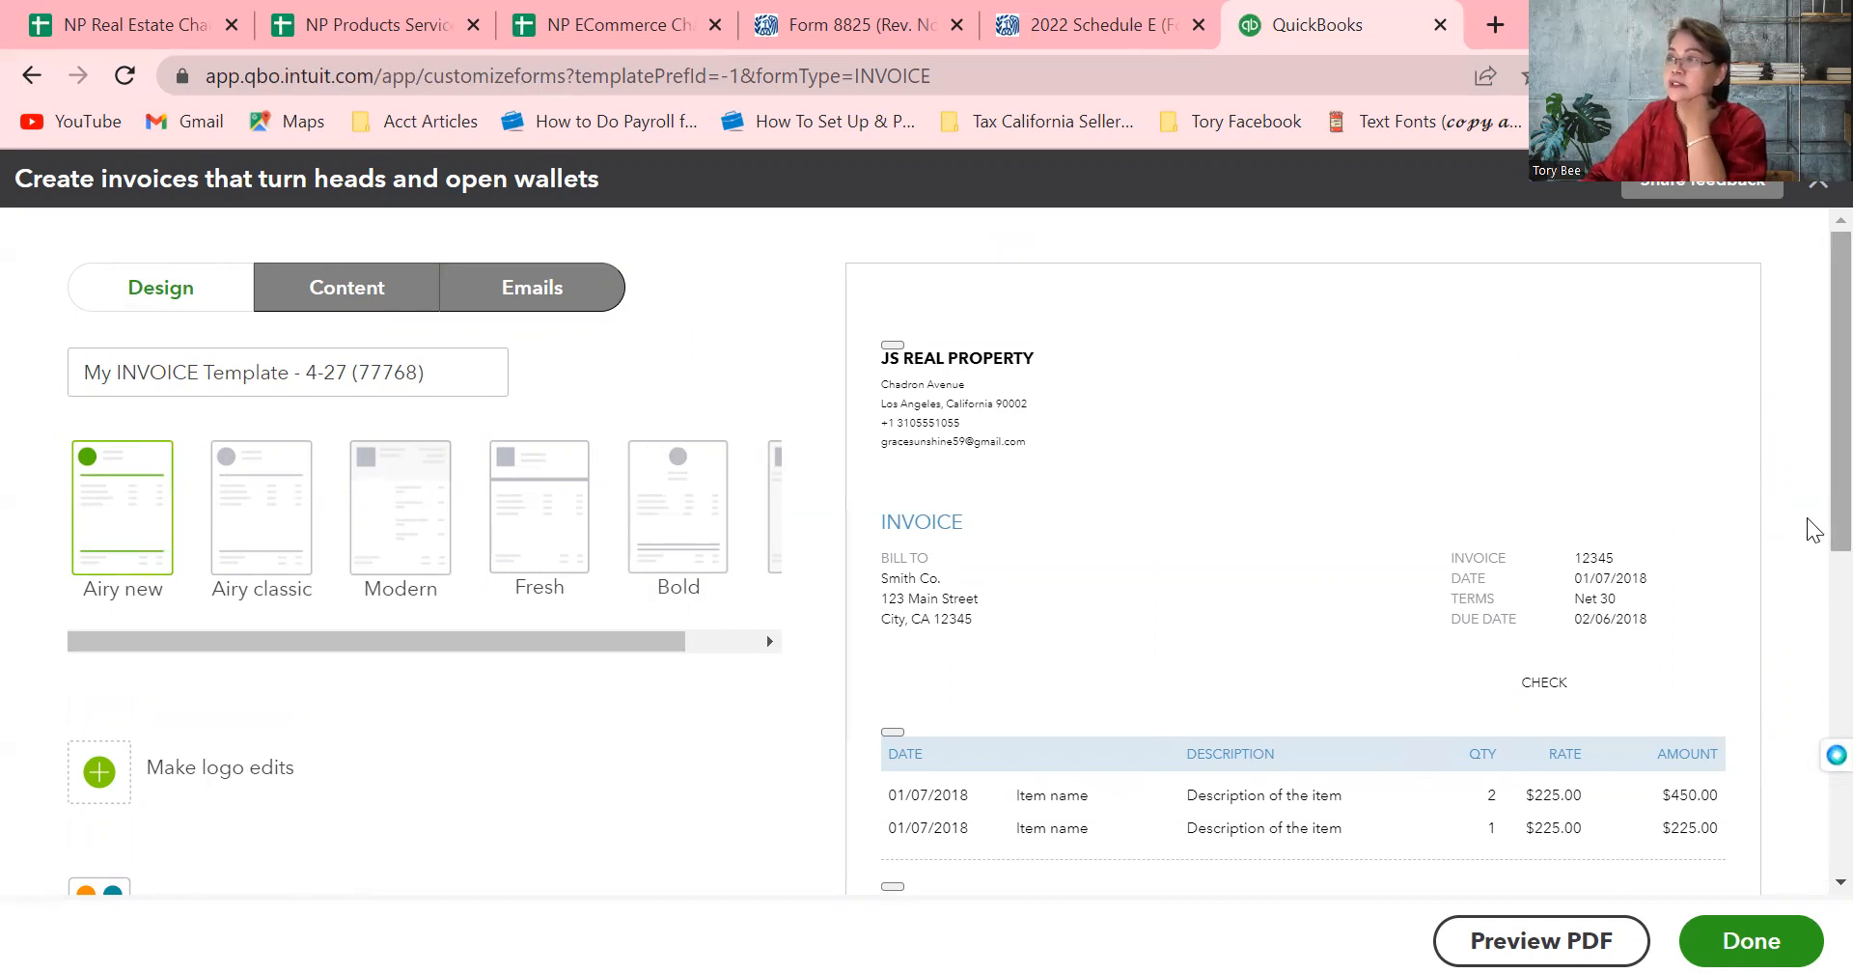
scroll(1808, 519, down, 2)
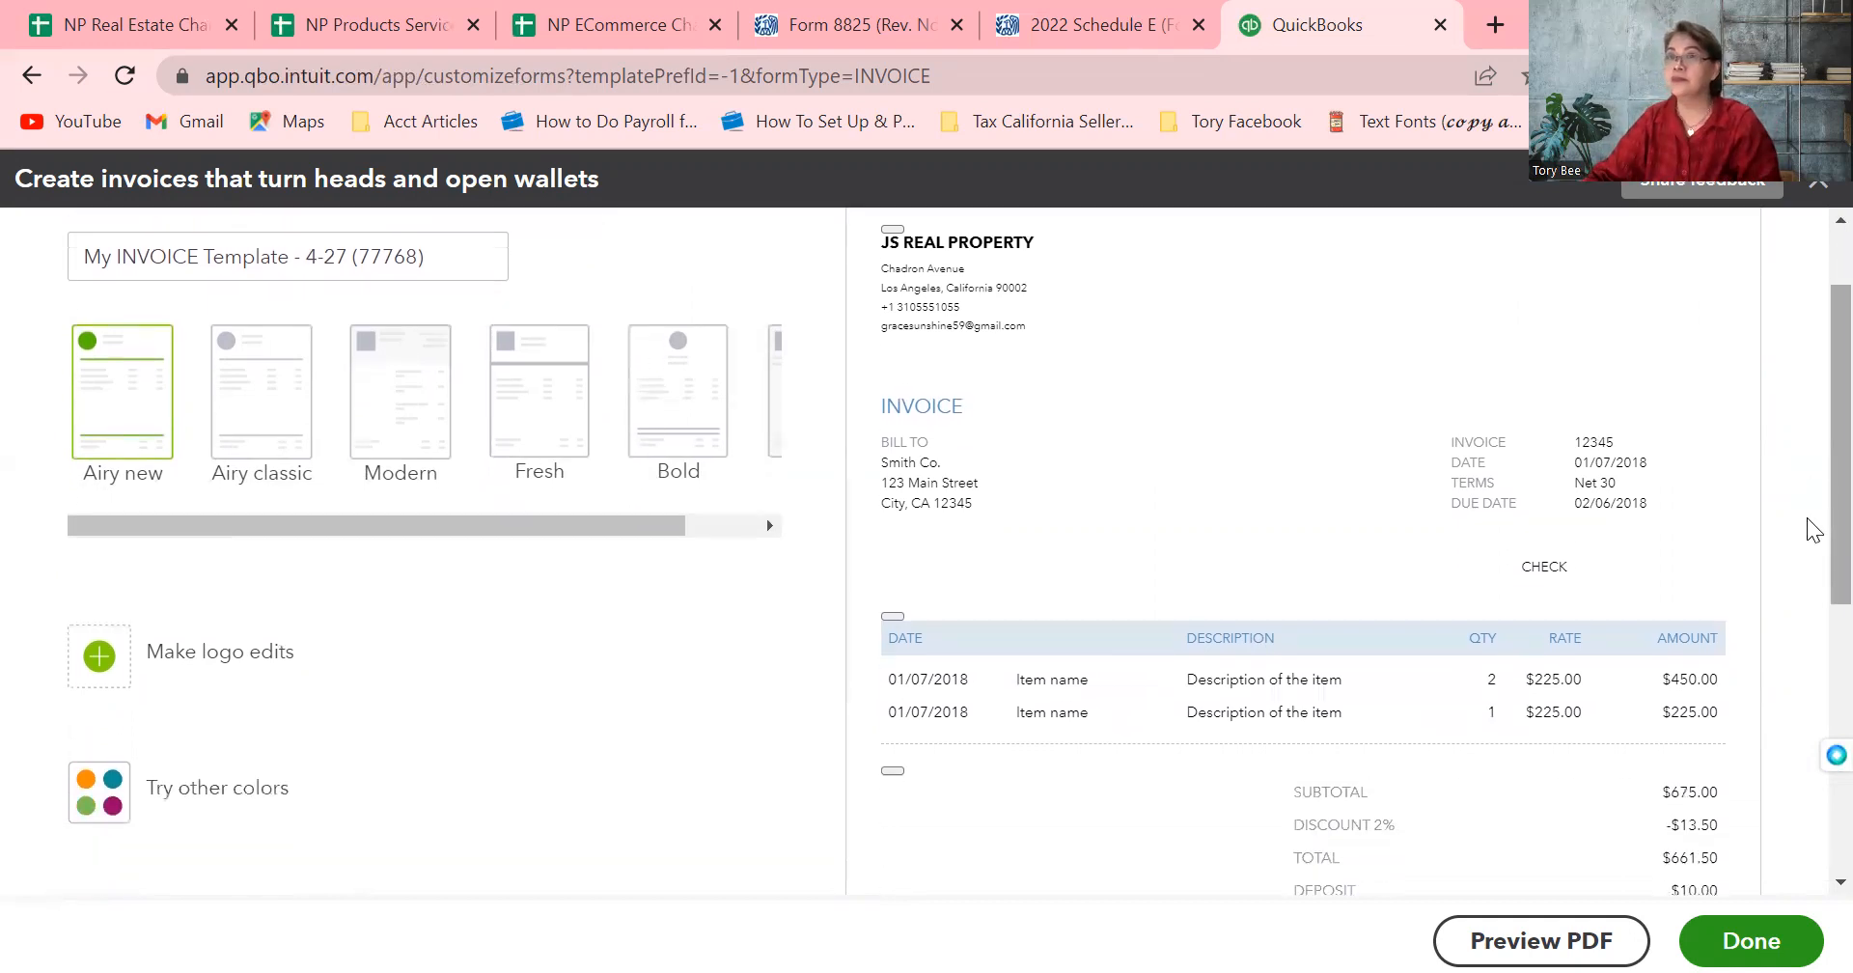
scroll(1810, 527, down, 1)
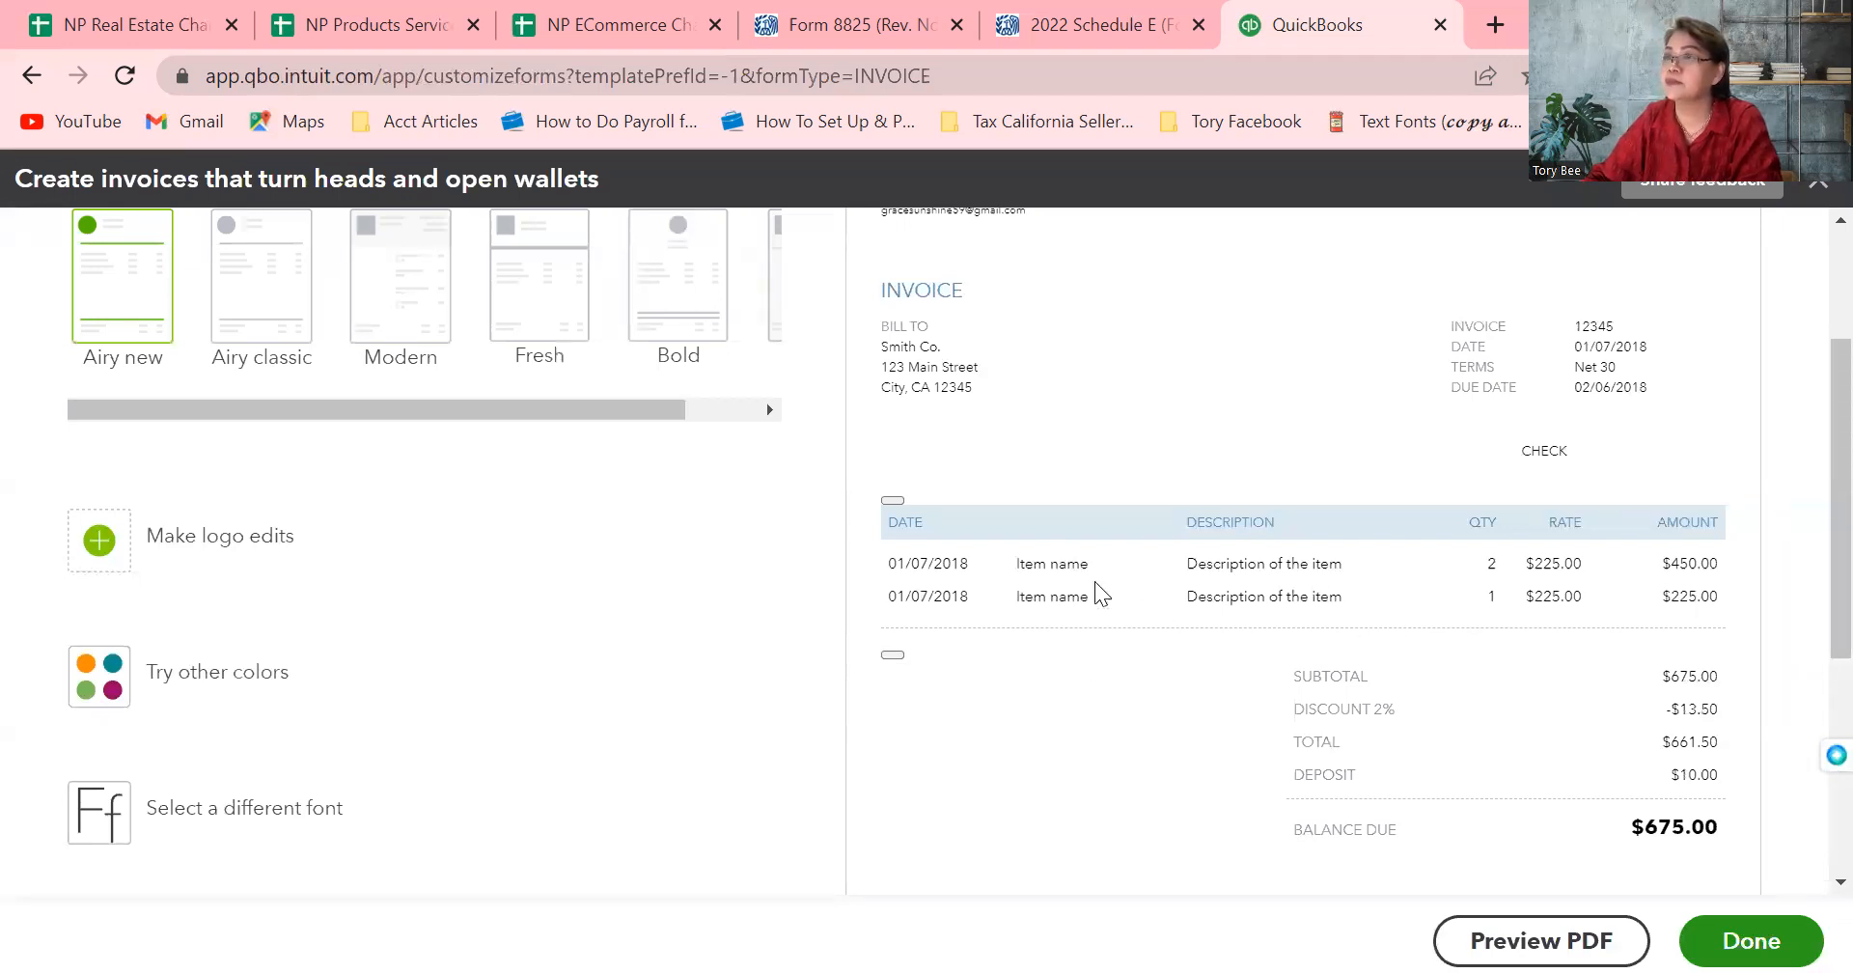
click(291, 347)
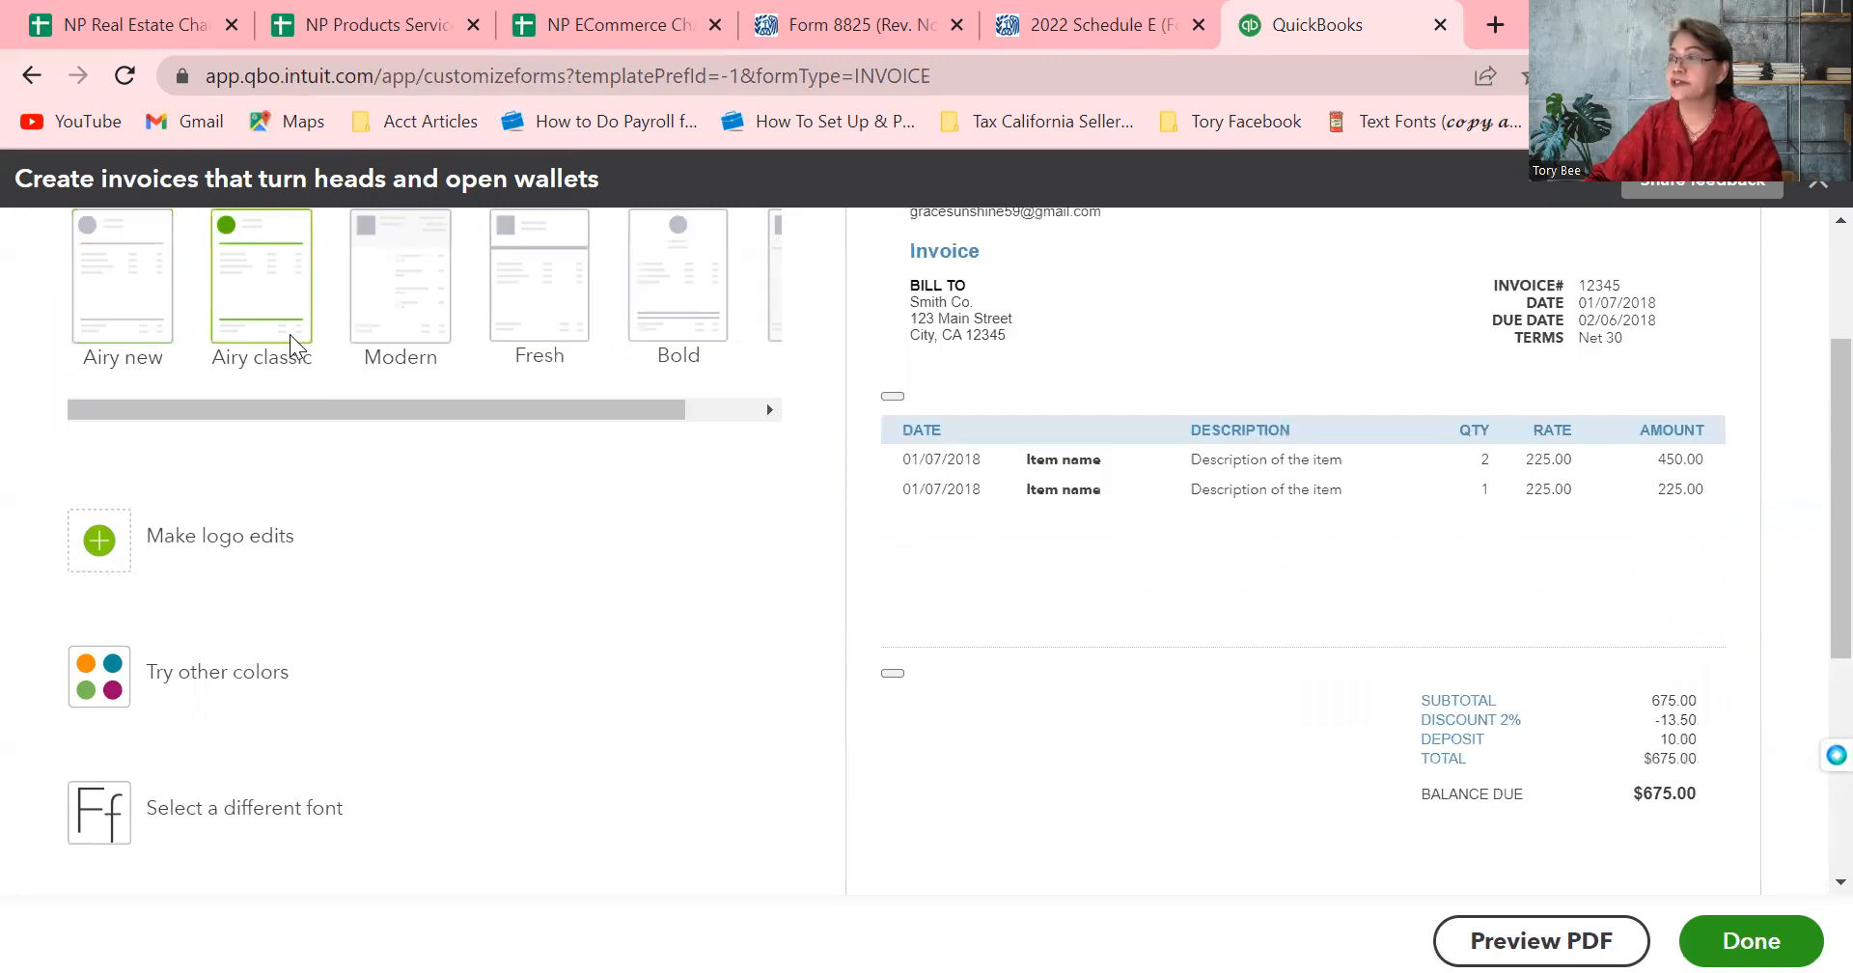
click(376, 329)
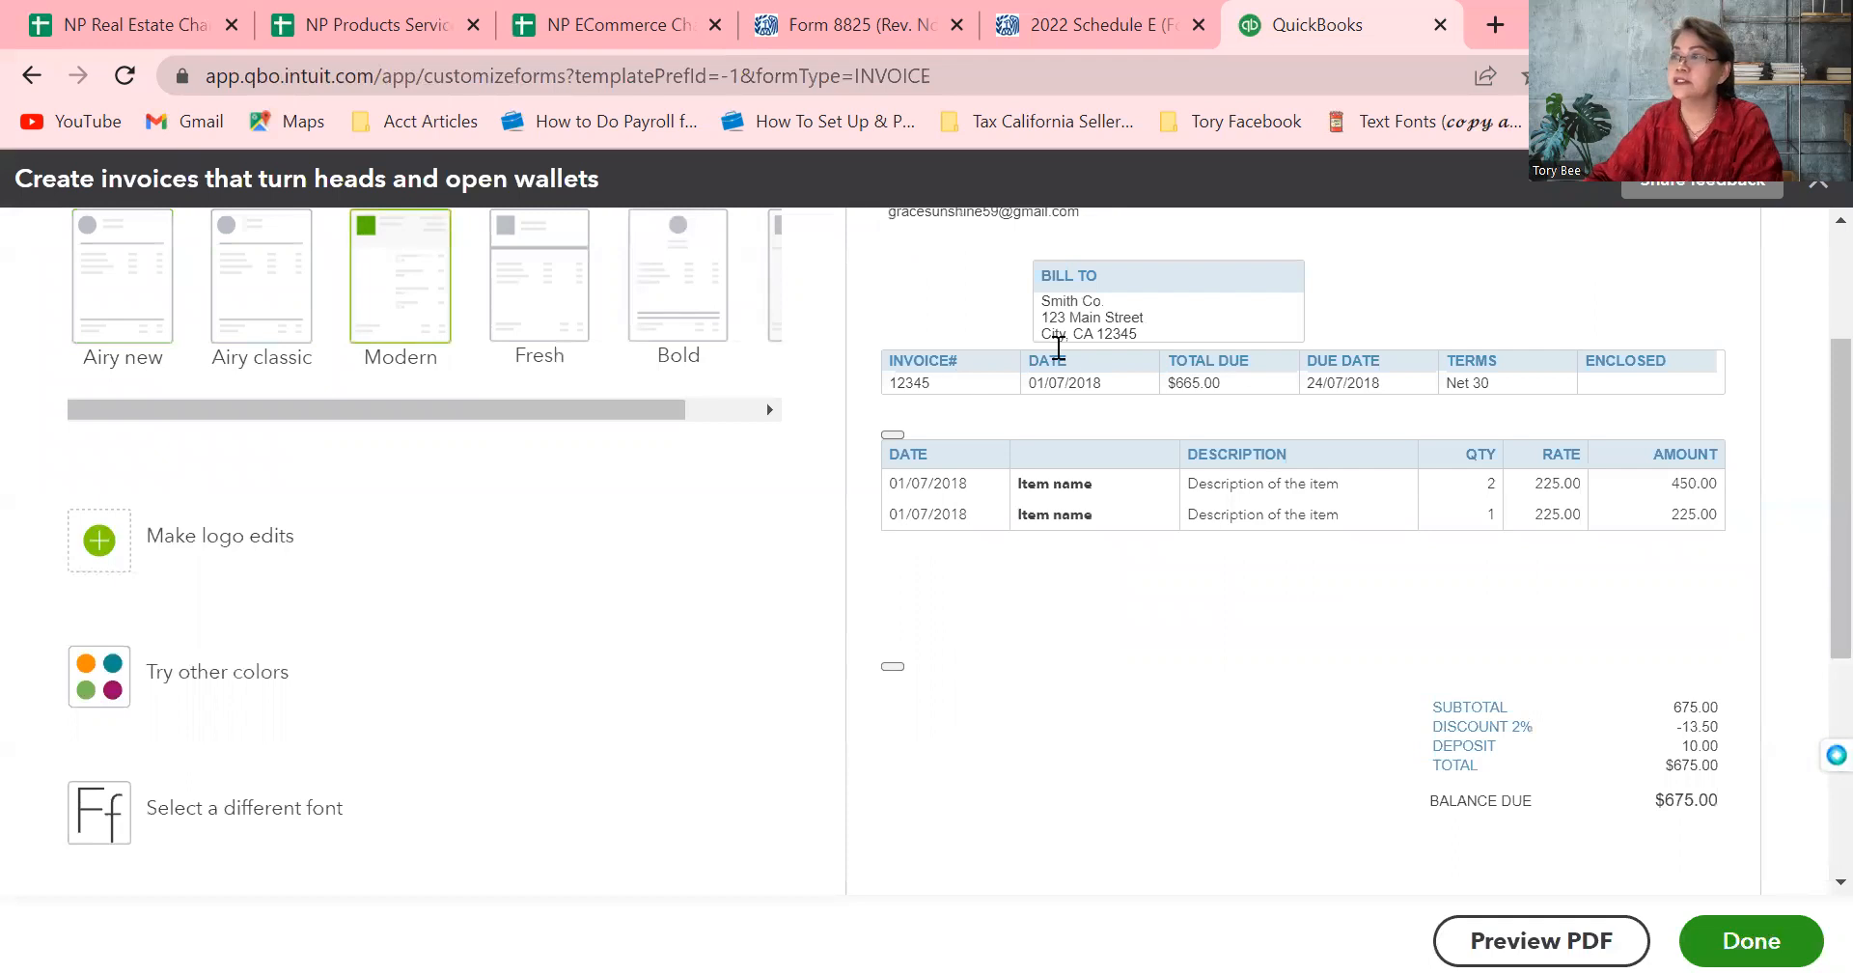
click(534, 329)
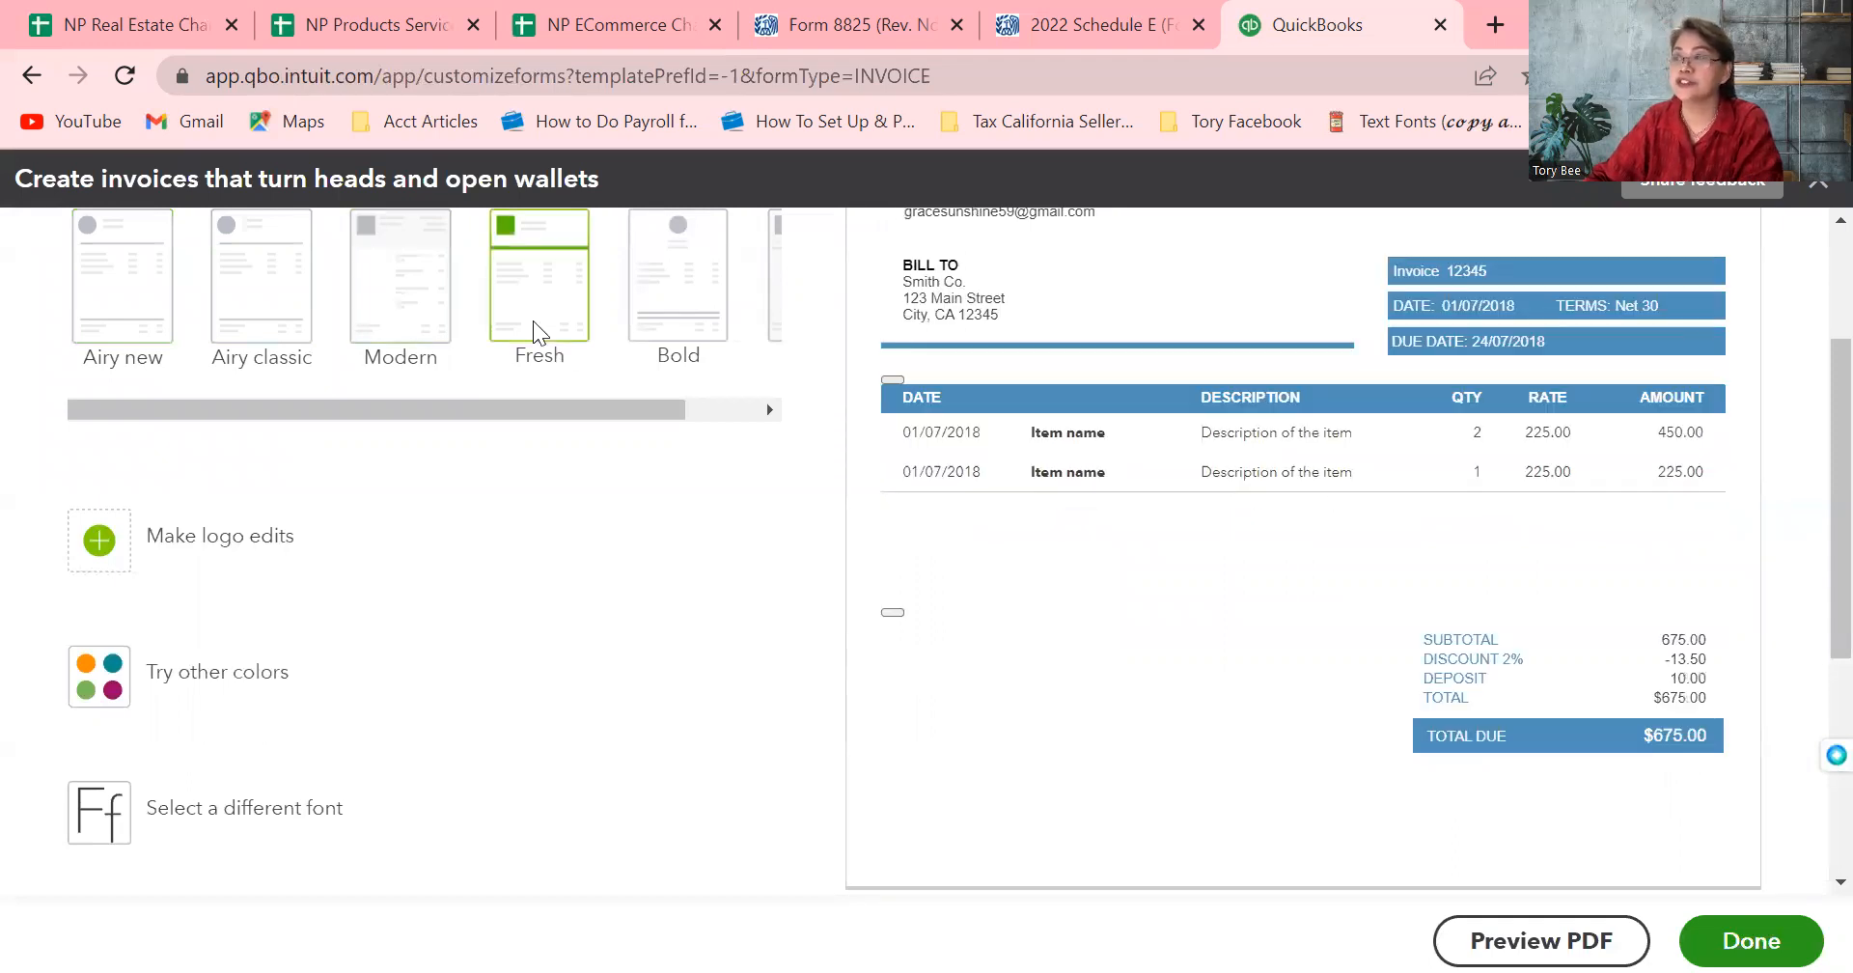
click(695, 307)
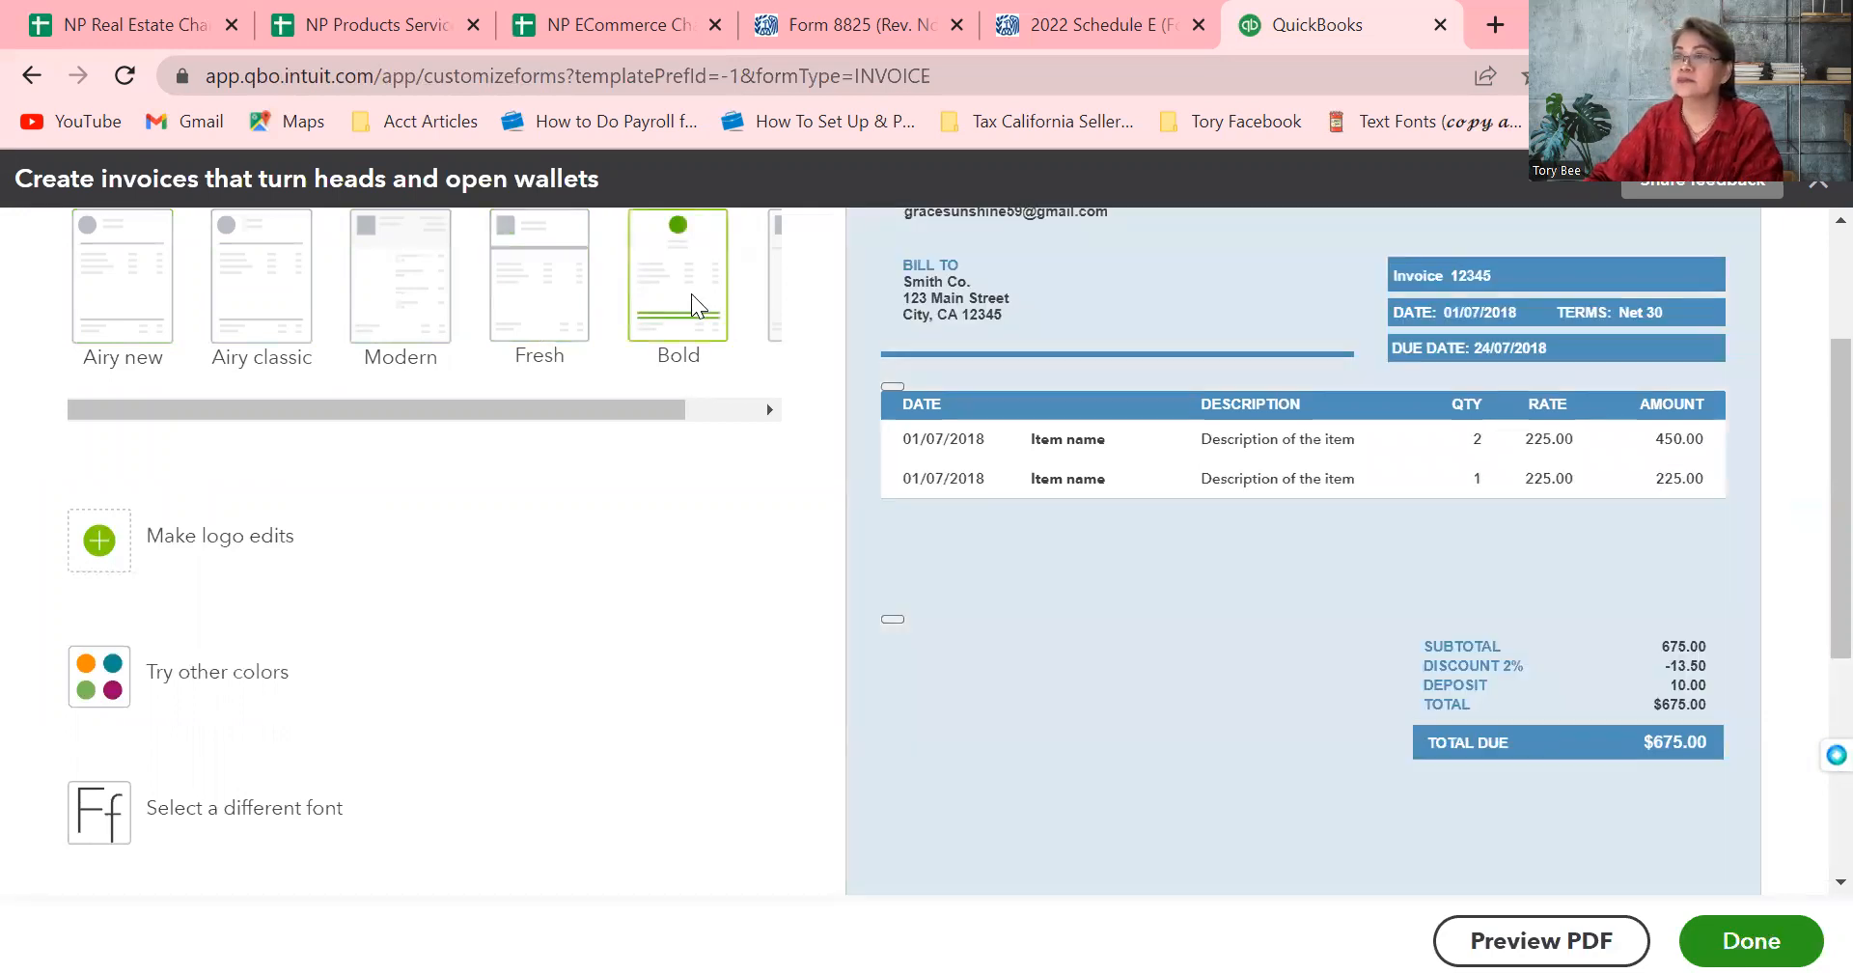
drag(654, 411, 745, 419)
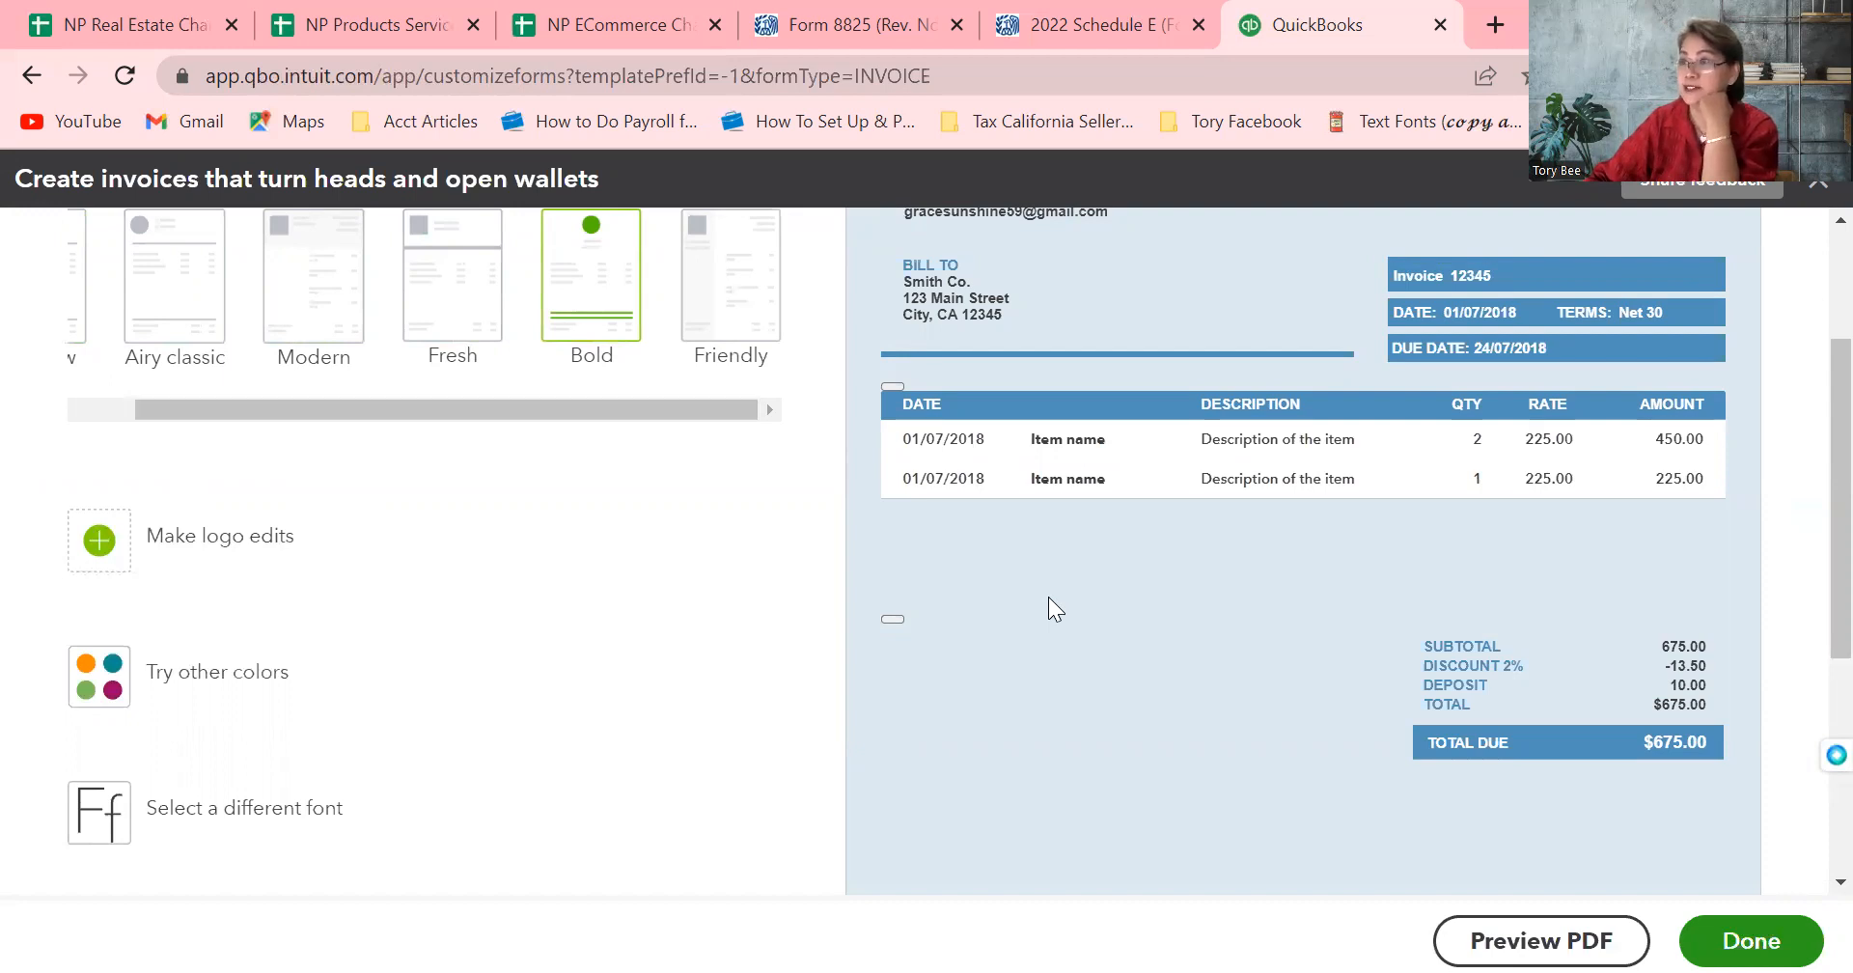
click(699, 311)
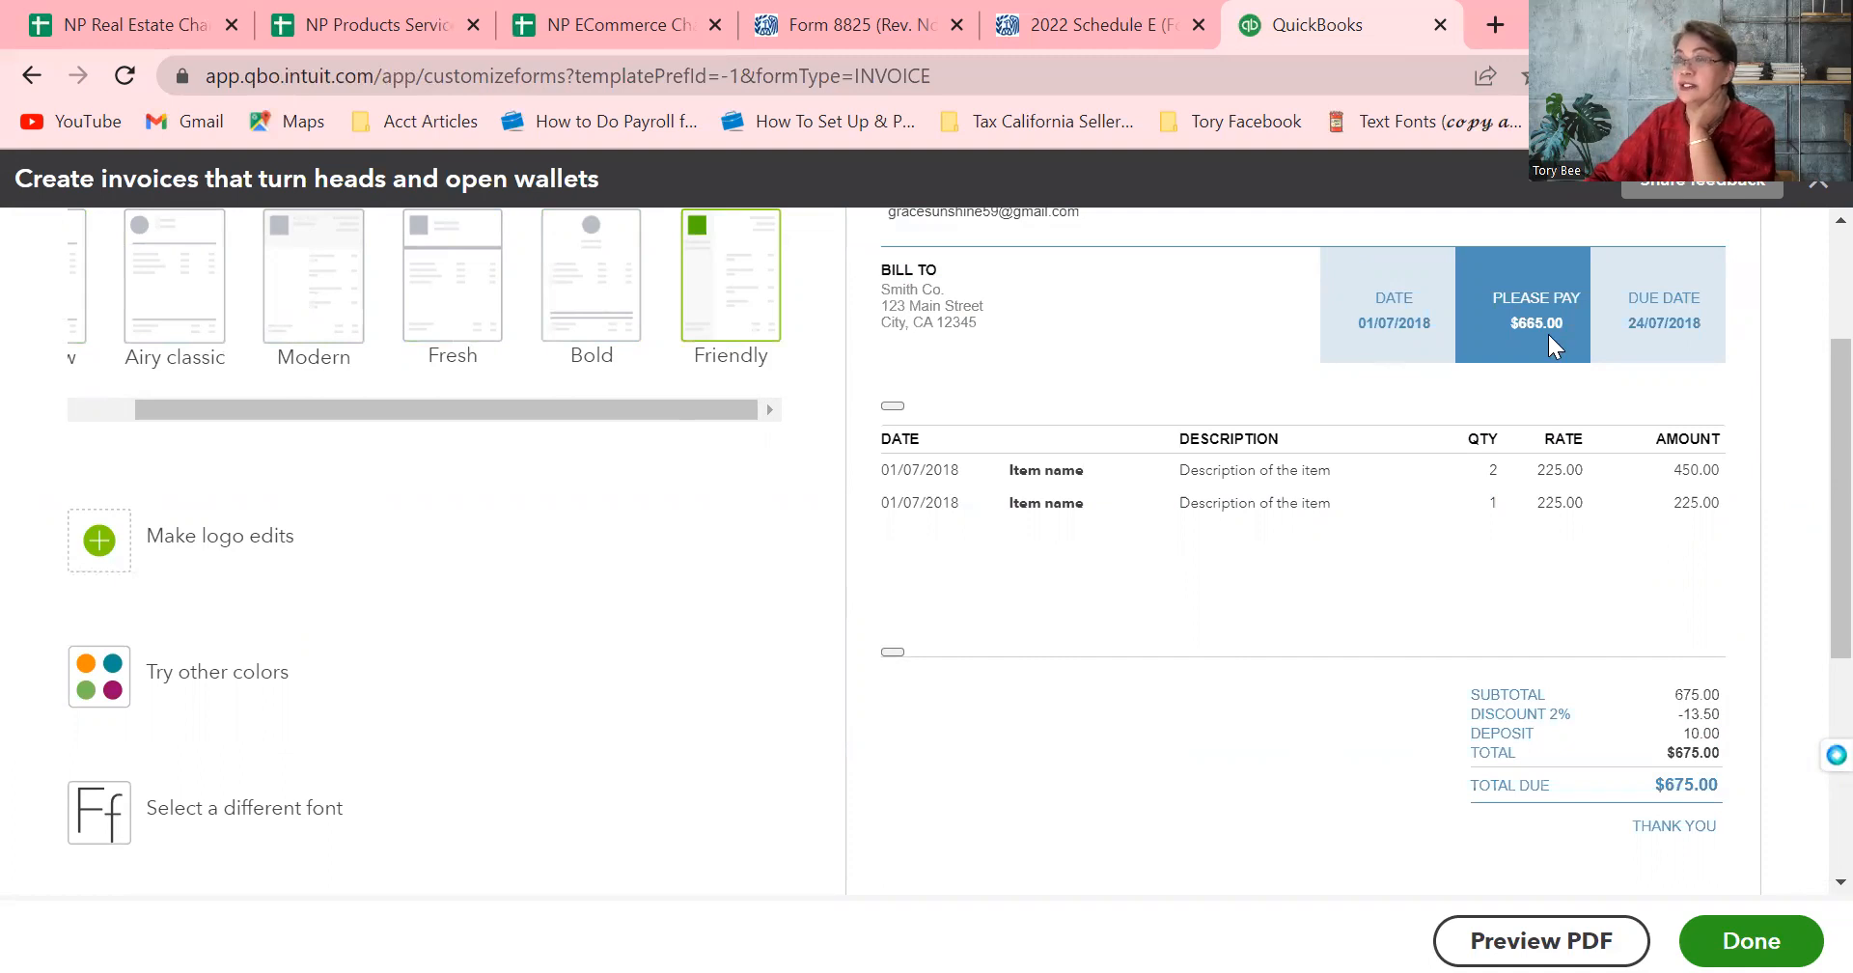
Open the logo edits for the invoice style and show the company logo on the form
scroll(1807, 415, up, 2)
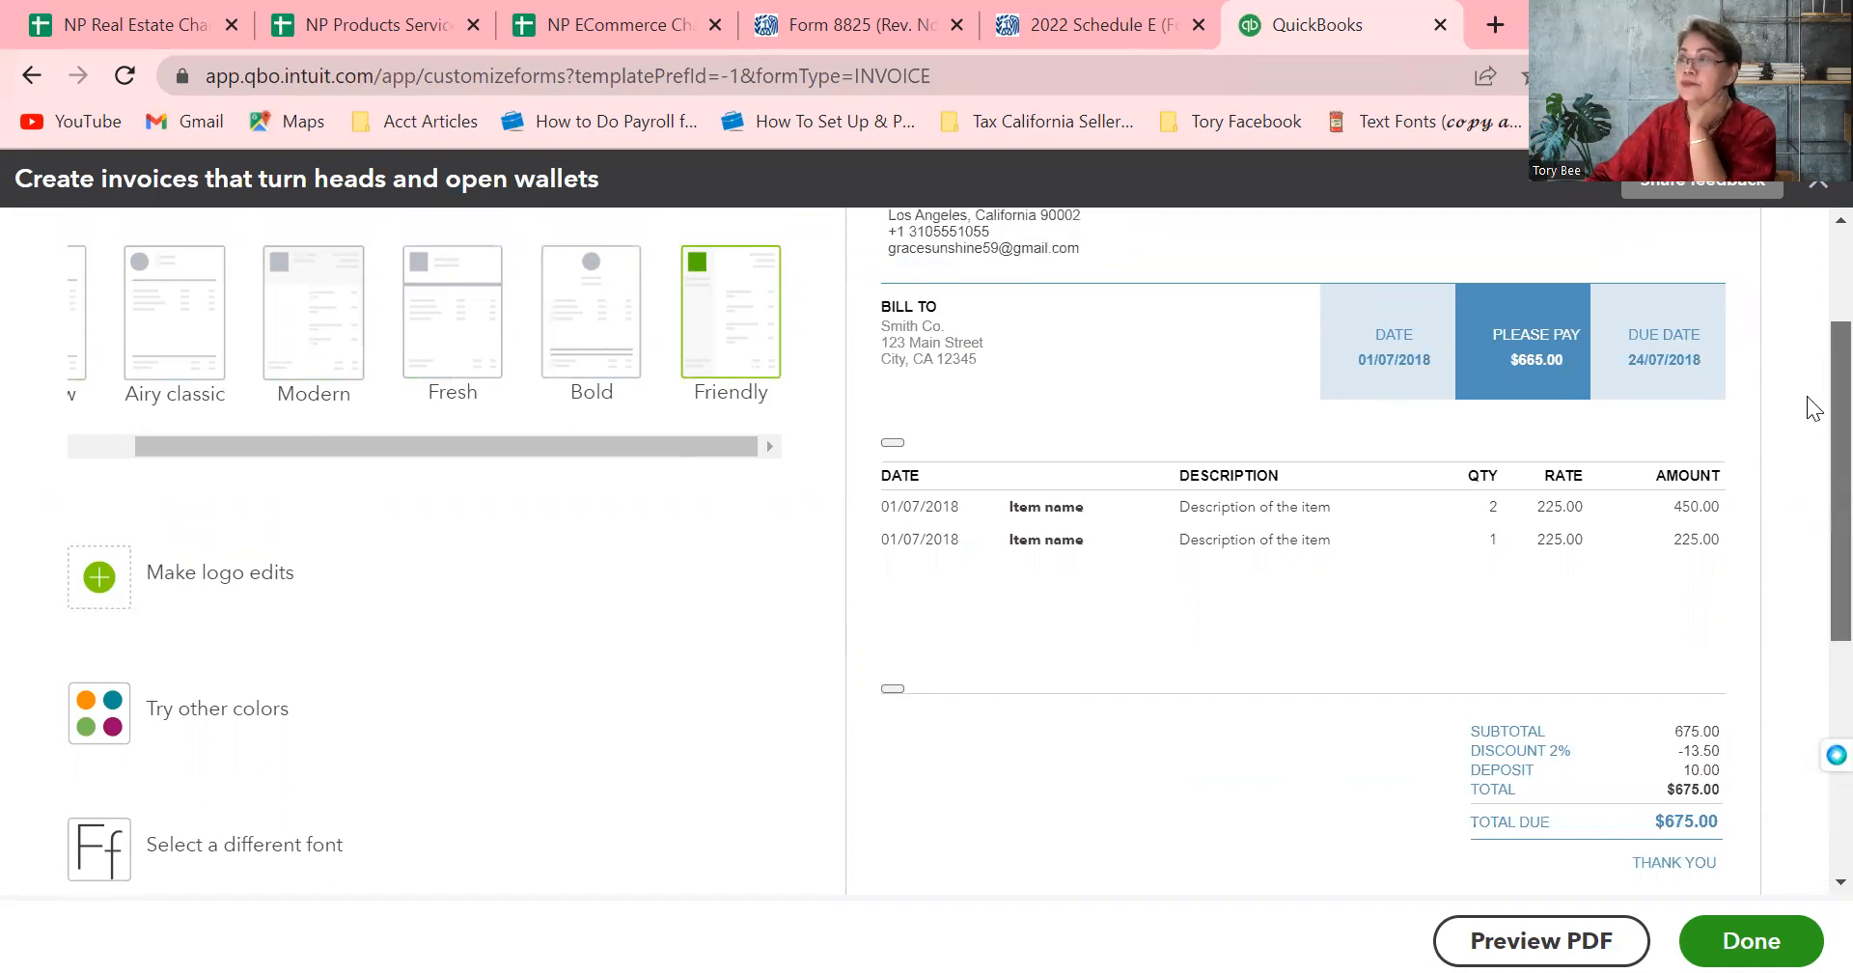
scroll(1807, 338, down, 1)
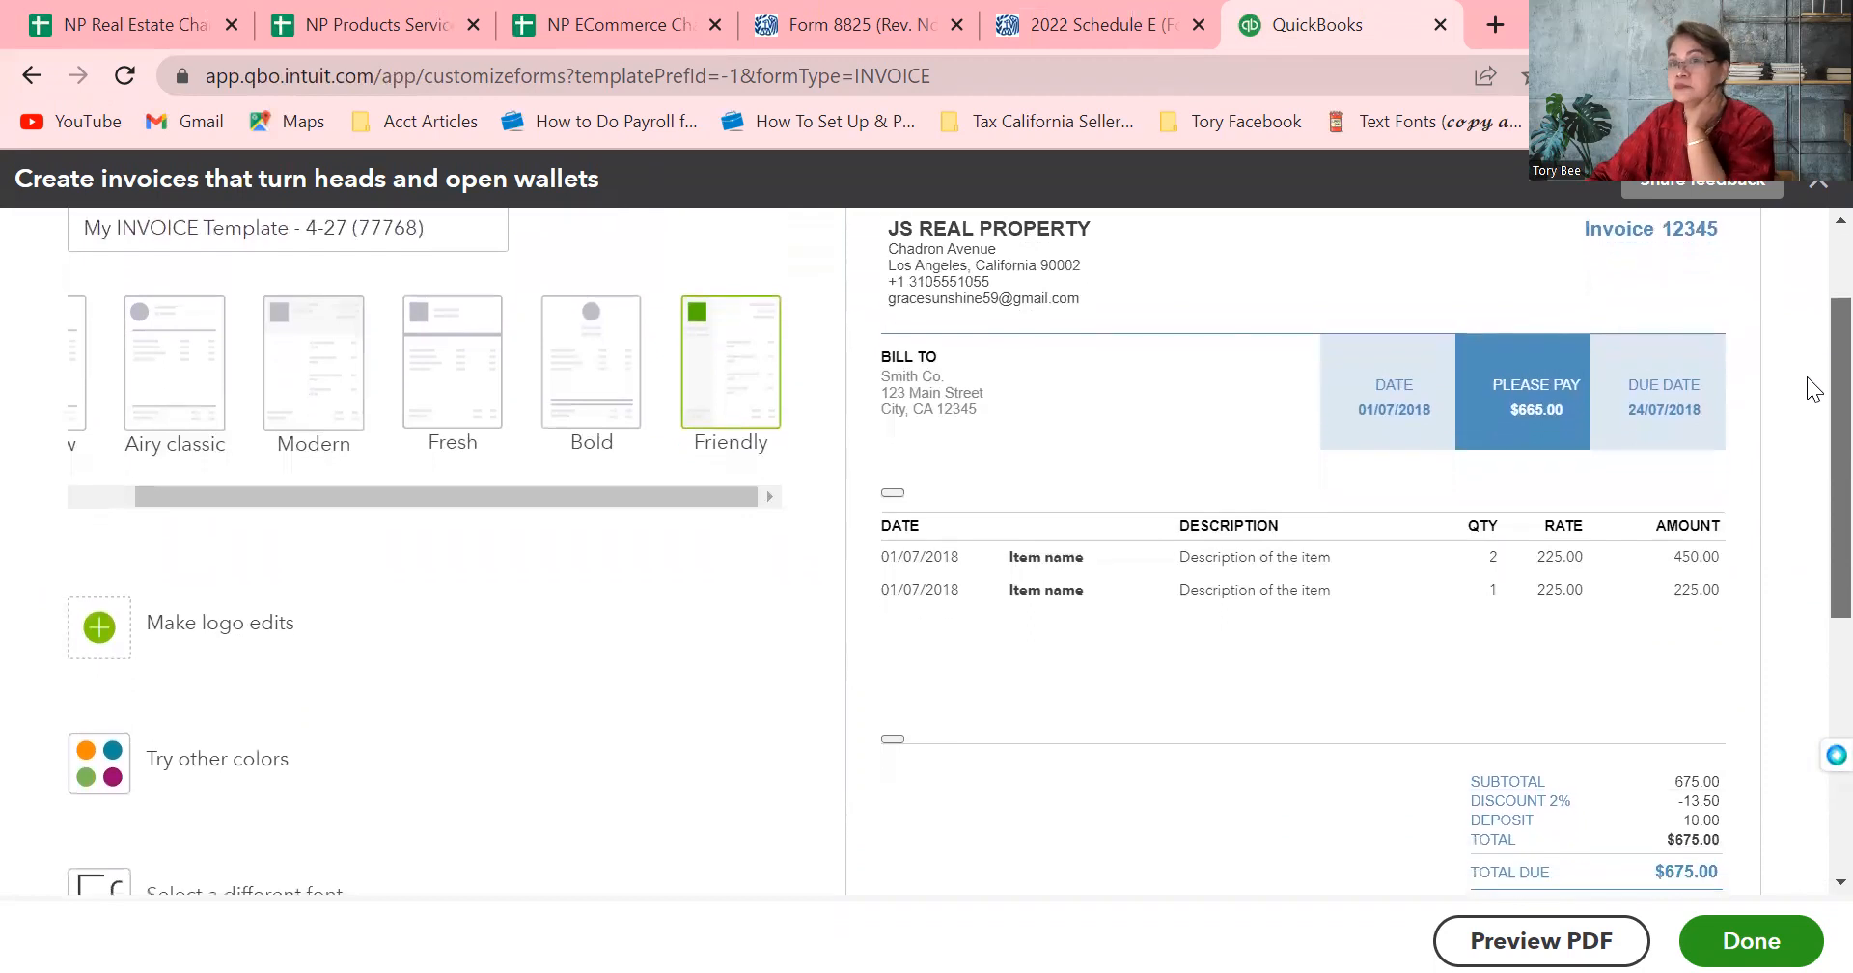
click(261, 633)
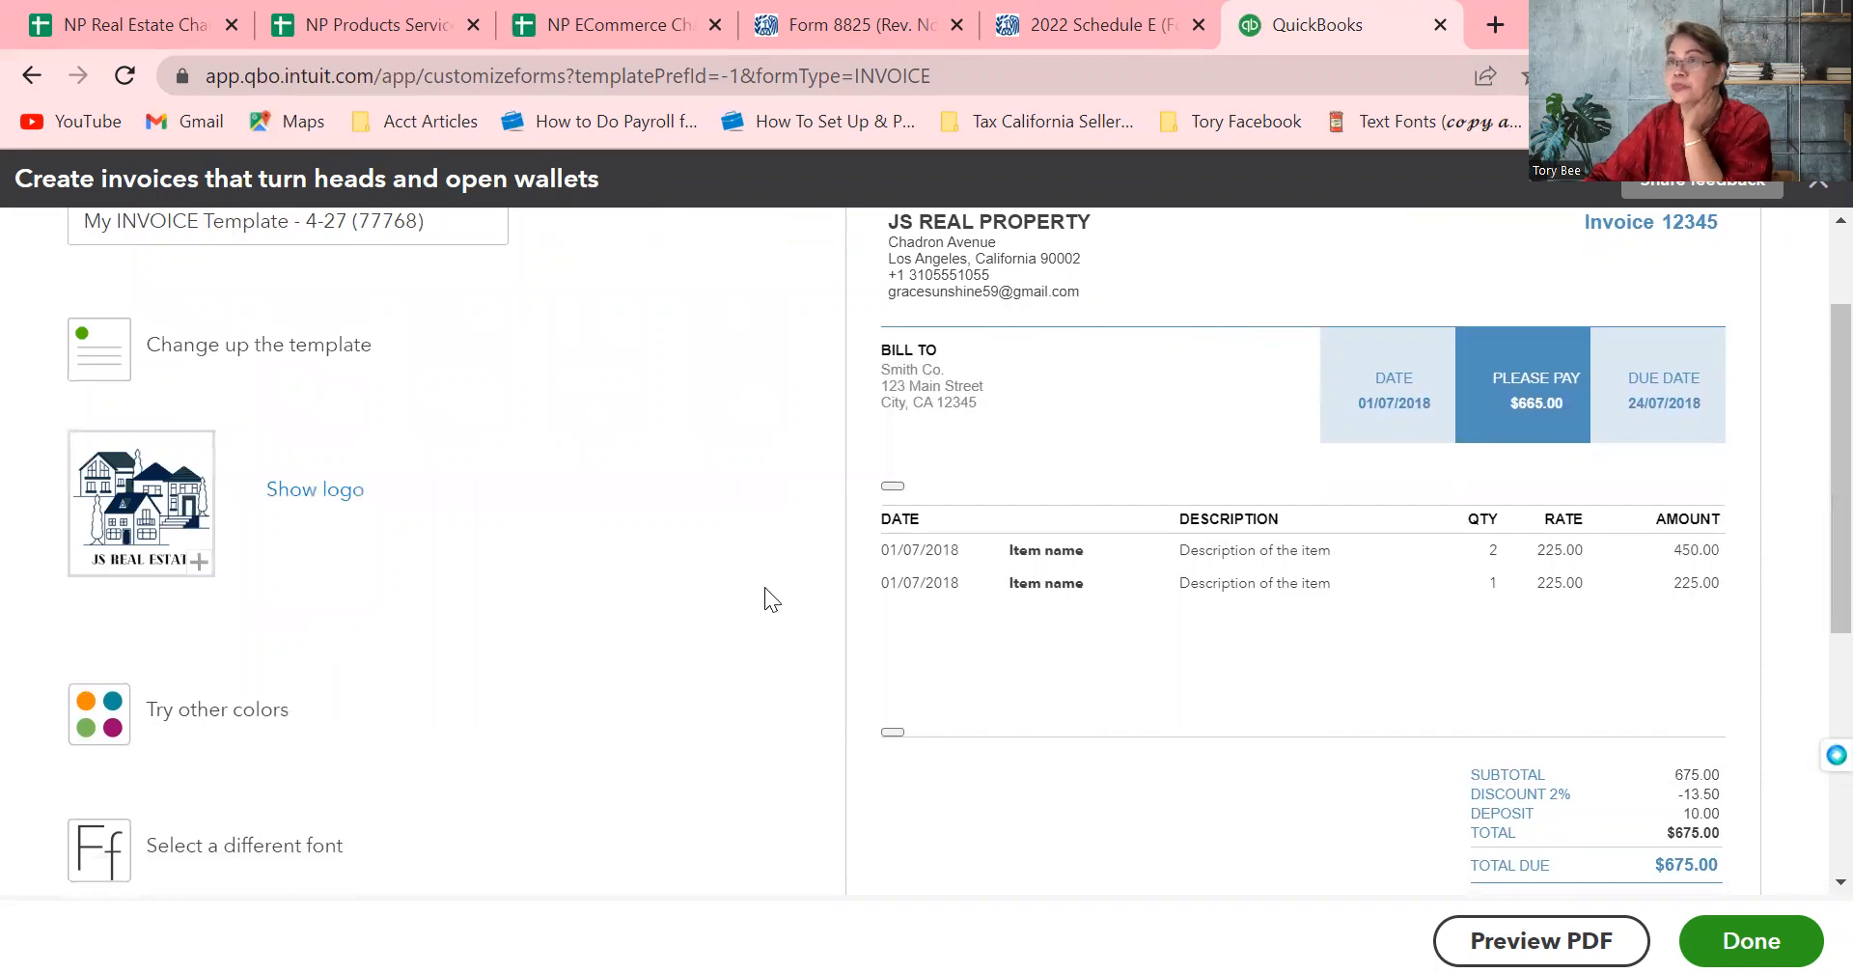
click(333, 499)
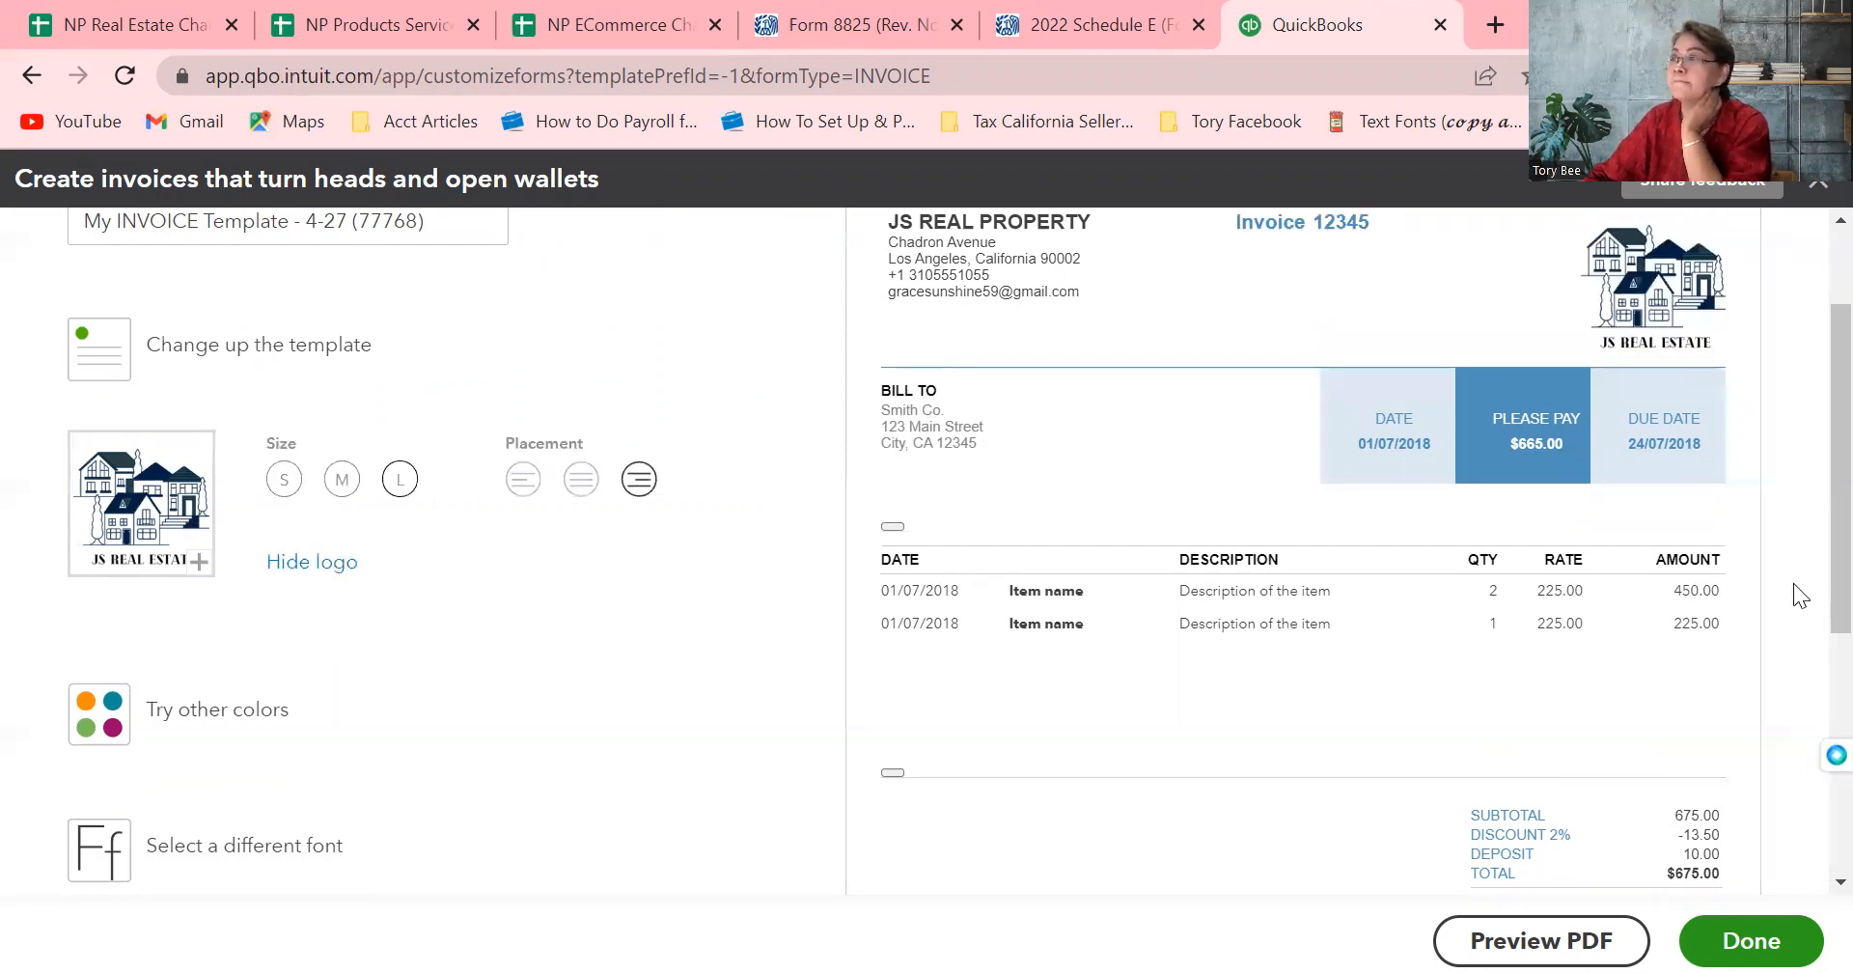
Place the logo on the left of the invoice header and set its size to L, trying centre placement and smaller sizes first
scroll(1806, 590, up, 1)
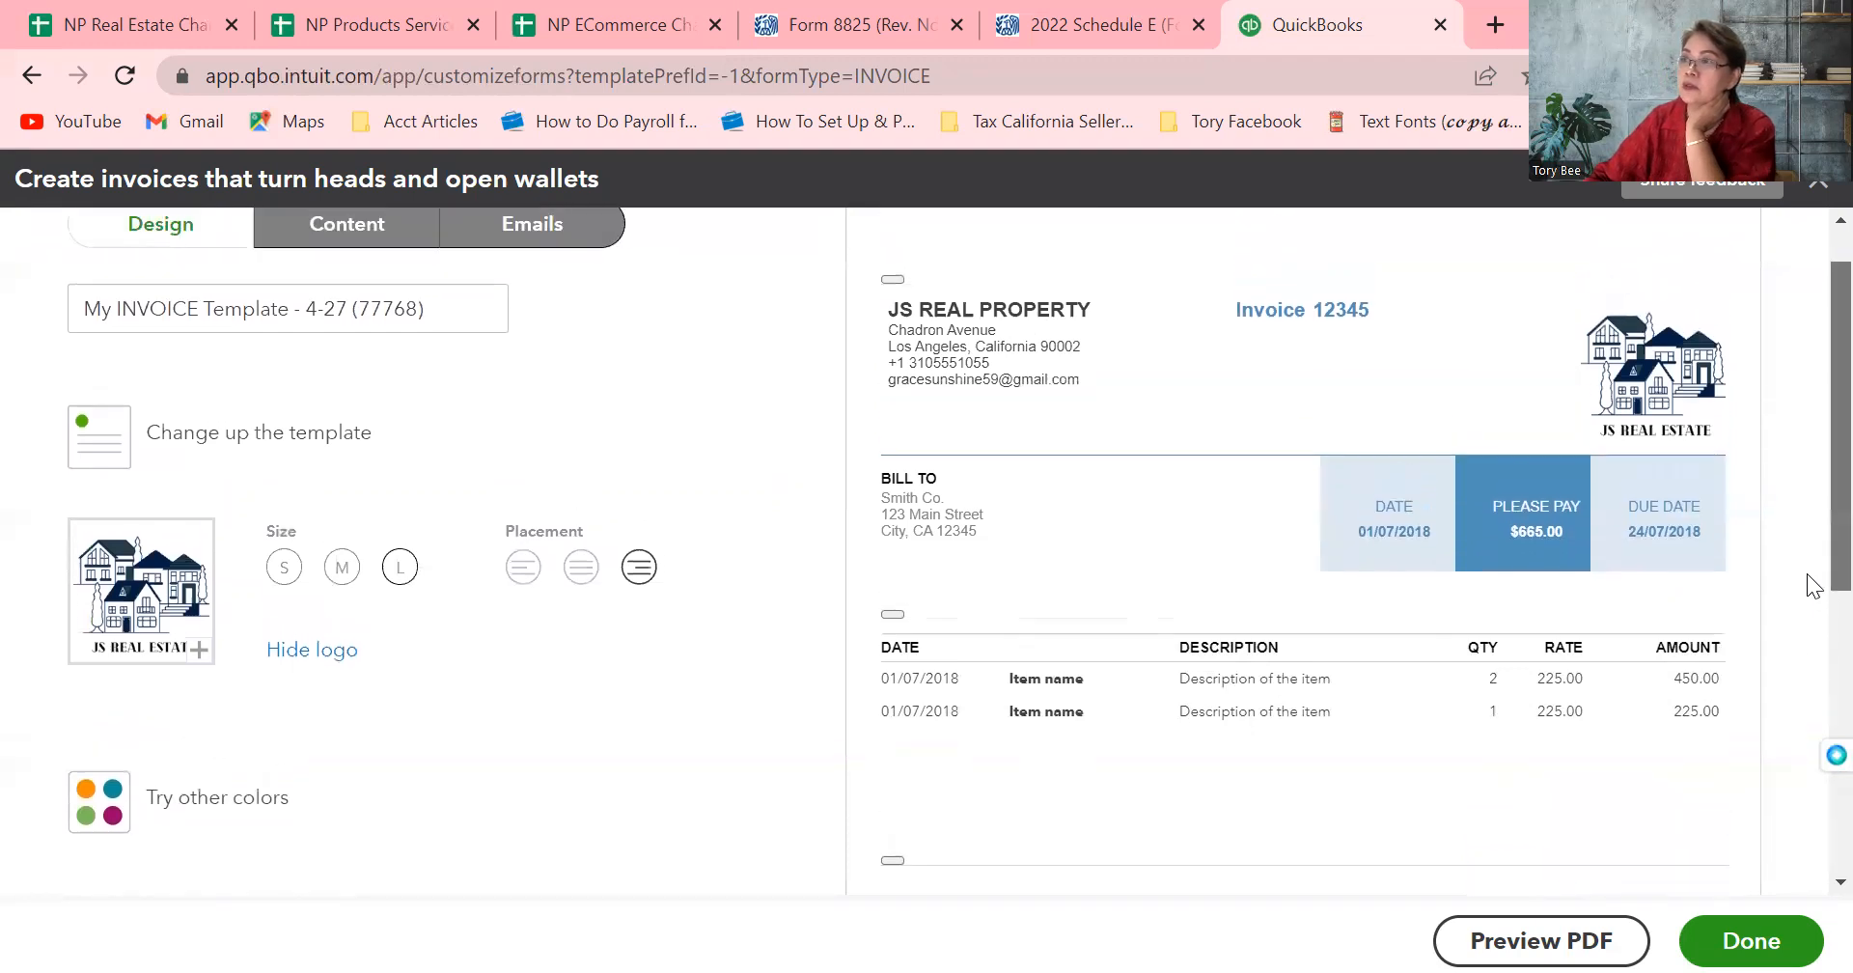
scroll(1807, 568, up, 1)
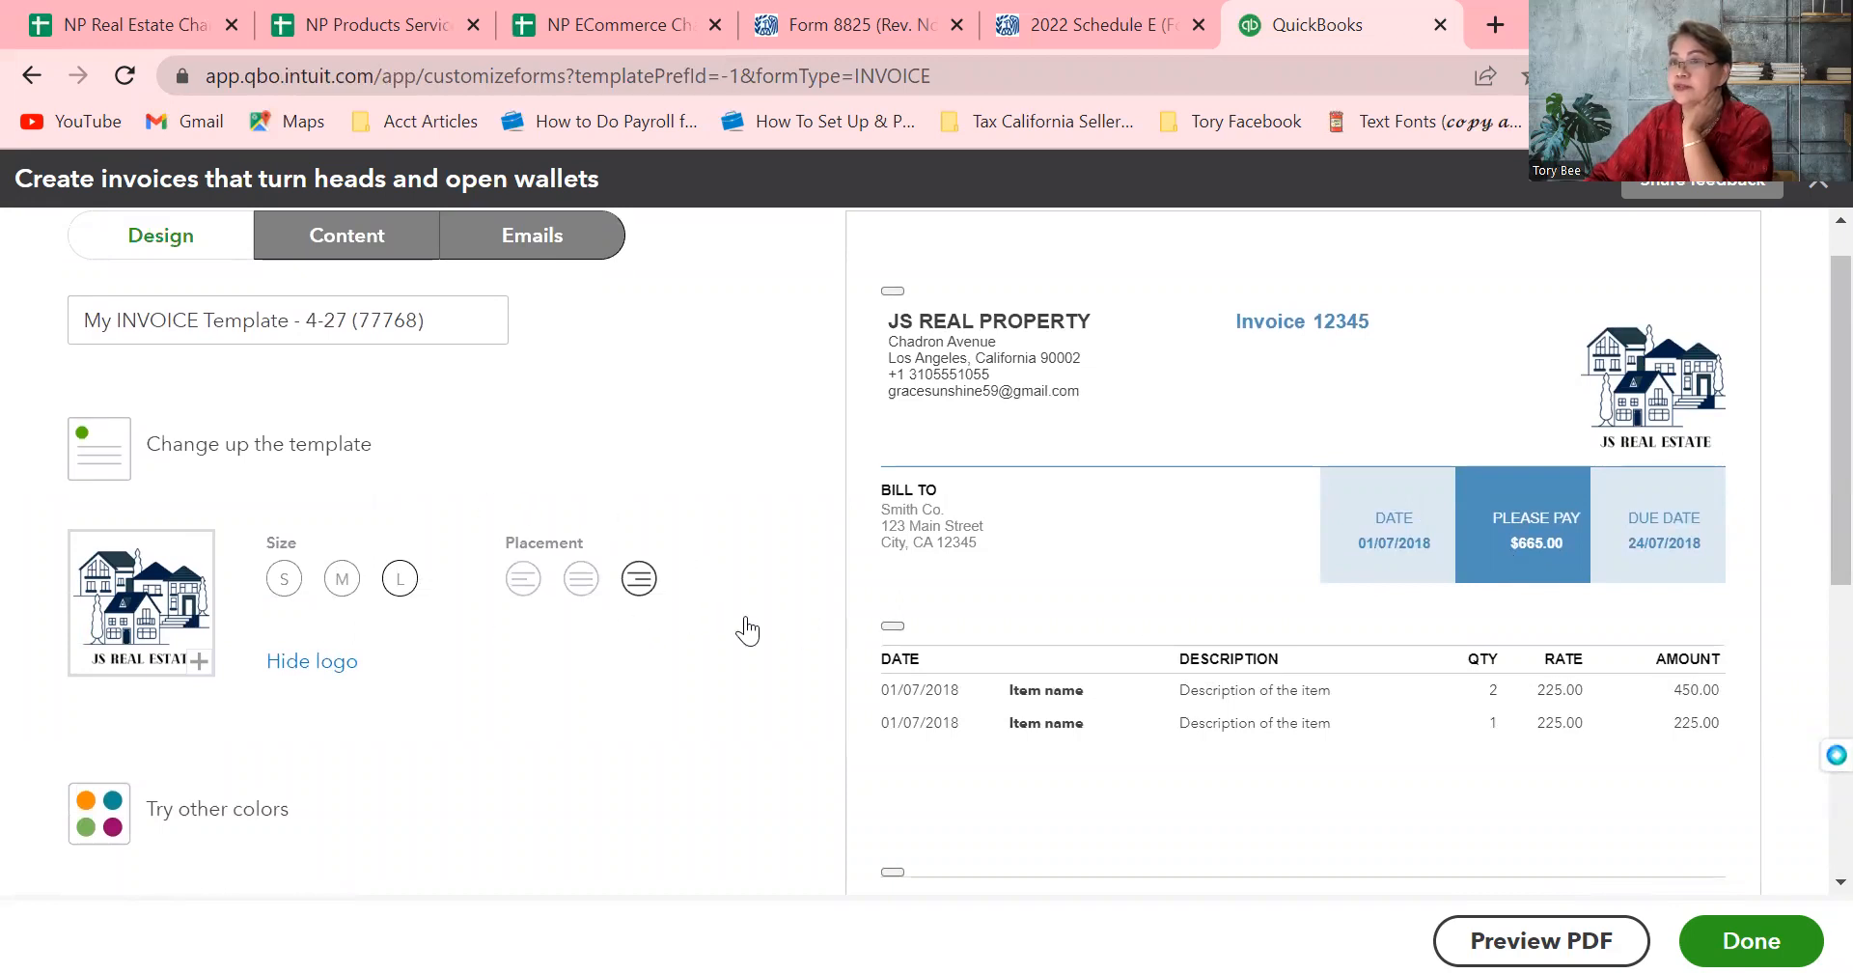
click(579, 591)
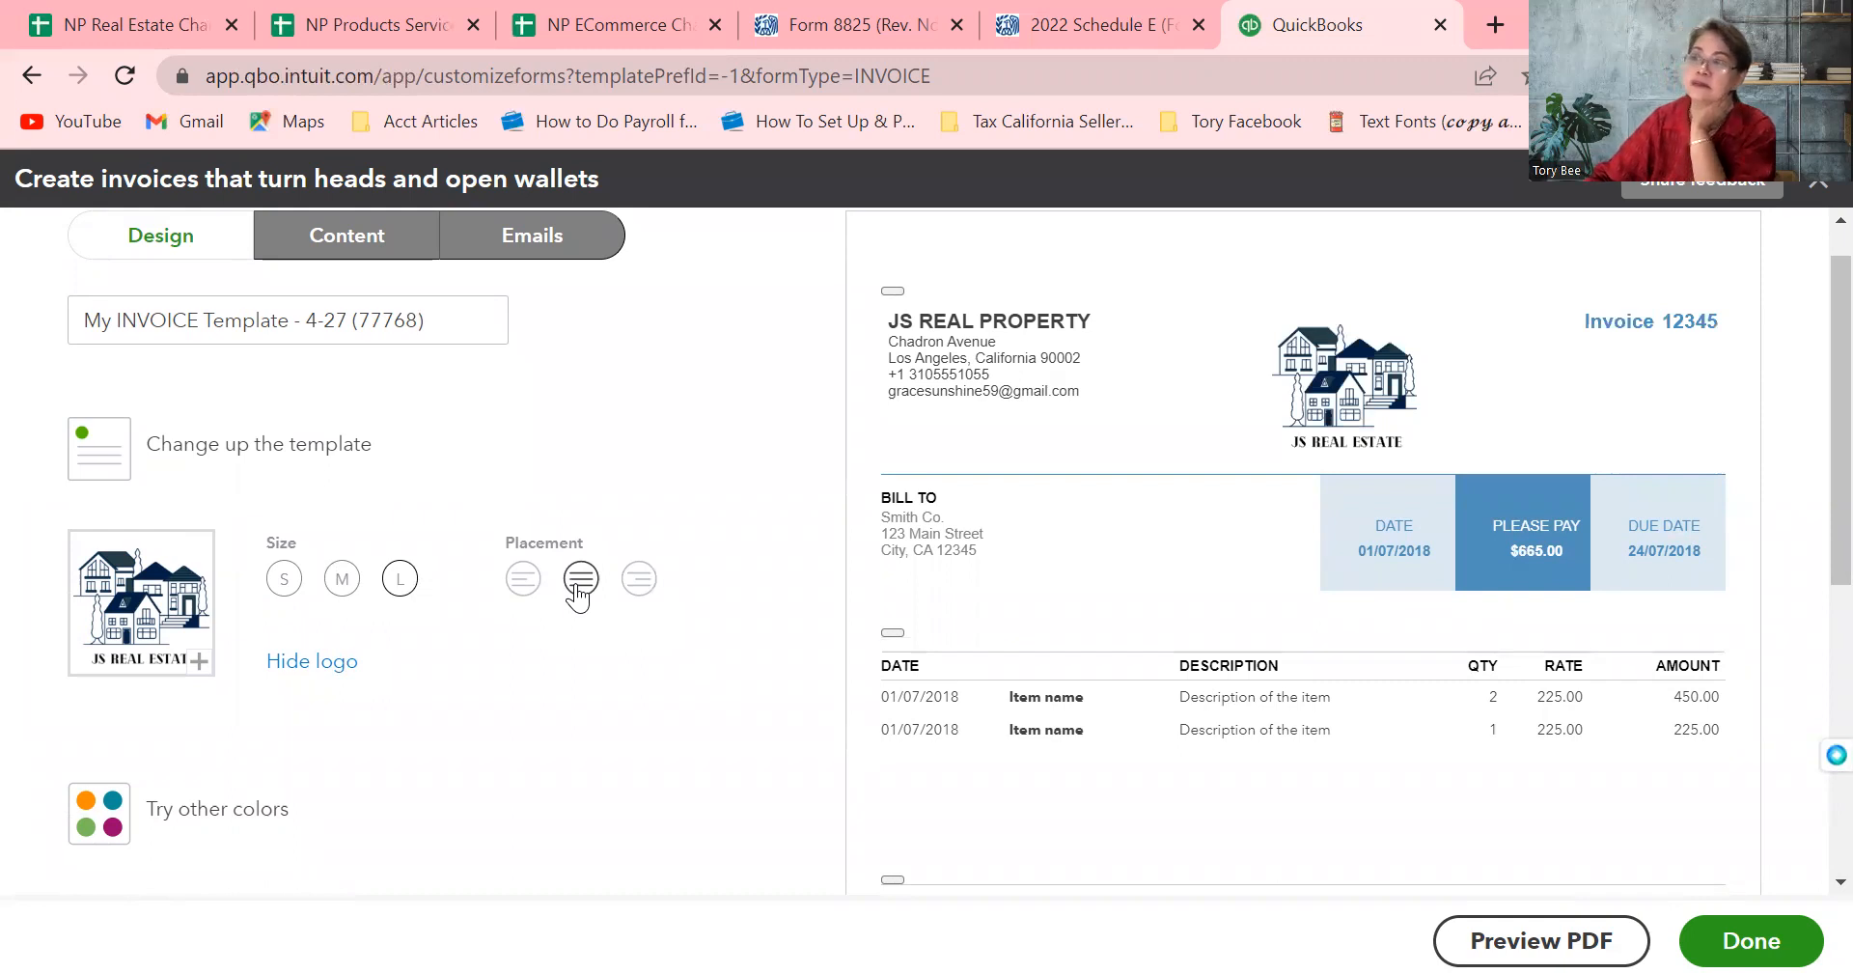
click(523, 590)
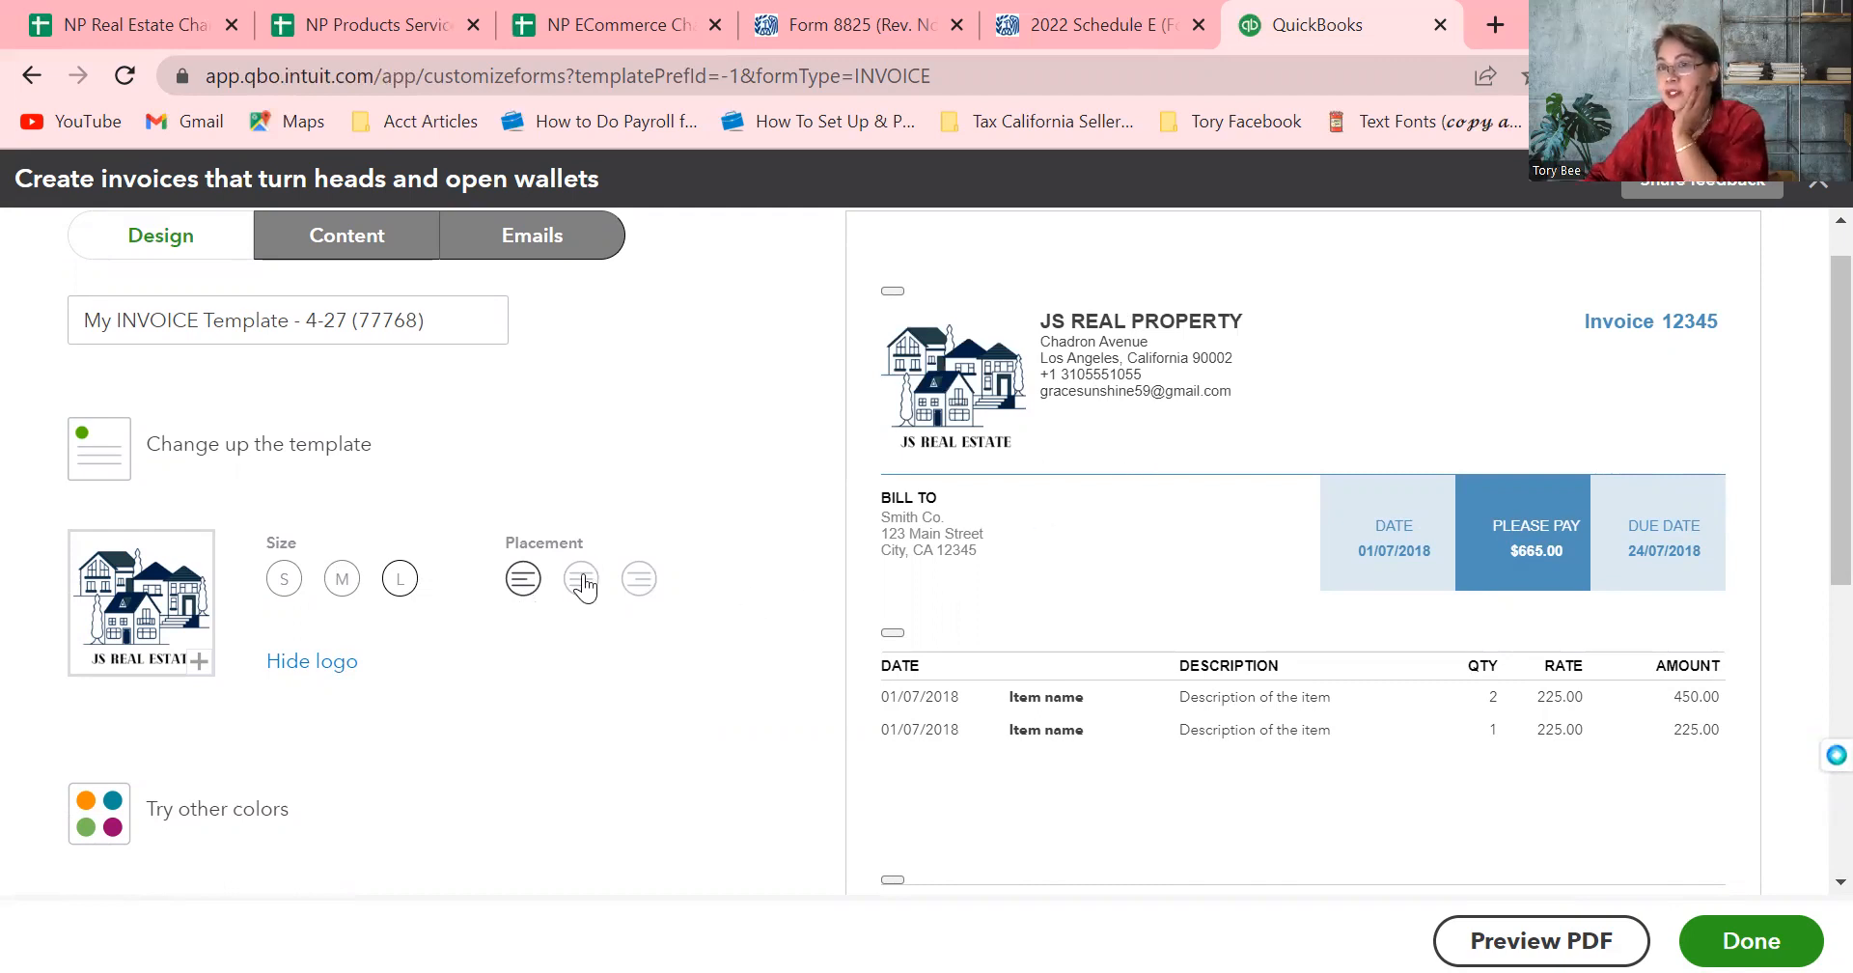
click(300, 589)
click(340, 582)
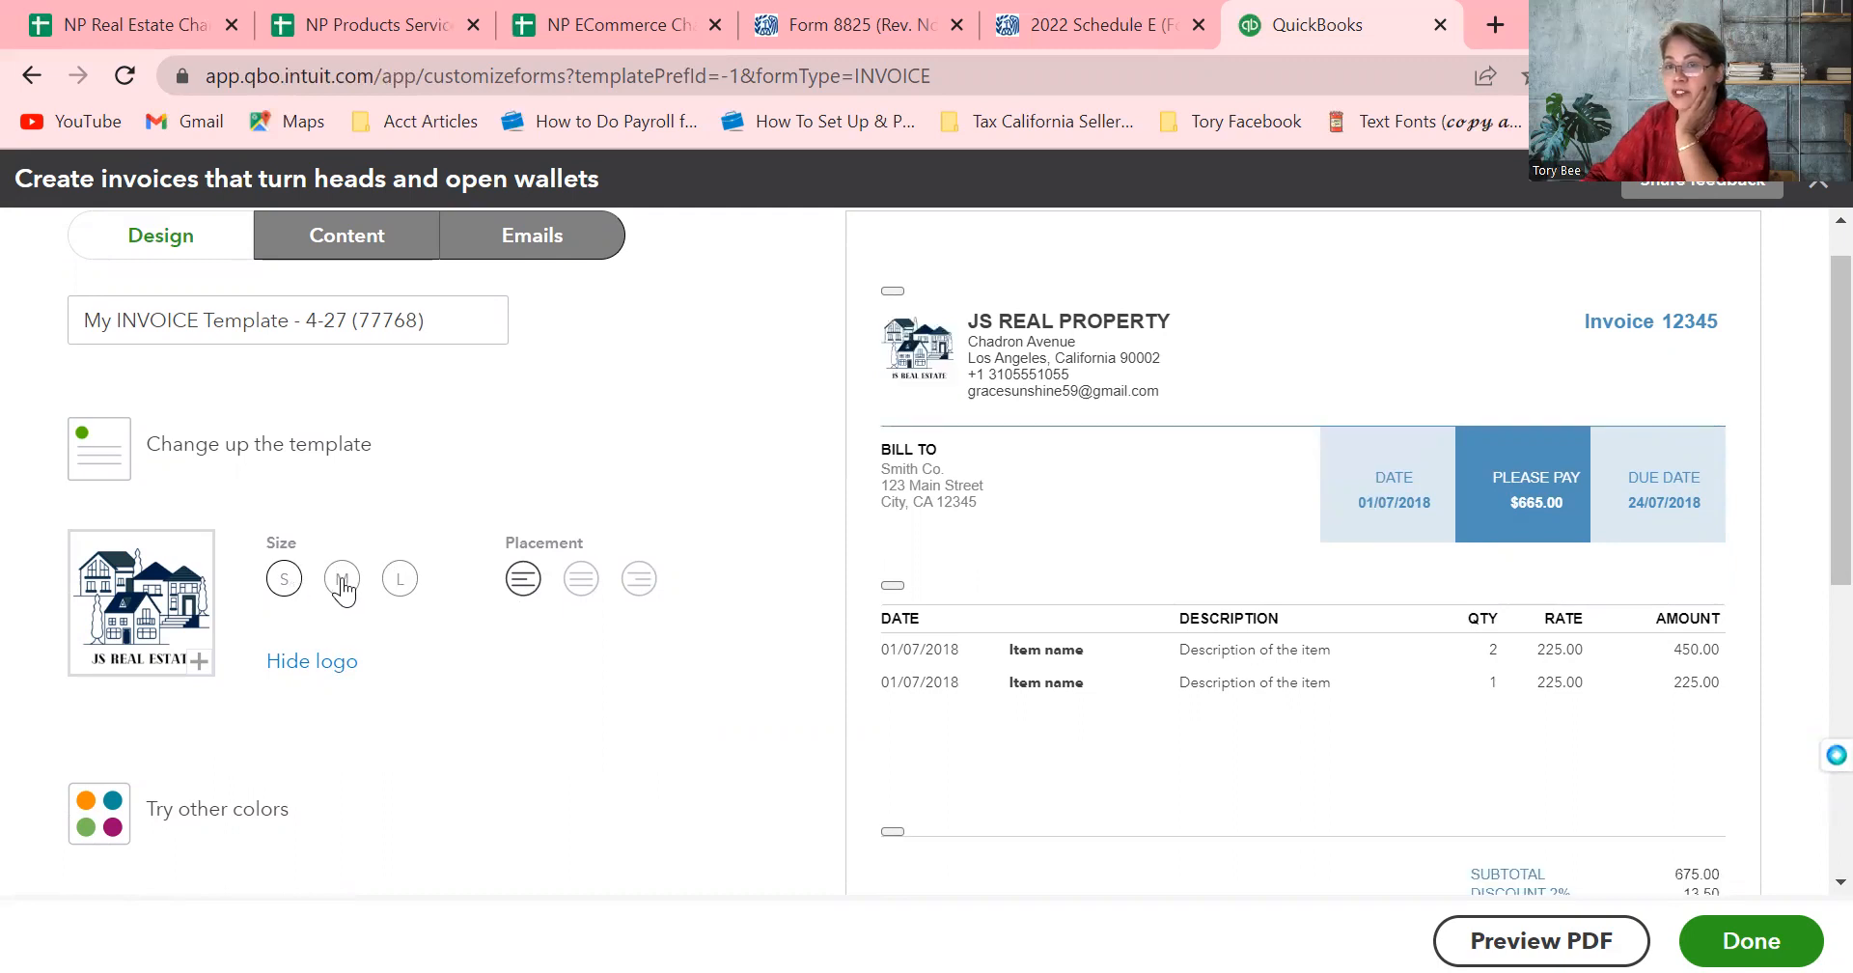
click(400, 582)
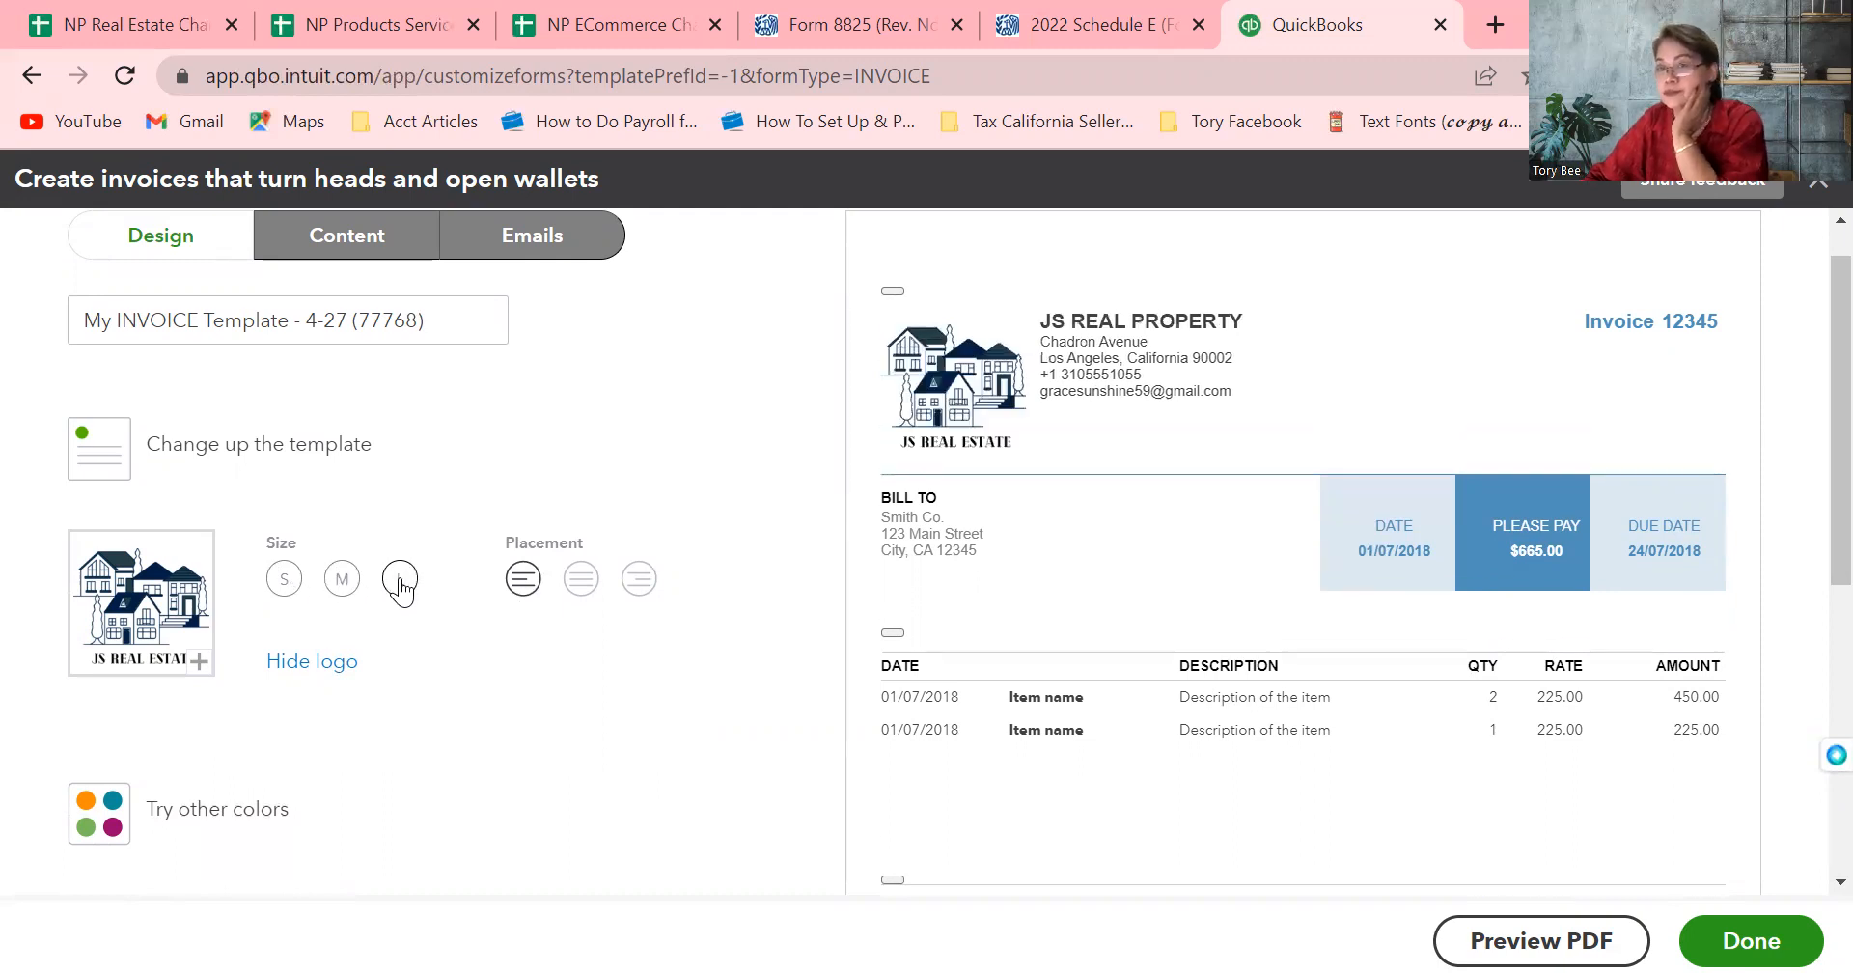
Try several accent colours for the invoice, including grey, dark green and dark red, and set it to navy blue #202e5a
click(228, 813)
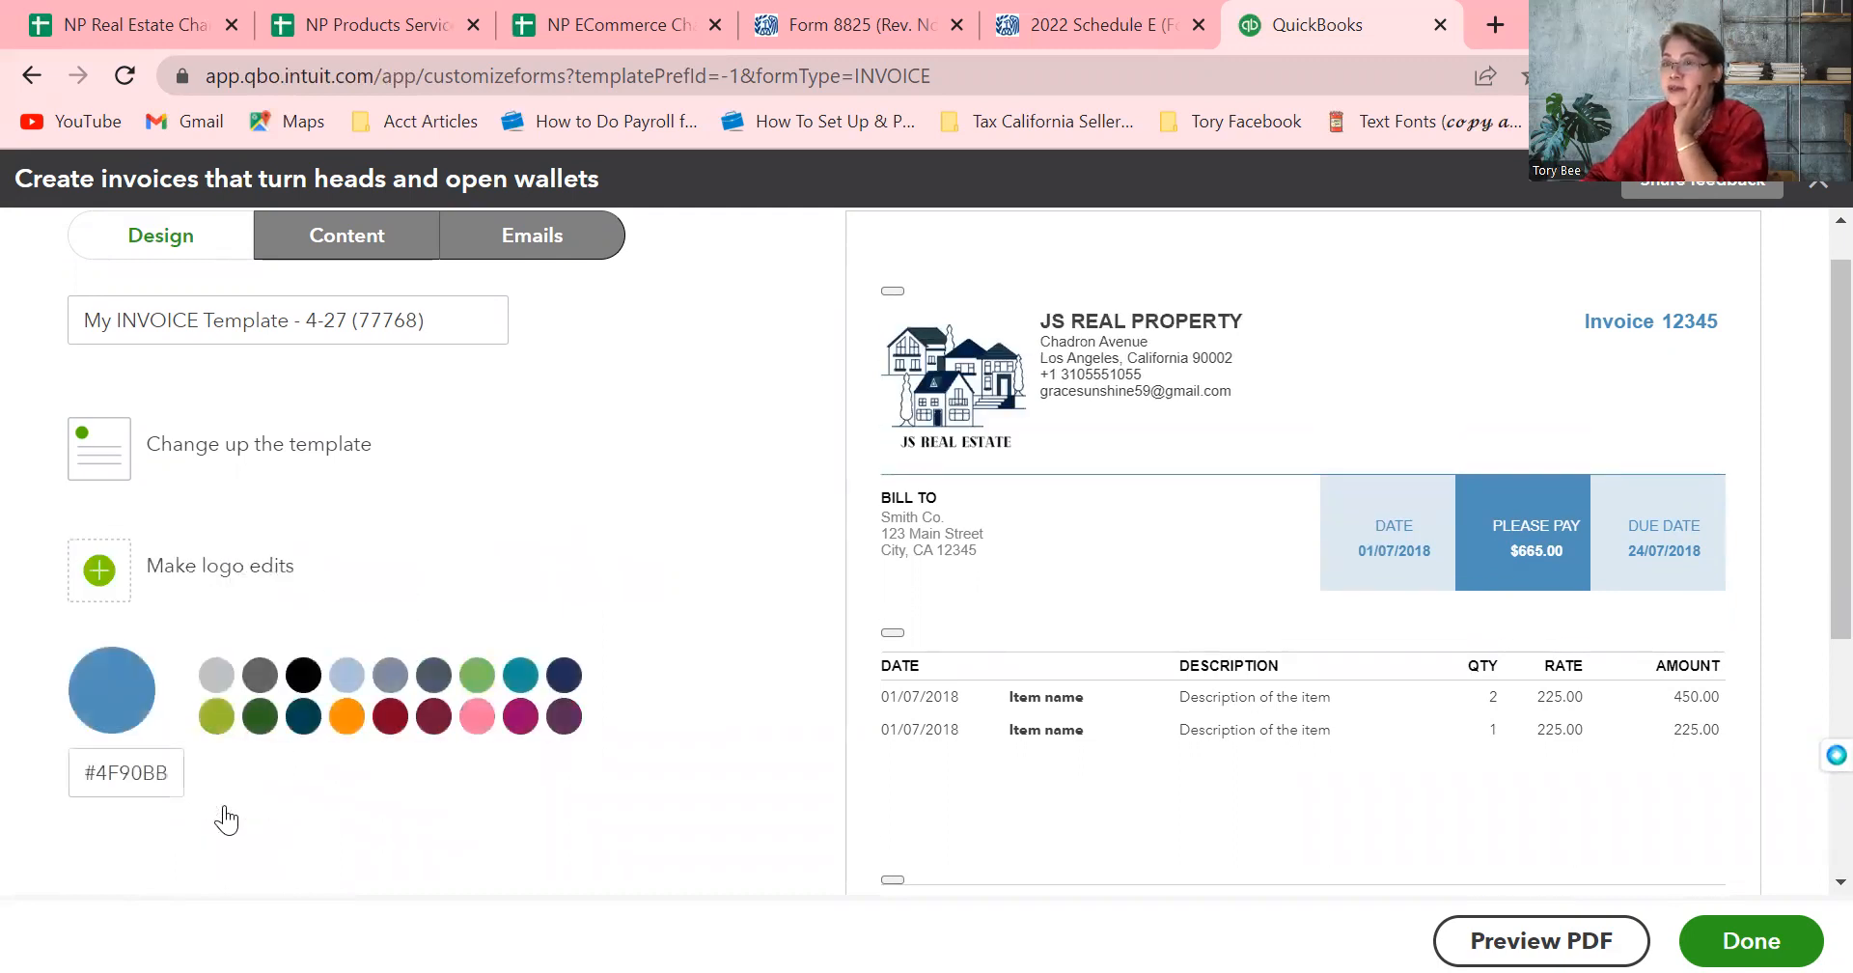
click(564, 675)
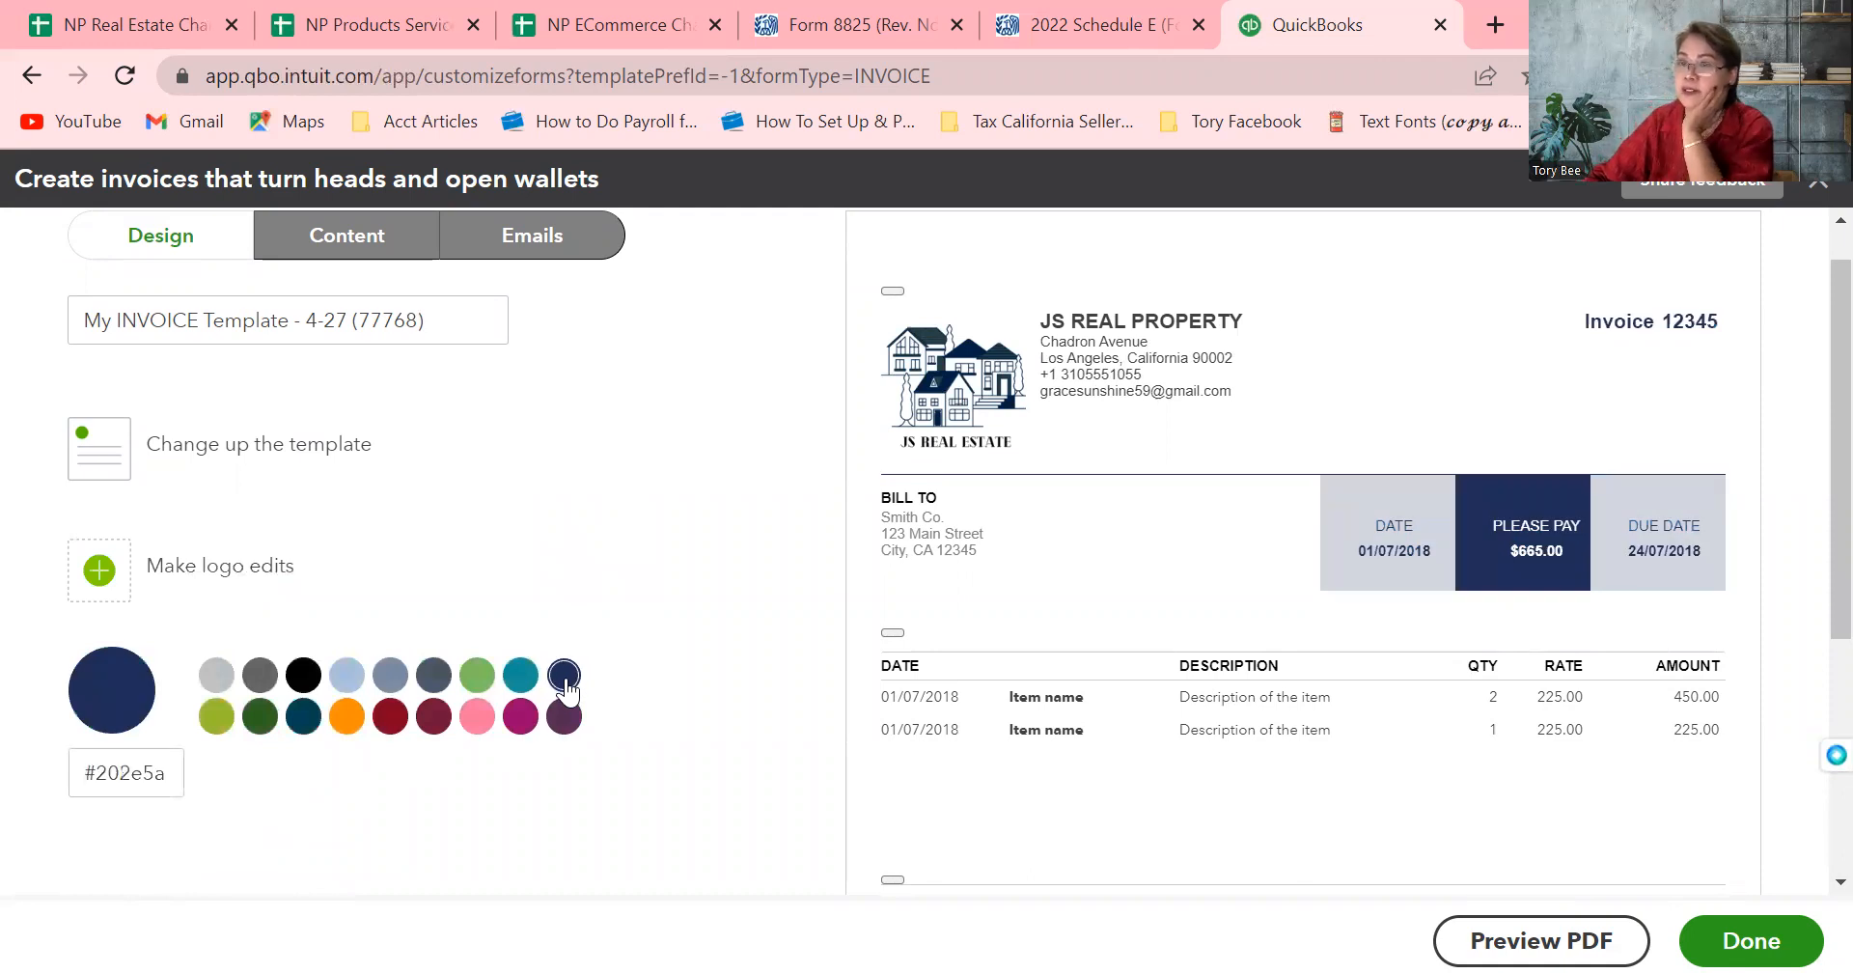
click(259, 678)
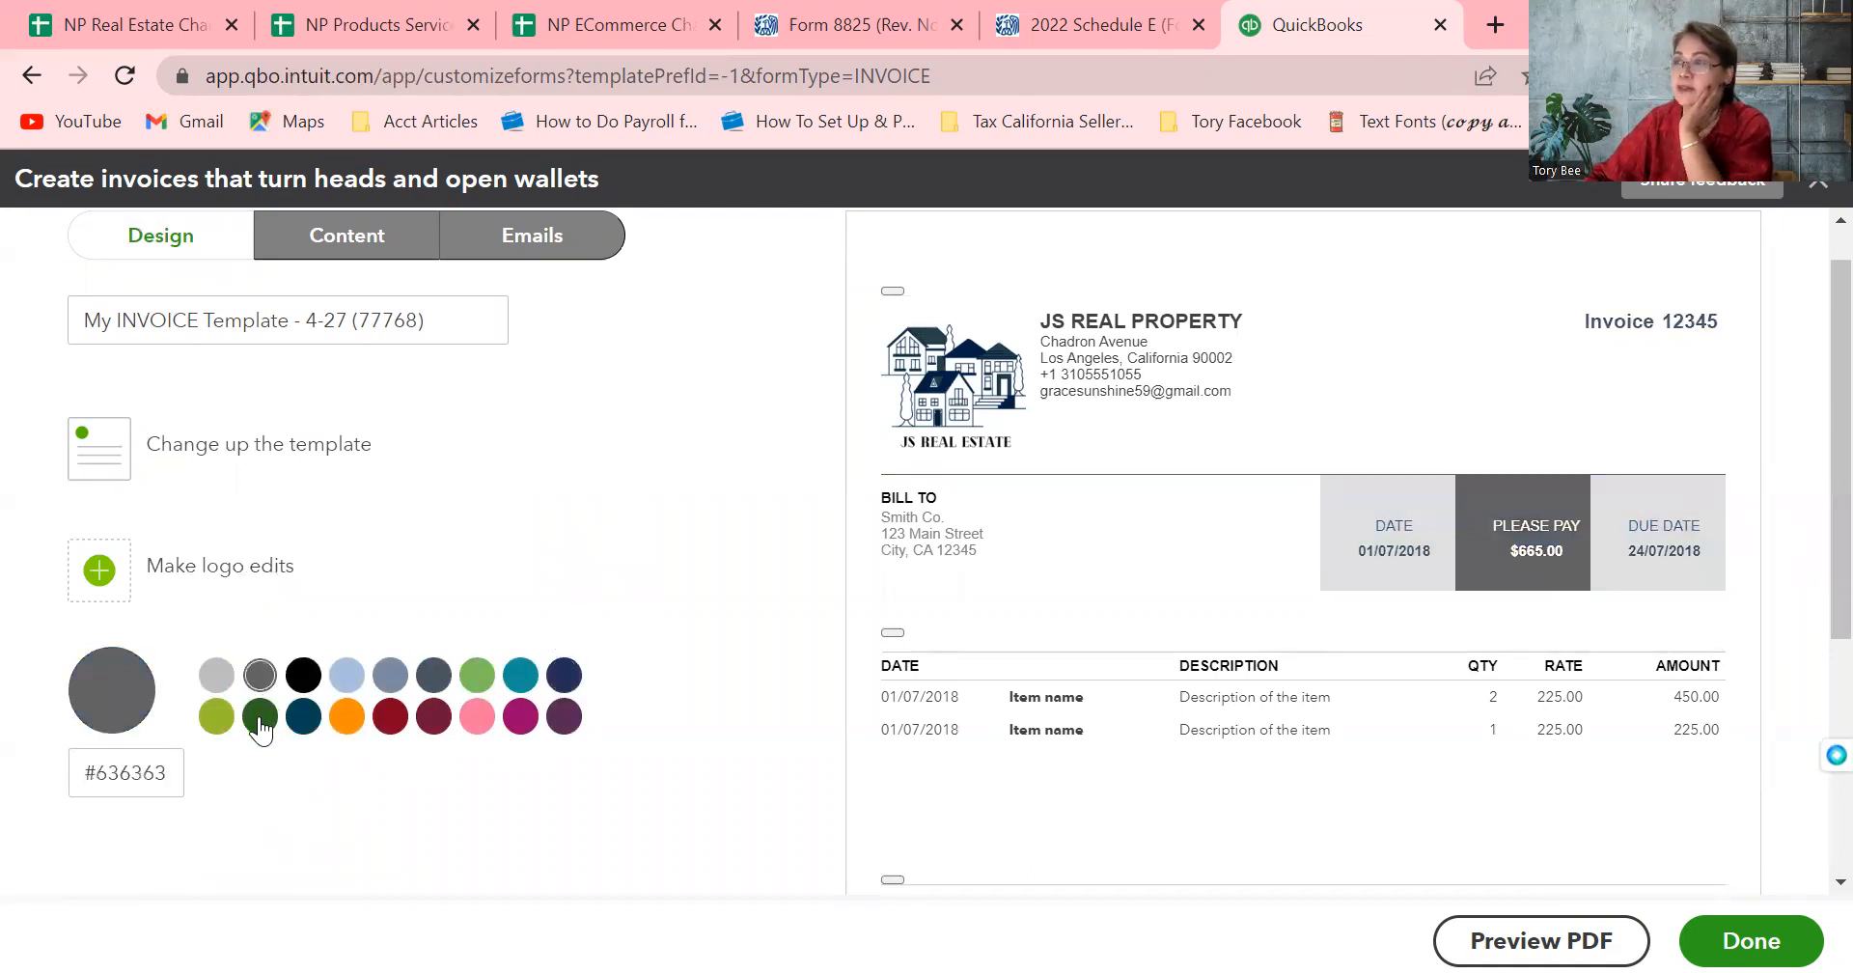
click(259, 718)
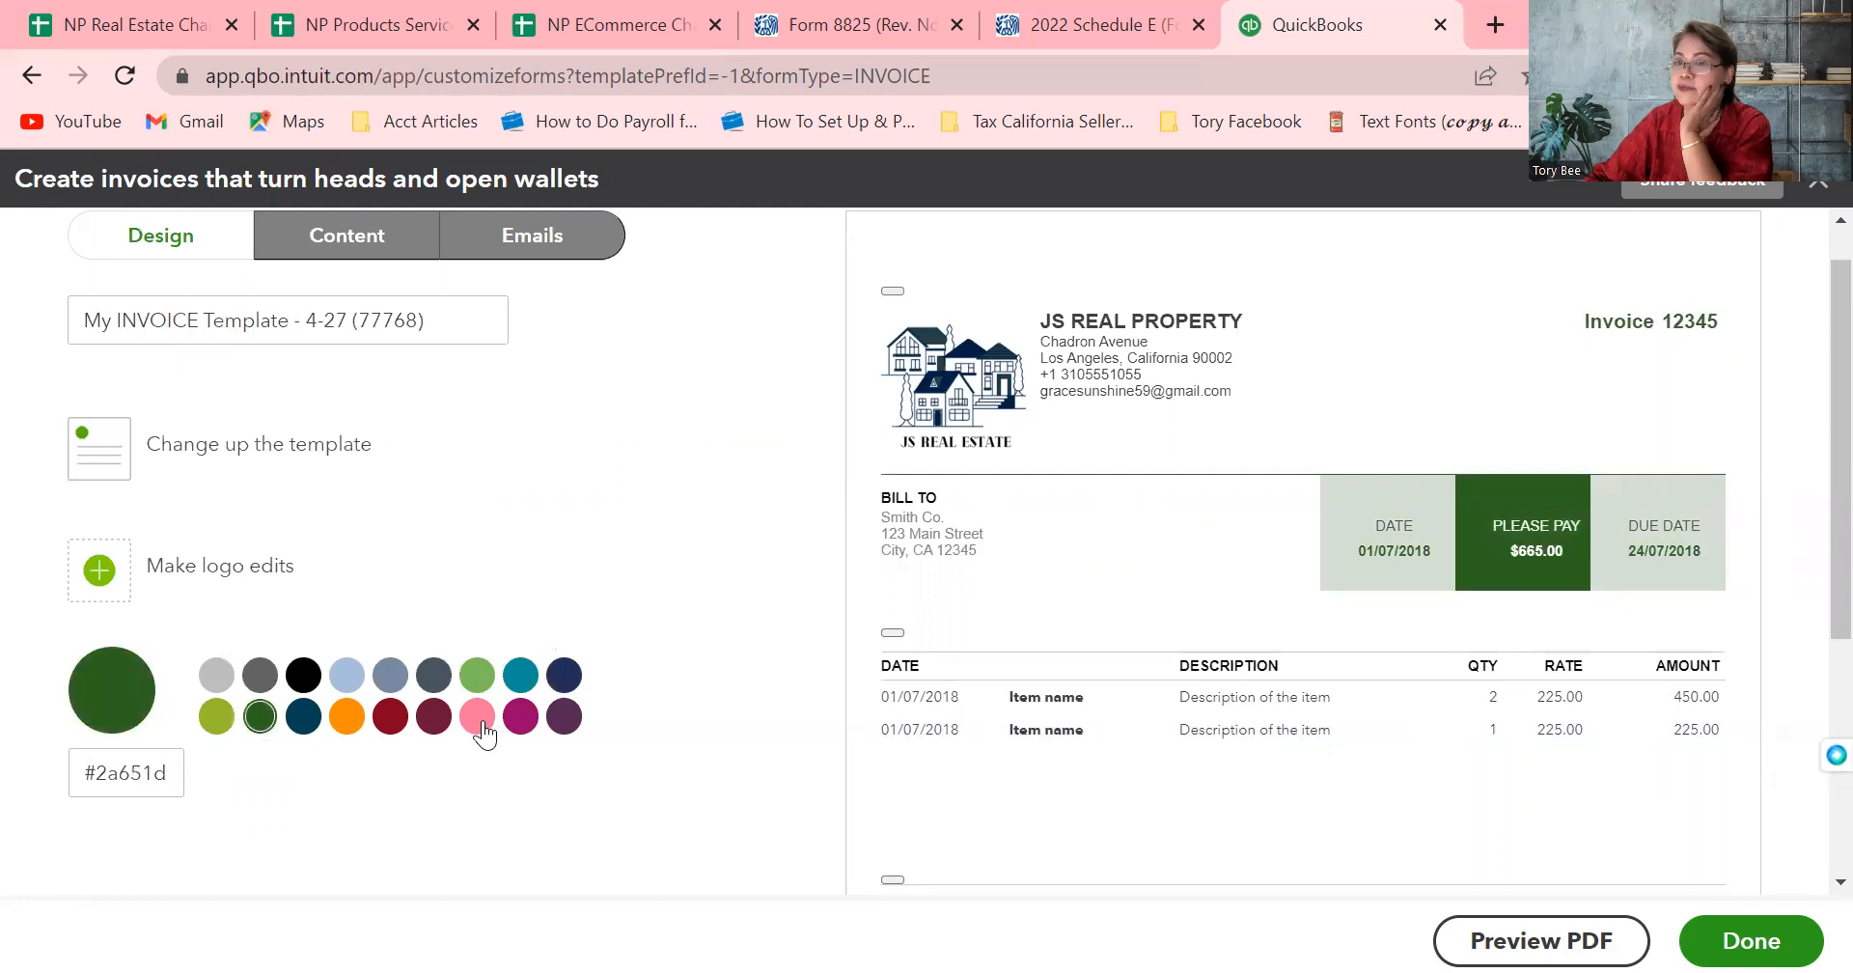
click(482, 726)
click(384, 731)
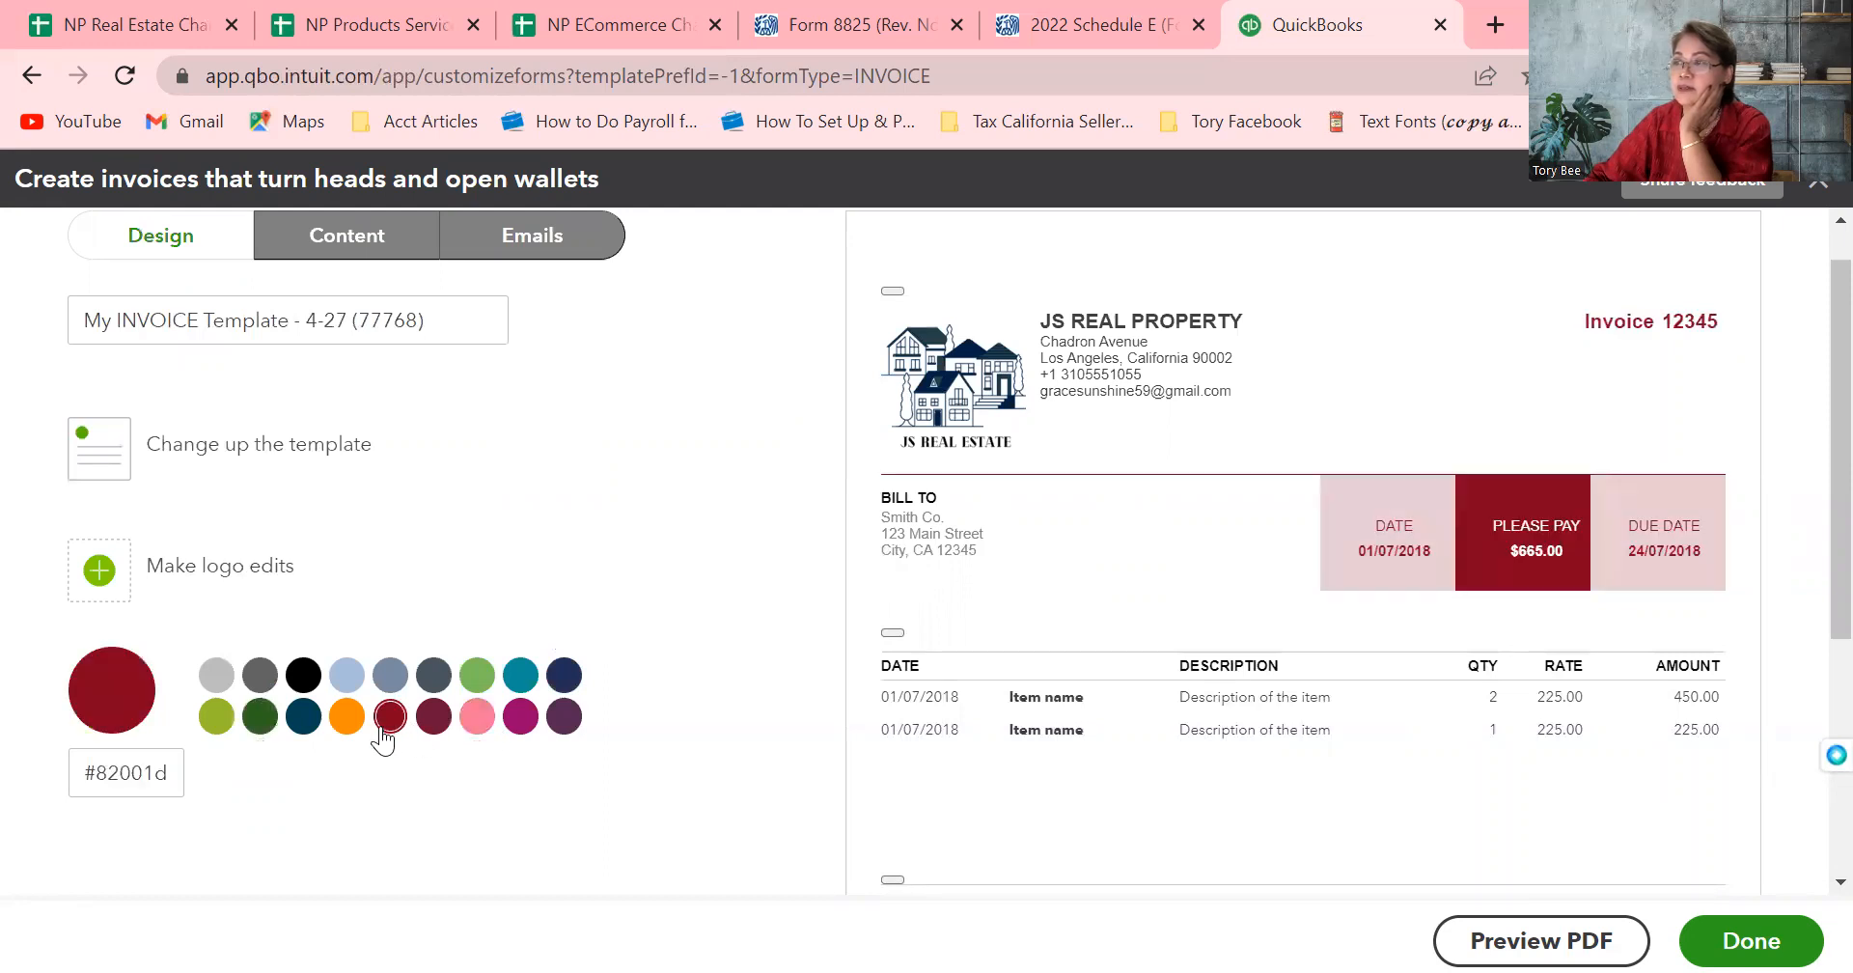
click(562, 724)
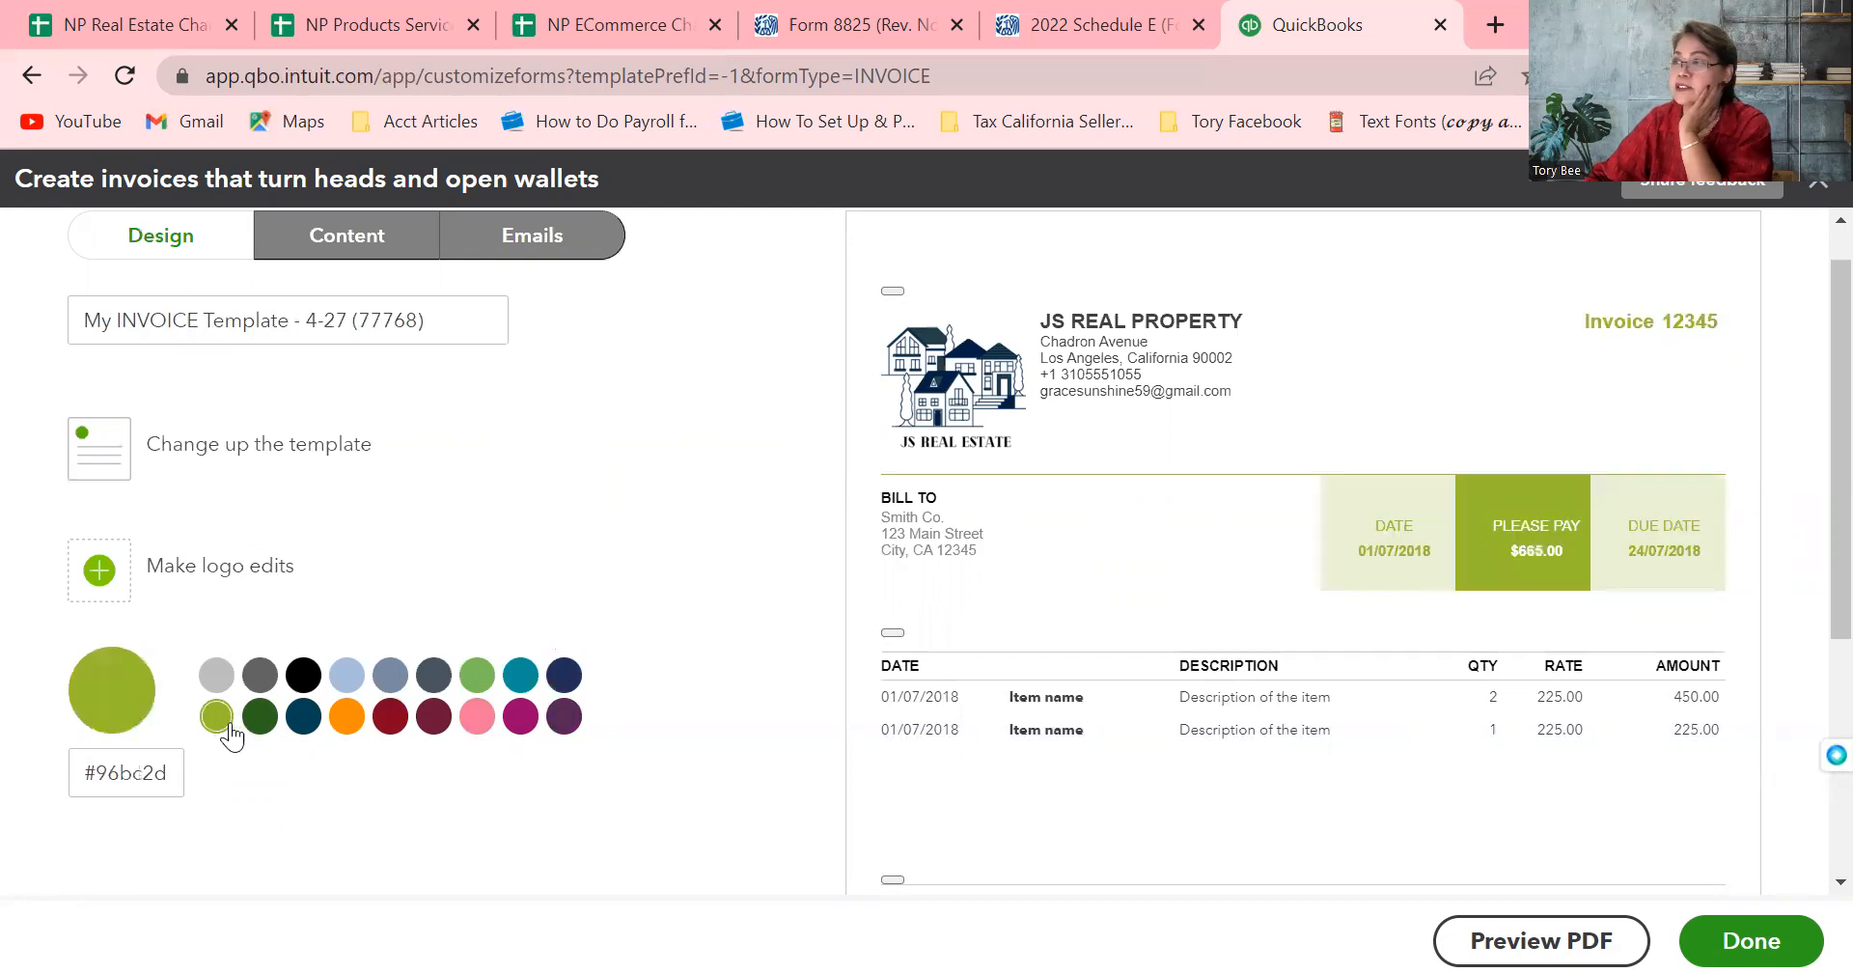
click(551, 682)
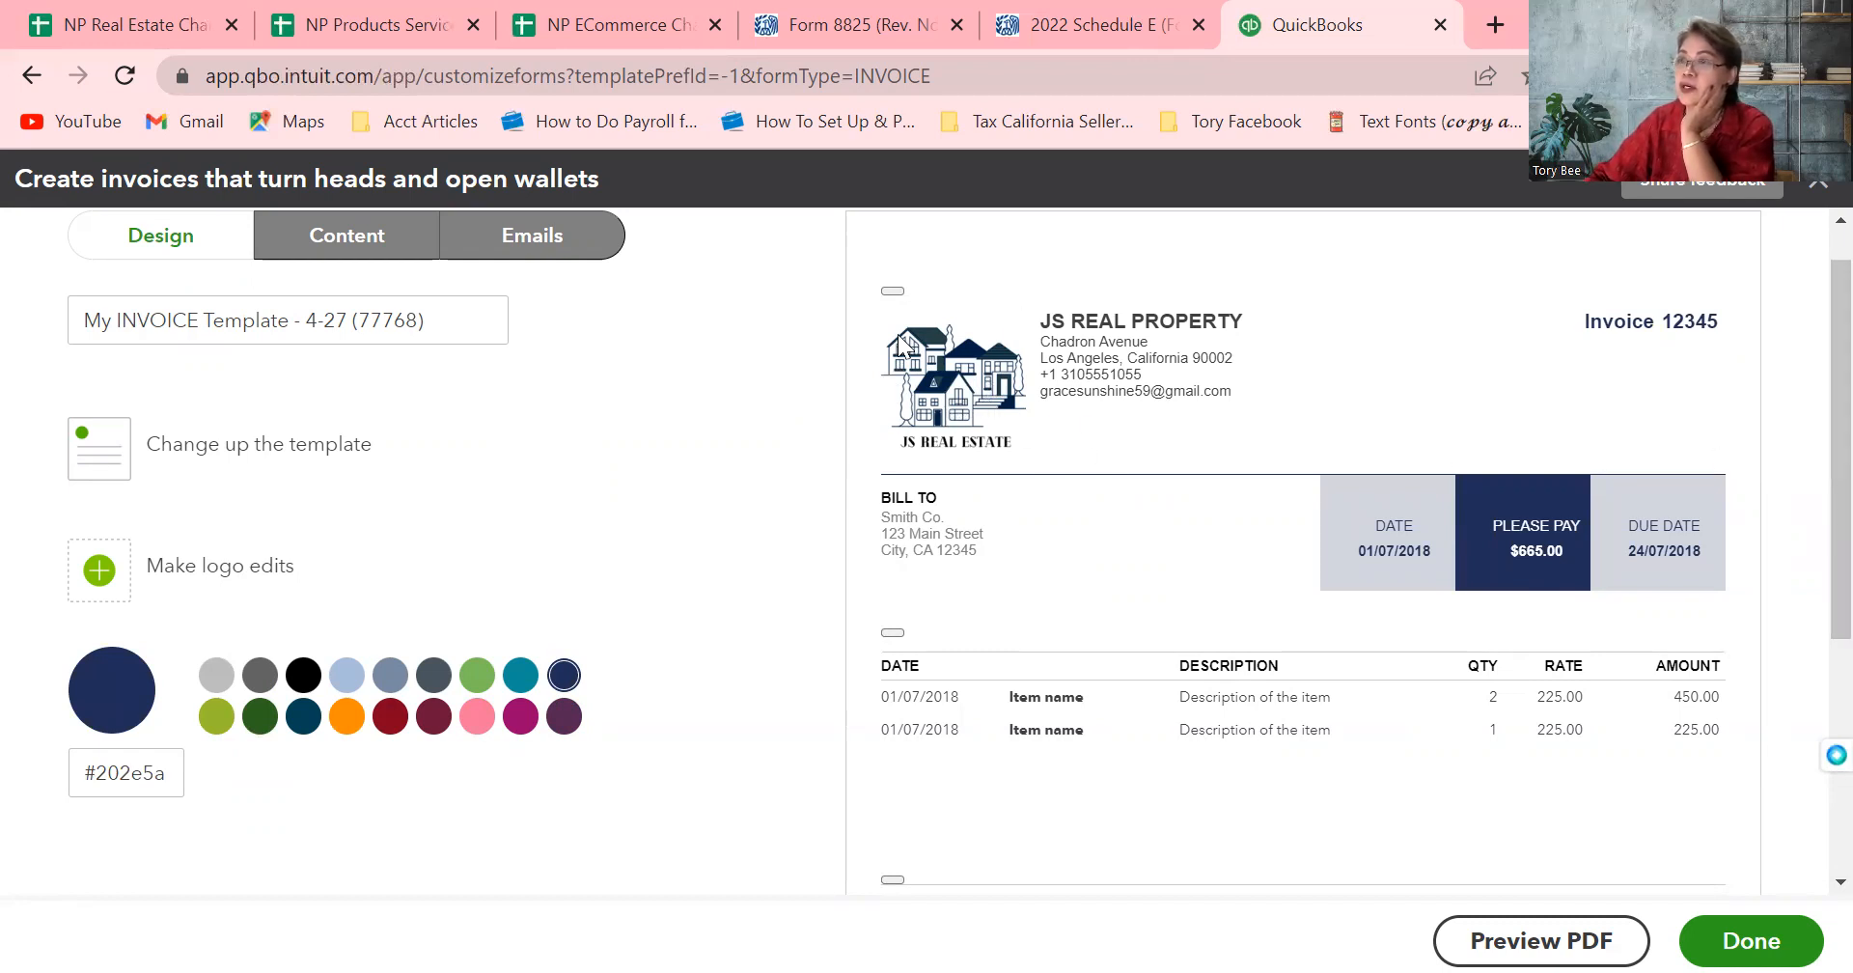
Try the Arial Unicode MS and Courier fonts for the invoice, and set the font to Times New Roman
scroll(1807, 435, down, 2)
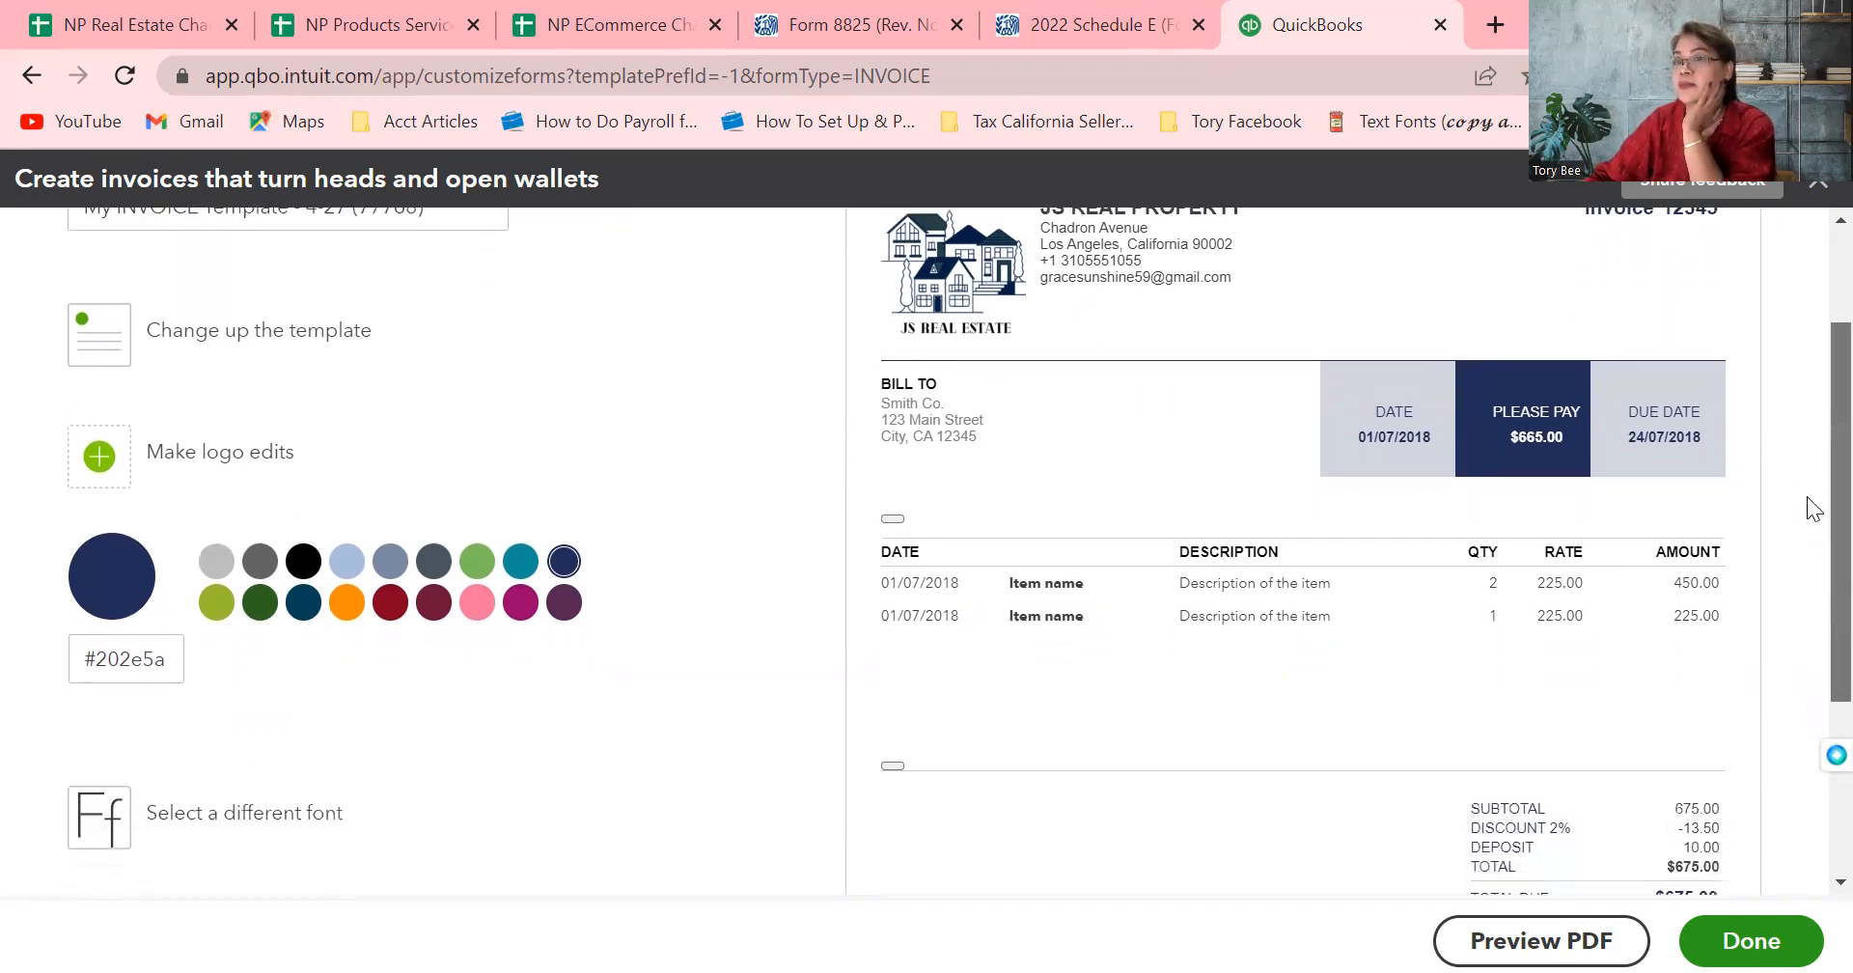
scroll(1807, 521, down, 4)
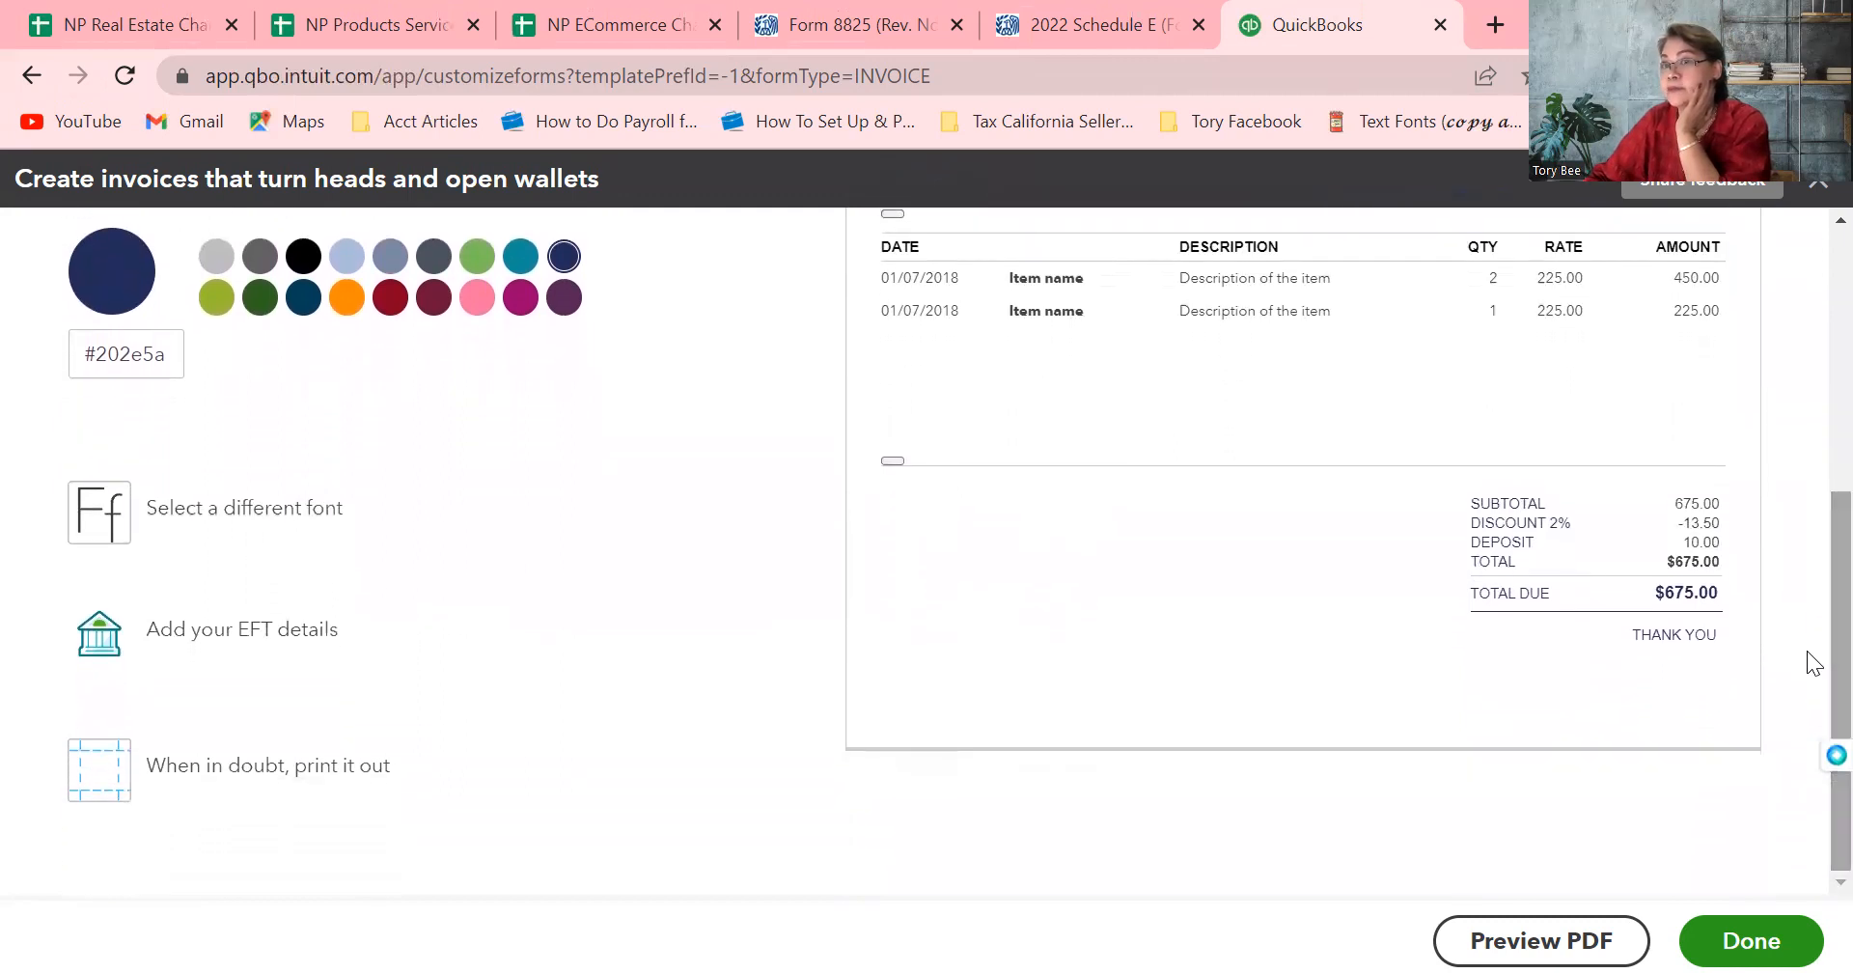
click(271, 521)
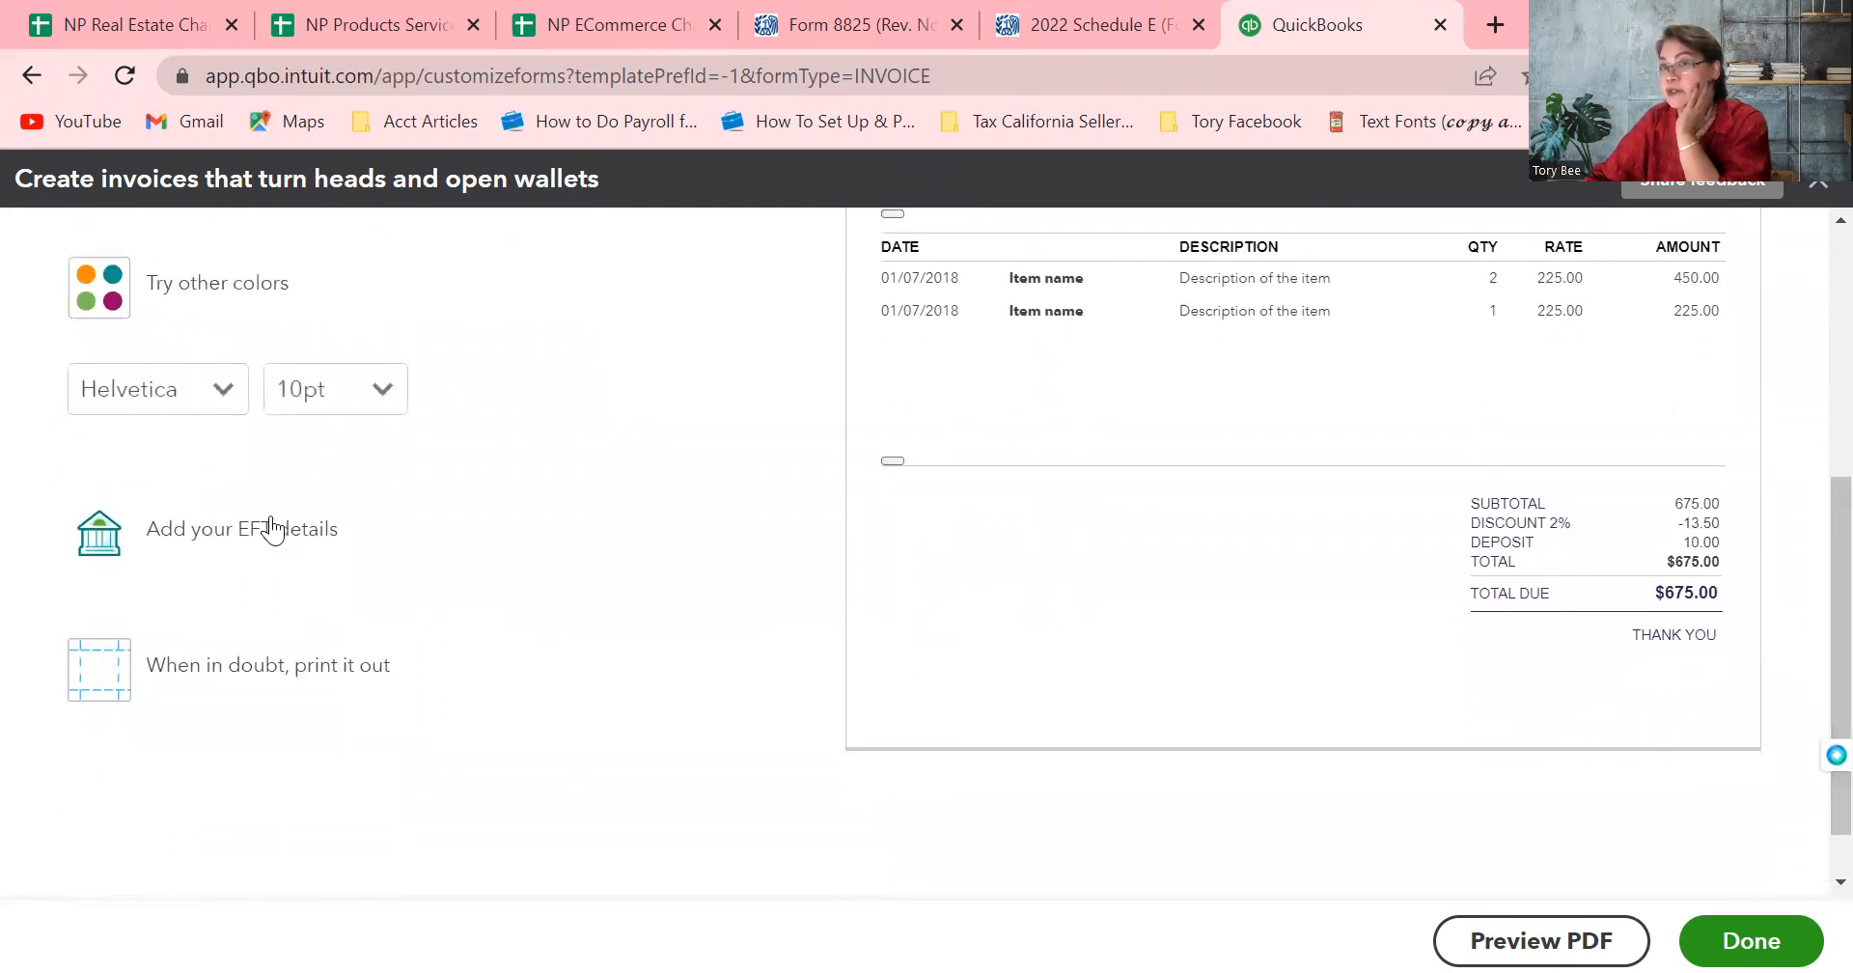
click(221, 395)
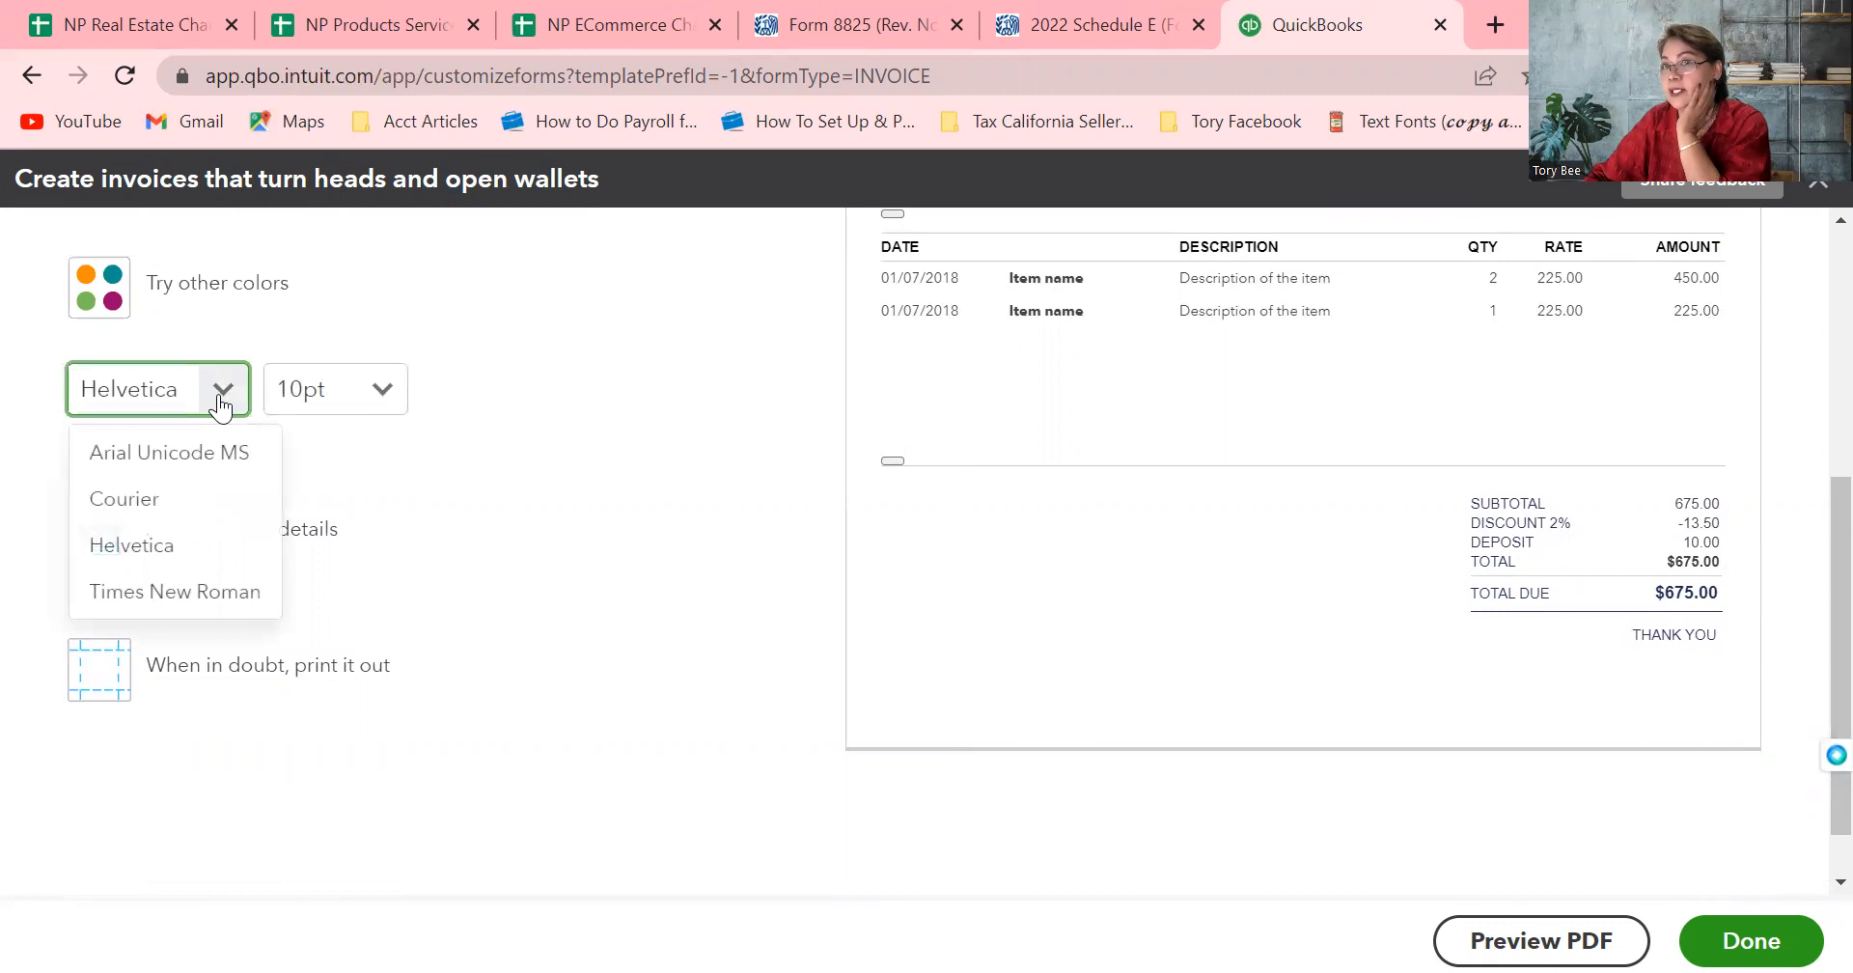
click(184, 456)
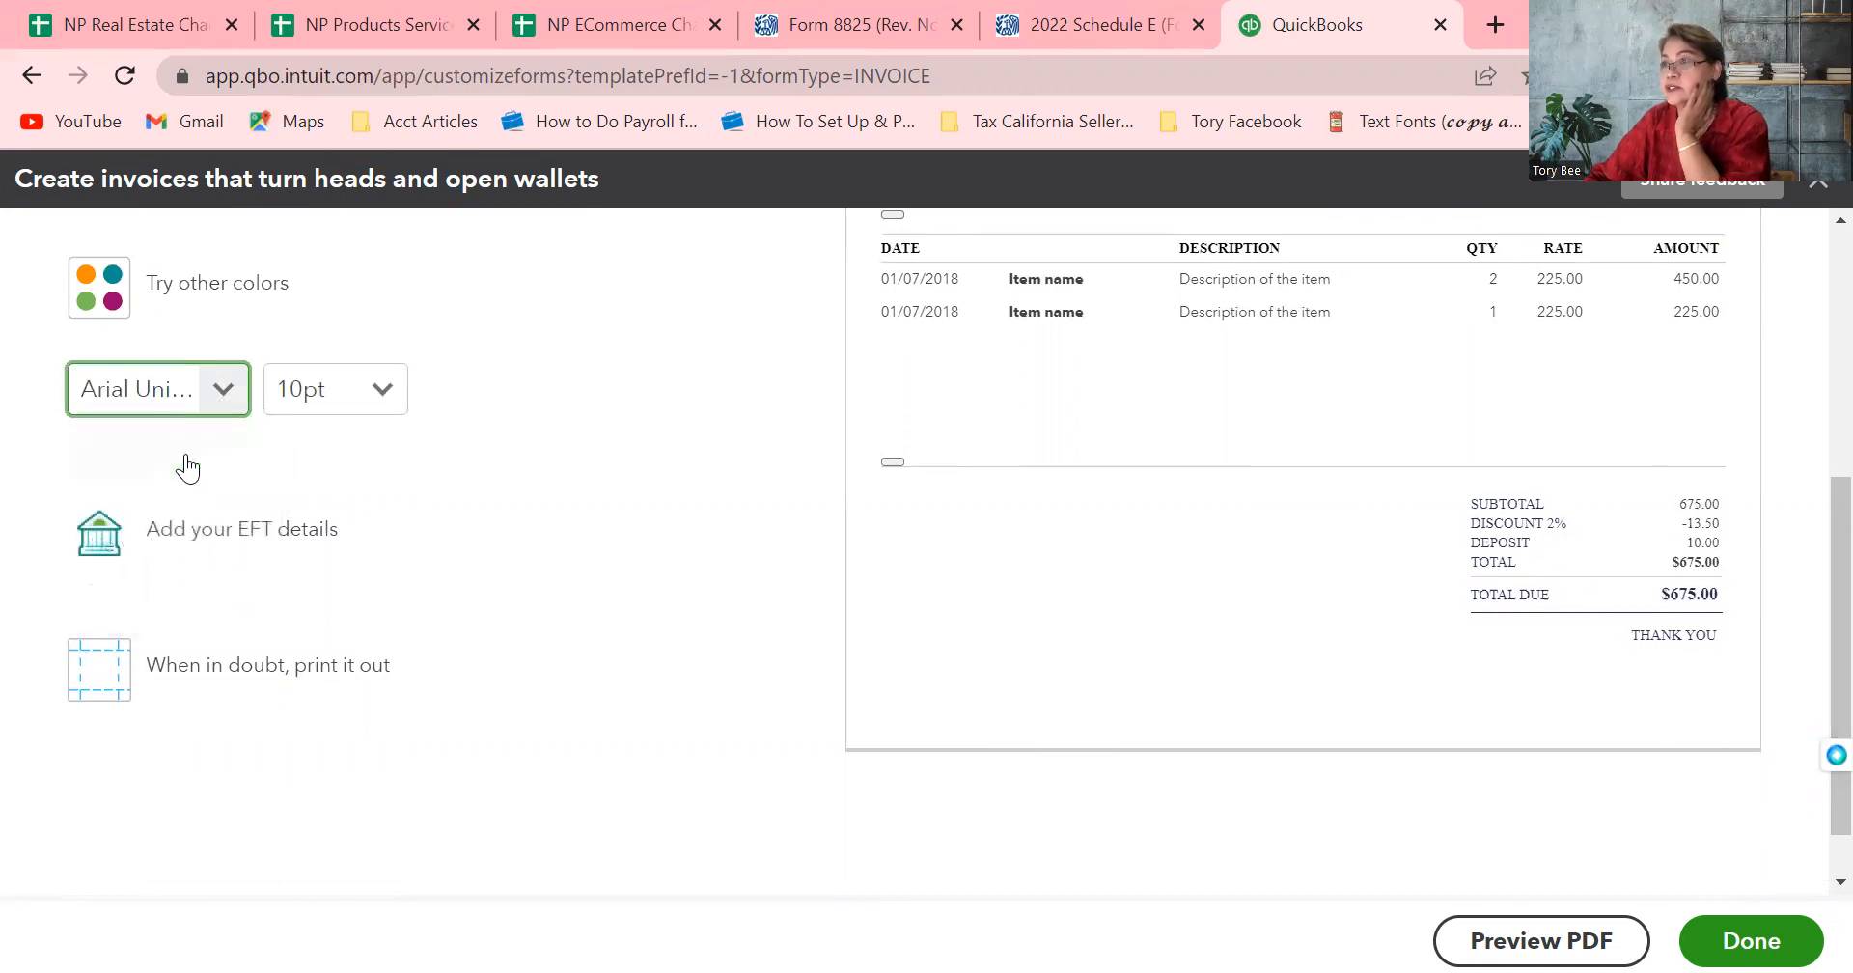
click(225, 417)
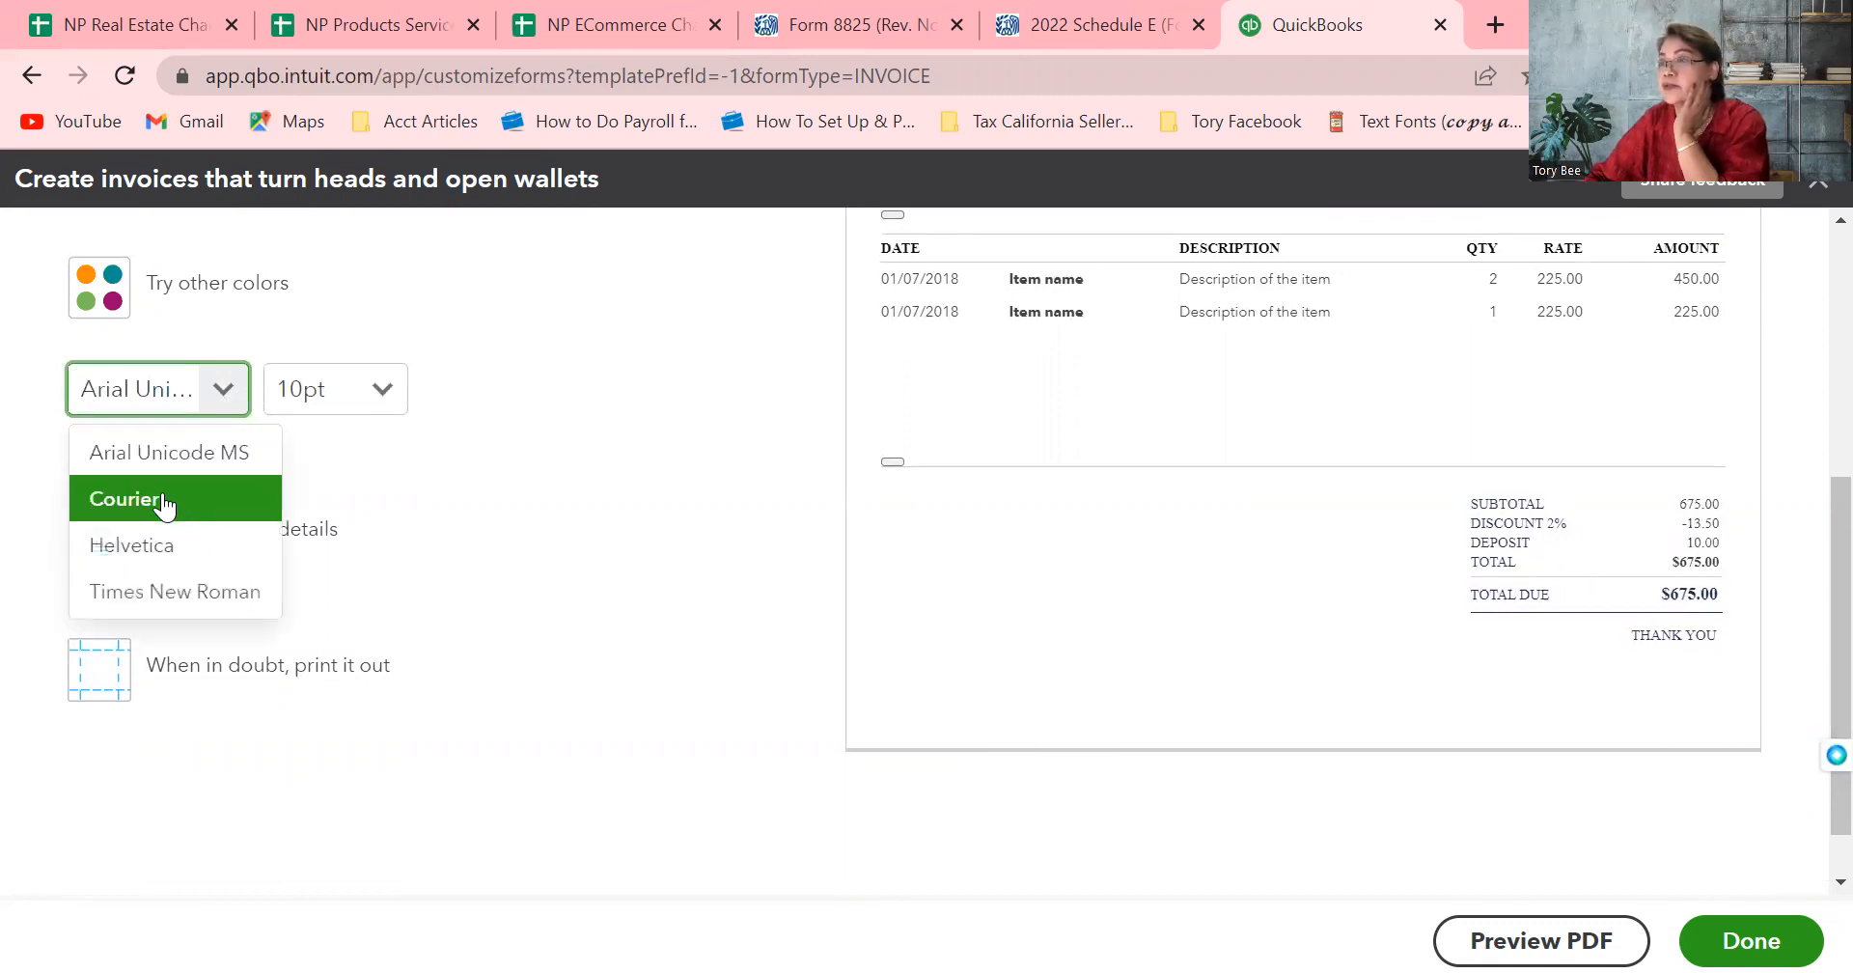
click(163, 503)
click(221, 402)
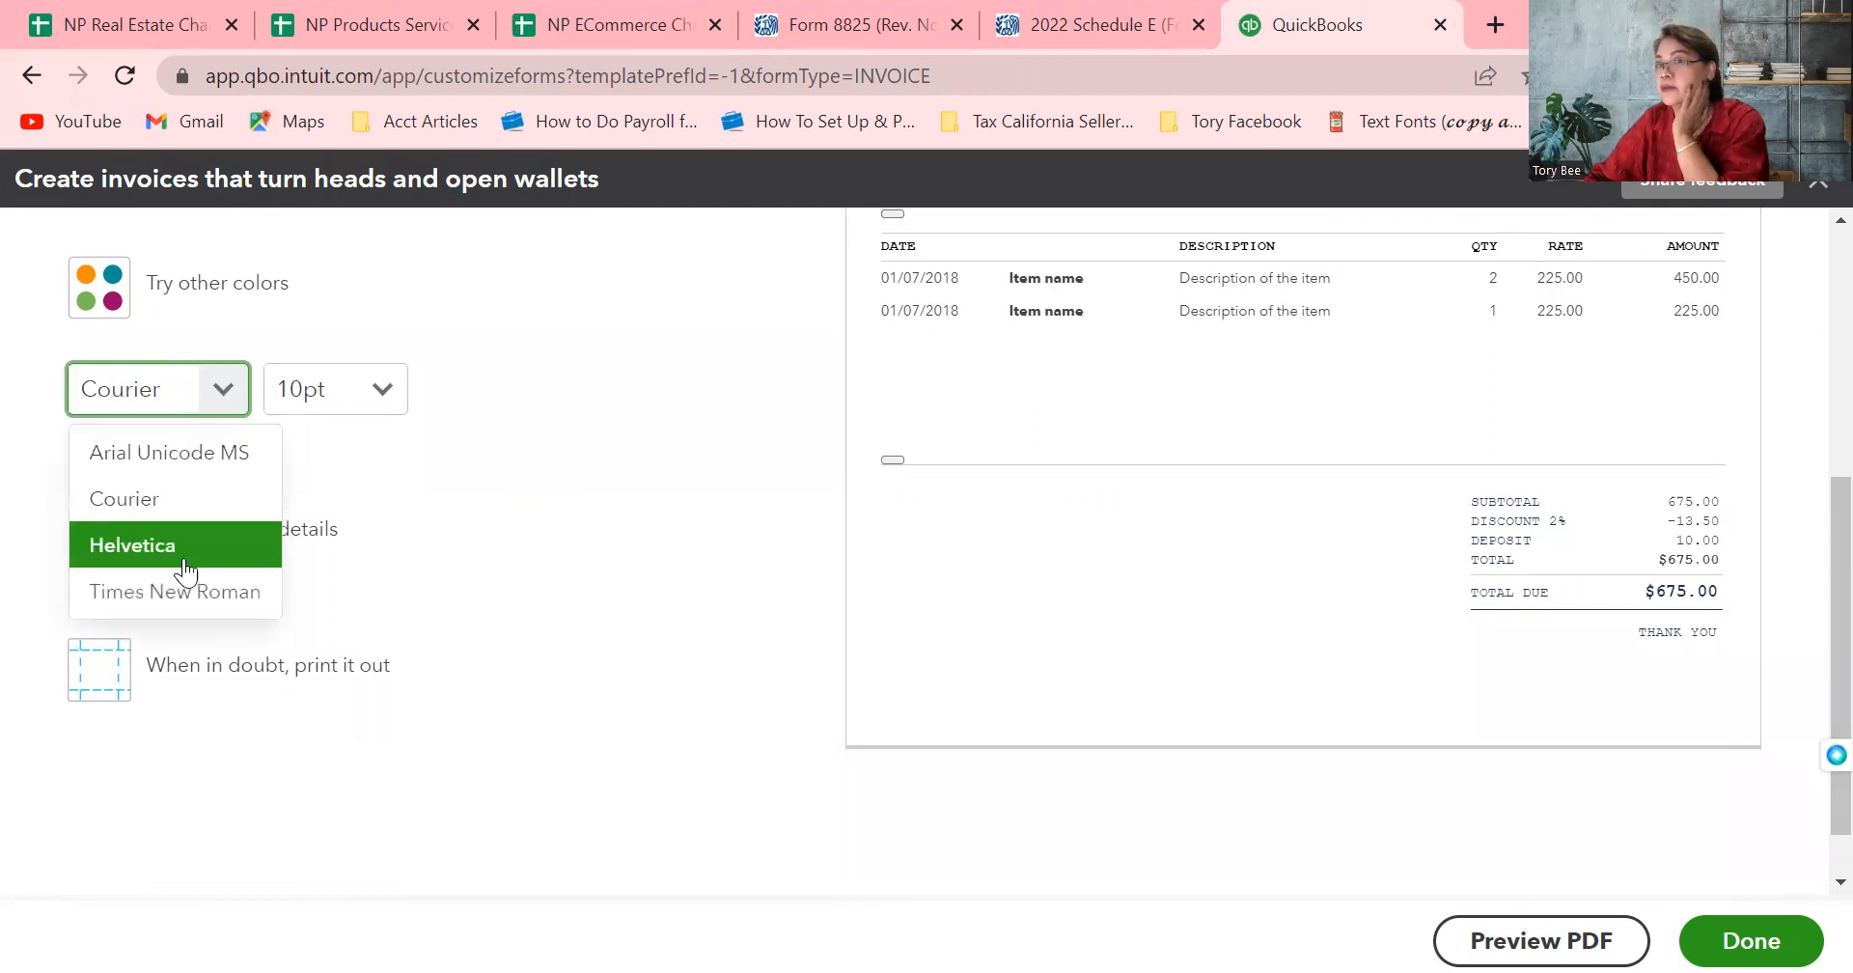
click(161, 604)
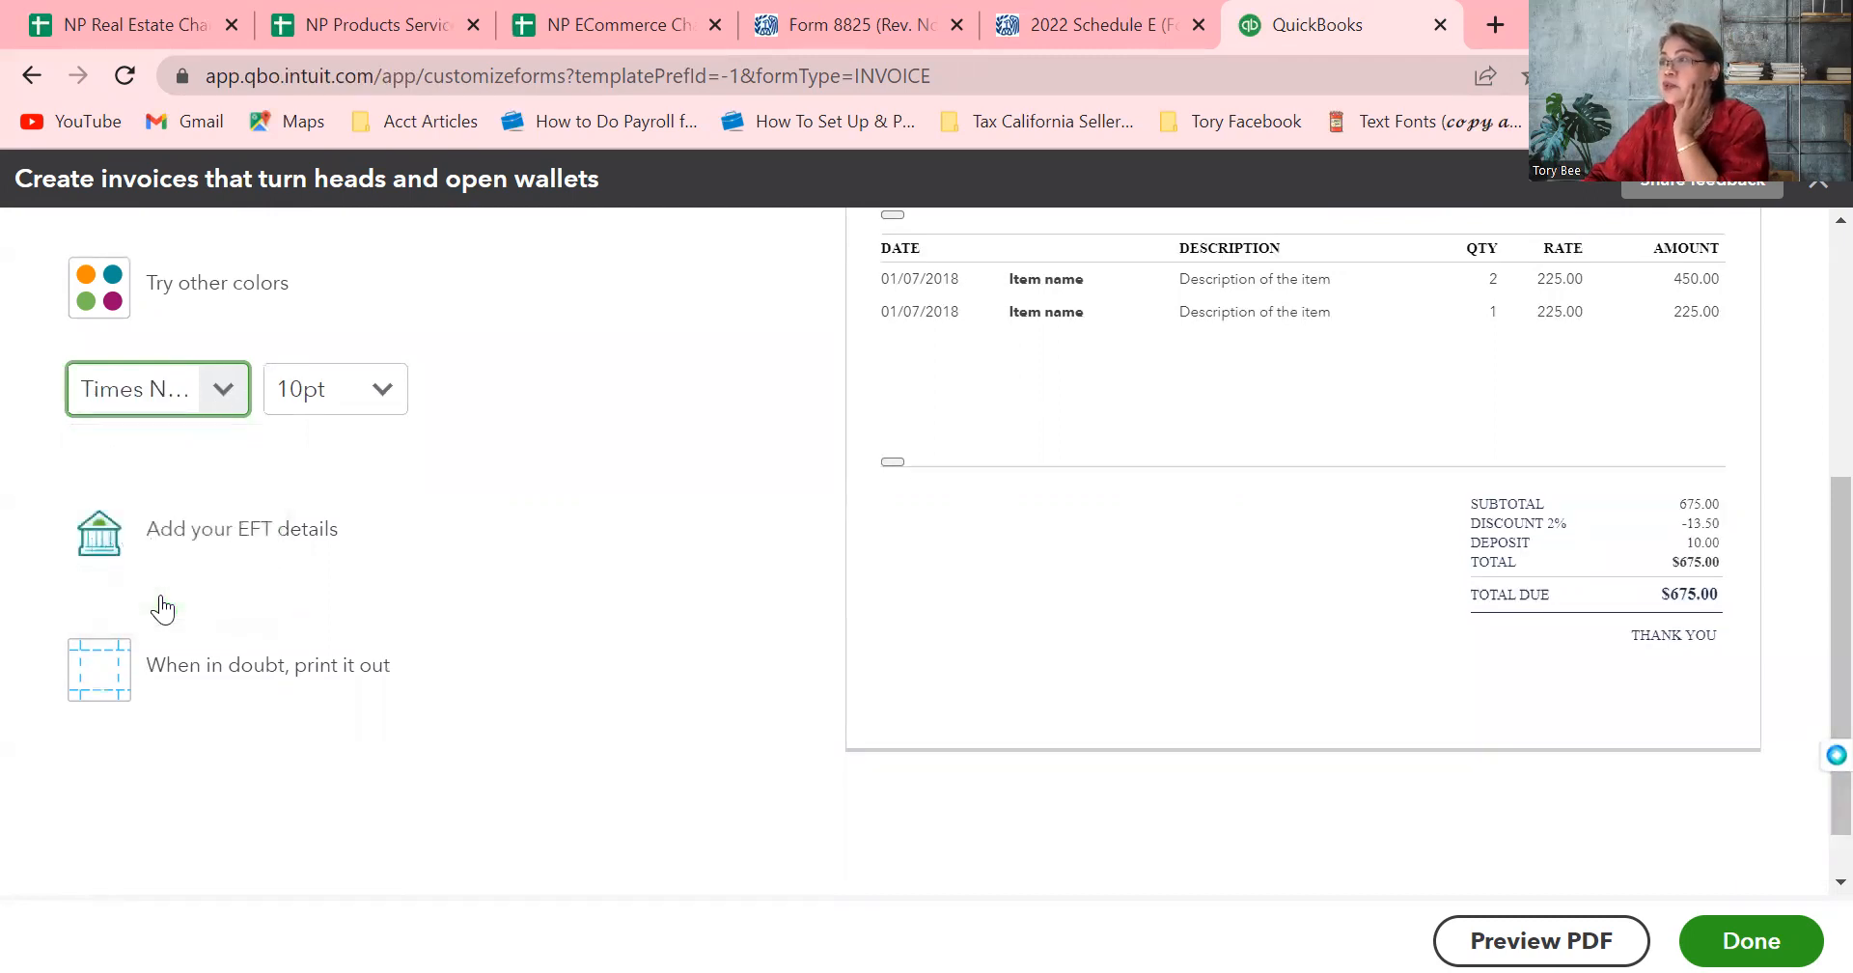
Try a 12pt font size on the invoice and set it back to 10pt
click(382, 389)
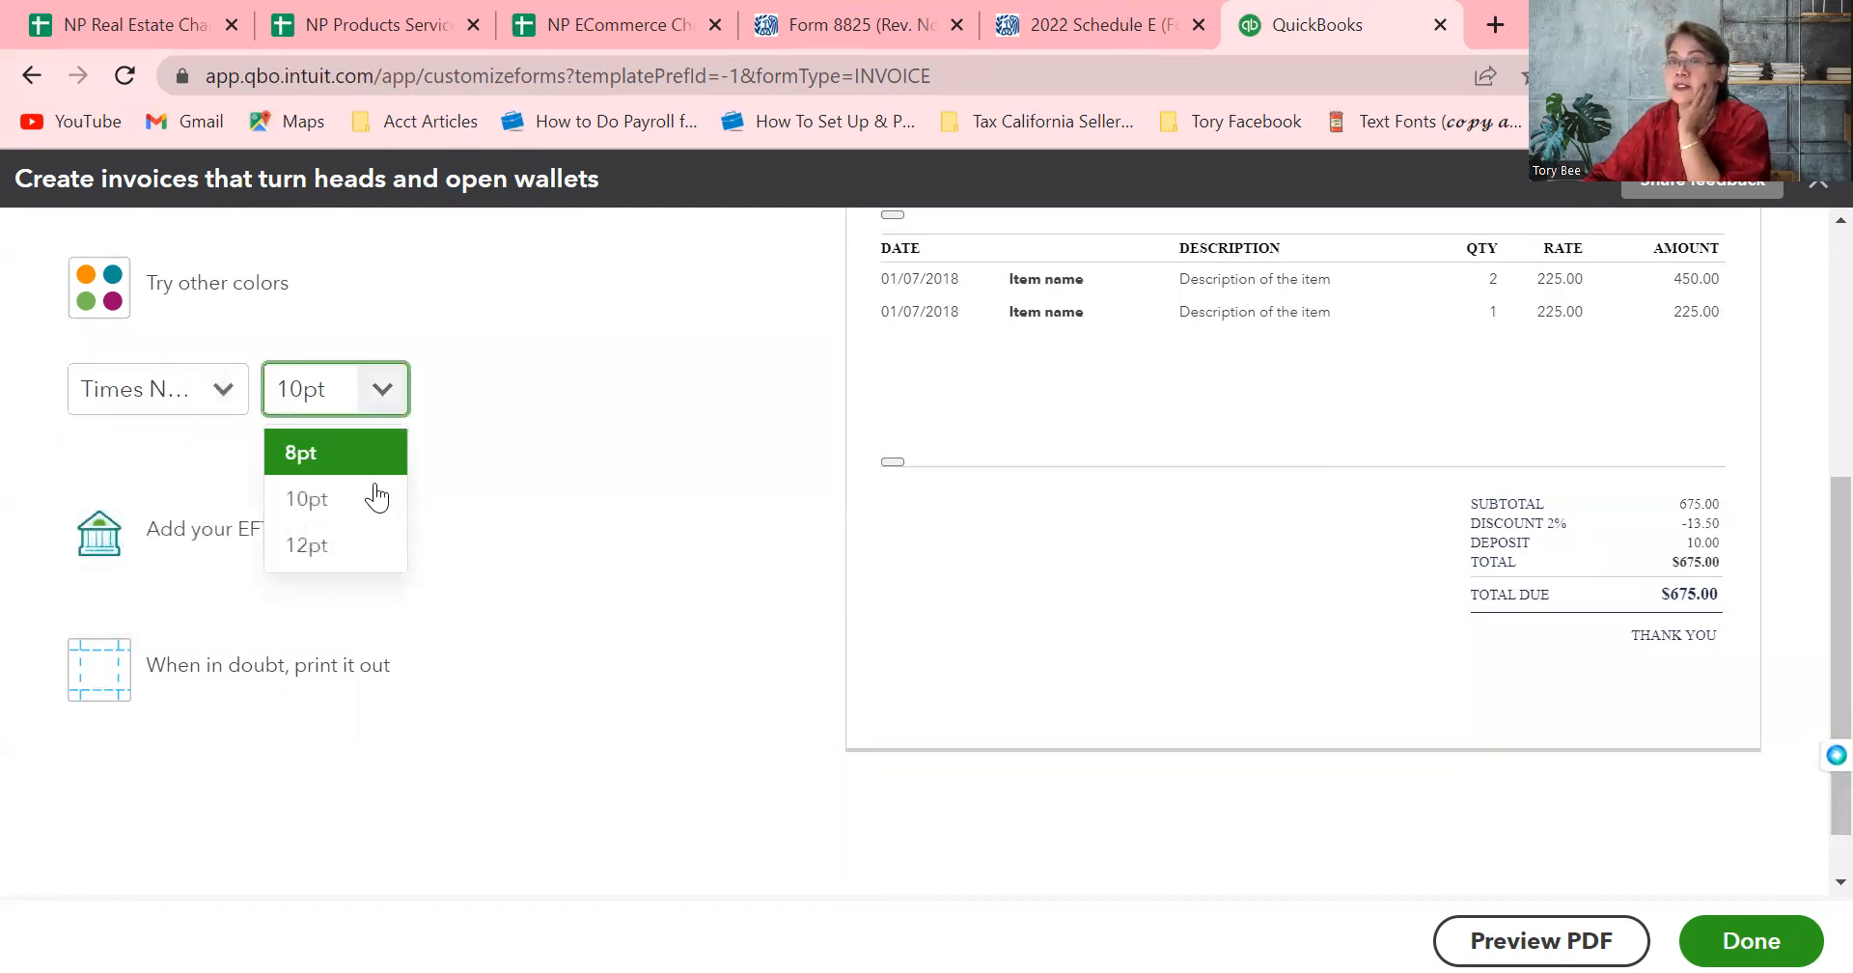
click(336, 545)
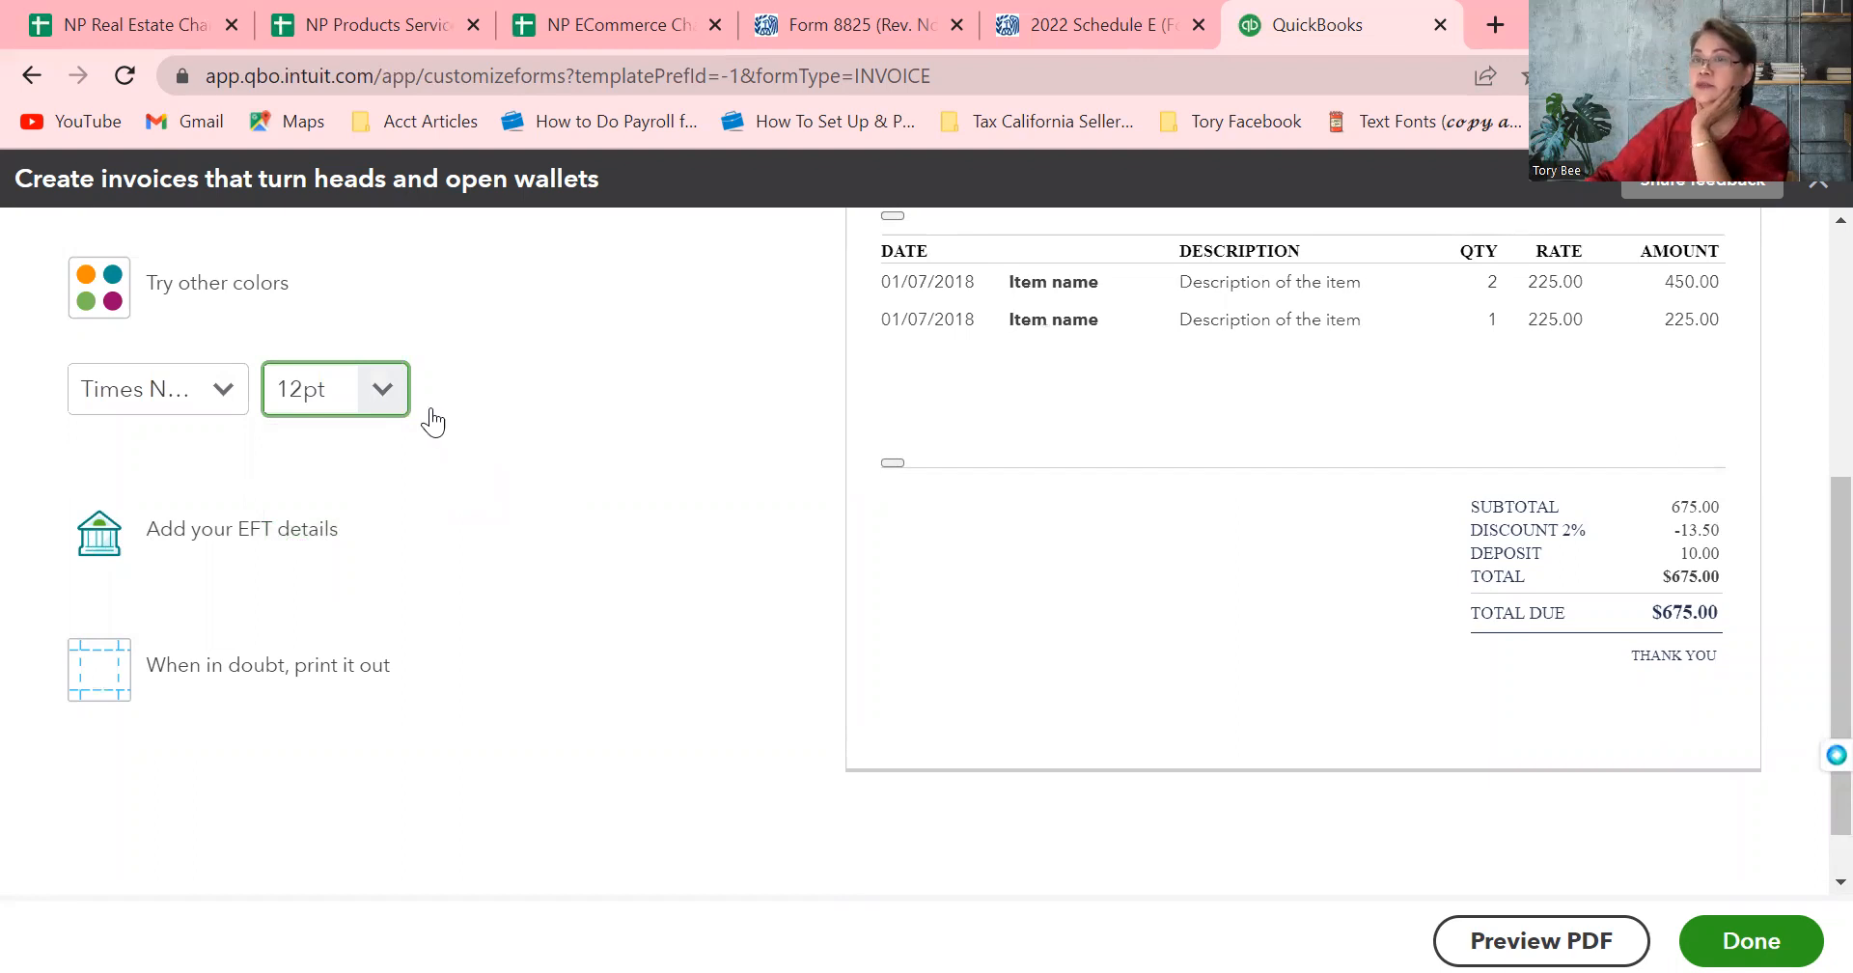
click(382, 389)
click(322, 507)
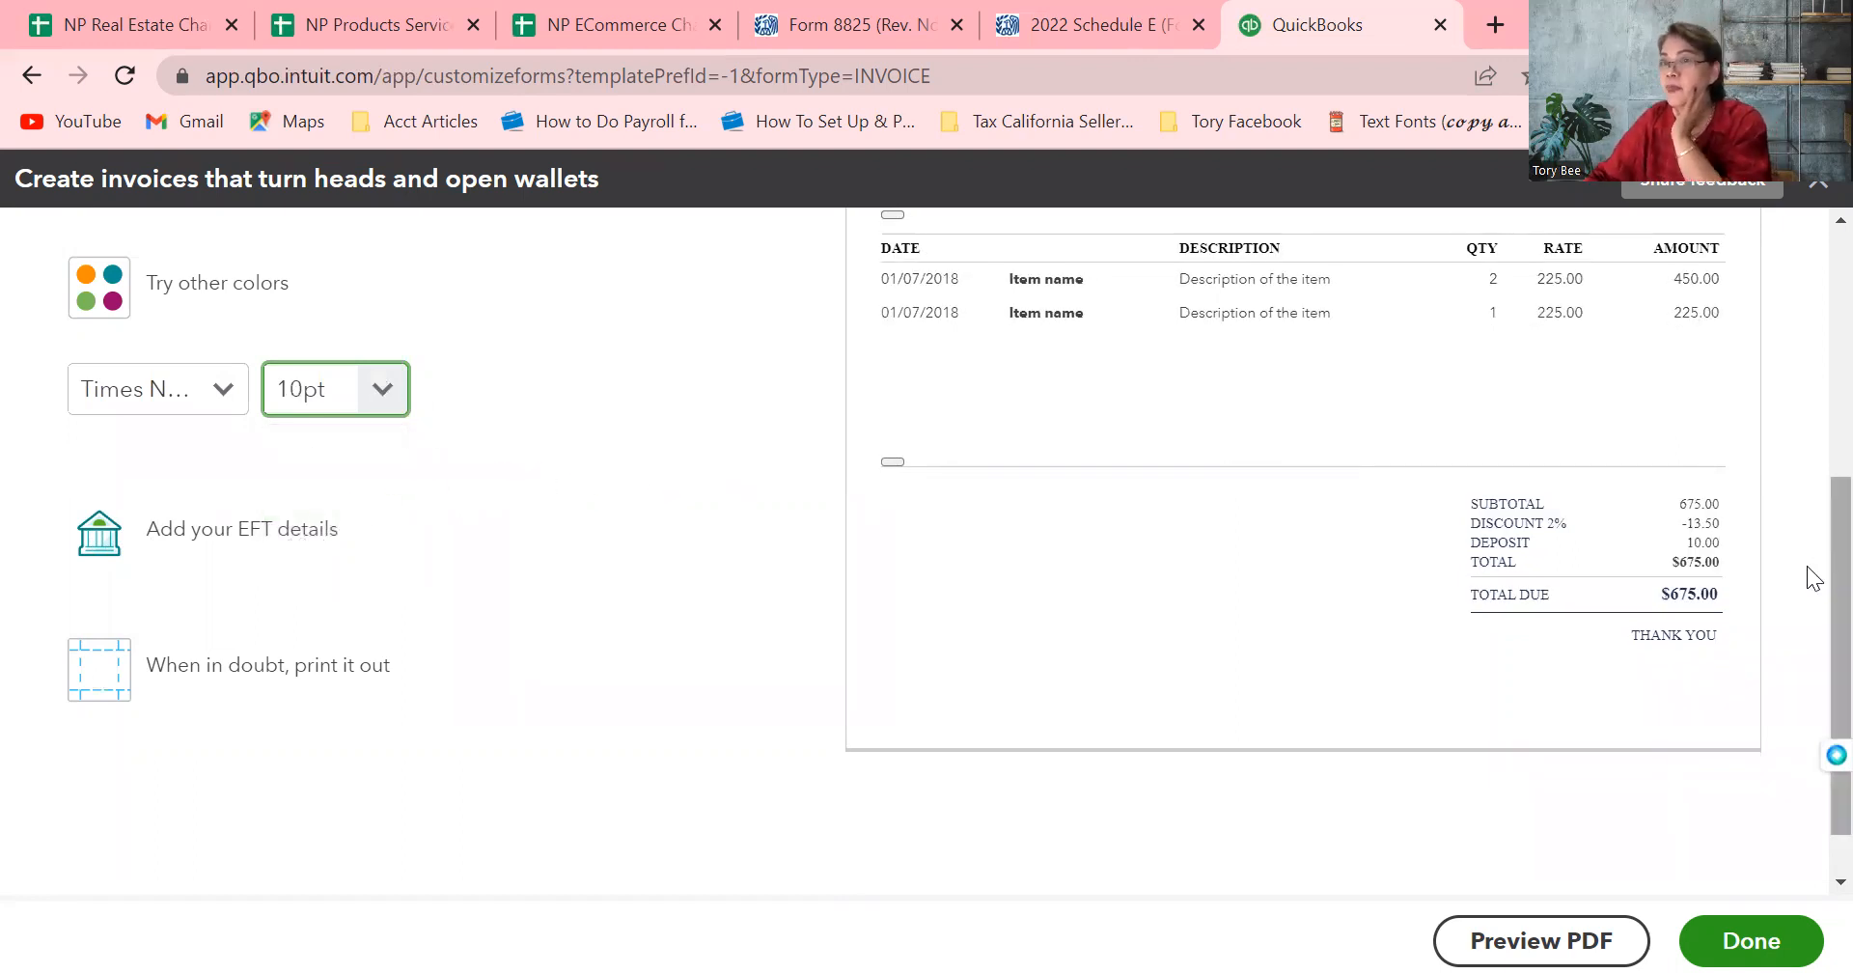
Open the header section of the invoice's content for editing
scroll(1807, 454, up, 5)
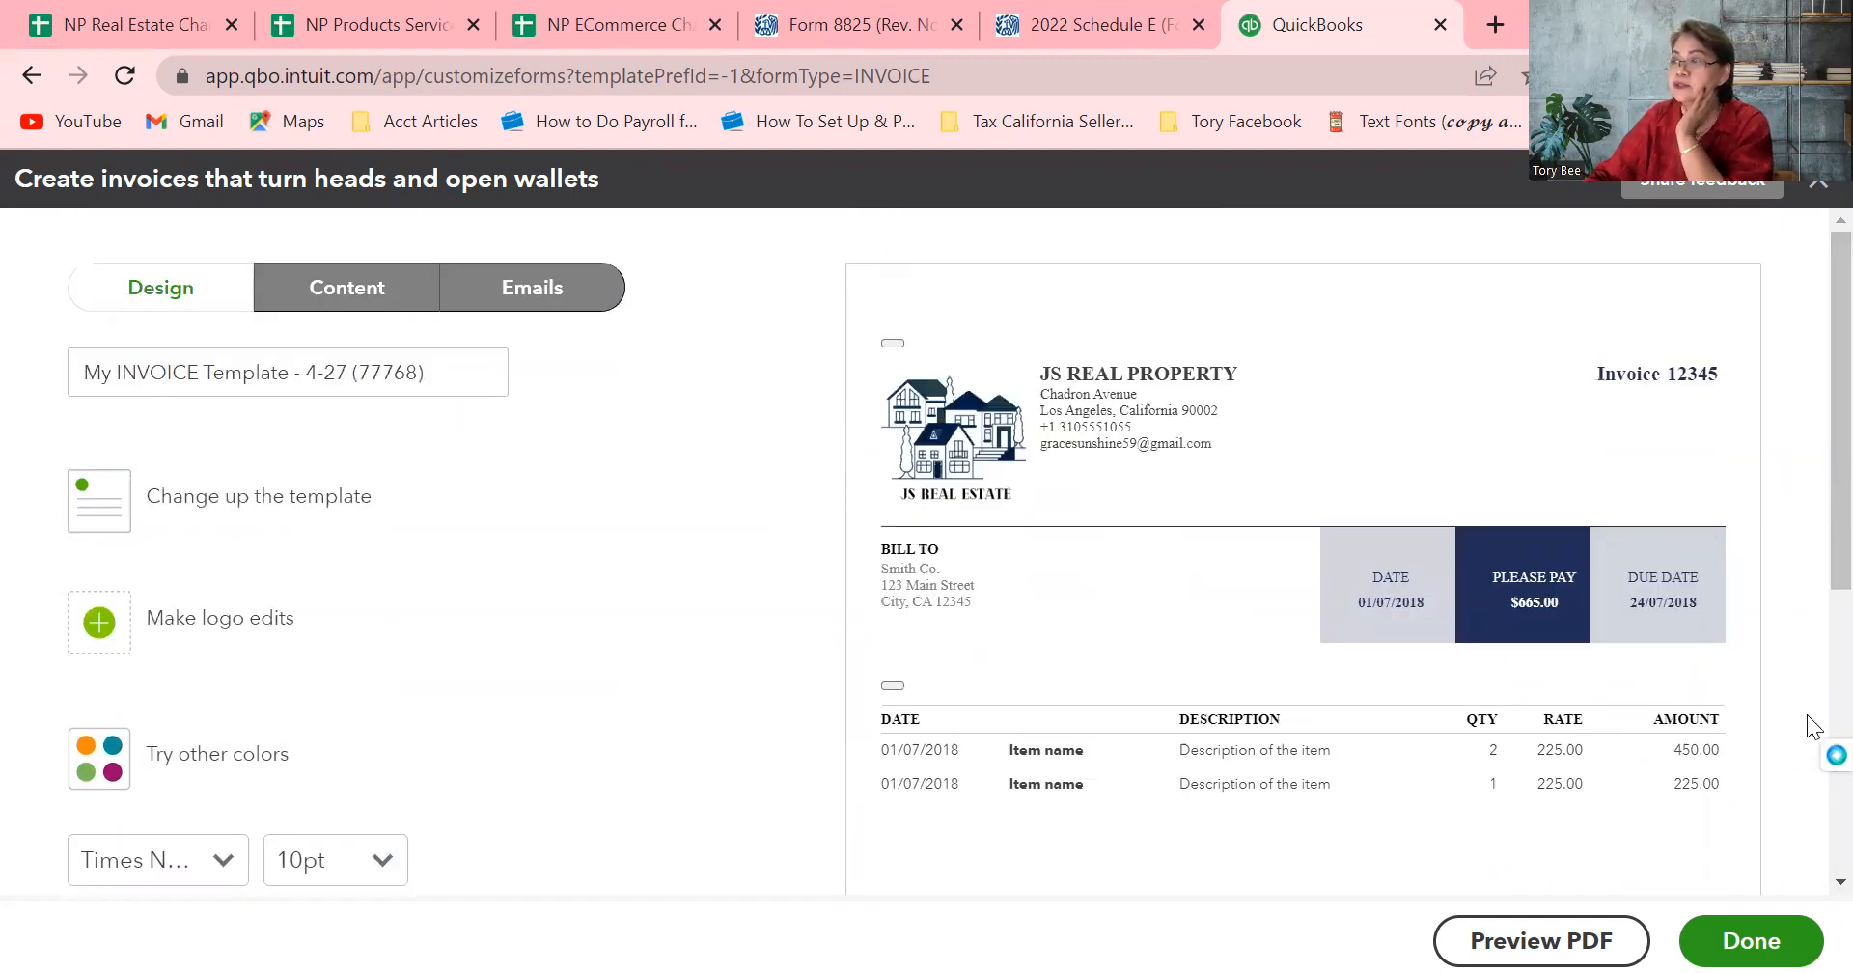
scroll(1807, 666, down, 5)
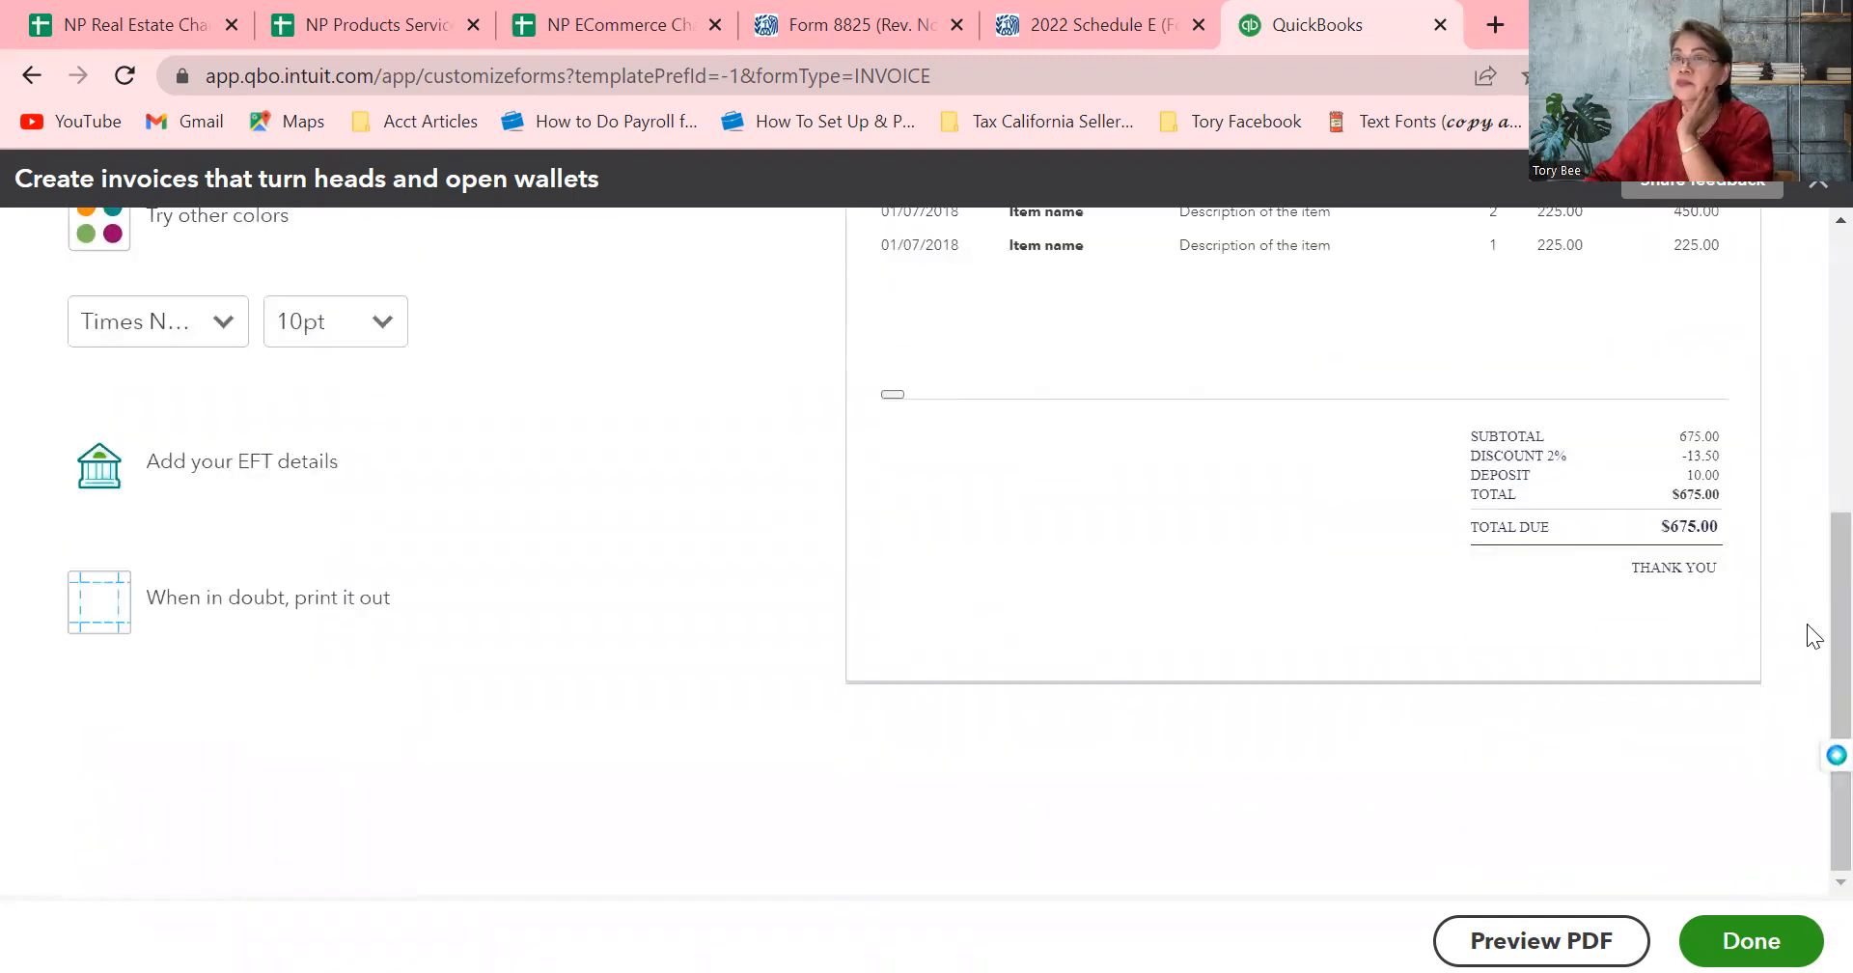
scroll(1807, 446, up, 5)
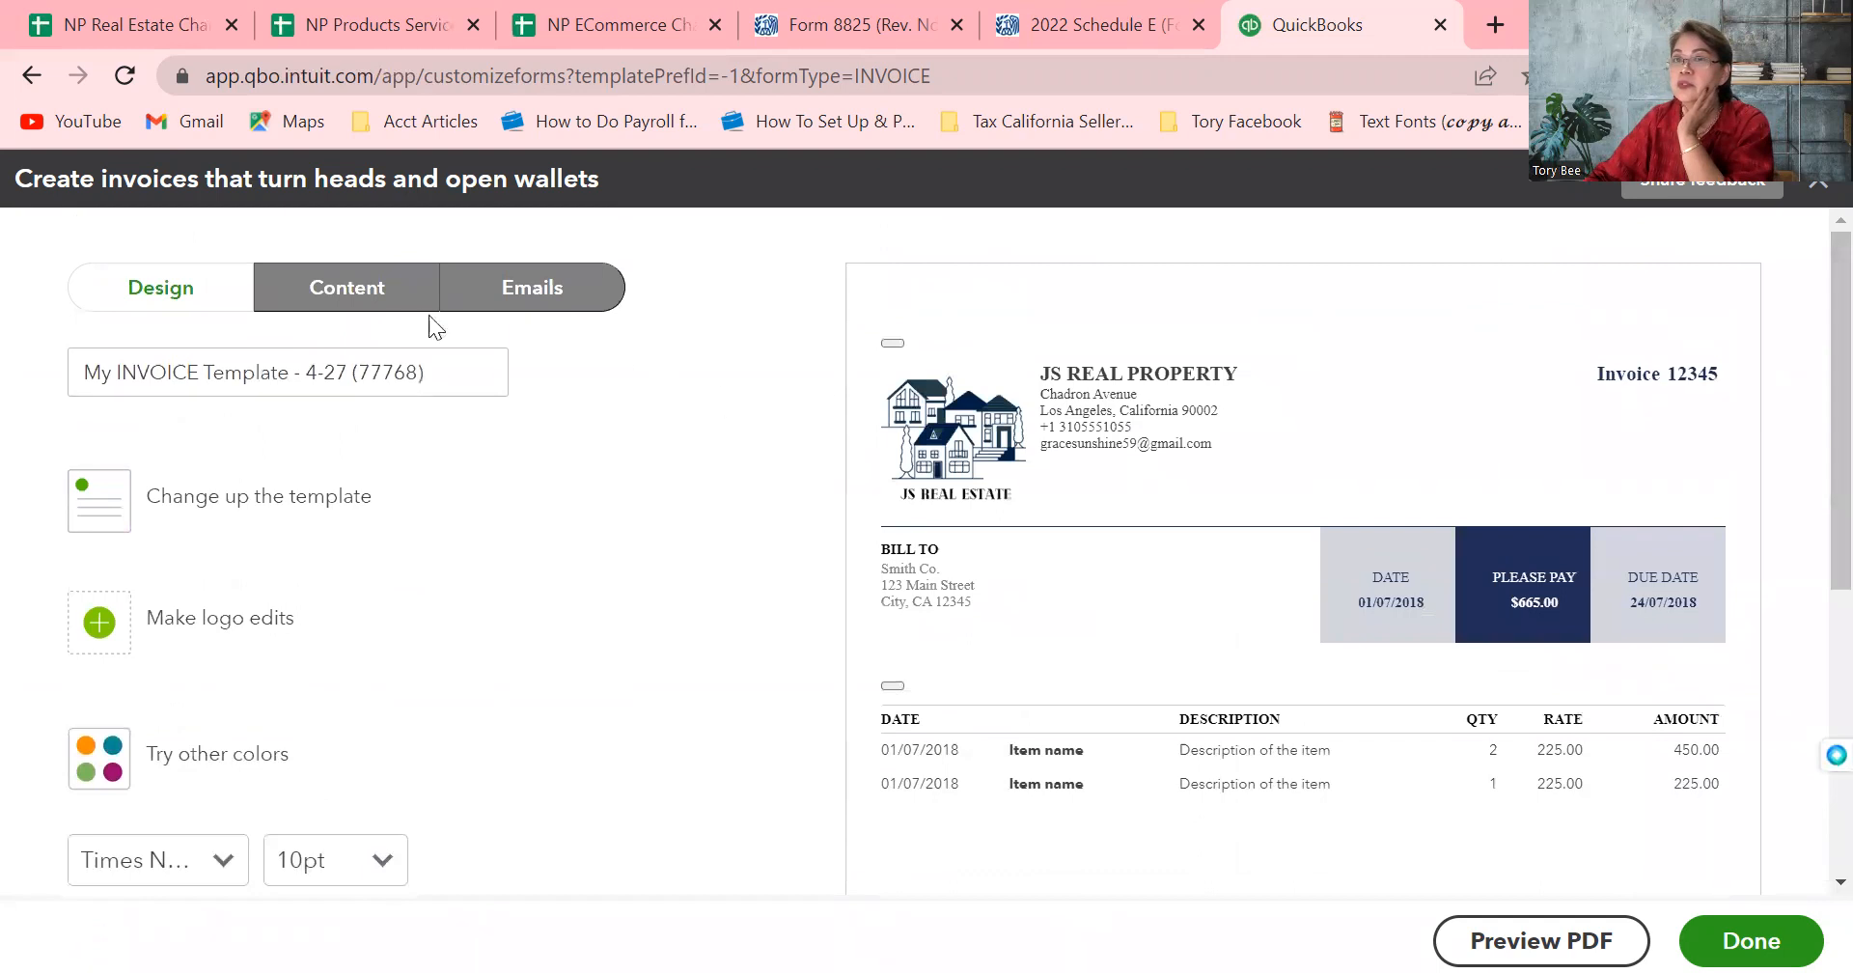
click(375, 303)
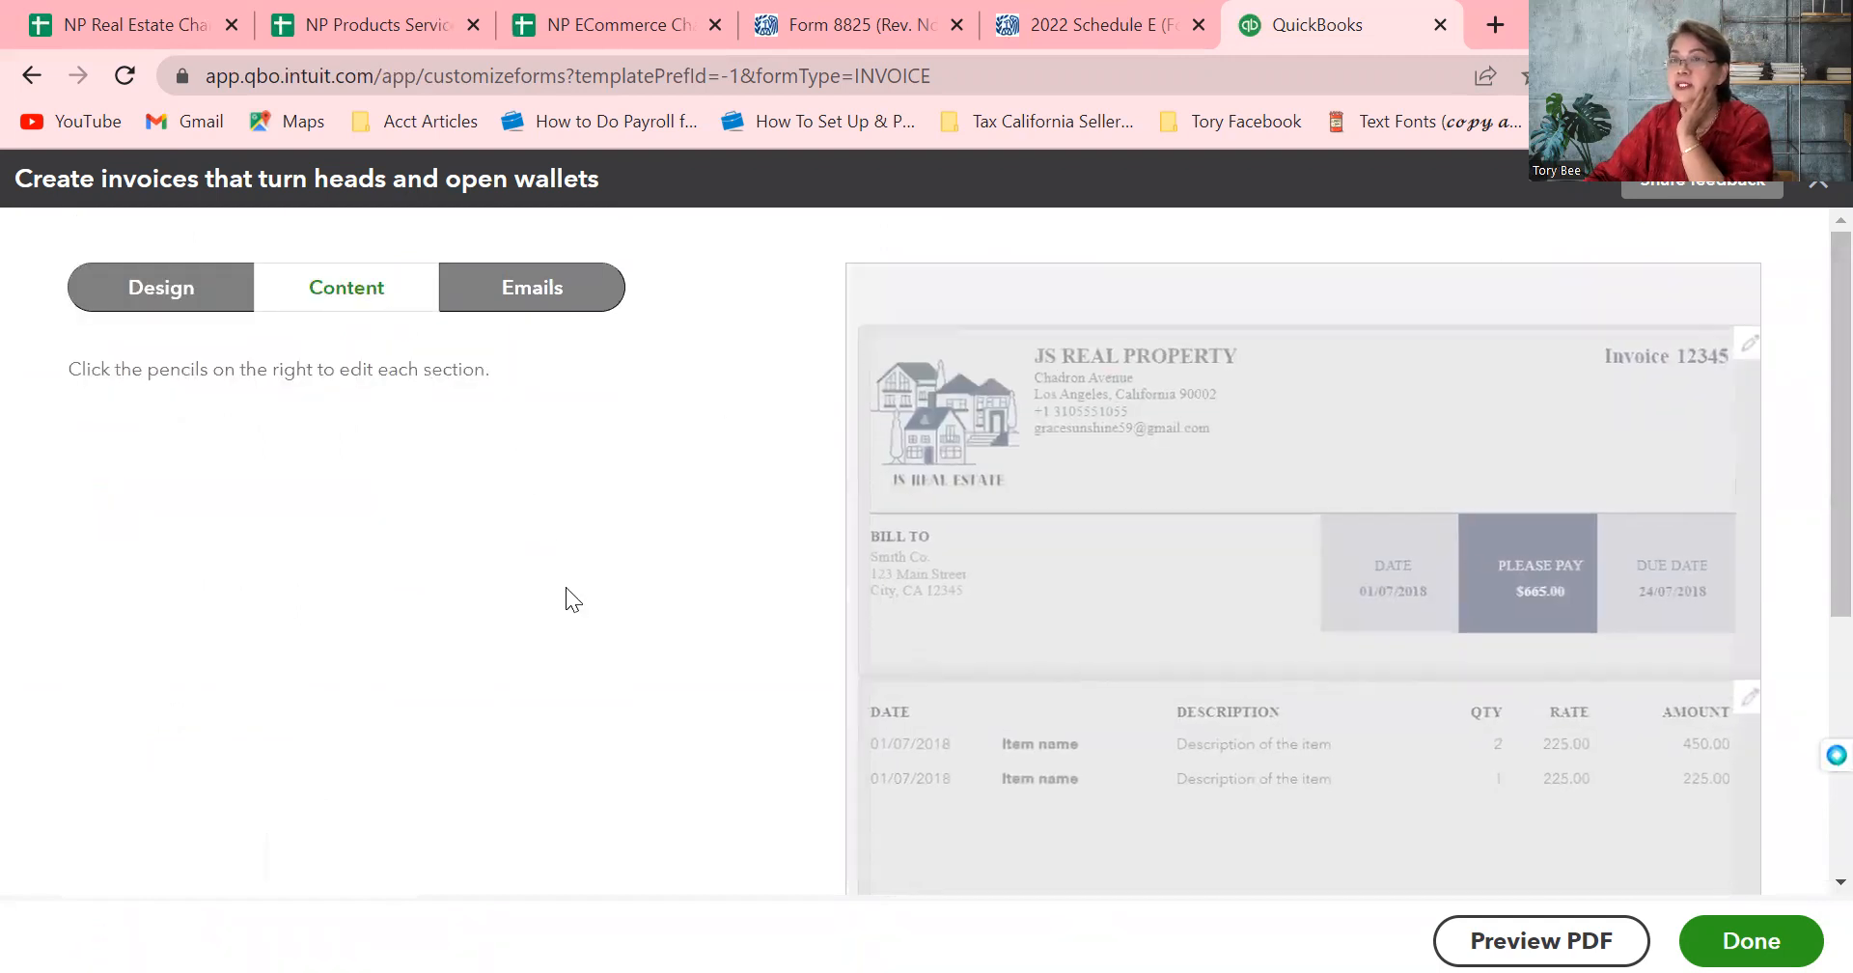
click(1492, 441)
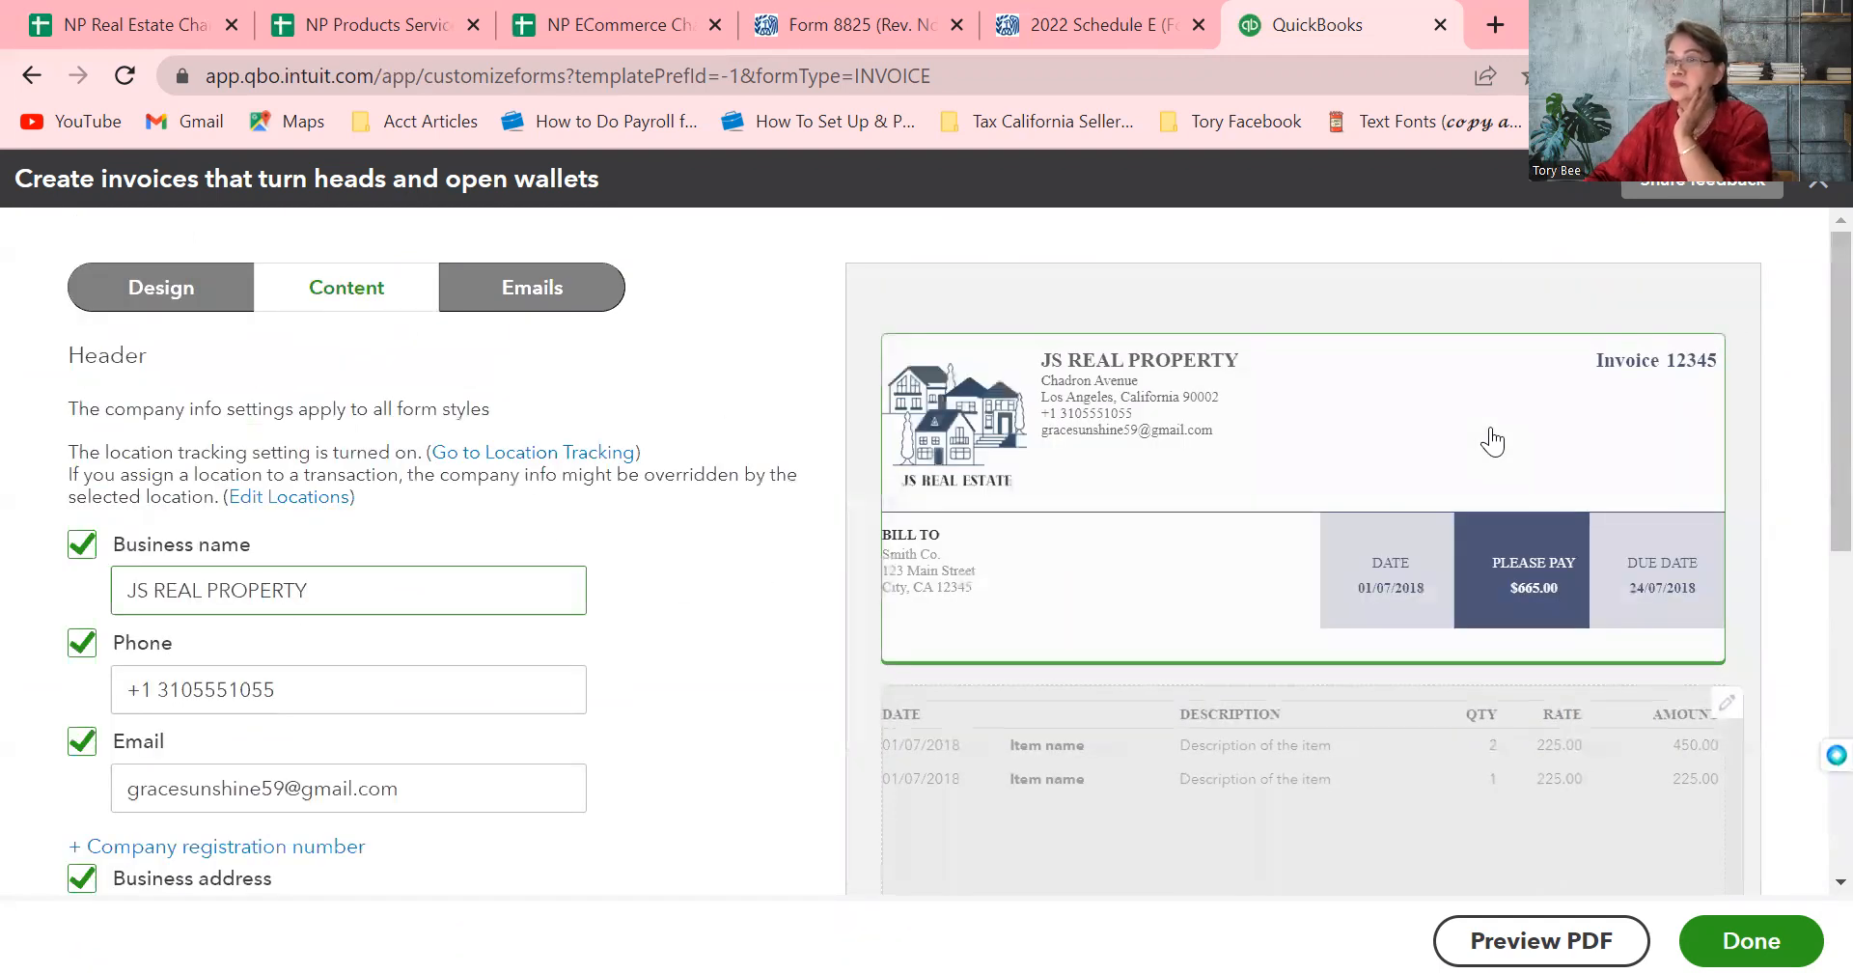
Try hiding the business name, phone, email and business address in the invoice header, showing each one again
click(77, 552)
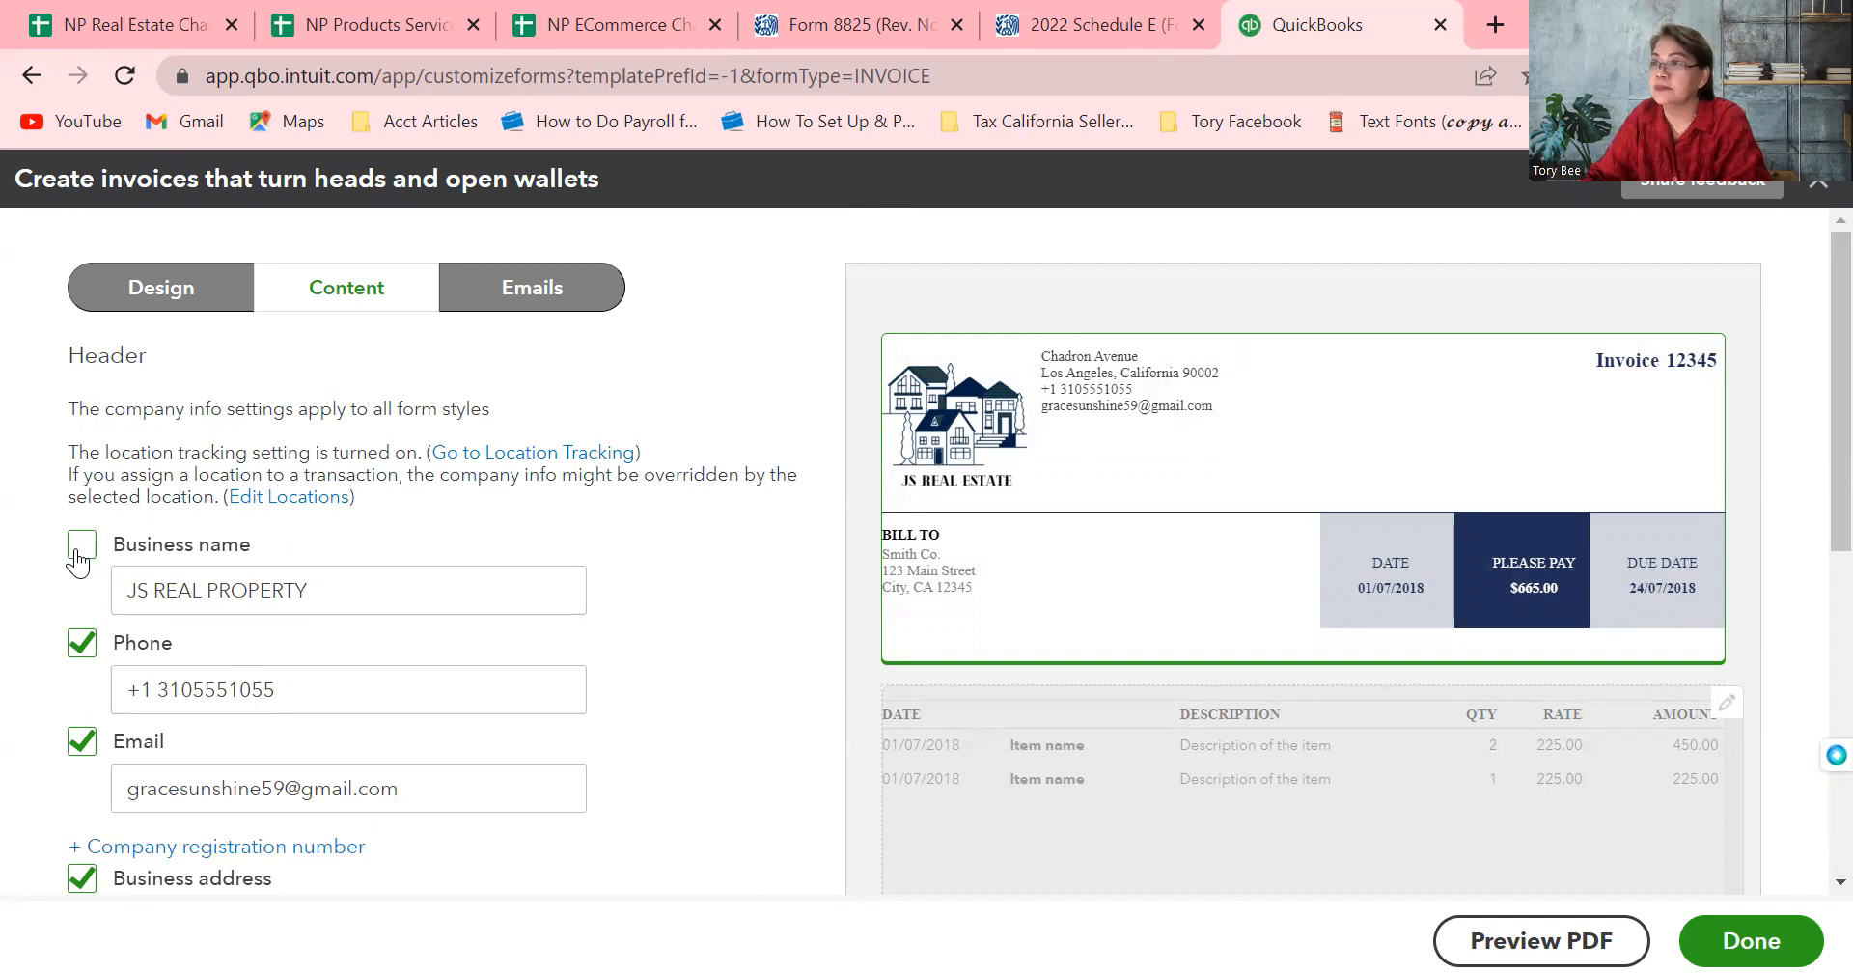
click(78, 554)
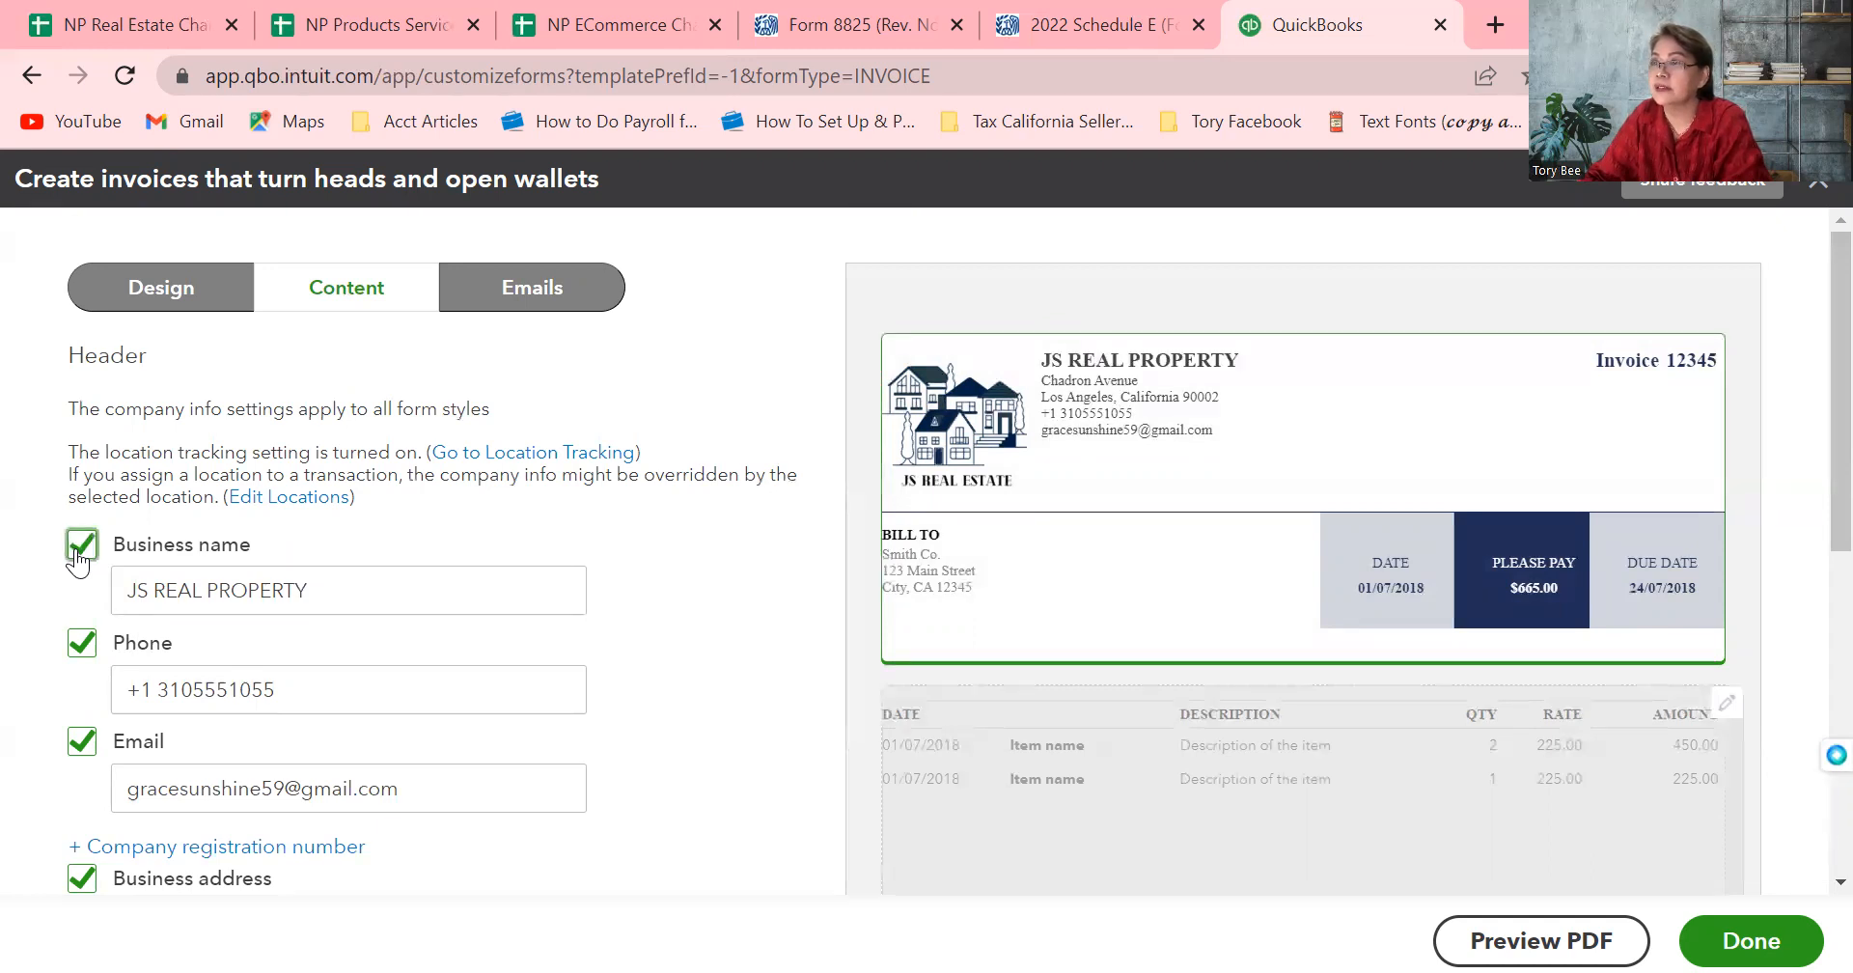
click(82, 647)
click(83, 648)
click(93, 750)
click(93, 750)
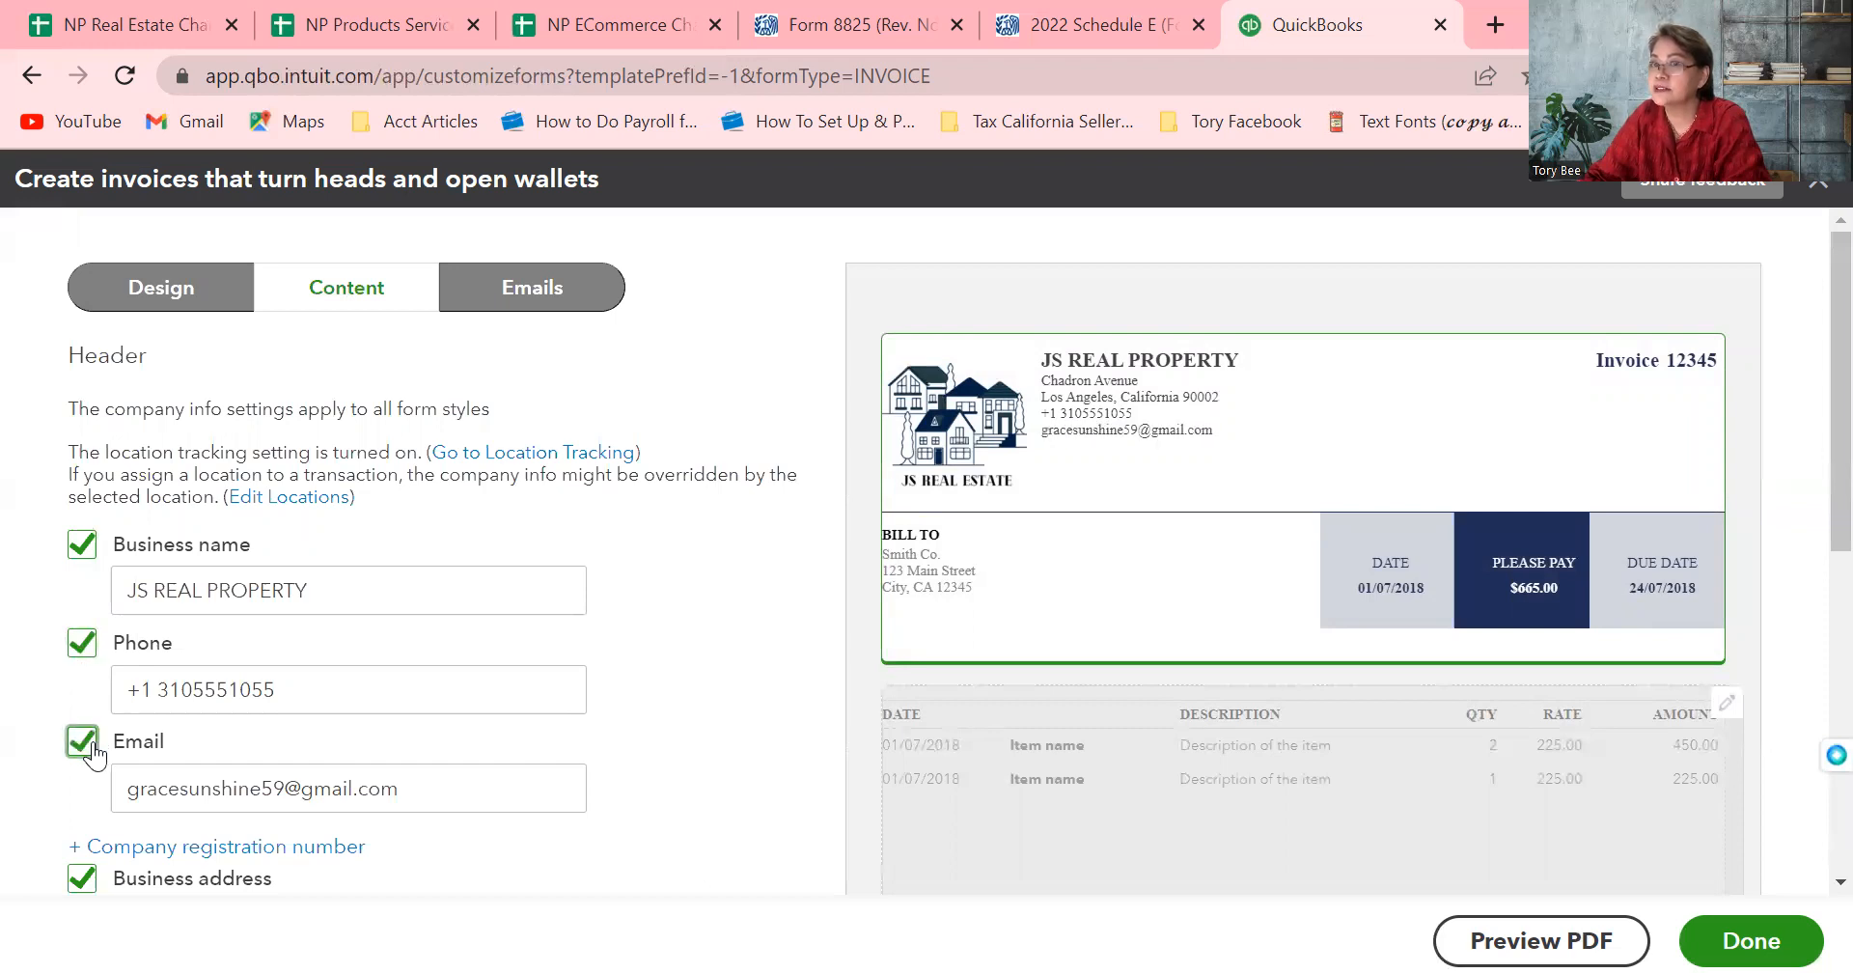
click(86, 880)
click(87, 881)
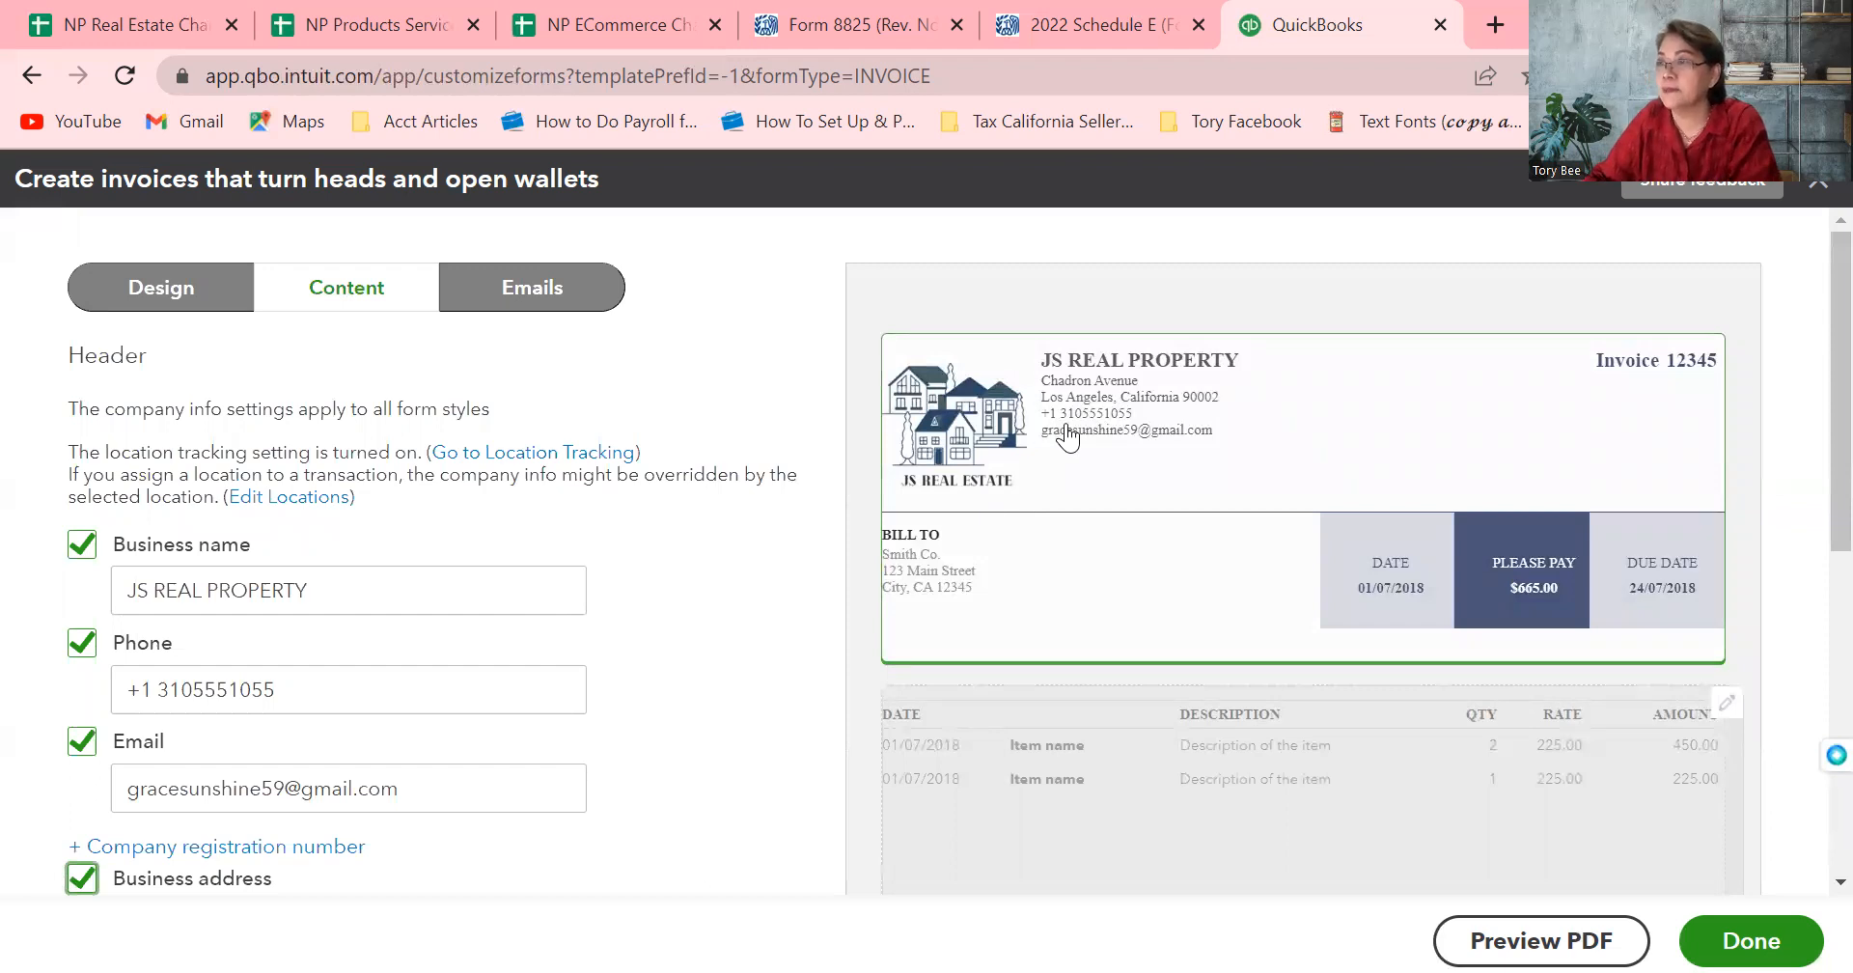
click(84, 648)
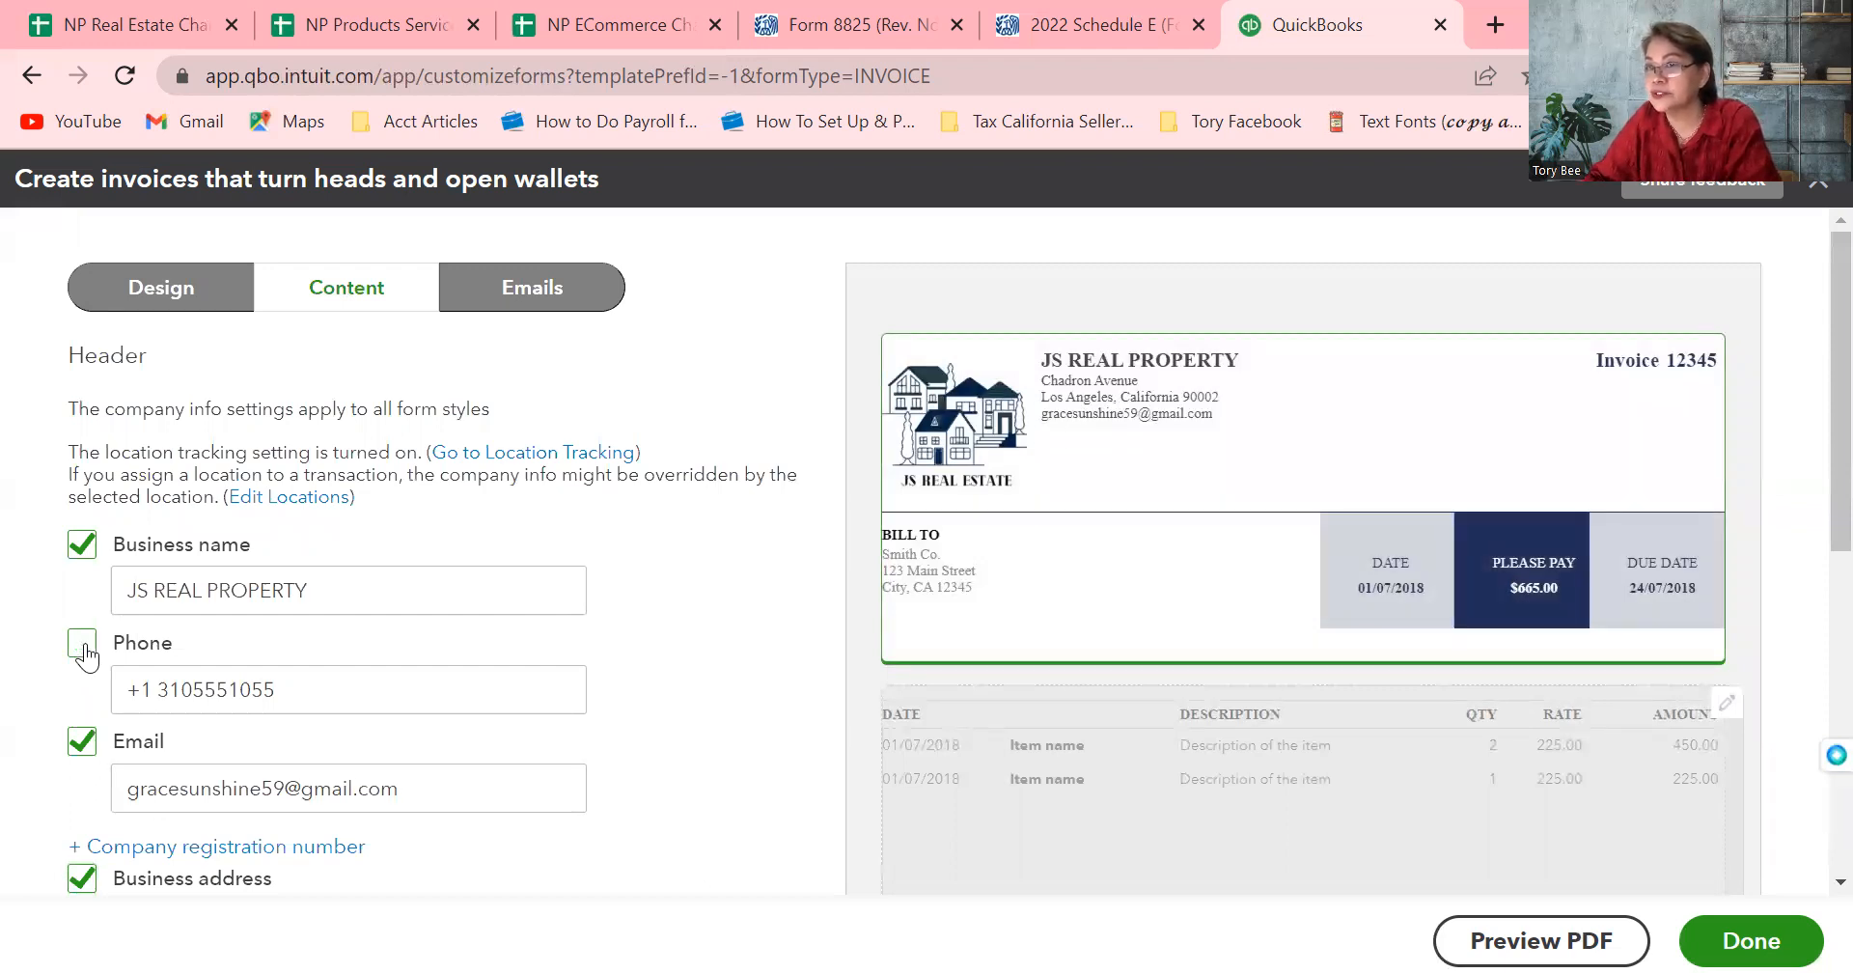
click(84, 647)
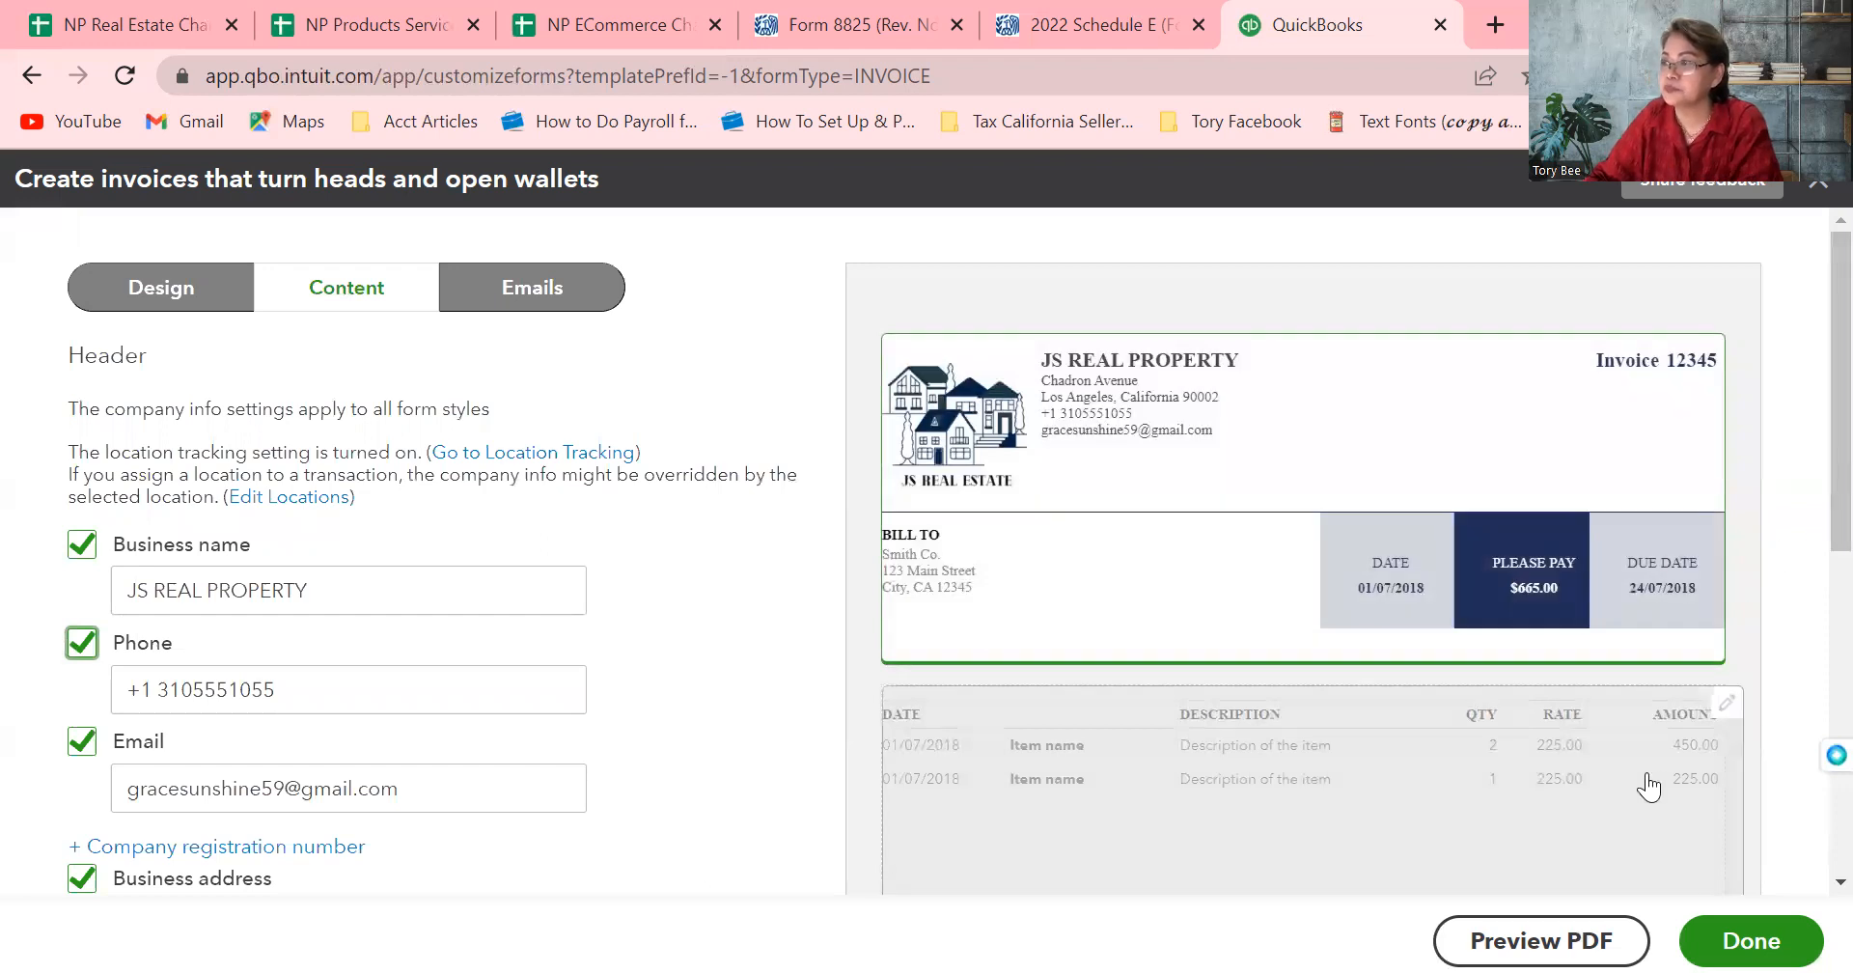
In the invoice's activity table, include Category under Product/Service and Quantity and Rate under Description, trying the description within Product/Service first
scroll(1808, 598, down, 3)
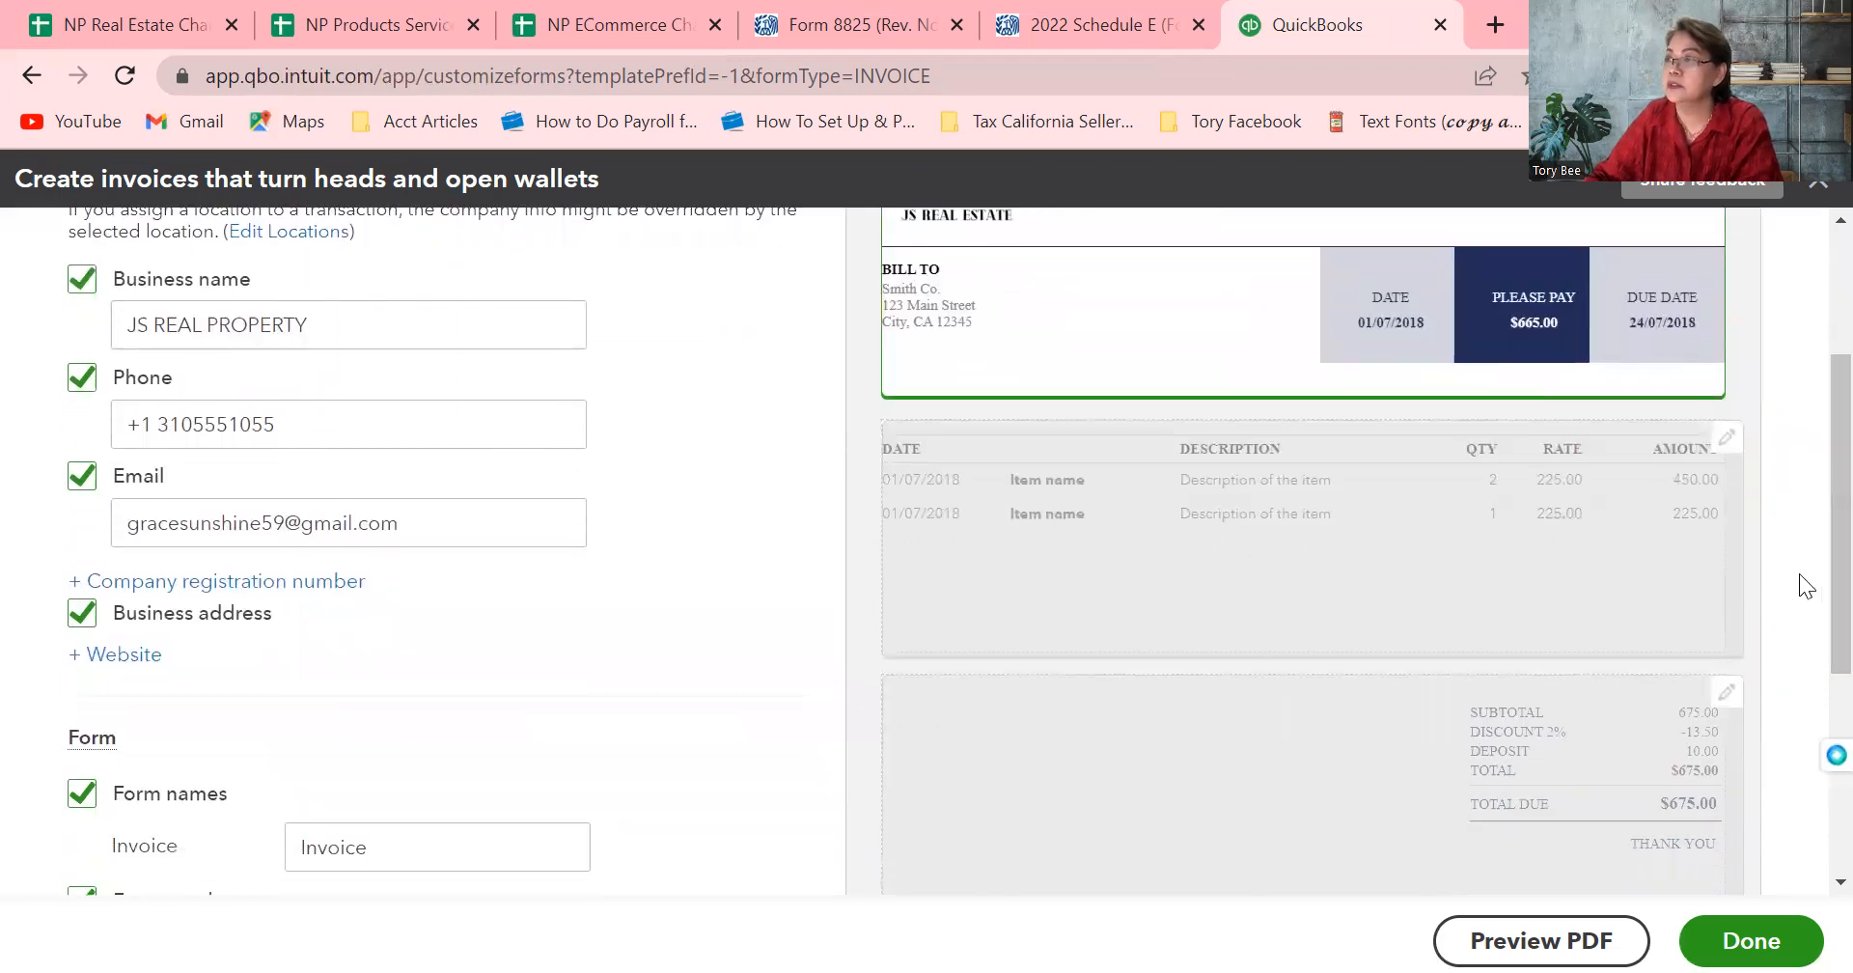
click(1716, 454)
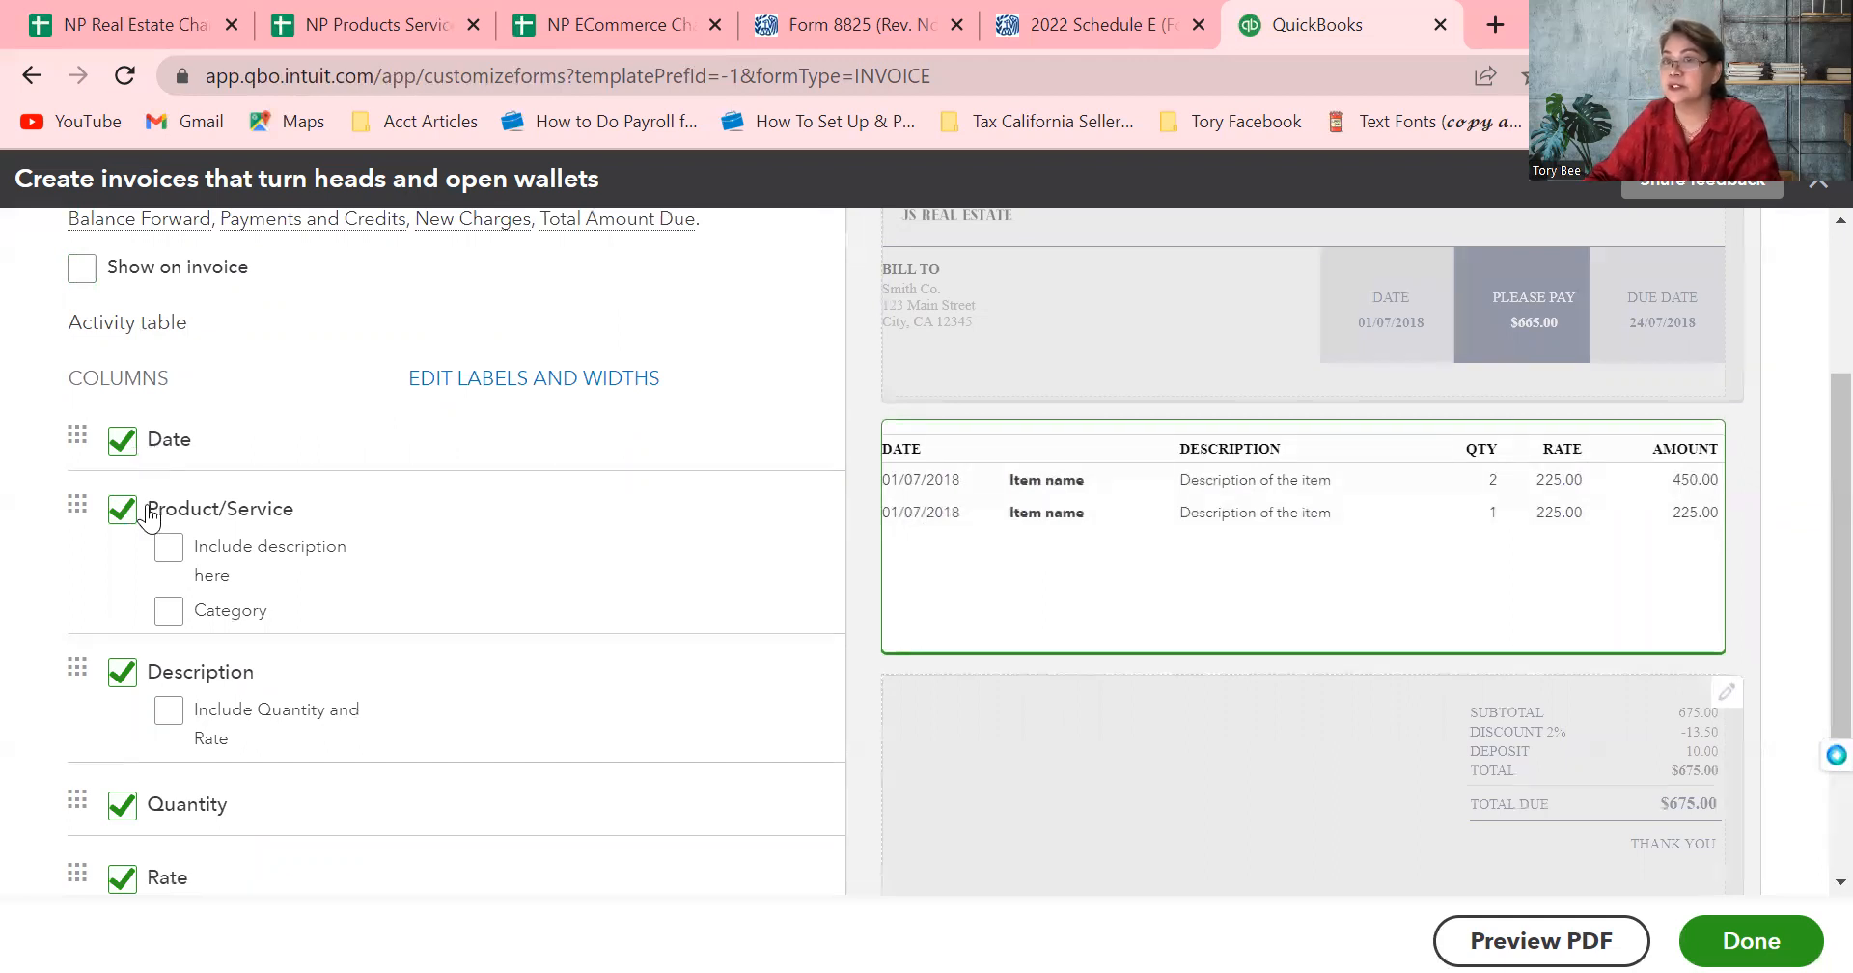
click(171, 550)
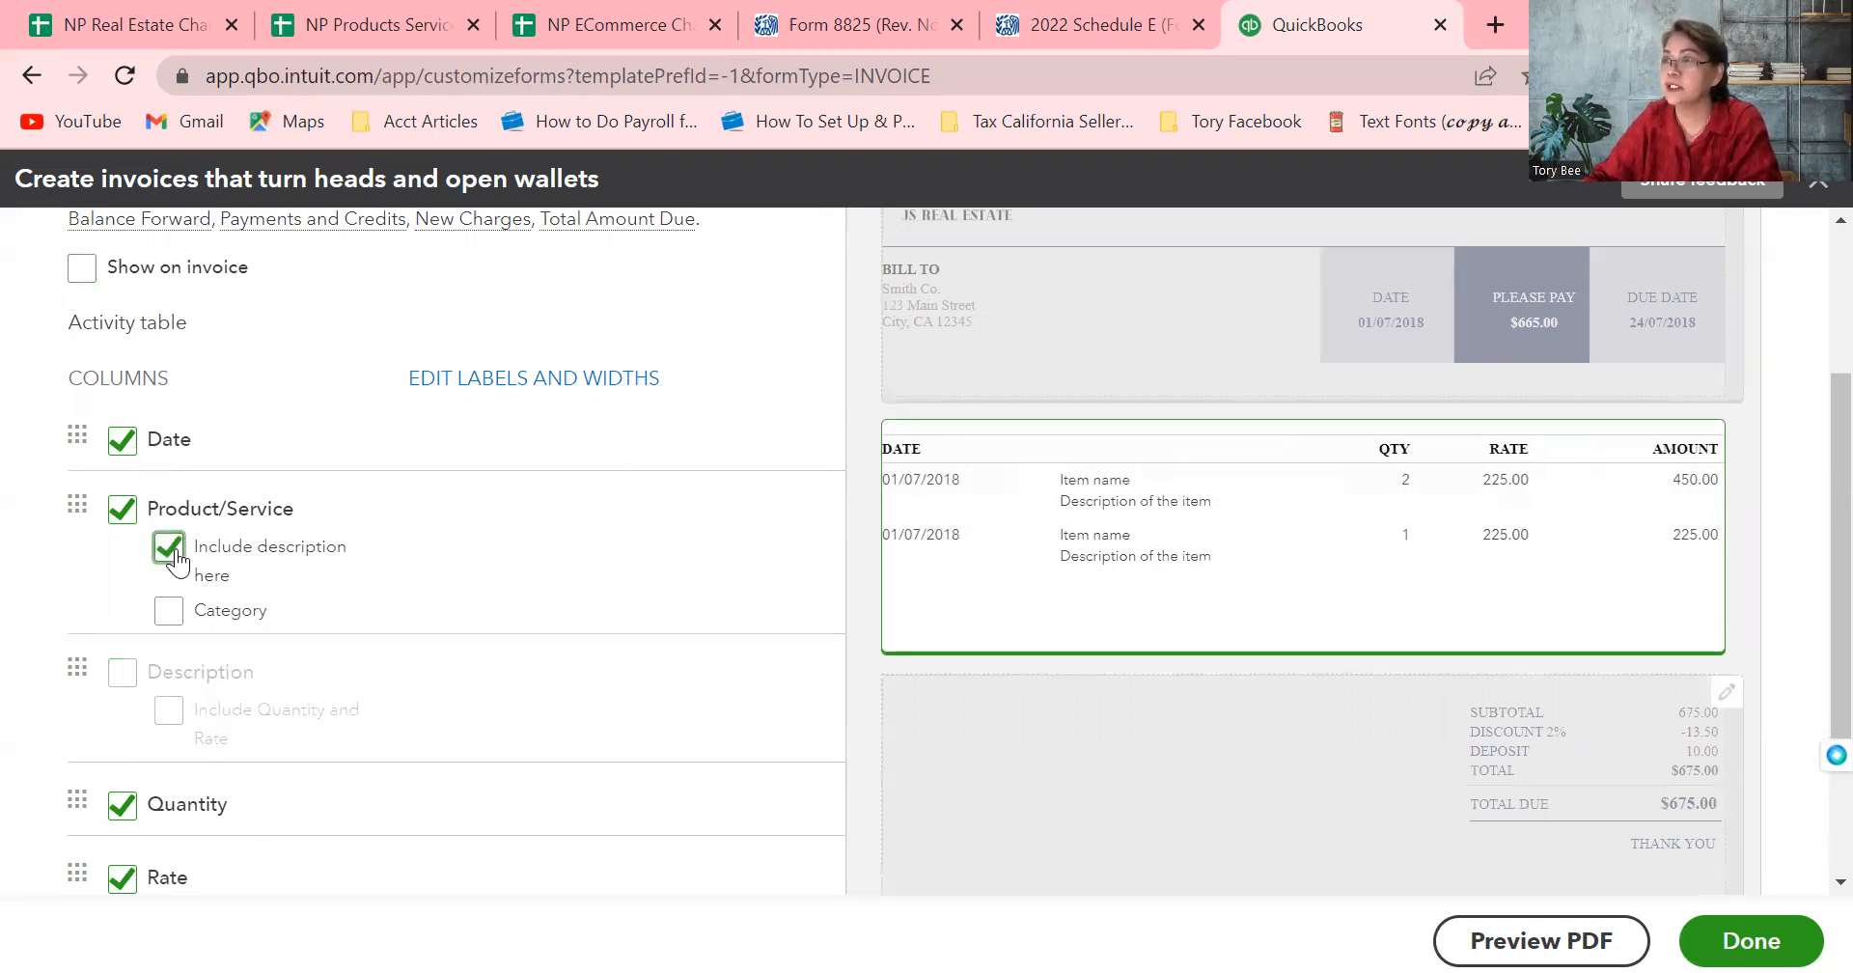
click(170, 612)
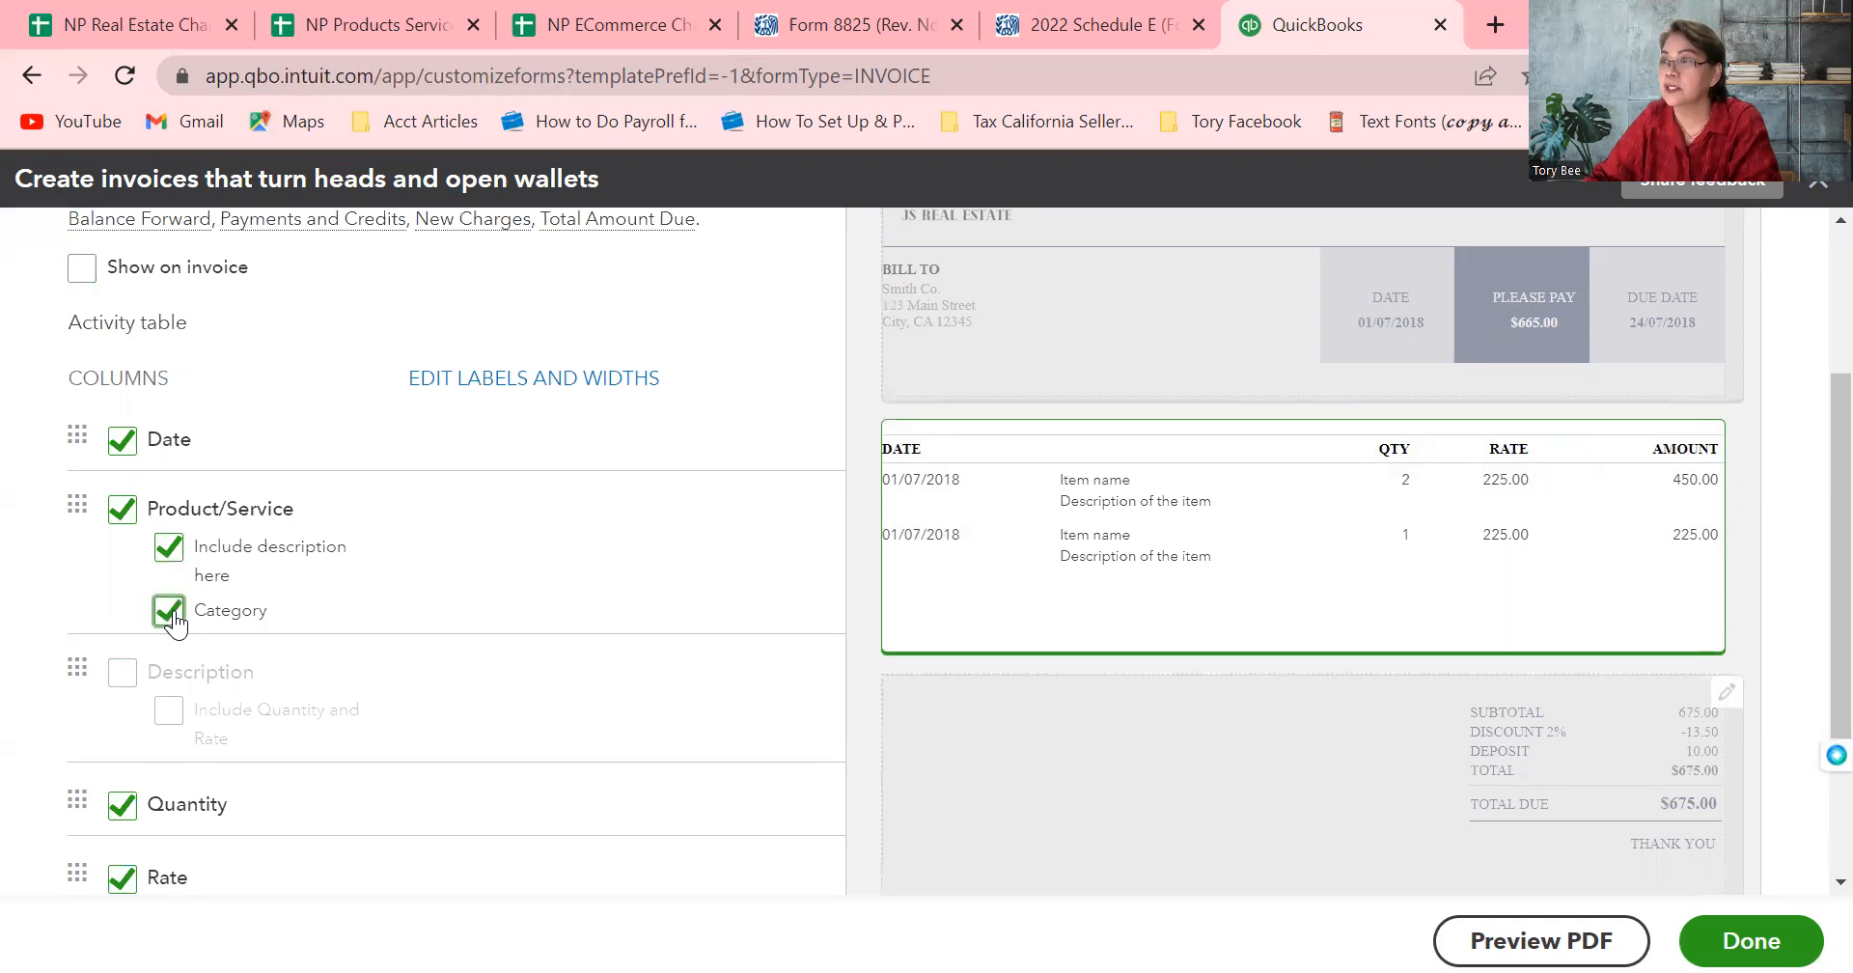
click(164, 547)
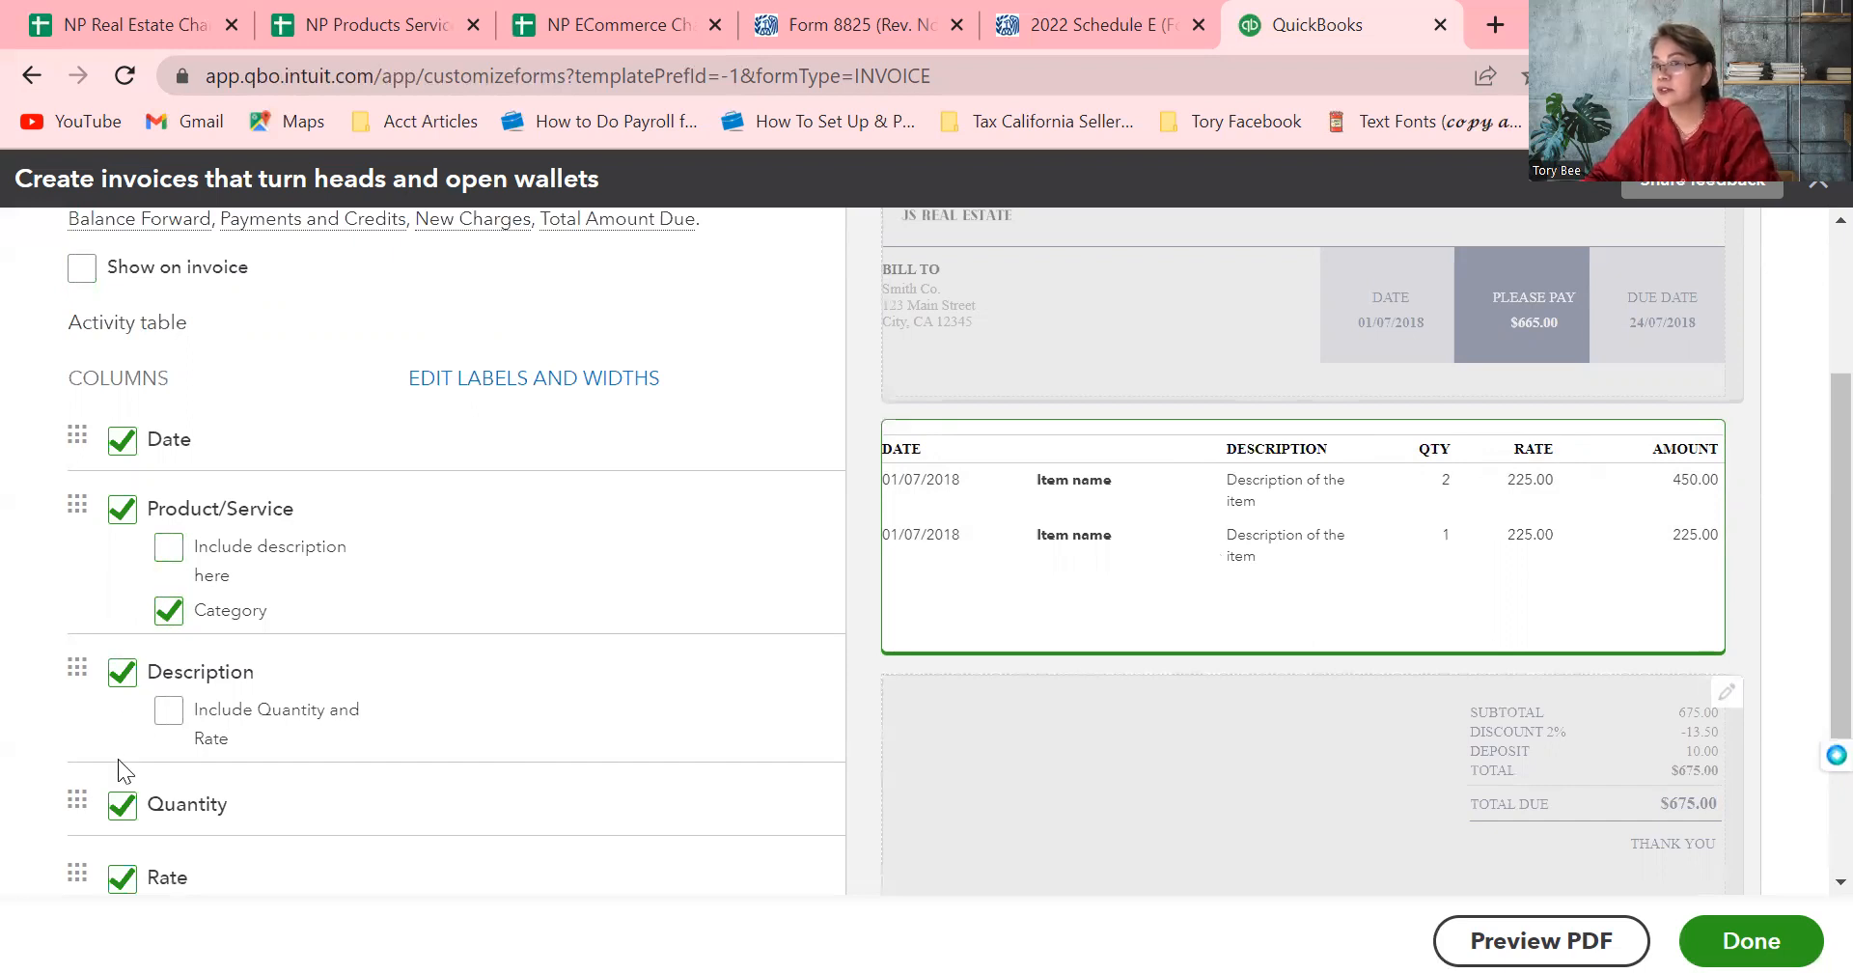
click(165, 723)
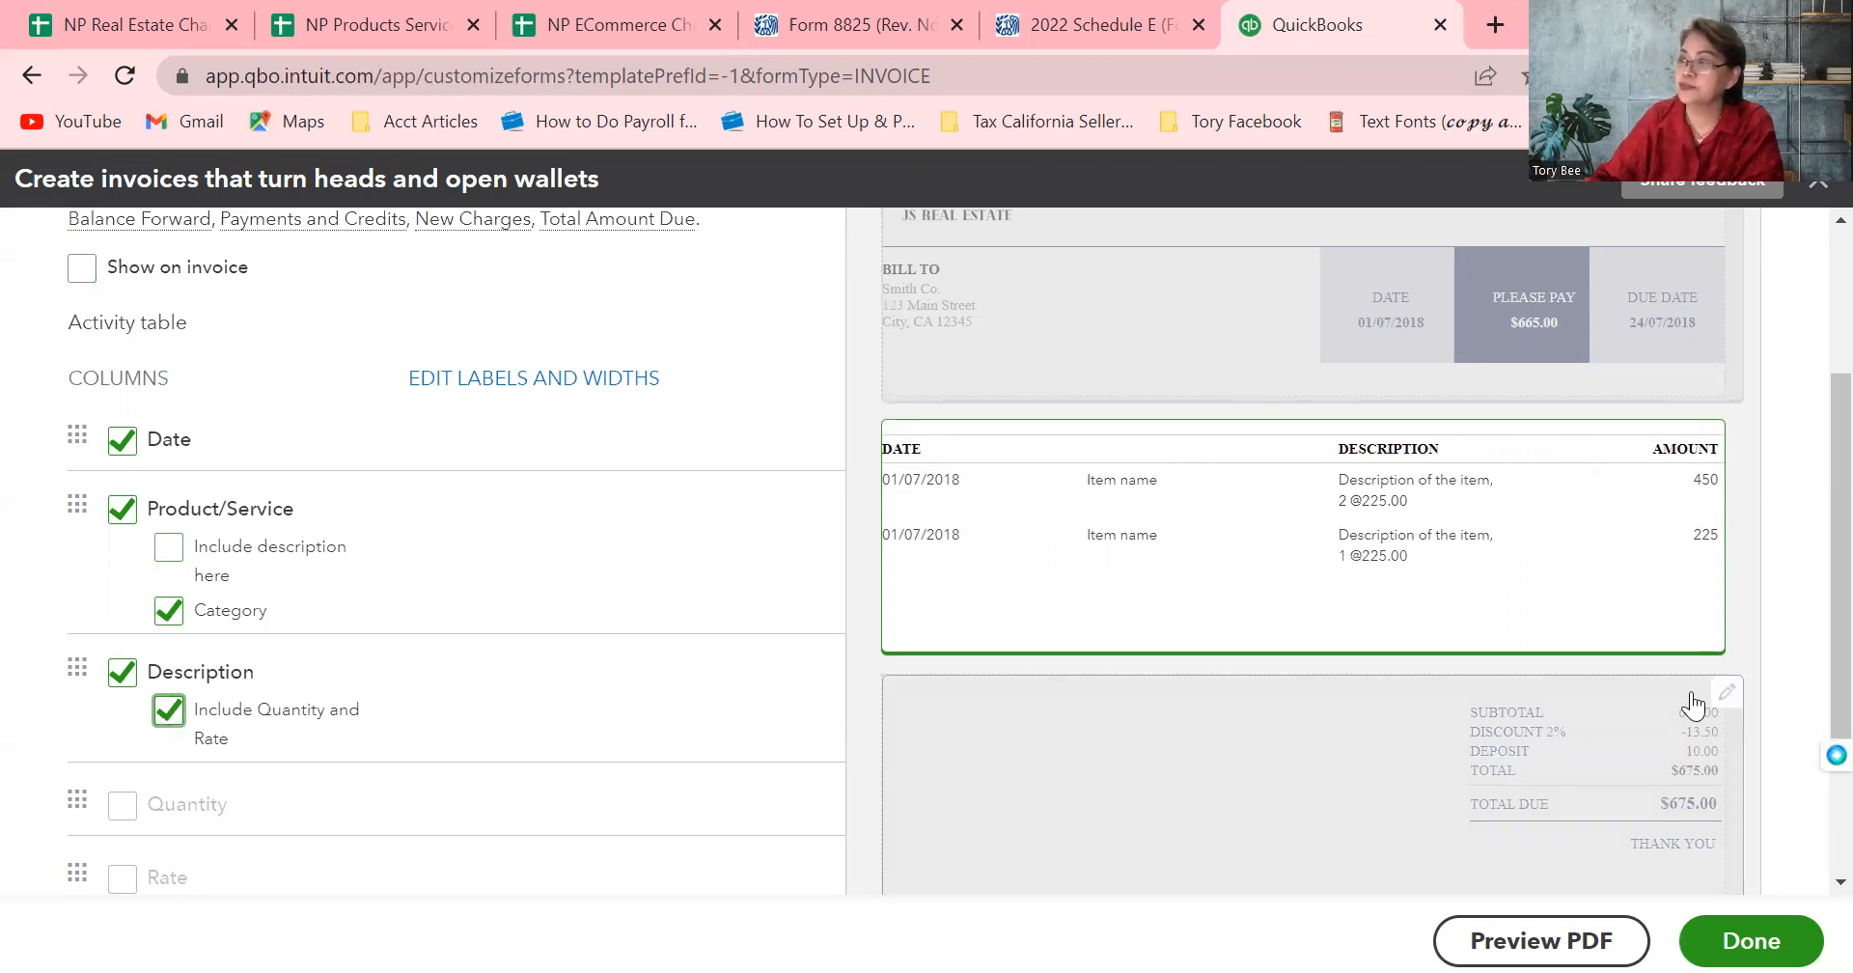
Open the invoice's footer section for editing and enter the message to customer "Please pay Asap. Thank you."
click(1726, 708)
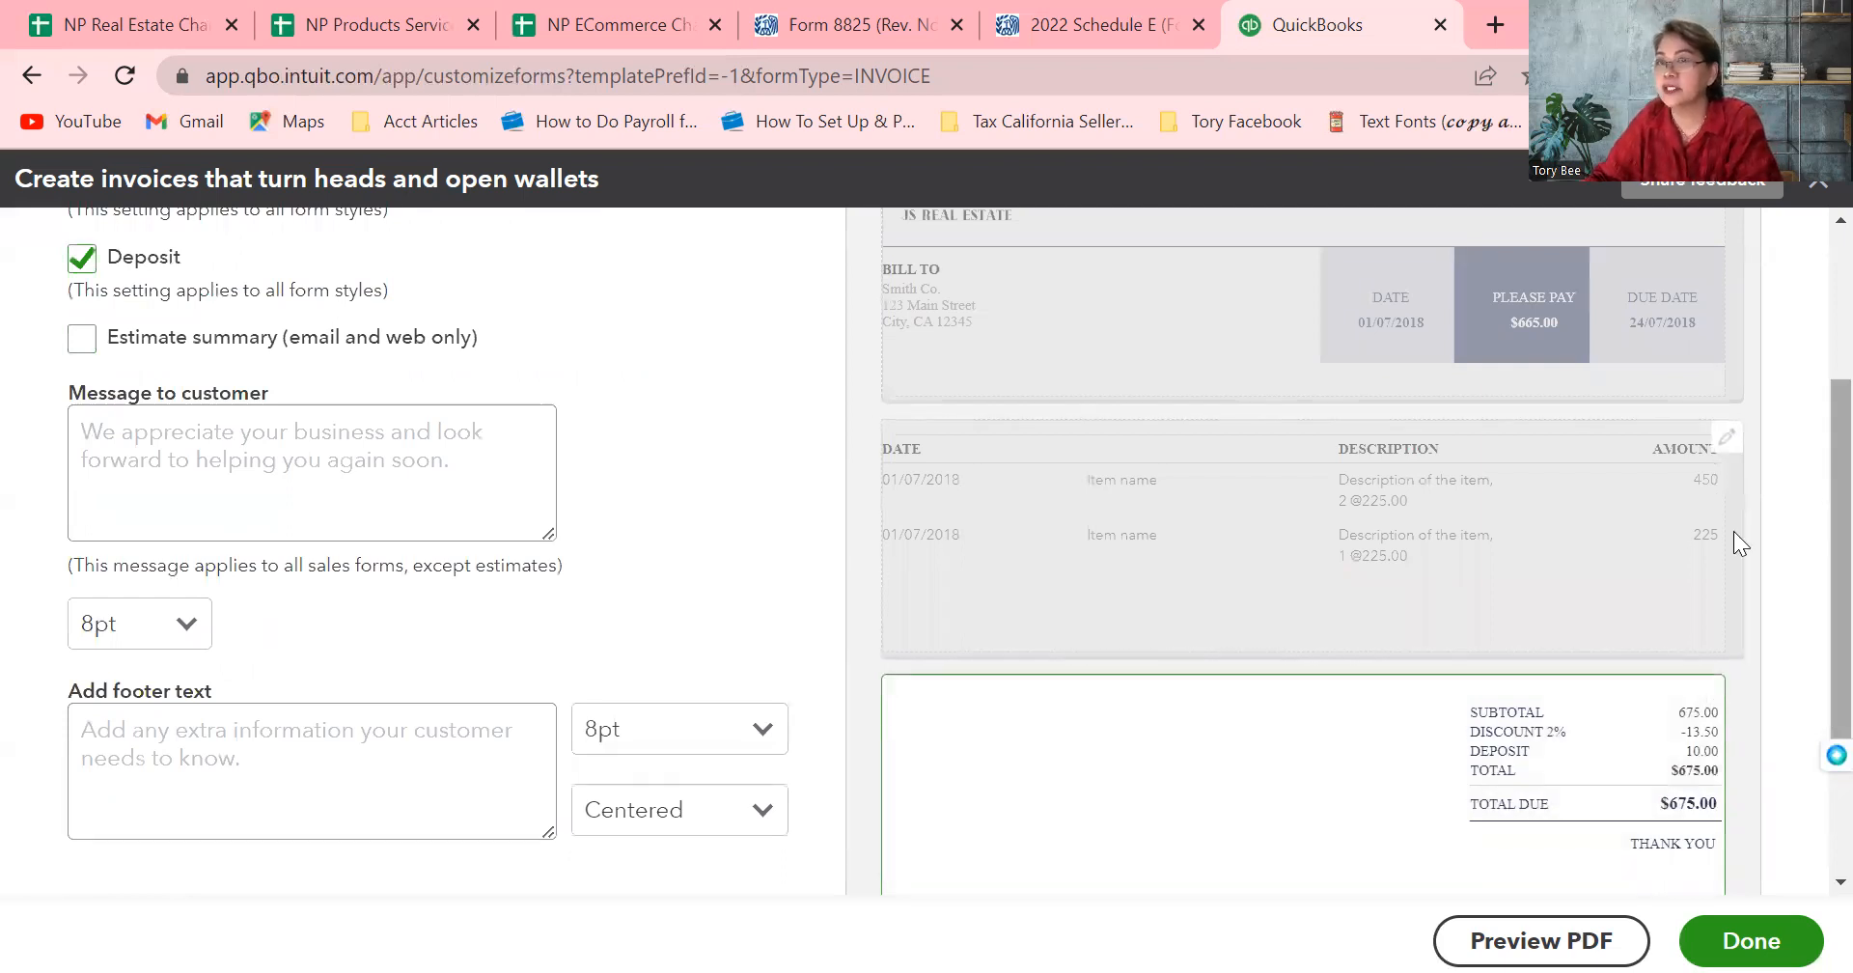
click(231, 447)
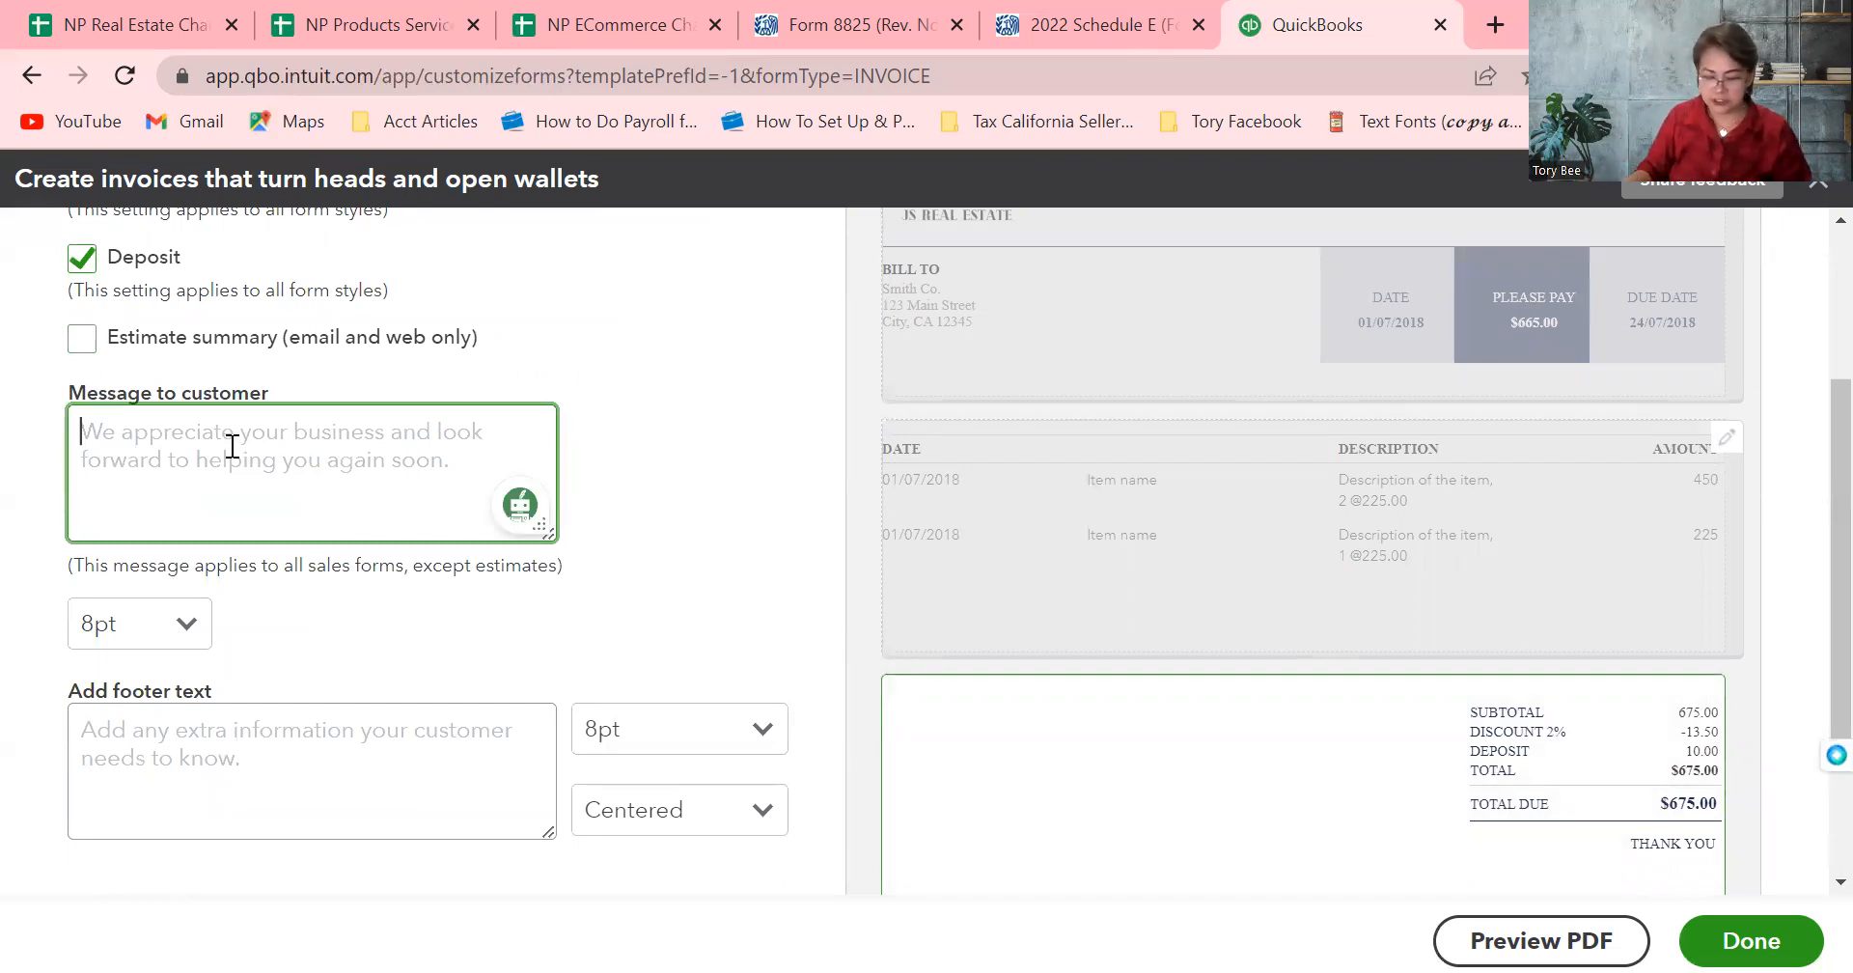
text(Please pay)
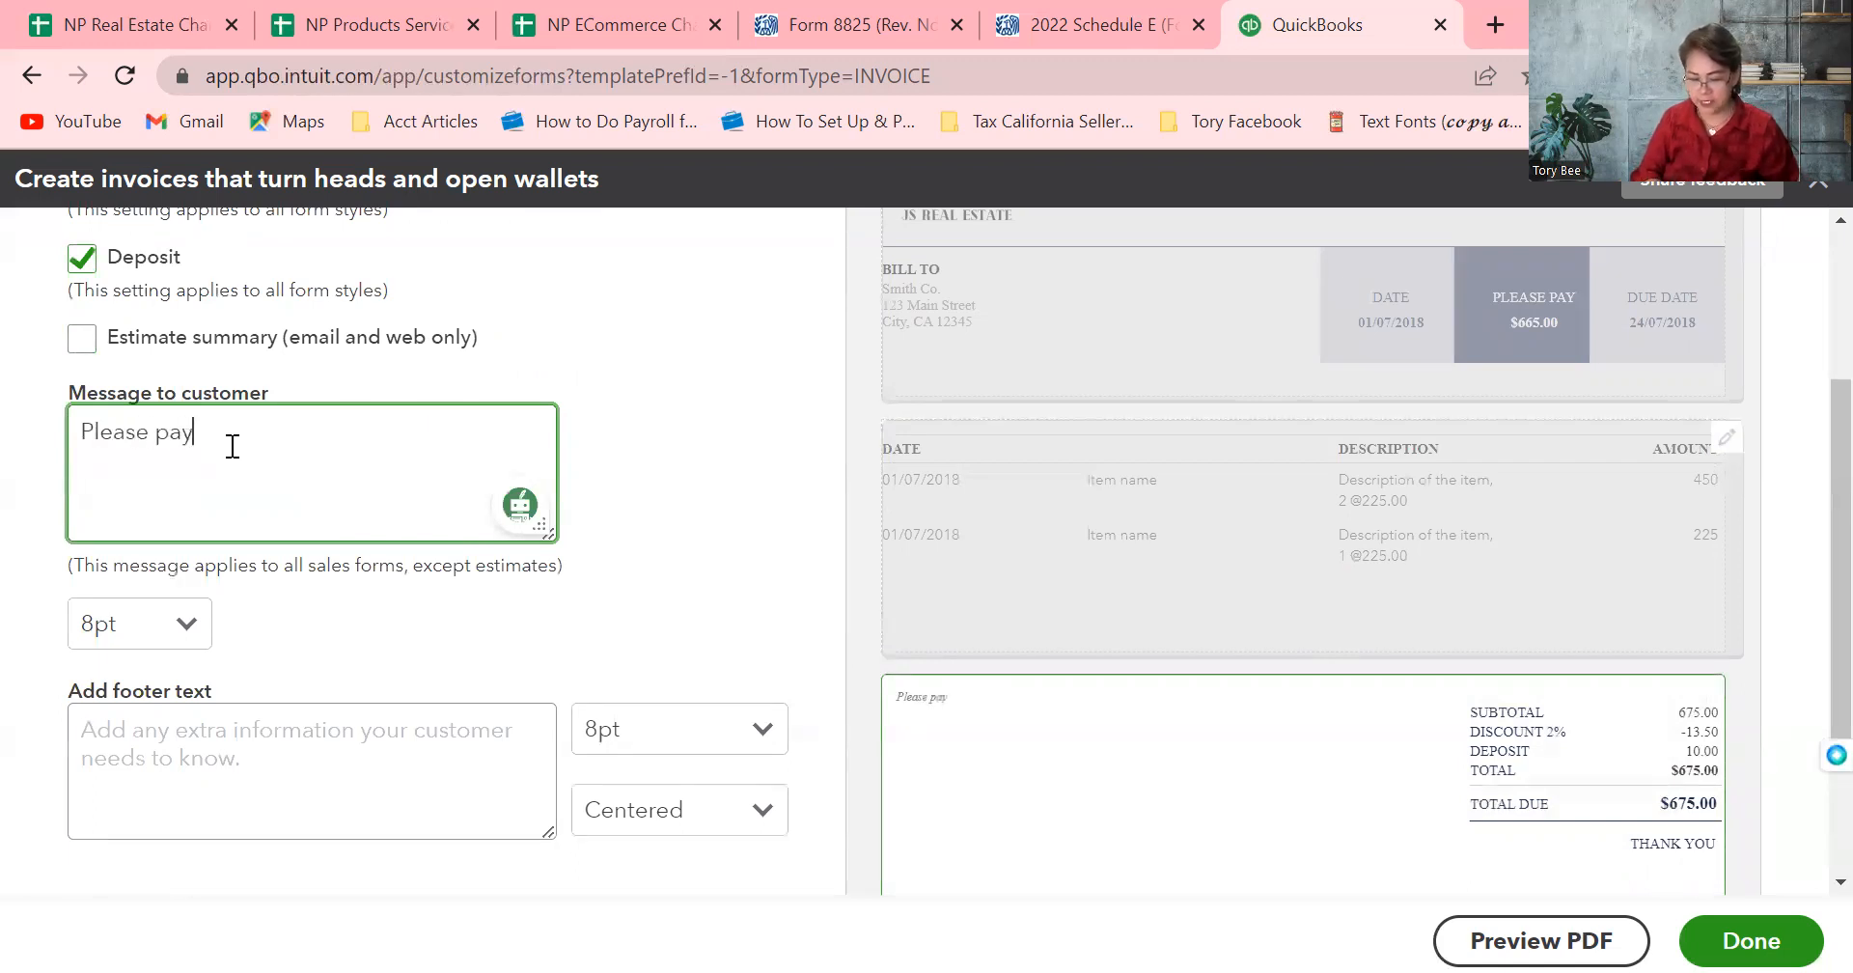
text( ASAp)
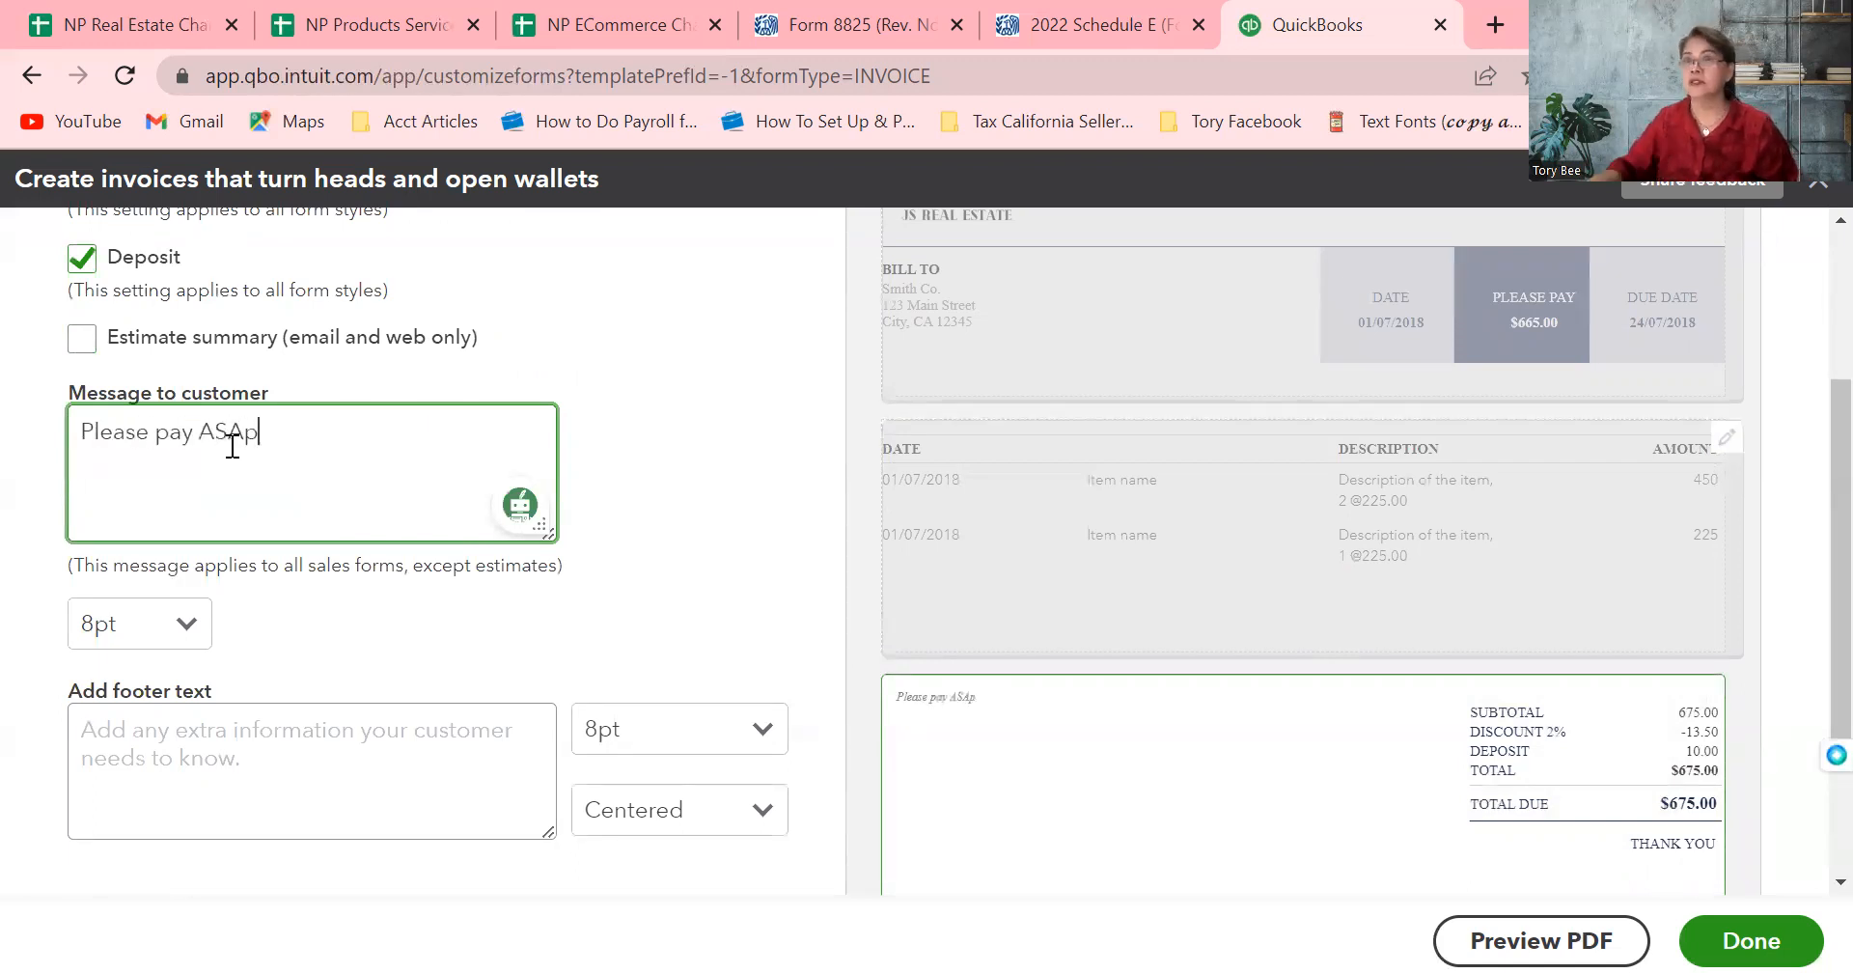
key(BackSpace)
key(BackSpace)
key(BackSpace)
key(BackSpace)
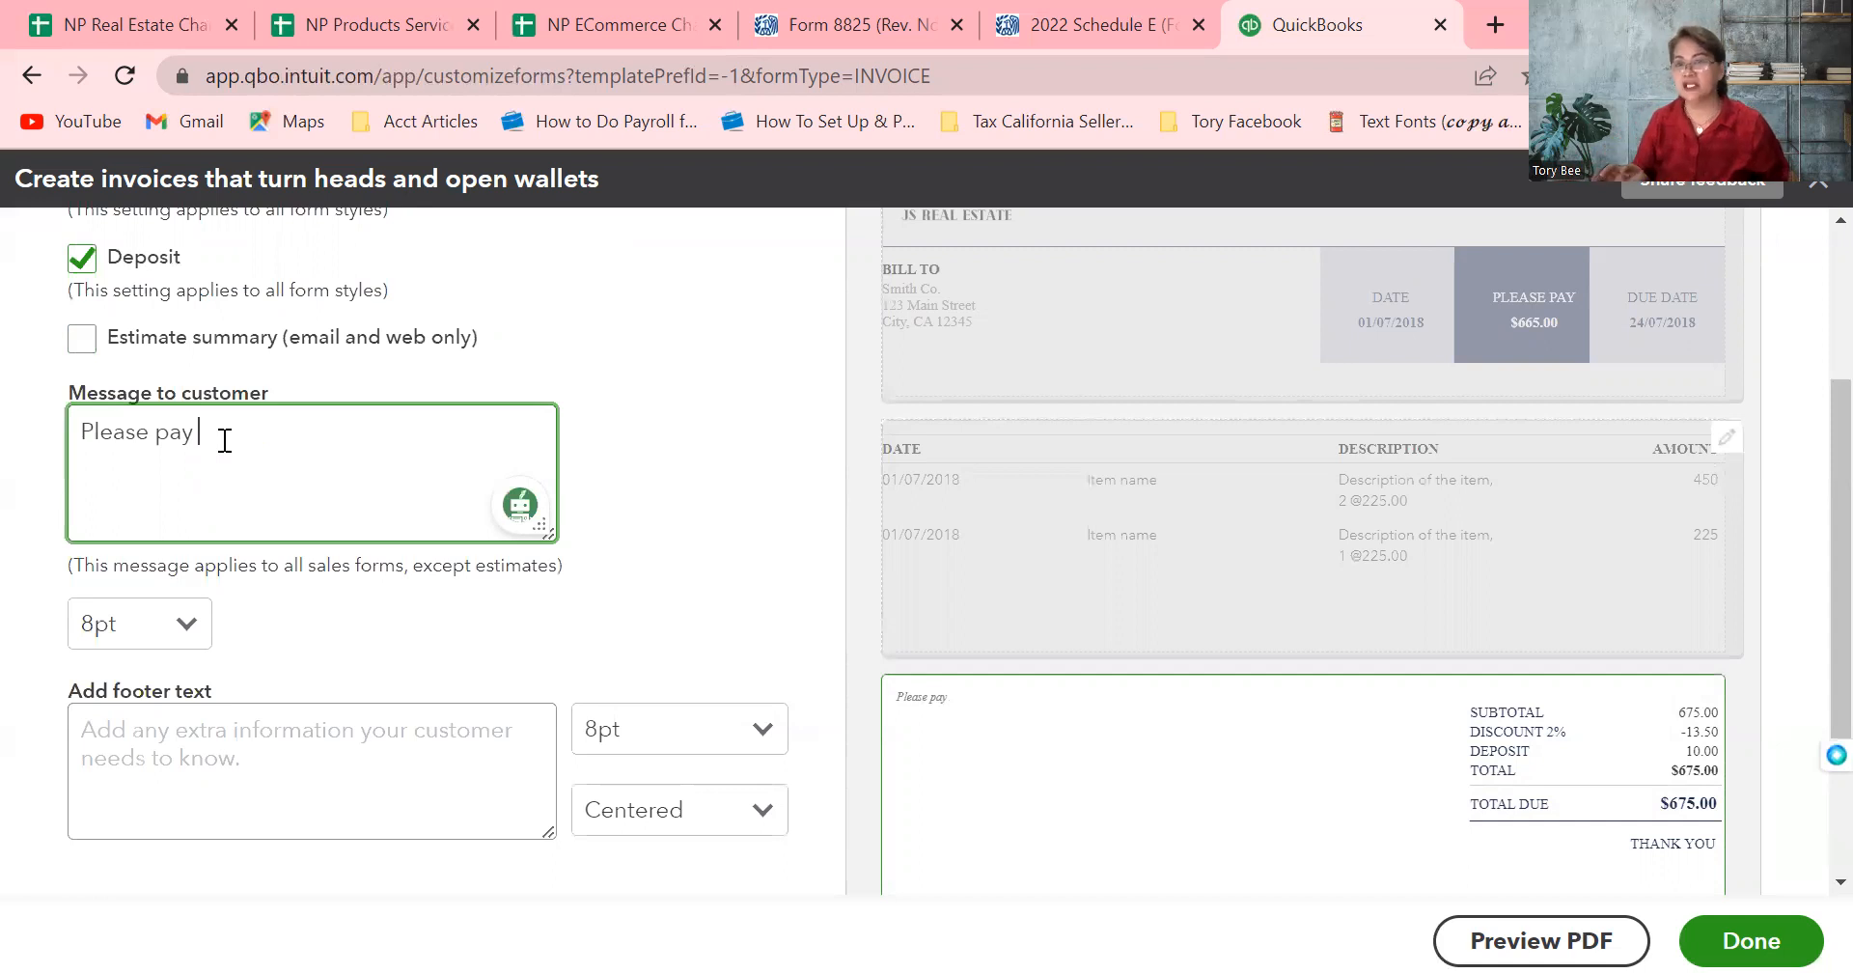
text(Asap)
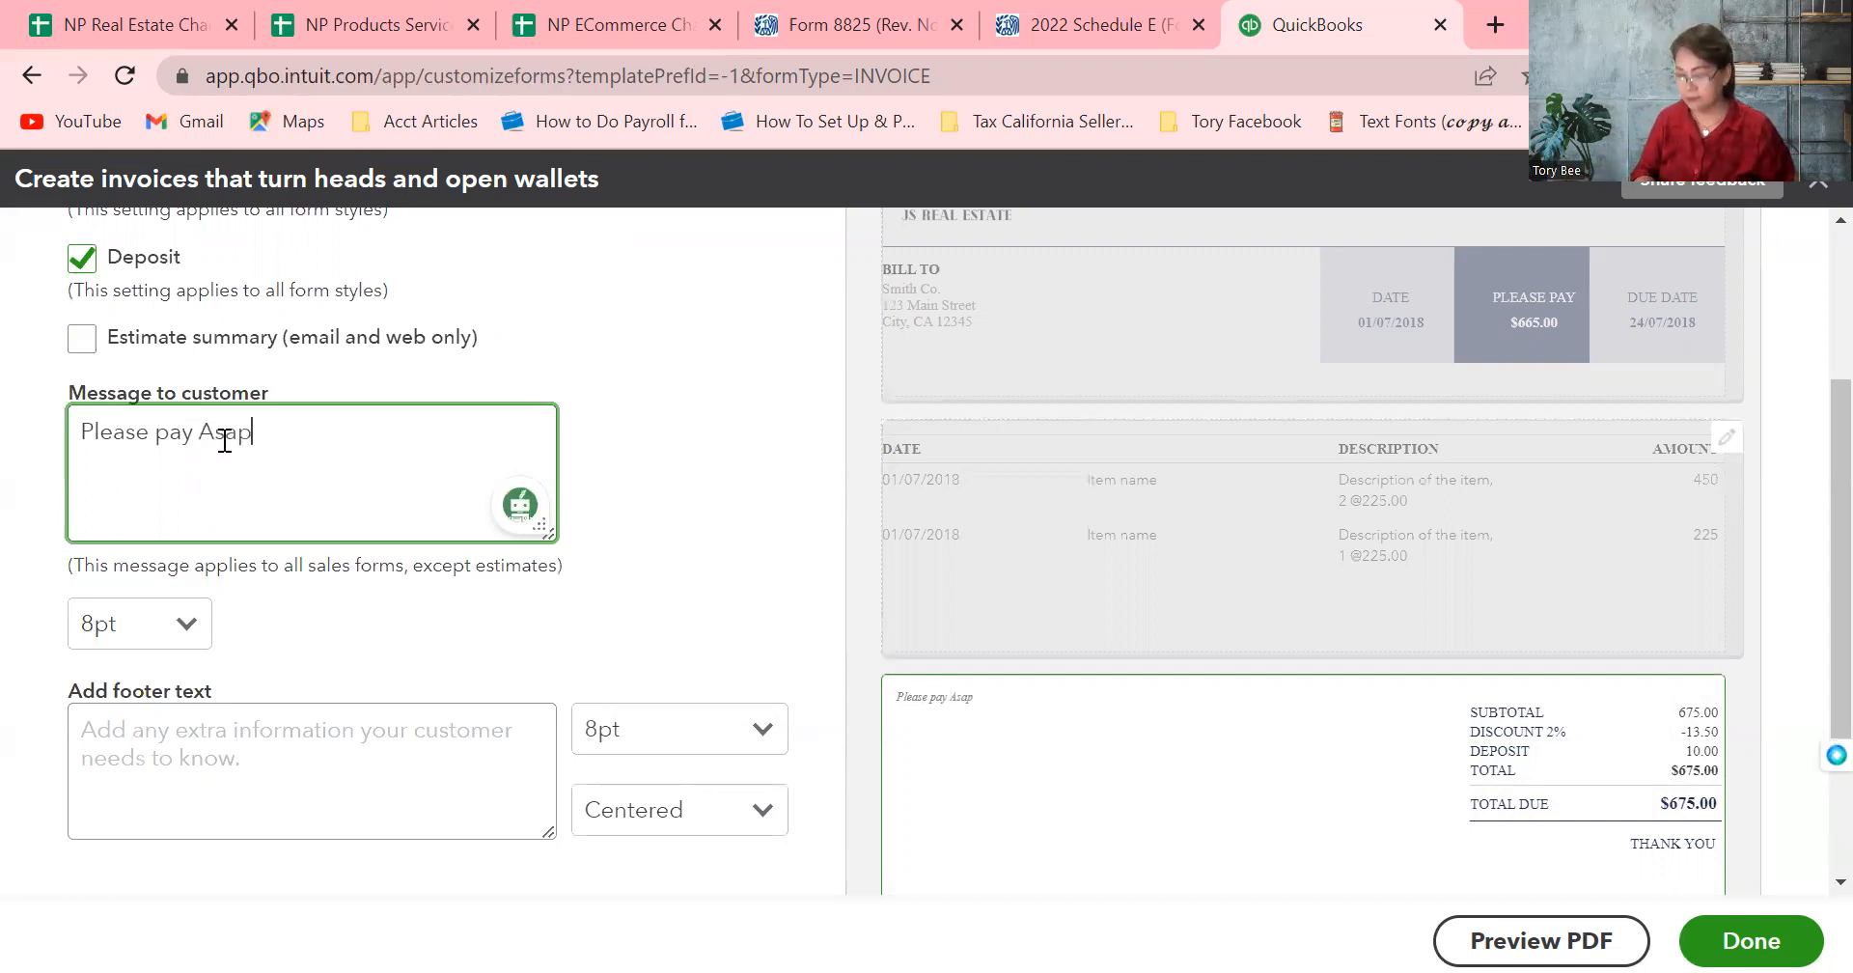
text(. Thank you.)
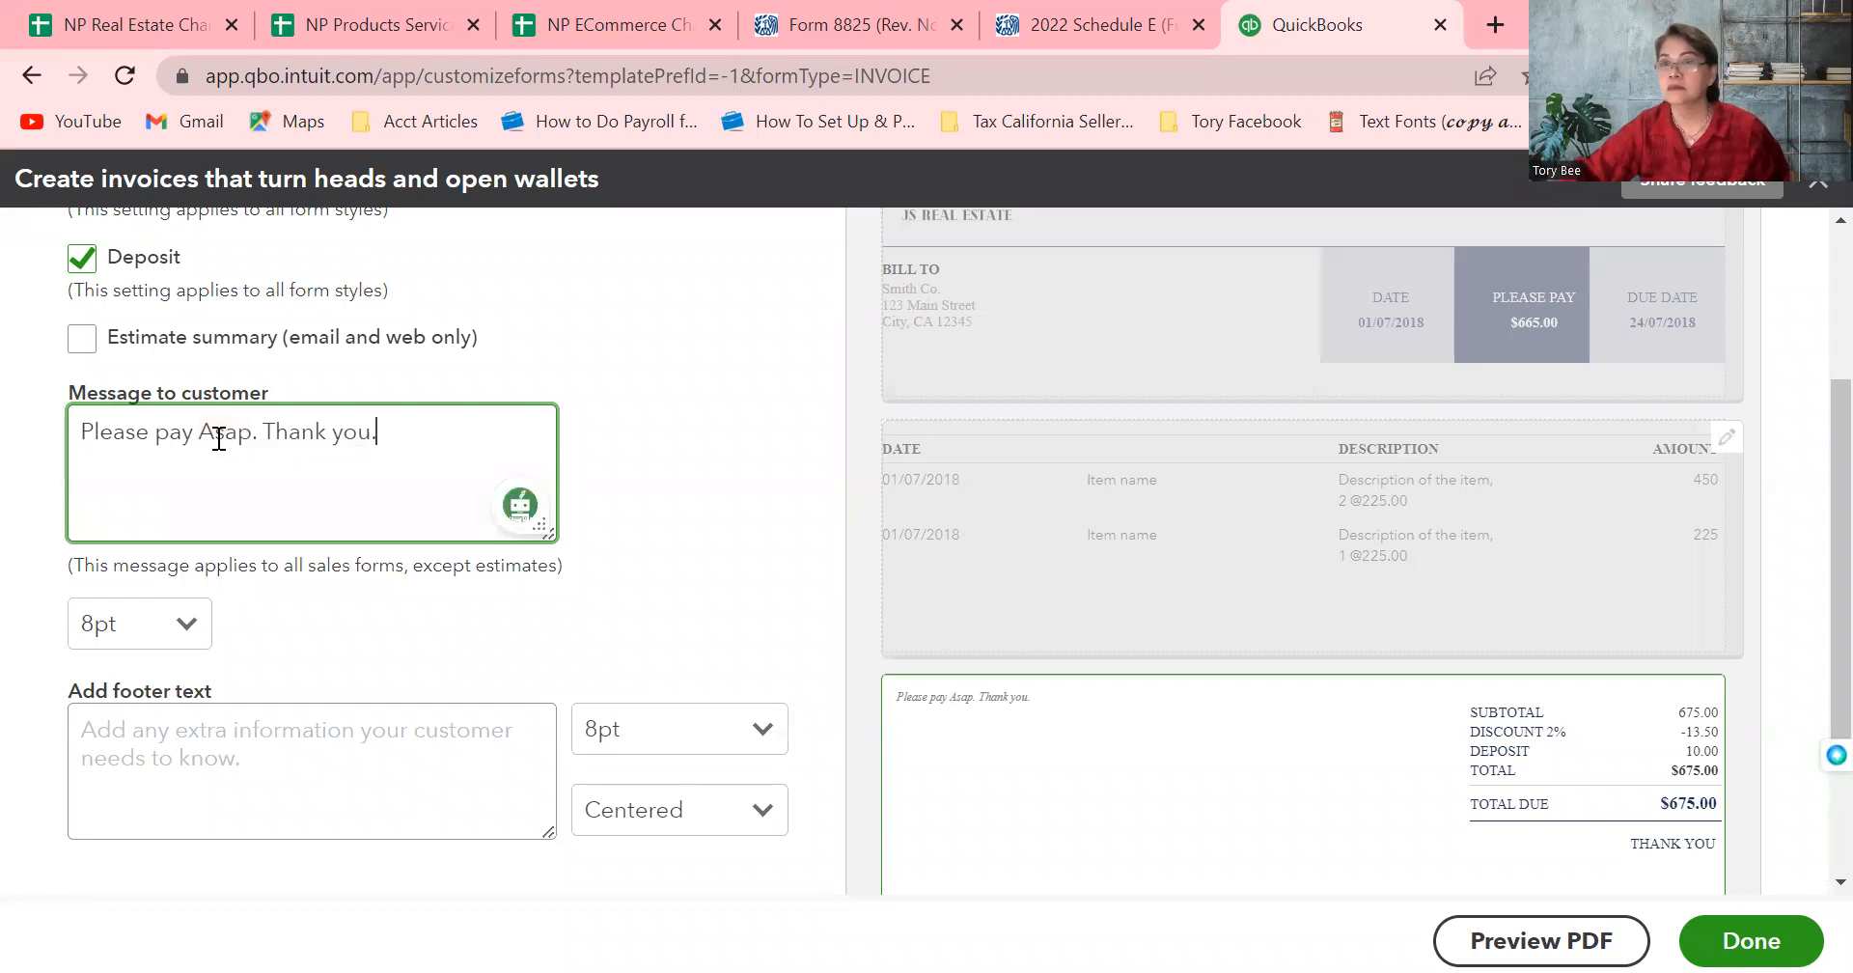
Correct "Asap" to lowercase "asap" in the invoice's message to customer
mouse_move(226, 431)
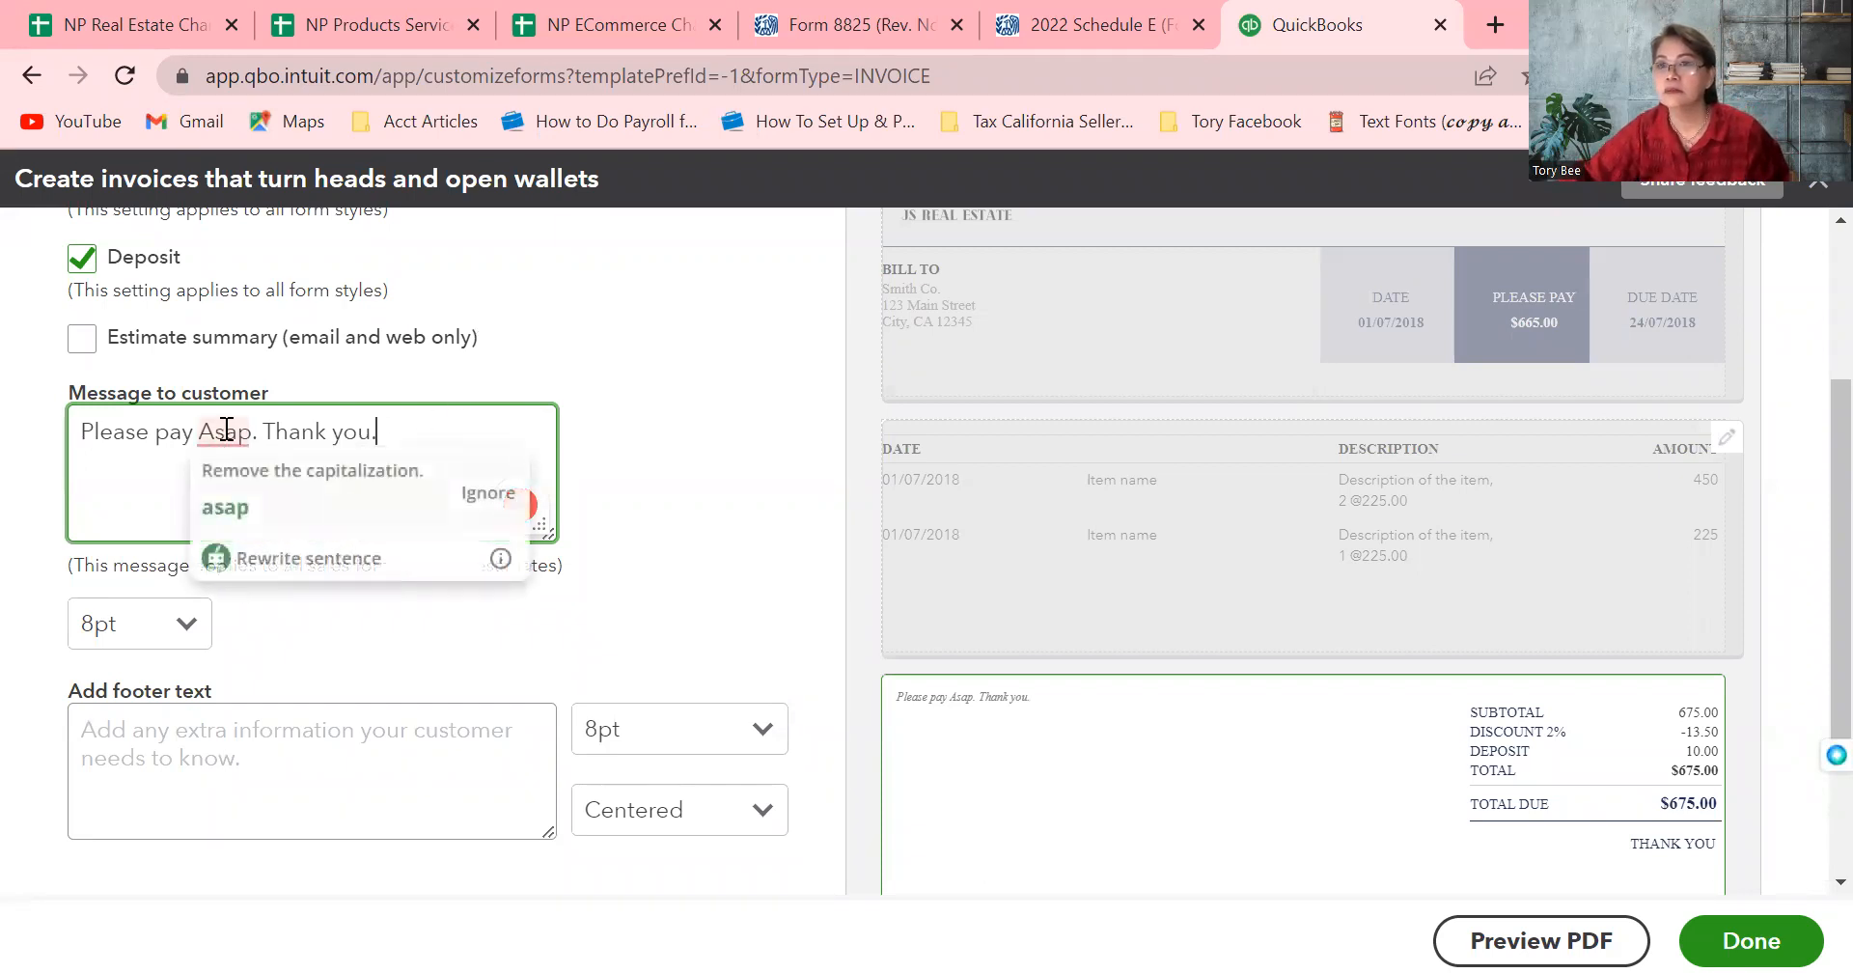
click(225, 506)
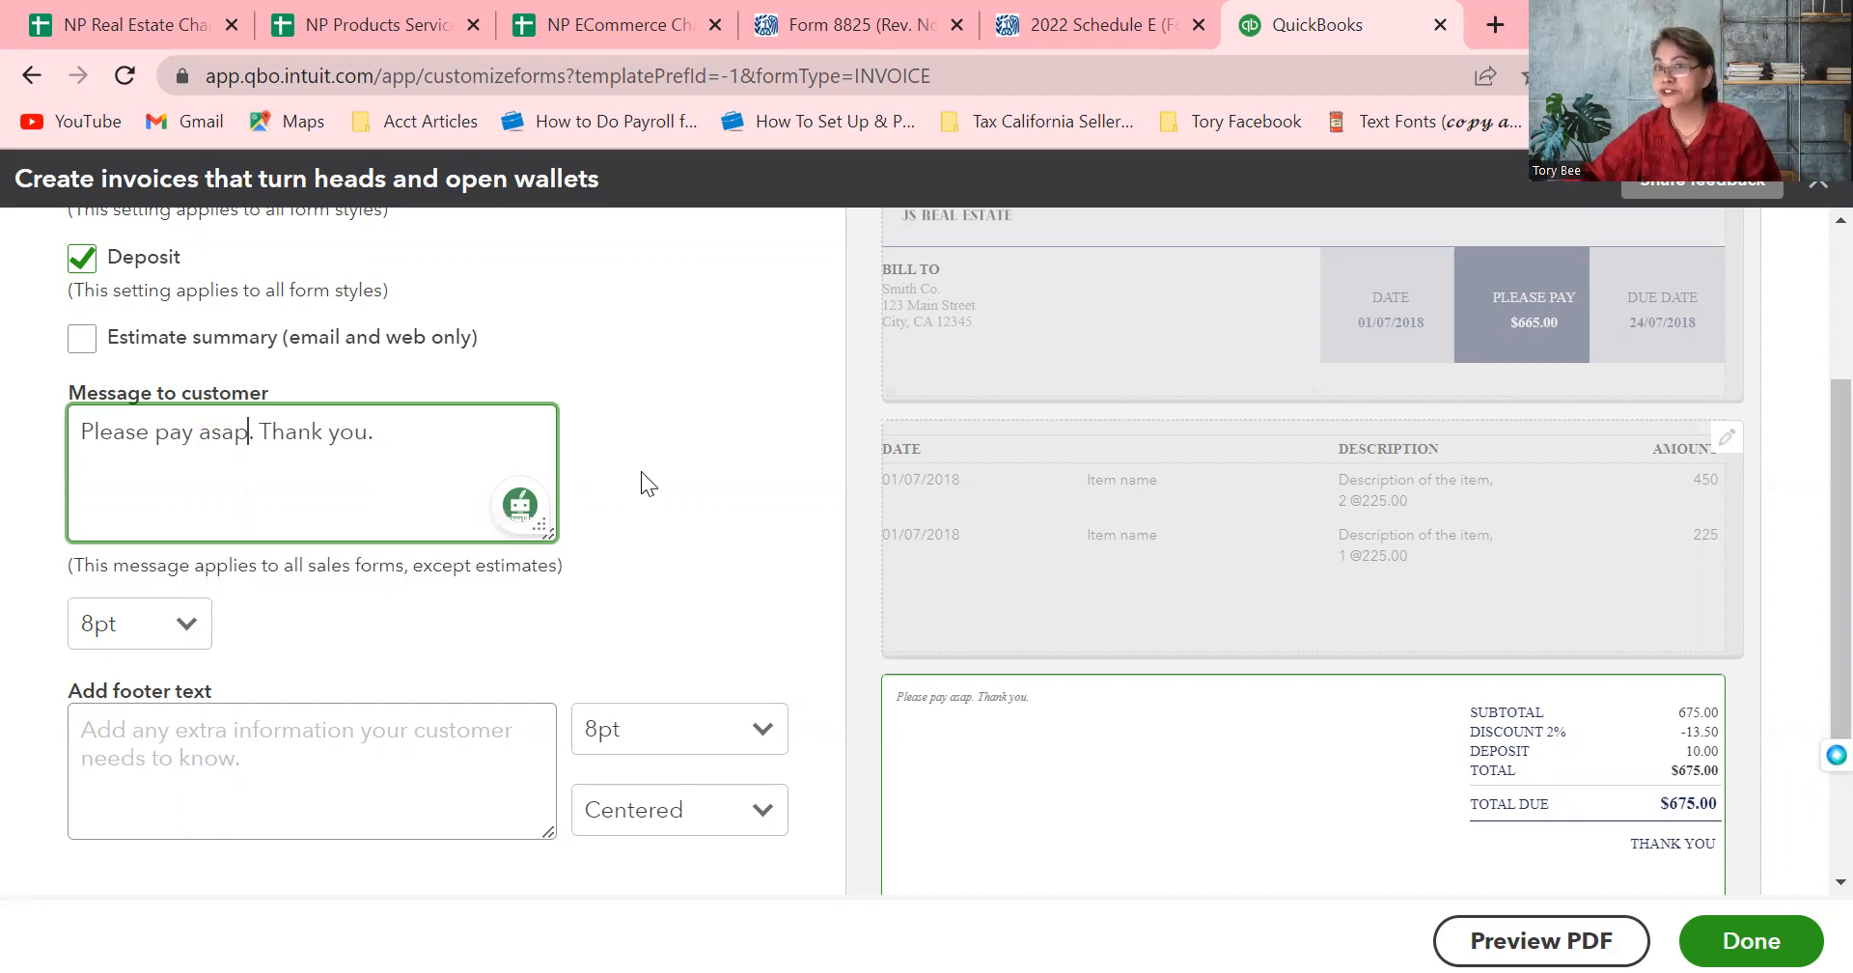
click(686, 595)
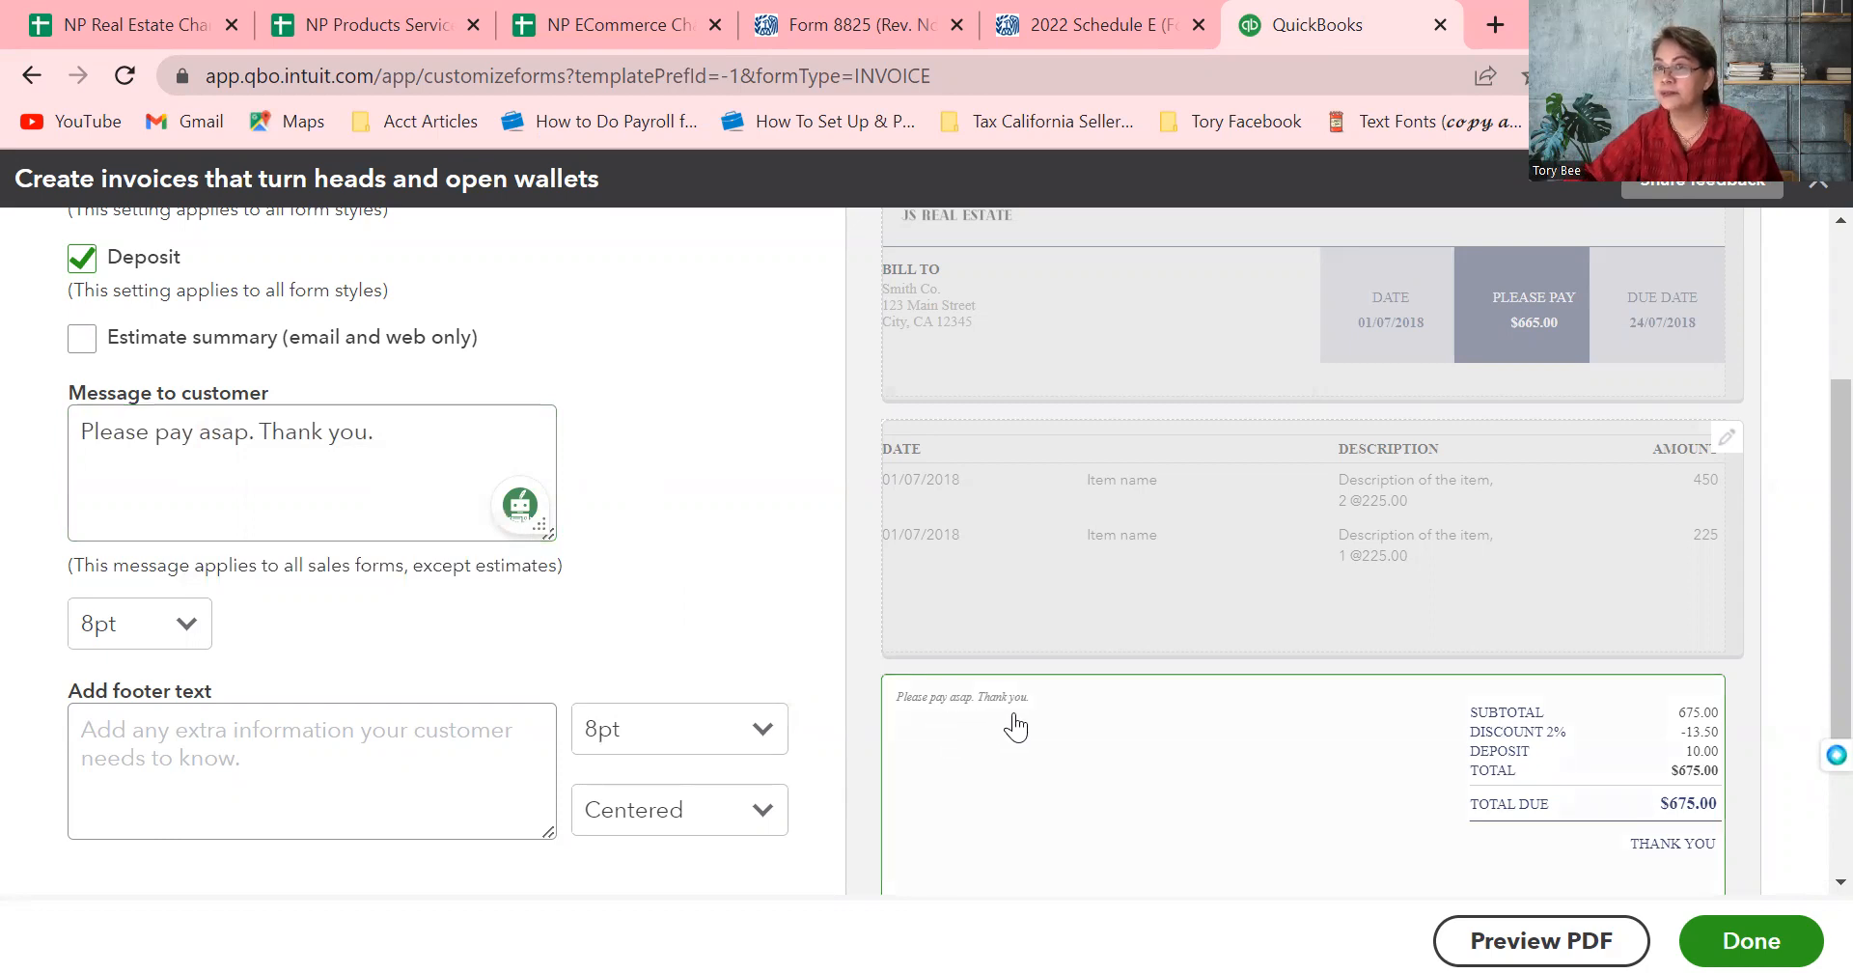
click(278, 737)
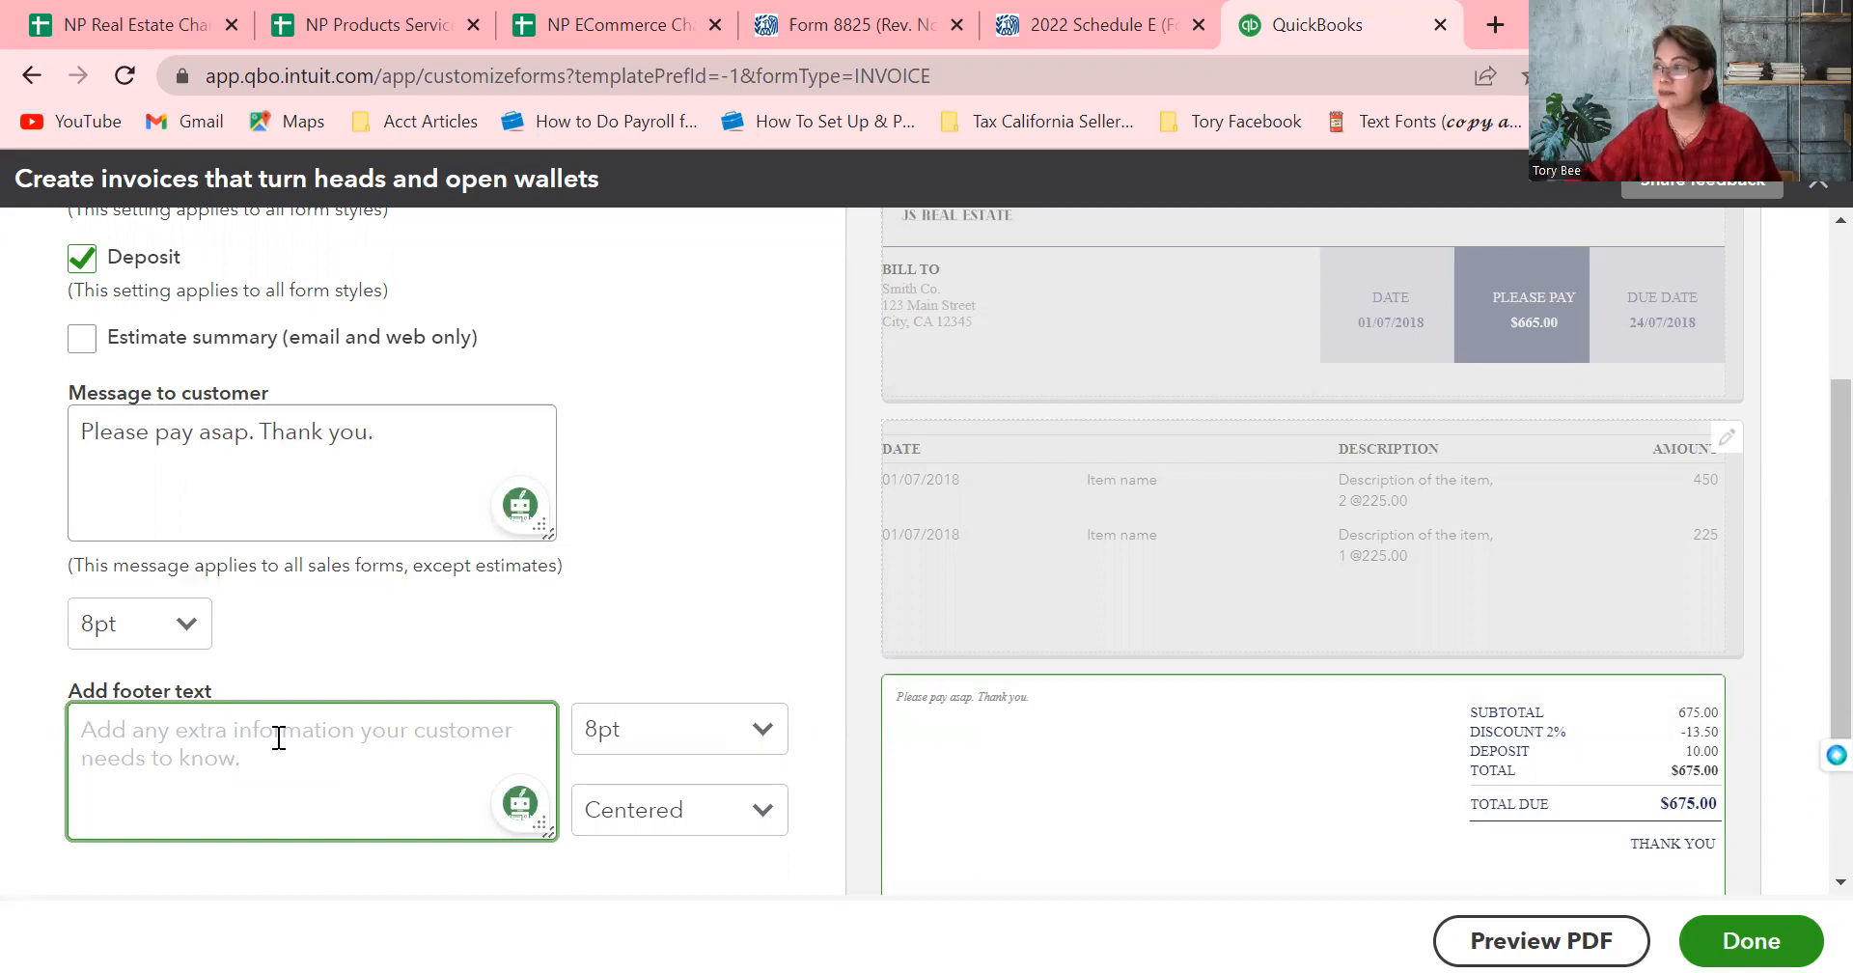
text(Net)
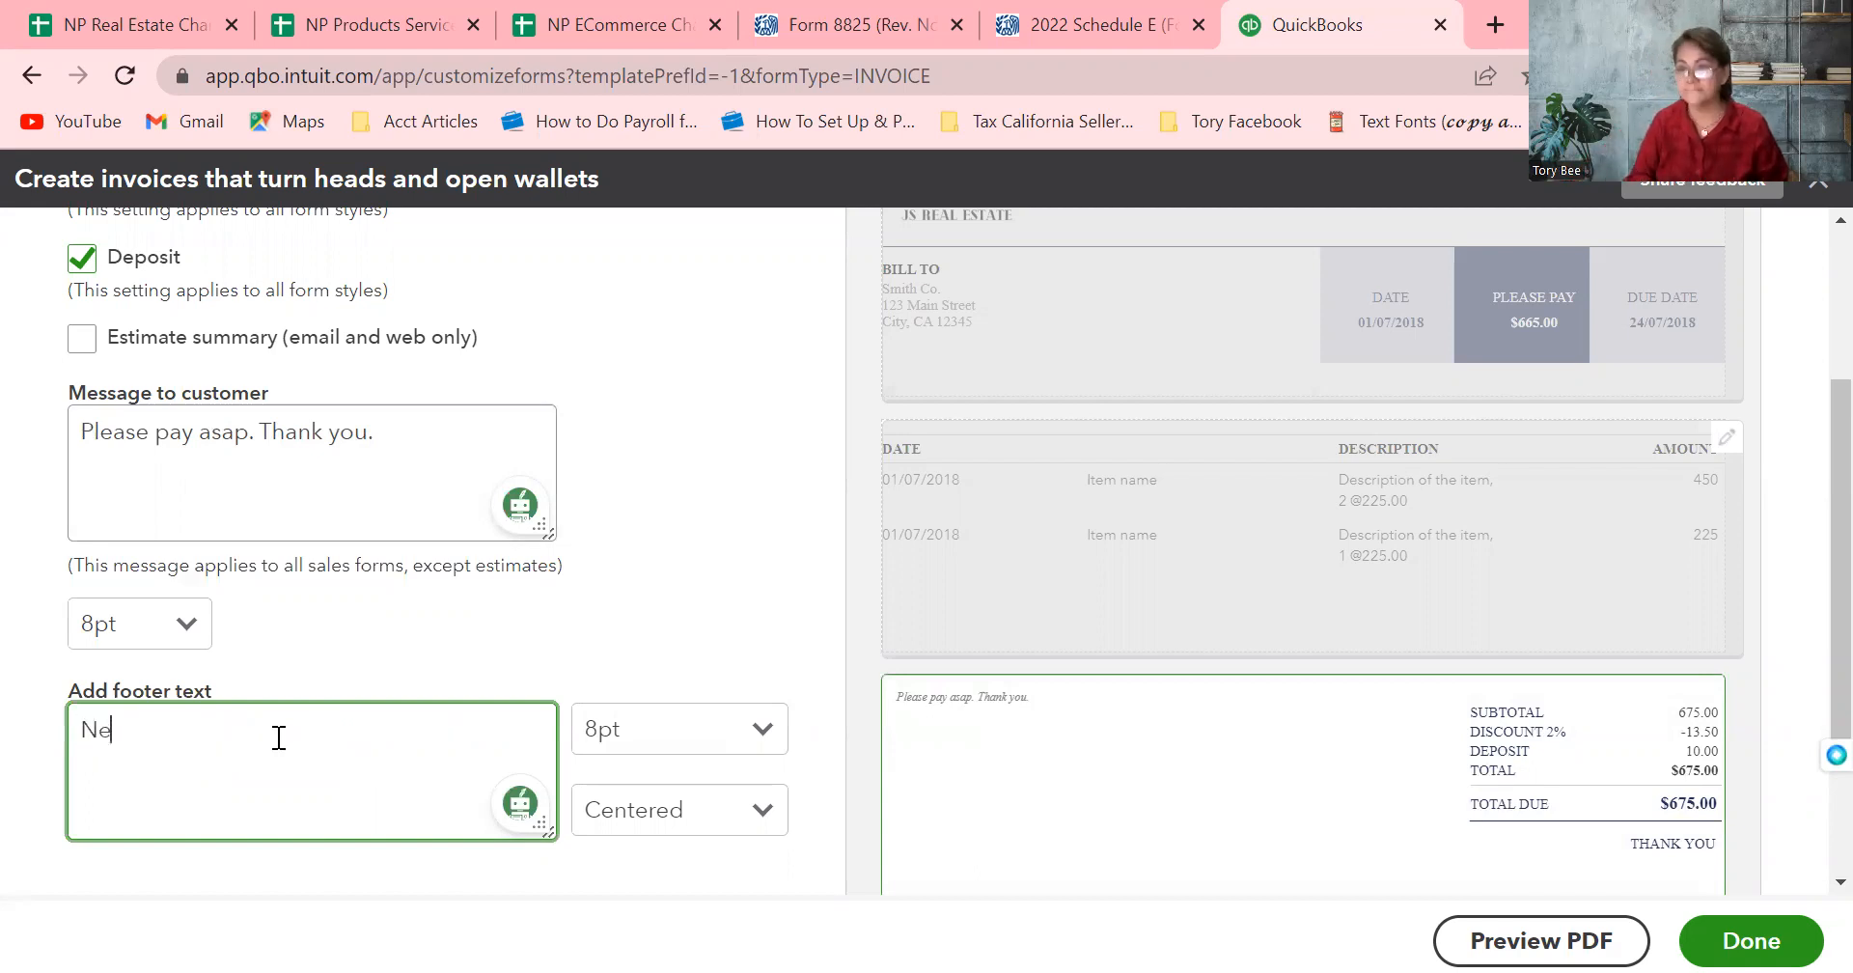
key(BackSpace)
key(BackSpace)
key(BackSpace)
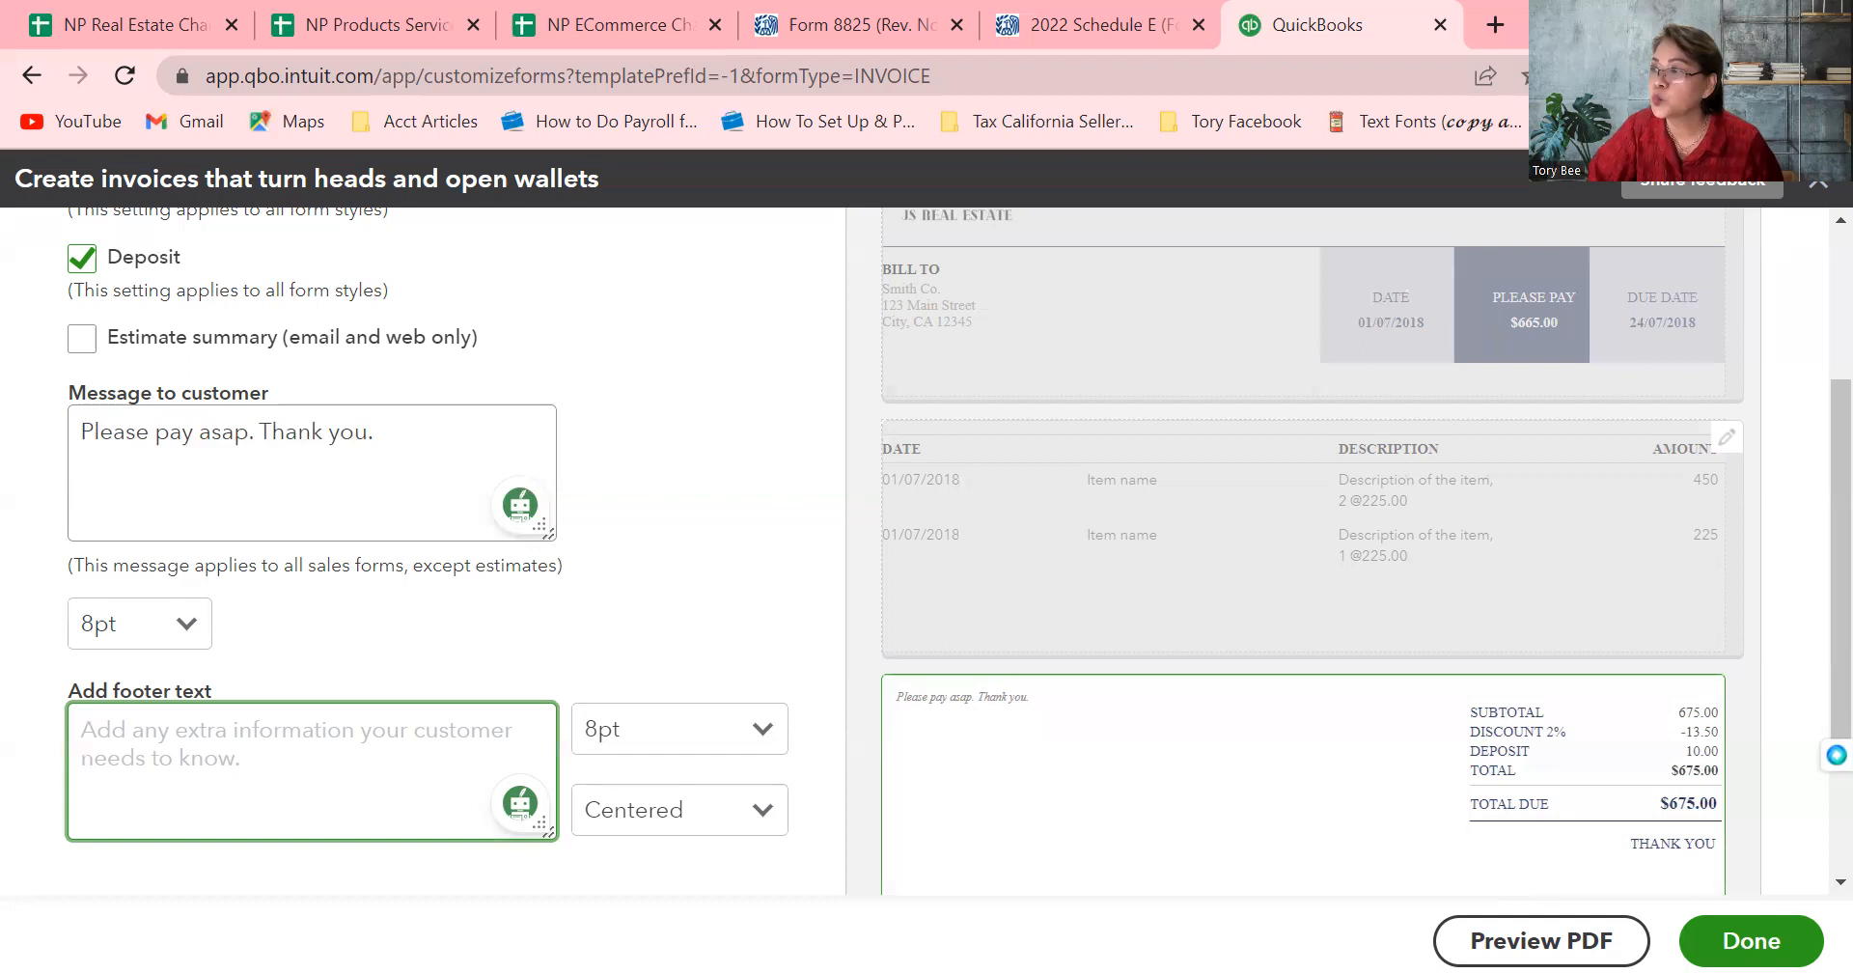
Save the invoice style and return to the custom form styles list by way of the account's Sales settings
click(1766, 938)
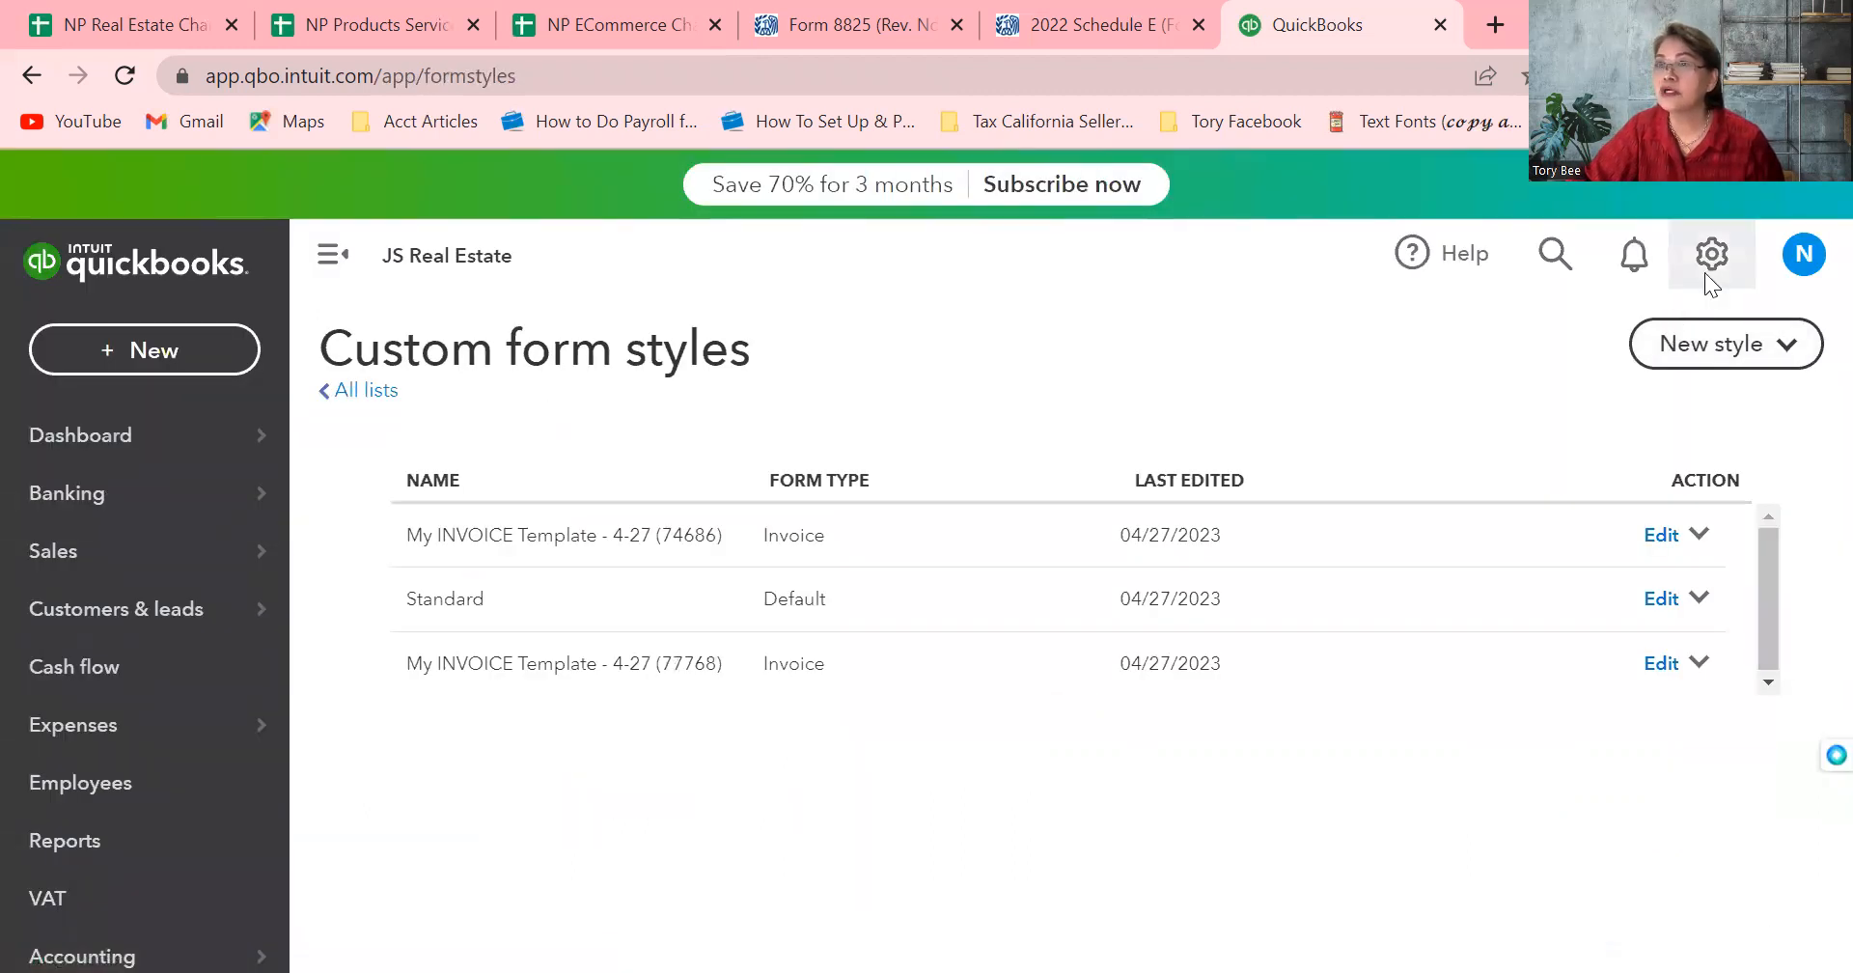
click(1706, 275)
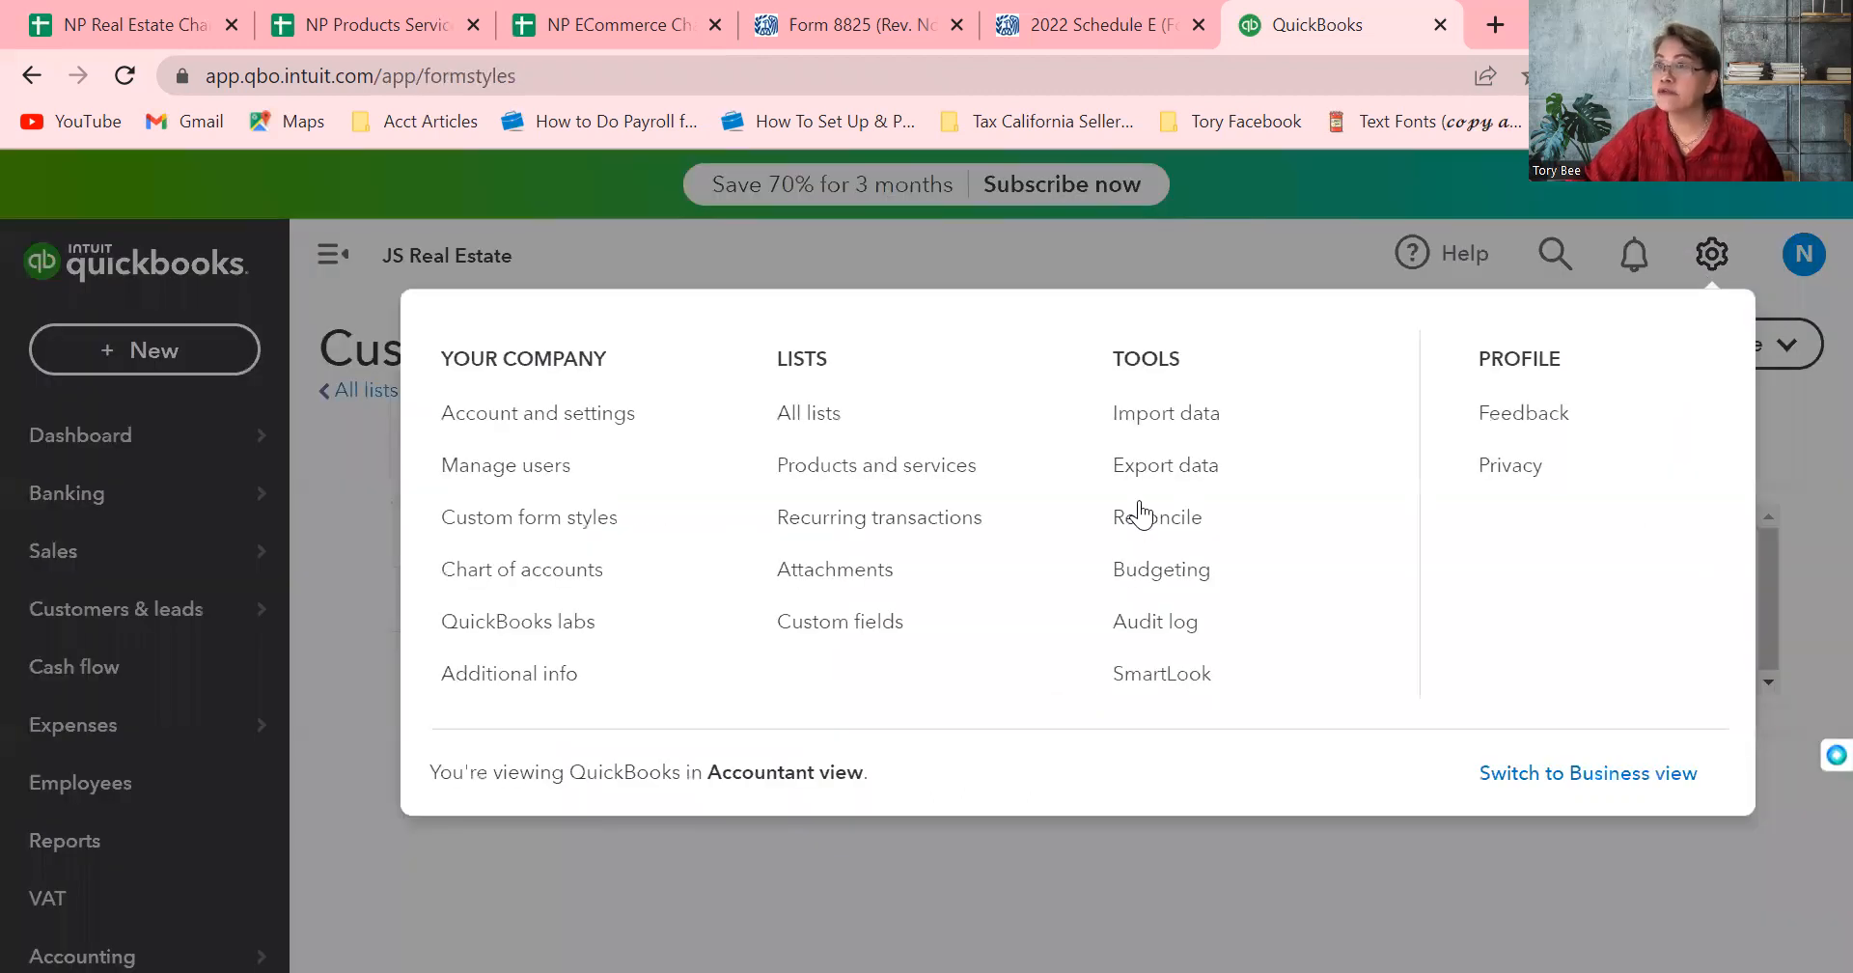
click(562, 412)
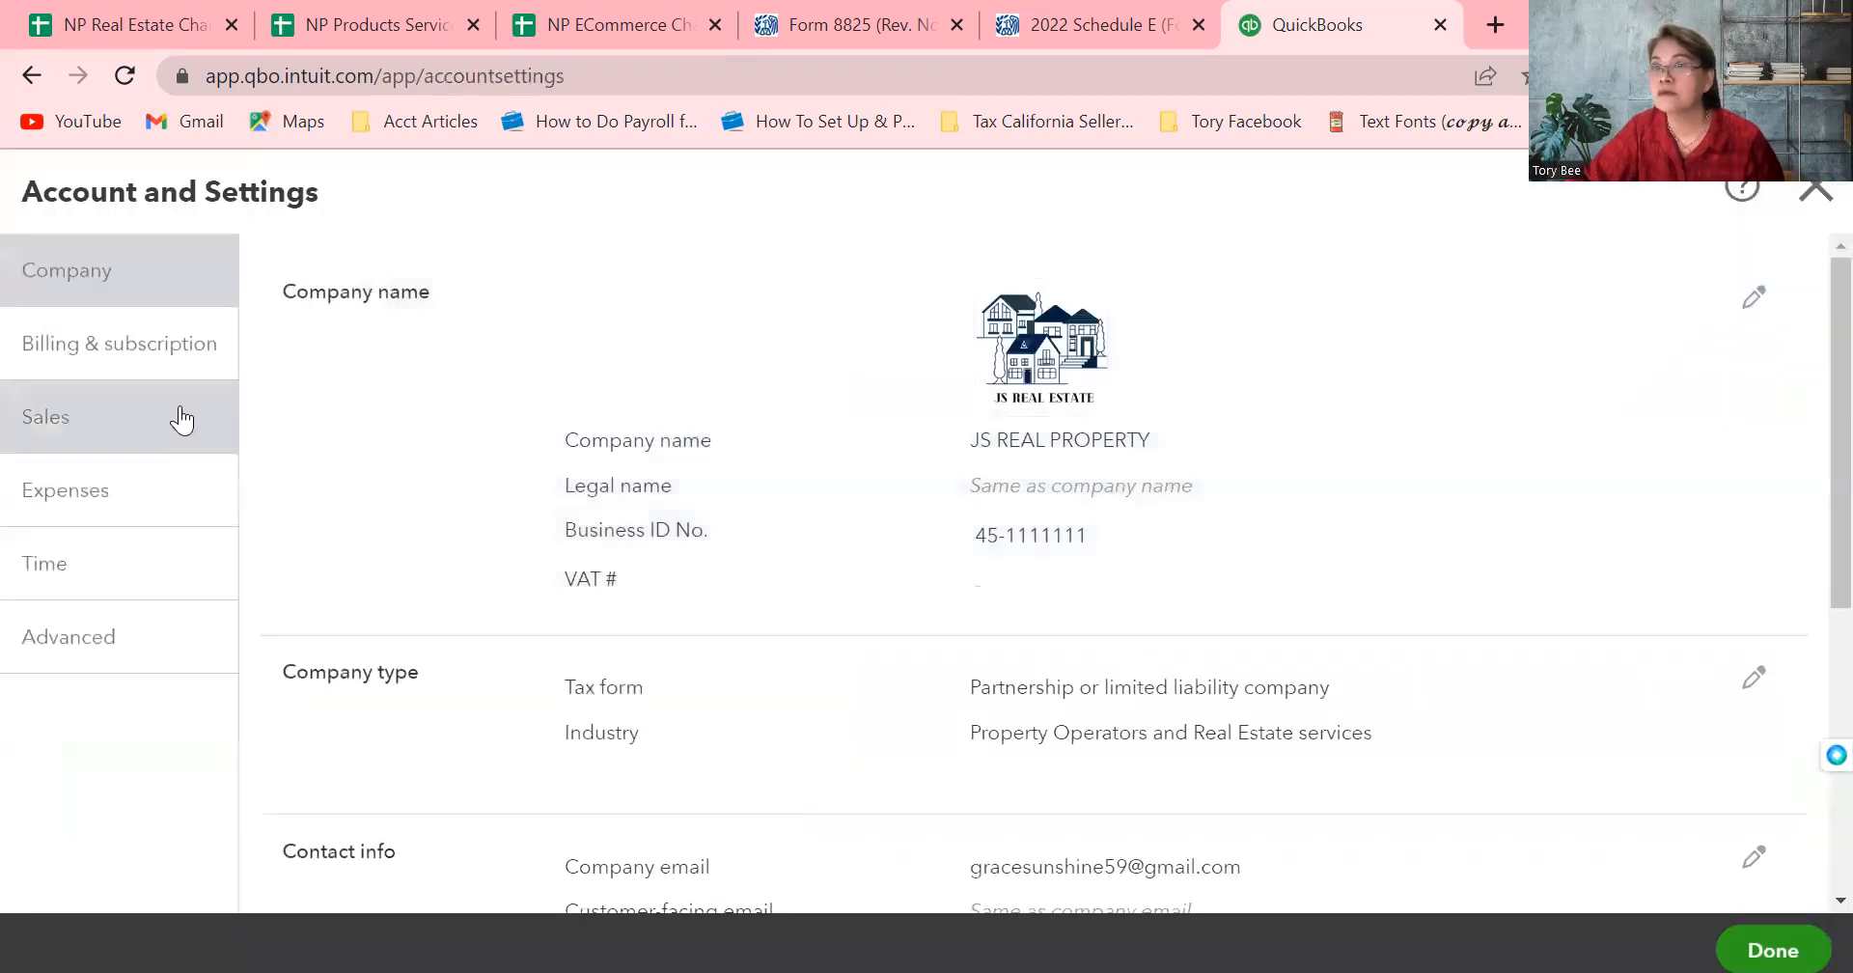
click(137, 445)
click(1226, 316)
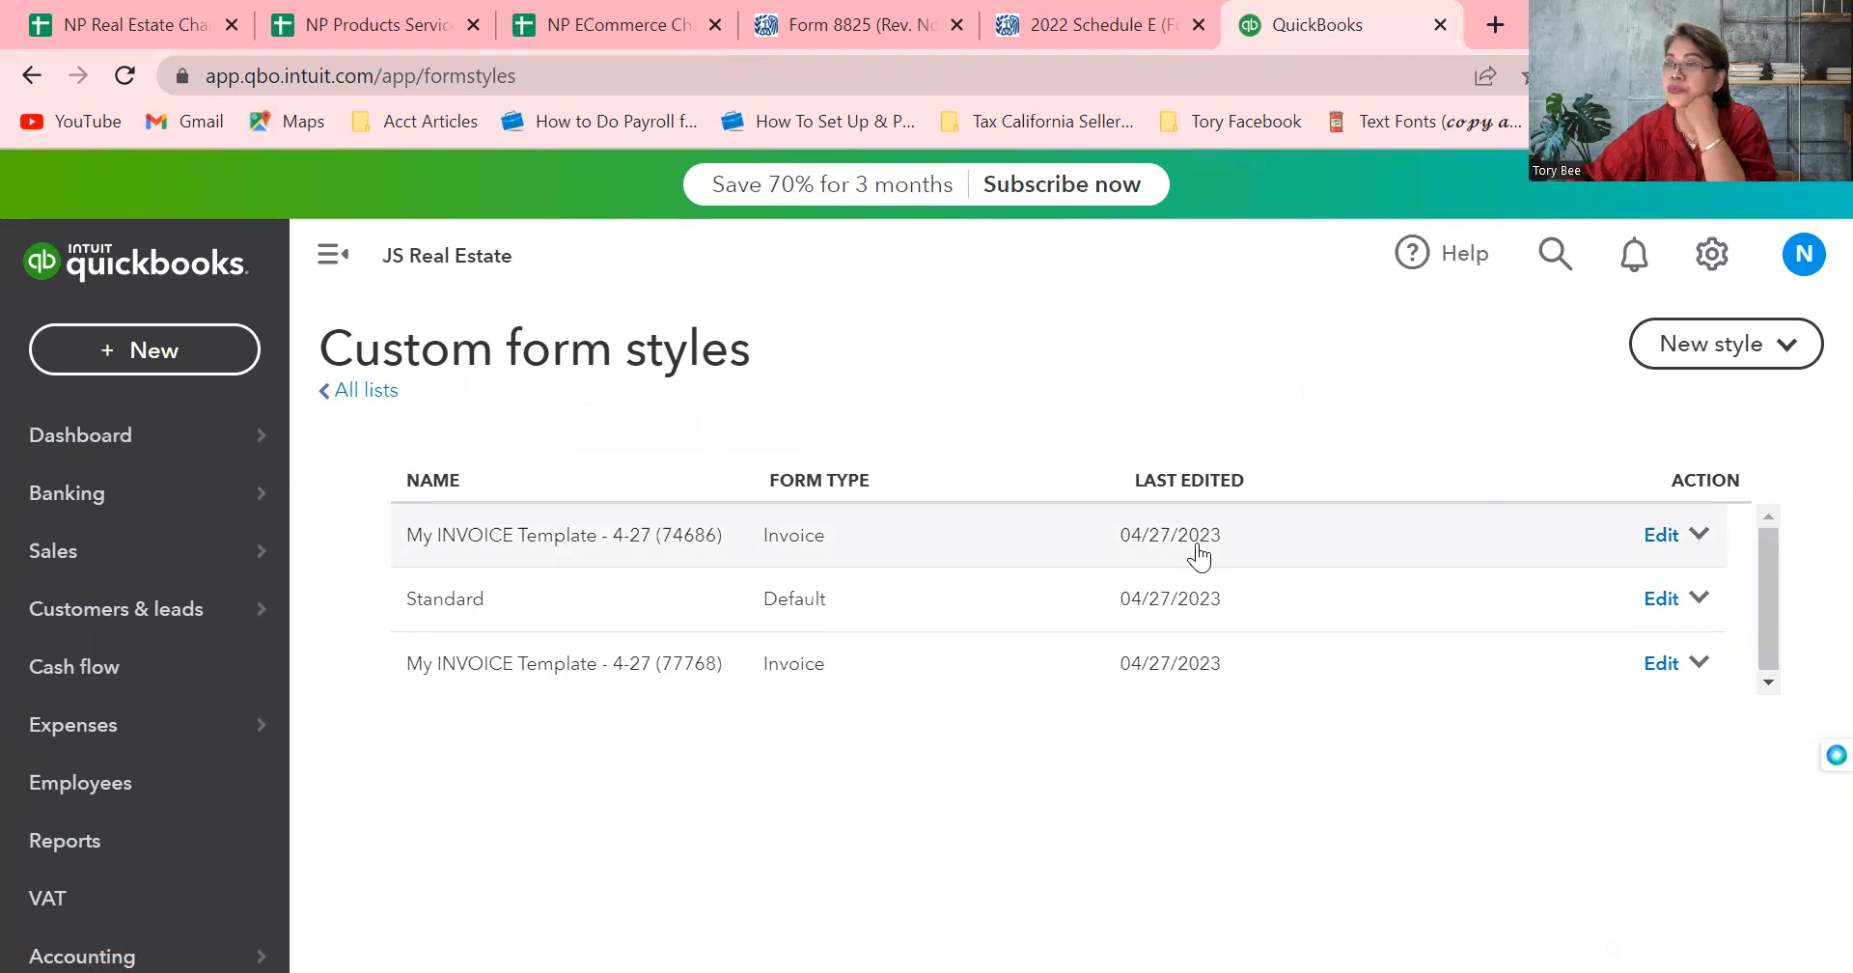
Open "My INVOICE Template - 4-27 (77768)" for editing and go to its email settings
click(1134, 672)
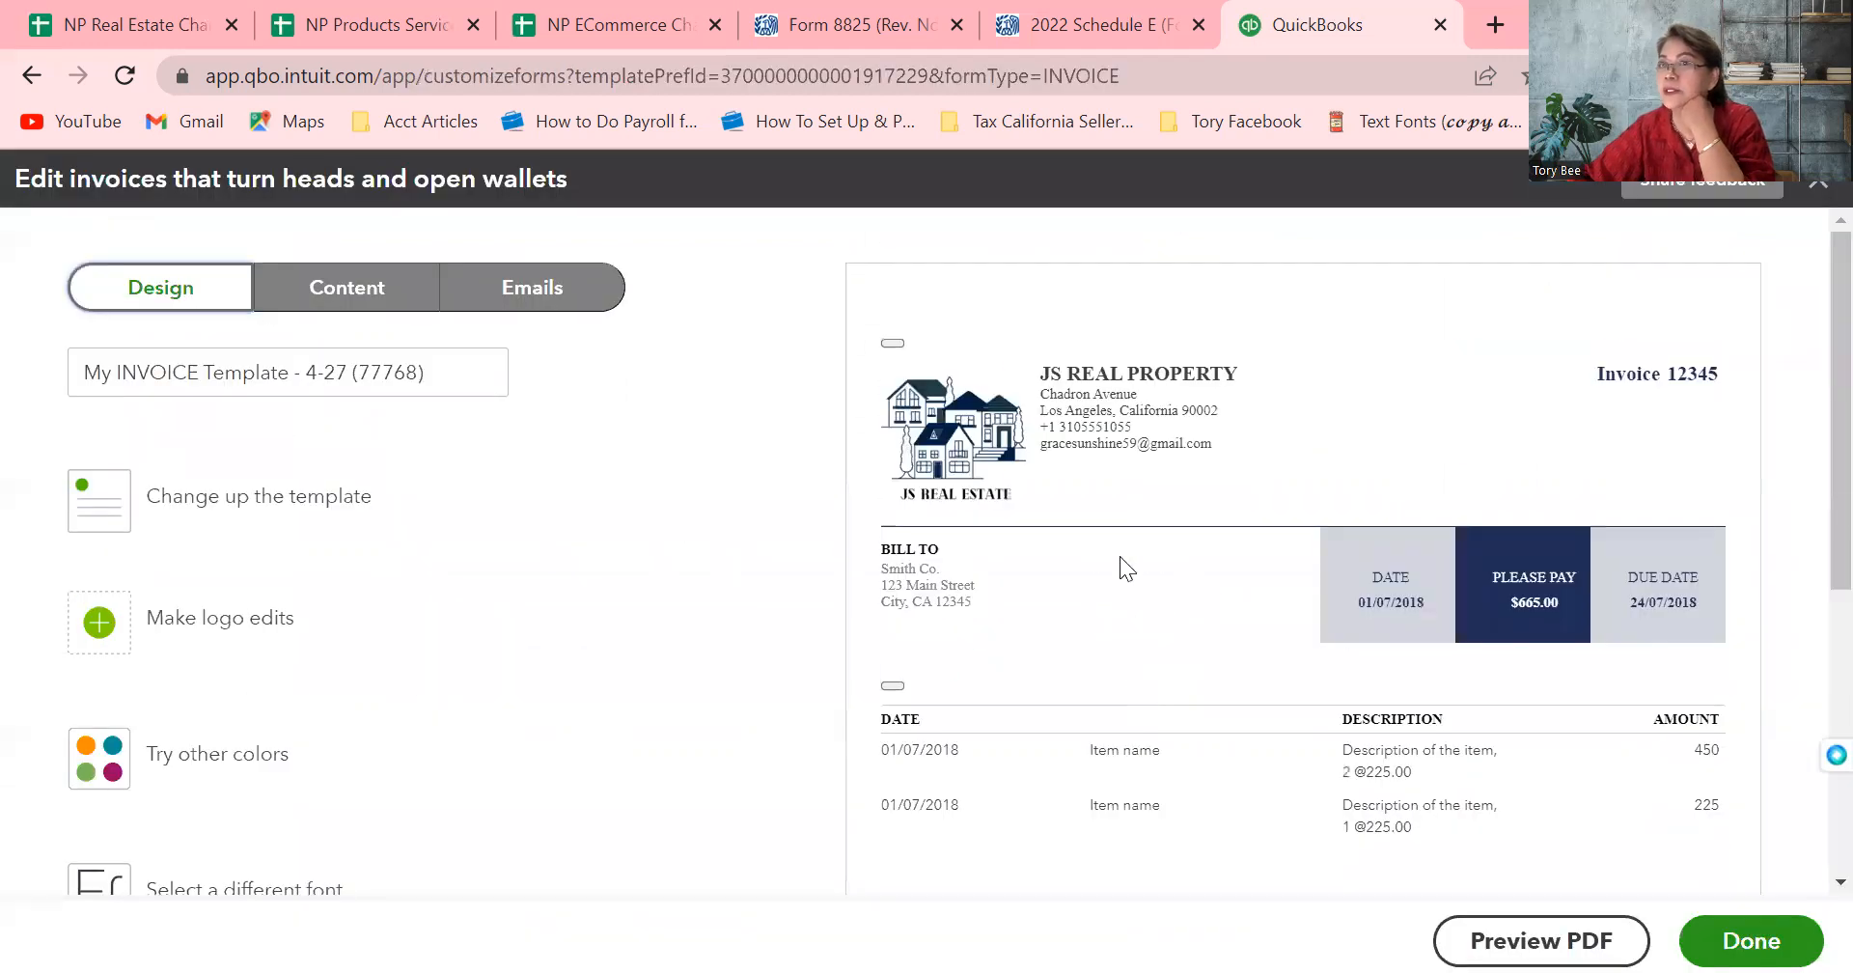
click(352, 315)
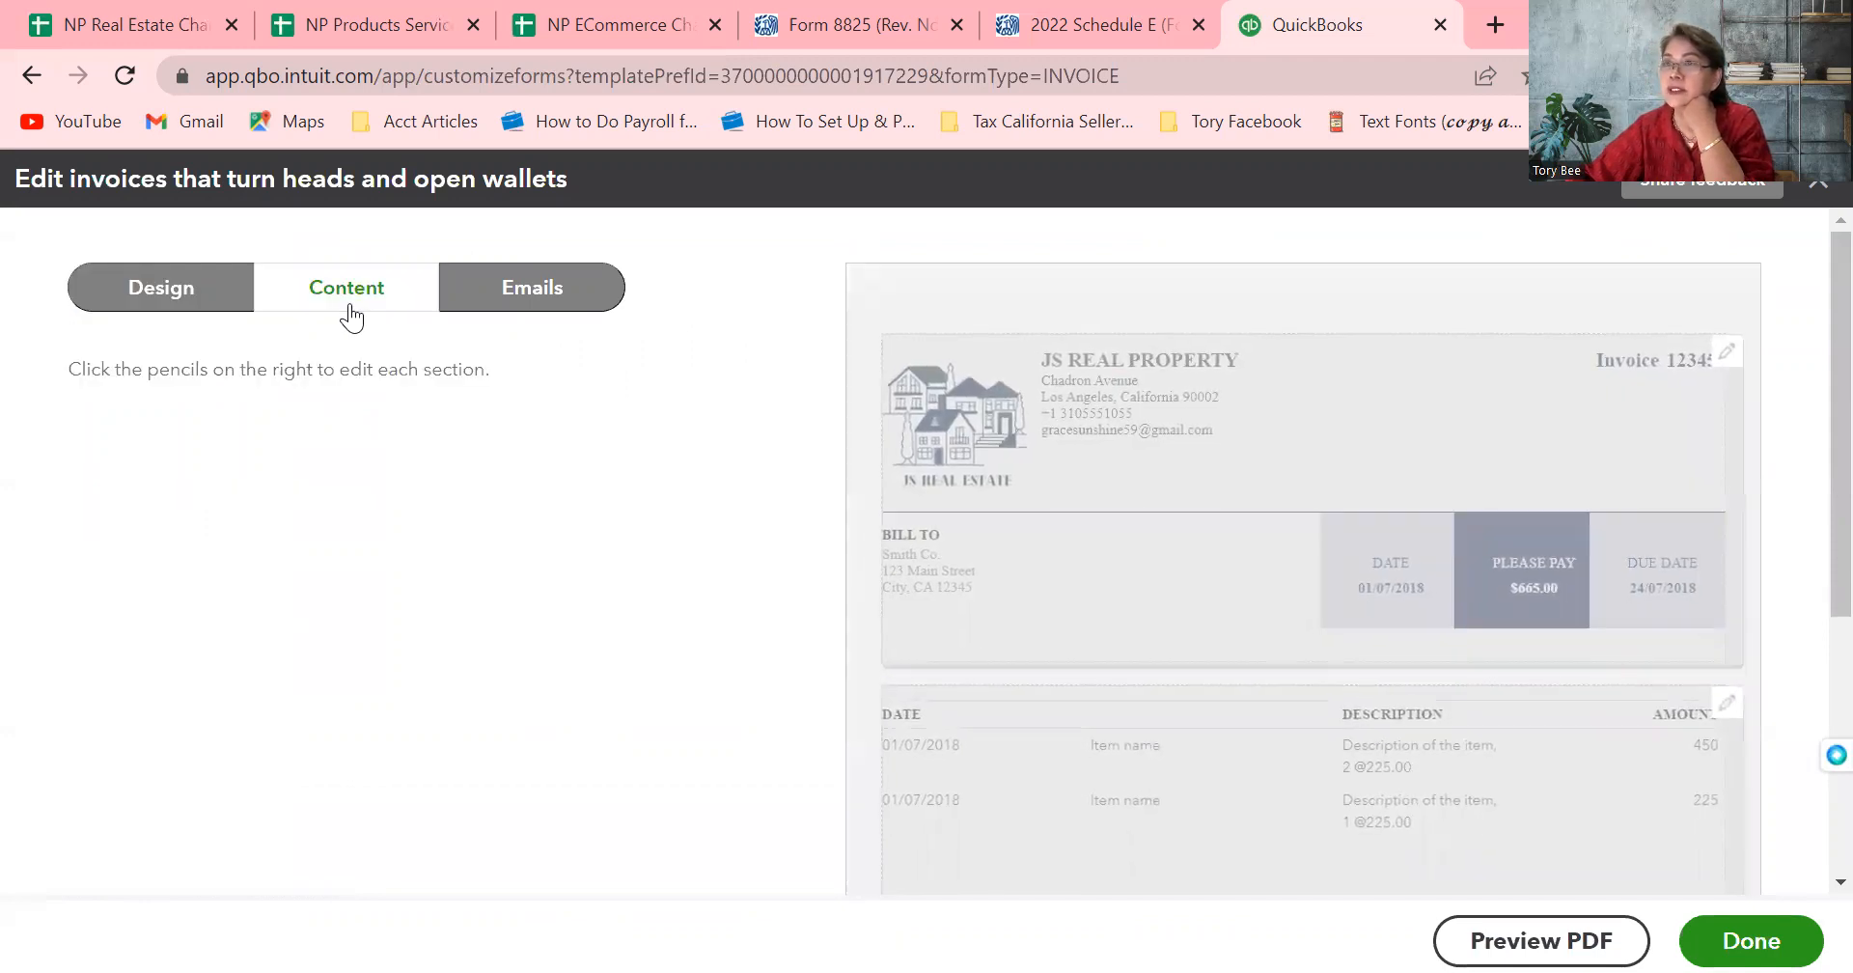
click(470, 301)
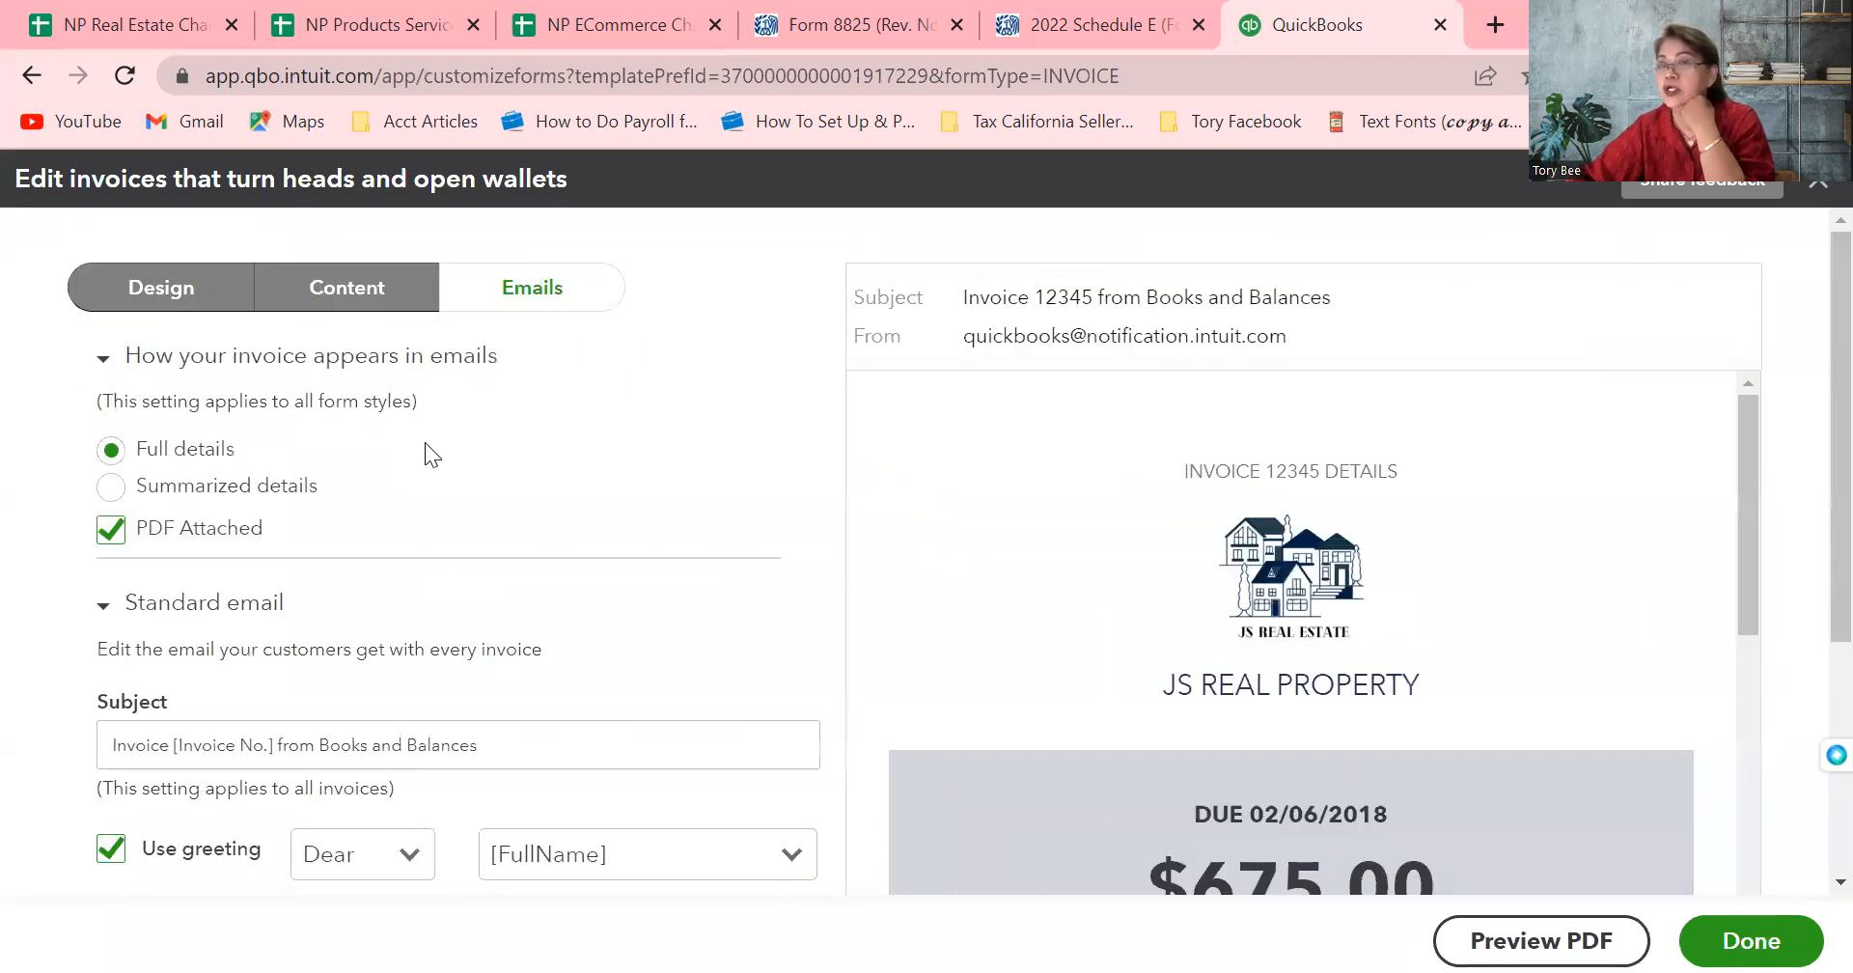
Compare Summarized details with Full details for the emailed invoice, keep Full details, and examine the whole email preview
click(112, 488)
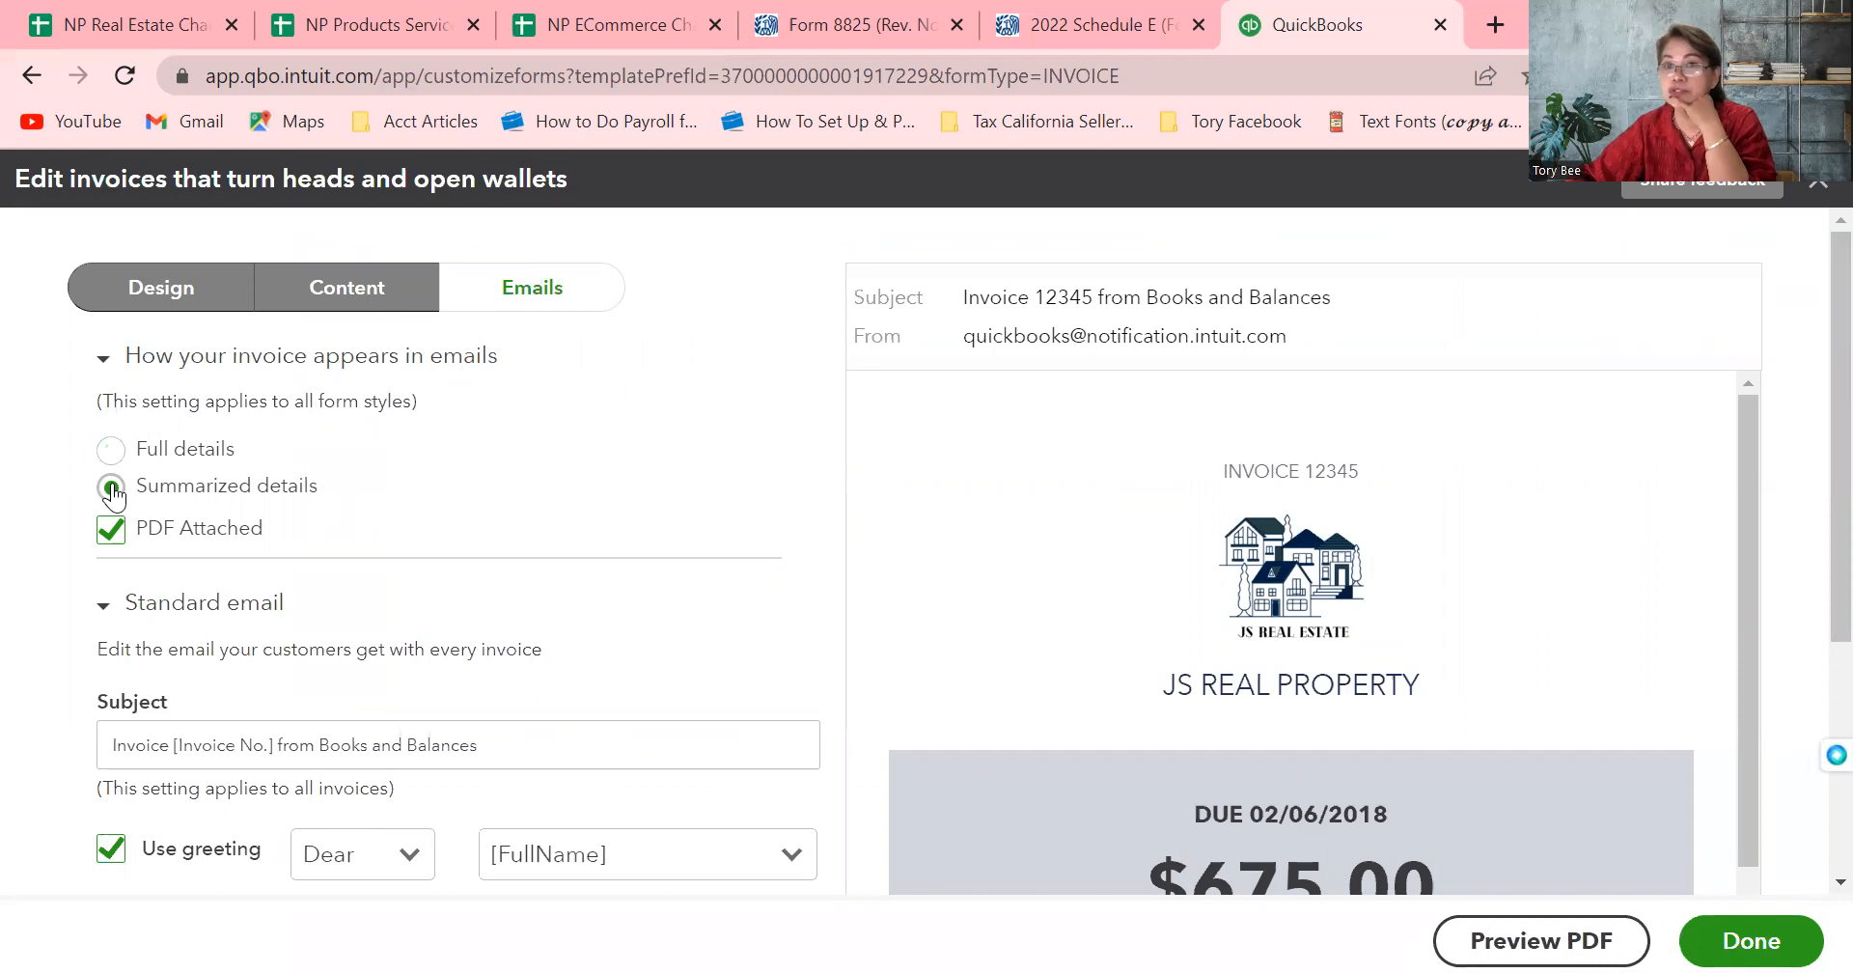
click(111, 450)
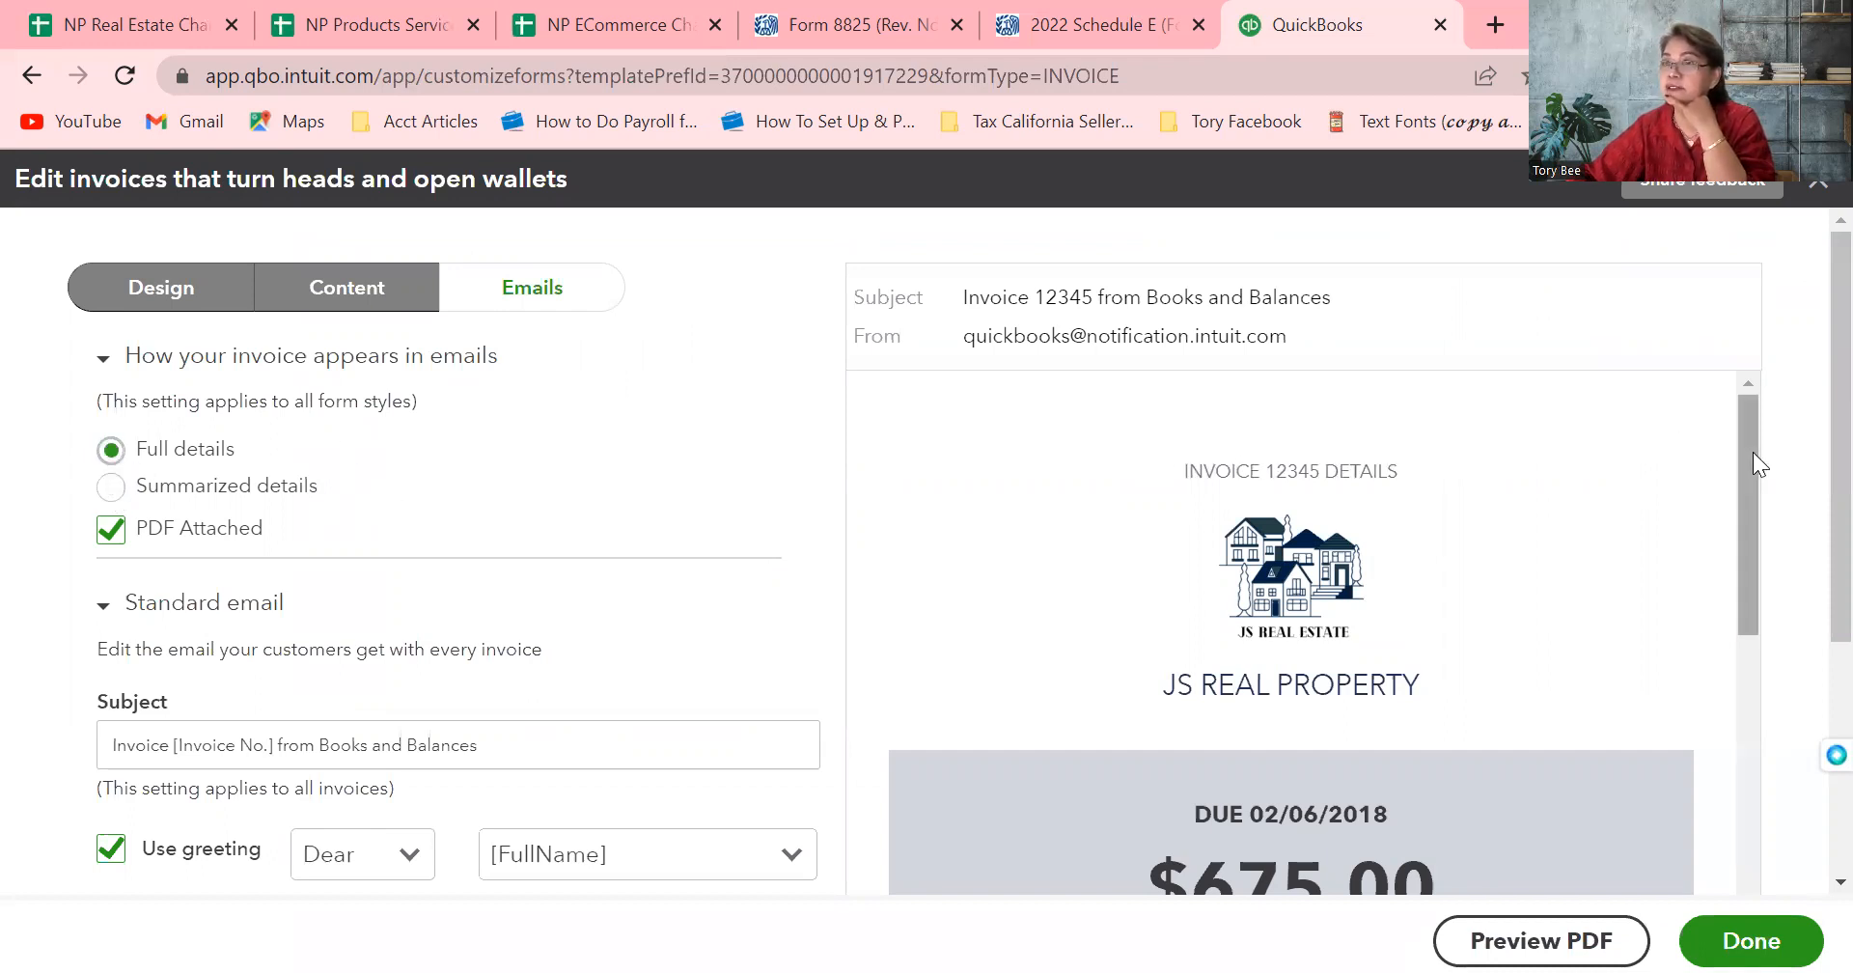
drag(1752, 452, 1744, 477)
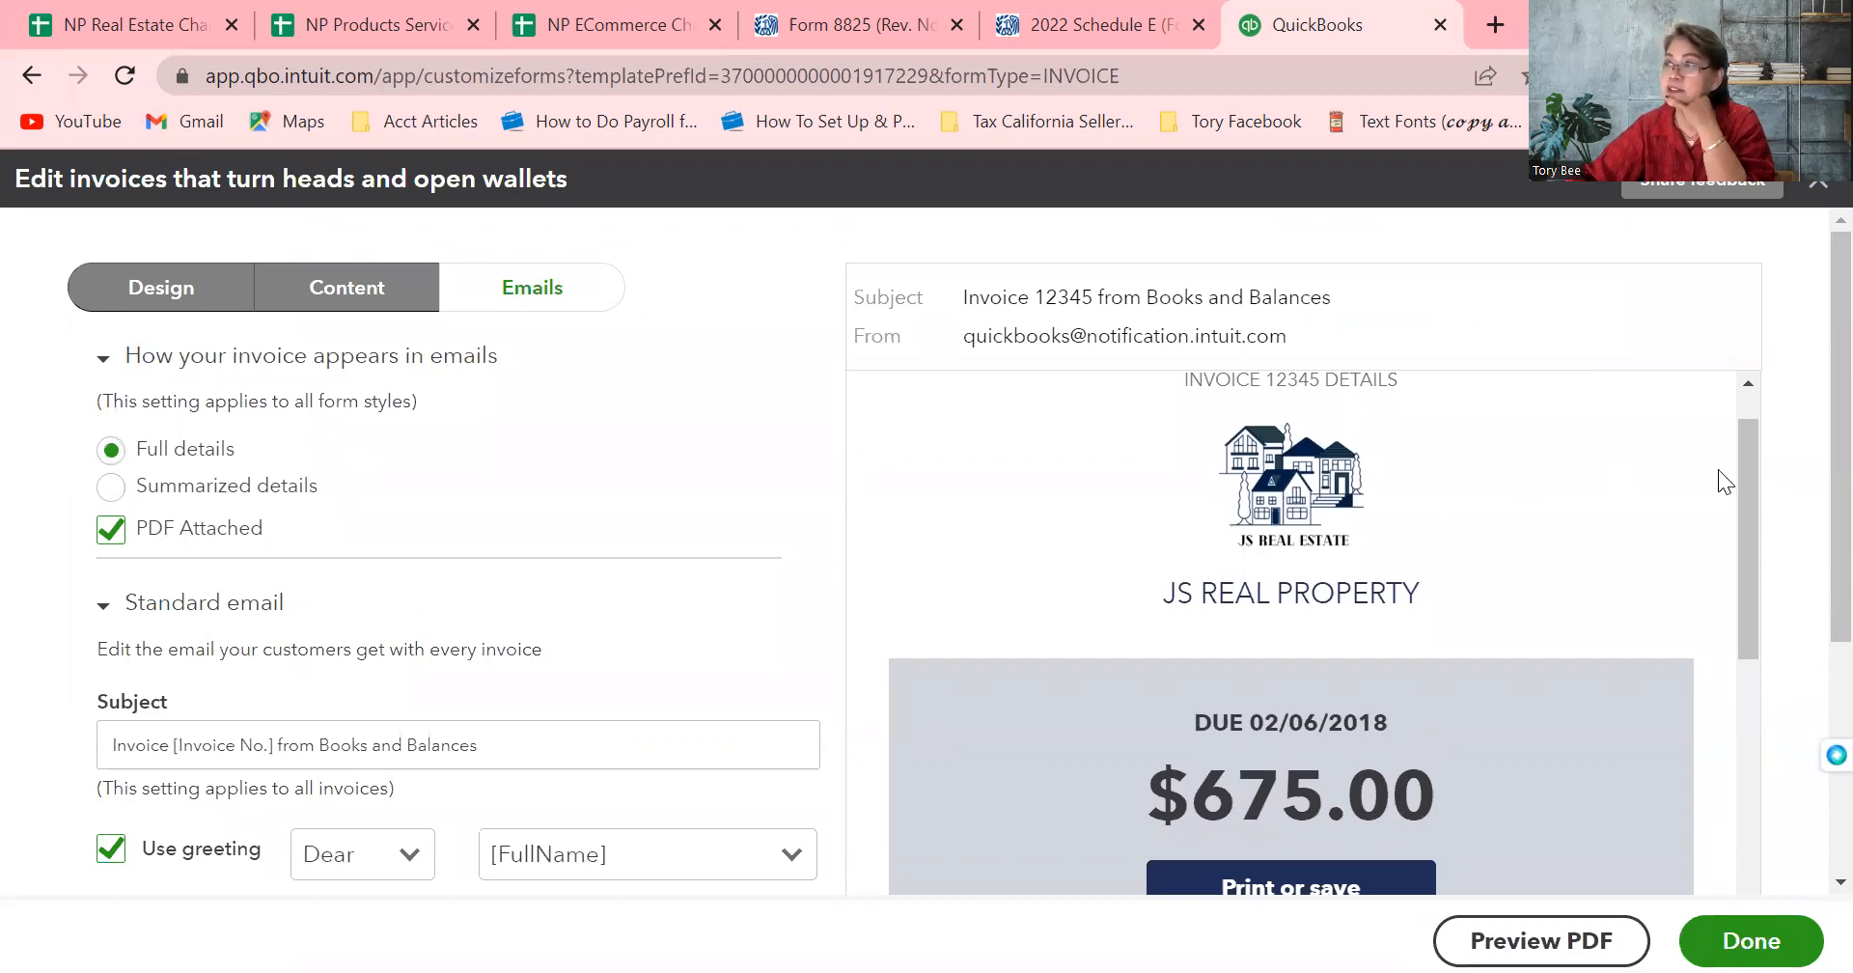
drag(1745, 450, 1807, 936)
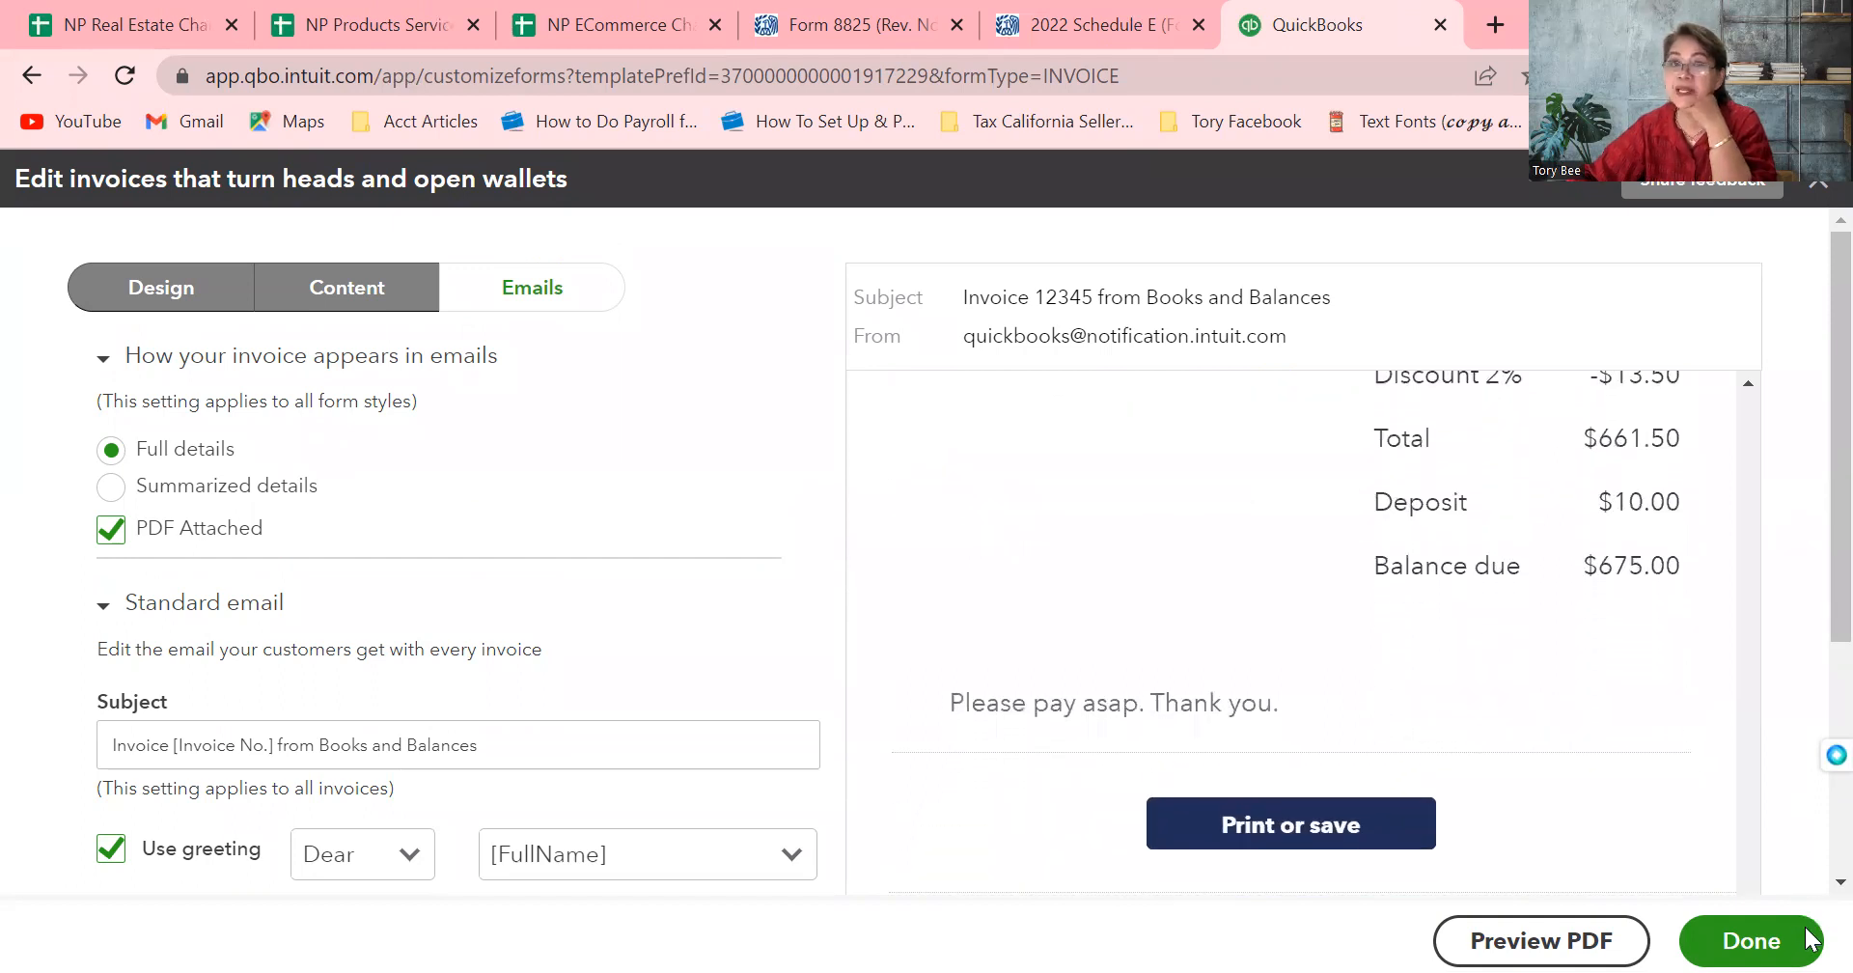
drag(1807, 936, 1807, 429)
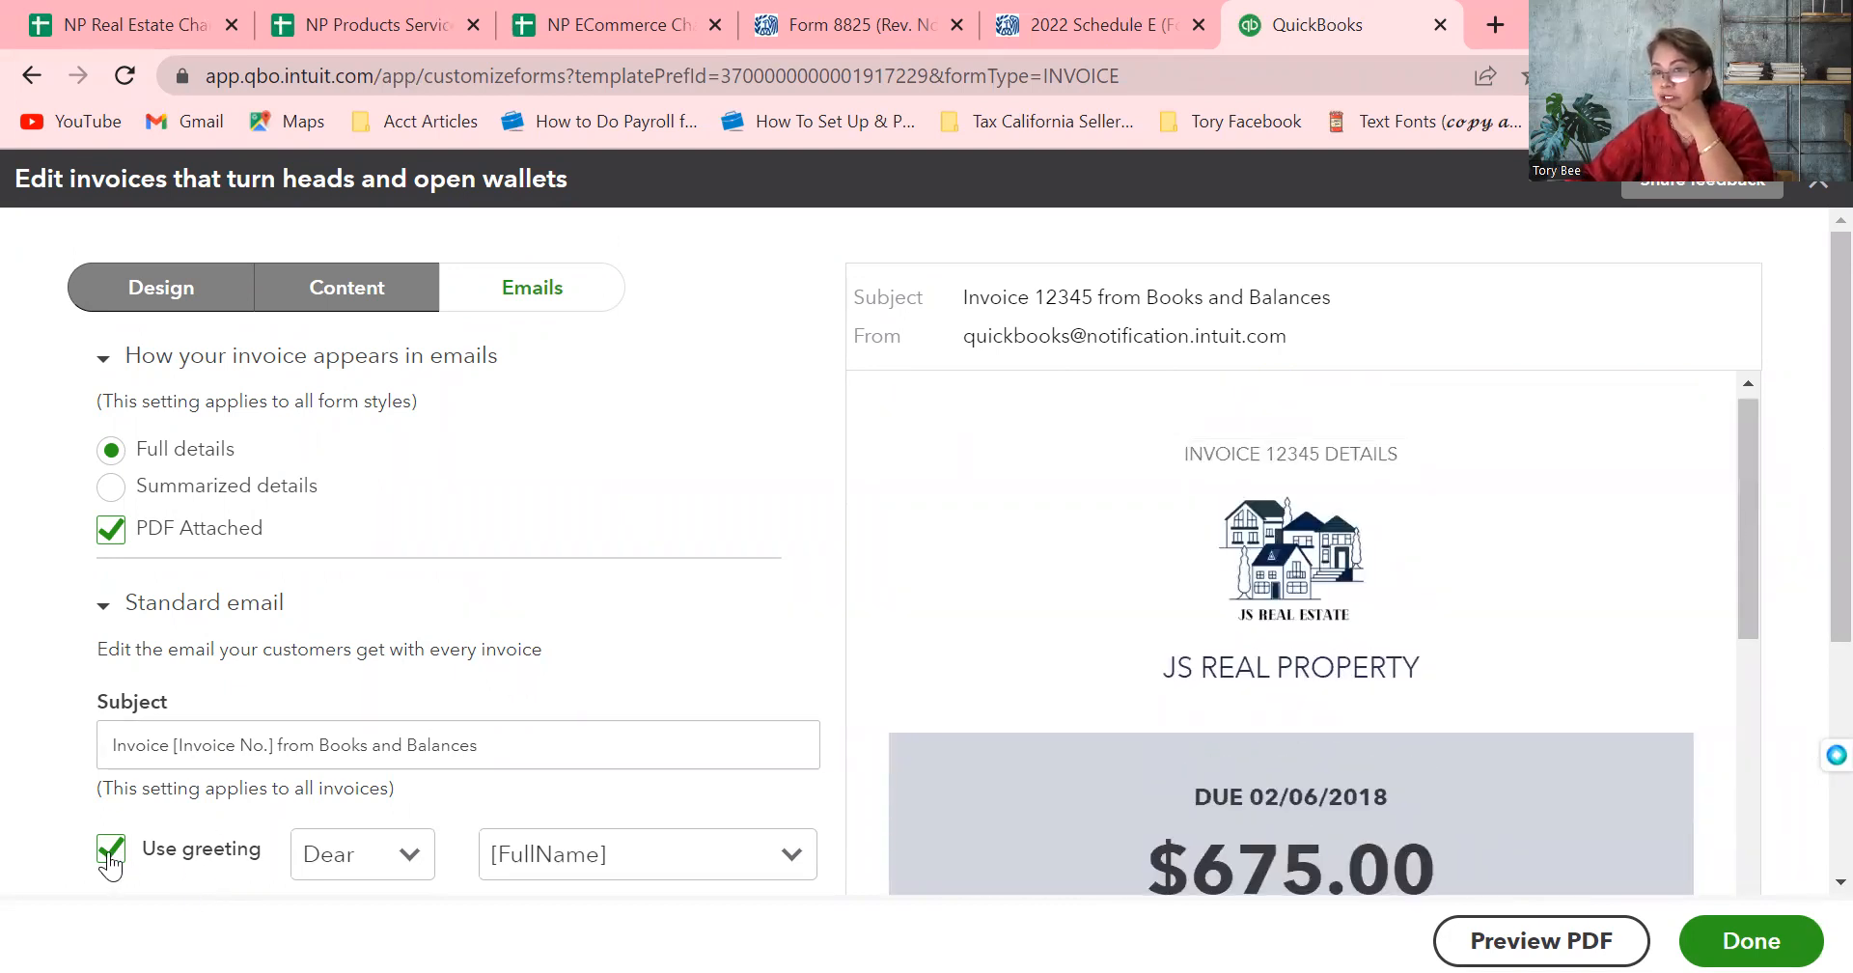
Check the greeting options of the standard email, keeping Dear, and save the invoice style
click(406, 862)
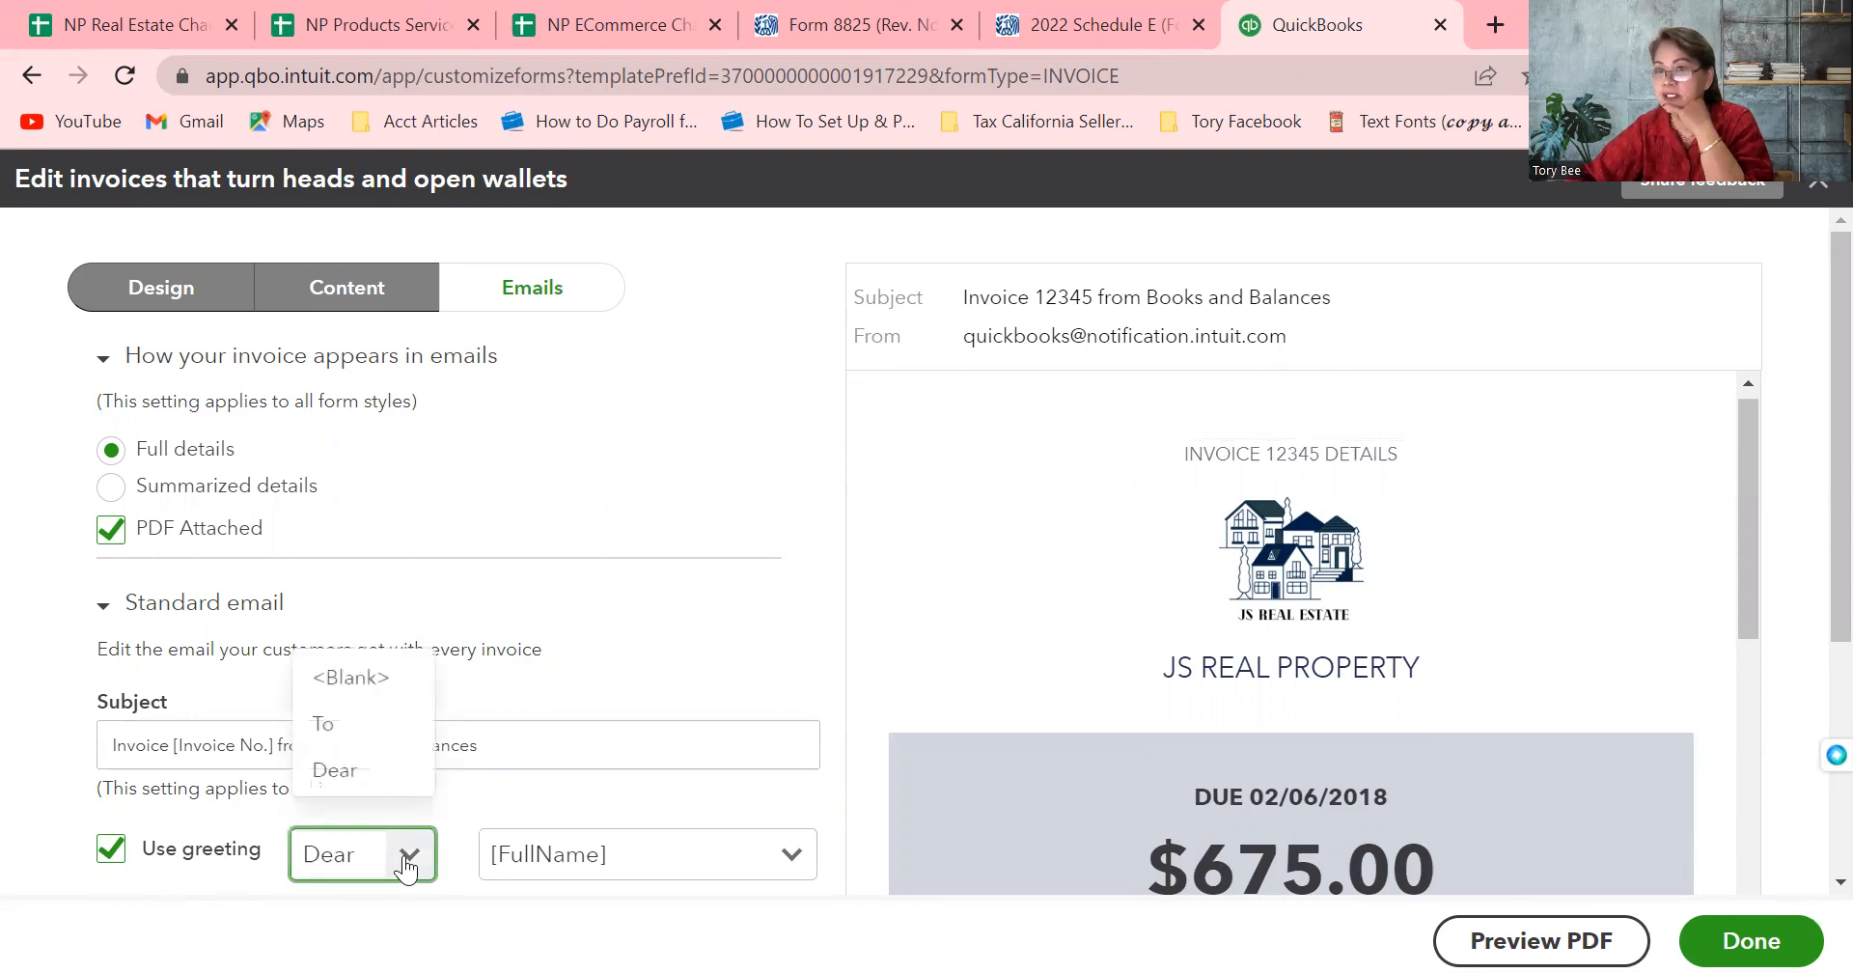
click(406, 869)
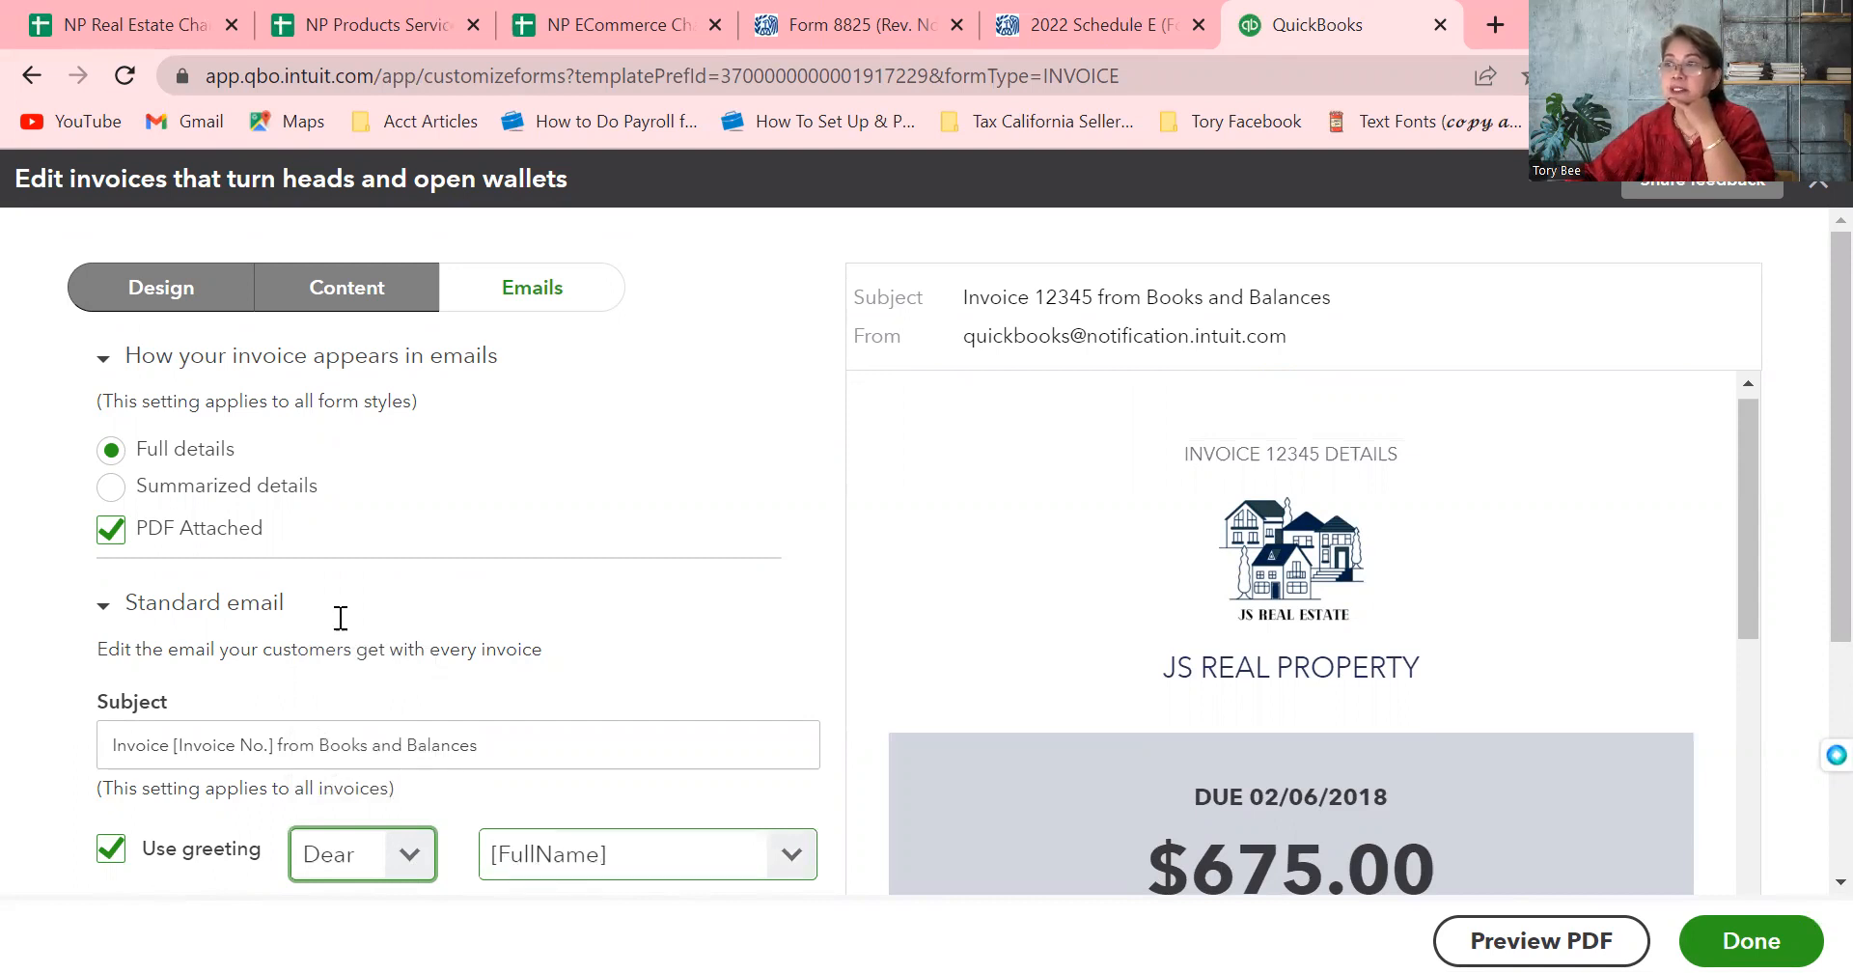
scroll(1753, 461, down, 2)
scroll(1754, 482, up, 3)
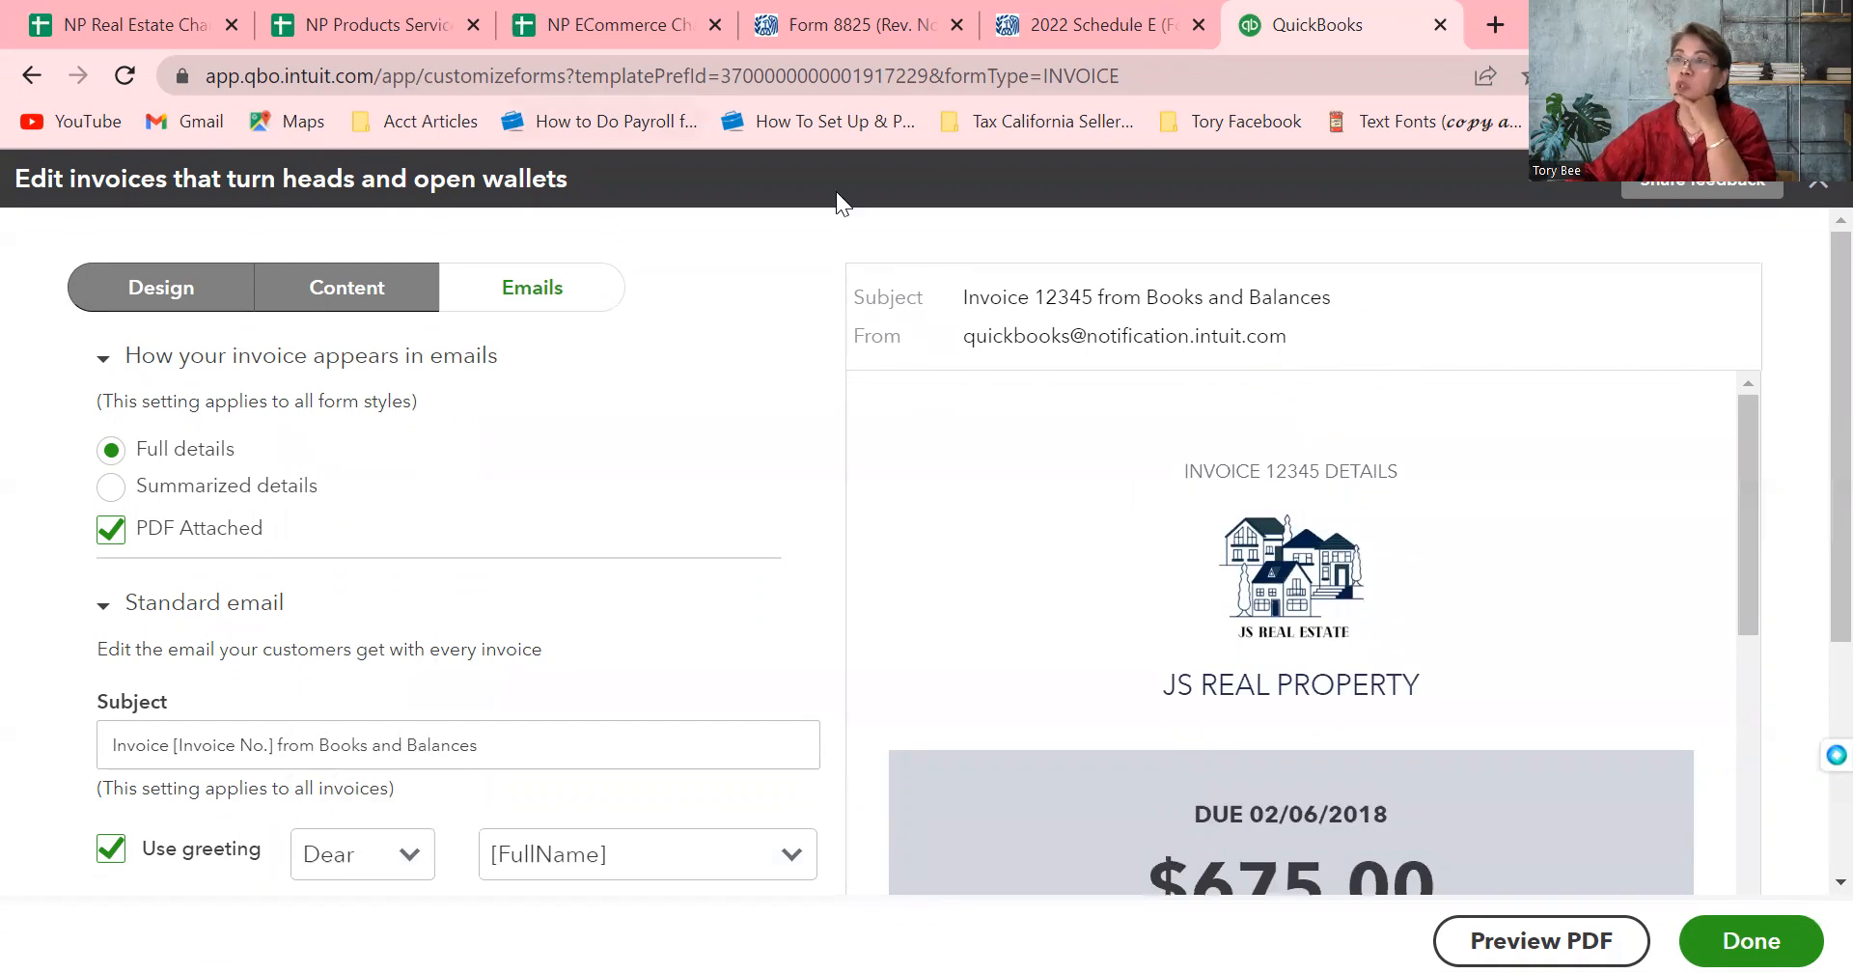
click(1732, 941)
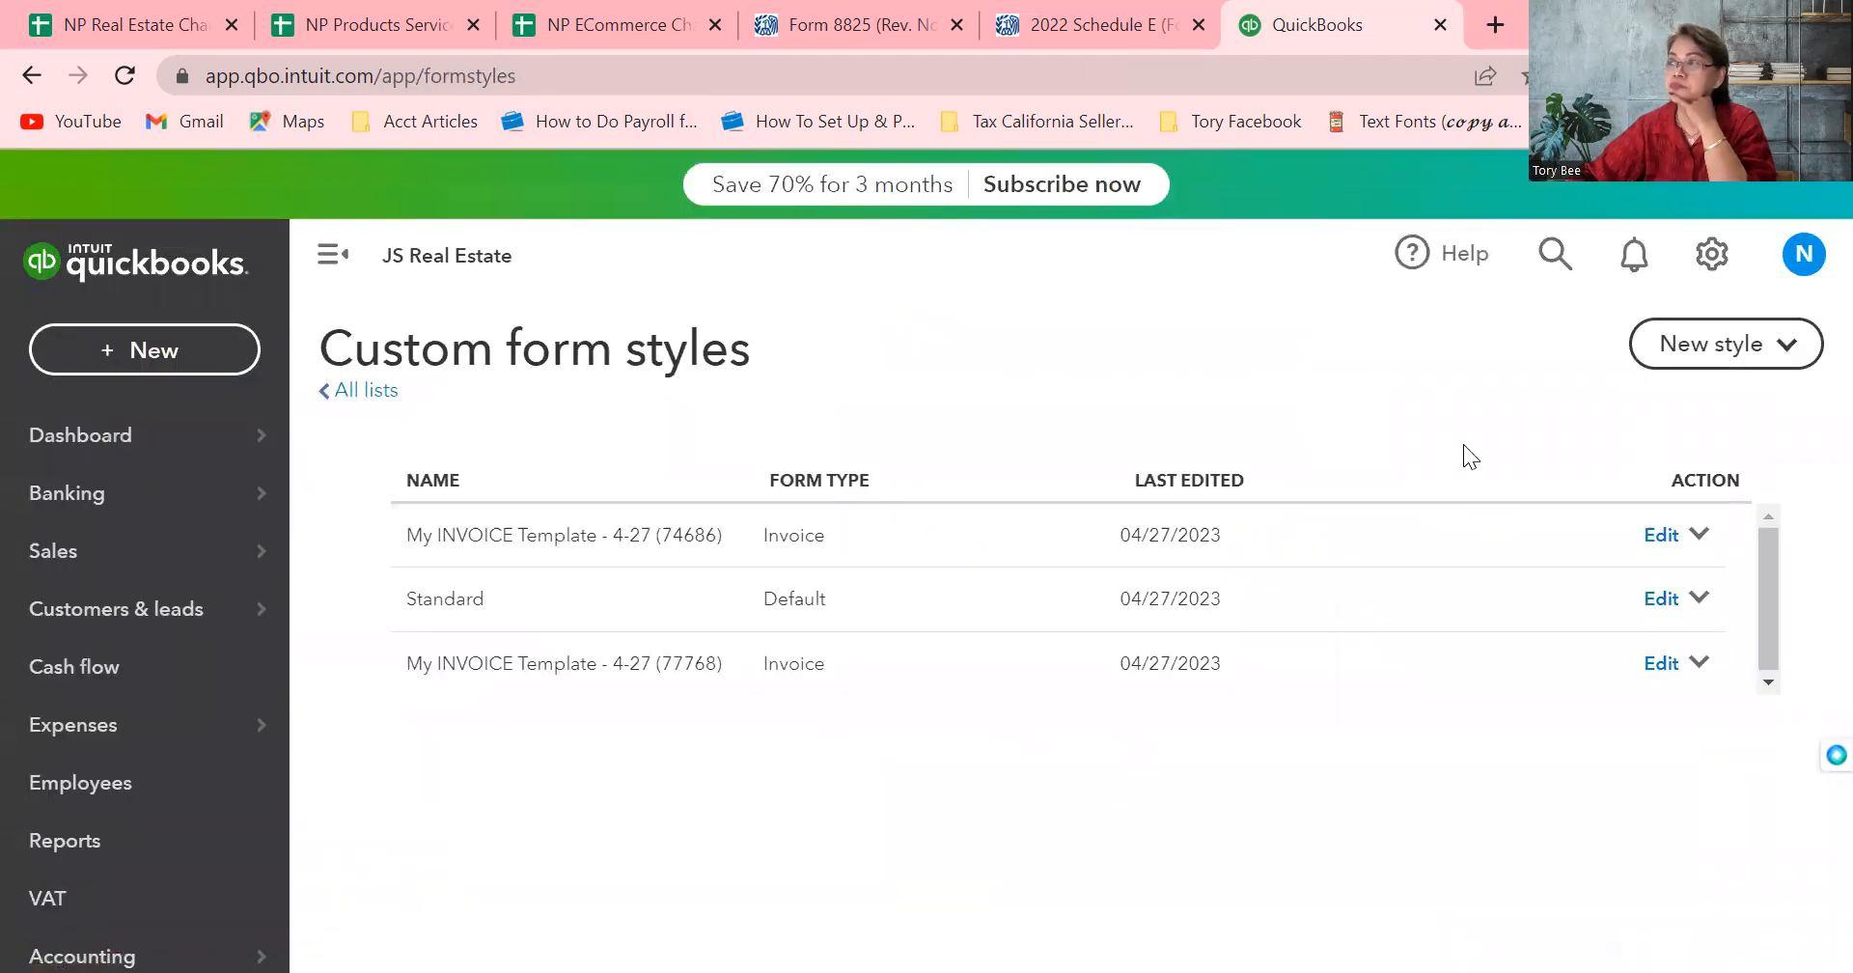
Open the company's chart of accounts
click(1711, 254)
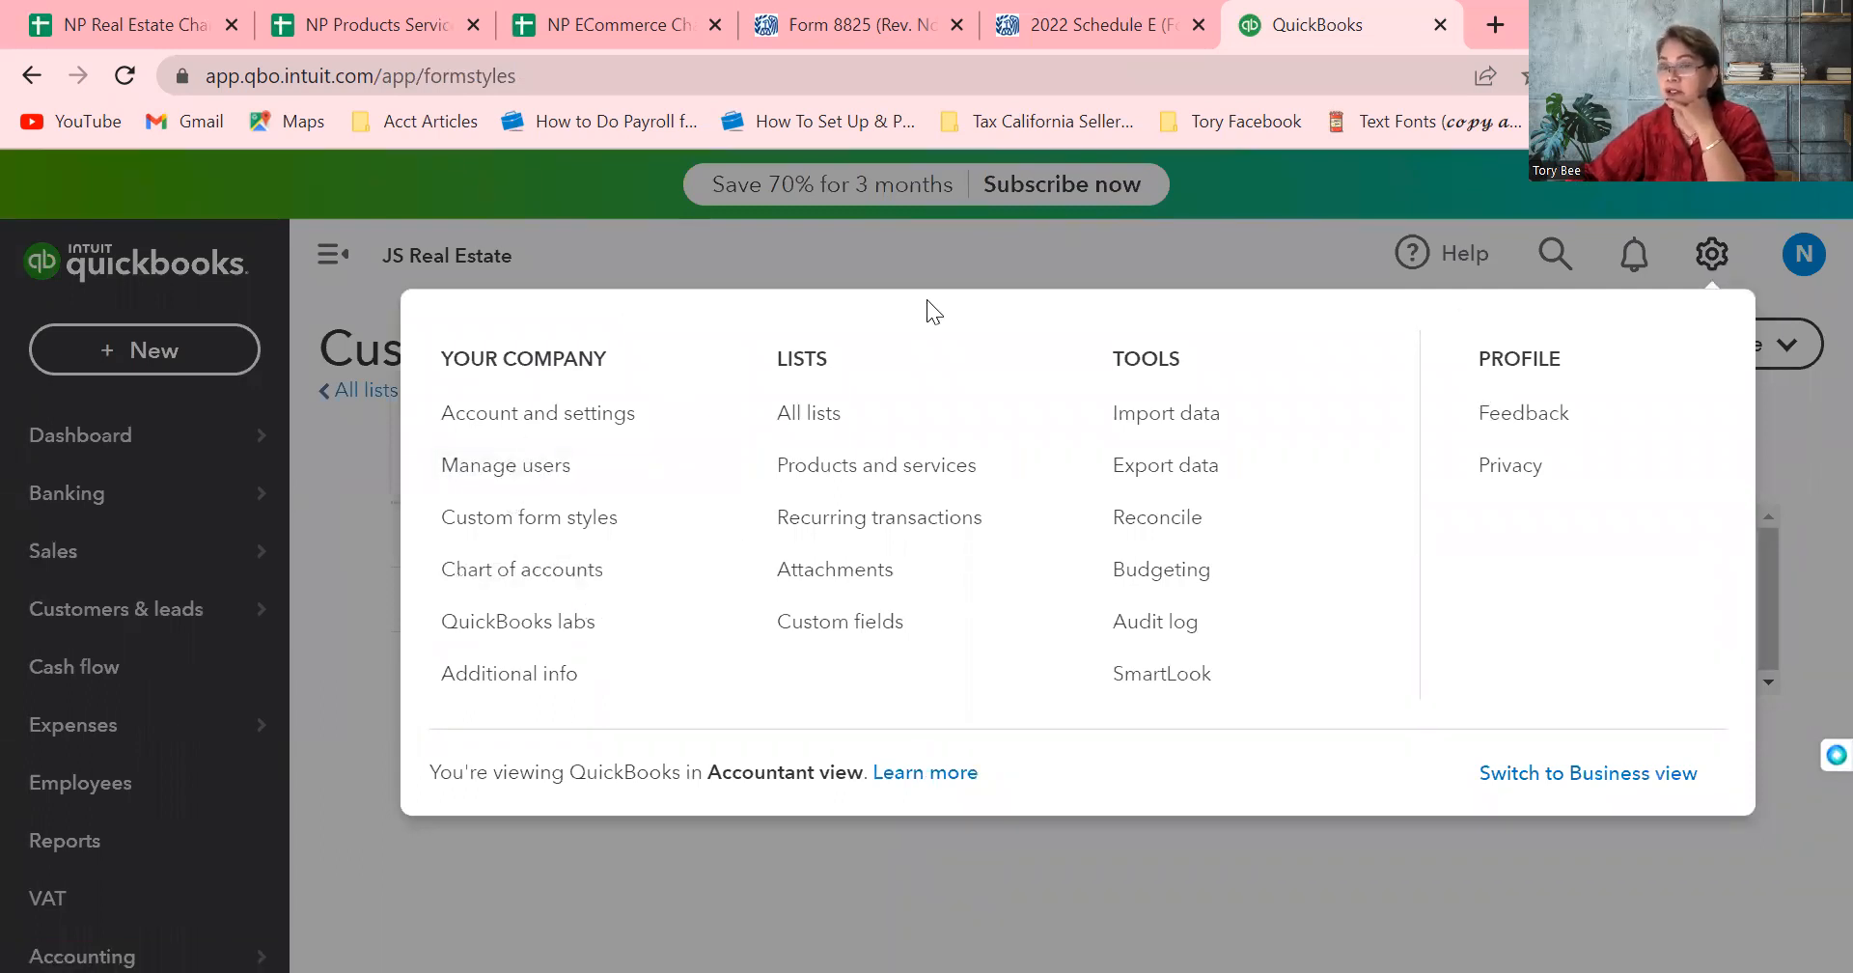
click(213, 938)
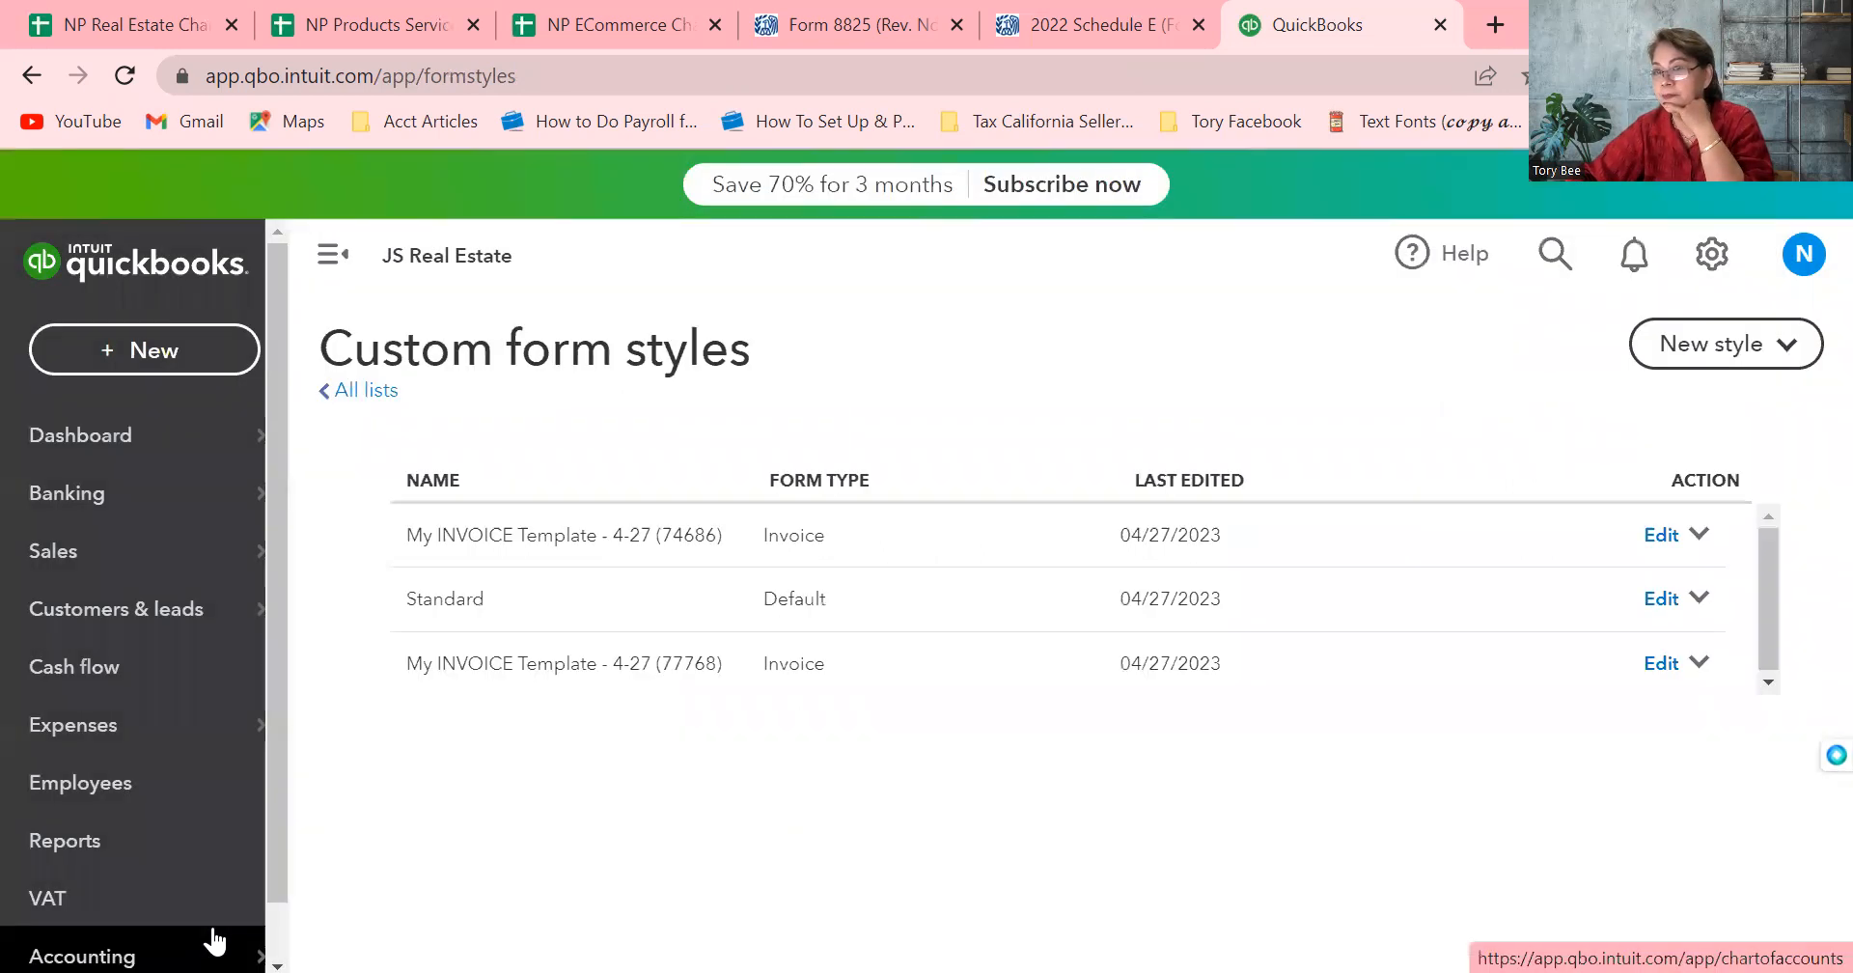
click(214, 941)
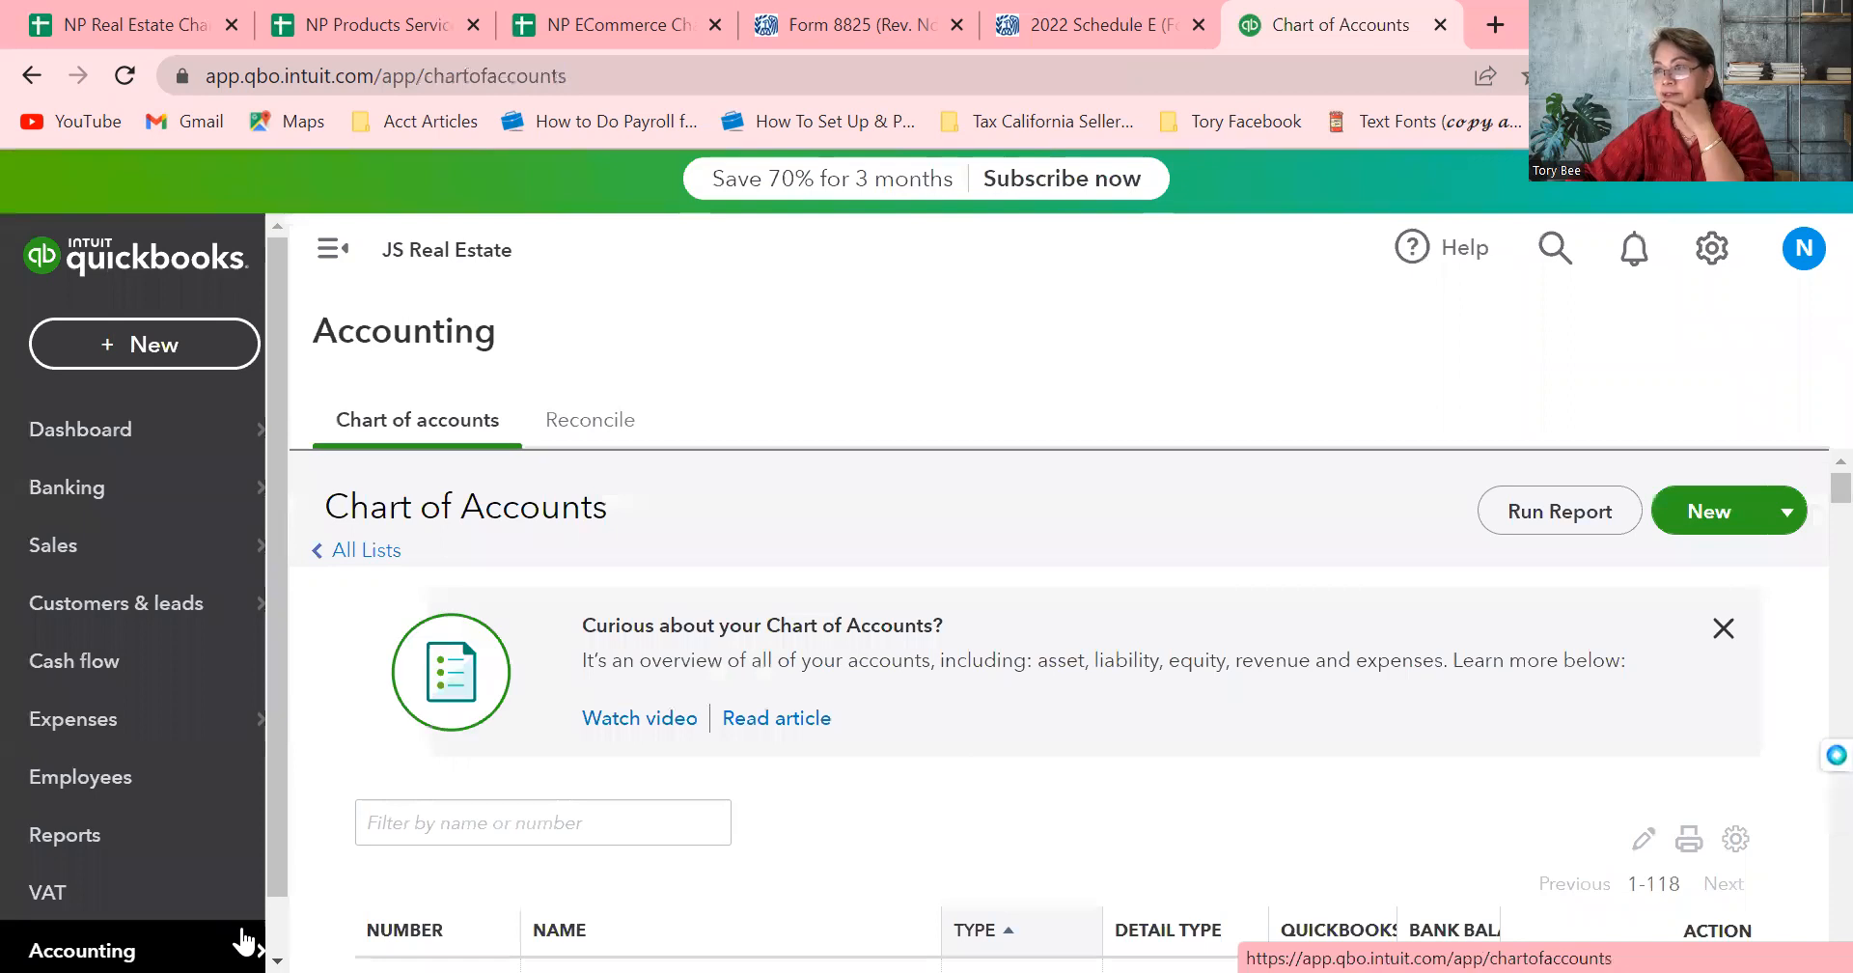
click(1713, 254)
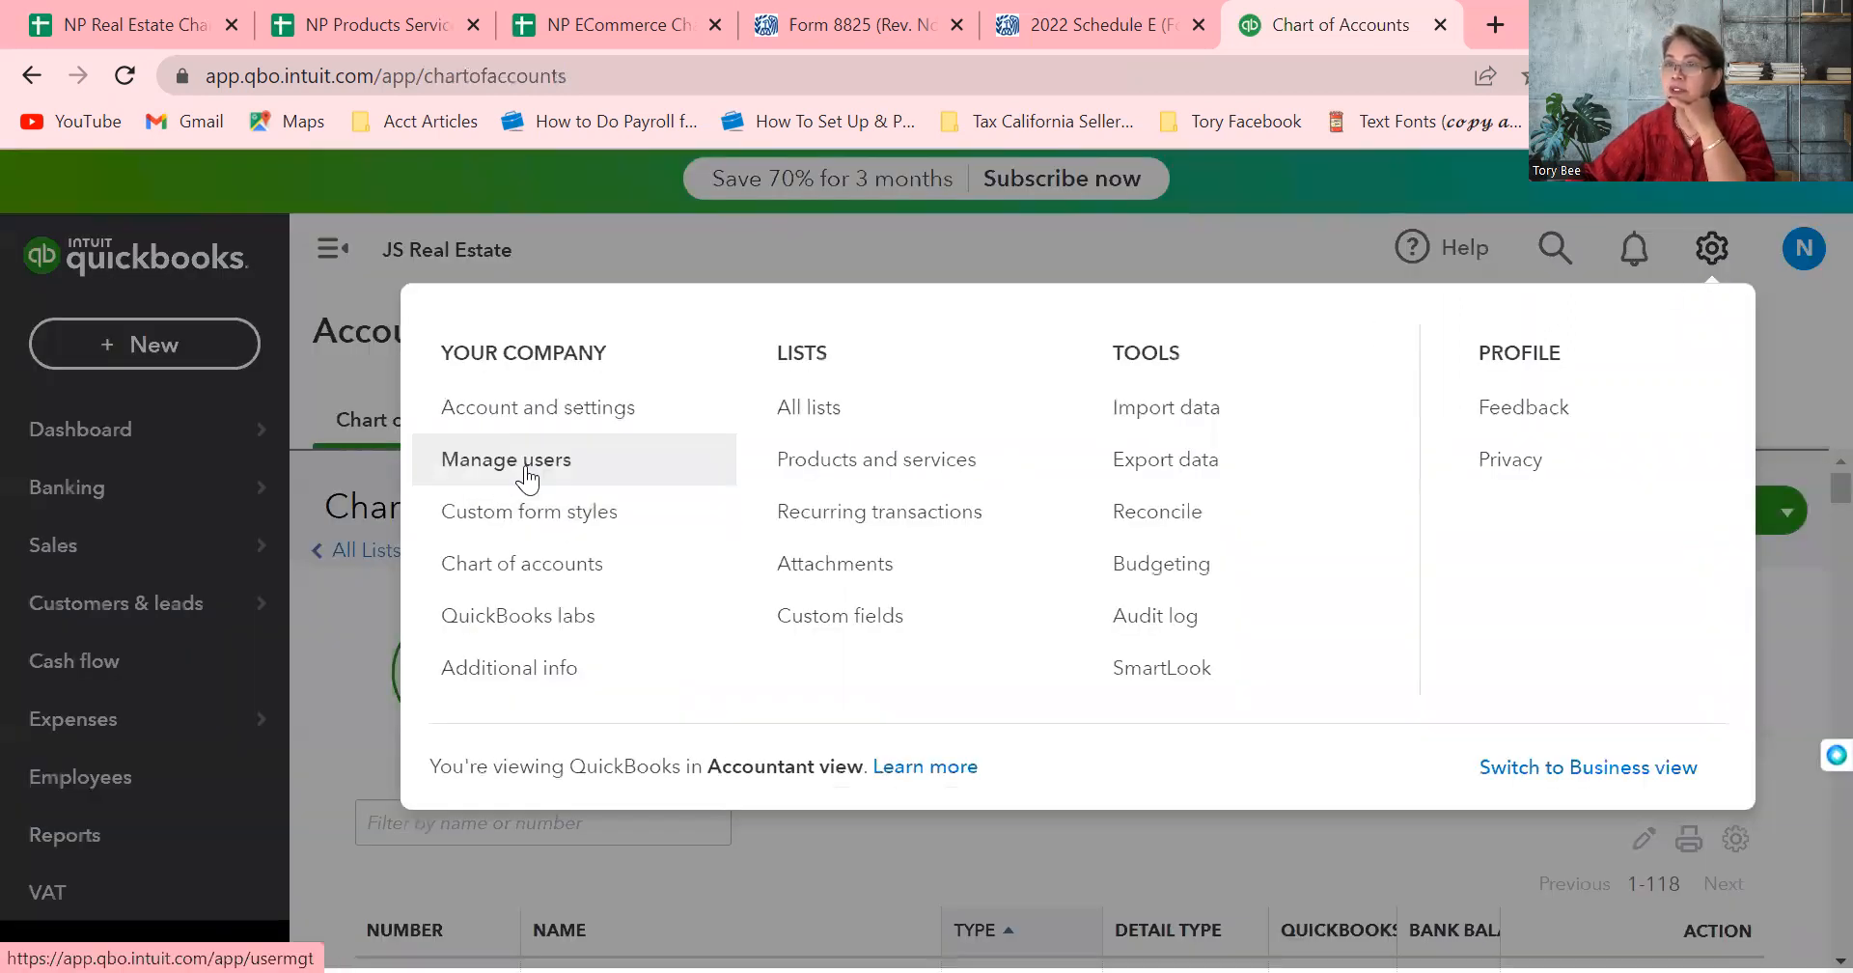
click(510, 567)
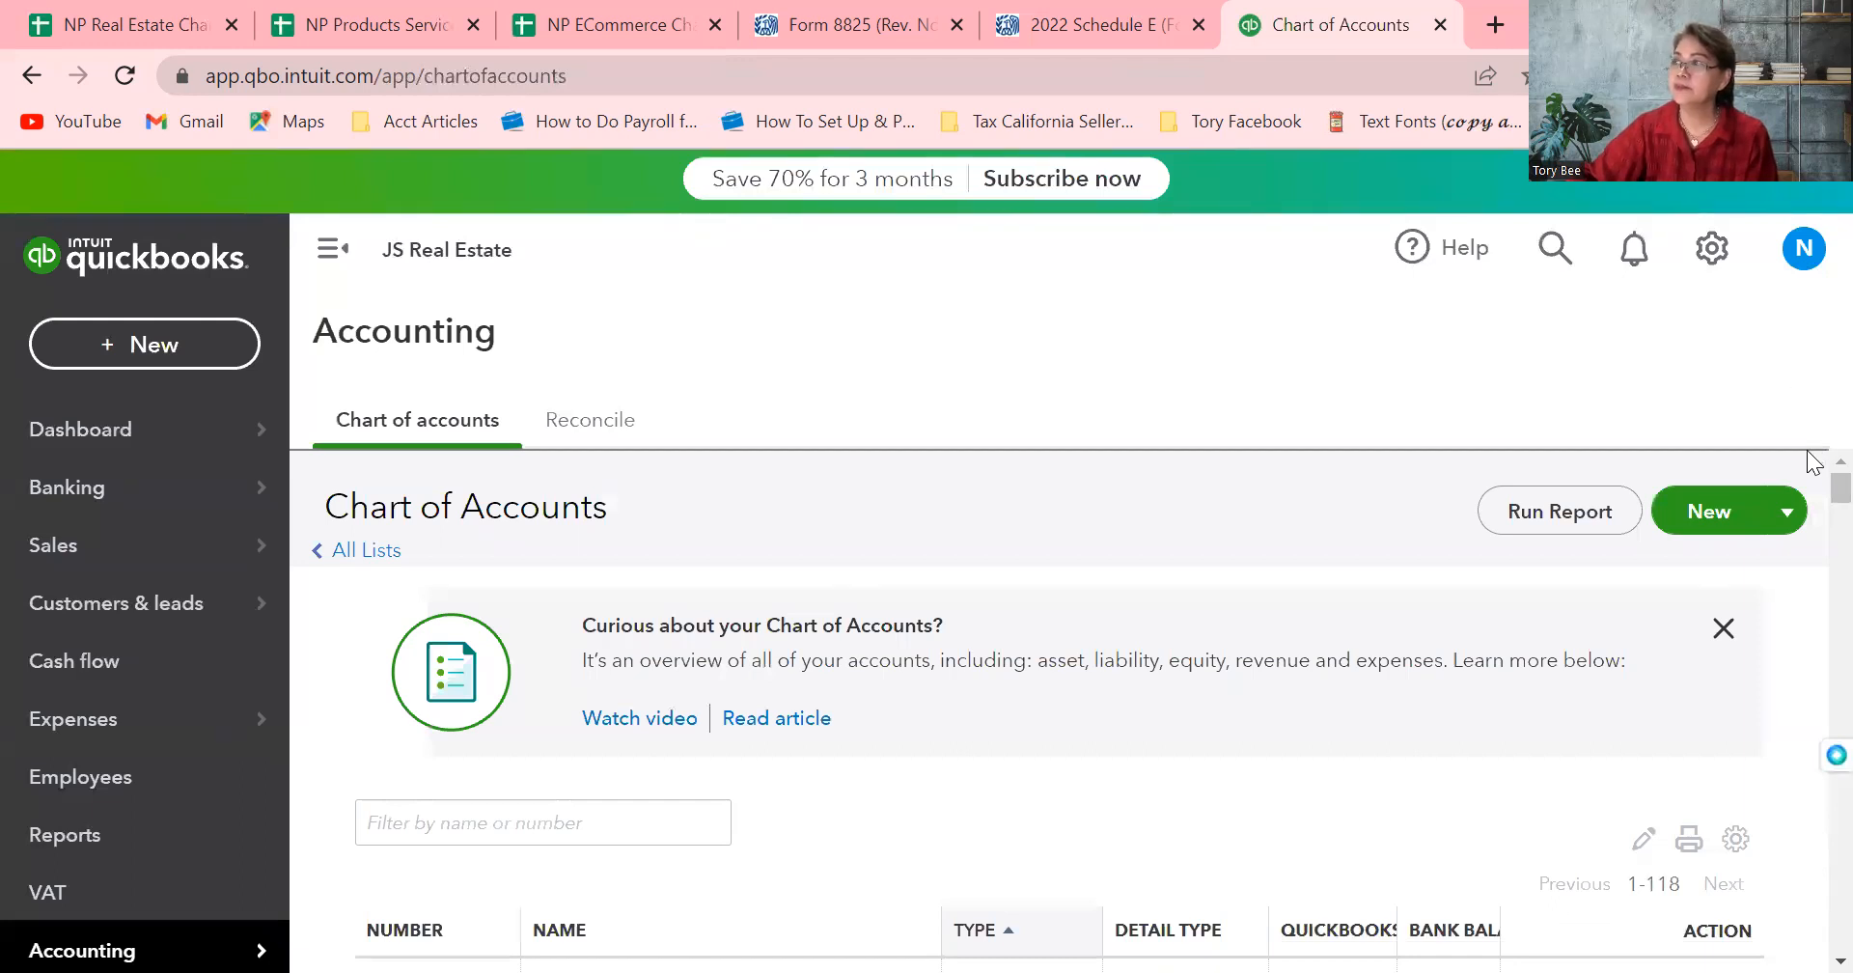
Examine the chart of accounts from the bank accounts down through the assets to the liabilities
scroll(1811, 505, down, 4)
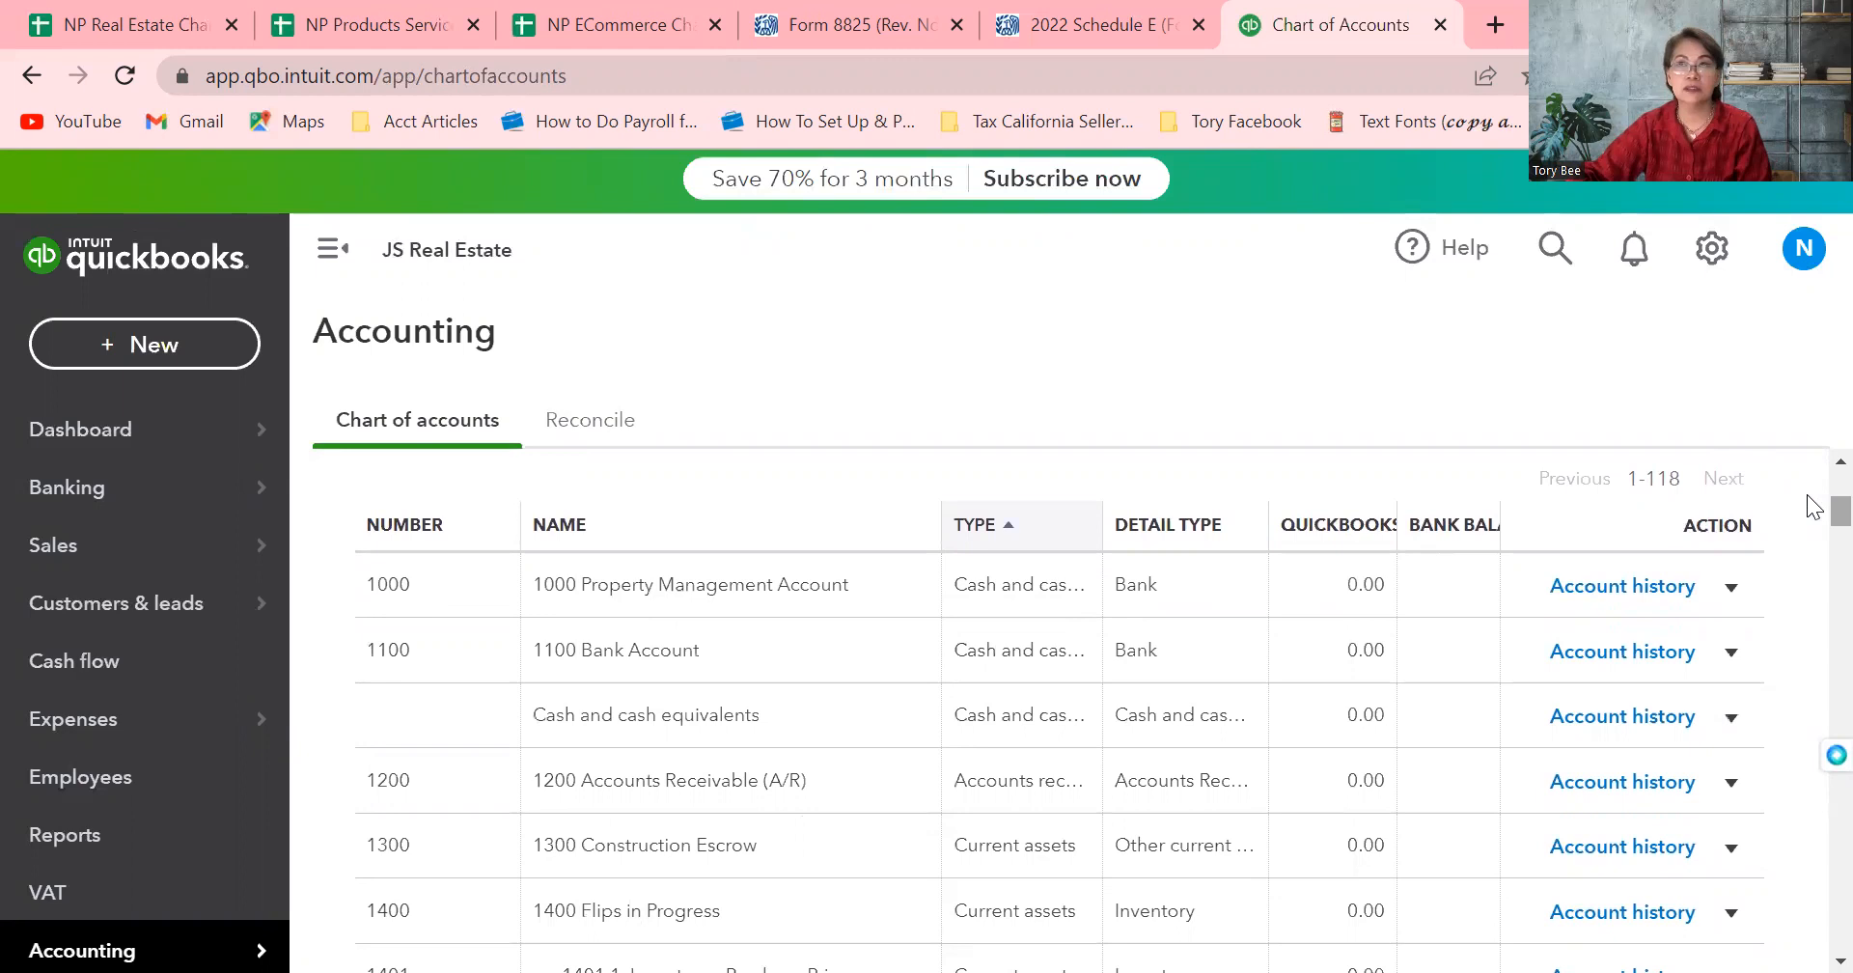
scroll(1812, 505, down, 4)
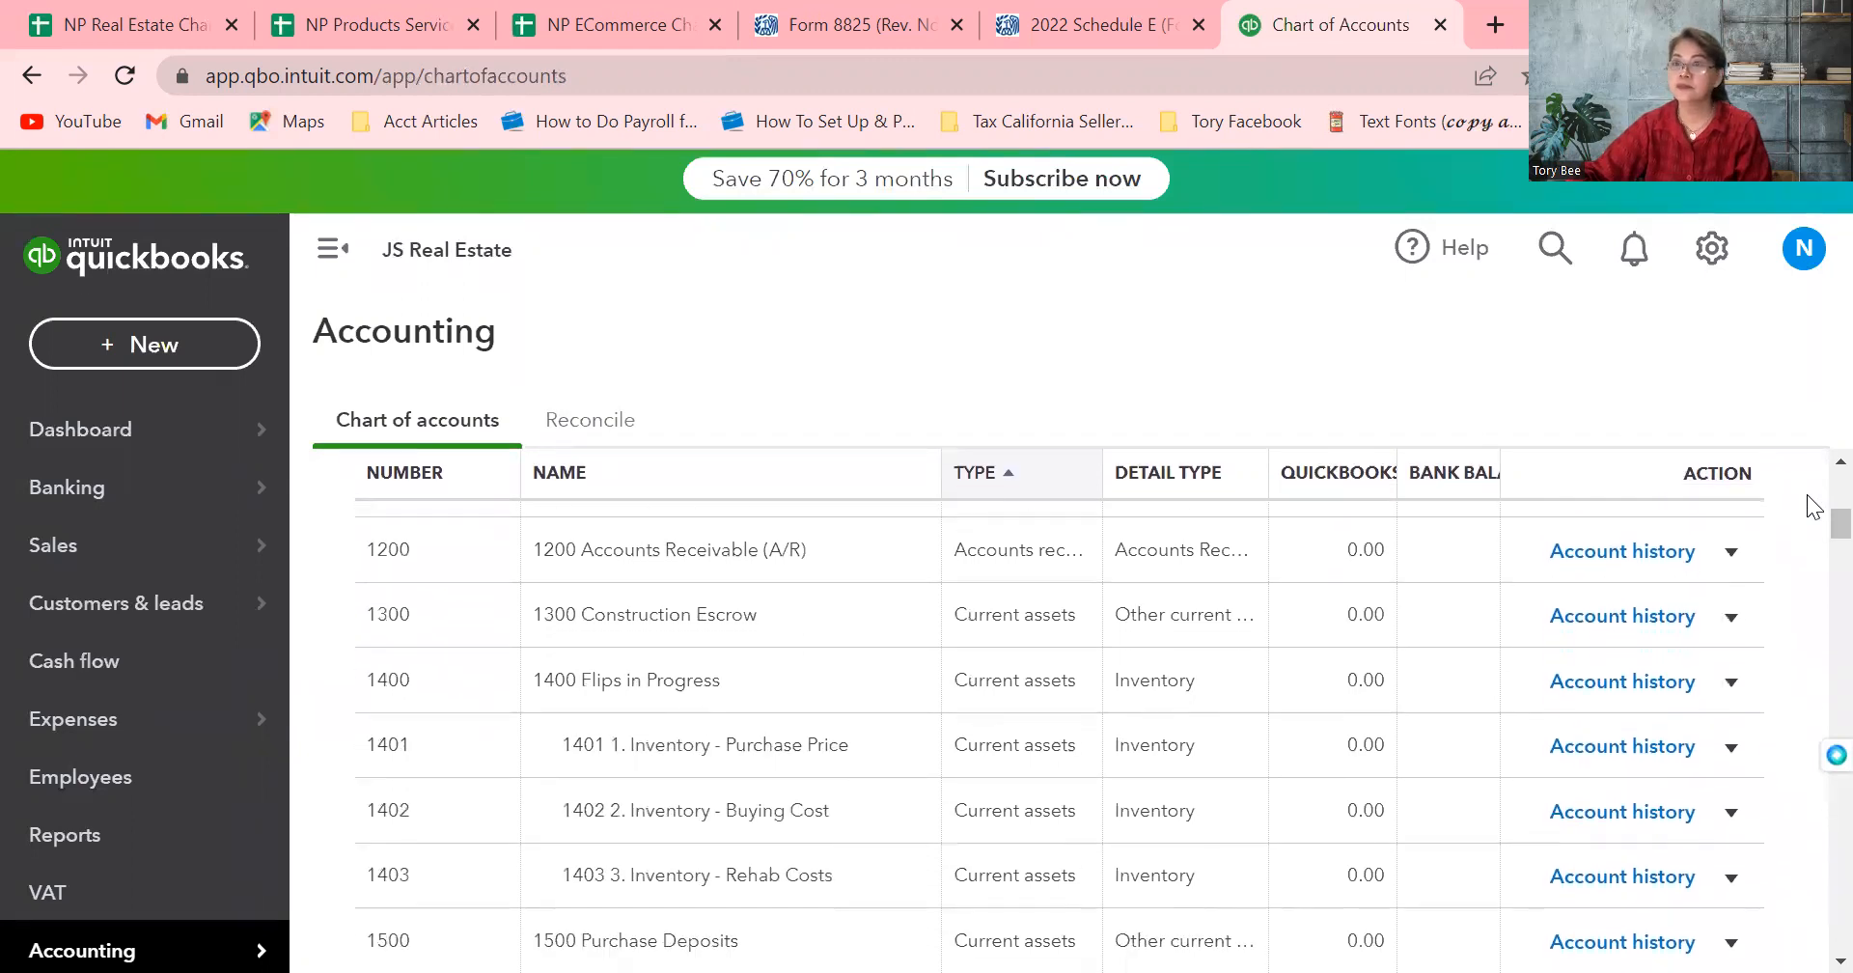
scroll(1807, 494, down, 6)
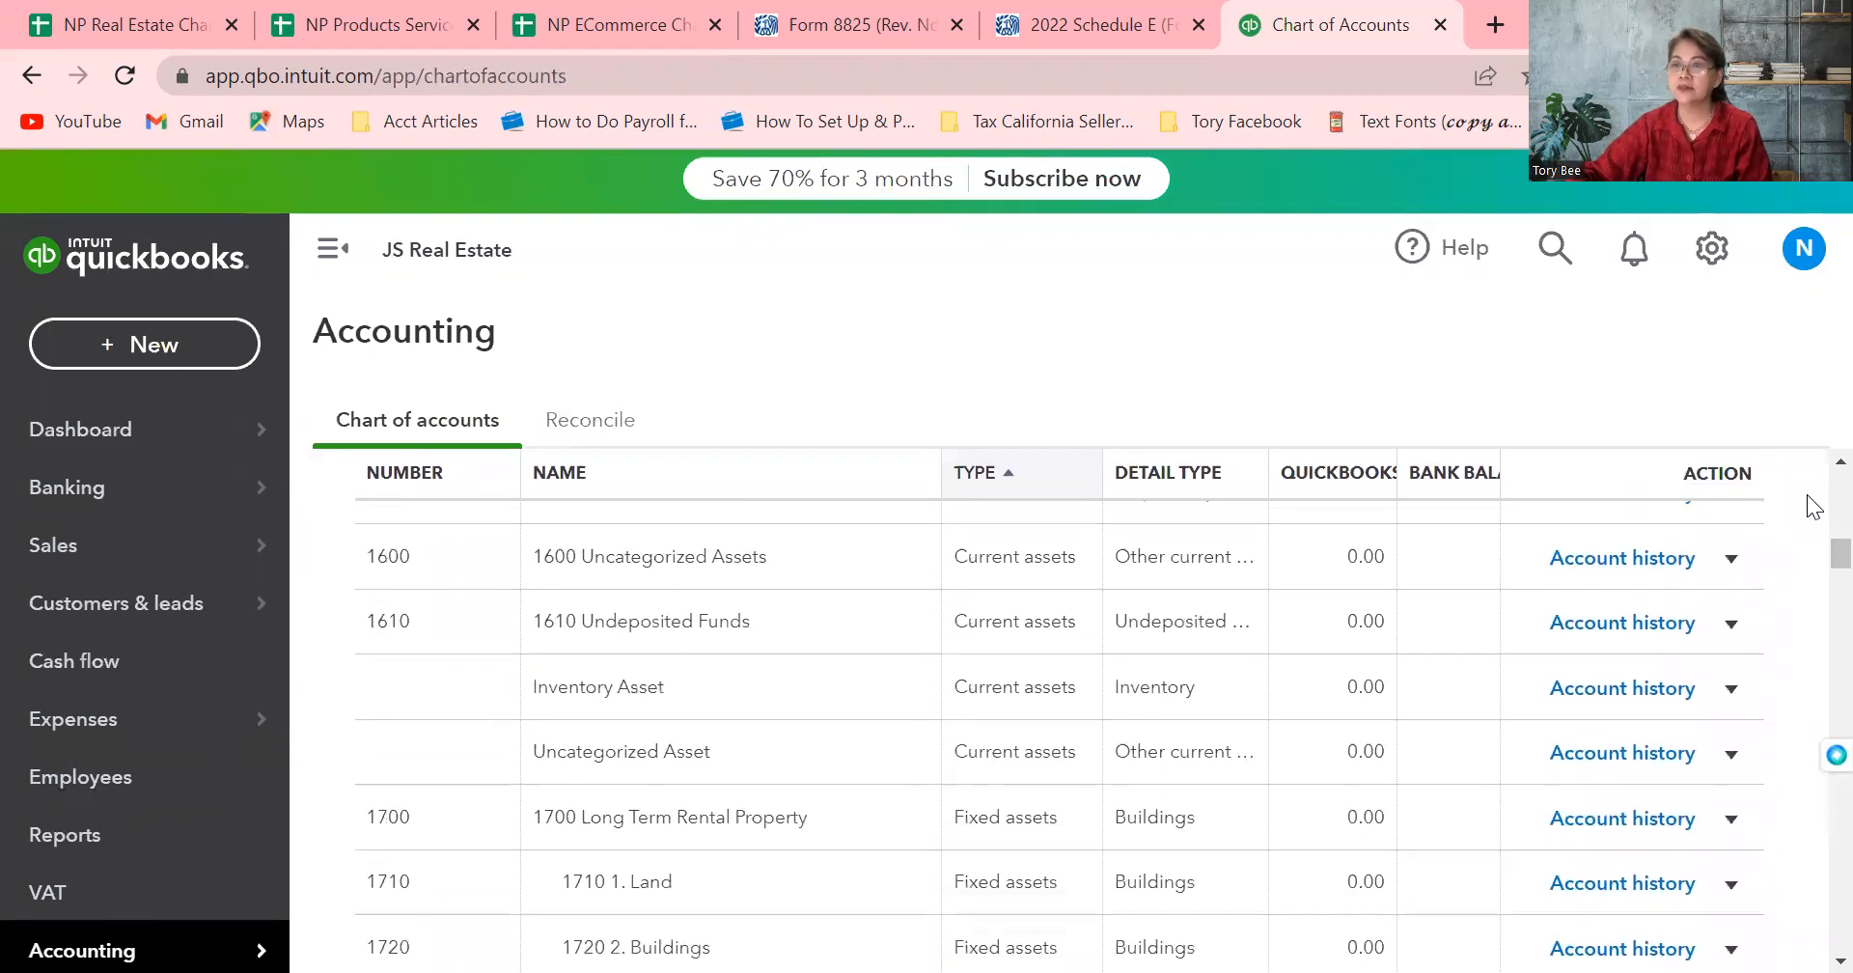
scroll(1807, 494, down, 5)
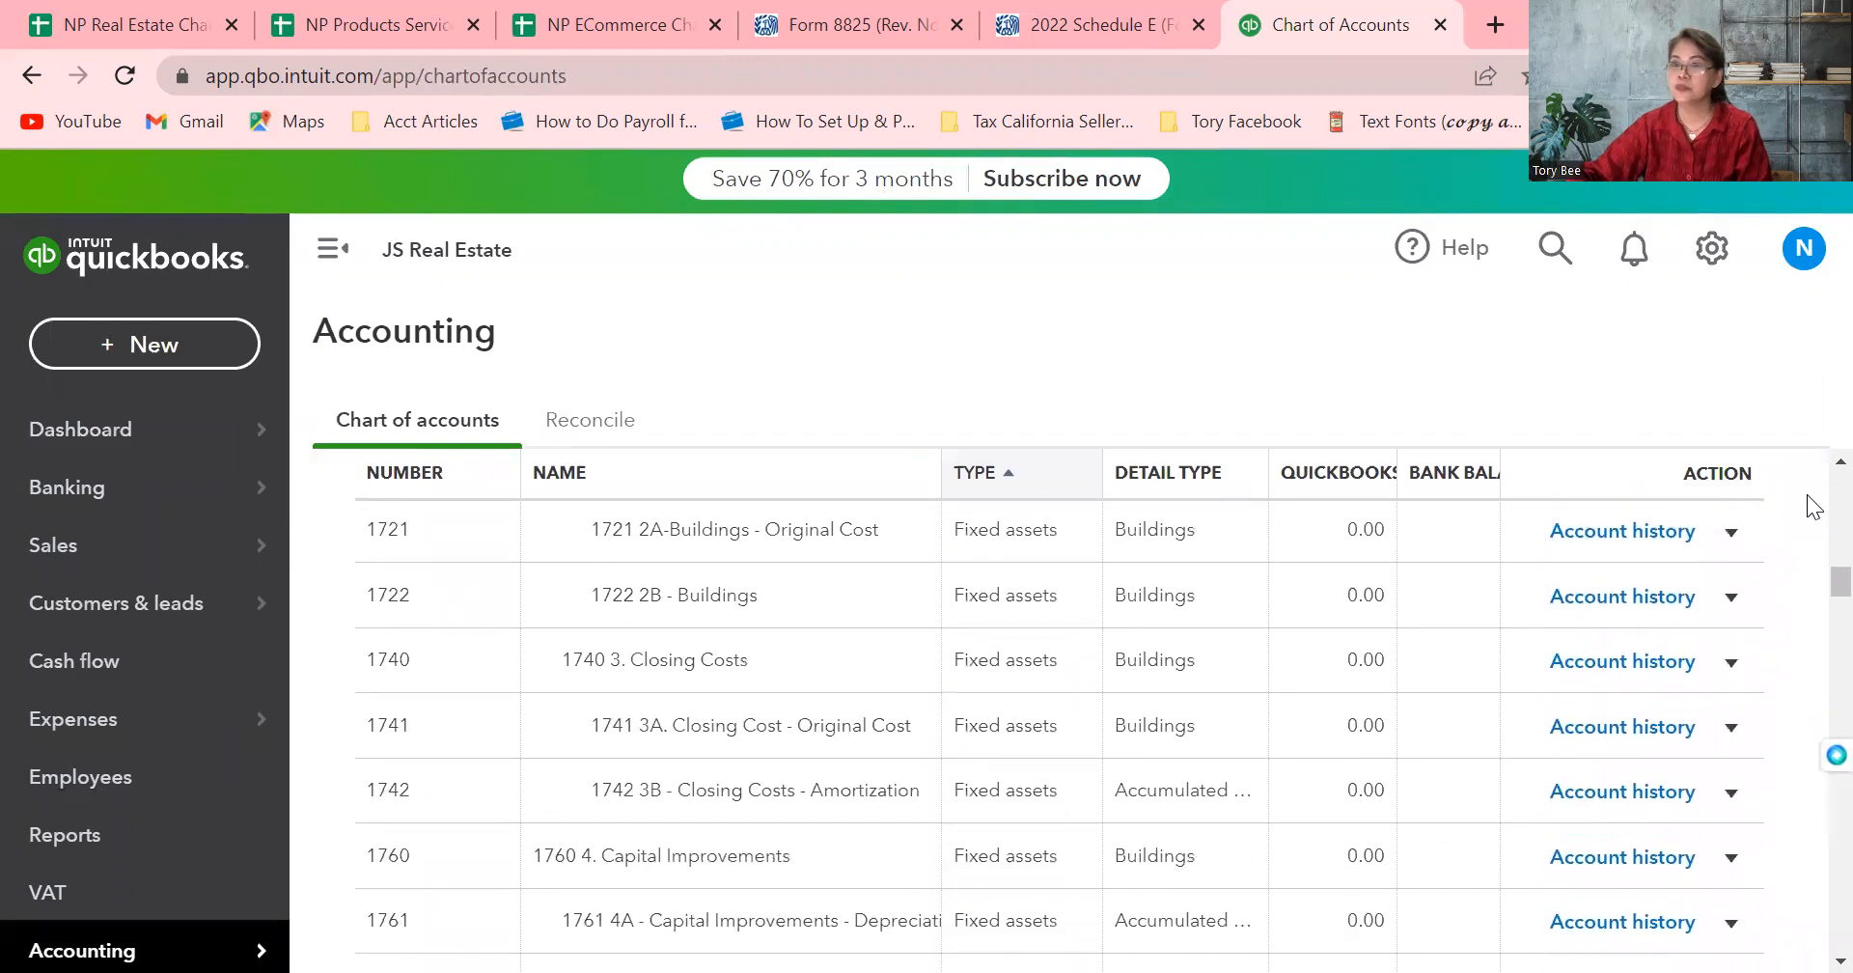
scroll(1807, 494, down, 2)
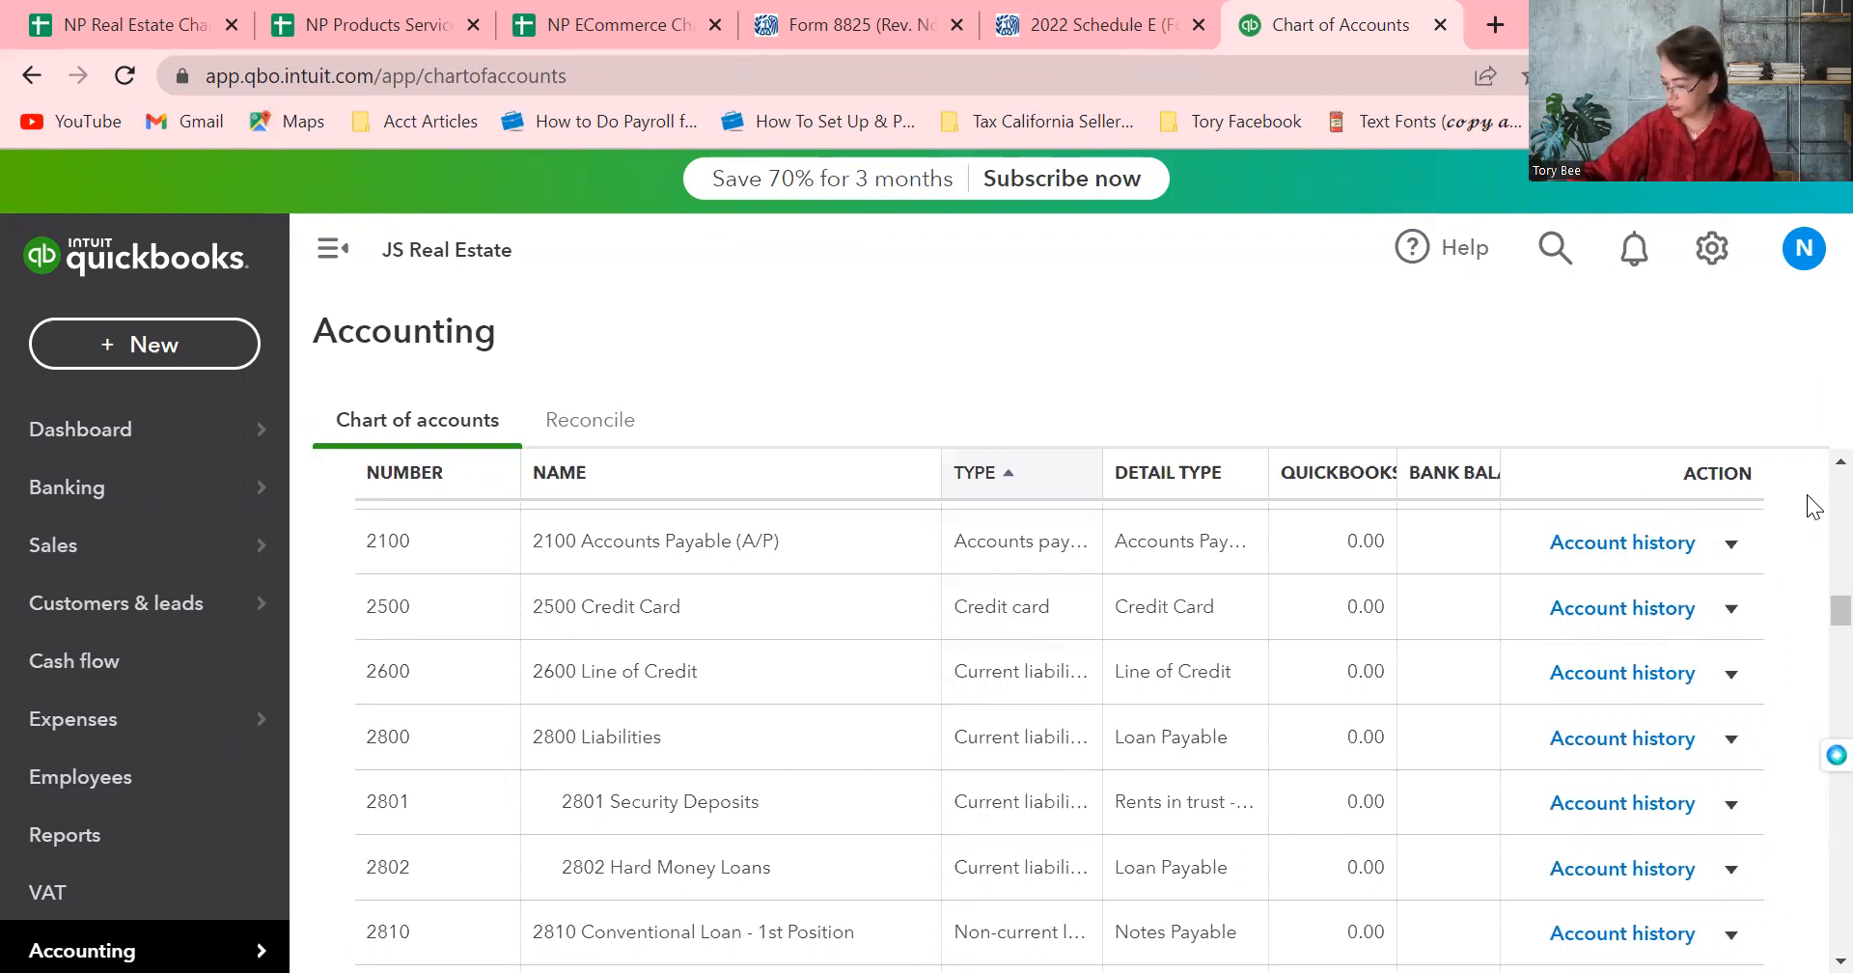
scroll(1807, 495, up, 1)
scroll(1807, 495, up, 10)
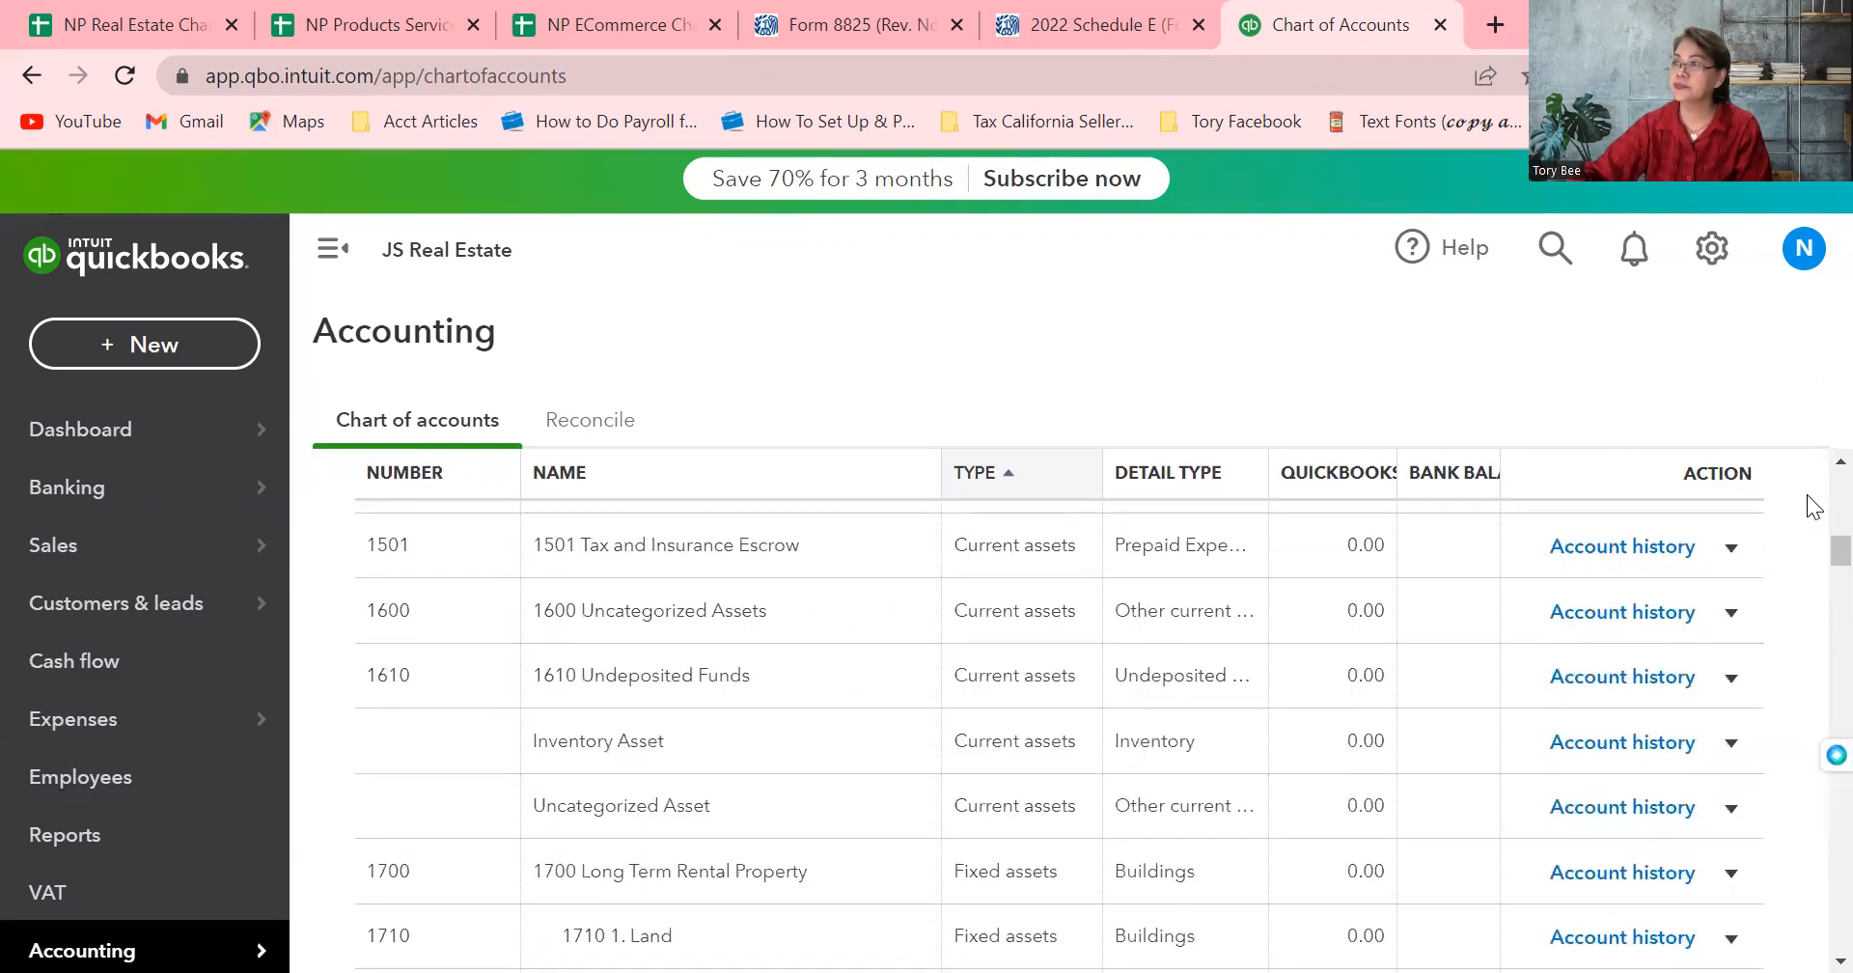
scroll(1807, 494, up, 5)
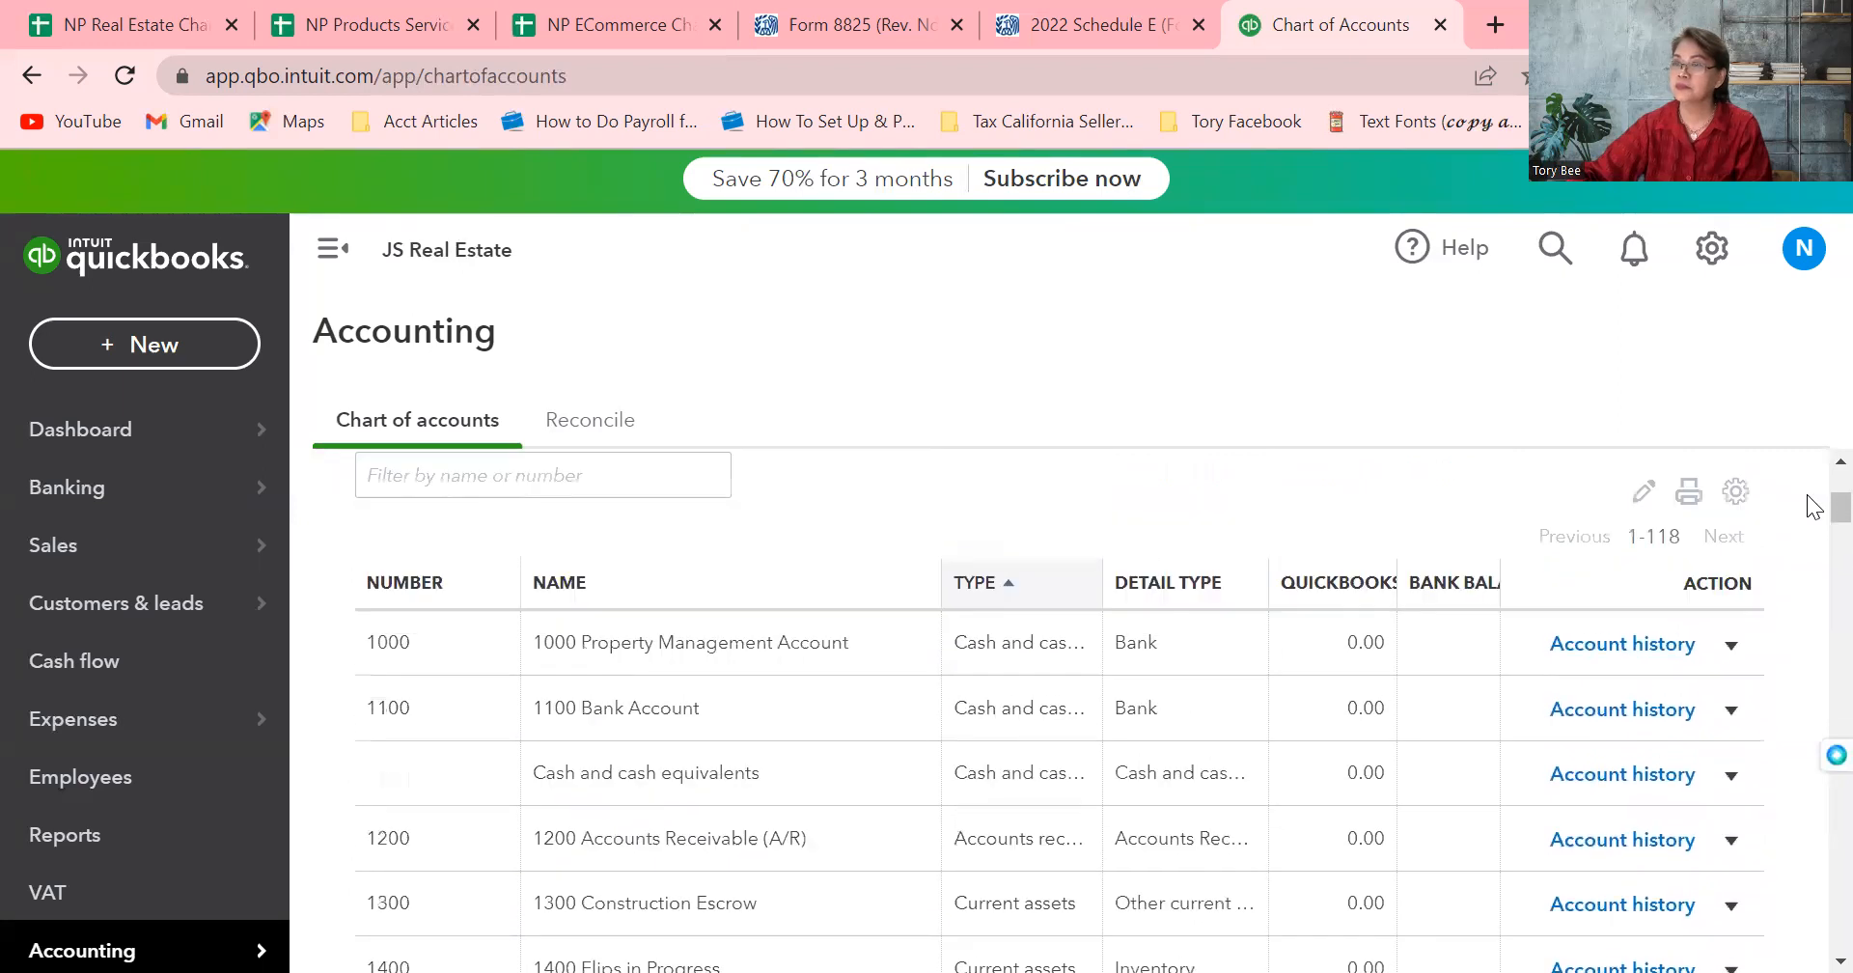
scroll(1809, 506, up, 4)
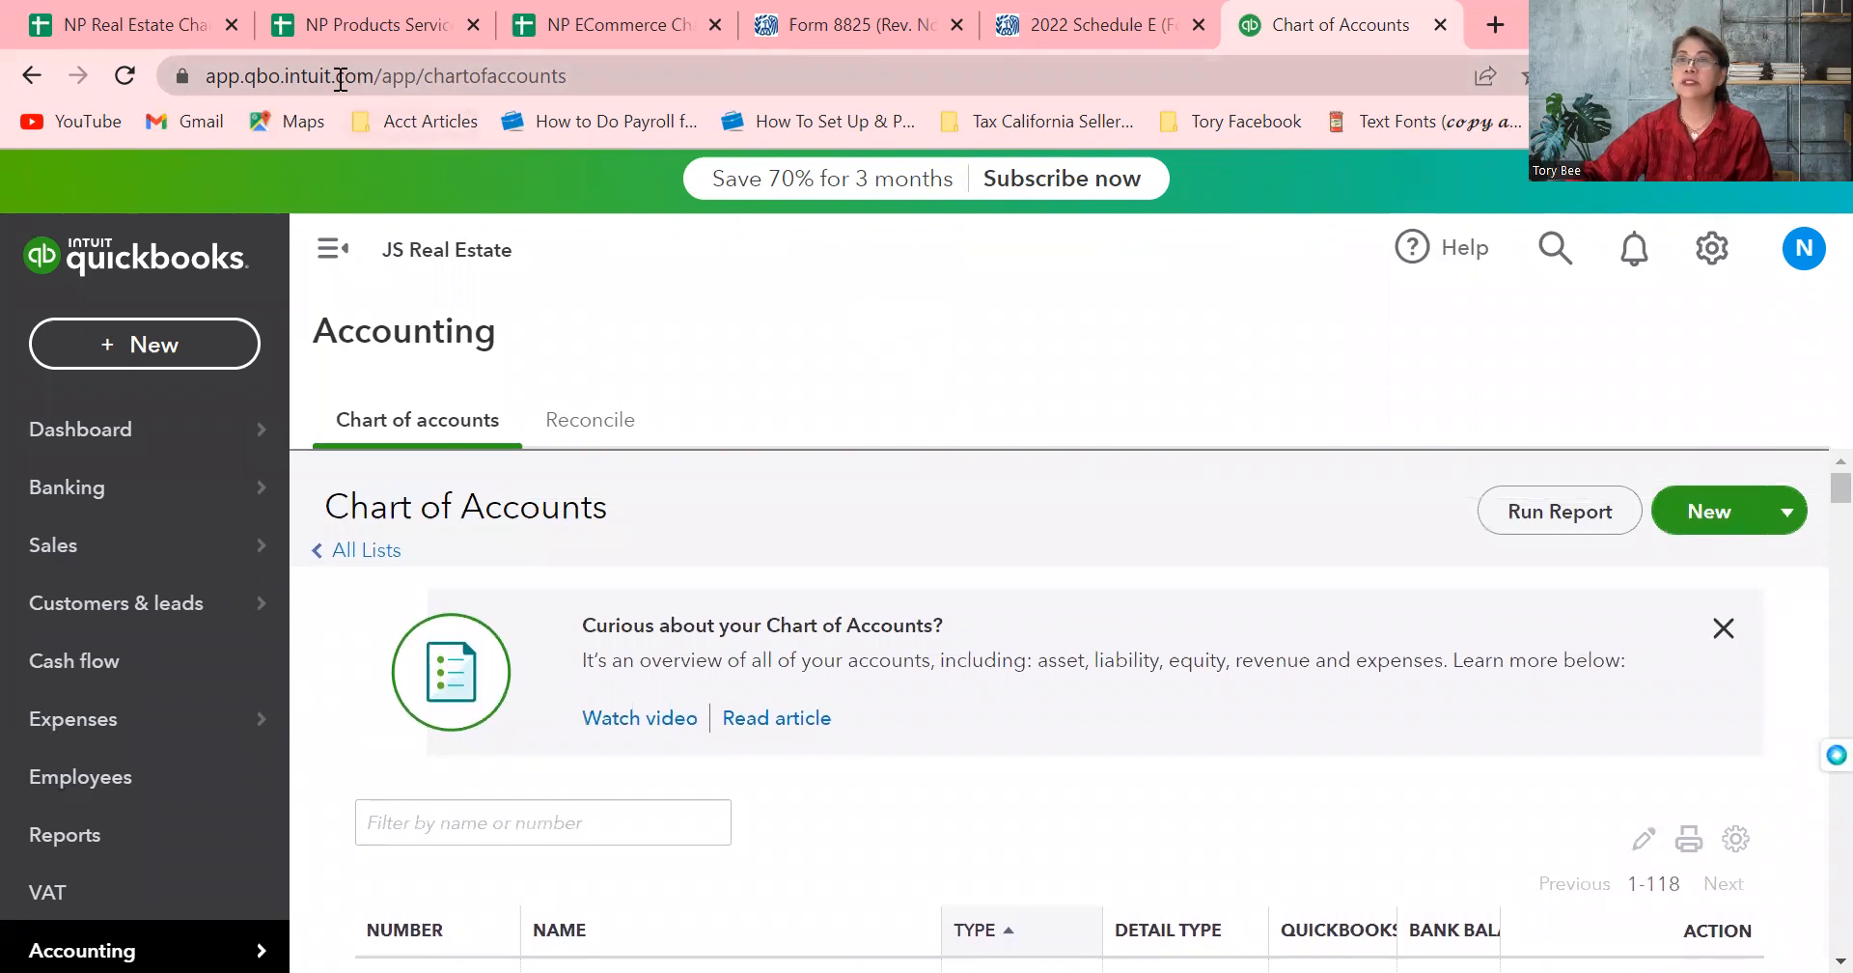
Switch to the NP Real Estate Chart of Accounts in Google Sheets and examine the accounts from Property Mgmt Account through Flips in Progress and its inventory sub-accounts
click(136, 27)
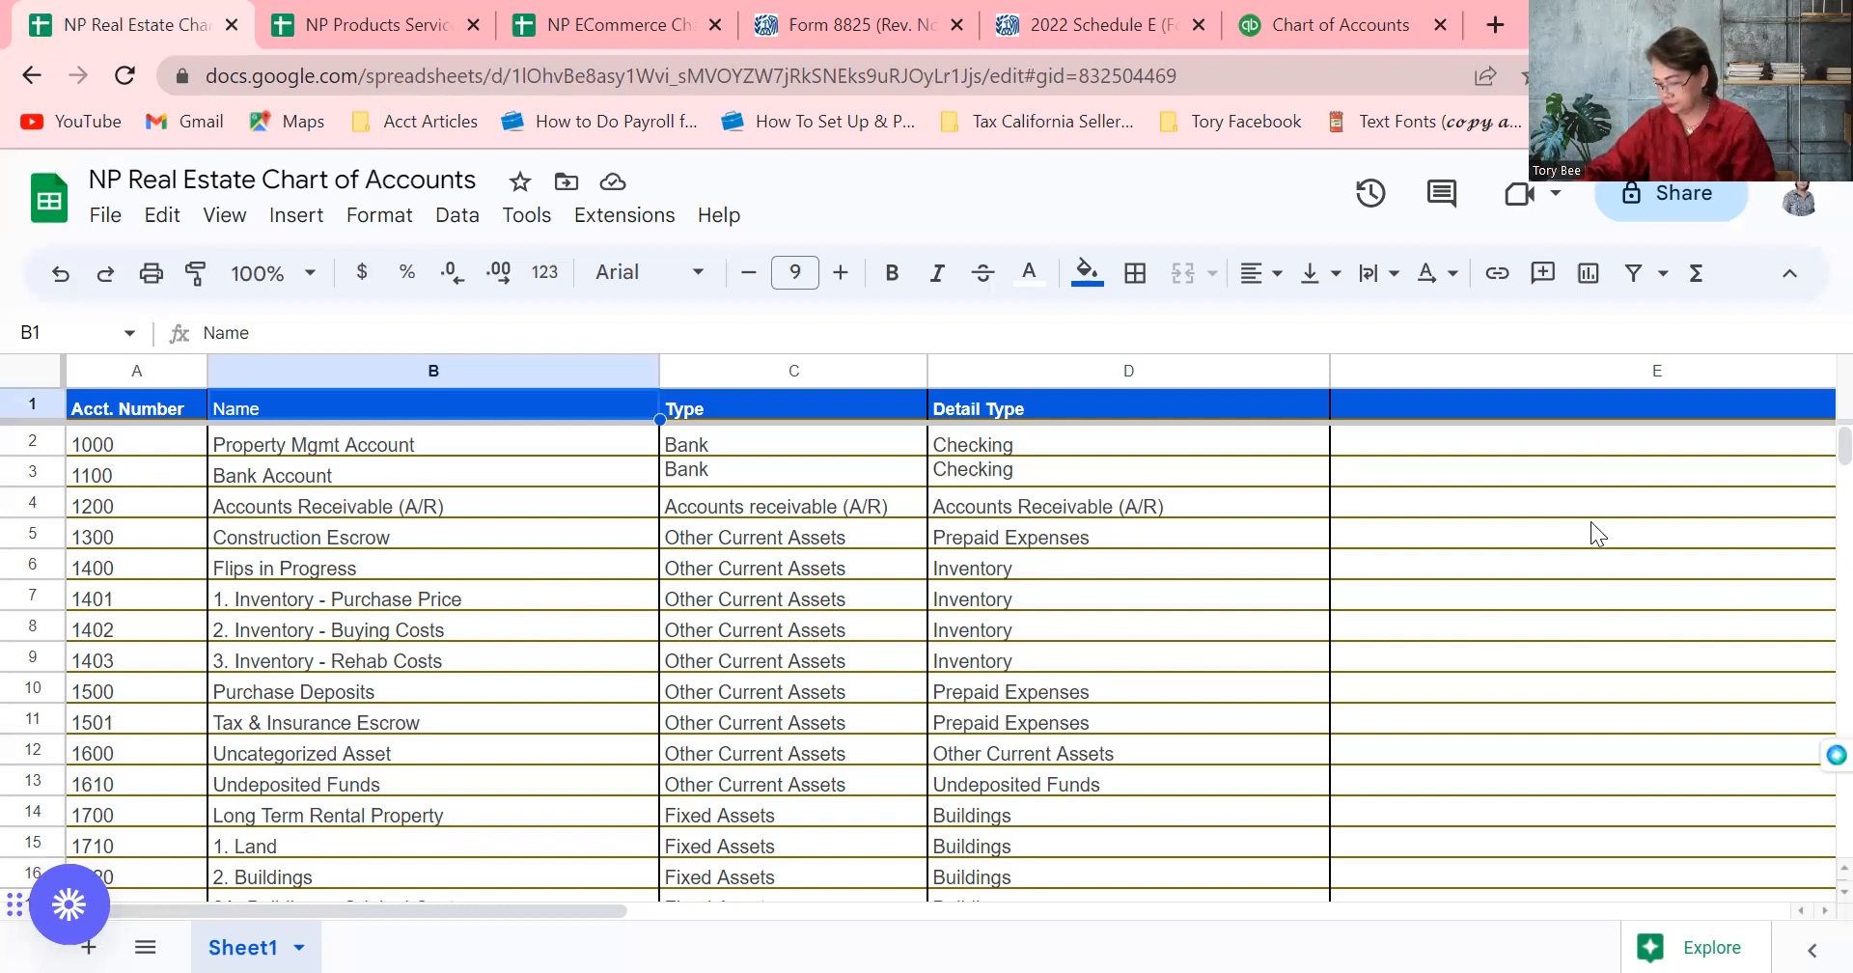
key(Down)
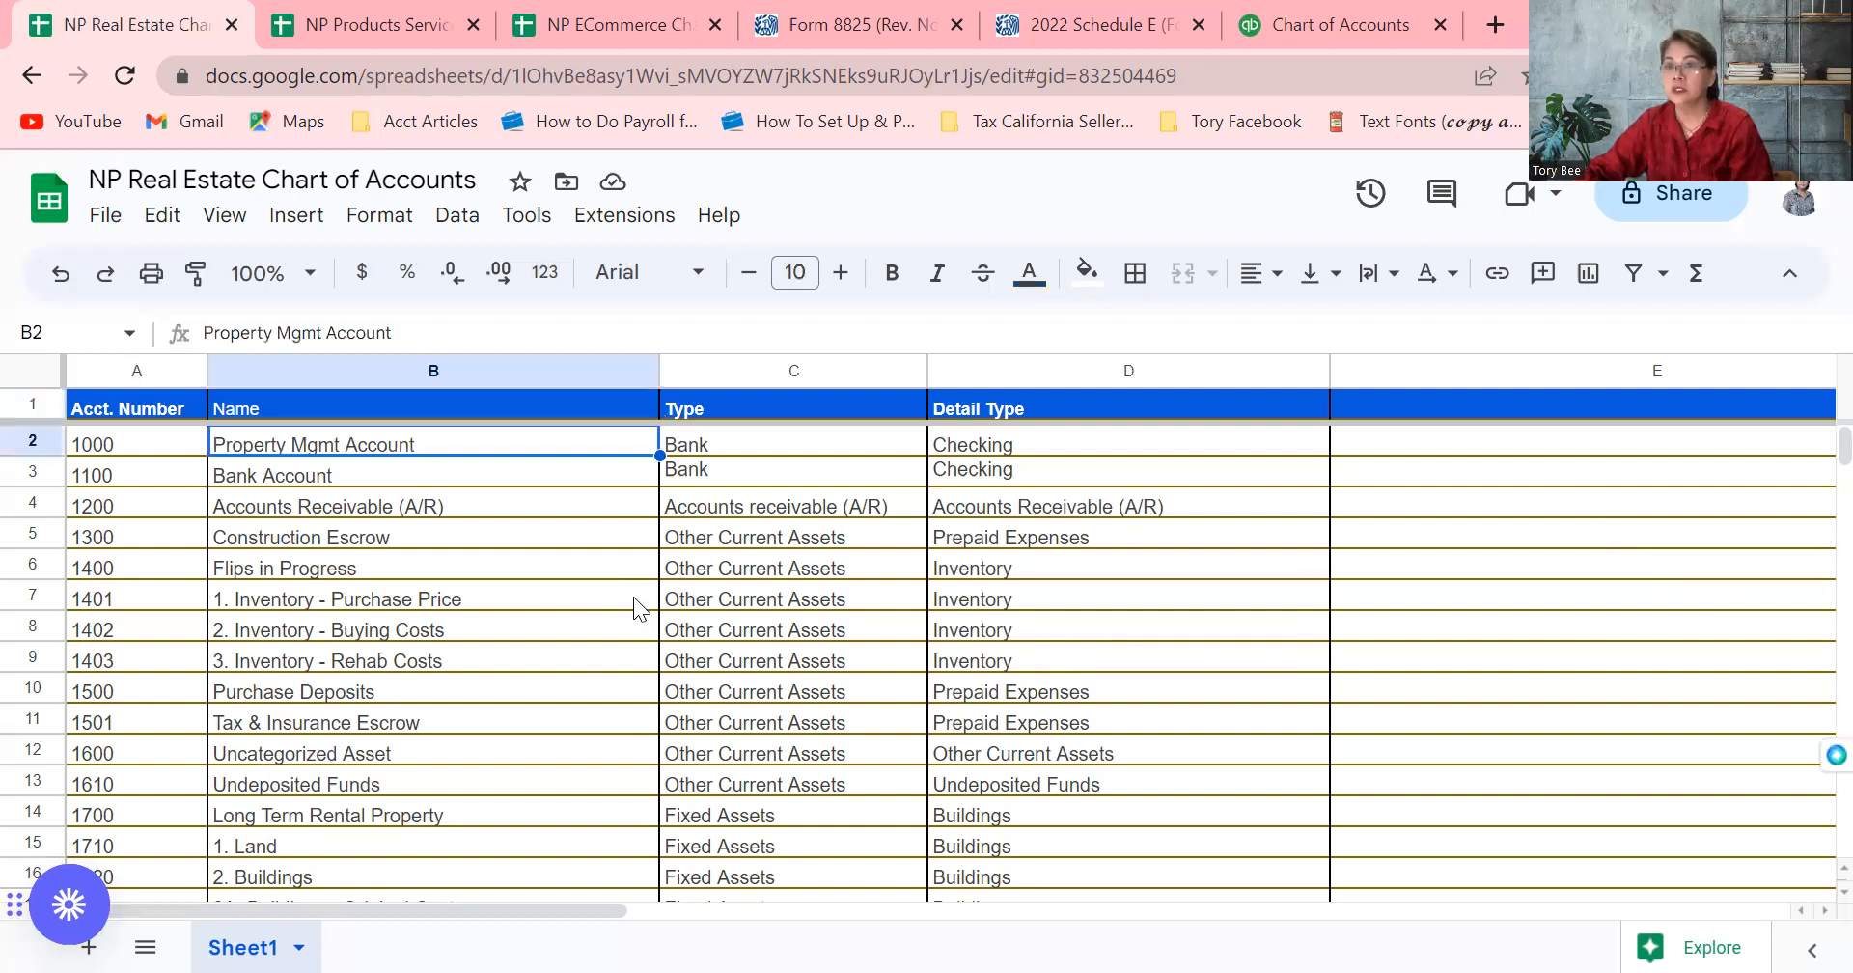
key(Down)
key(Down)
key(Down)
key(Down)
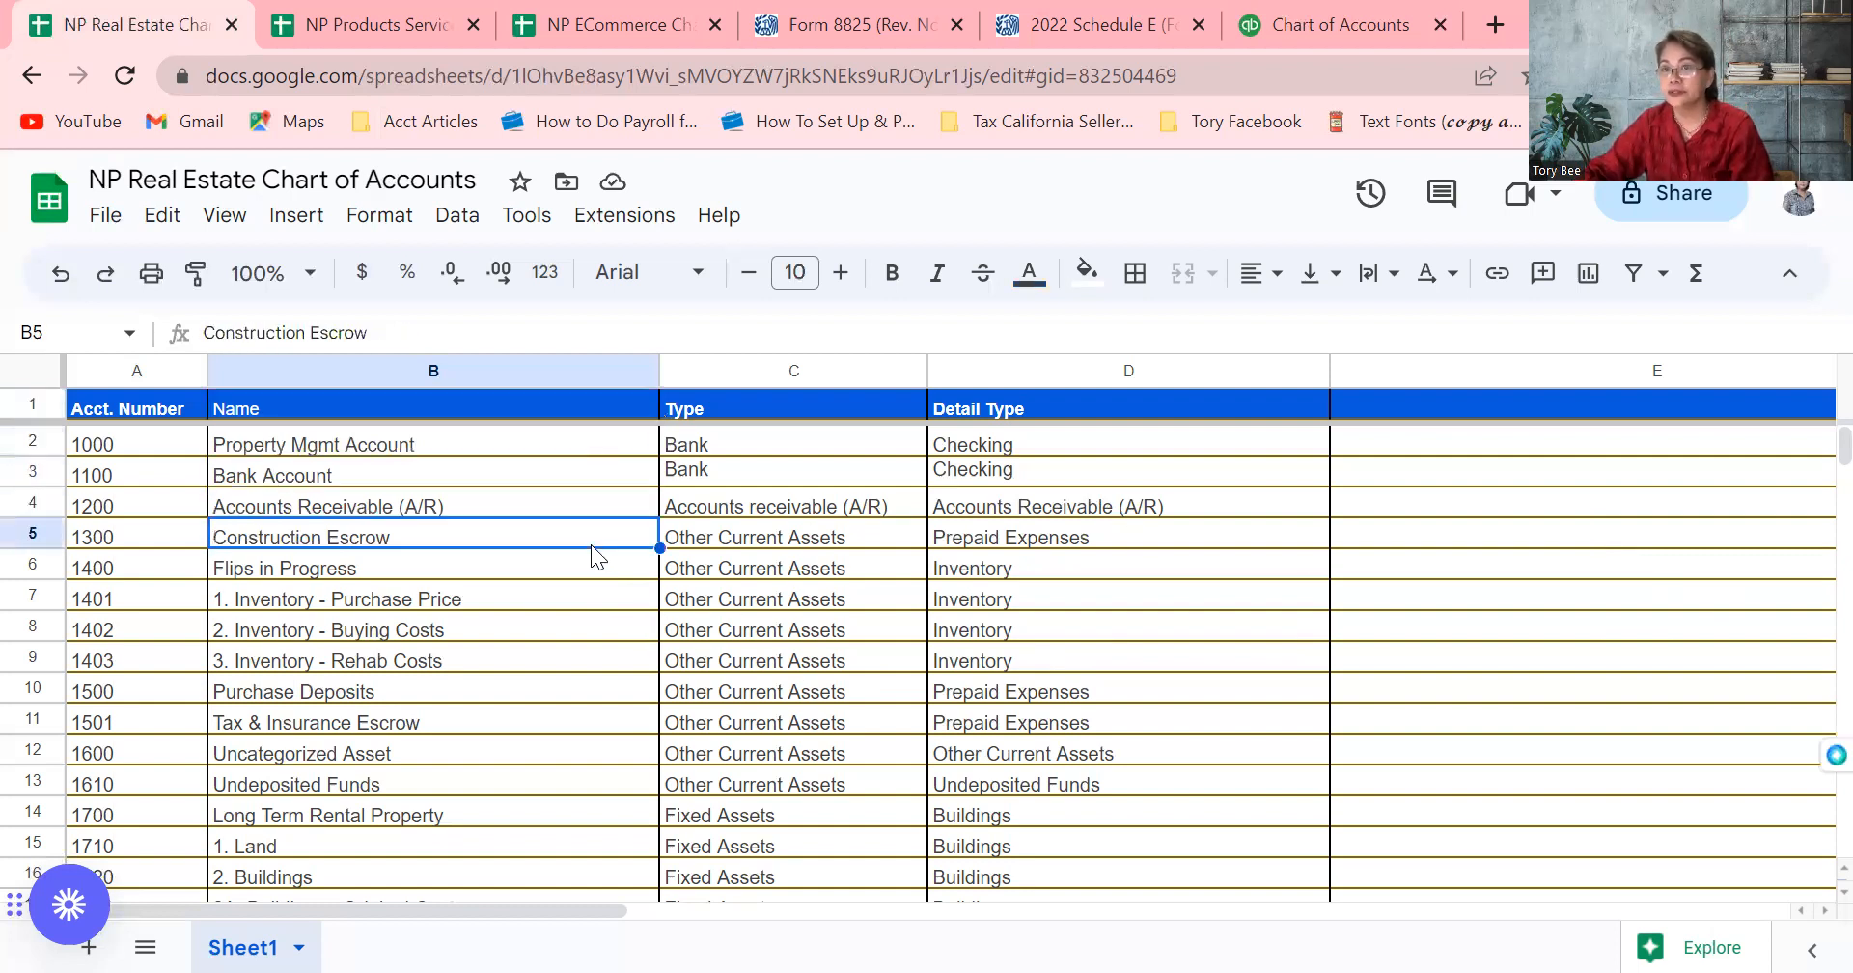
key(Down)
key(Down)
key(Down)
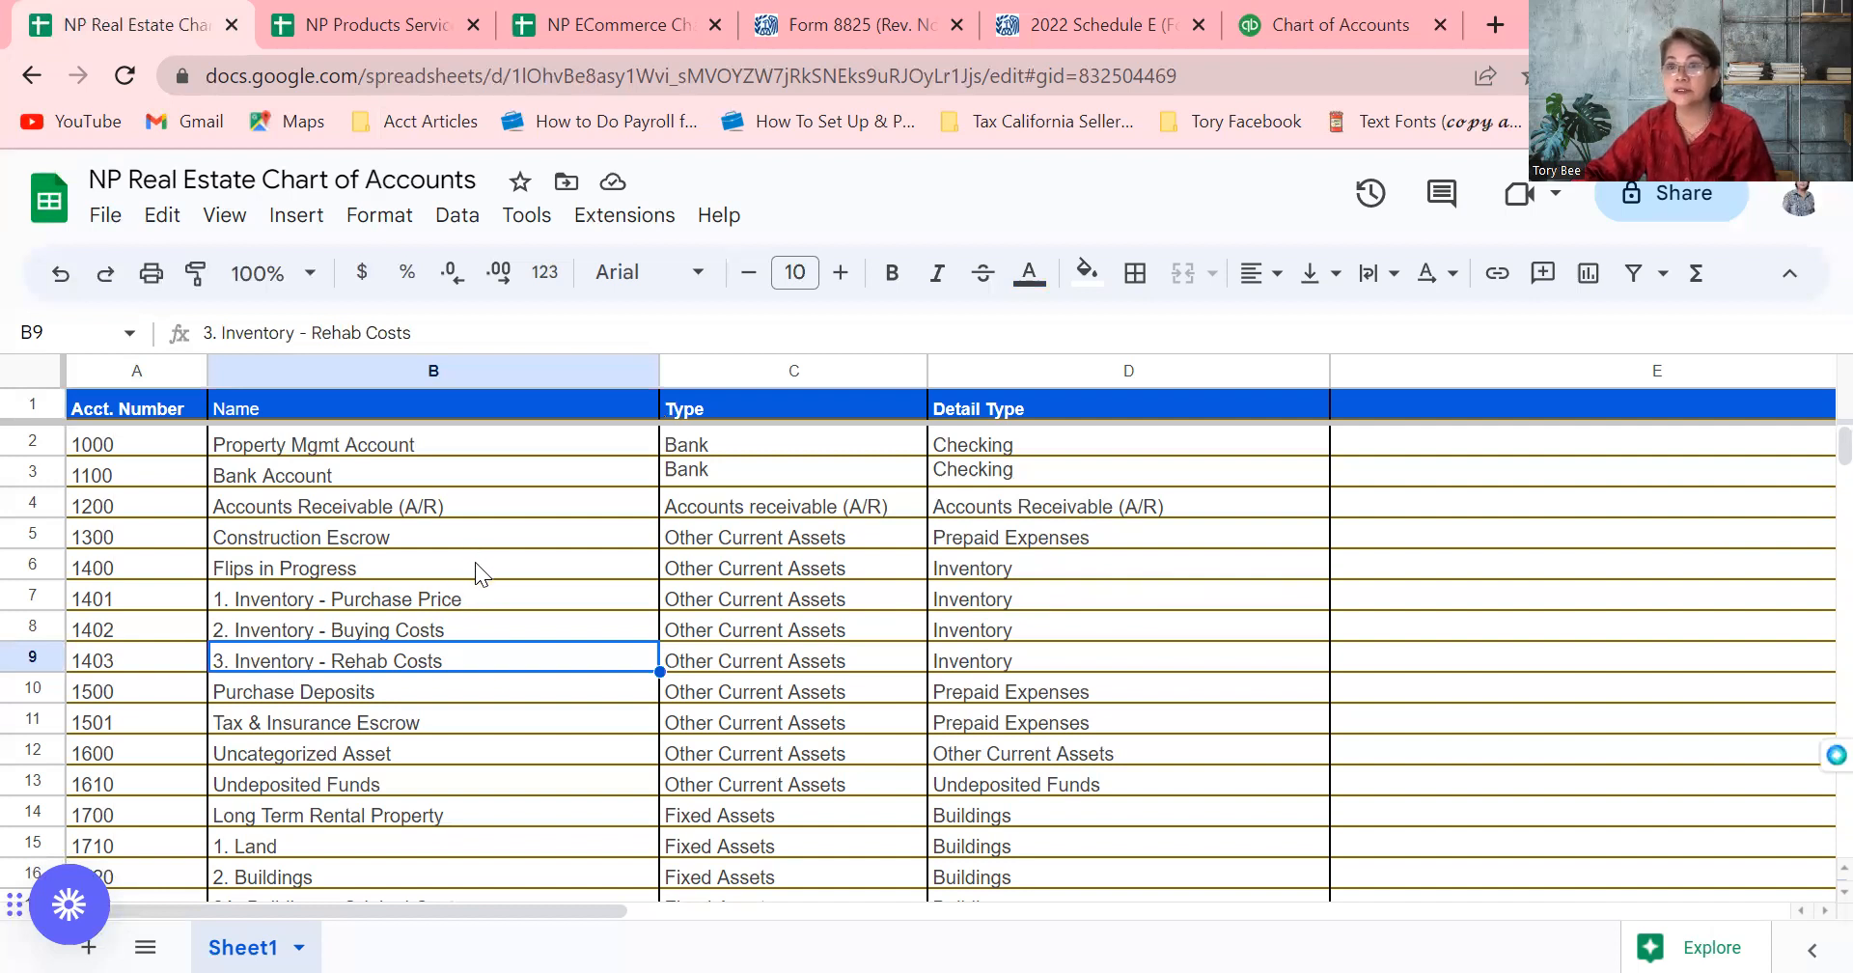
click(434, 564)
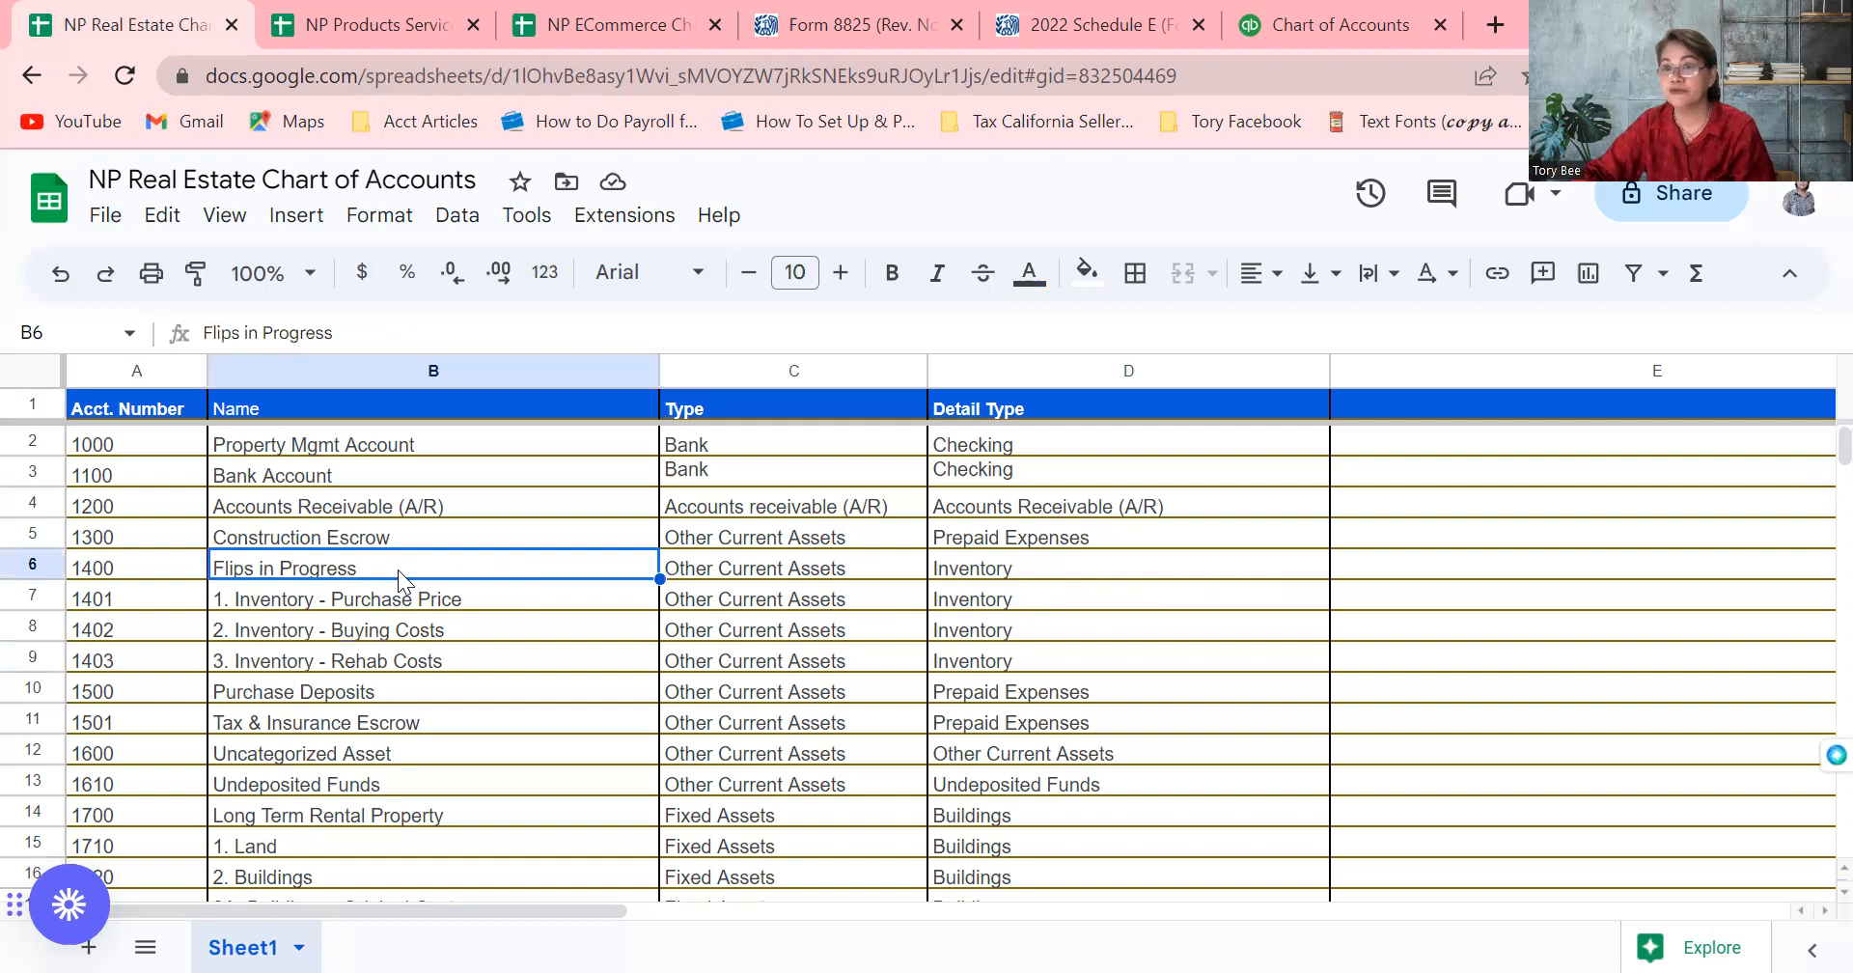
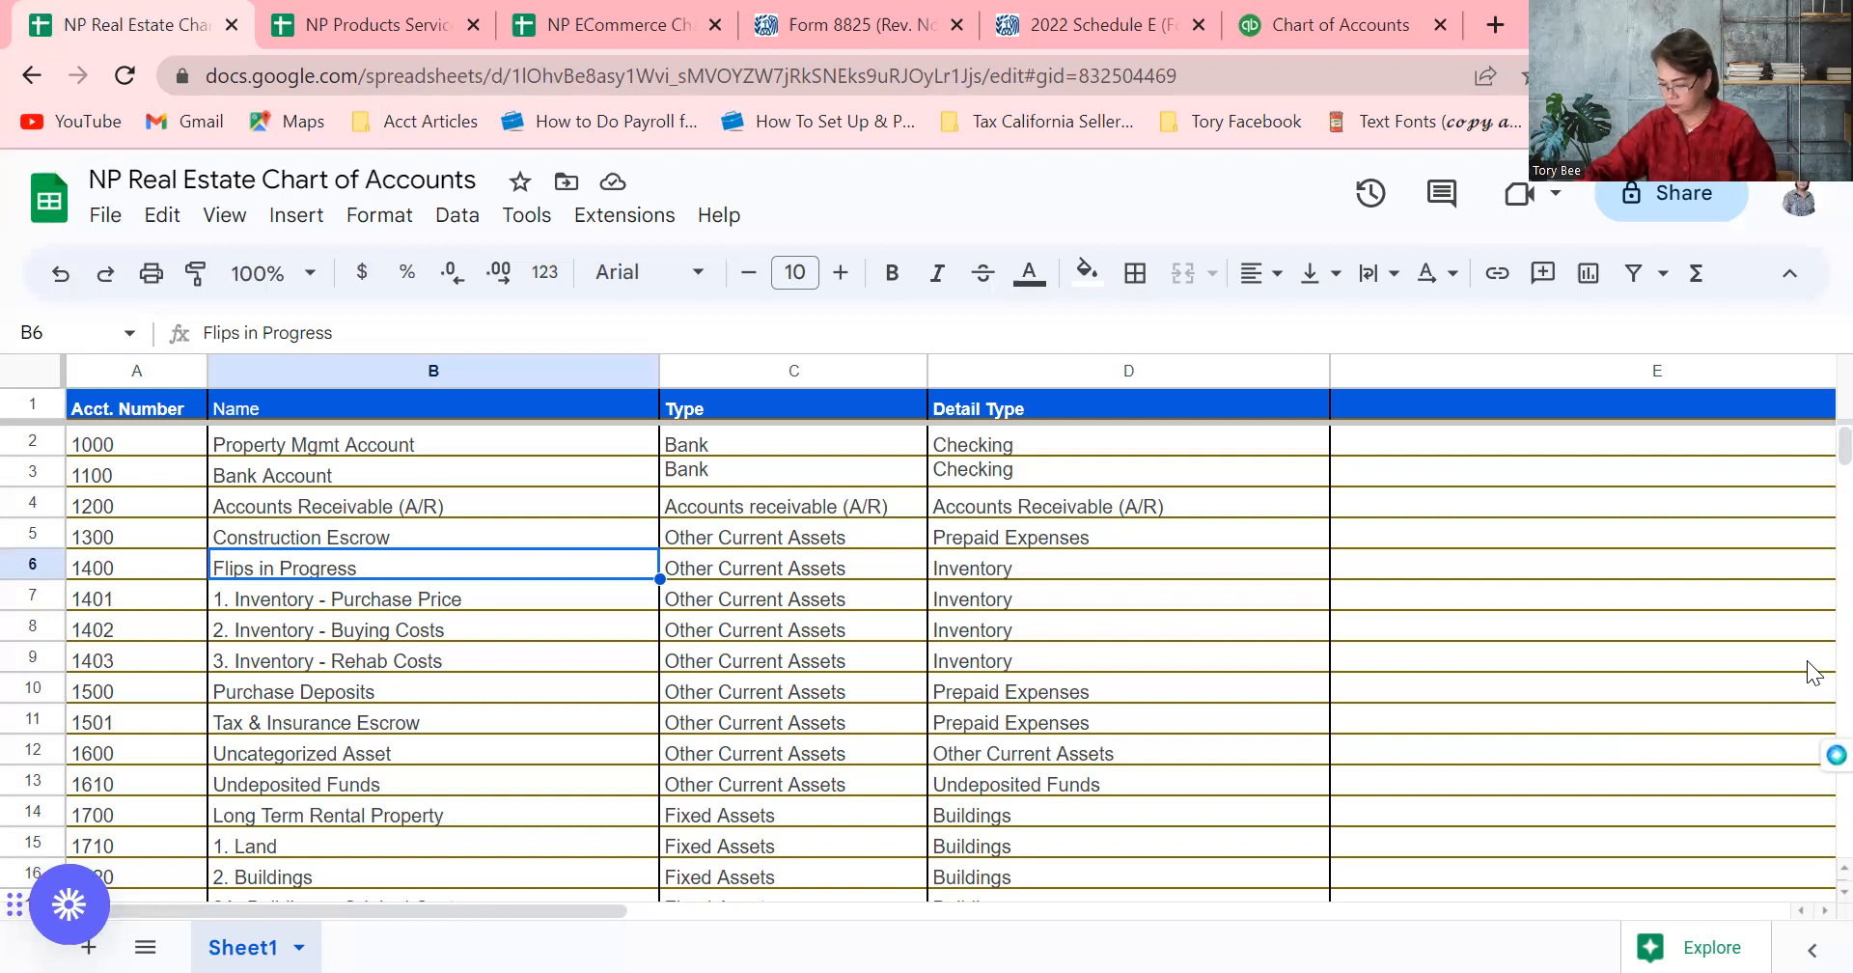
Examine the remaining current assets and the start of the fixed assets, from the flip inventory accounts down to 2A. Buildings - Original Cost
key(Down)
key(Down)
key(Down)
key(Down)
key(Down)
key(Down)
key(Down)
key(Down)
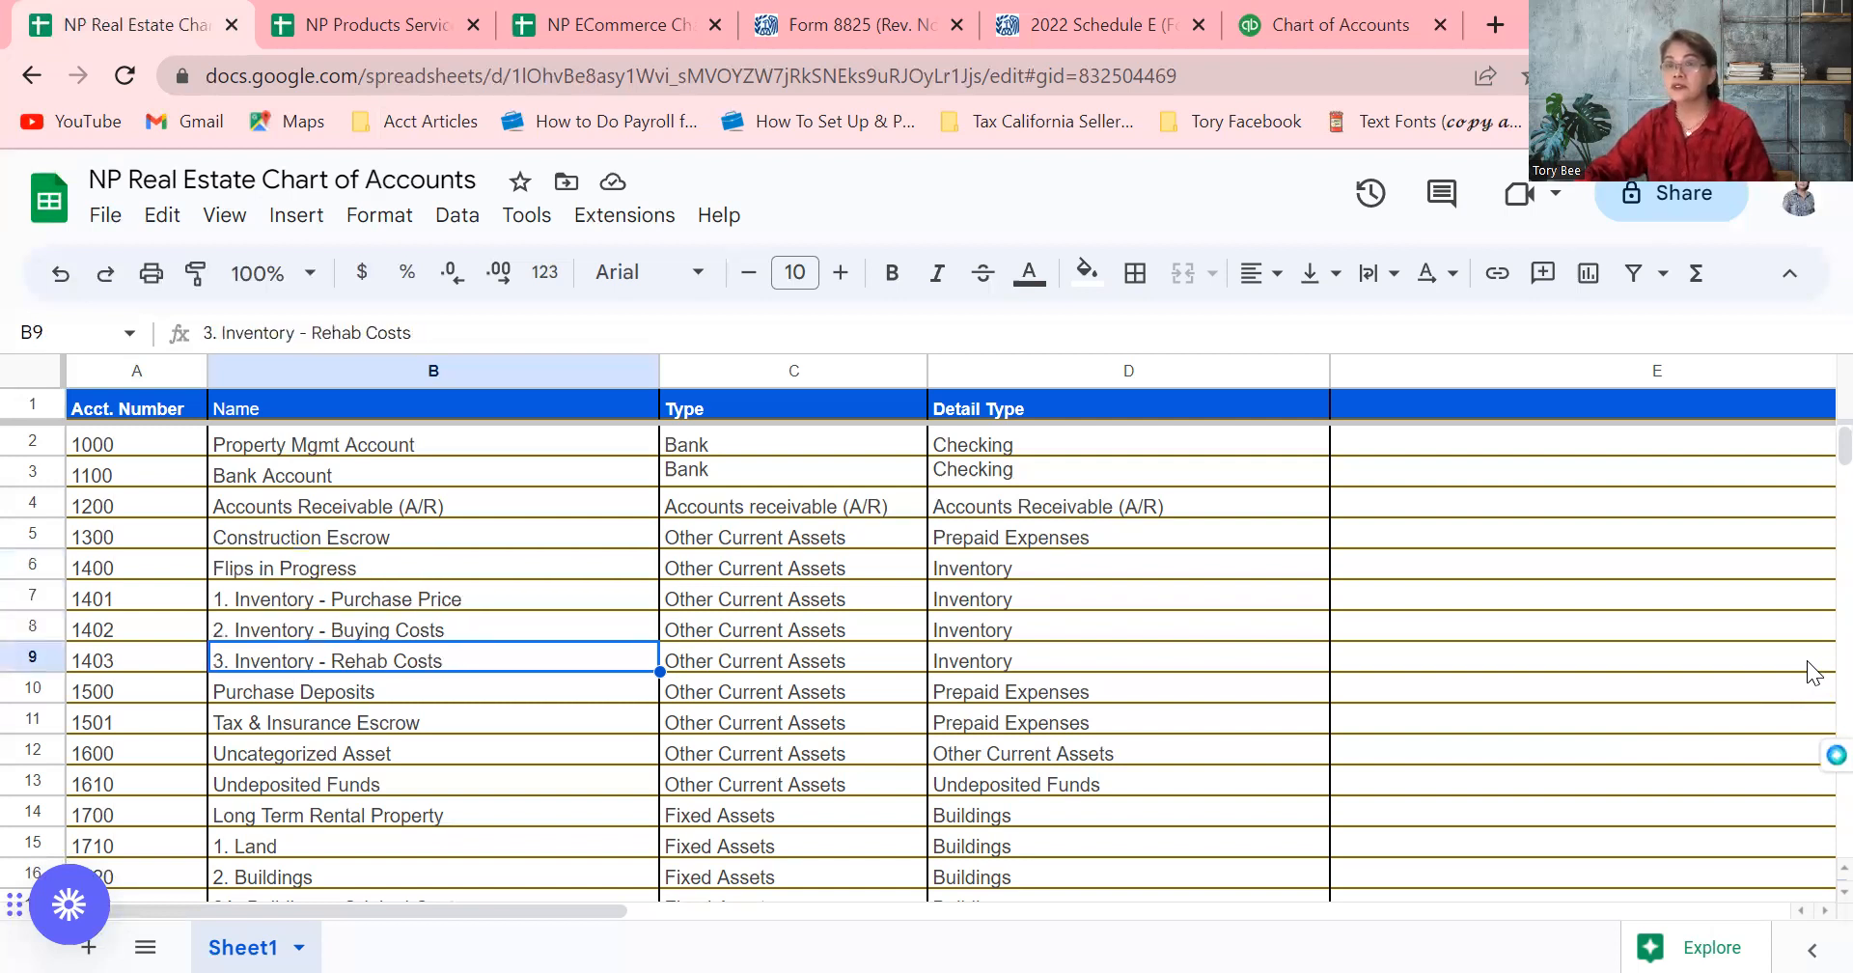
key(Down)
key(Down)
key(Down)
key(Down)
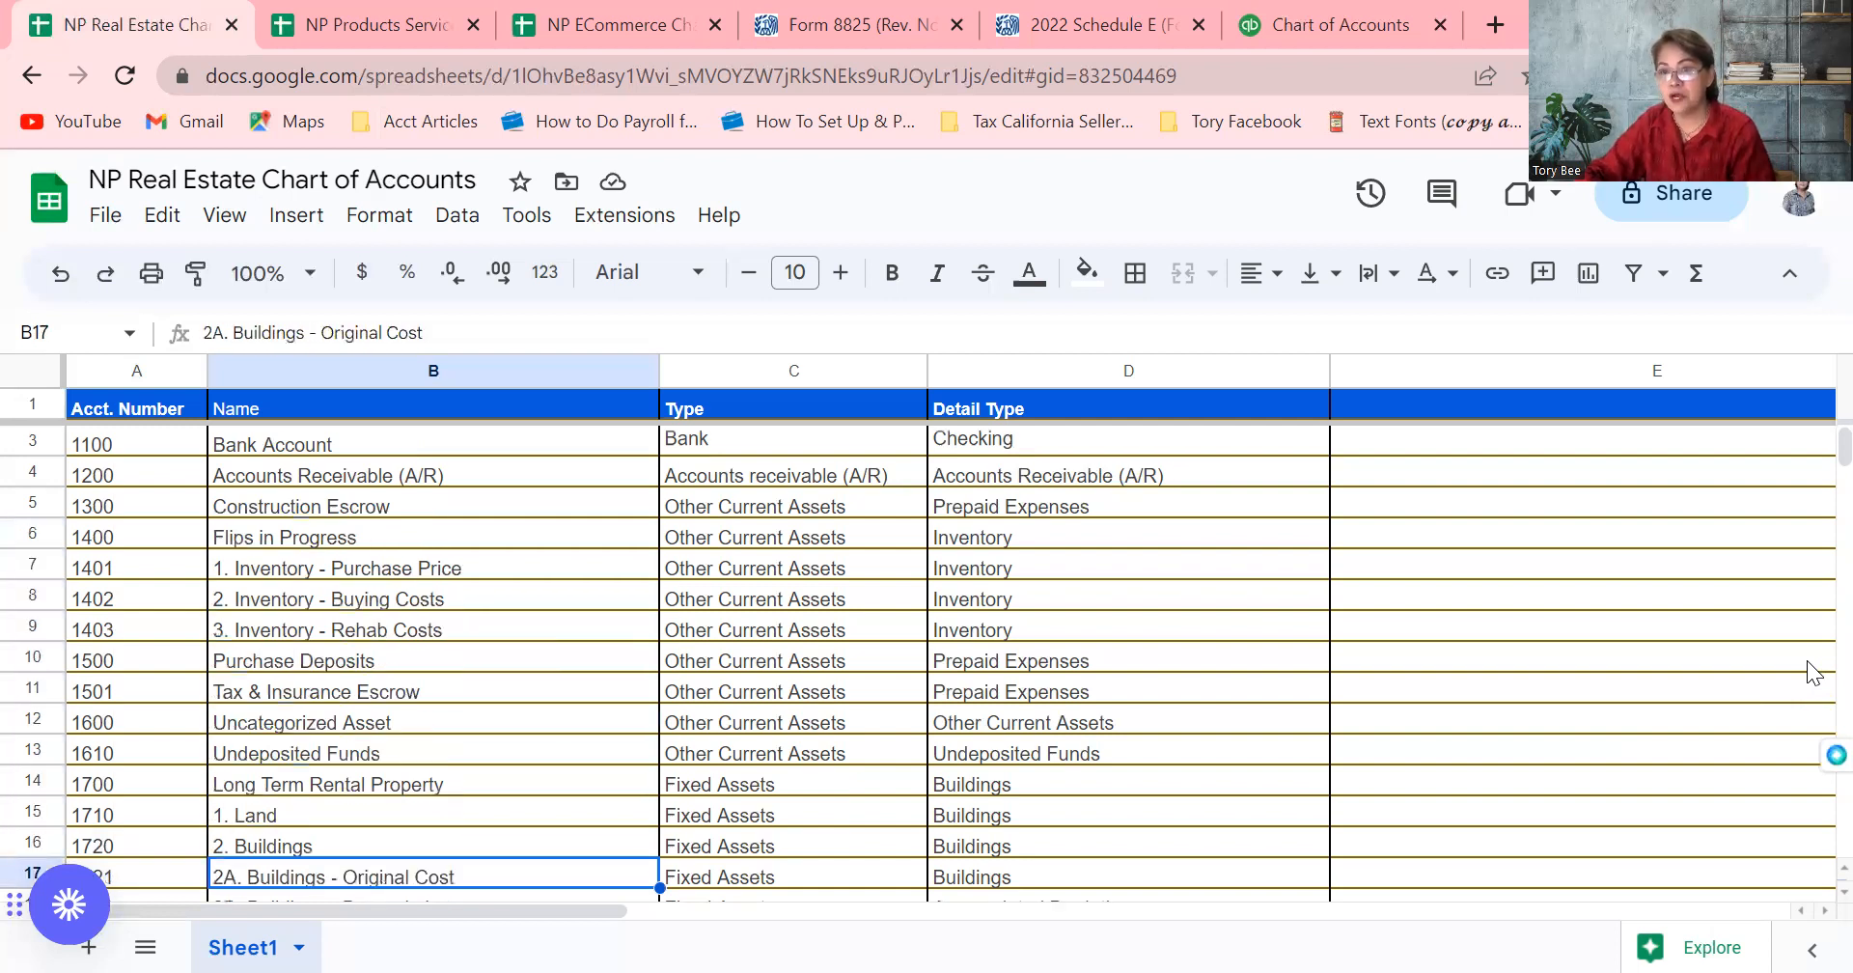
Examine the fixed assets from building depreciation through Closing Costs and Capital Improvements, continuing to Accounts Payable and Credit Card
key(Down)
key(Down)
key(Down)
key(Down)
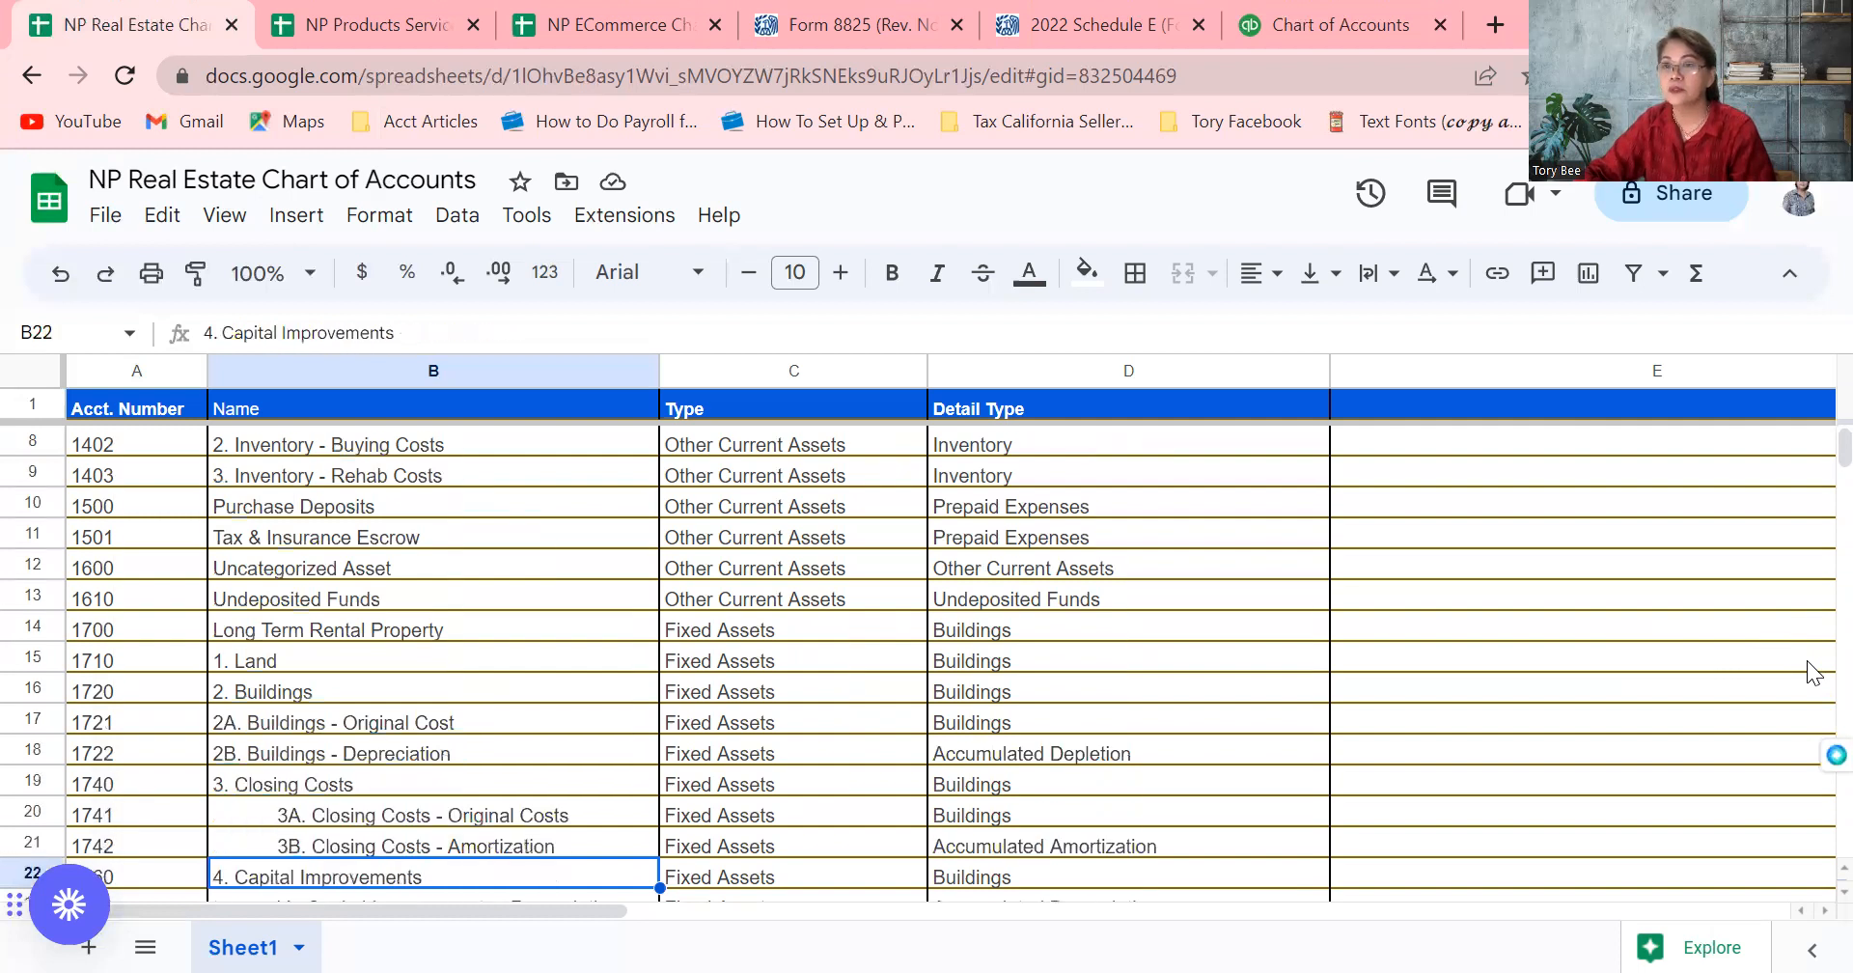
key(Down)
key(Down)
key(Down)
key(Down)
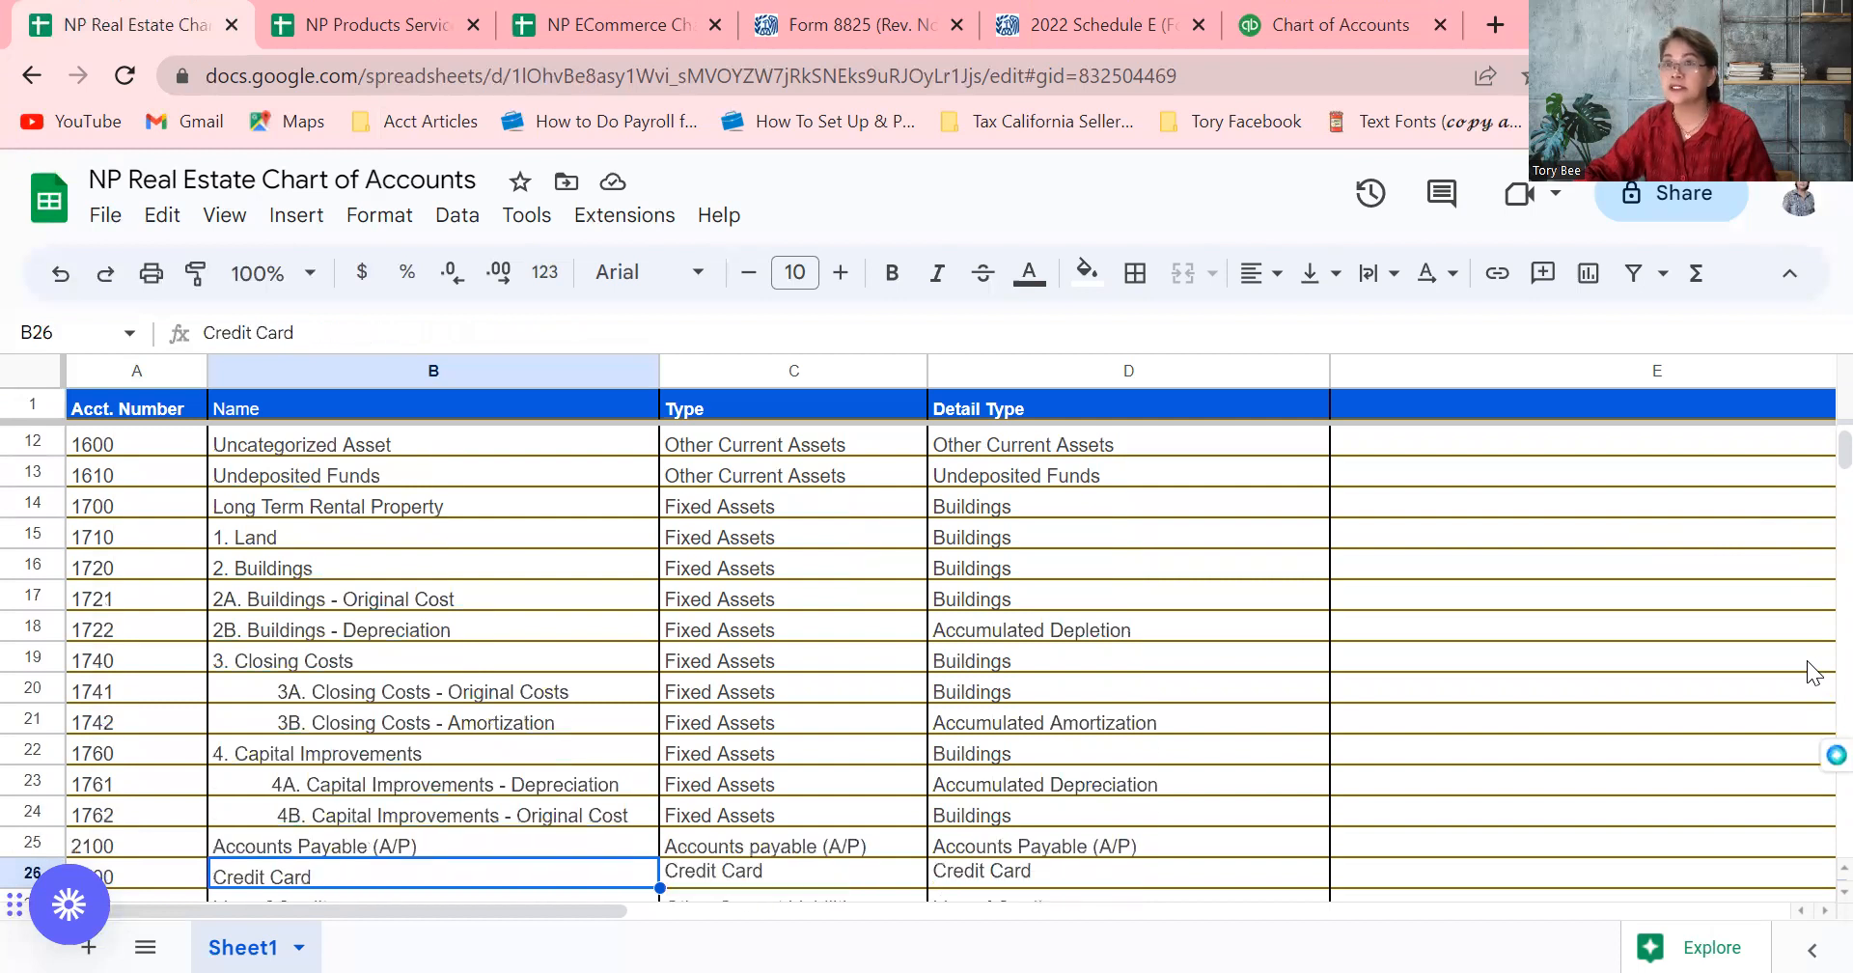
Examine the liability and equity accounts from Line of Credit through the partners' Owner's Contributions/ Distributions and Retained Earnings
key(Down)
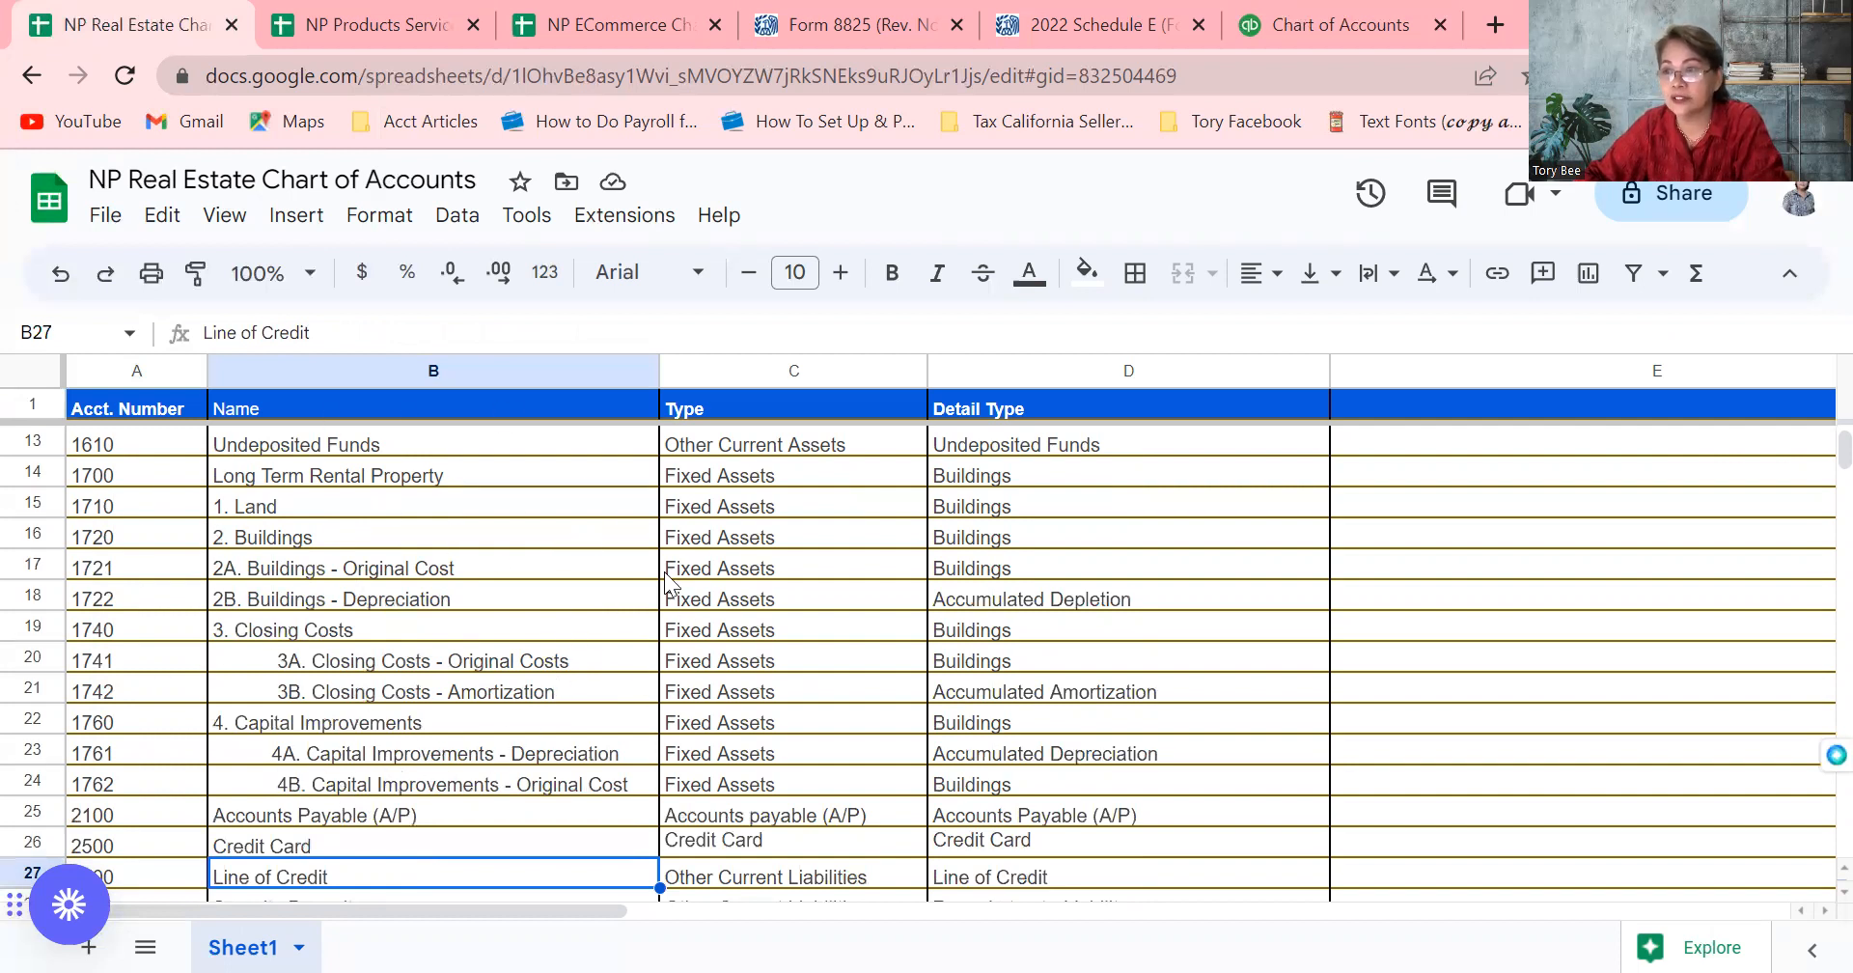
key(Down)
key(Down)
key(Down)
key(Down)
key(Down)
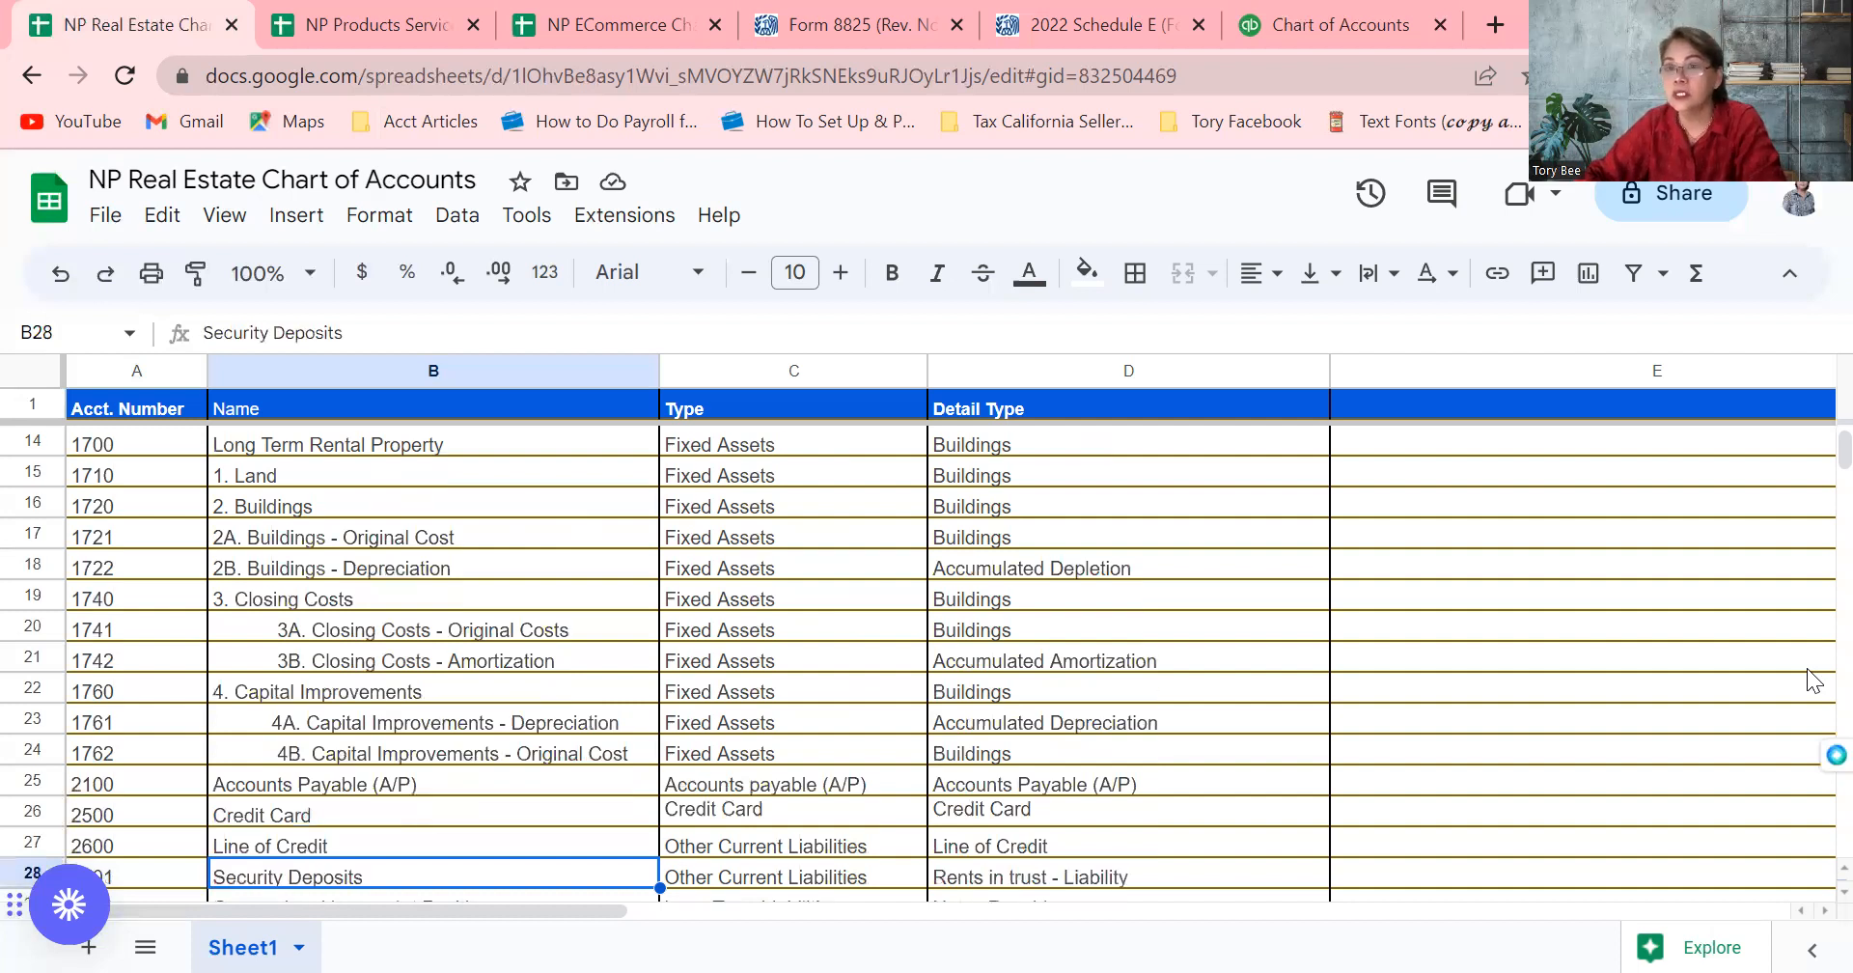
key(Down)
key(Down)
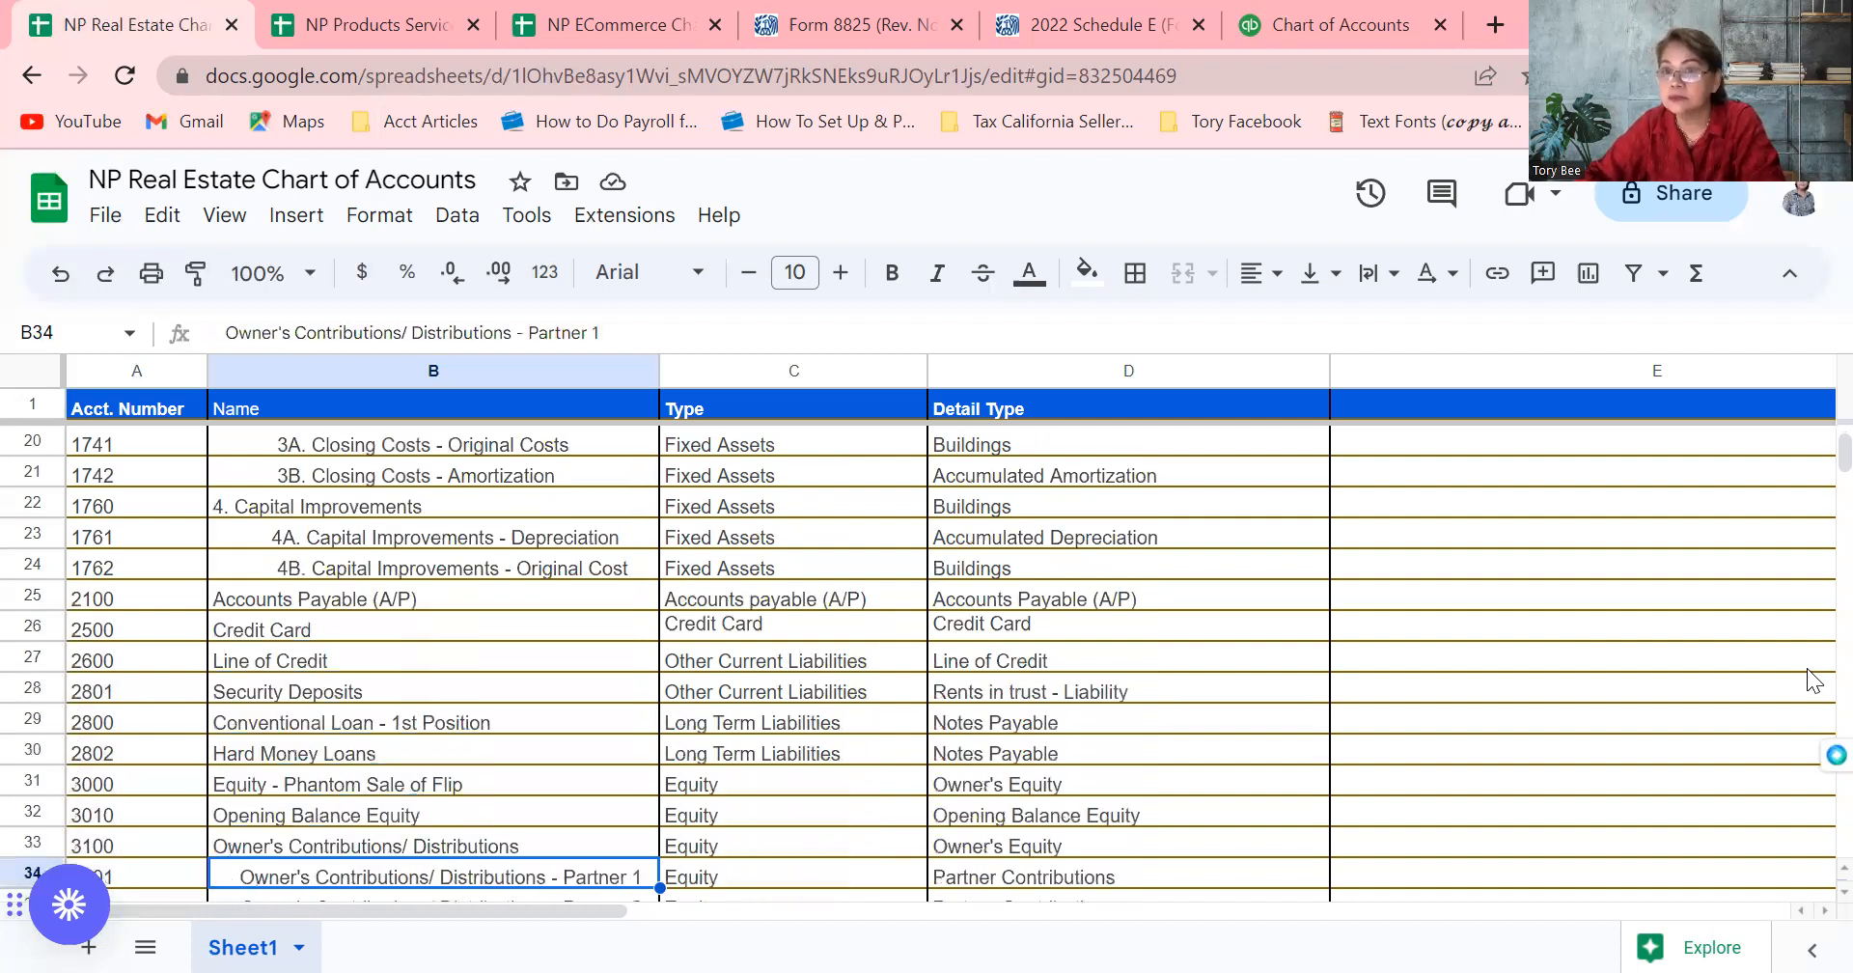
key(Down)
key(Down)
key(Down)
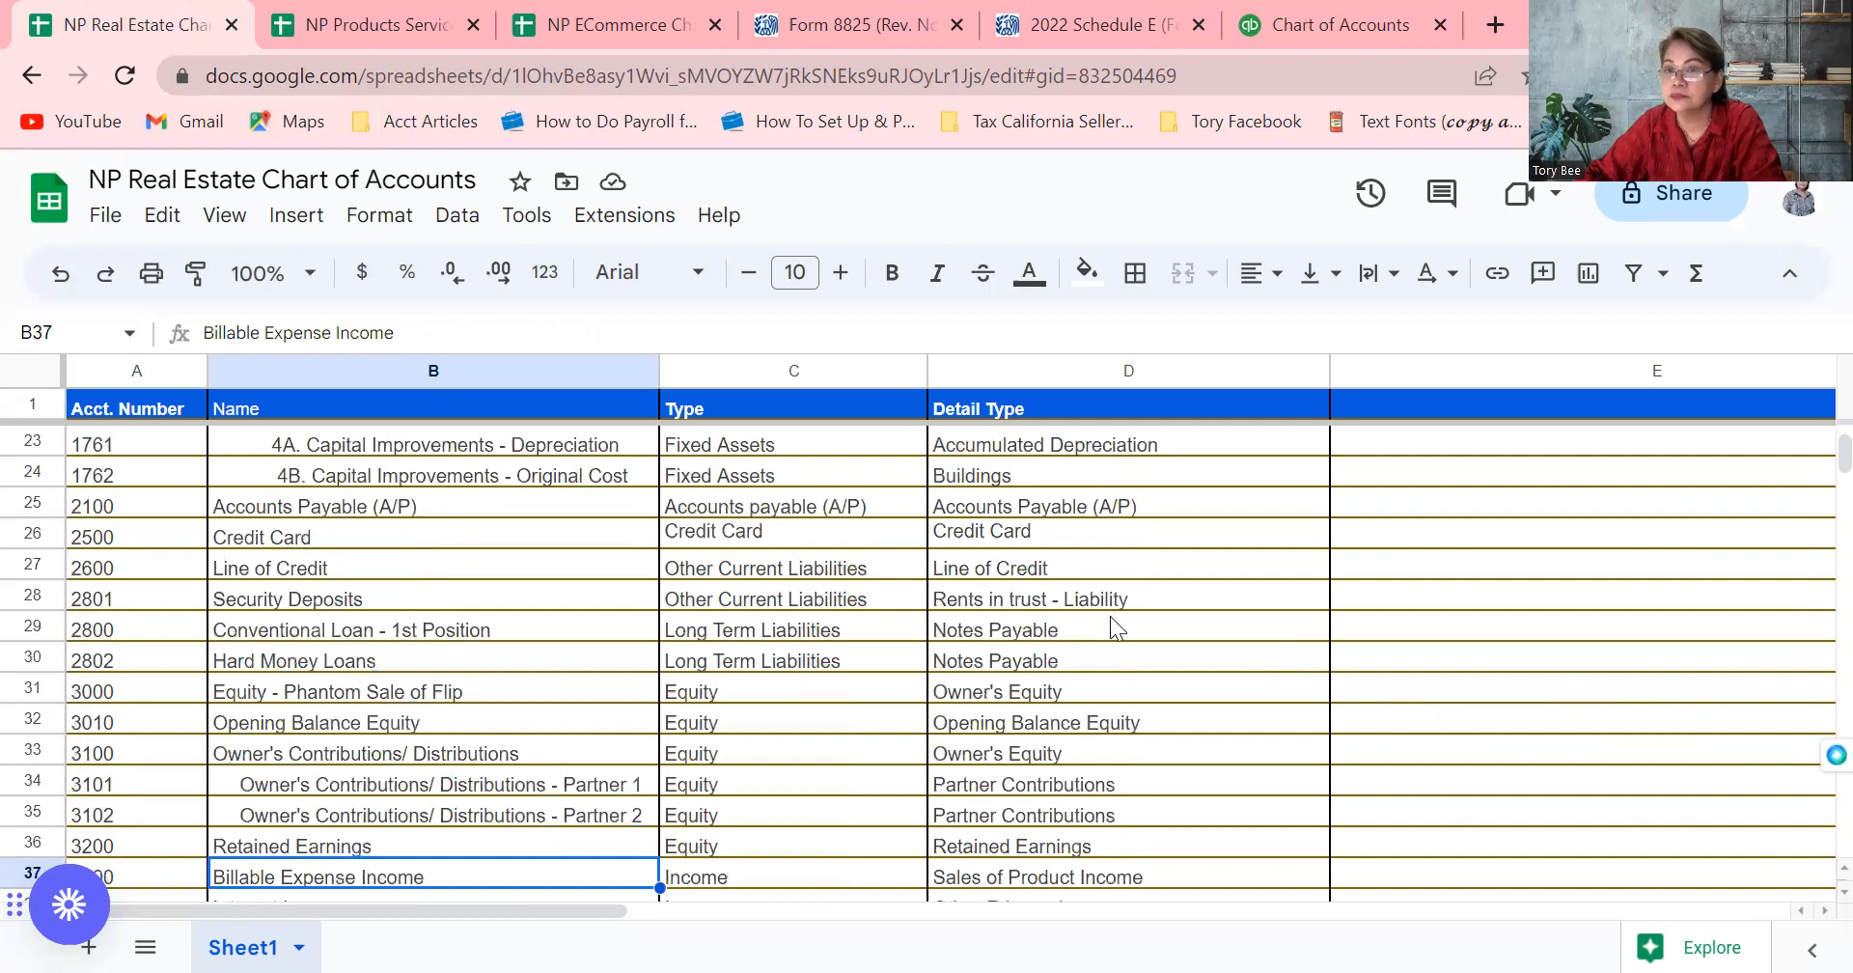
Examine the income accounts from Interest Income through Wholesaler Fee, ending at the Rental Property Expense parent account
key(Down)
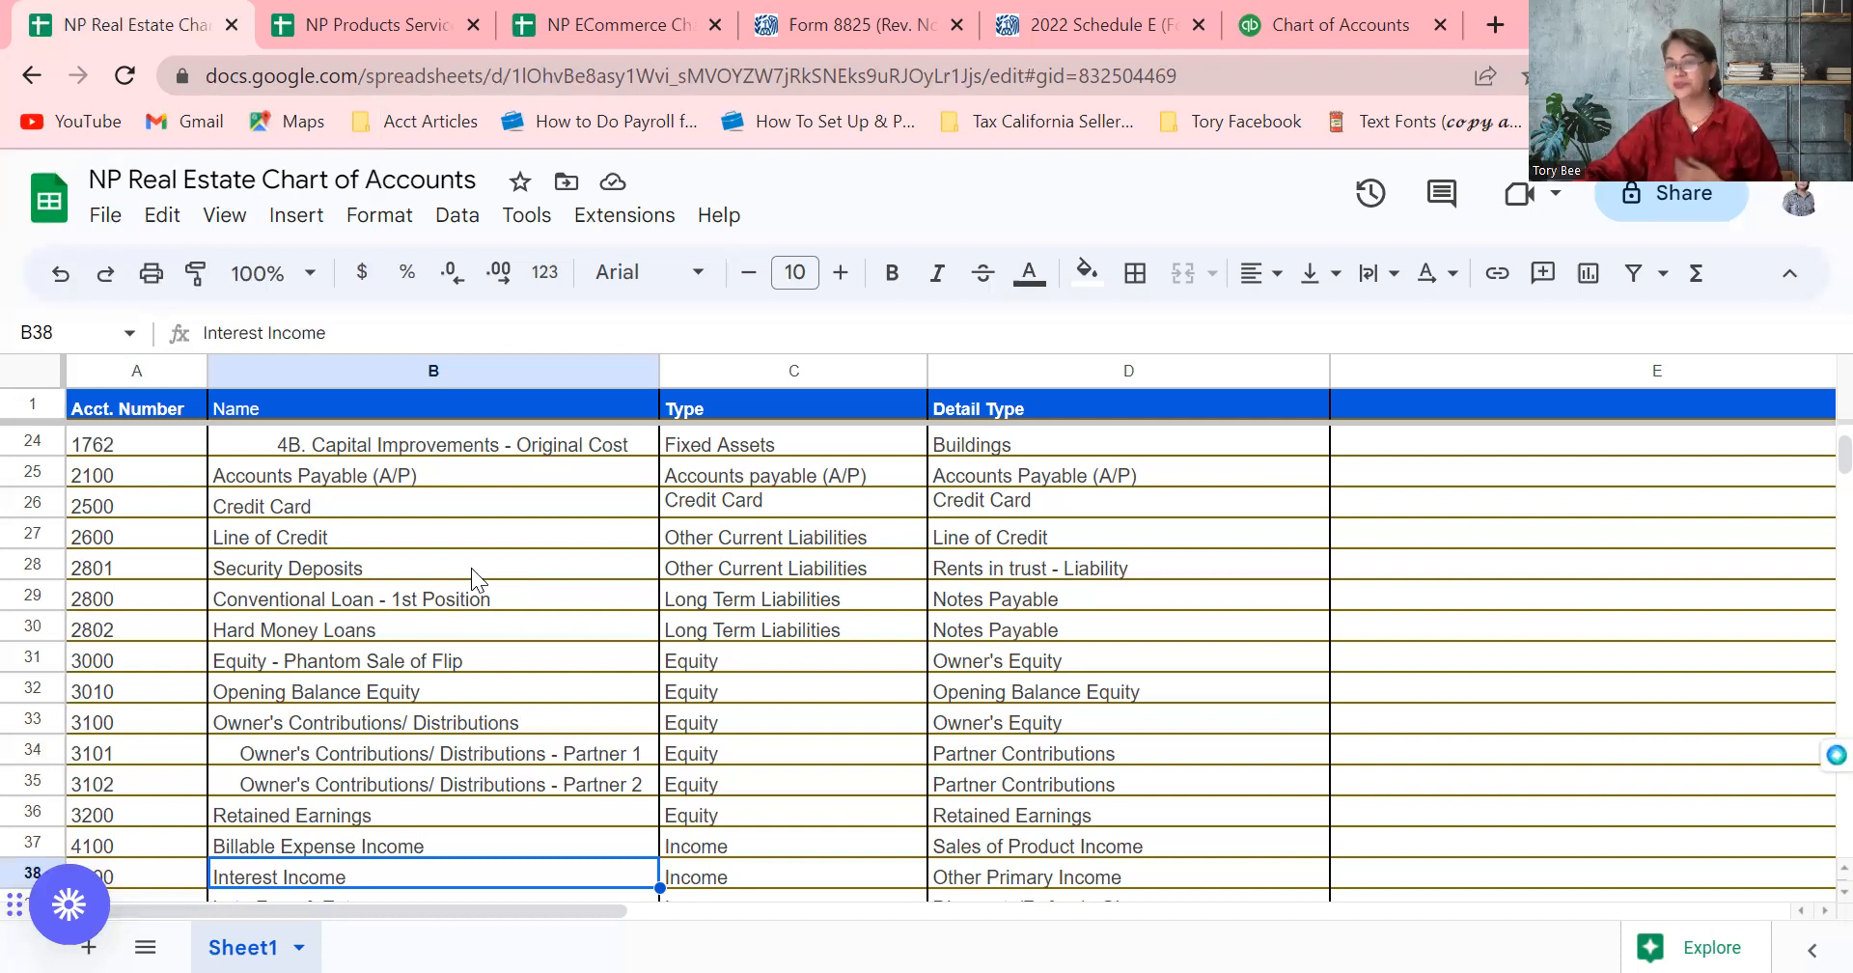
key(Down)
key(Down)
key(Down)
key(Down)
key(Down)
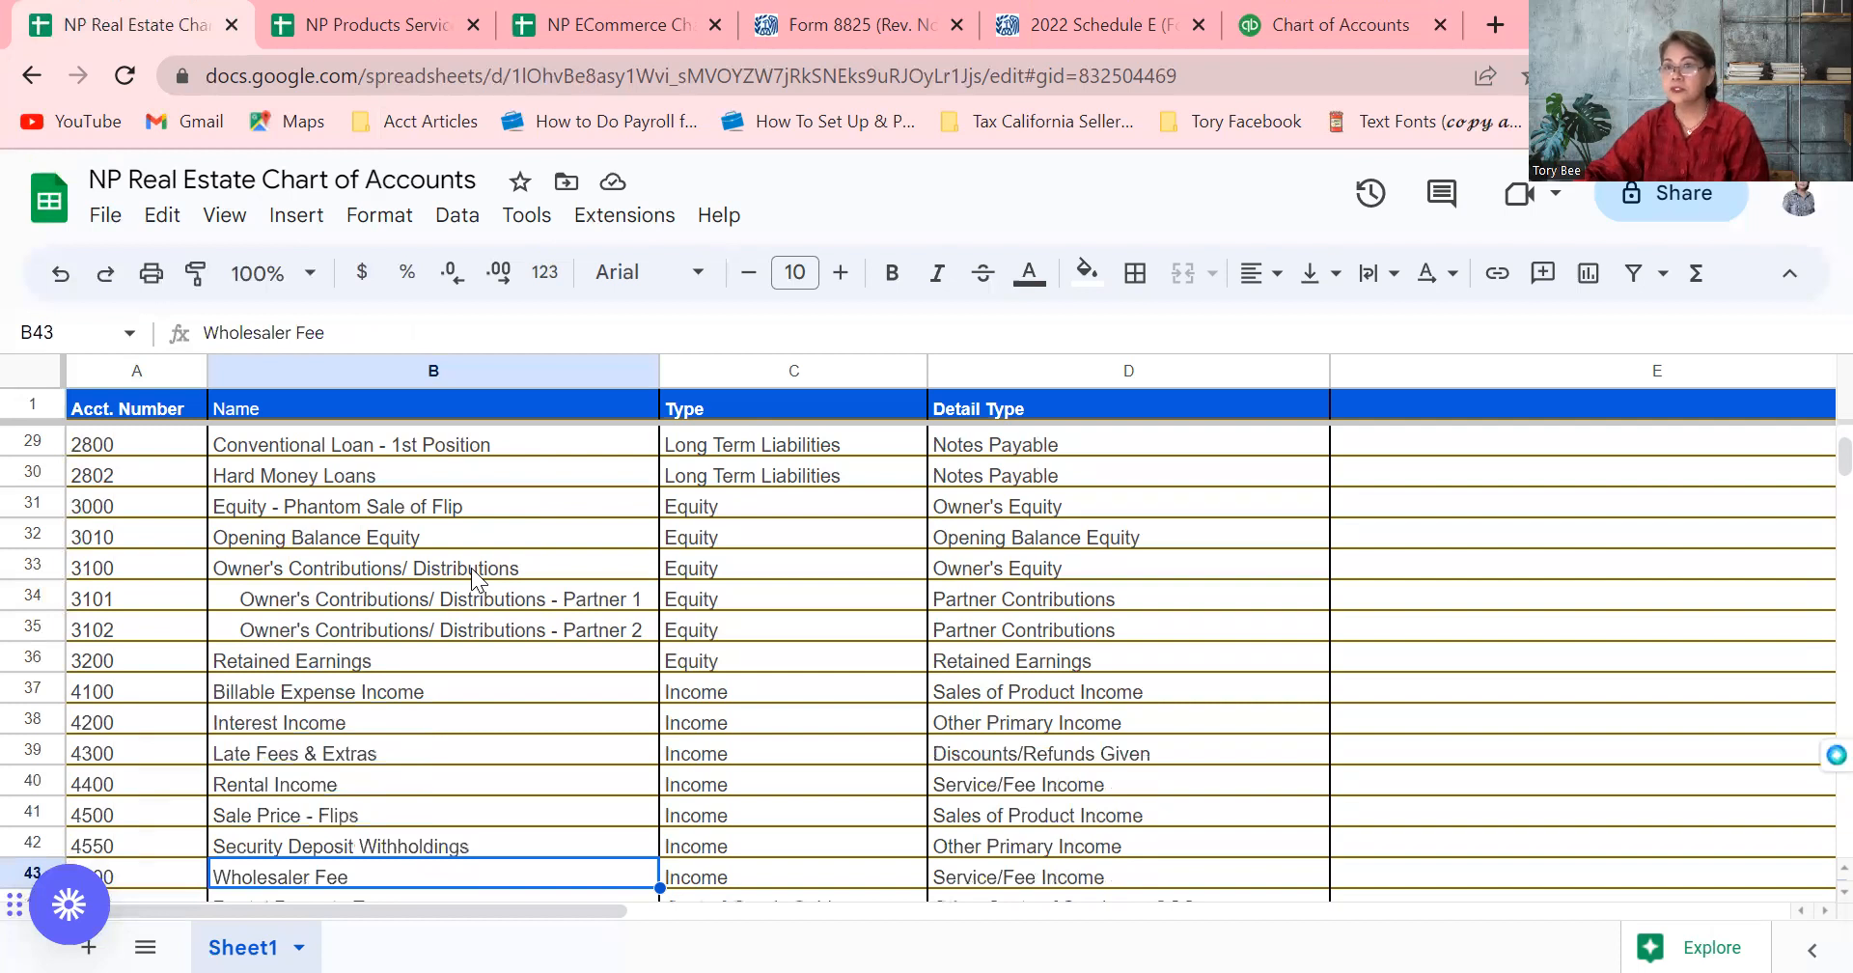
key(Down)
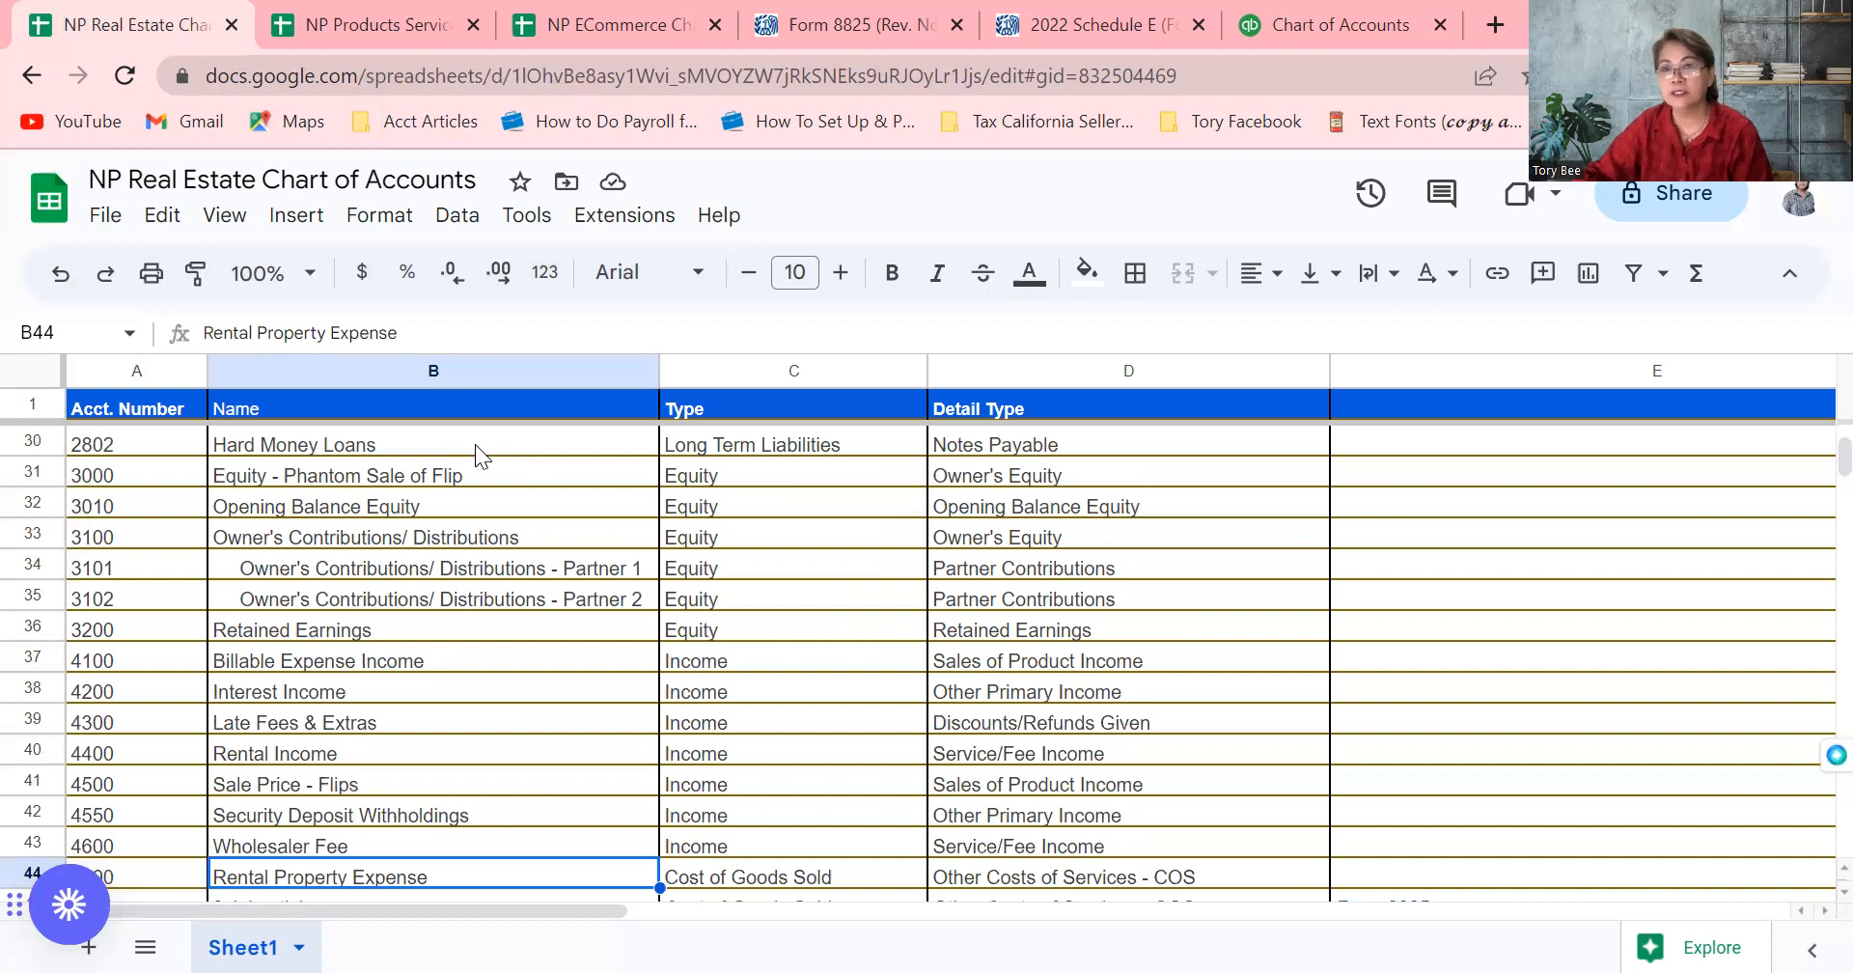
Examine the rental property cost of goods sold accounts from 3 Advertising down to 12 Property Utilities
key(Down)
key(Down)
key(Down)
key(Down)
key(Down)
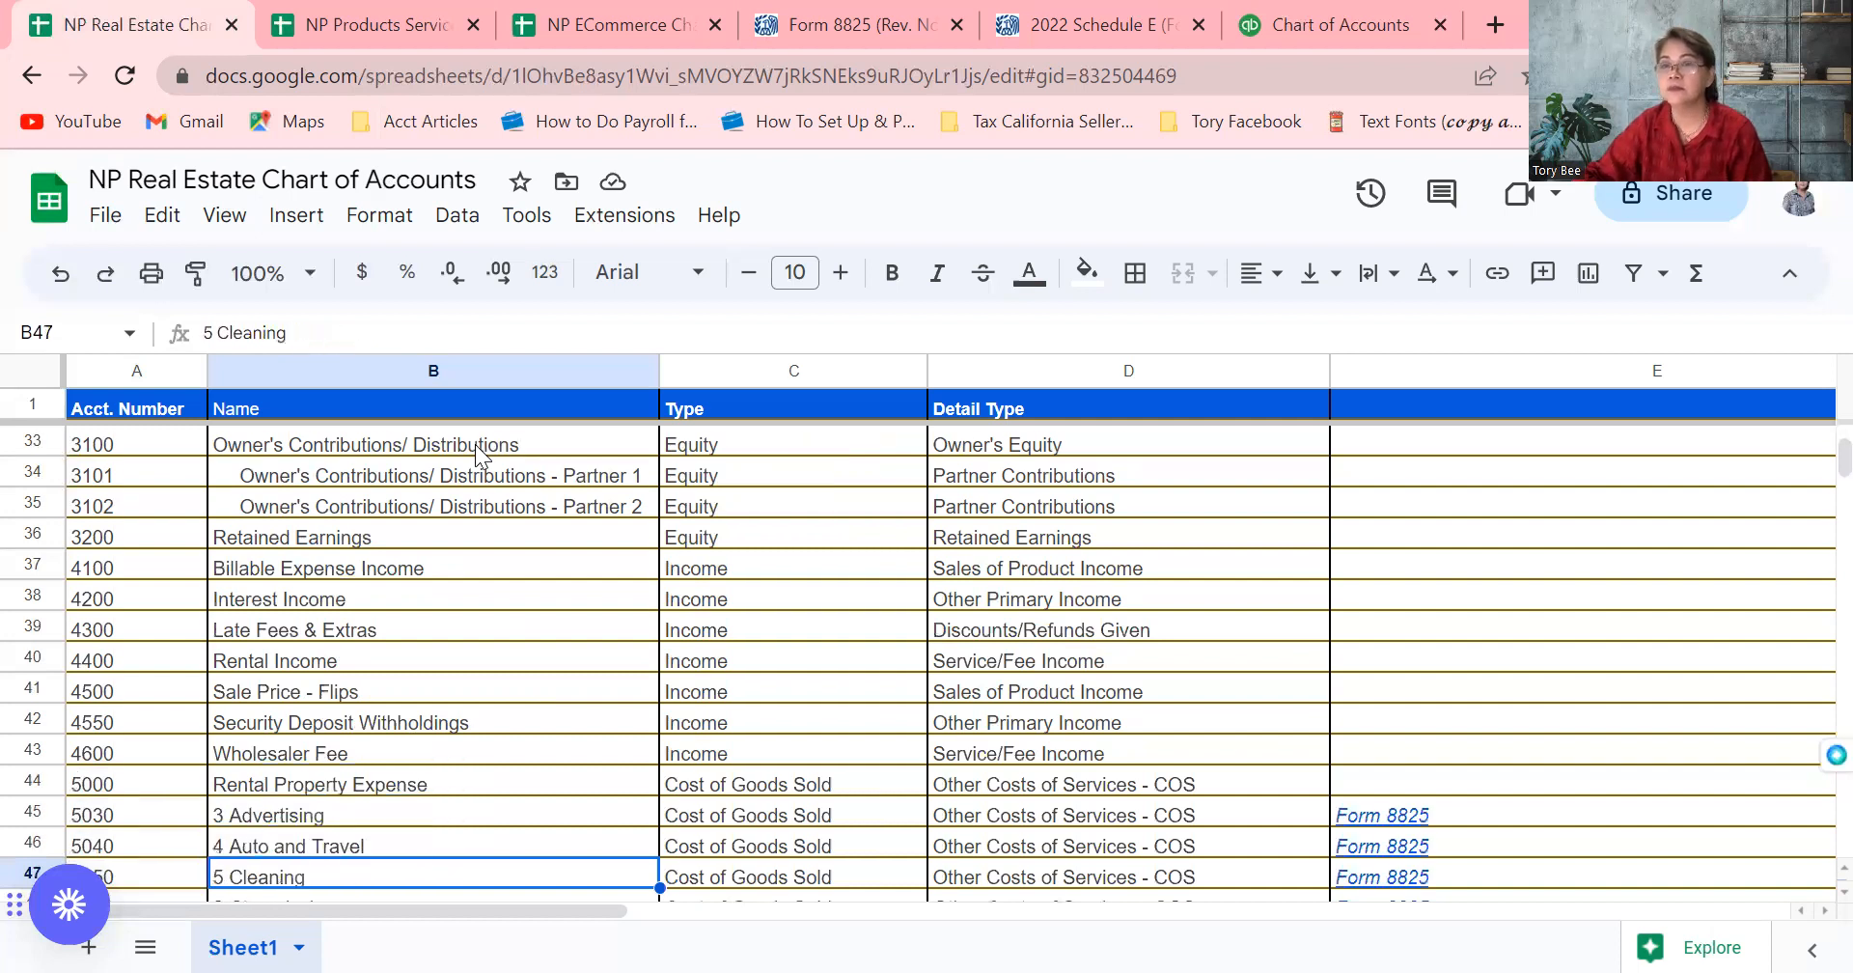
key(Down)
key(Down)
key(Down)
key(Down)
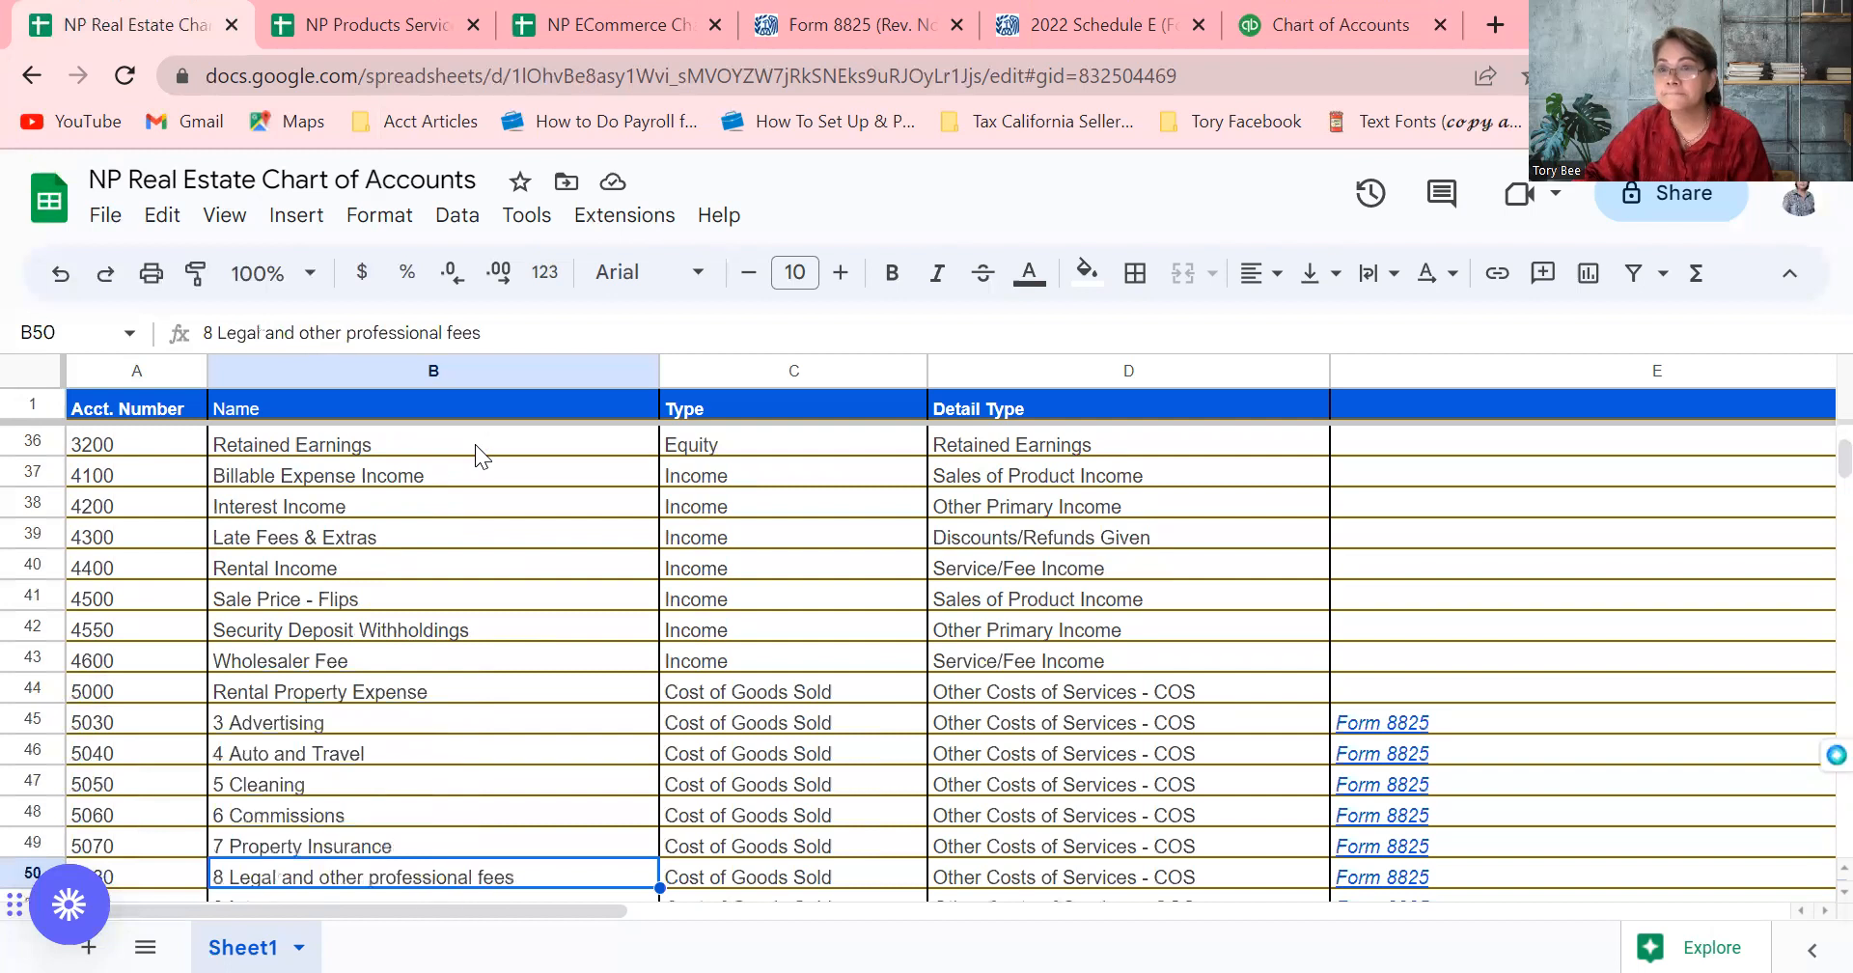
key(Down)
key(Down)
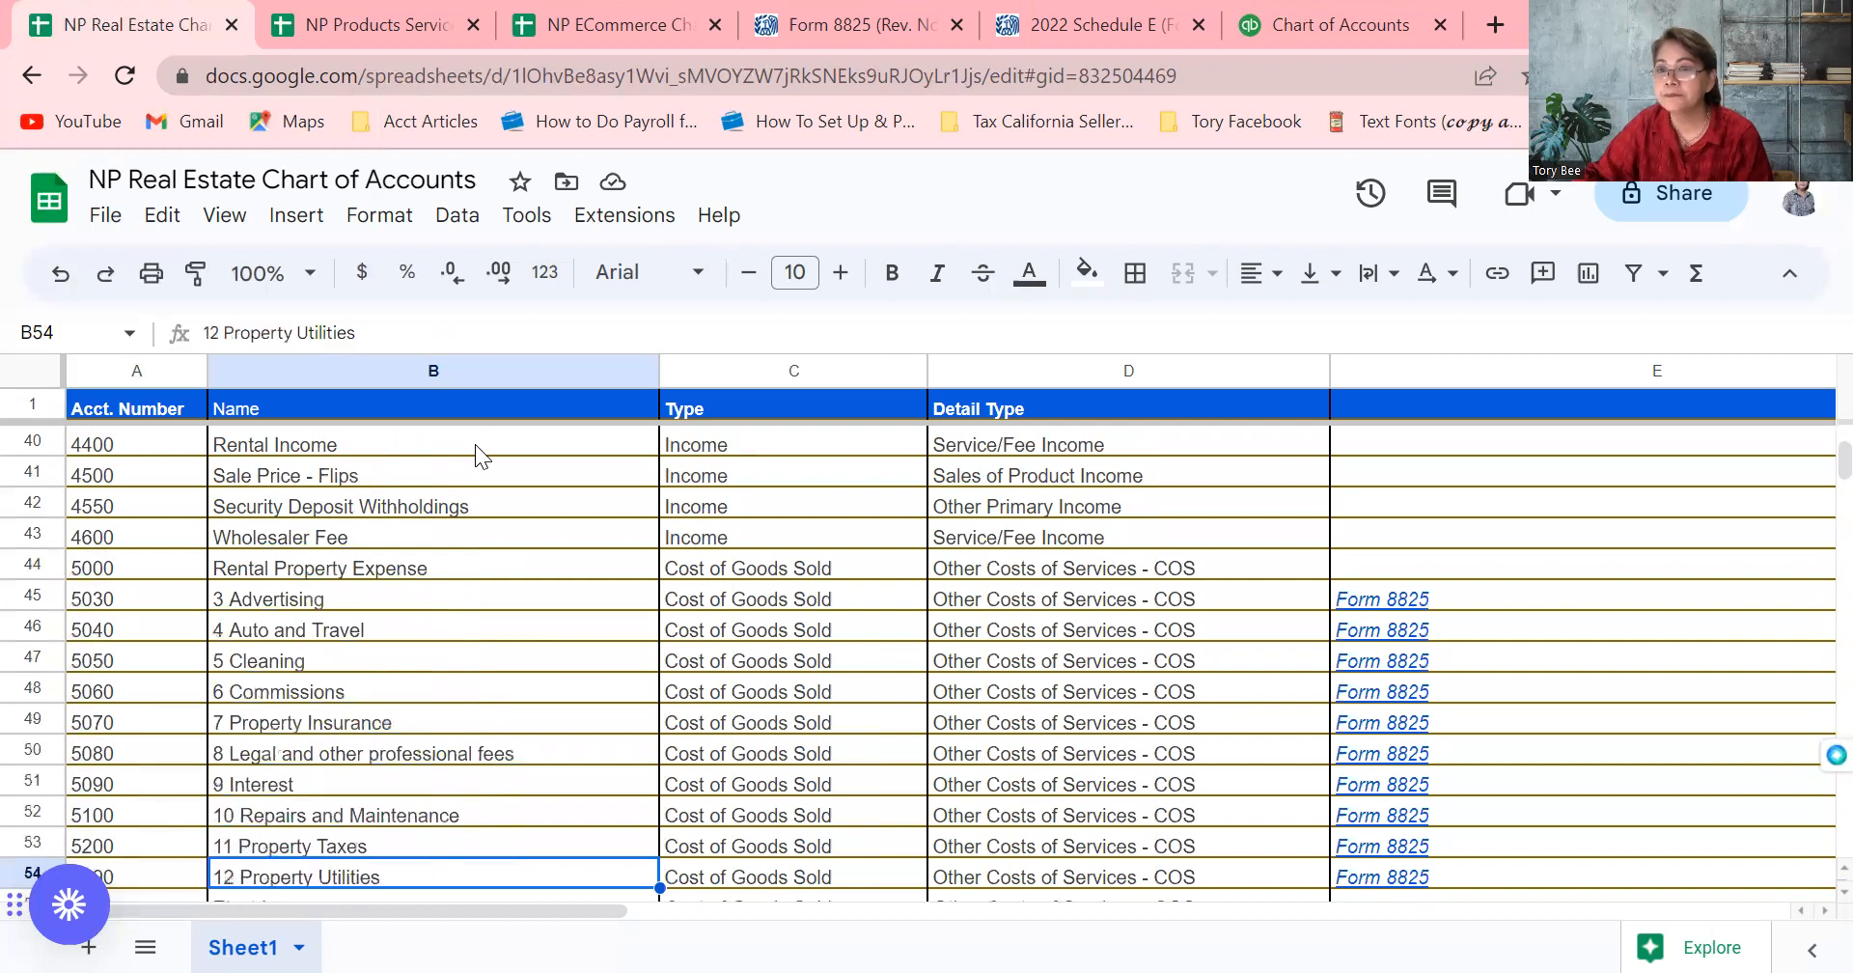
Go back over the rental property cost accounts from 12 Property Utilities up to the Rental Property Expense parent account
key(Up)
key(Up)
key(Up)
key(Up)
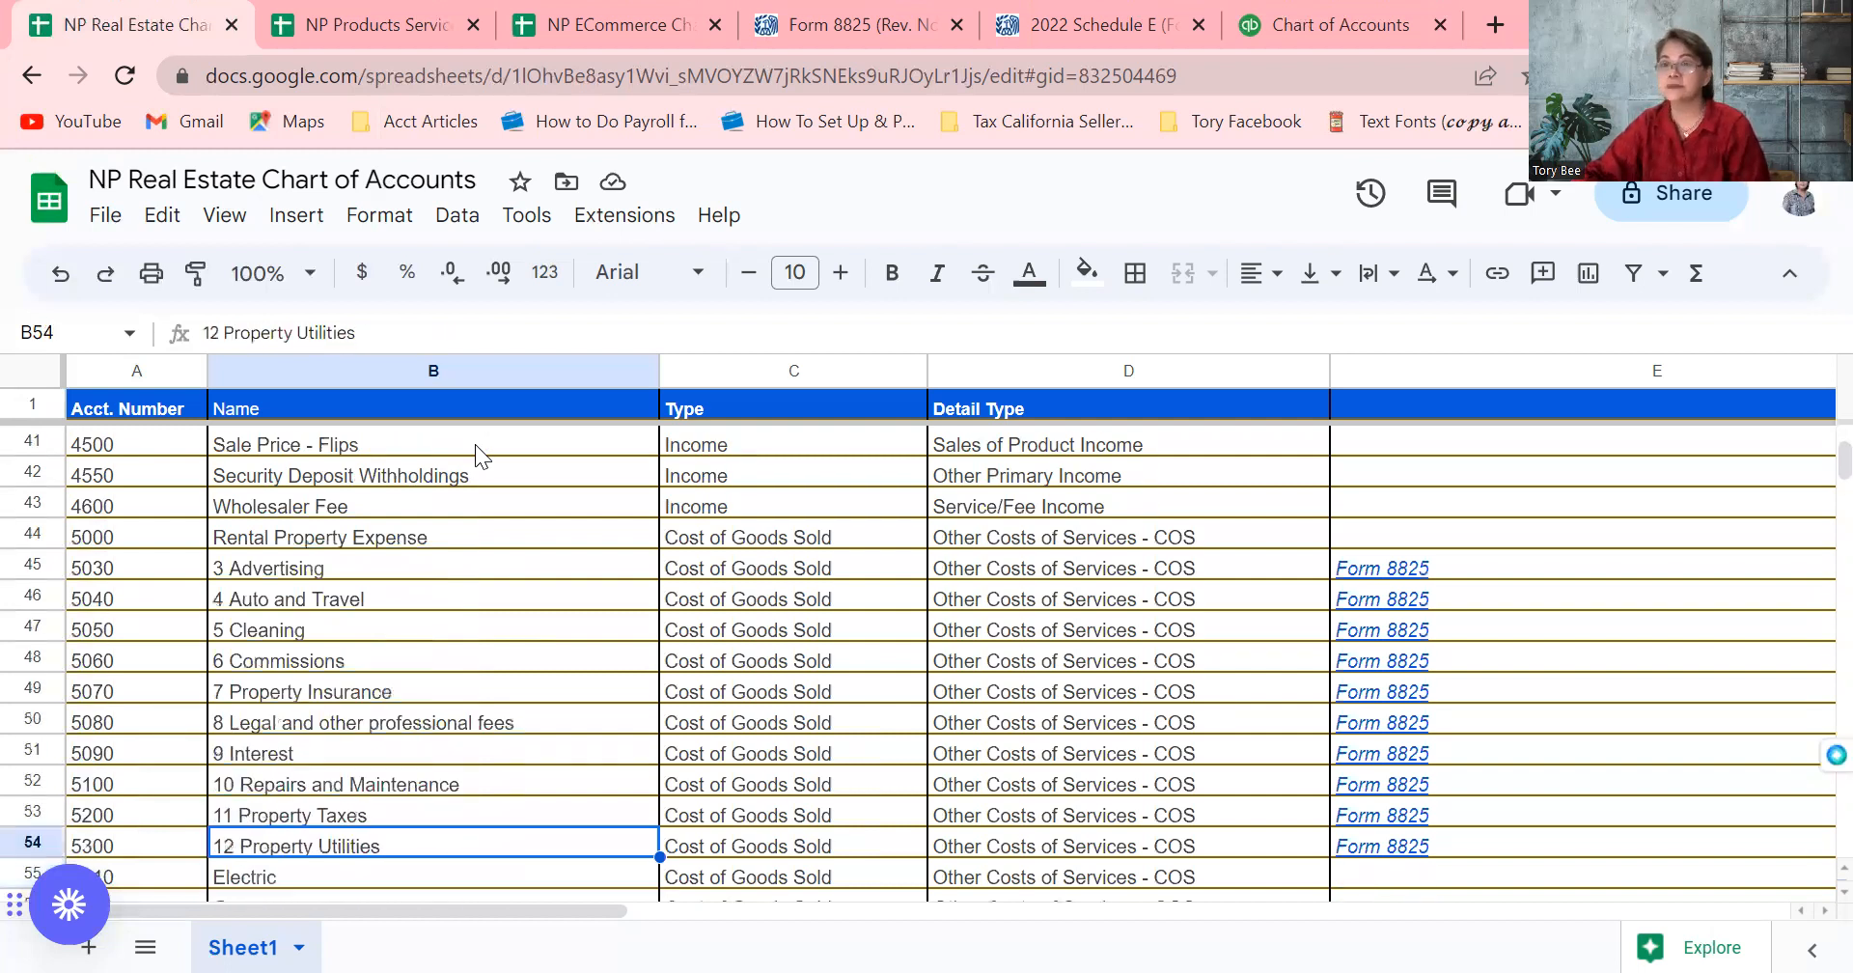
key(Up)
key(Up)
key(Up)
key(Up)
key(Up)
key(Up)
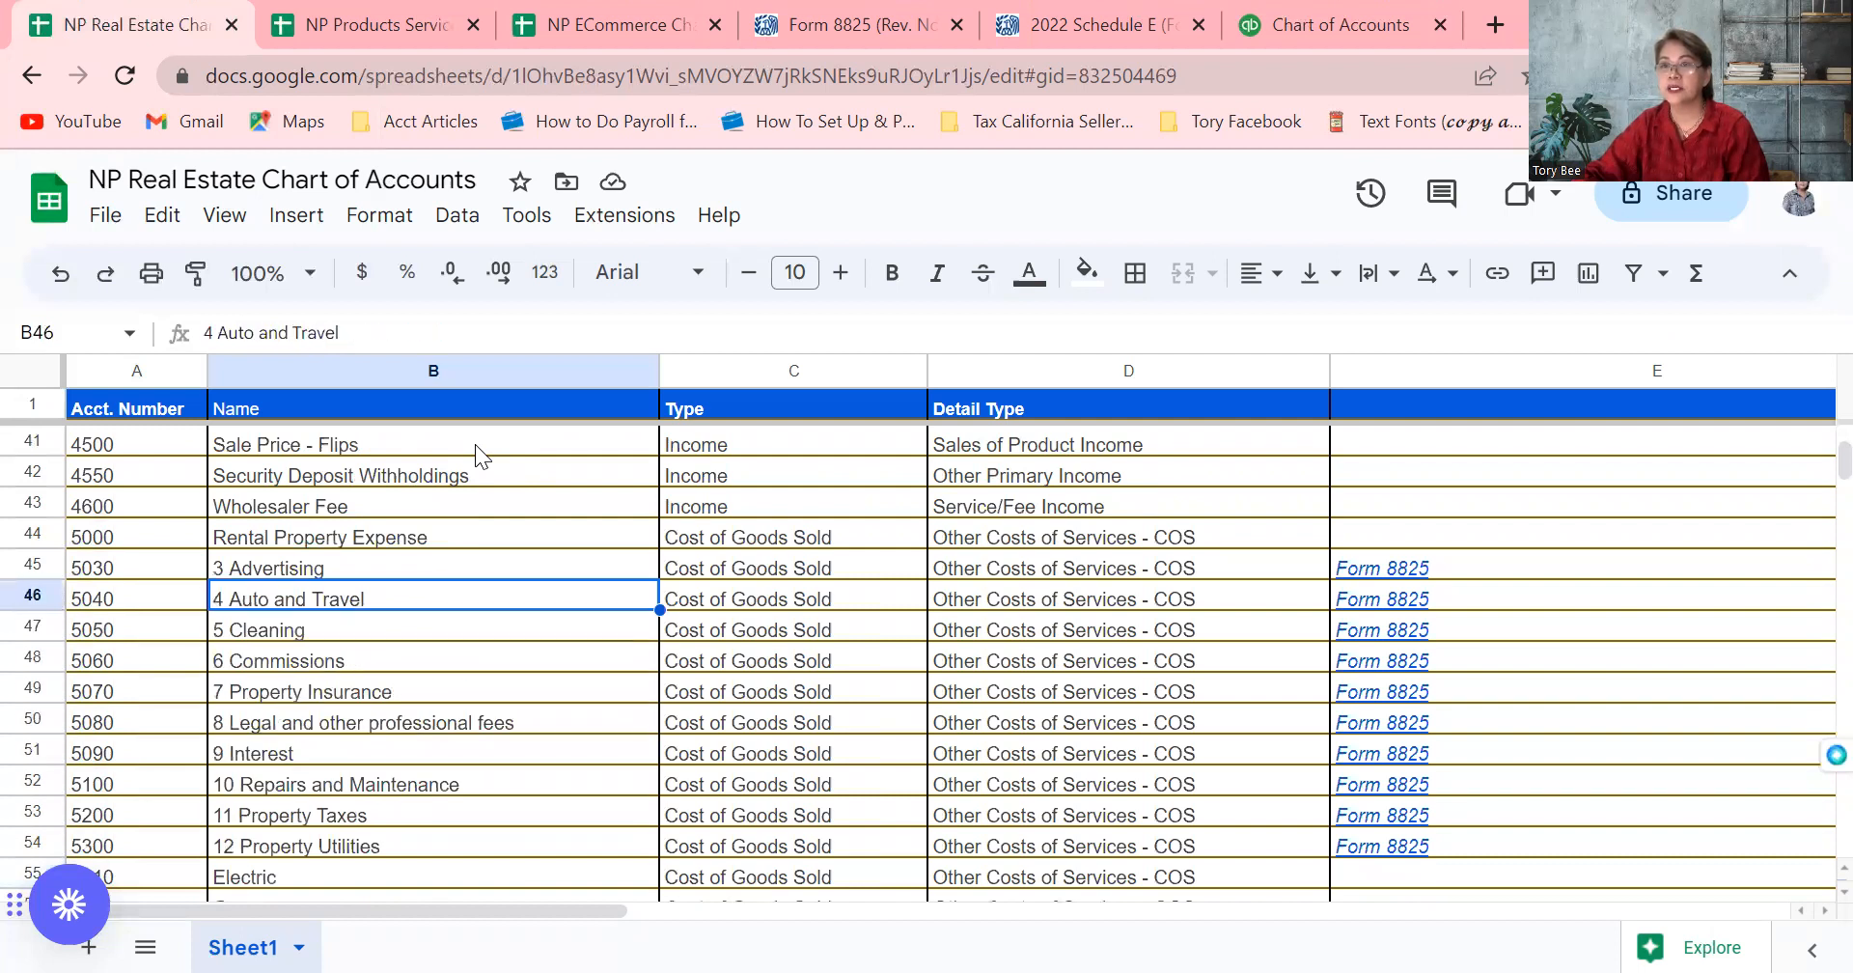
key(Up)
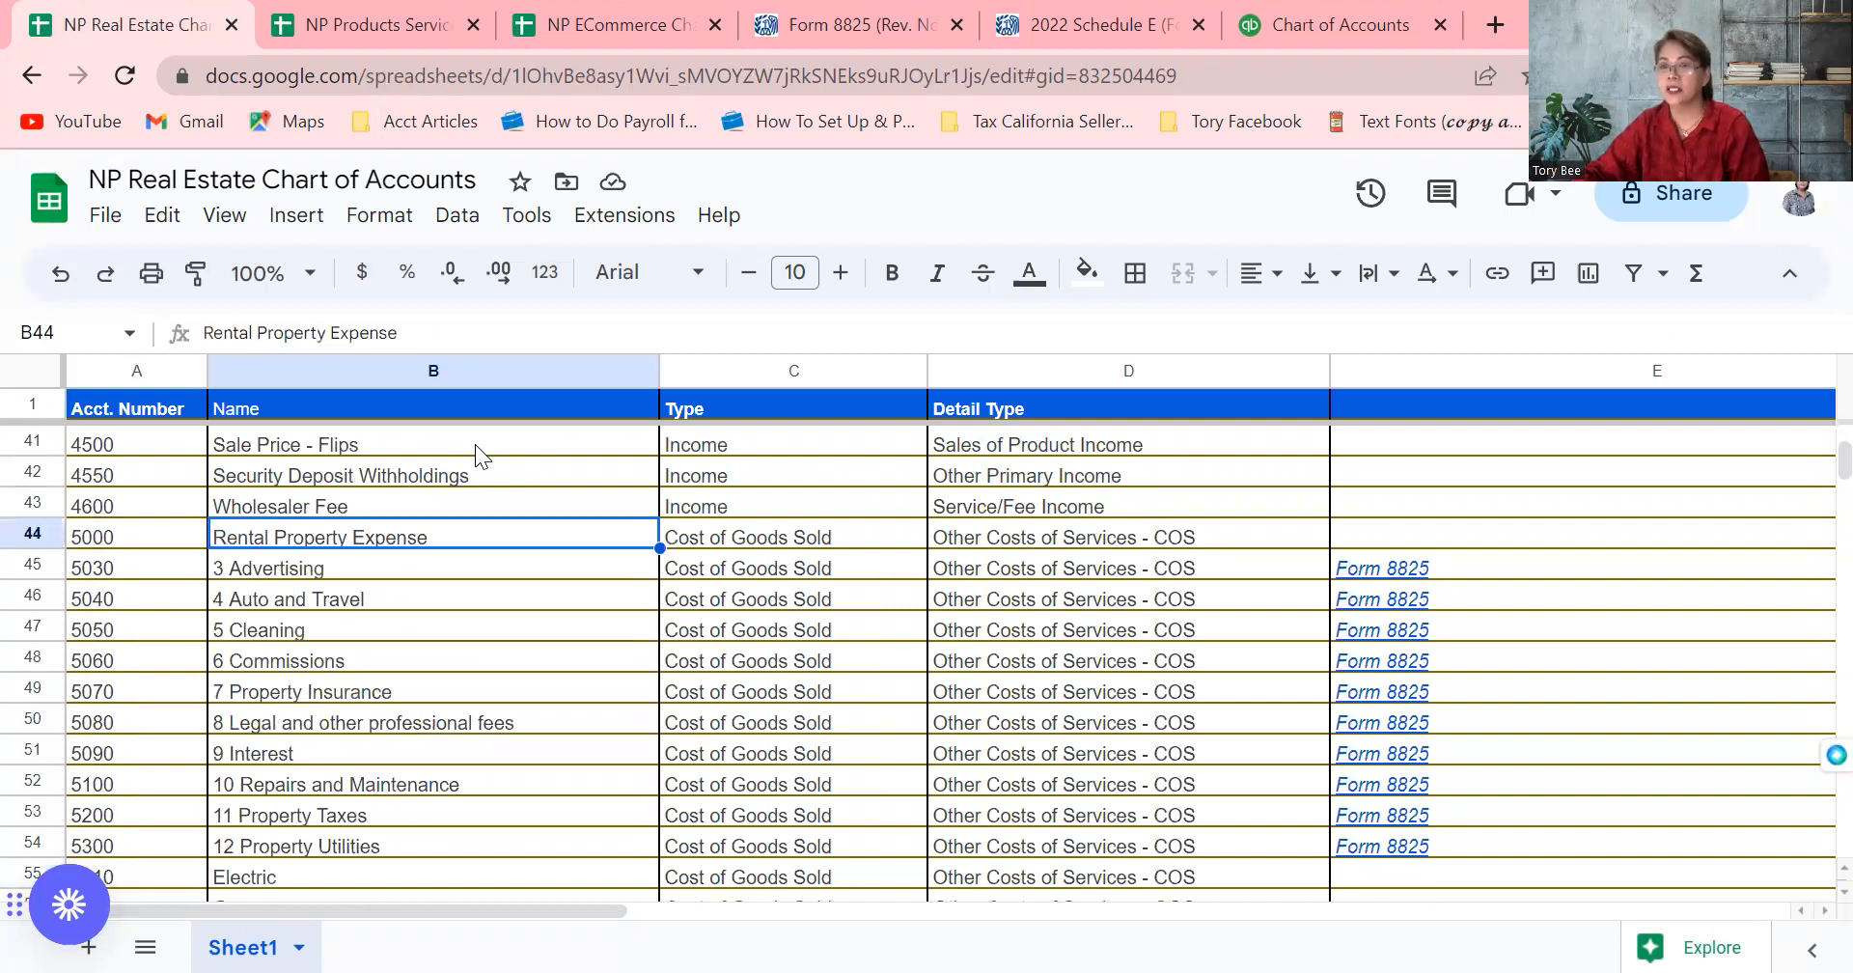
Recheck the accounts from 3 Advertising back up through the income group to Billable Expense Income
key(Down)
key(Down)
key(Up)
key(Up)
key(Up)
key(Up)
key(Up)
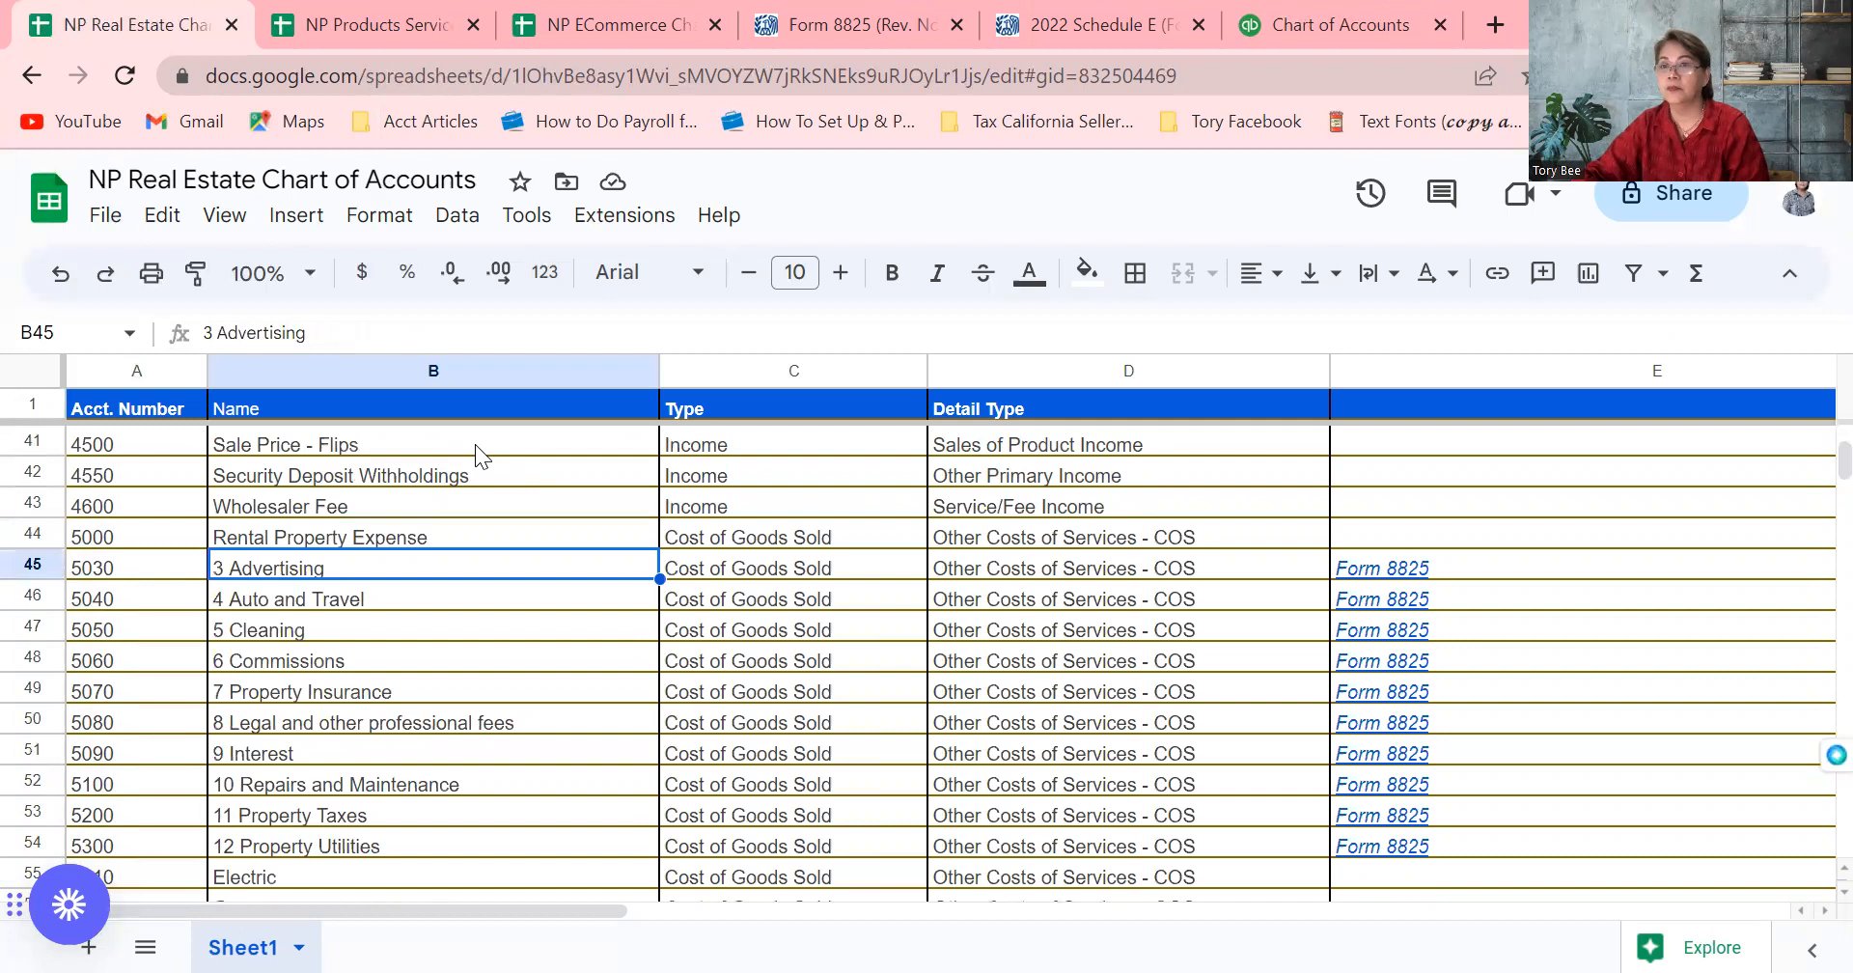
key(Up)
key(Up)
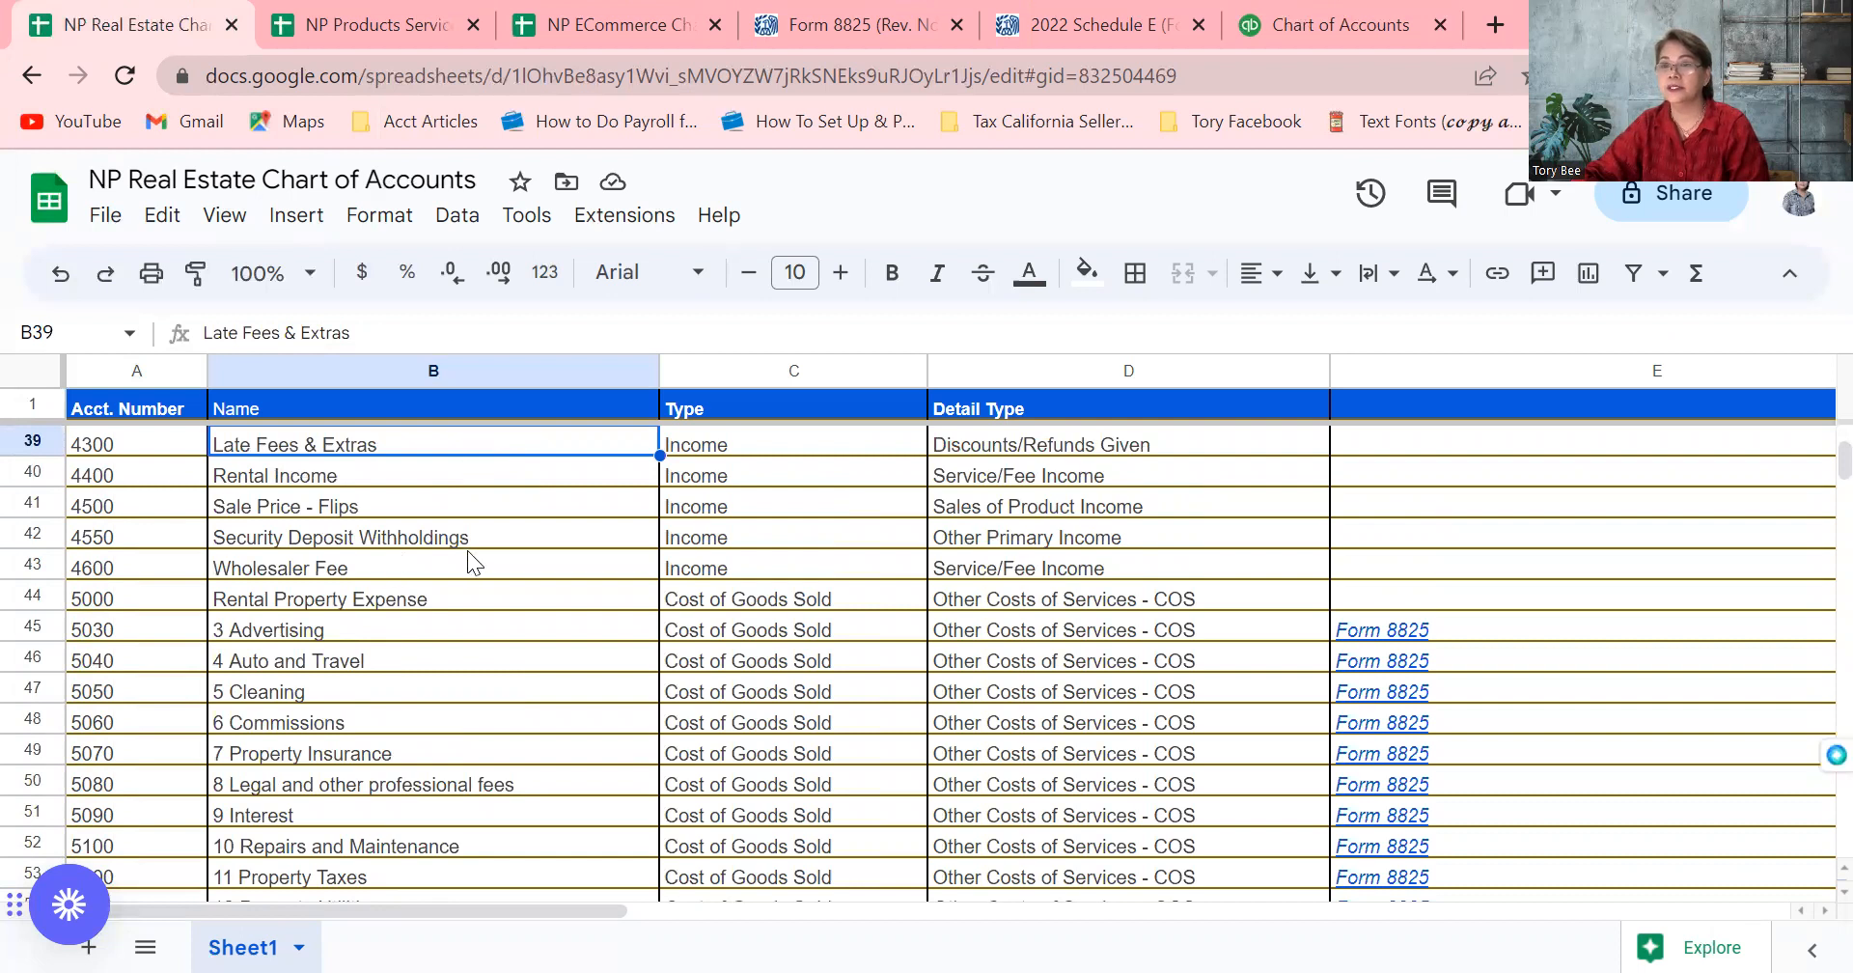
key(Up)
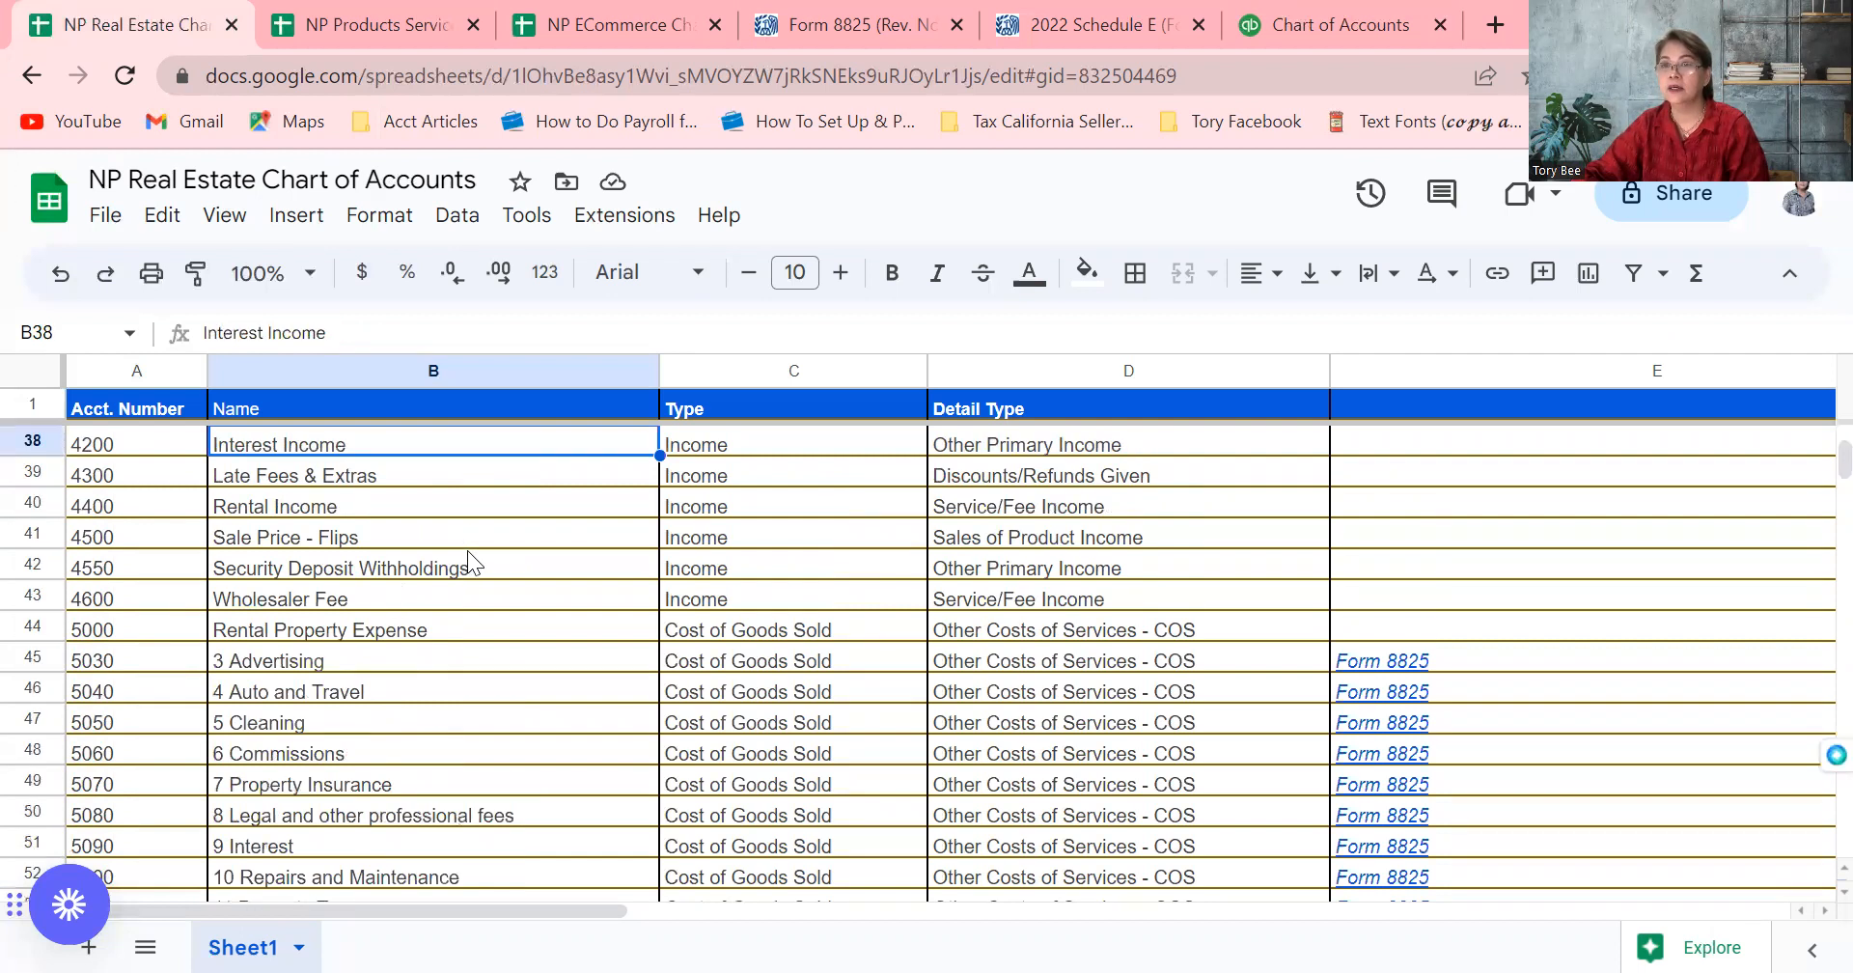
key(Up)
Compare the income accounts from Interest Income onward with the first rental costs, 3 Advertising and 4 Auto and Travel, returning to Sale Price - Flips
key(Down)
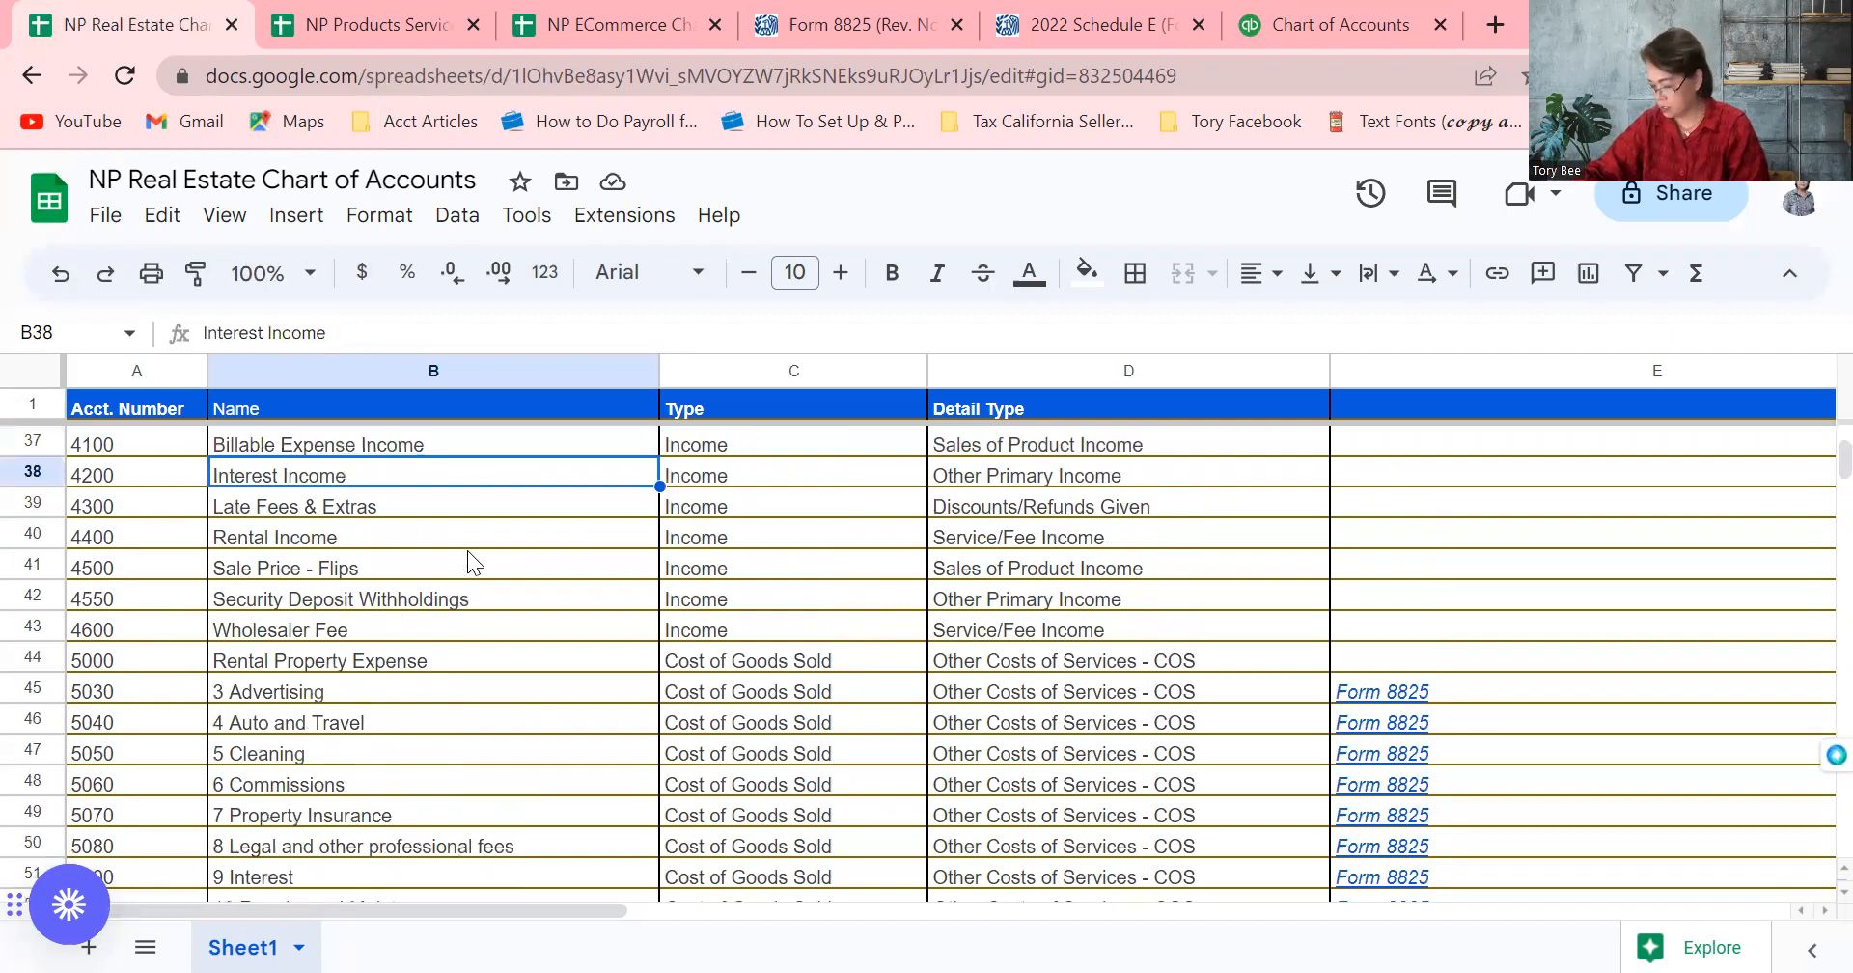
key(Down)
key(Down)
key(Down)
key(Down)
key(Down)
key(Down)
key(Down)
key(Down)
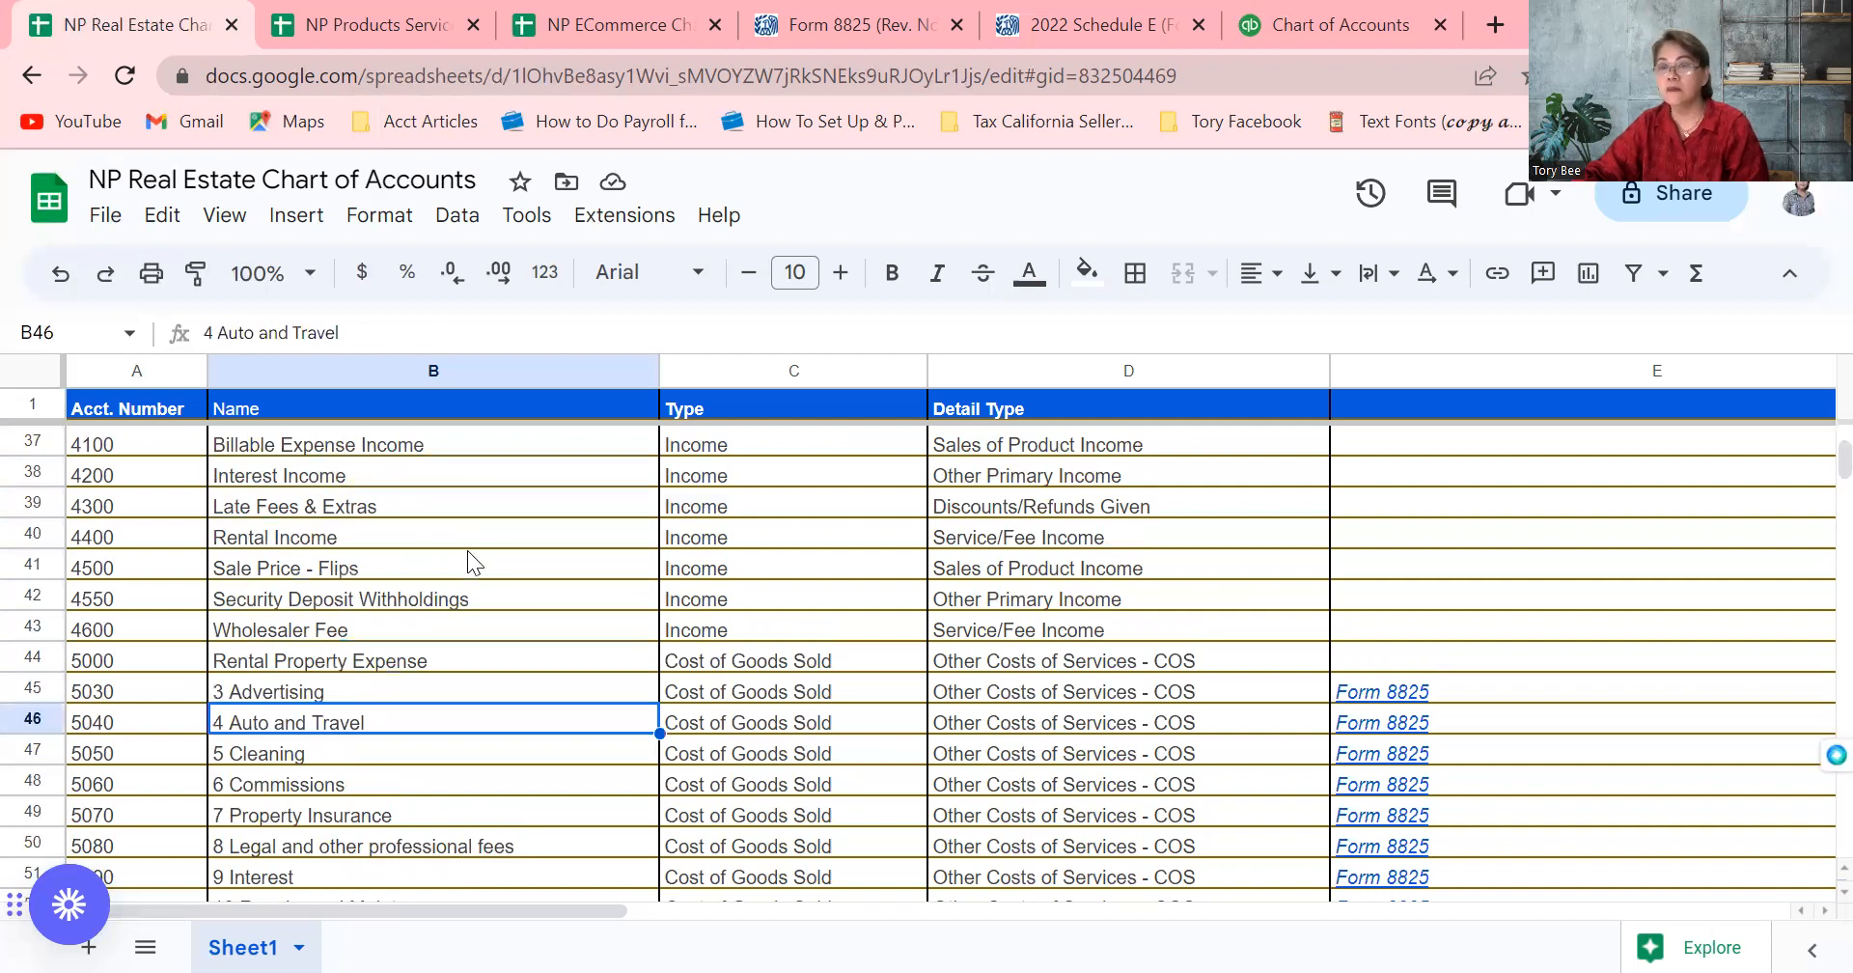
key(Up)
key(Up)
key(Up)
key(Up)
key(Up)
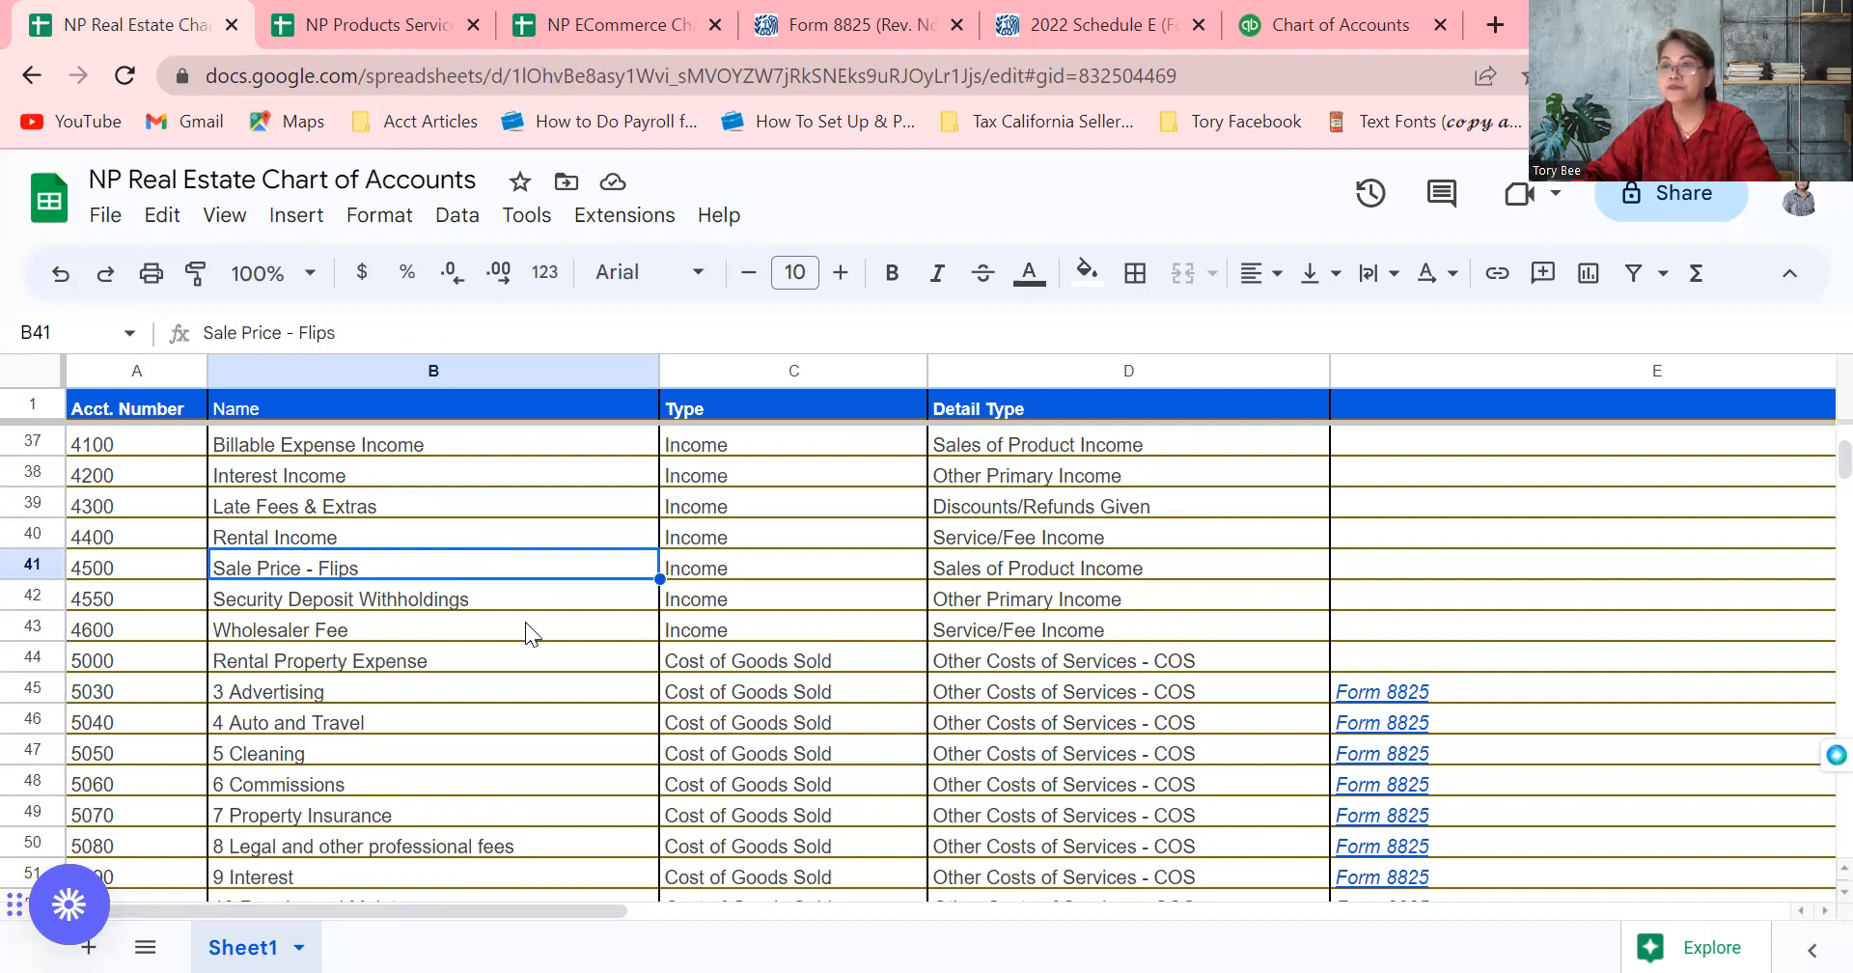
Review the accounts from Security Deposit Withholdings back up through the income and equity groups to Owner's Contributions/ Distributions
key(Down)
key(Down)
key(Up)
key(Up)
key(Up)
key(Up)
key(Up)
key(Up)
key(Up)
key(Up)
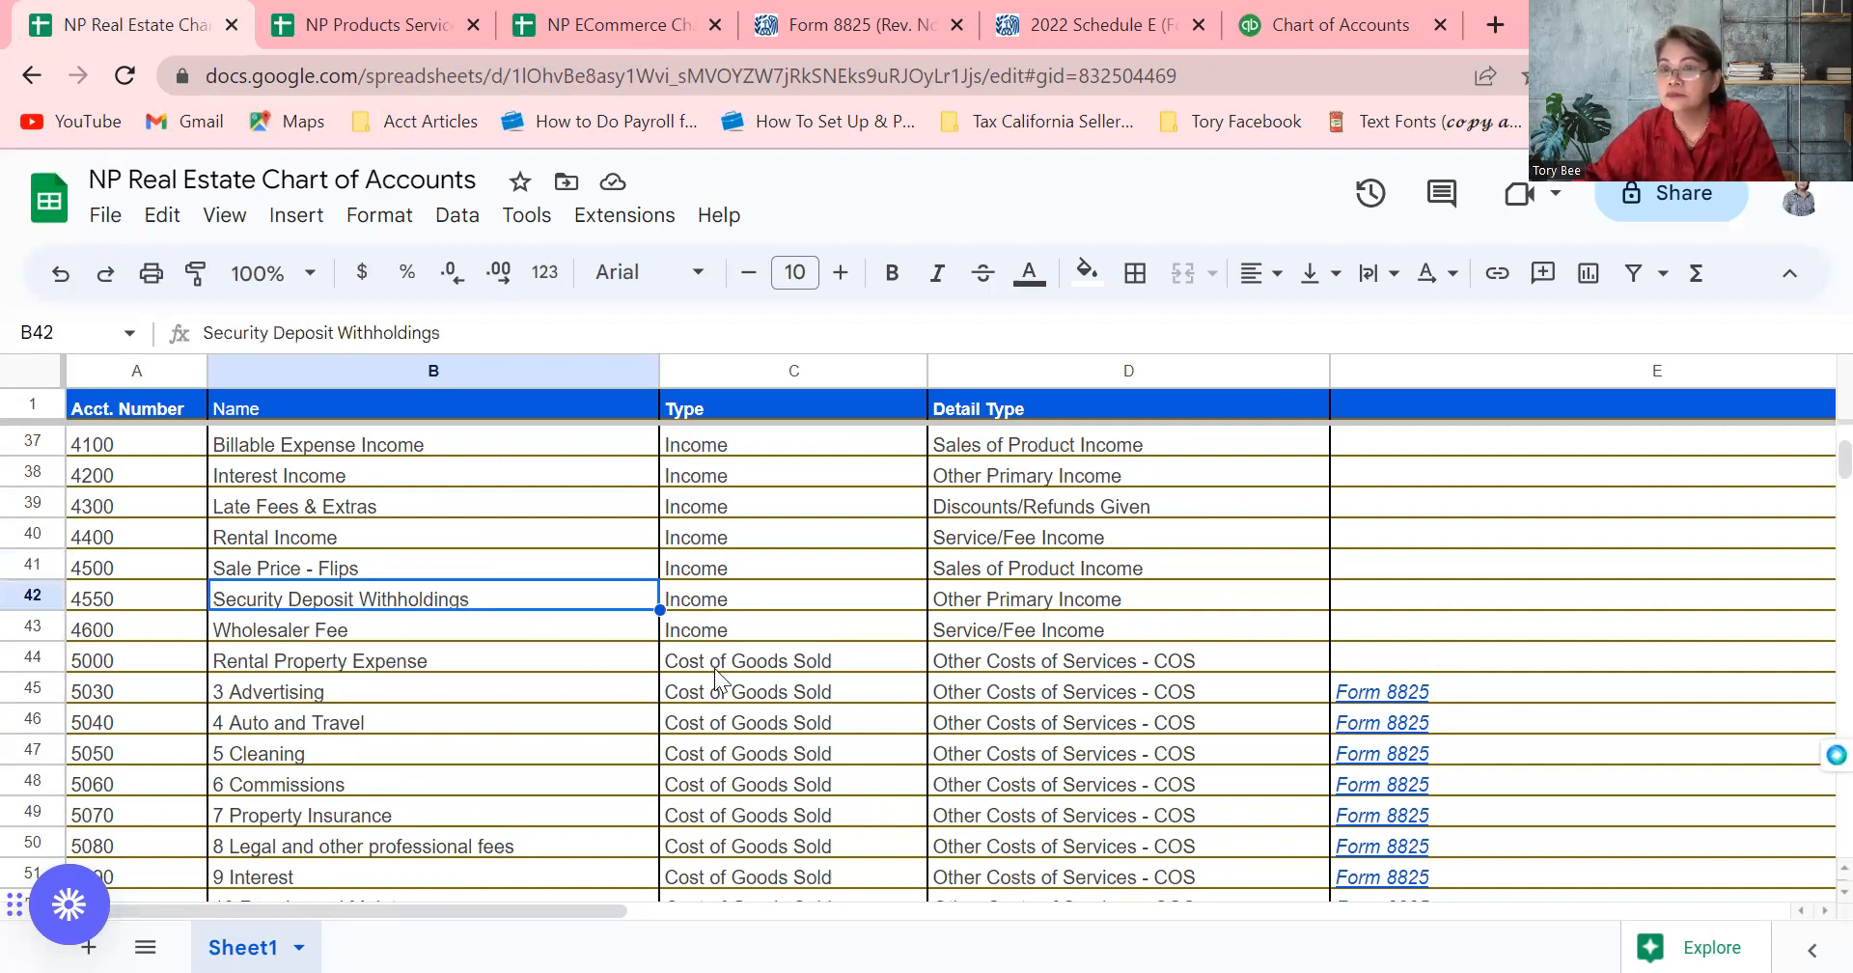
key(Up)
key(Up)
key(Up)
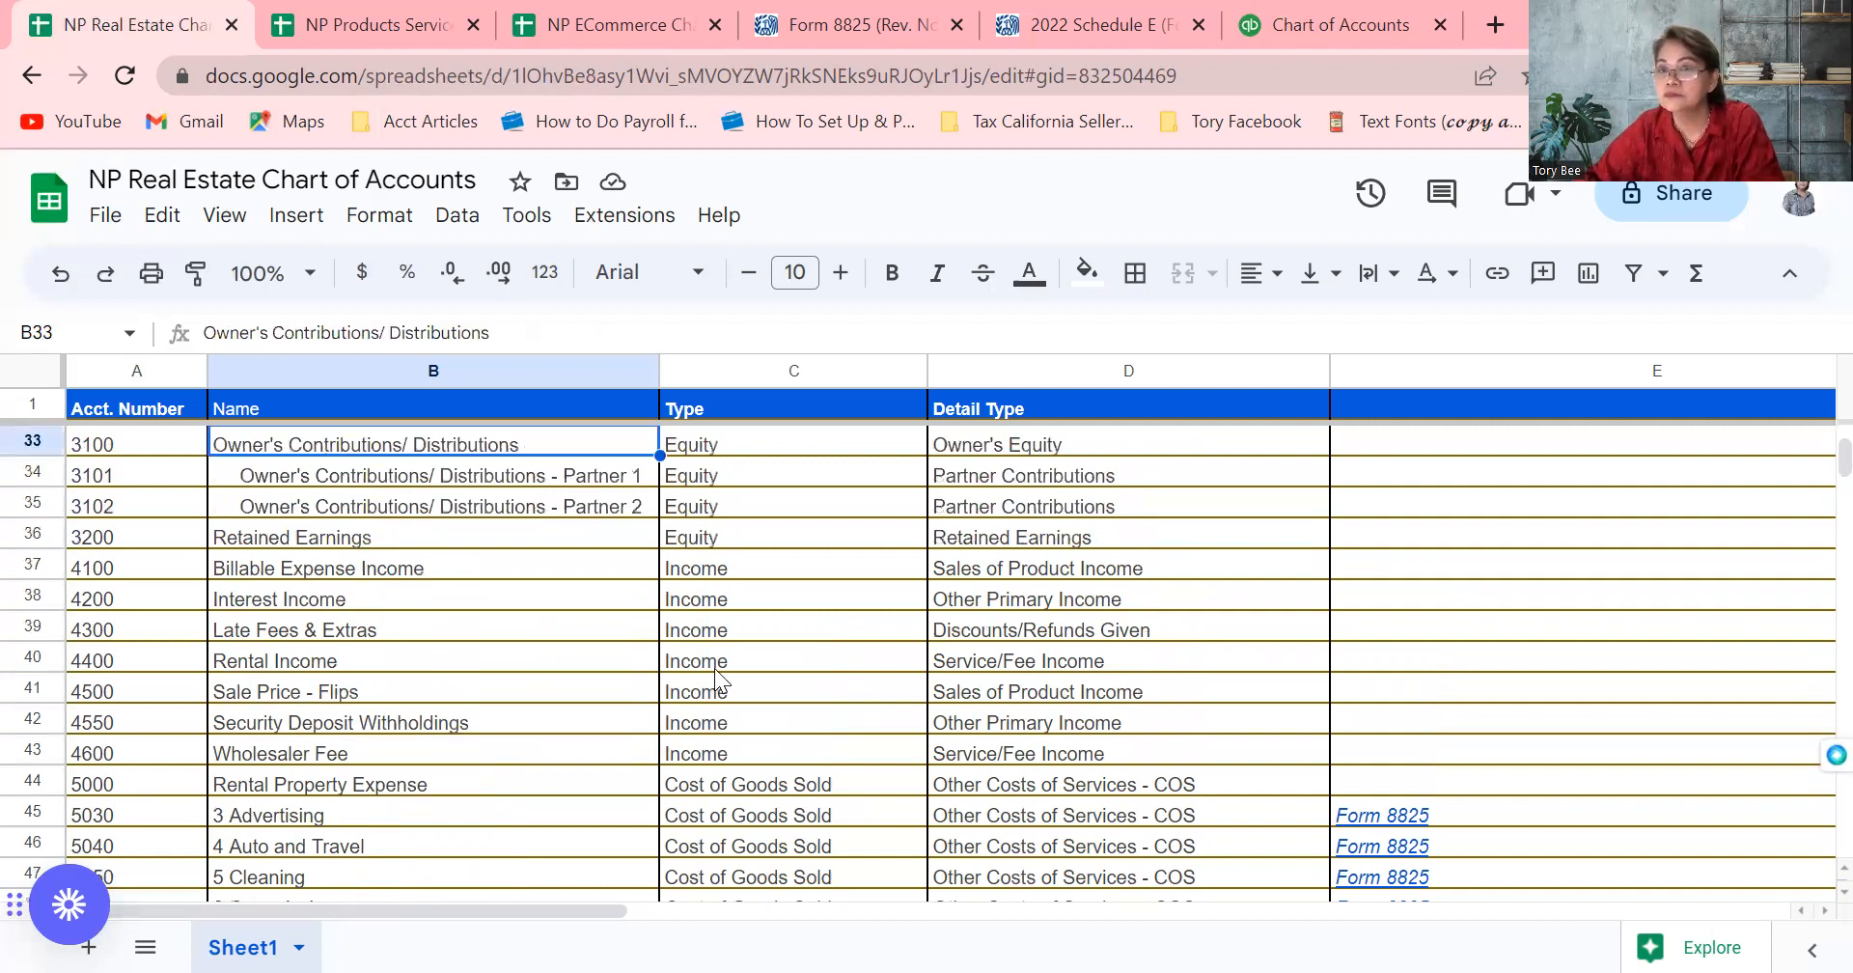
Review the accounts again from Owner's Contributions/ Distributions through all income accounts down to 8 Legal and other professional fees
key(Down)
key(Down)
key(Down)
key(Down)
key(Down)
key(Down)
key(Down)
key(Down)
key(Down)
key(Down)
key(Down)
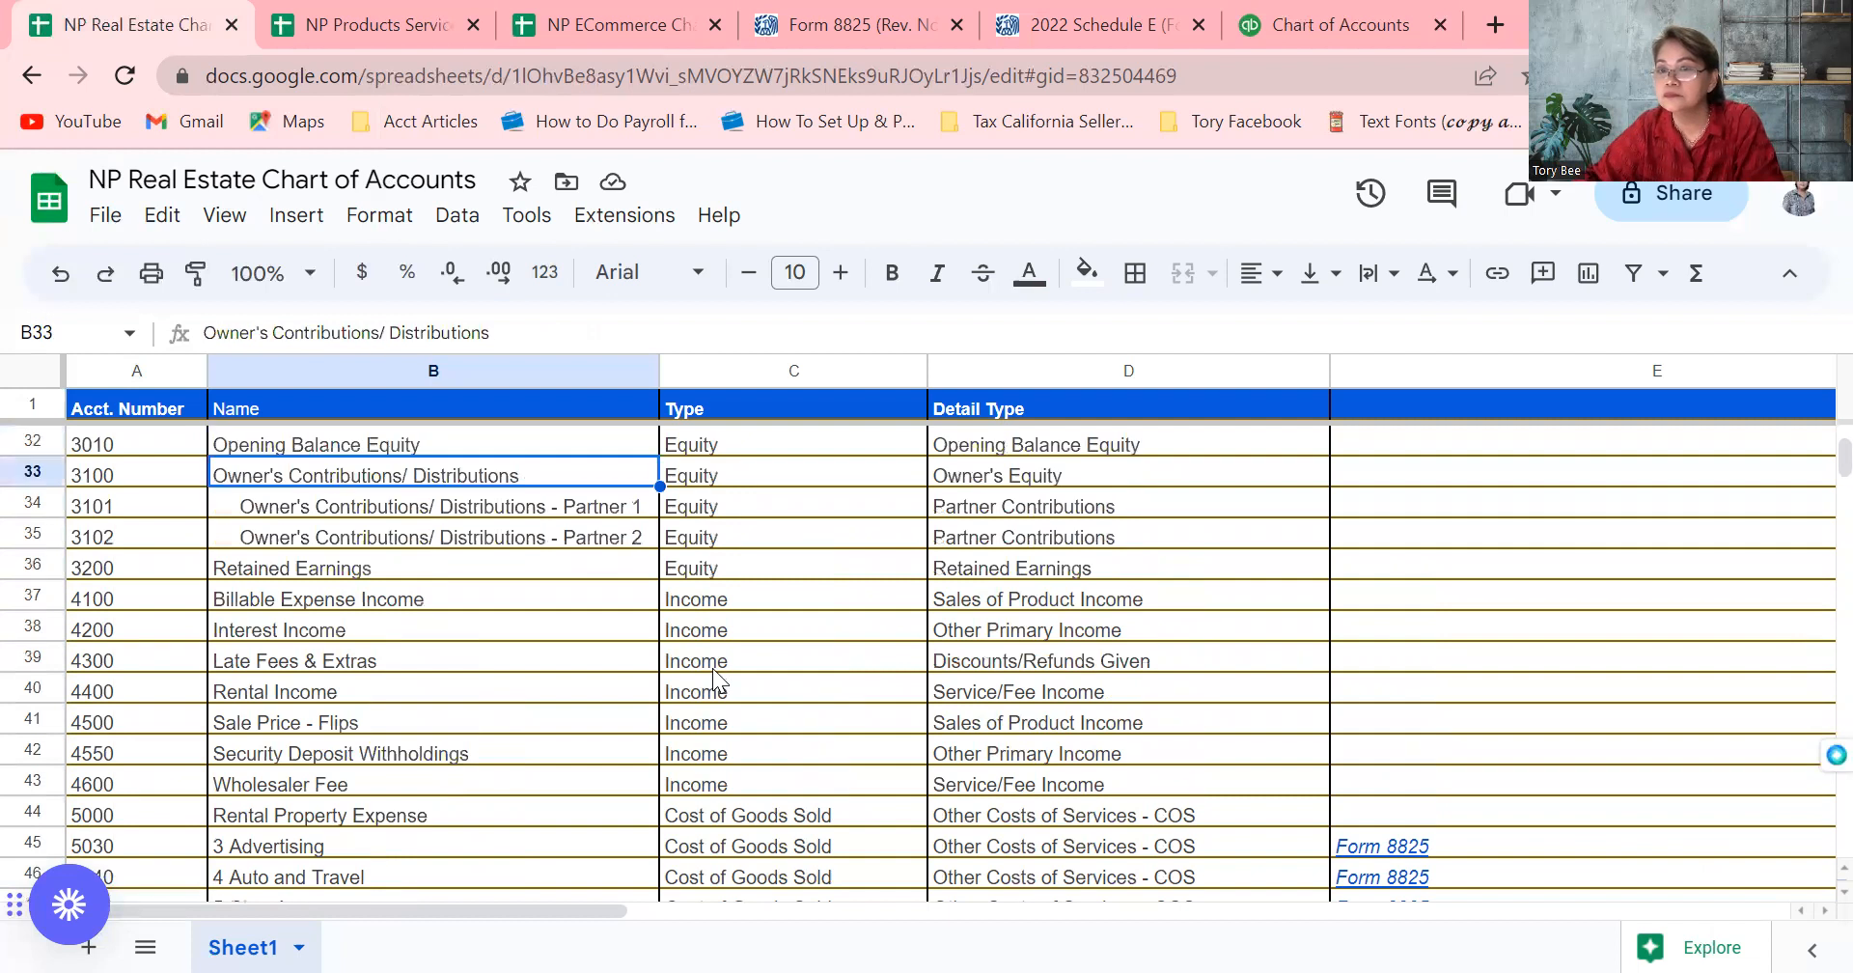
key(Down)
key(Down)
key(Down)
key(Down)
key(Down)
key(Down)
key(Down)
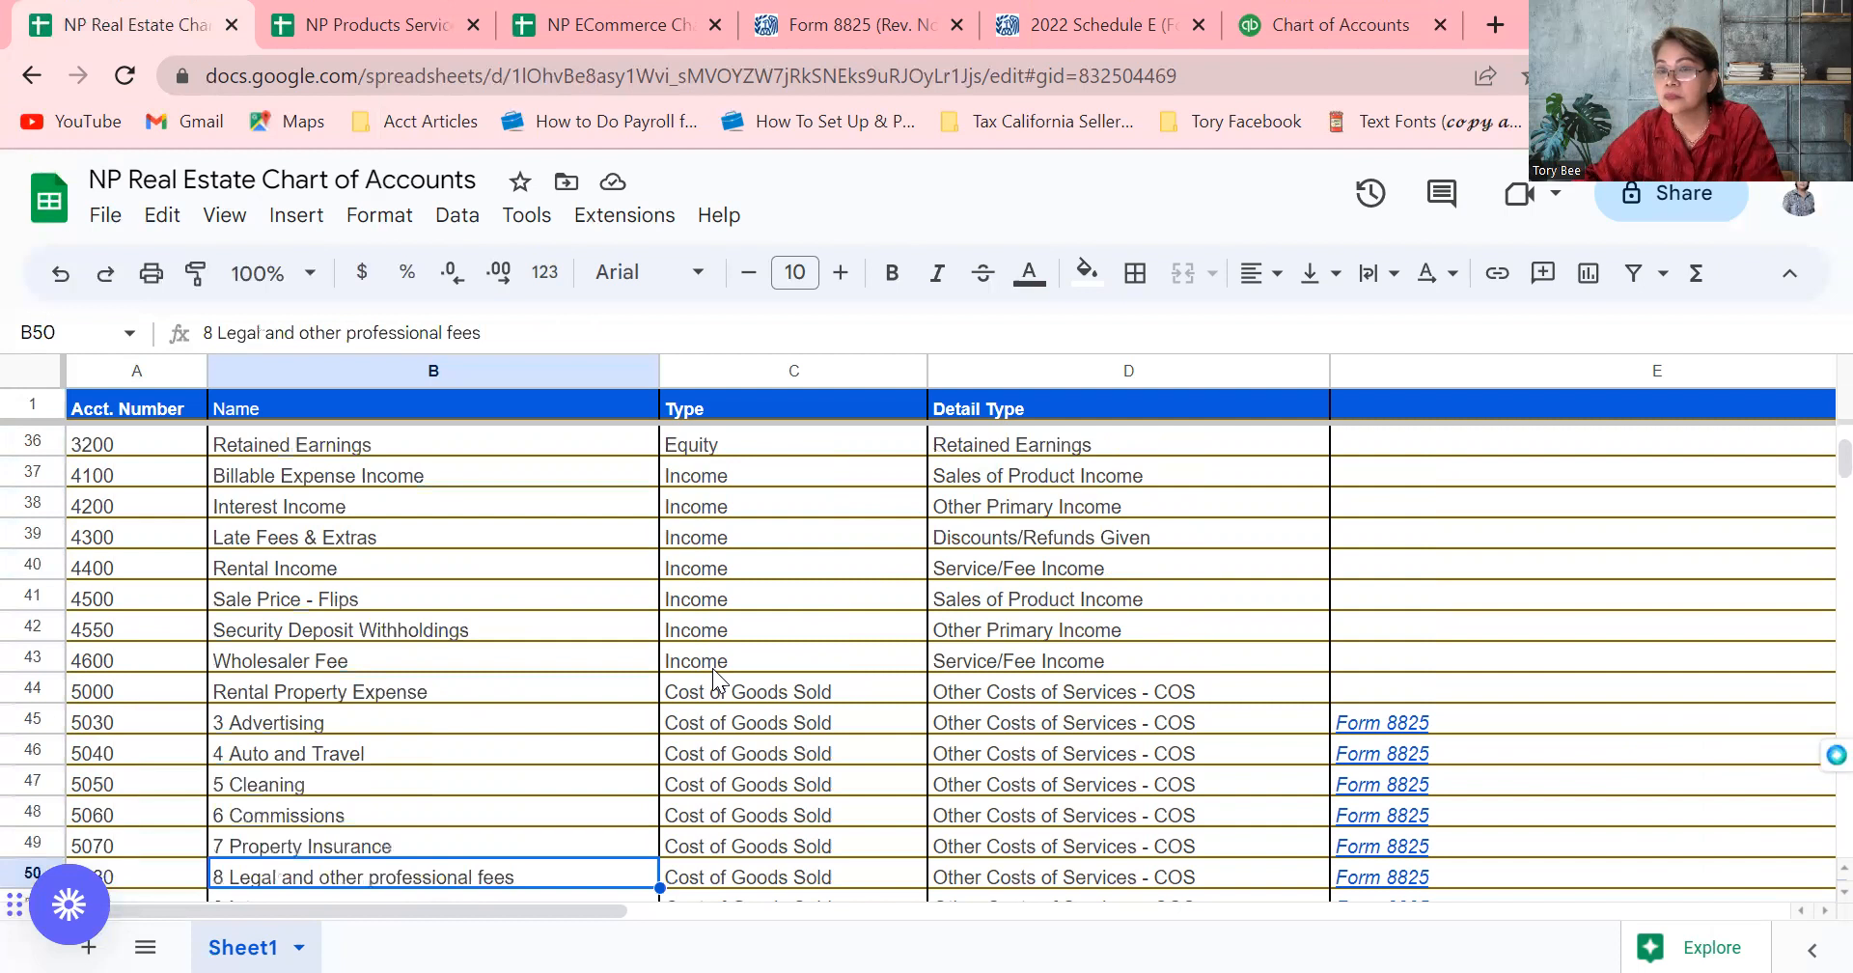
Examine the rental costs from 9 Interest through the utility sub-accounts to Flip/Wholesale Property, and preview a Form 8825 link among the rental expenses
key(Down)
key(Down)
key(Down)
key(Down)
key(Down)
key(Down)
key(Down)
key(Down)
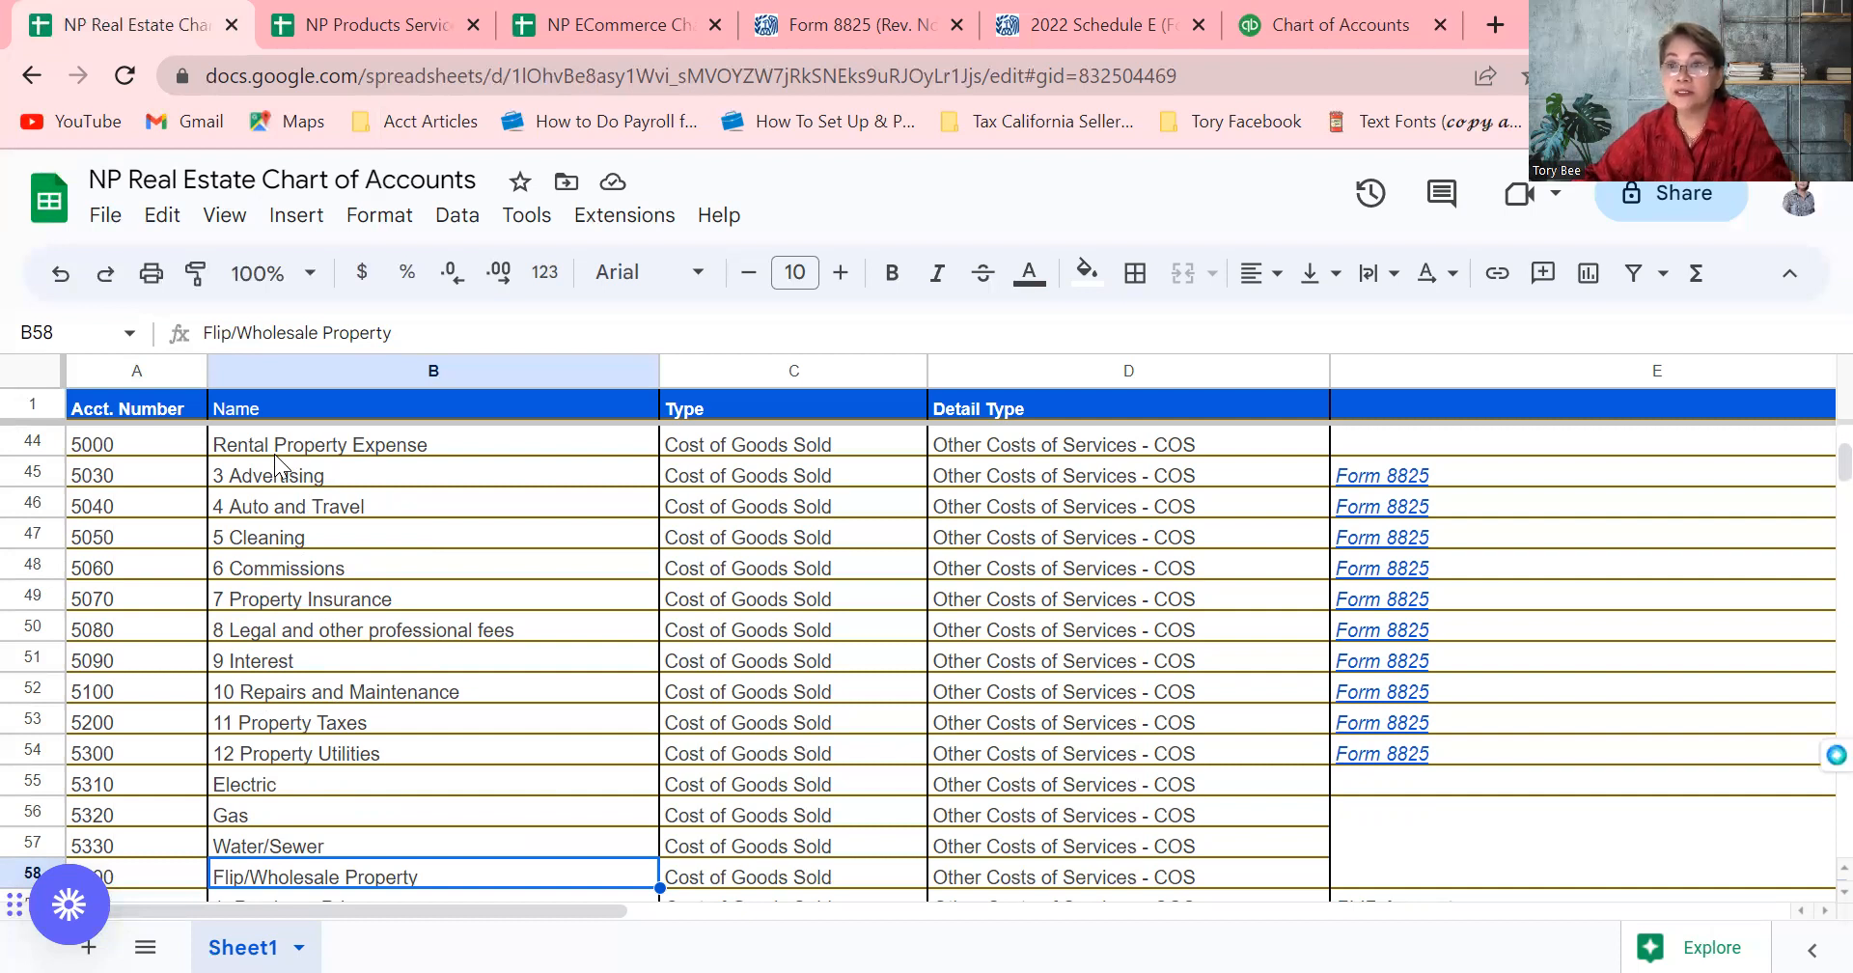
mouse_move(1440, 492)
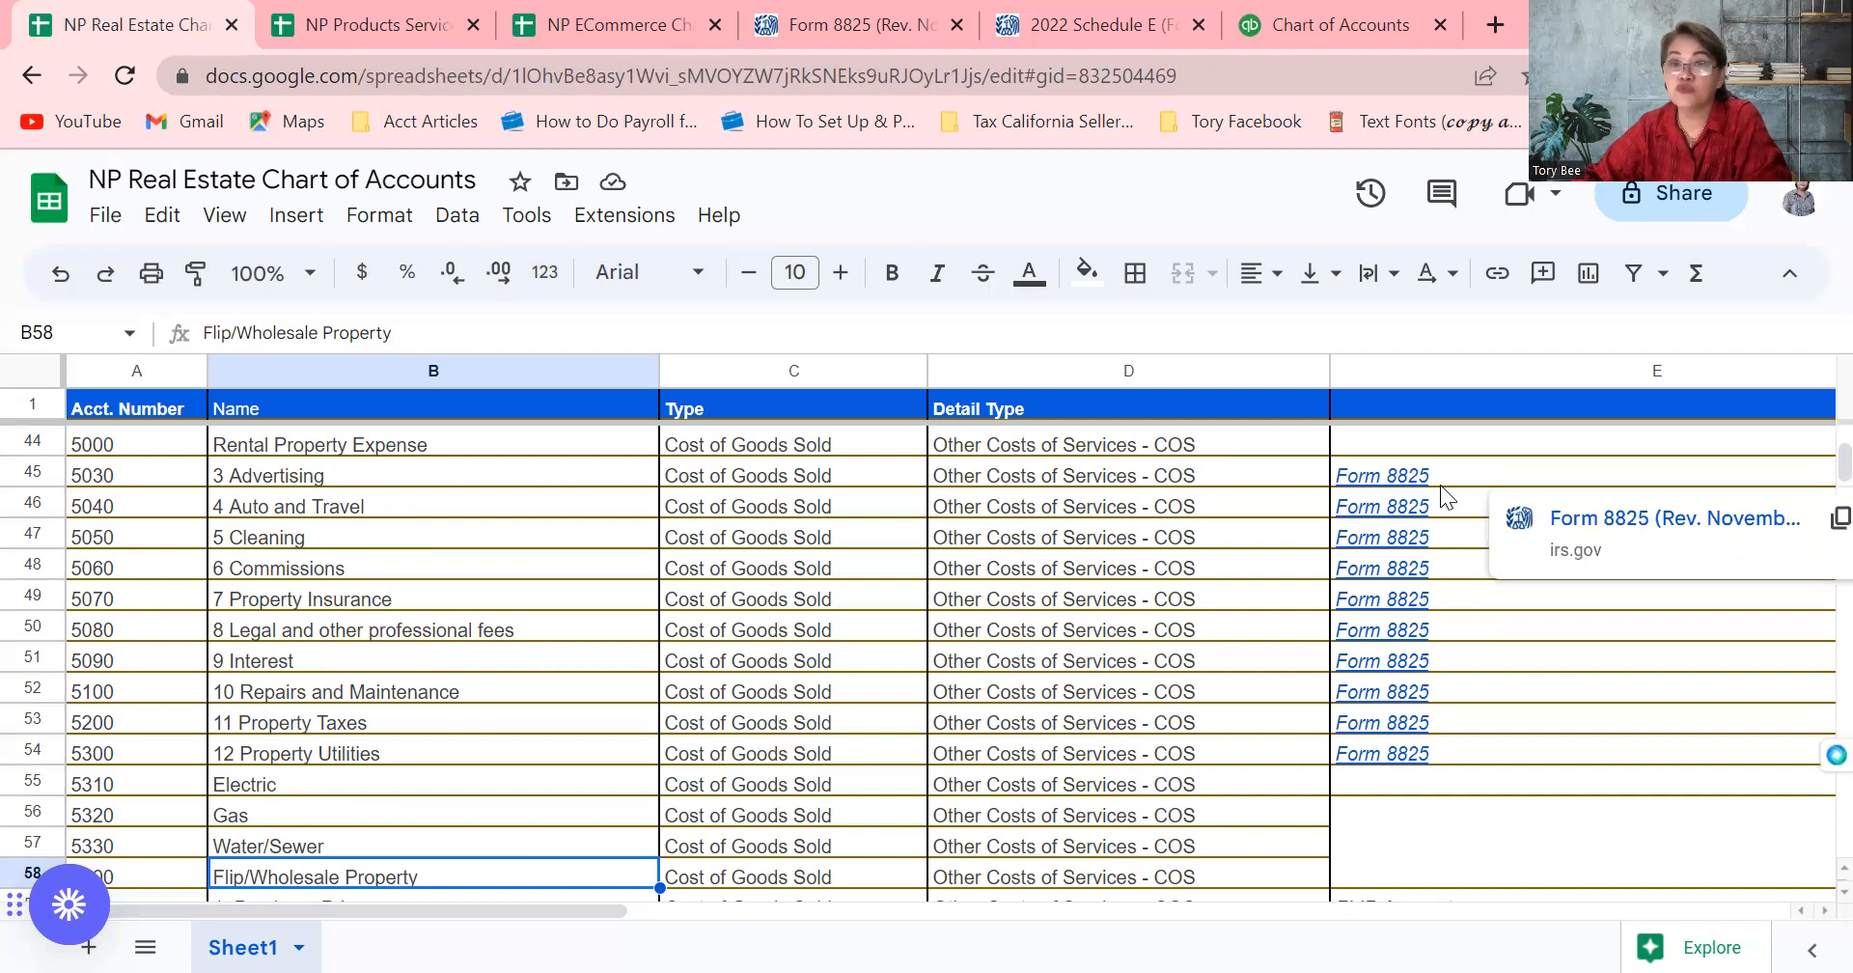
Switch to the Form 8825 PDF and examine its rental real estate income and expense lines
click(842, 31)
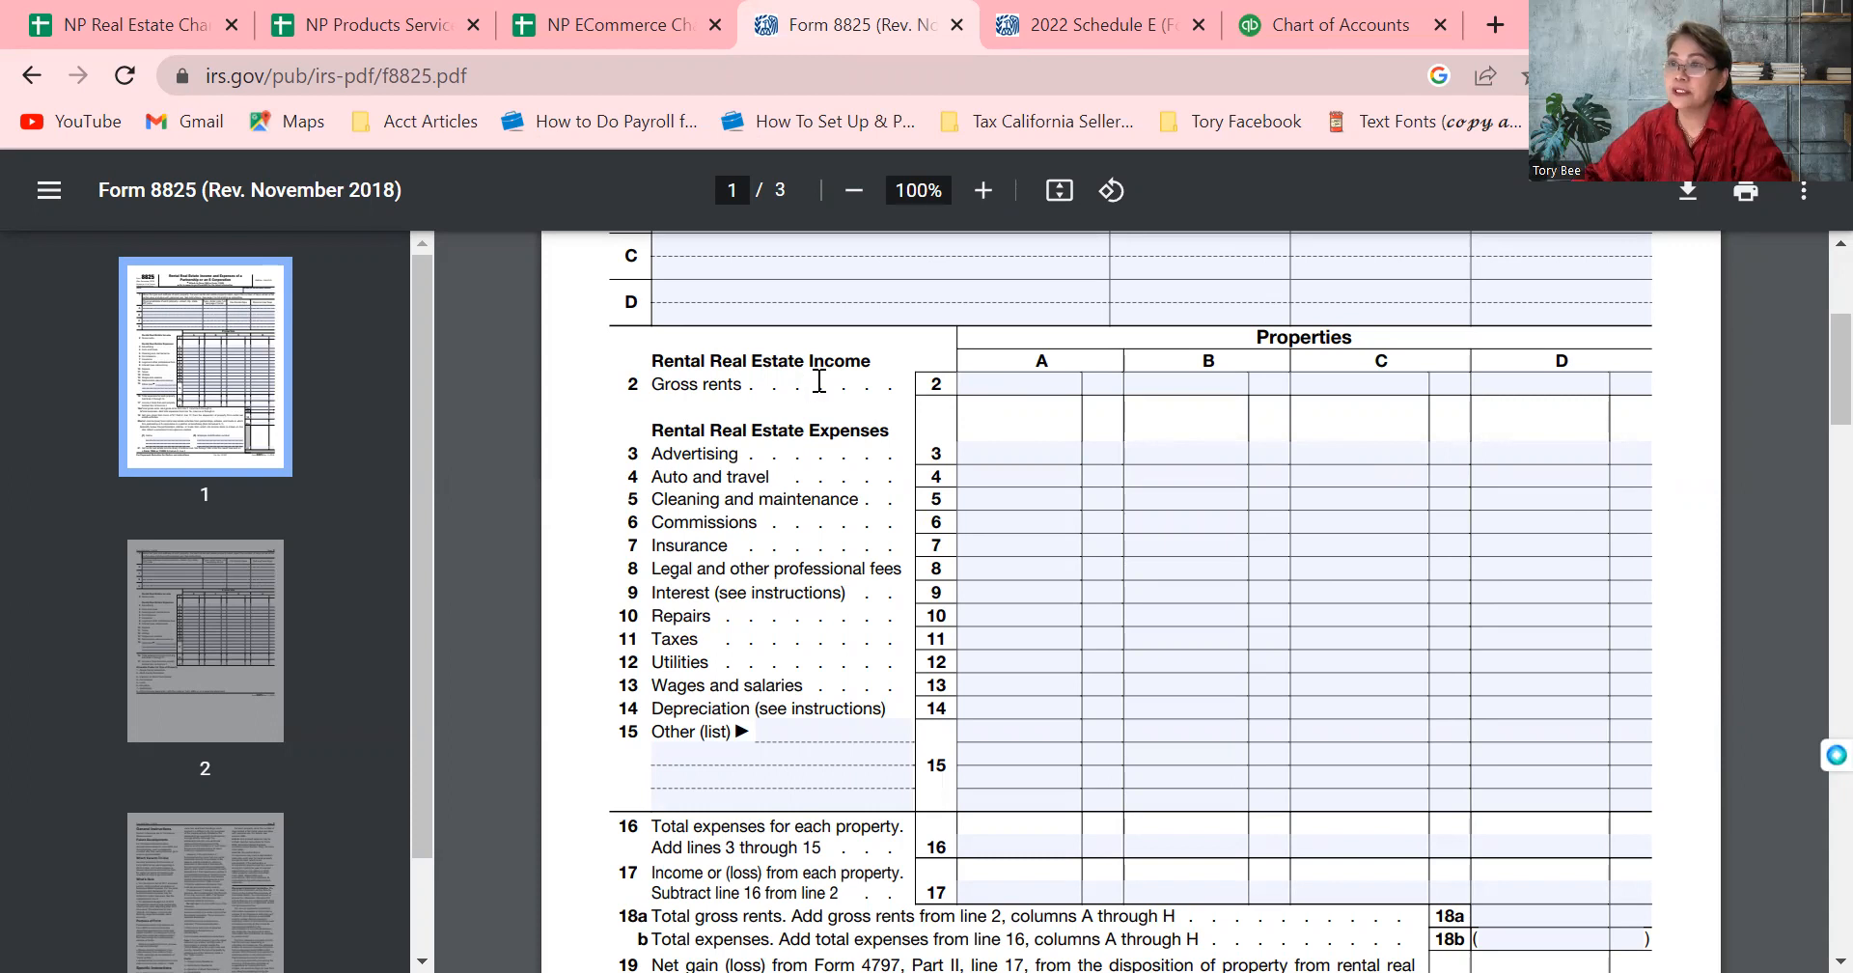
scroll(1805, 512, down, 6)
drag(1808, 486, 1807, 322)
scroll(1808, 323, up, 1)
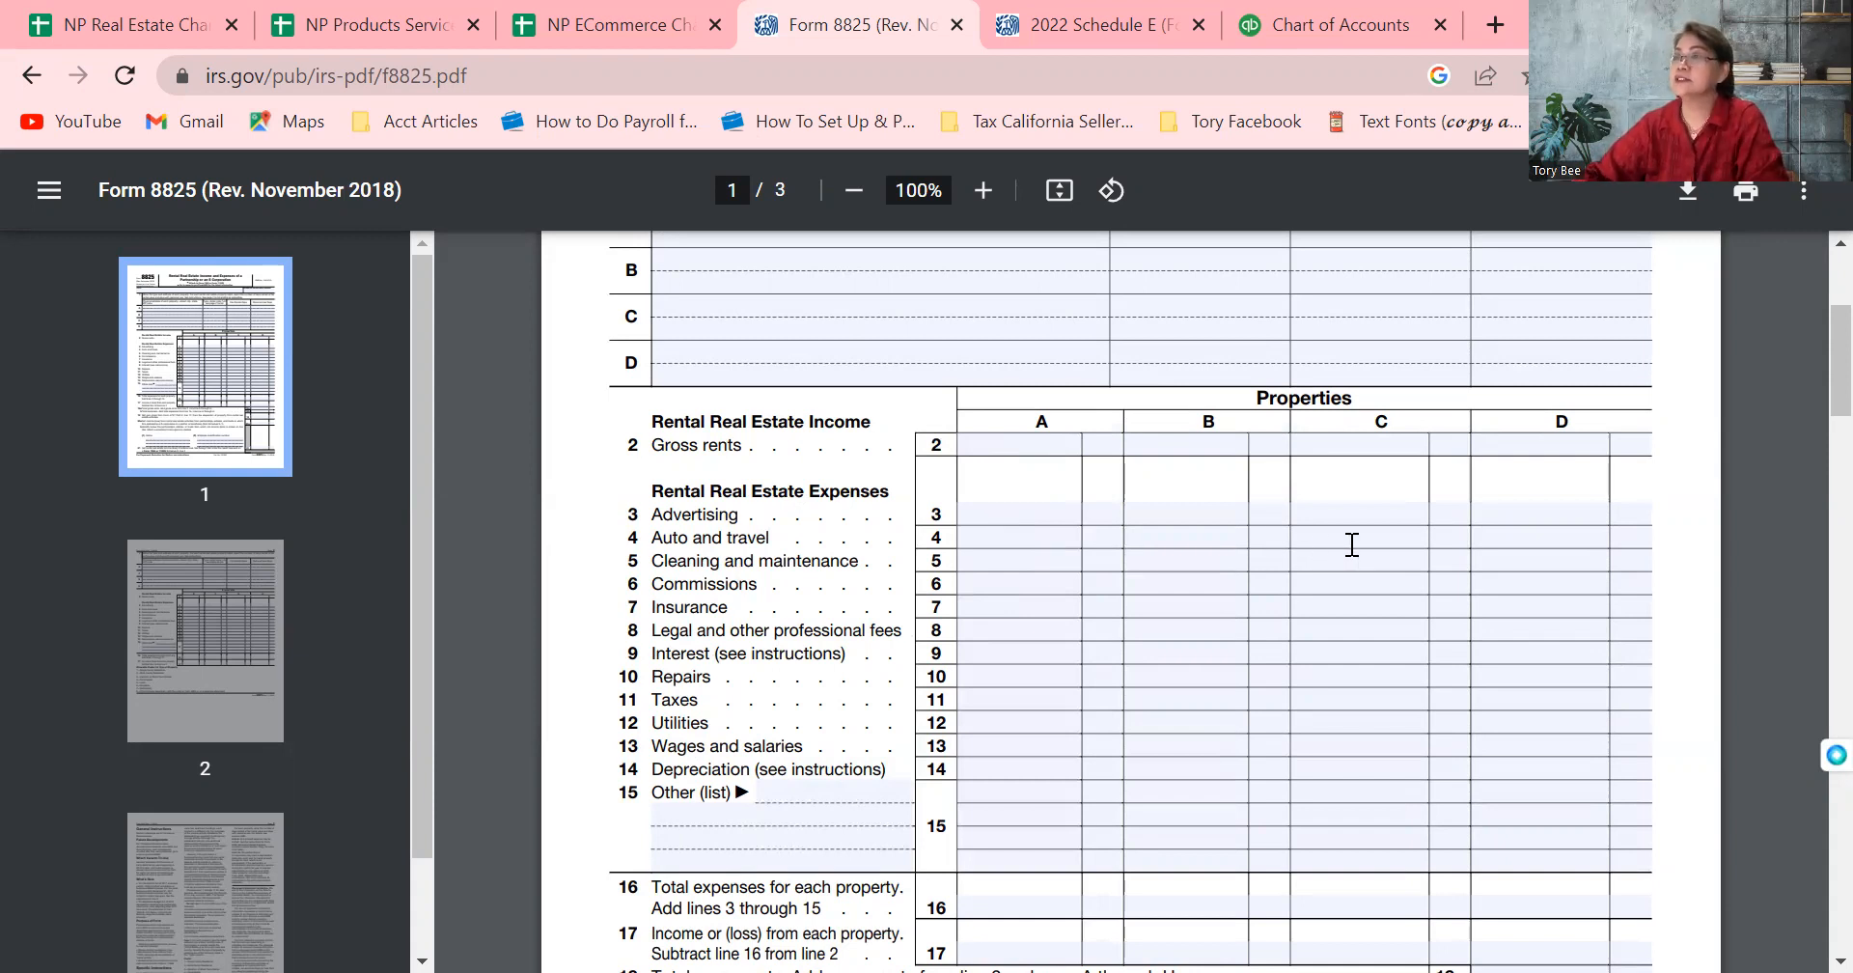
Switch to the 2022 Schedule E (Form 1040) PDF and examine its rental income, expense and total lines, returning to the form's heading
click(1099, 25)
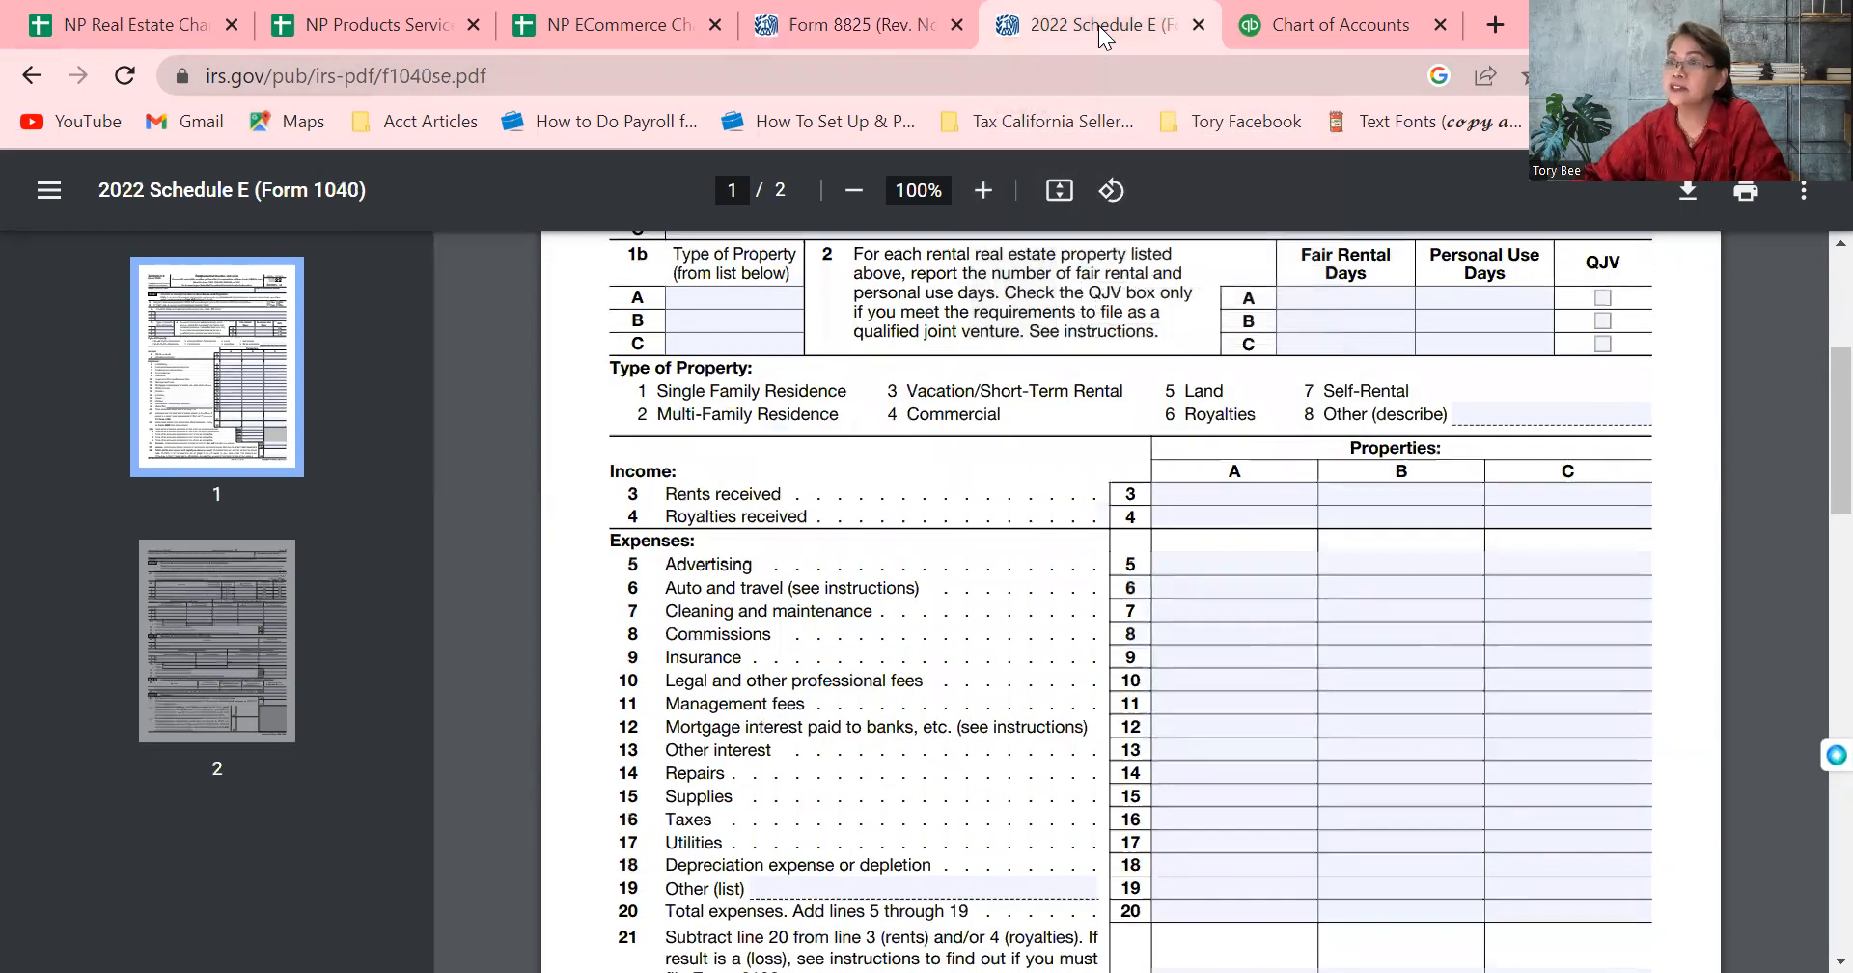
scroll(1805, 687, down, 9)
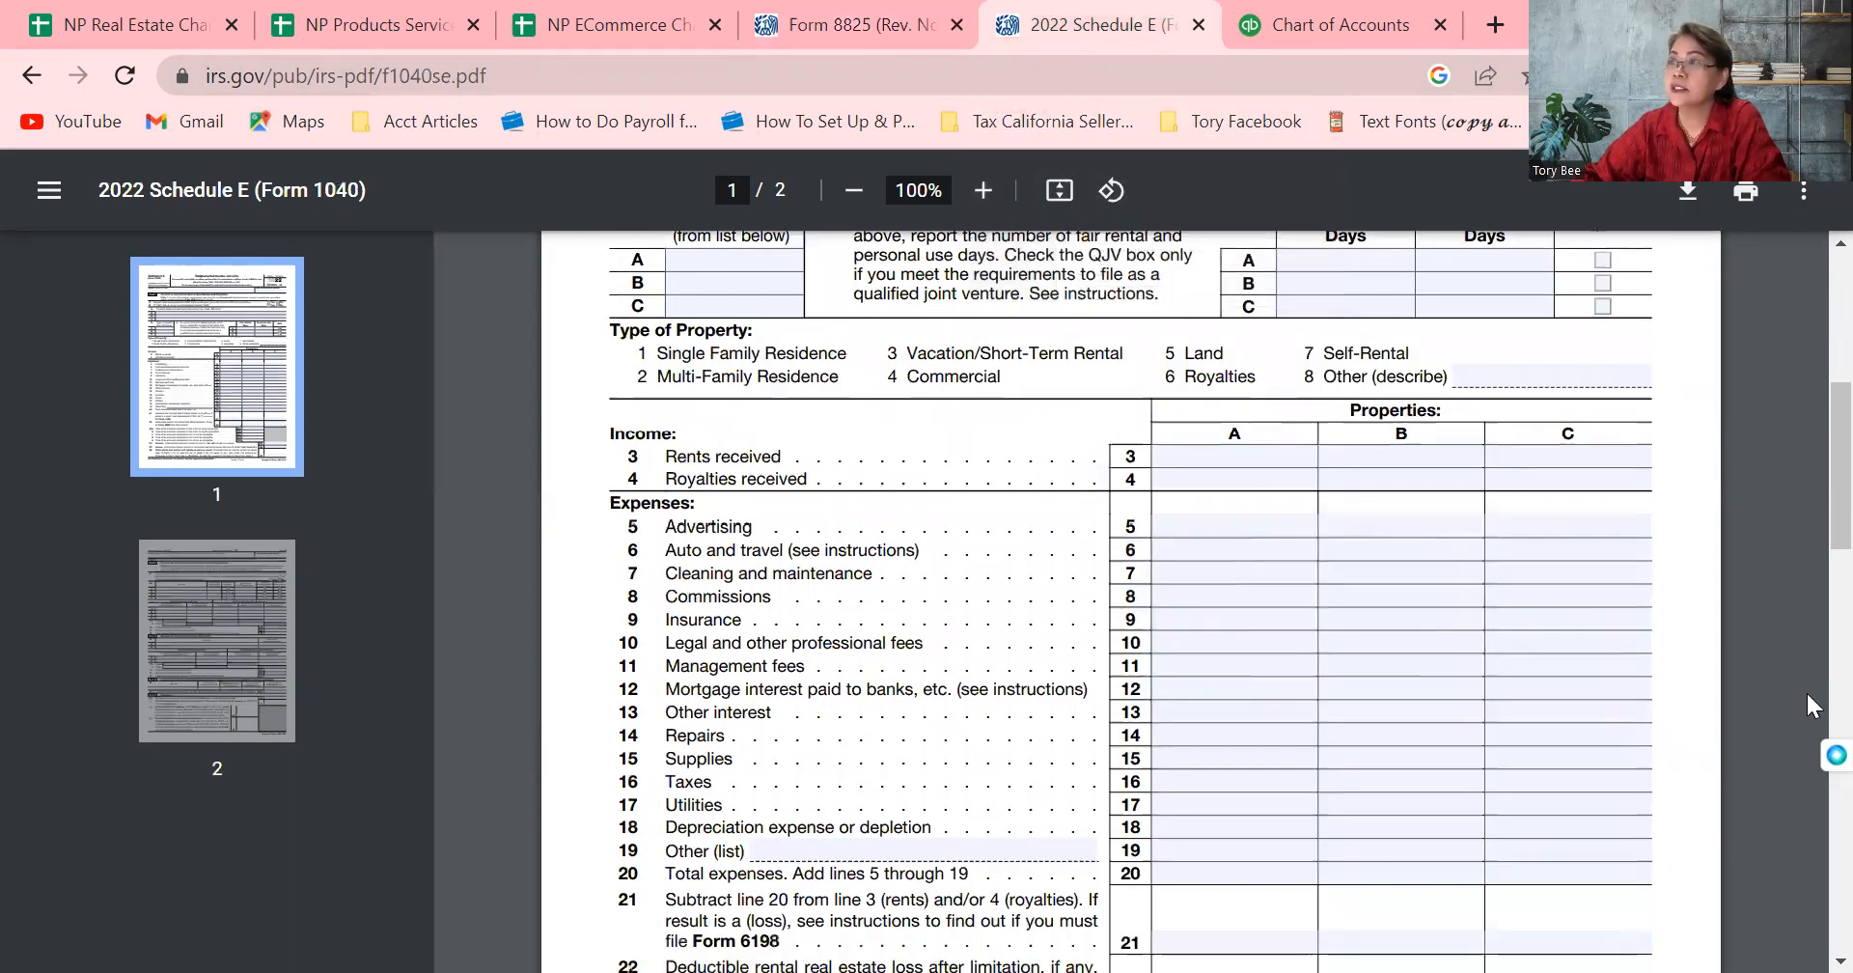
scroll(1805, 415, up, 10)
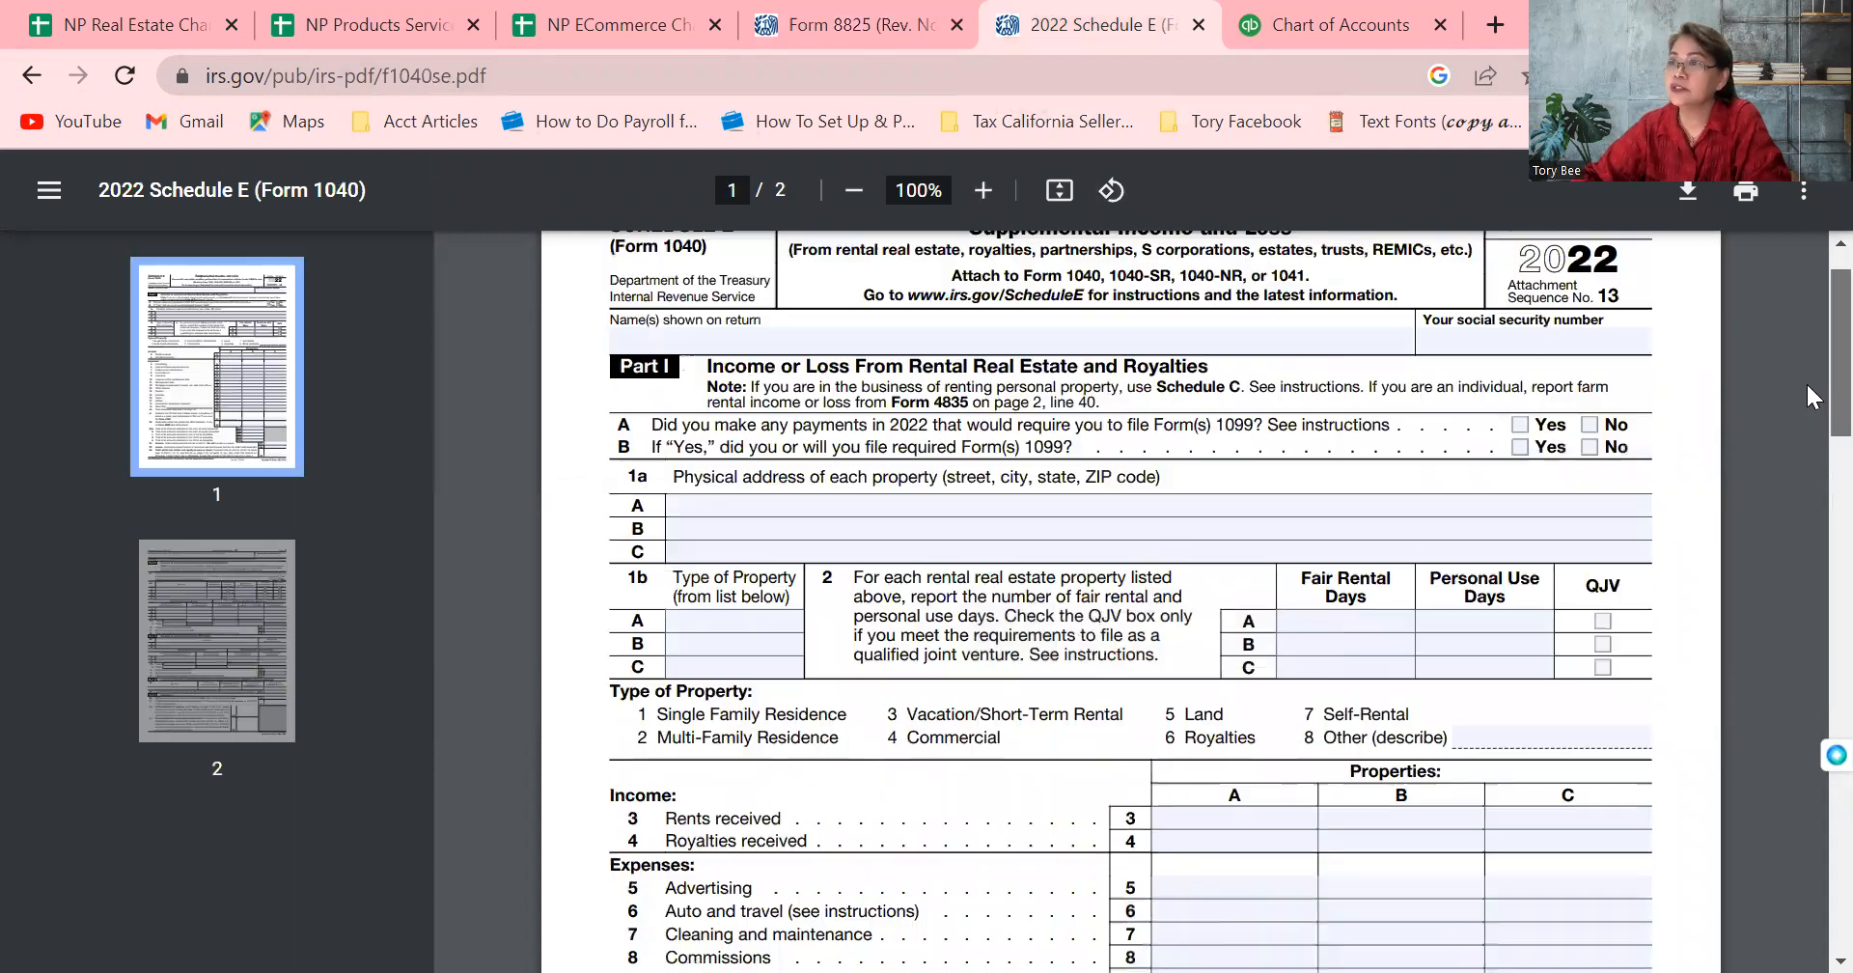
scroll(1805, 369, down, 1)
scroll(1813, 630, down, 7)
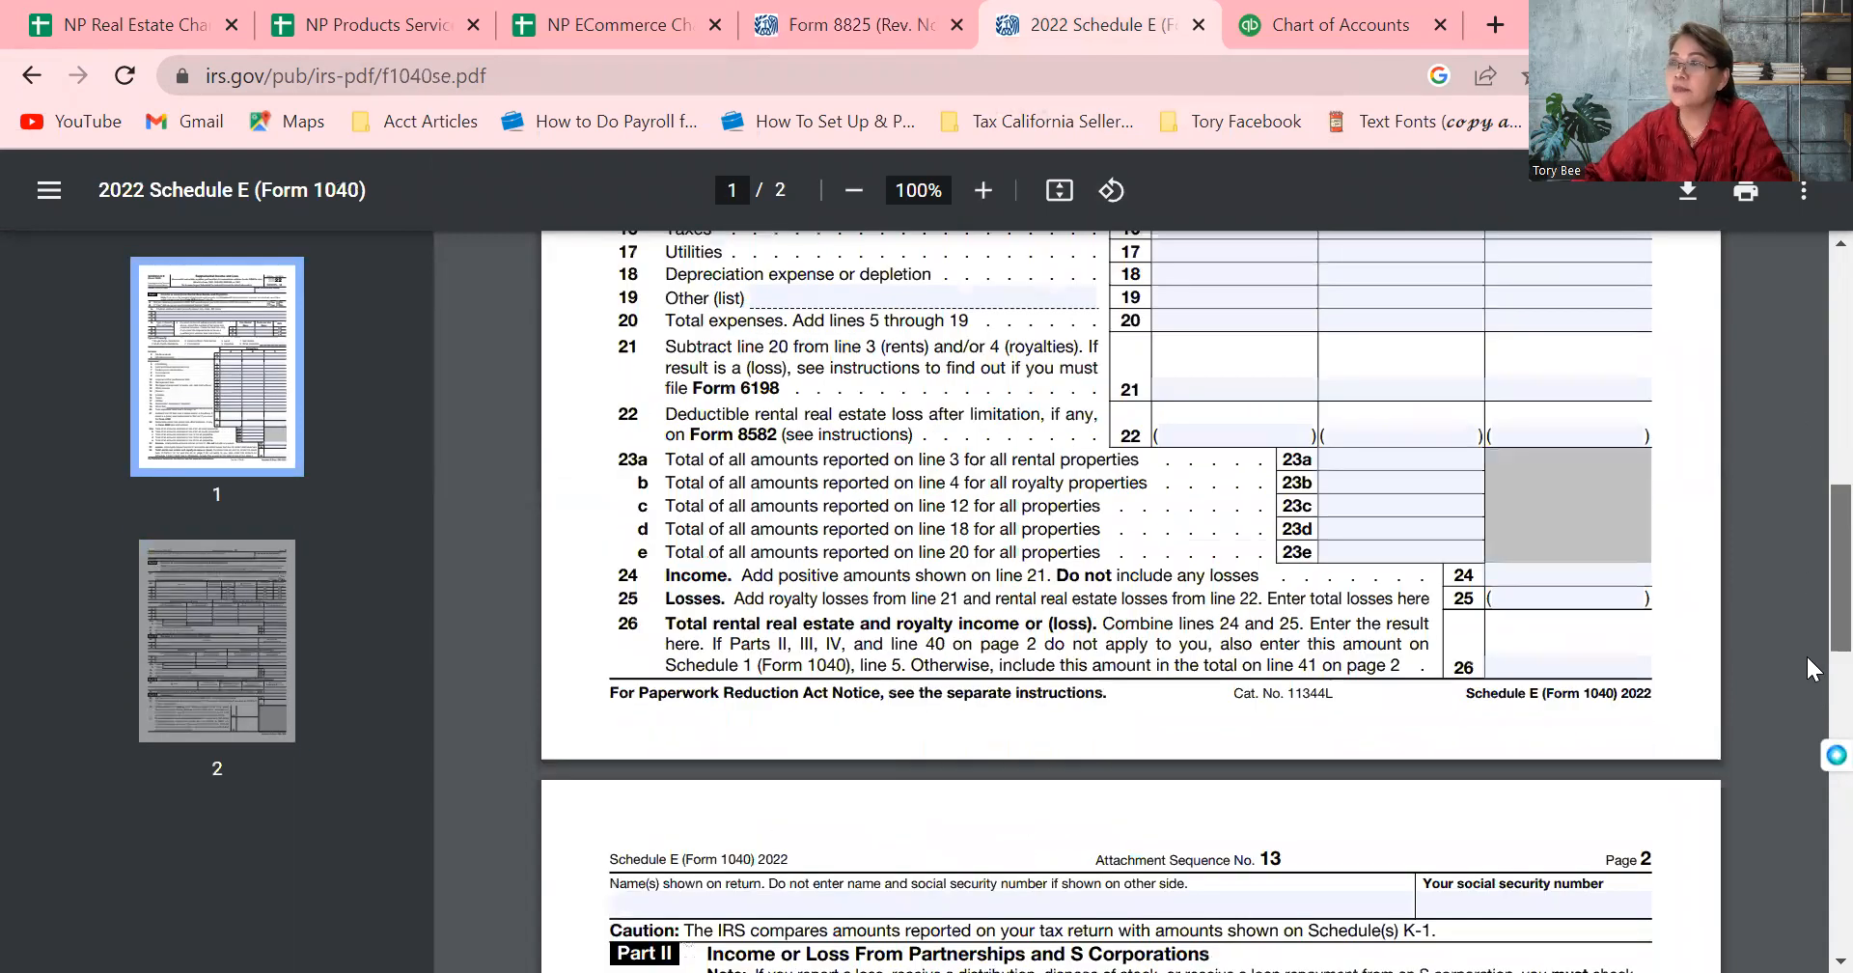
scroll(1807, 597, up, 3)
scroll(1812, 463, up, 5)
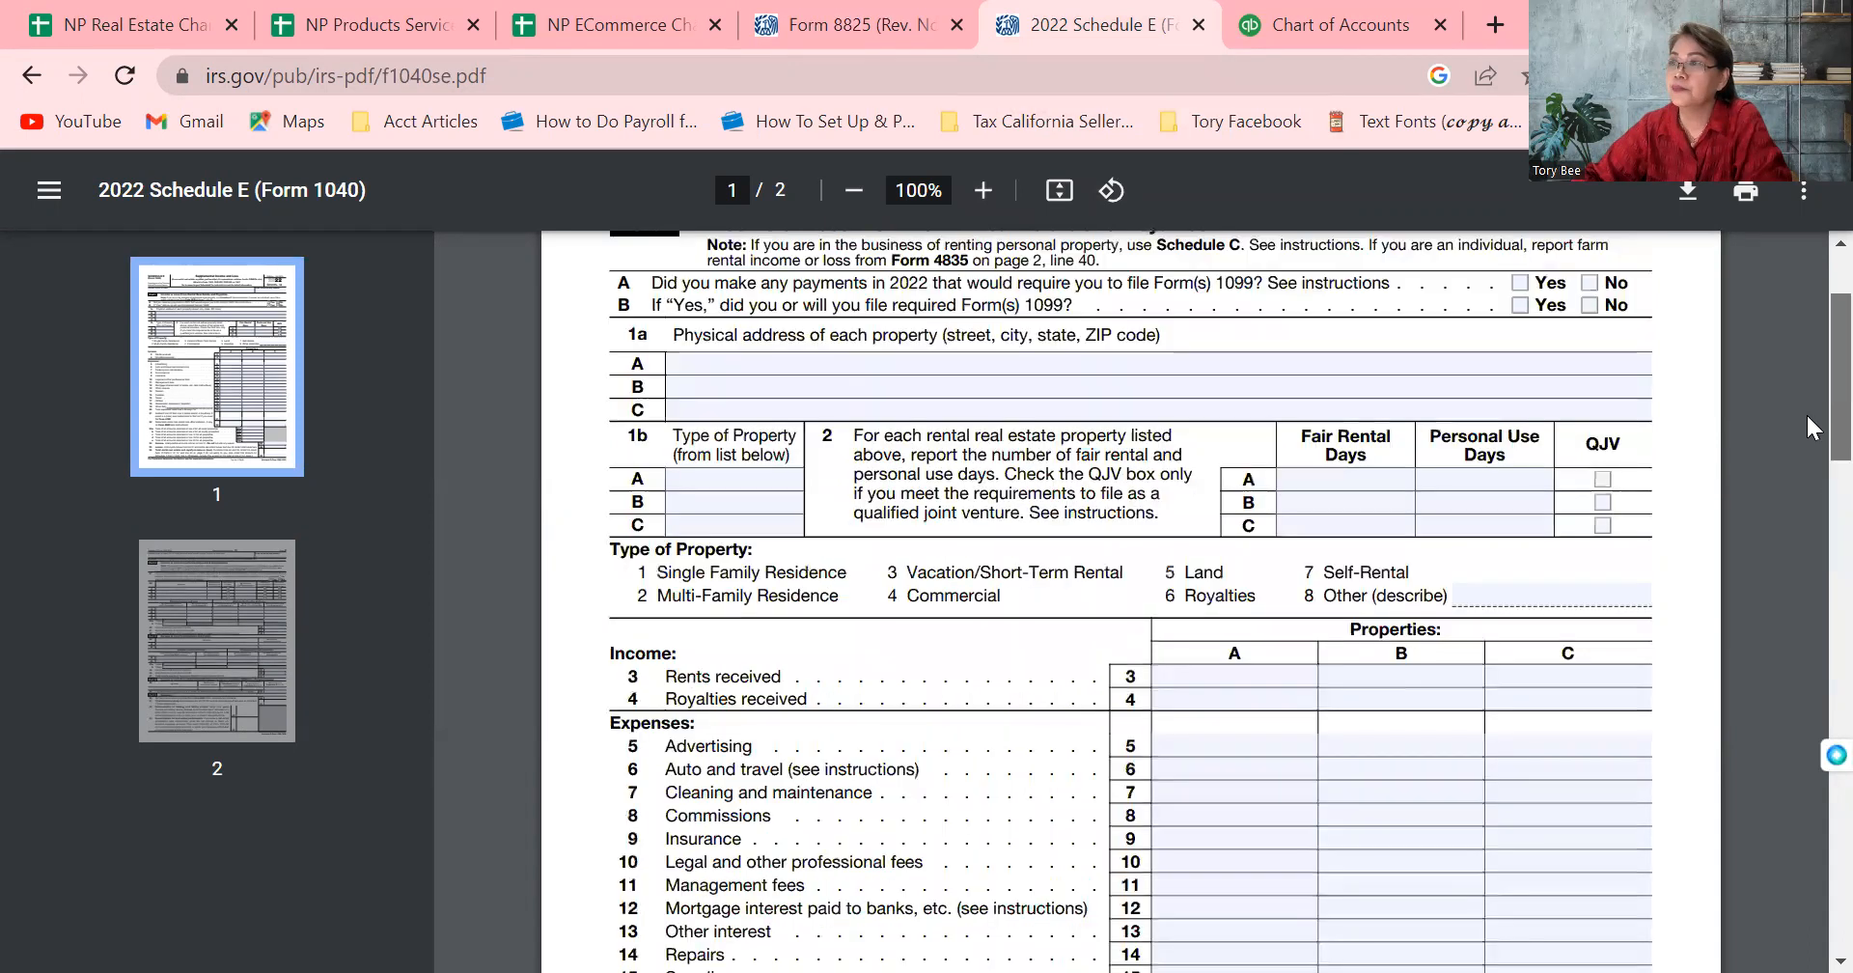
scroll(1795, 350, up, 2)
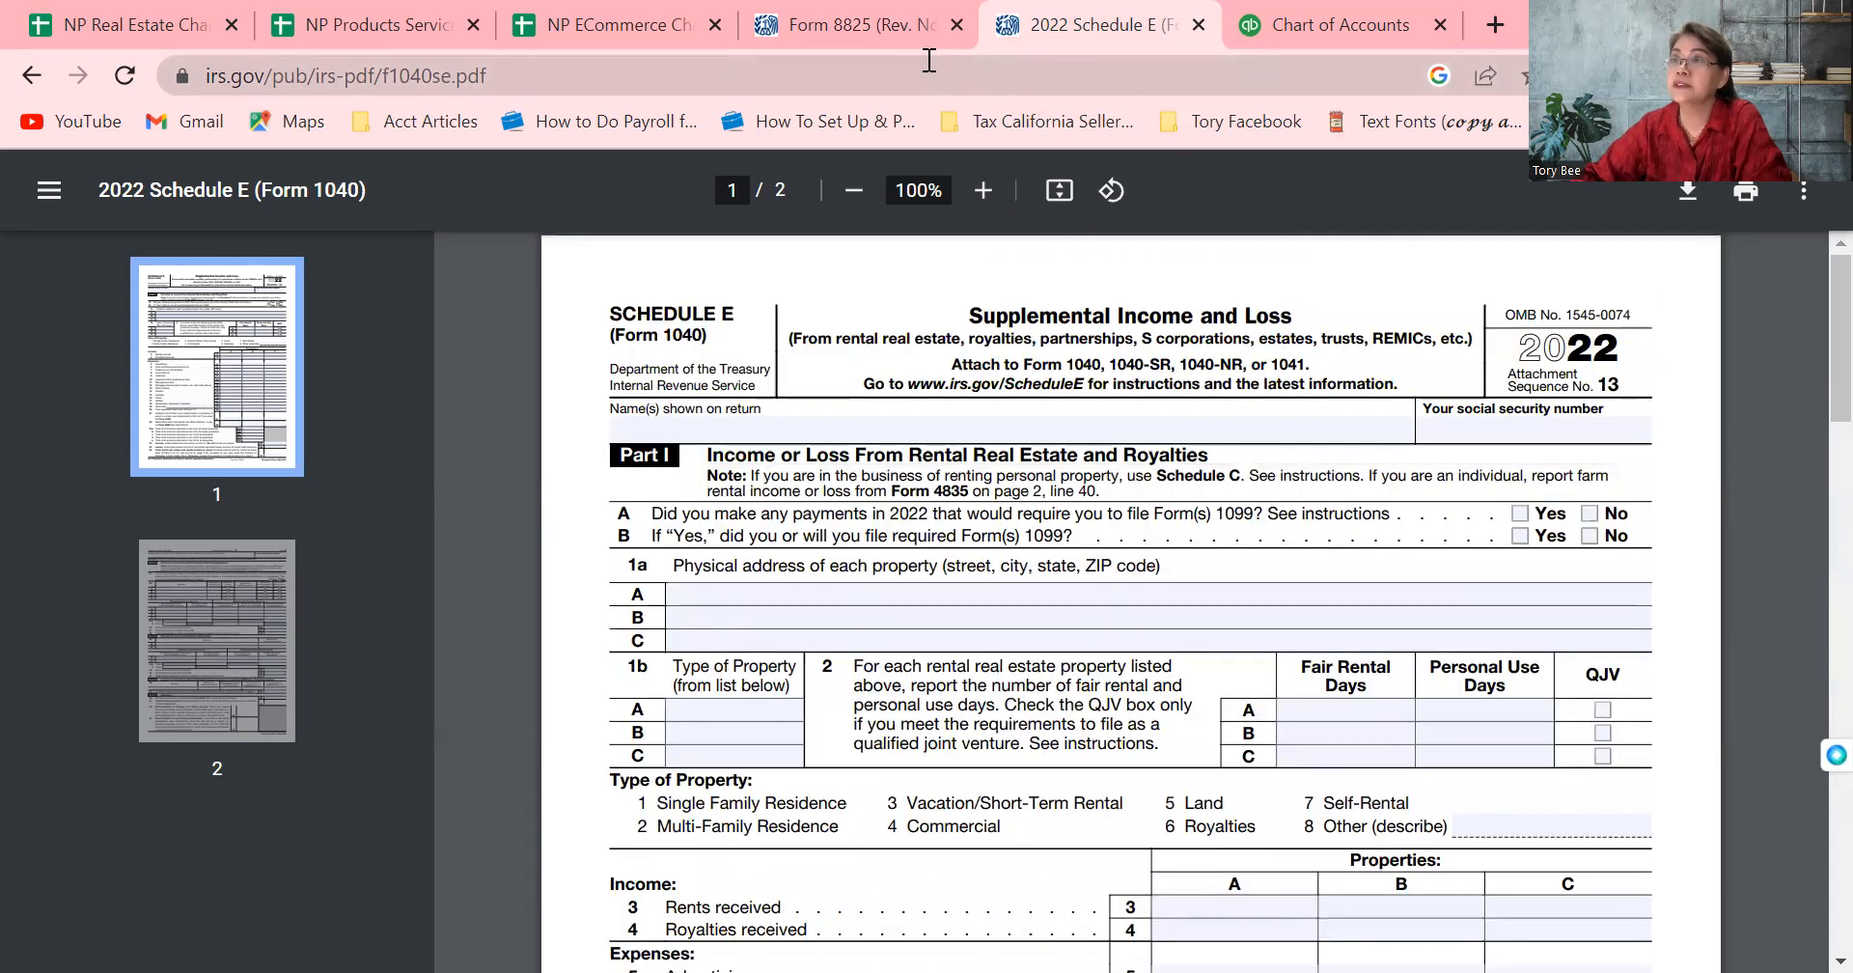
Revisit the Form 8825 expense lines and check the first accounts in the QuickBooks chart of accounts
click(866, 31)
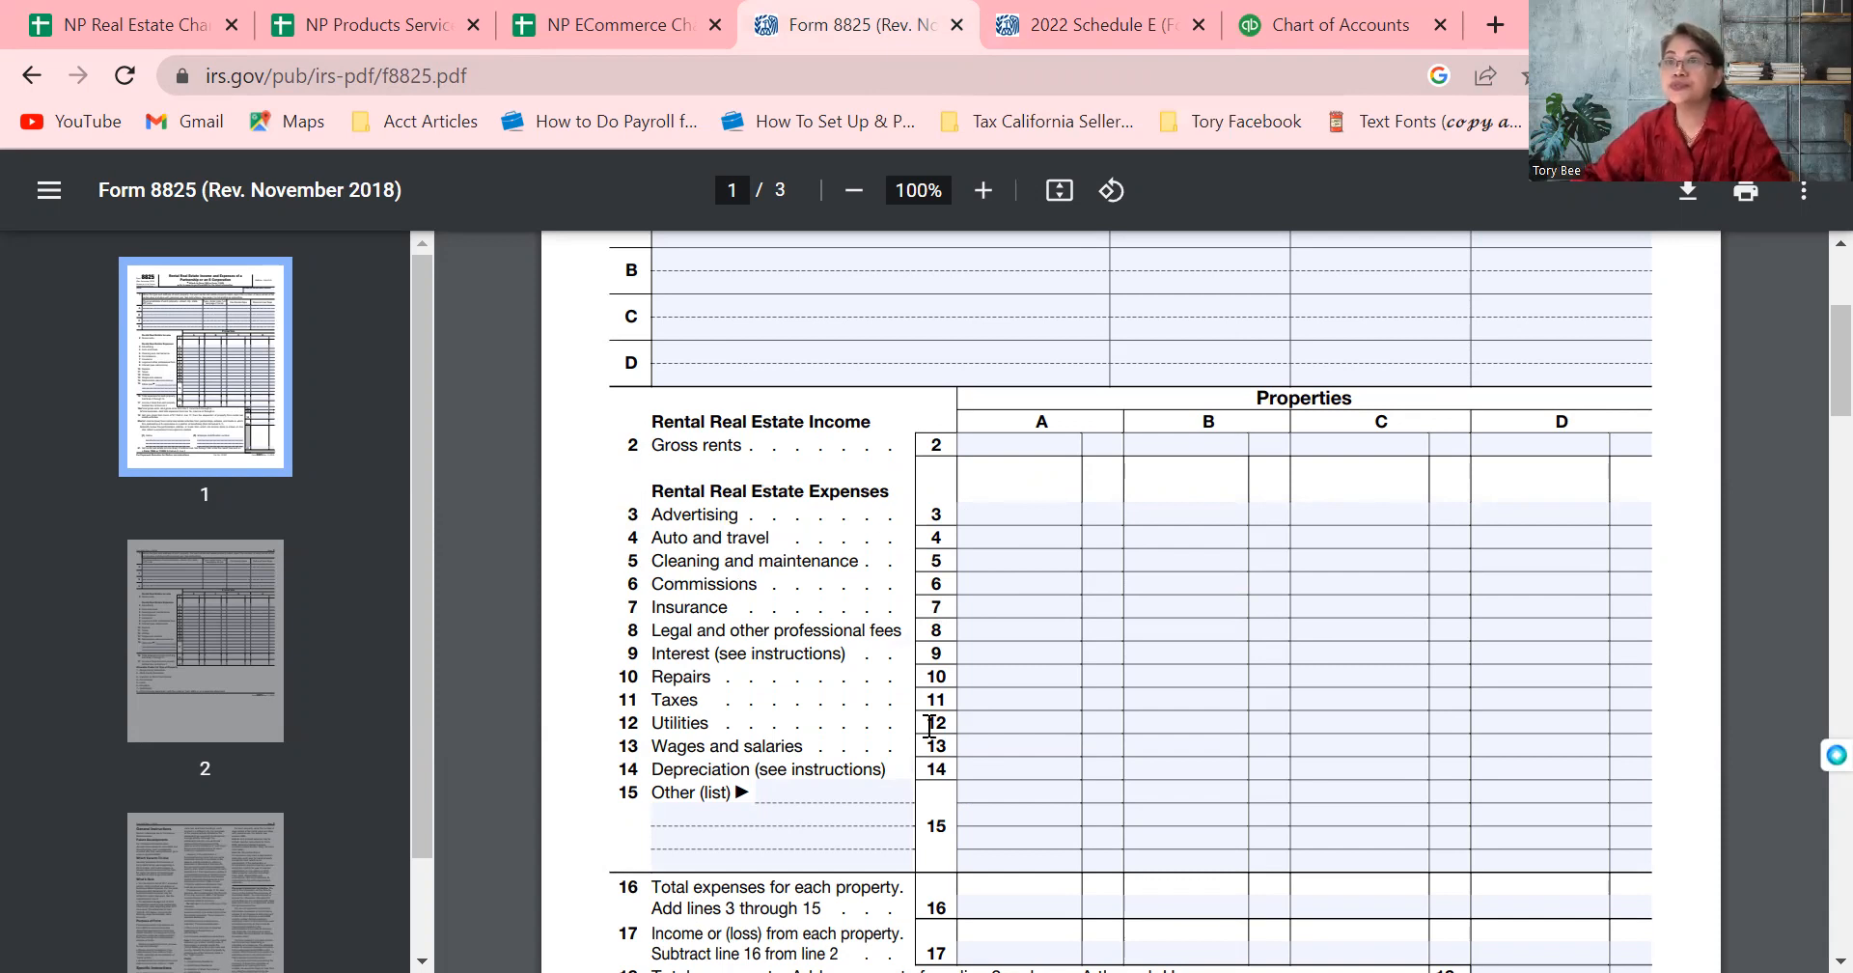
click(1326, 31)
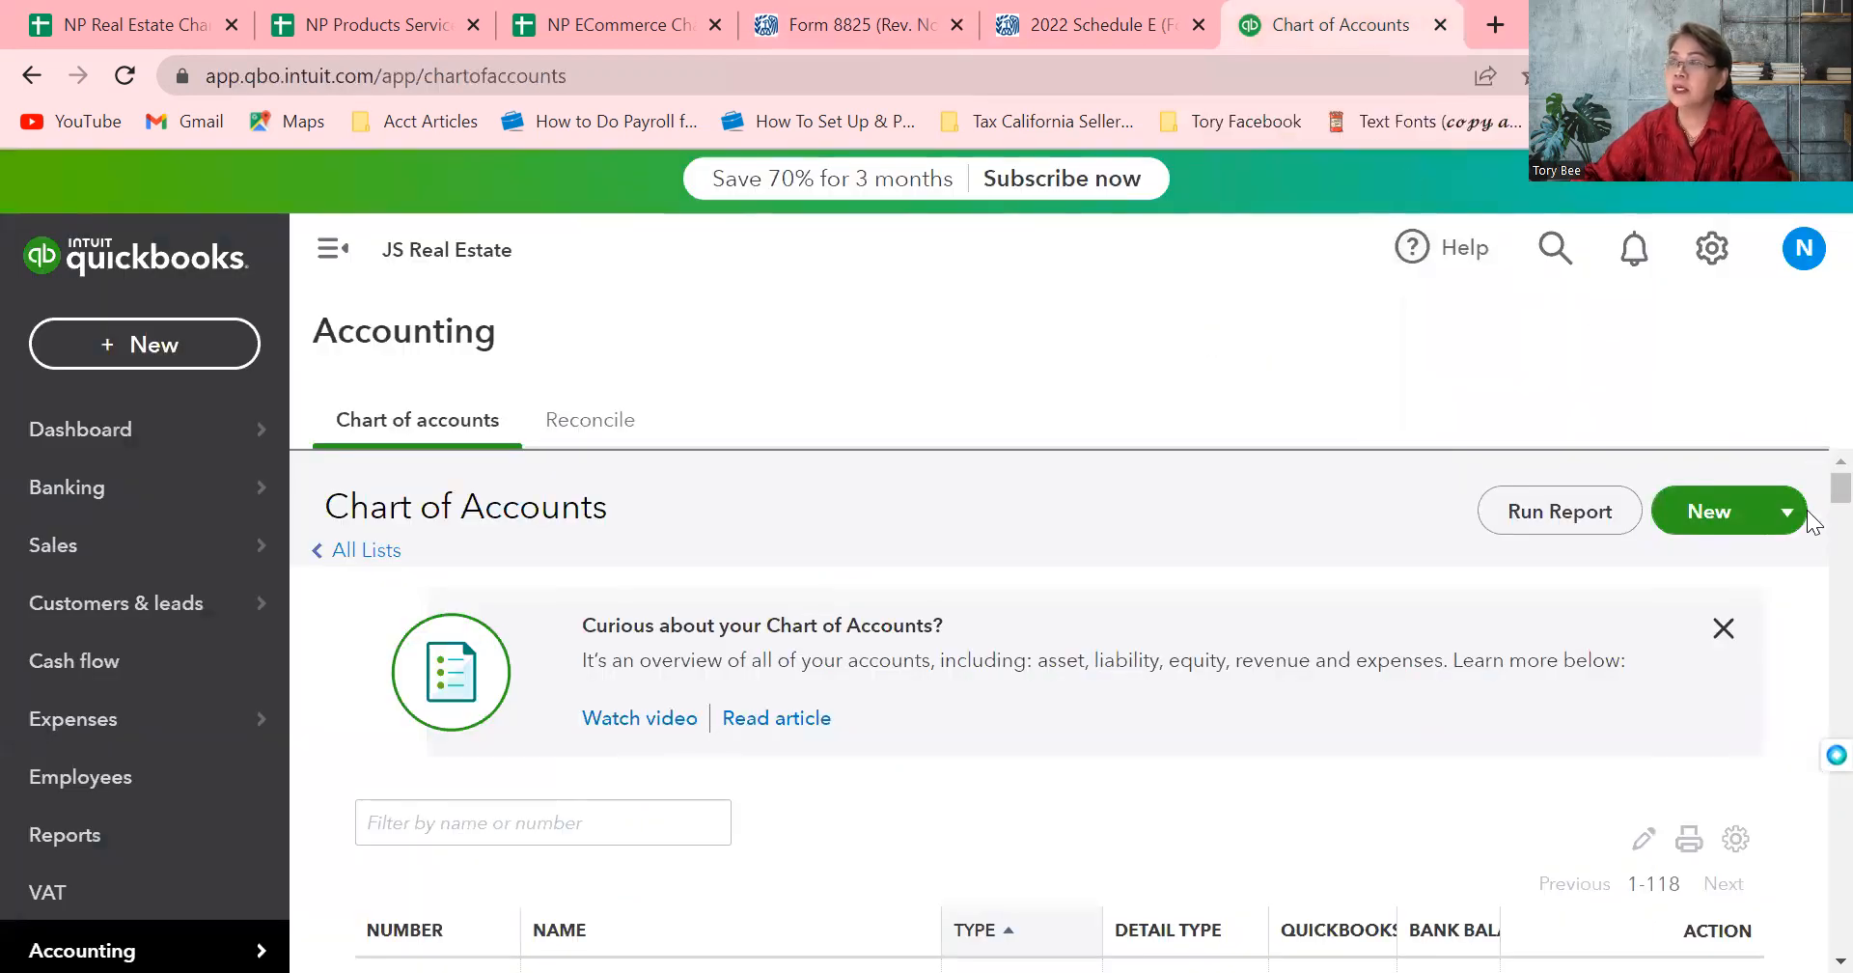
scroll(1809, 506, down, 5)
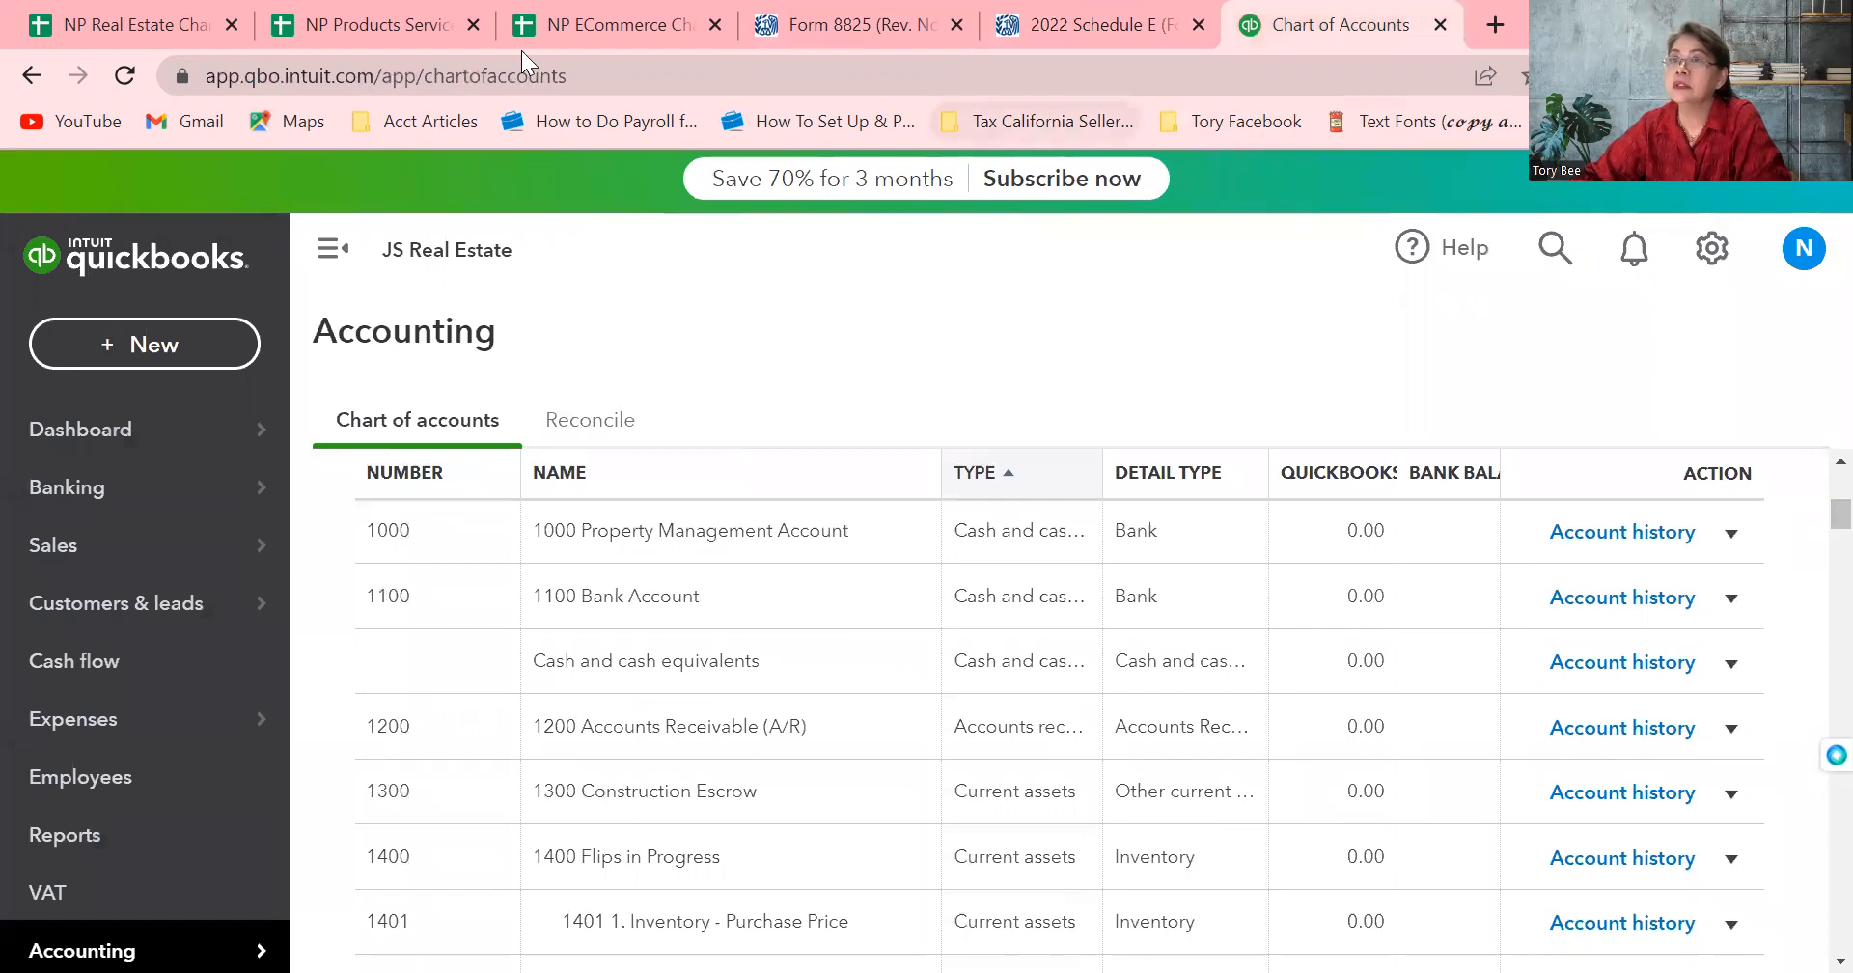
Return to the NP Real Estate Chart of Accounts sheet and review the Flip/Wholesale Property cost accounts down to Bank Charges & Fees
click(156, 31)
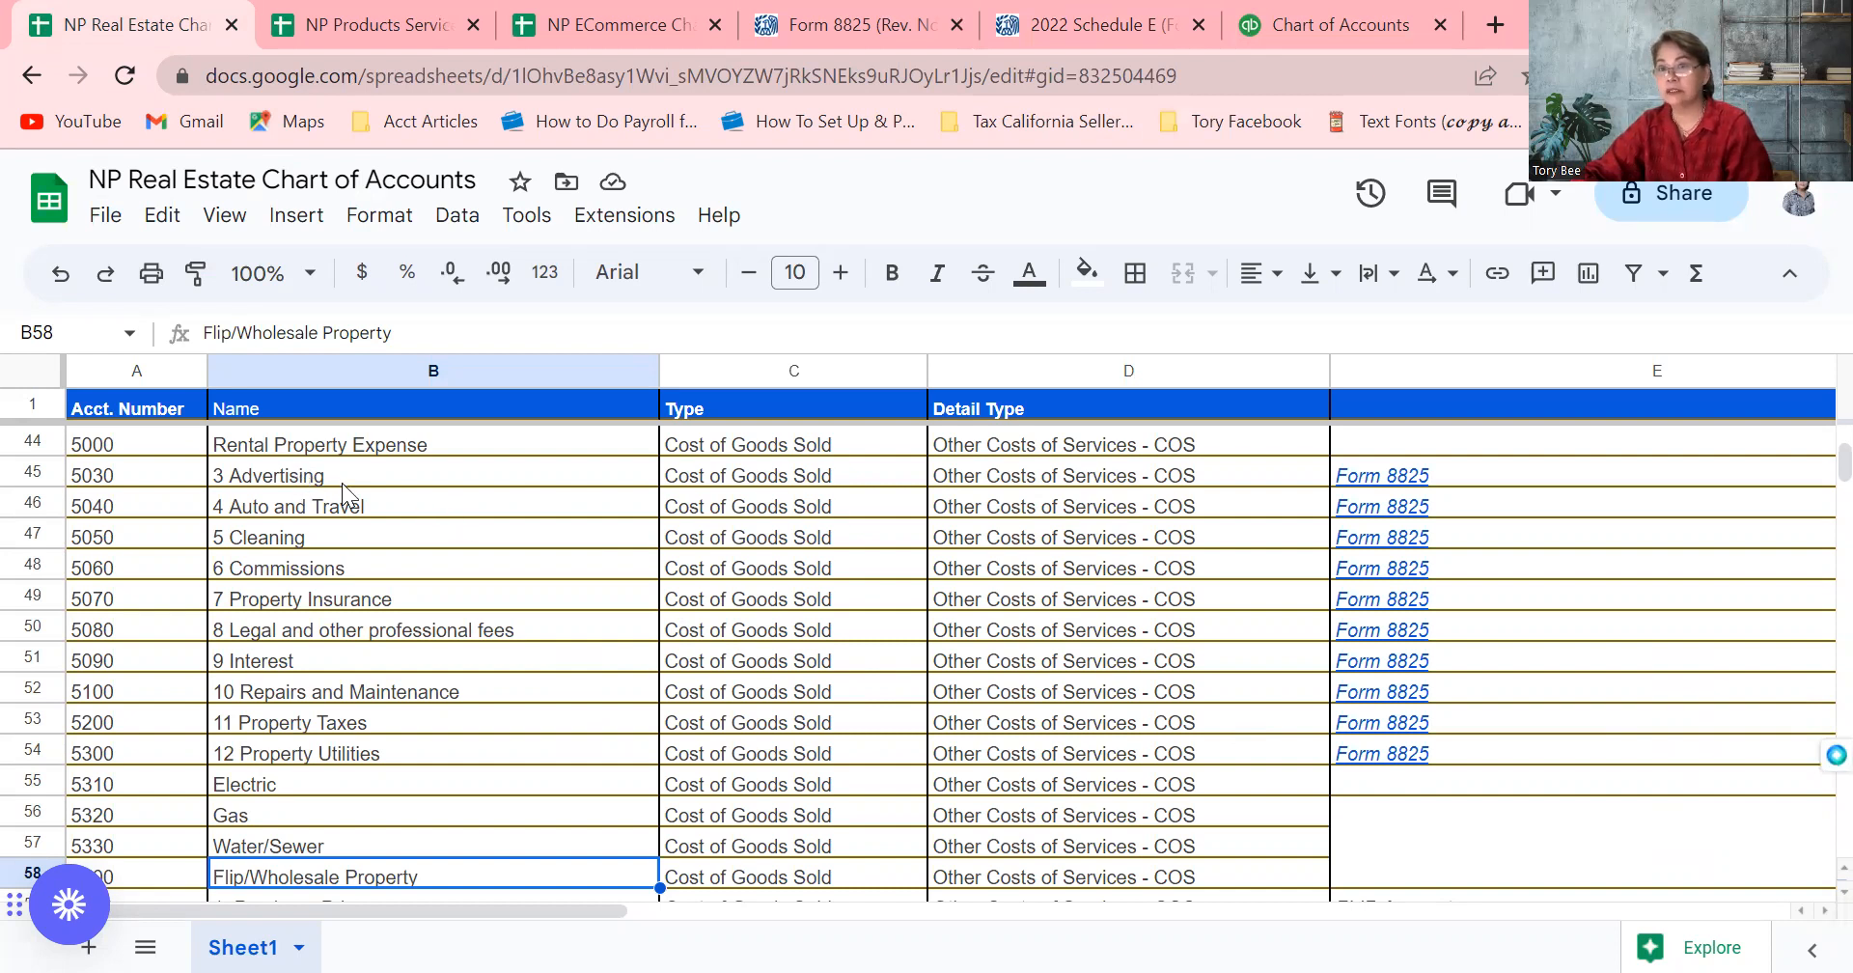
key(Down)
key(Down)
key(Down)
key(Down)
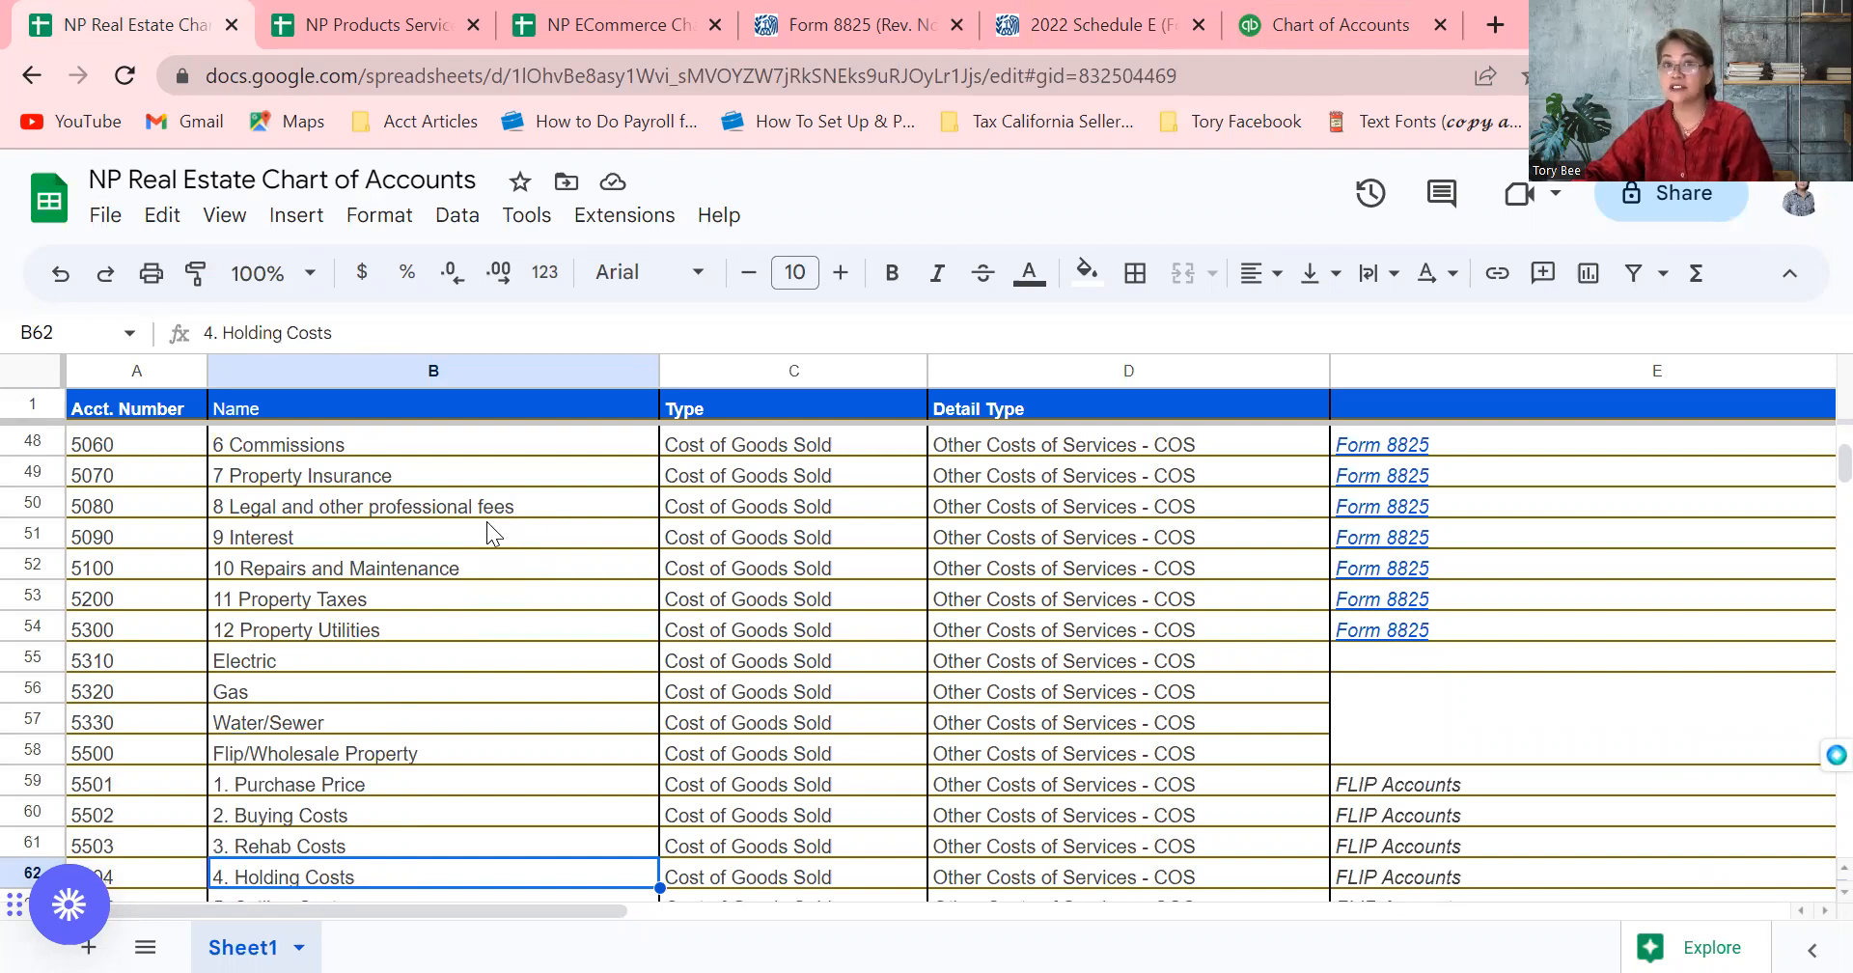
key(Down)
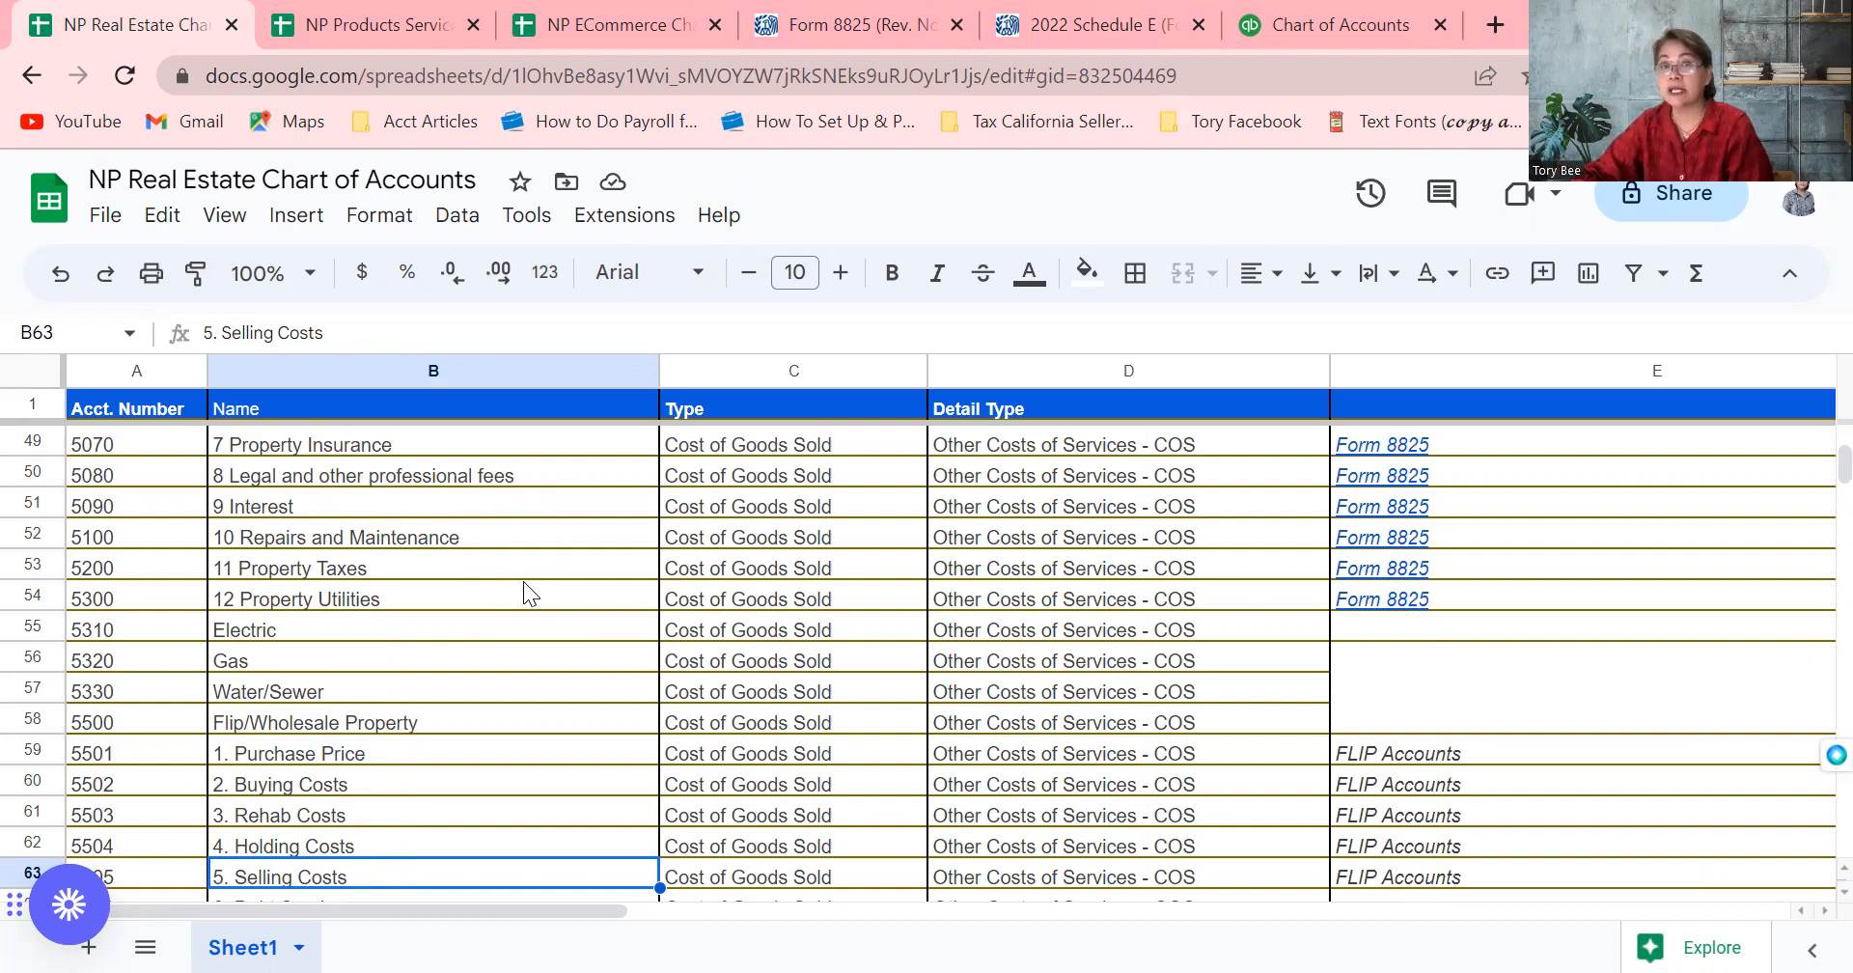
key(Down)
key(Down)
key(Down)
key(Down)
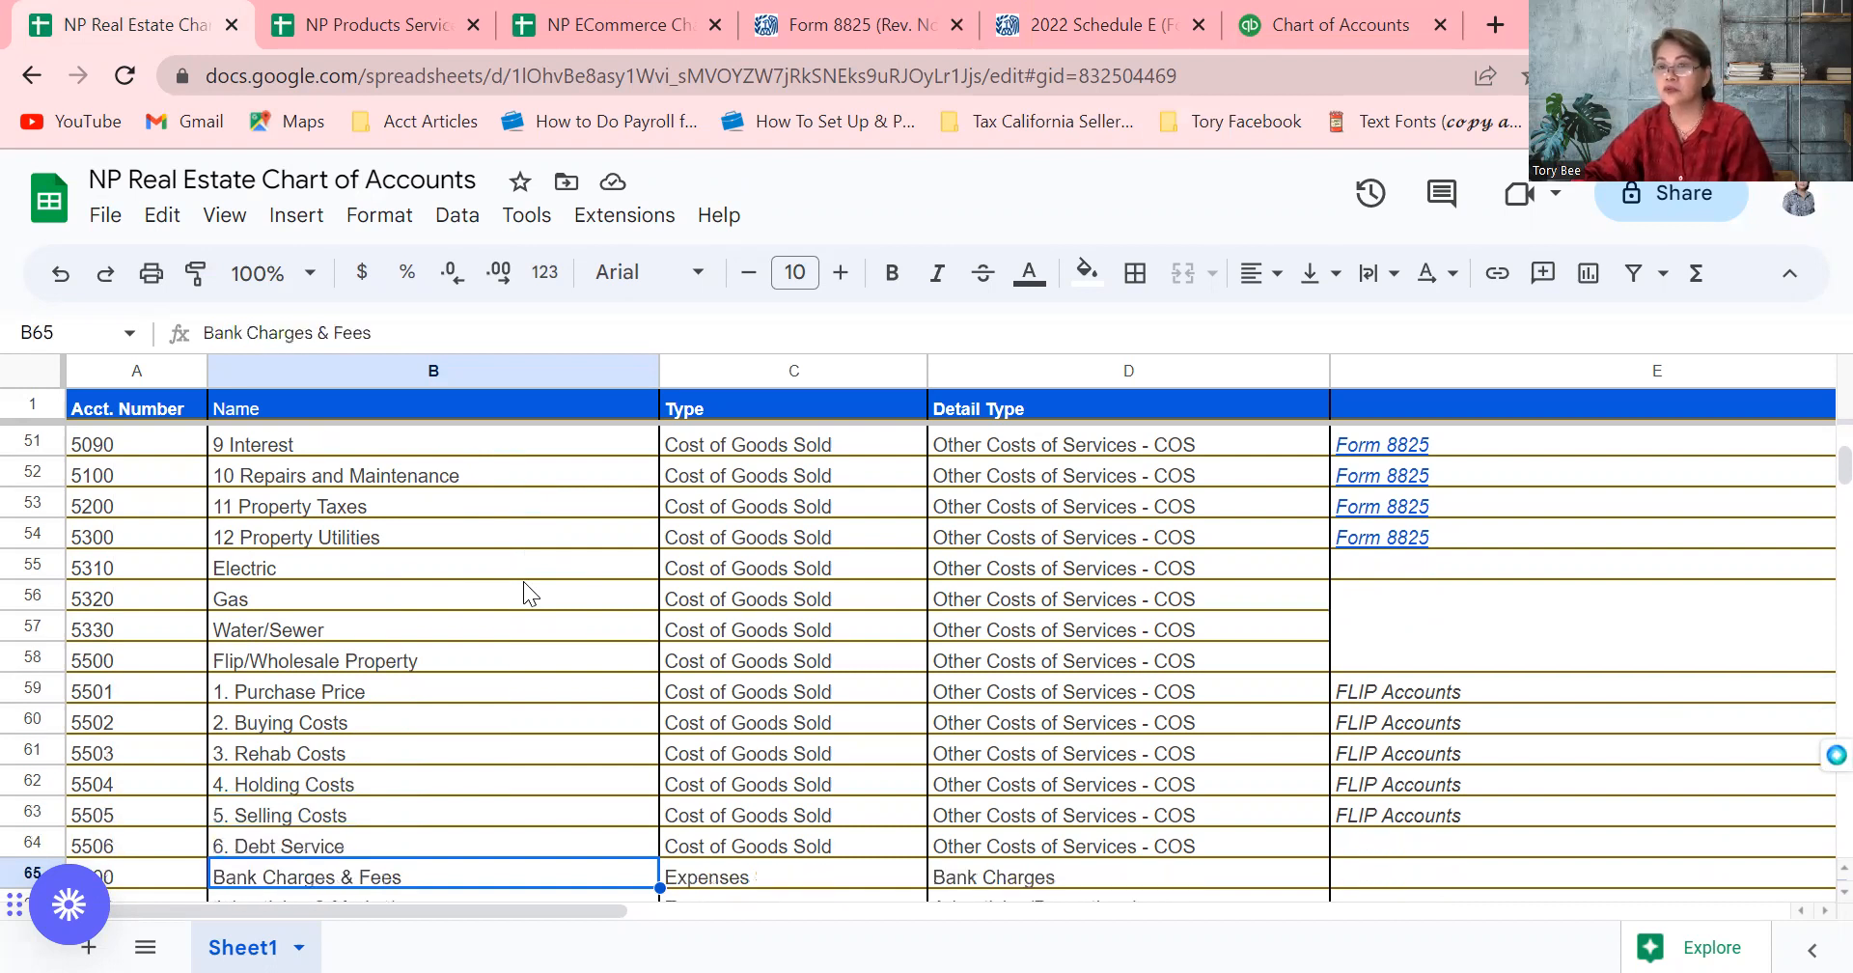
Review the business expense accounts from Advertising & Marketing down to Other Business Expenses
key(Down)
key(Down)
key(Down)
key(Down)
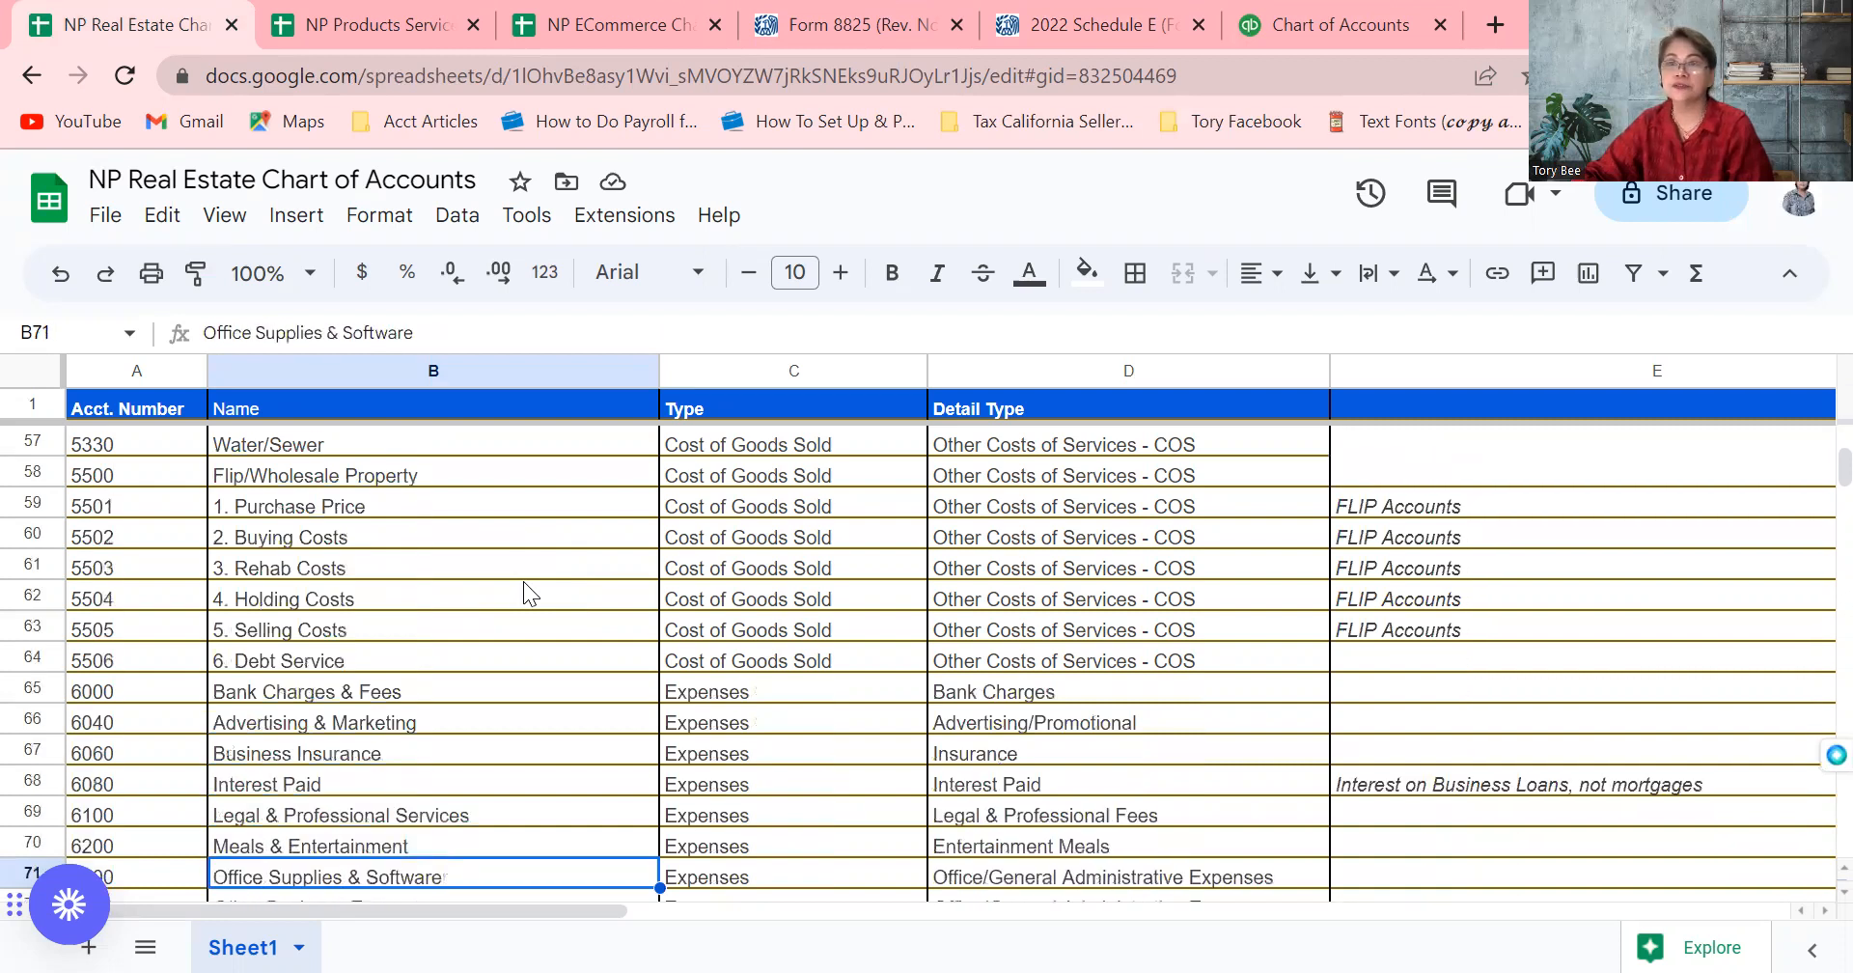
key(Down)
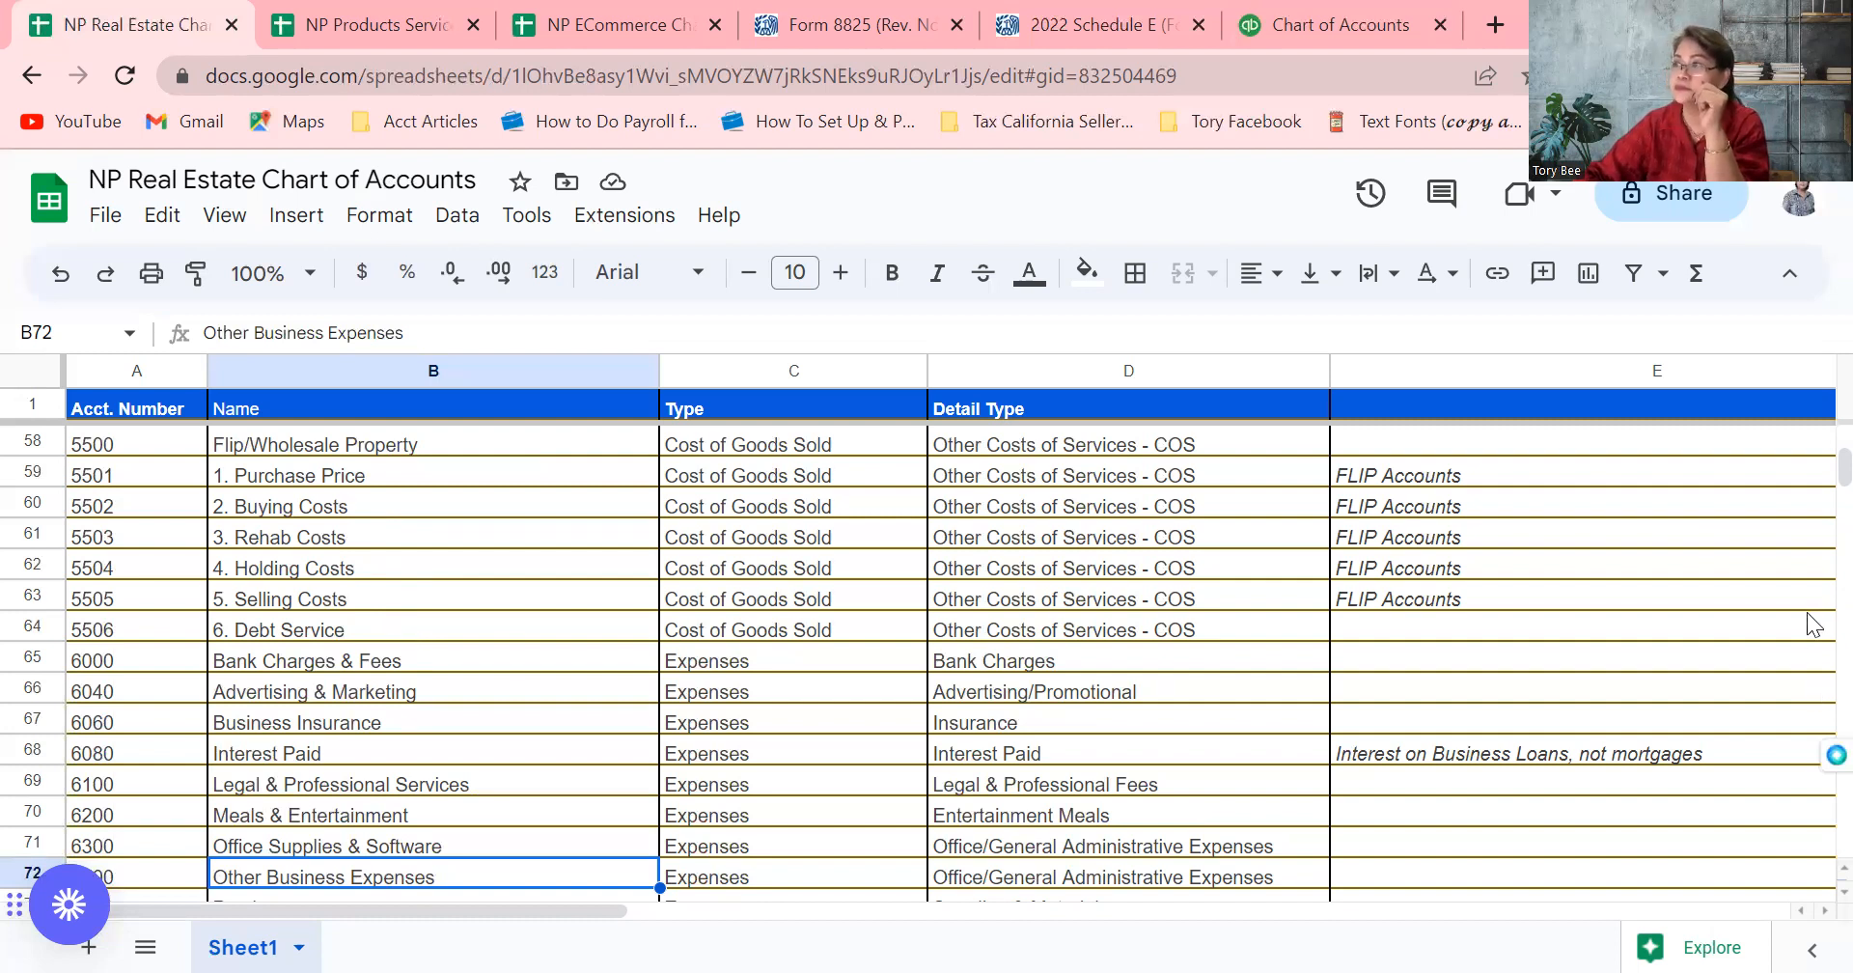
Review the remaining expense accounts from Purchases through Utilities to Depreciation & Amortization at the end of the list
key(Down)
key(Down)
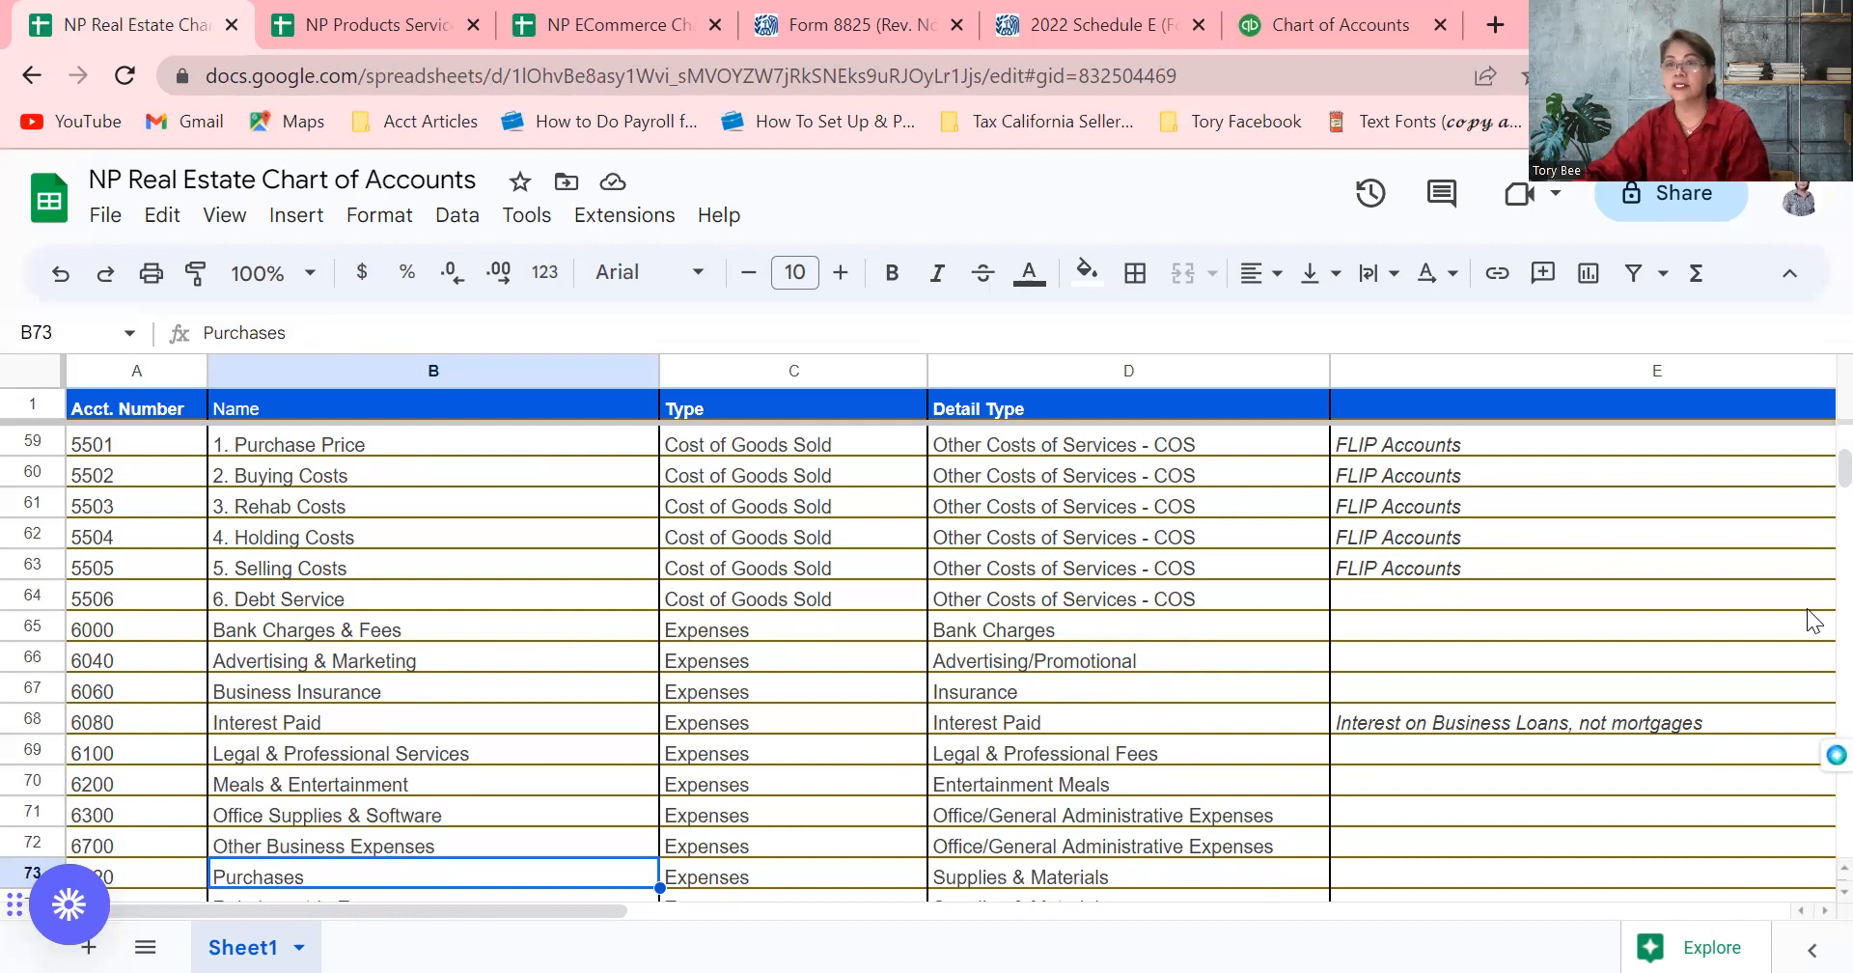
key(Down)
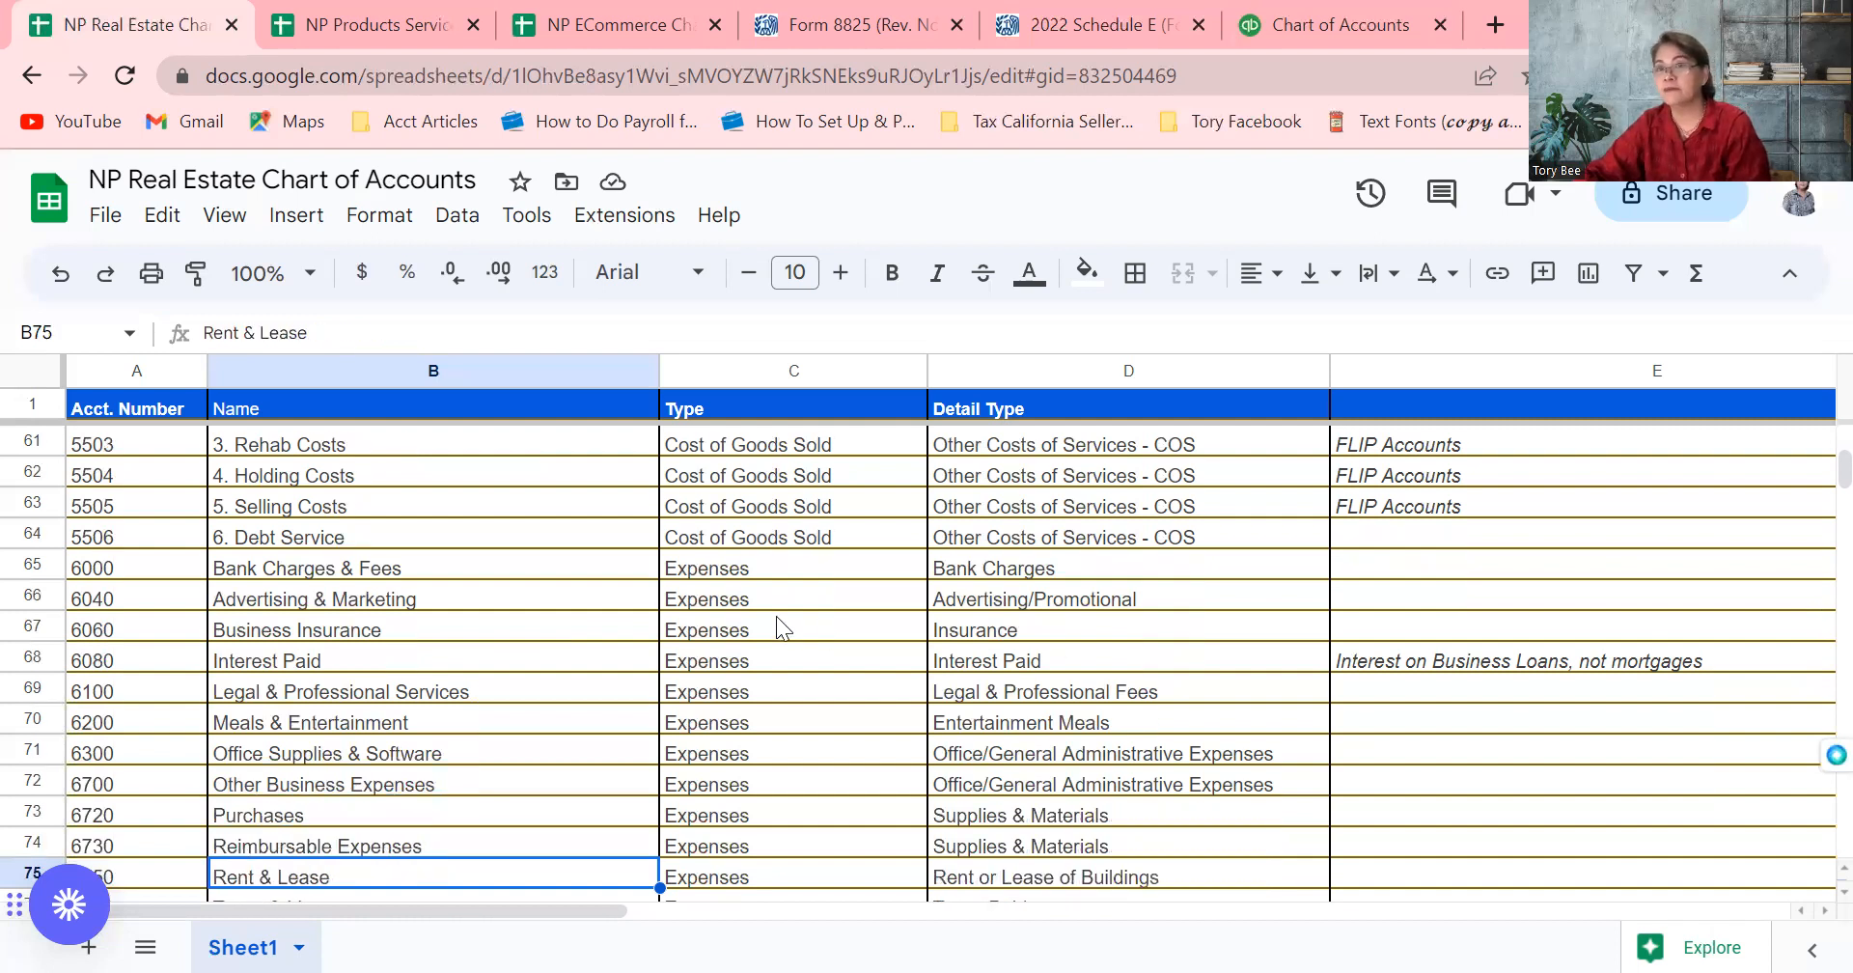
key(Down)
key(Down)
key(Down)
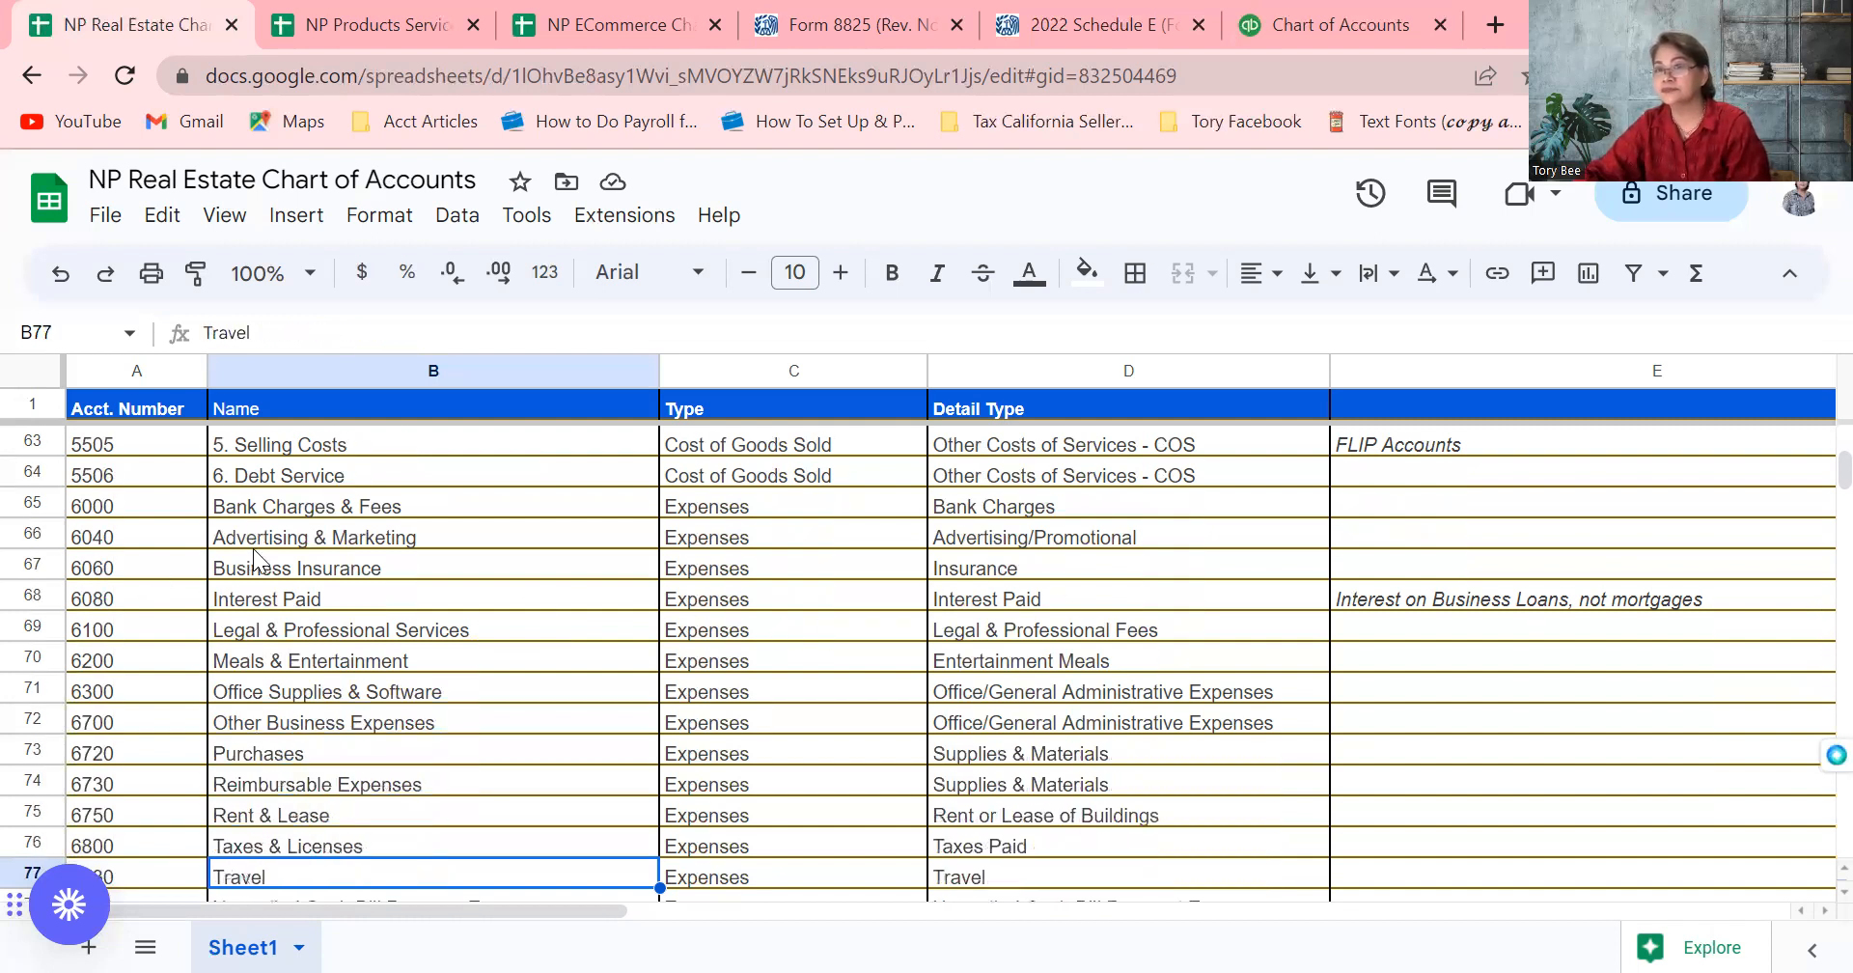
key(Down)
key(Down)
key(Down)
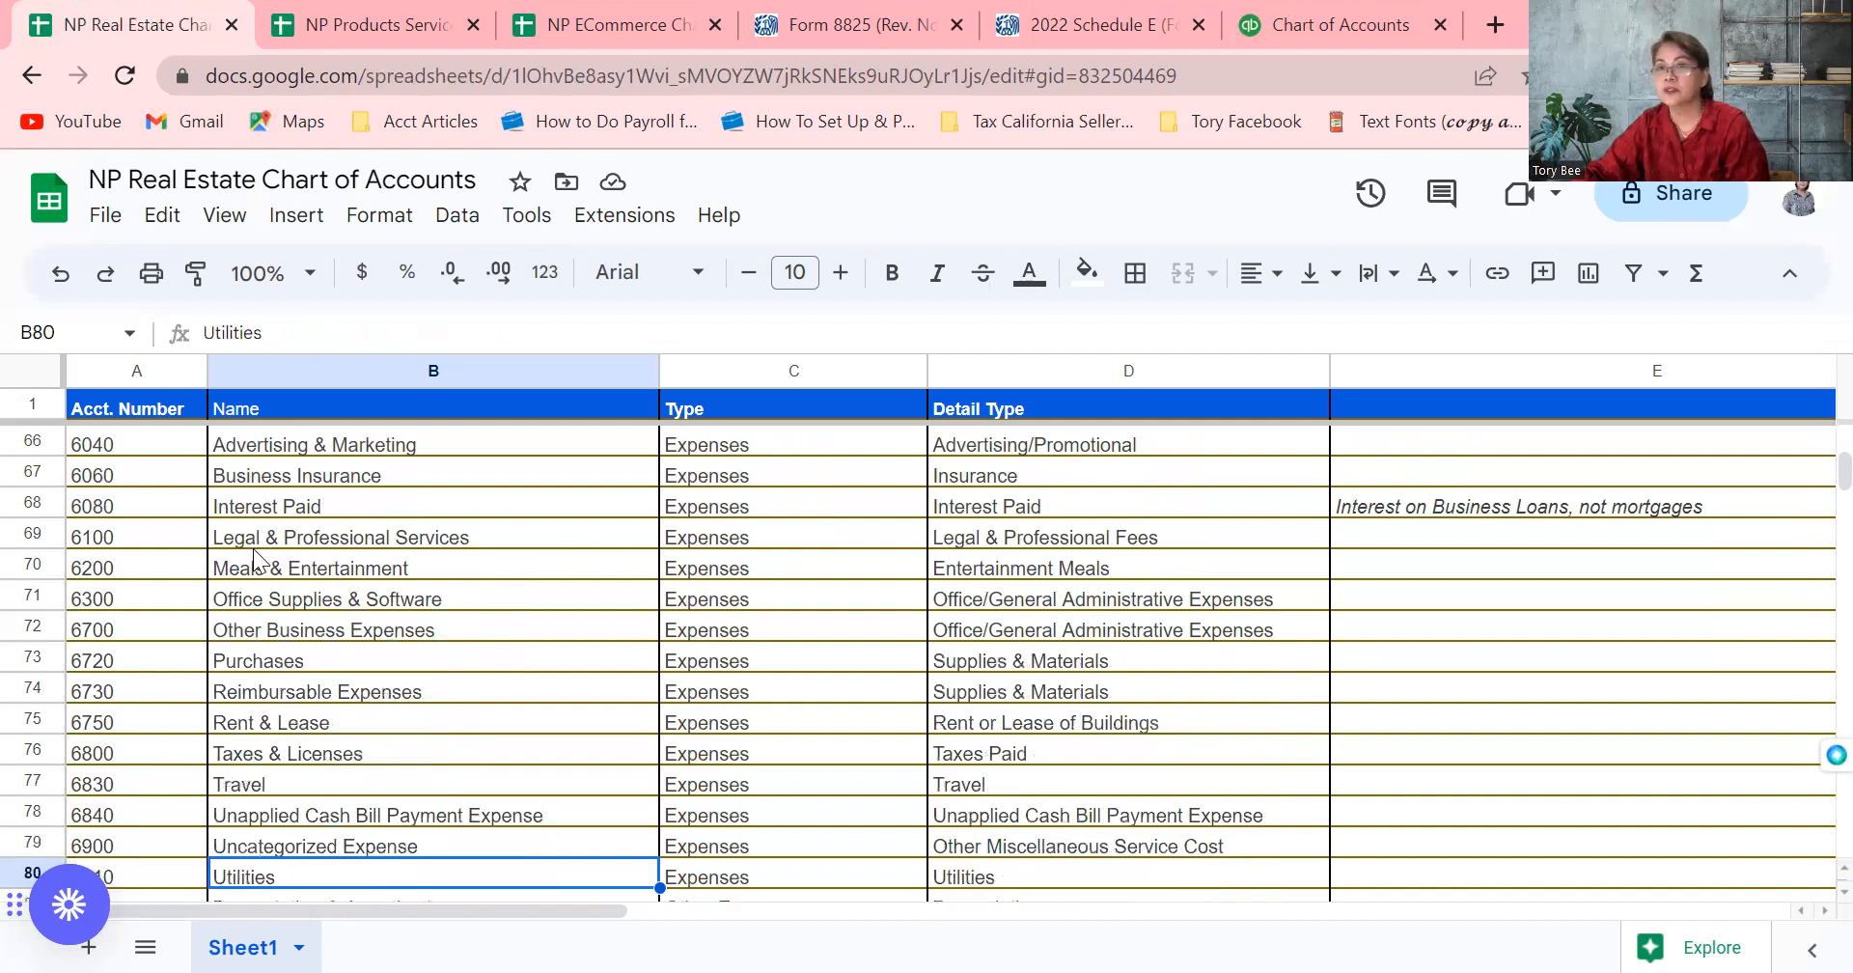
key(Down)
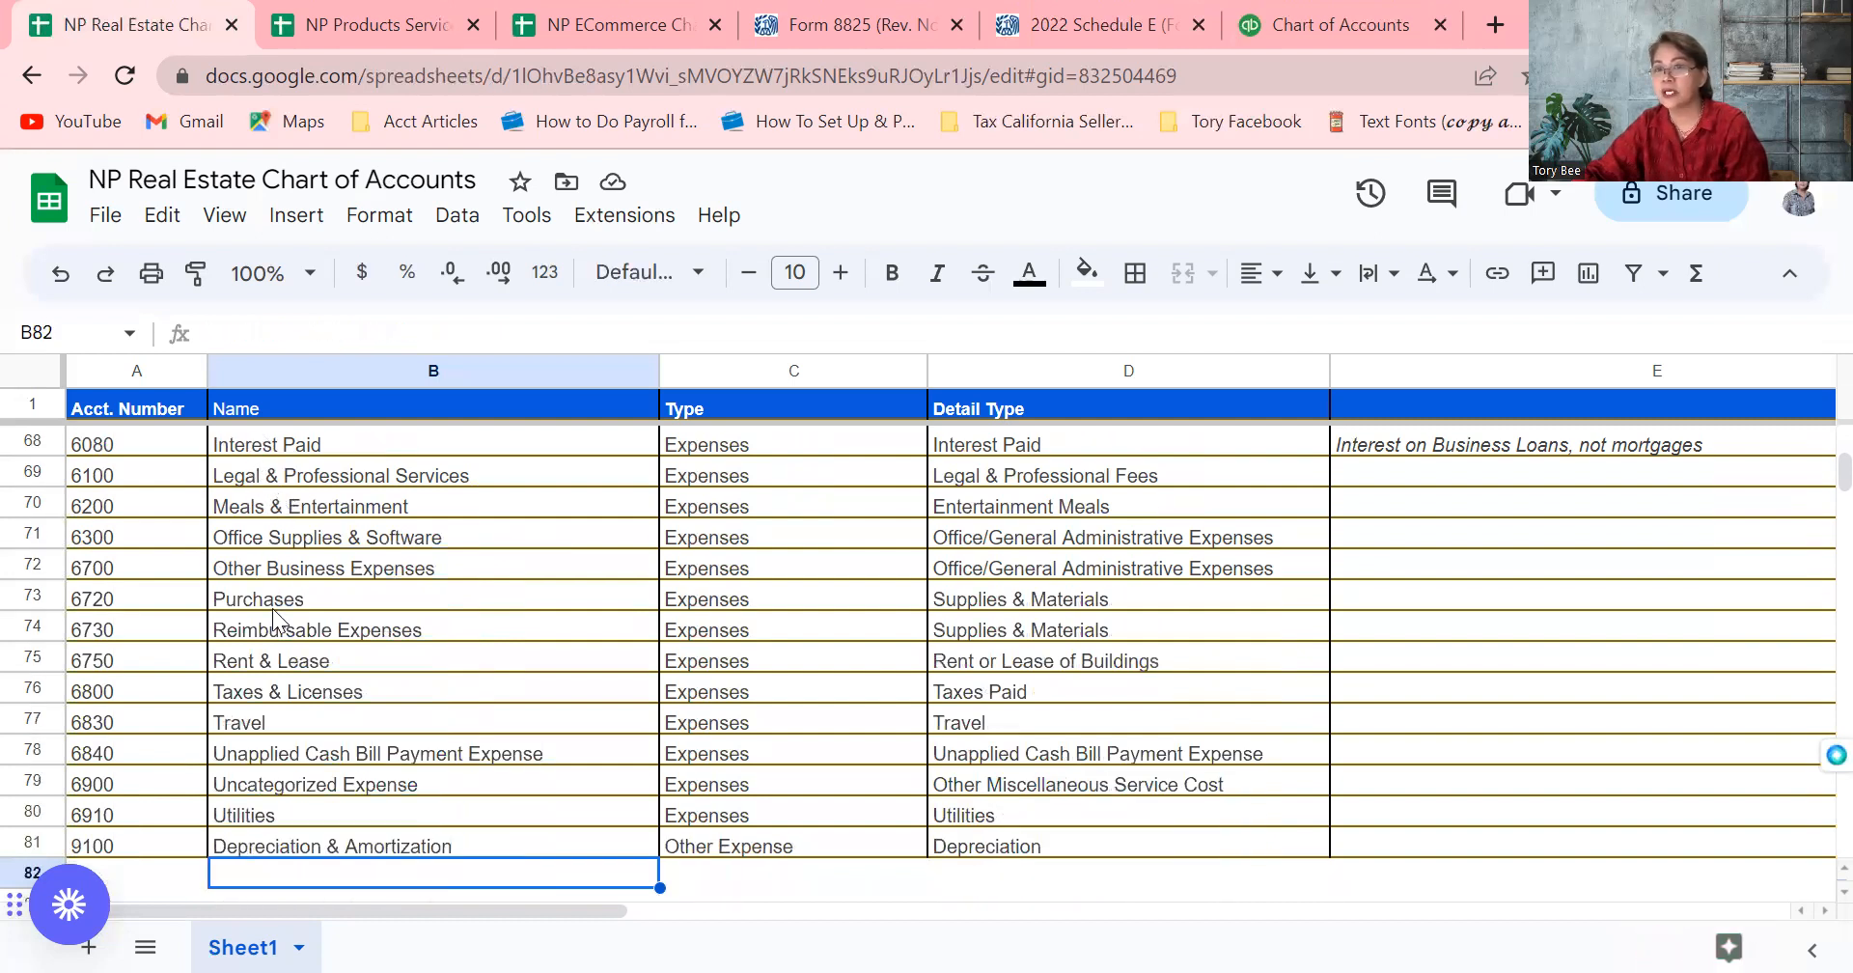
key(Down)
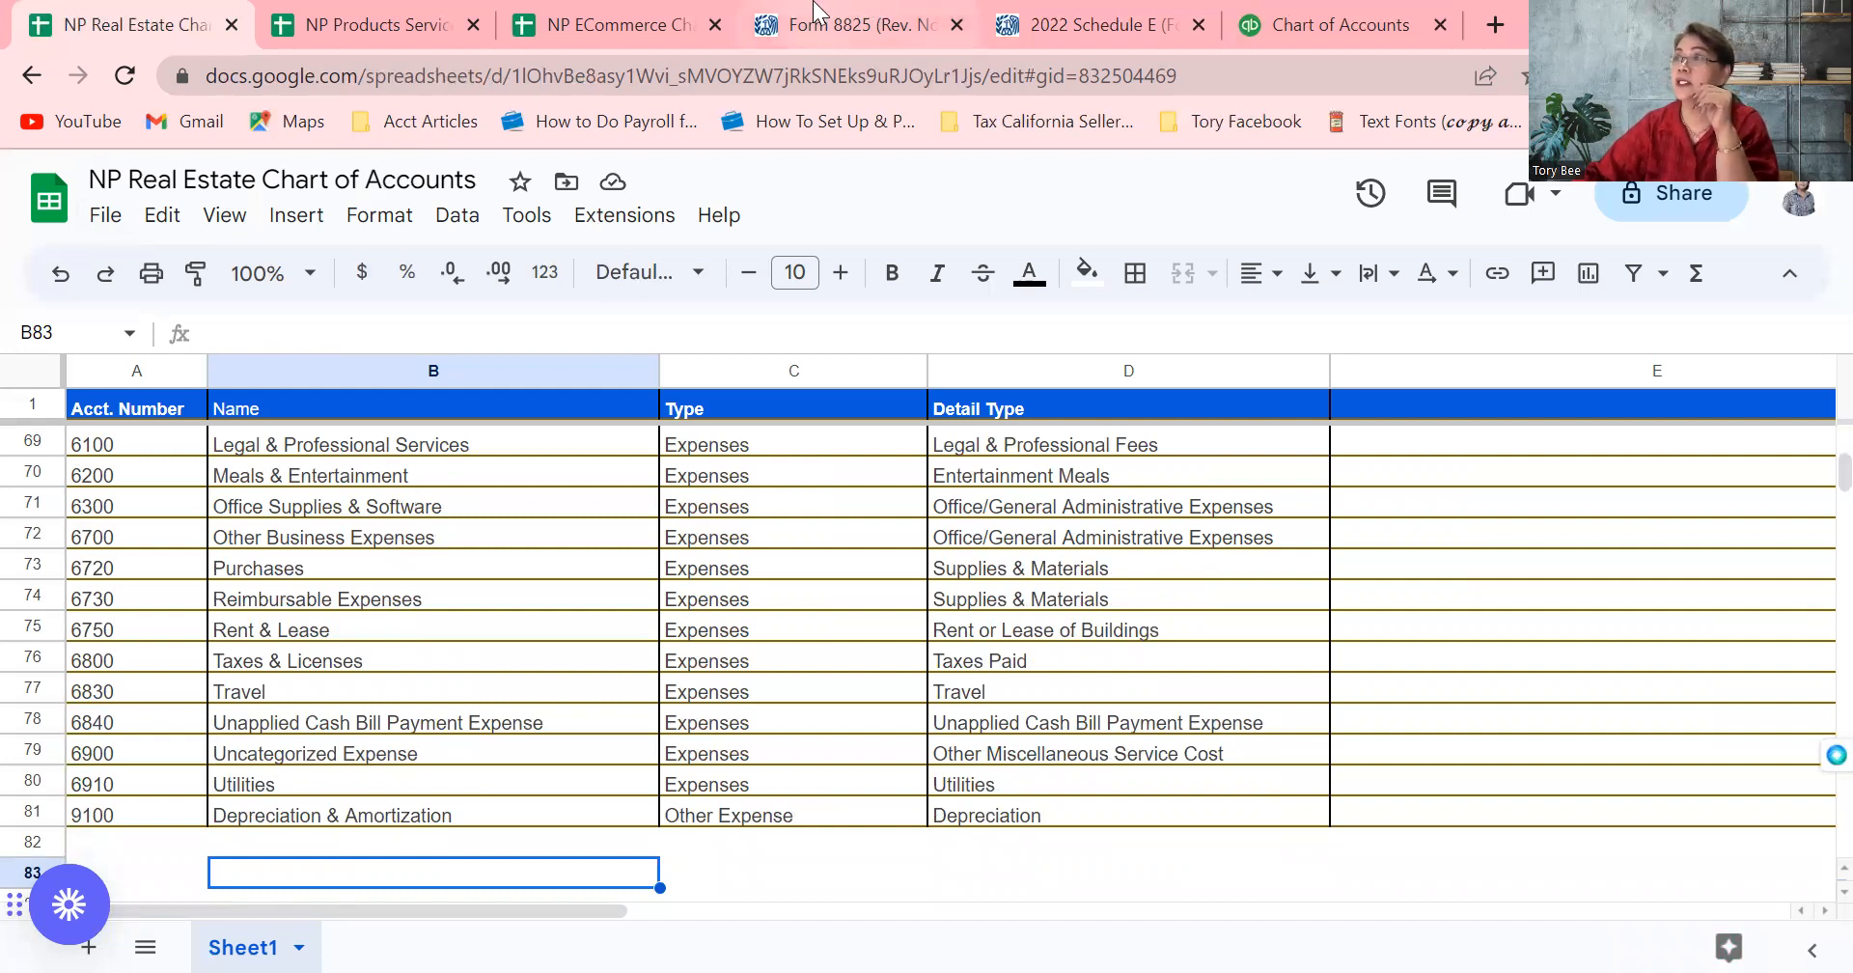
Switch to QuickBooks, look through its numbered chart of accounts, and preview the blank new account form without saving
mouse_move(1335, 31)
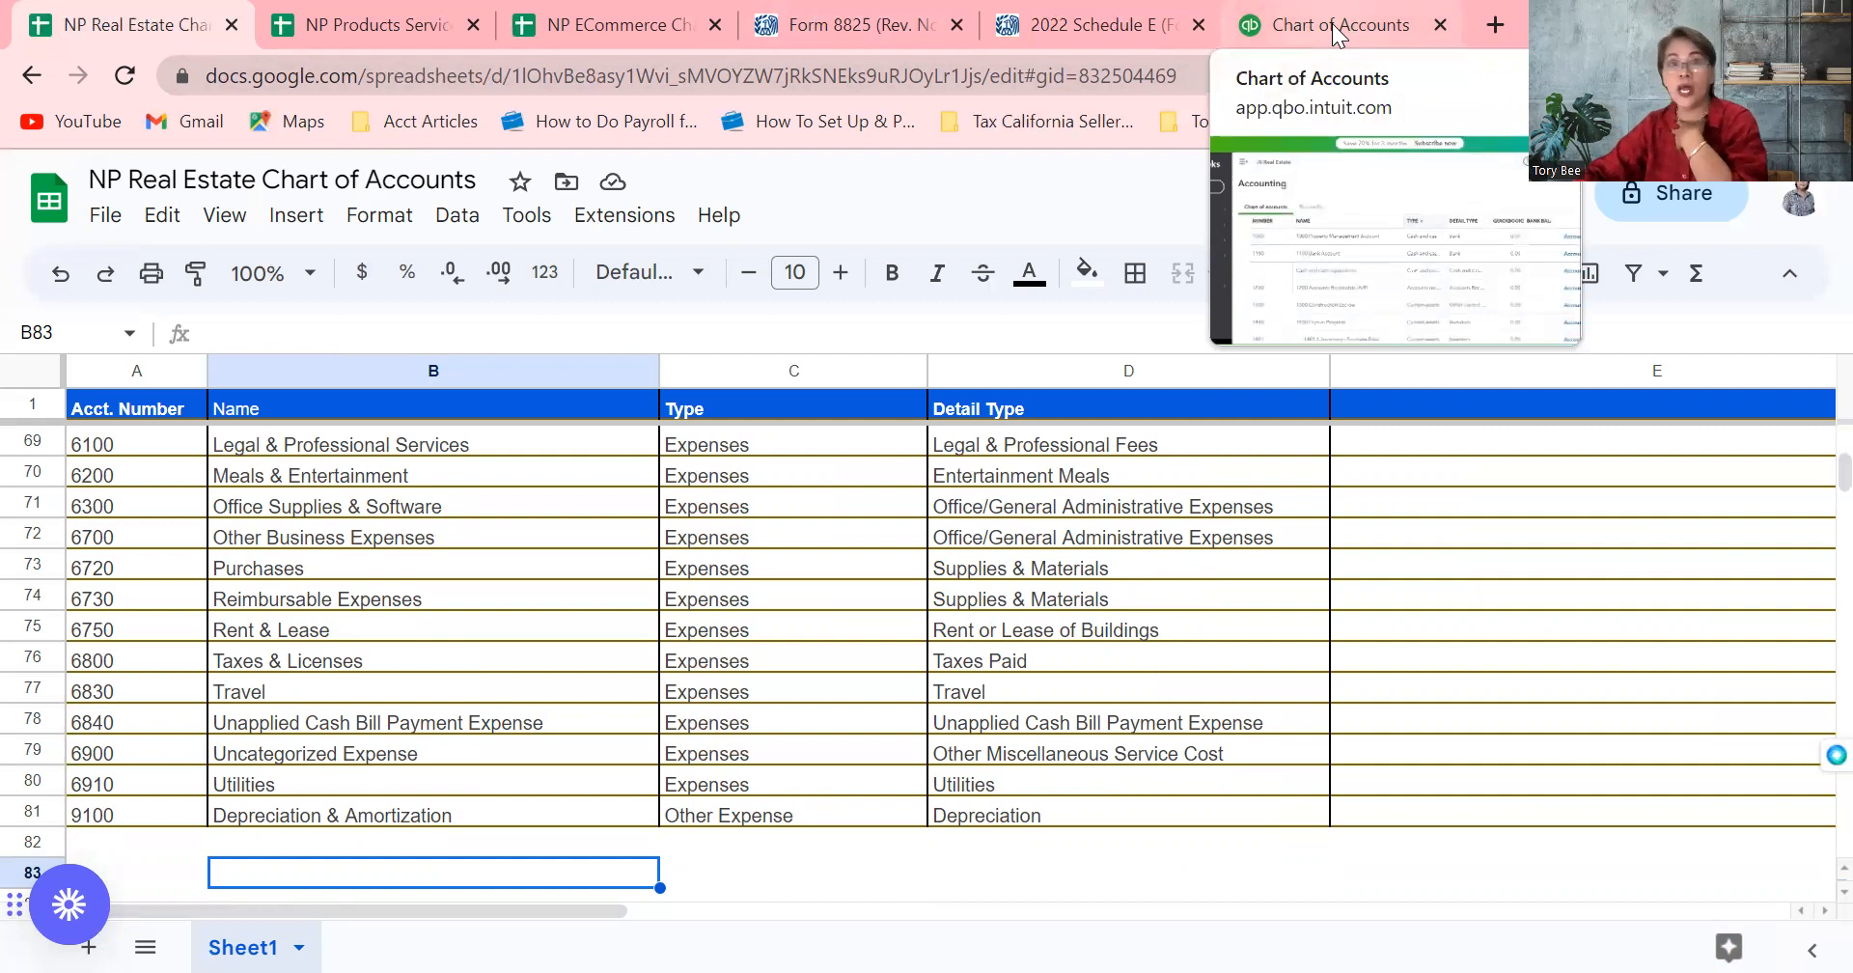
click(1332, 23)
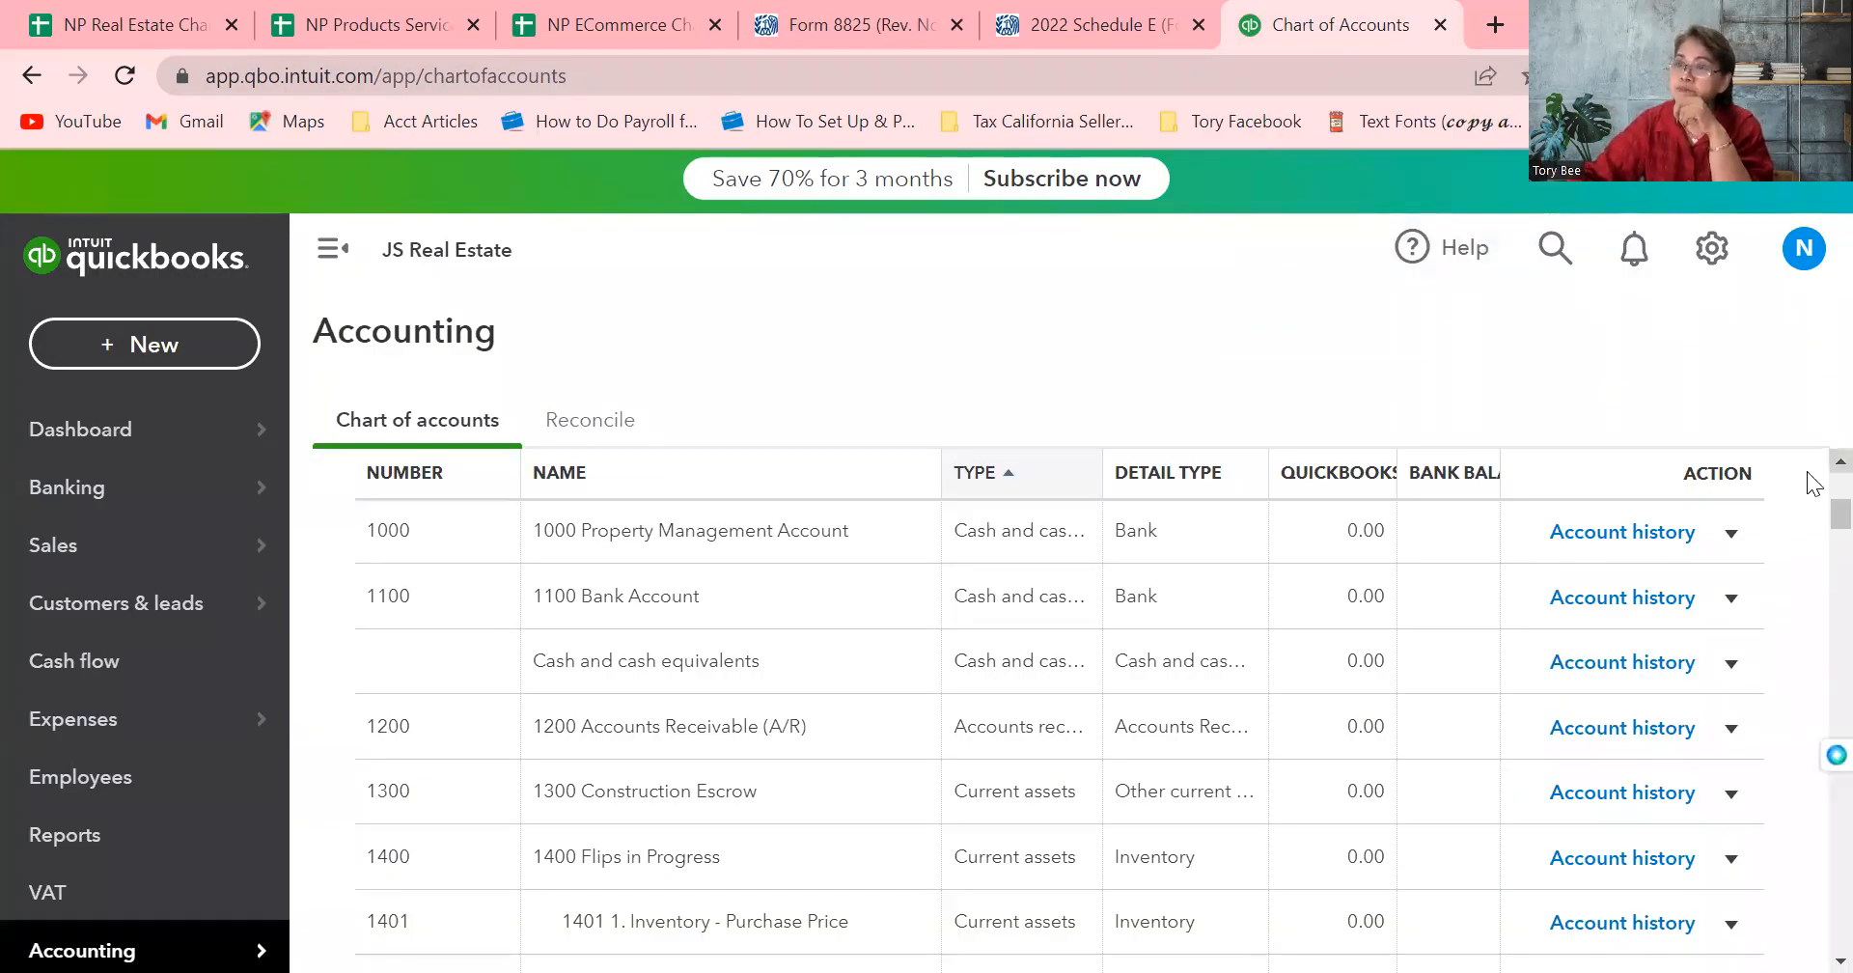
scroll(1812, 483, up, 4)
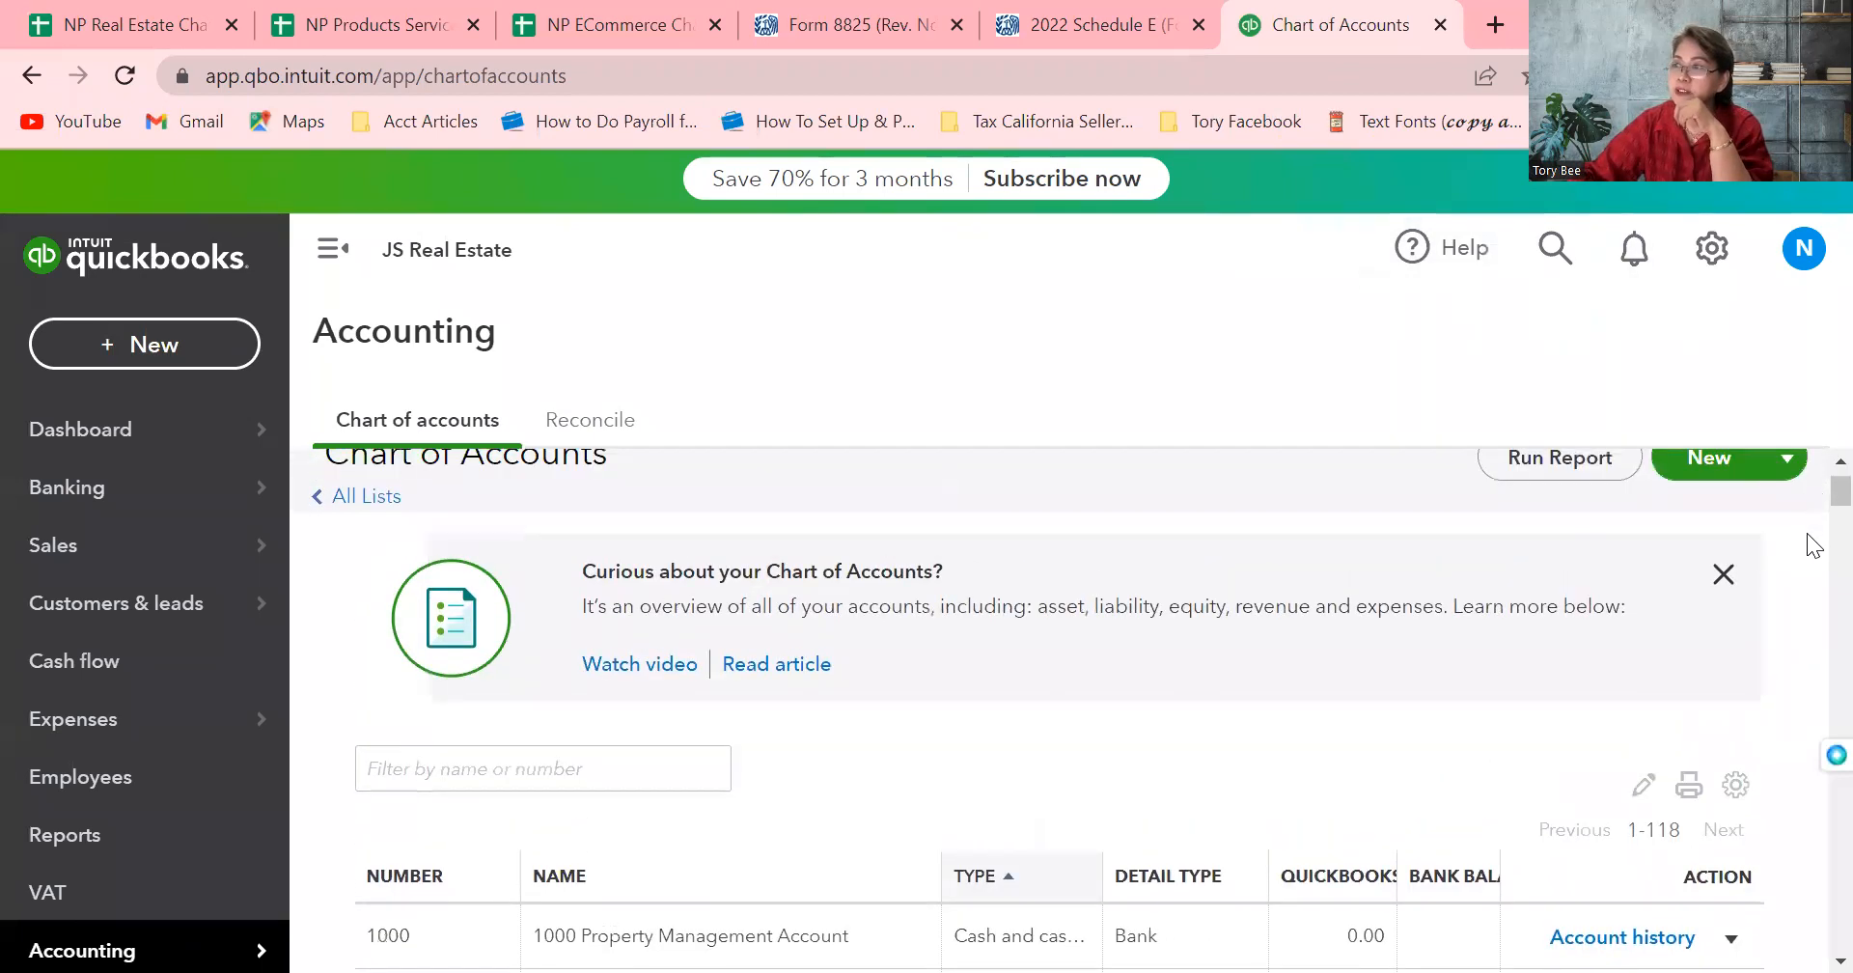
scroll(1806, 533, down, 5)
scroll(1806, 603, down, 5)
scroll(1810, 584, up, 3)
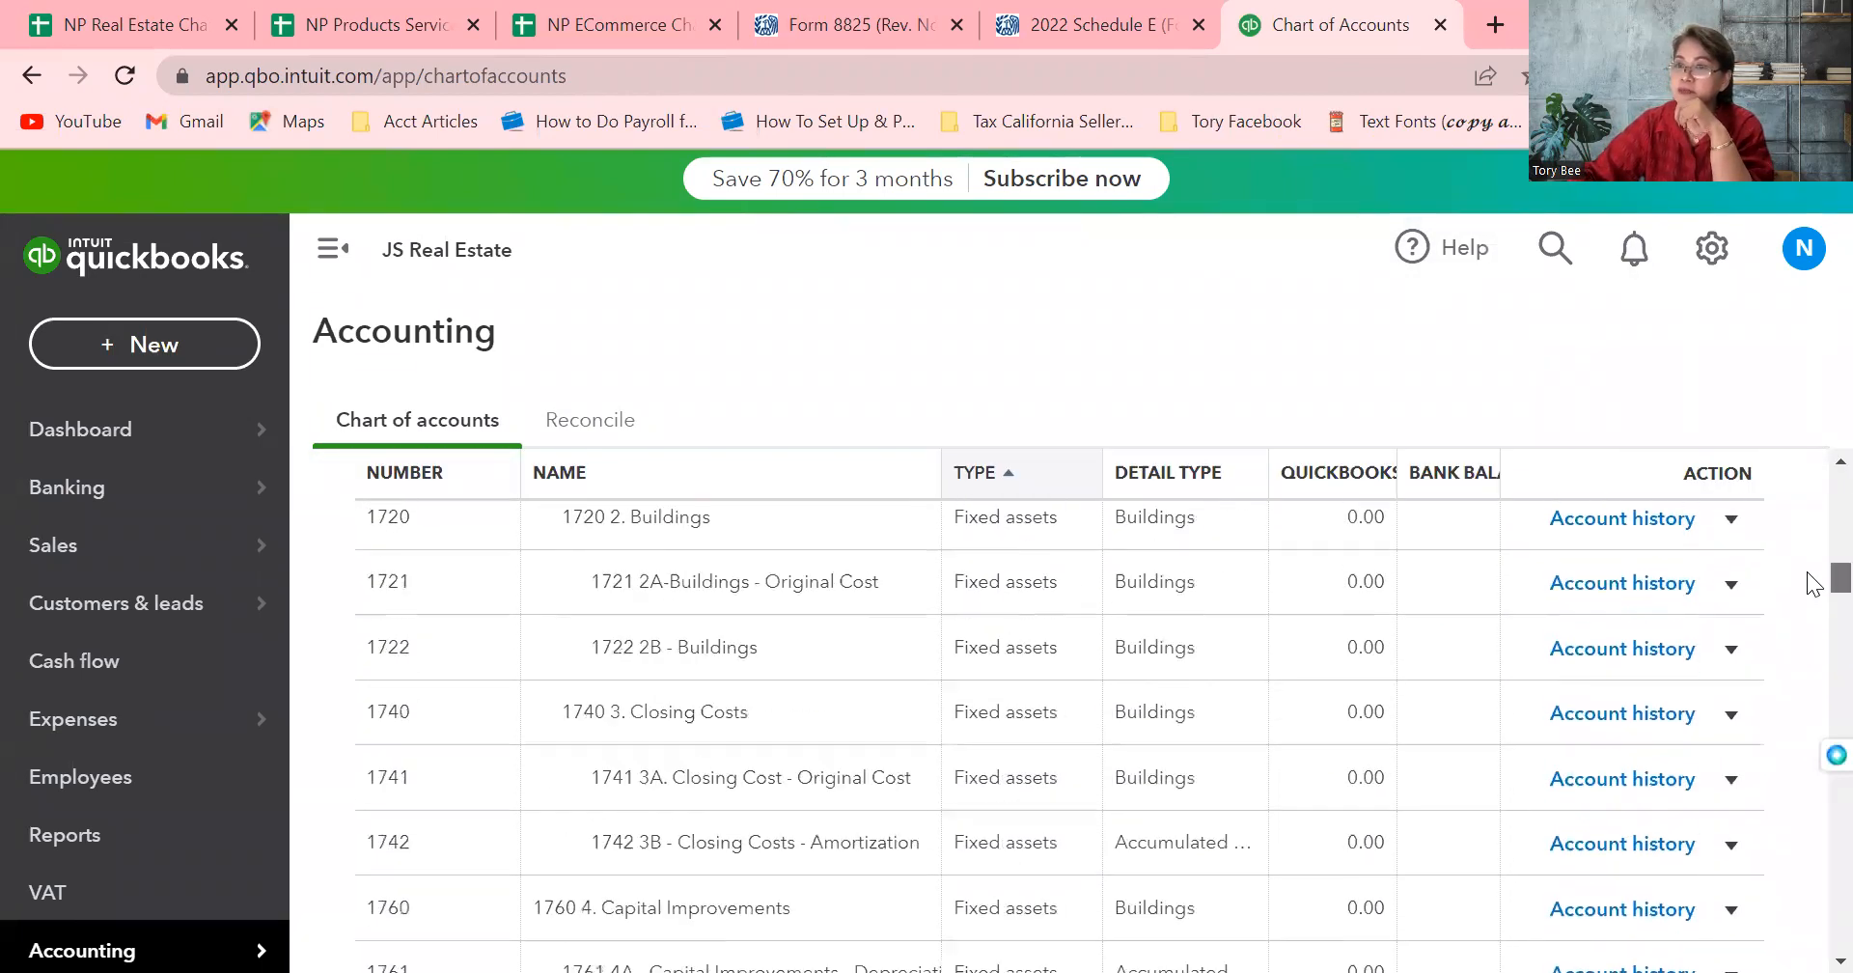
scroll(1812, 564, down, 15)
scroll(1808, 676, up, 5)
scroll(1806, 616, up, 10)
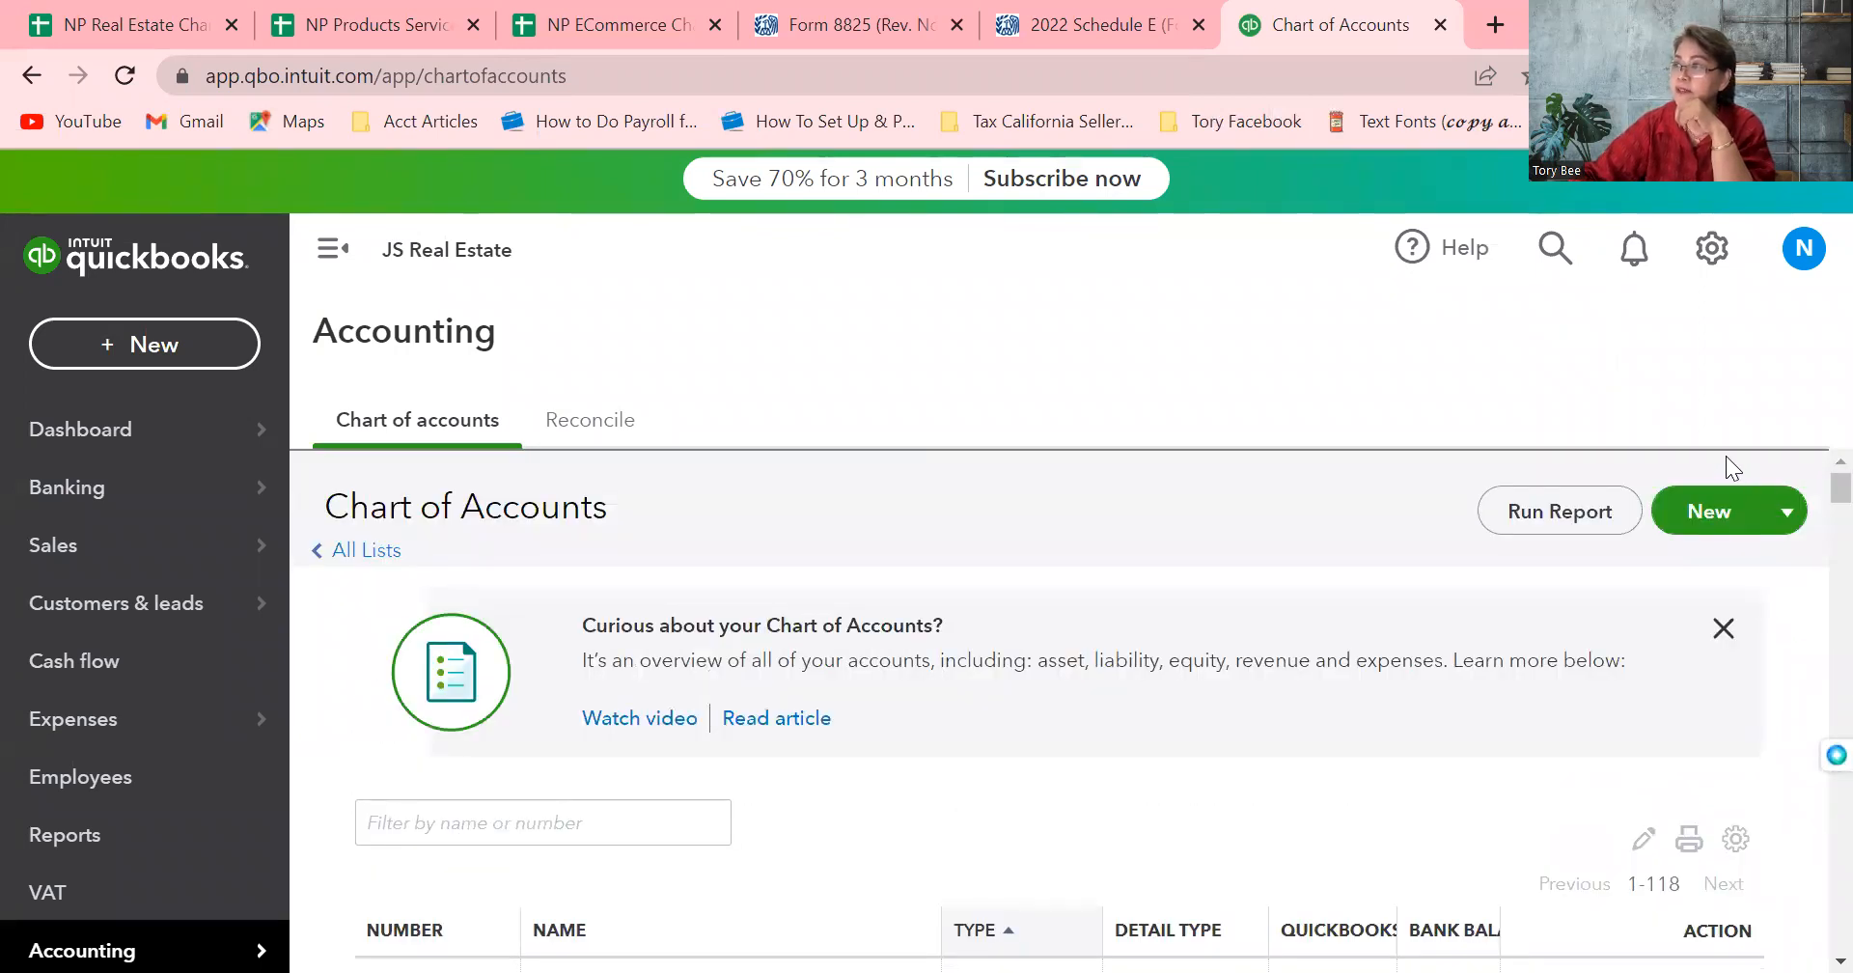
click(1709, 512)
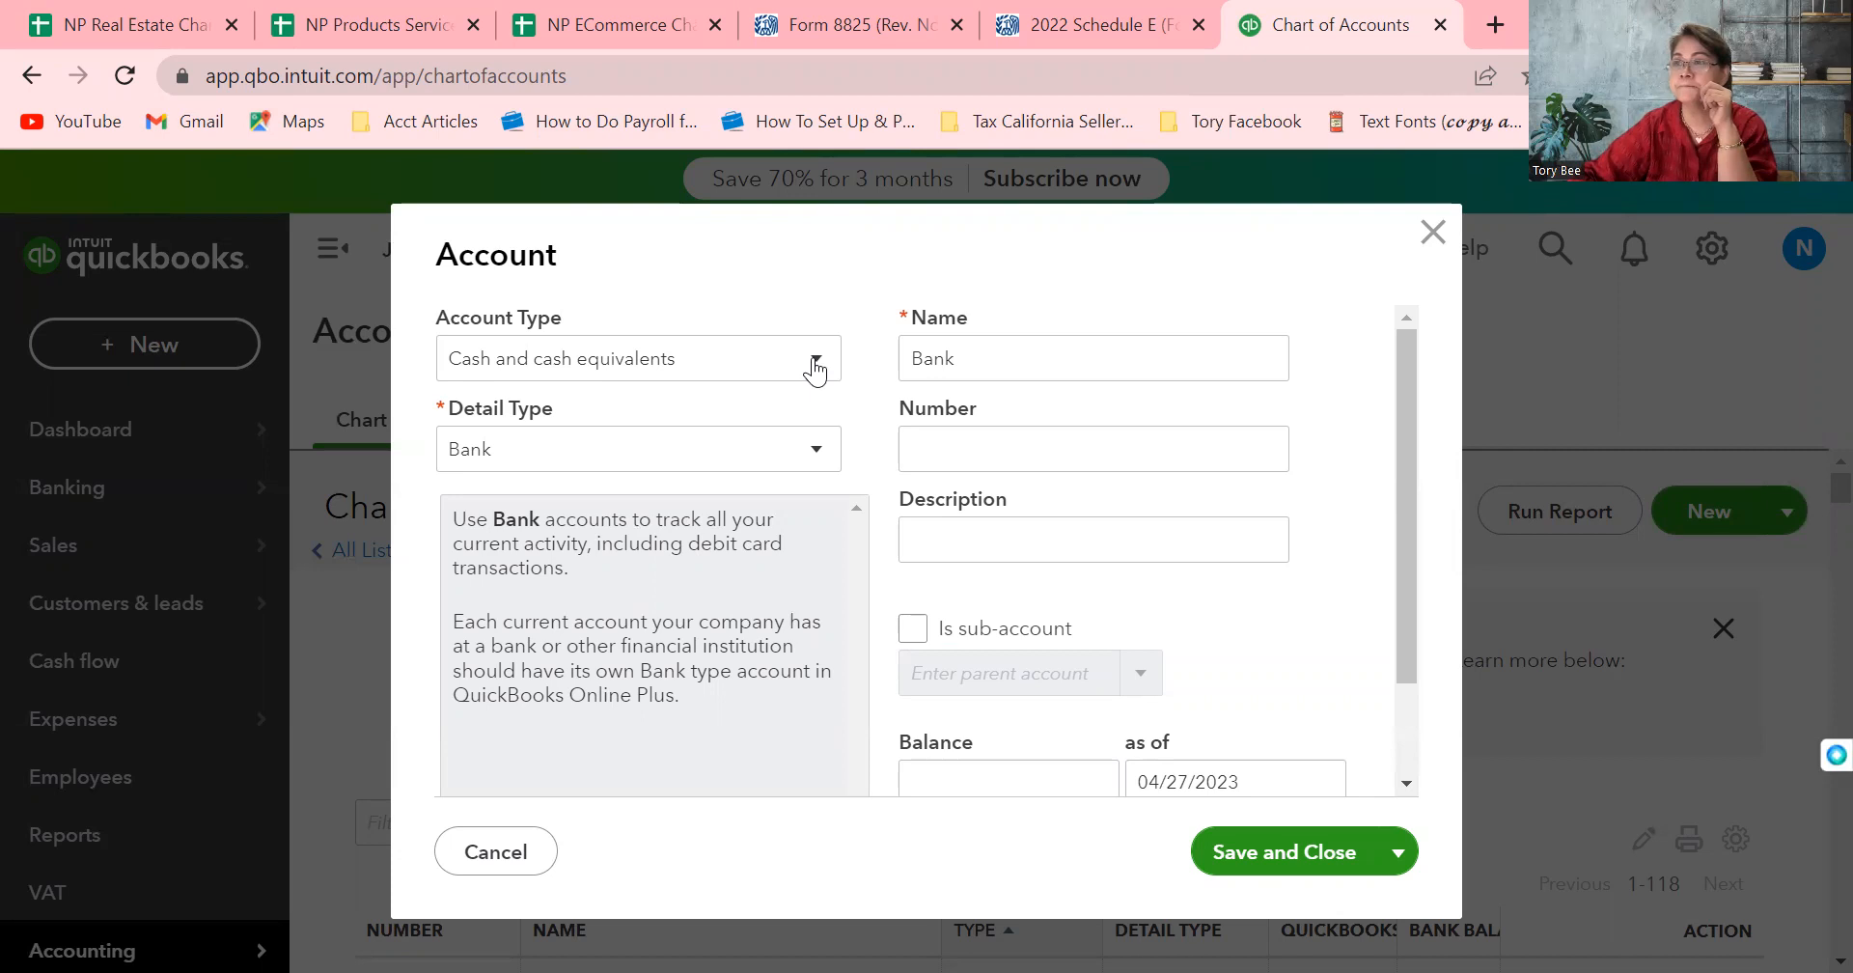
click(1433, 236)
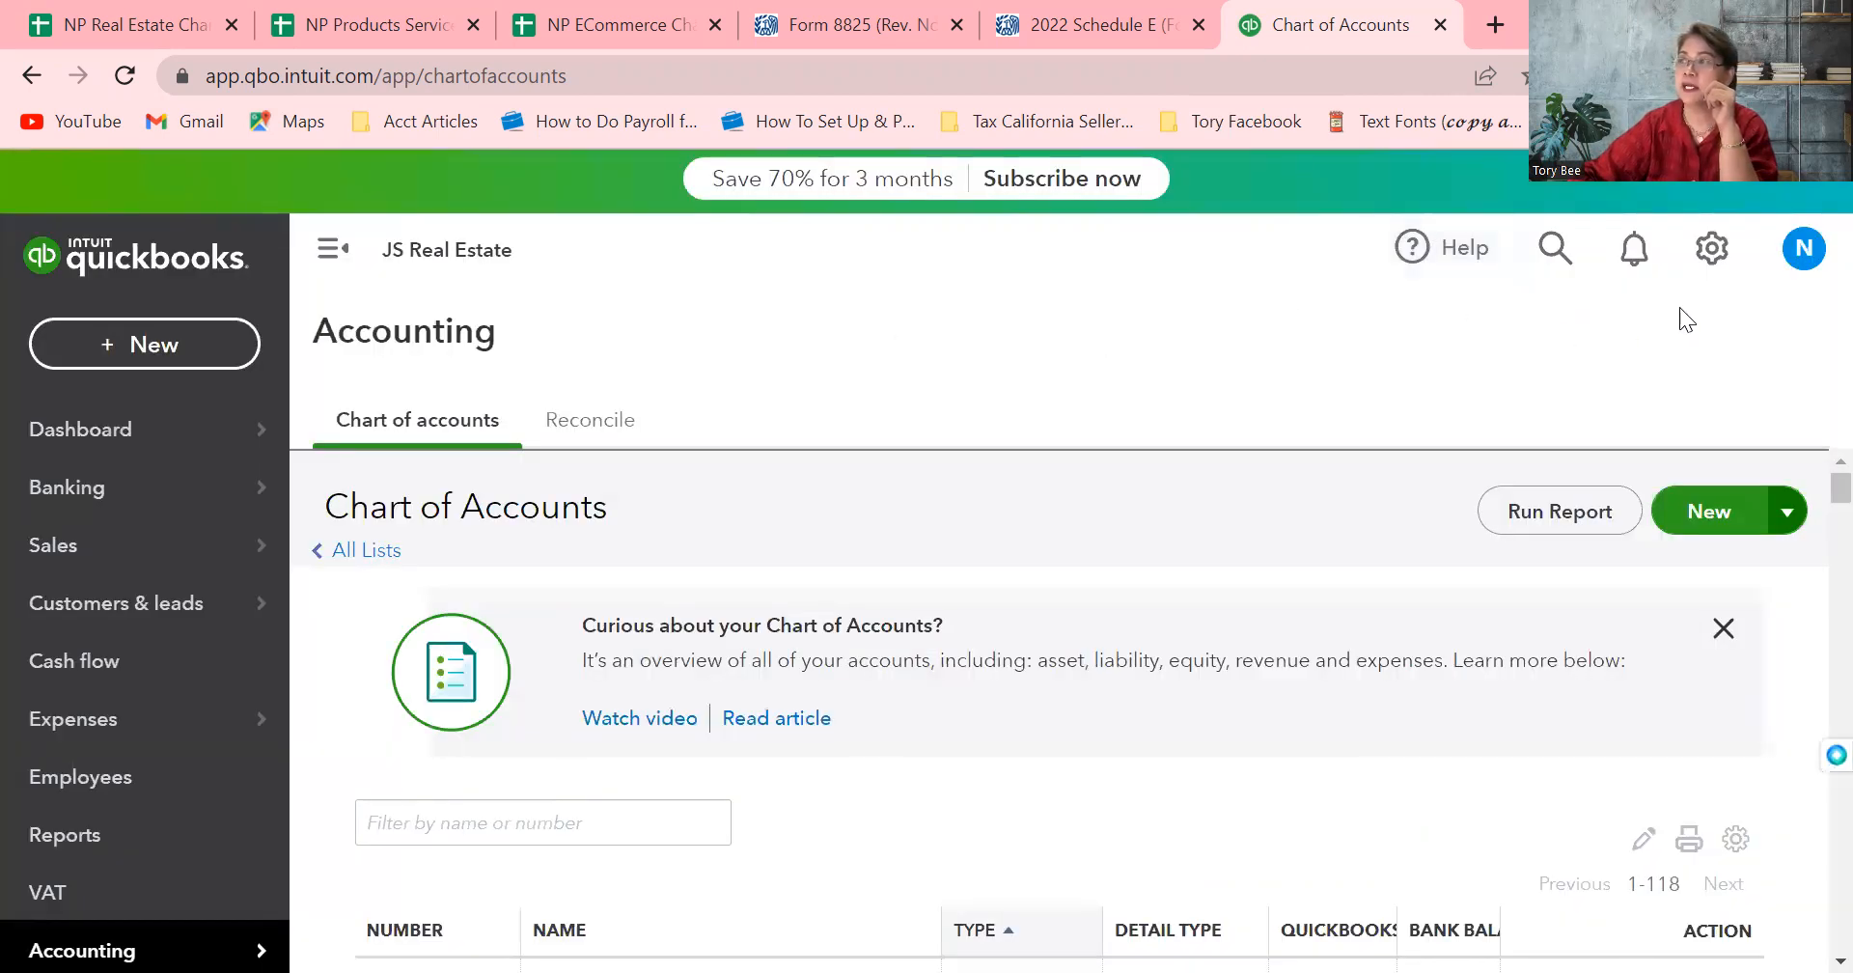
Open the company's advanced account settings and examine the chart of accounts, categories, automation, projects and currency sections
click(1708, 250)
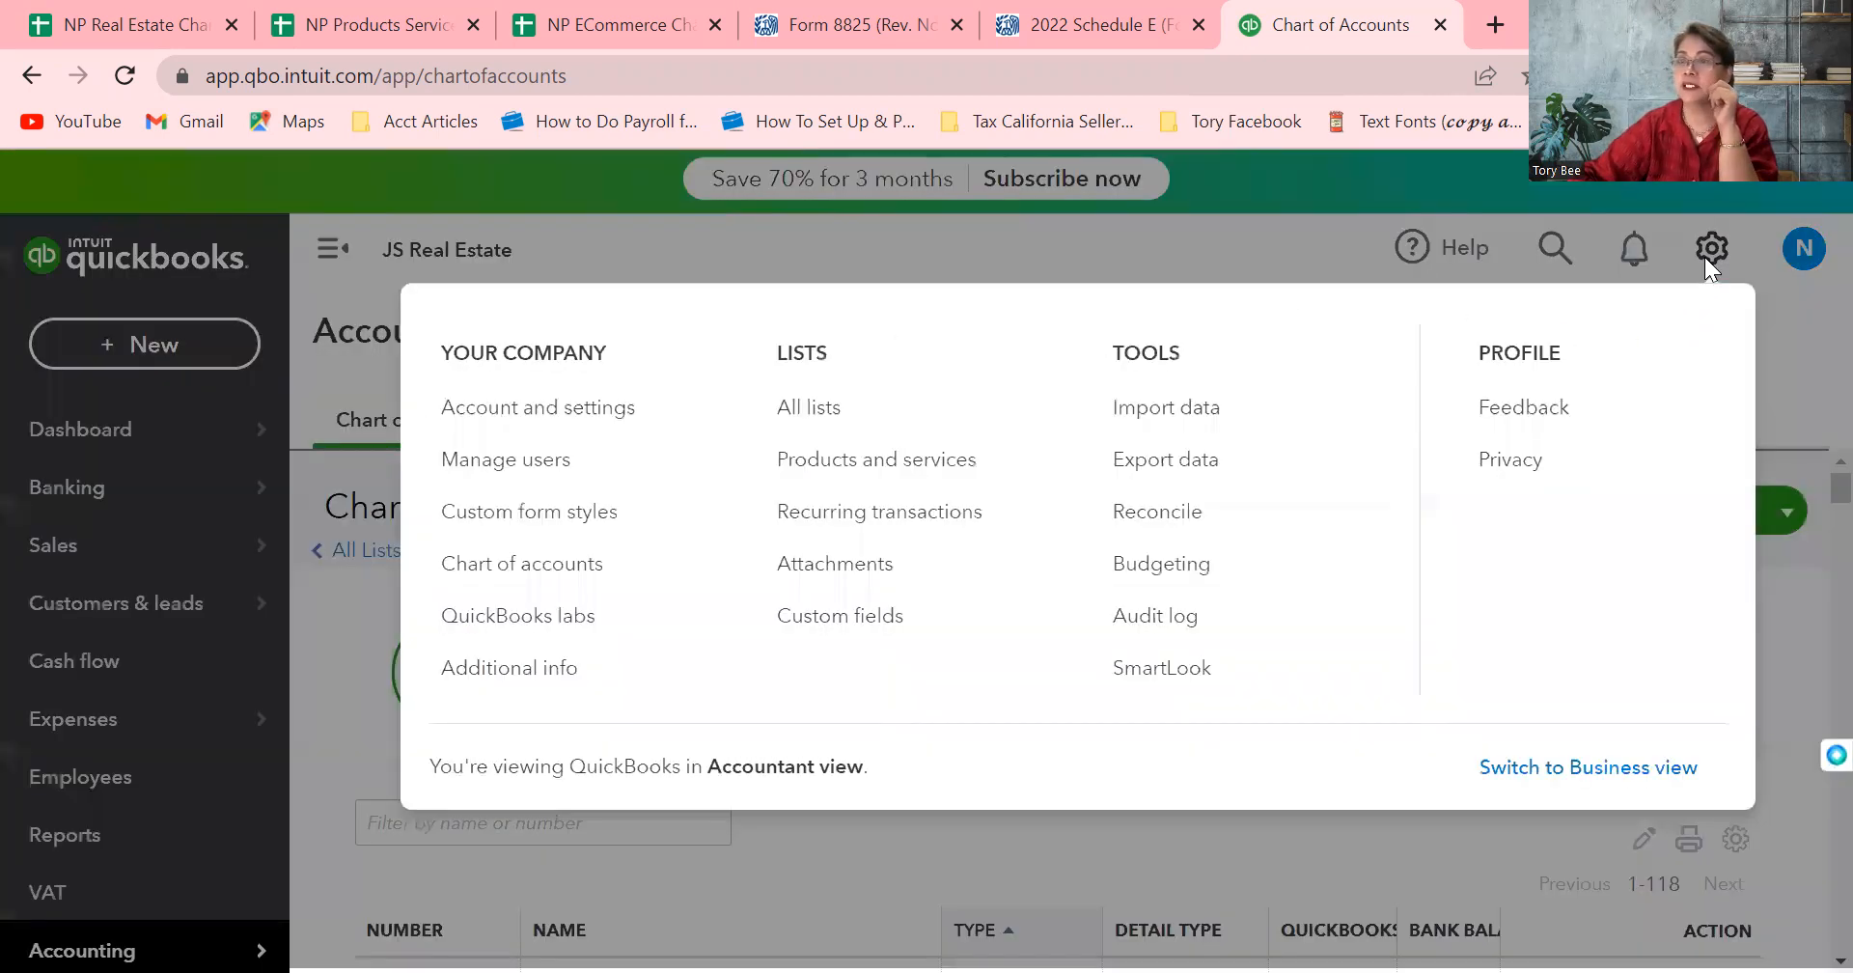
click(509, 417)
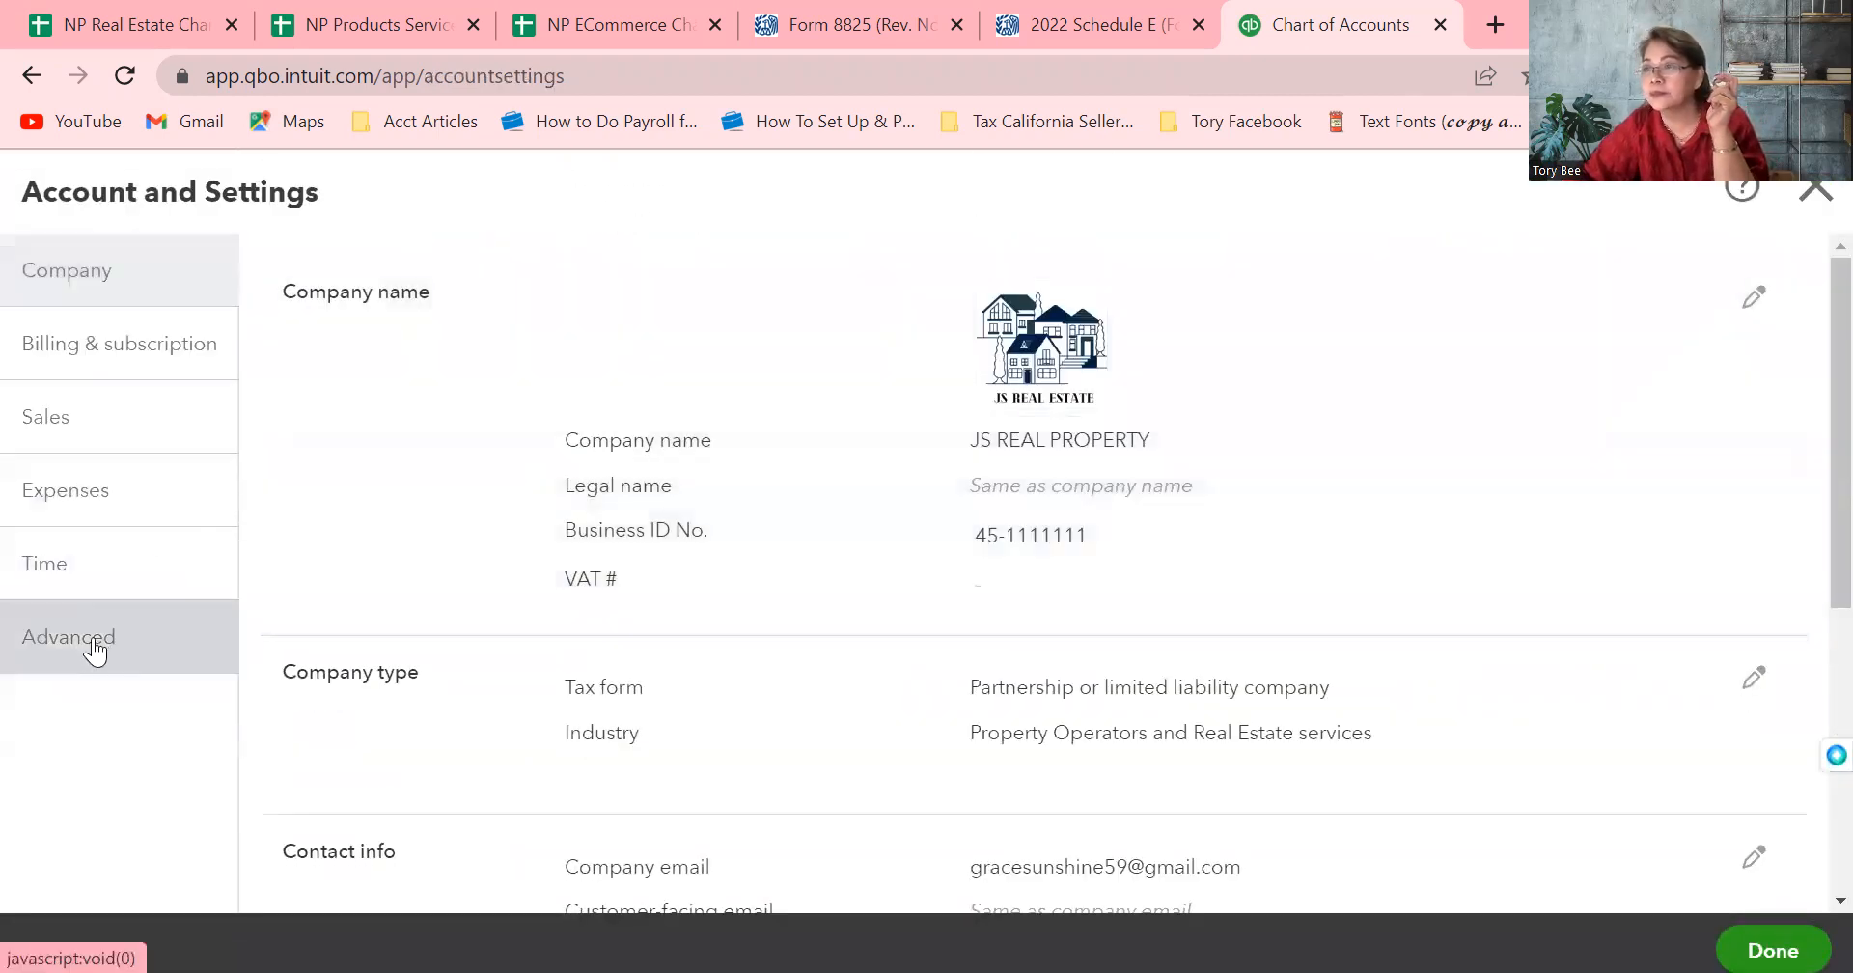
click(94, 652)
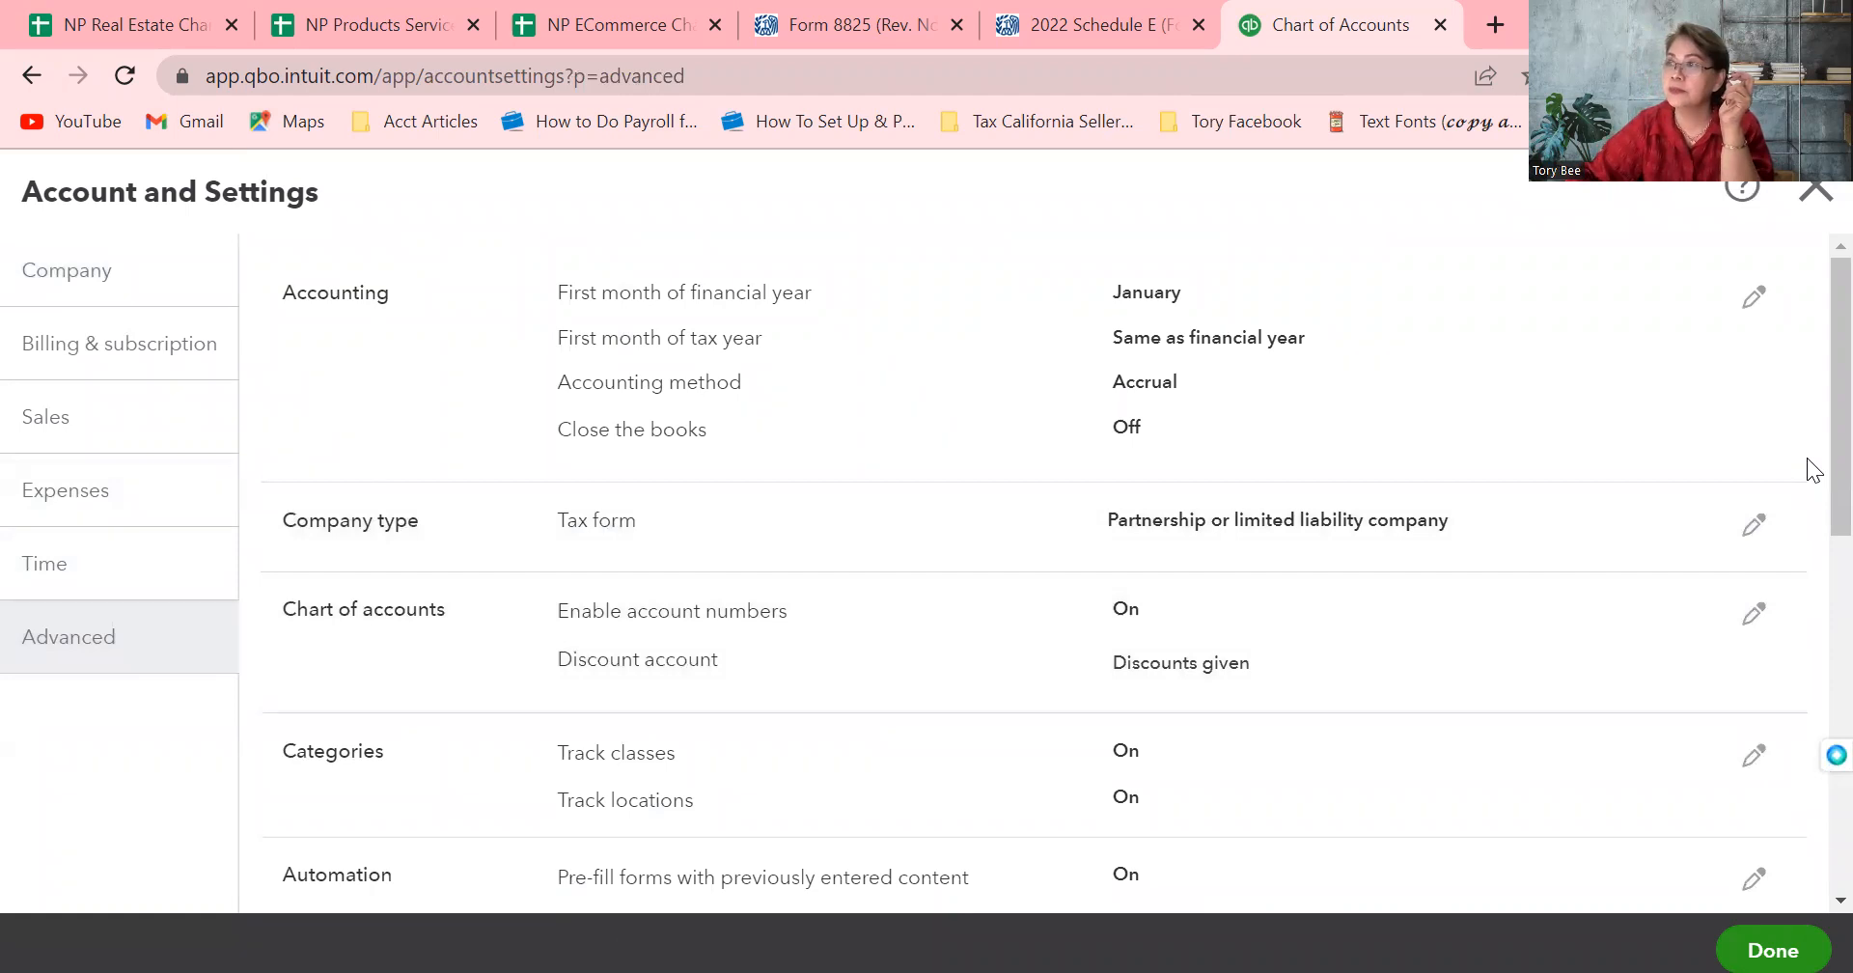
scroll(1807, 454, down, 2)
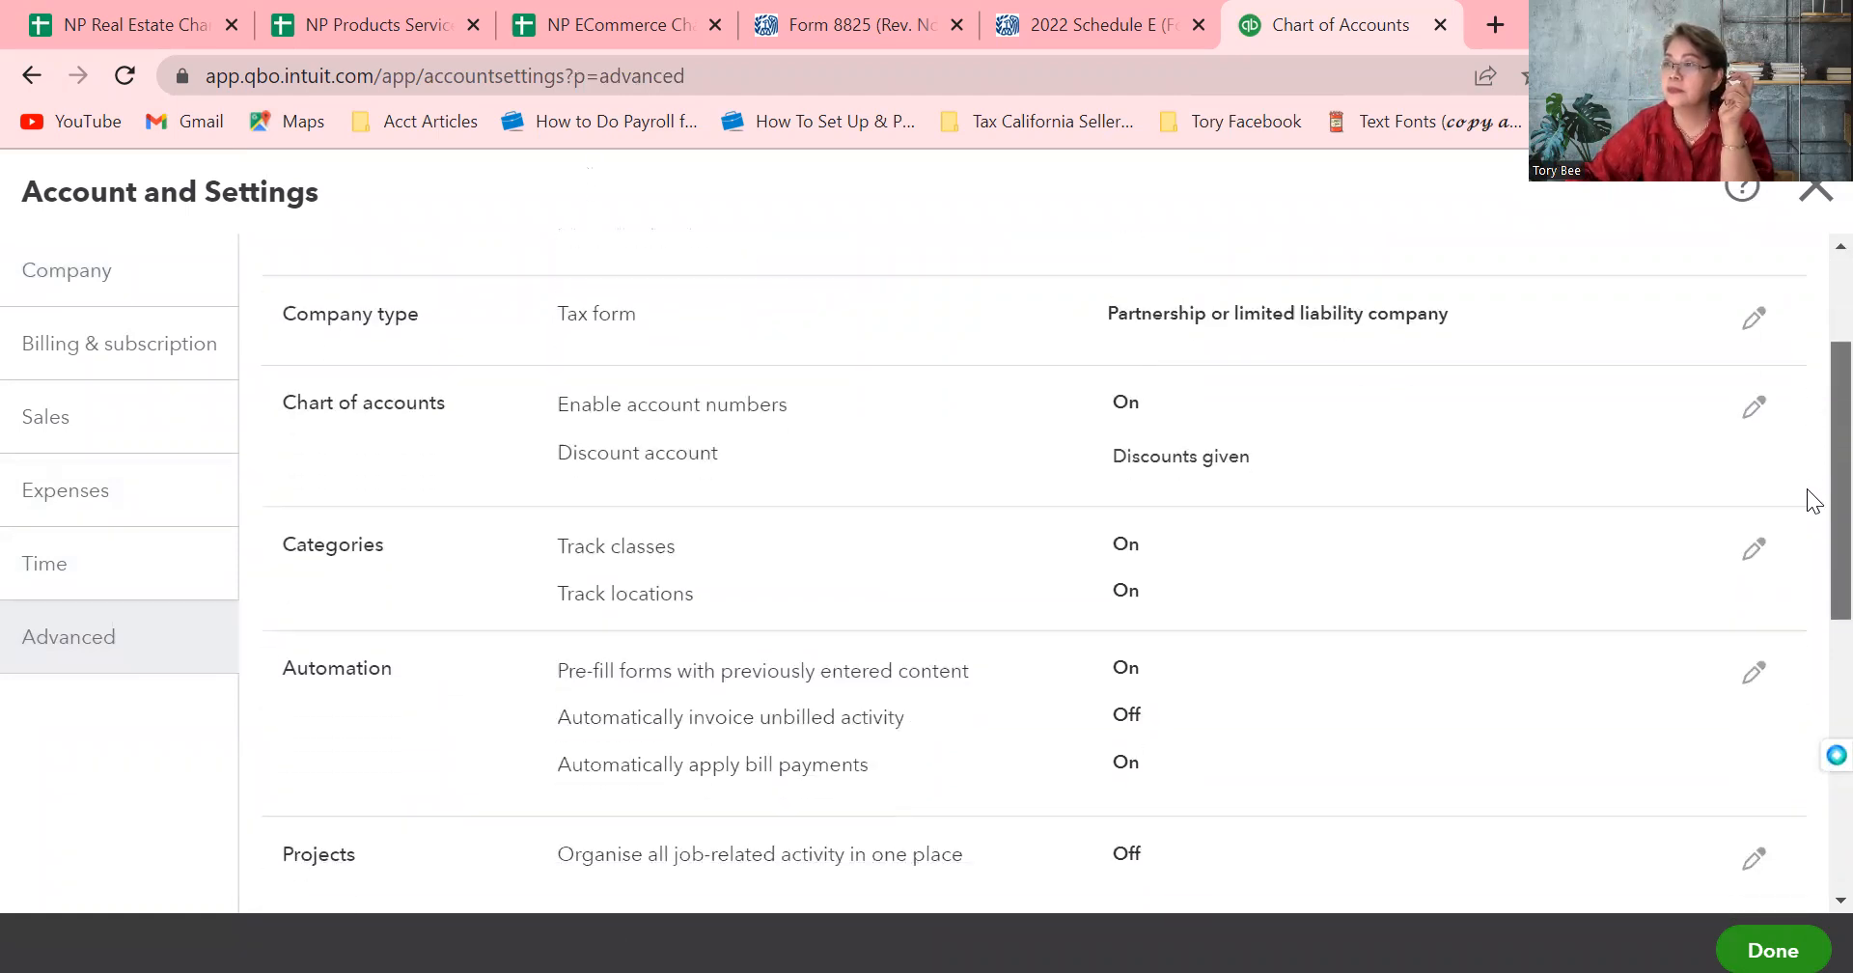
scroll(1807, 490, down, 3)
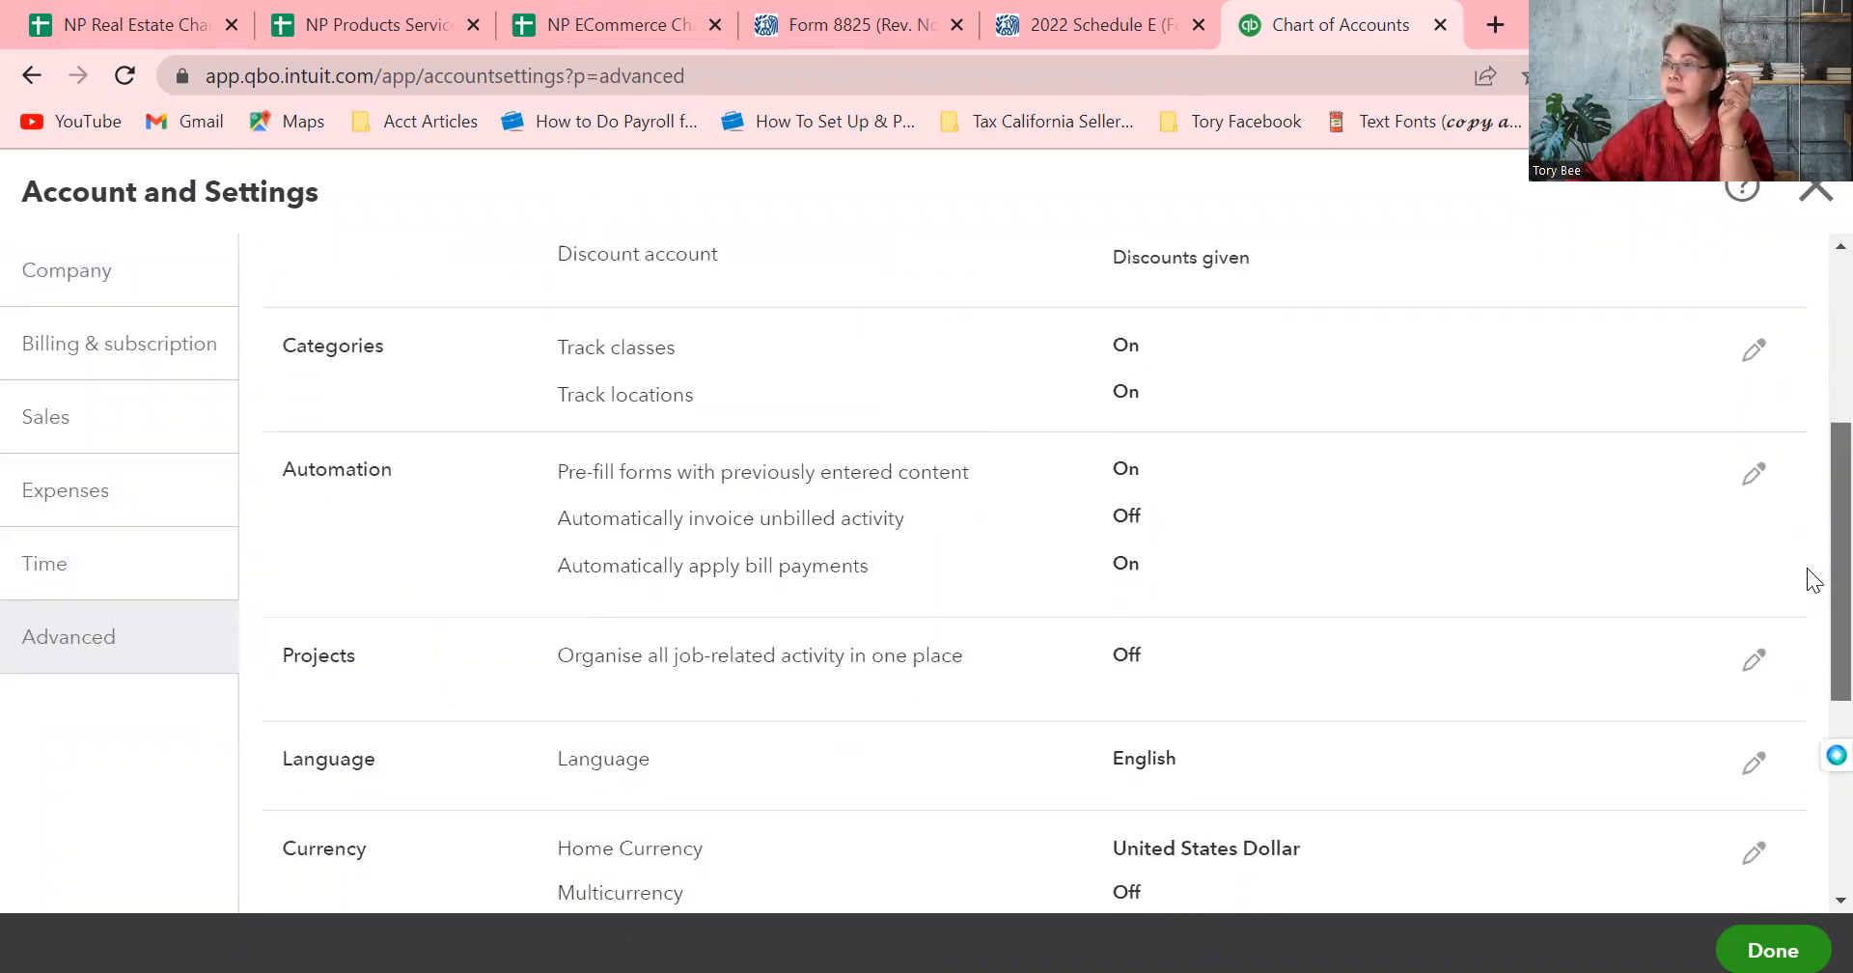
scroll(1807, 647, down, 3)
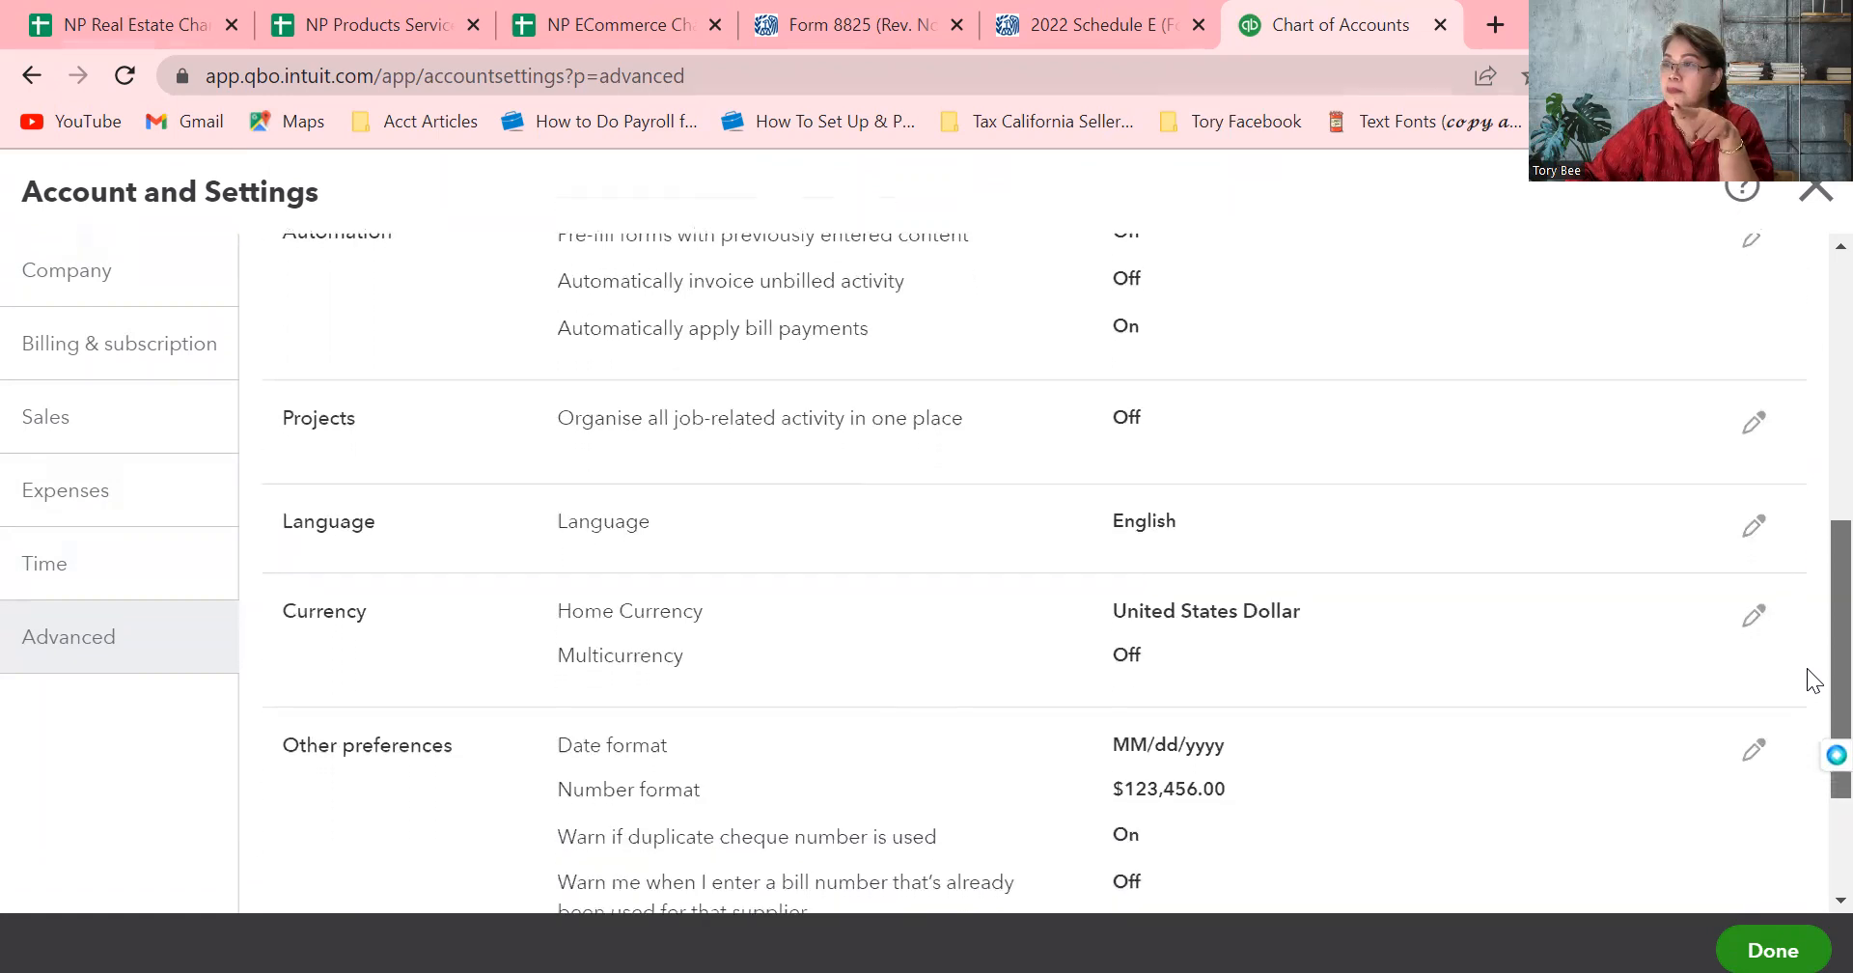
scroll(1808, 714, up, 5)
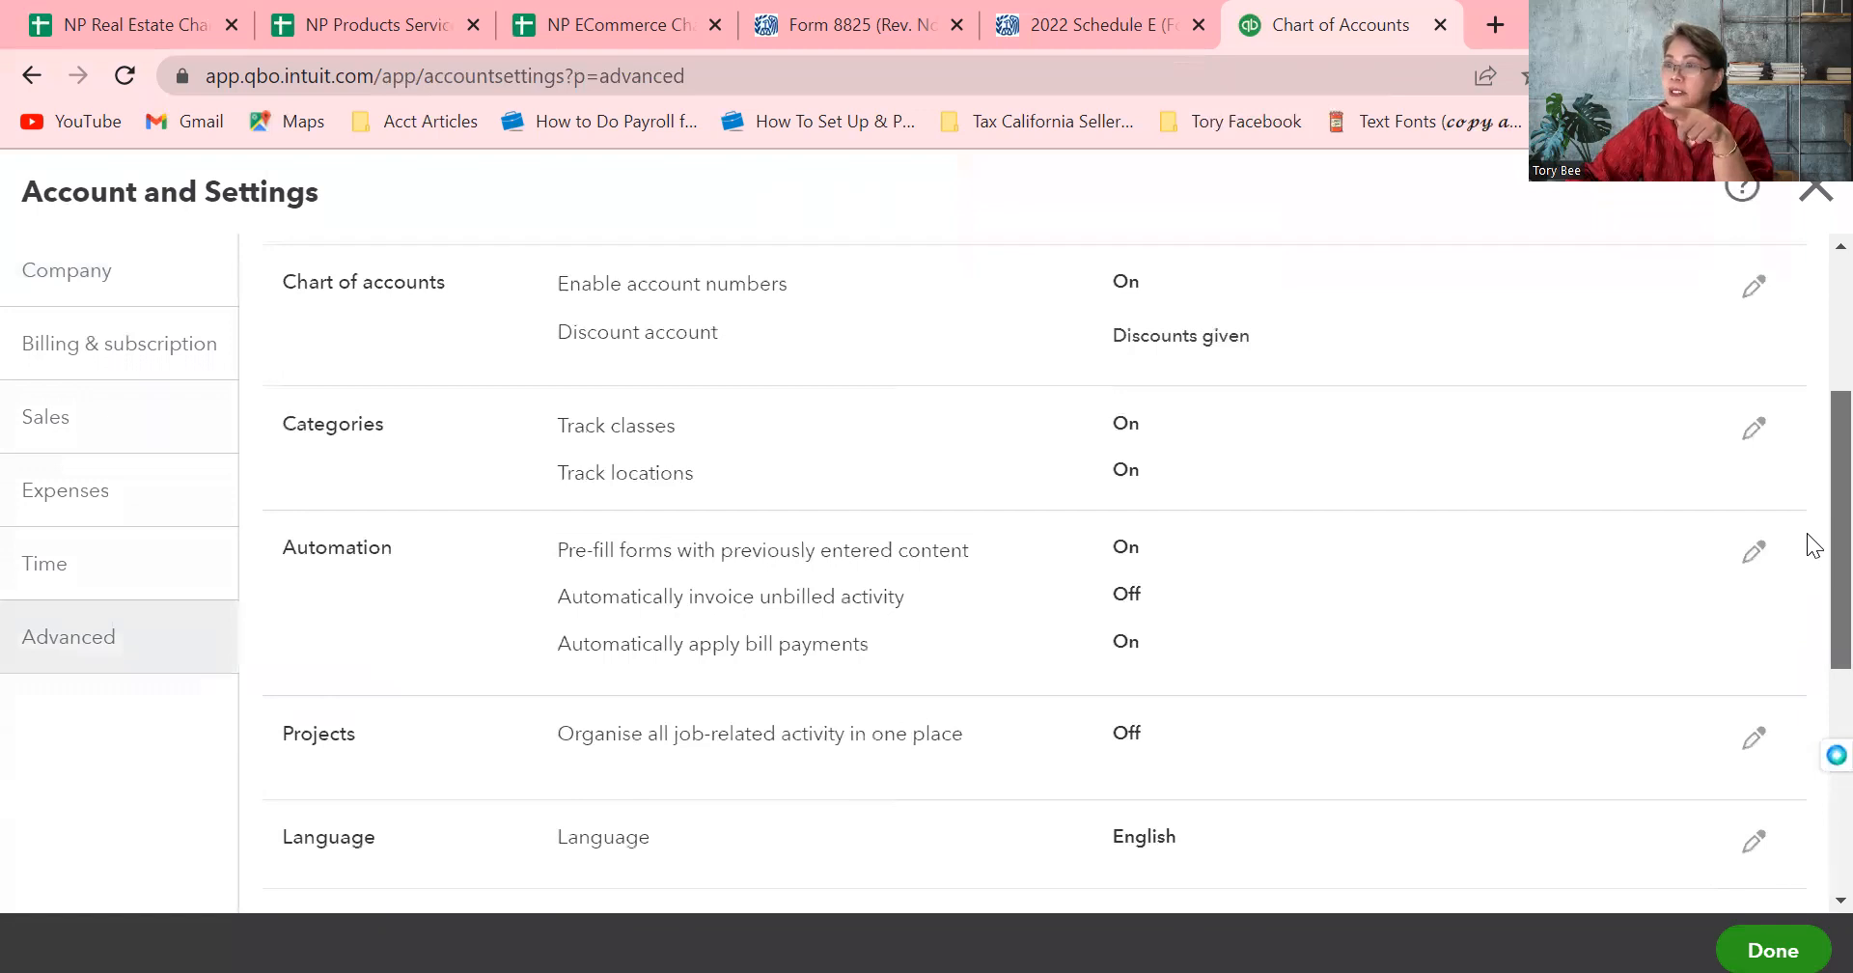
scroll(1809, 531, up, 2)
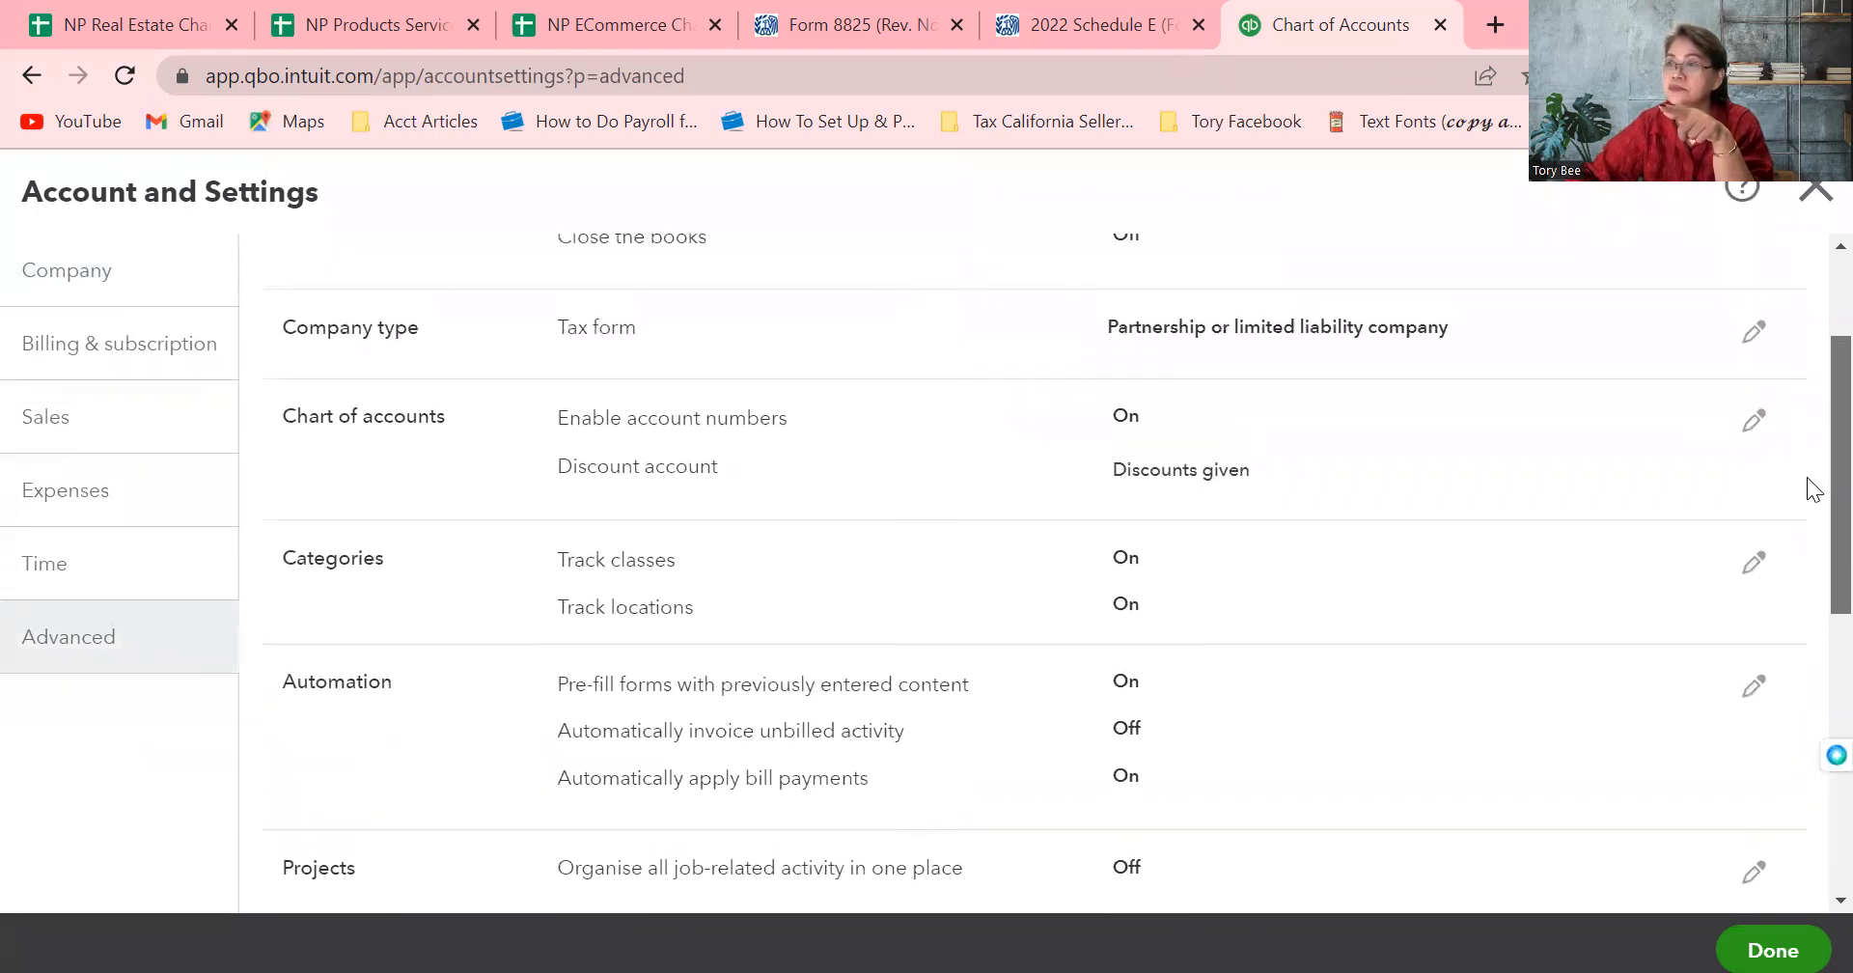
Check the account numbering options and the class and location tracking options, save both sections unchanged, and close the settings
click(1753, 440)
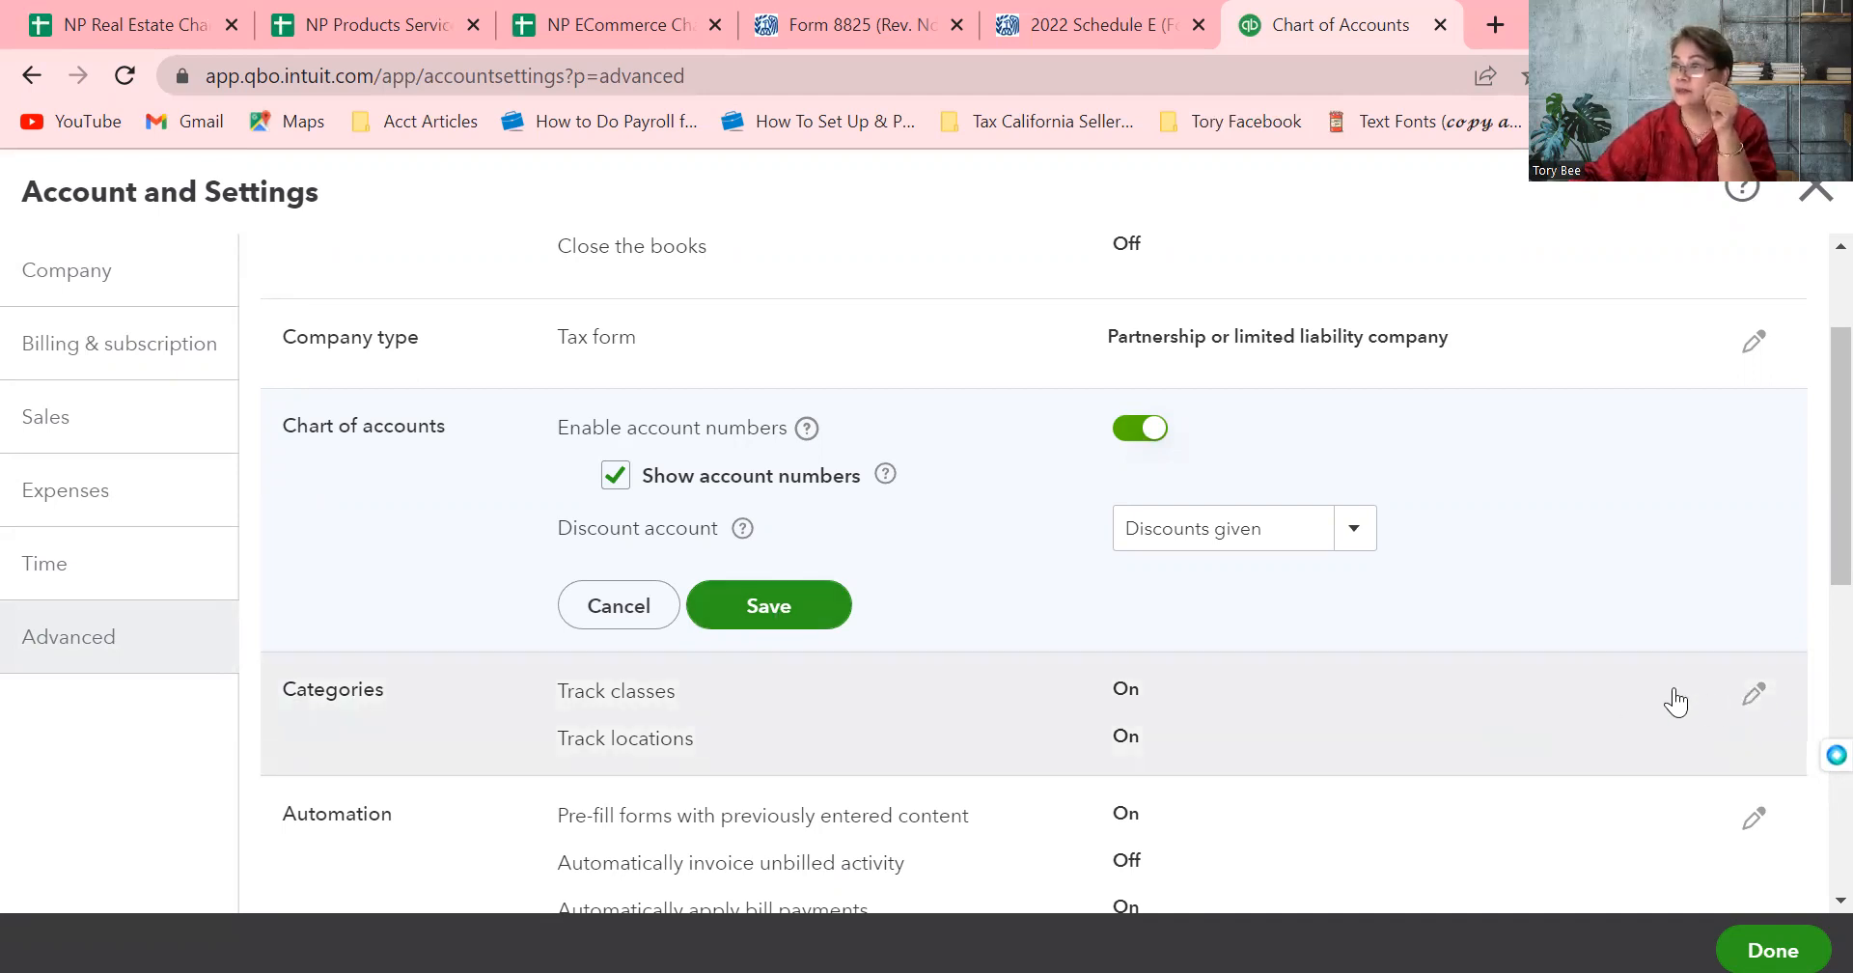
click(786, 600)
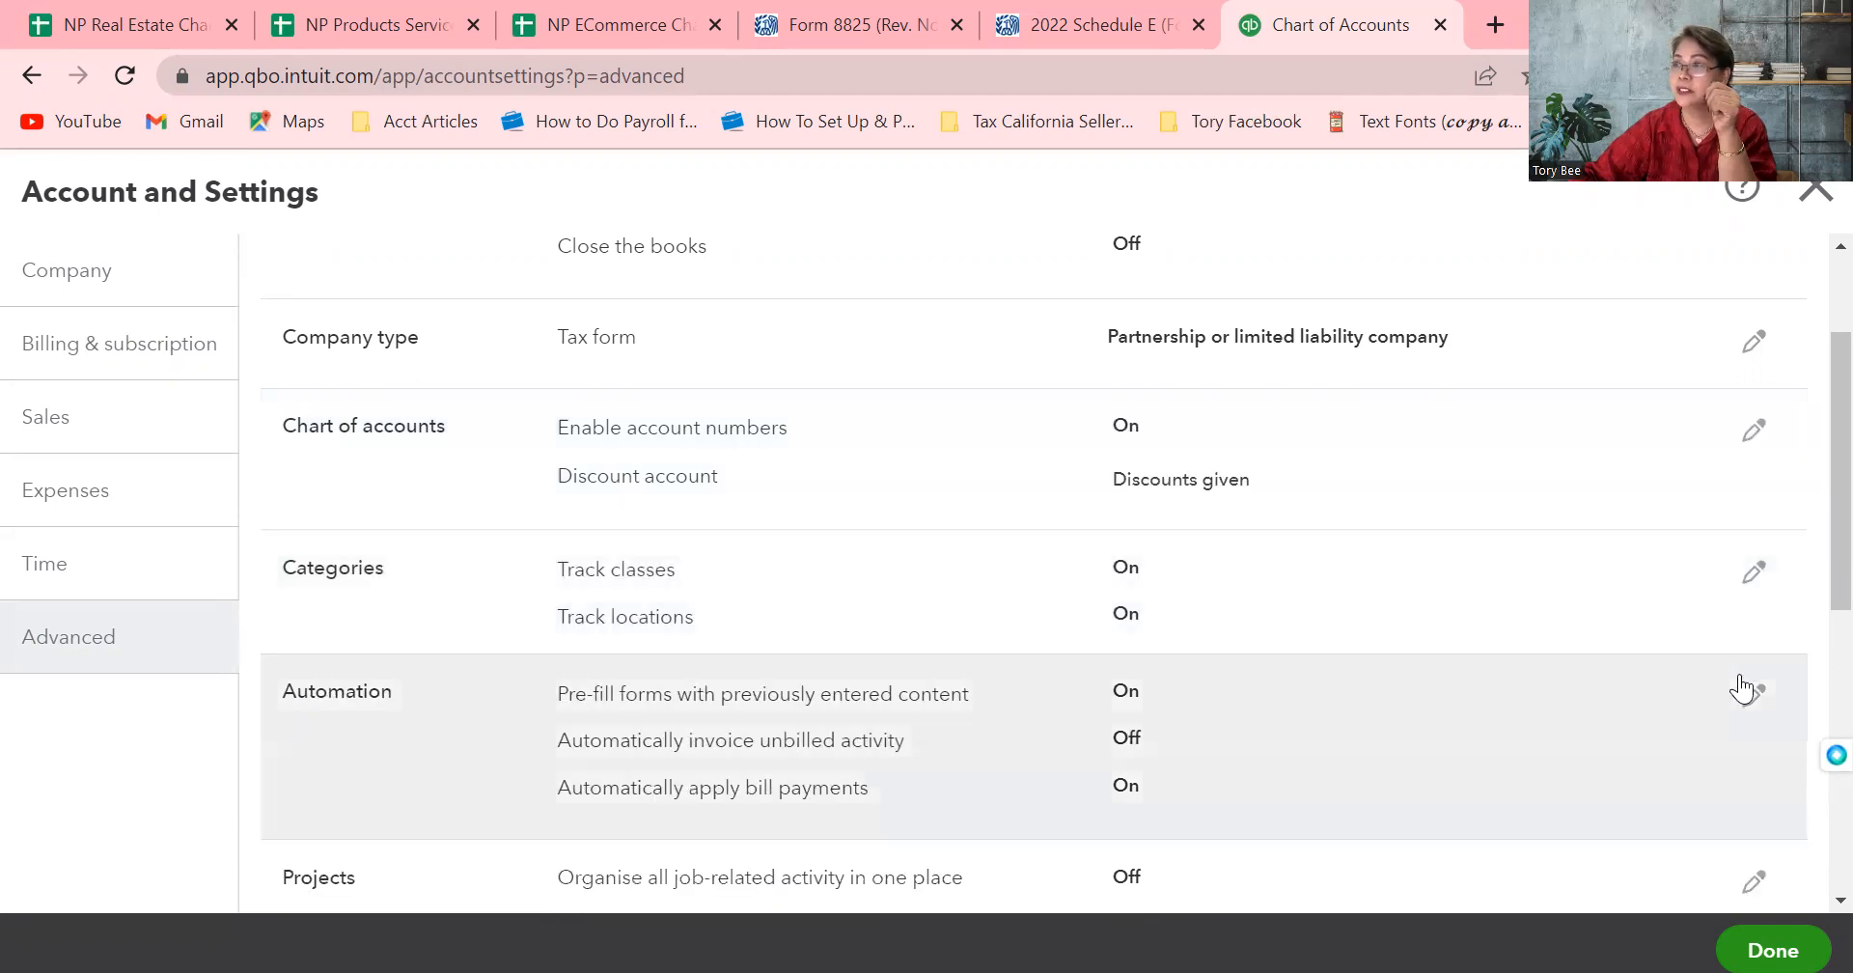
click(1747, 595)
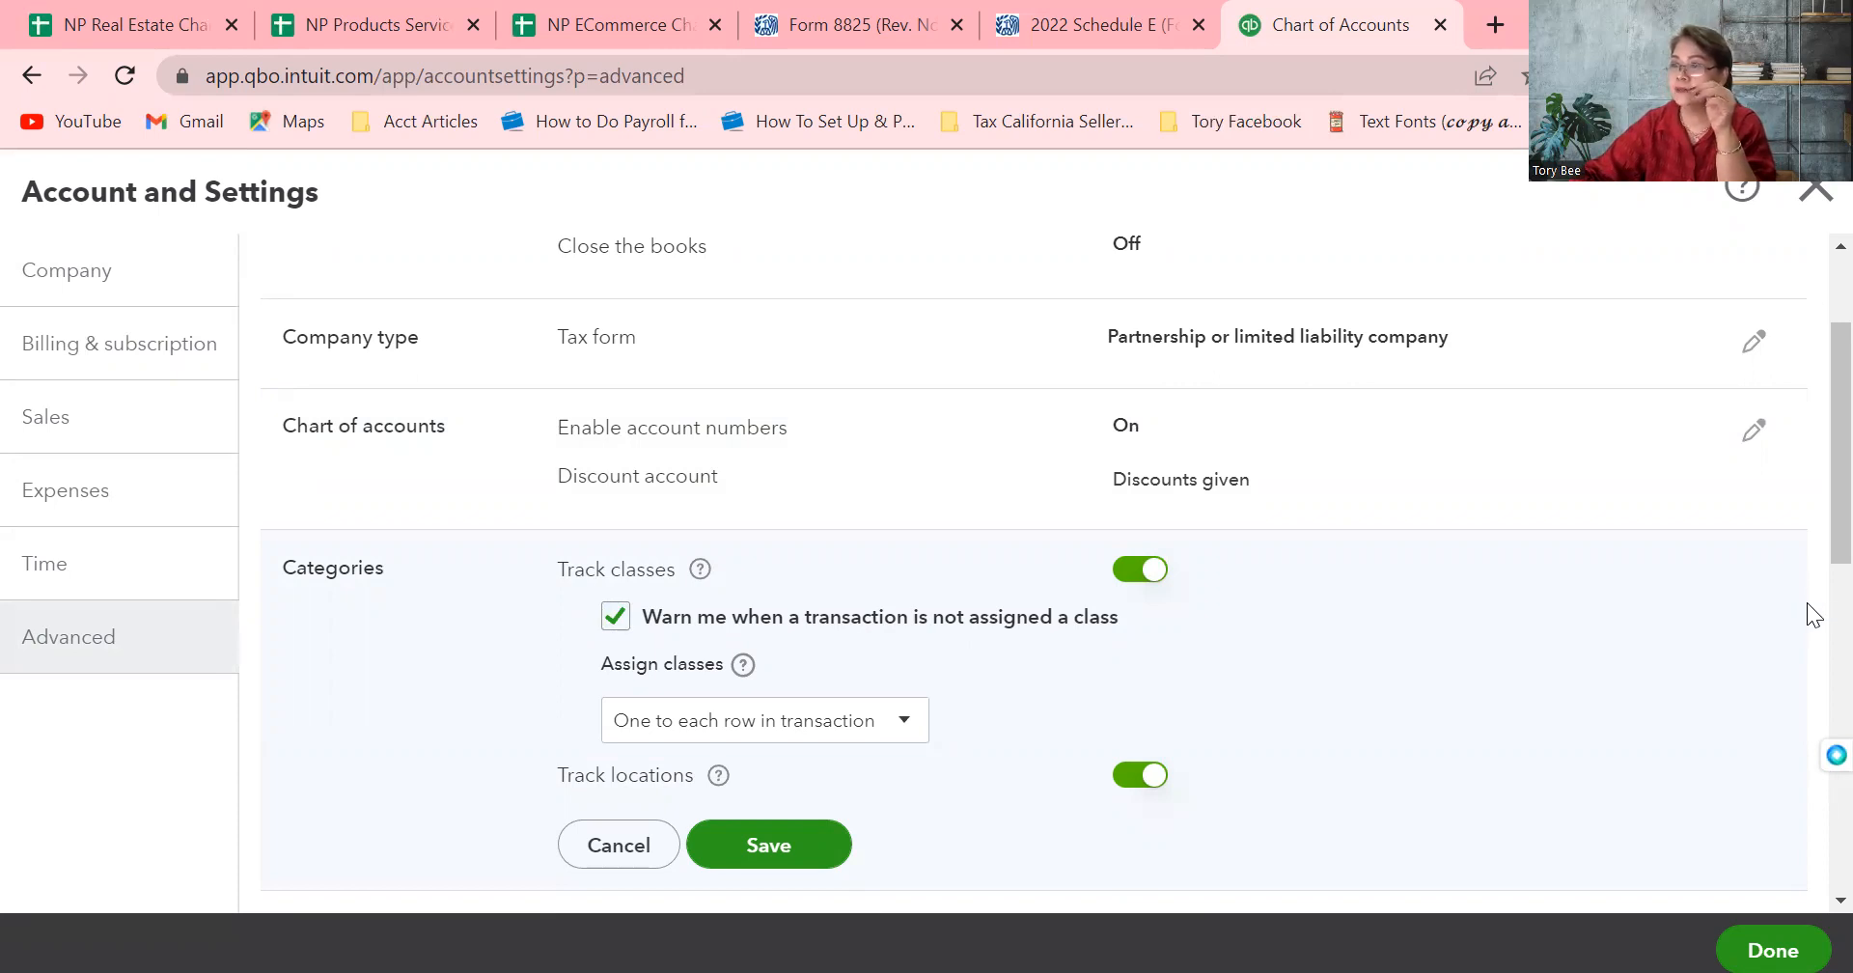
click(794, 834)
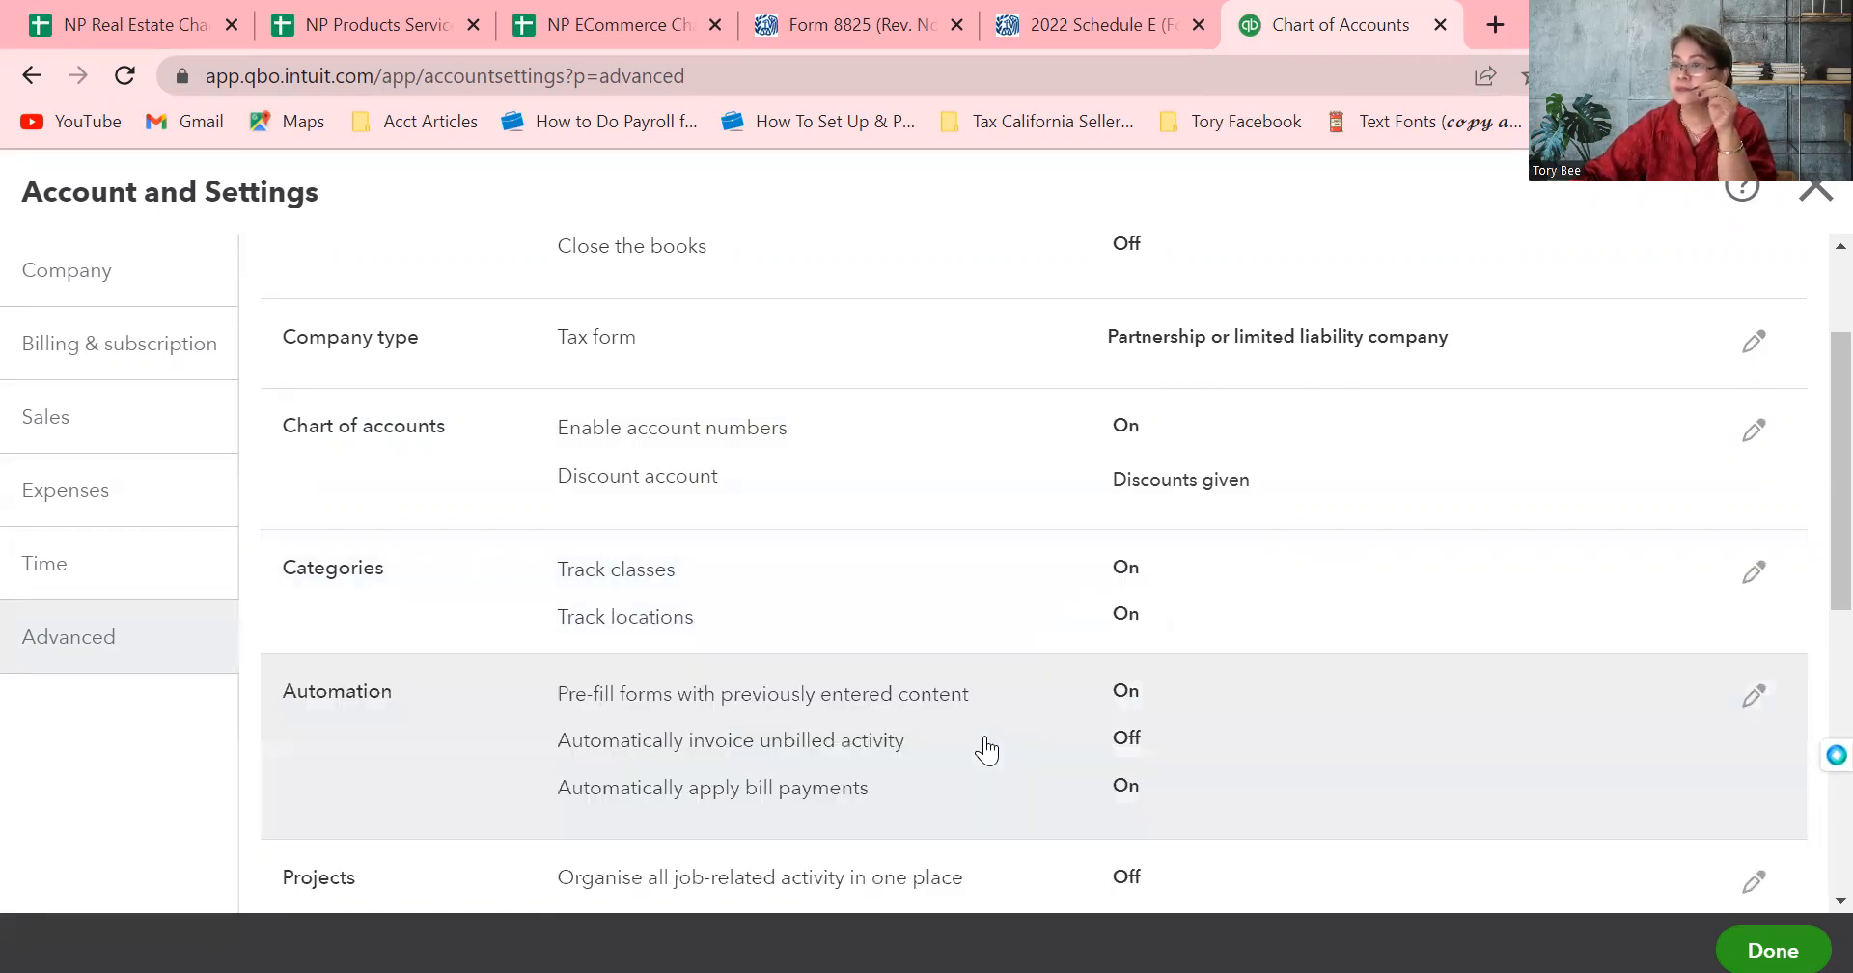
click(1755, 941)
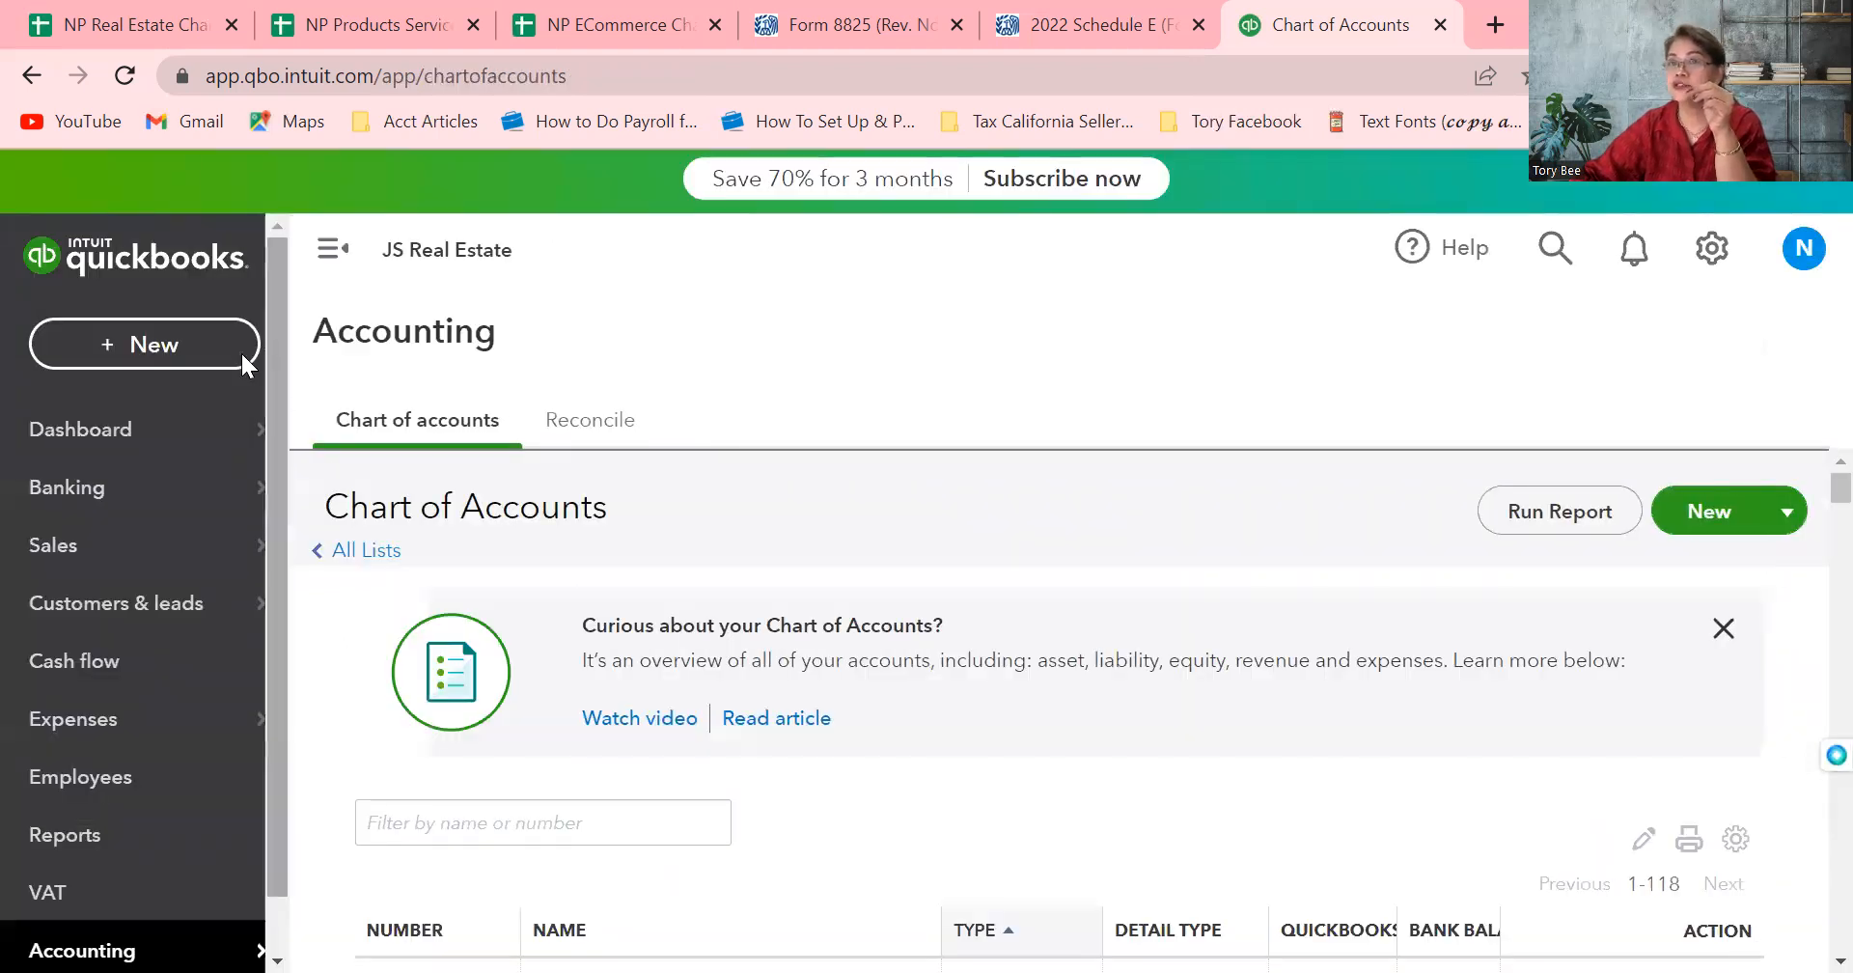
Preview a blank journal entry with its location and class columns, and close it without saving
click(174, 347)
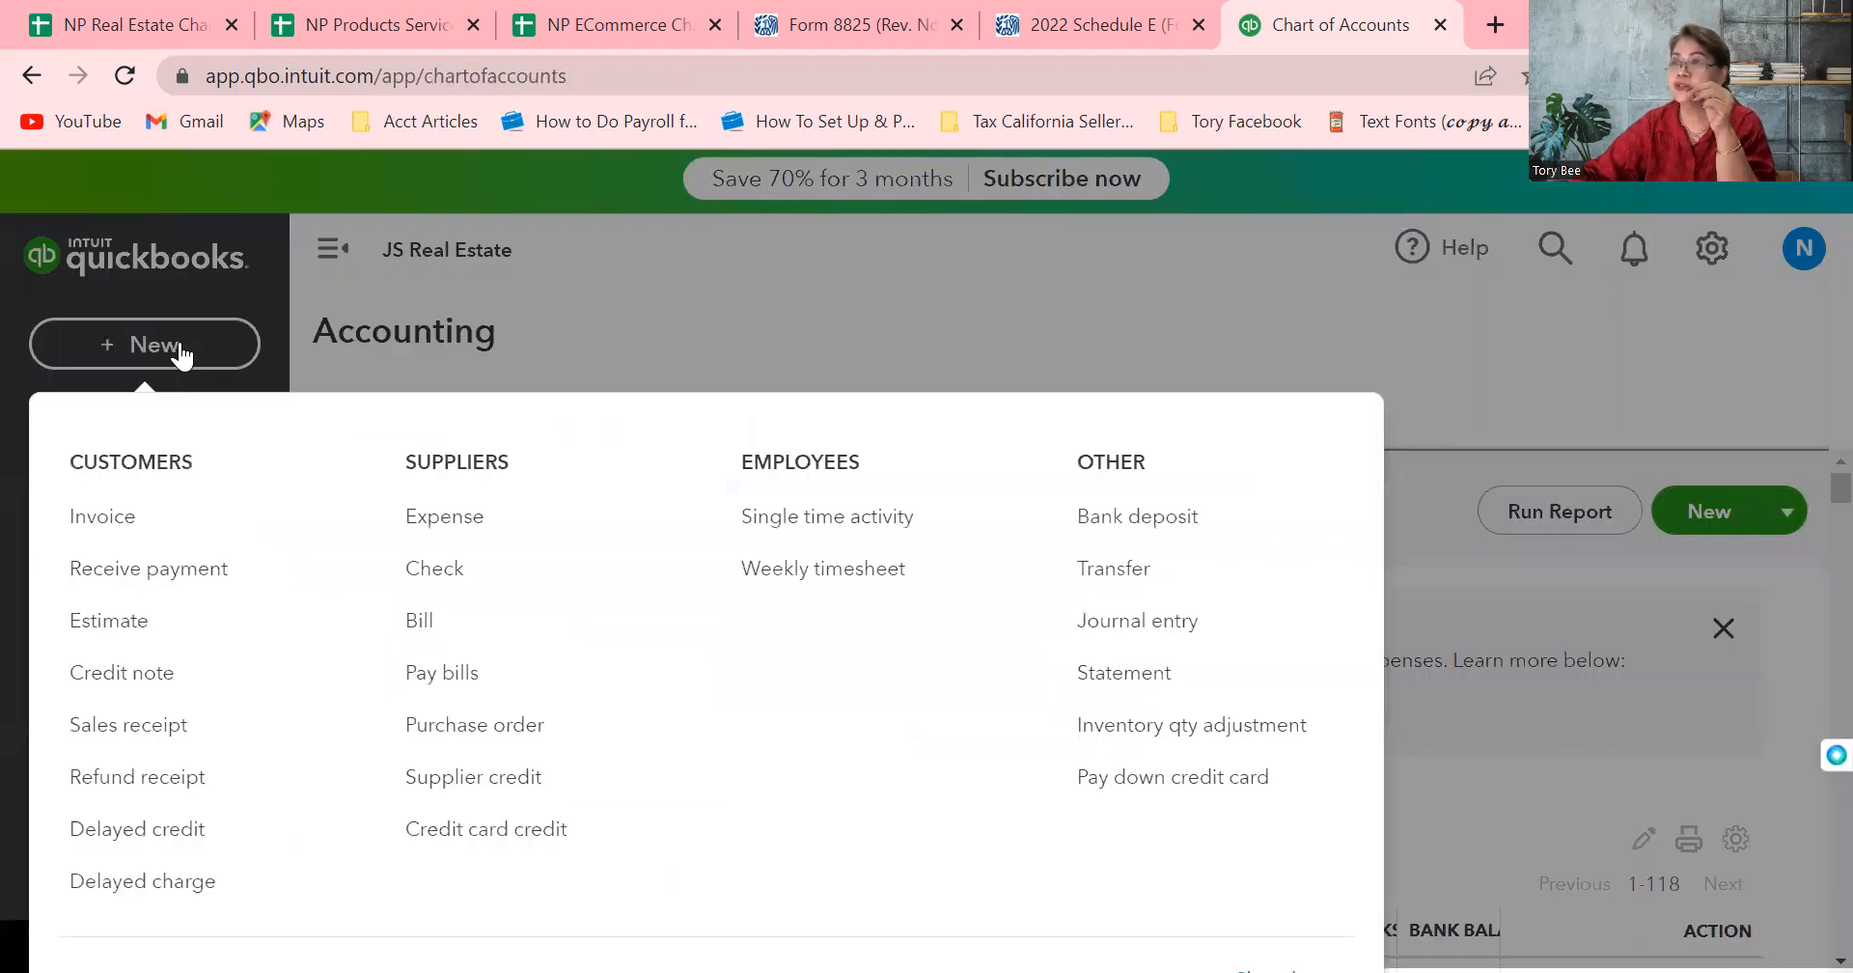
click(1126, 626)
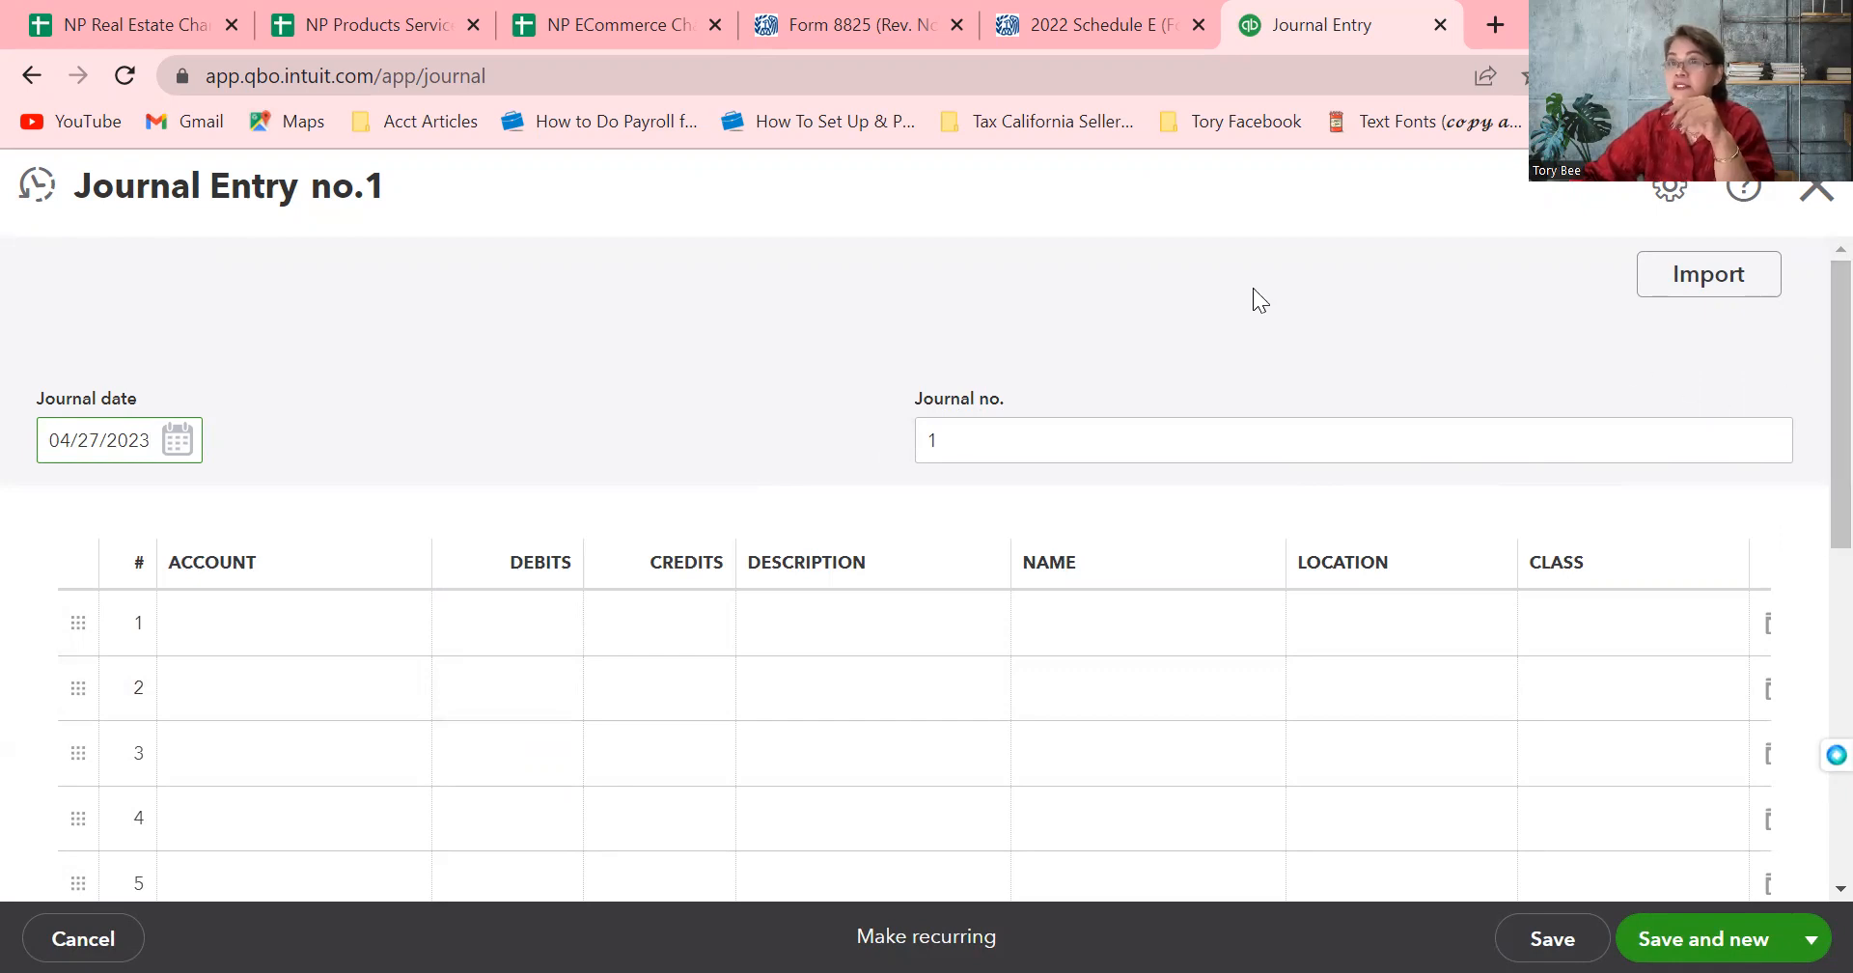
click(1810, 204)
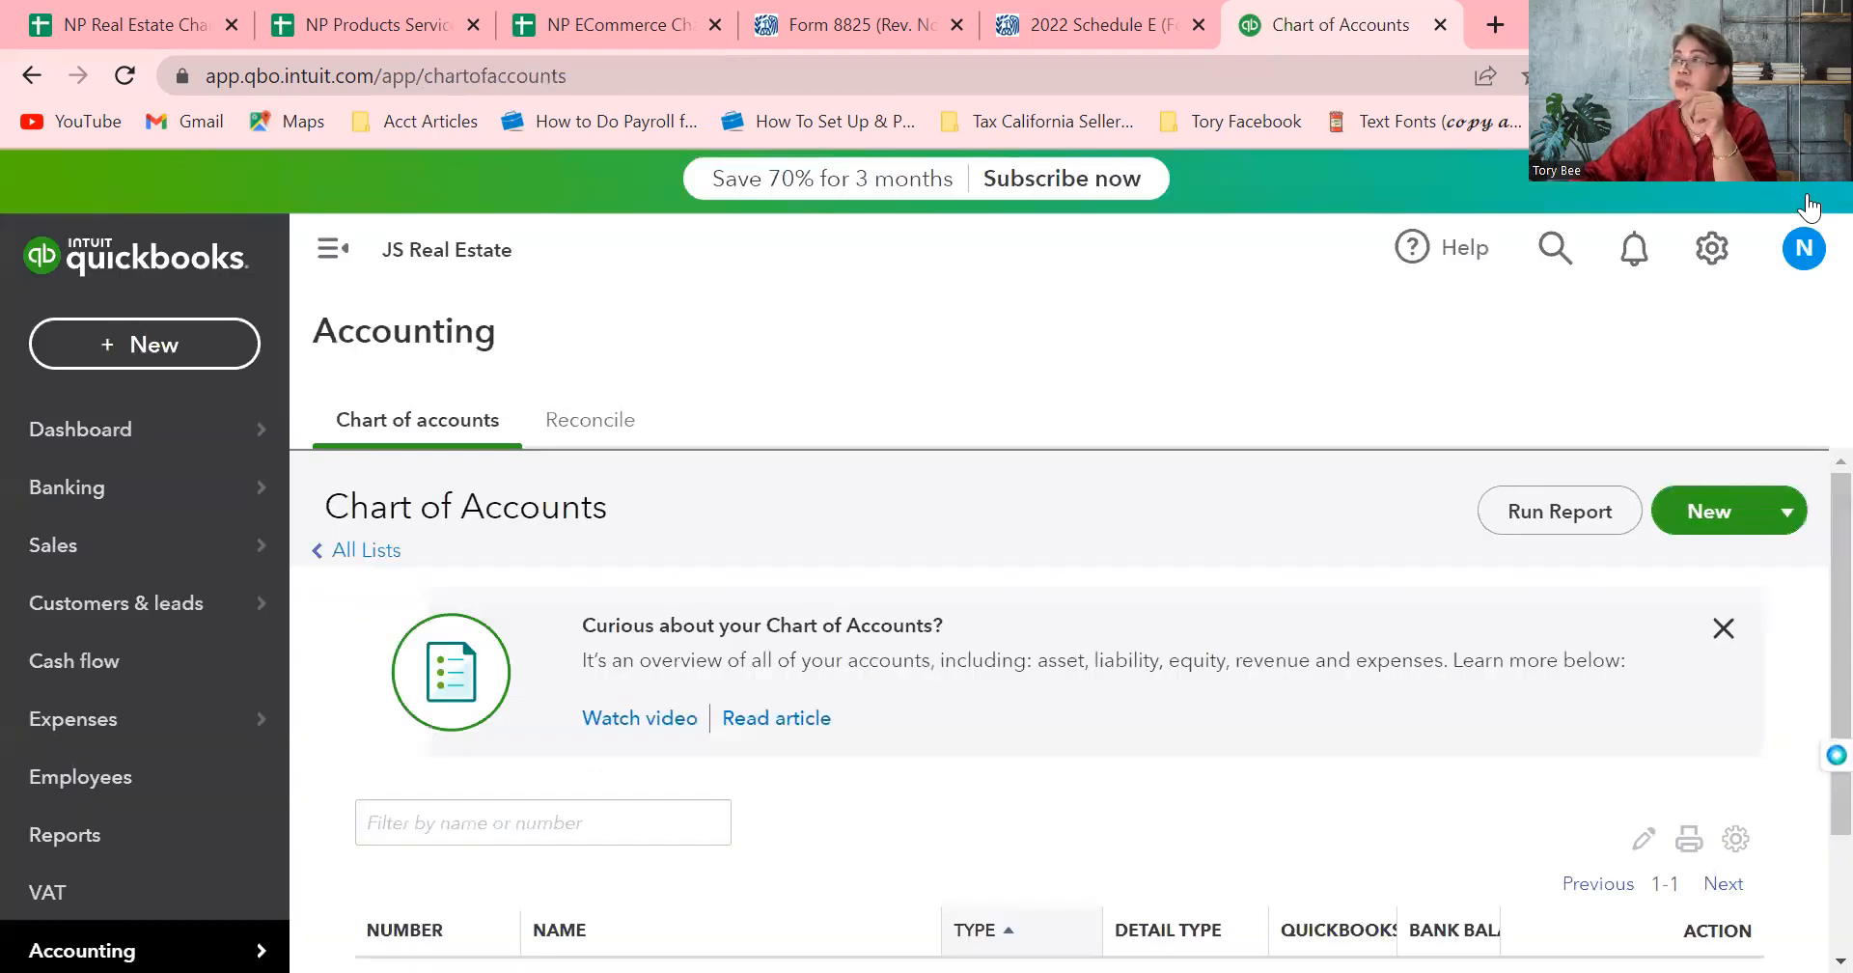
Return to the chart of accounts and start a new account with the account type Expenses
click(1714, 249)
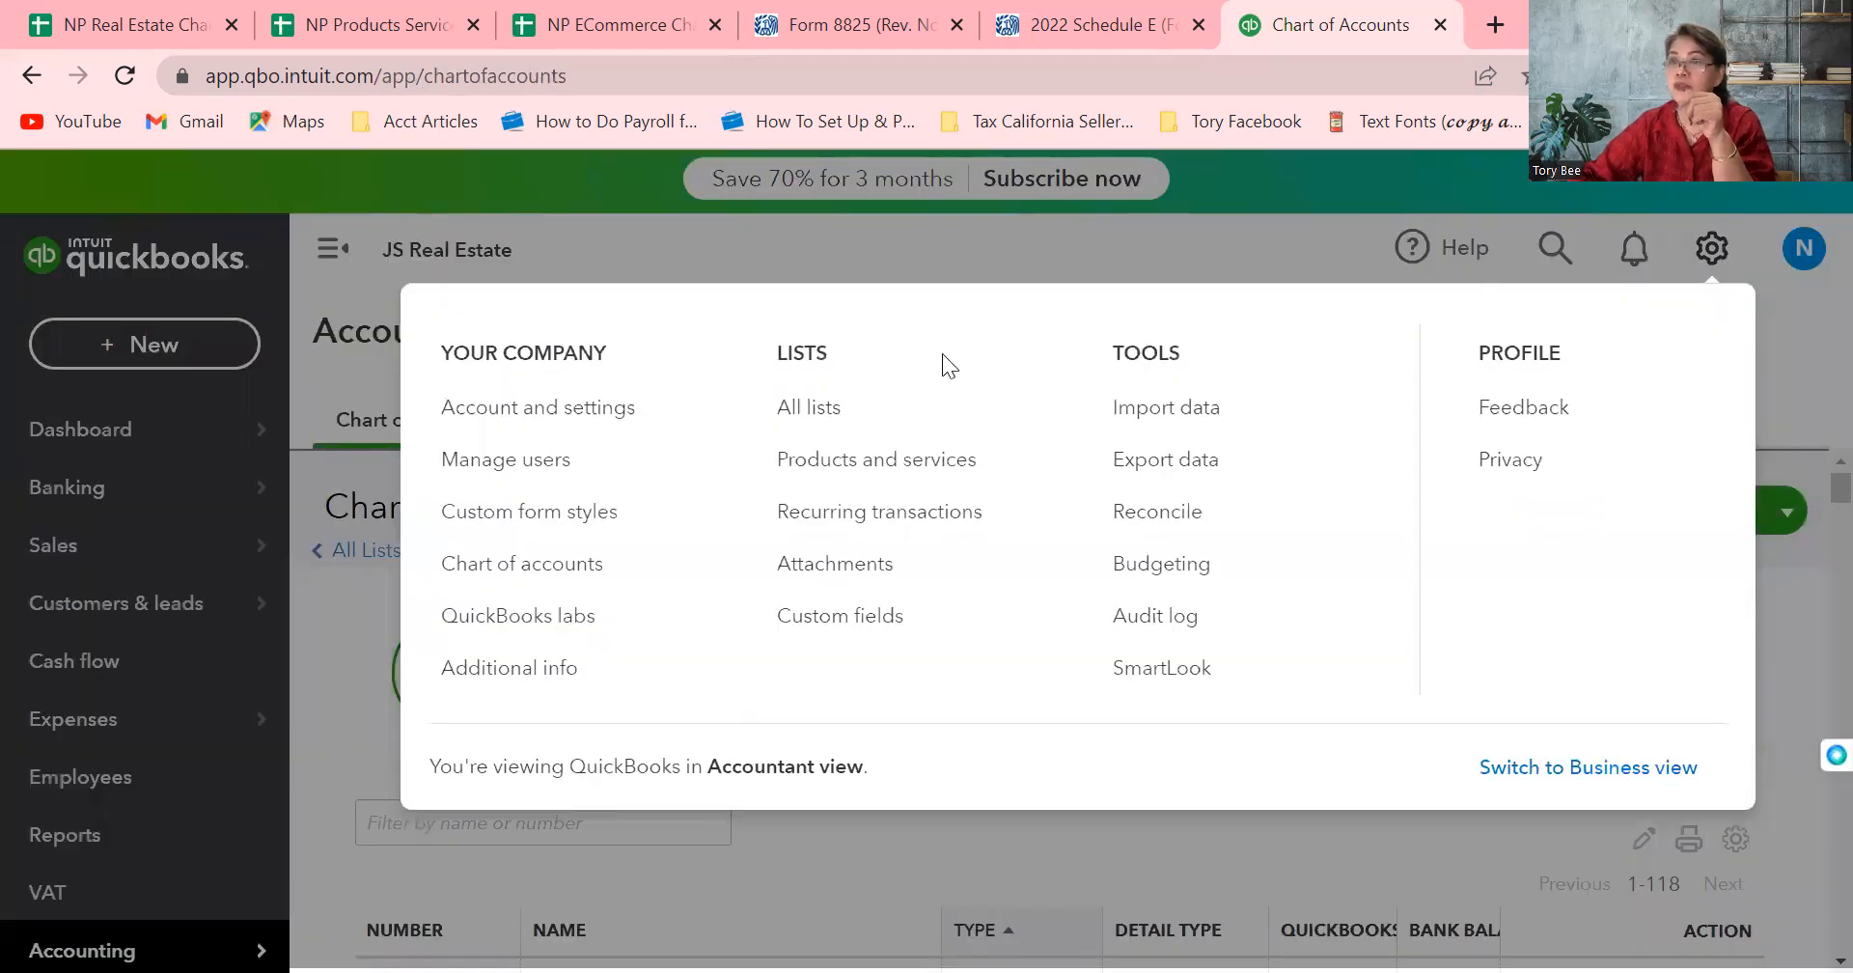
click(569, 570)
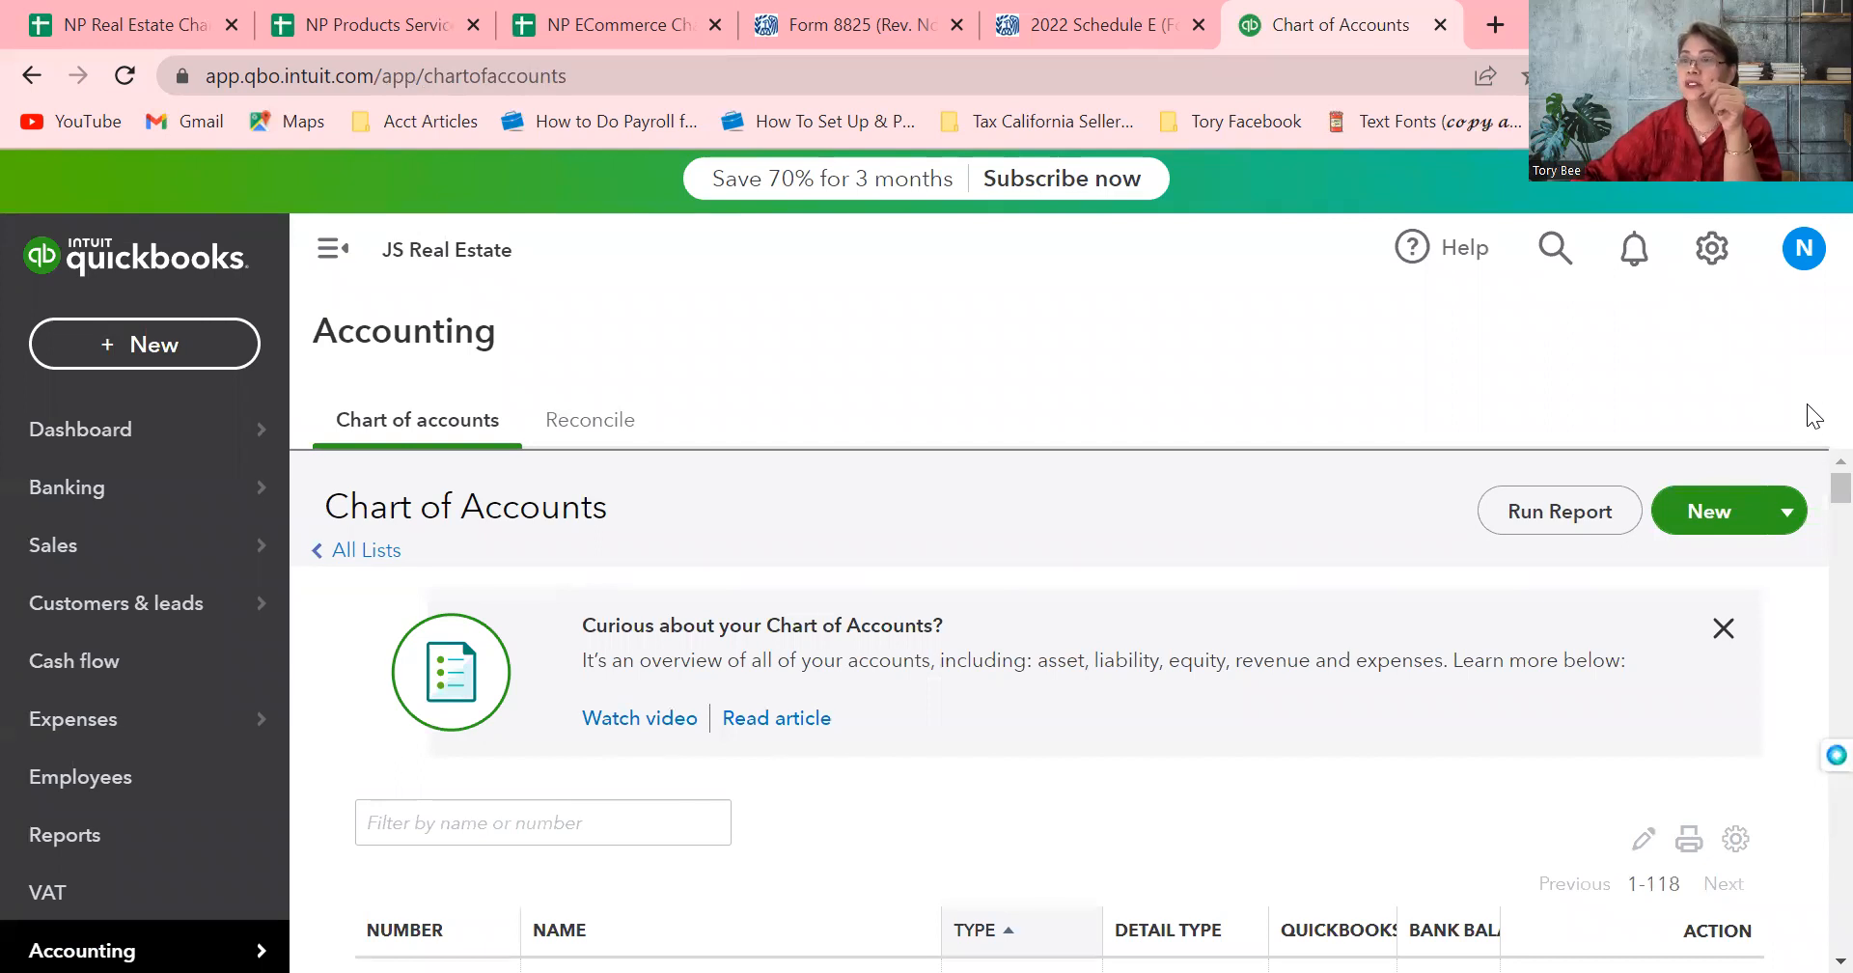
click(1708, 510)
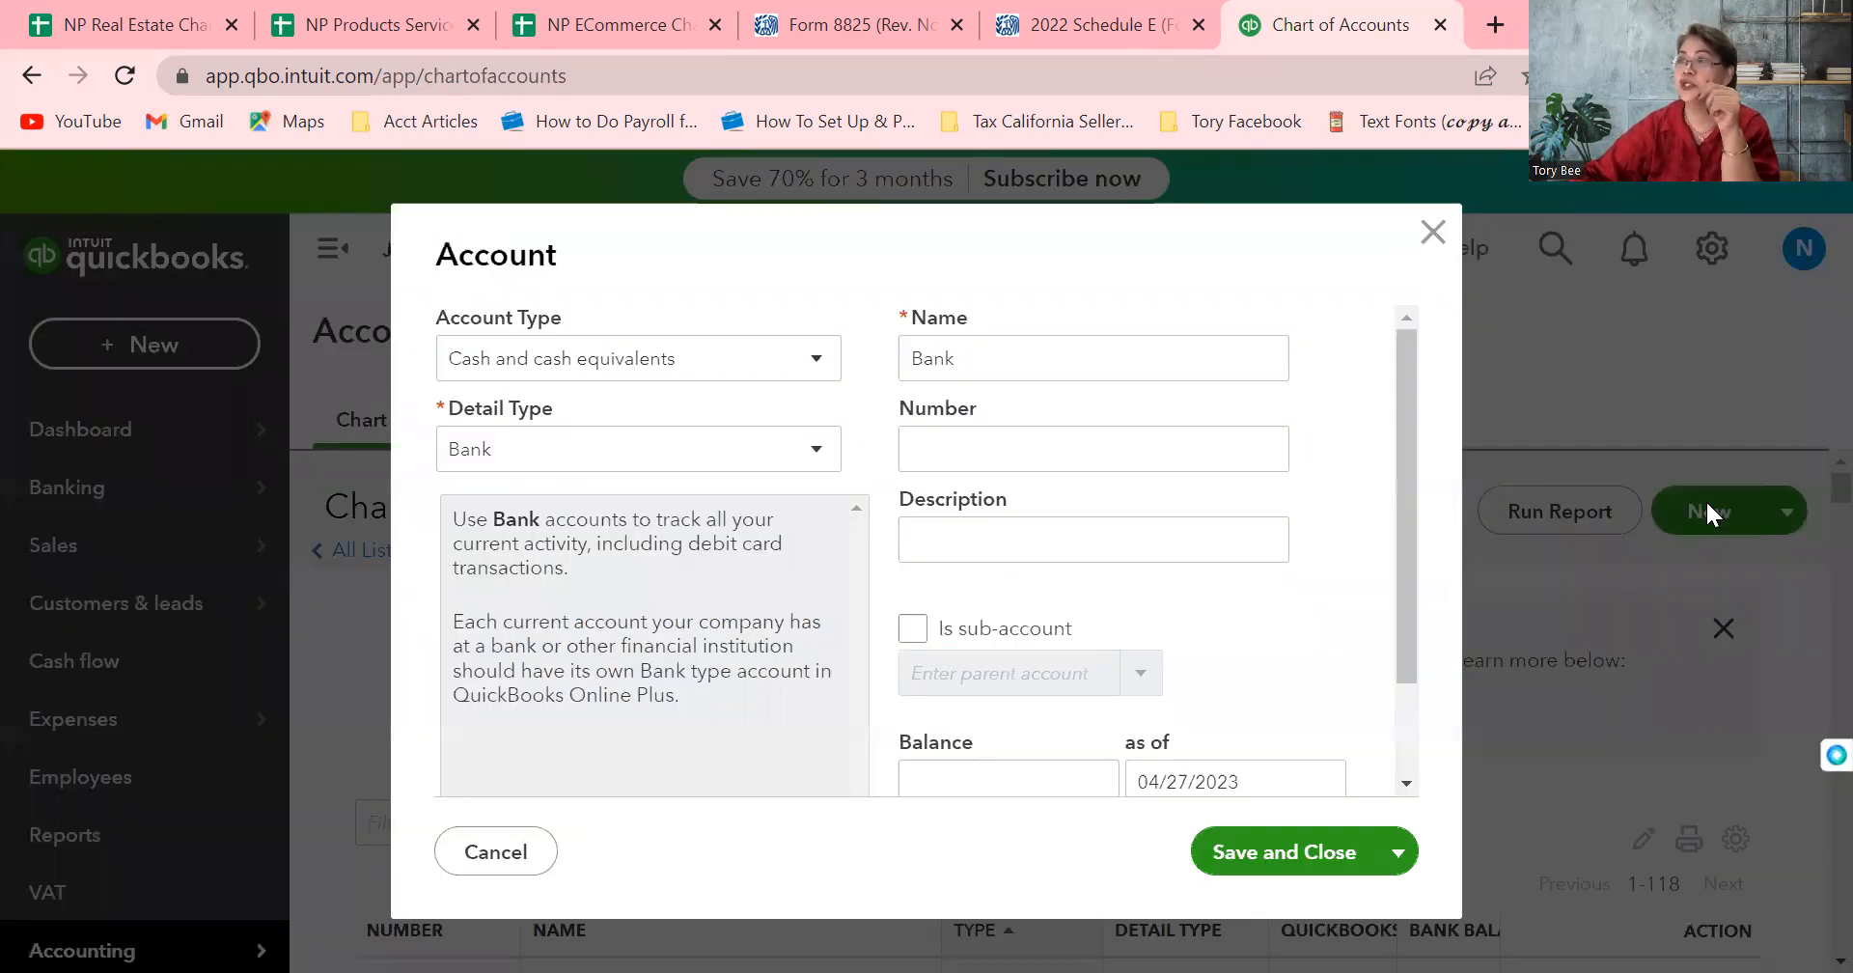
click(1051, 365)
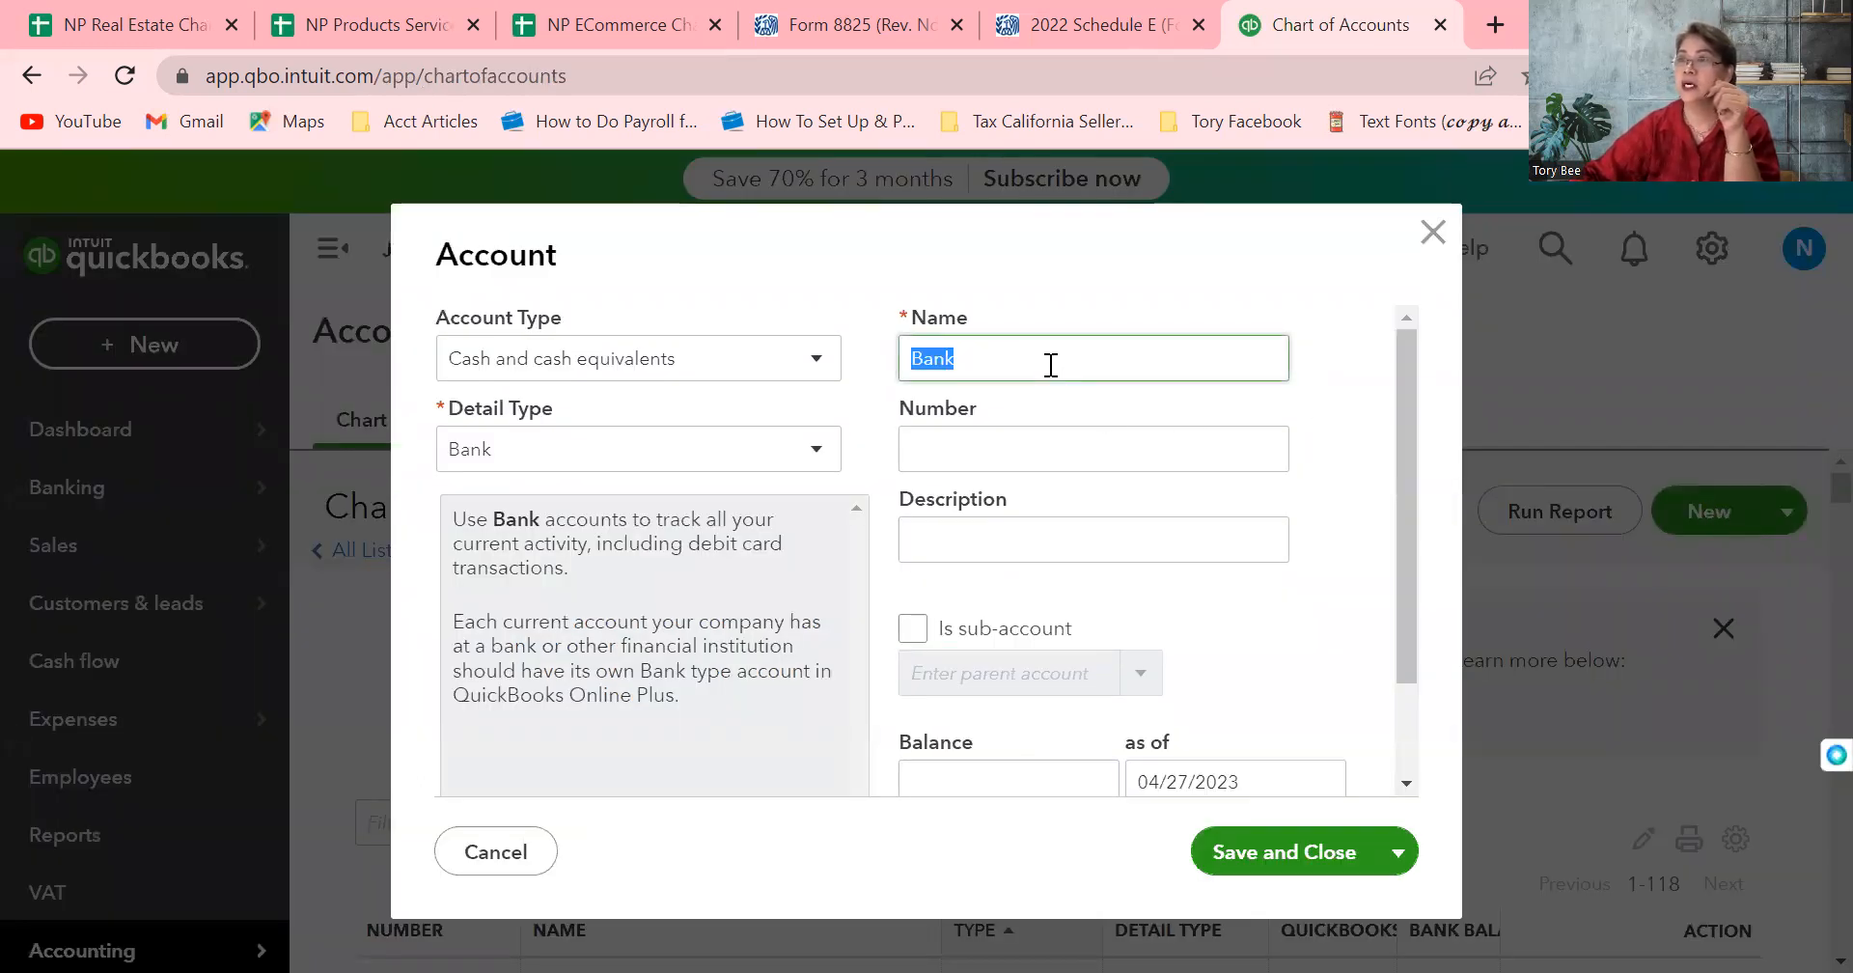
click(809, 365)
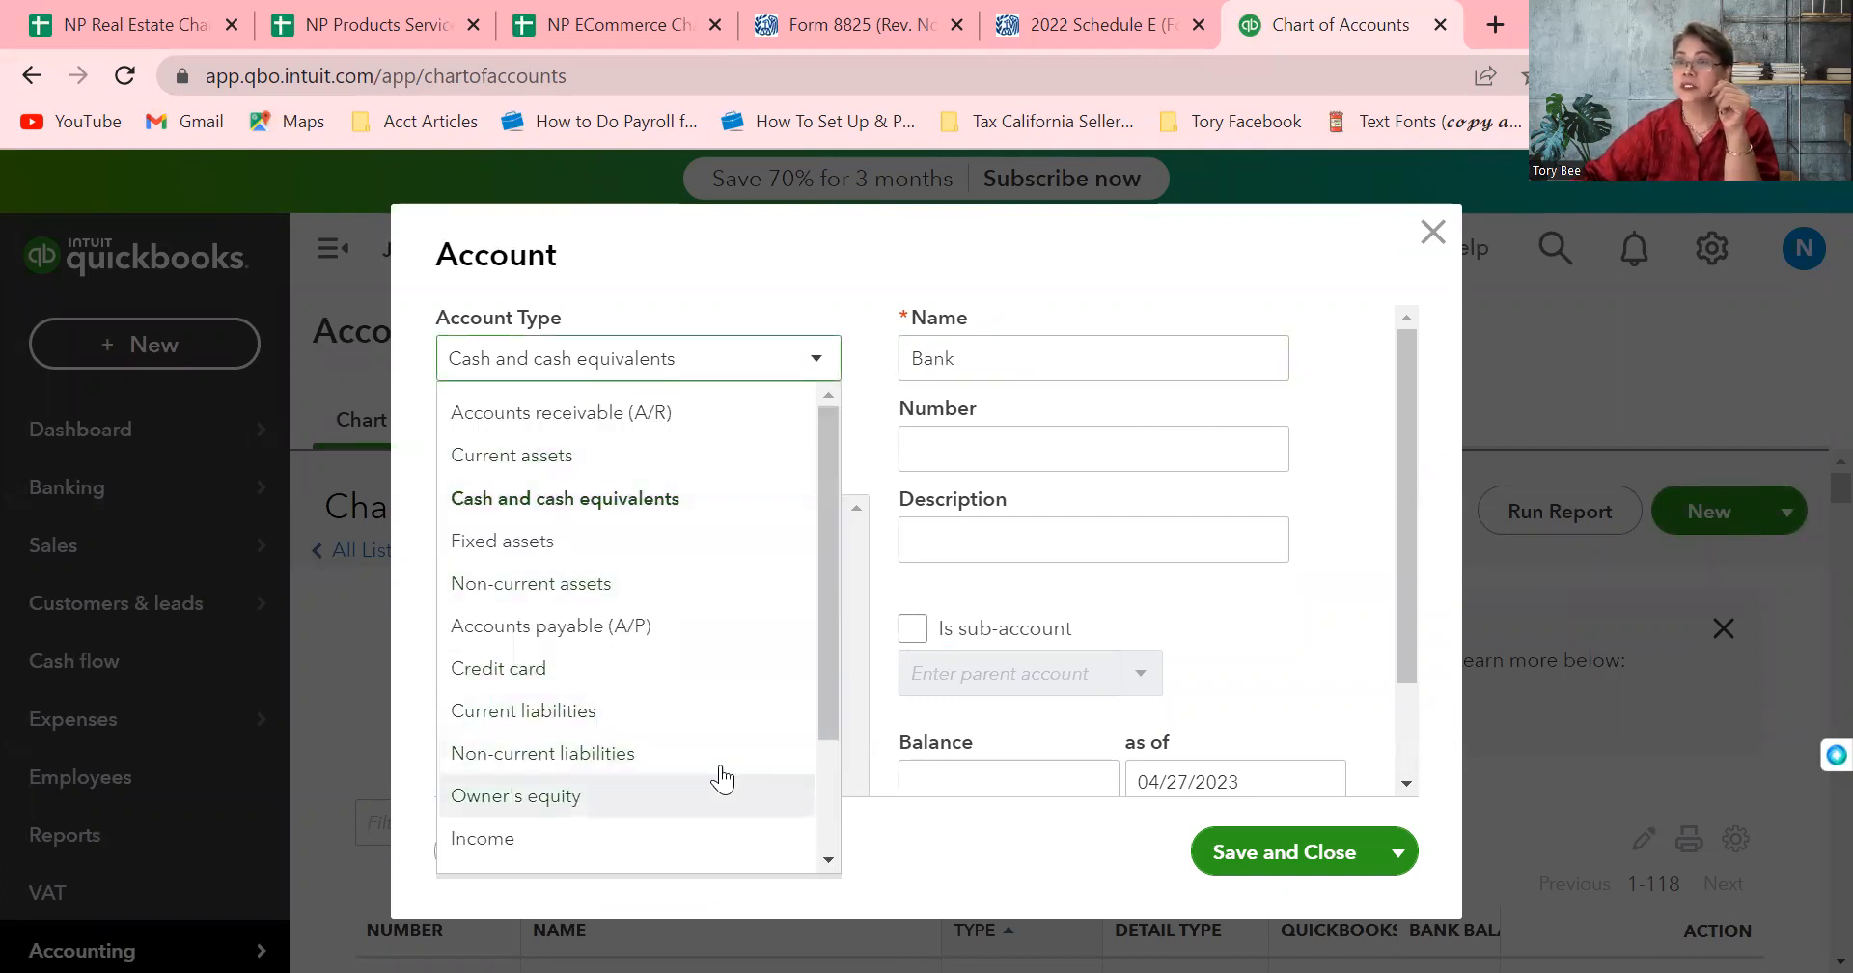
drag(836, 716, 807, 851)
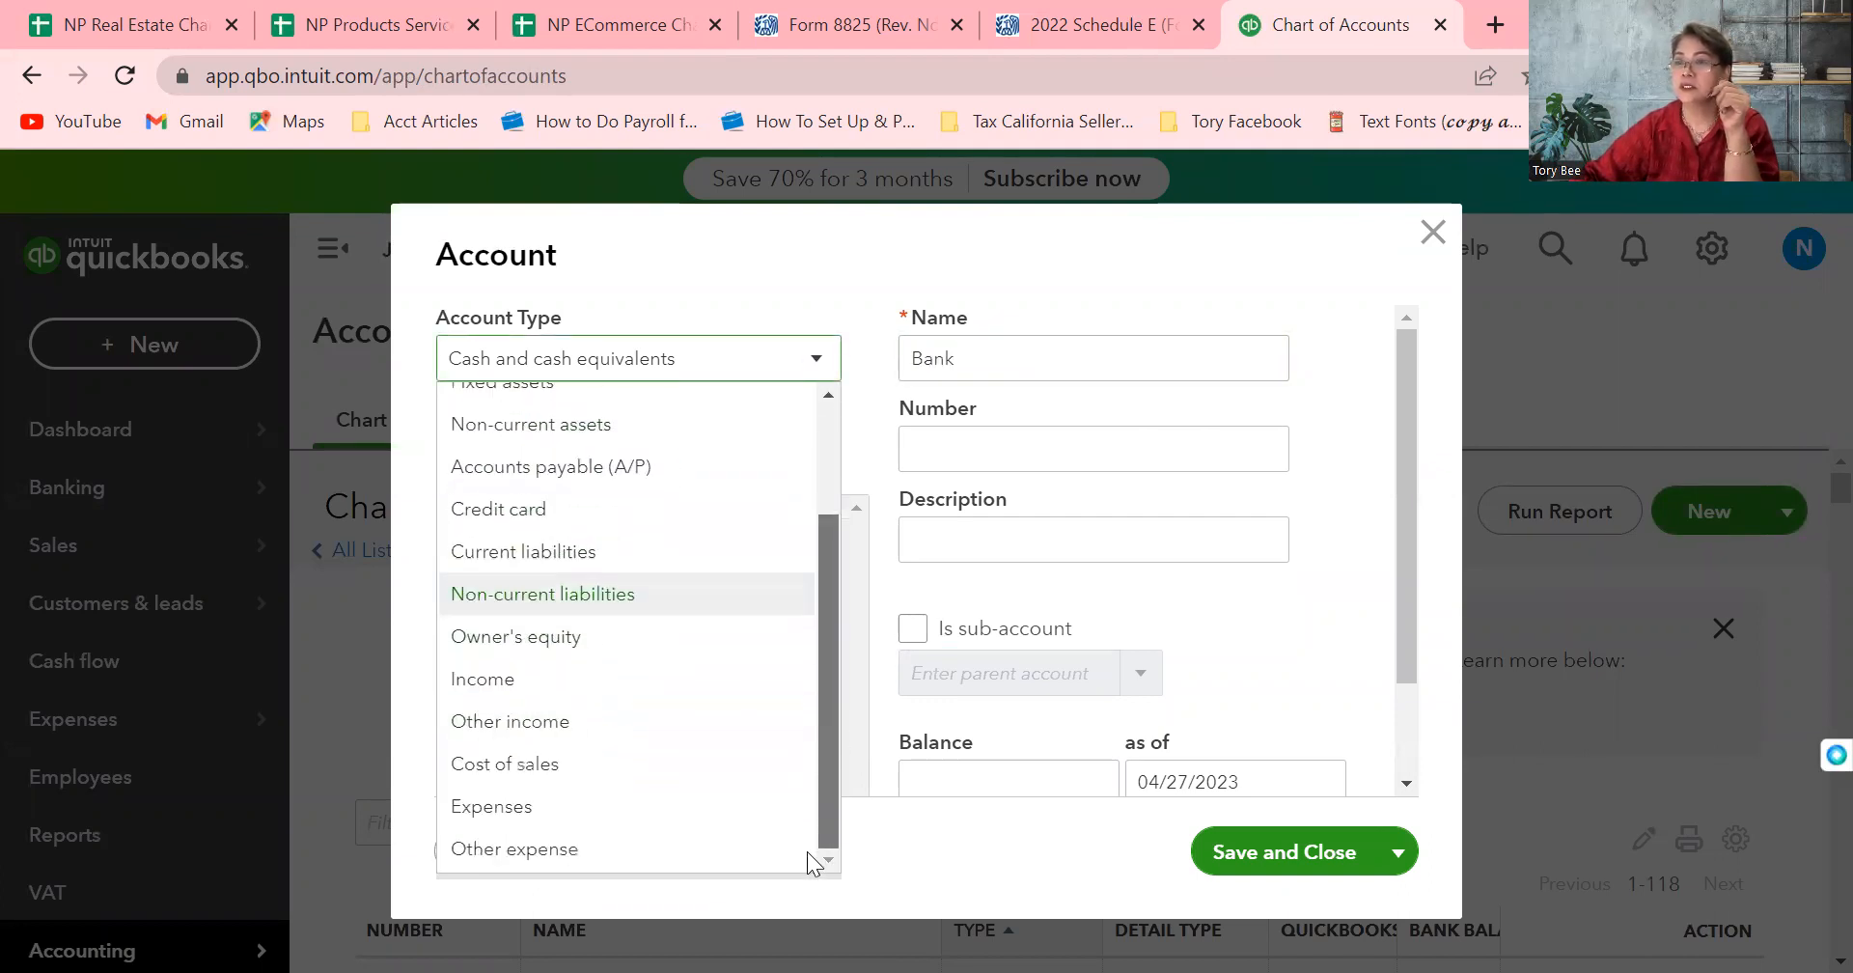
click(522, 813)
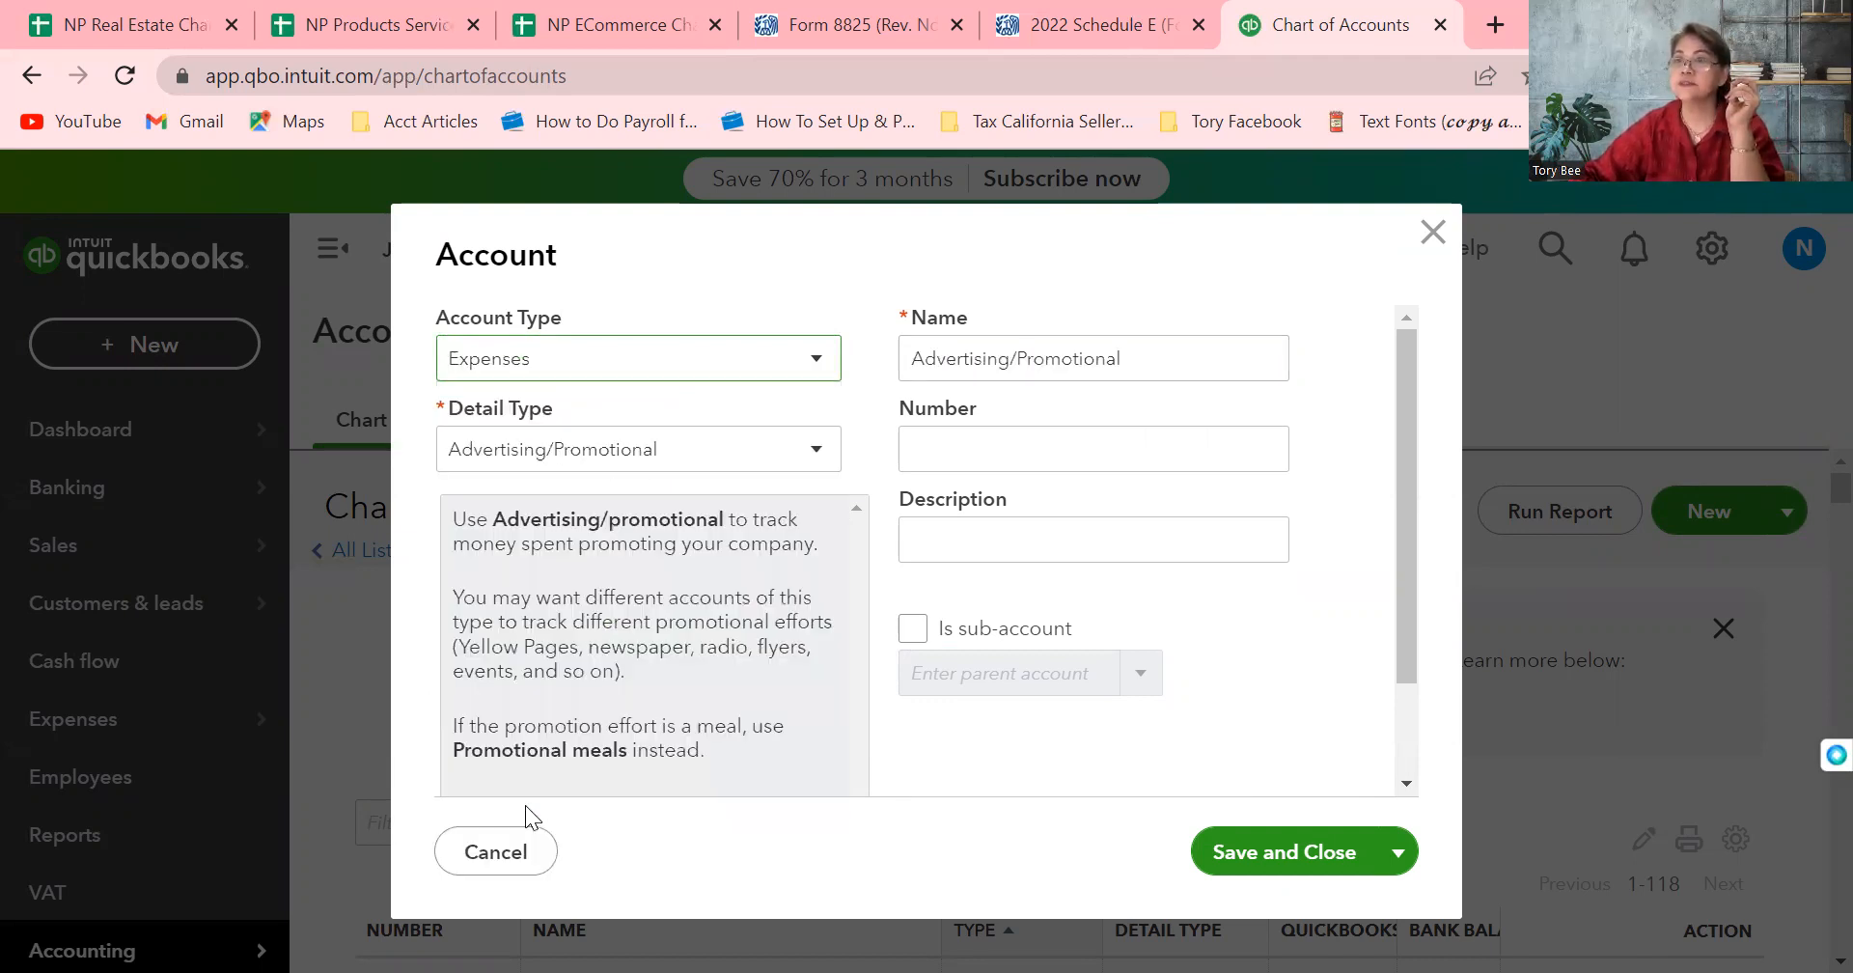
Name the new account Legal and Professional Services and choose Legal and professional fees as its detail type
triple_click(1192, 370)
key(BackSpace)
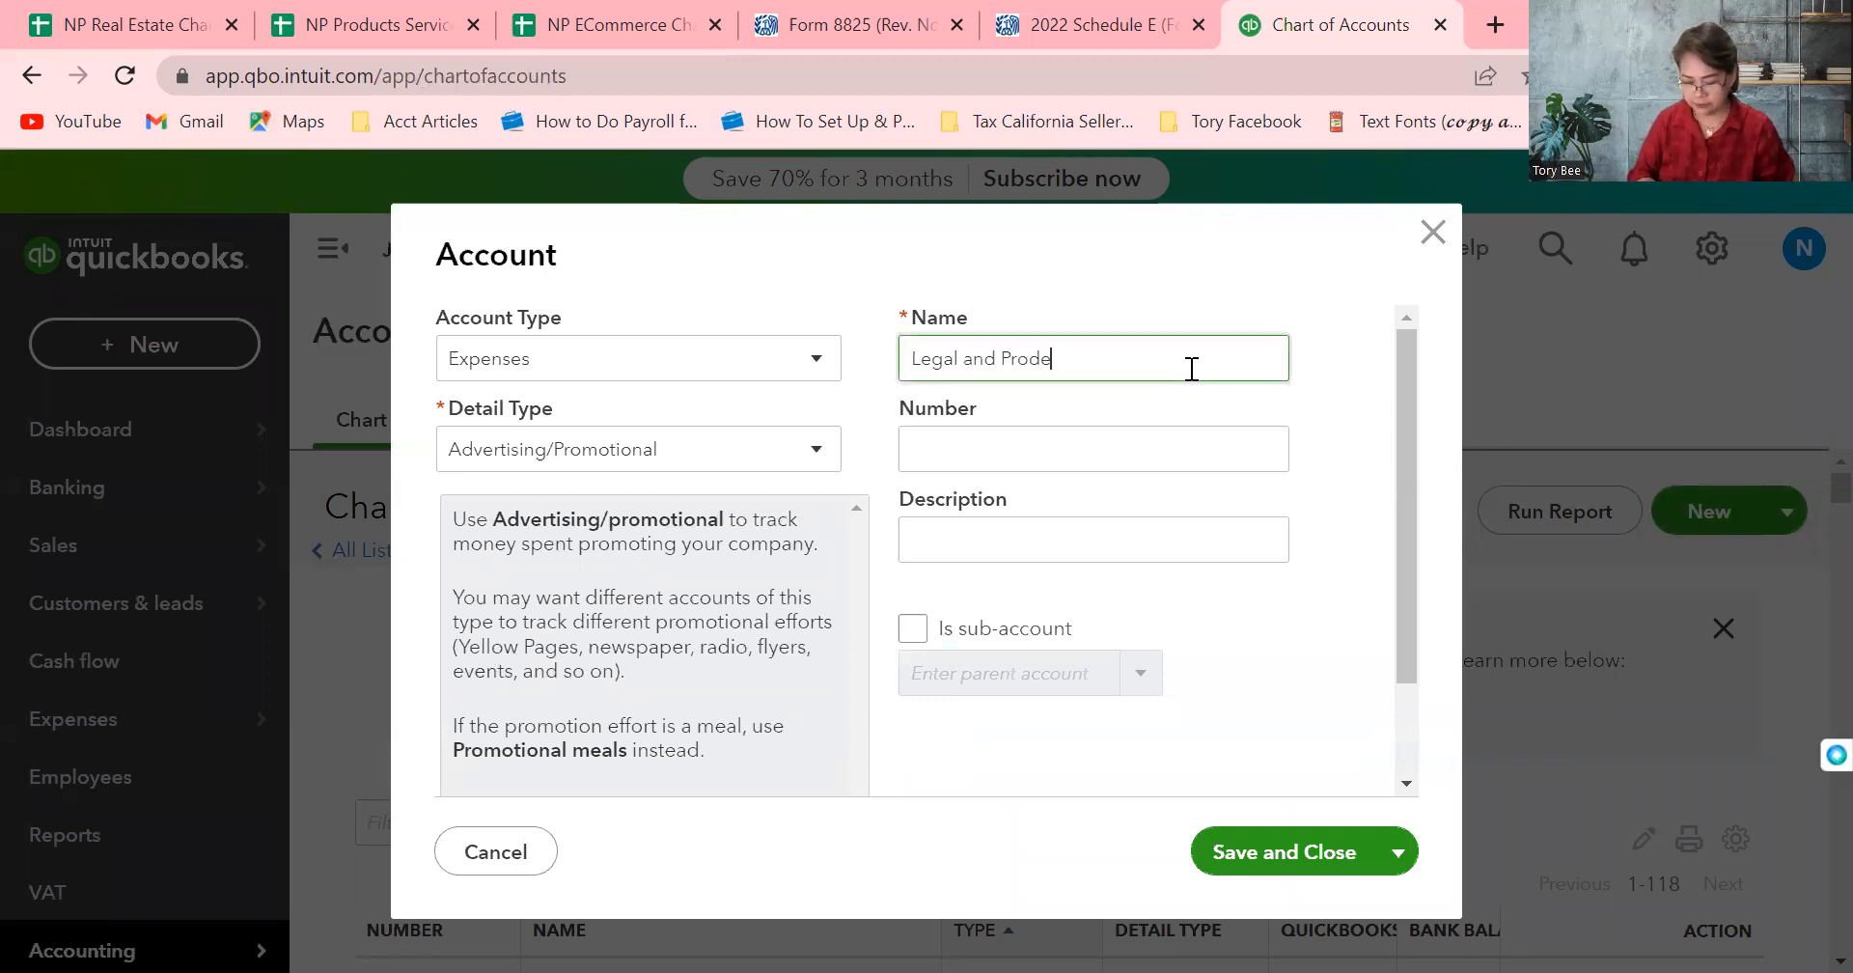
key(BackSpace)
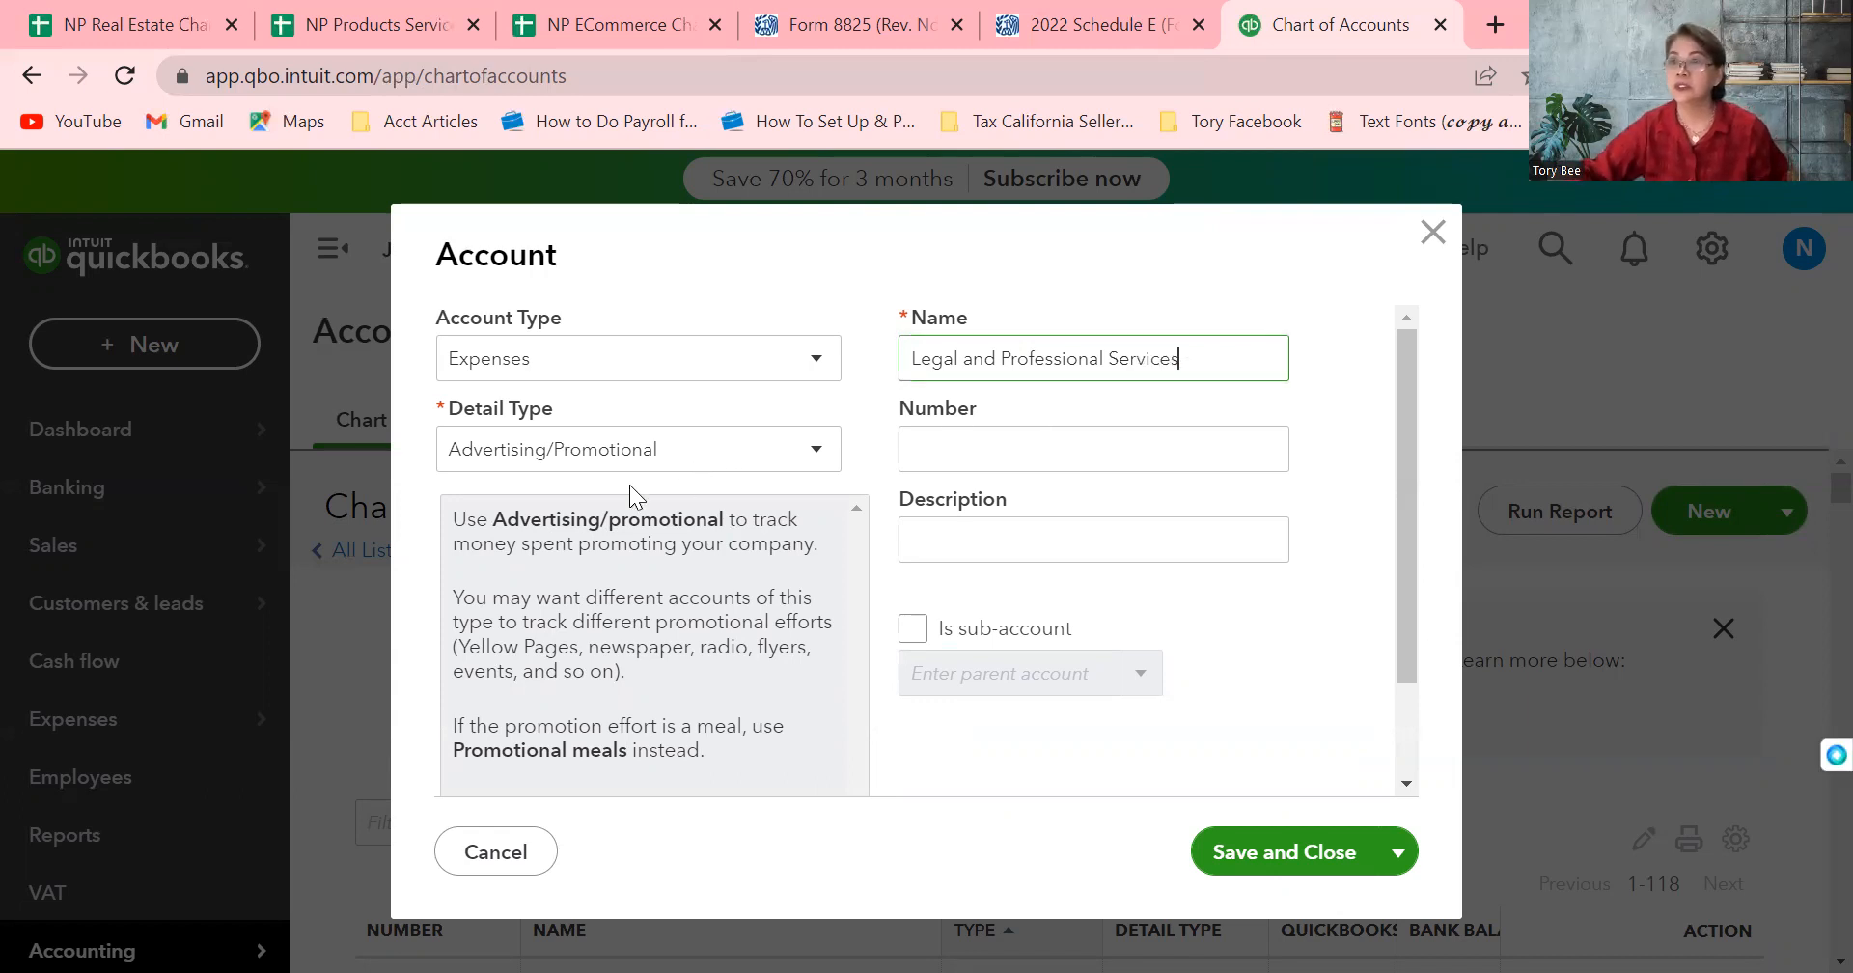
click(816, 451)
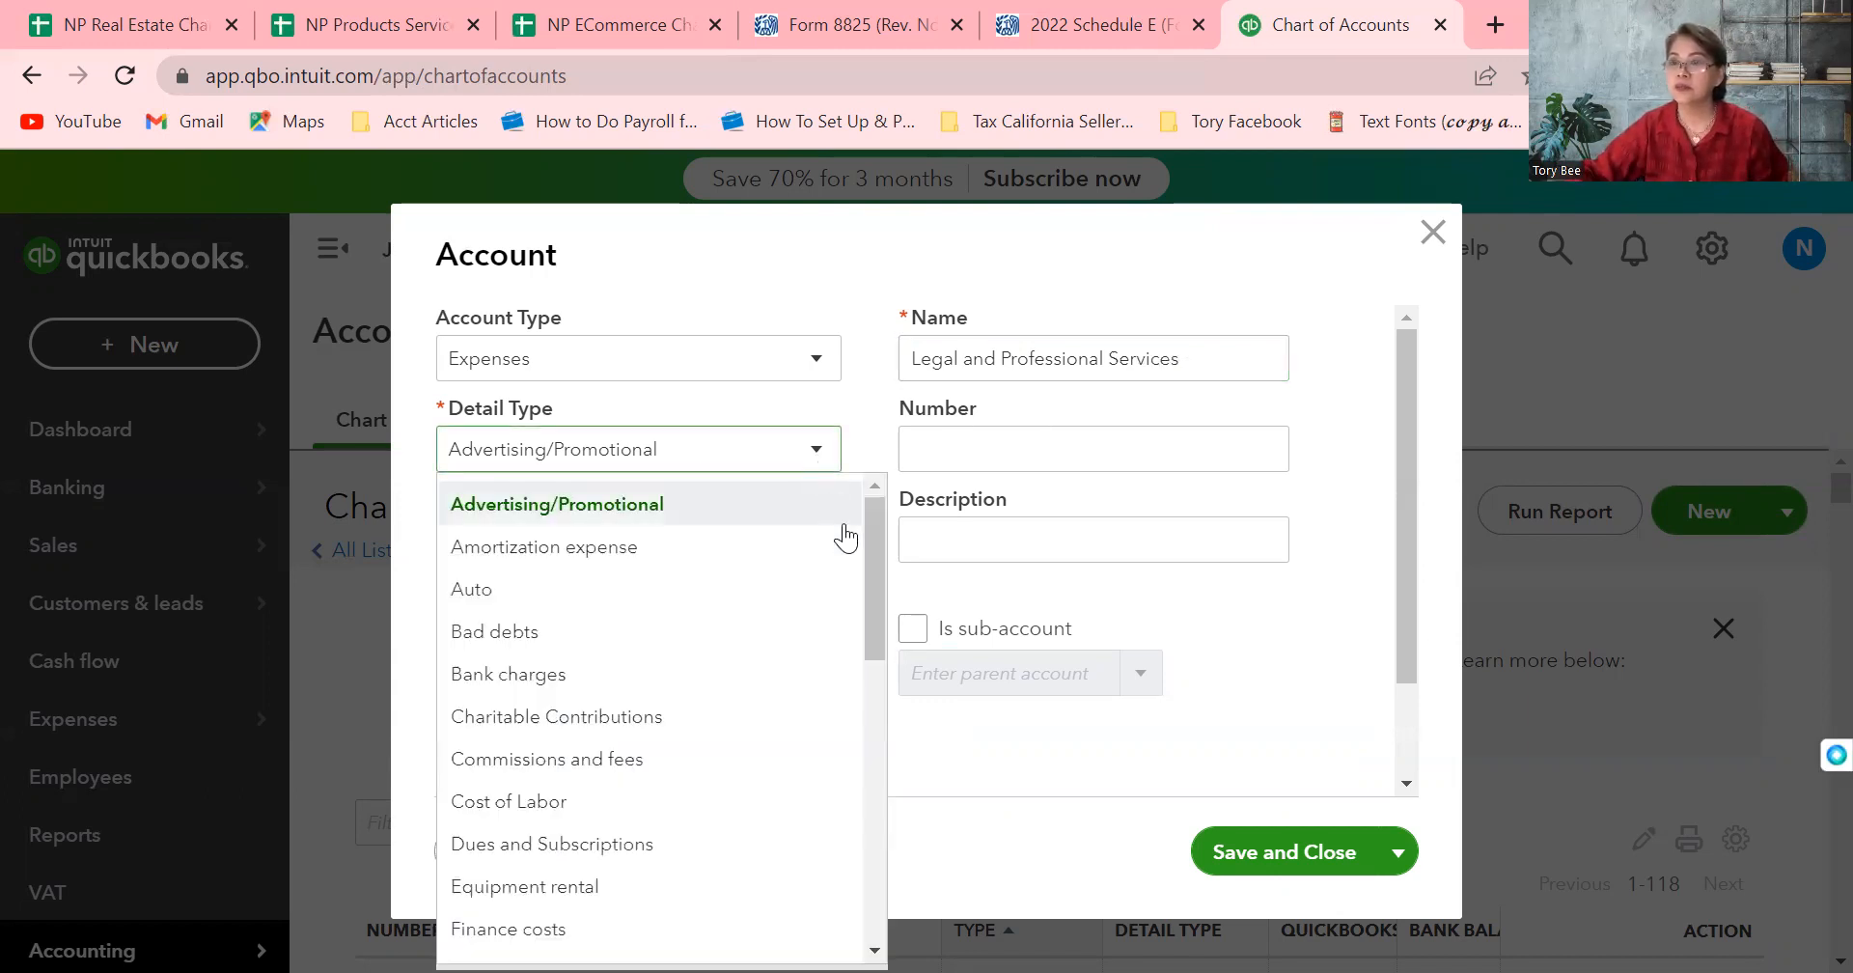
drag(869, 562, 847, 702)
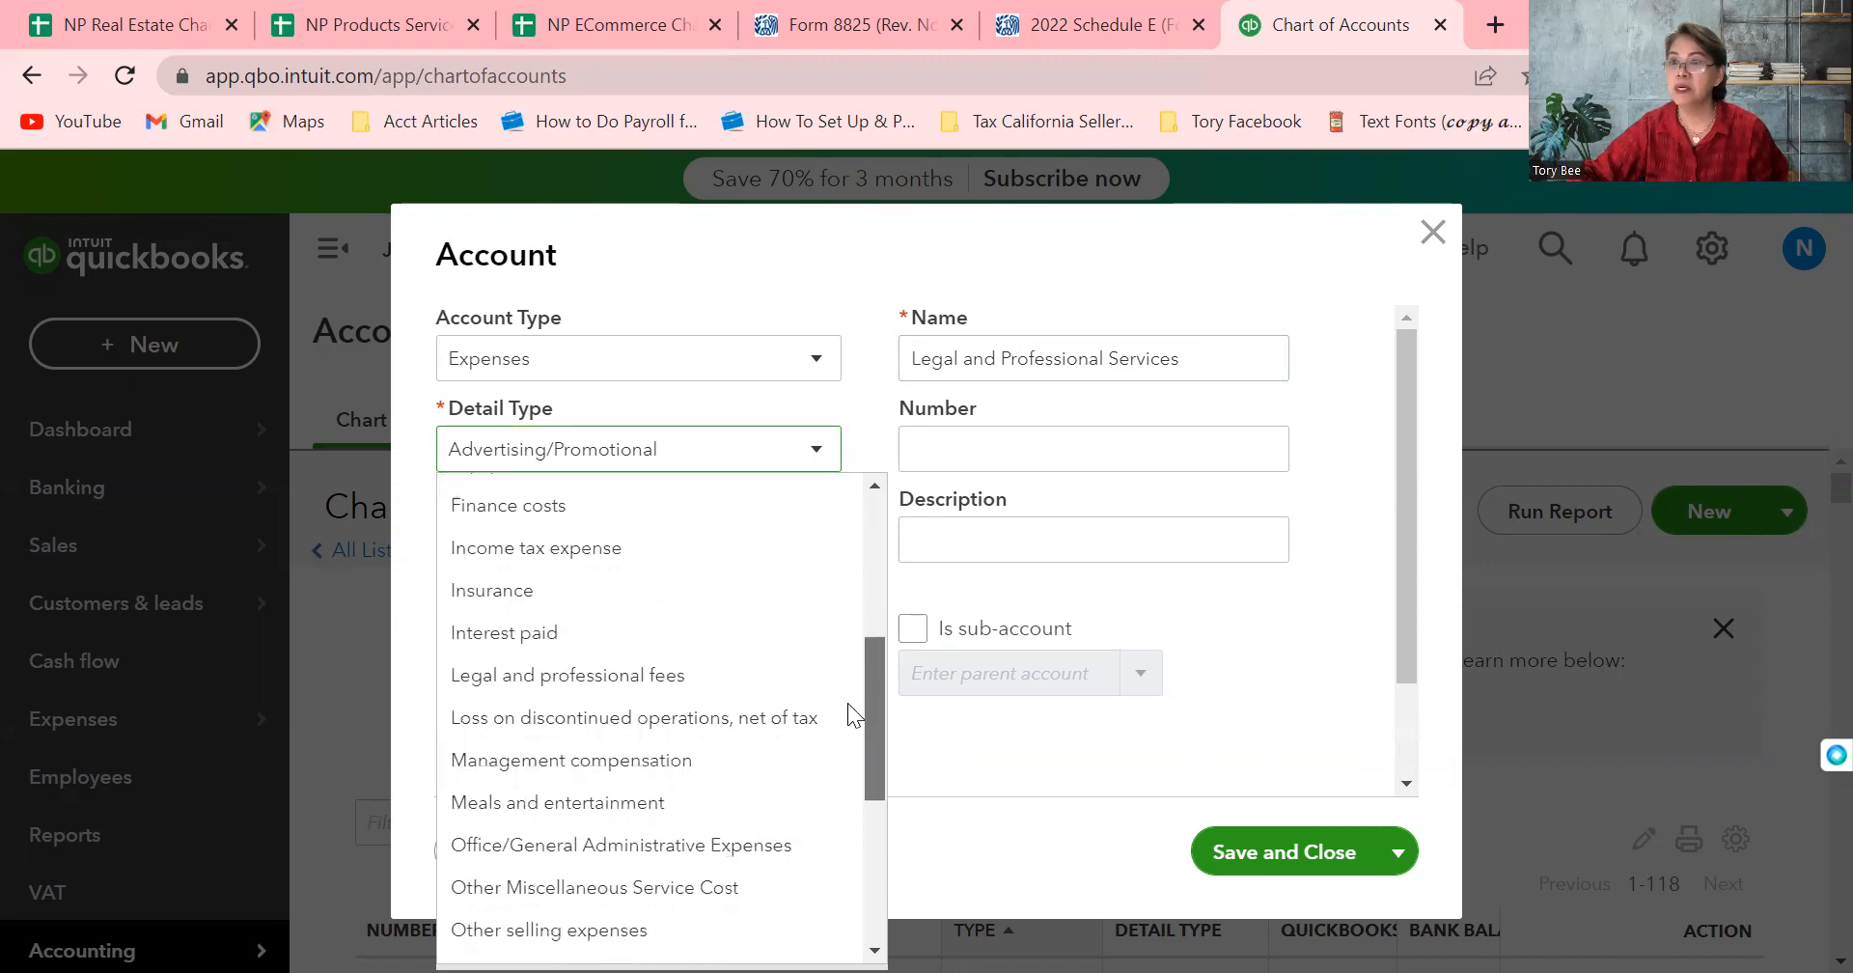
click(633, 677)
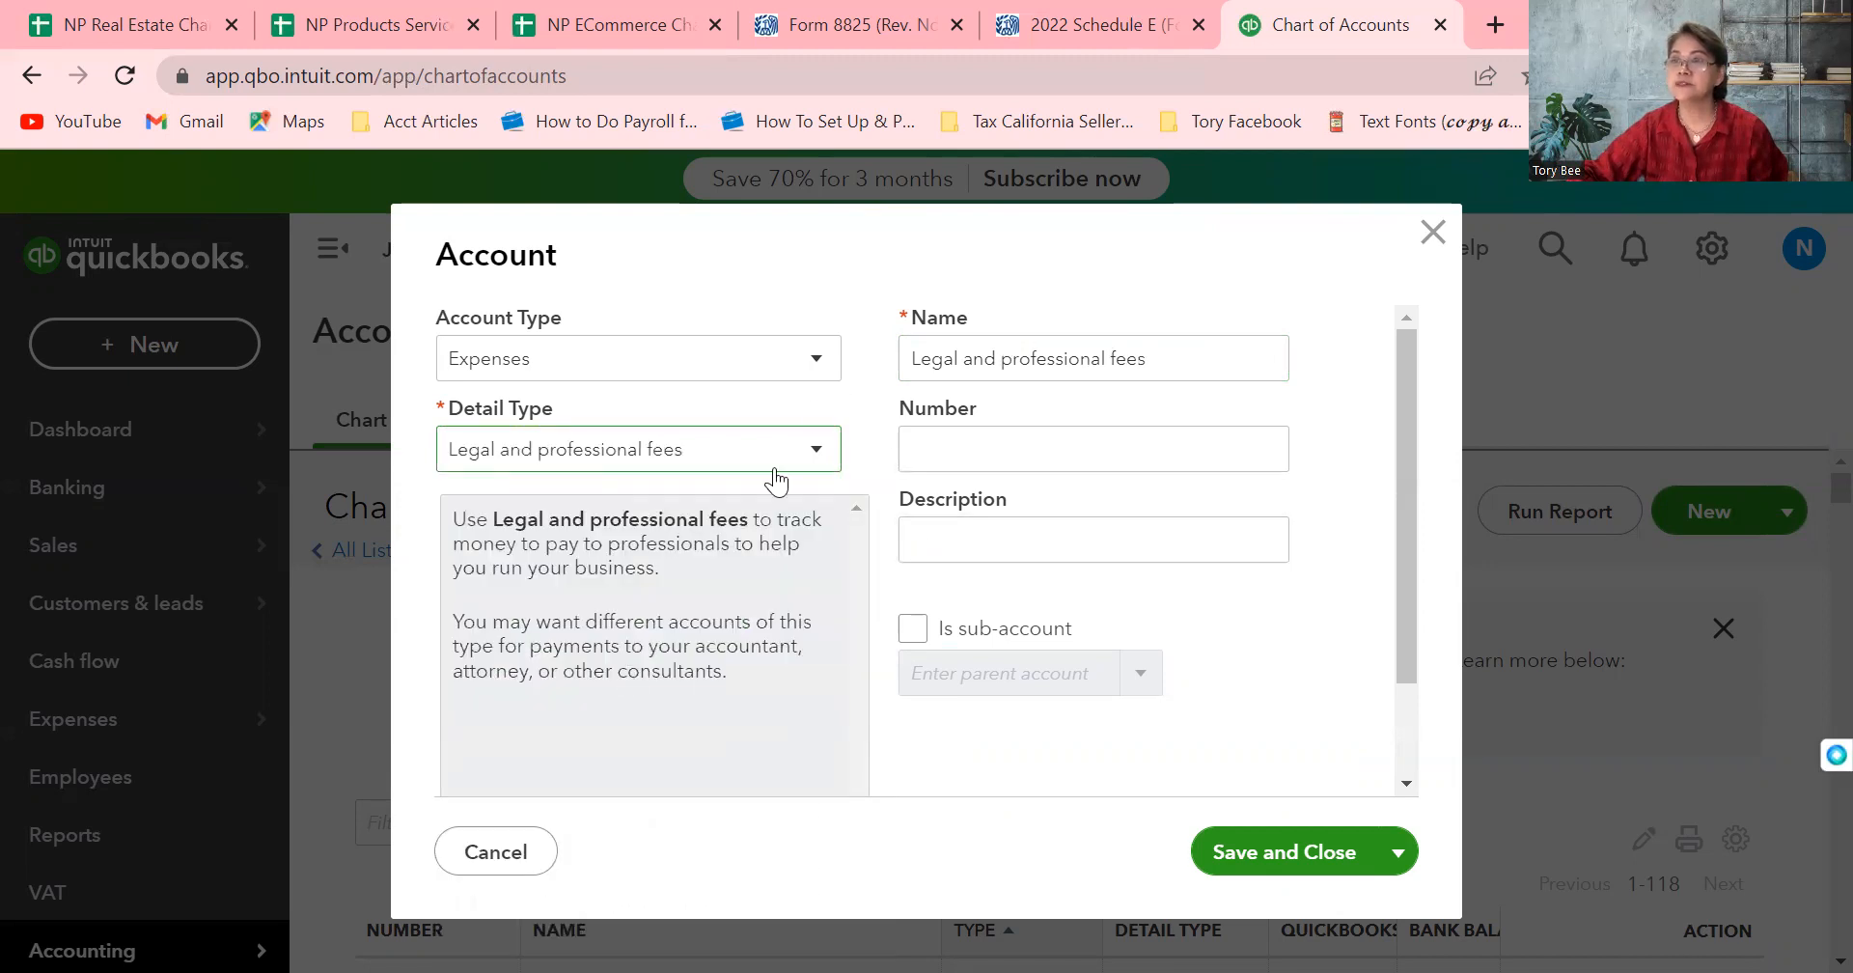
Assign account number 6100 to the new expense account and try to save and close it
click(948, 454)
text(6)
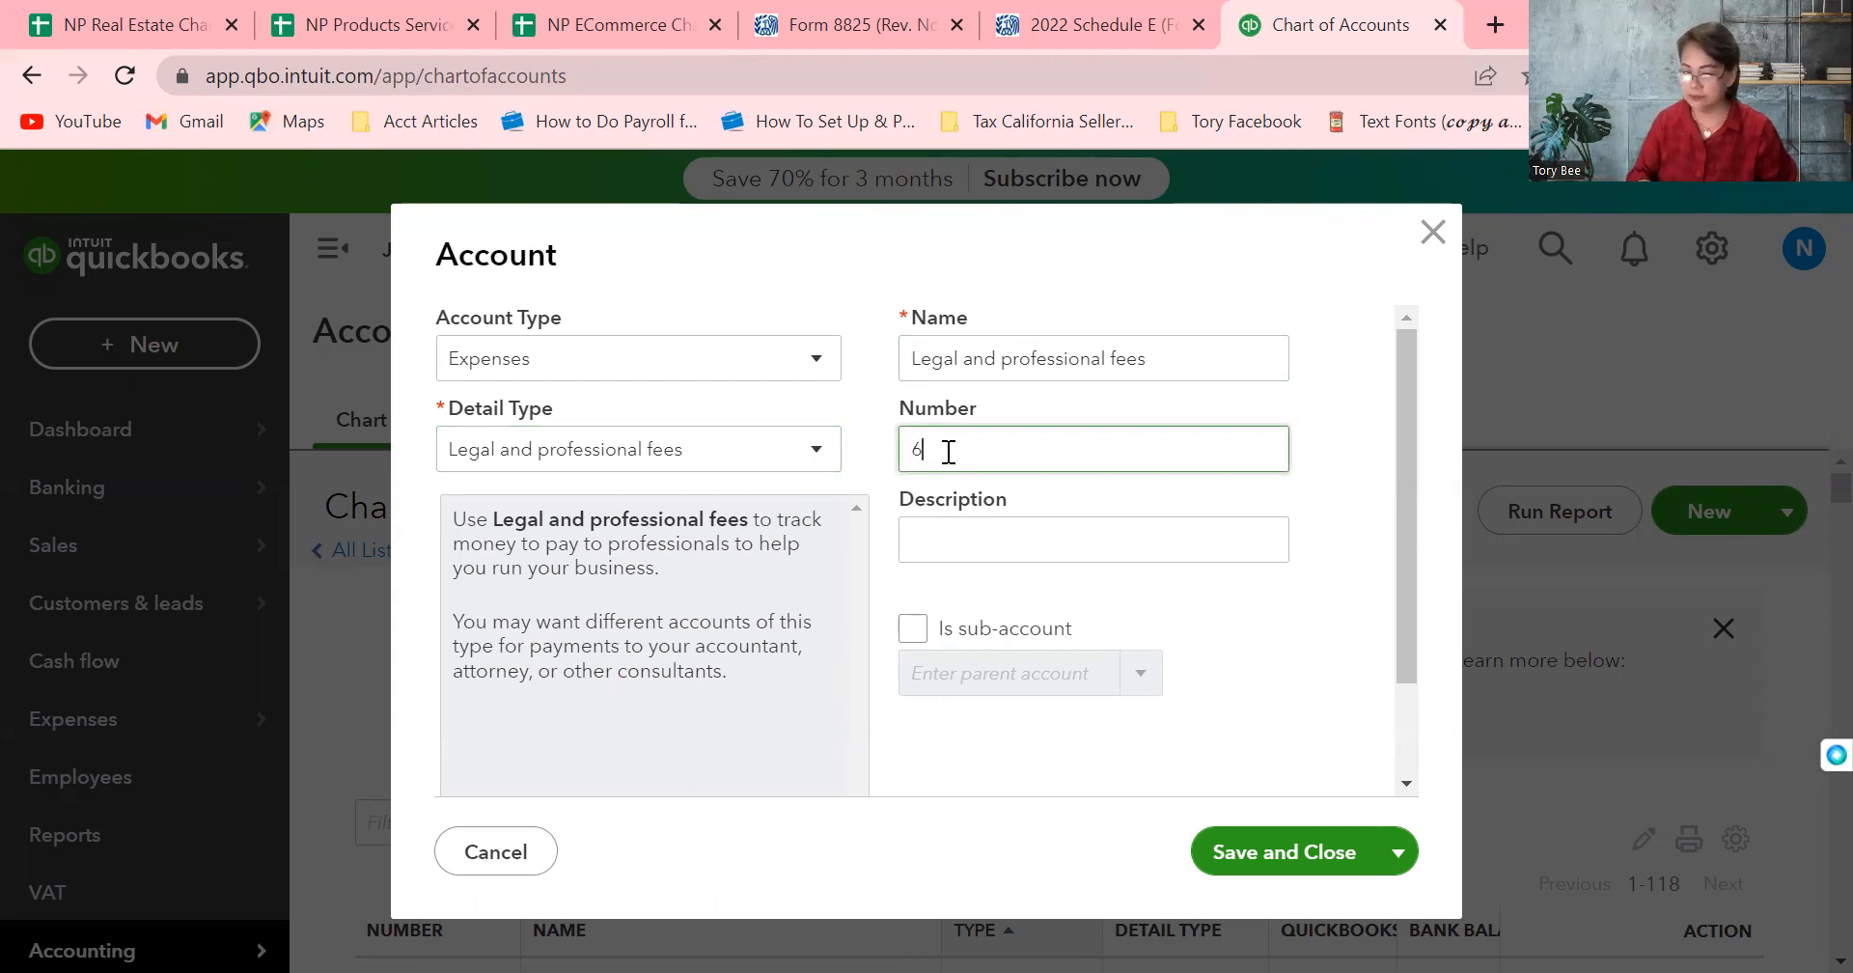
text(100)
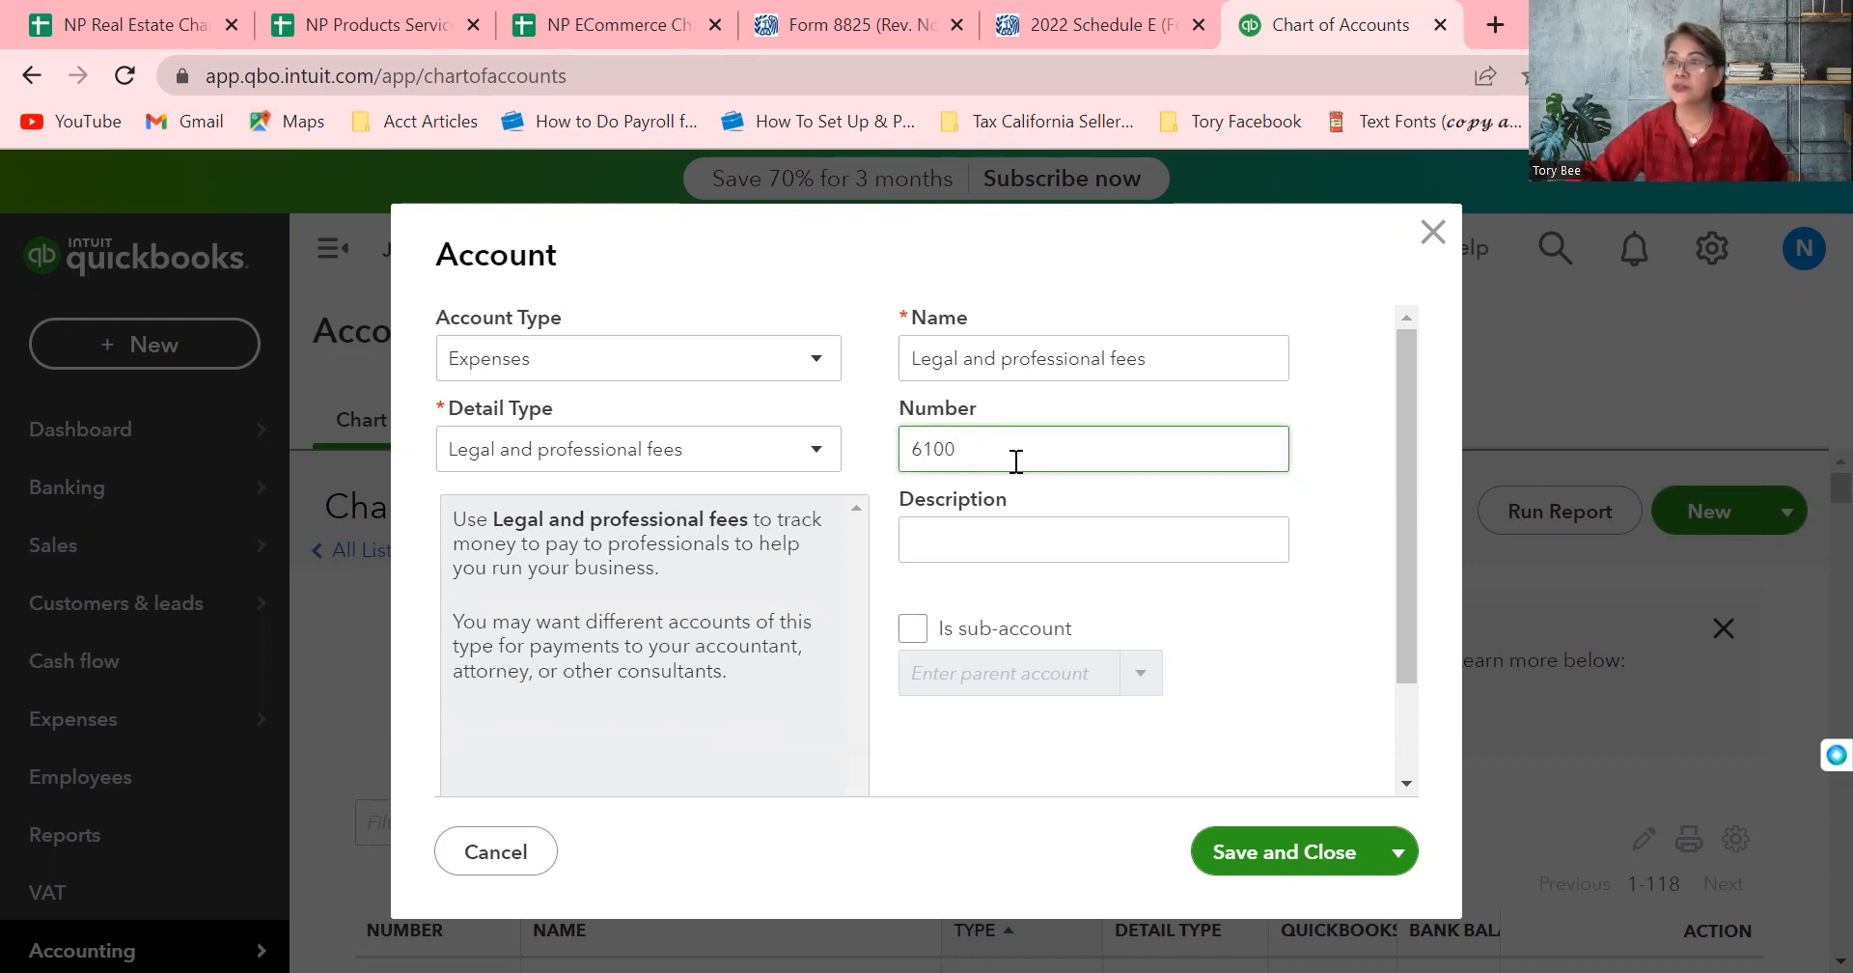
drag(1409, 492, 1396, 622)
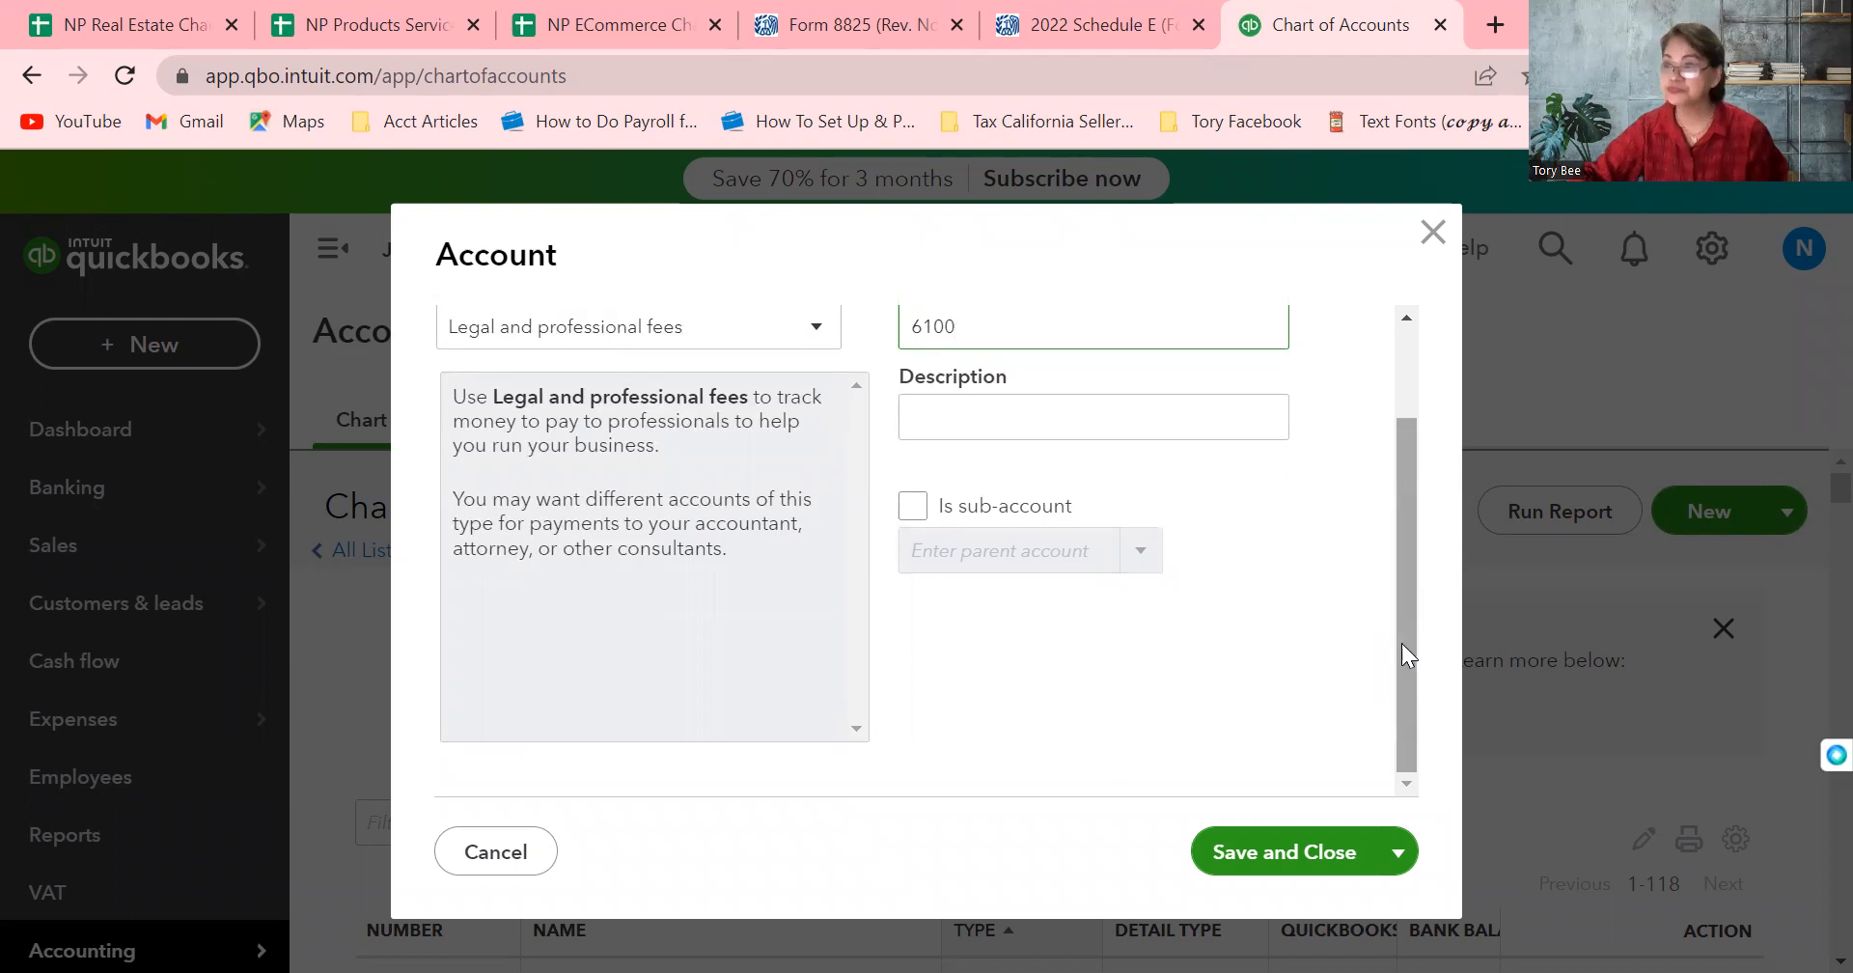
click(1286, 854)
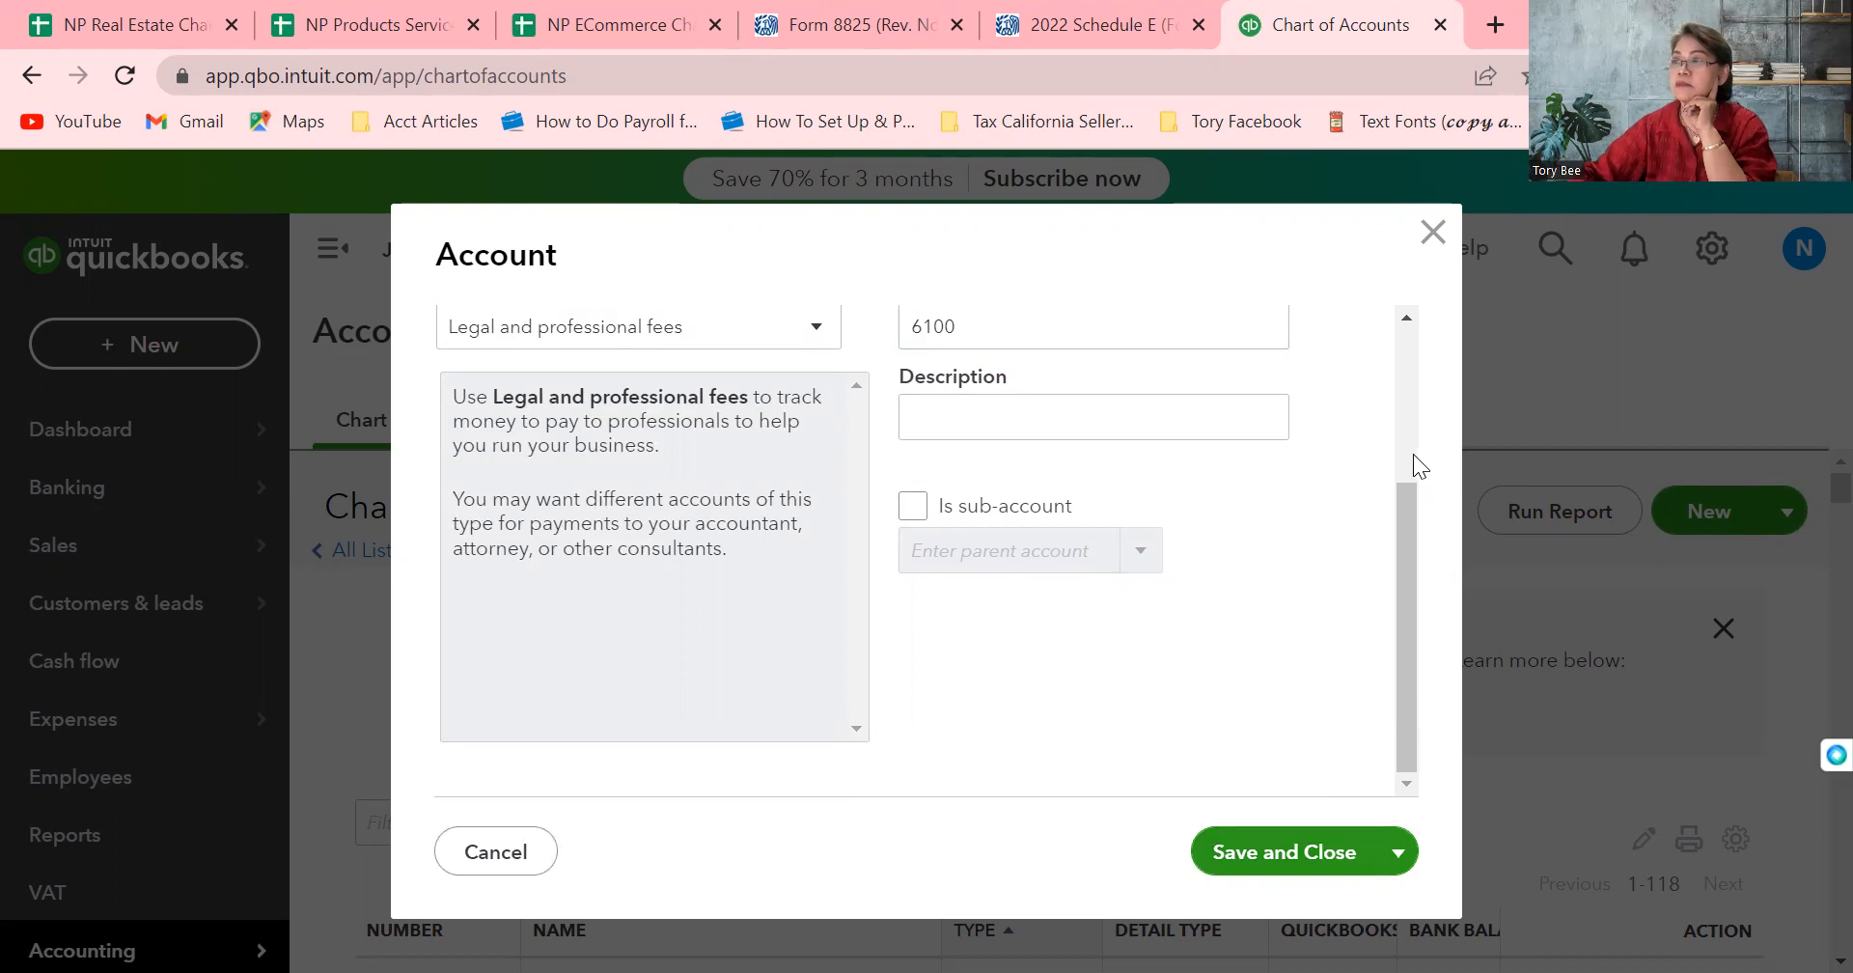
Clear the name of the new 6100 expense account and close the account form without saving
scroll(1409, 454, up, 3)
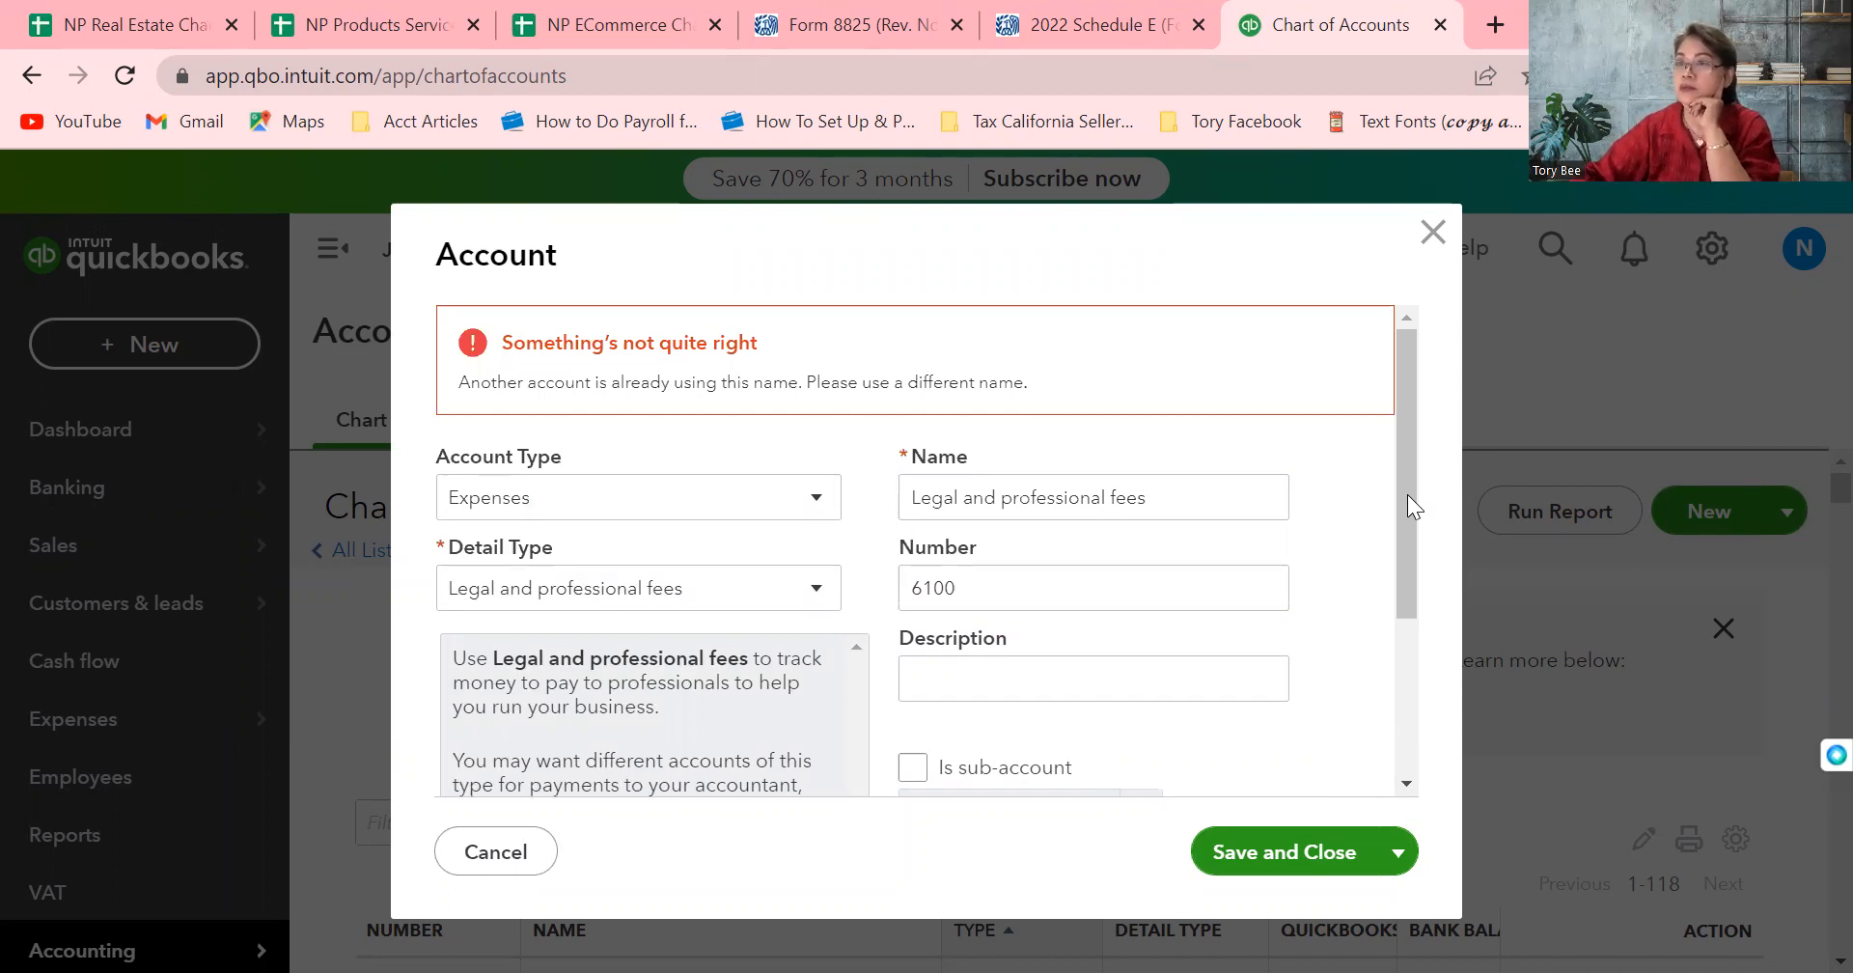
triple_click(1199, 492)
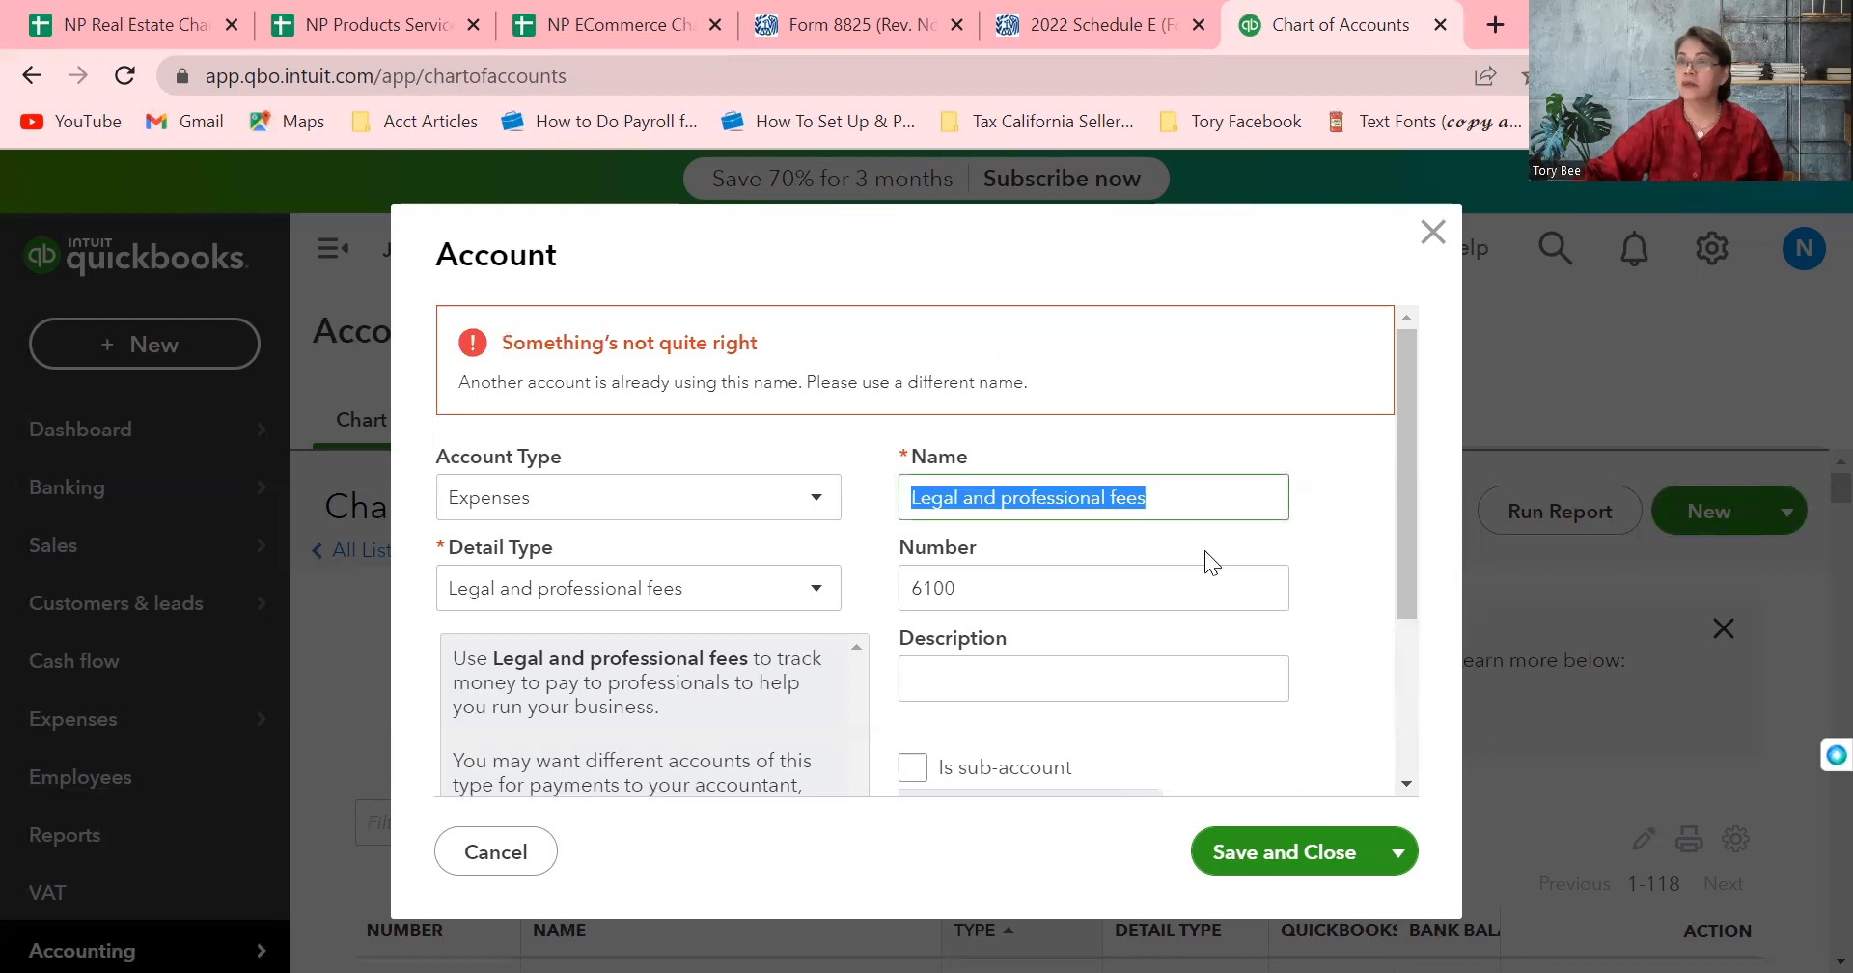
click(1161, 498)
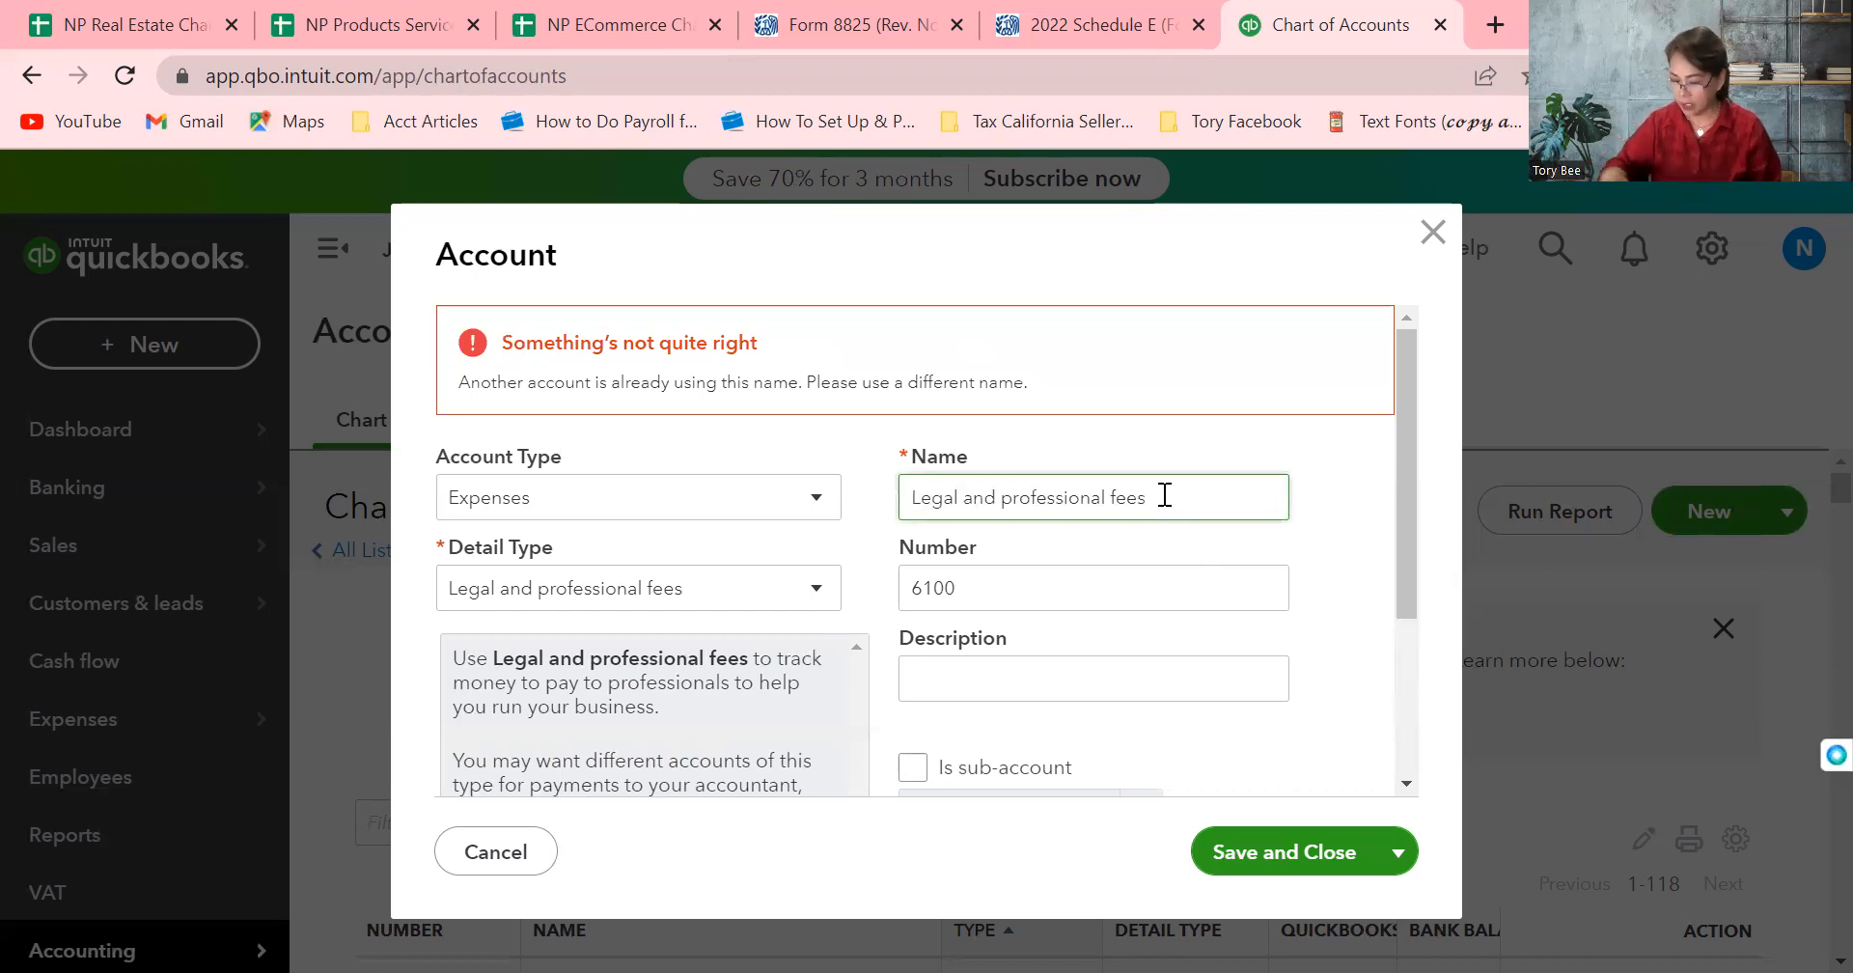
key(BackSpace)
key(BackSpace)
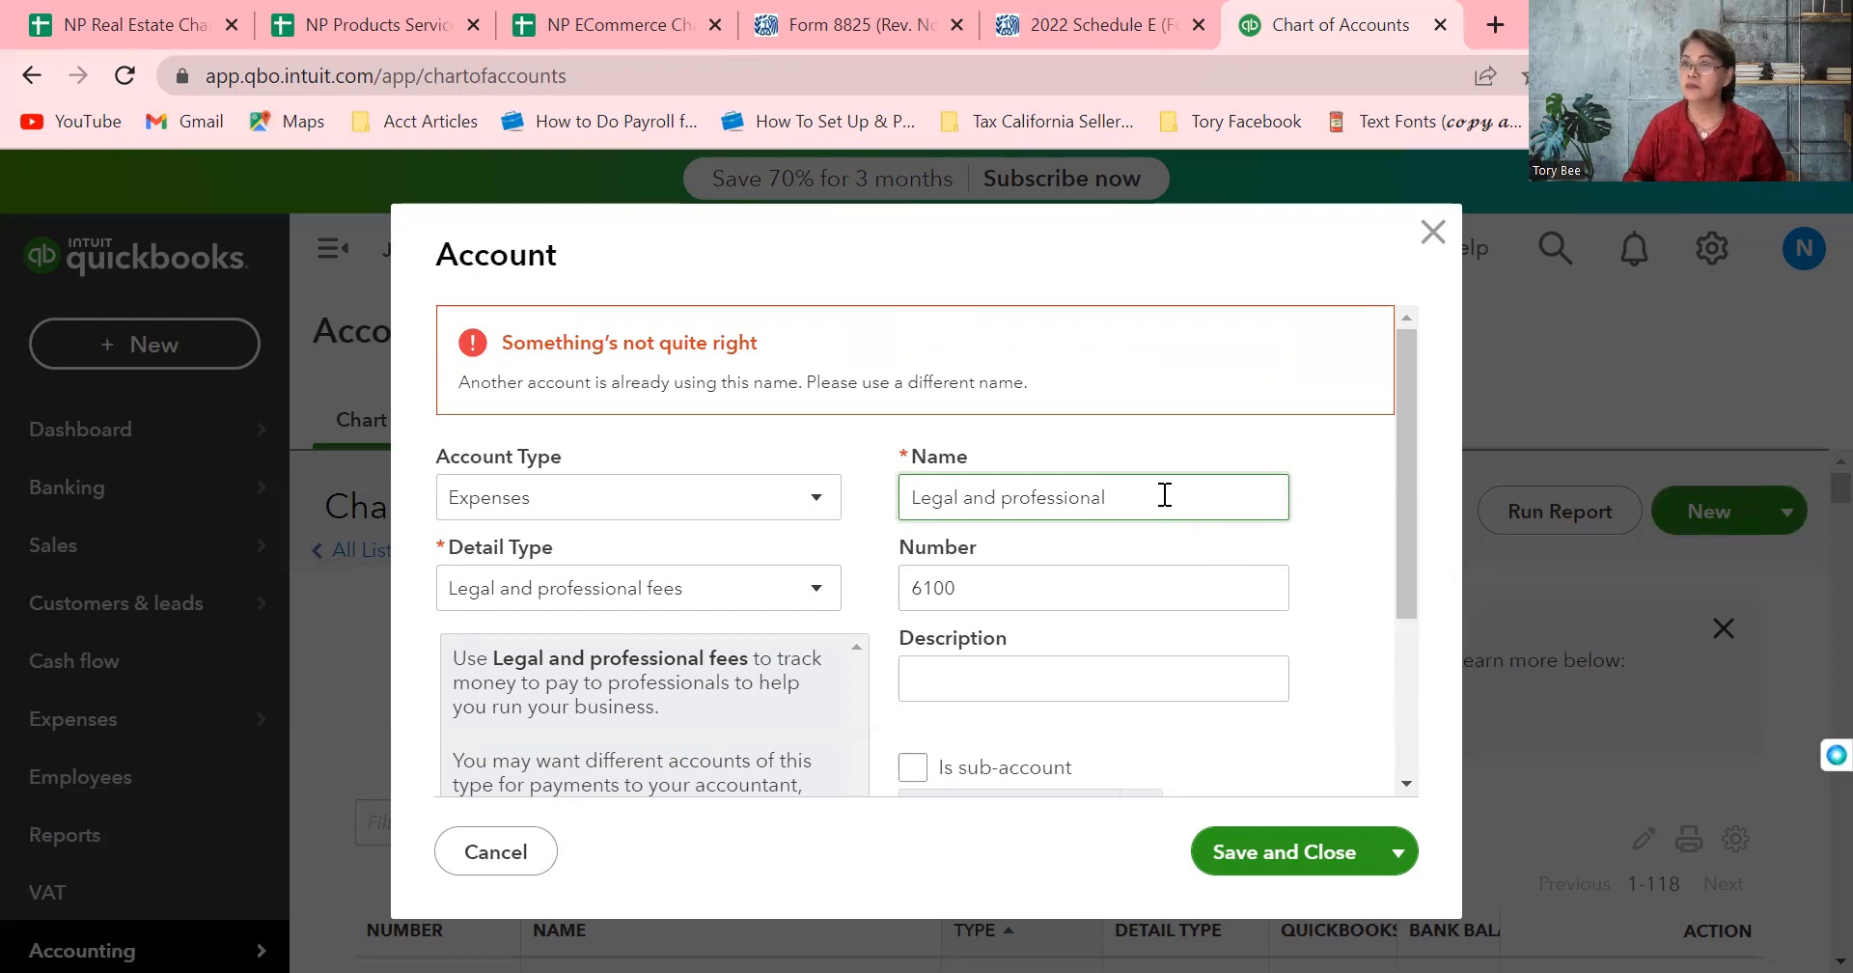
key(BackSpace)
key(BackSpace)
key(BackSpace)
key(BackSpace)
key(BackSpace)
key(BackSpace)
key(BackSpace)
key(BackSpace)
key(BackSpace)
key(BackSpace)
key(BackSpace)
key(BackSpace)
key(BackSpace)
key(BackSpace)
key(BackSpace)
key(BackSpace)
key(BackSpace)
key(BackSpace)
key(BackSpace)
key(BackSpace)
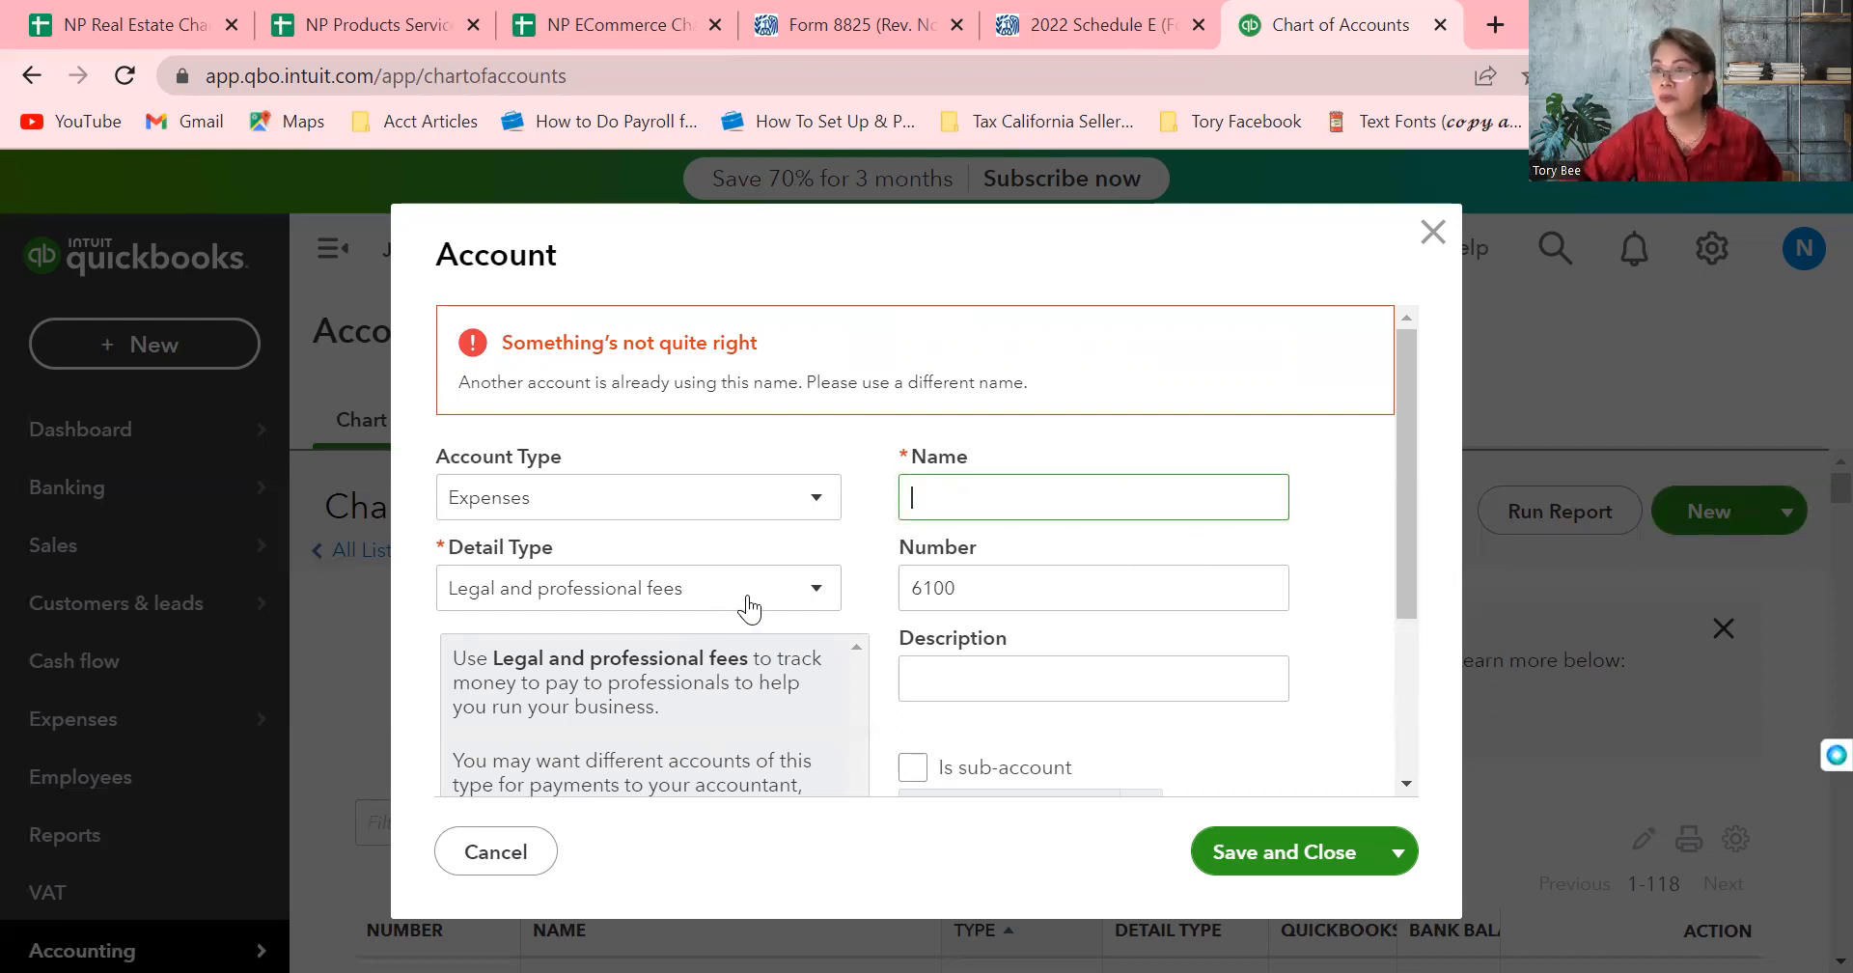
click(1431, 234)
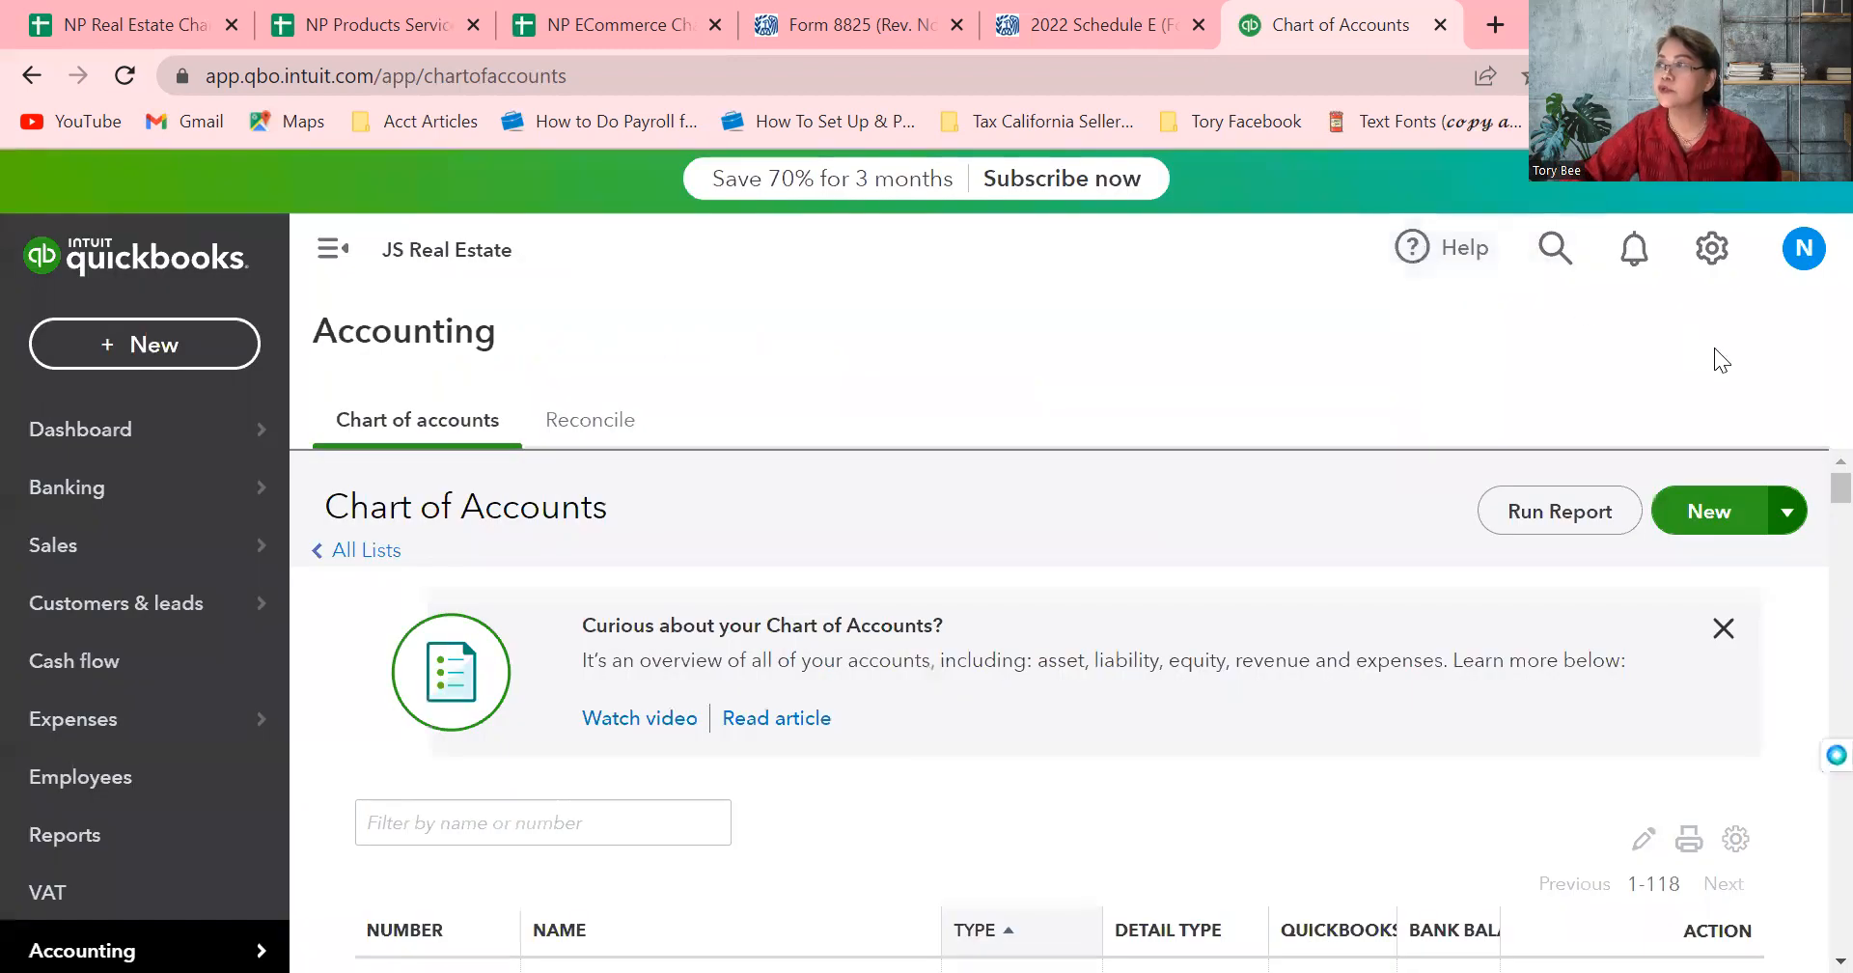
Look through the chart of accounts for an existing legal and professional fees account, checking the equity, income, cost of sales and expense accounts
scroll(1808, 660, down, 5)
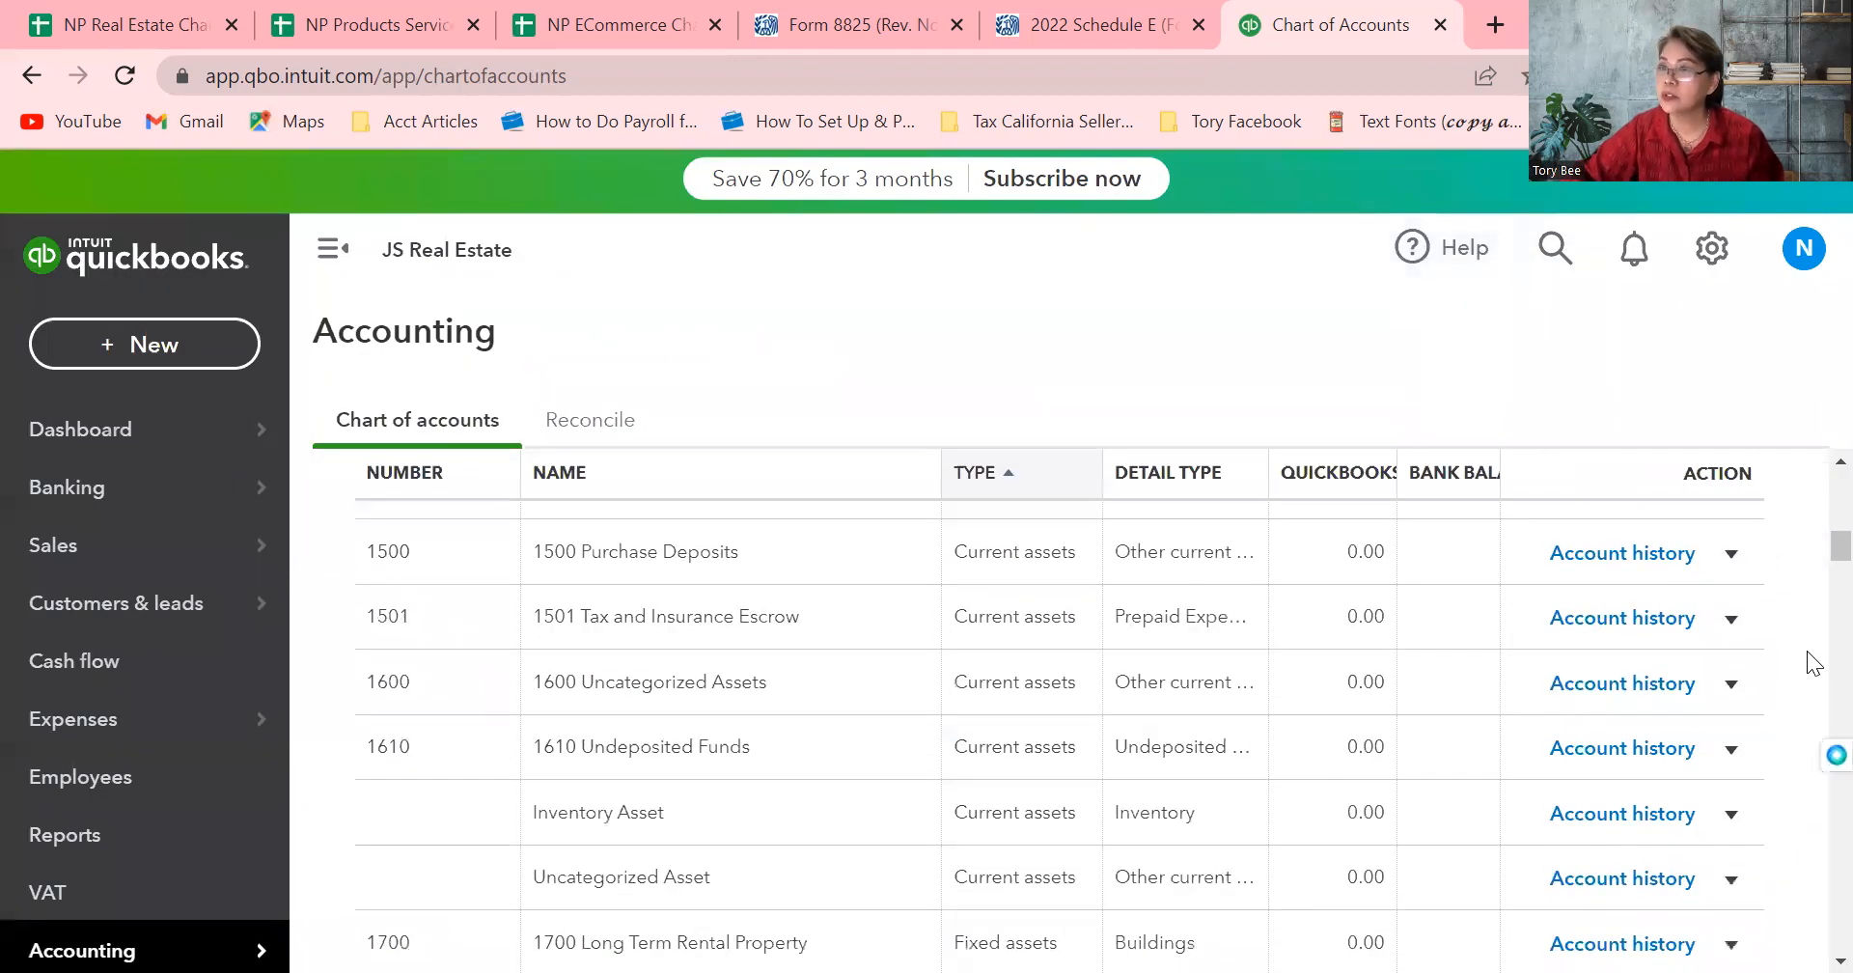
scroll(1813, 664, down, 10)
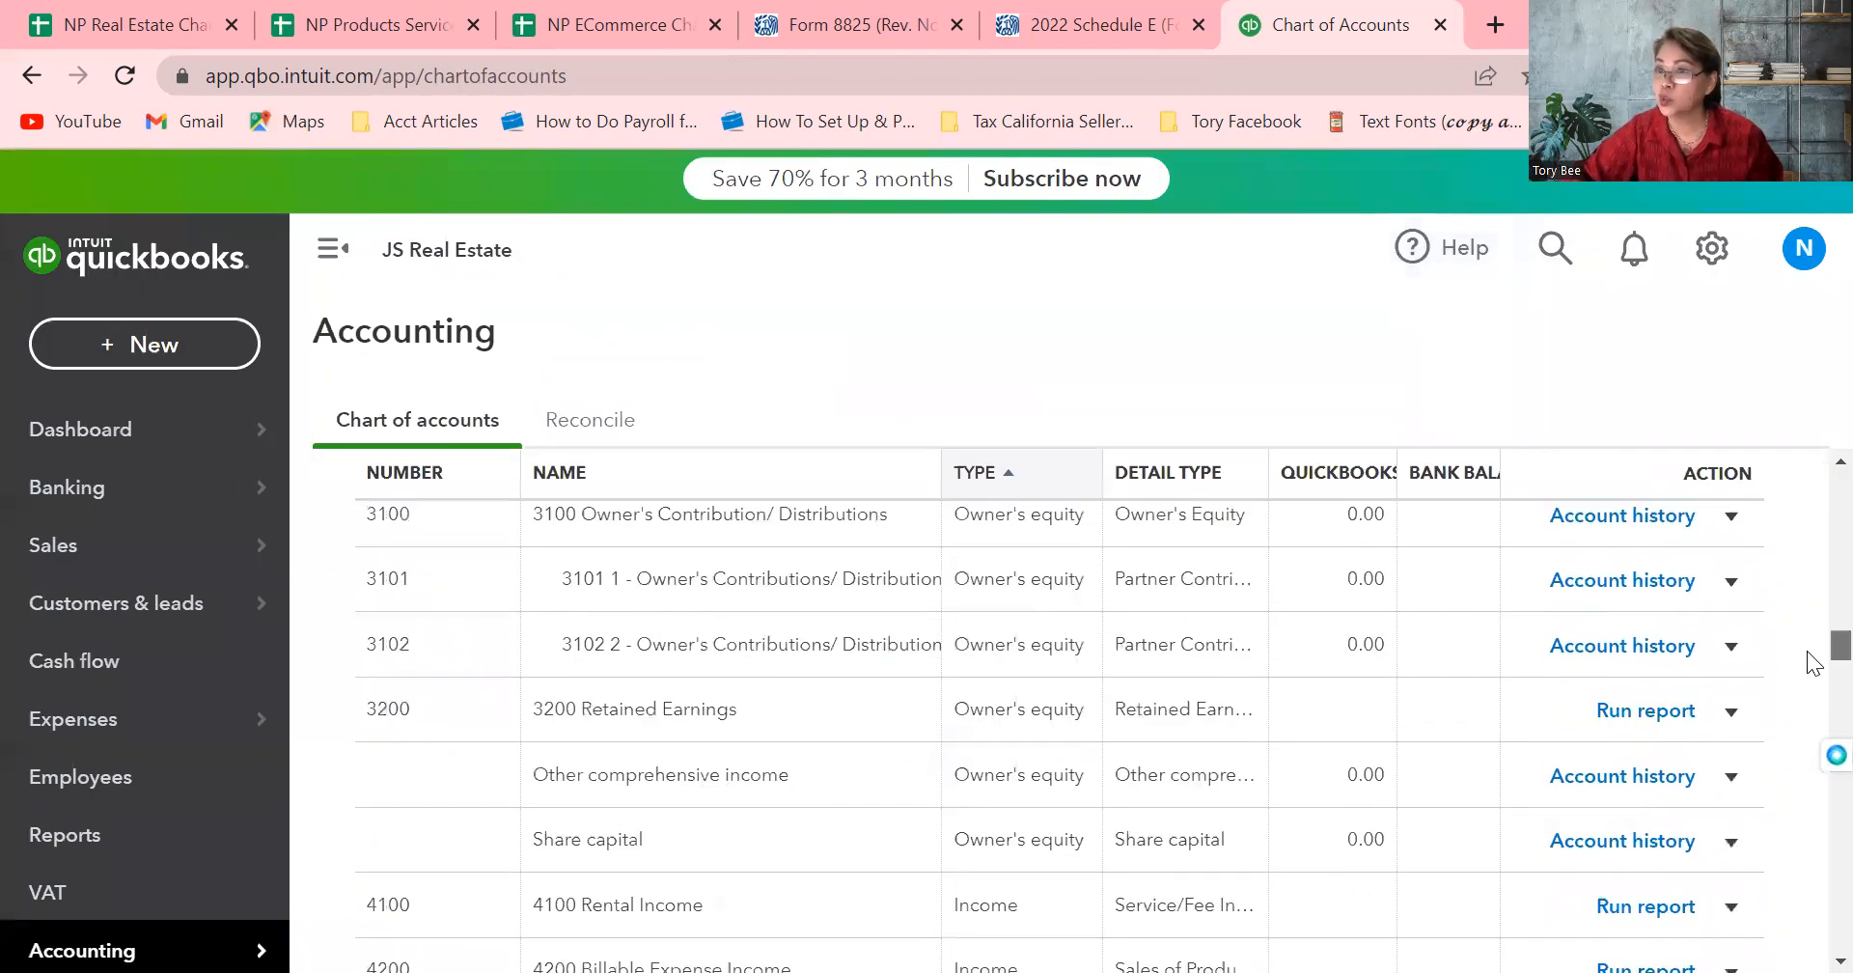
scroll(1812, 676, down, 3)
scroll(1813, 680, down, 6)
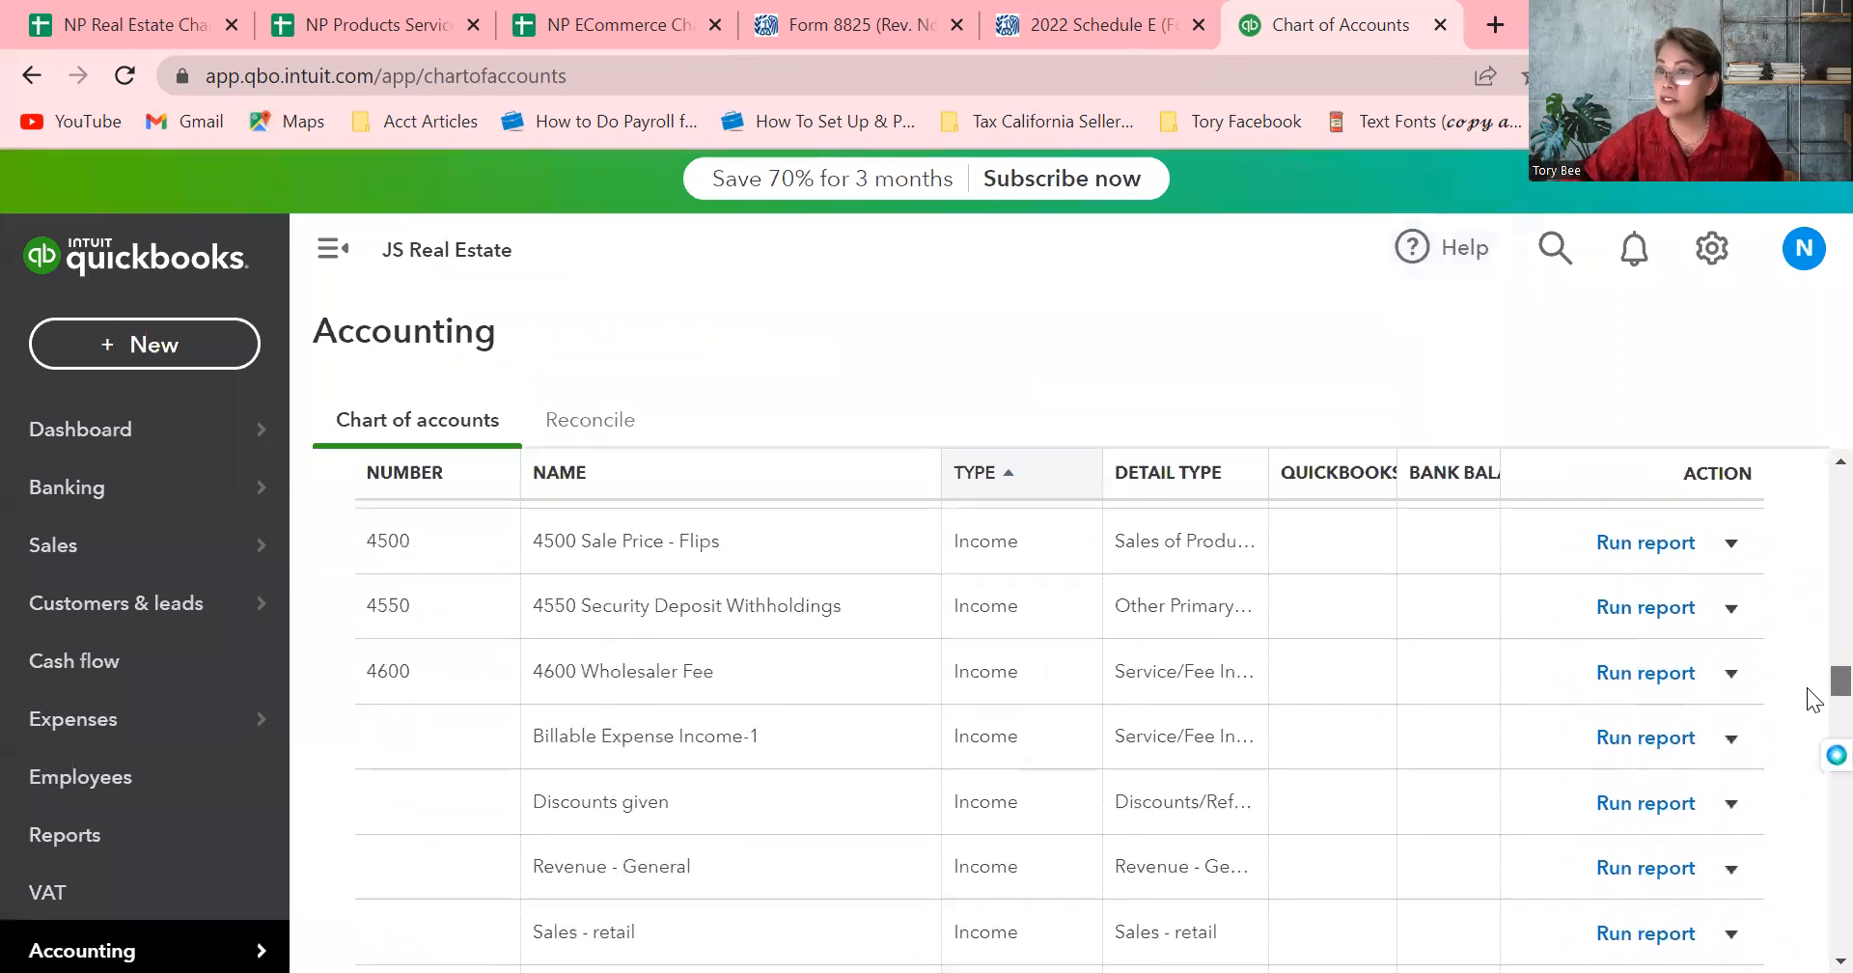
scroll(1807, 716, down, 7)
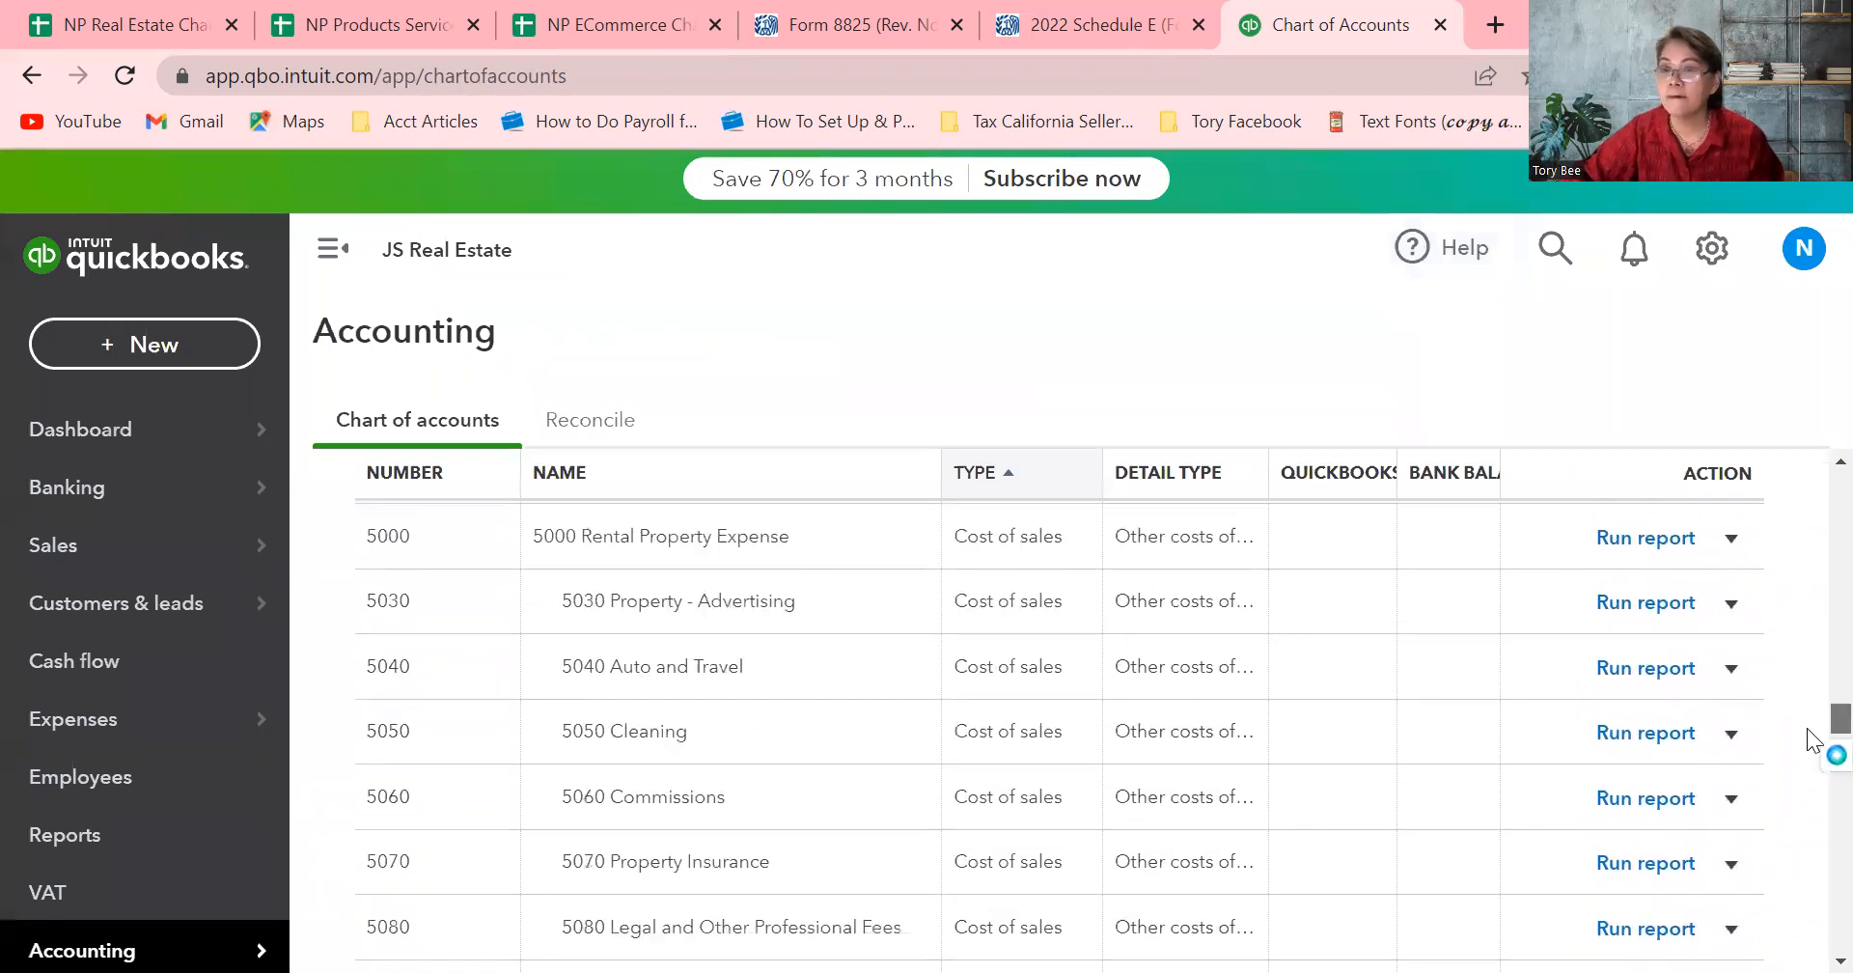
scroll(1809, 752, down, 10)
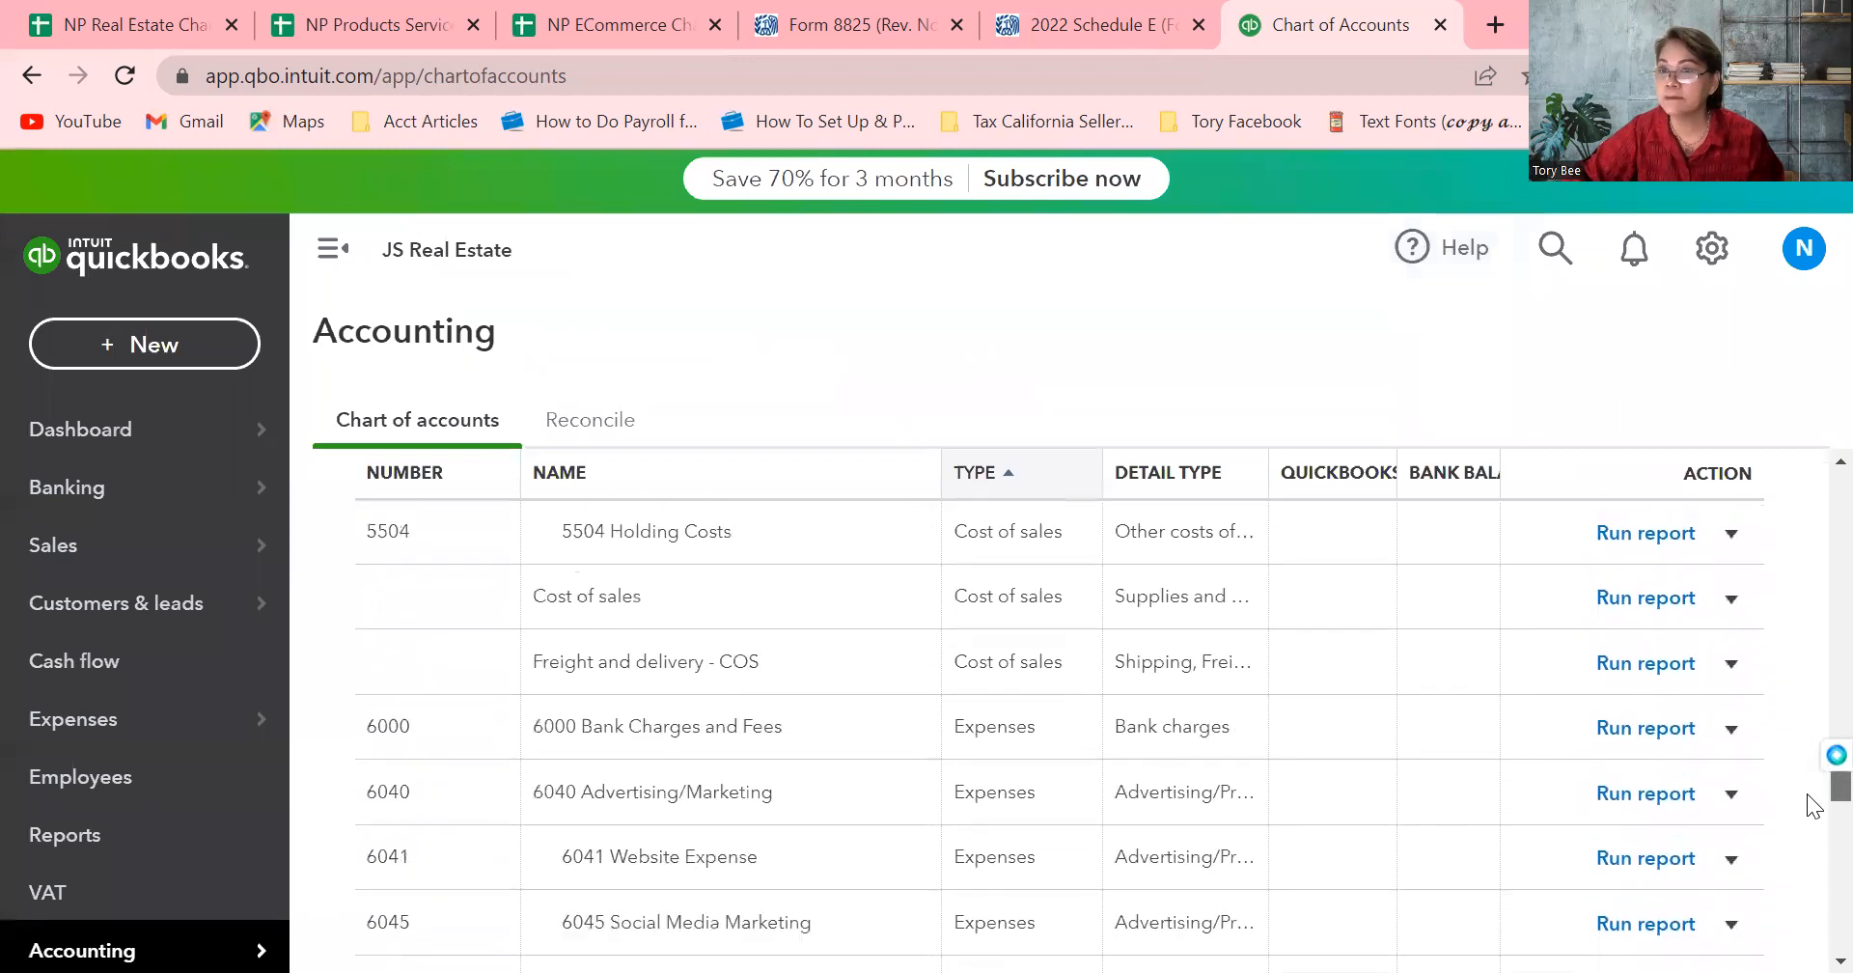
scroll(1812, 806, down, 3)
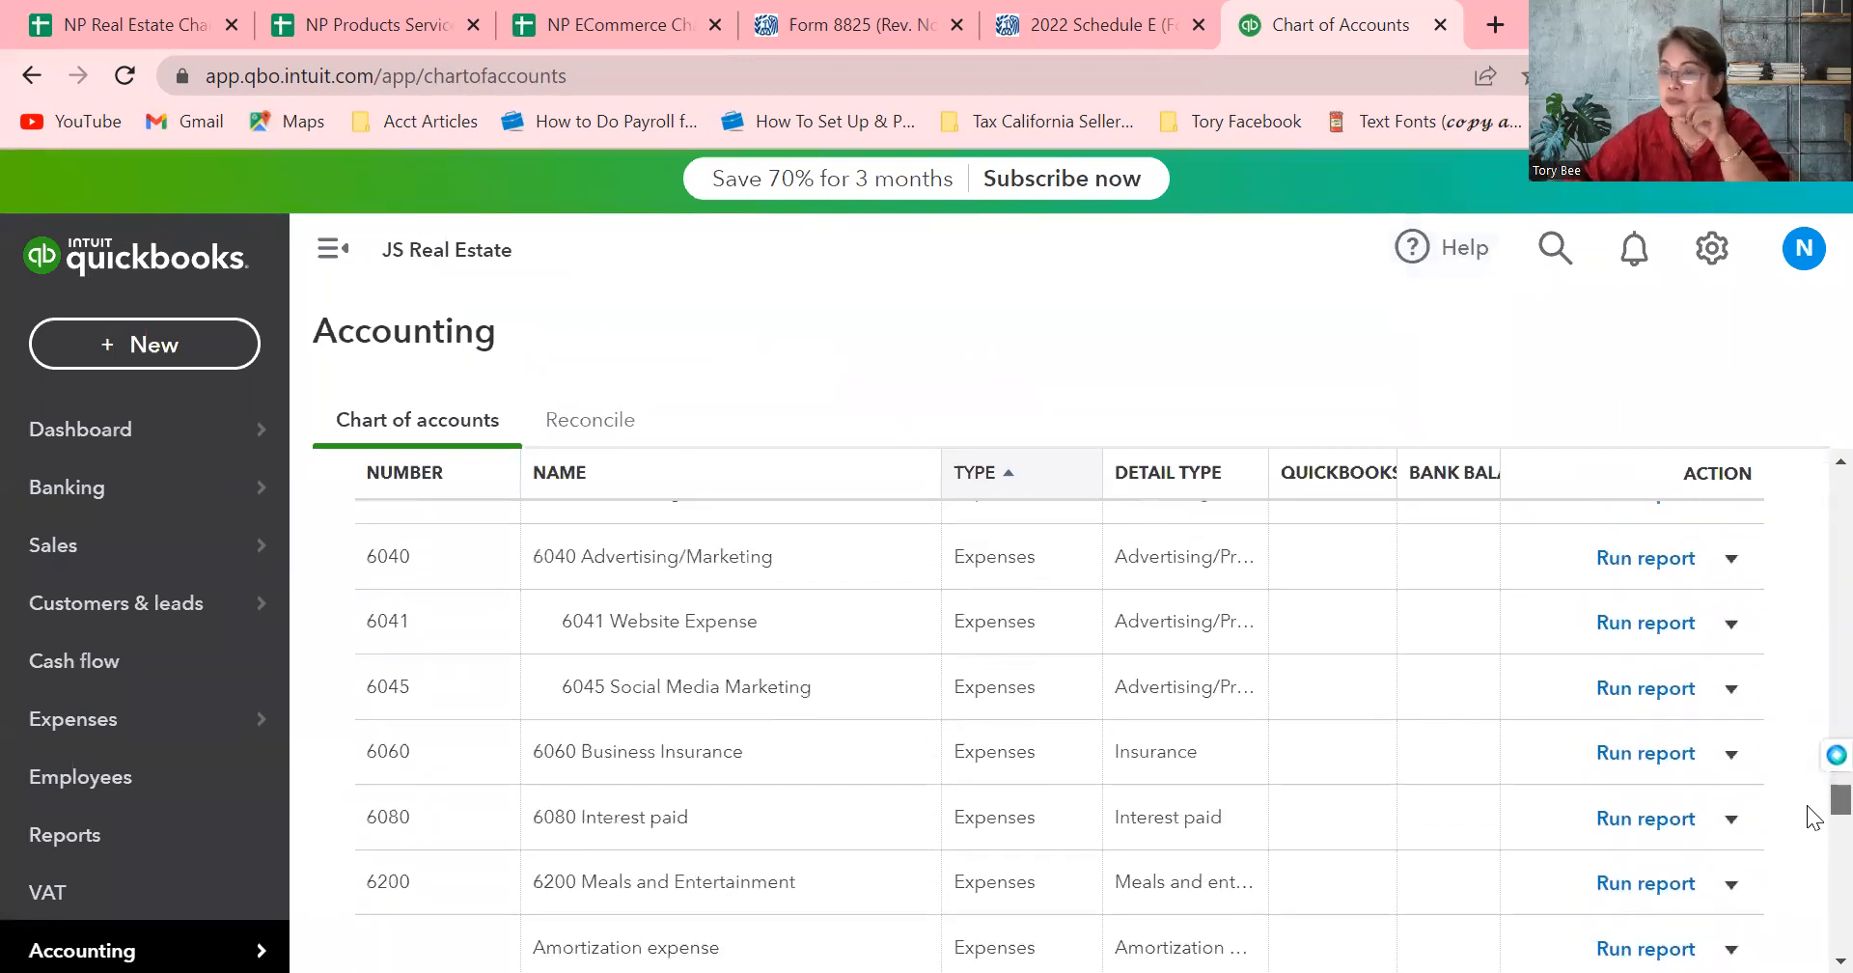
scroll(1813, 820, down, 3)
scroll(1813, 835, down, 8)
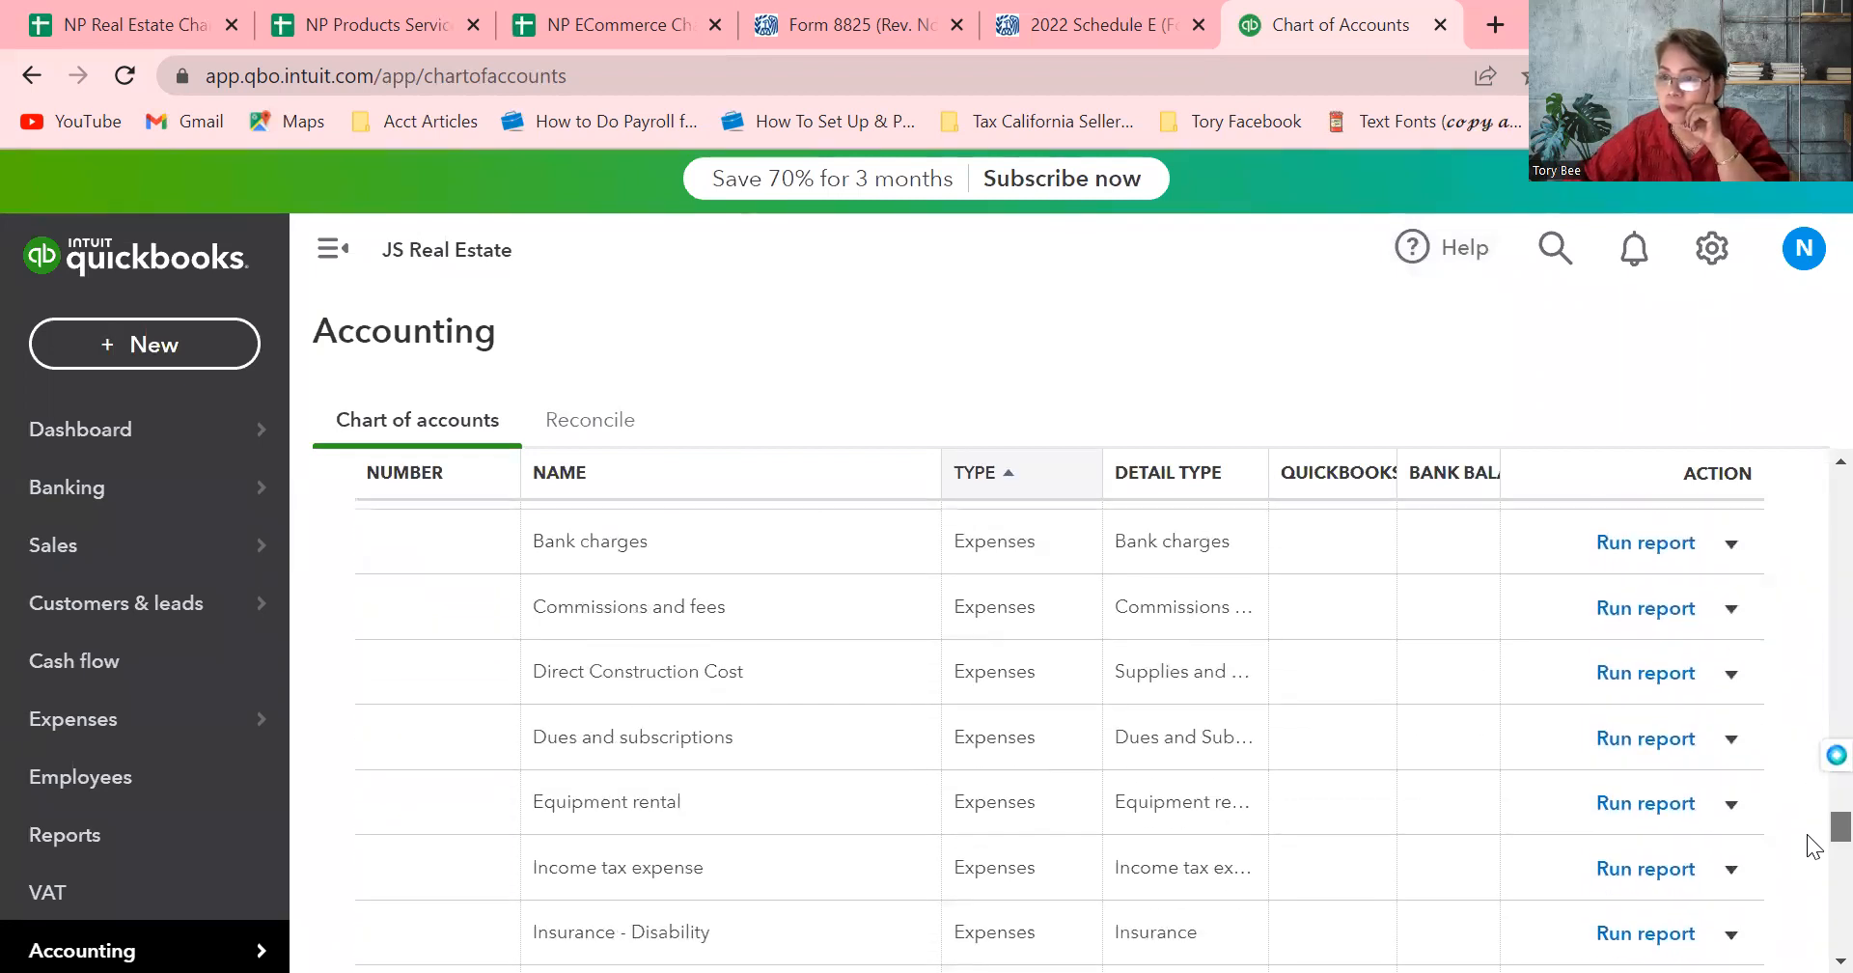
scroll(1814, 869, down, 1)
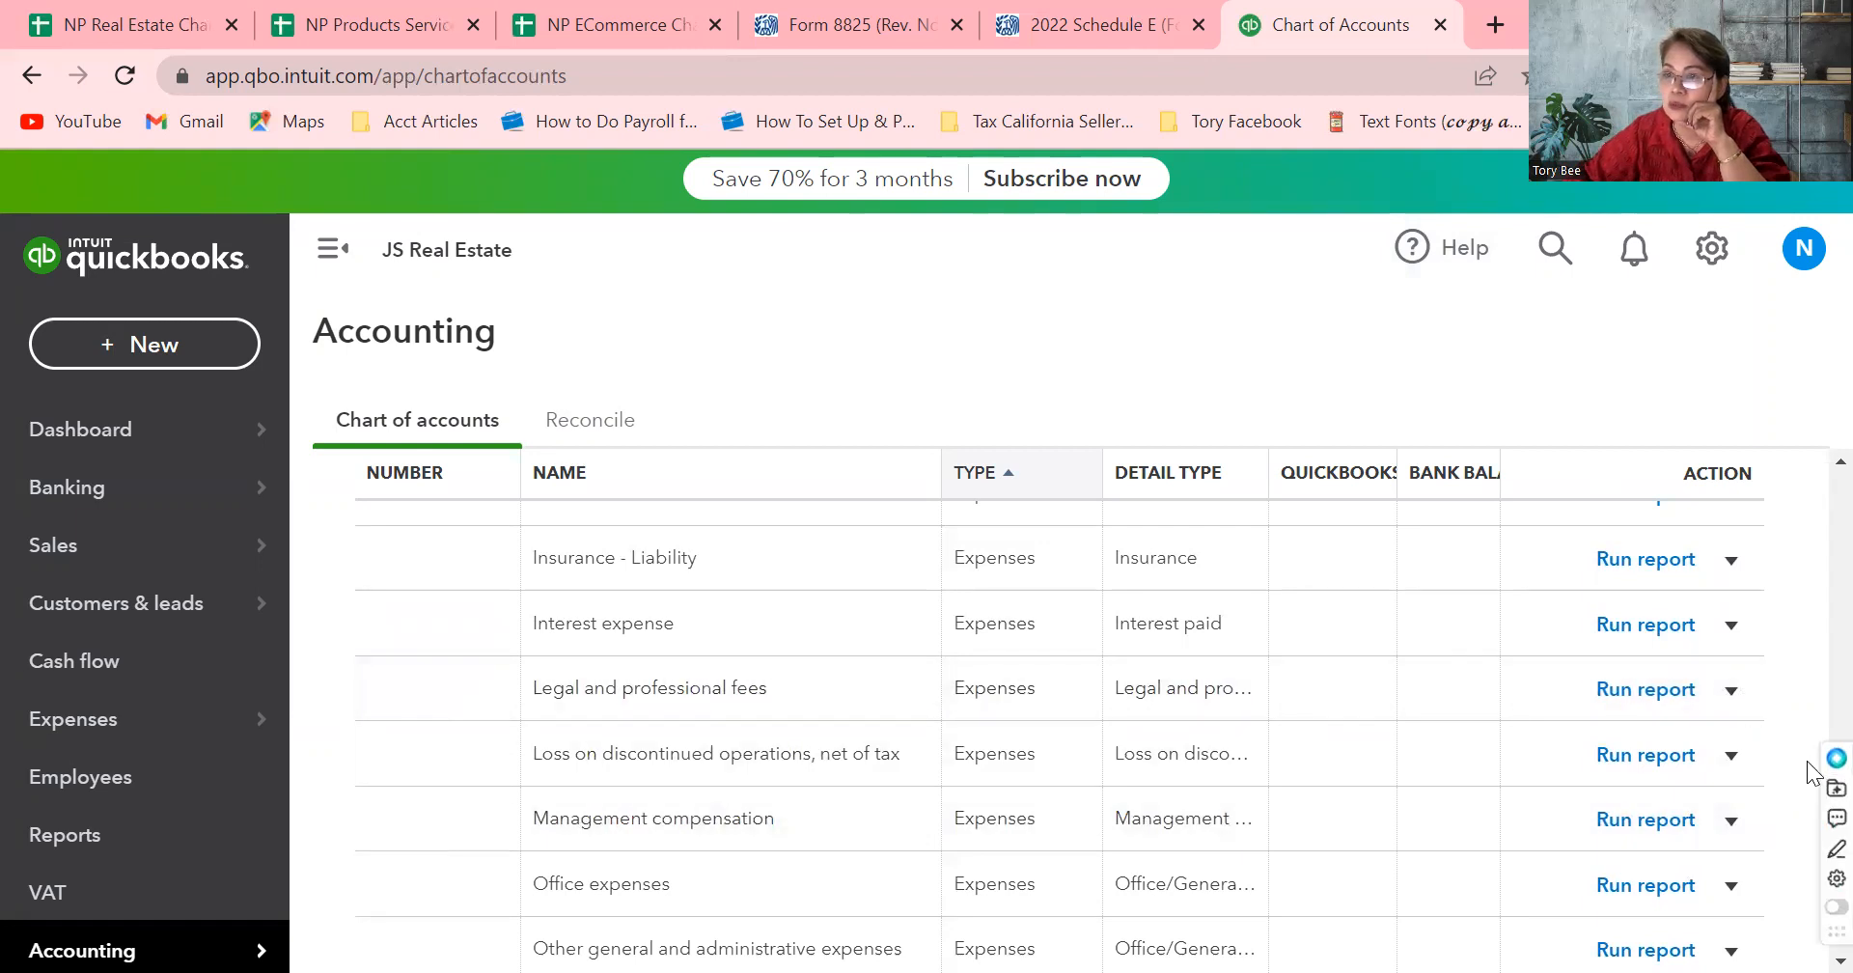
scroll(1814, 690, up, 15)
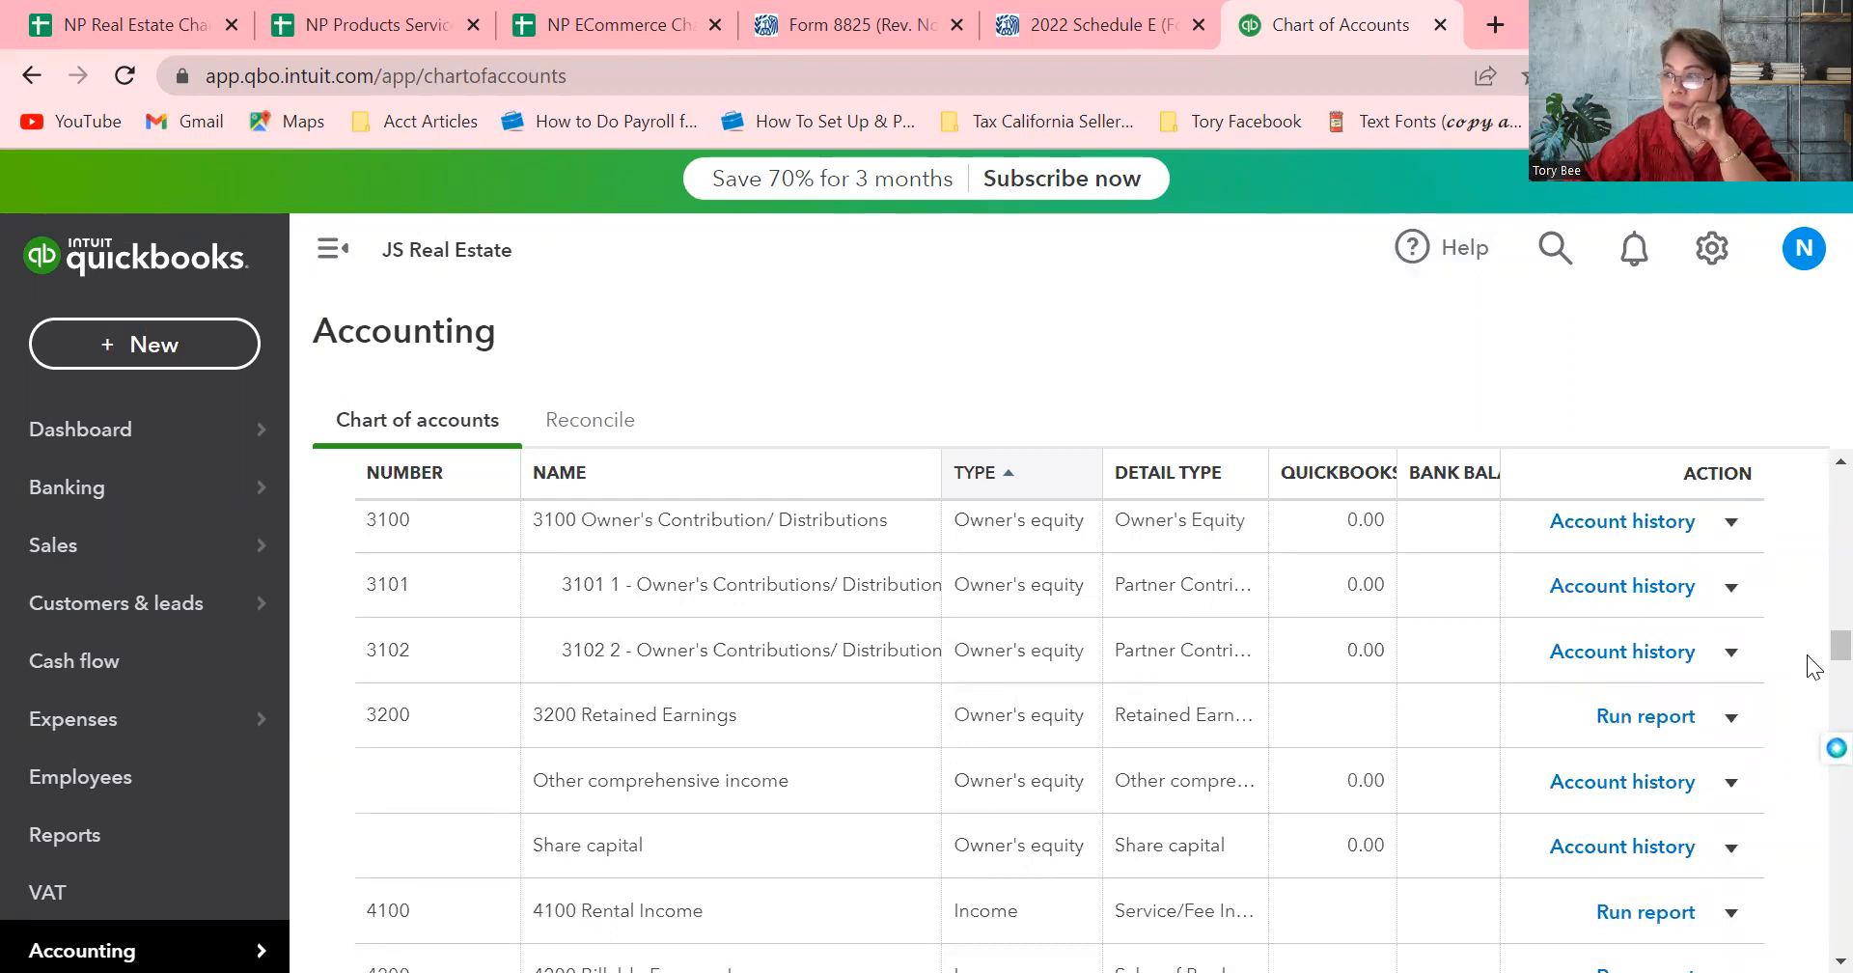
scroll(1812, 620, up, 5)
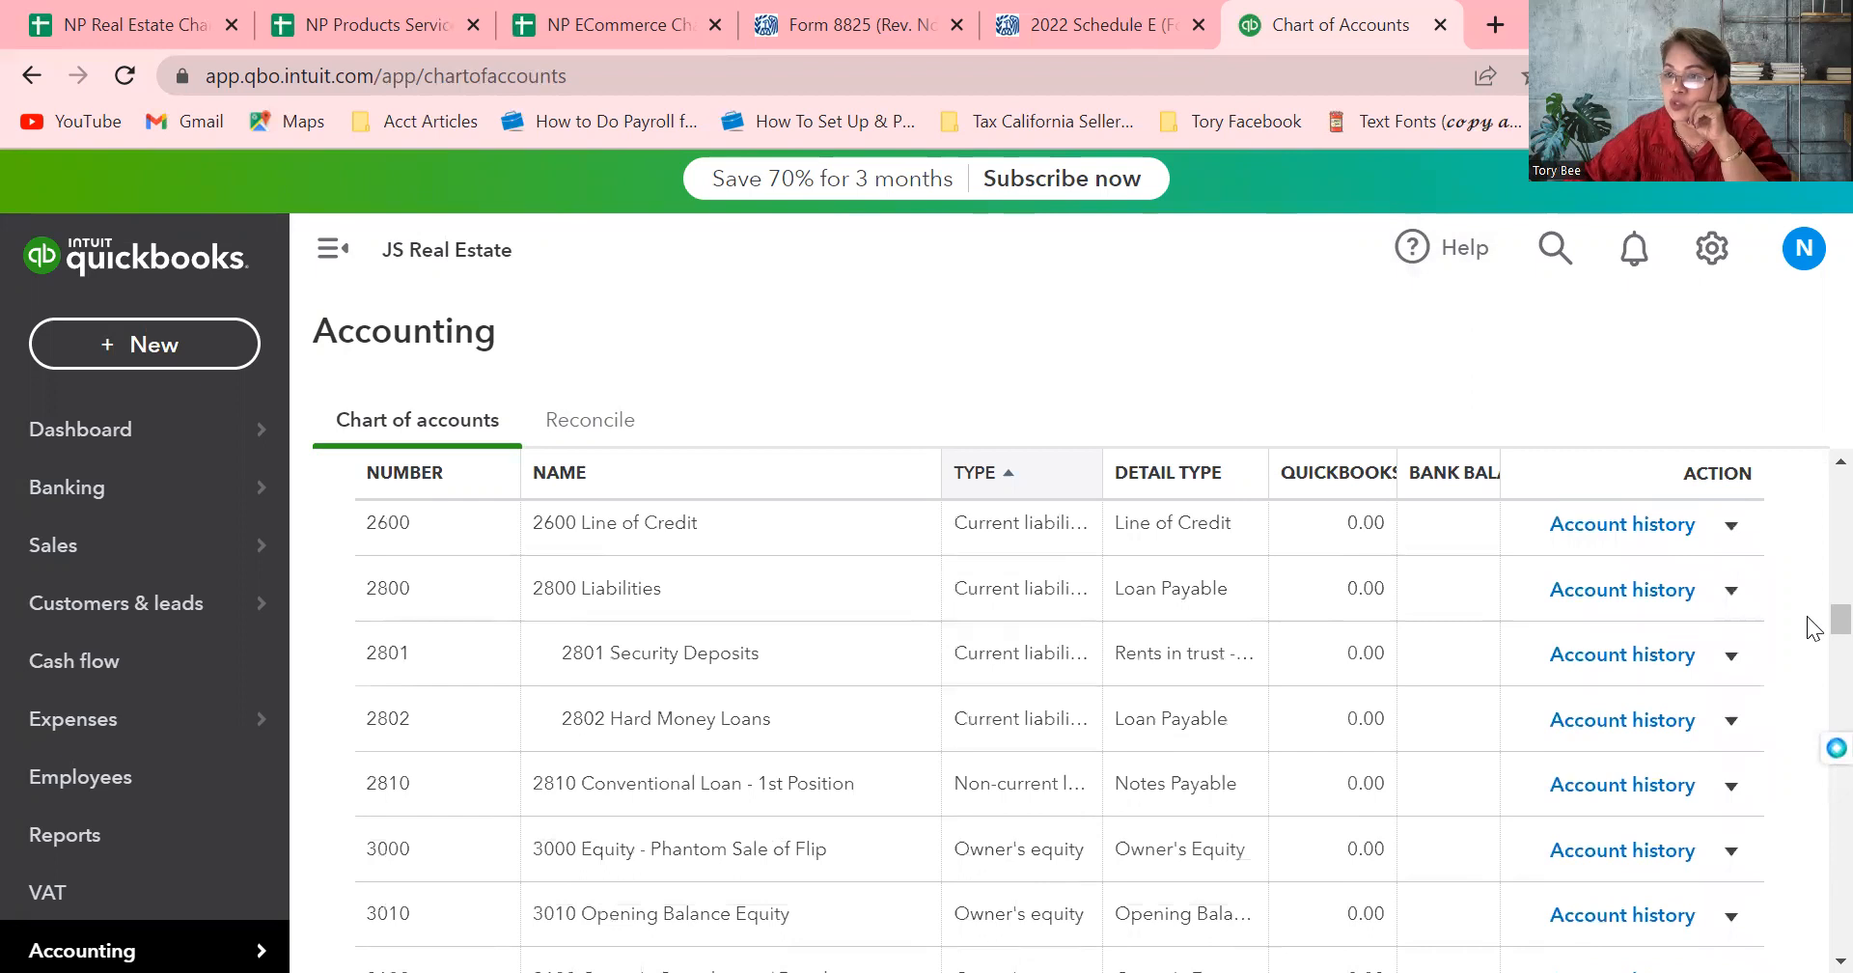
scroll(1813, 657, down, 10)
scroll(1812, 697, down, 2)
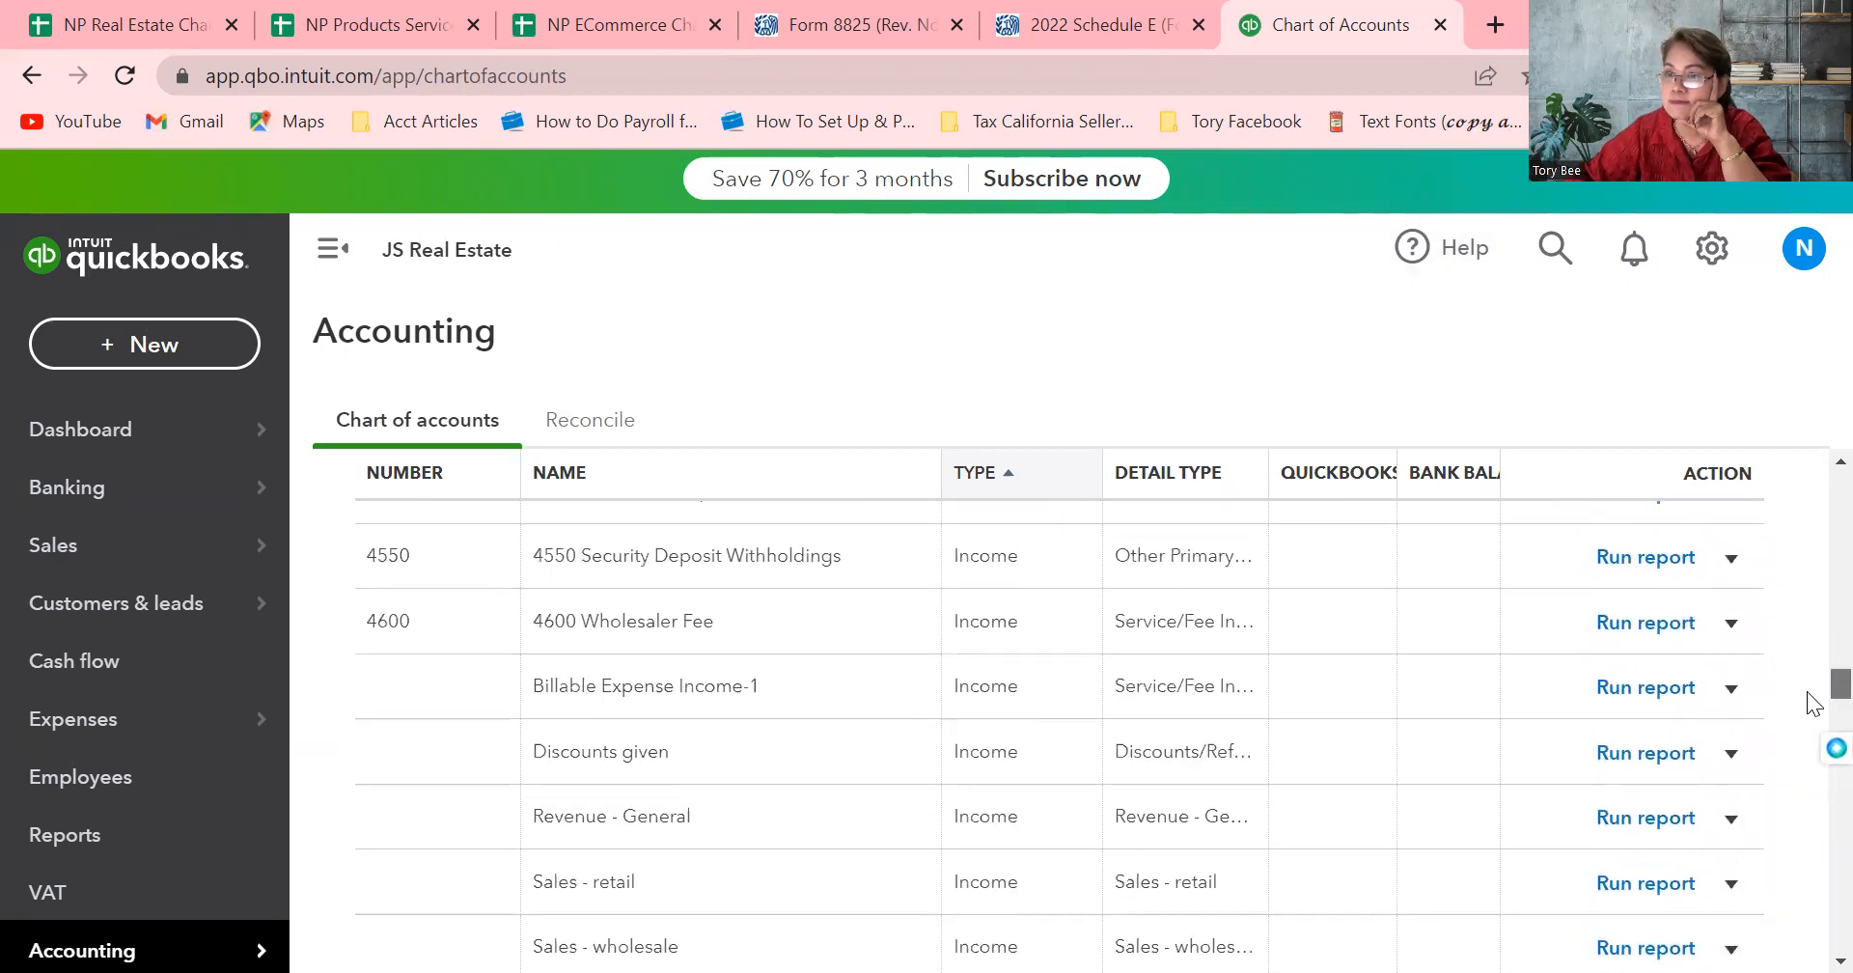
Assign account number 6100 to the Legal and professional fees expense account and save it
scroll(1809, 704, down, 6)
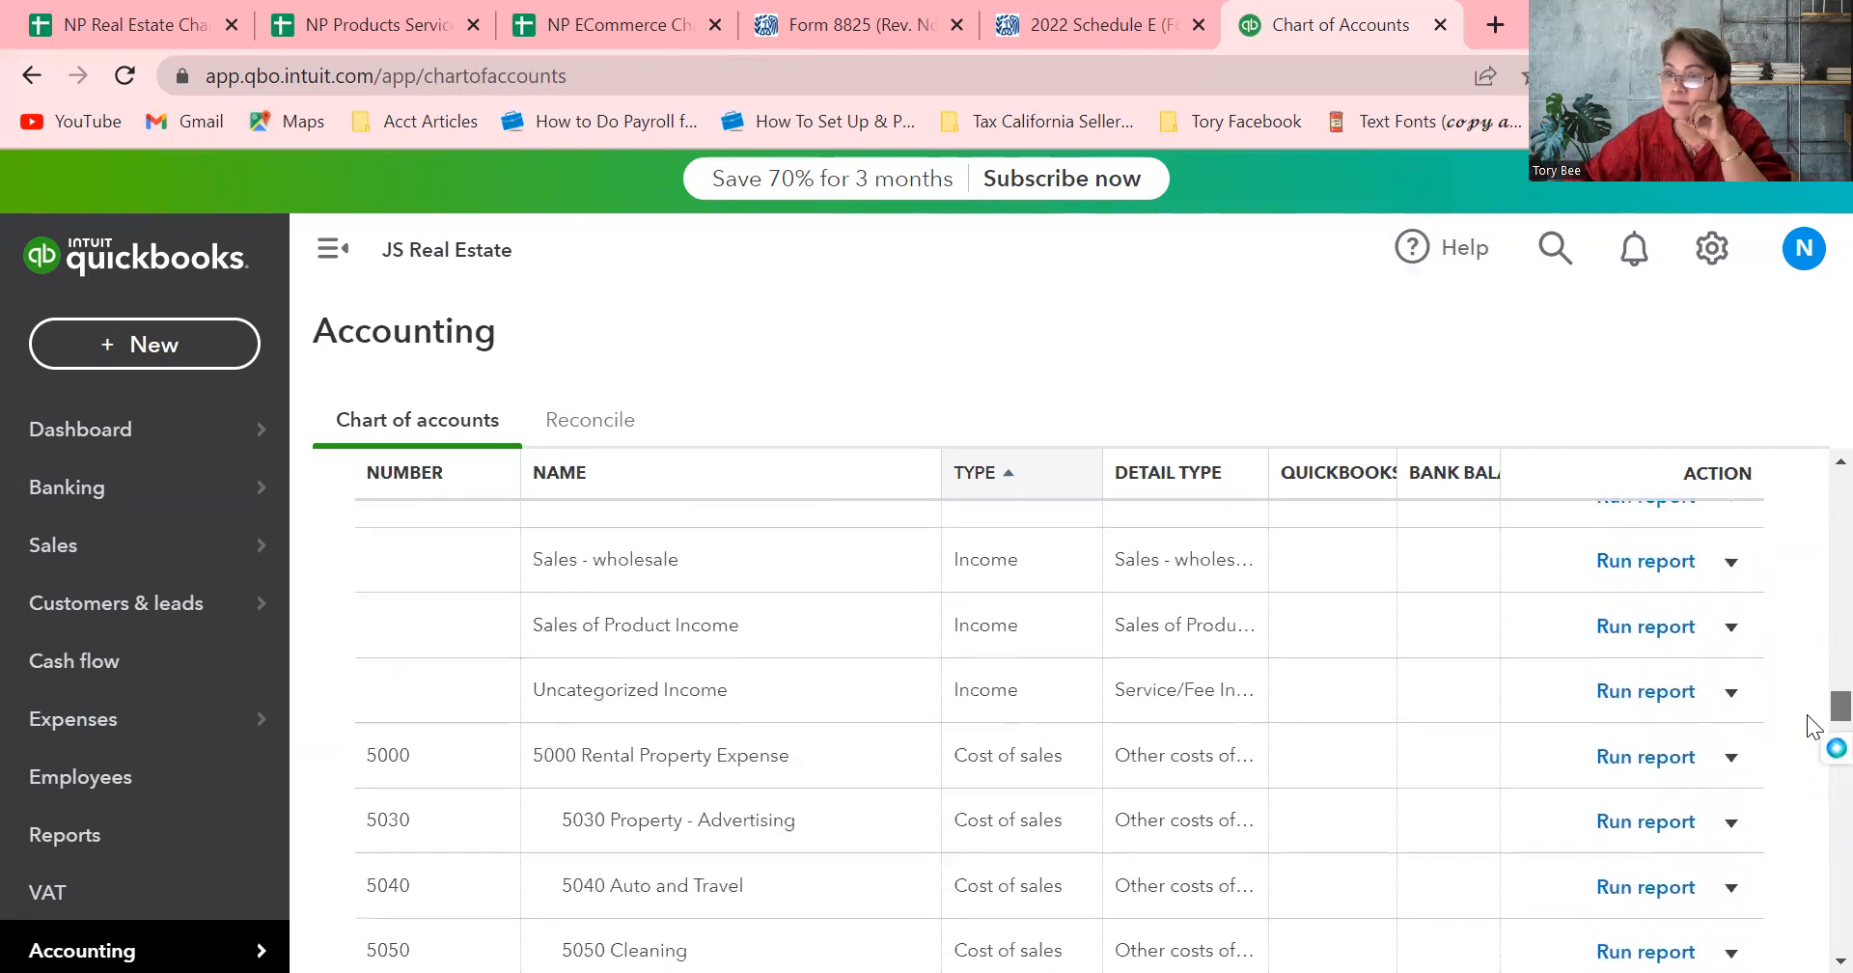
scroll(1813, 739, down, 4)
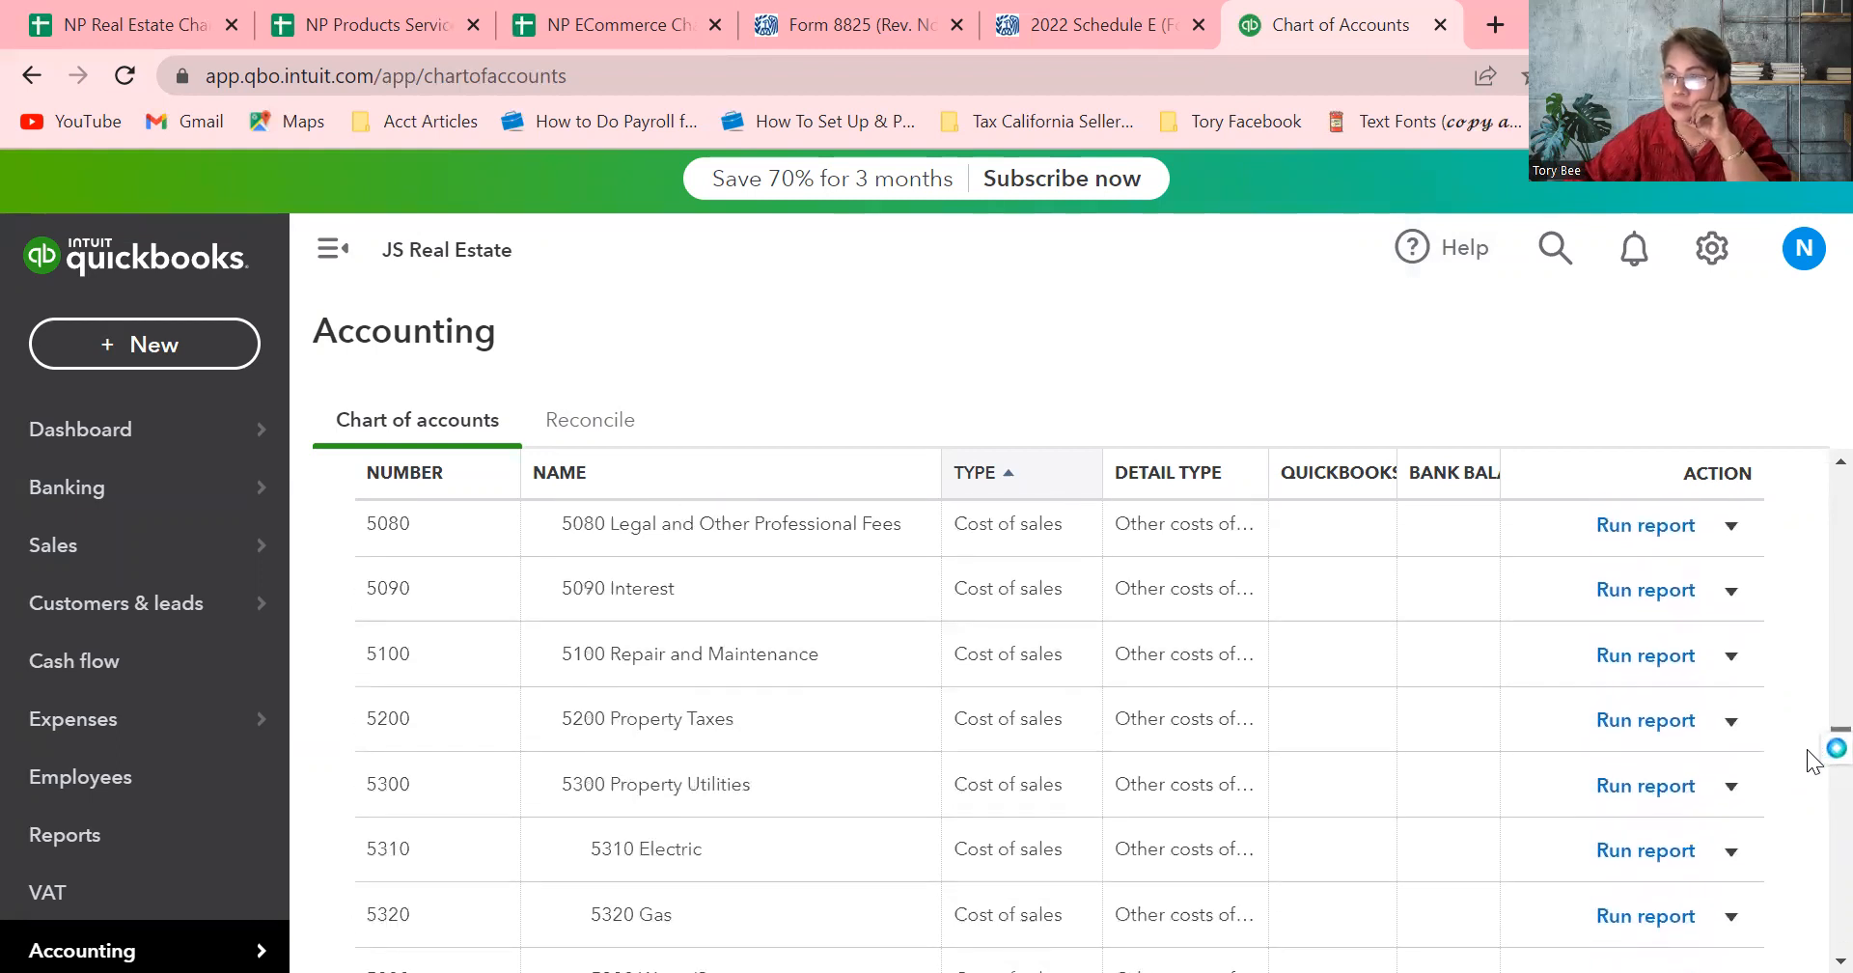
scroll(1812, 762, down, 5)
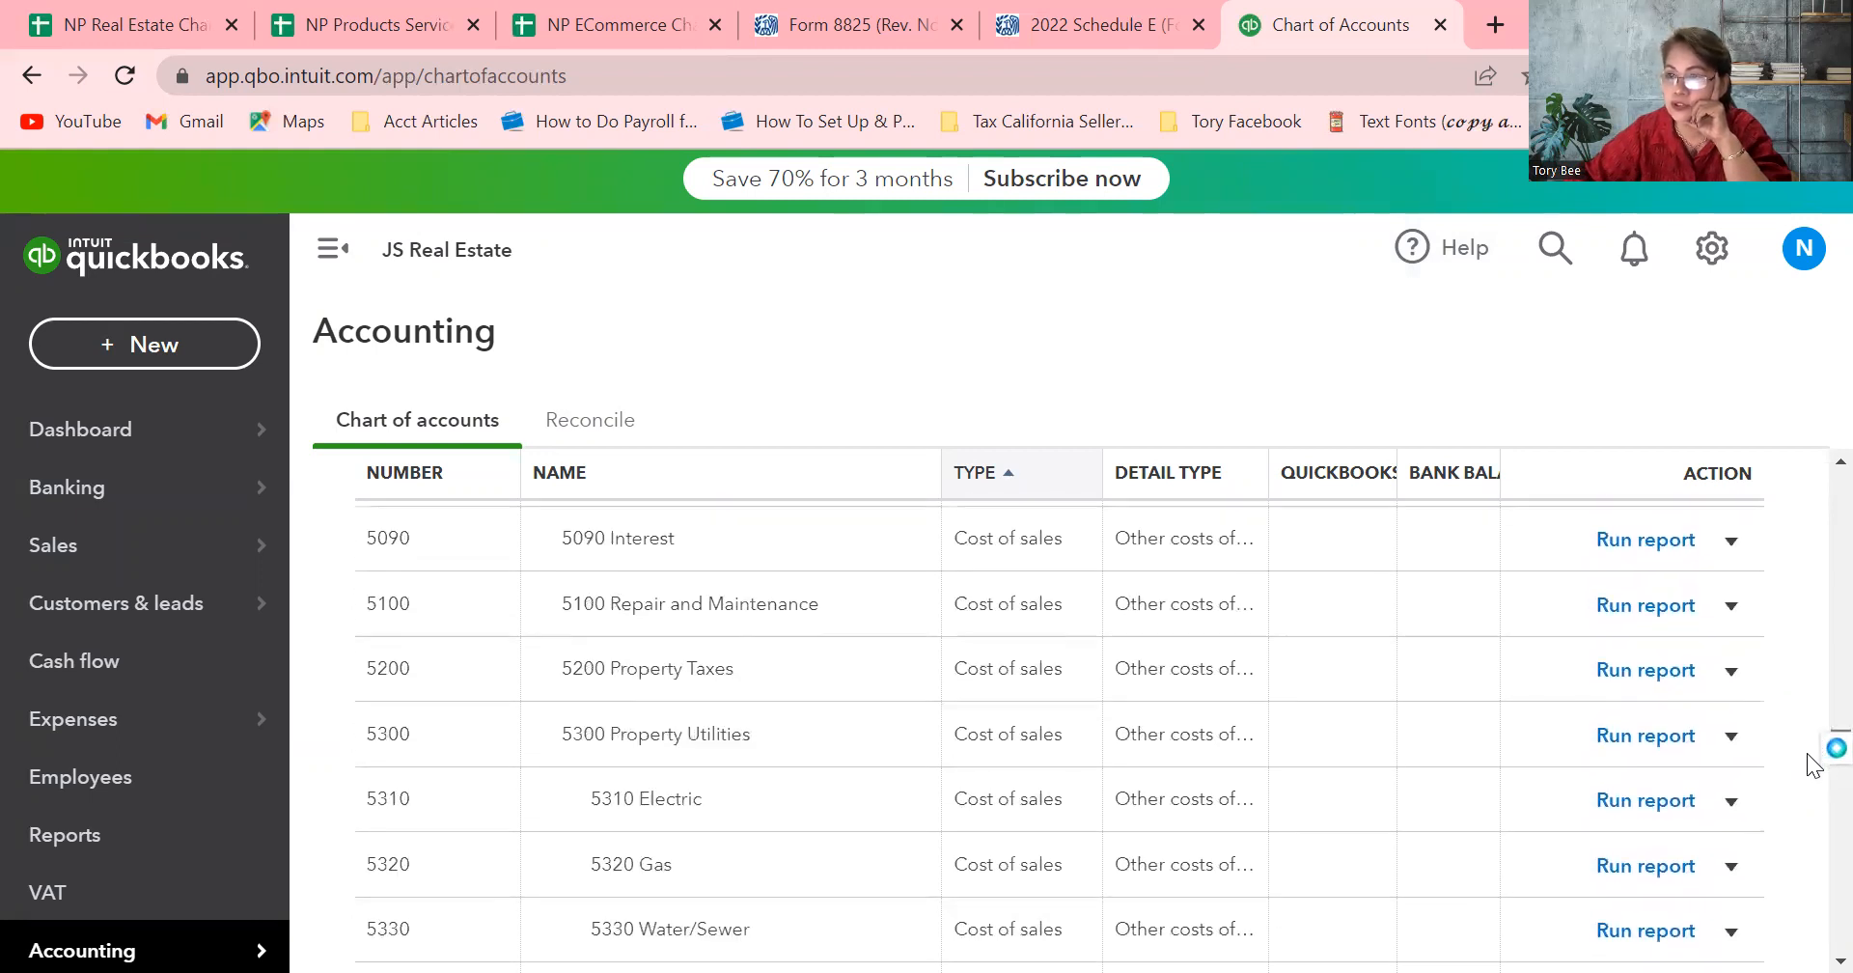
scroll(1810, 778, down, 6)
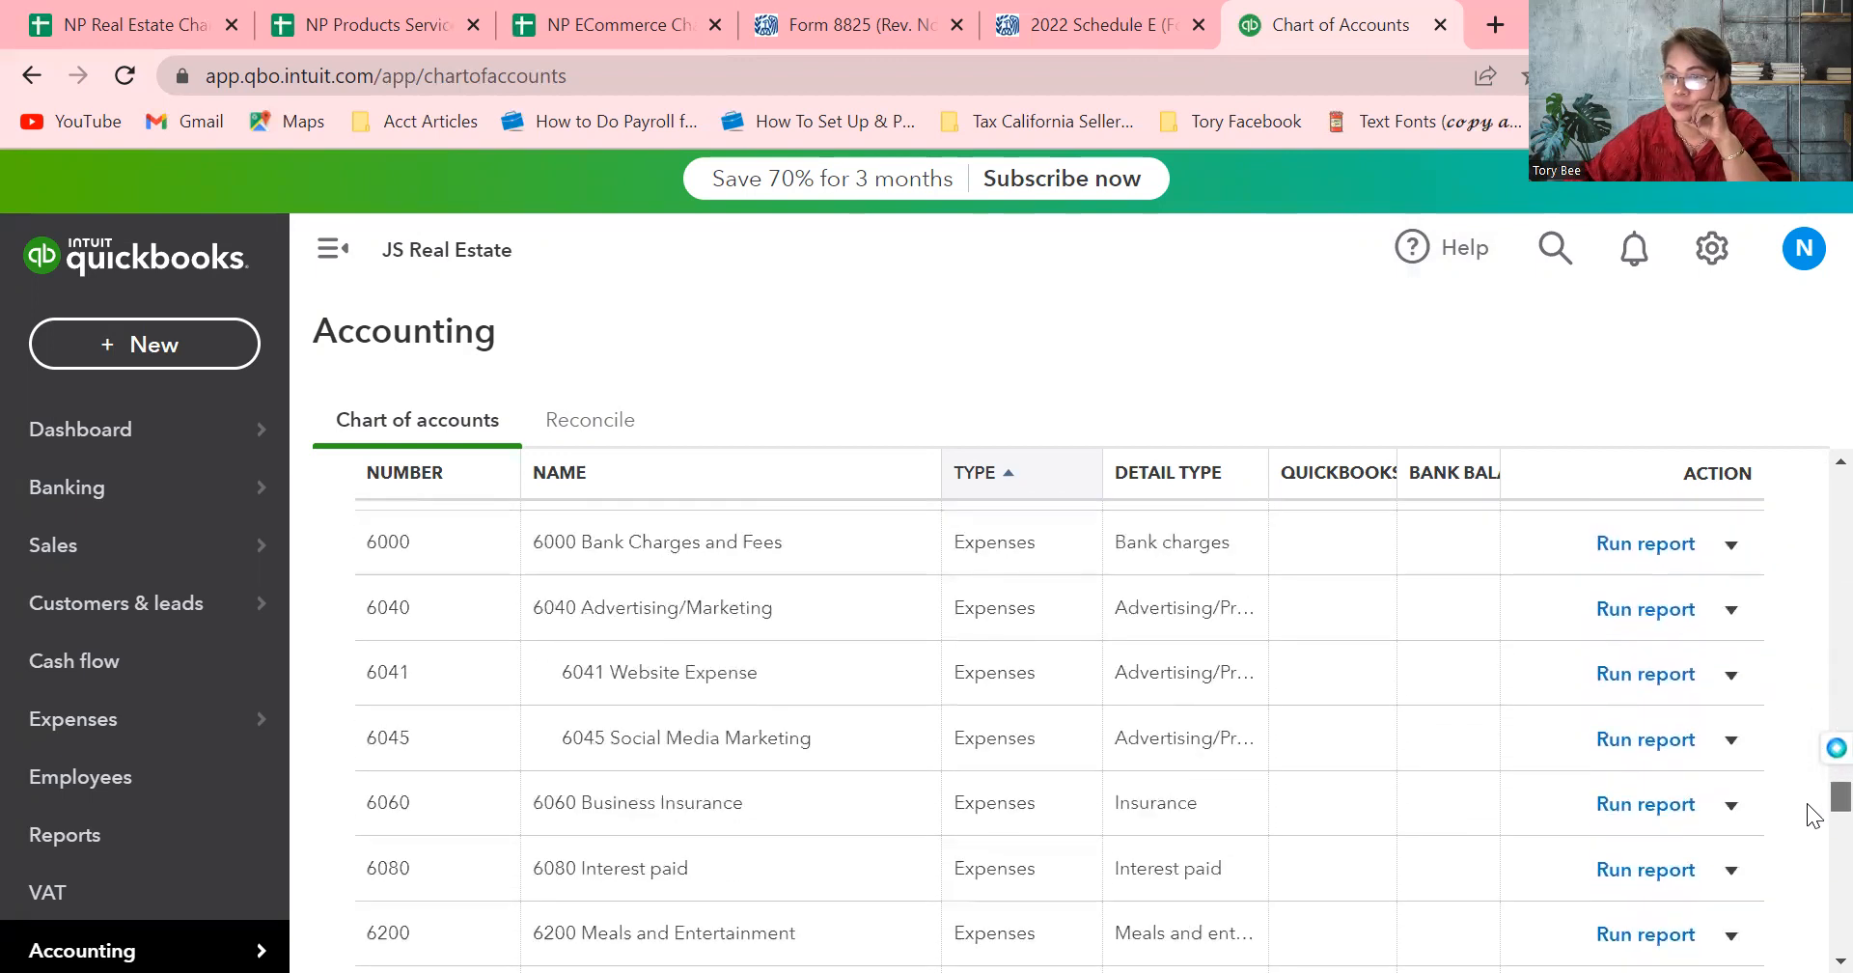
scroll(1814, 816, down, 5)
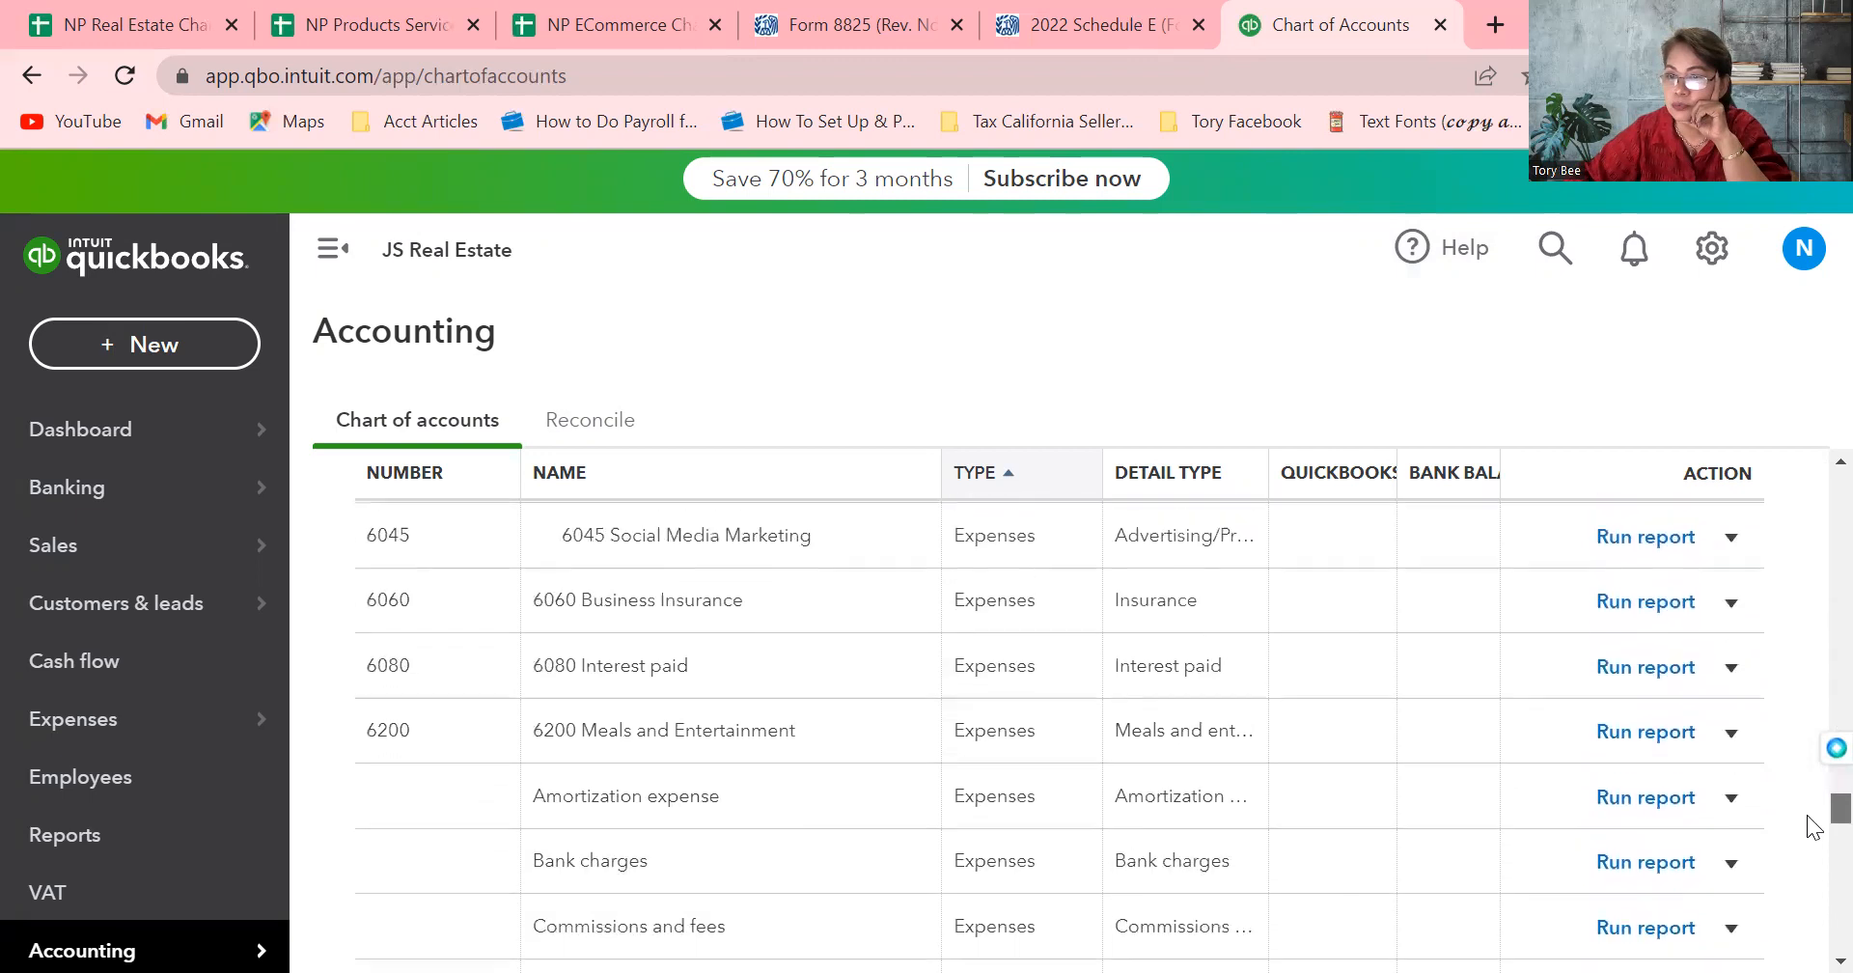
scroll(1812, 836, down, 4)
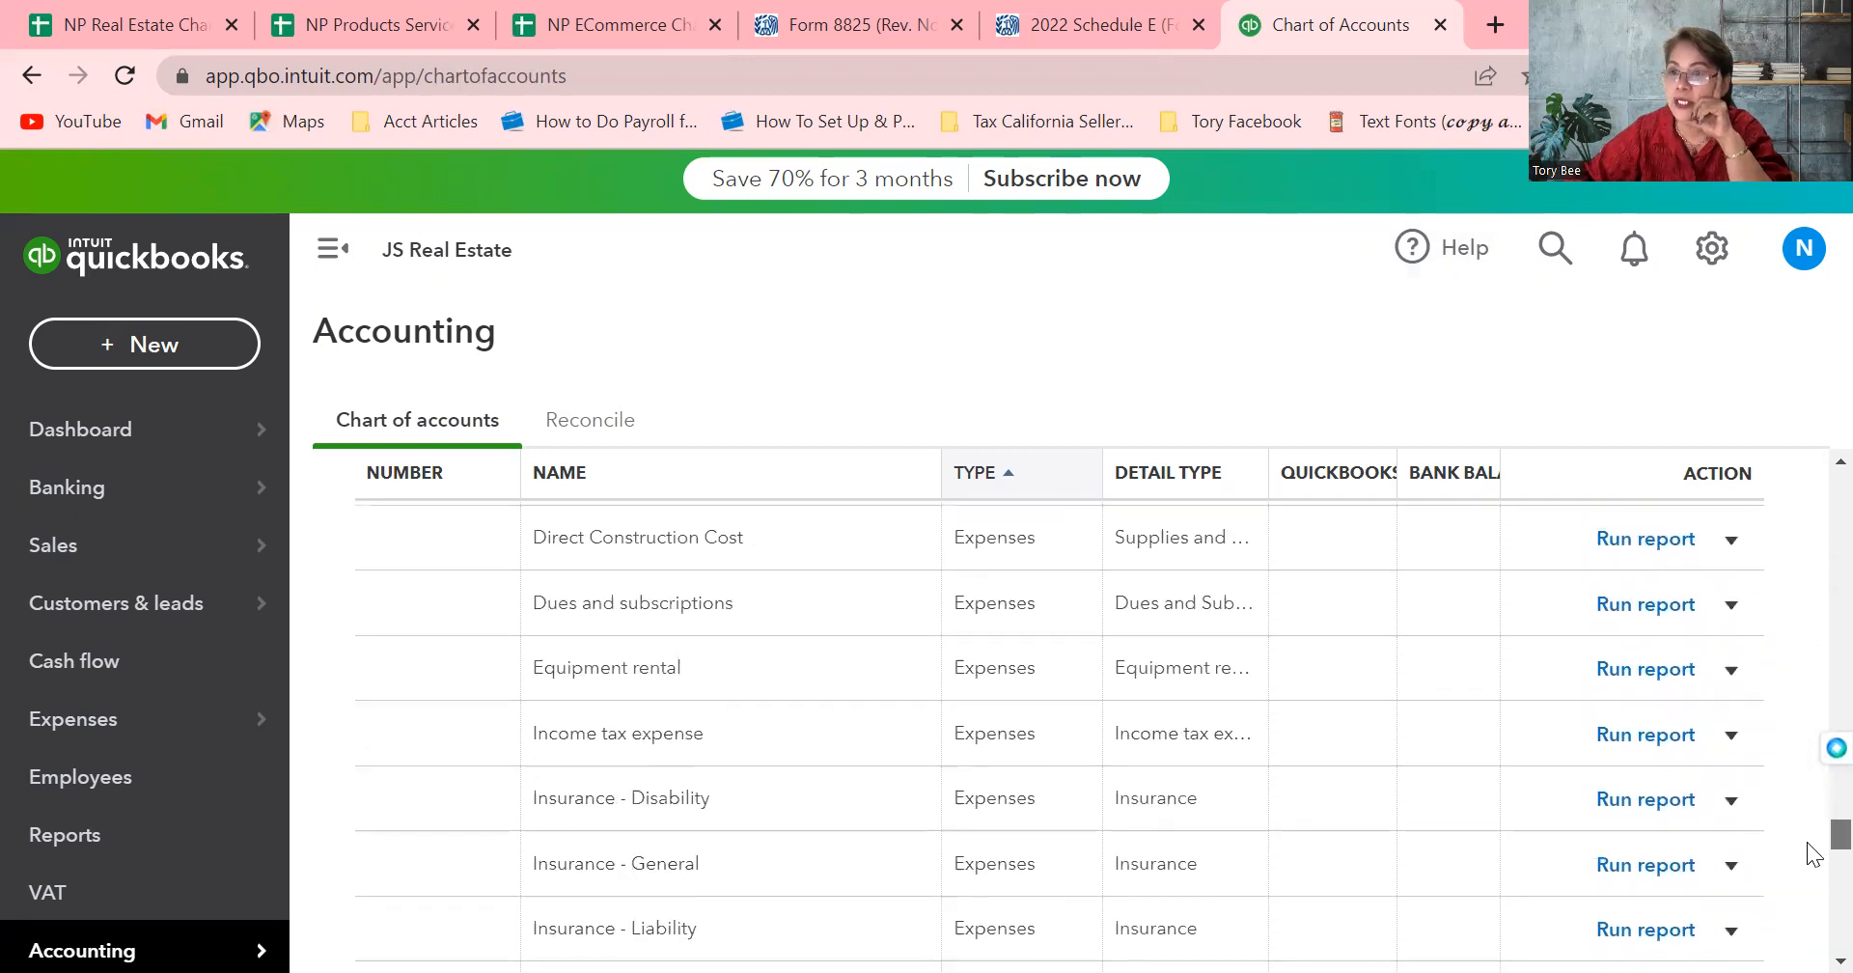
scroll(1814, 859, down, 4)
scroll(1814, 869, down, 1)
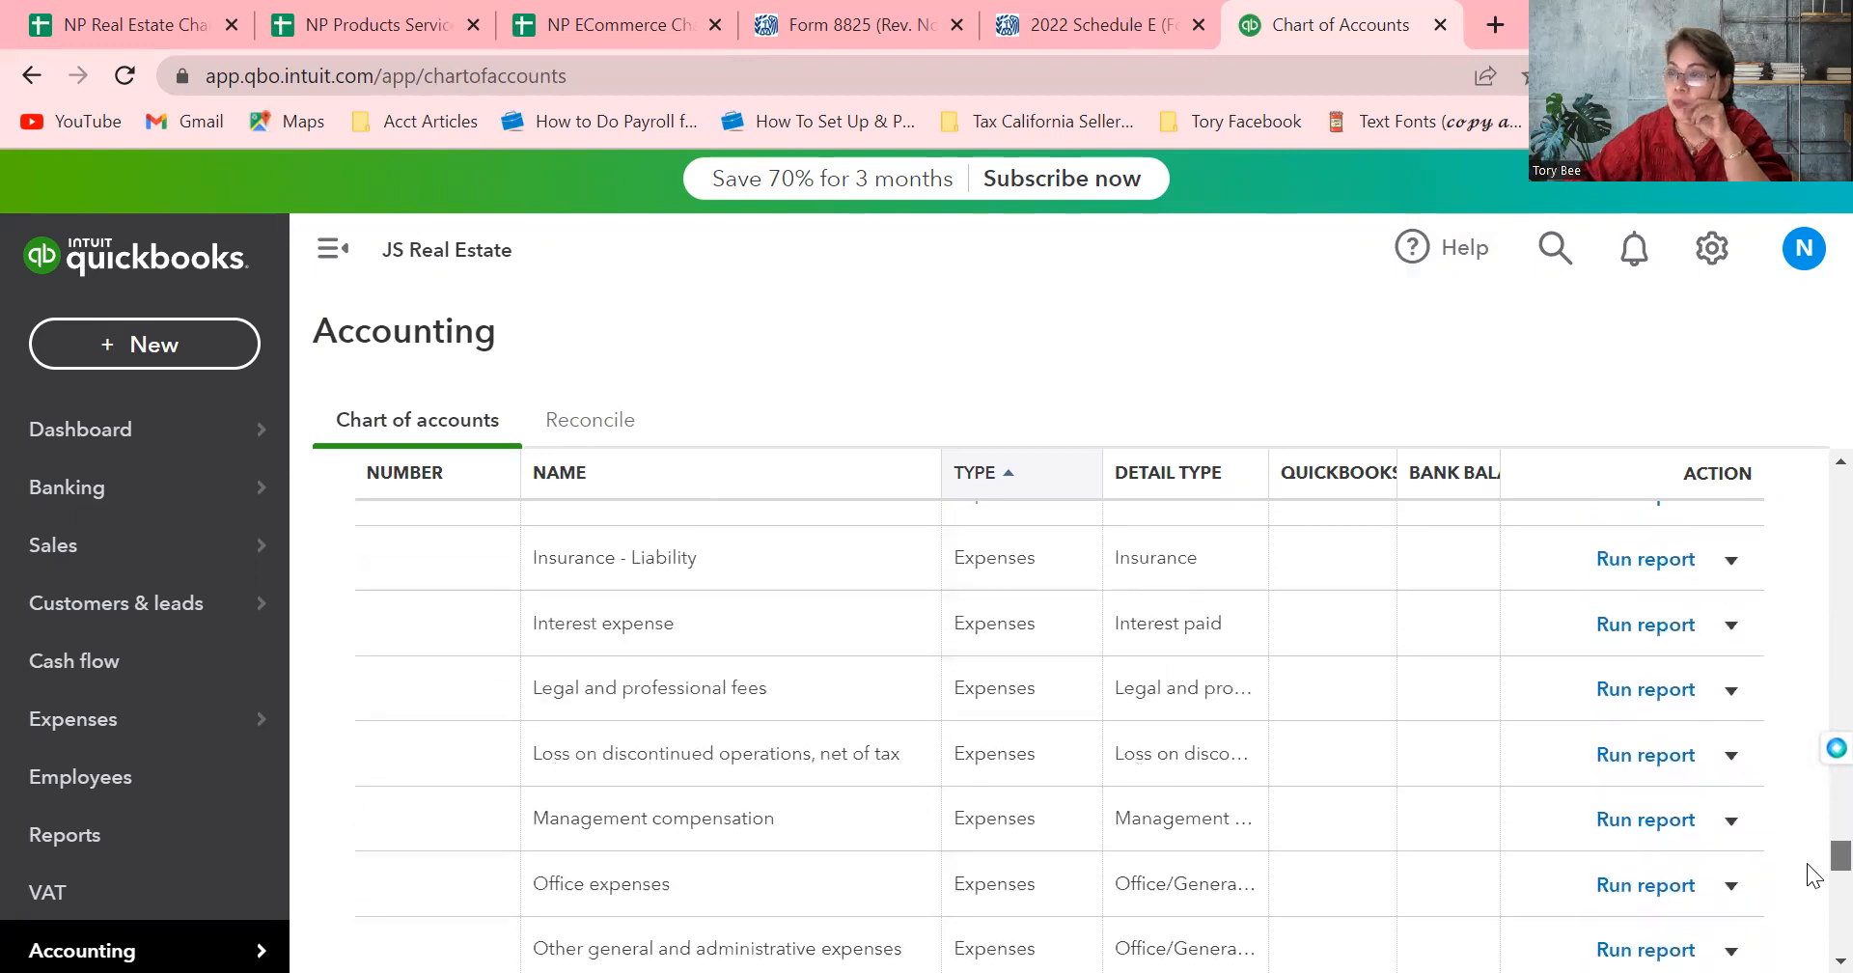
click(1736, 685)
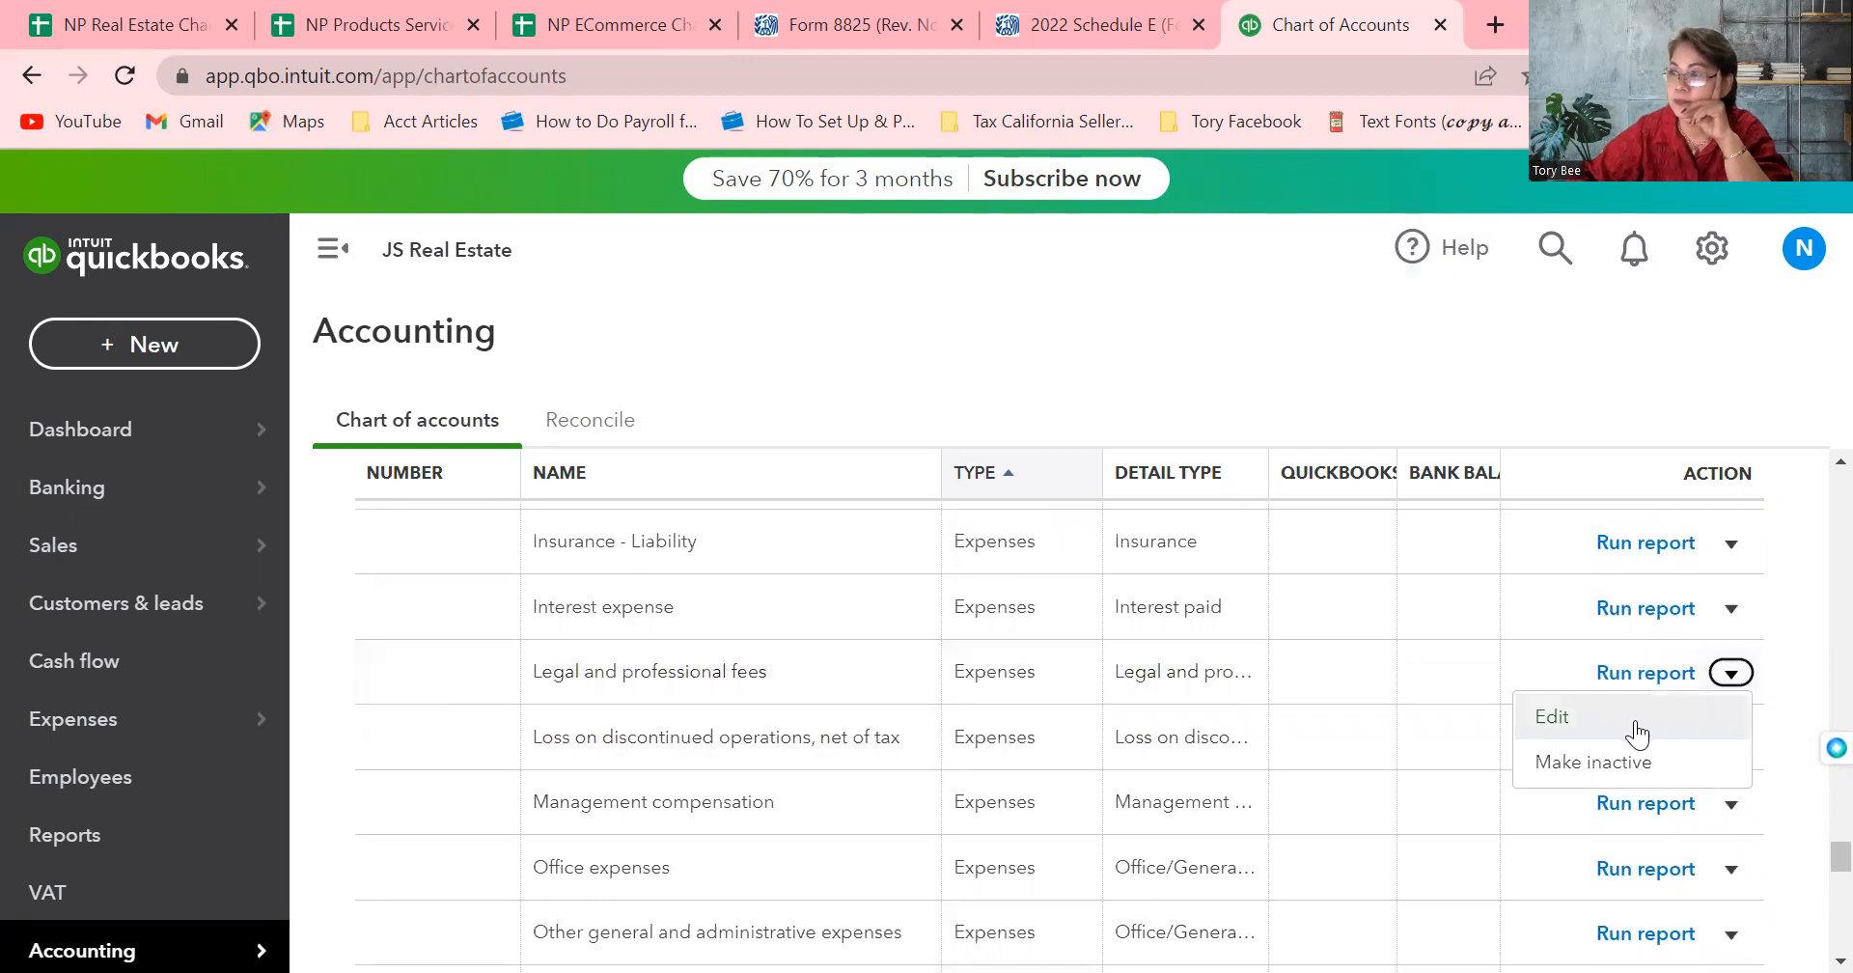
click(1565, 722)
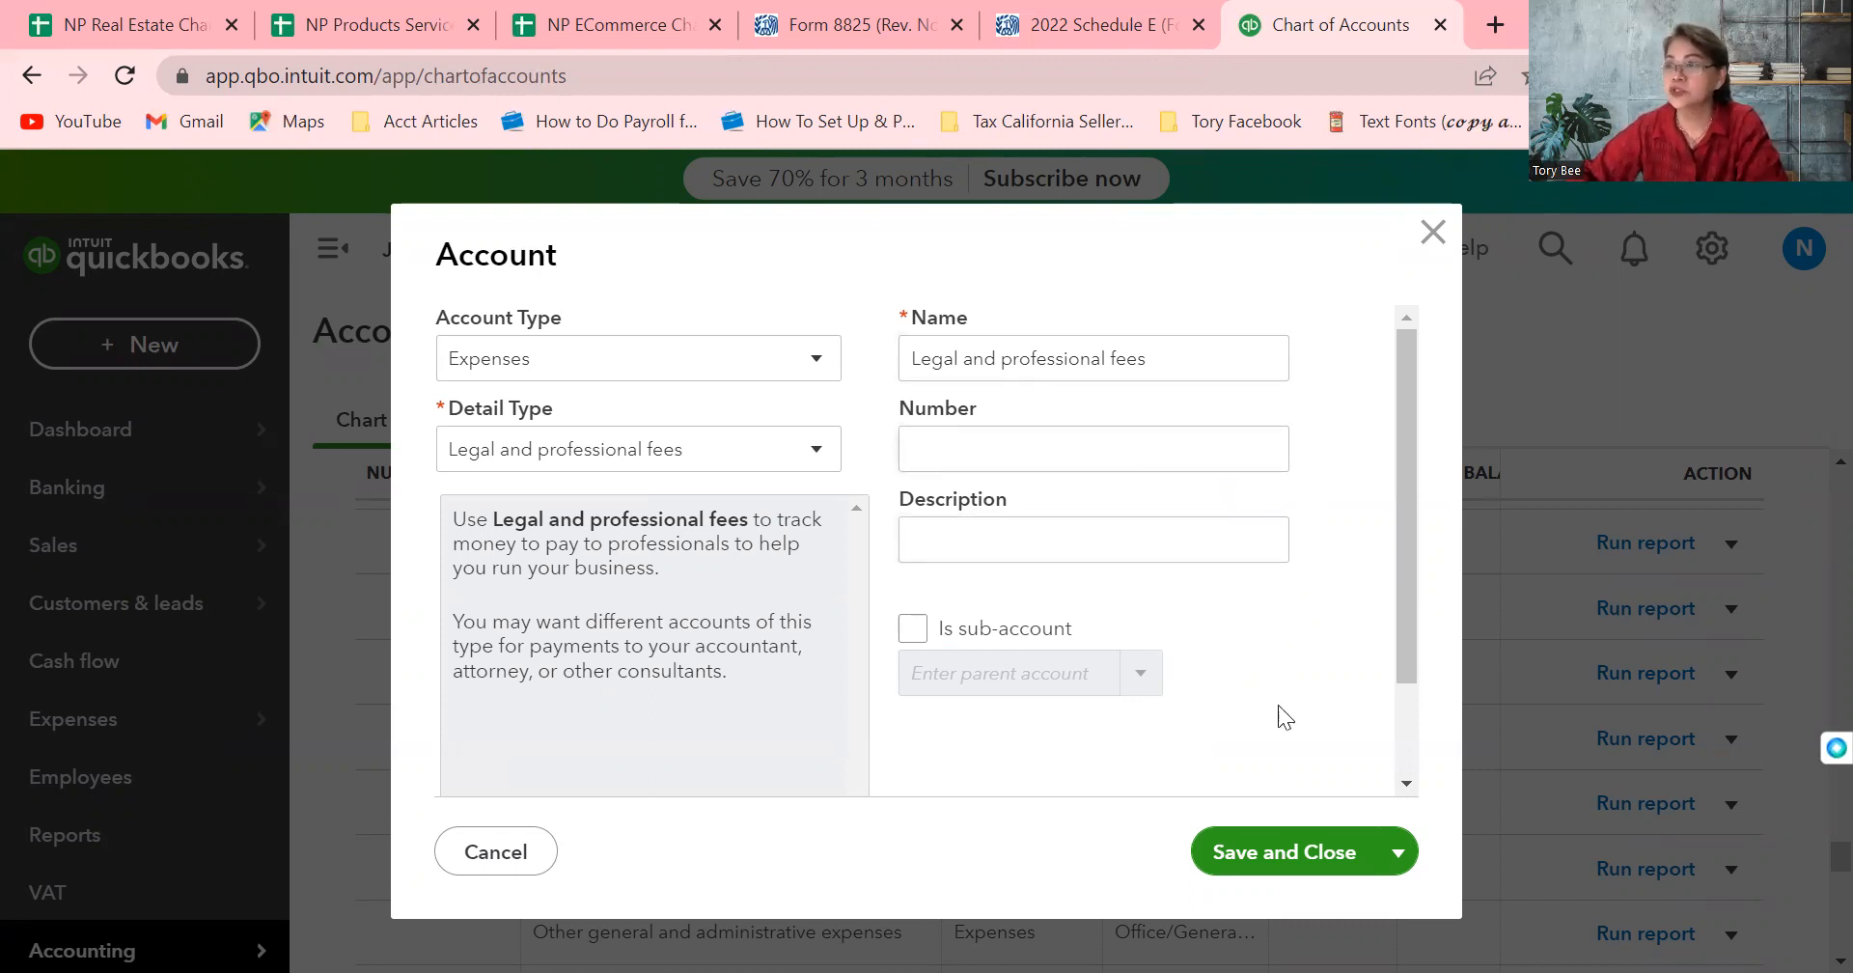
click(982, 429)
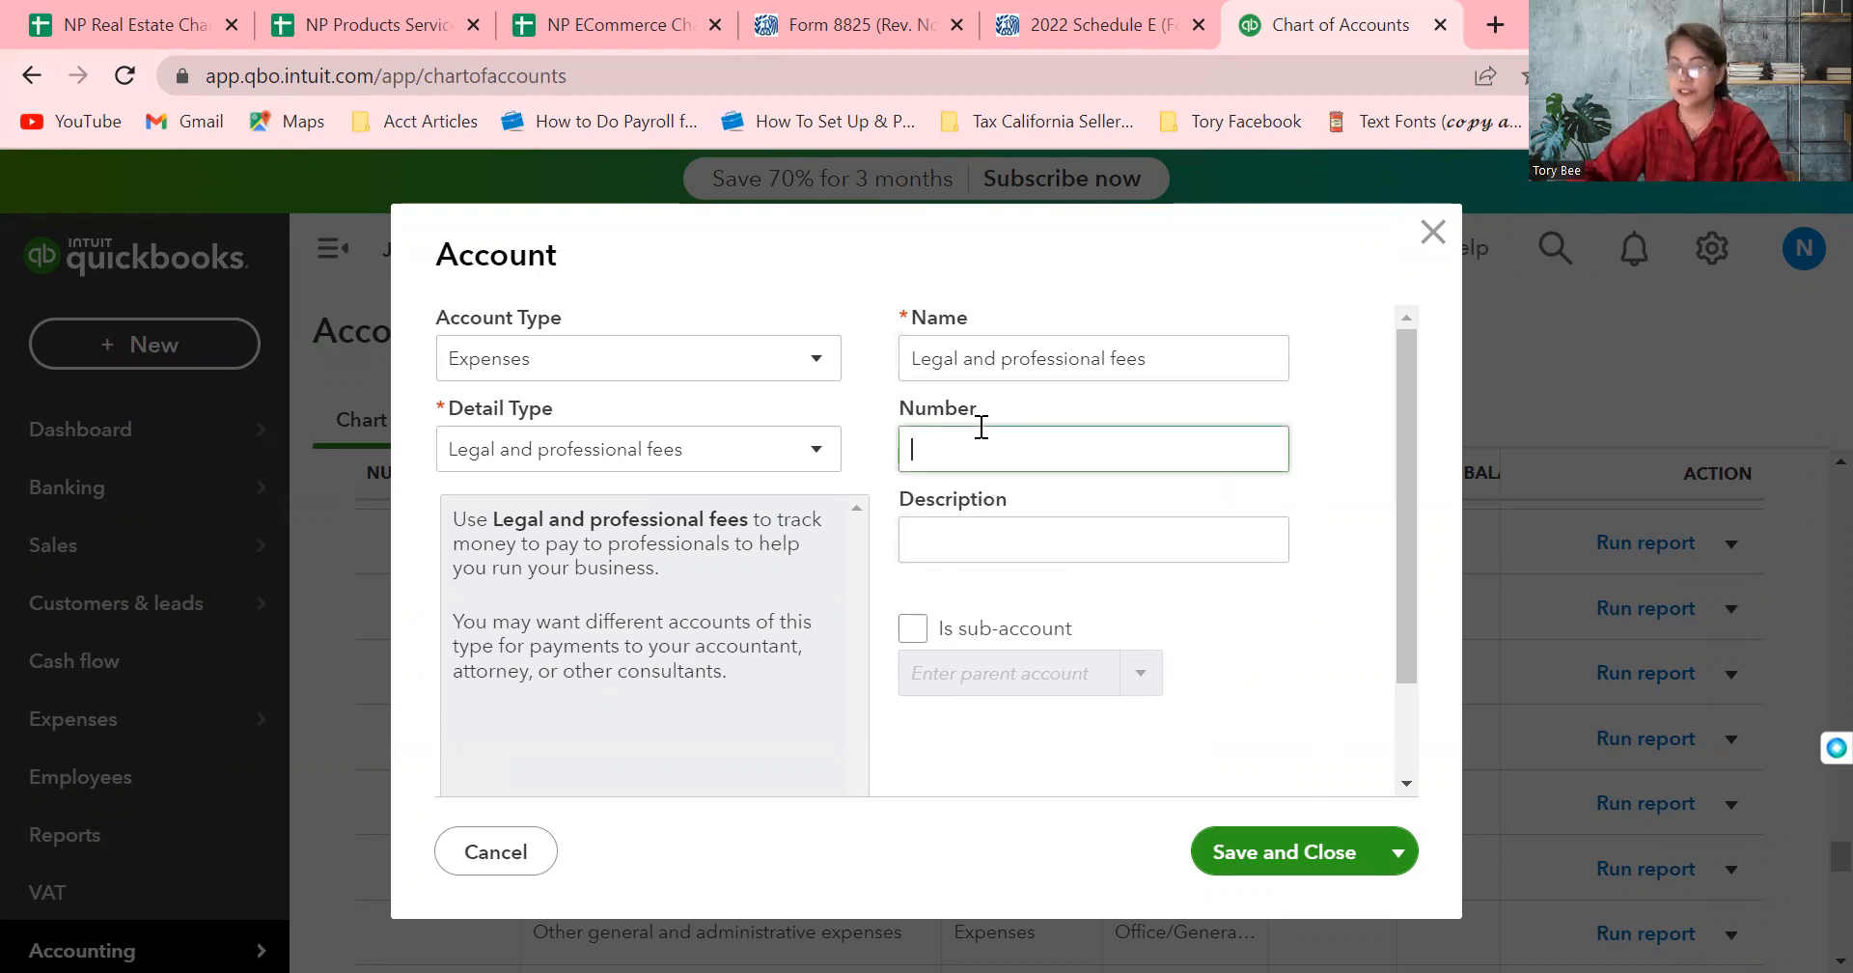
text(6100)
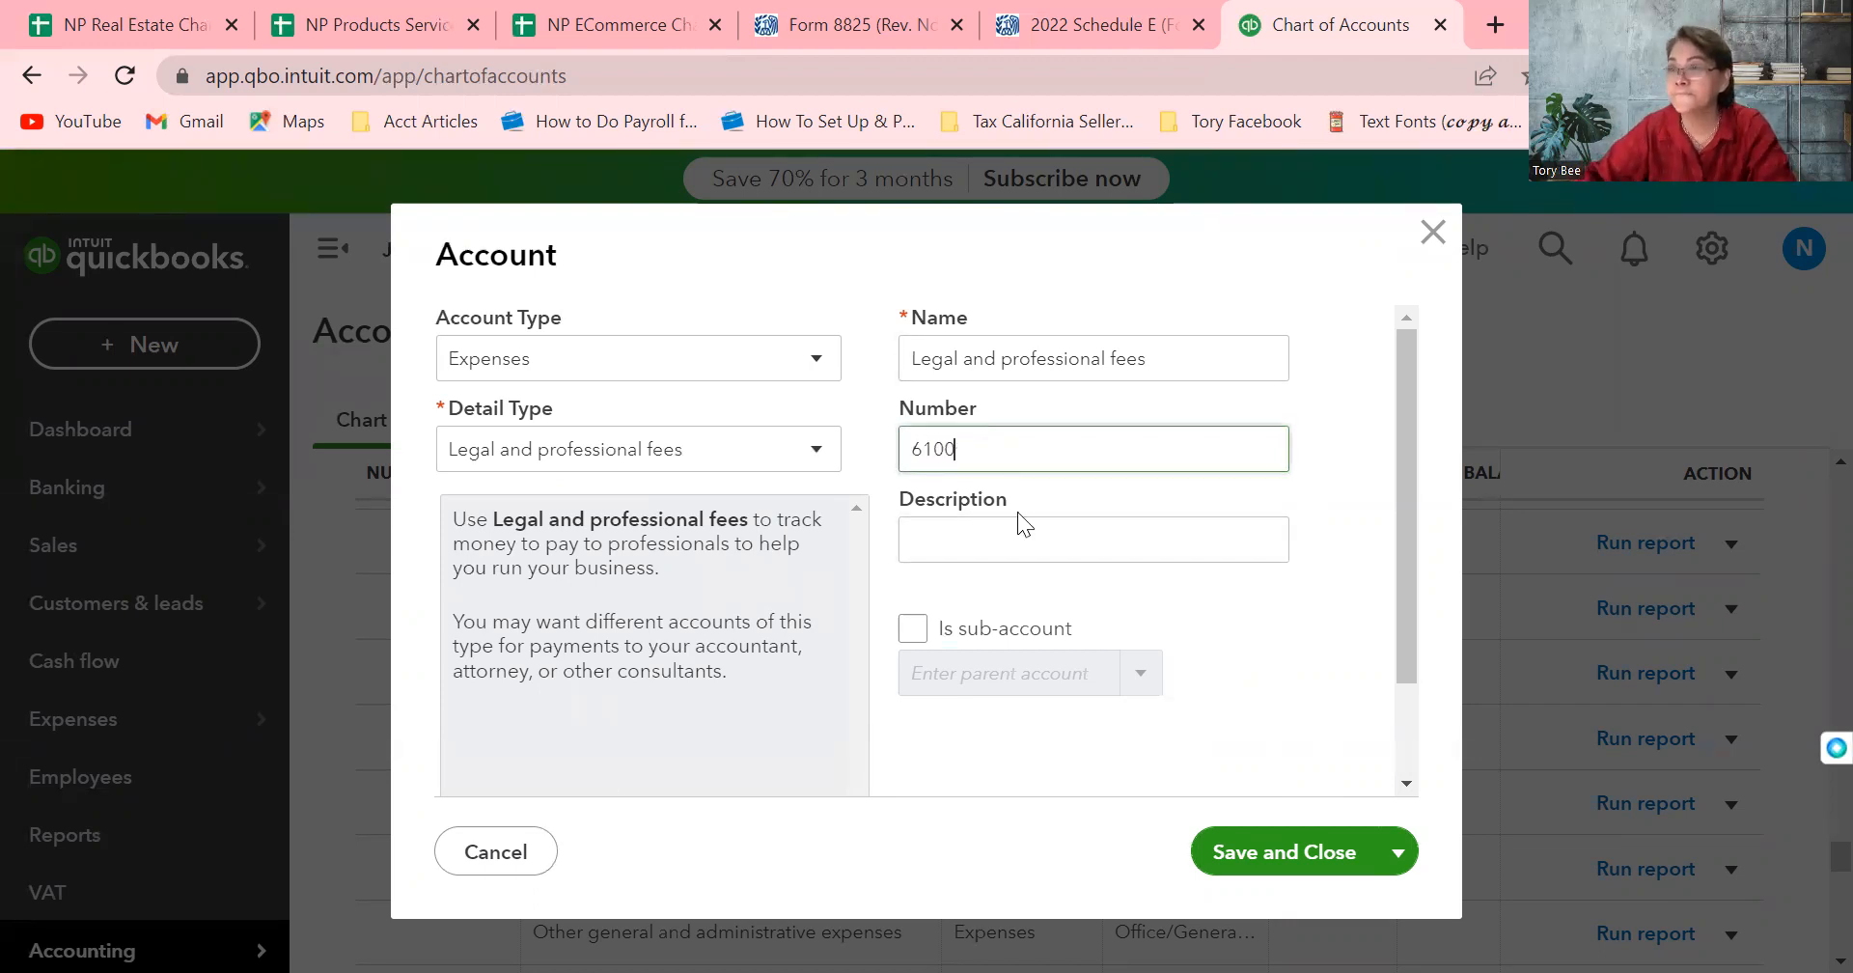
click(1284, 855)
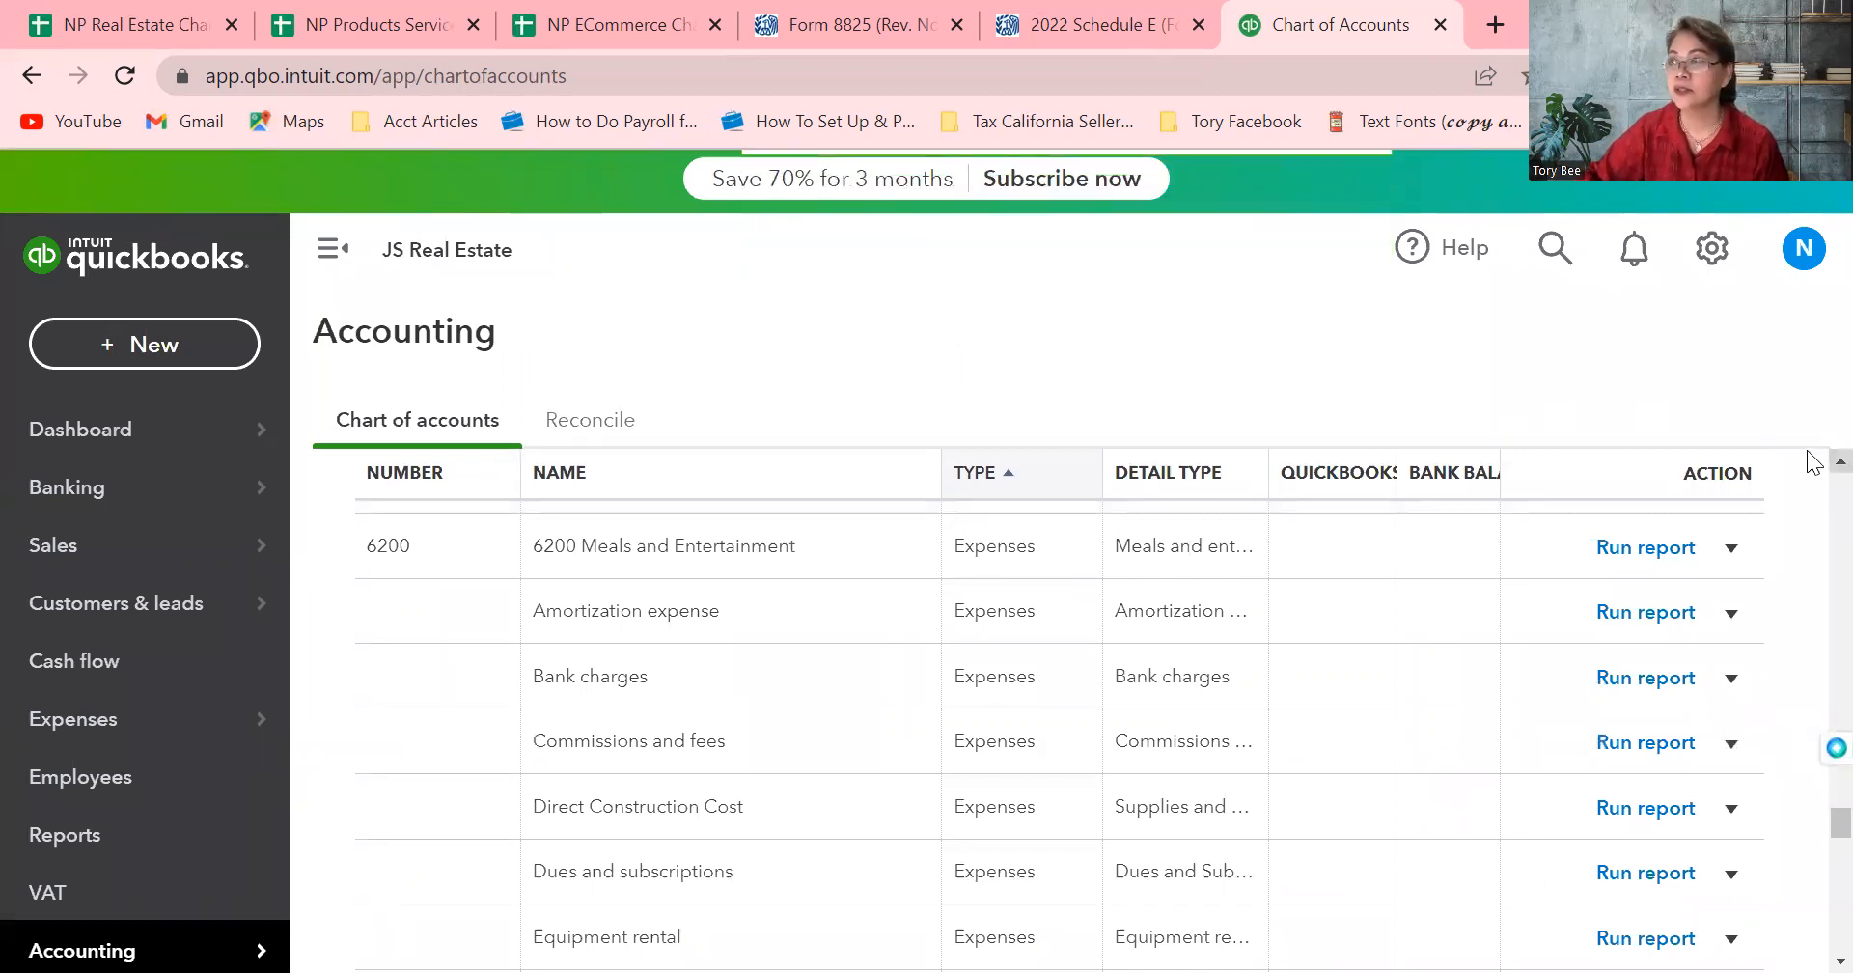
Find the 6100 Legal and professional fees account in the chart of accounts, inspect its settings, and close them without changes
scroll(1810, 537, up, 5)
scroll(1807, 543, up, 15)
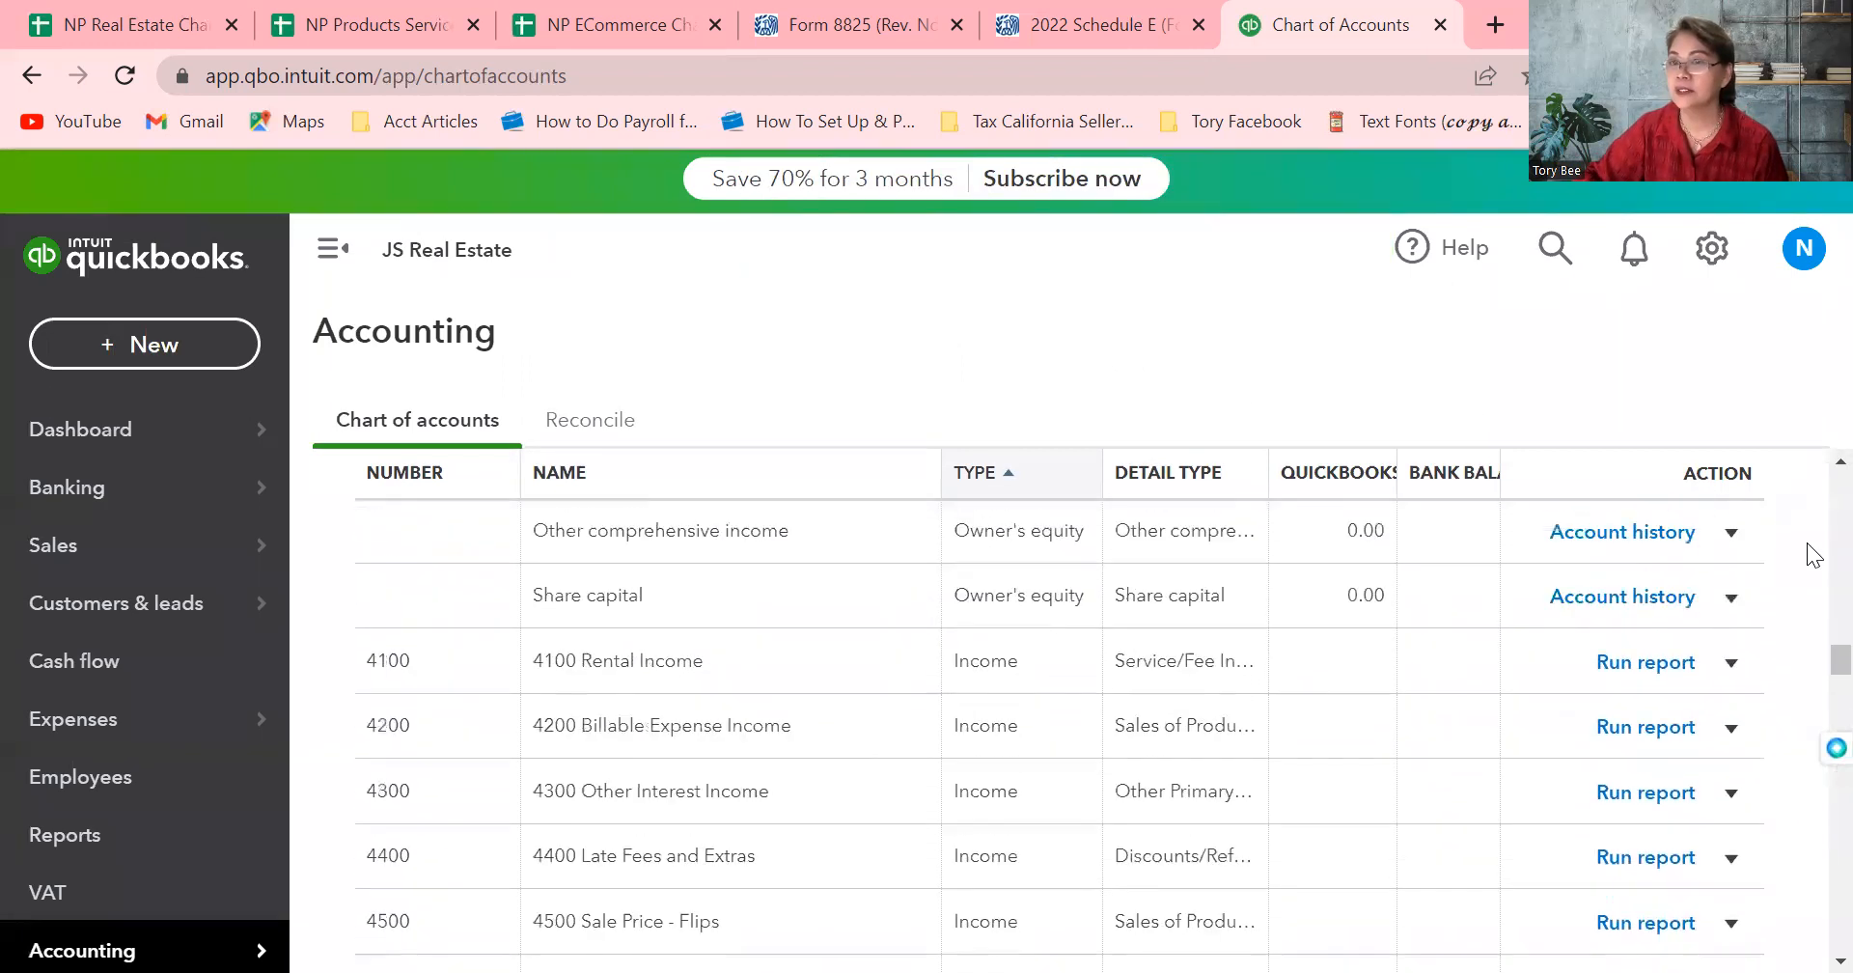
scroll(1806, 598, down, 10)
scroll(1807, 675, down, 15)
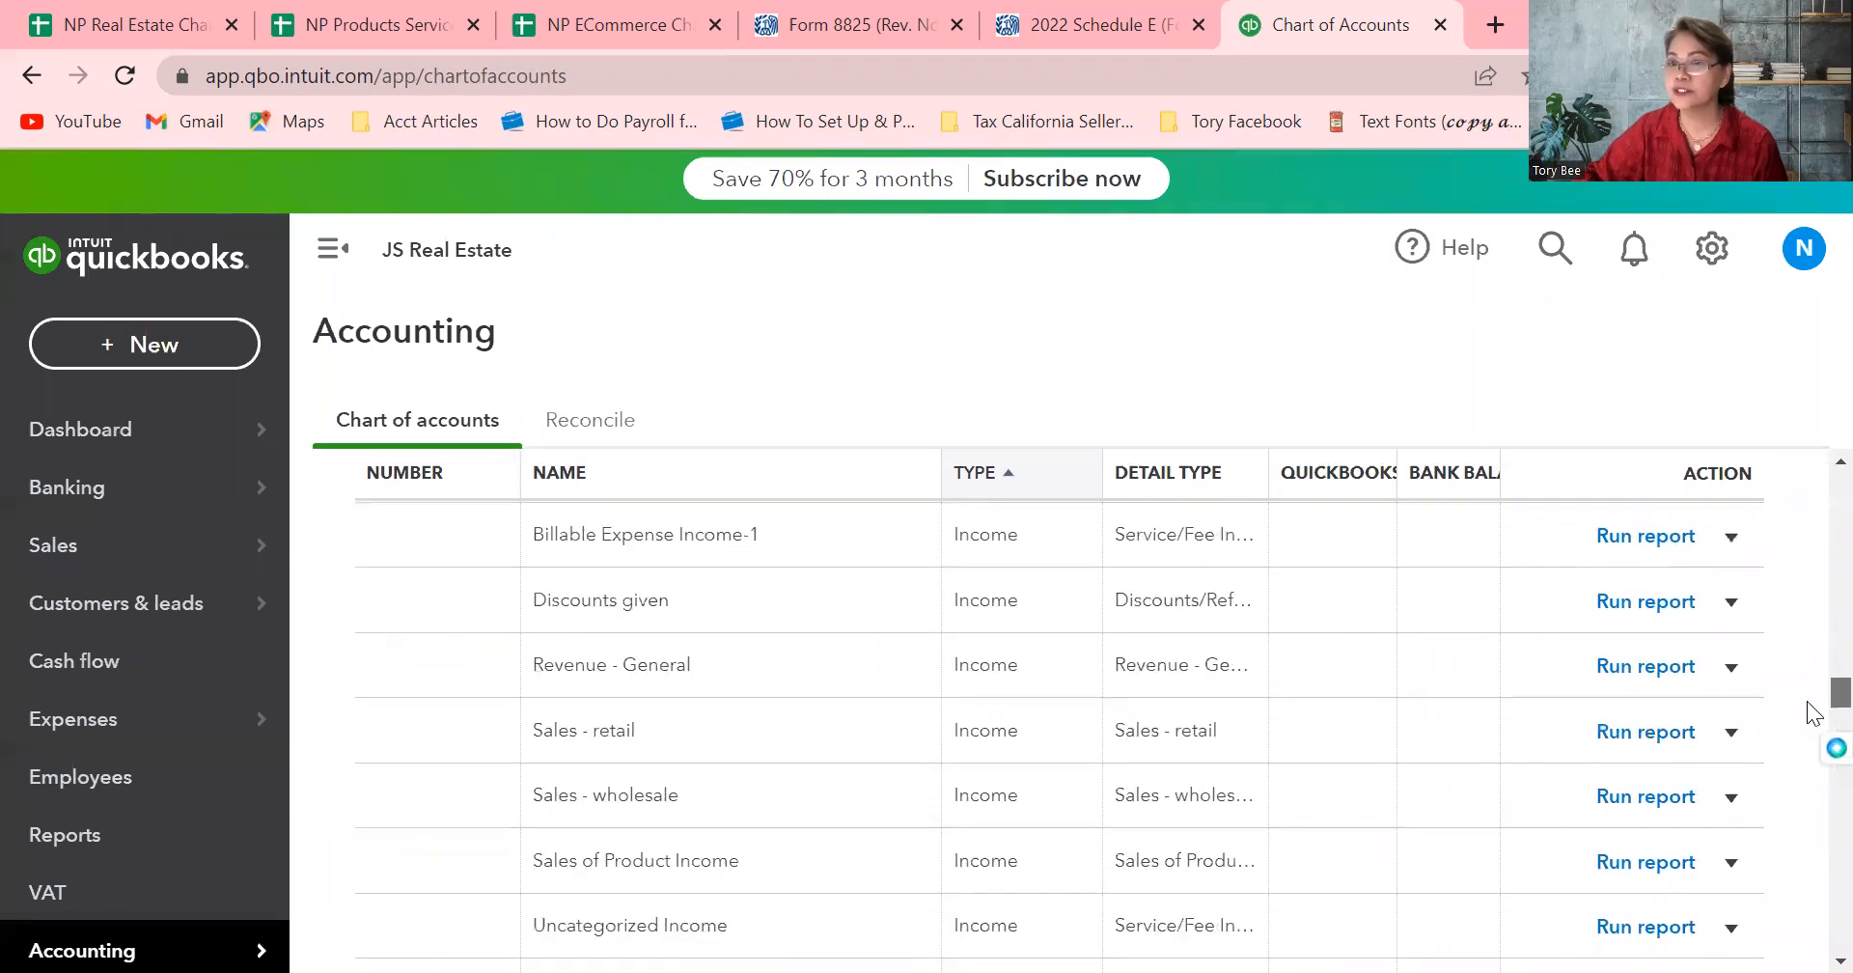
scroll(1807, 784, down, 9)
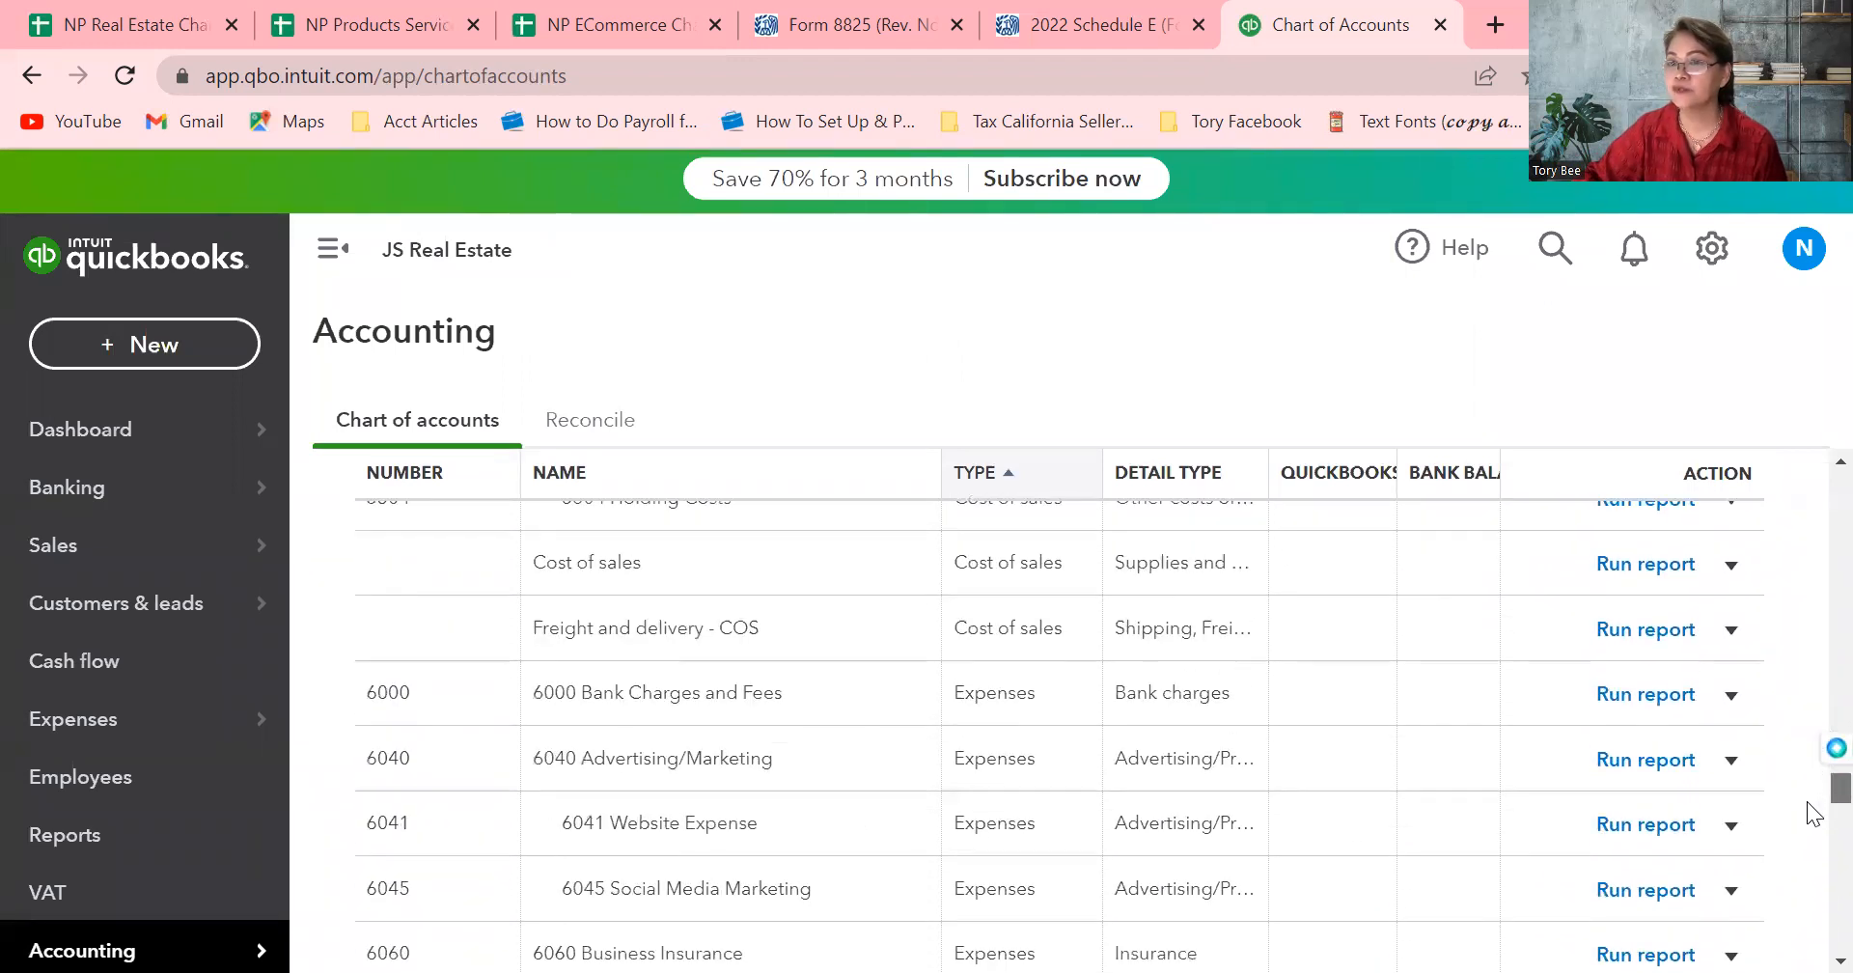
scroll(1809, 836, up, 2)
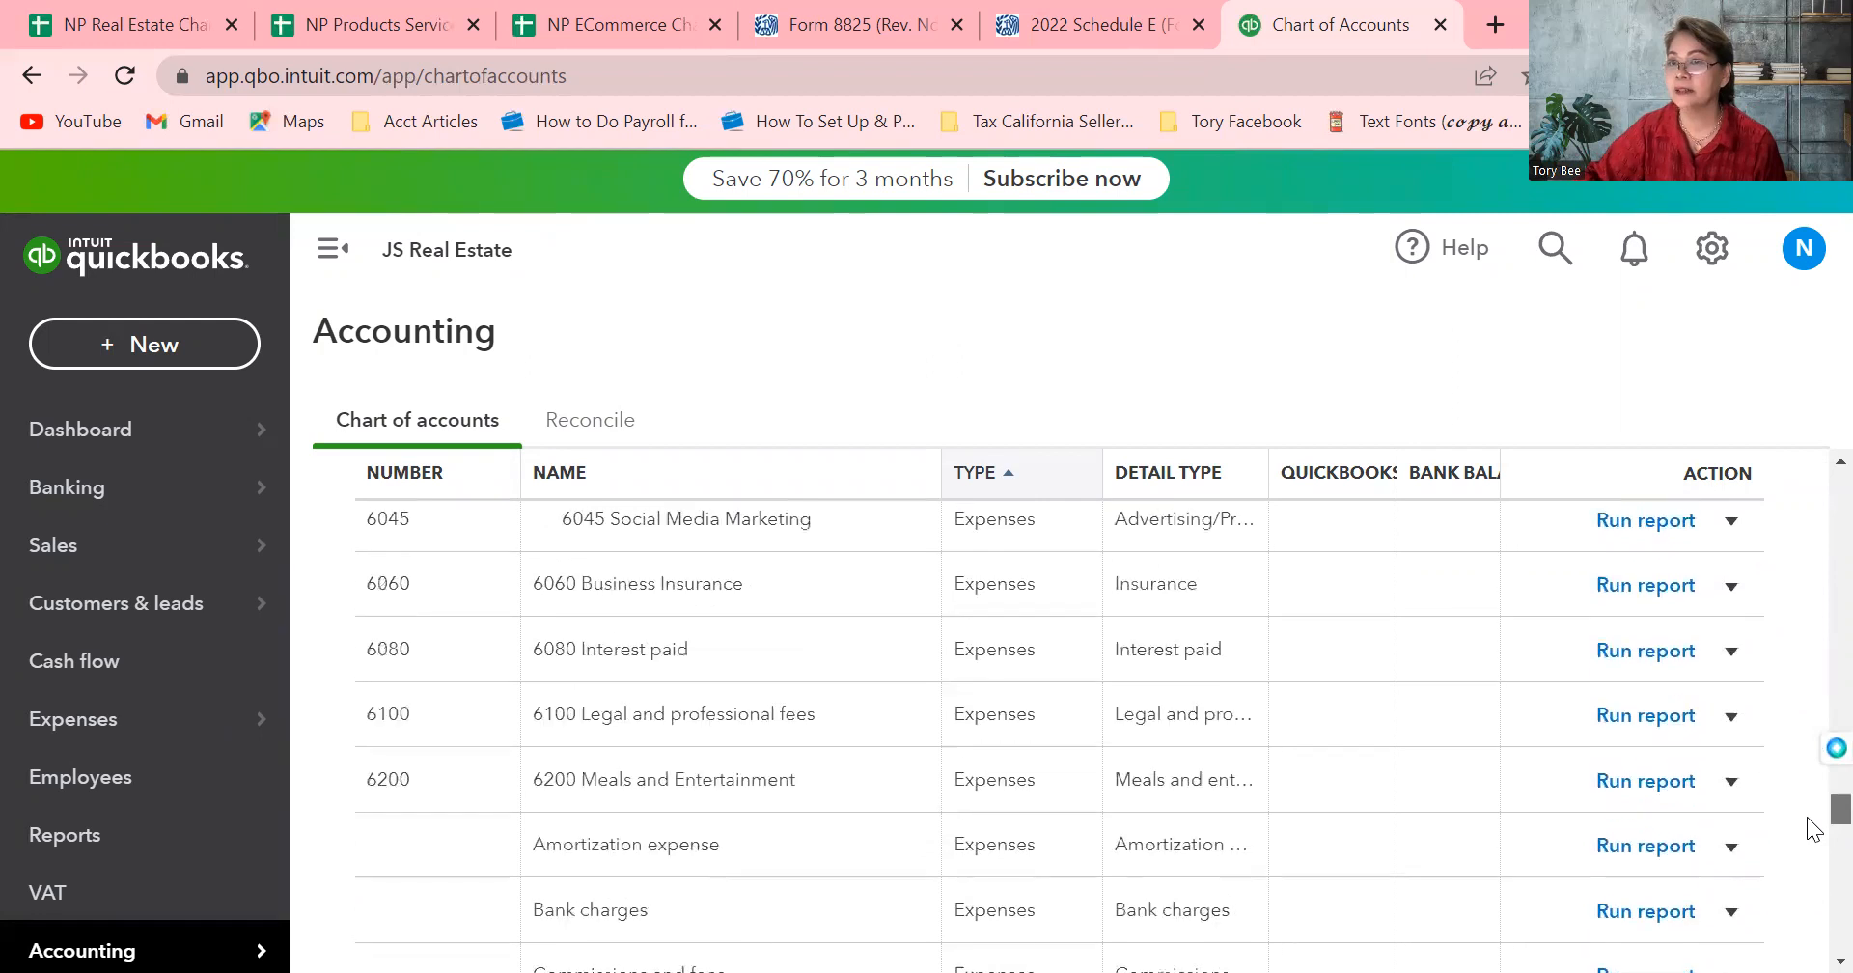
mouse_move(195, 738)
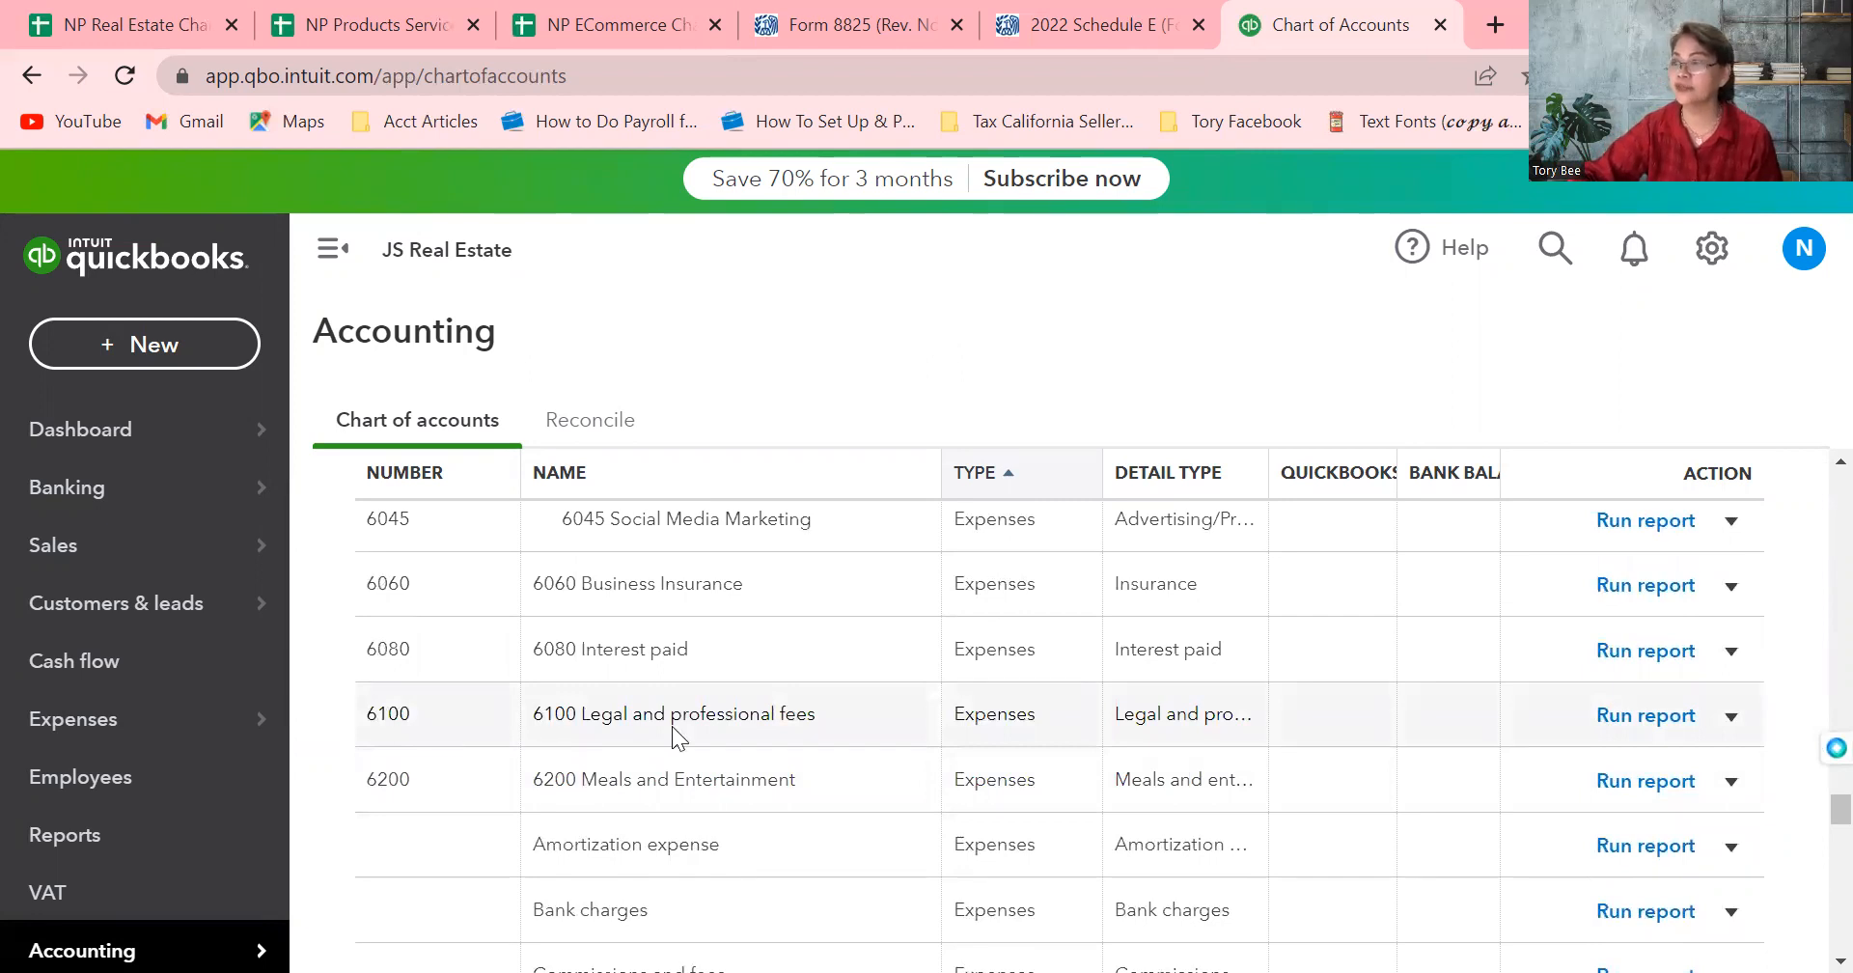
click(1731, 722)
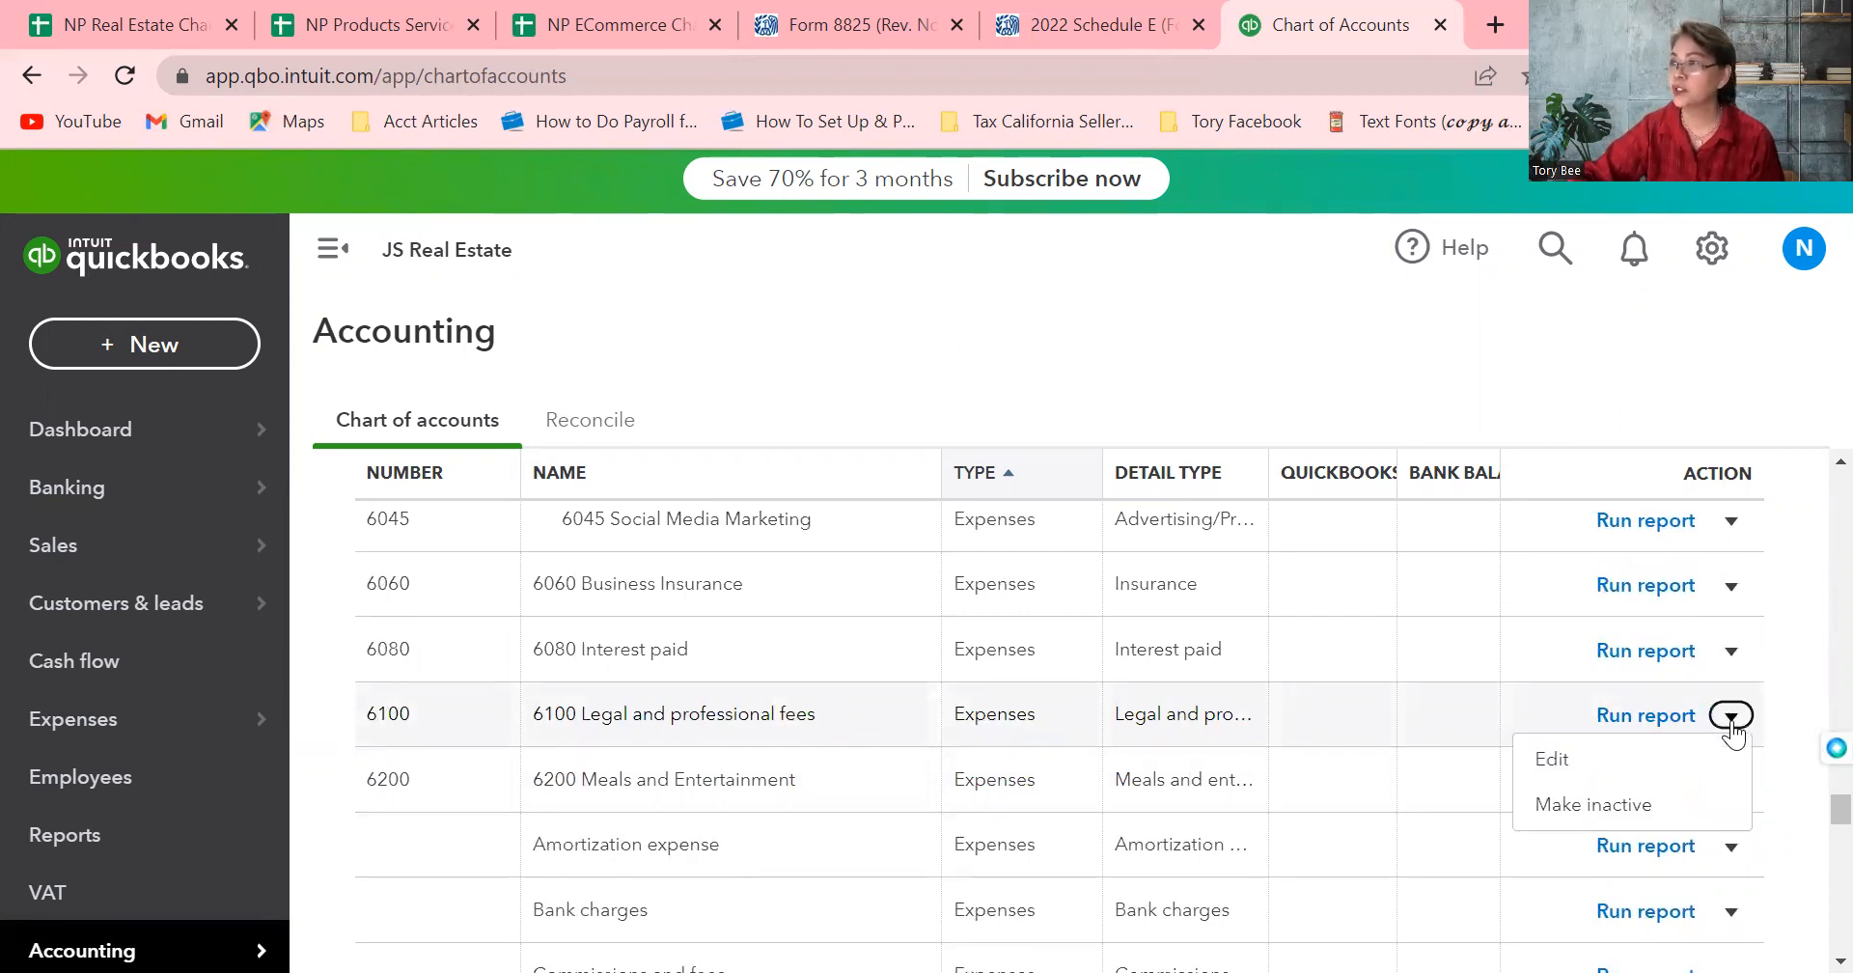
click(1602, 762)
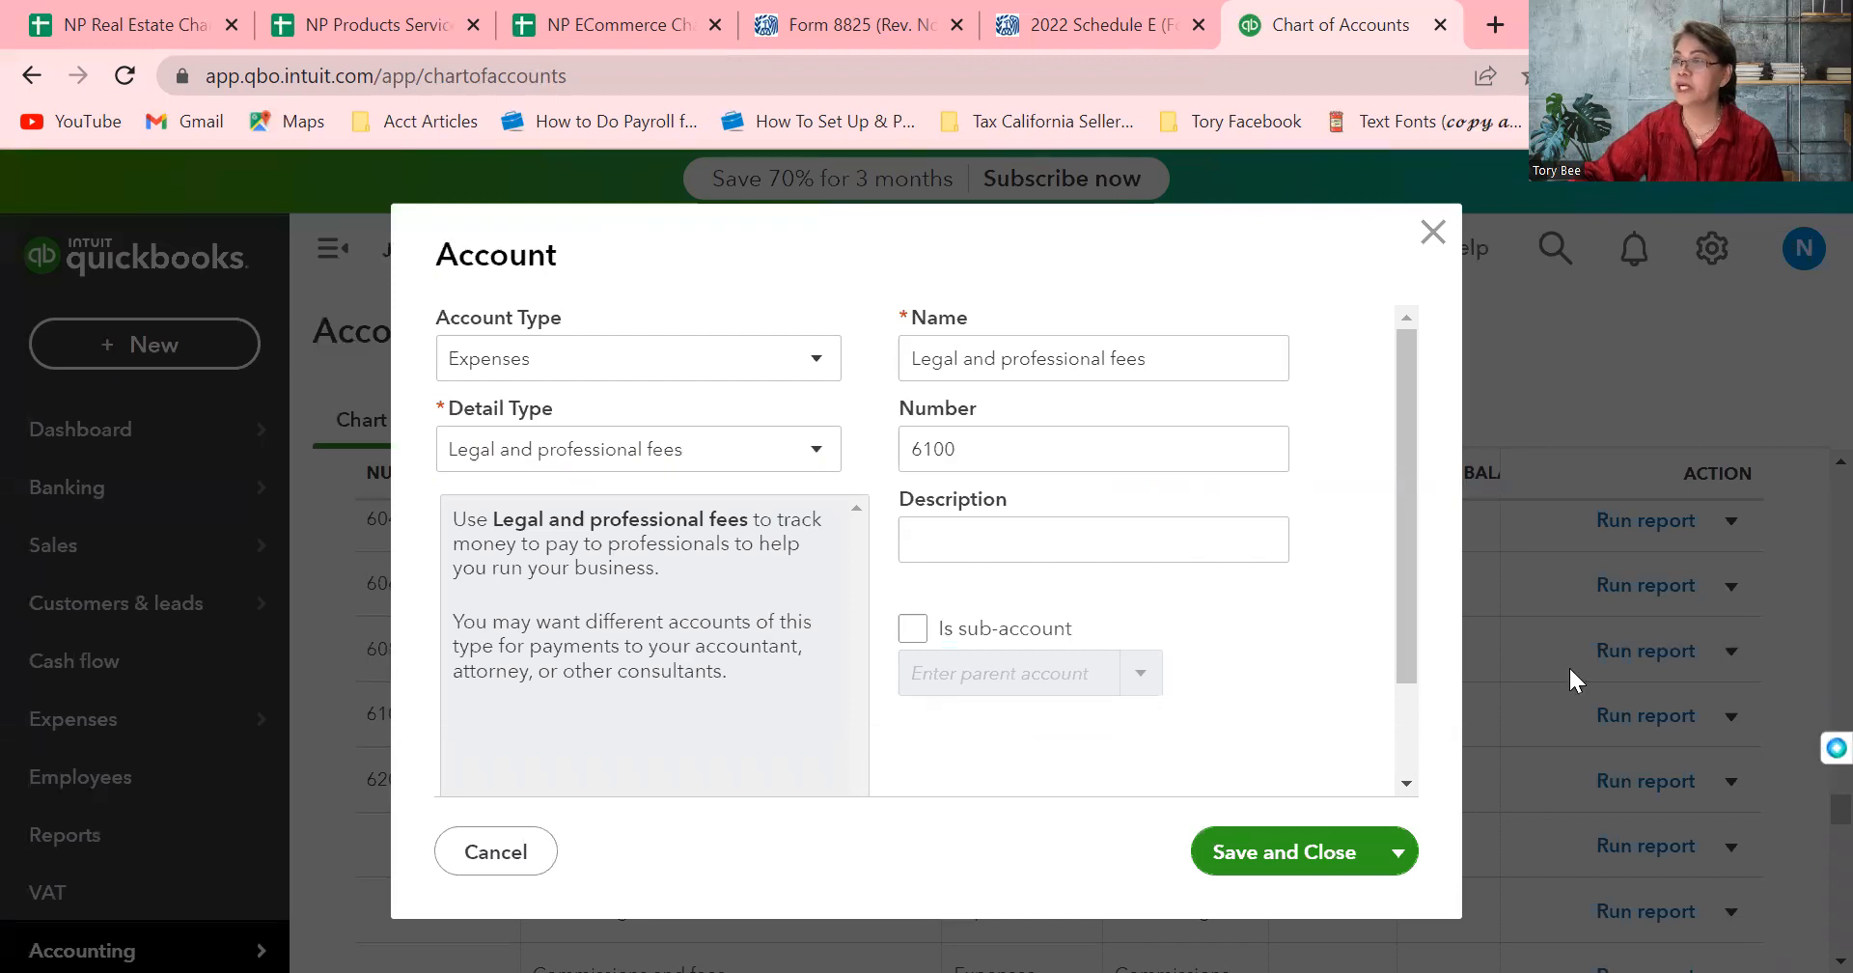
click(1433, 232)
Review the asset, liability and equity accounts in the chart of accounts
scroll(1806, 579, up, 10)
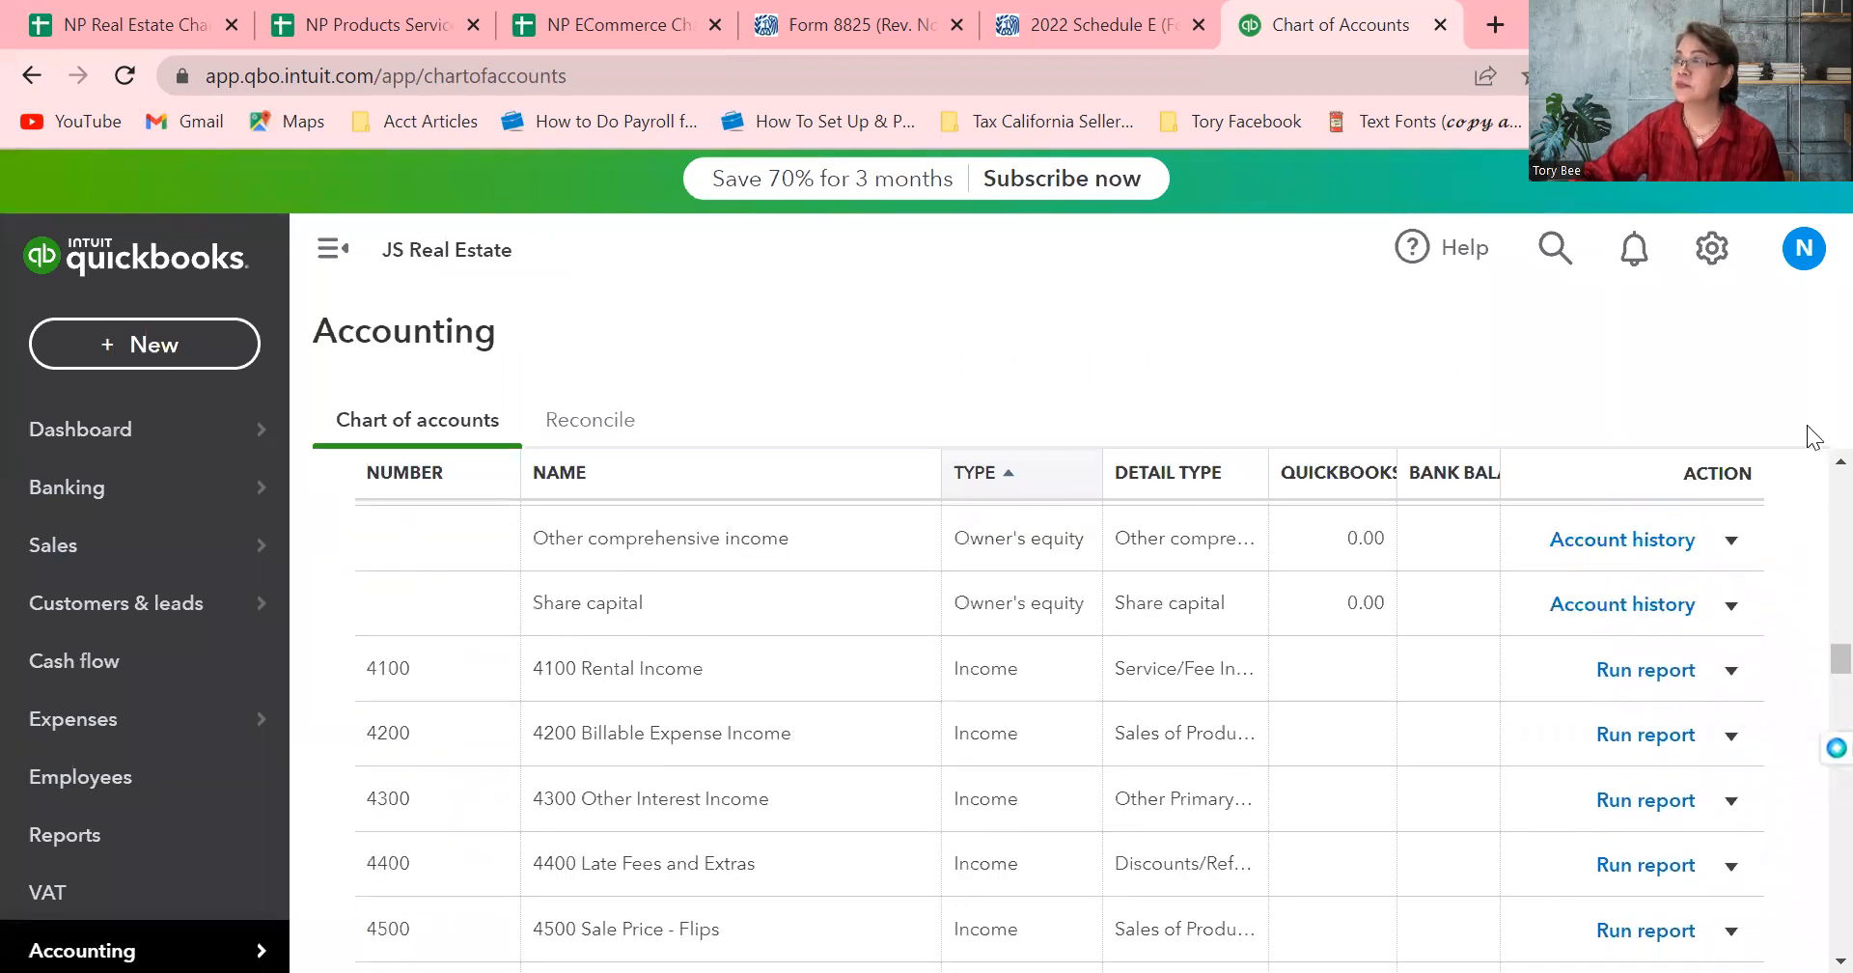
scroll(1812, 415, up, 5)
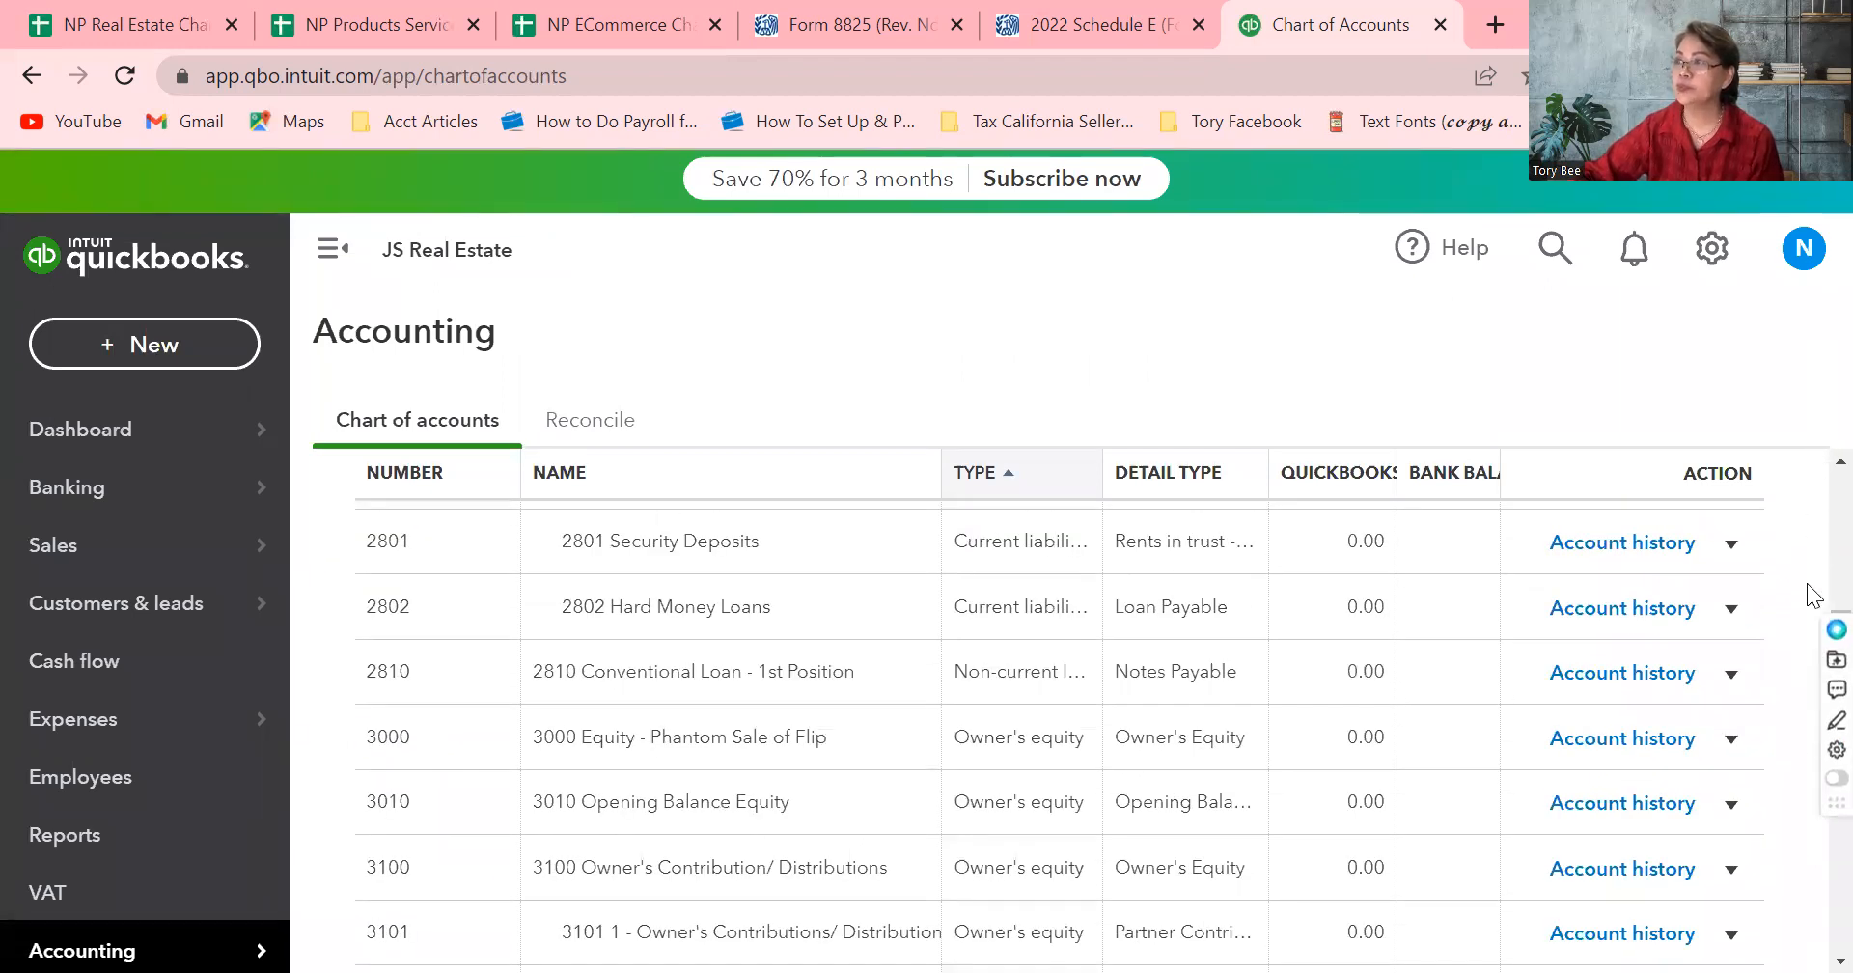
scroll(1807, 583, up, 10)
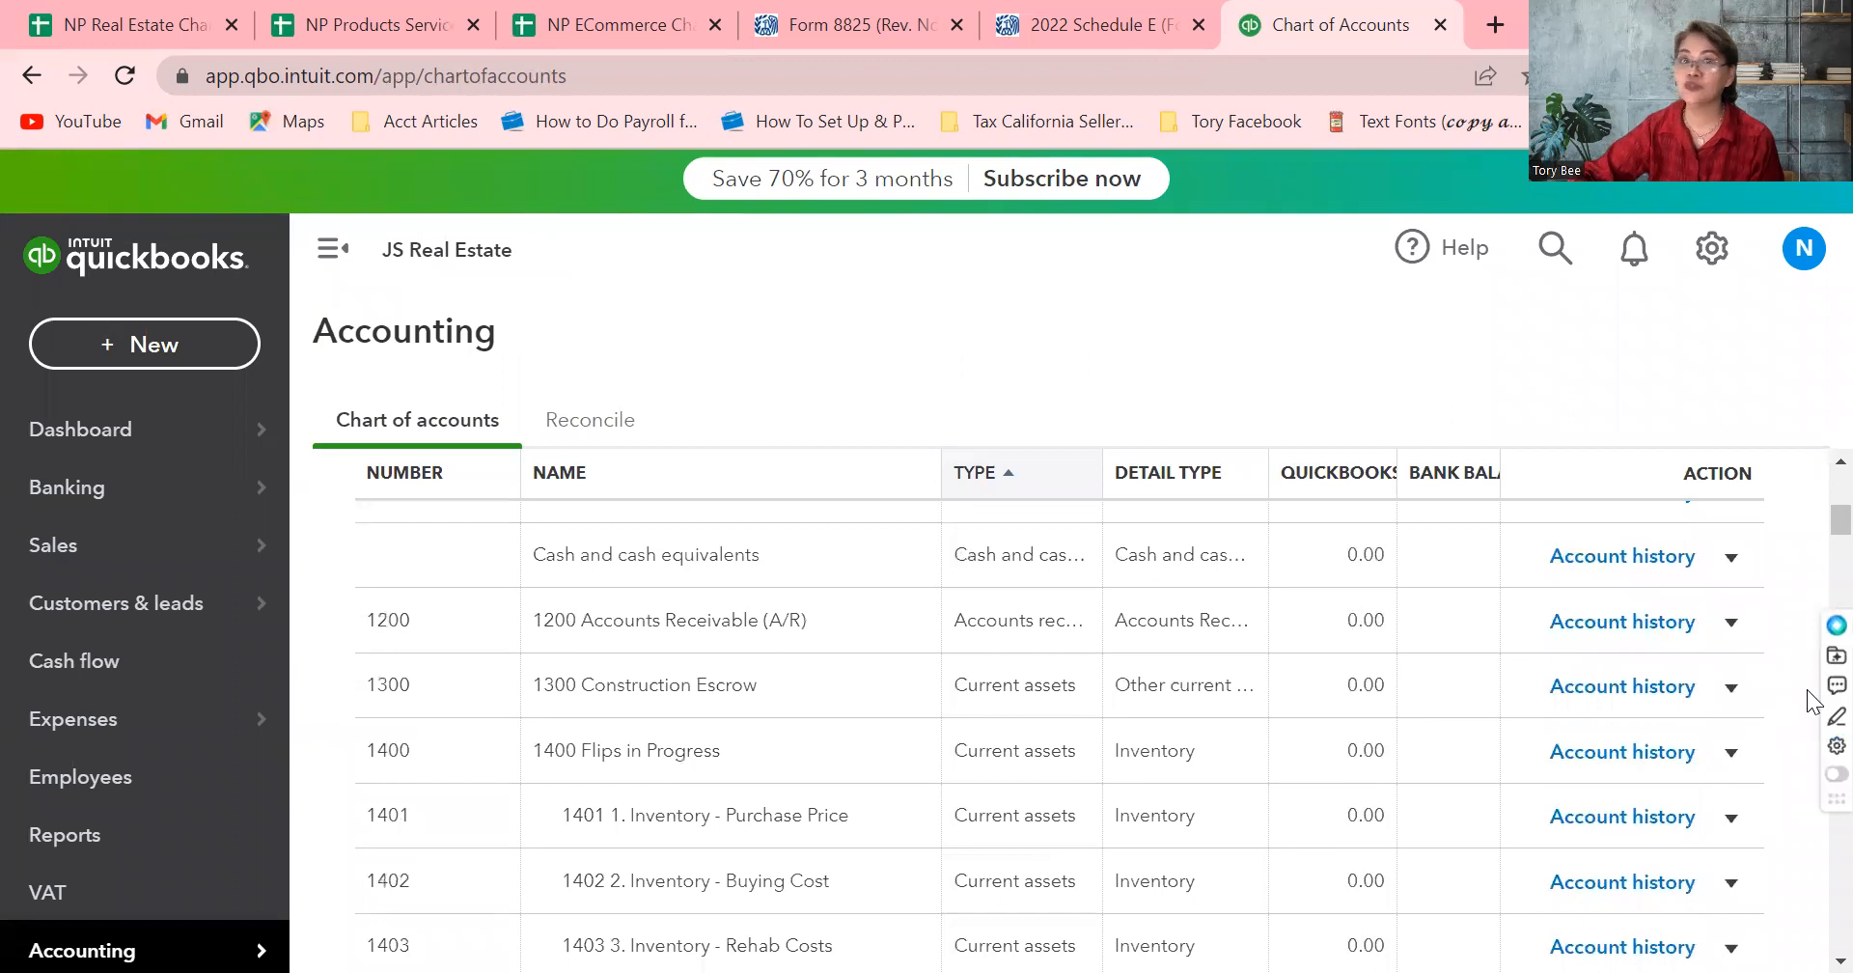
scroll(1806, 664, down, 5)
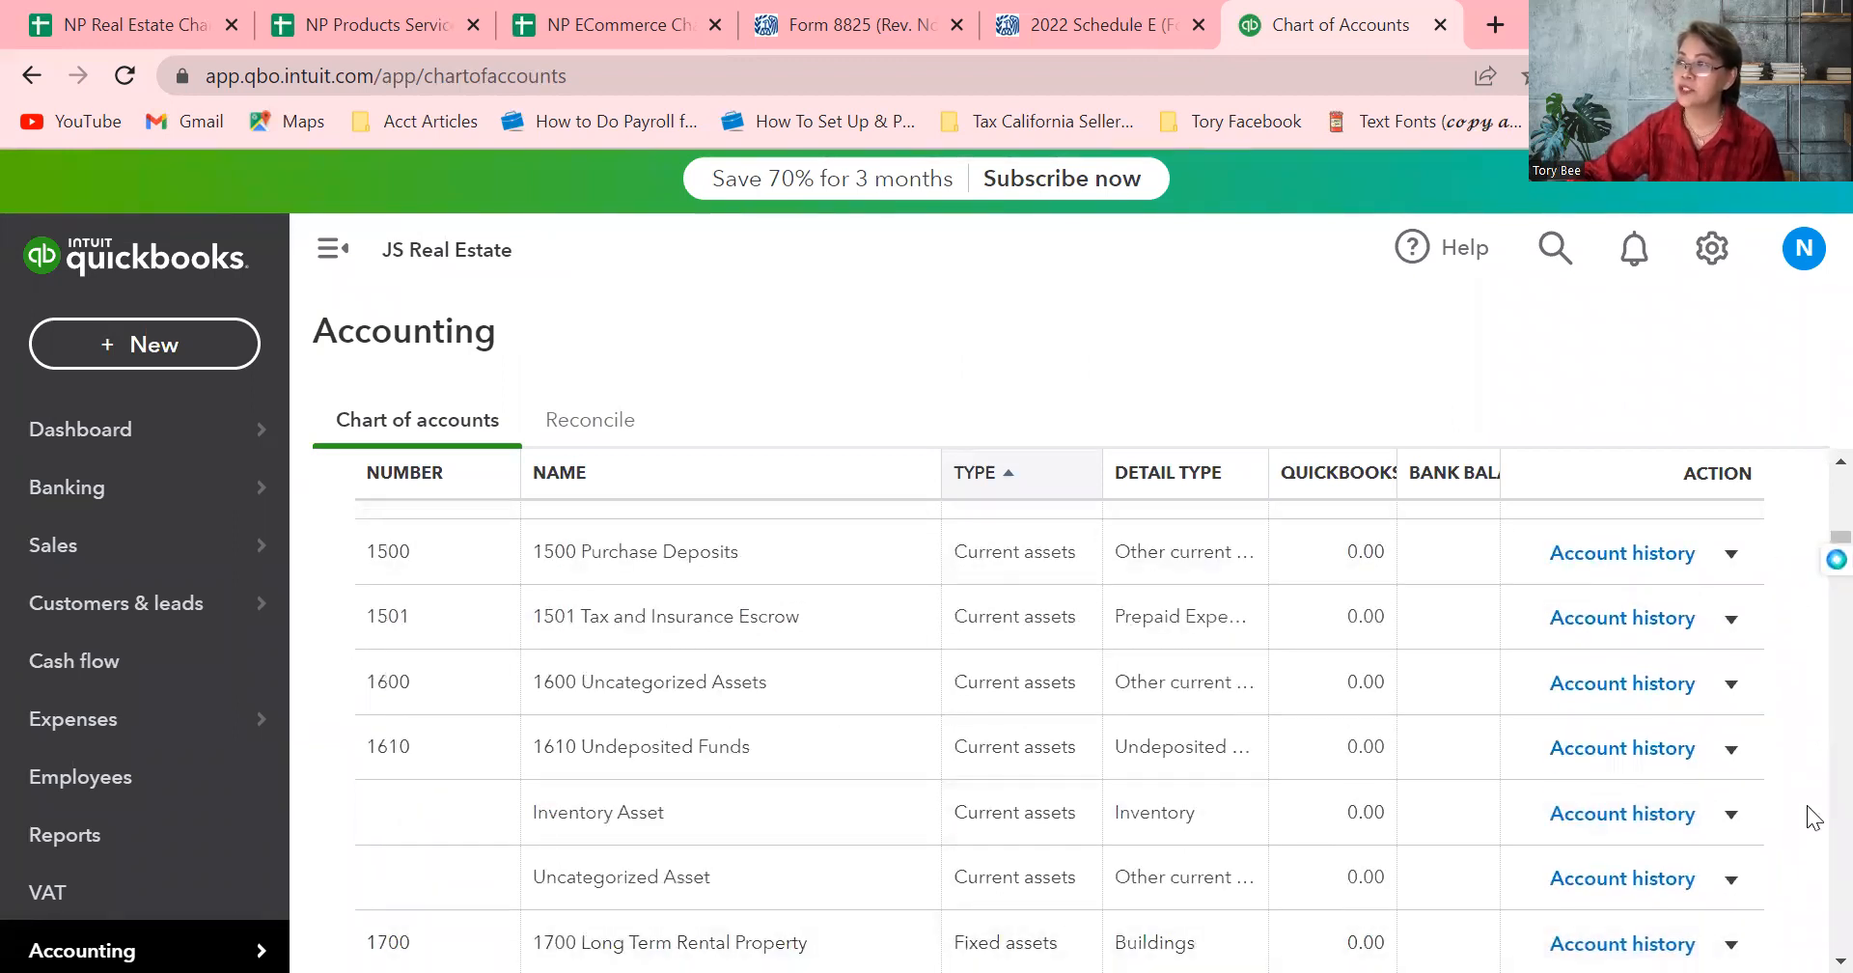
scroll(1807, 714, down, 5)
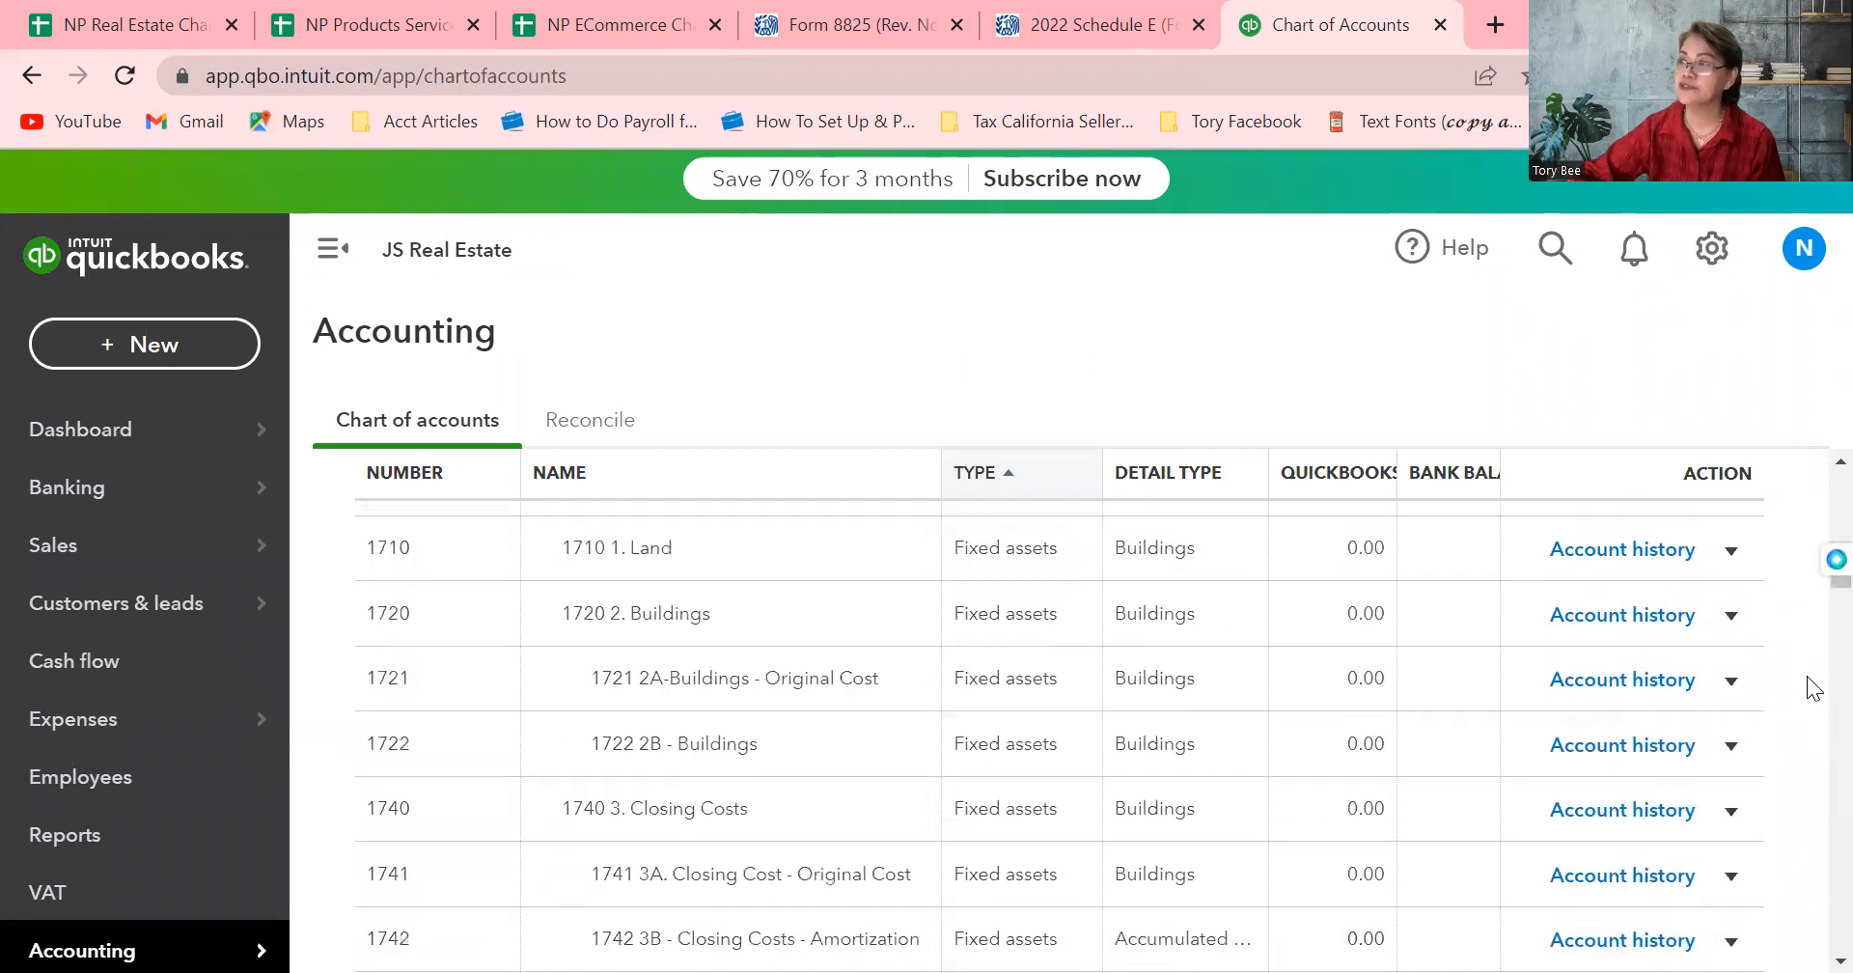
scroll(1807, 627, down, 5)
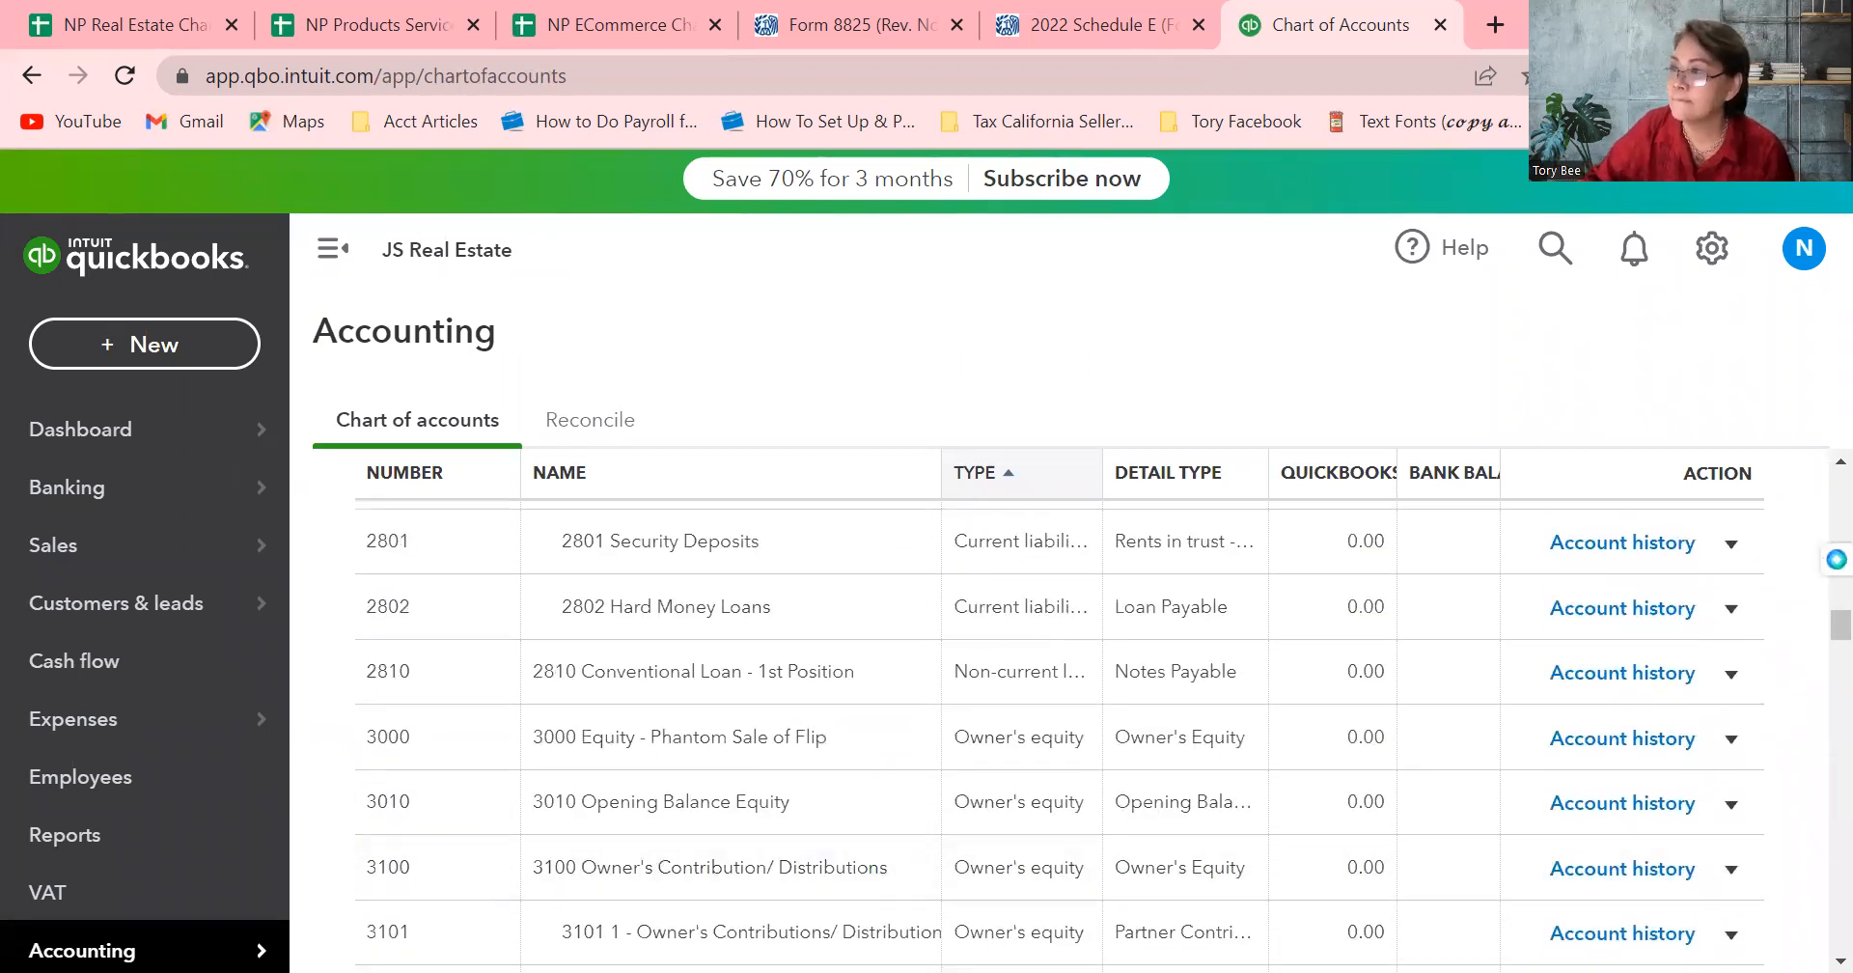
scroll(1807, 645, down, 4)
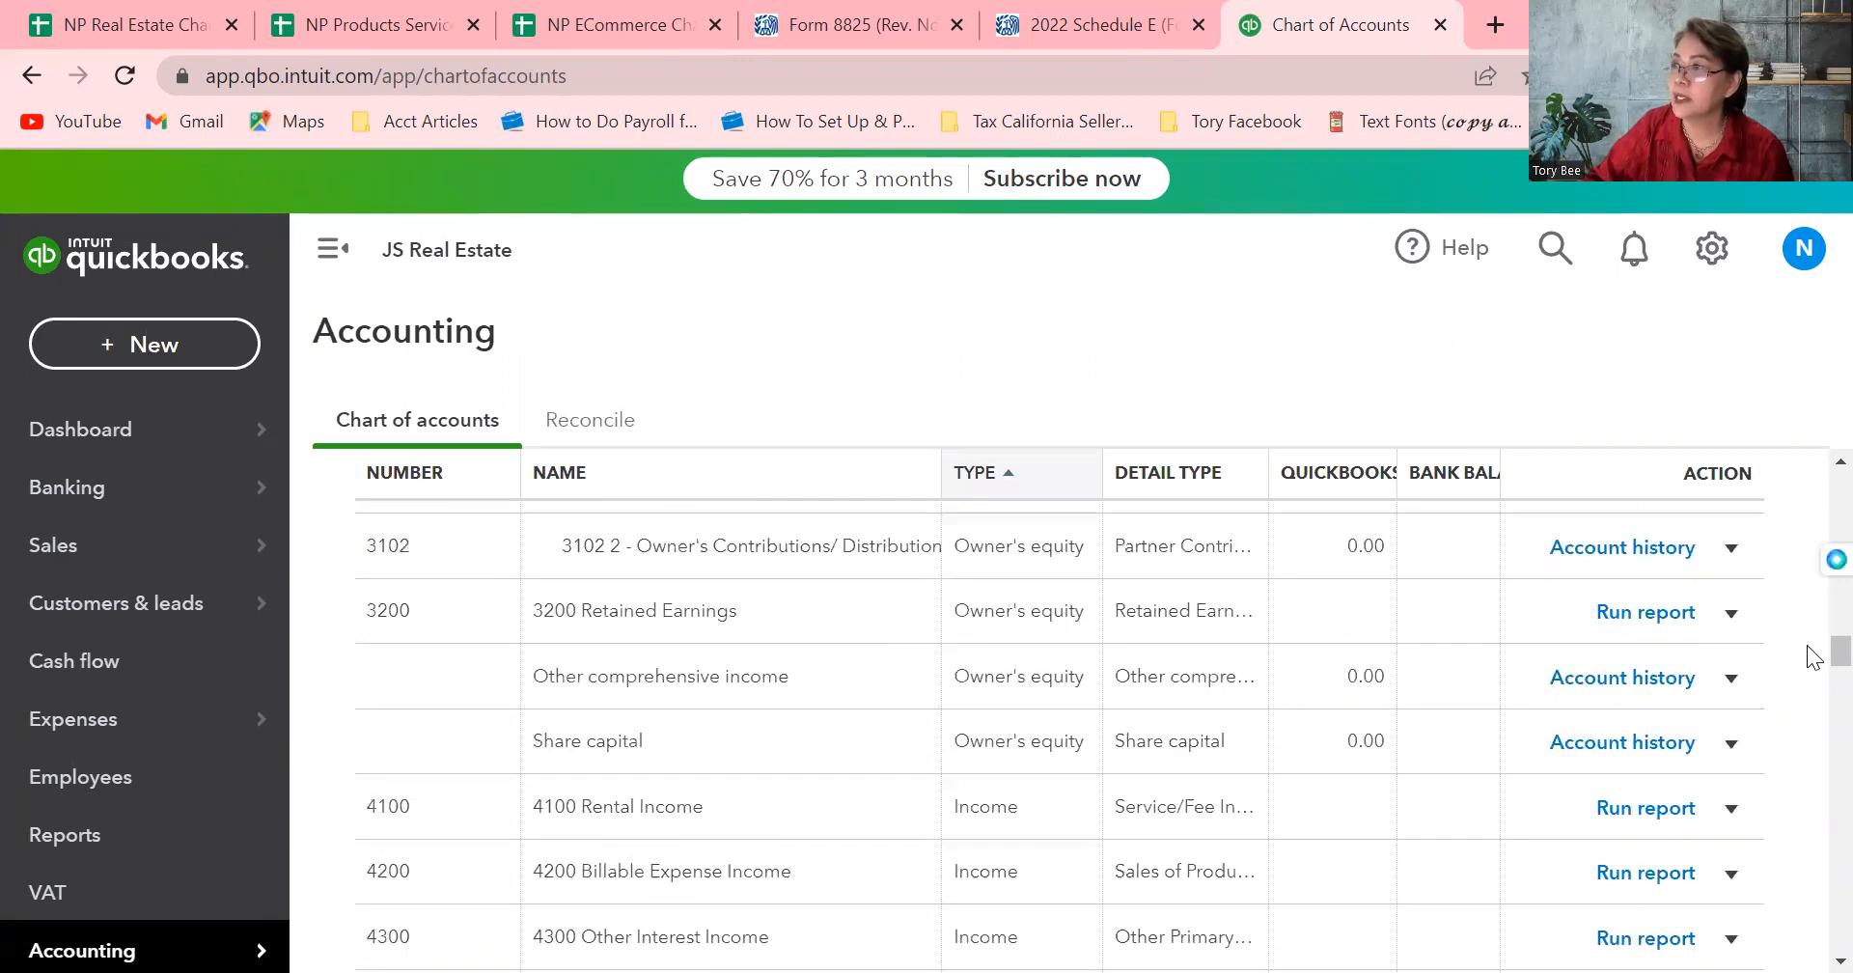
Start a new account in the chart of accounts and replace its default name with "Tax Preparer/CPA"
scroll(1806, 583, up, 15)
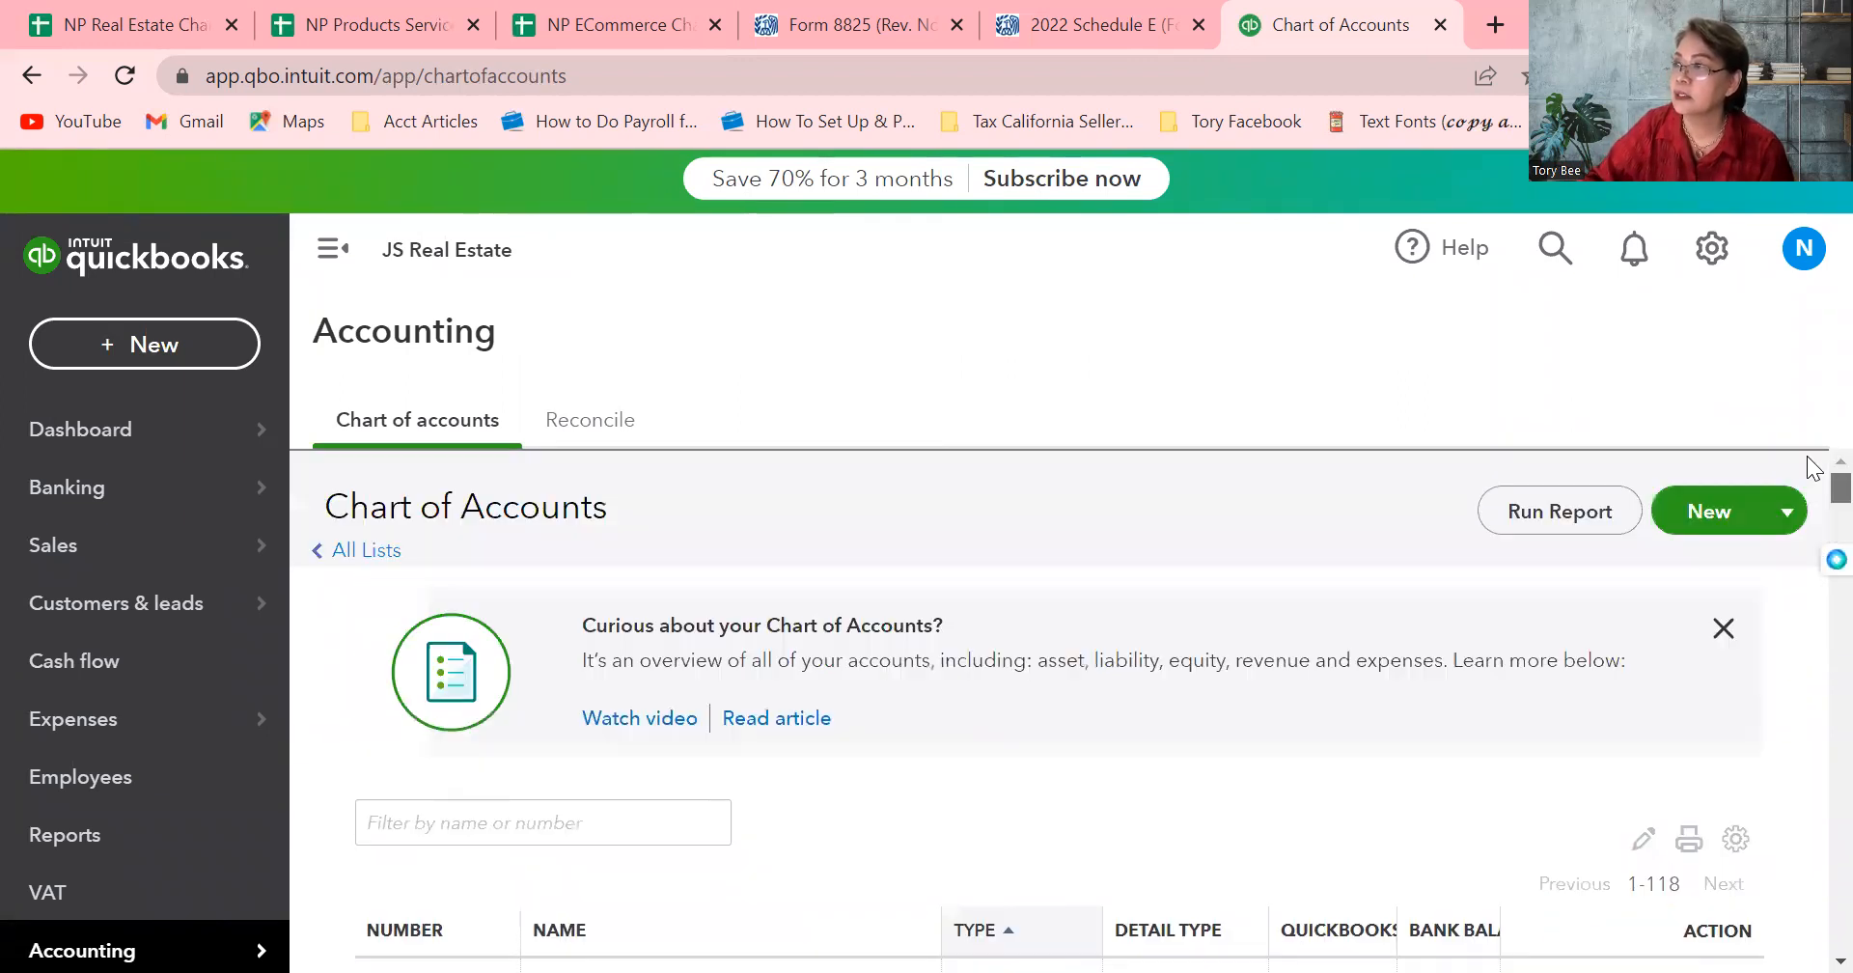
click(1703, 513)
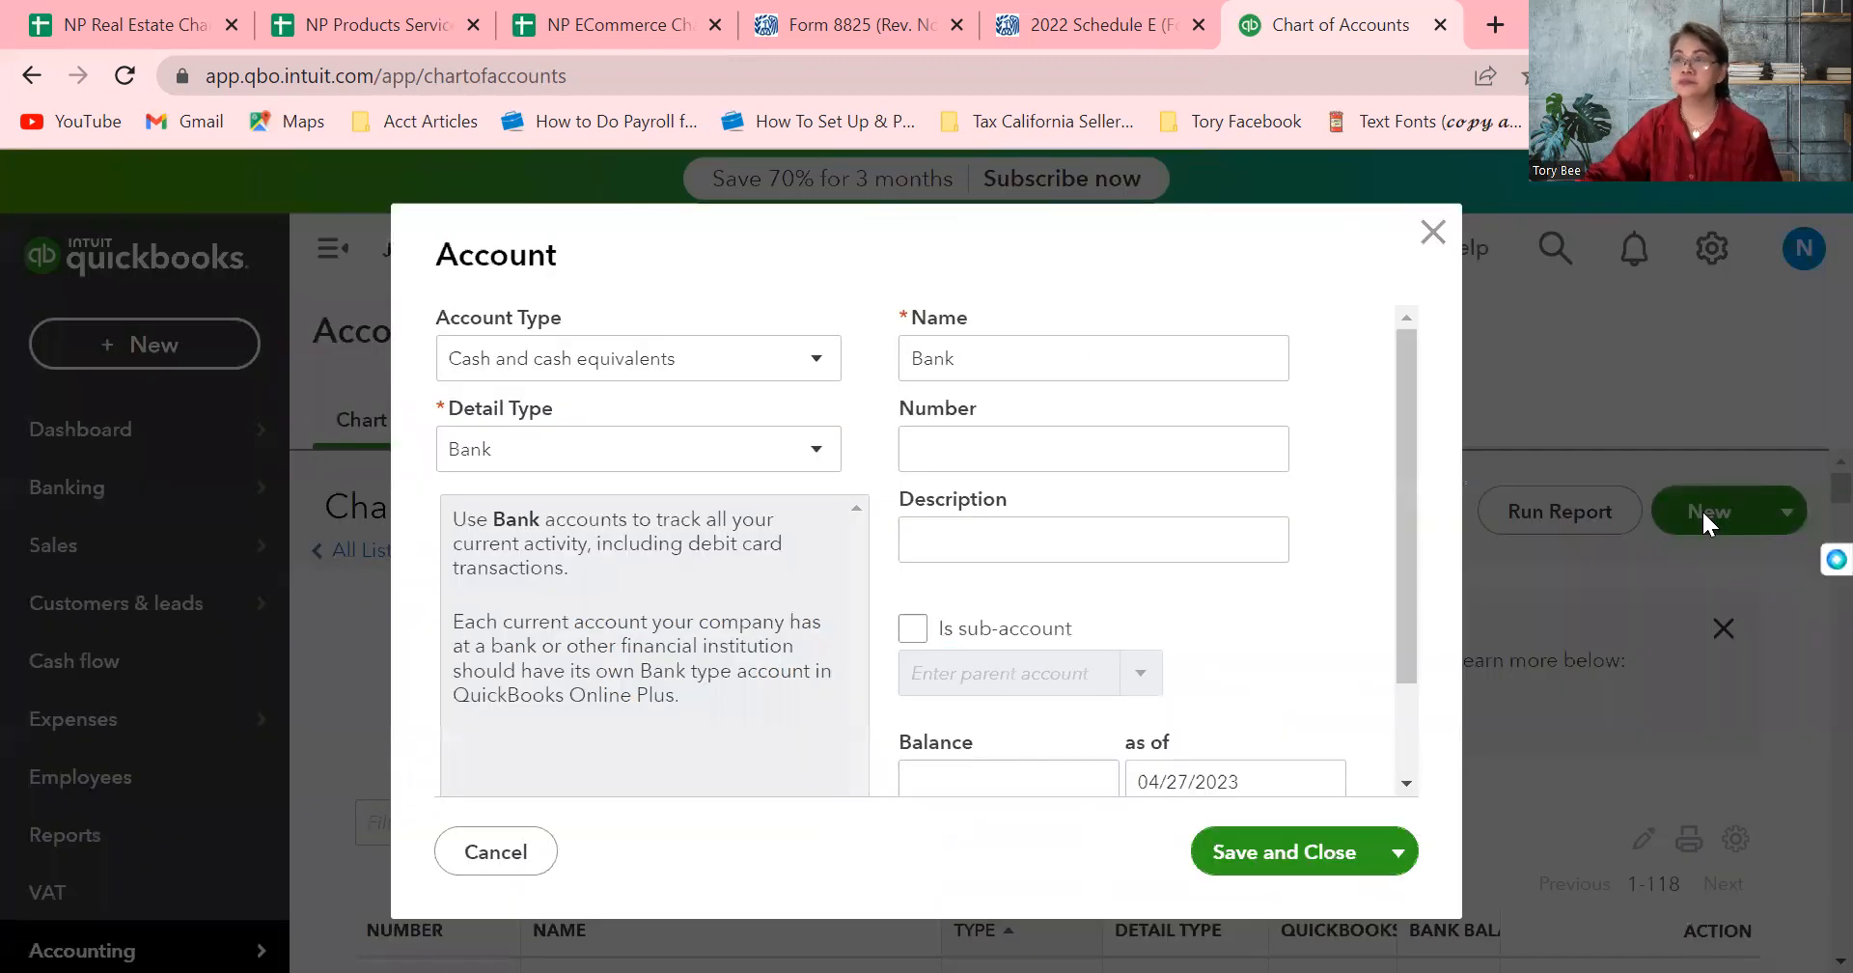
double_click(1013, 359)
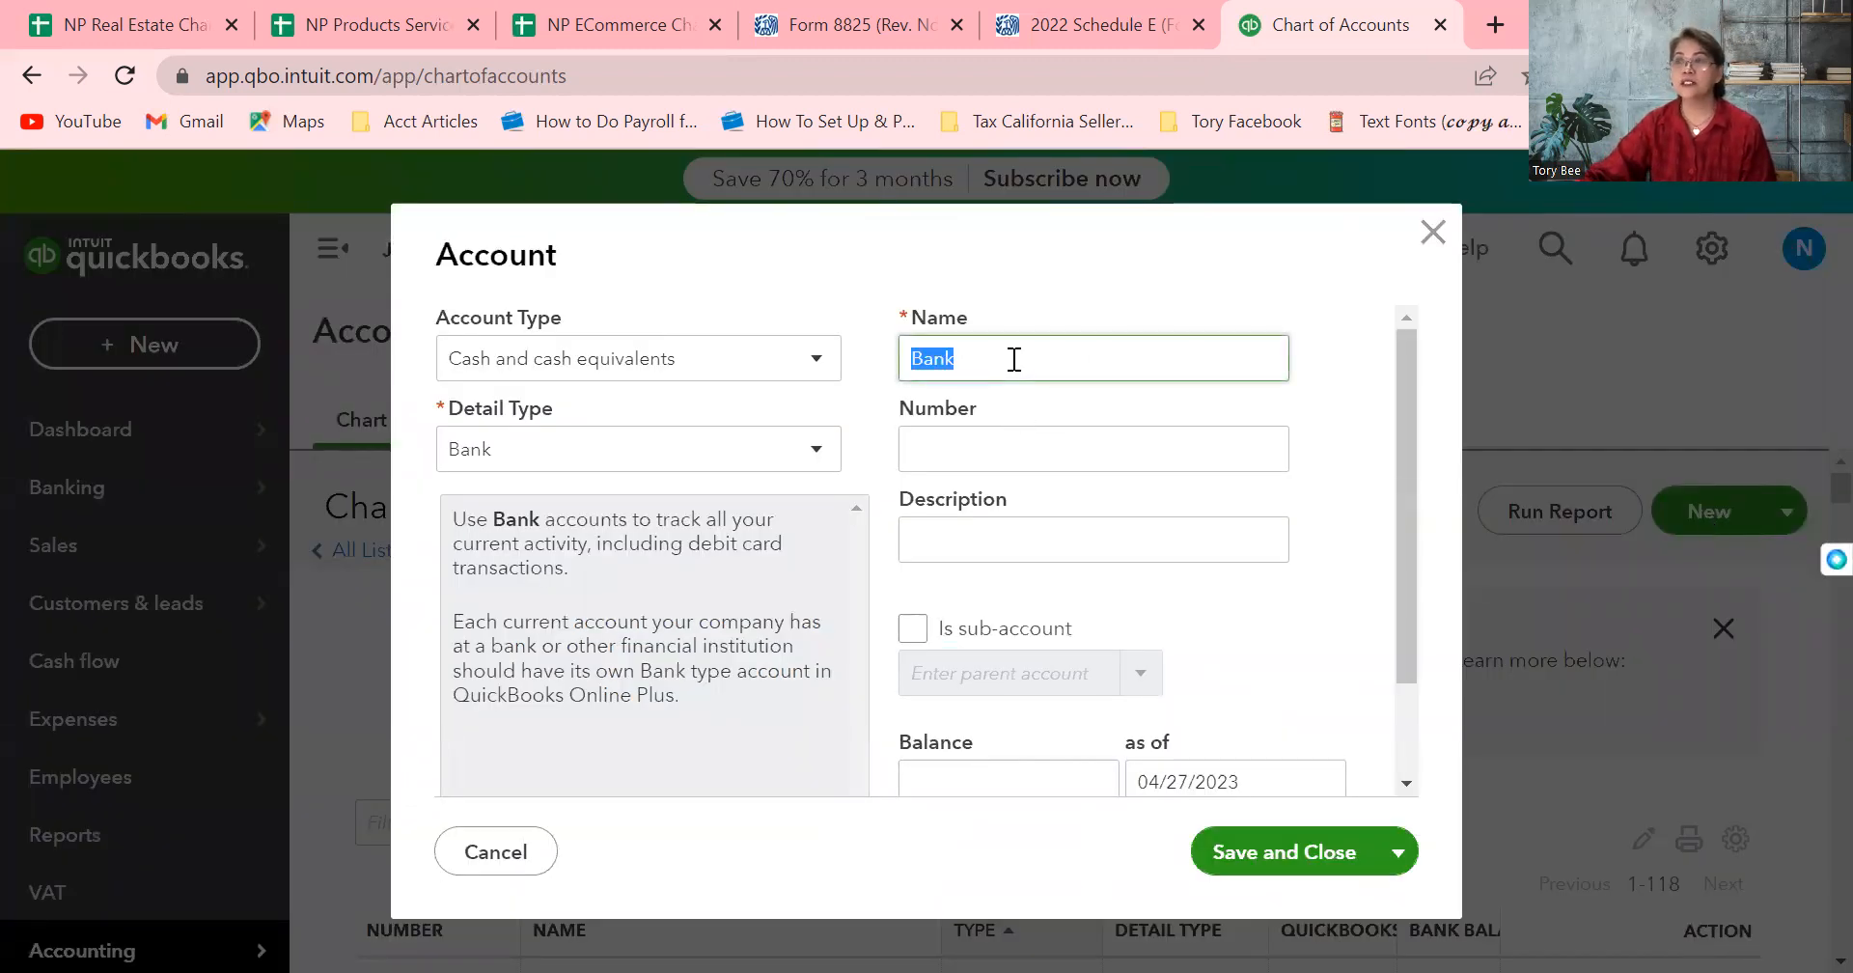
key(BackSpace)
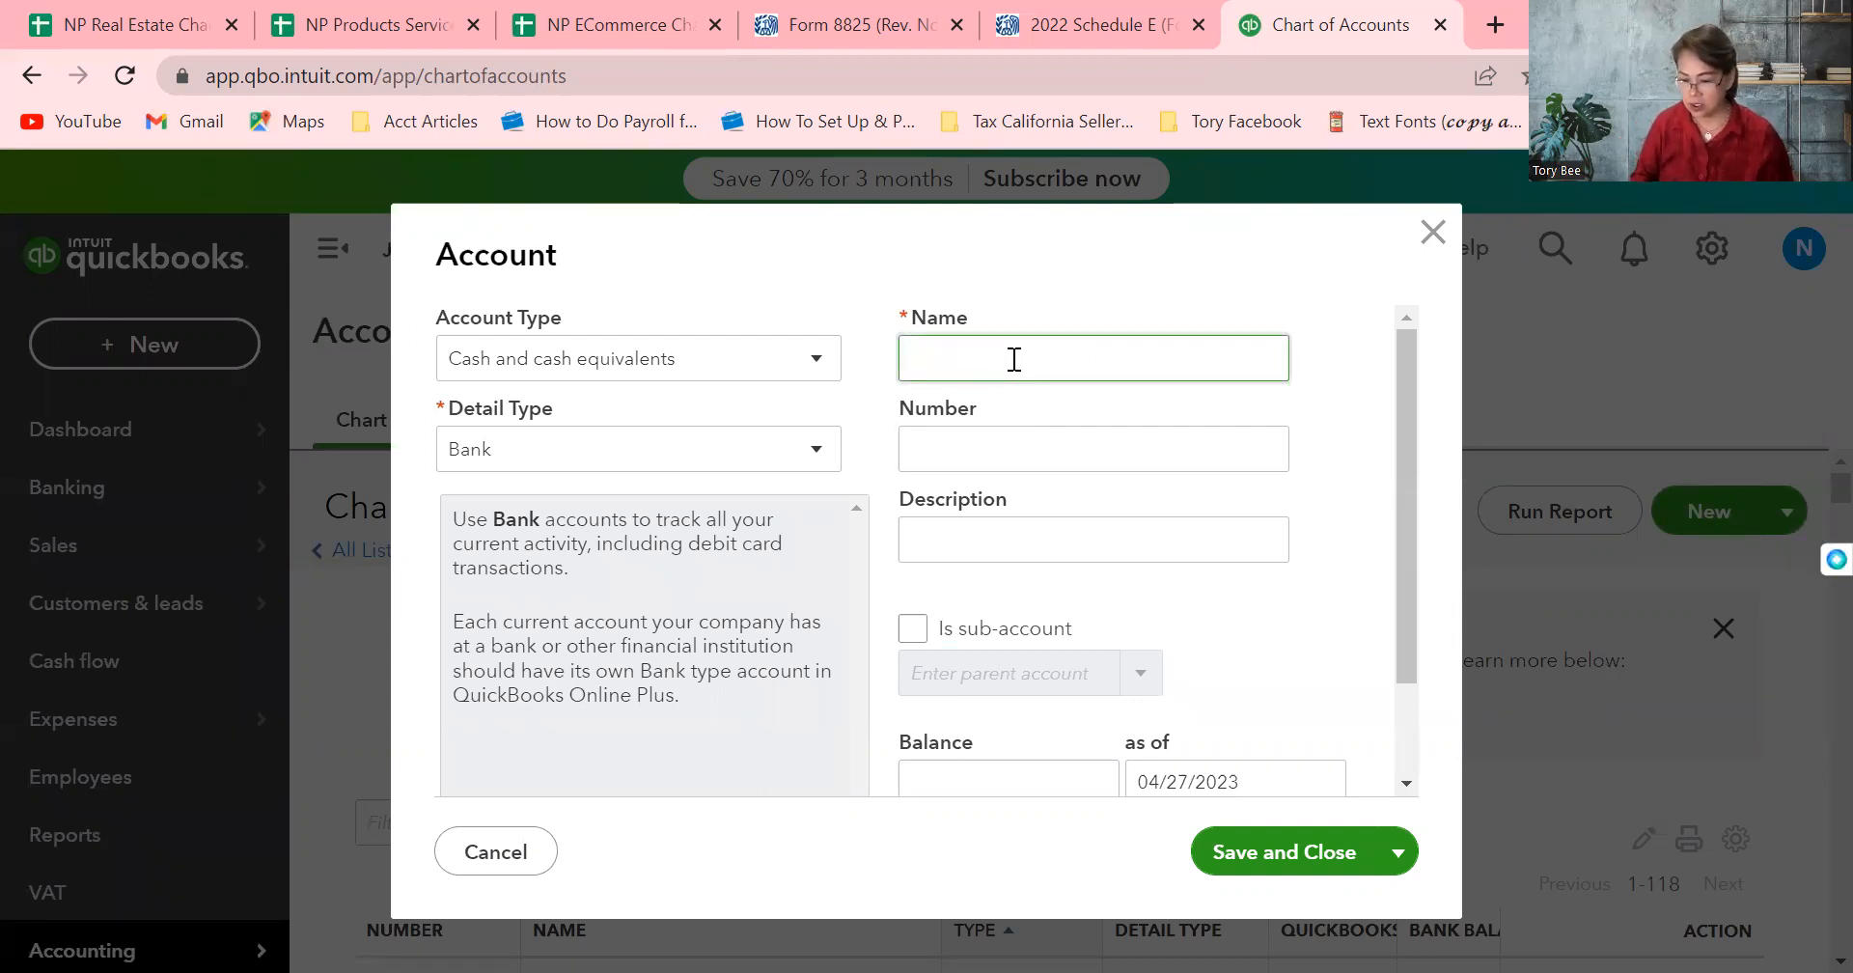
text(Ta)
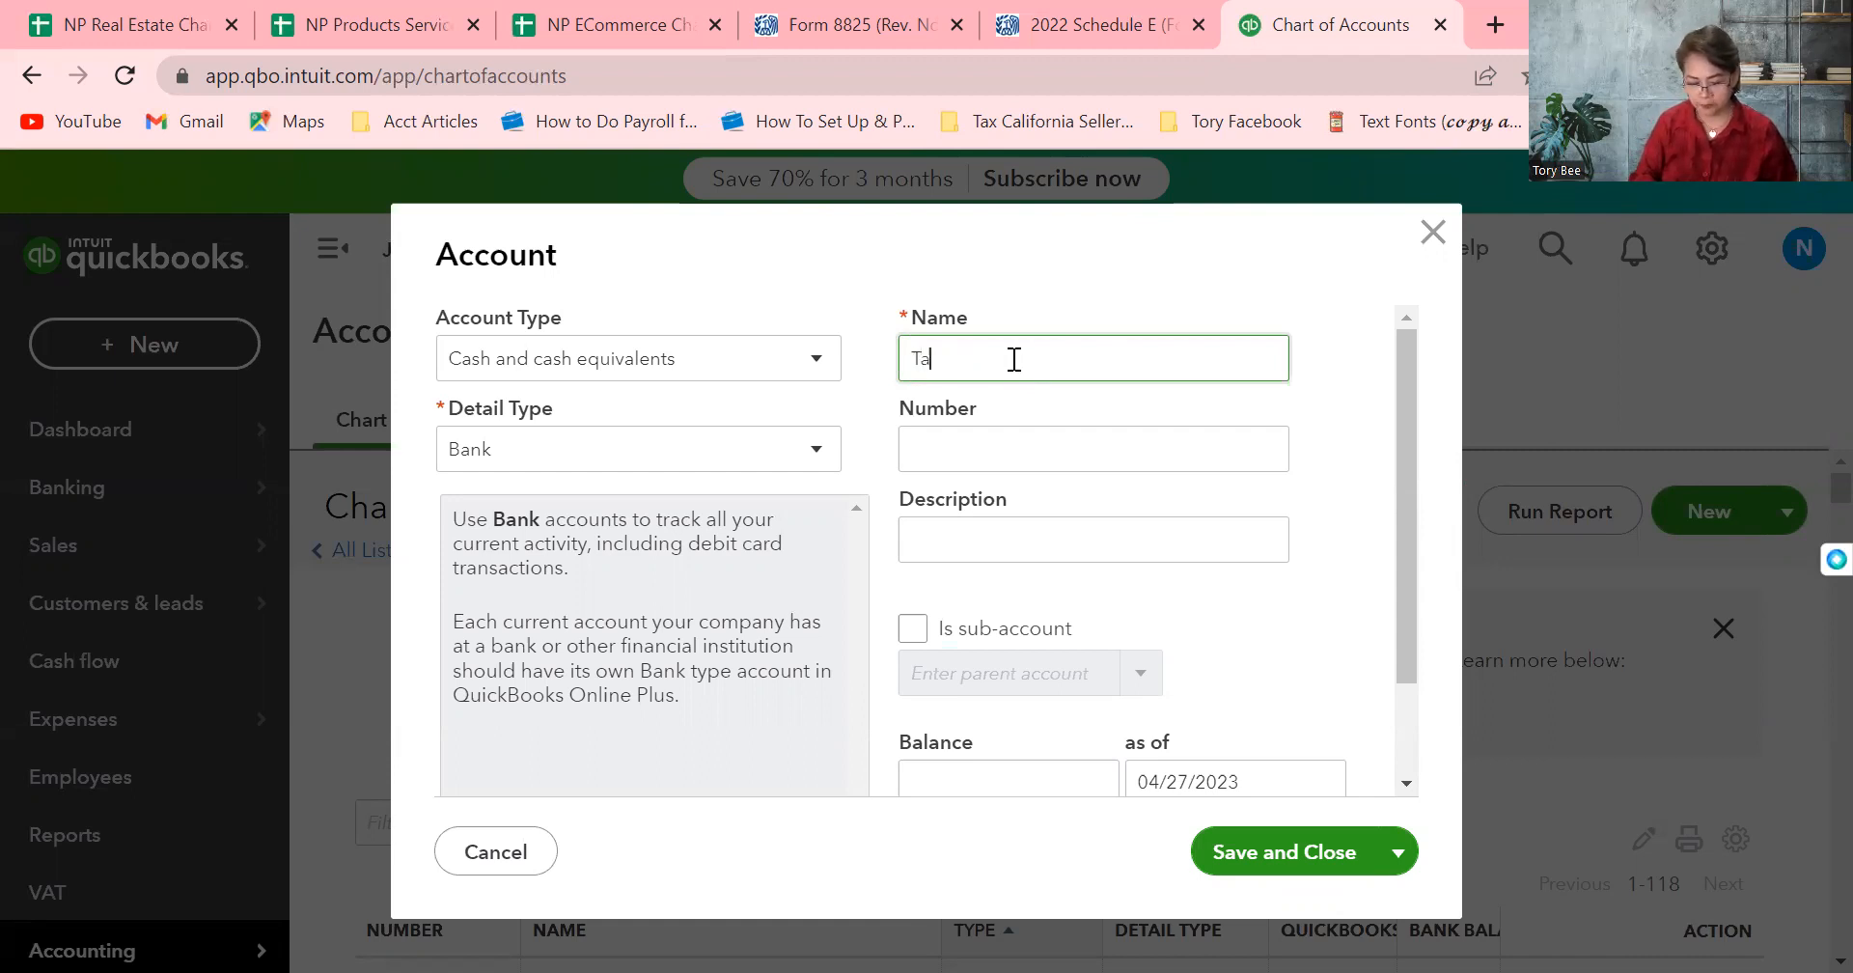
text(x Prepare)
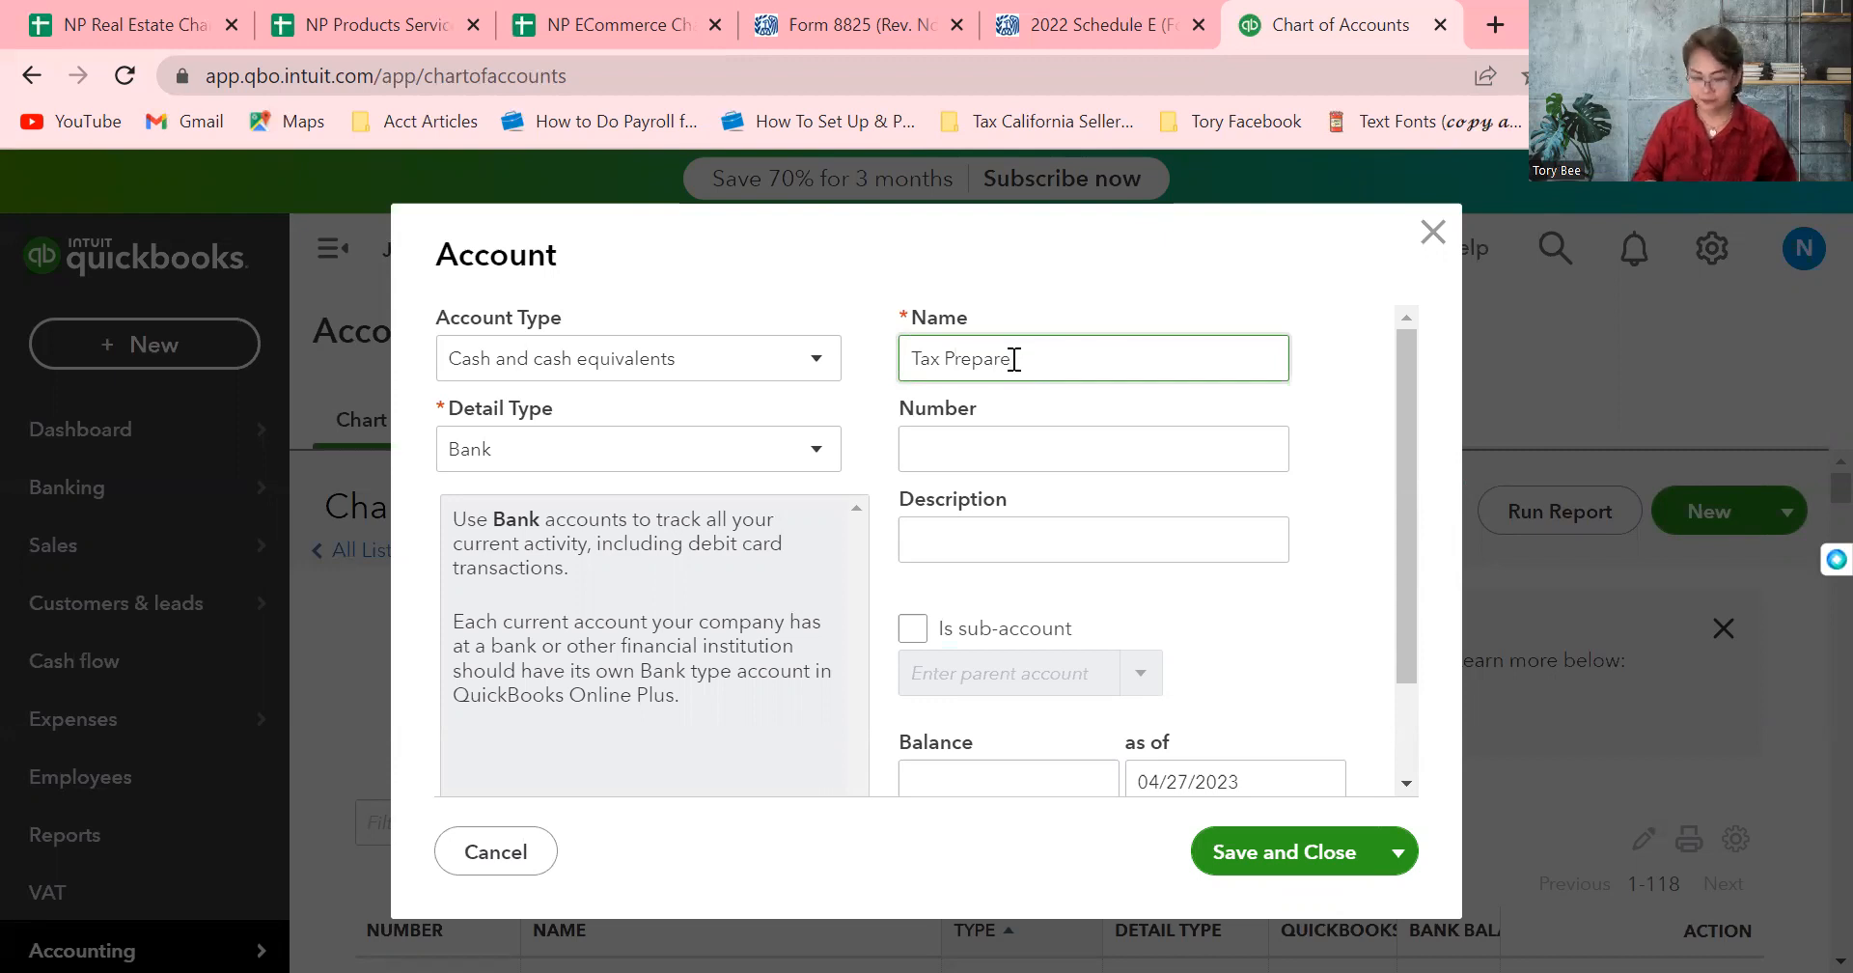
text(r/)
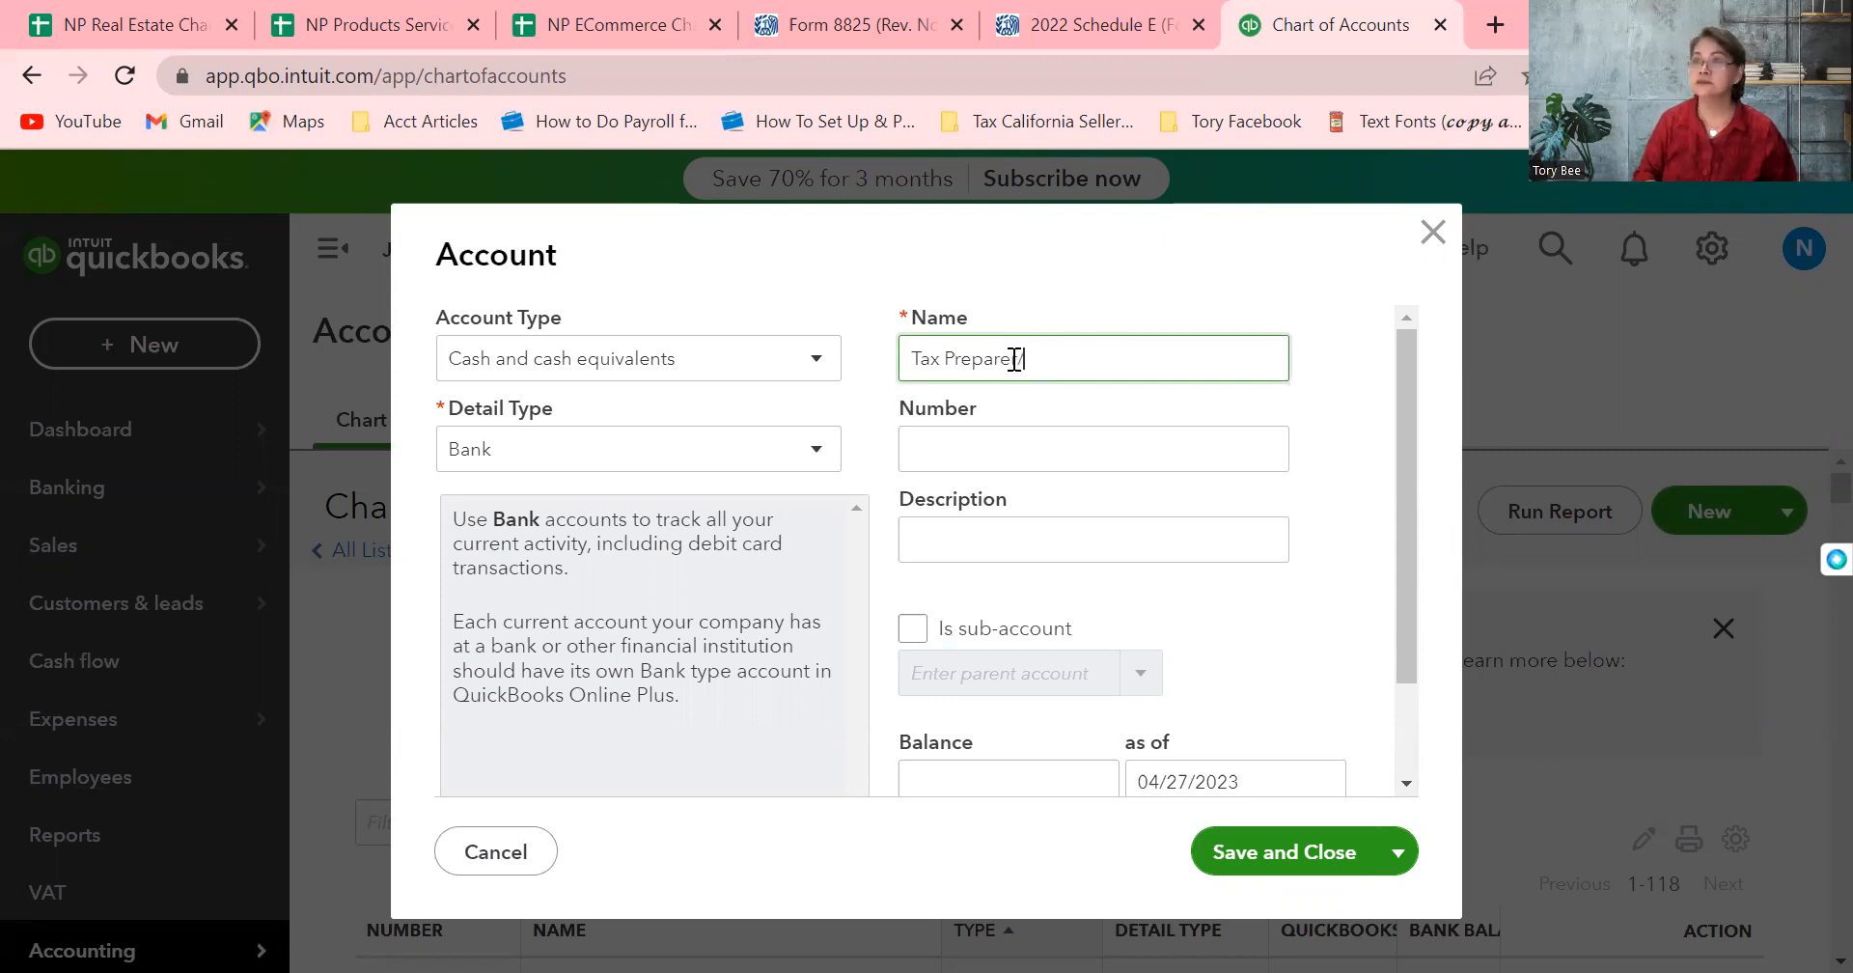
text(CPA)
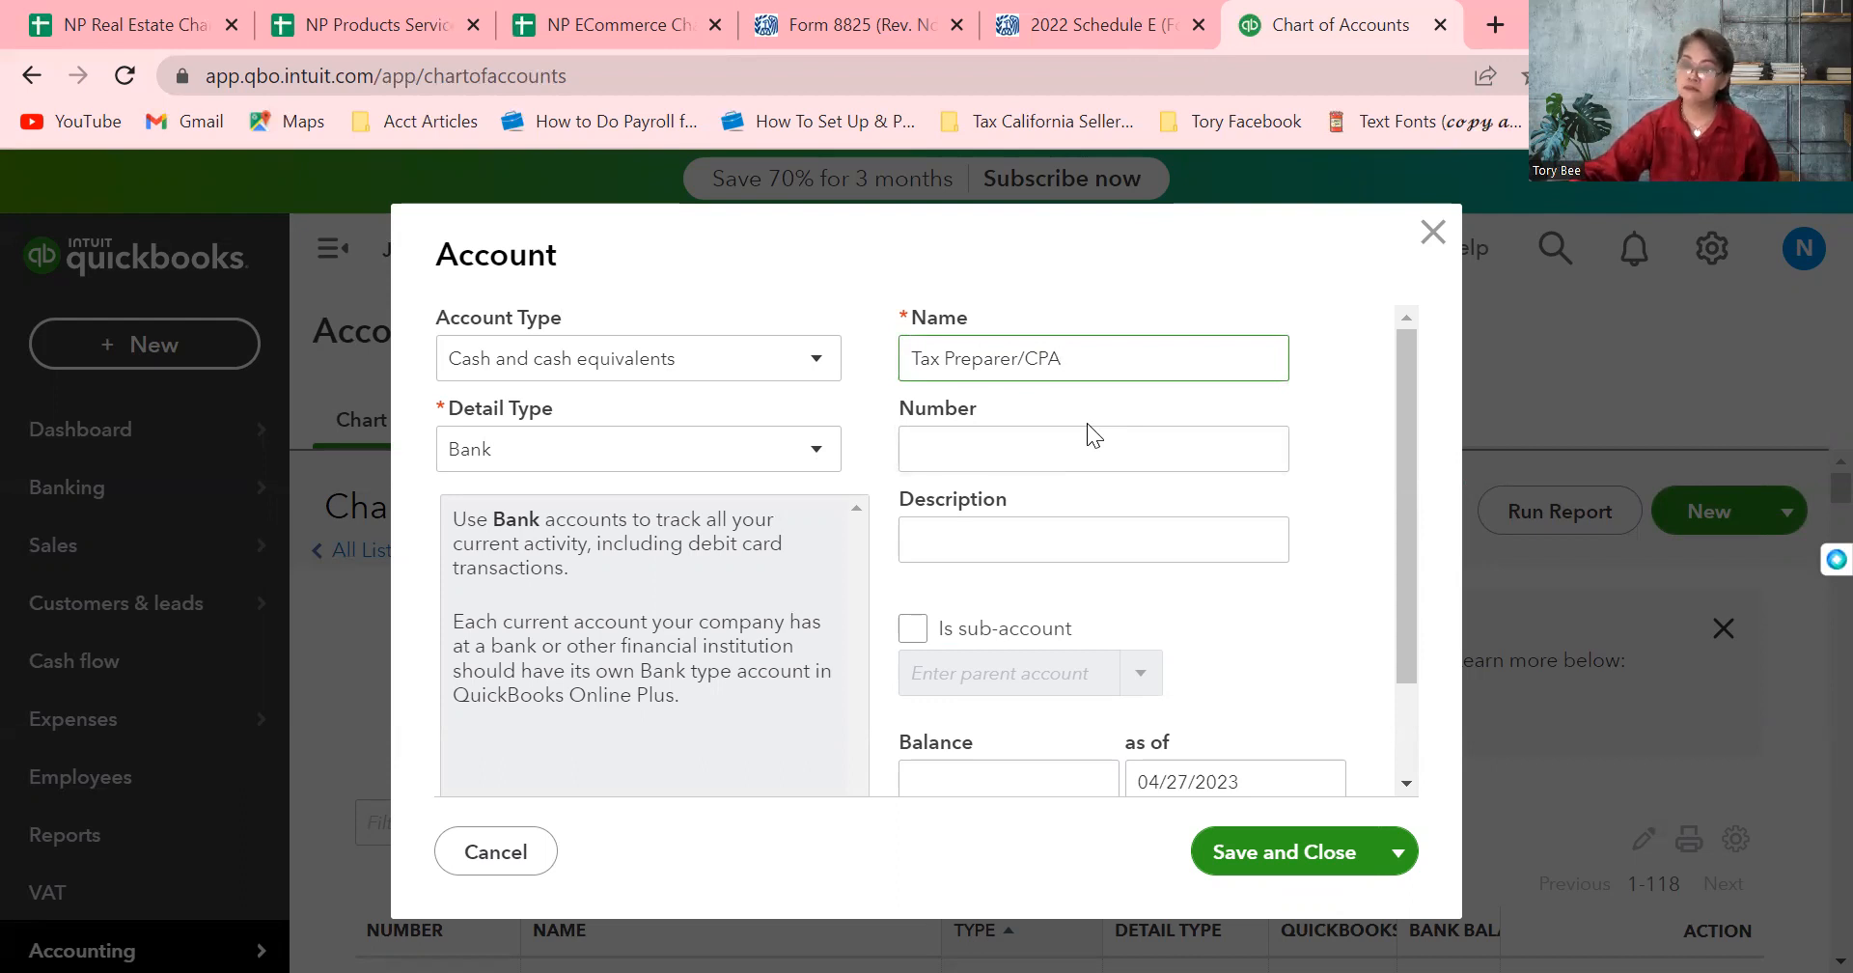
Change the new account's name to "Tax Preparer/Bookkeeper"
key(BackSpace)
key(BackSpace)
key(BackSpace)
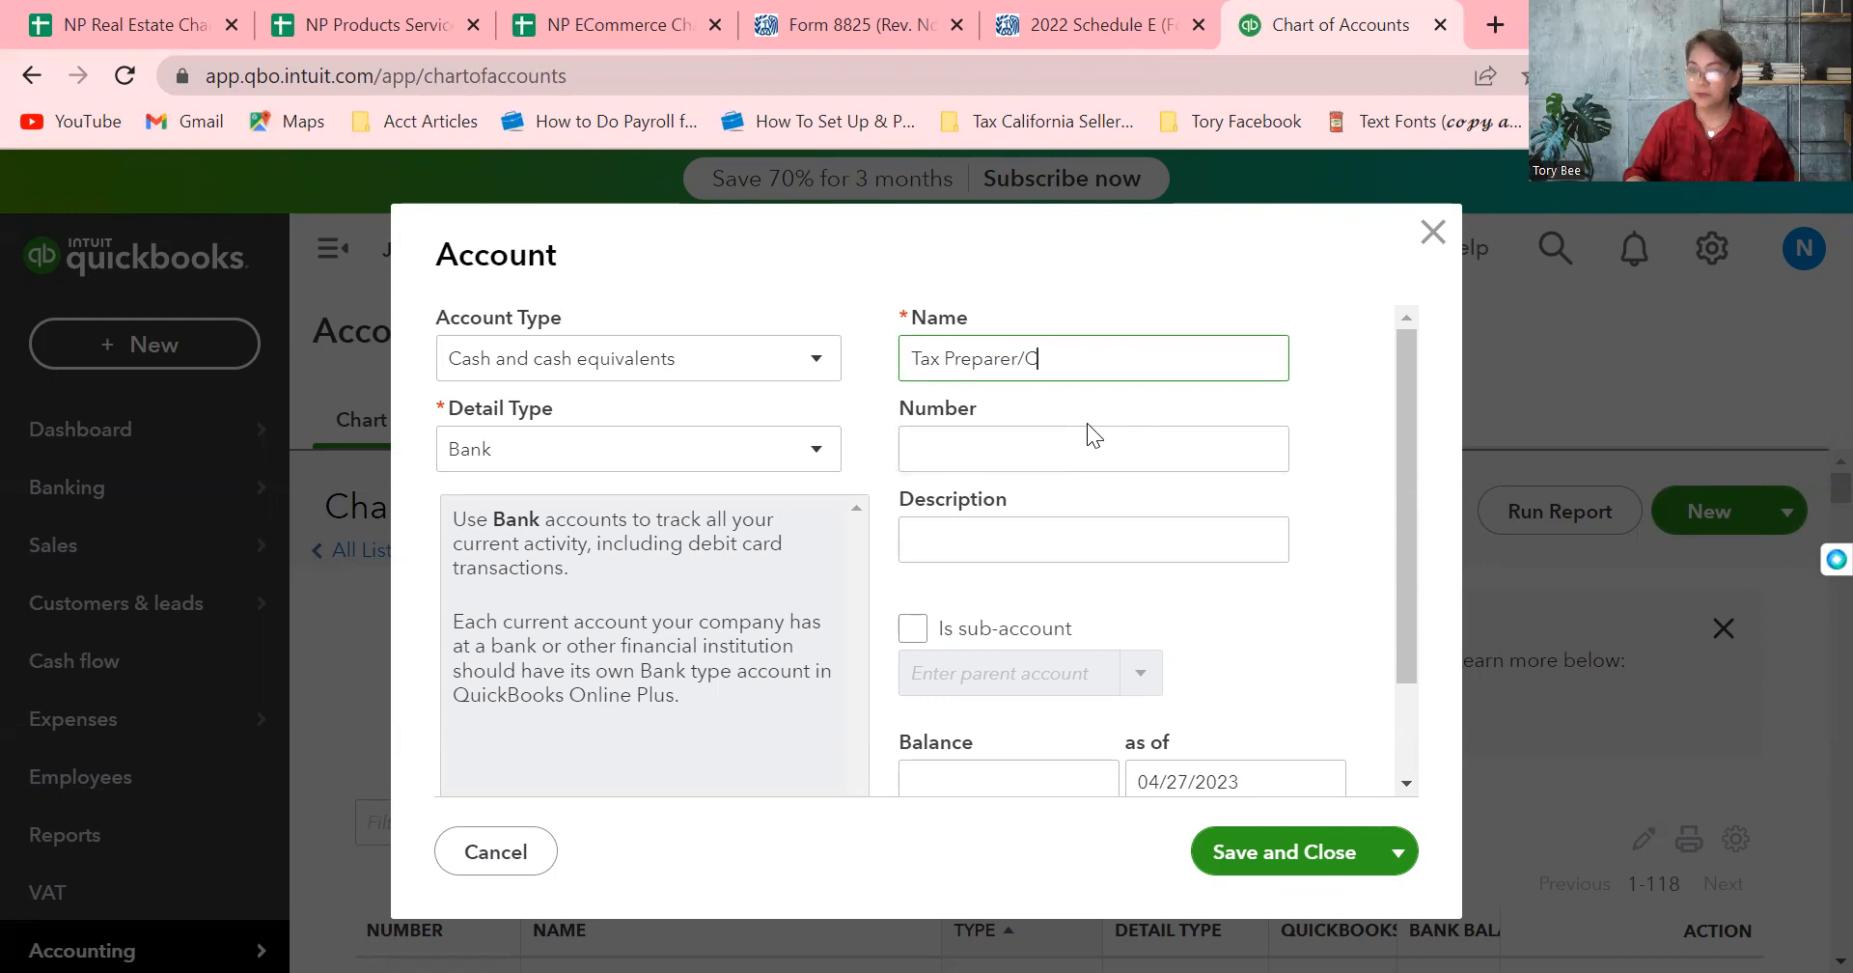
text(Bookkeeper)
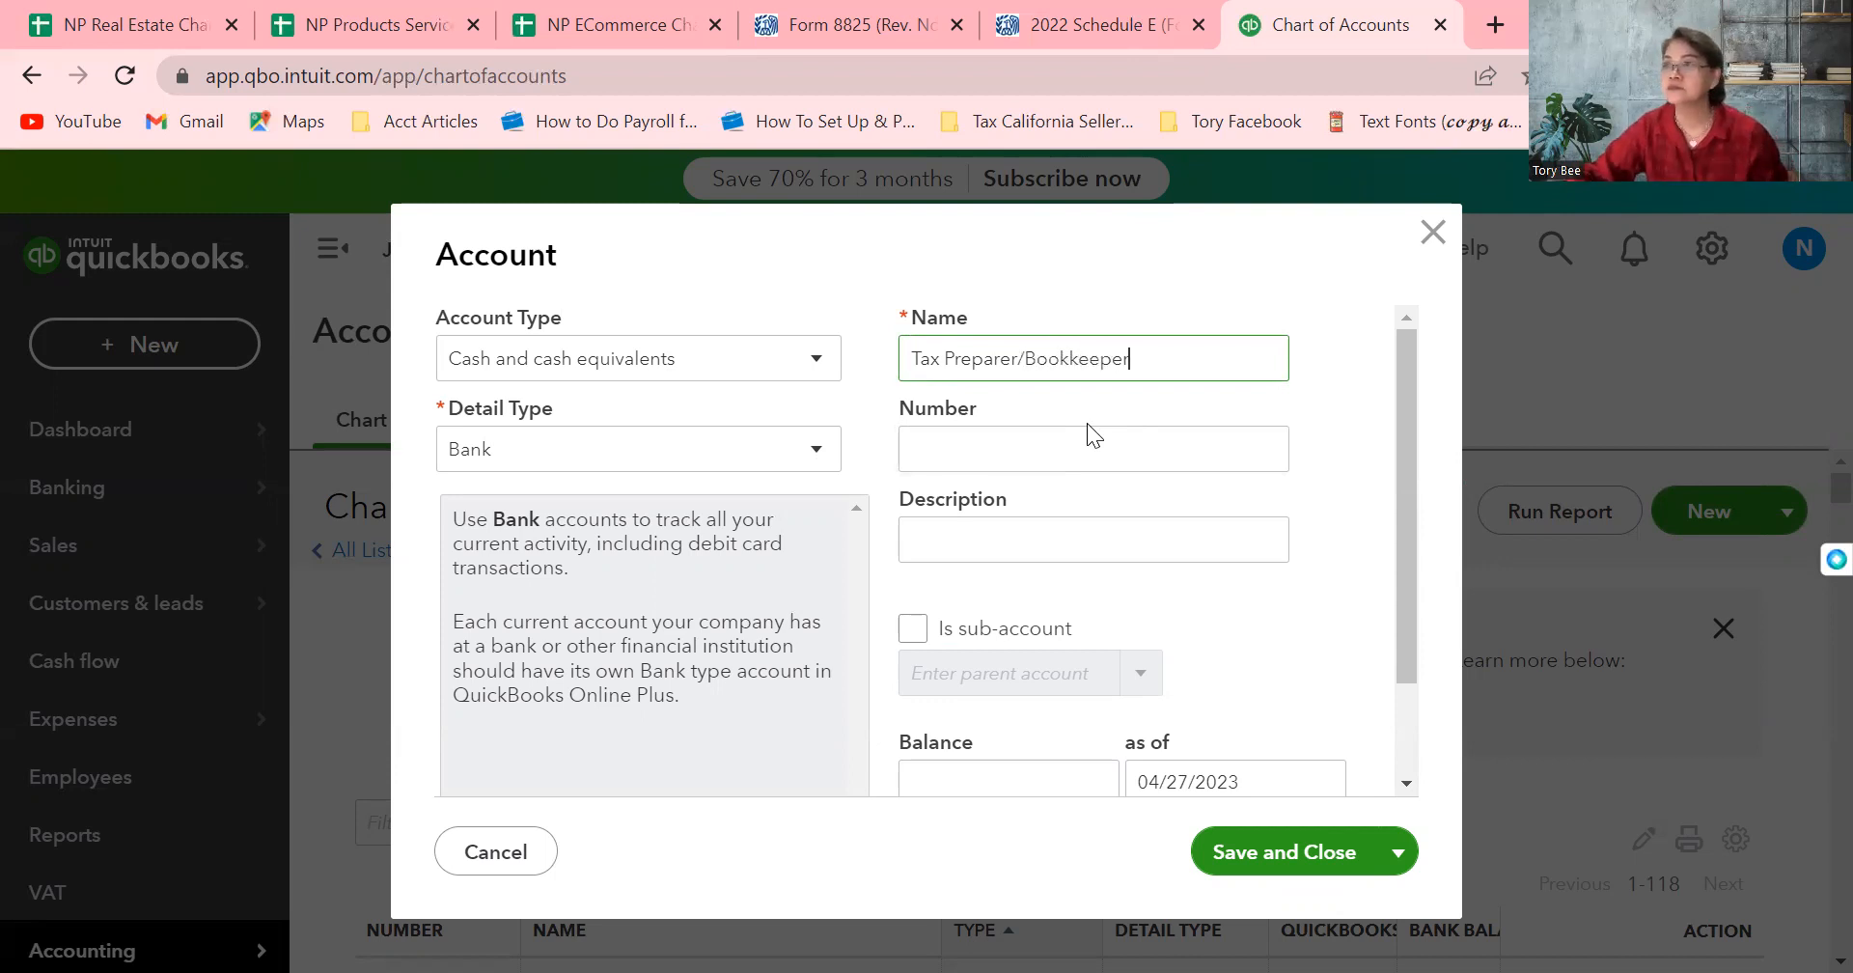
click(1095, 430)
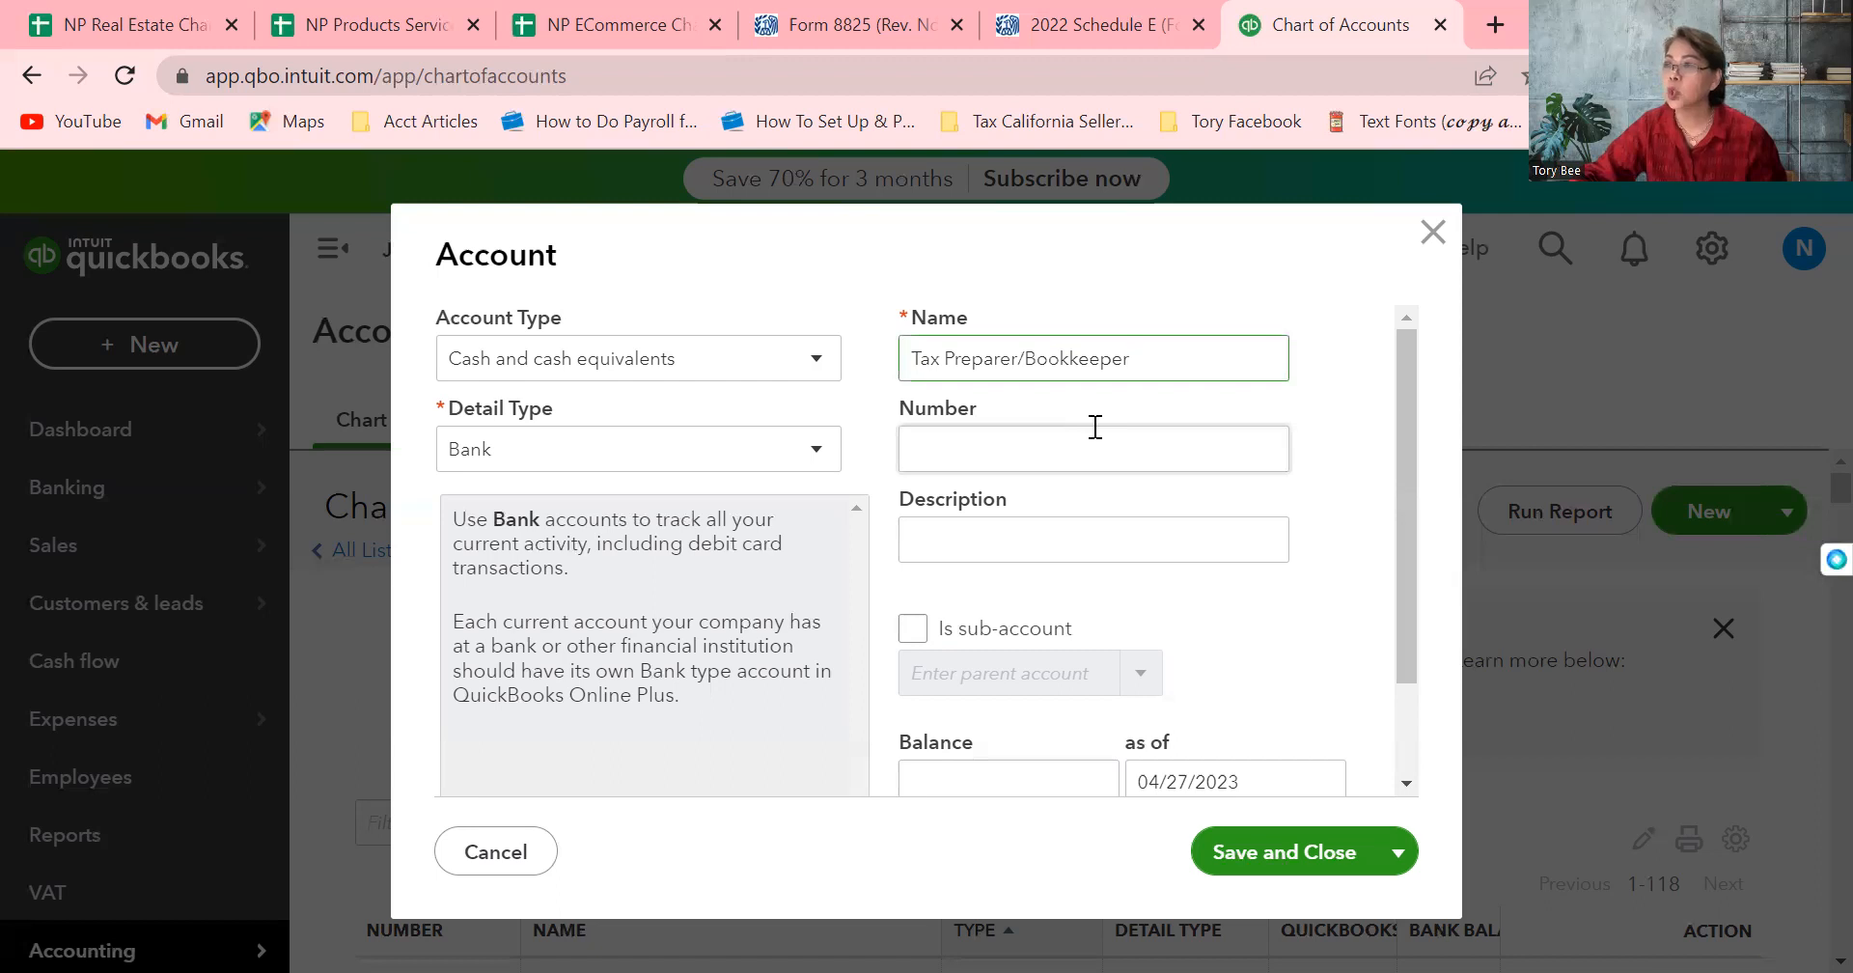
Replace the second part of the new account's name so it reads "Tax Preparer/Accountant"
key(BackSpace)
key(BackSpace)
key(BackSpace)
key(BackSpace)
key(BackSpace)
key(BackSpace)
key(BackSpace)
key(BackSpace)
key(BackSpace)
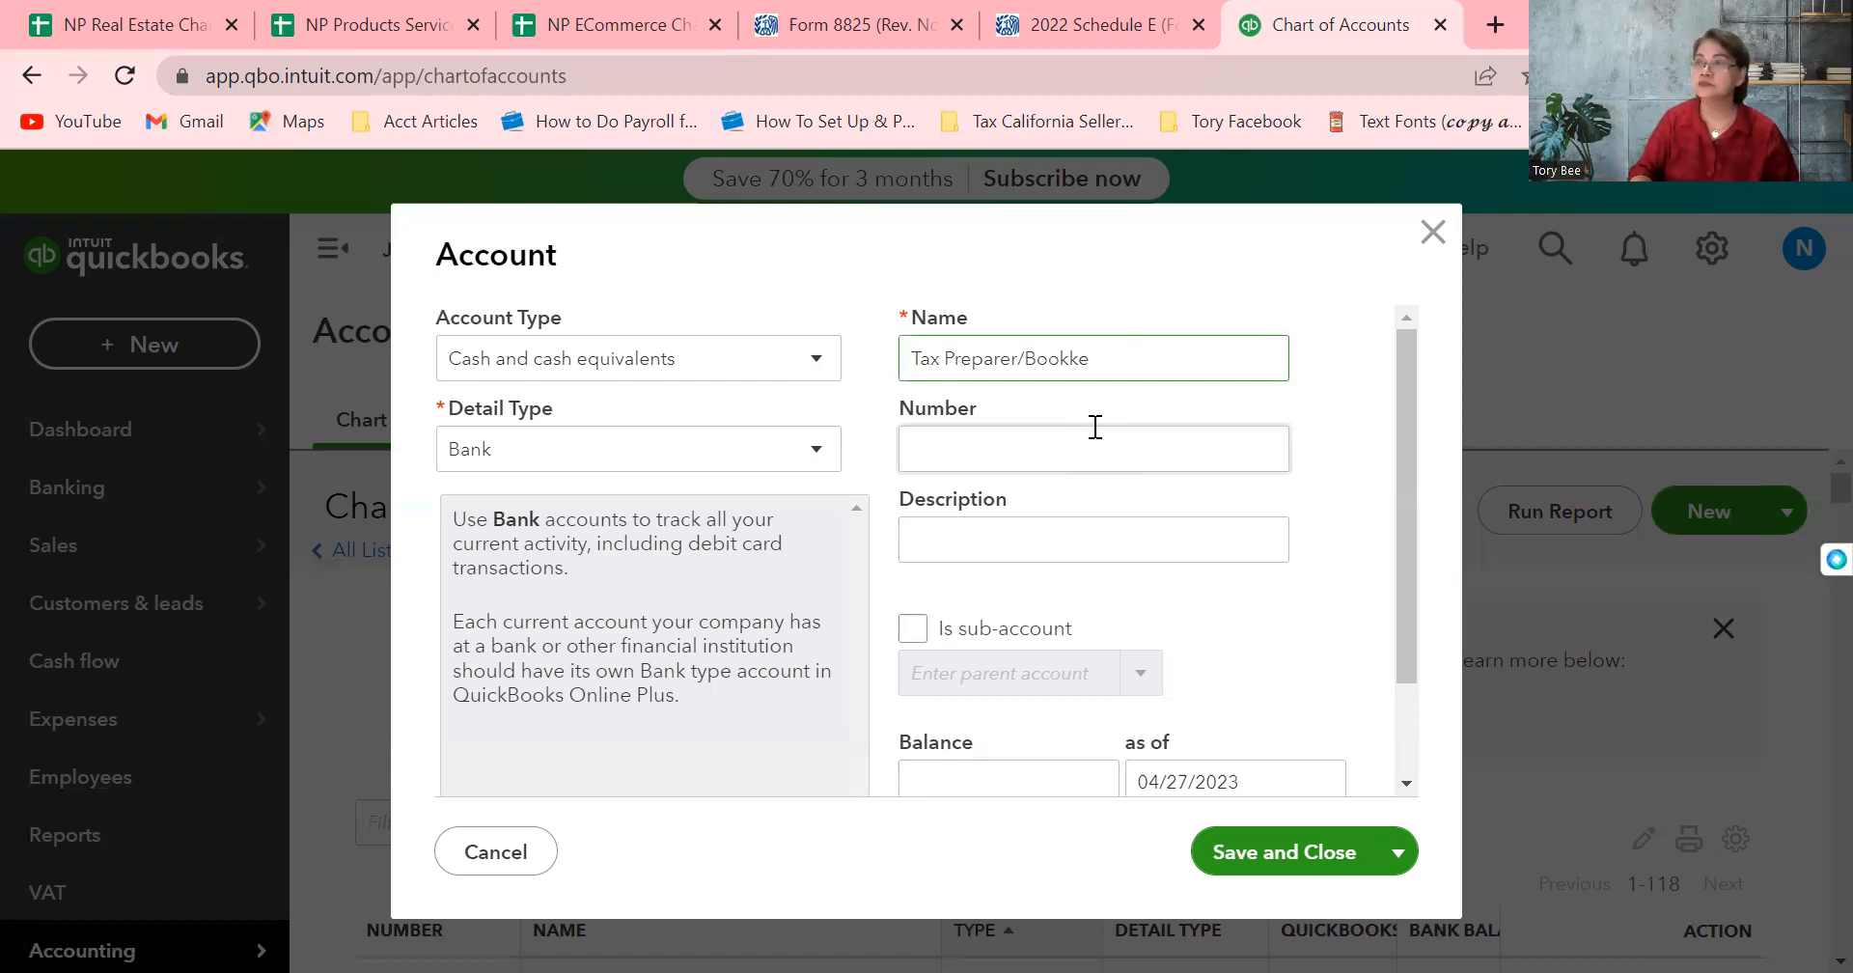
key(BackSpace)
text(A)
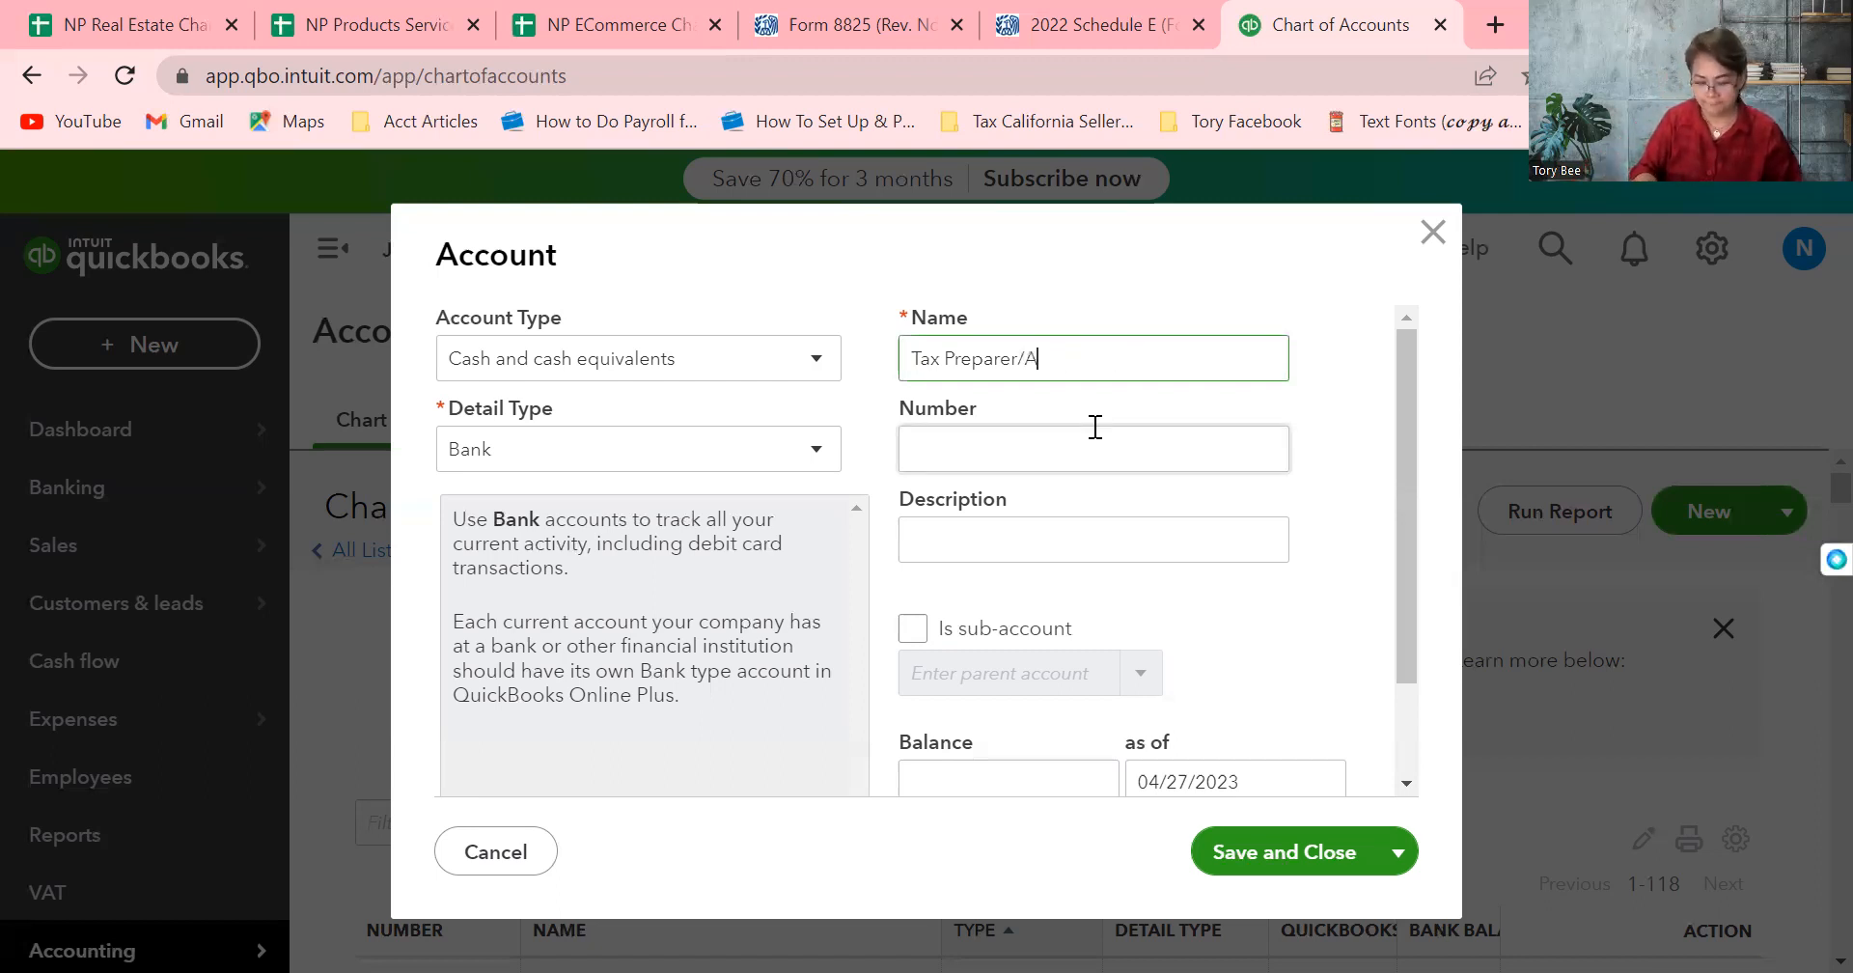
text(ccountant)
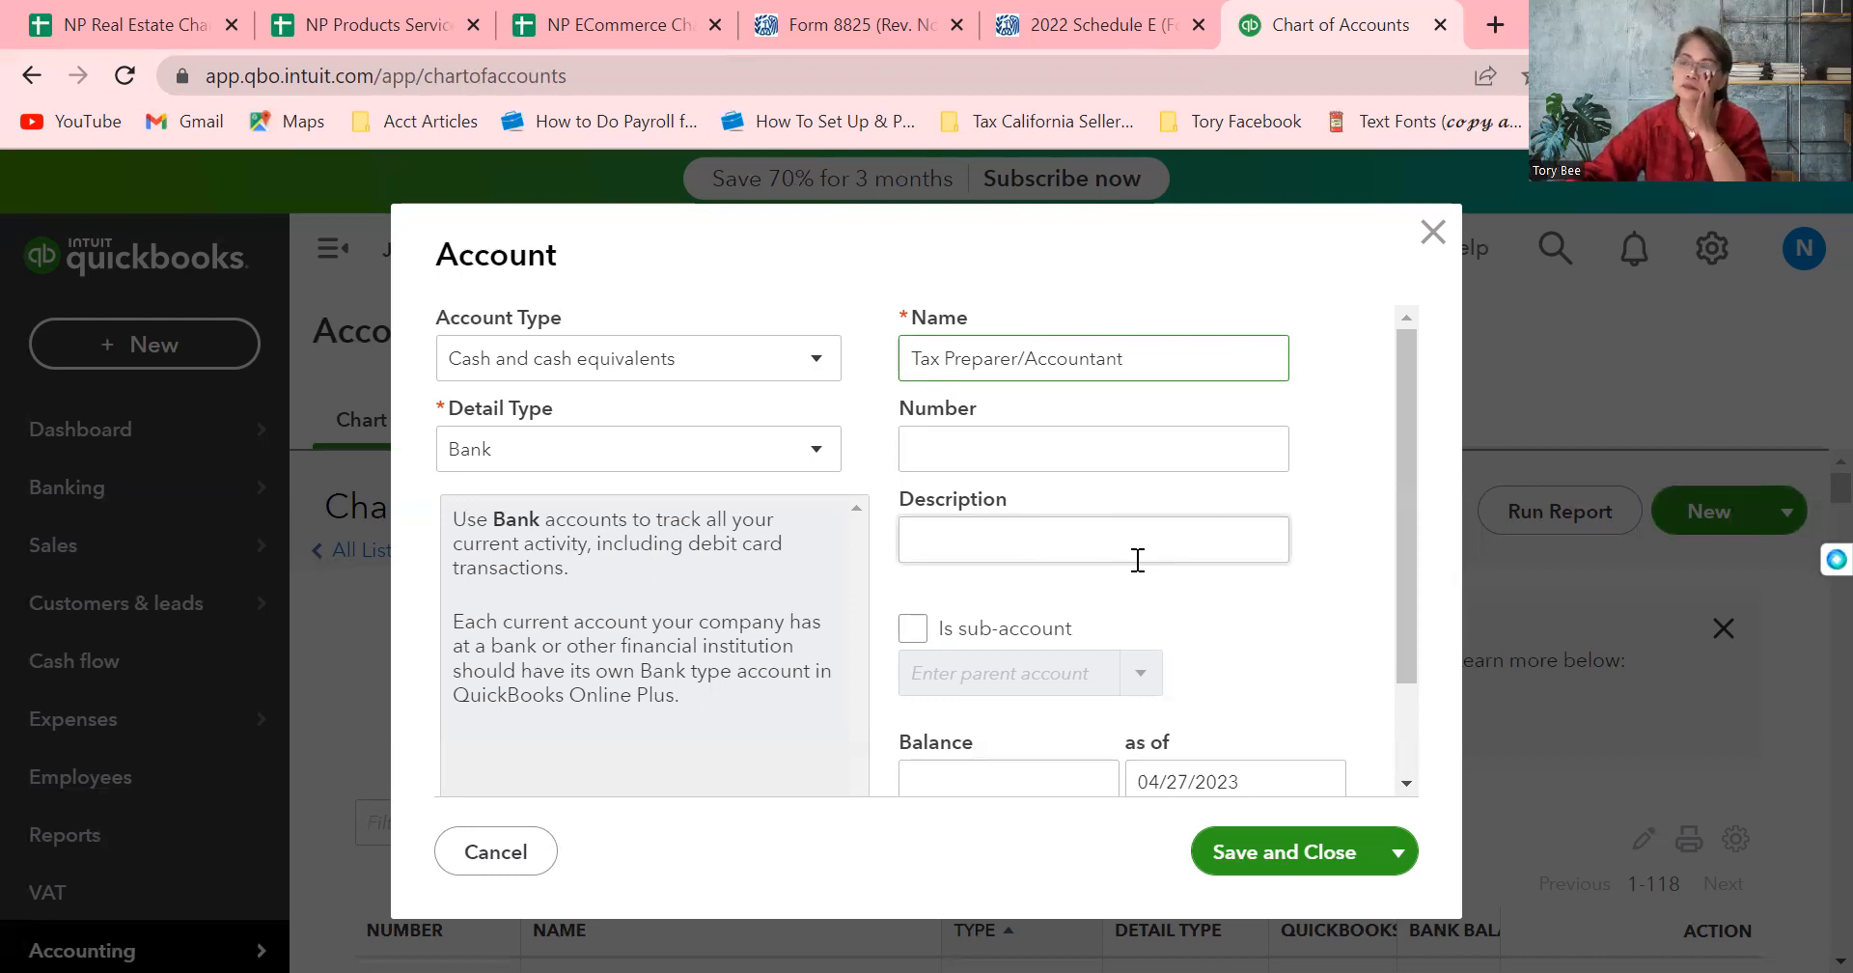
Change the new account's name back to "Tax Preparer/CPA"
key(BackSpace)
key(BackSpace)
key(BackSpace)
key(BackSpace)
key(BackSpace)
key(BackSpace)
key(BackSpace)
key(BackSpace)
key(BackSpace)
key(BackSpace)
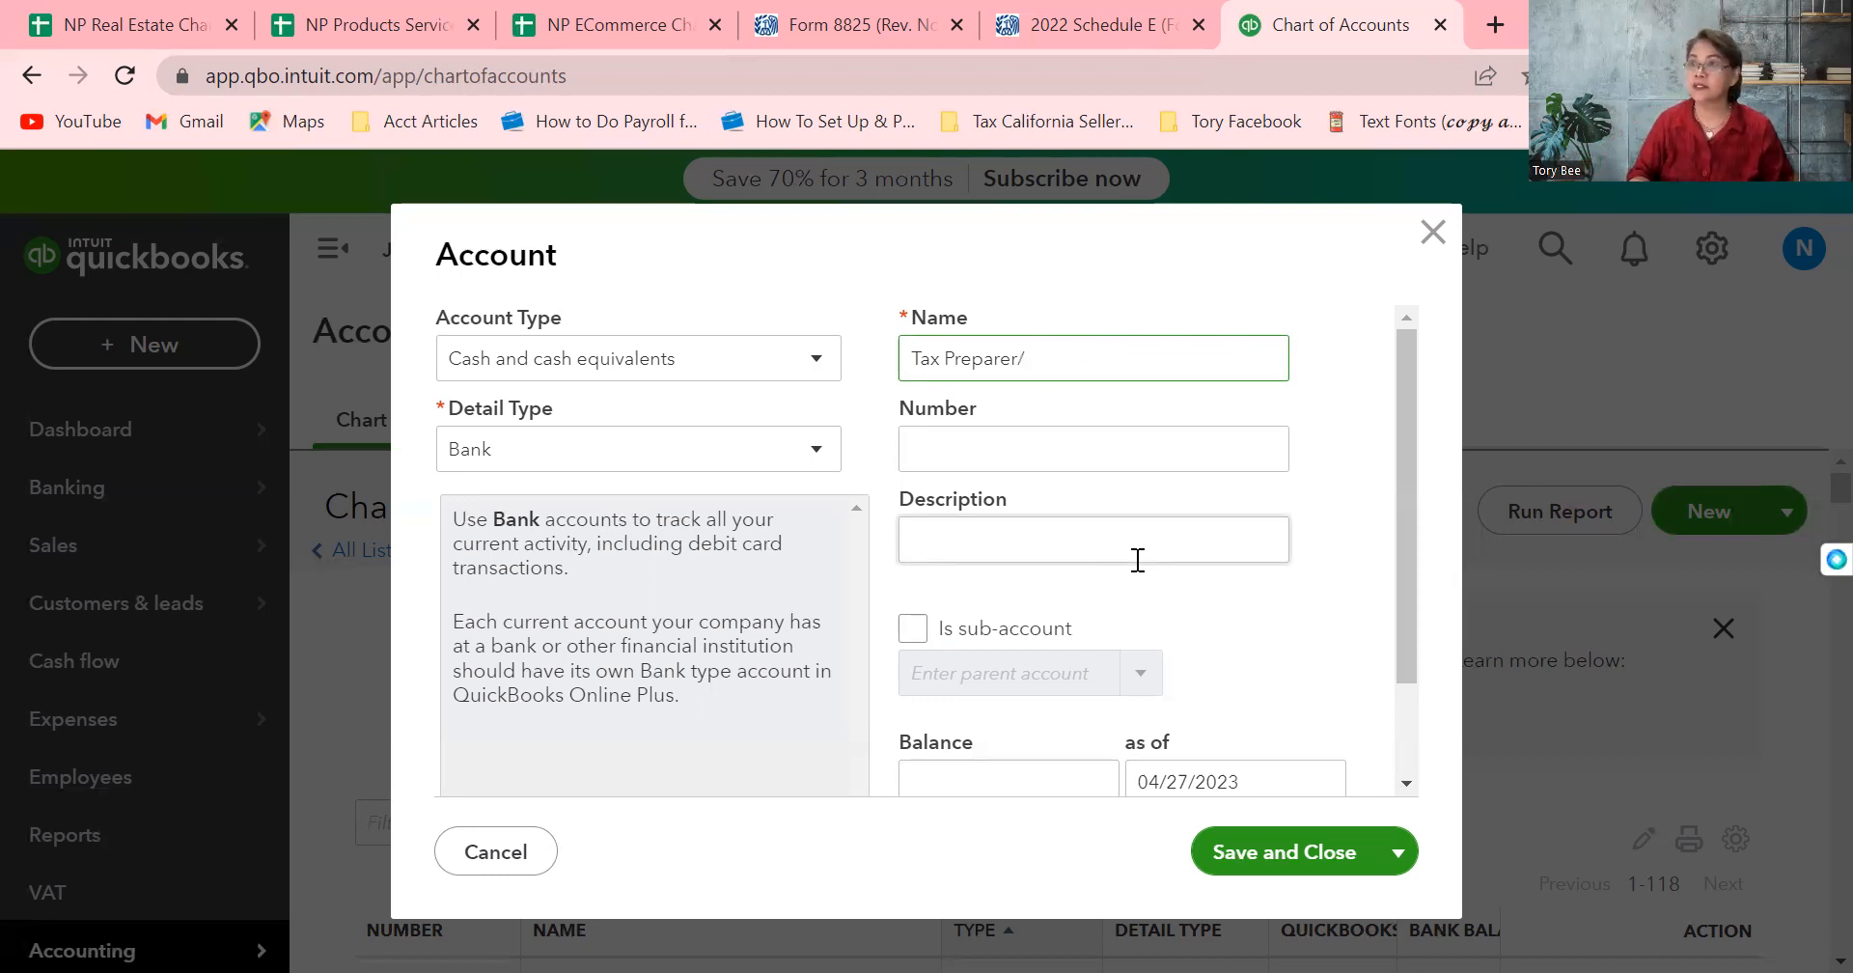
text(CPA)
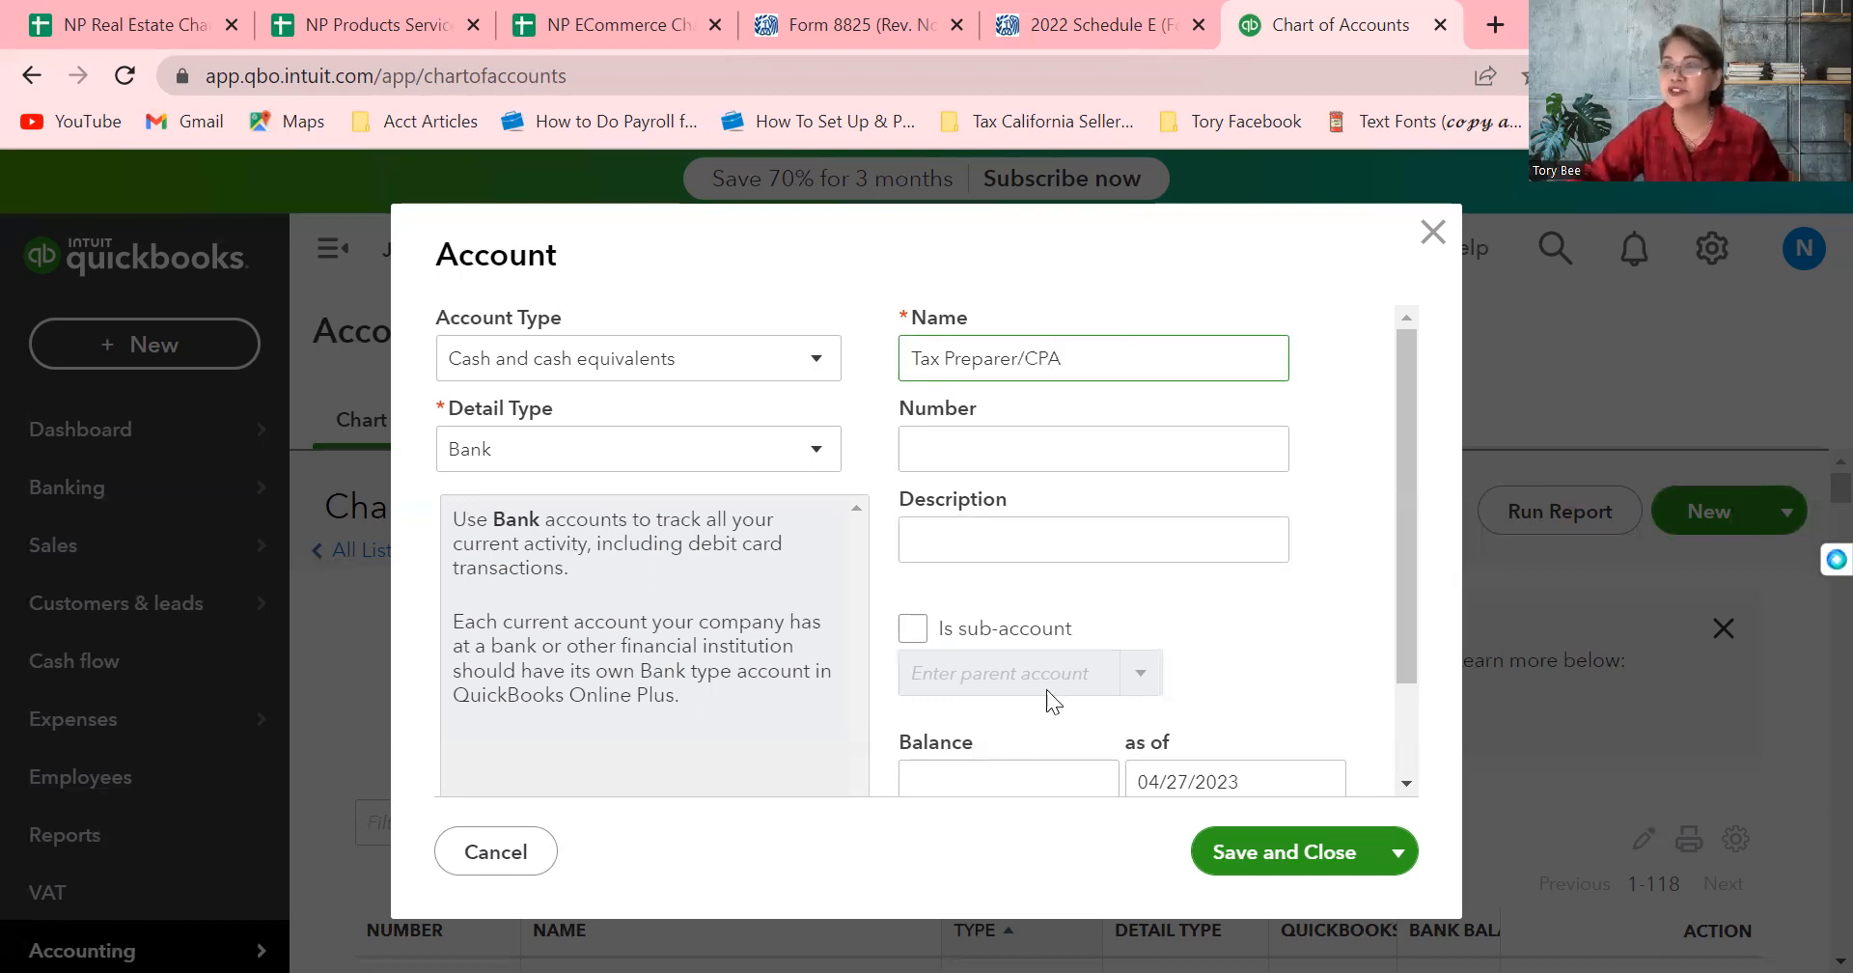
Set the new account's type to Expenses and its detail type to Legal and professional fees
click(816, 449)
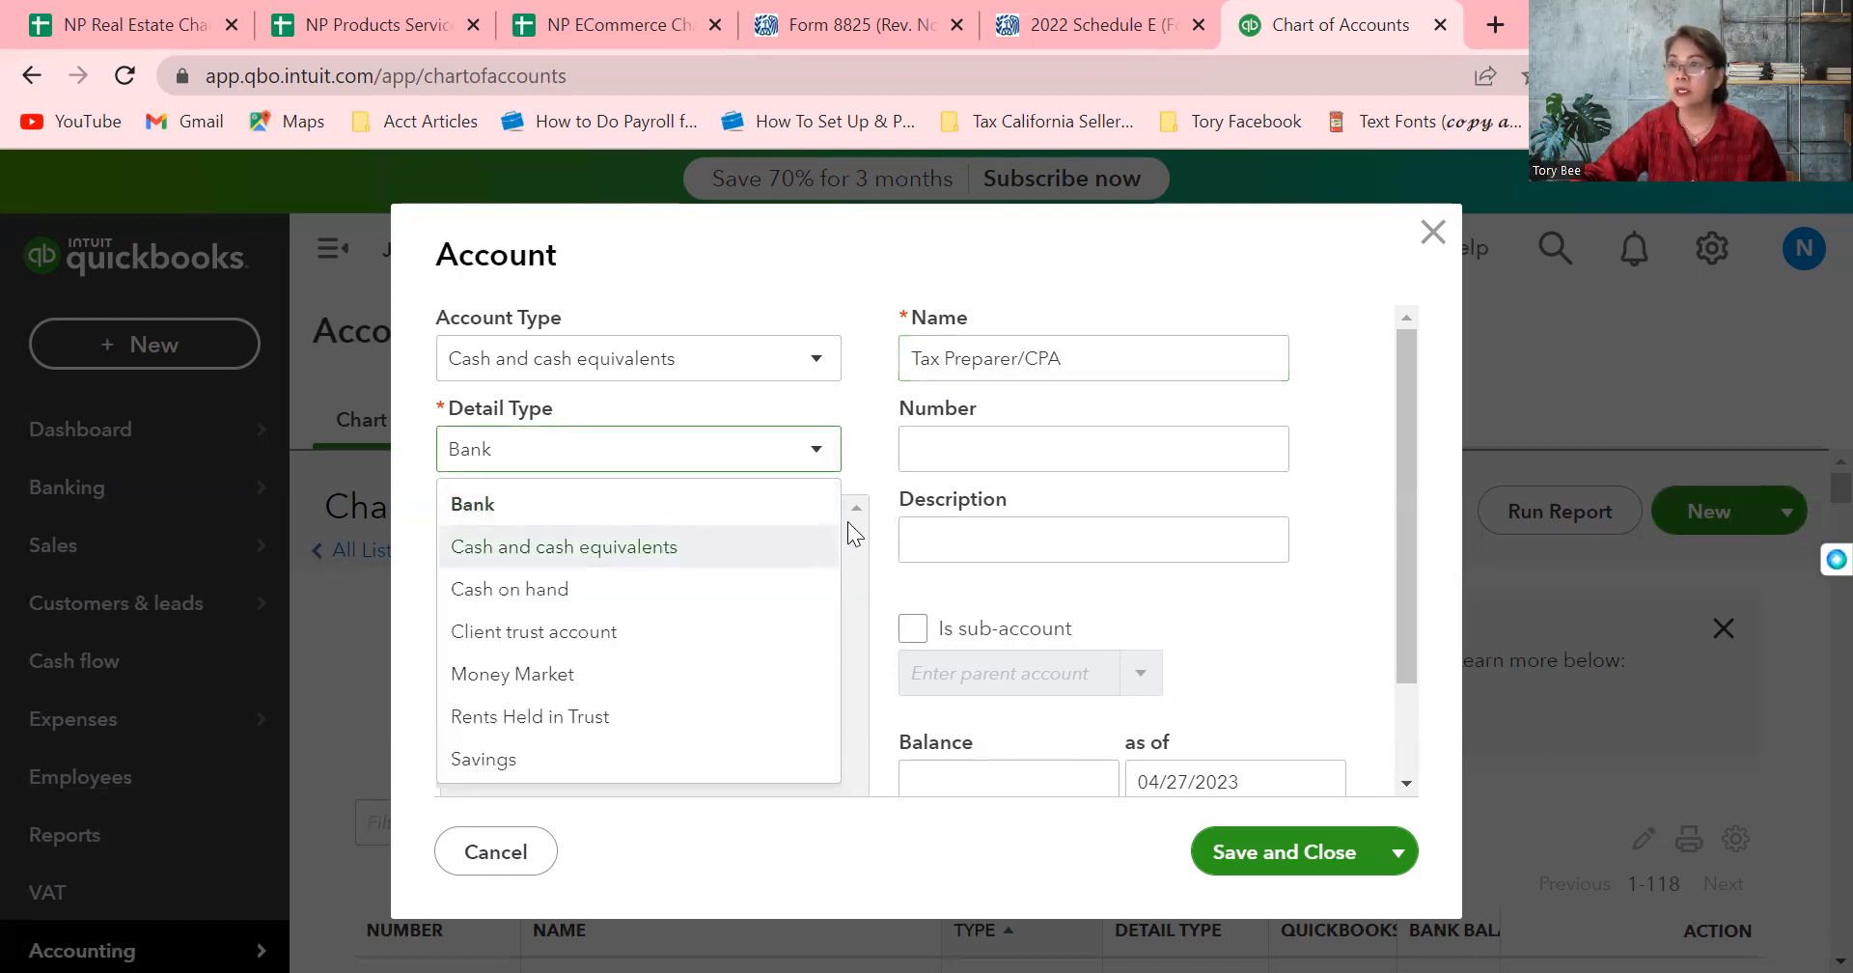
click(817, 460)
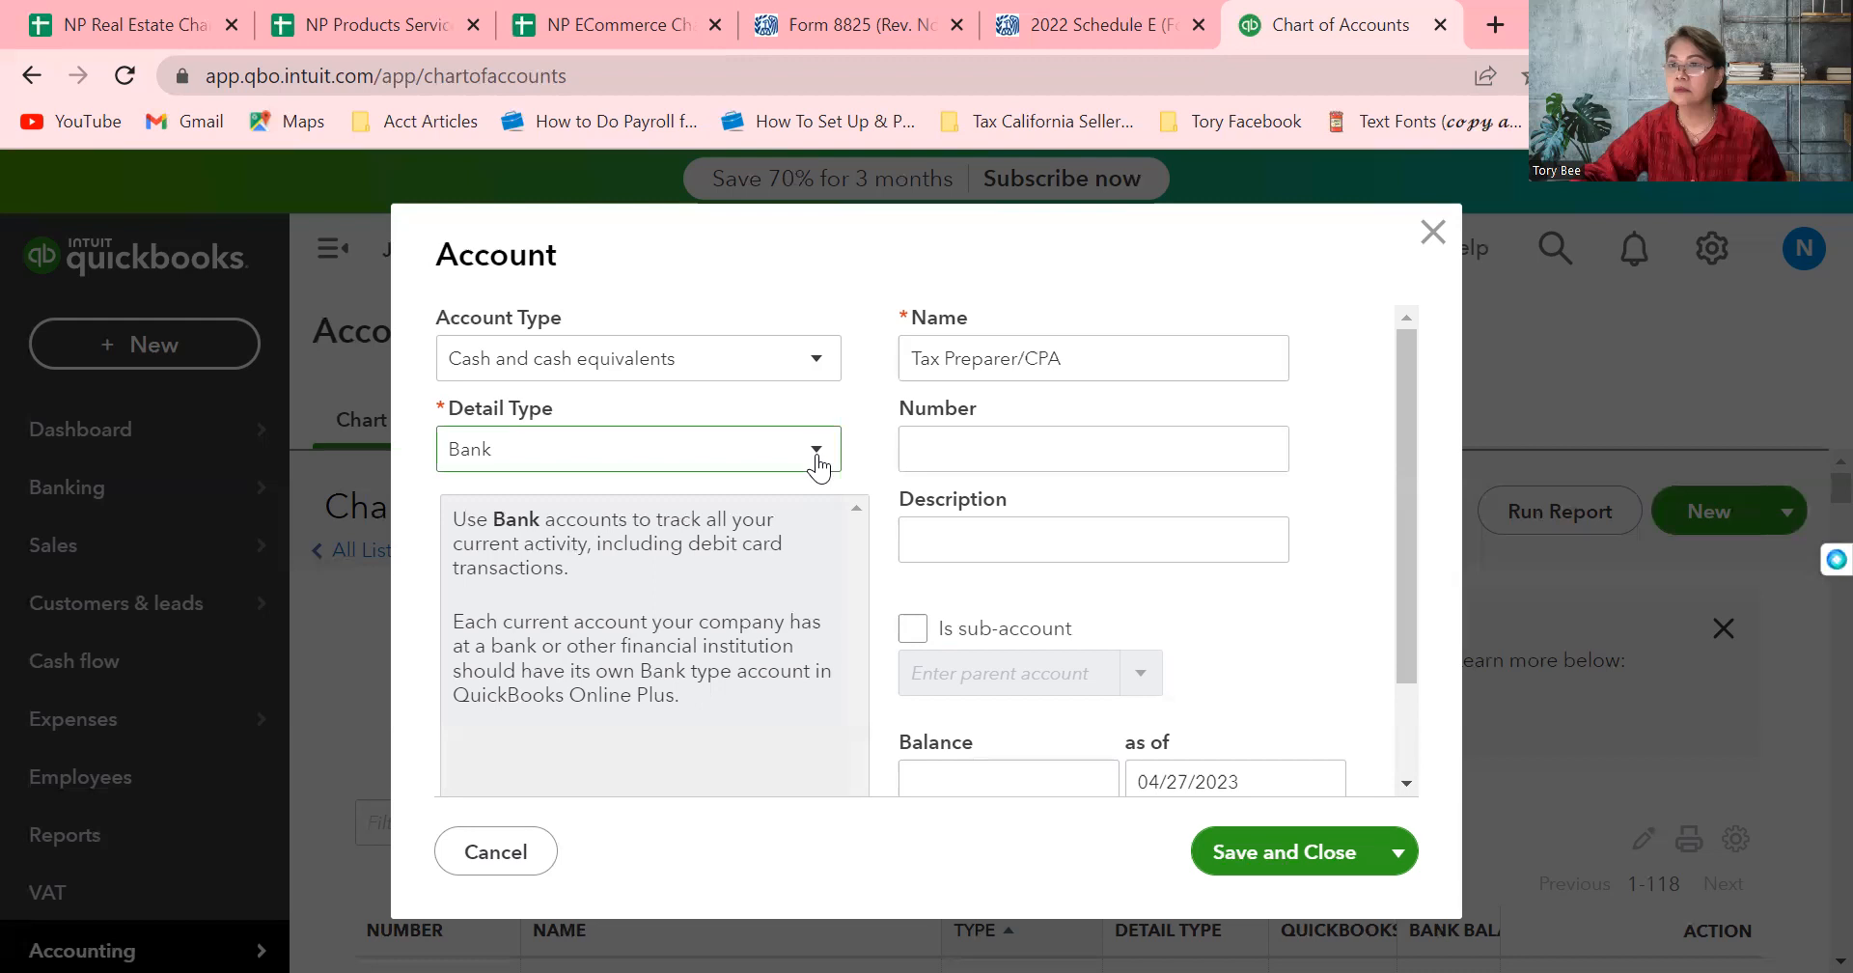
click(816, 460)
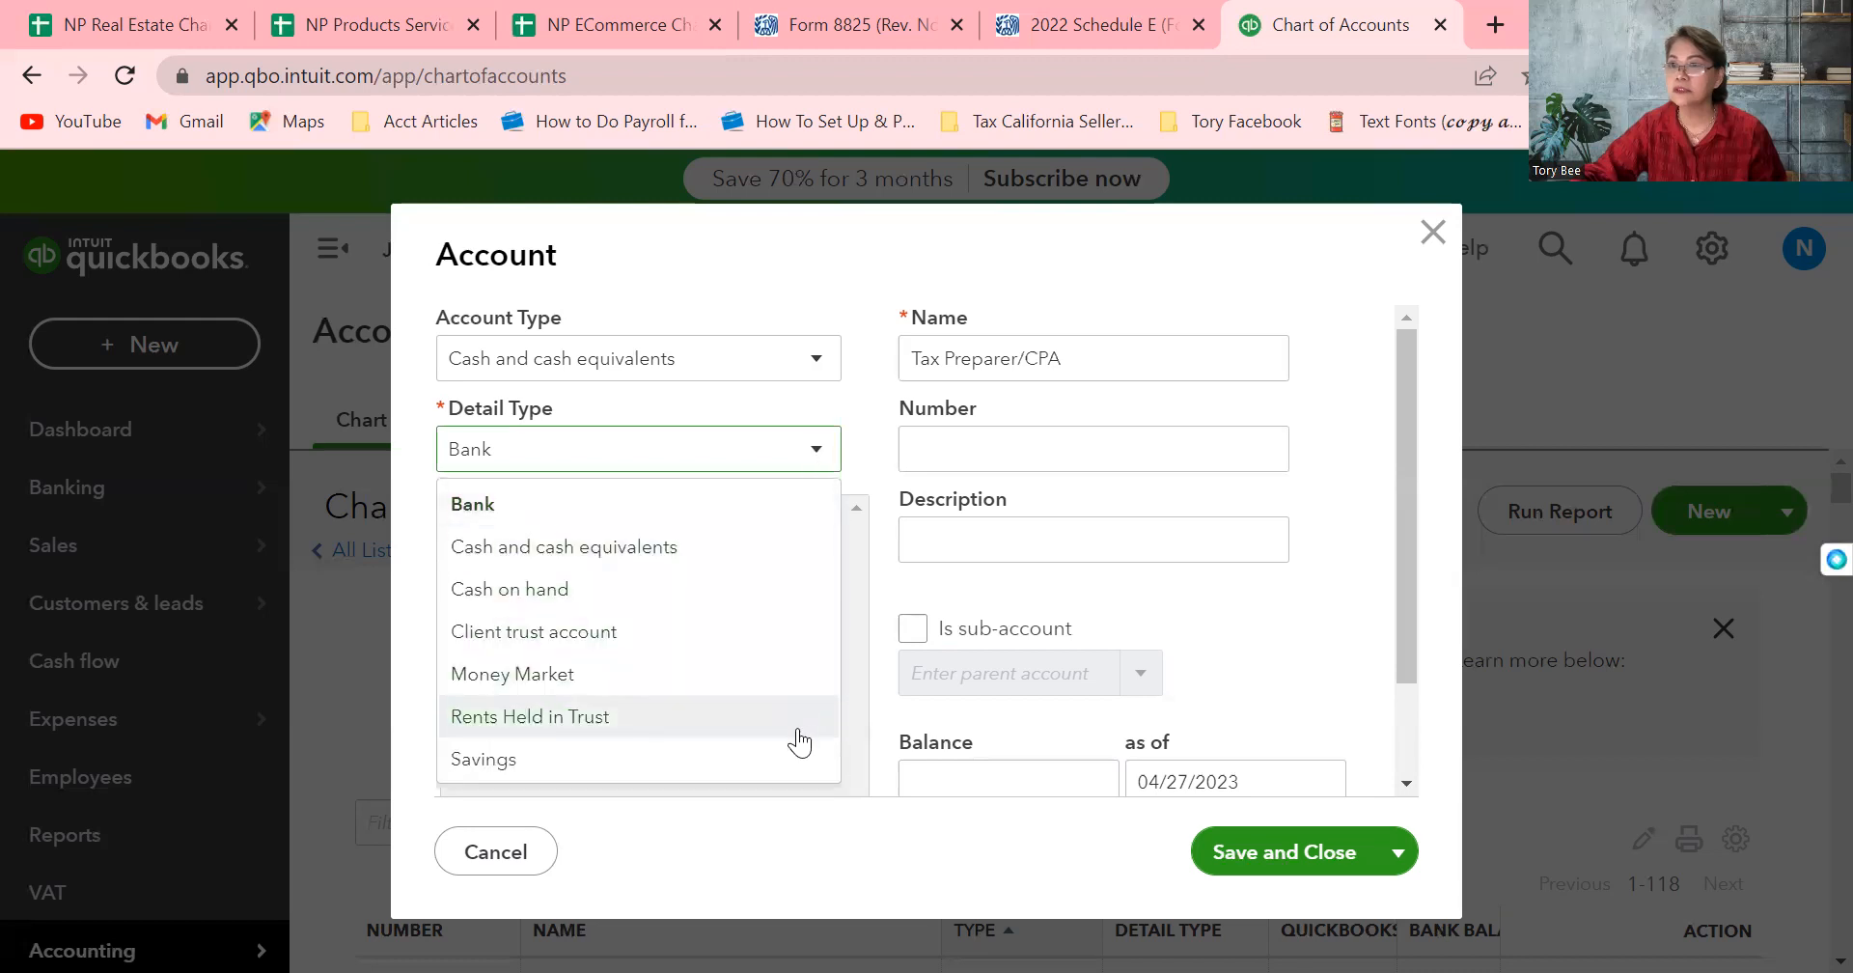
click(816, 360)
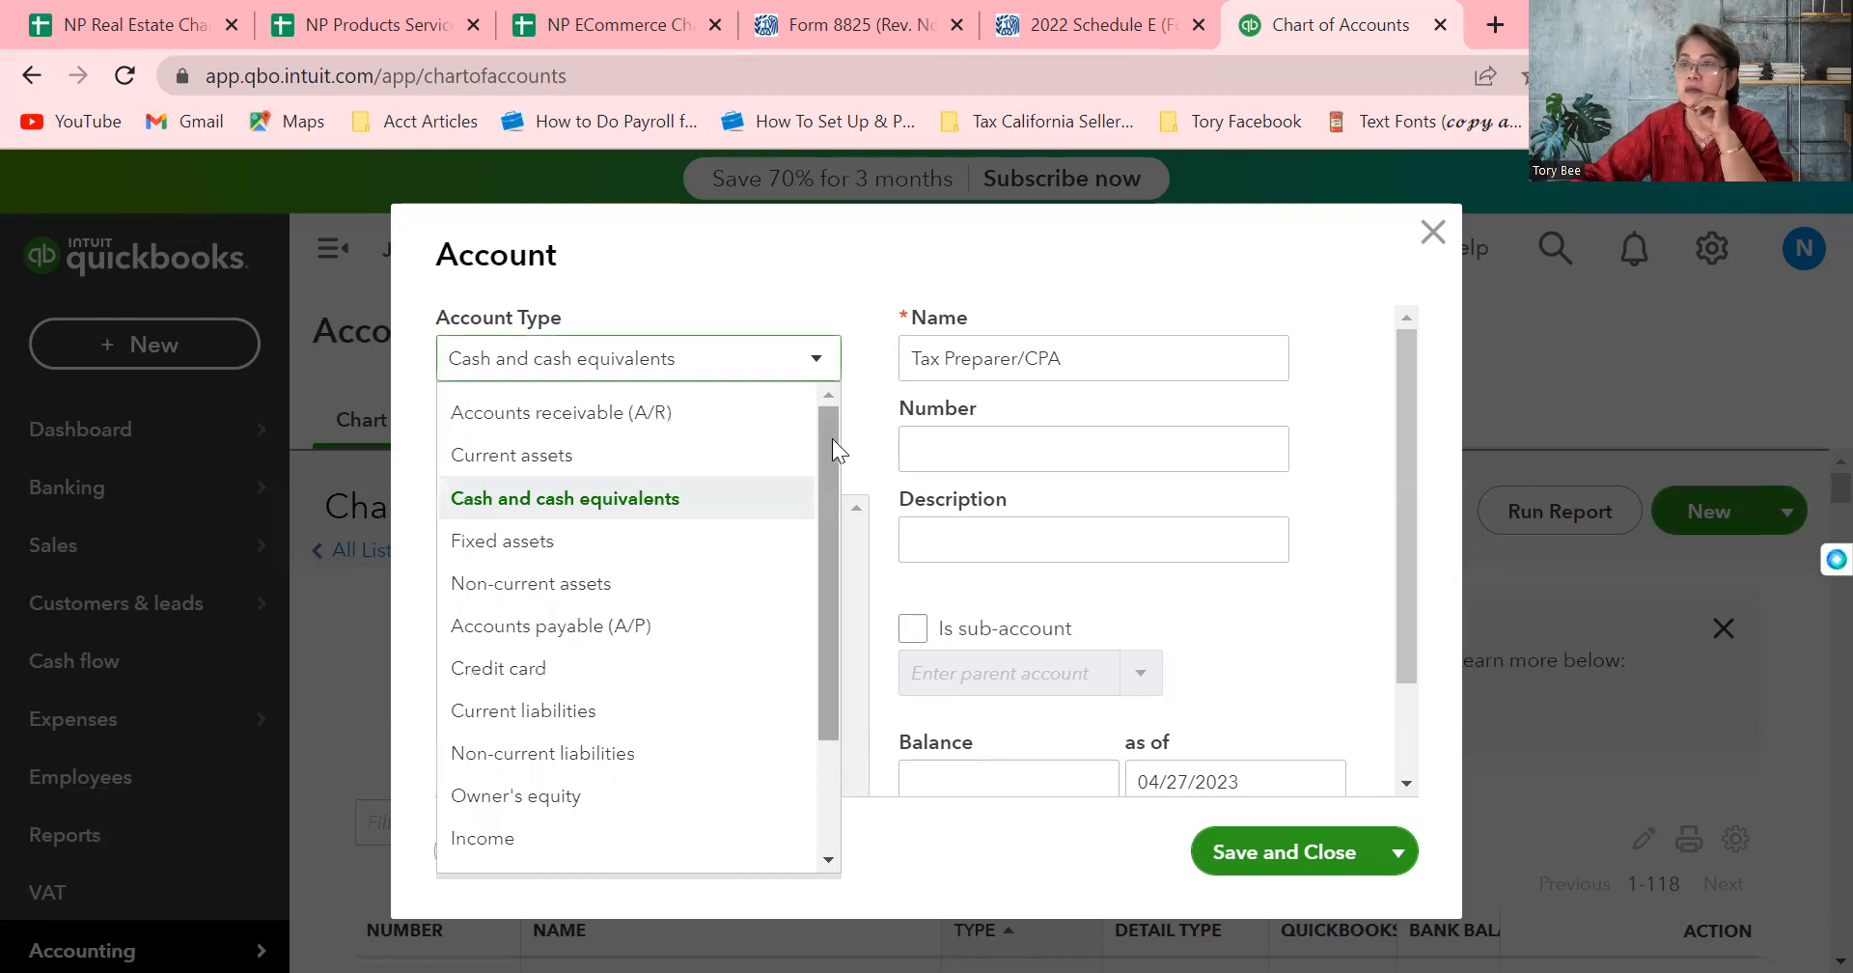
drag(832, 440, 824, 567)
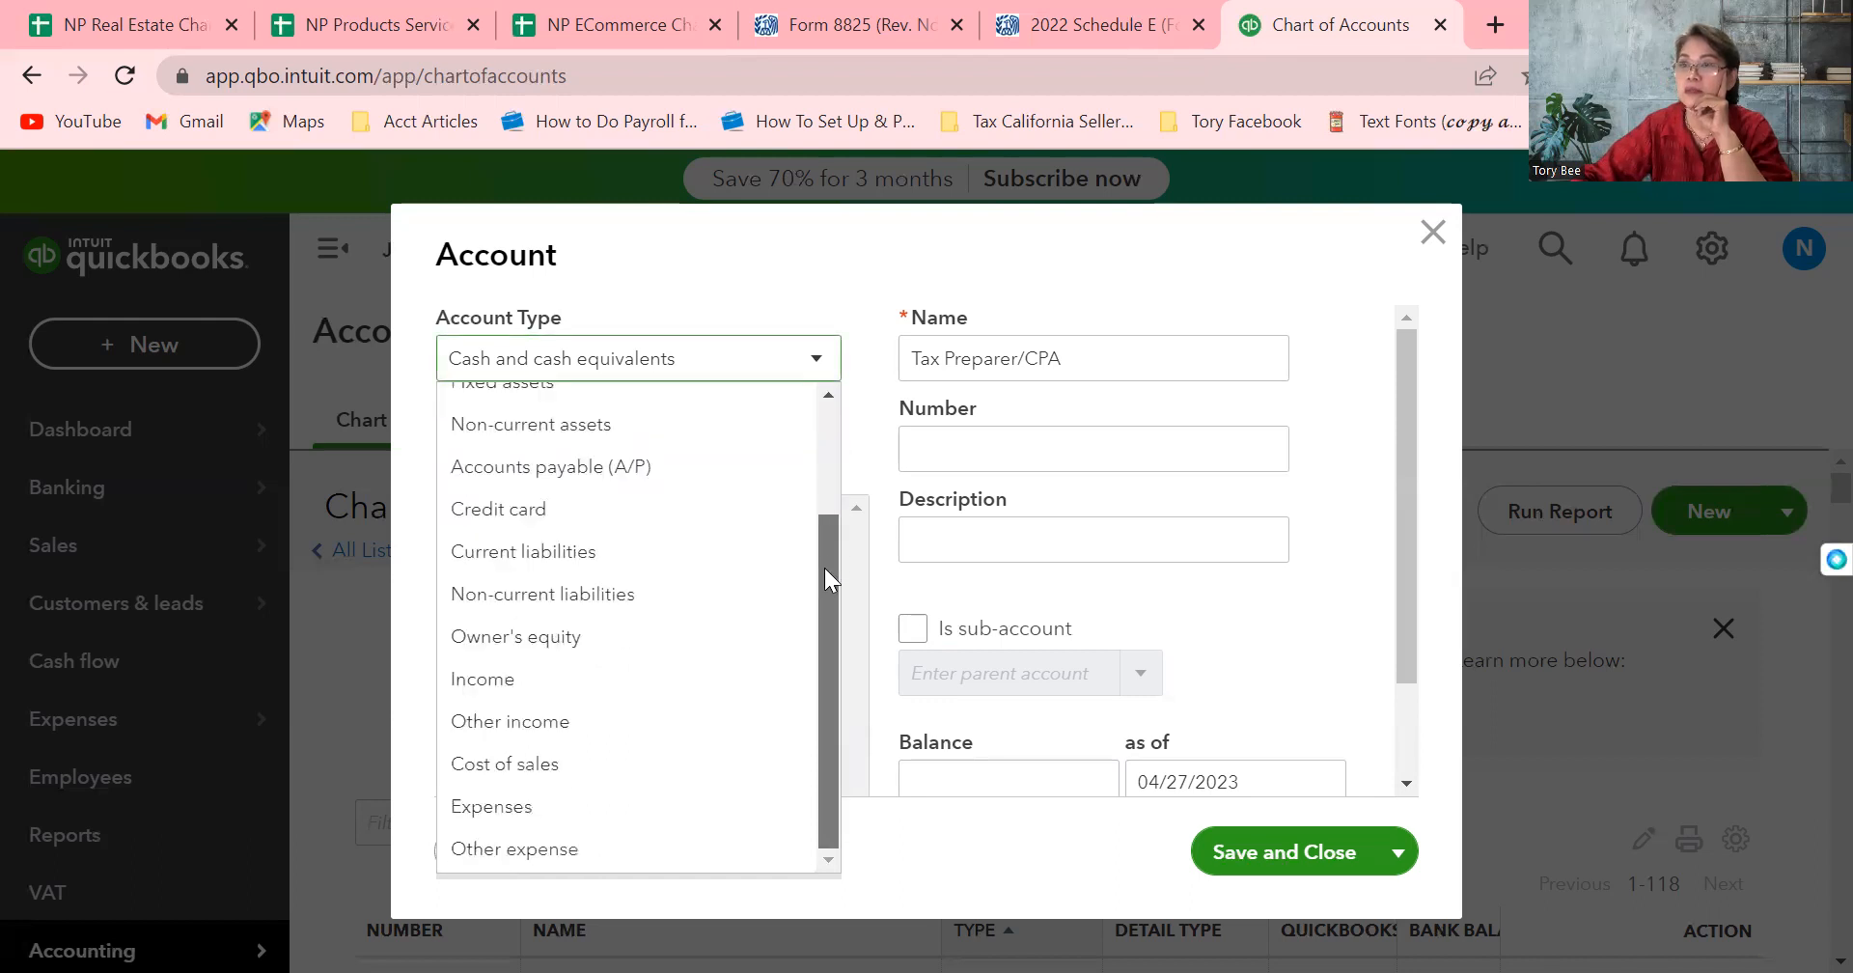
click(493, 809)
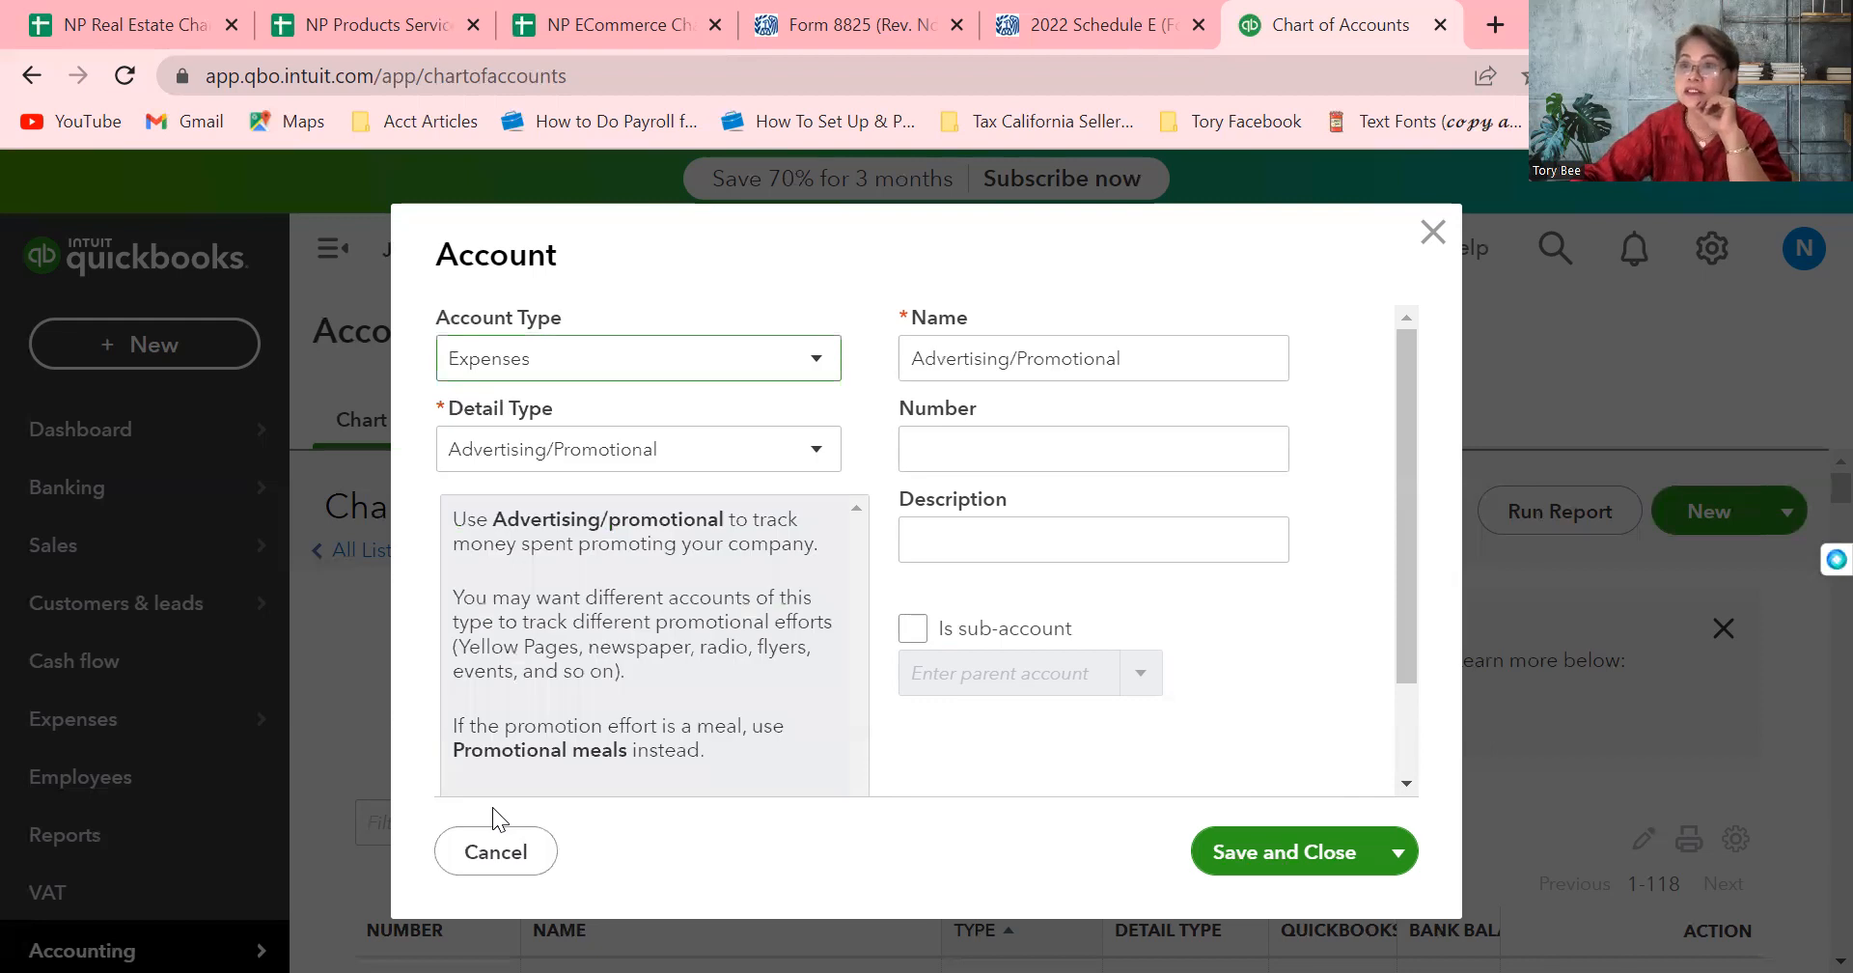
click(832, 468)
drag(867, 554, 861, 685)
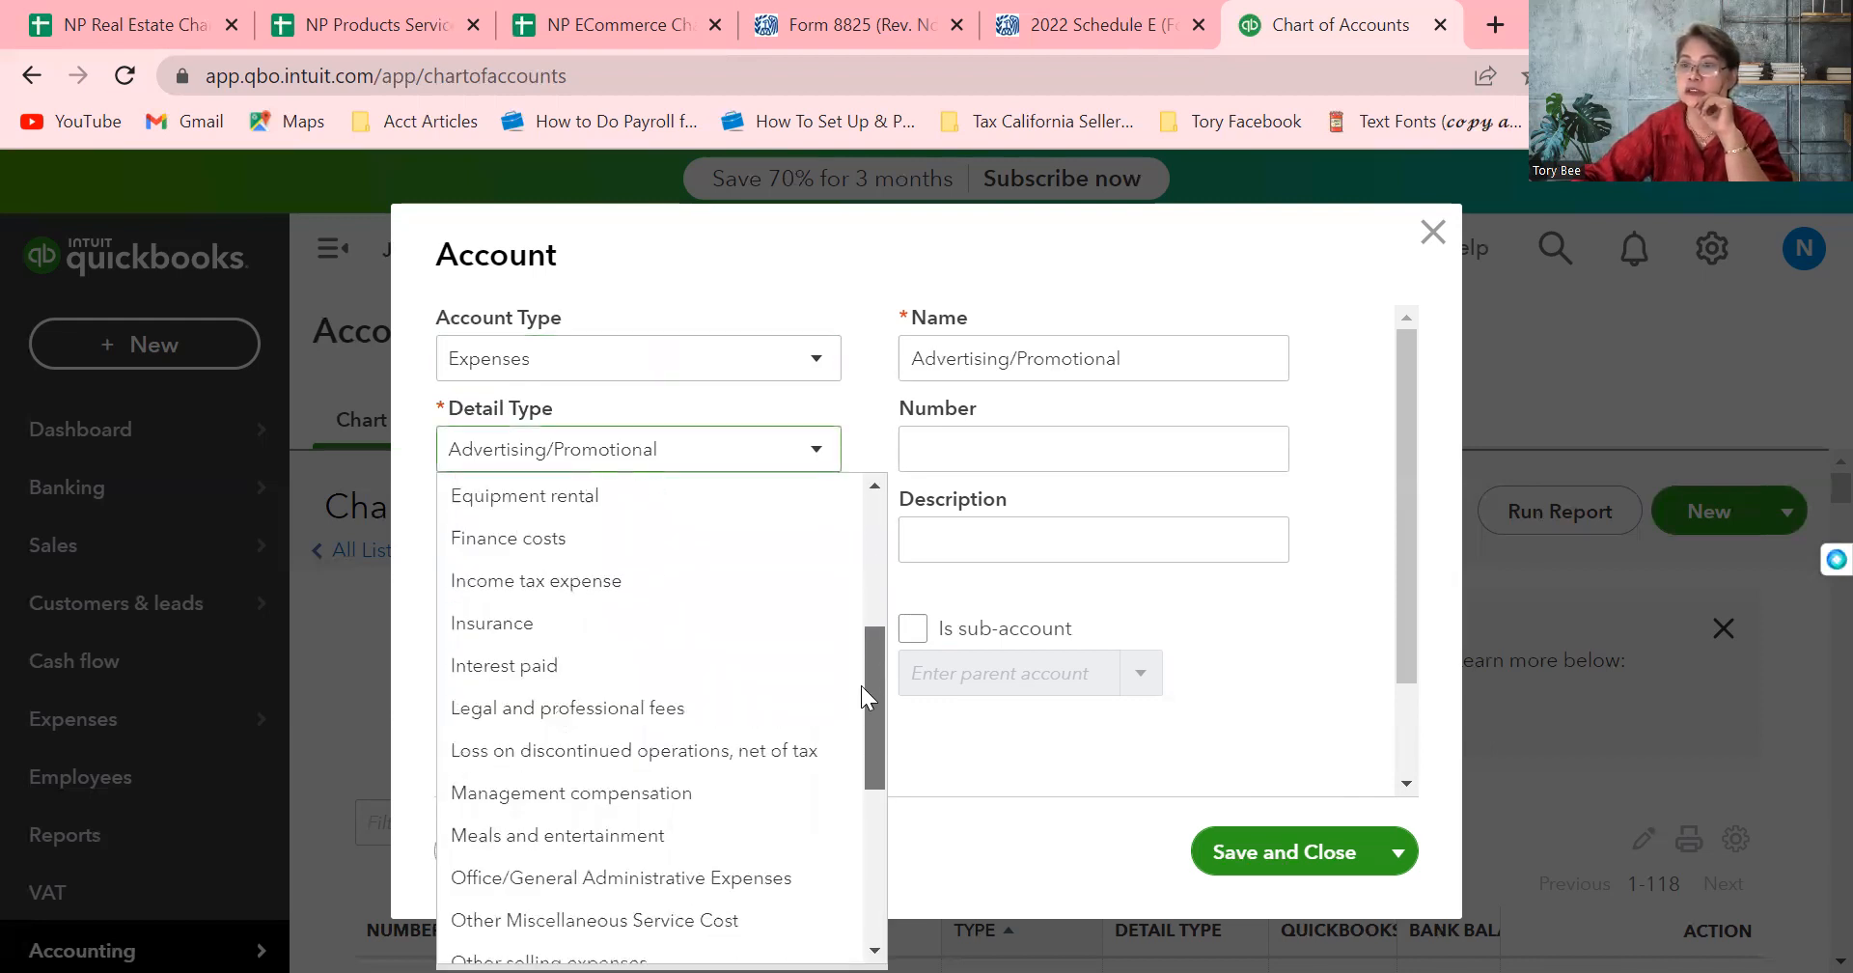
click(666, 709)
Name the new expense account "Tax Preparer/CPA" and give it account number 6110
triple_click(1178, 356)
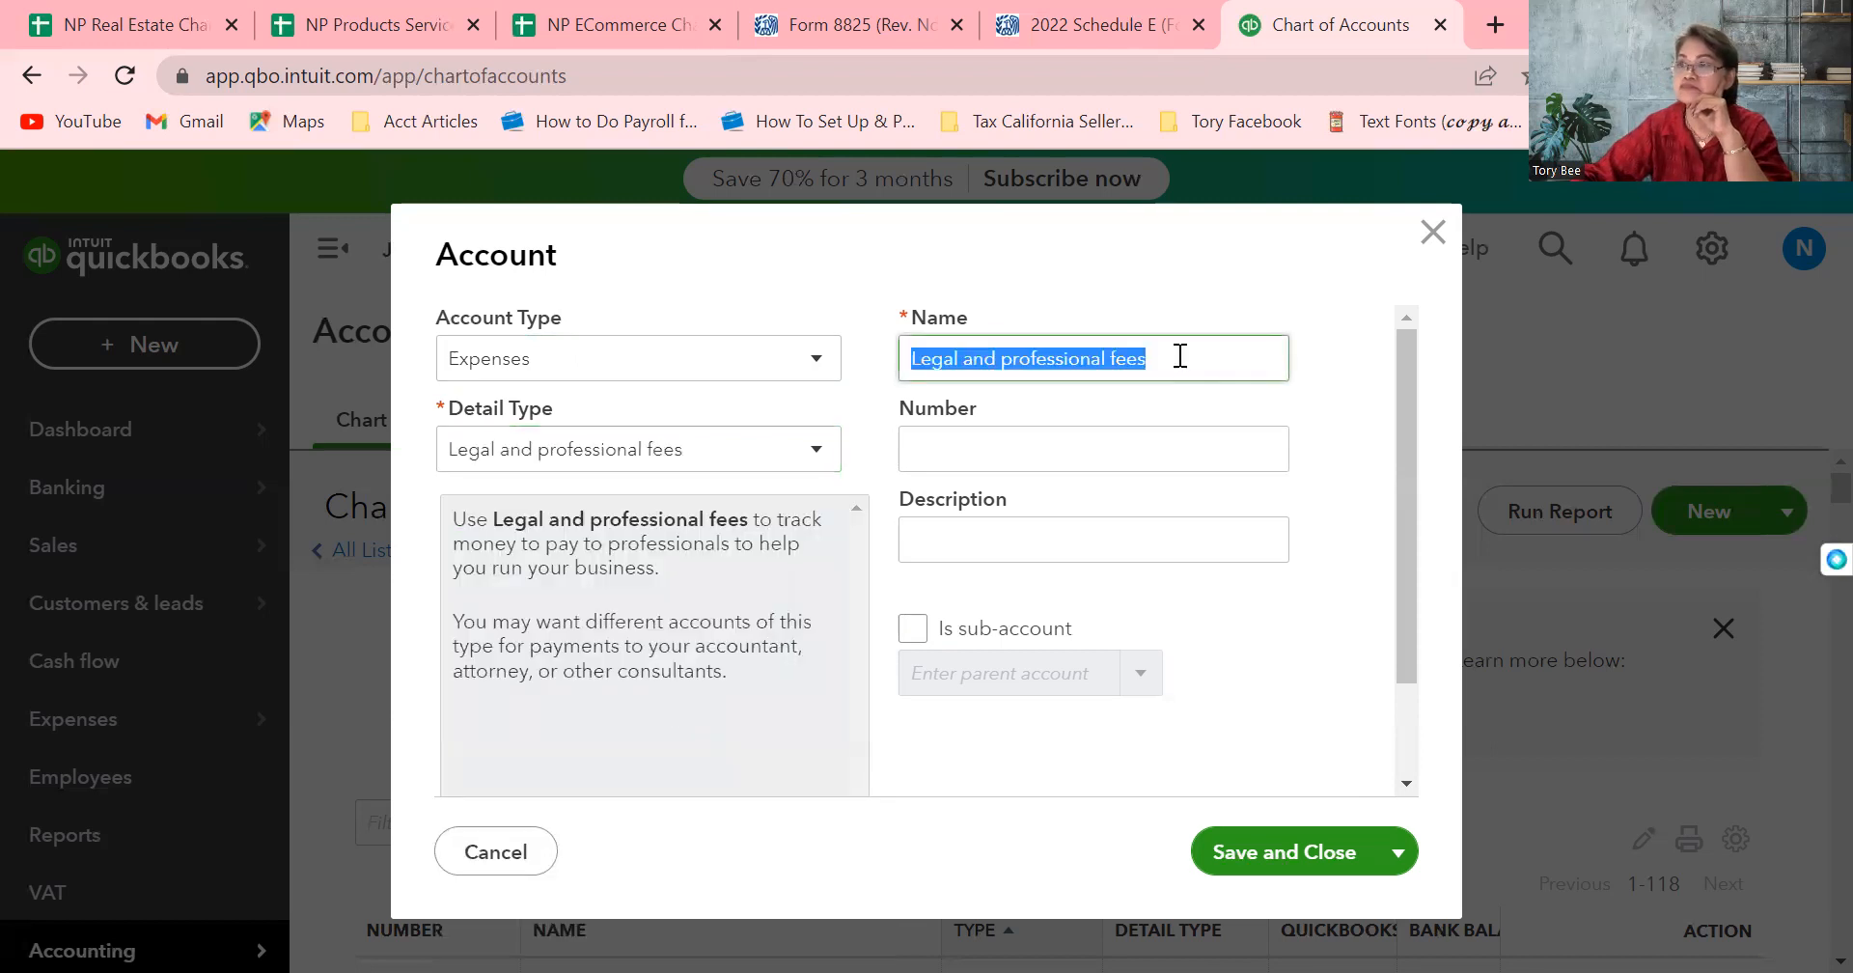
key(BackSpace)
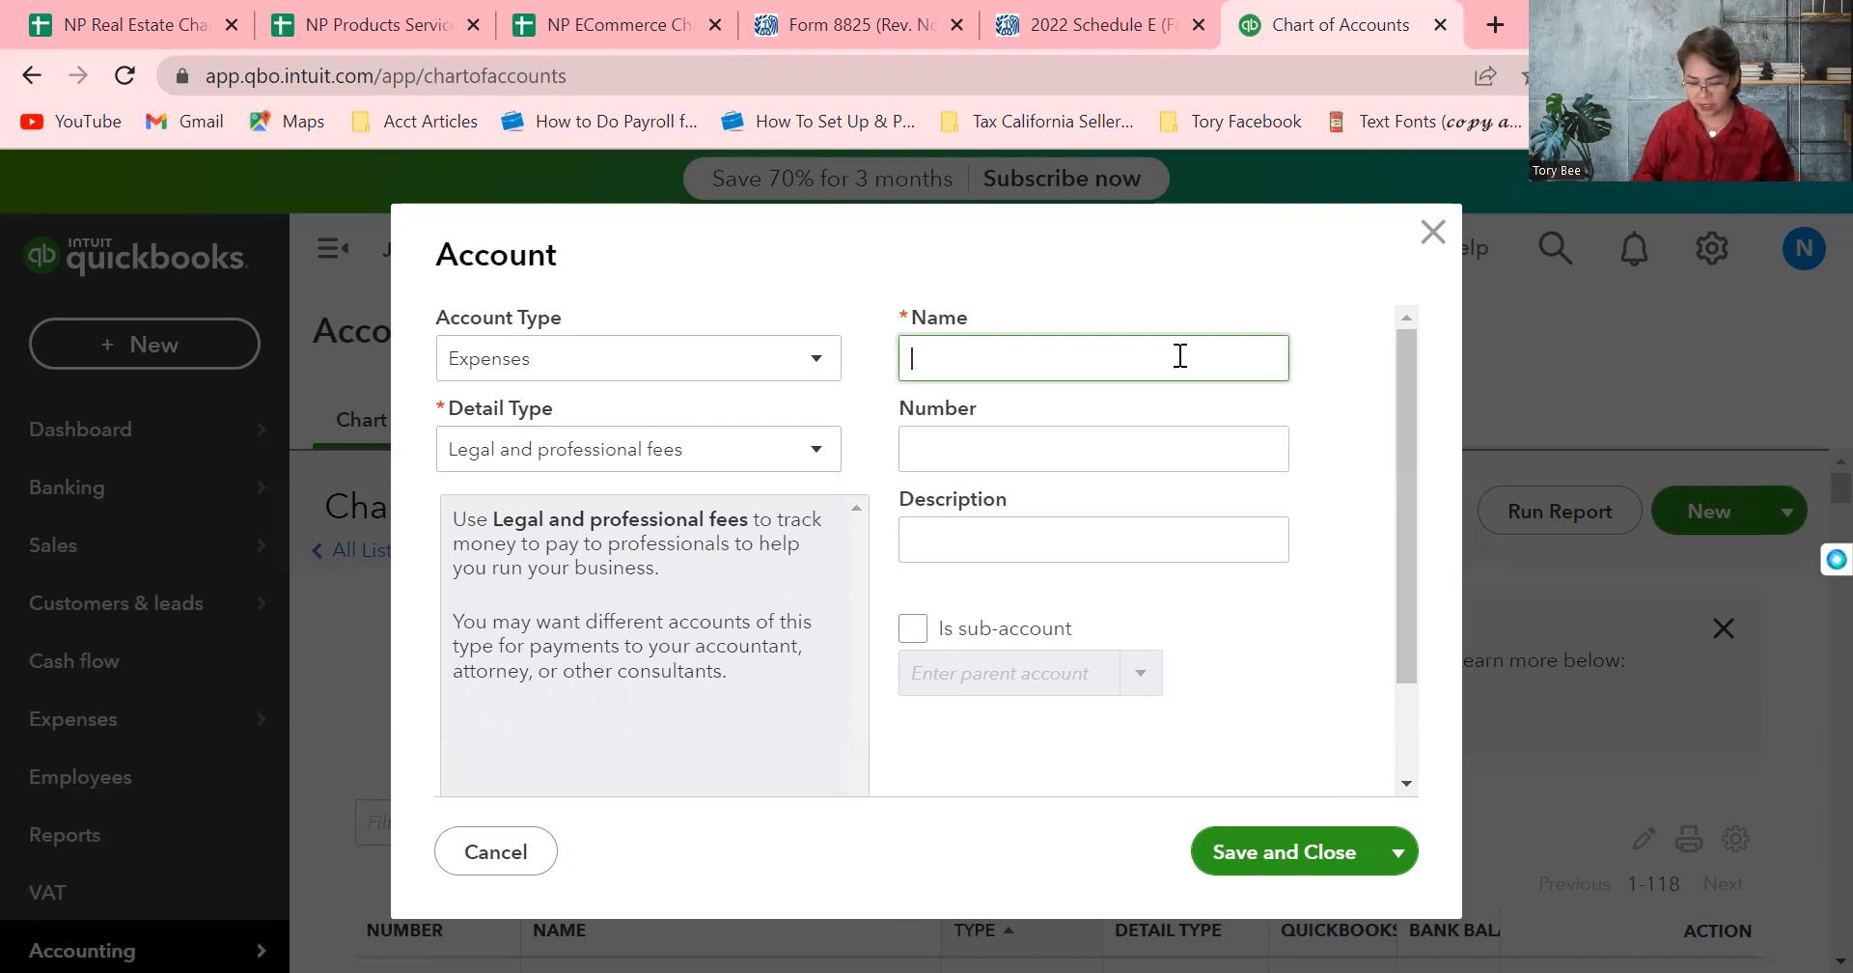
text(Tax)
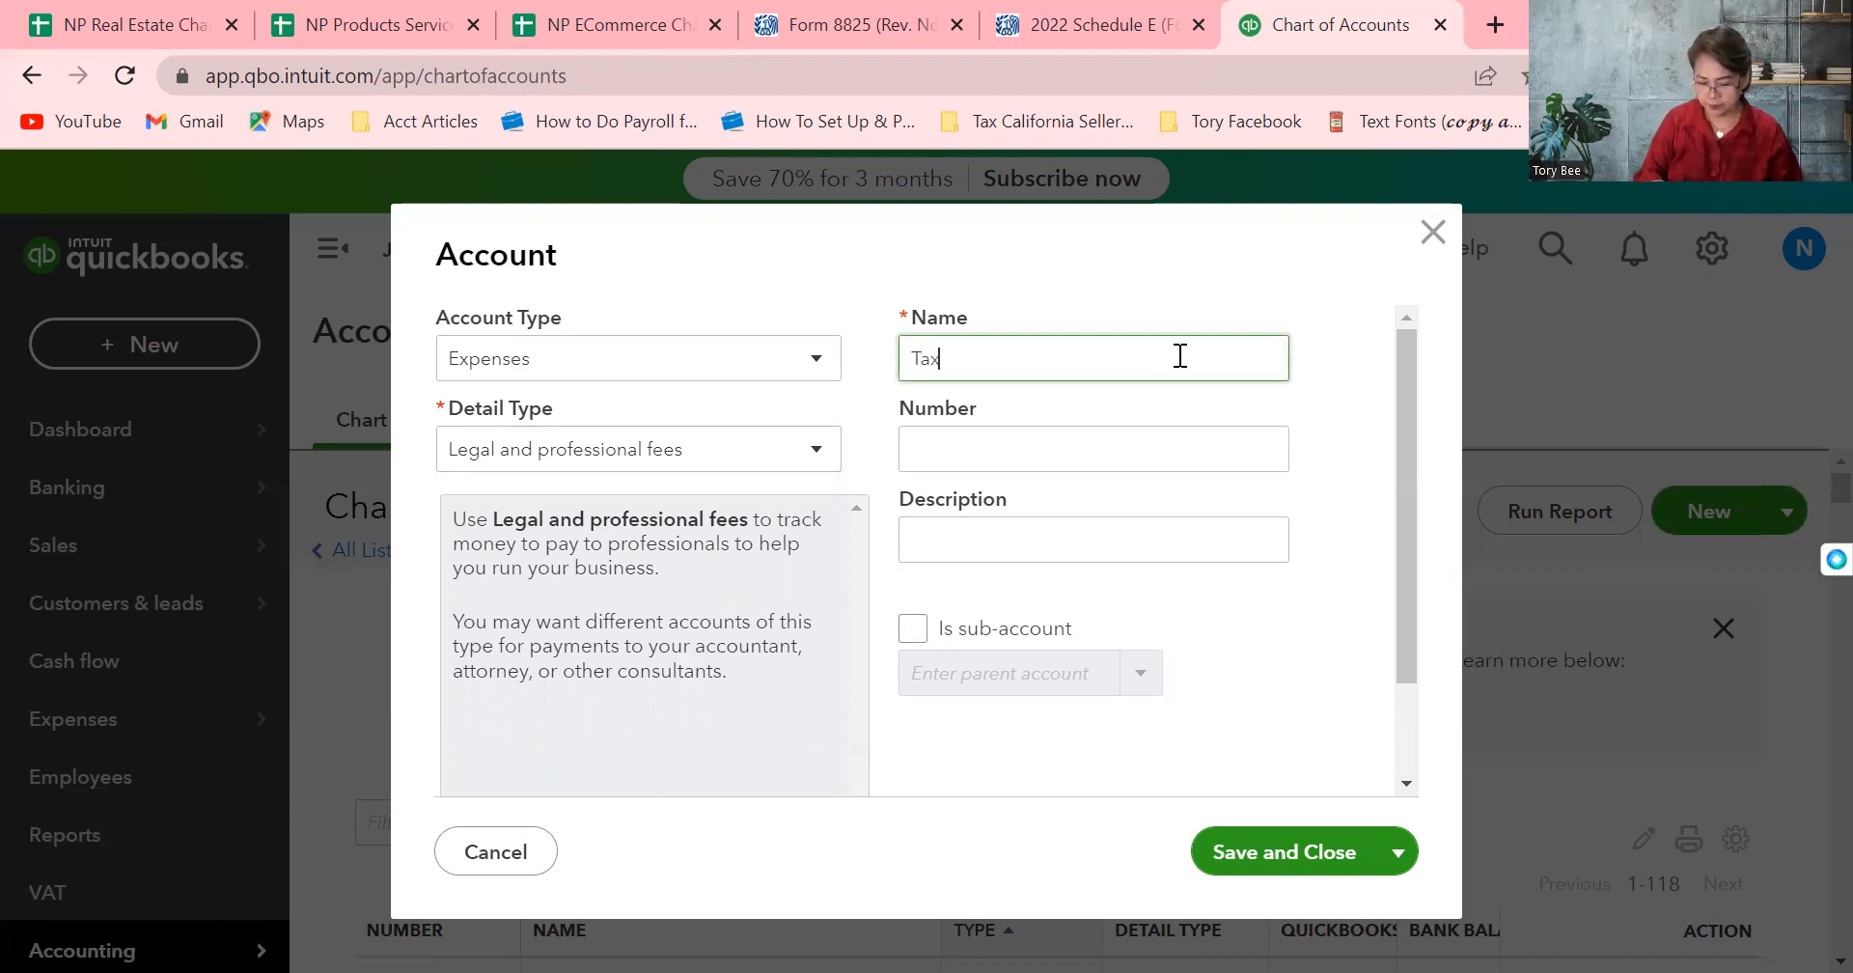
text( Preparer)
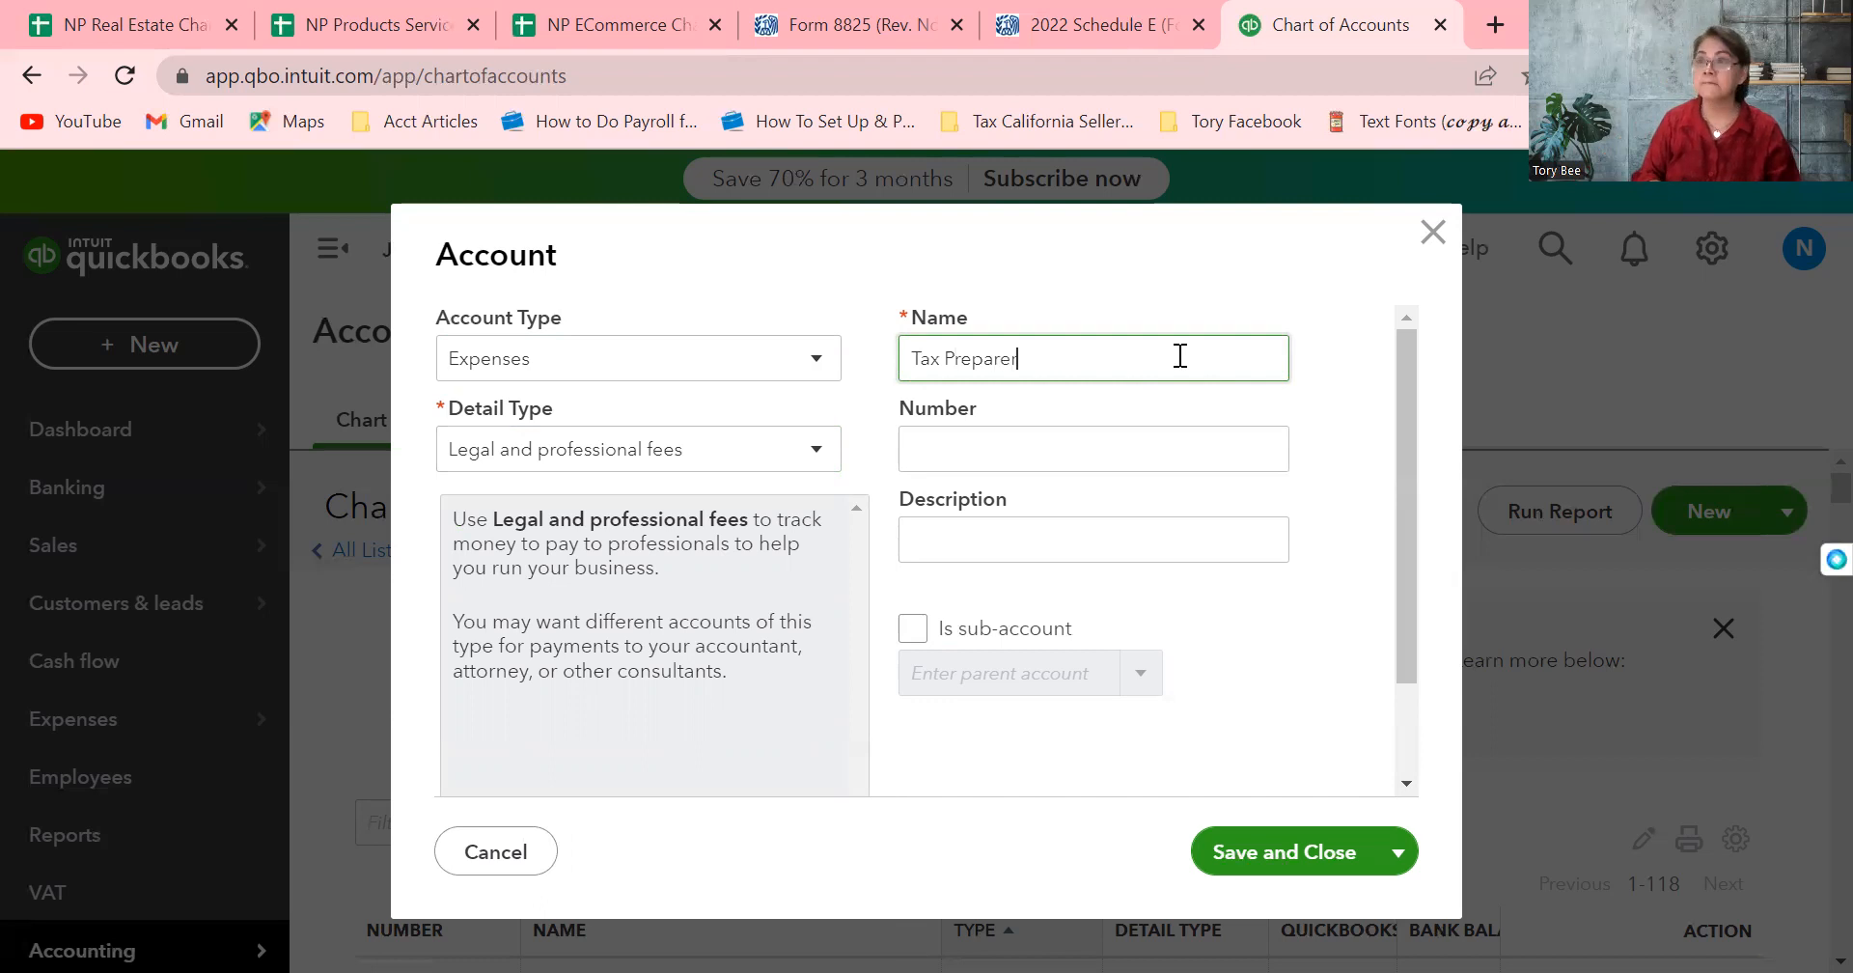
text(/CPA)
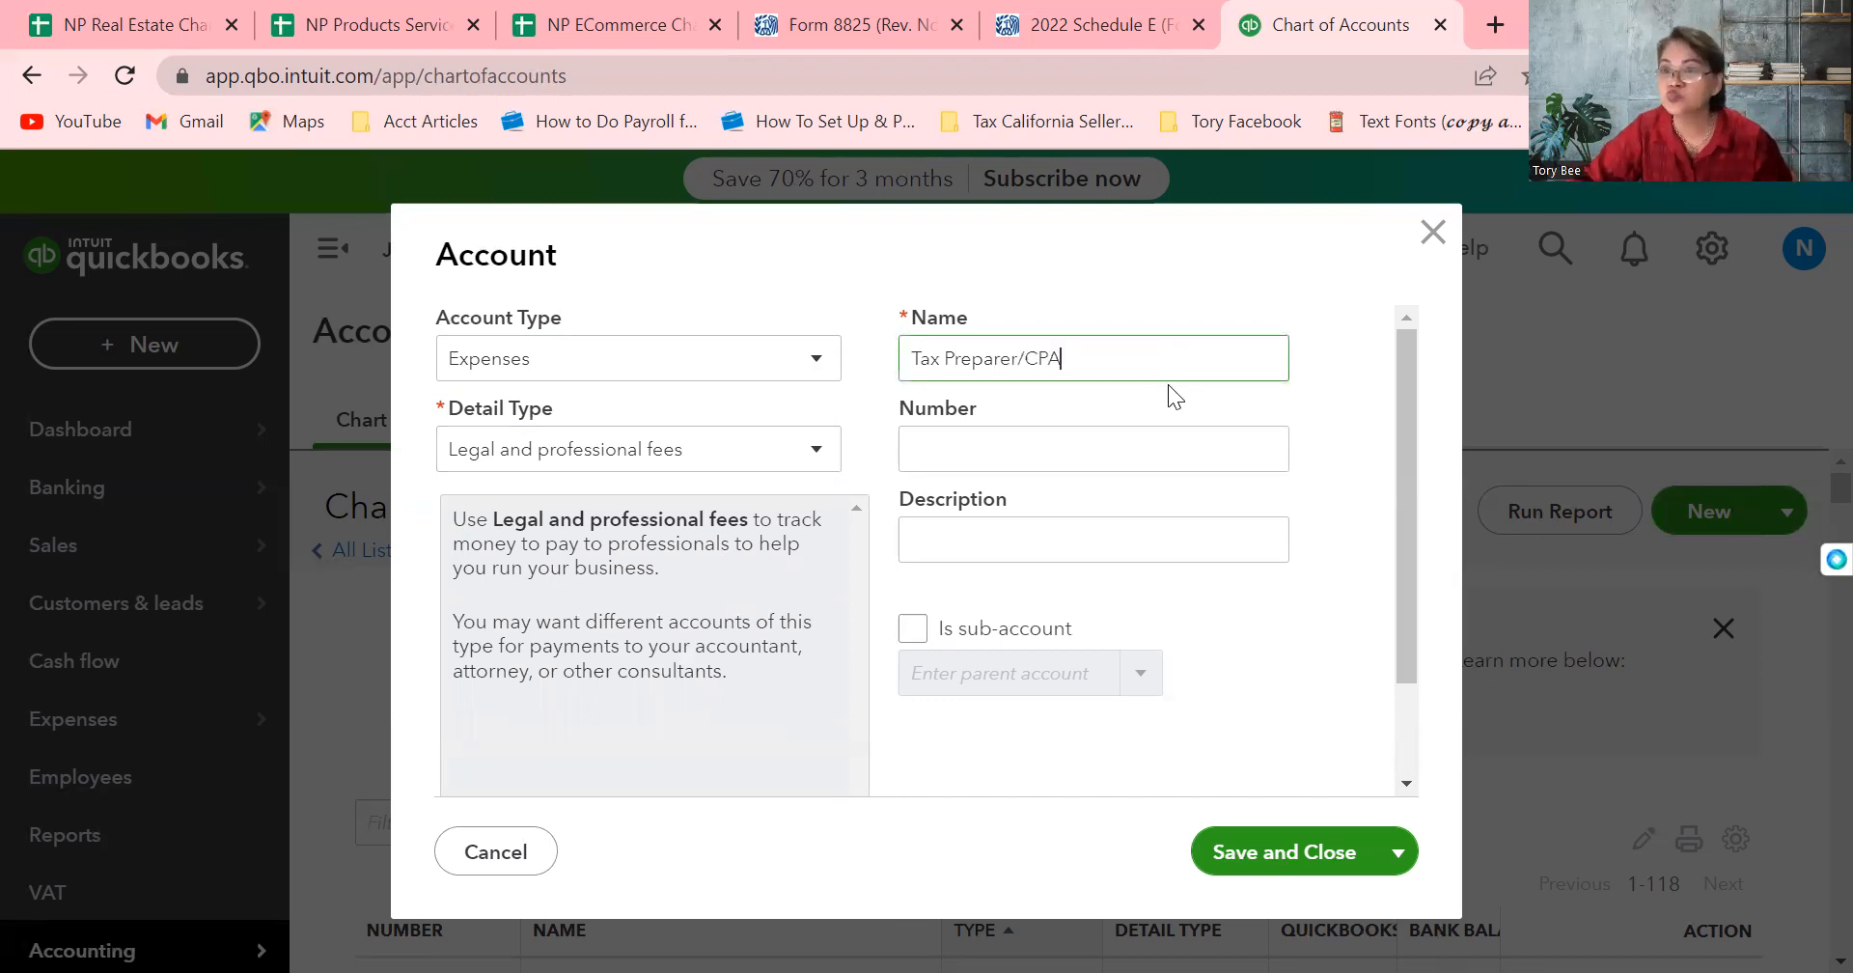
click(999, 452)
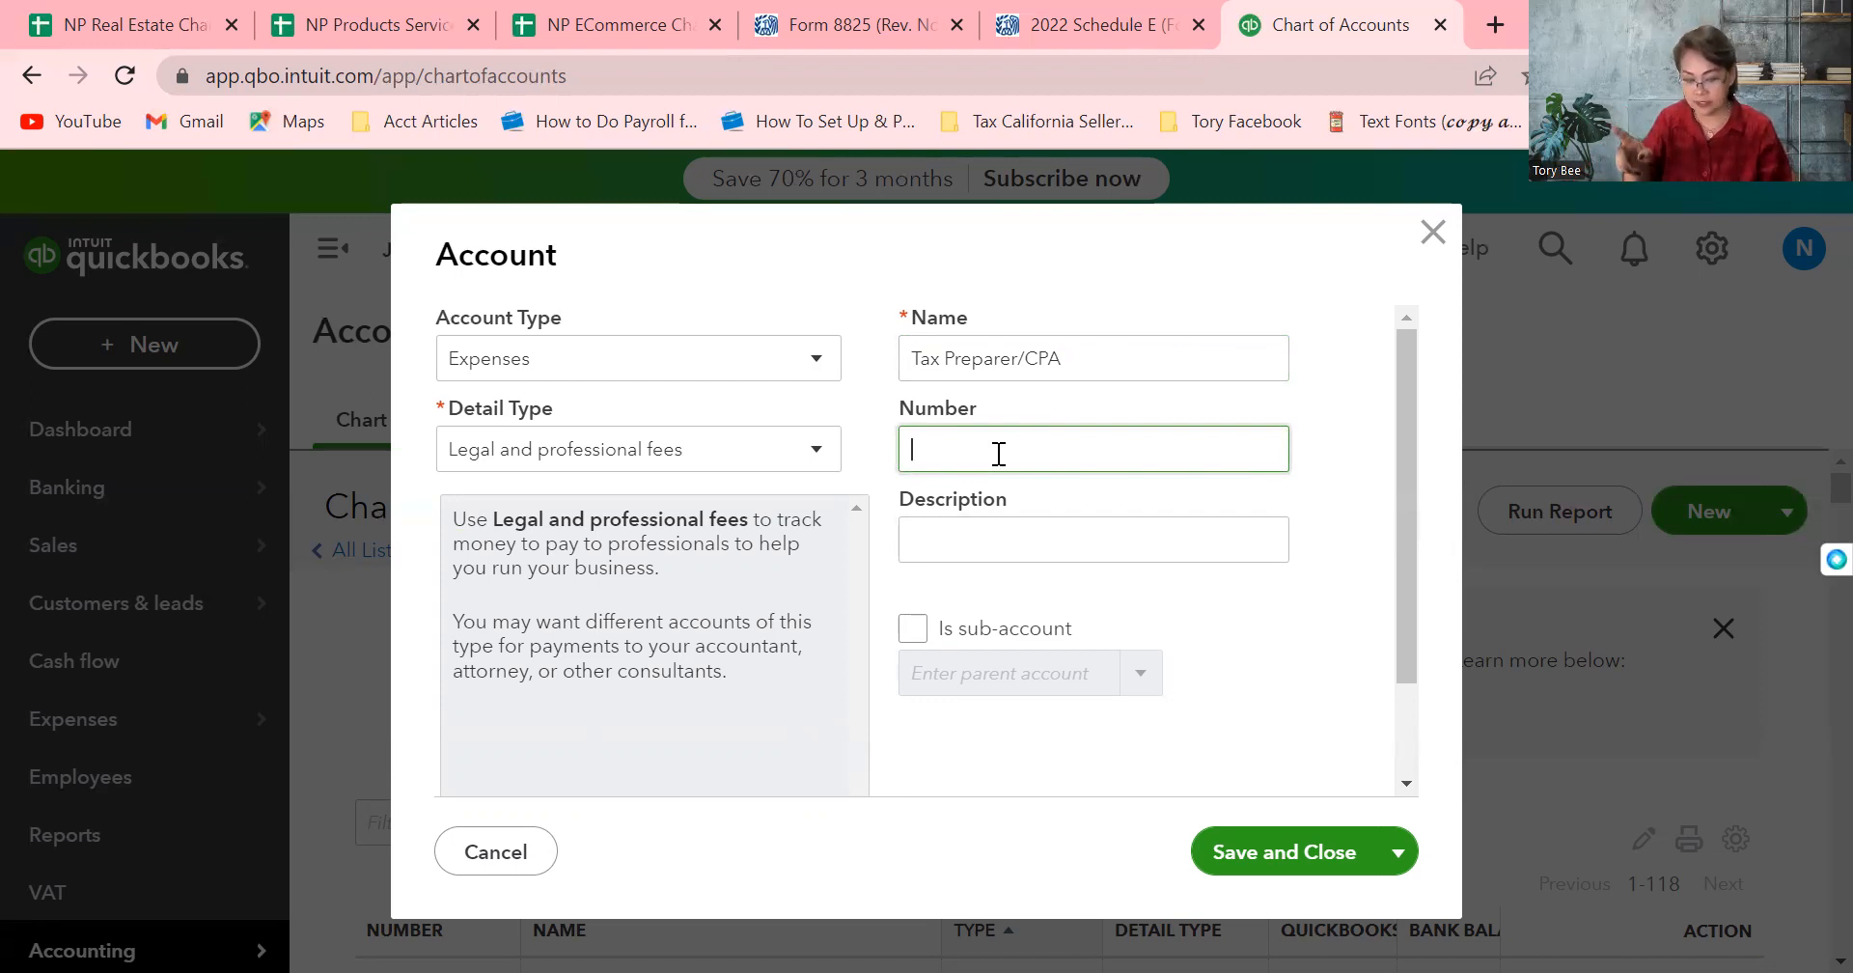
text(6110)
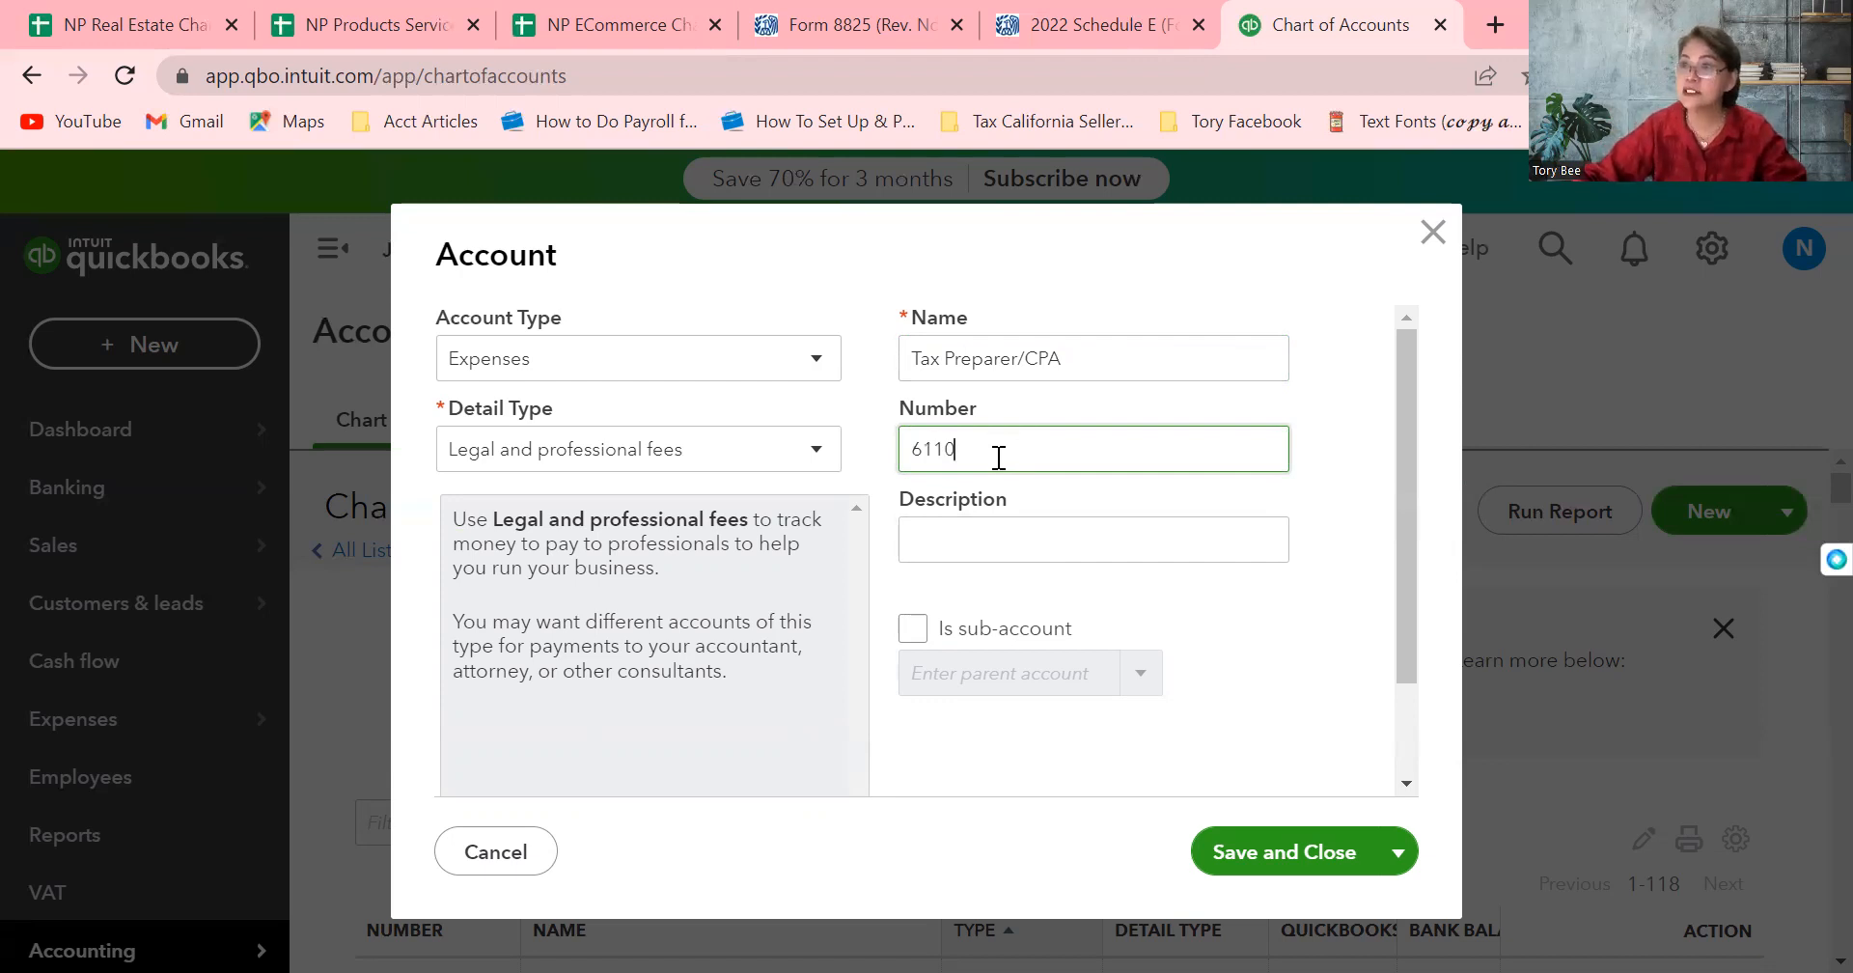
Make the Tax Preparer/CPA account a sub-account of 6100 Legal and professional fees and save it
click(917, 631)
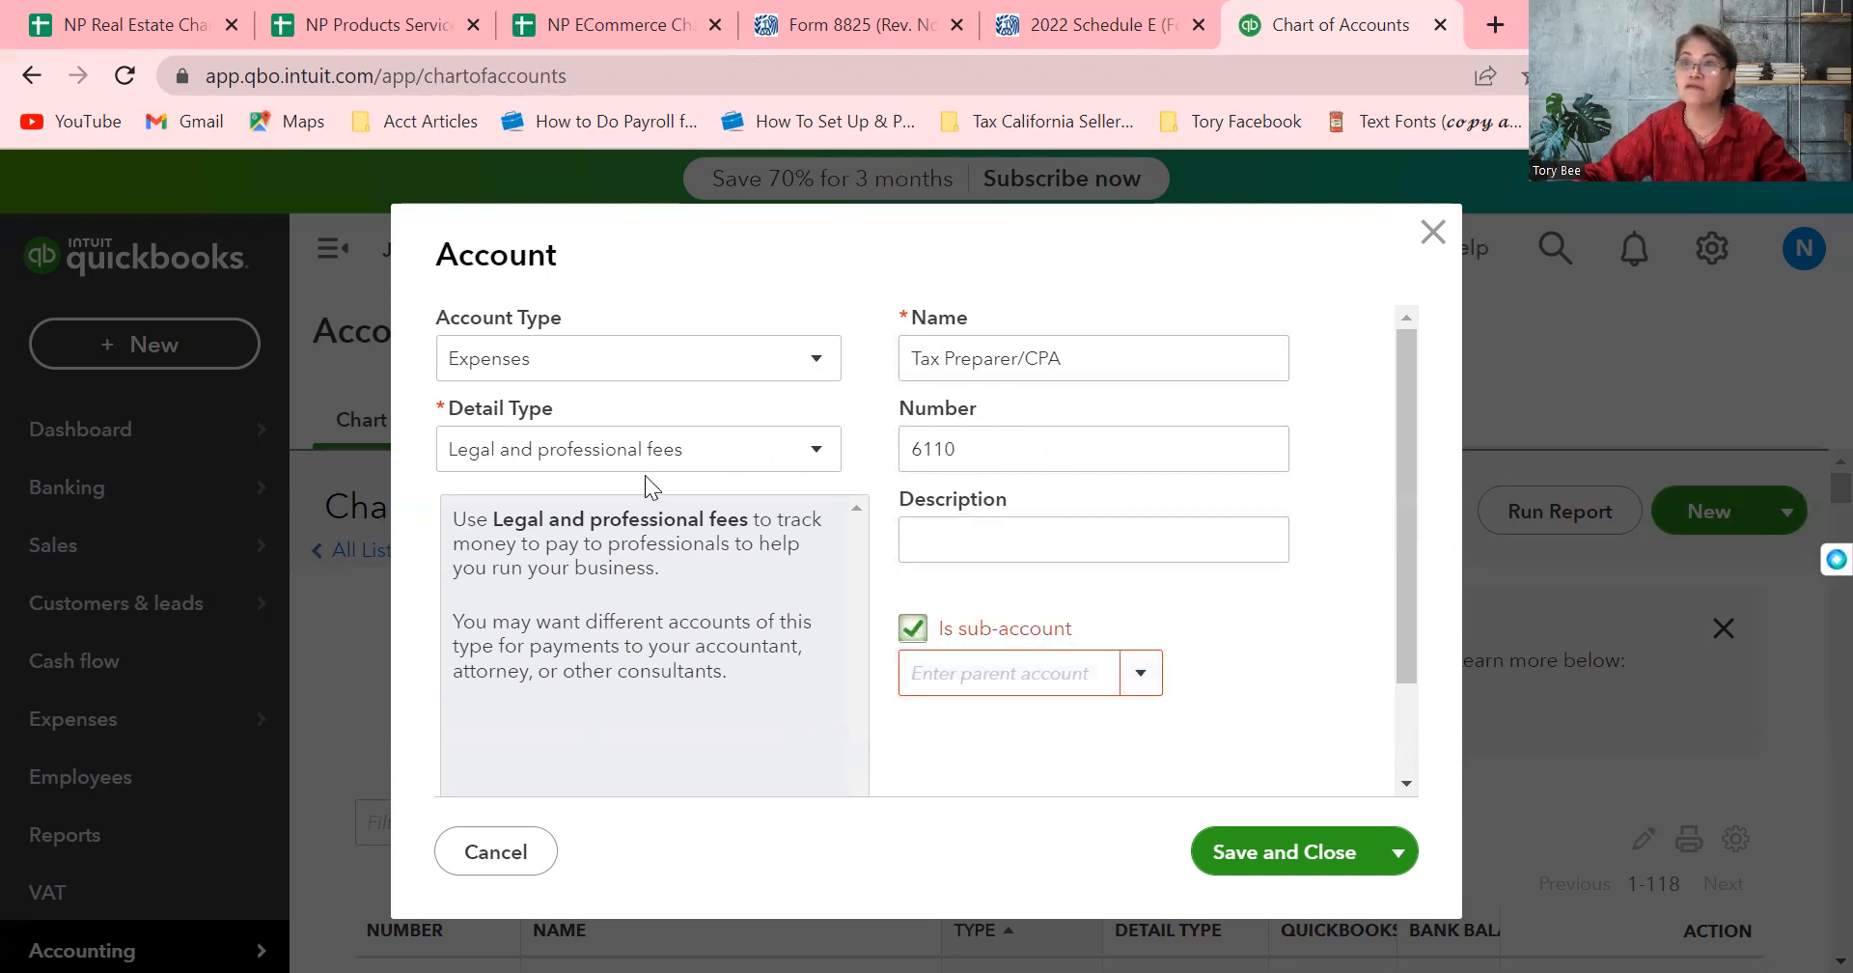
click(1143, 679)
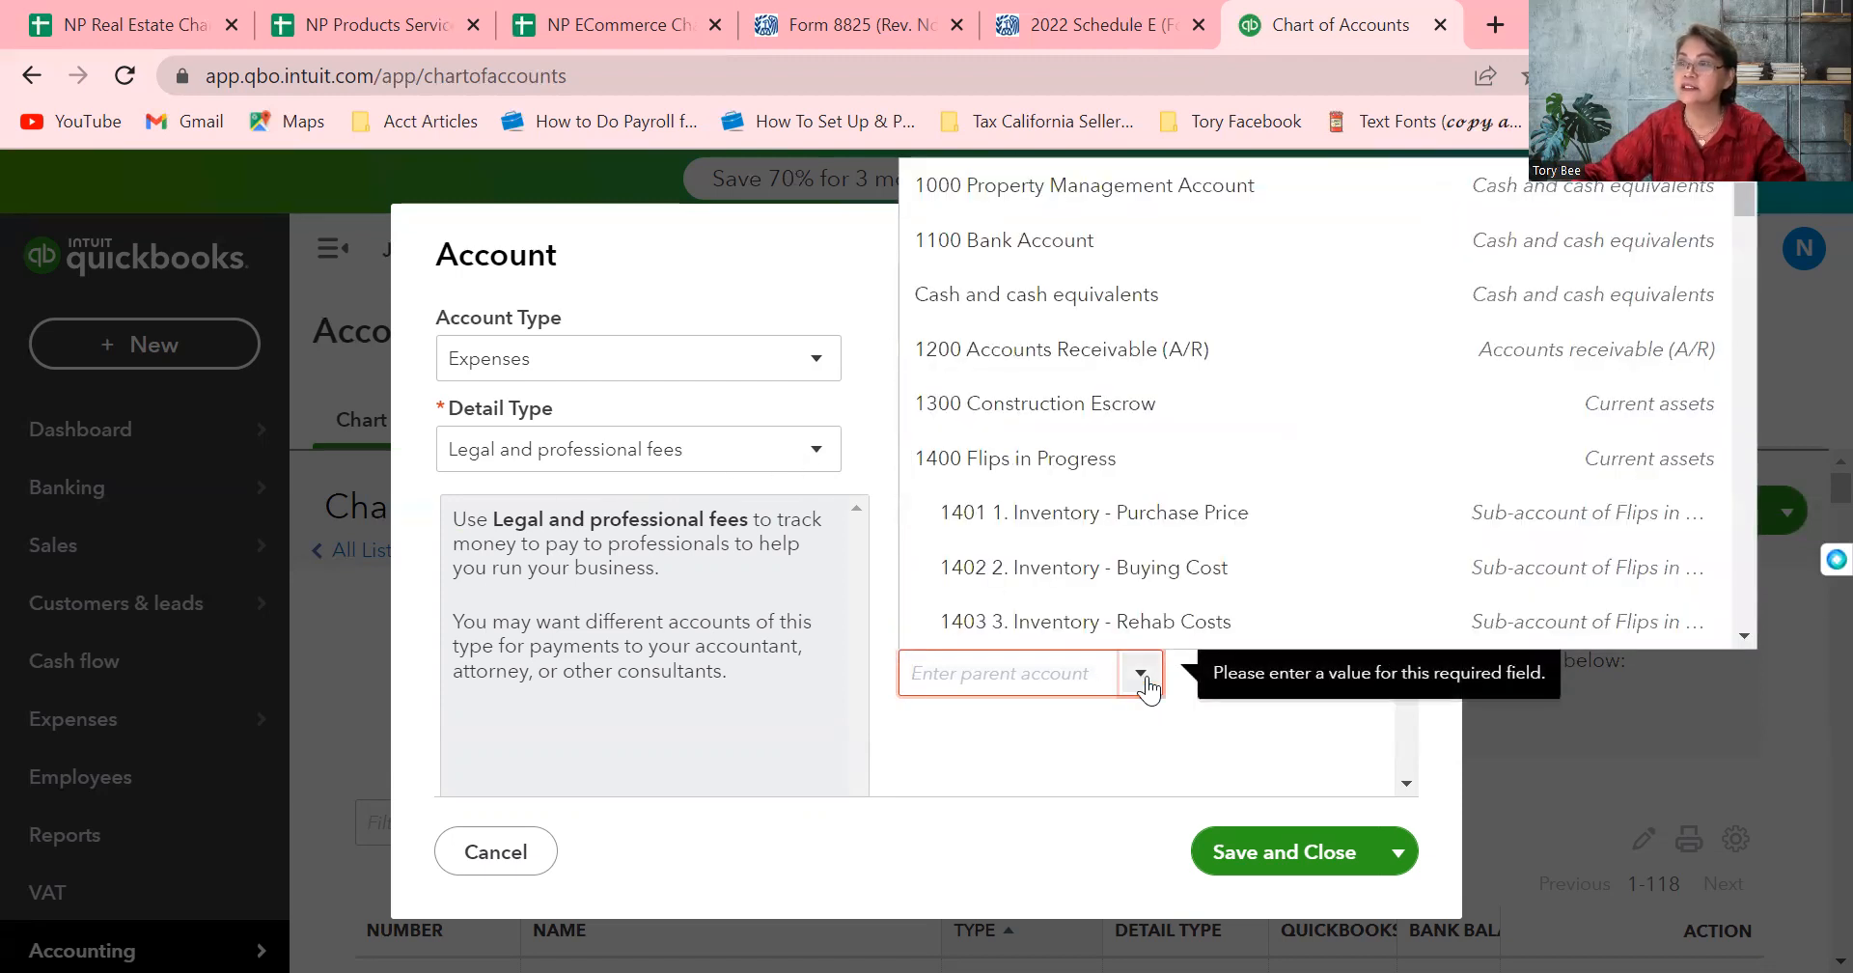
drag(1741, 203, 1757, 485)
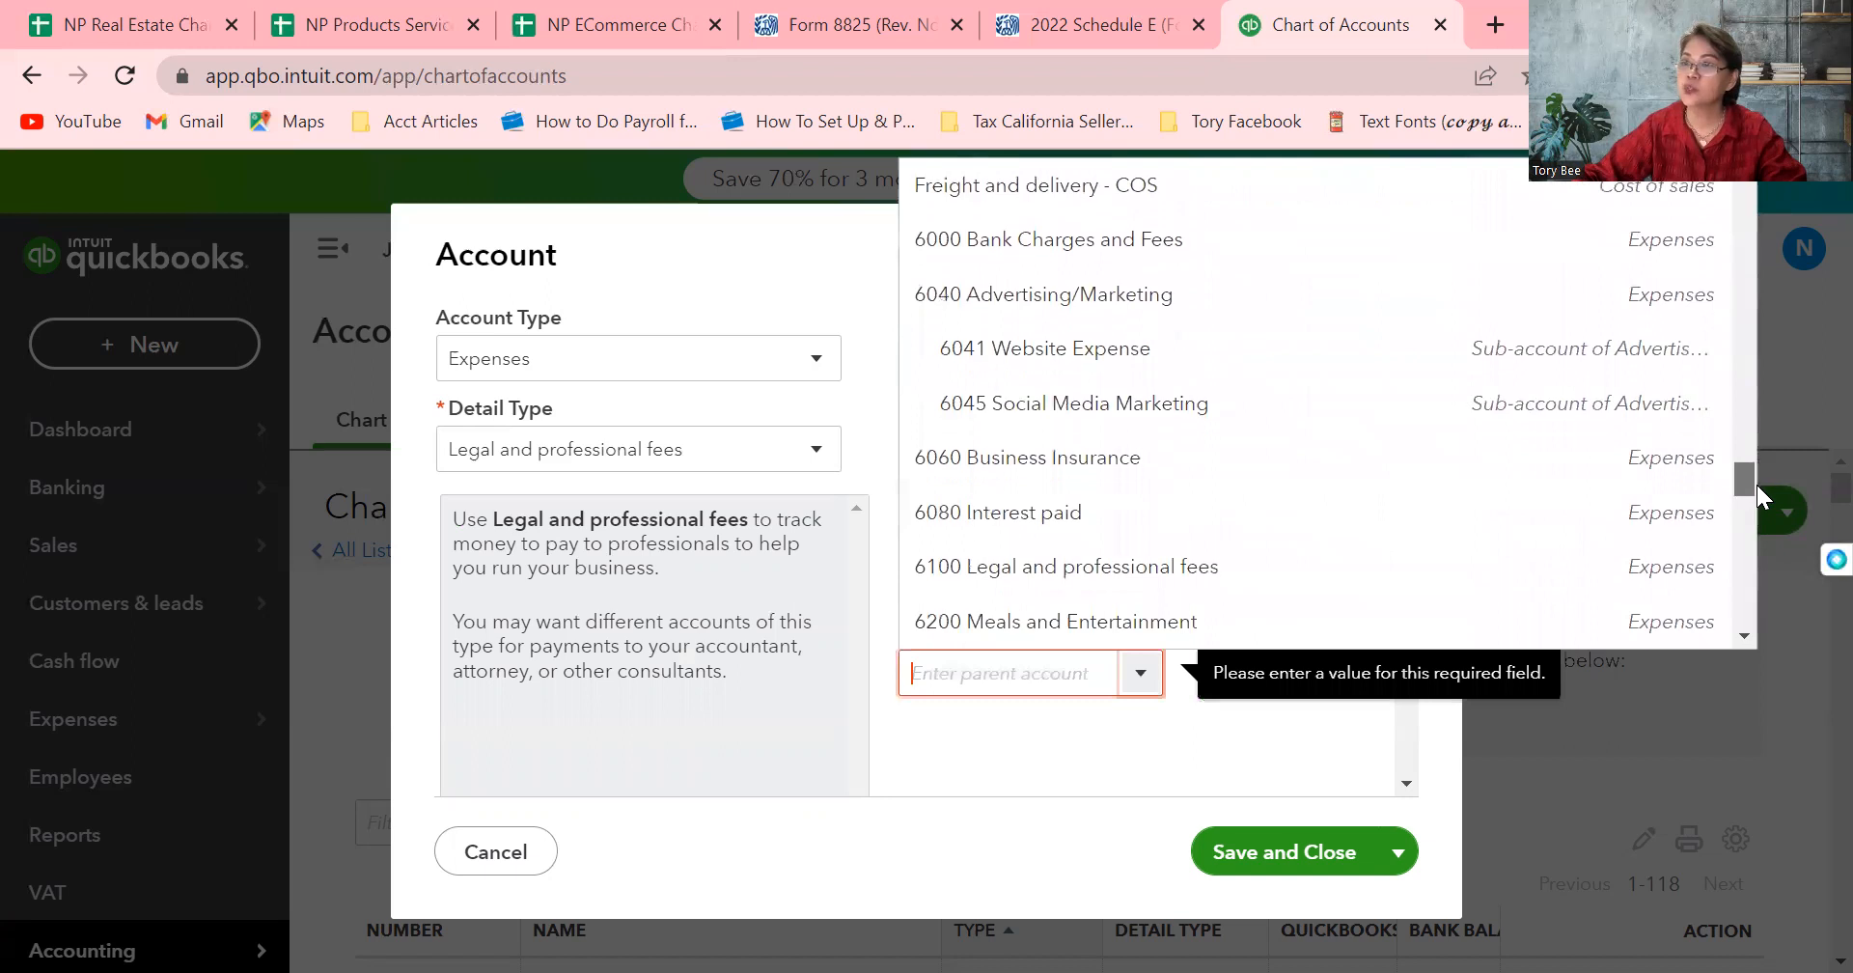
click(1110, 570)
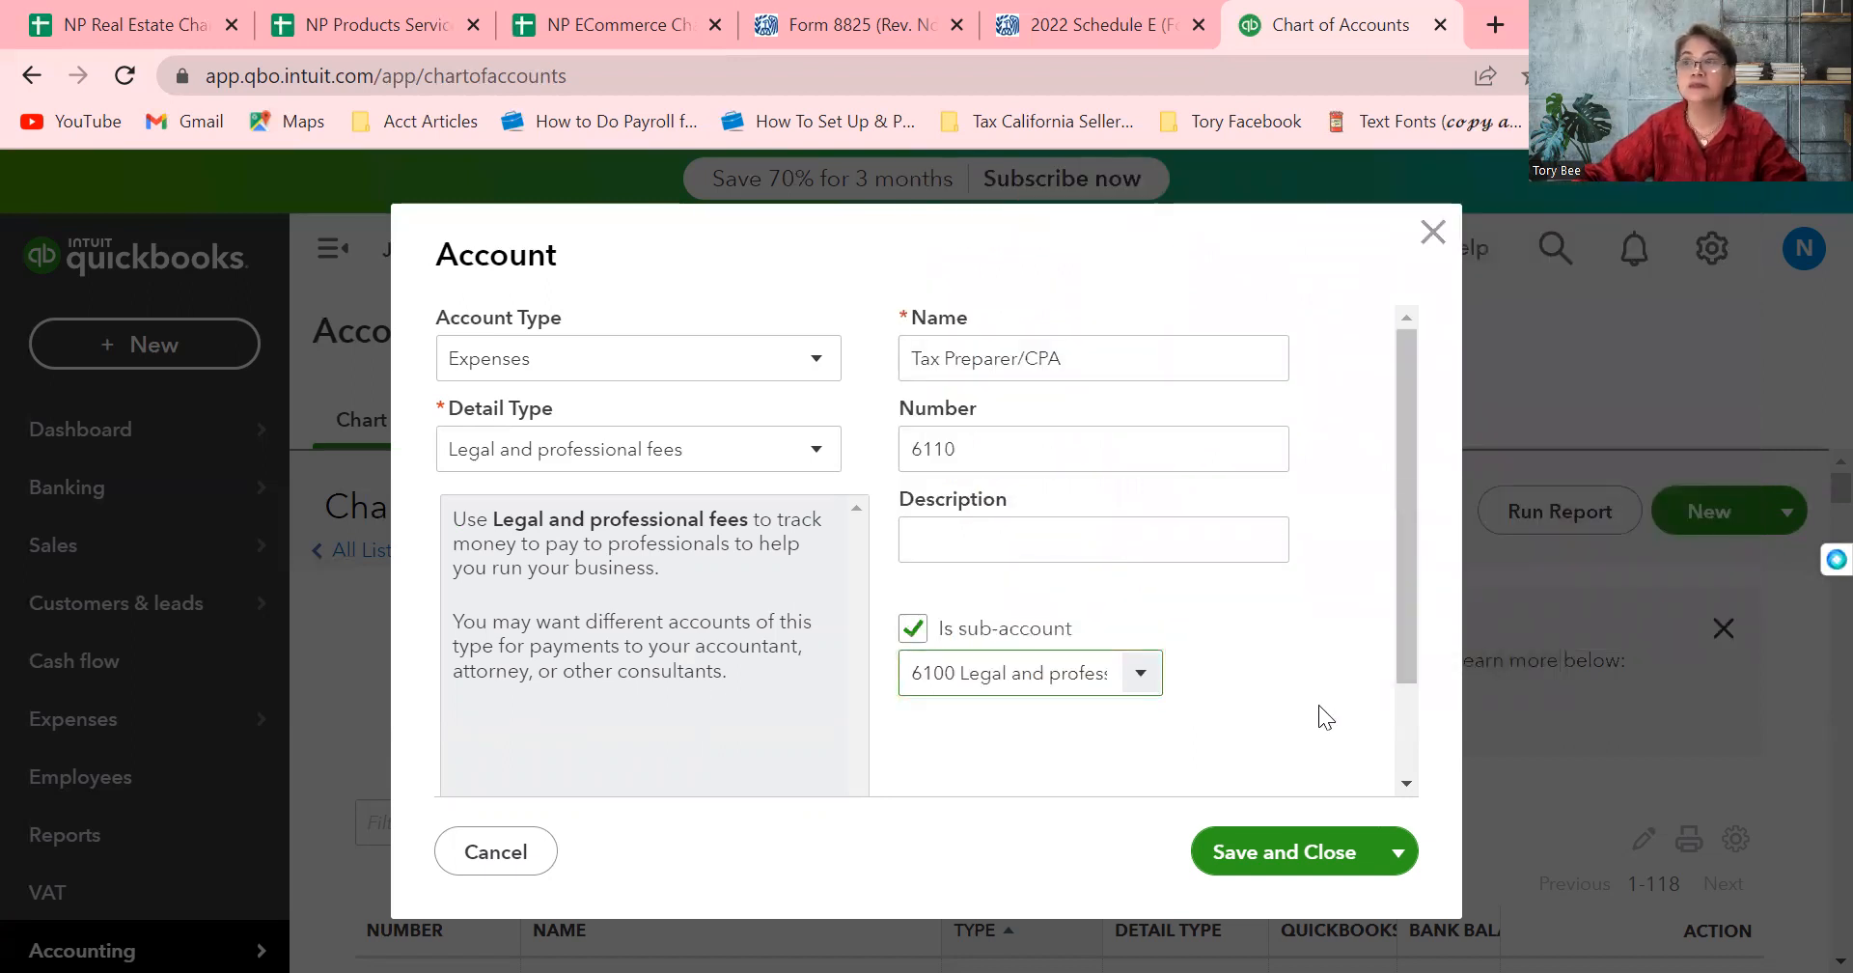
click(1298, 848)
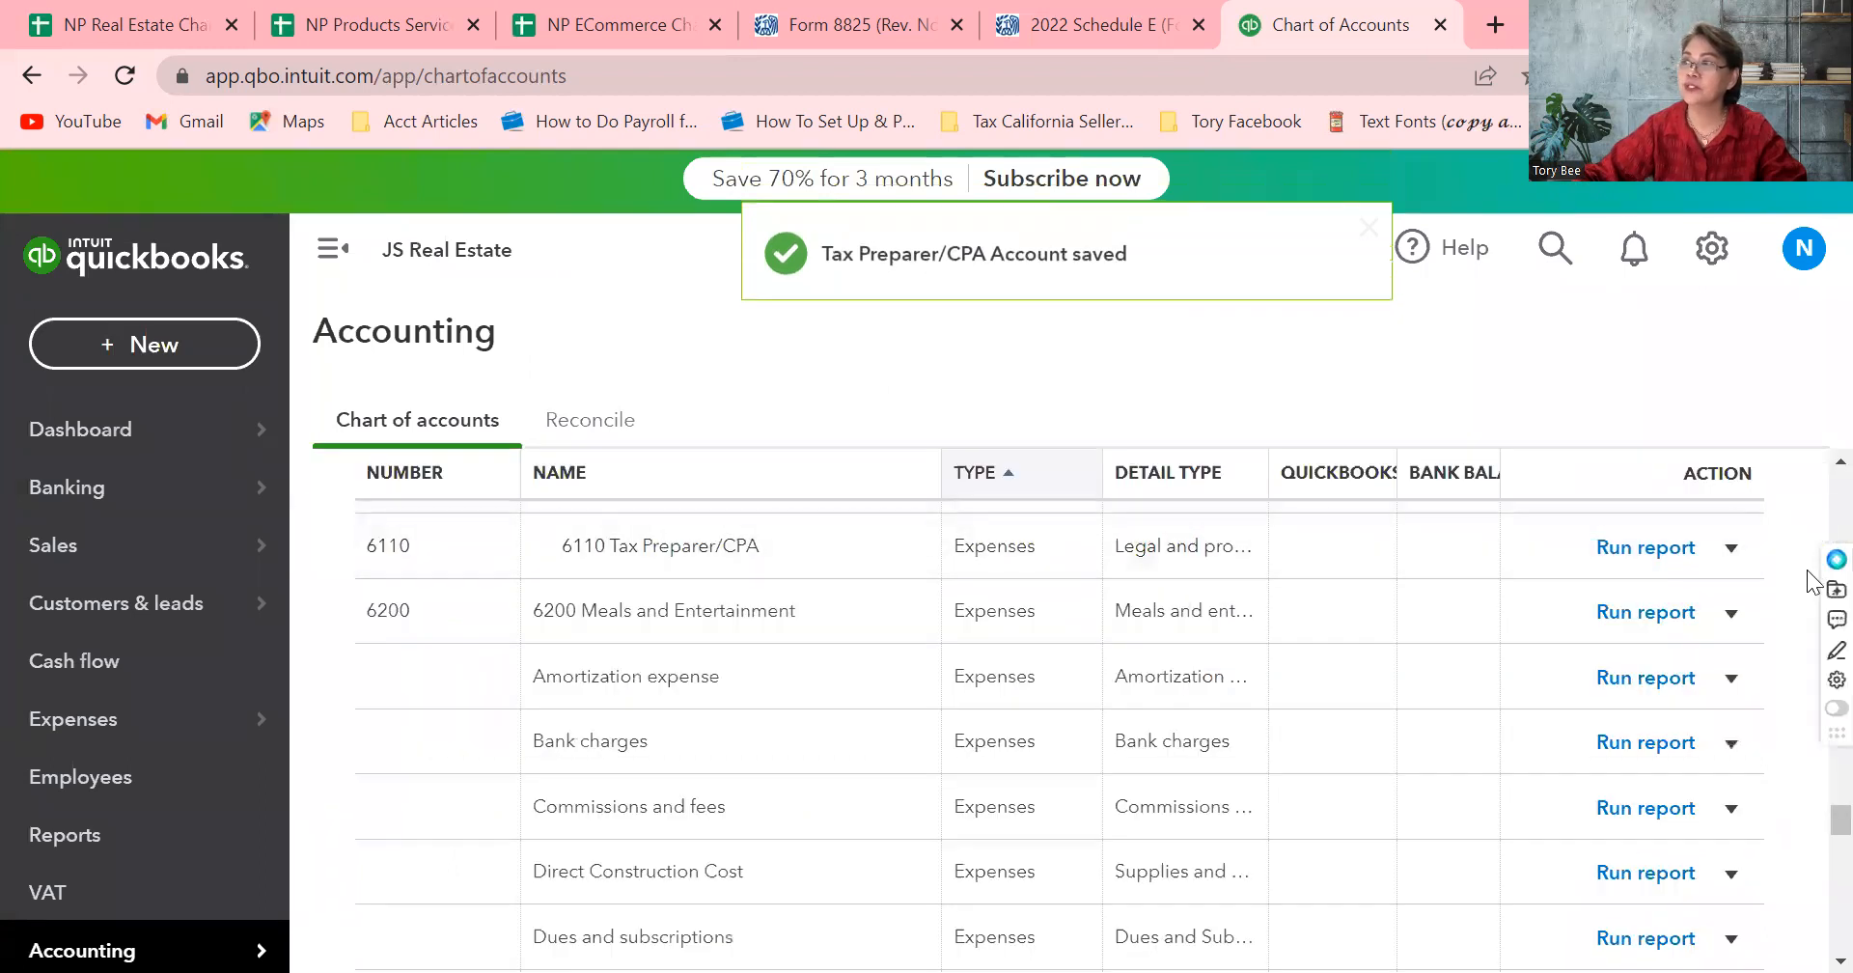
Review the chart of accounts, including the cost of sales, current asset and fixed asset accounts
scroll(1805, 454, up, 5)
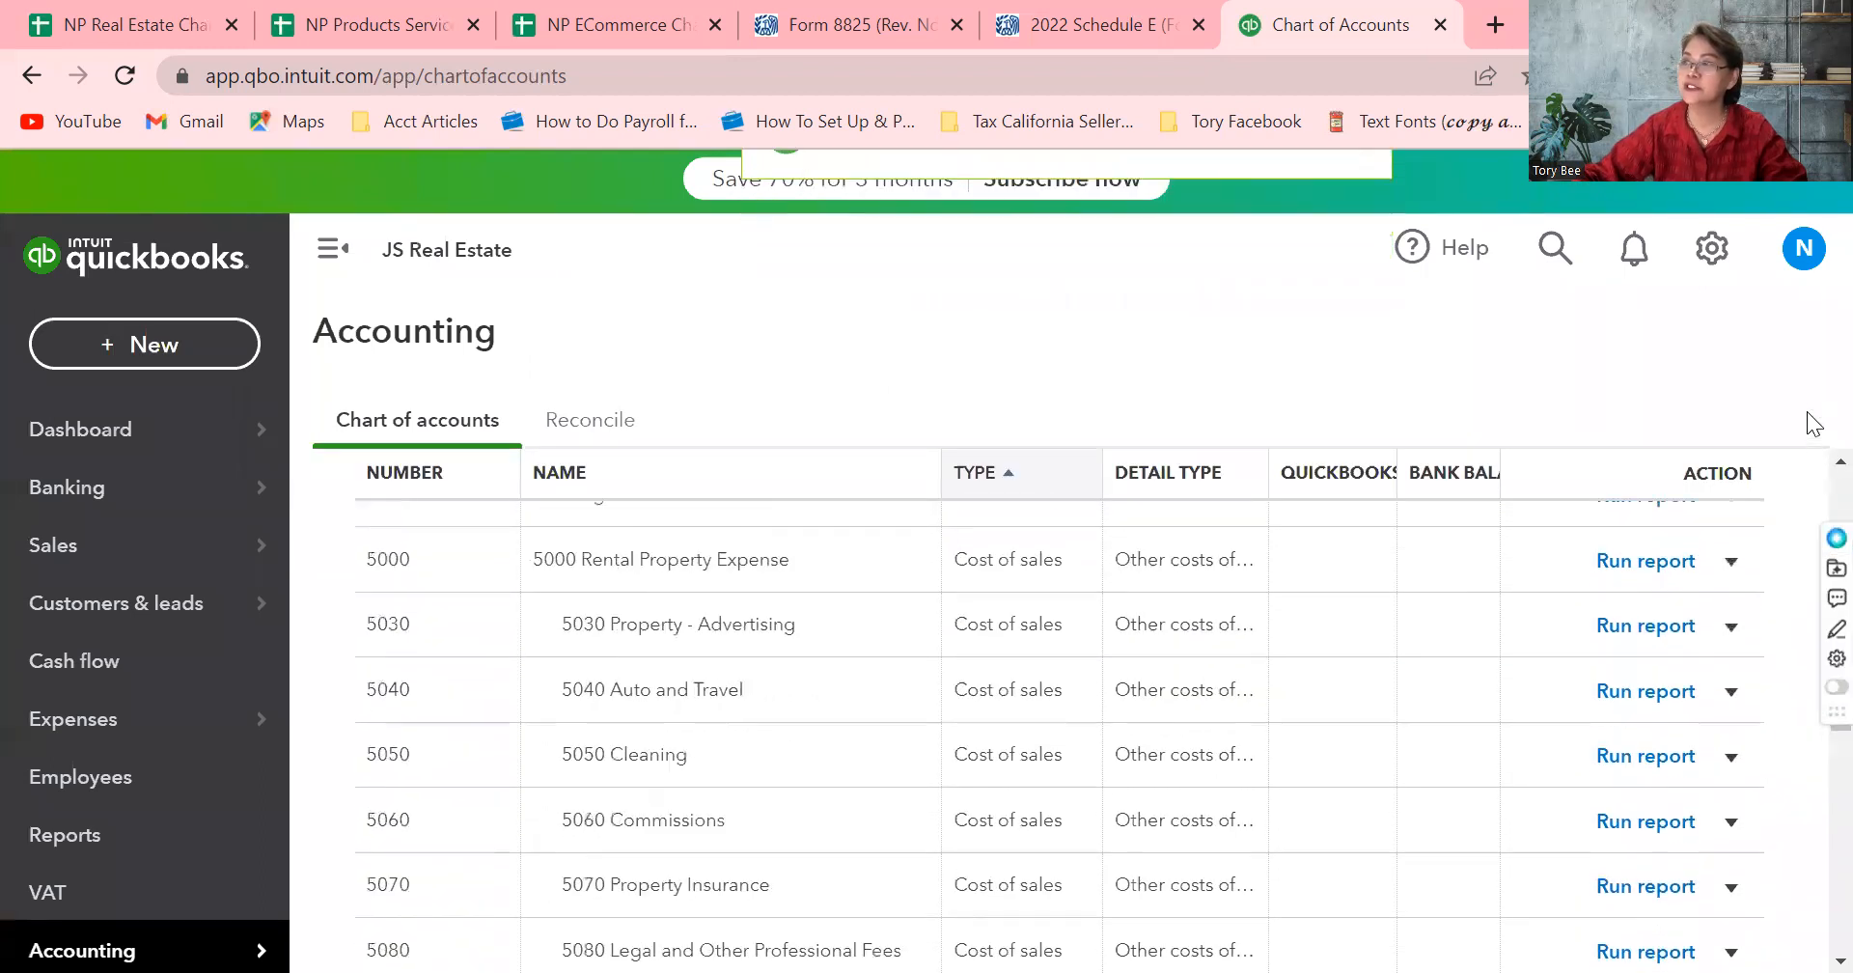
scroll(1807, 660, up, 20)
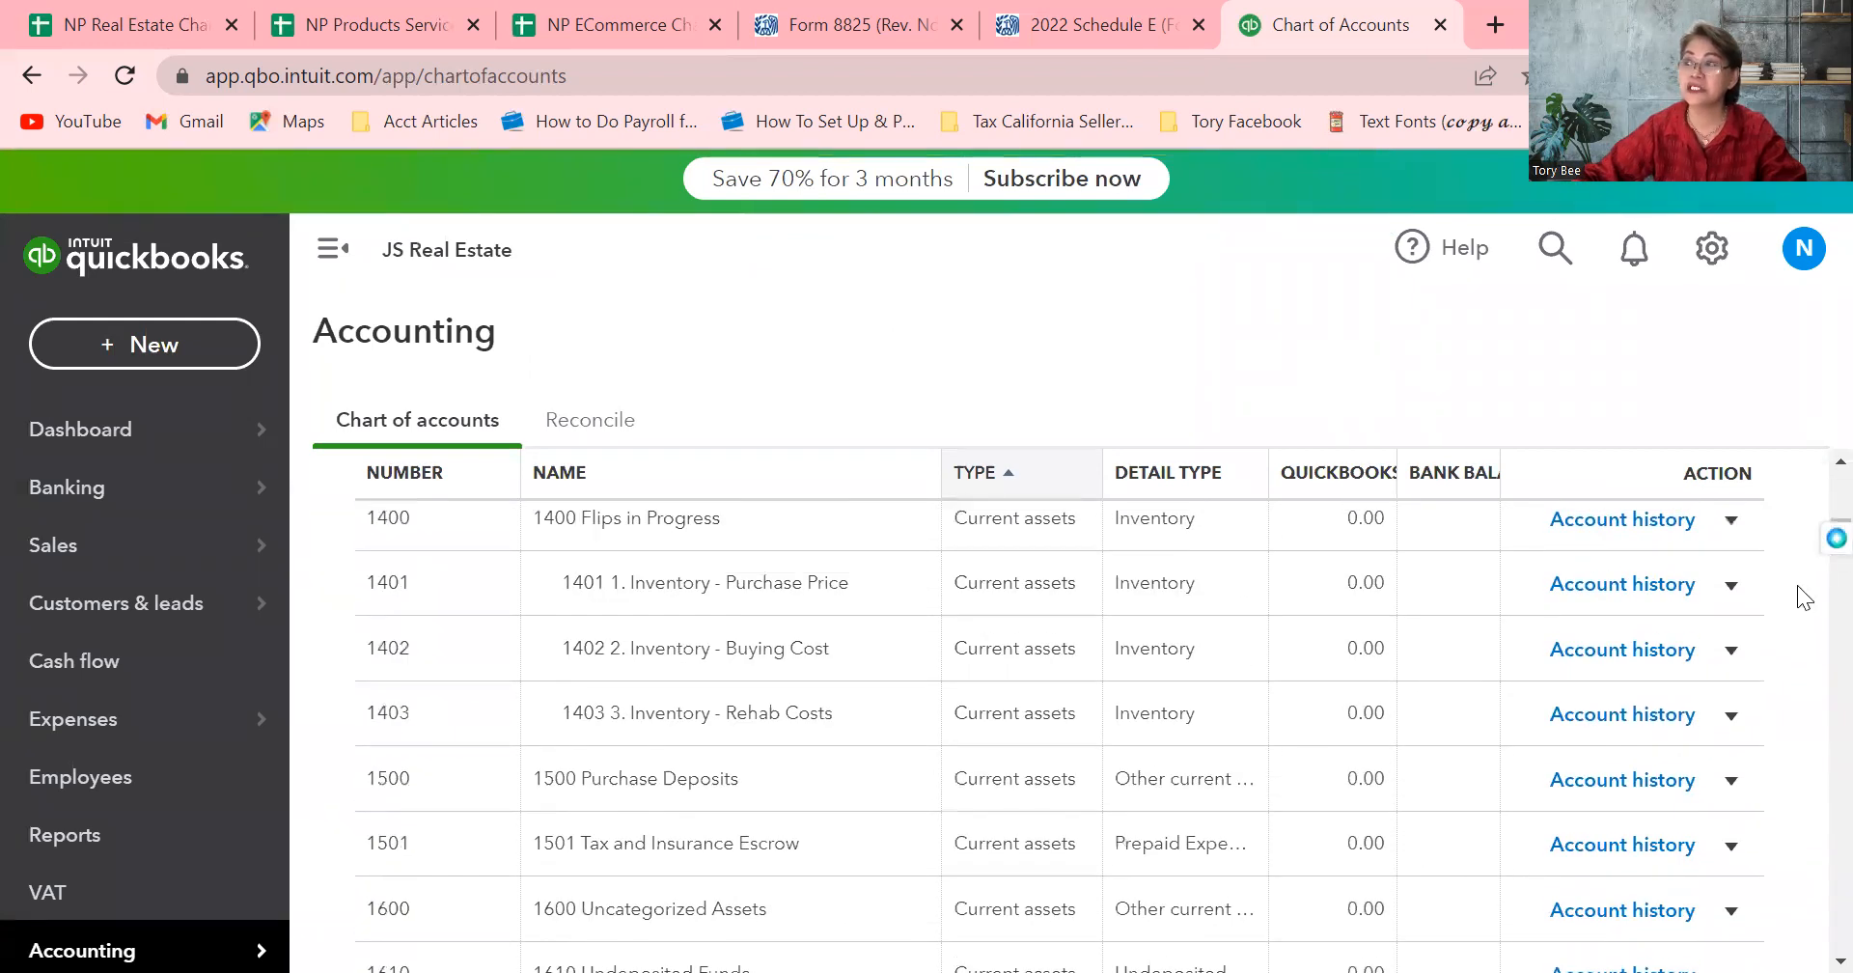
scroll(1807, 677, down, 15)
scroll(1807, 614, up, 15)
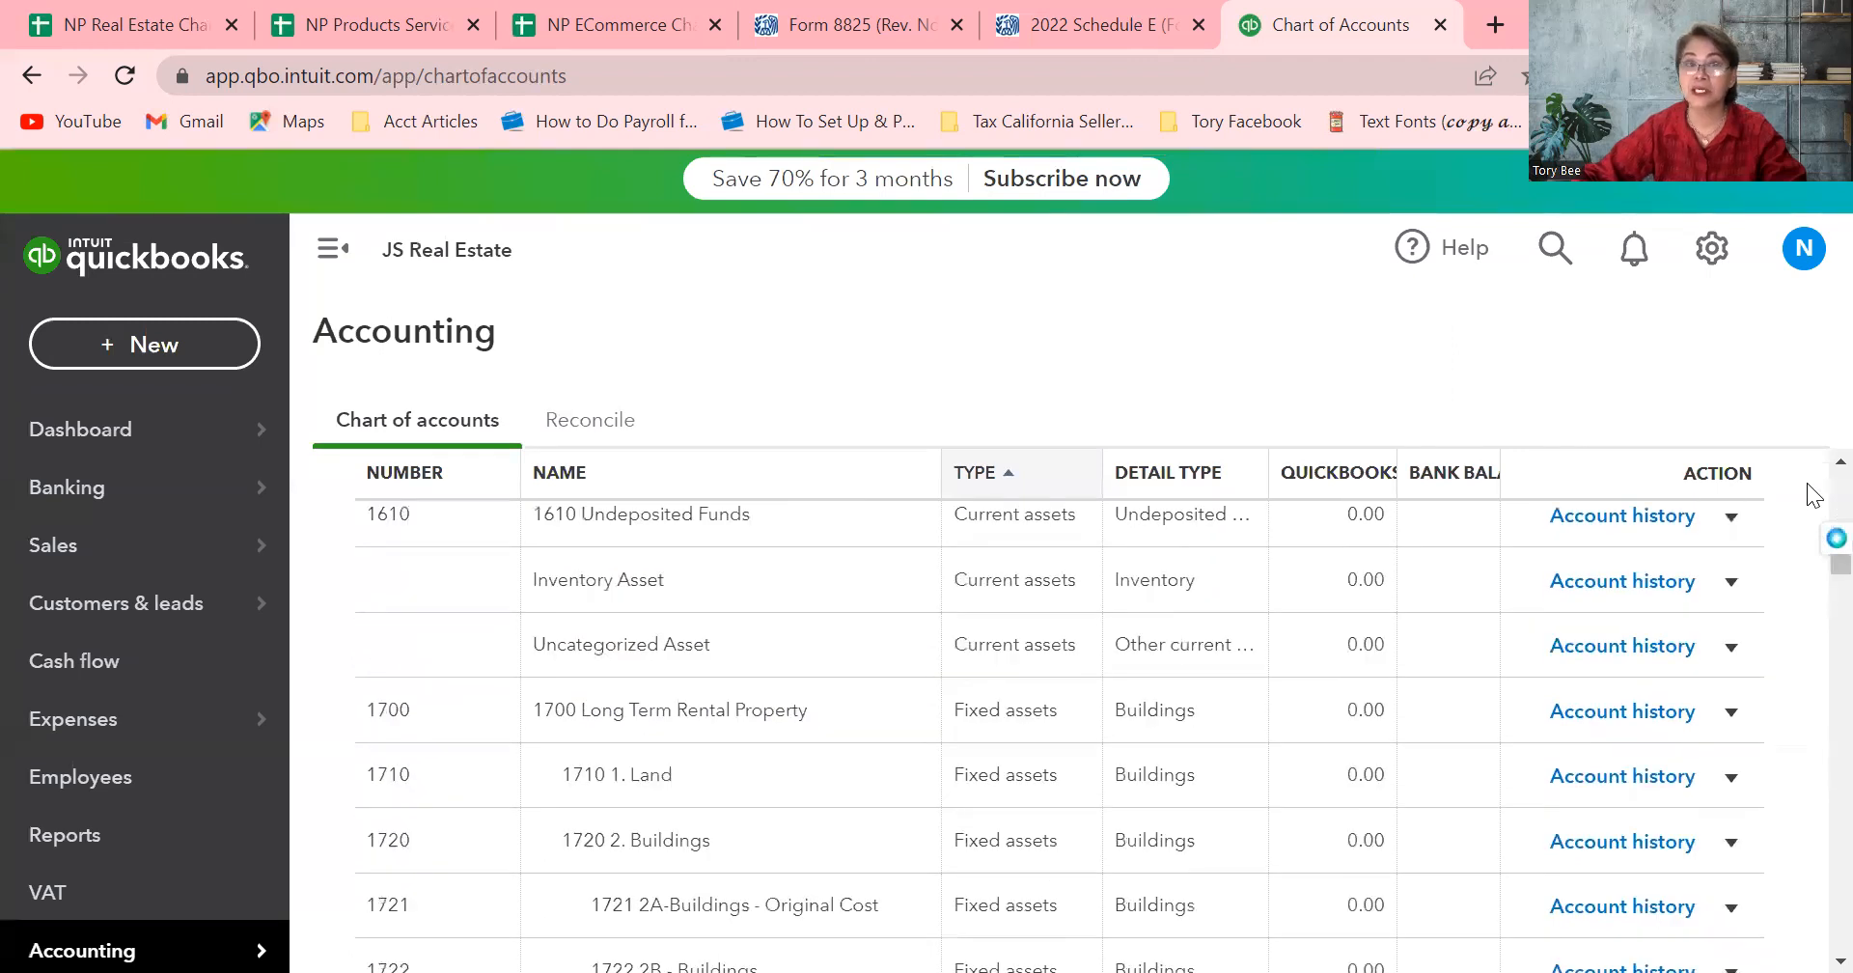
scroll(1807, 616, down, 5)
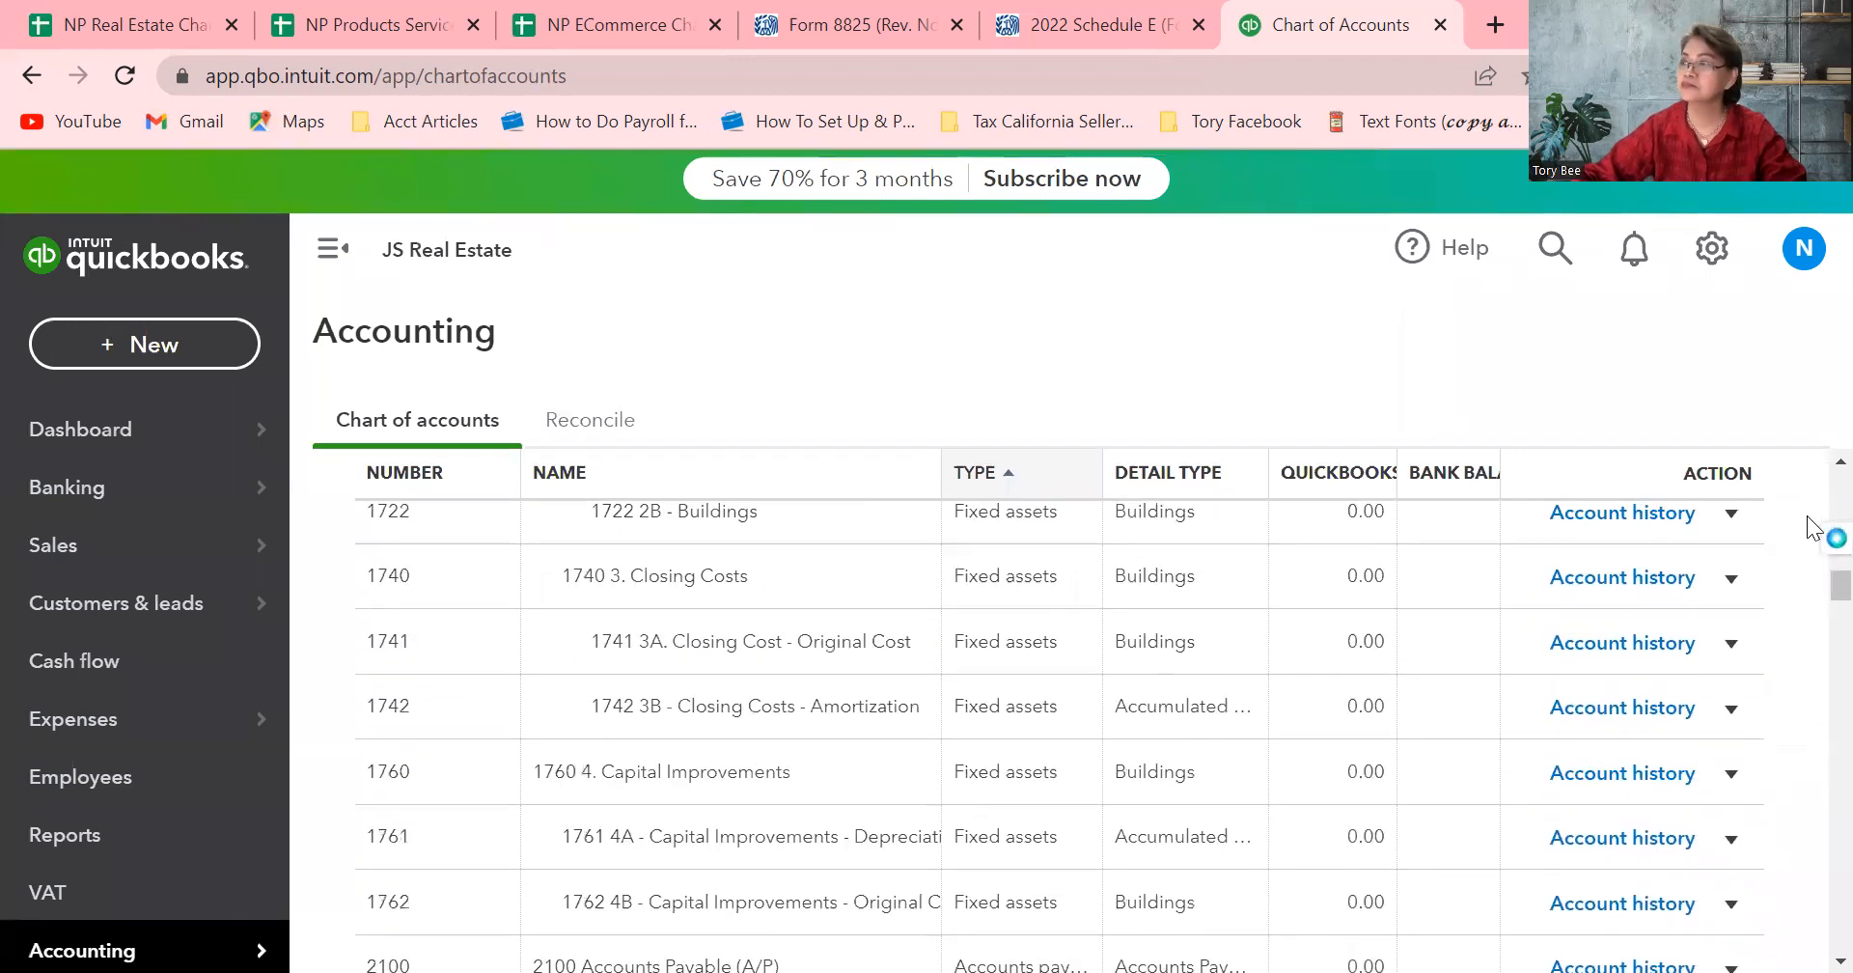
scroll(1814, 583, up, 1)
scroll(1814, 586, up, 5)
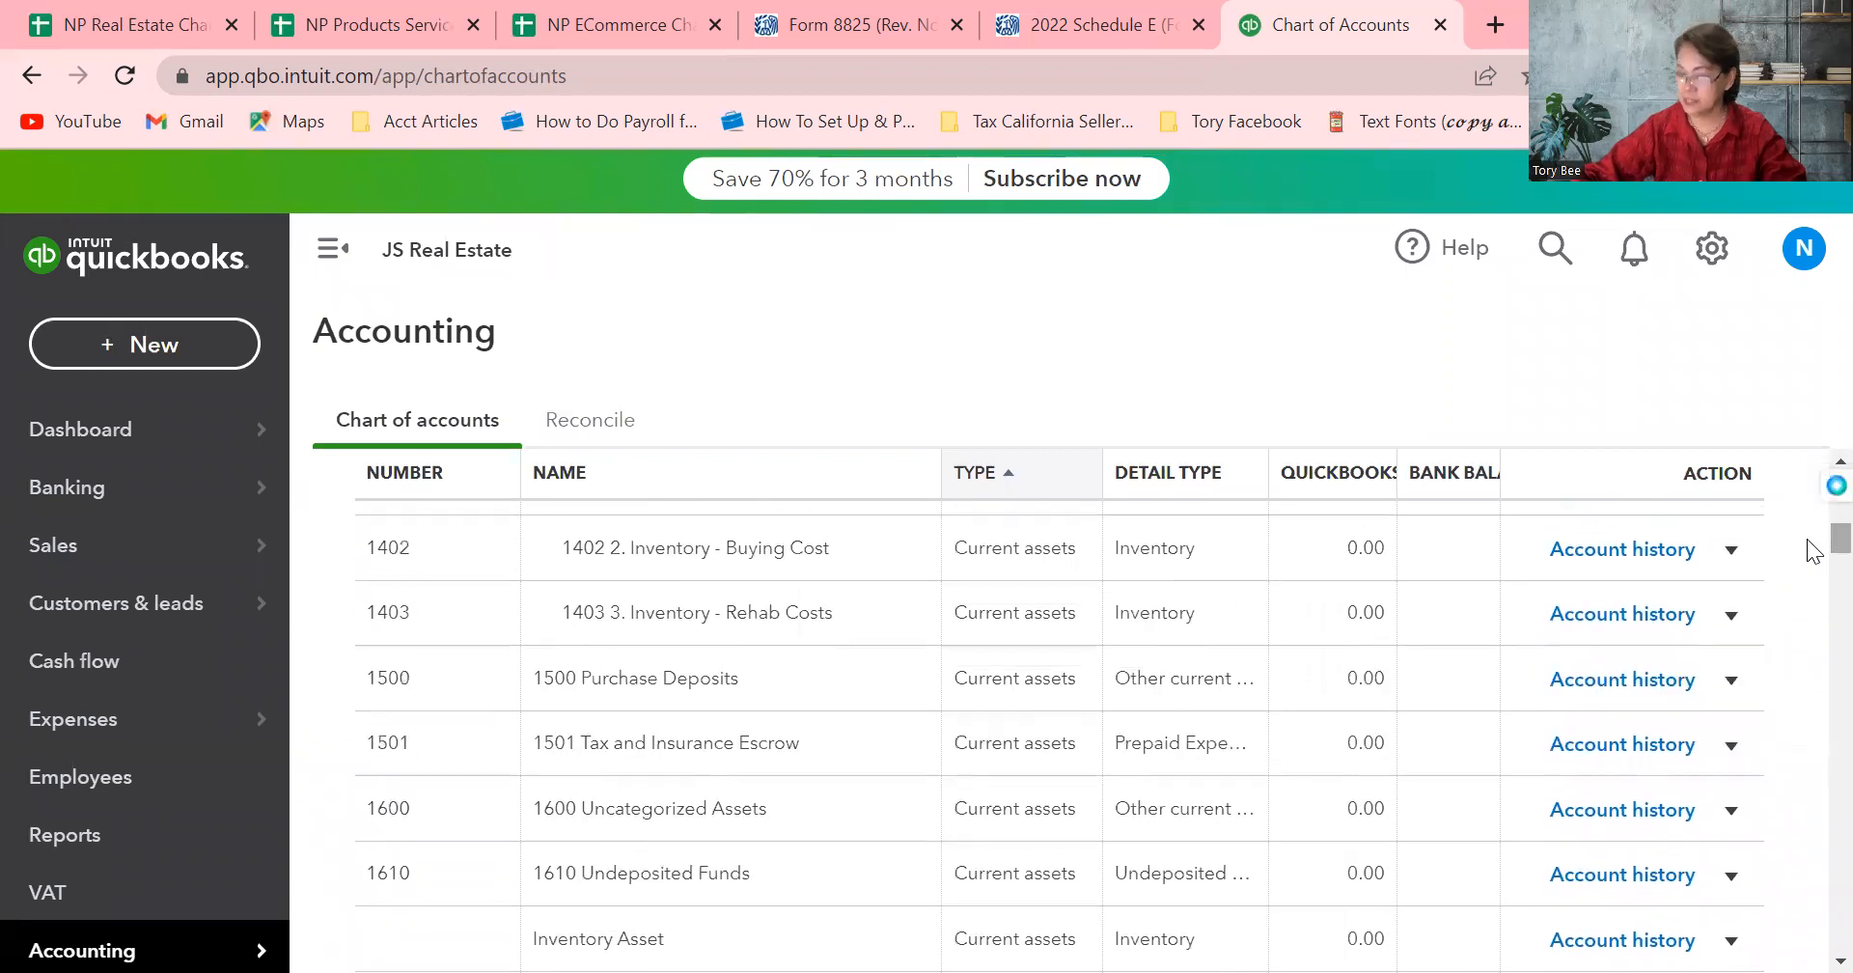
scroll(1814, 606, up, 1)
scroll(1806, 606, up, 8)
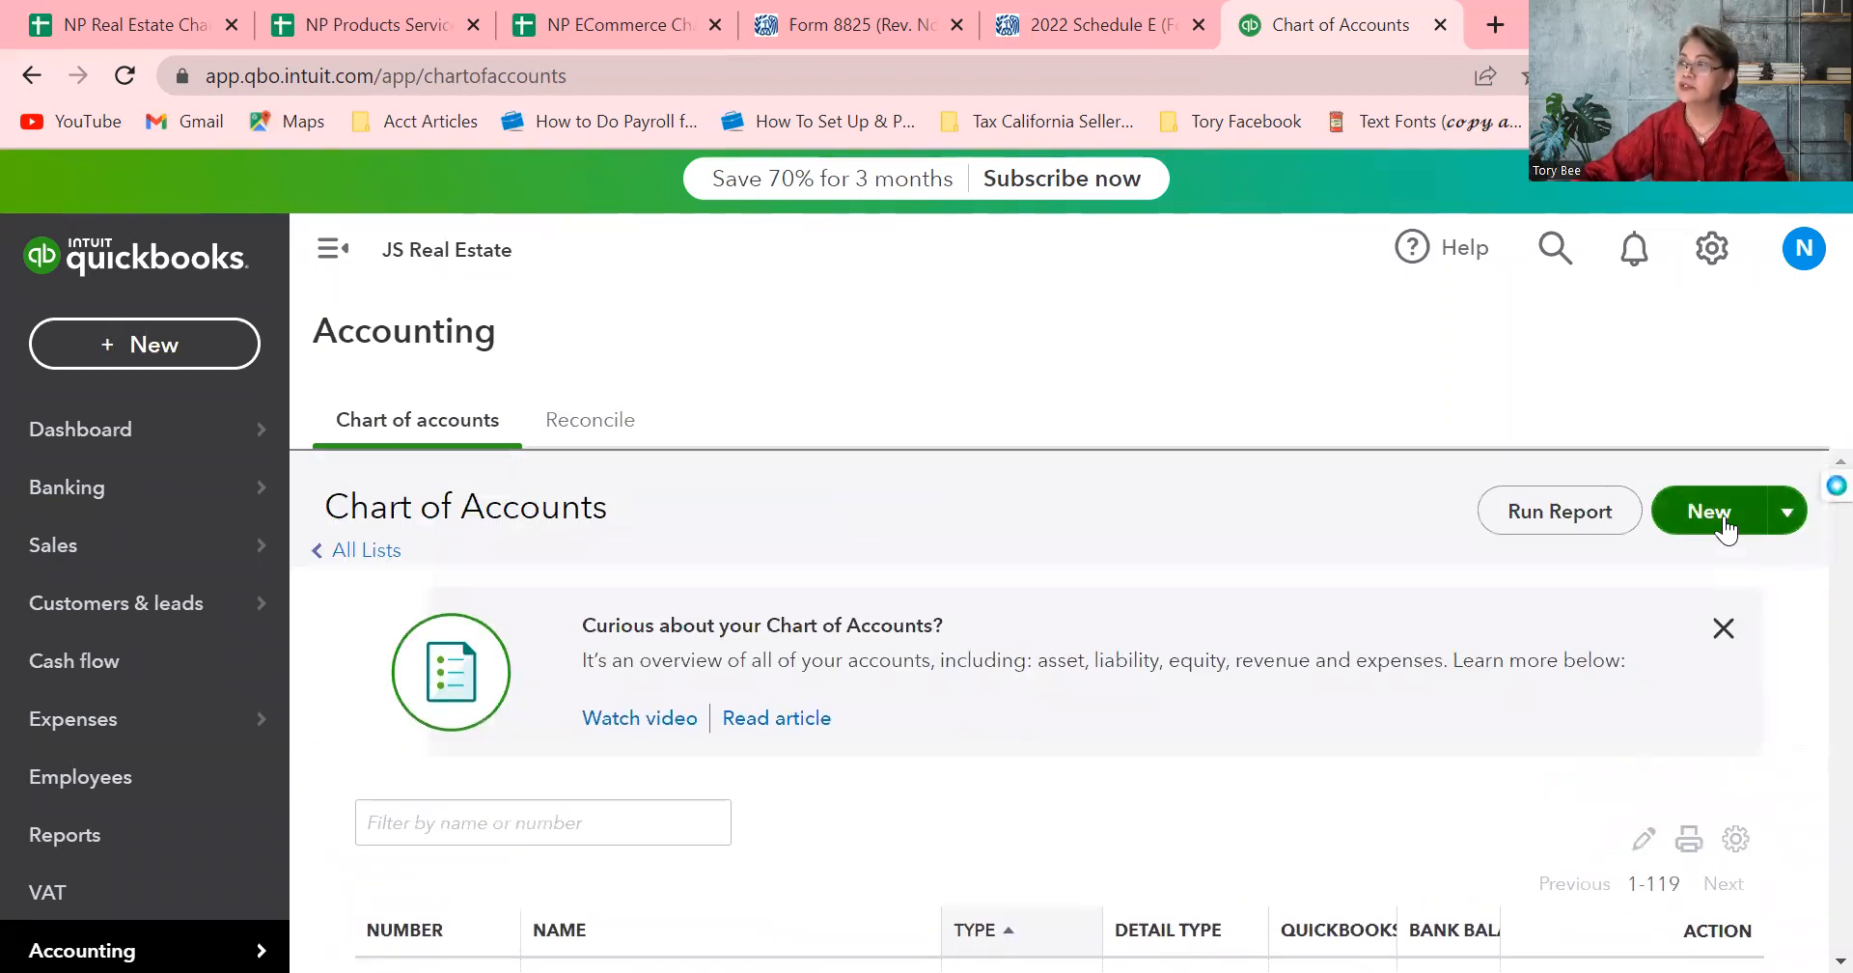
Create a new account with the account type Expenses and the detail type Legal and professional fees
click(1723, 512)
double_click(977, 365)
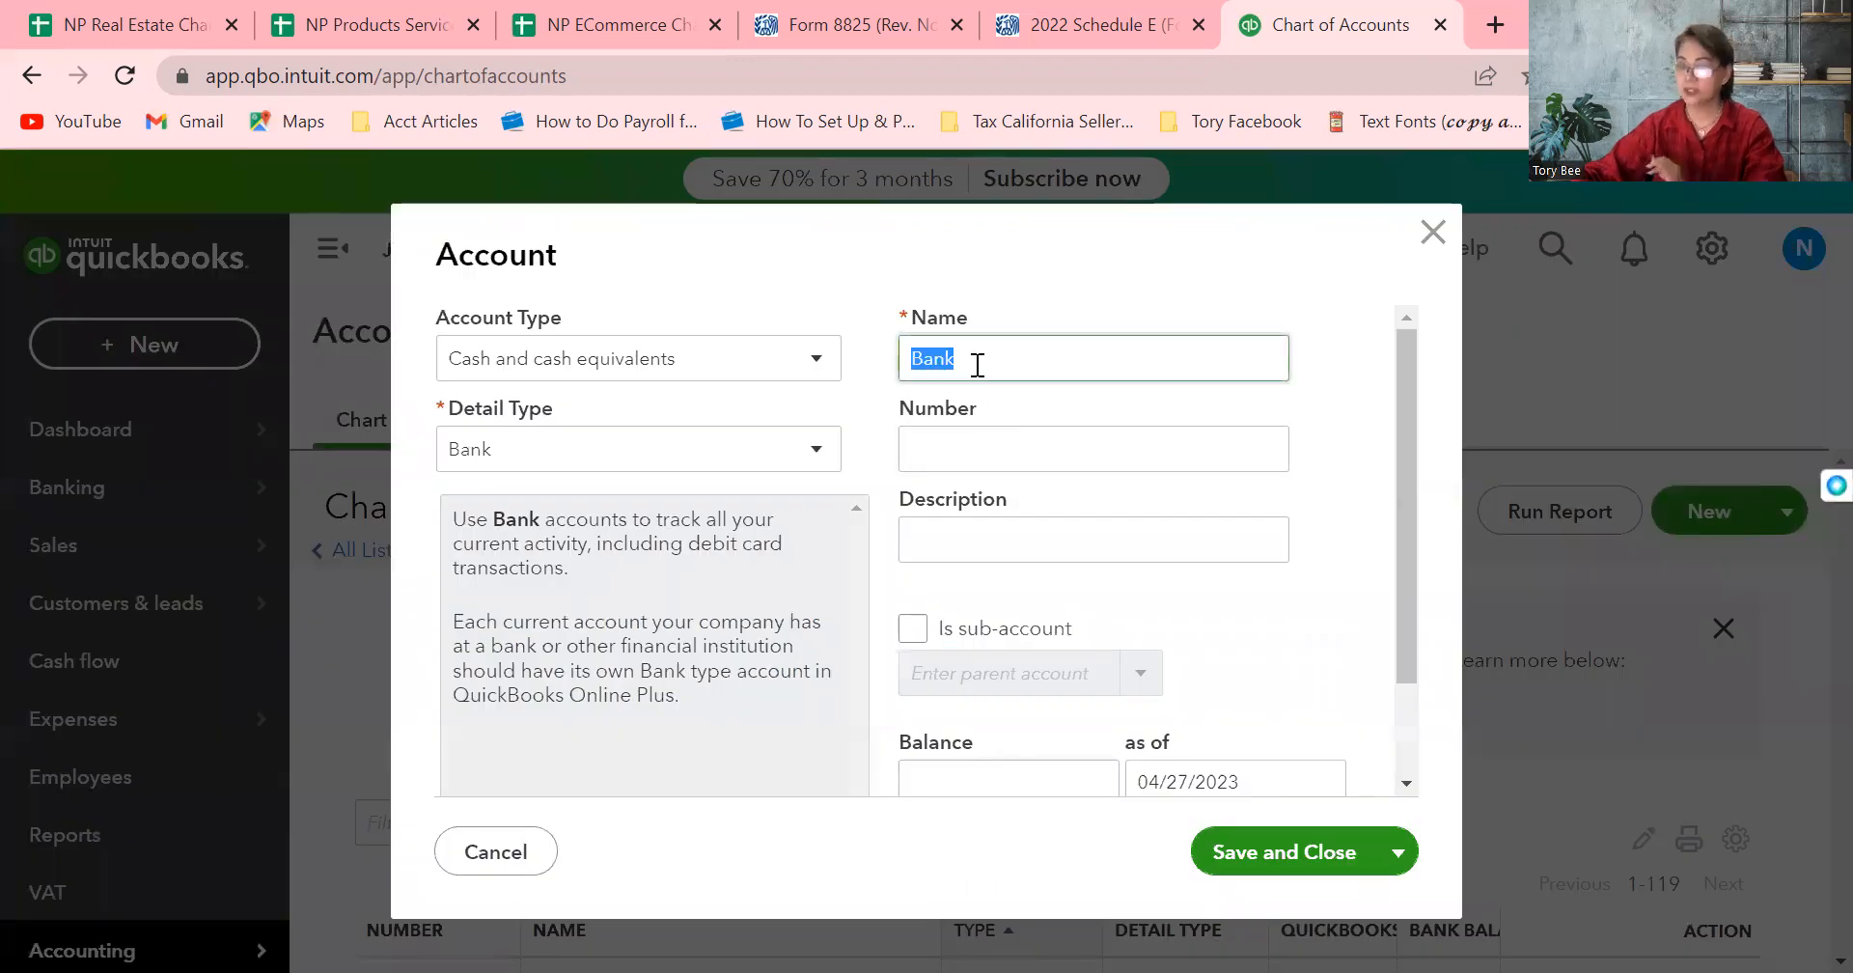
click(811, 372)
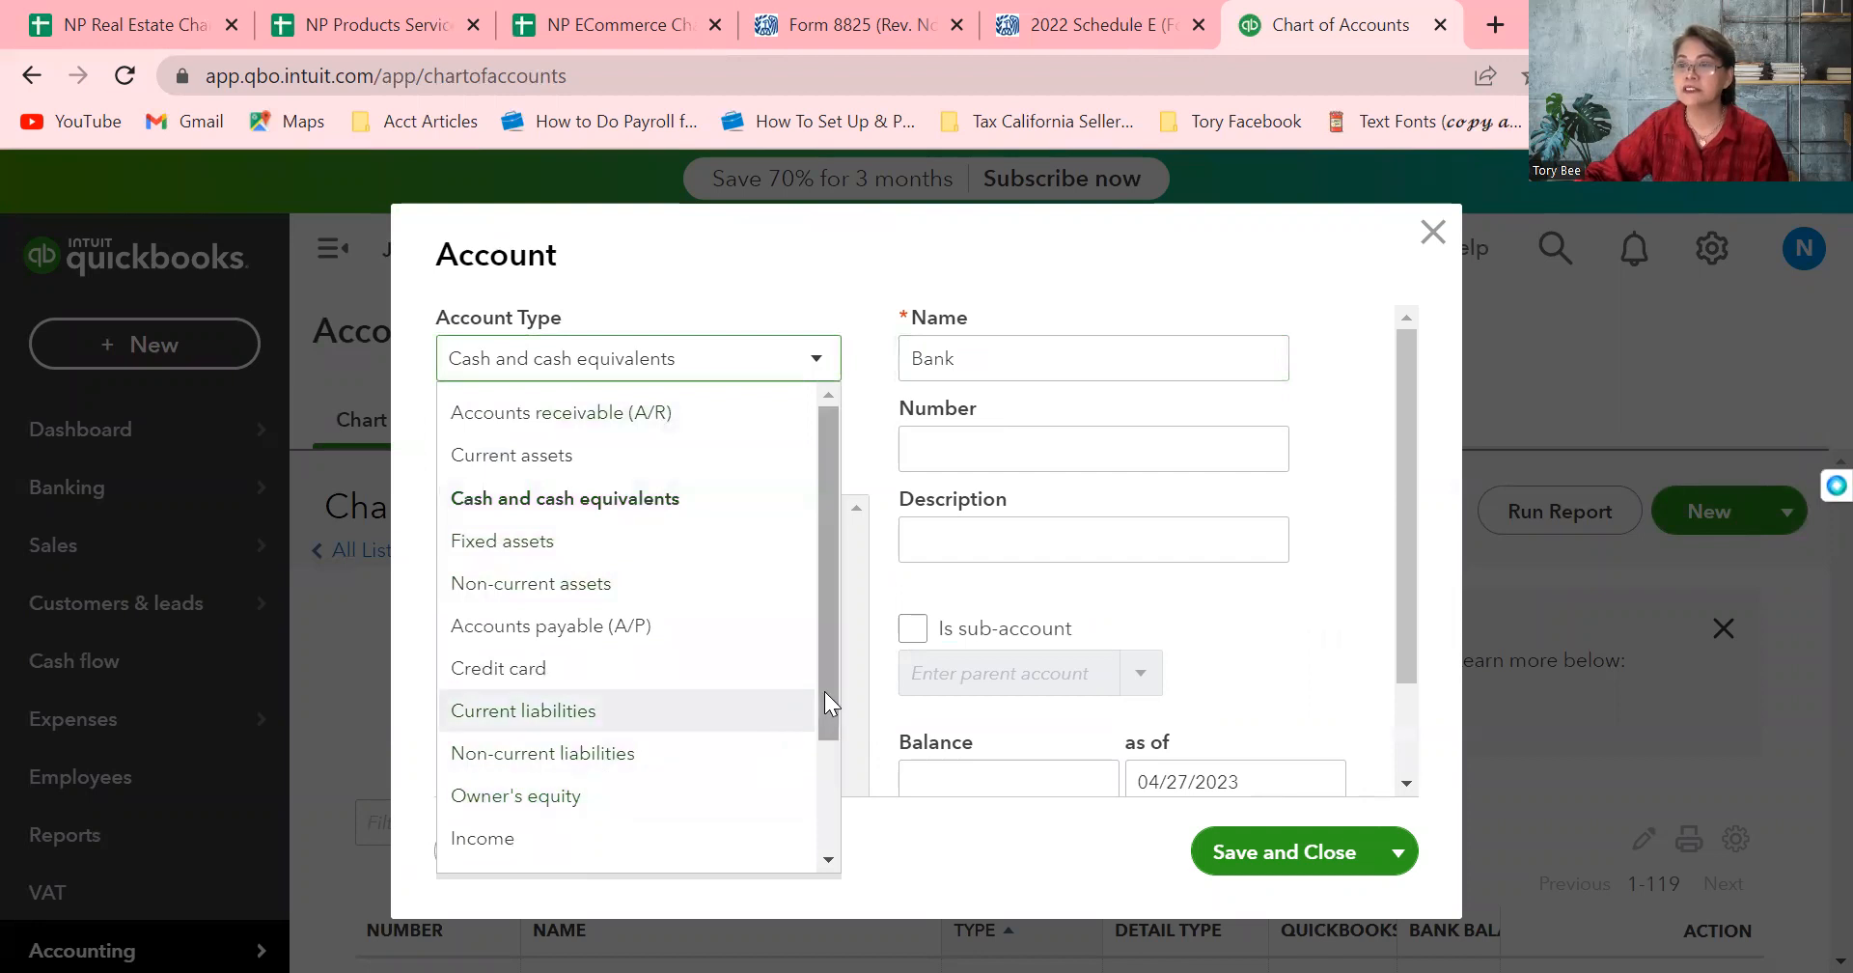
drag(824, 691, 820, 850)
click(563, 803)
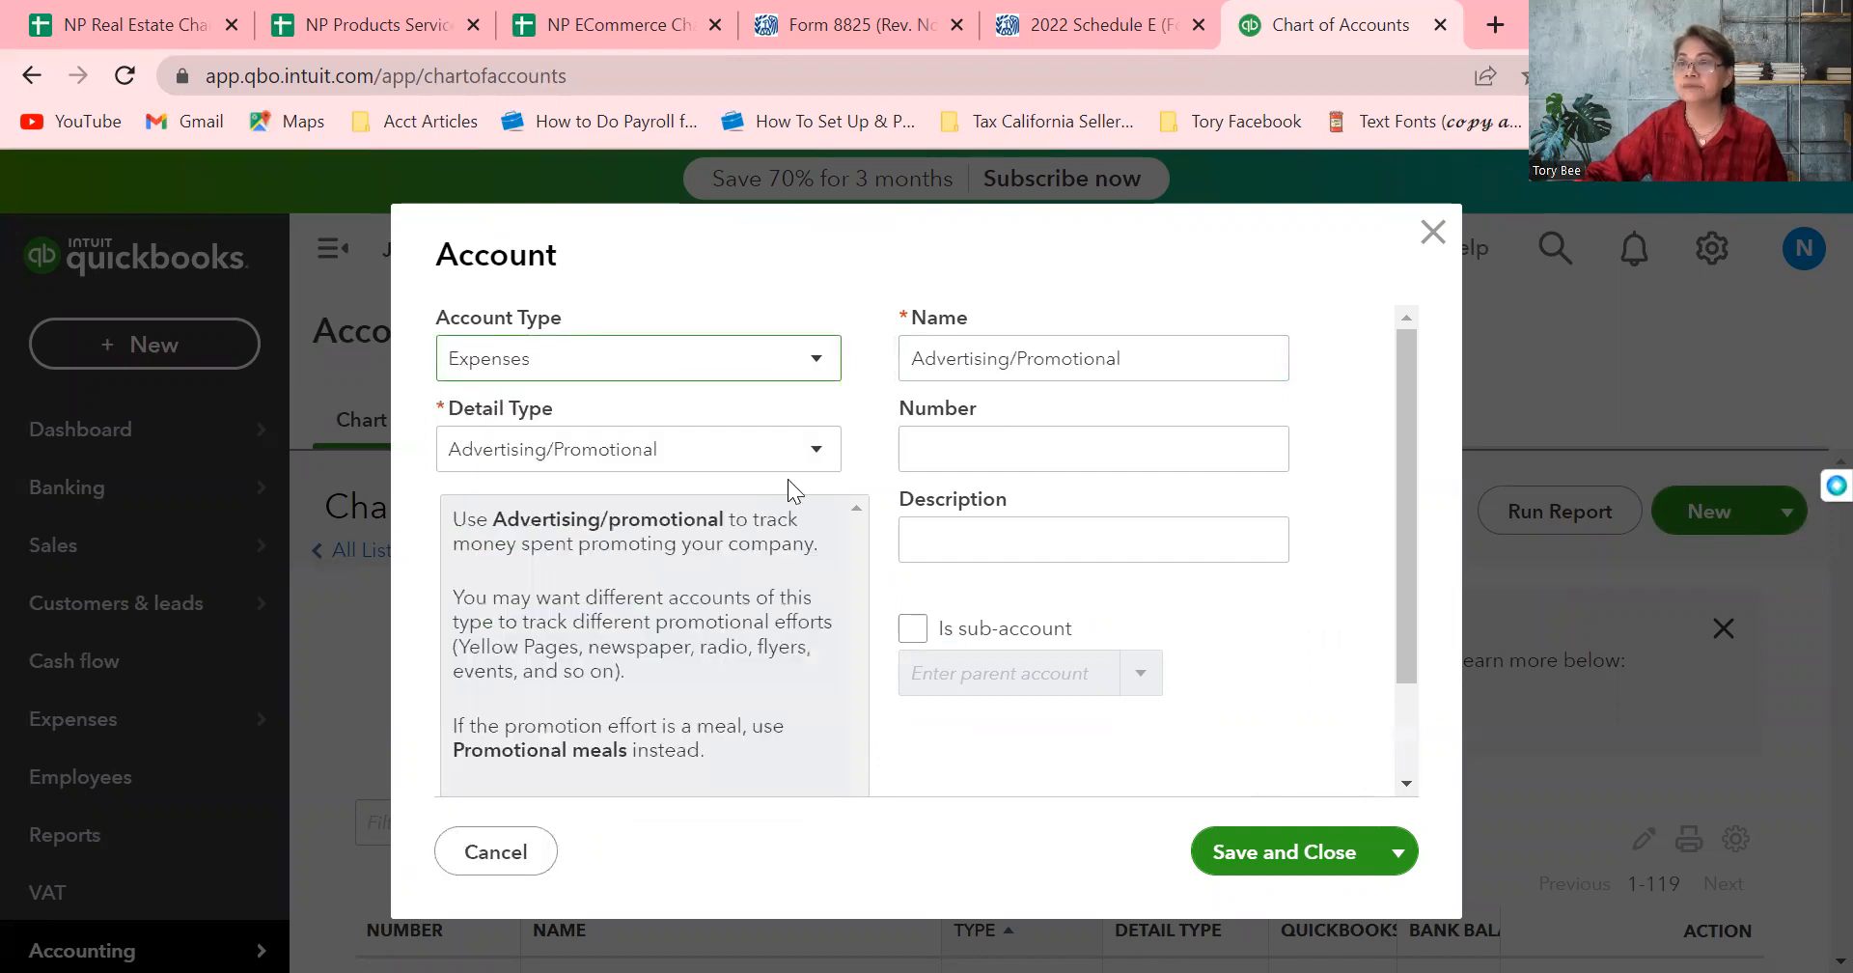
click(811, 468)
drag(874, 542, 872, 678)
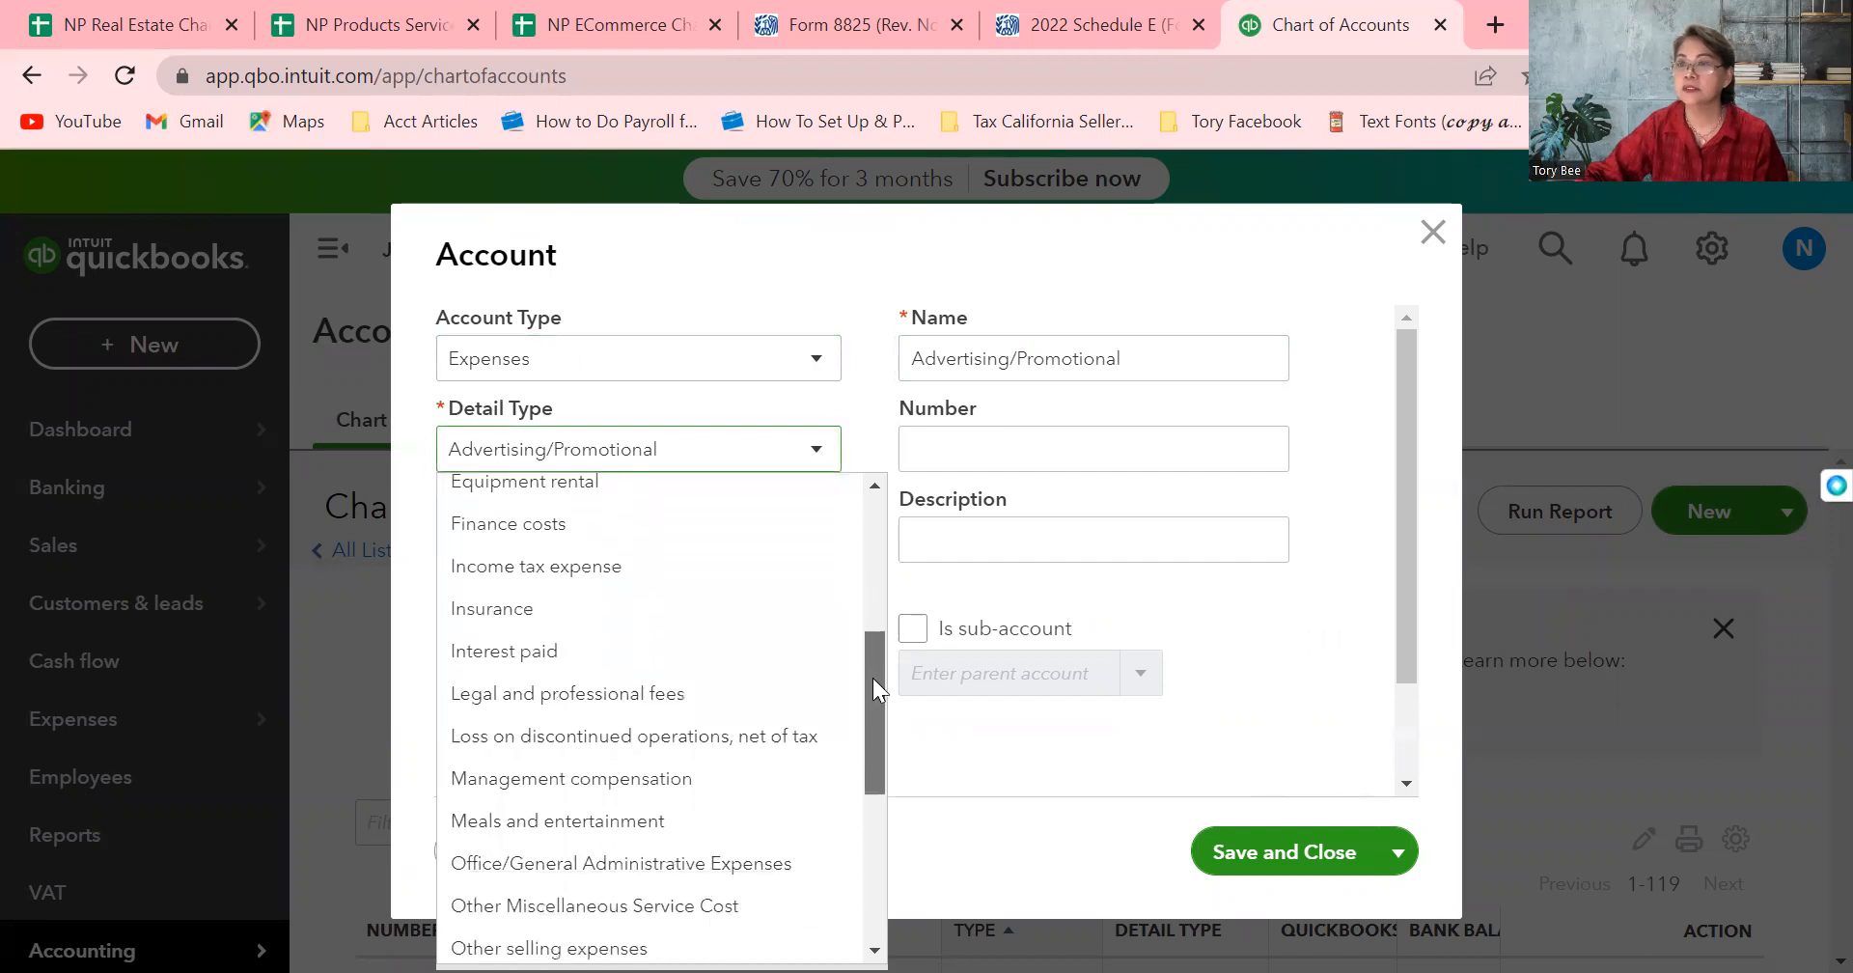
click(681, 692)
Name the new expense account "Attorney and other Legal" and give it account number 6120
triple_click(1163, 357)
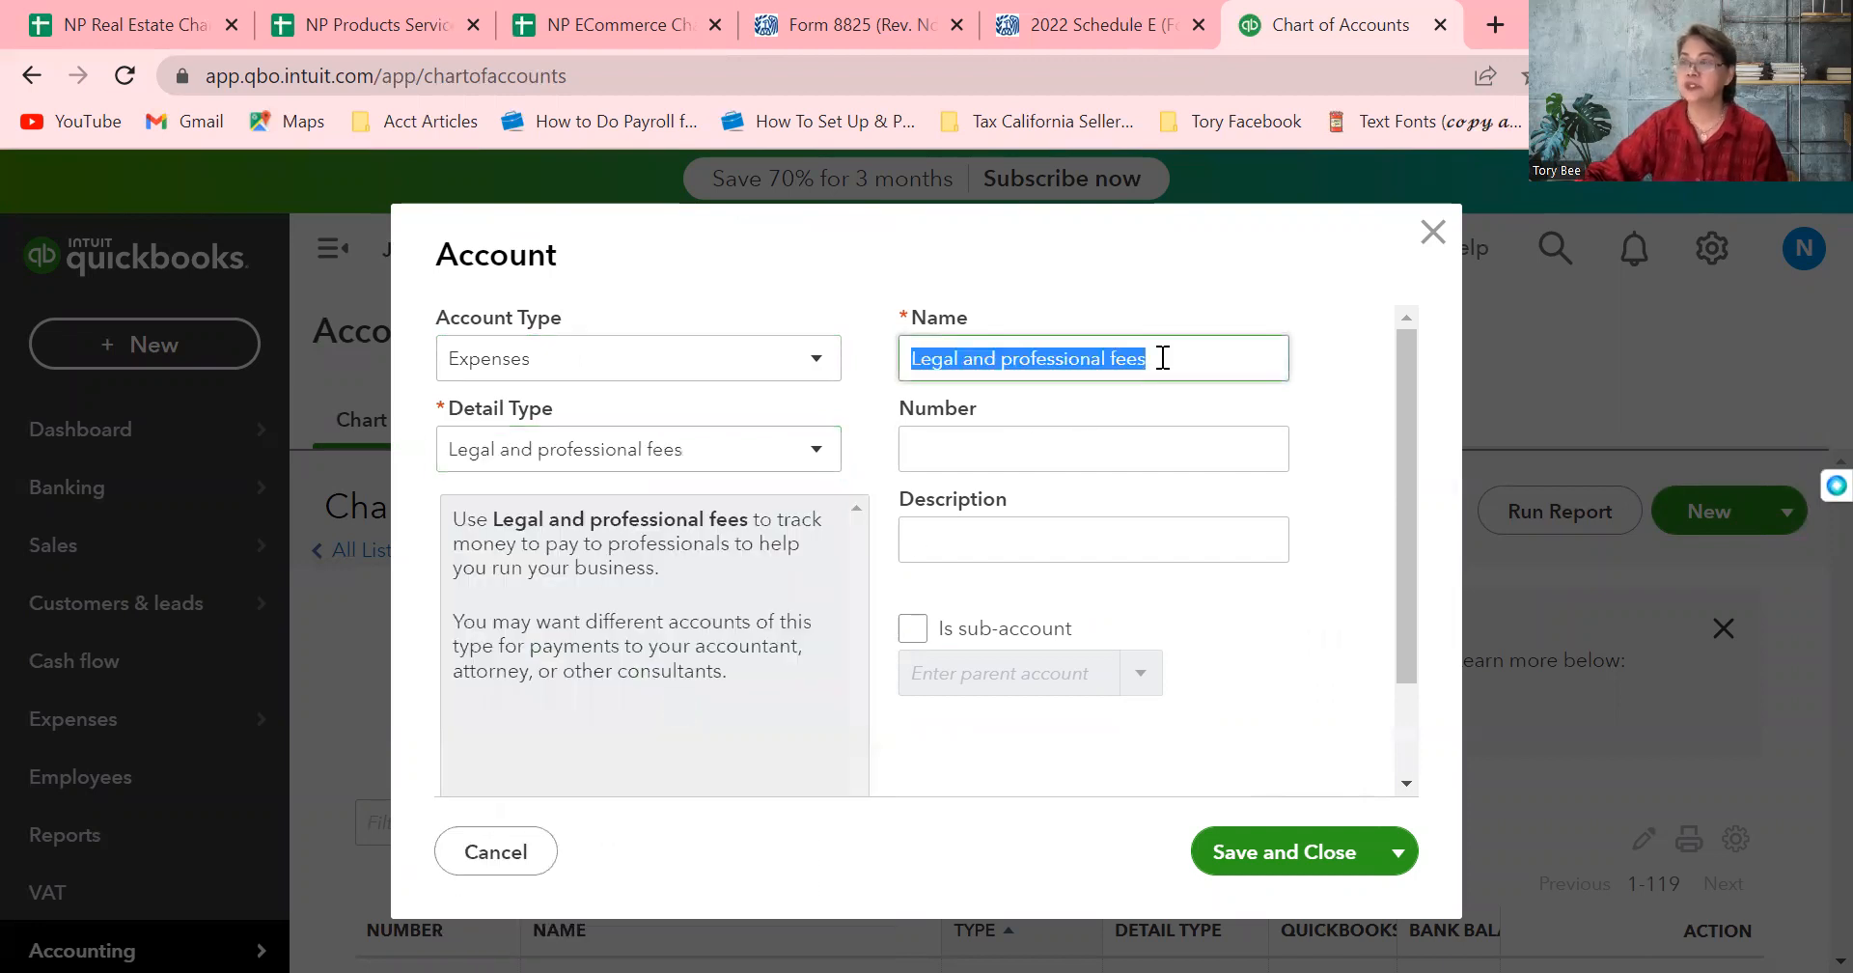
key(BackSpace)
text(A)
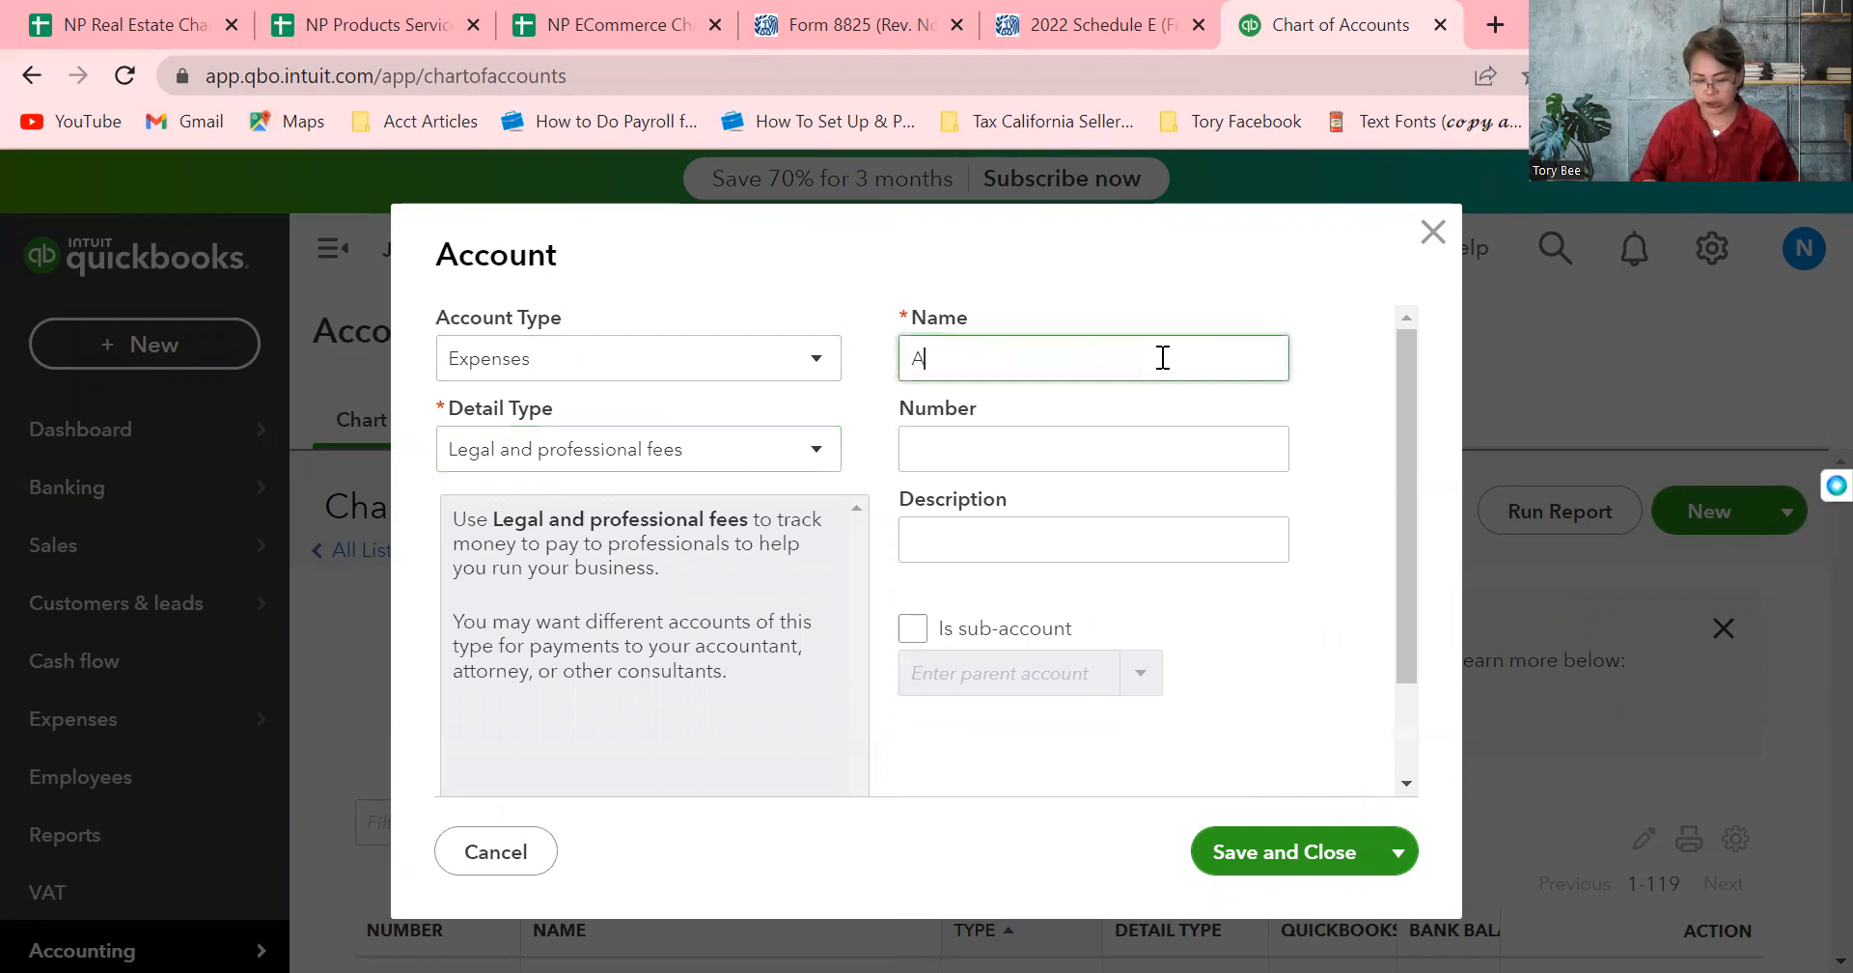
text(ttorn)
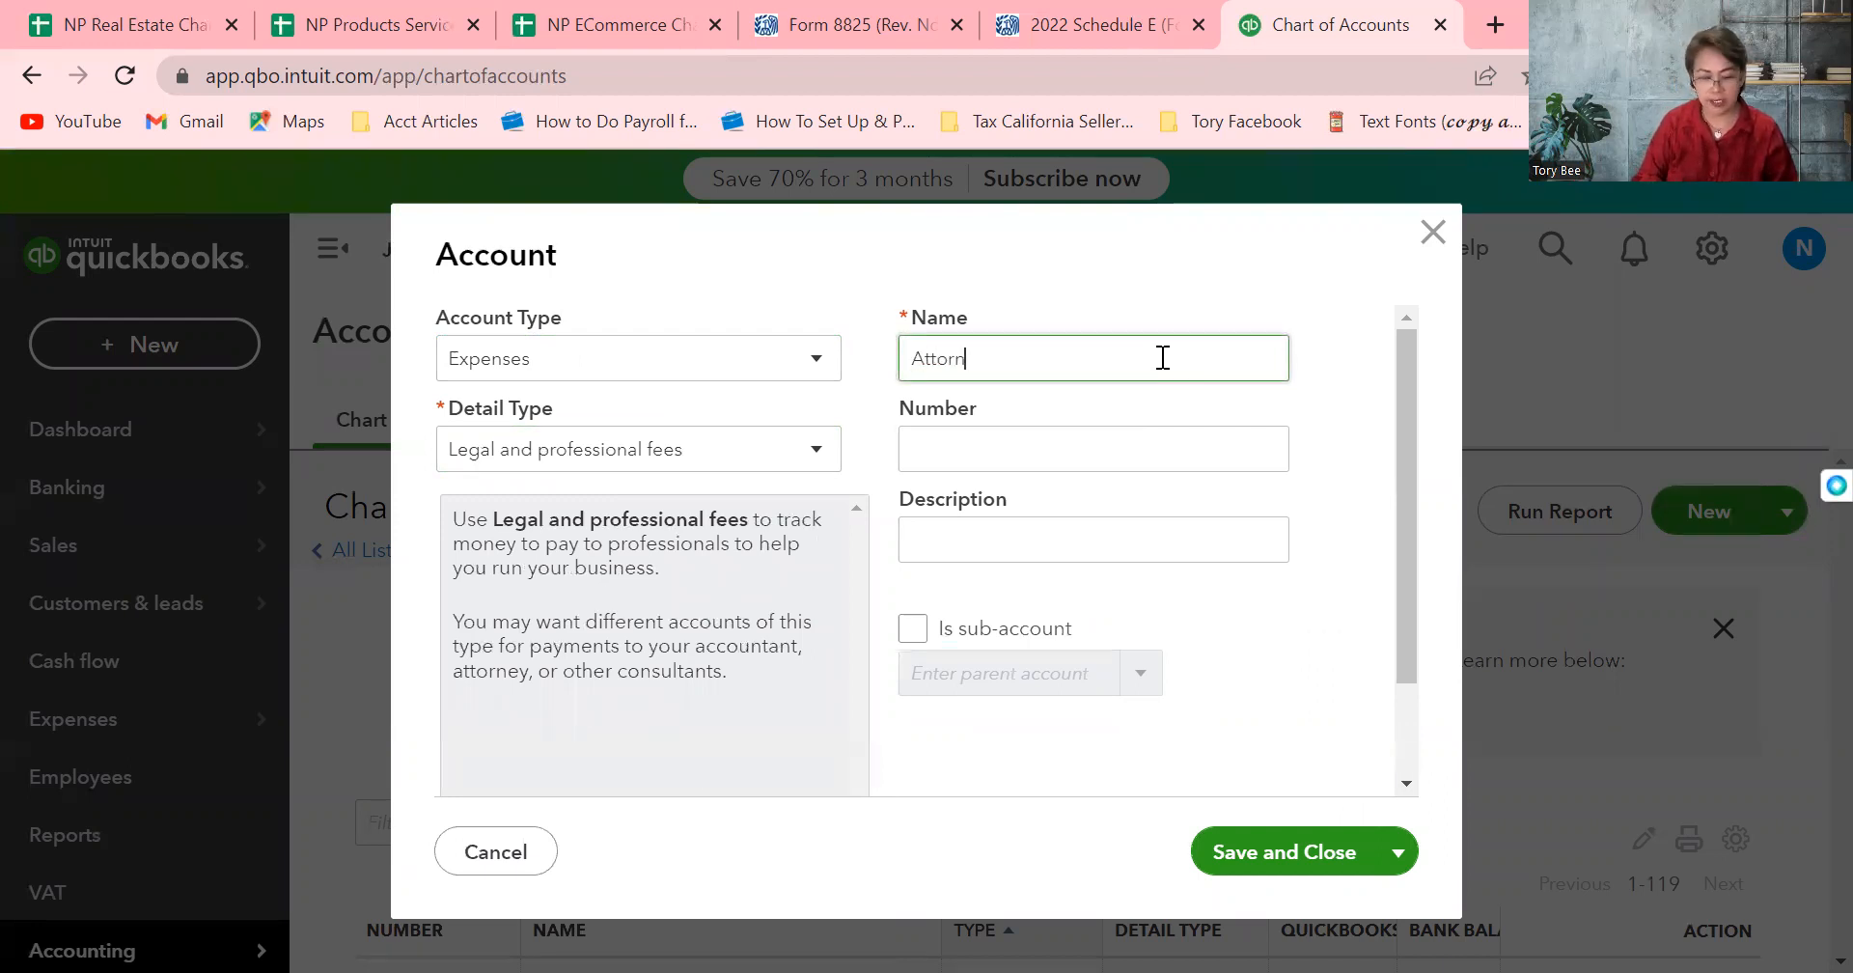
text(ey and other Legal)
click(1144, 442)
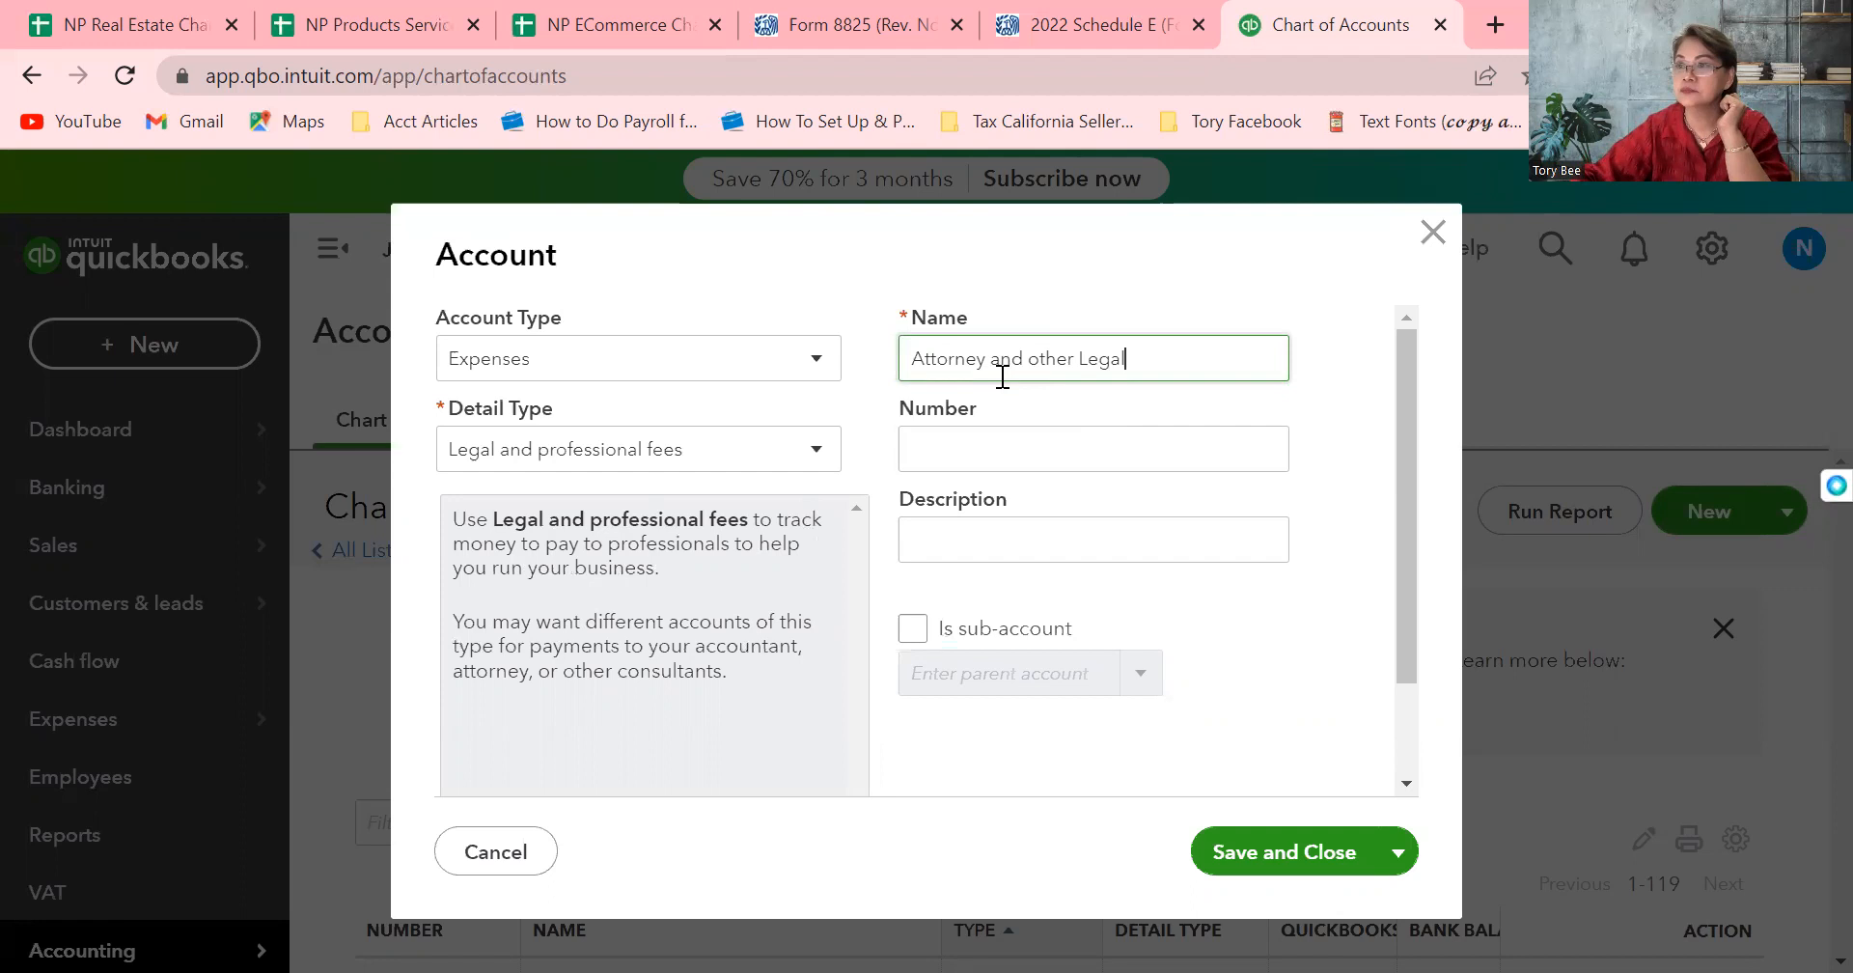
click(995, 440)
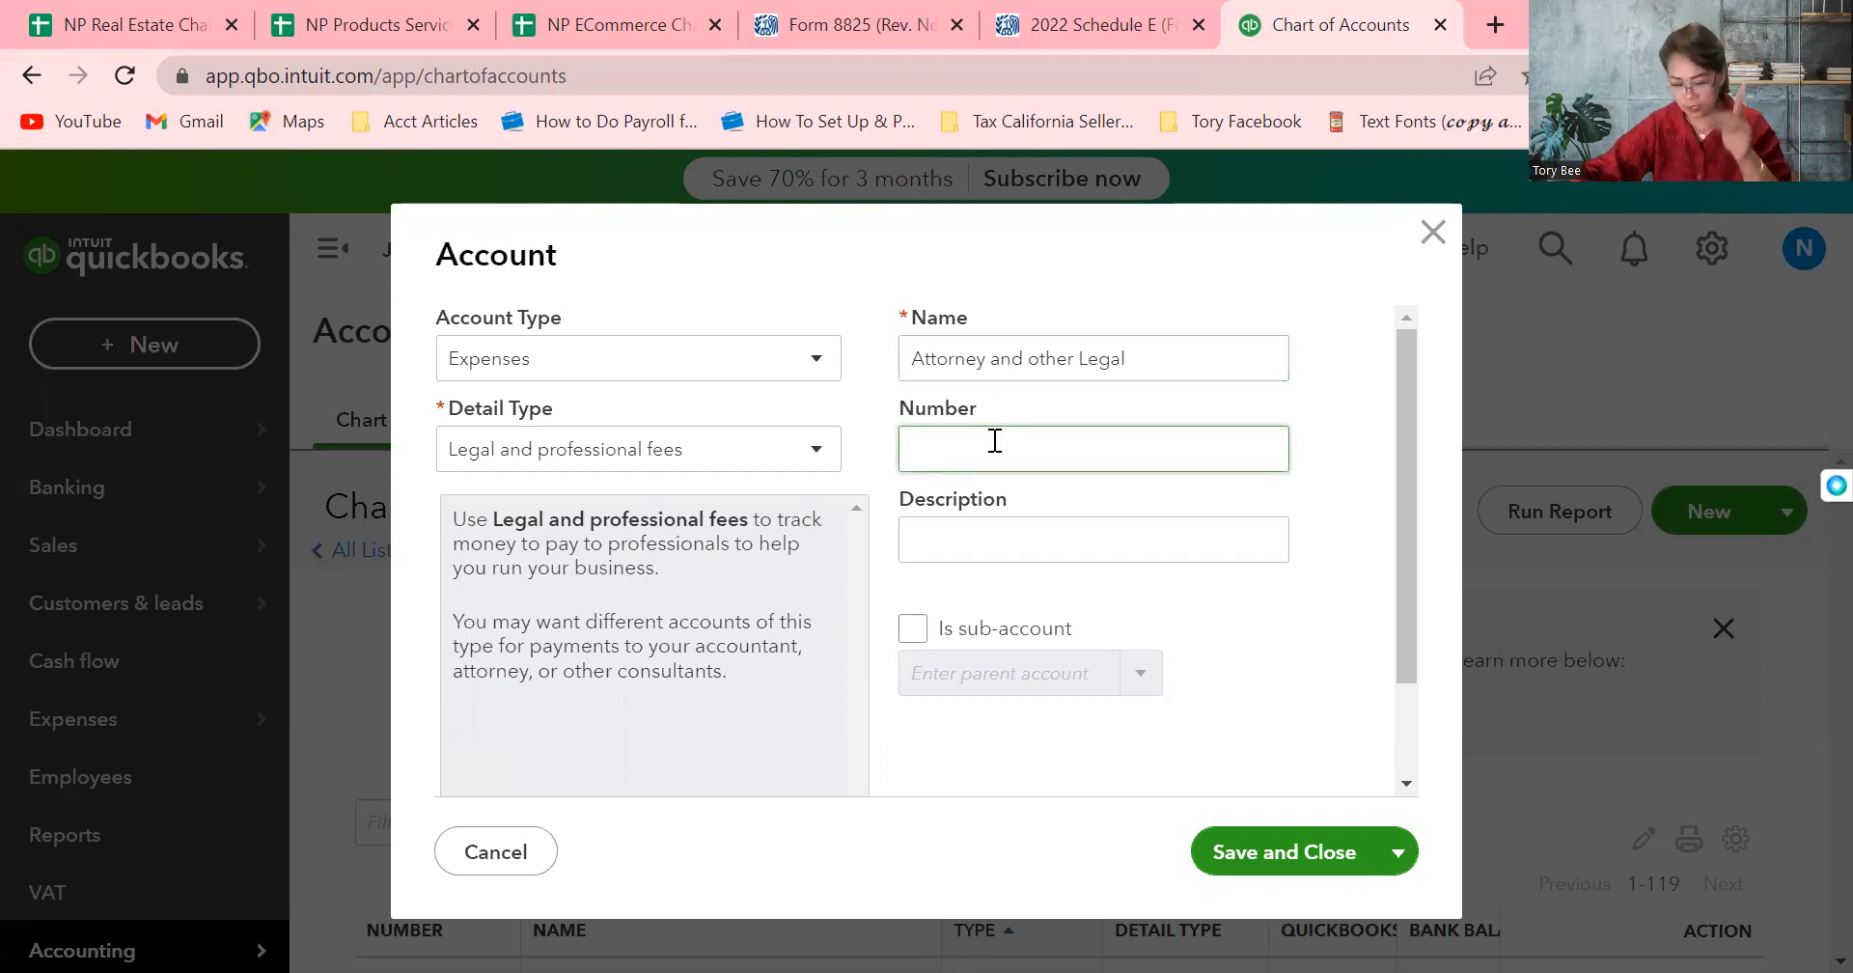
text(61)
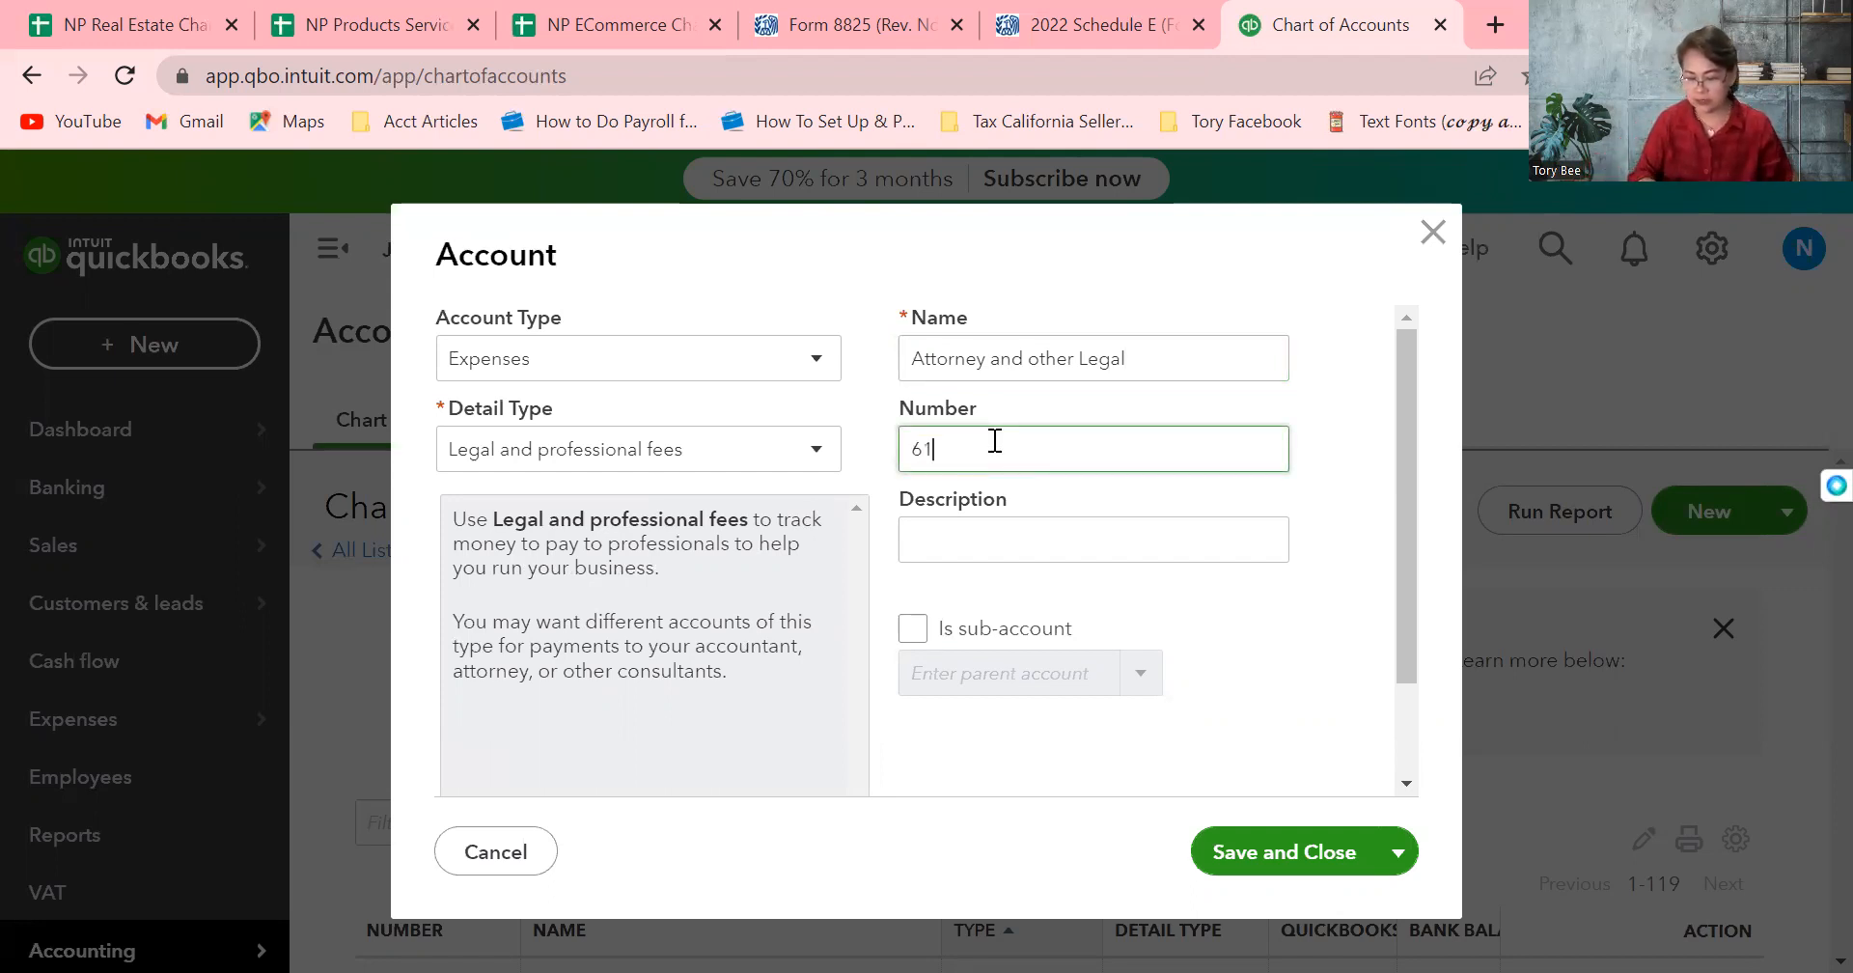
text(1)
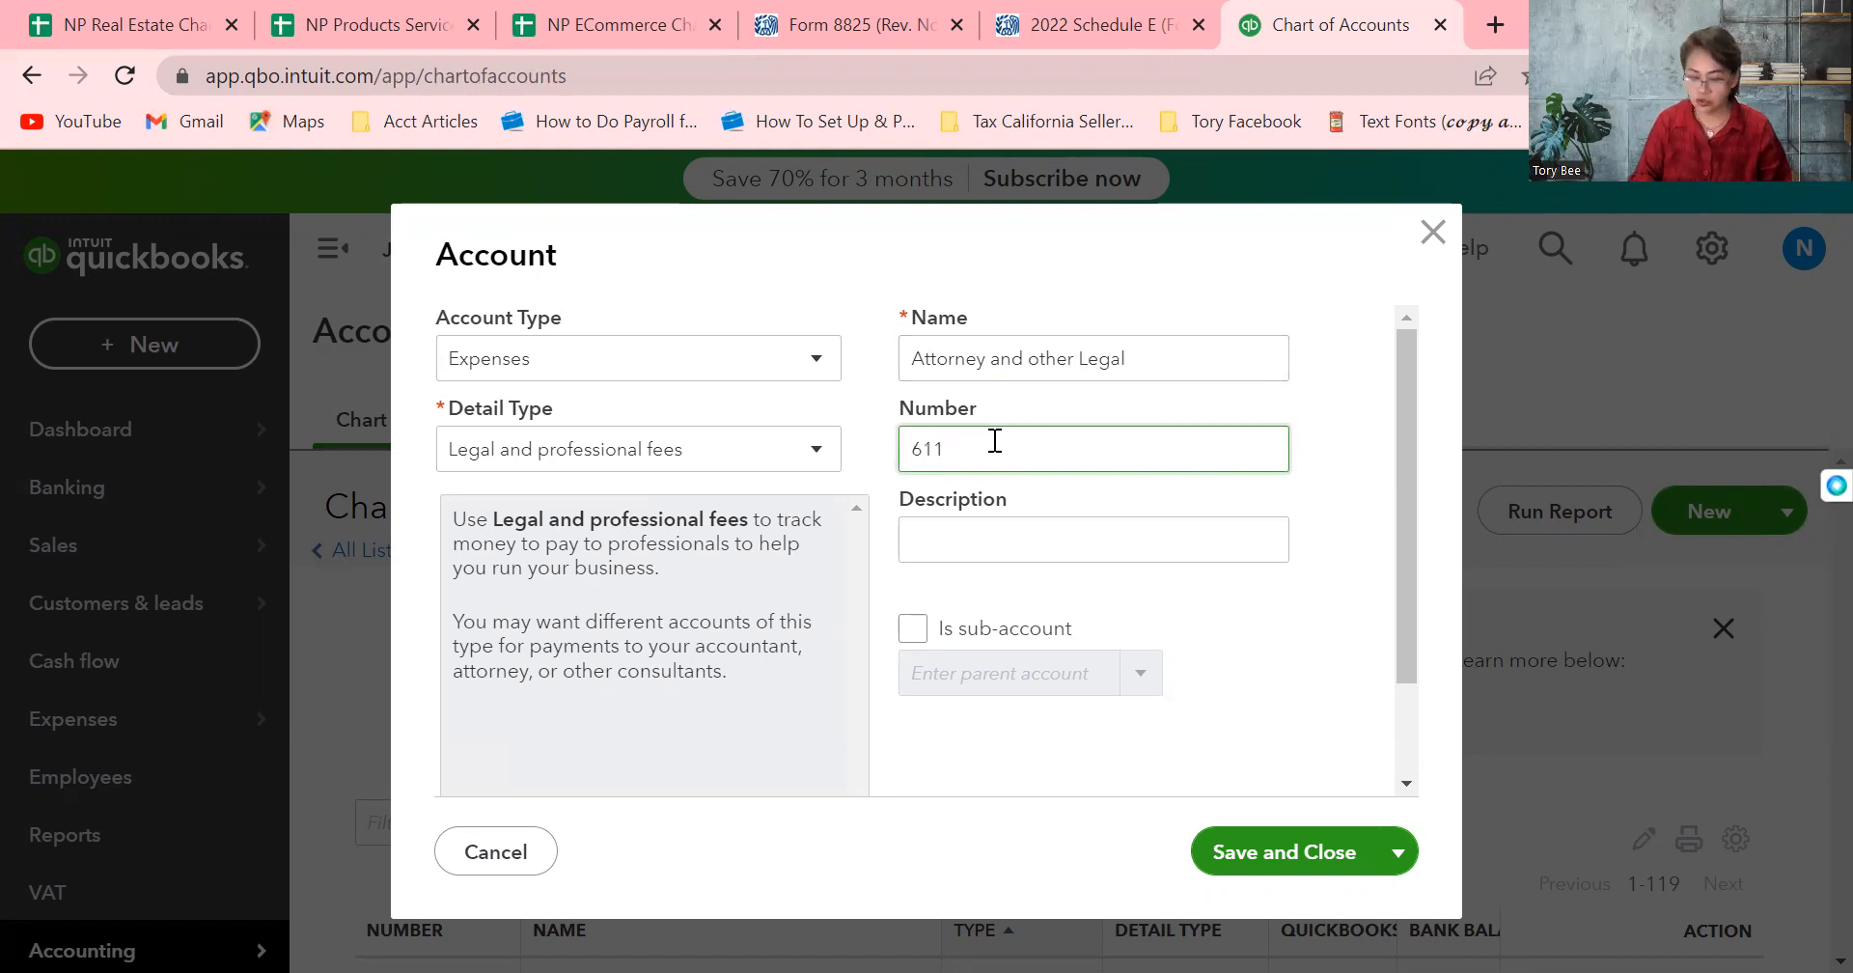
key(BackSpace)
text(2)
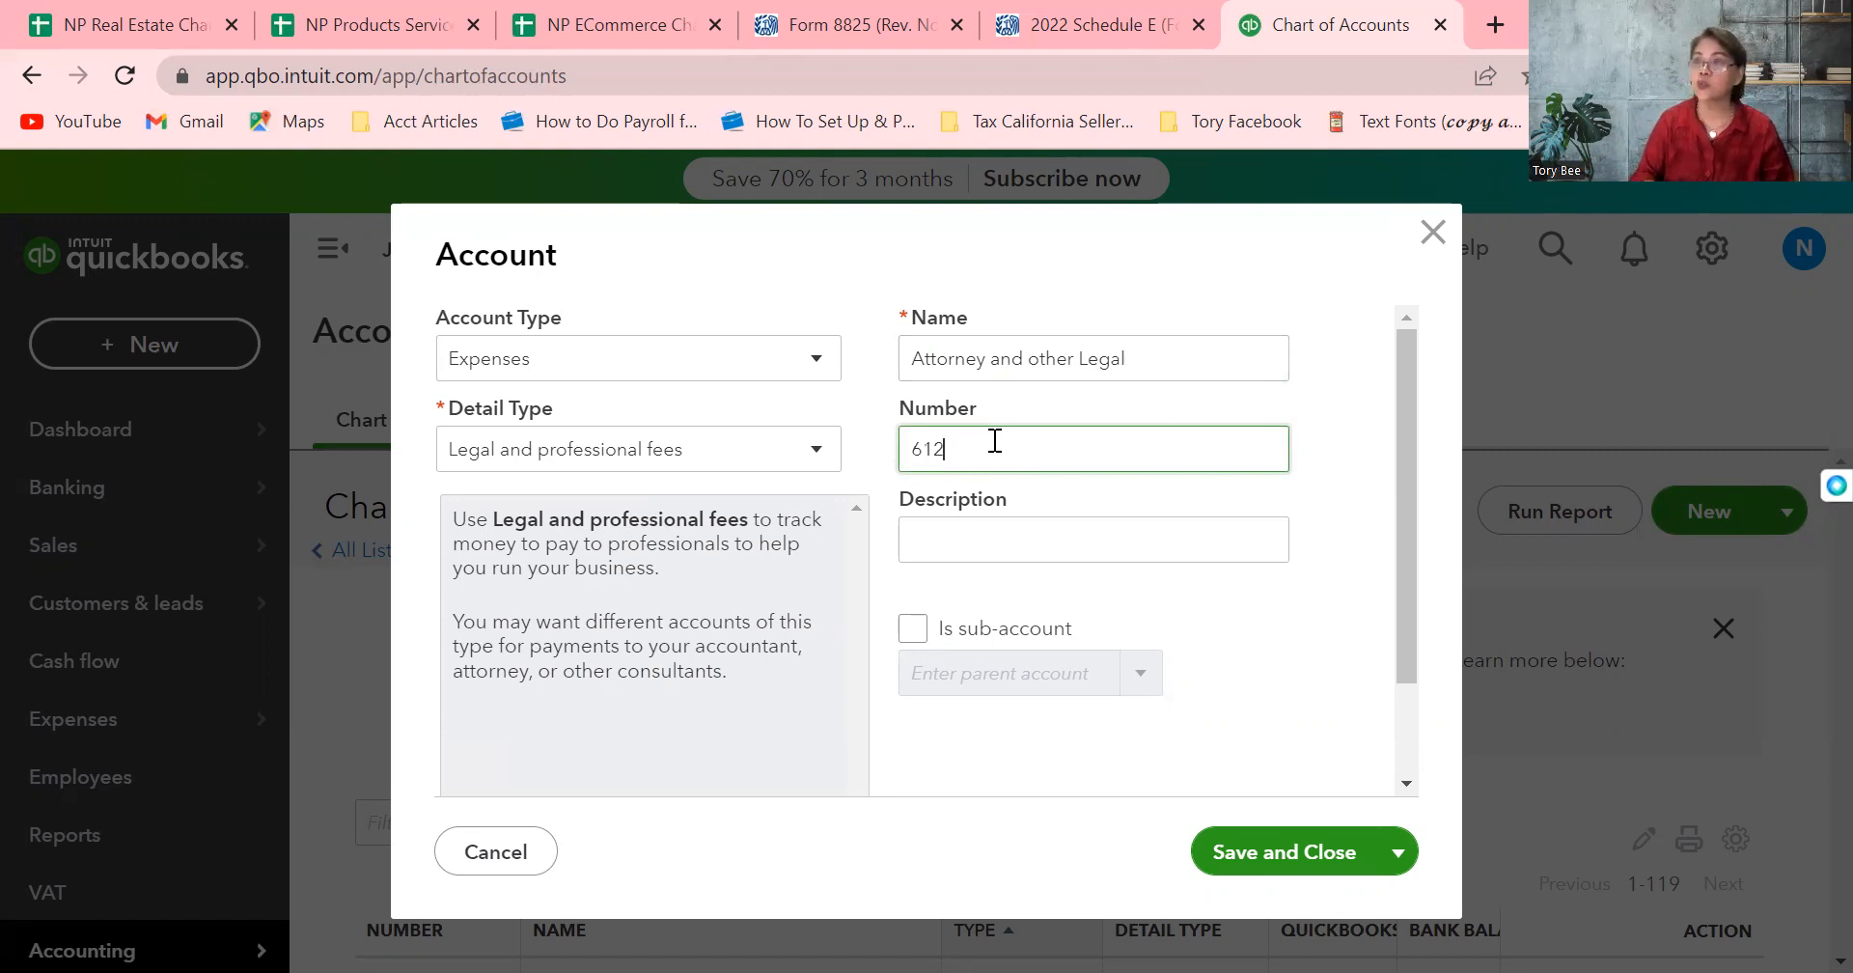
text(0)
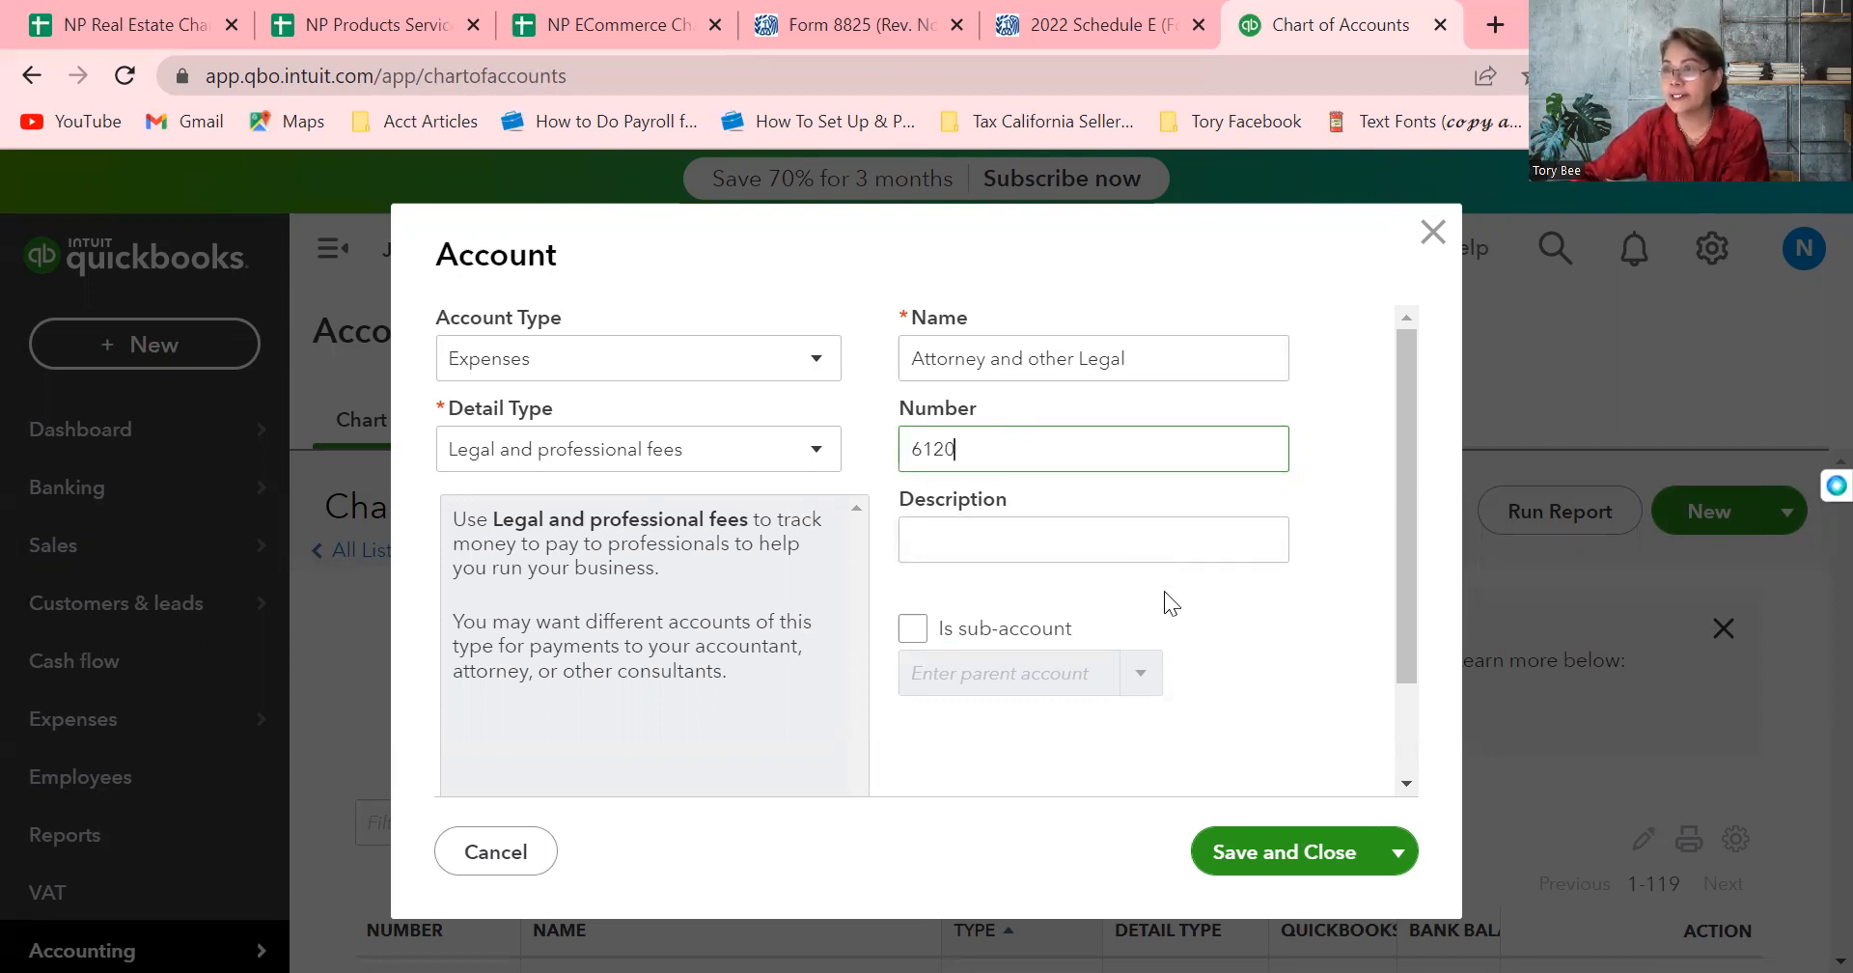
Make the Attorney and other Legal account a sub-account of 6100 Legal and professional fees and save it
click(1150, 674)
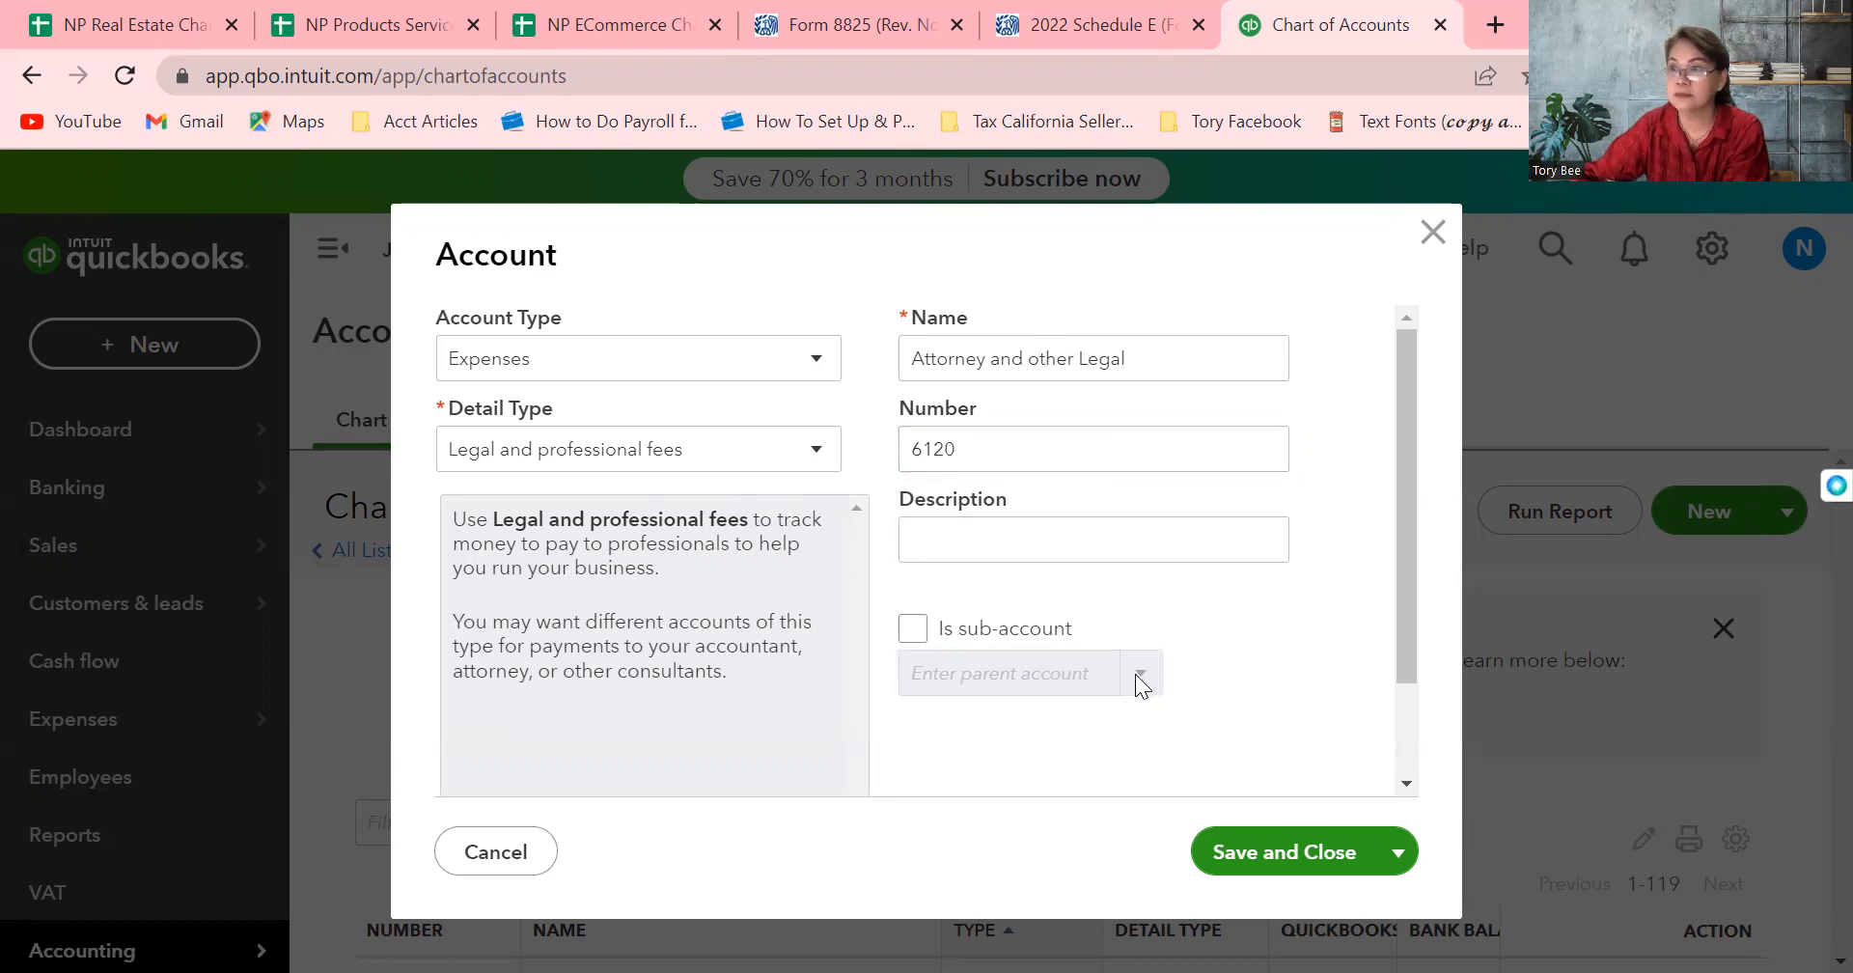
click(912, 629)
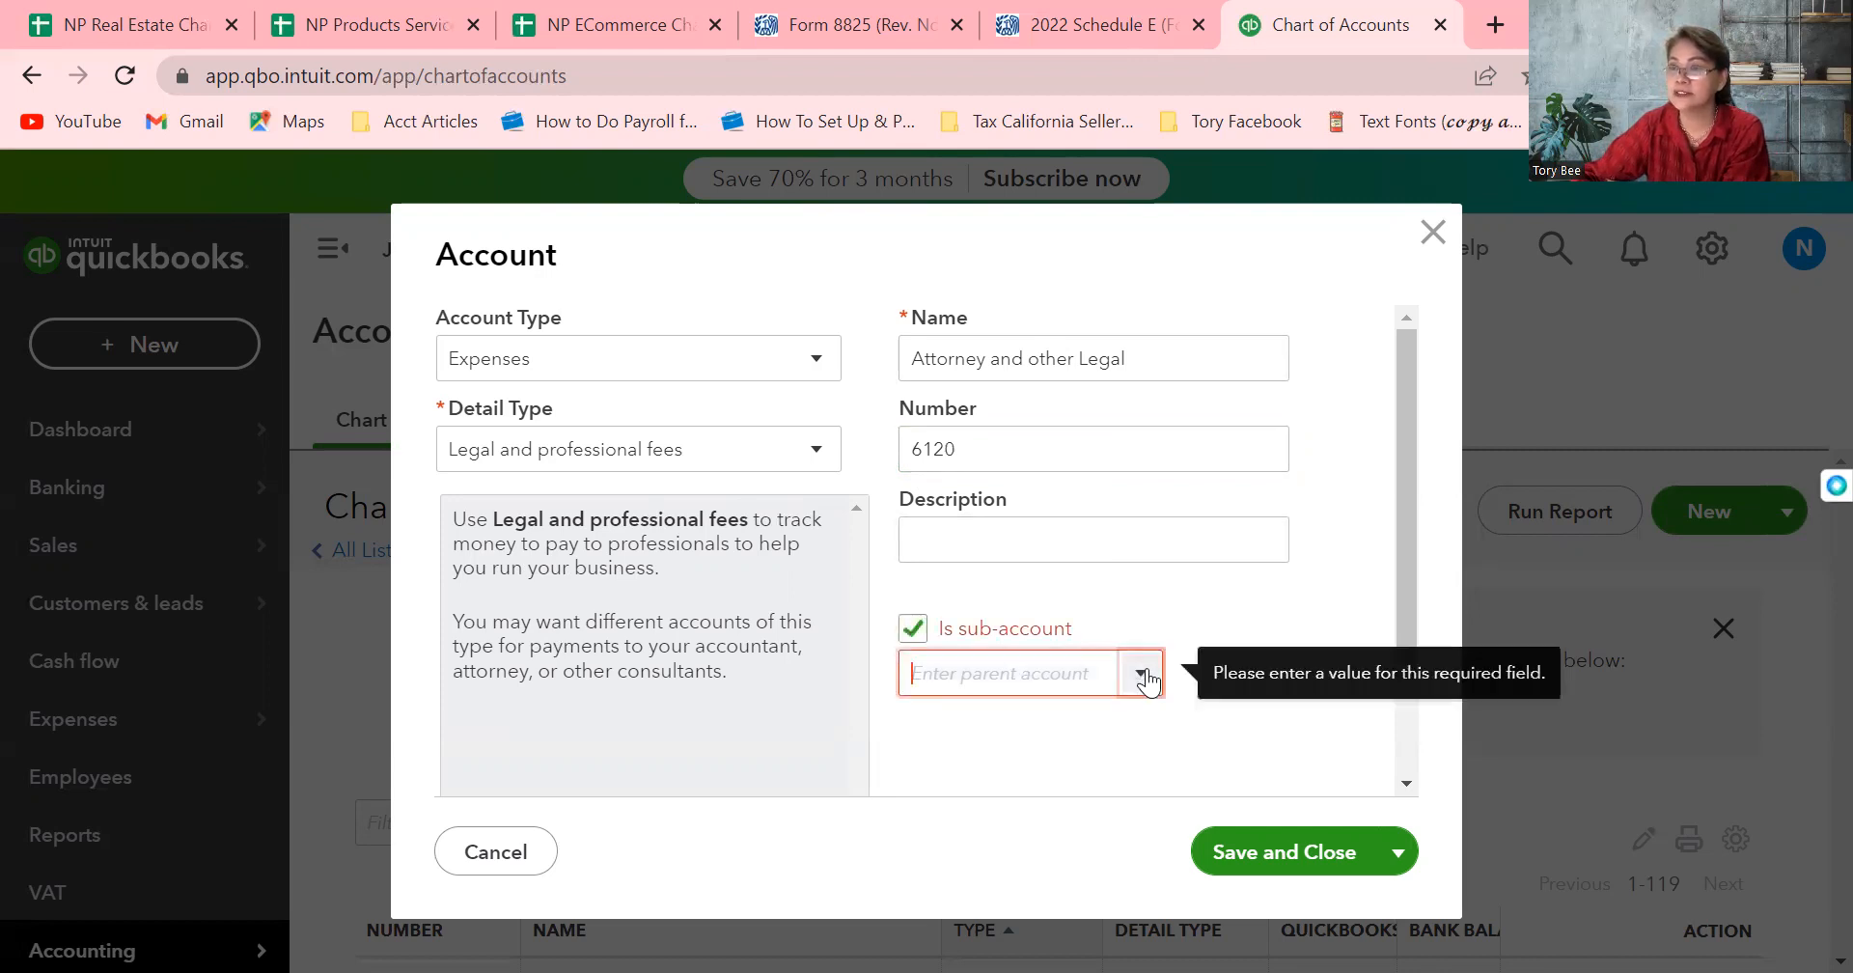
click(1145, 675)
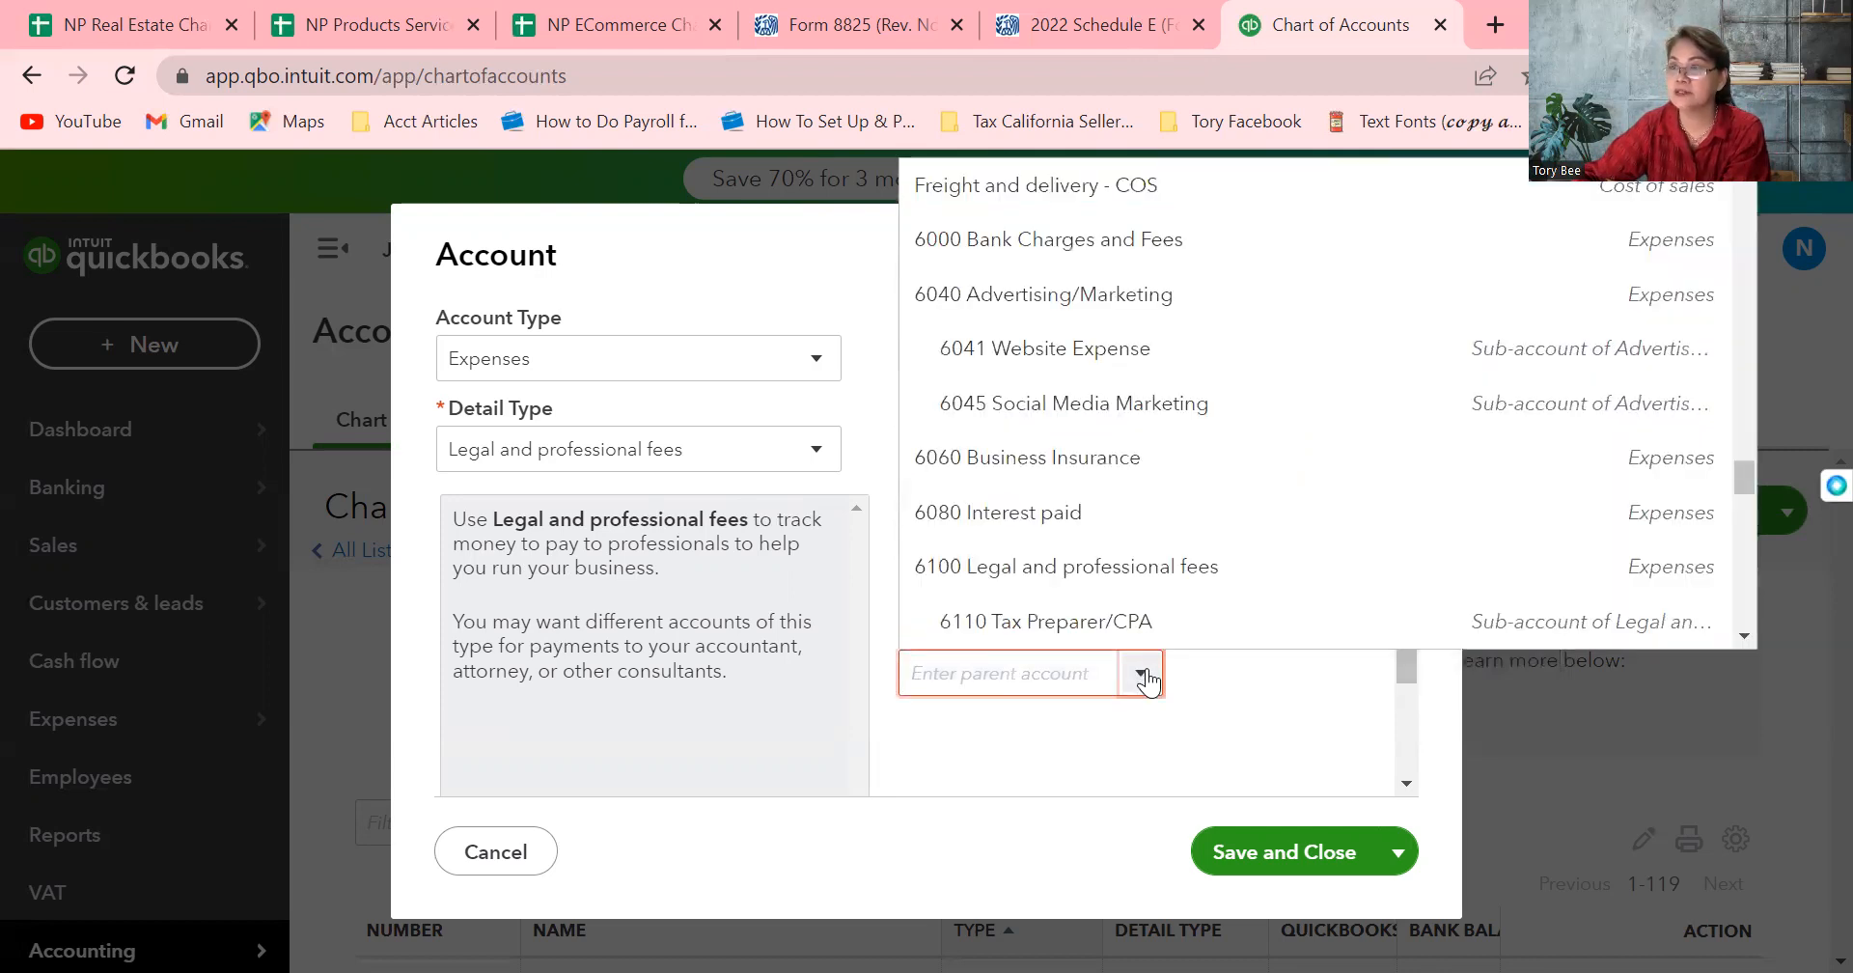
click(1075, 579)
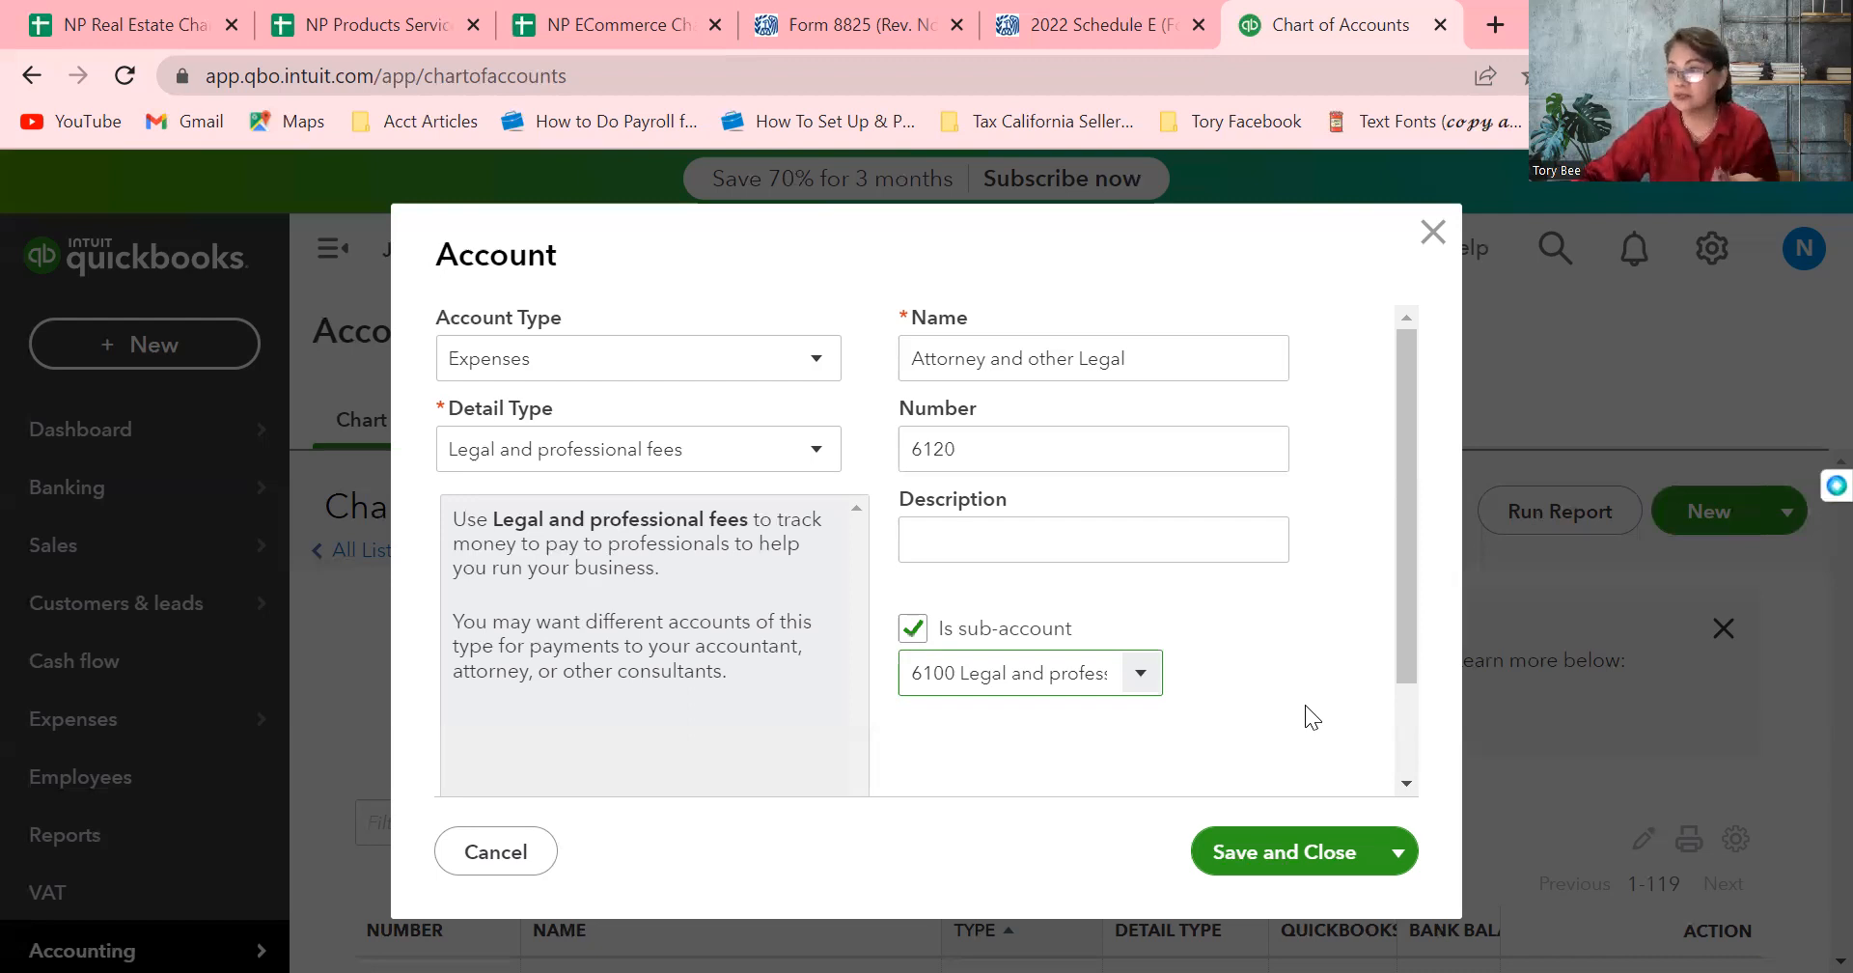
click(1291, 856)
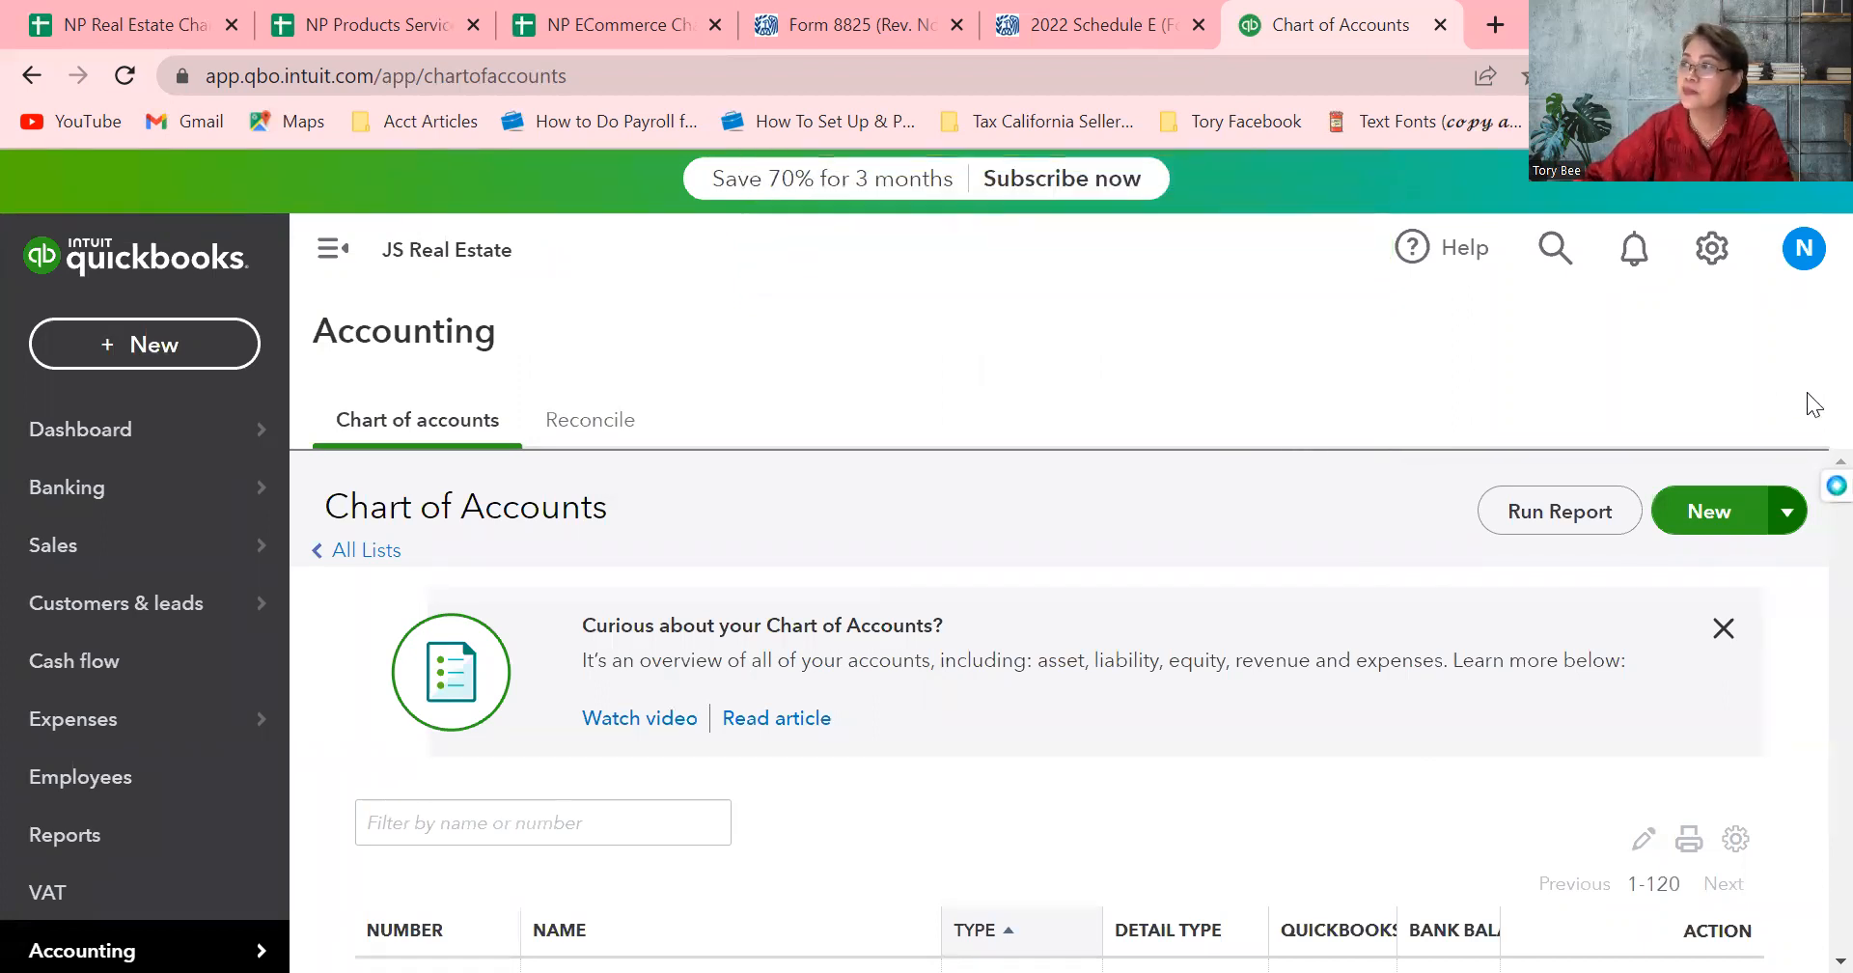
Review the chart of accounts from the asset, liability and equity accounts through income, cost of sales and expenses
mouse_move(1809, 511)
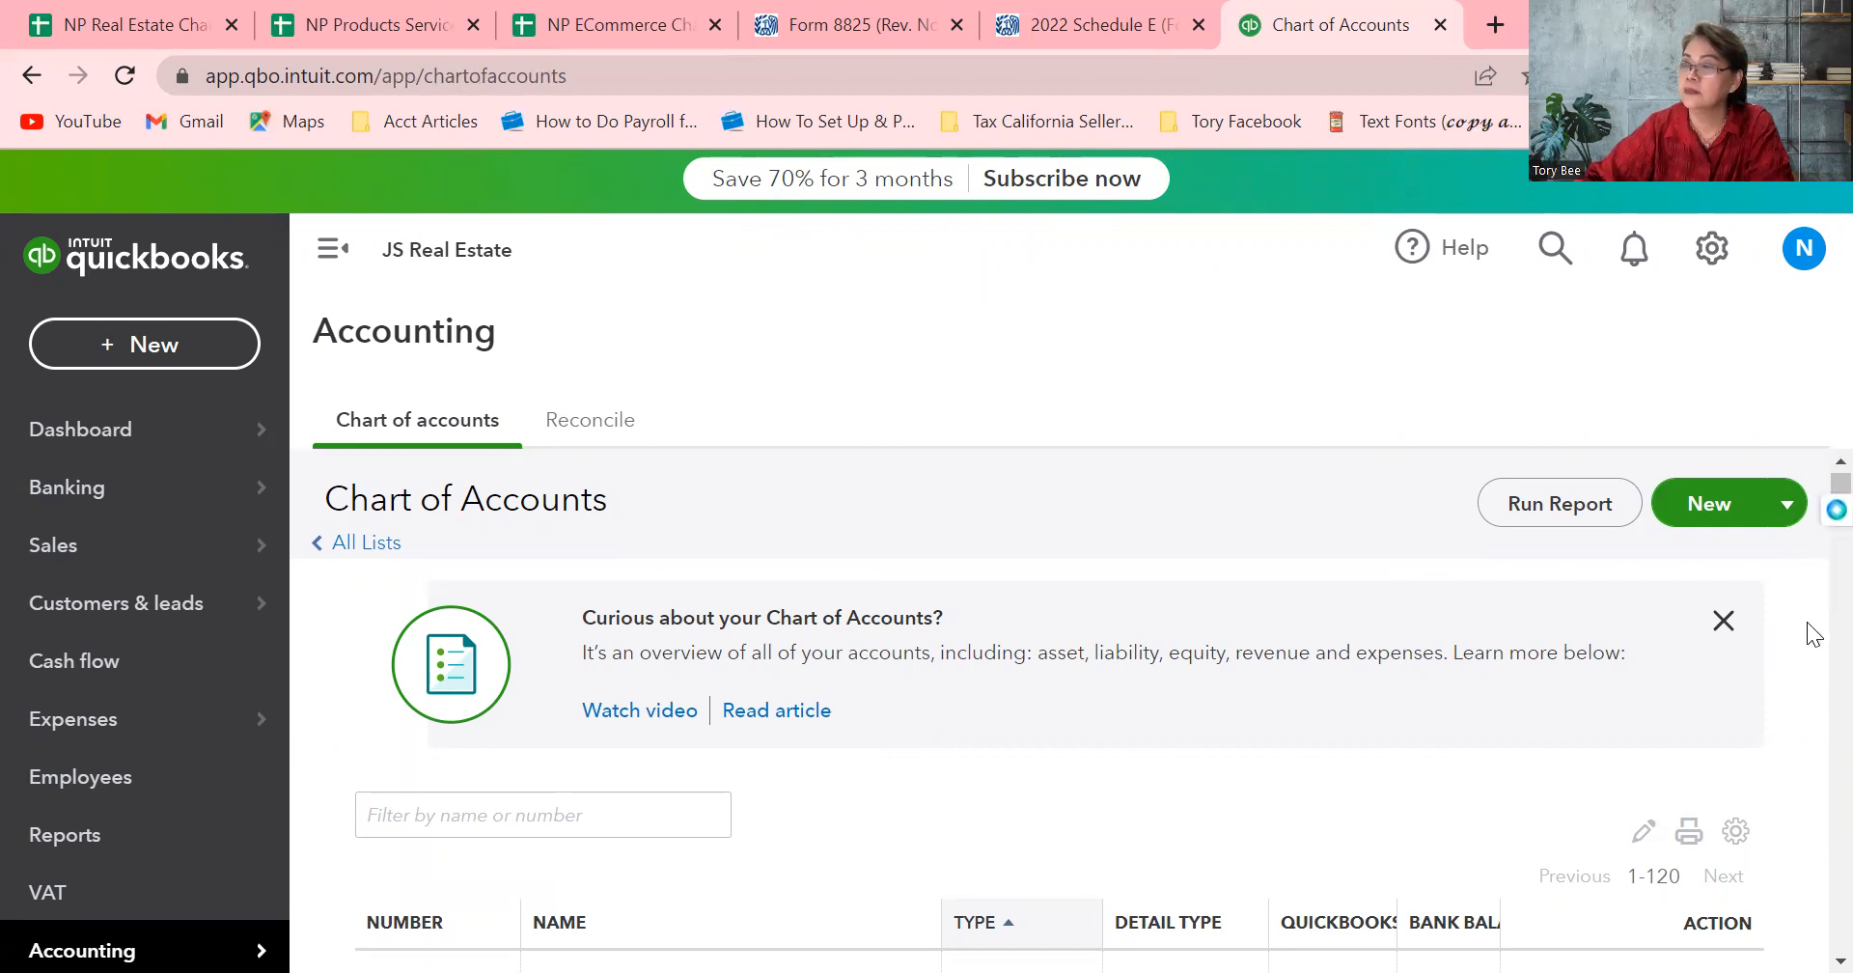
scroll(1806, 621, down, 15)
scroll(1807, 626, up, 4)
scroll(1806, 627, down, 6)
scroll(1807, 598, up, 10)
scroll(1810, 587, up, 10)
scroll(1810, 584, down, 10)
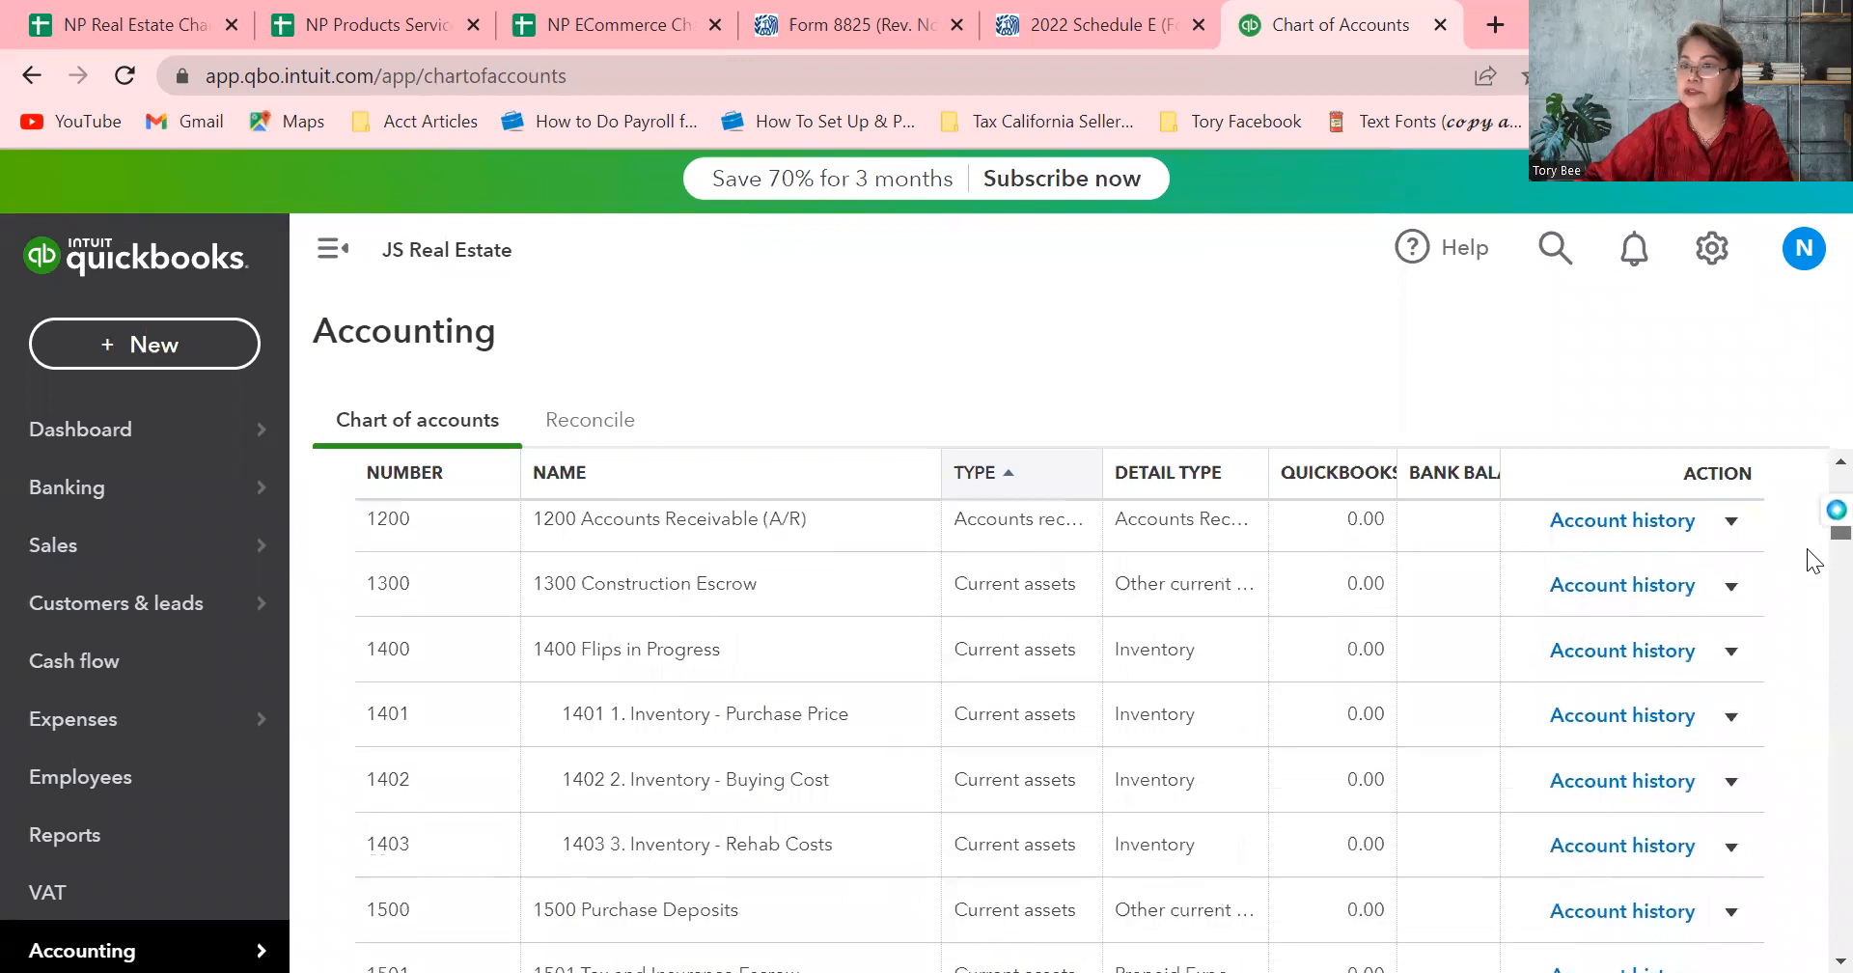
scroll(1807, 589, down, 2)
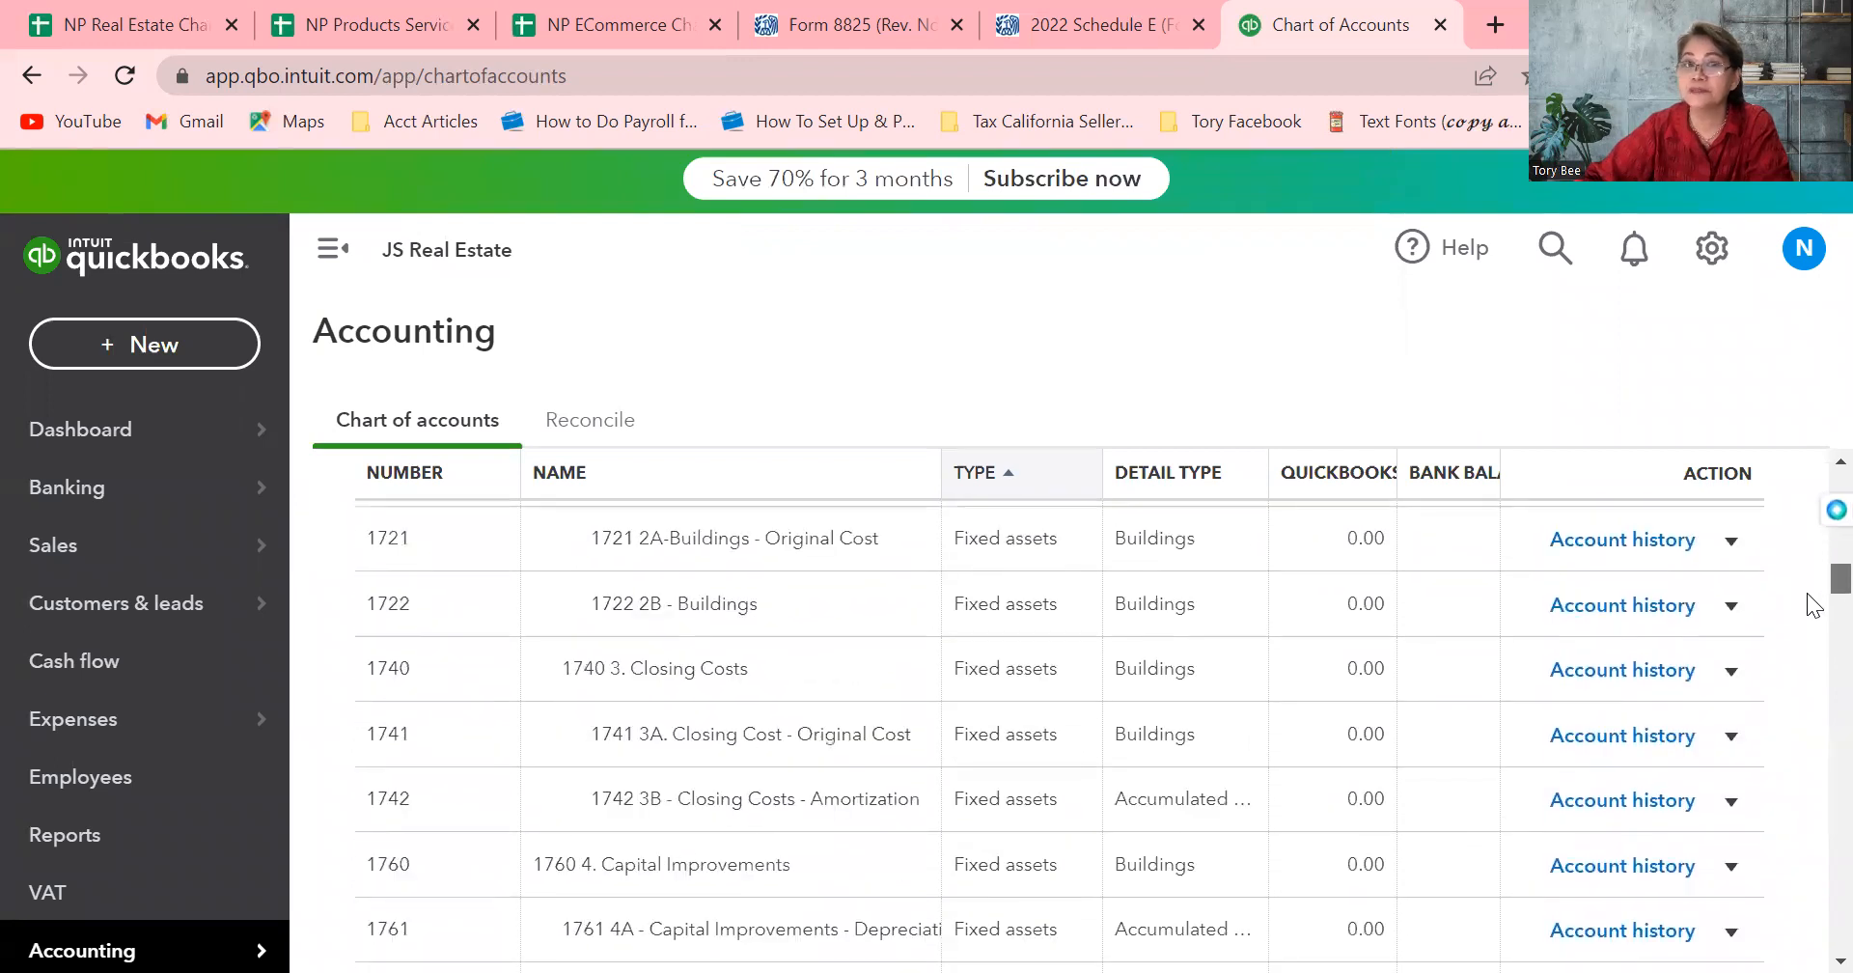
scroll(1808, 598, down, 4)
scroll(1809, 617, down, 5)
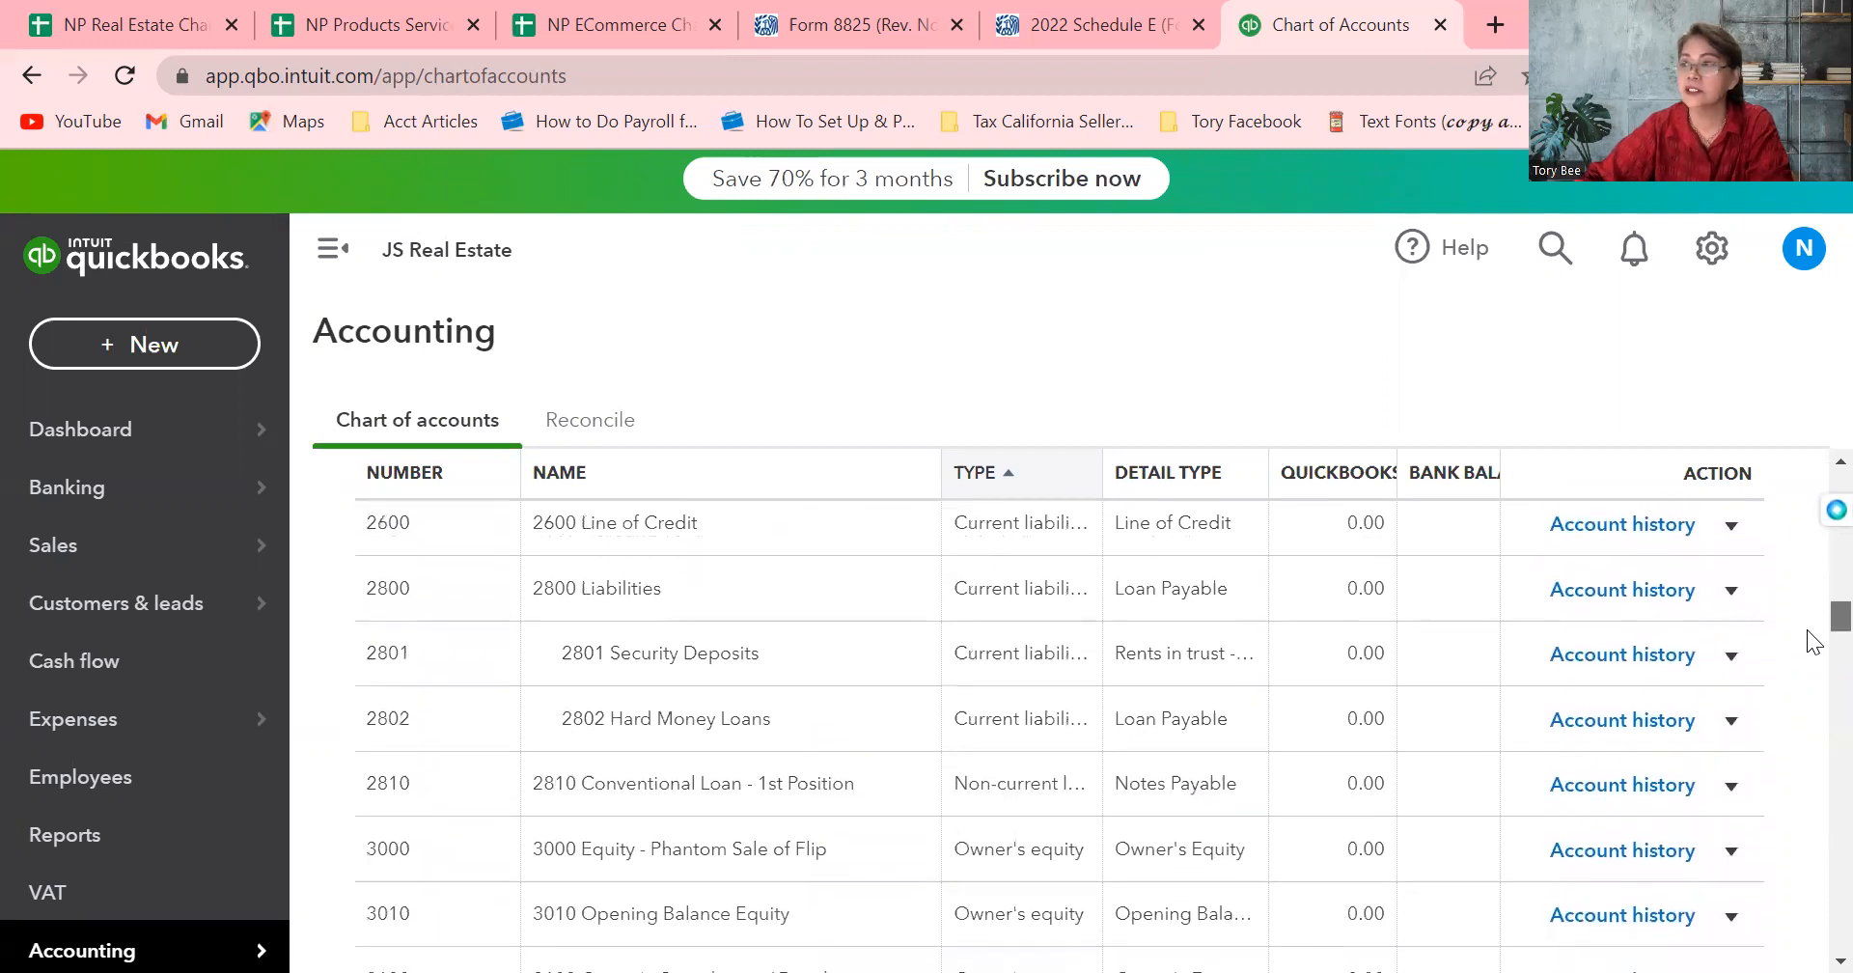
scroll(1807, 630, down, 1)
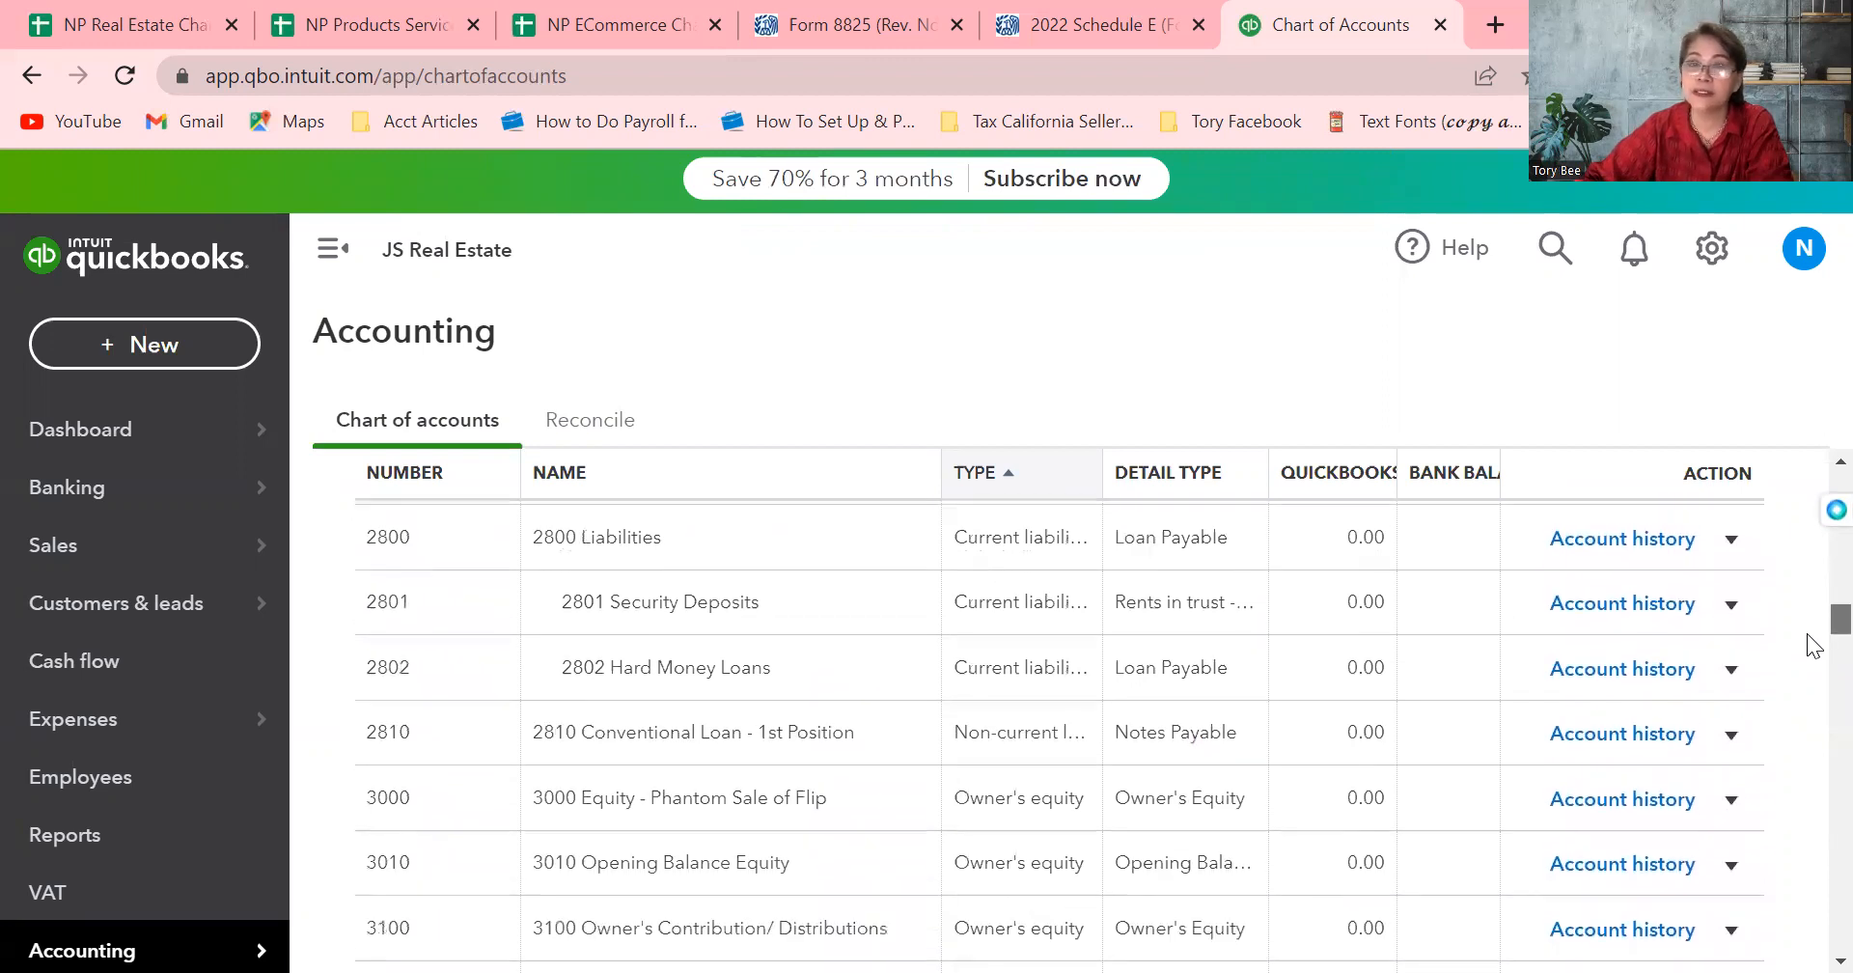
scroll(1814, 648, down, 2)
scroll(1814, 657, down, 7)
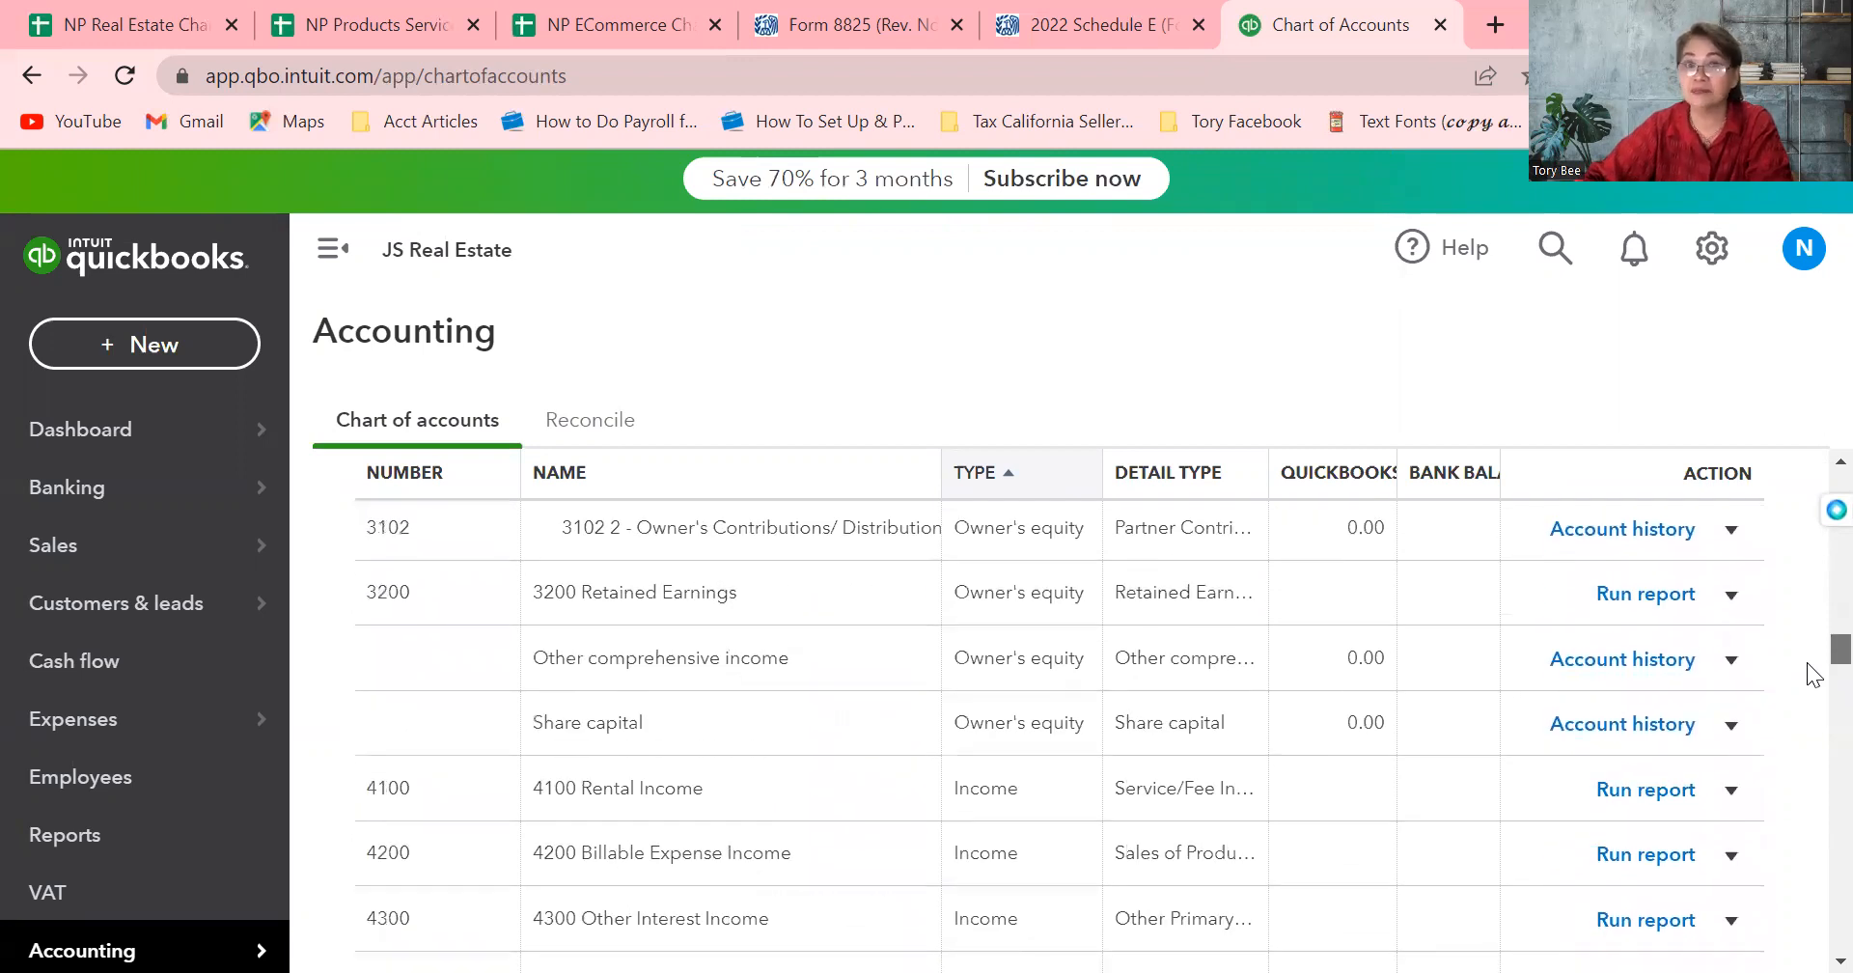
scroll(1815, 676, down, 15)
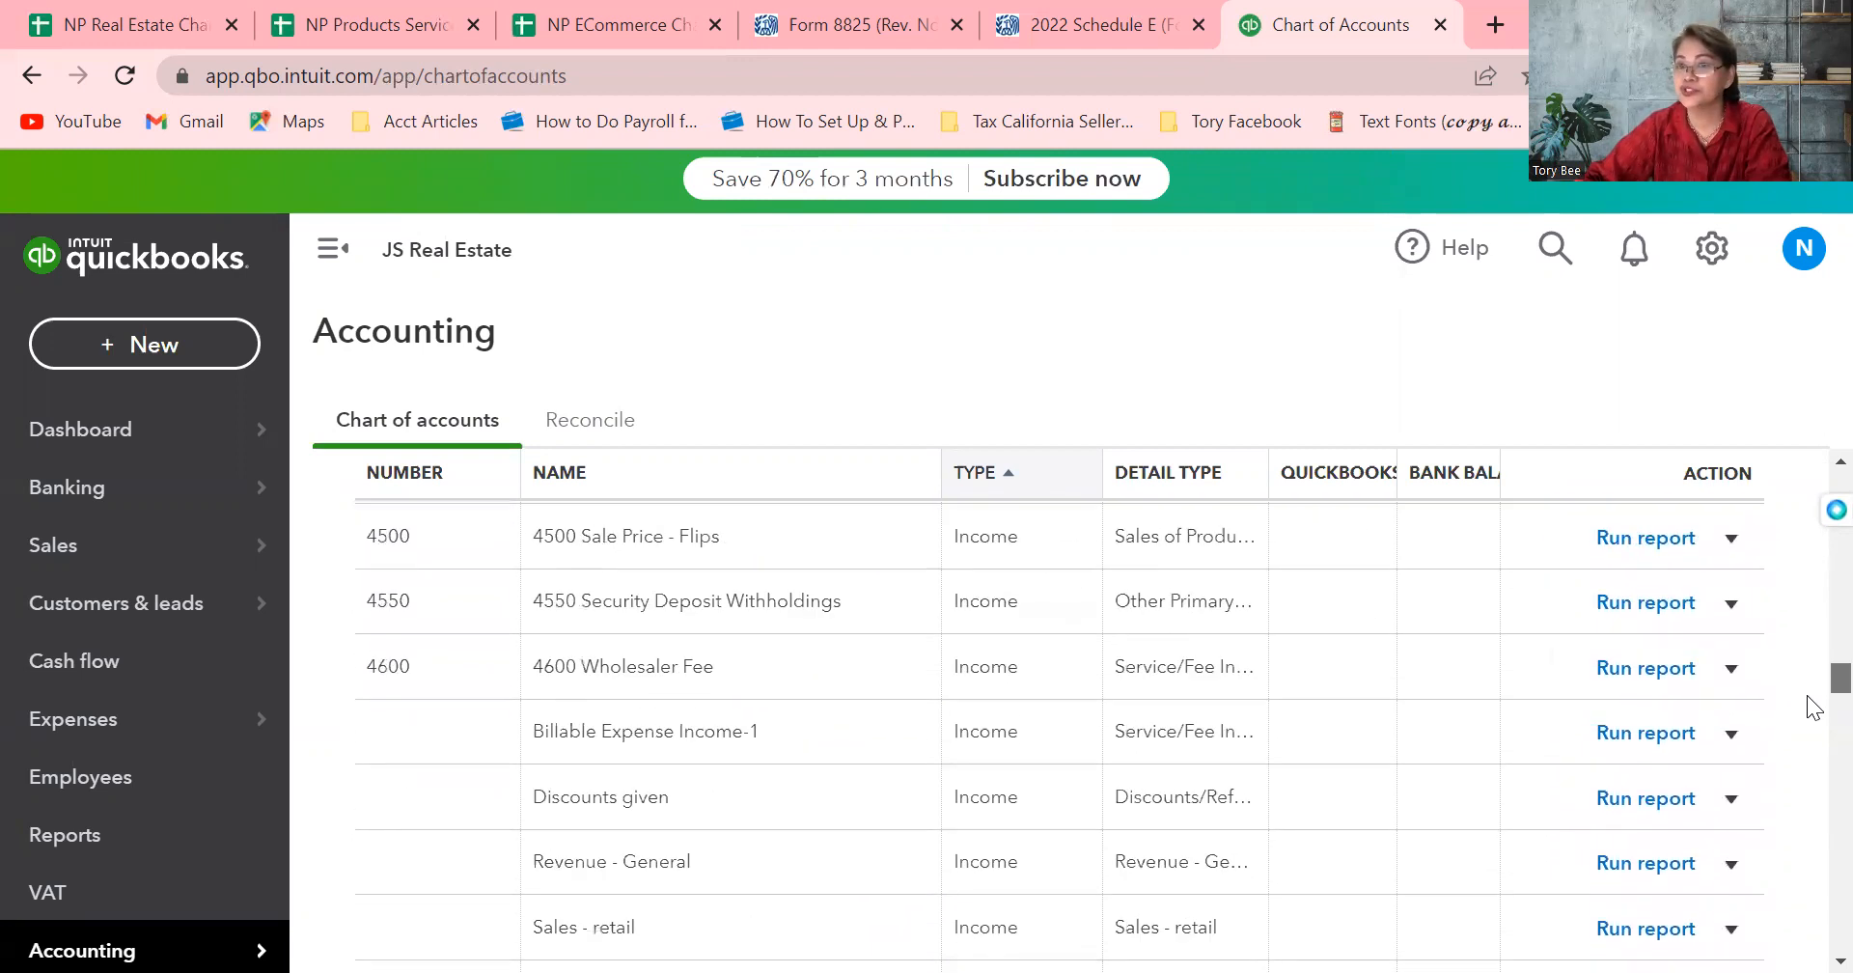
scroll(1812, 742, down, 20)
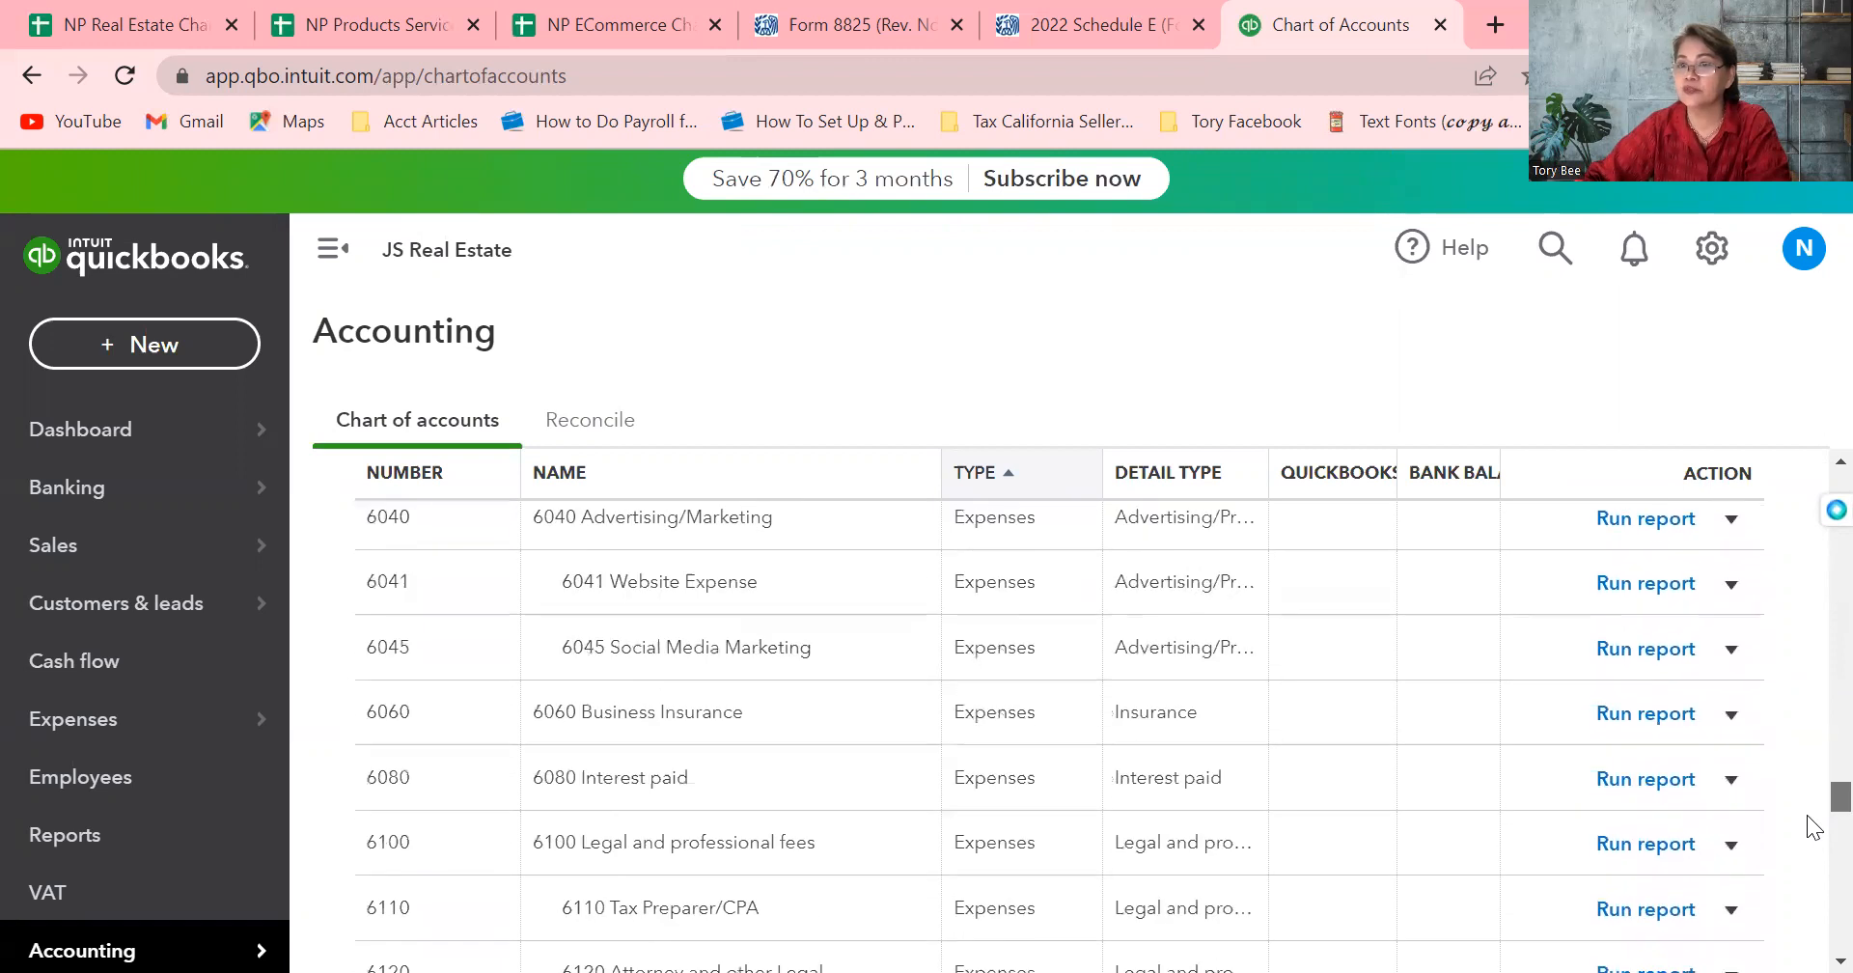
scroll(1806, 840, down, 3)
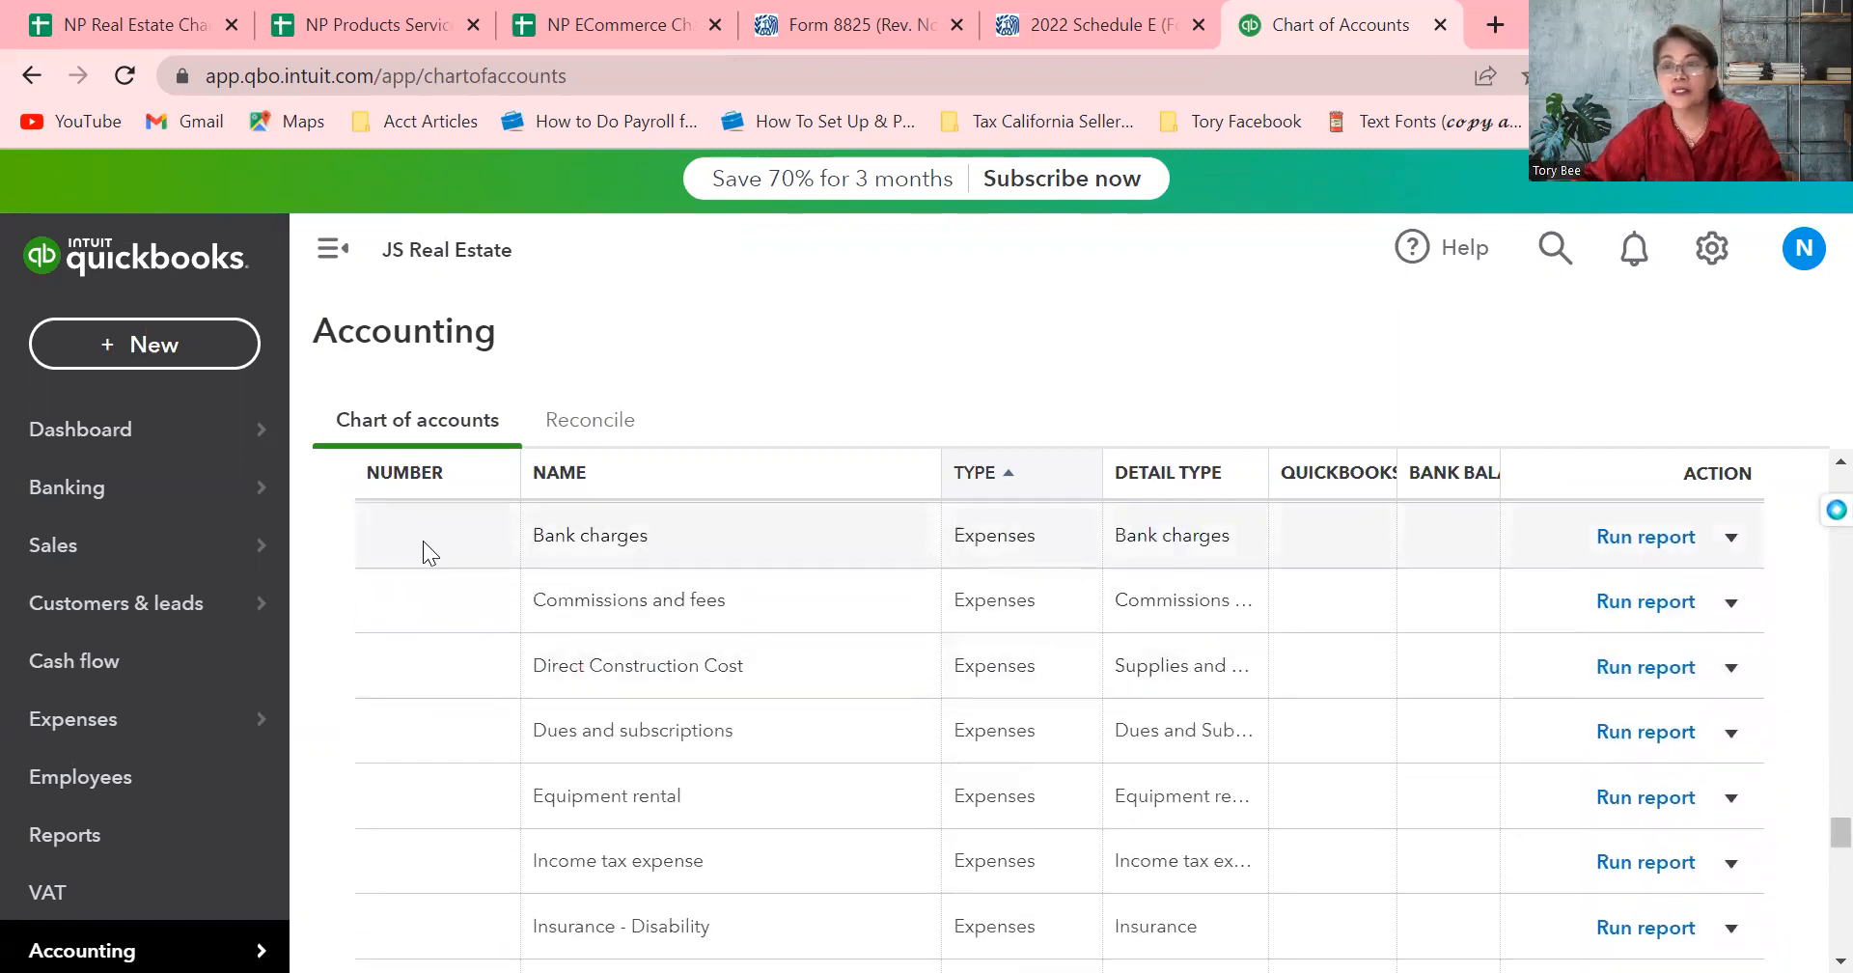
scroll(1807, 705, up, 20)
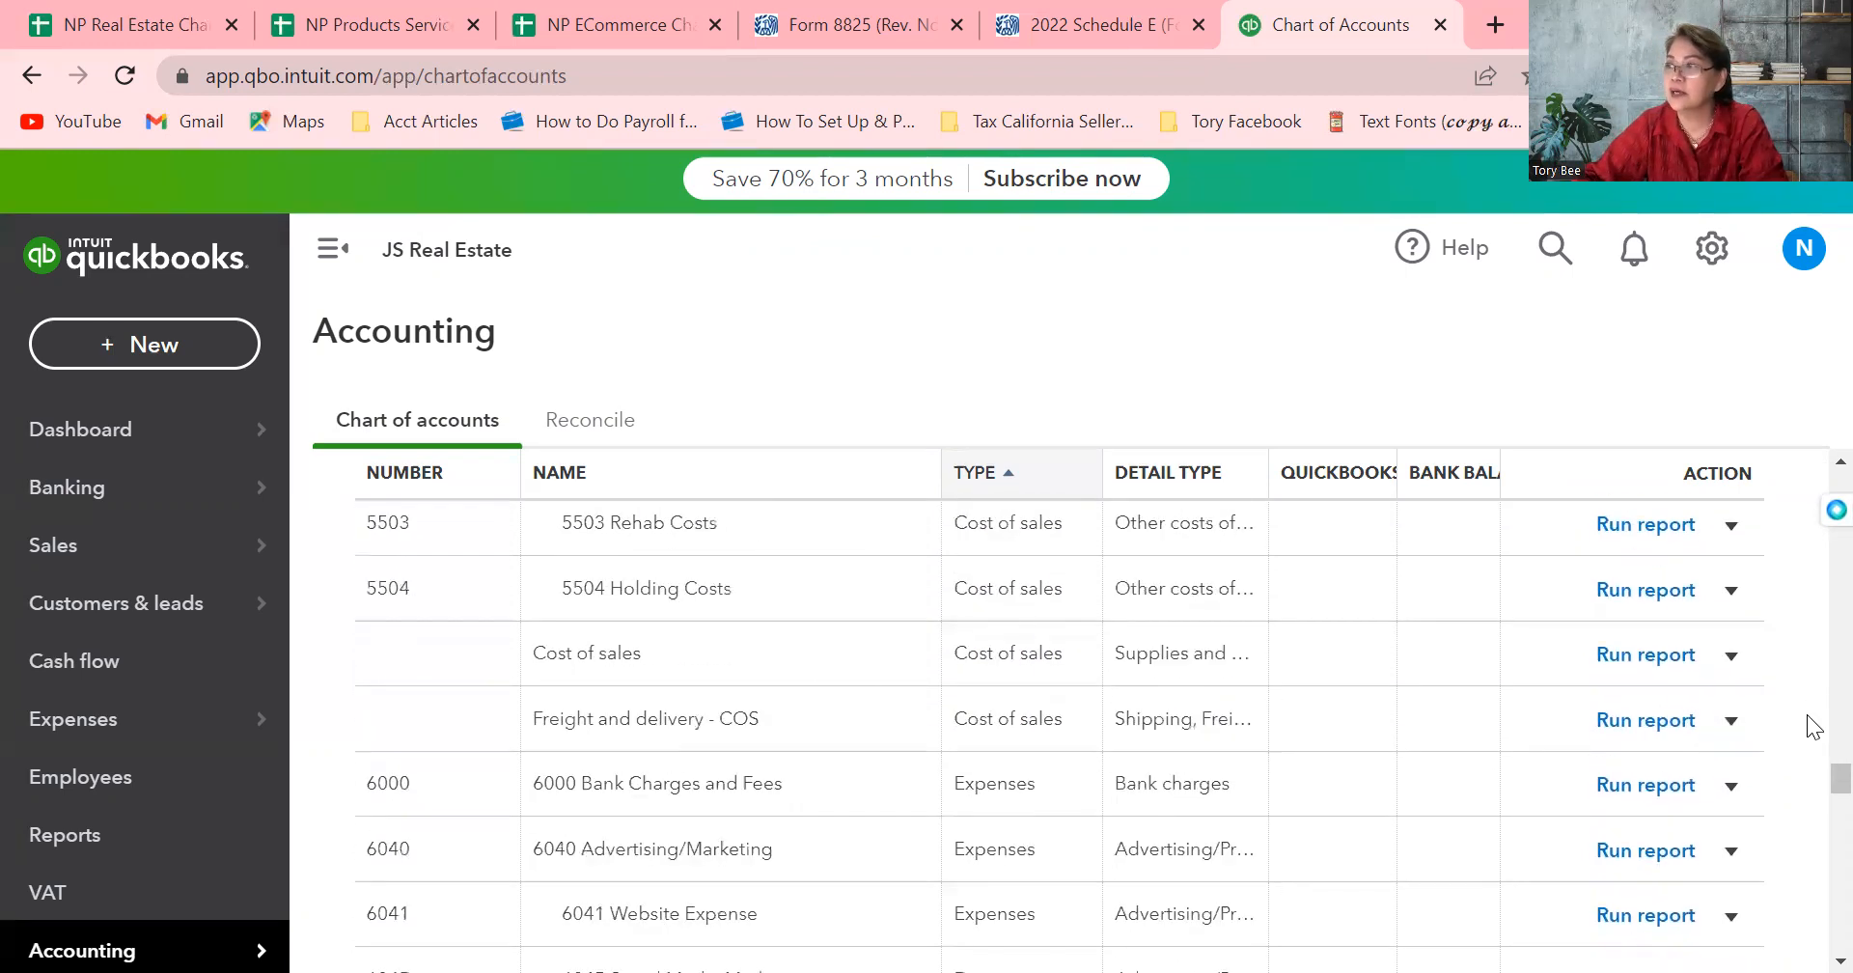
scroll(1807, 734, down, 10)
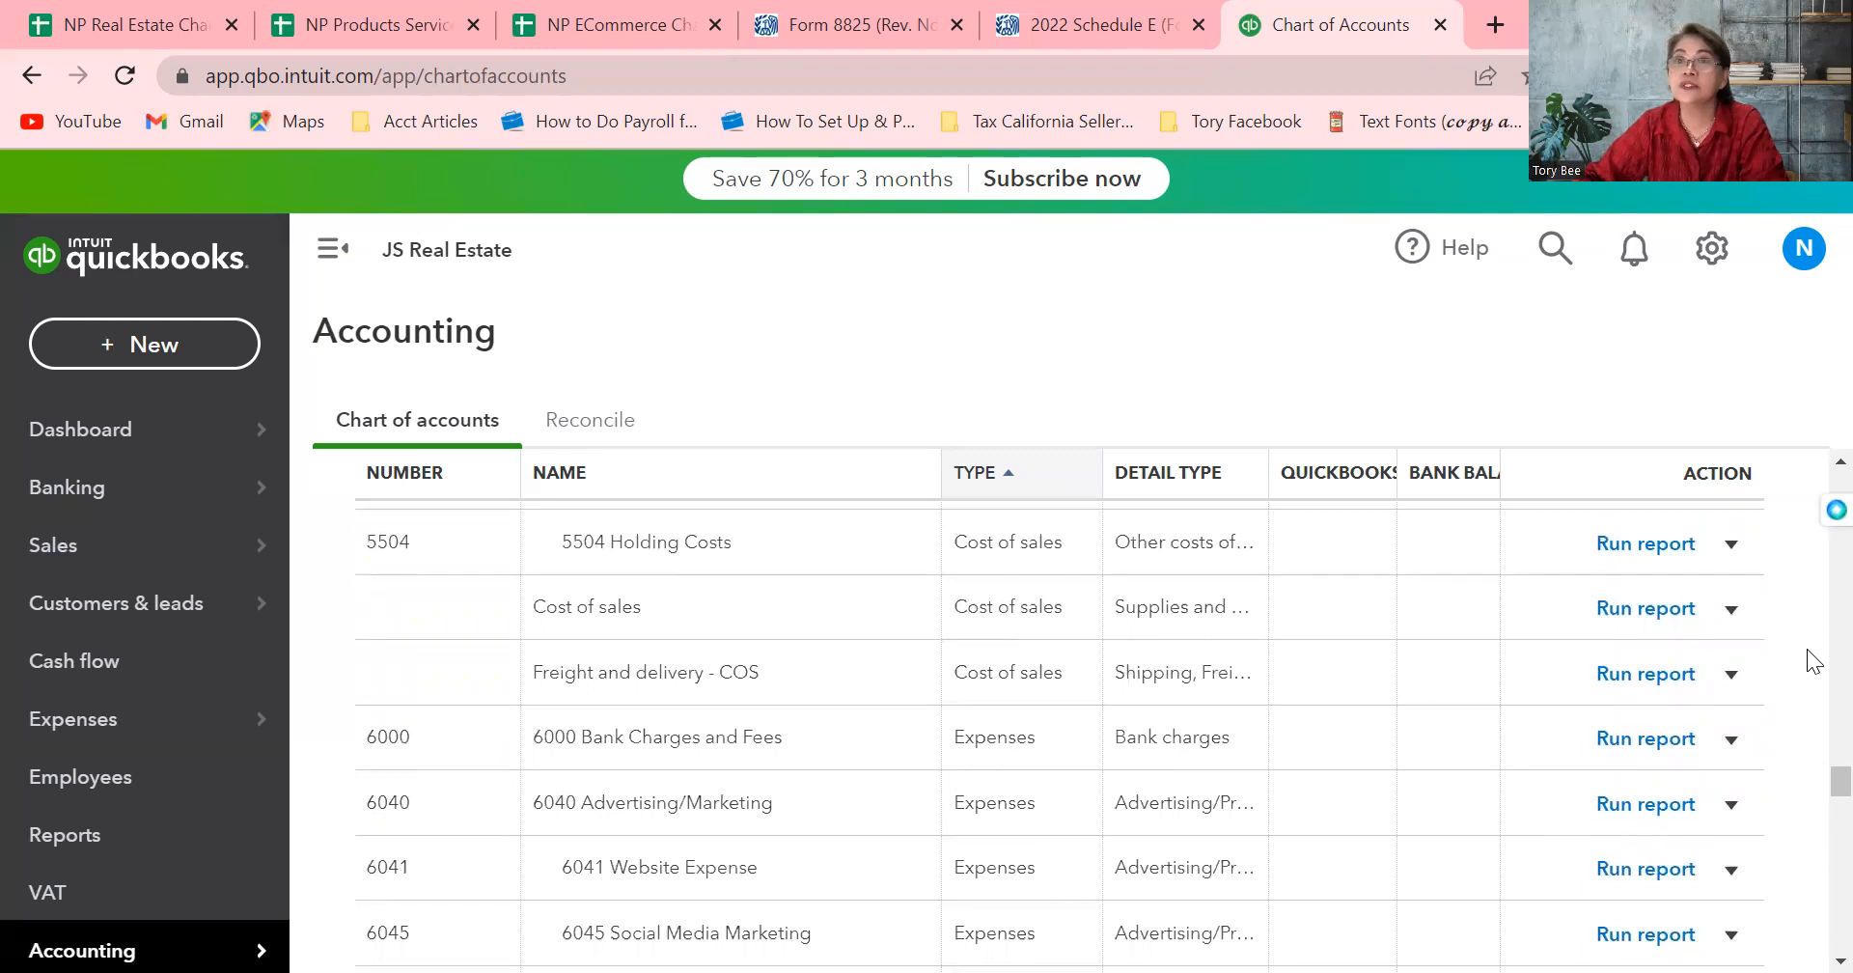
Consult the expense accounts in the NP Real Estate Chart of Accounts spreadsheet, and examine the remaining expense and other income accounts in QuickBooks
click(108, 27)
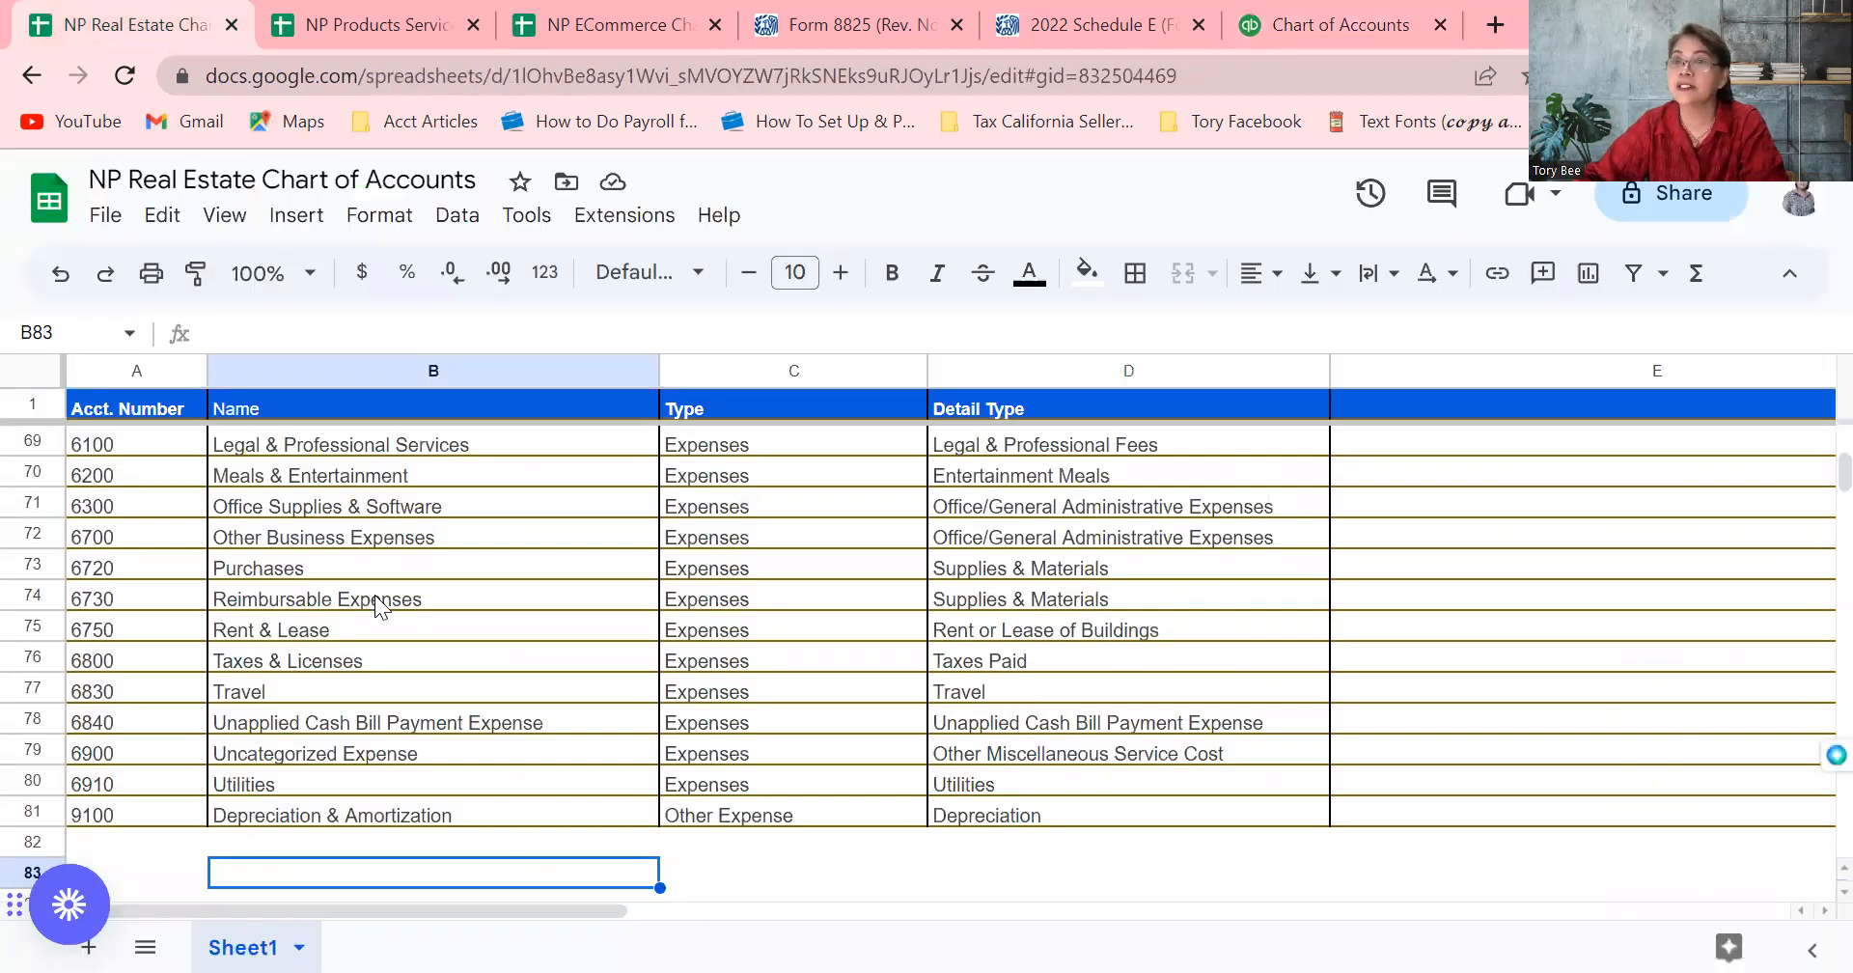
click(1272, 39)
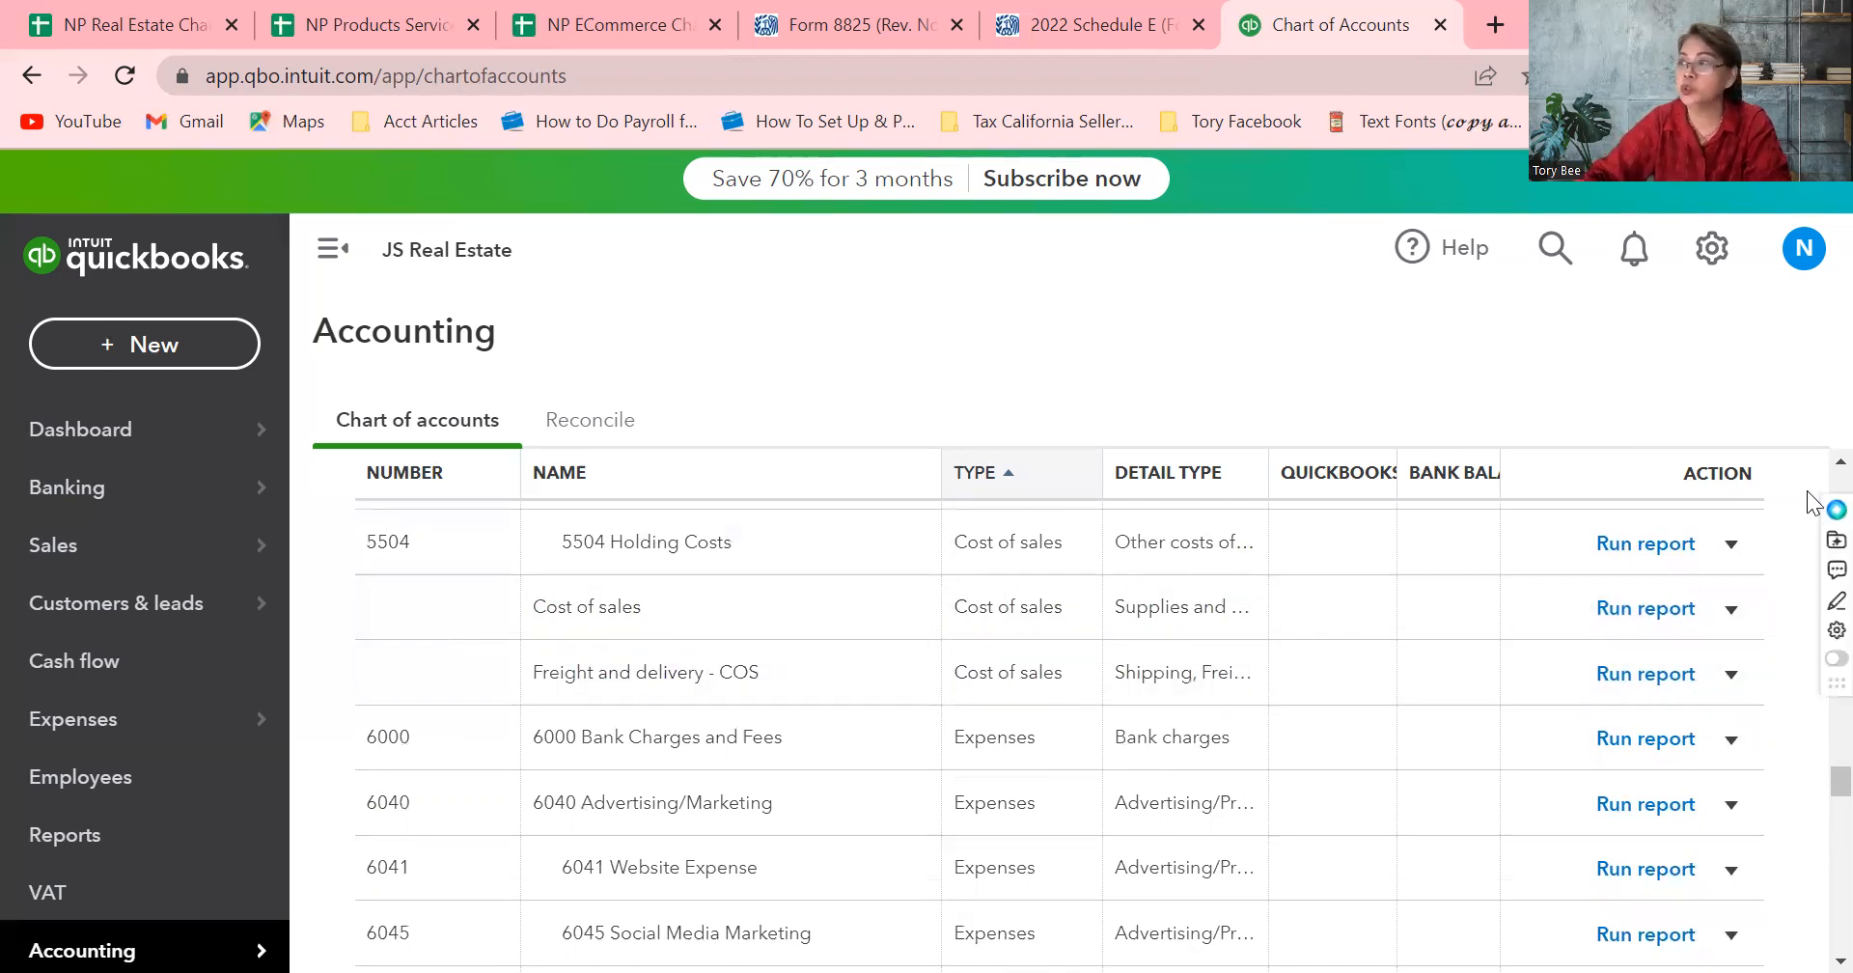
scroll(1810, 579, up, 20)
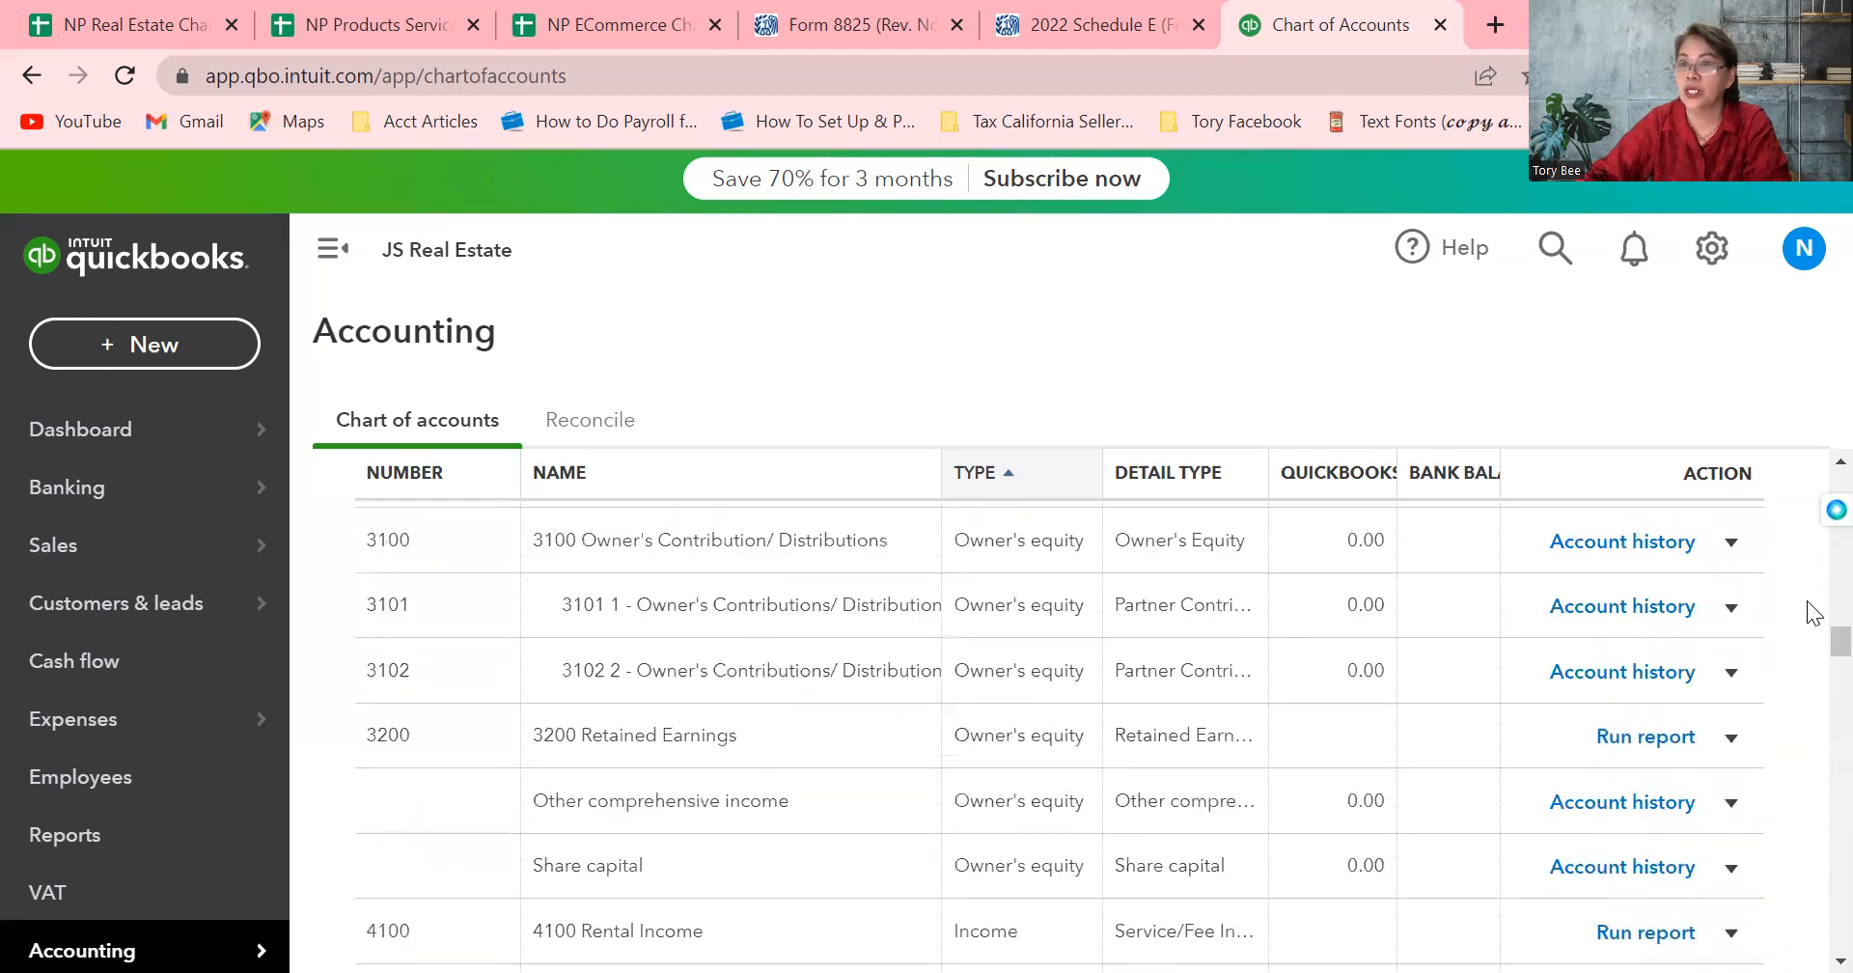
scroll(1810, 675, down, 5)
scroll(1813, 717, down, 15)
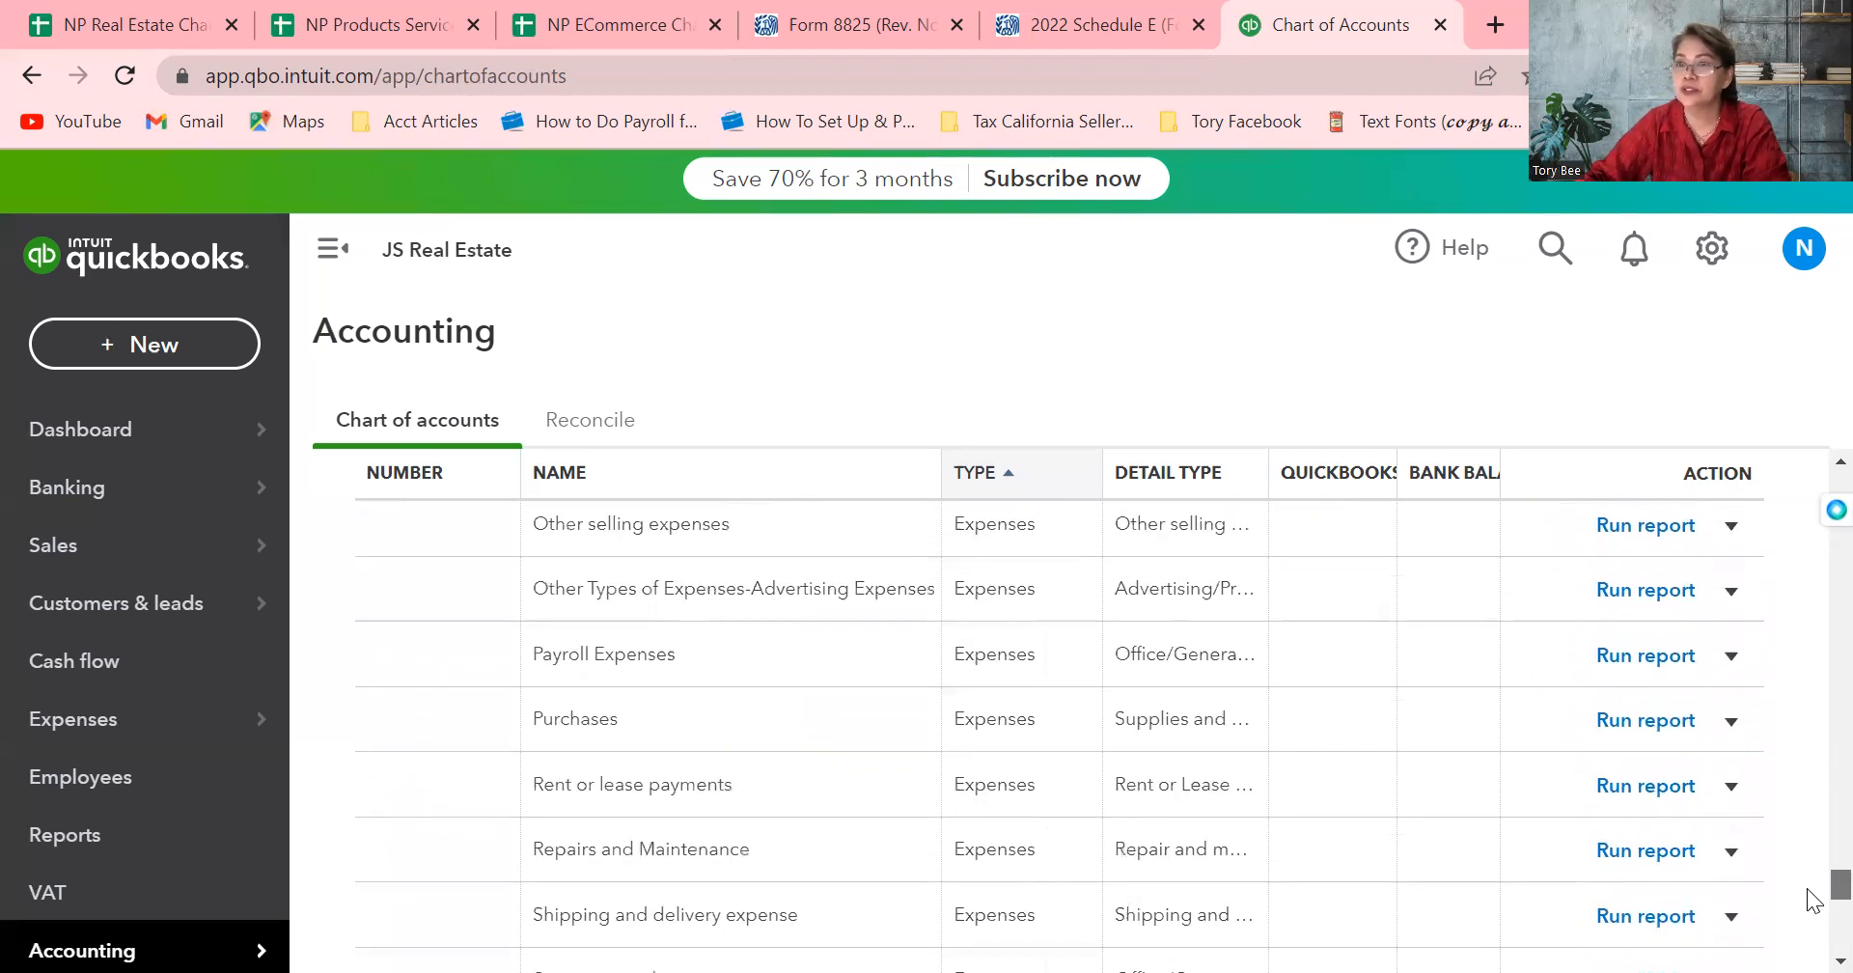
scroll(1814, 935, down, 2)
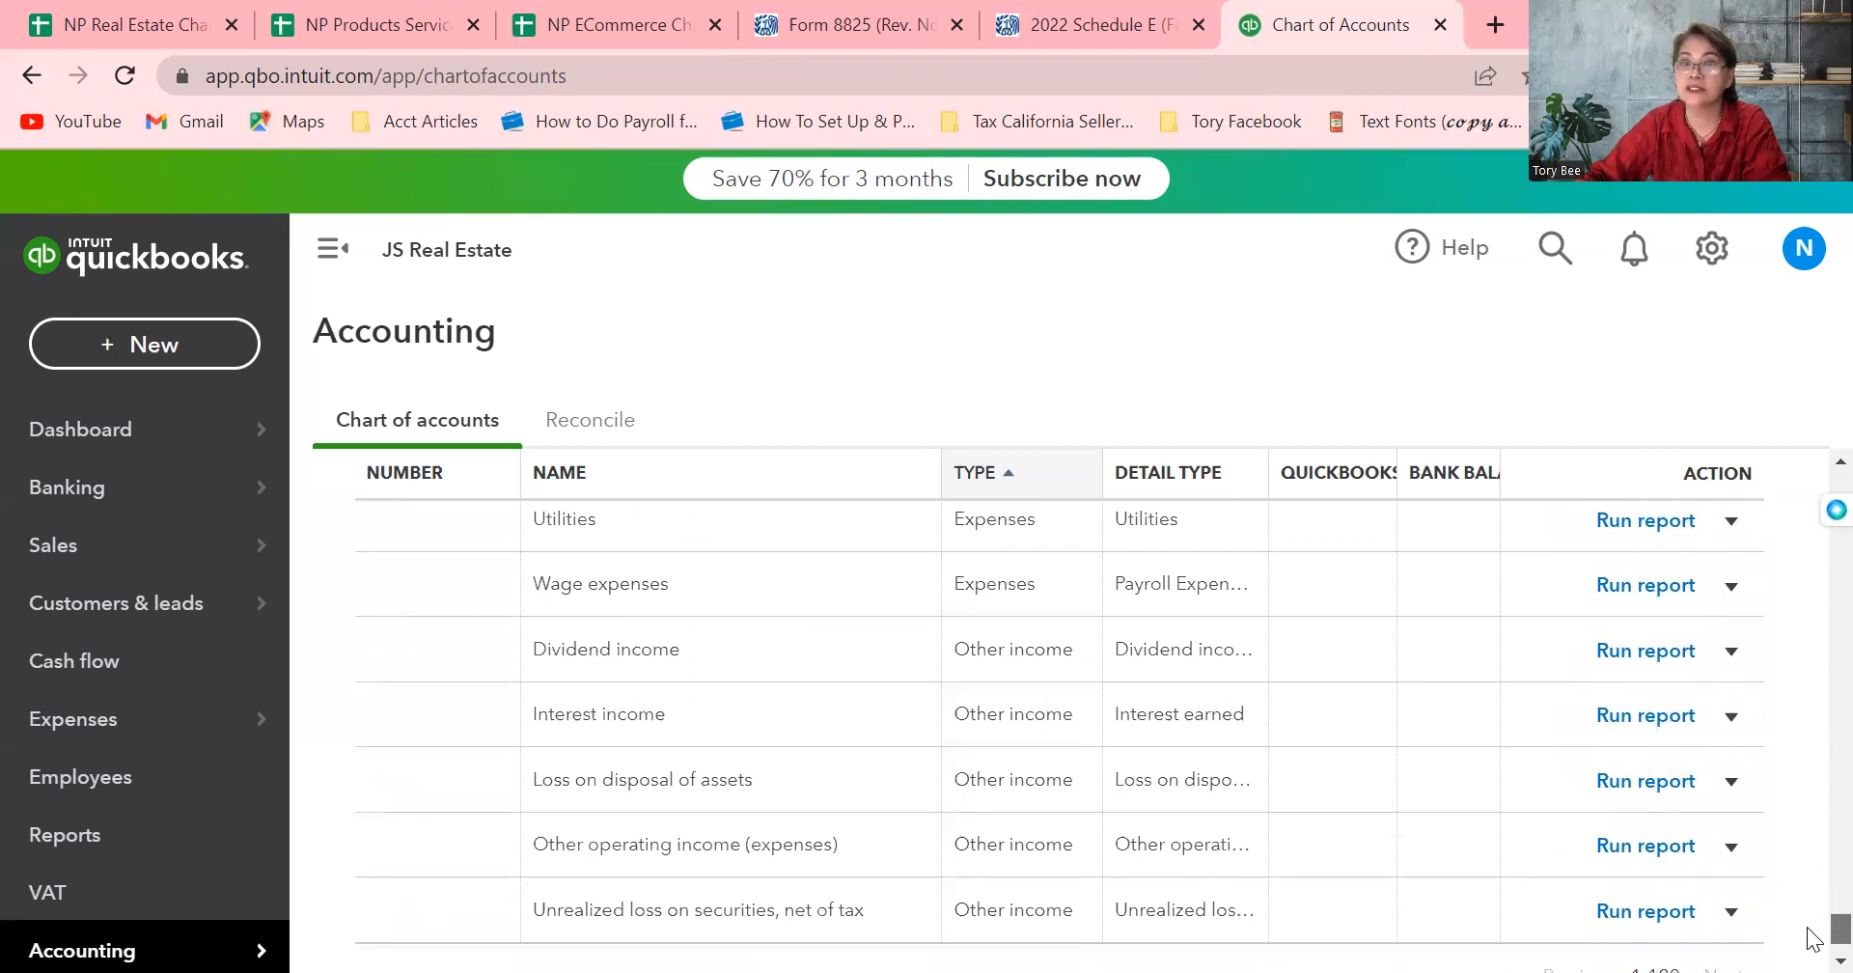
scroll(1808, 939, up, 2)
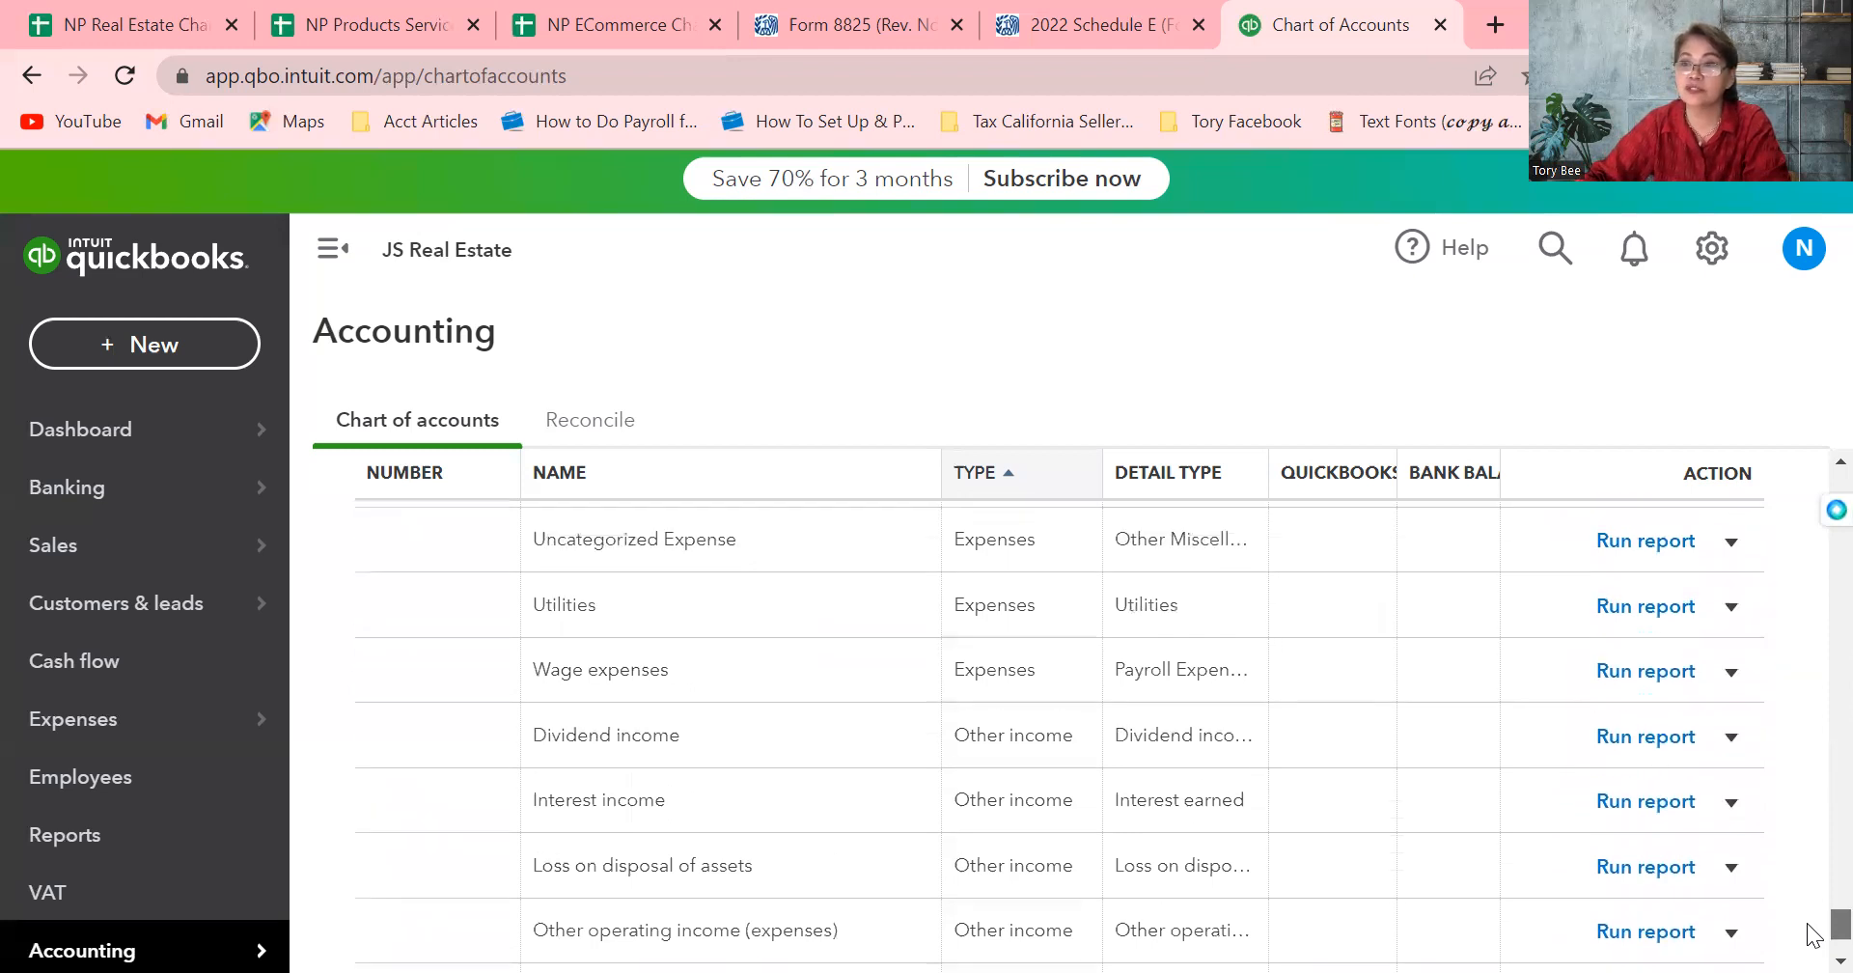
Review the chart of accounts from the other income accounts back through the expense and cost of sales accounts
scroll(1814, 932, up, 1)
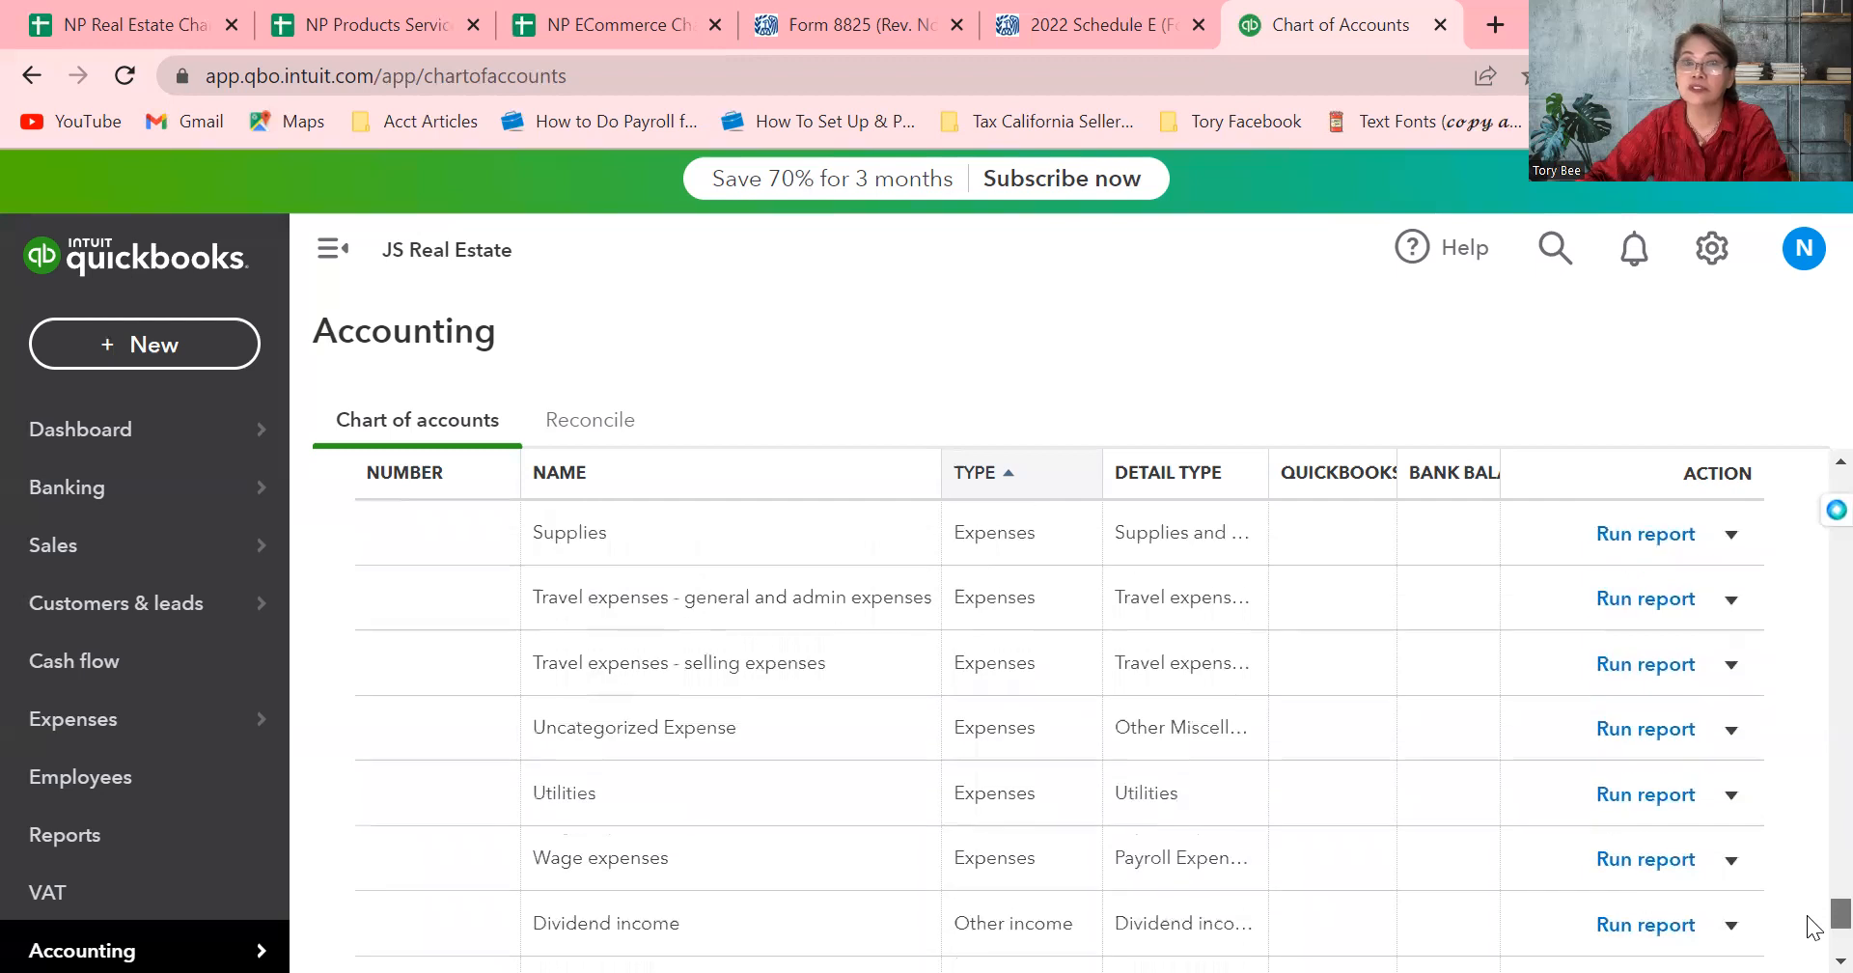
scroll(1814, 929, up, 1)
scroll(1814, 931, down, 4)
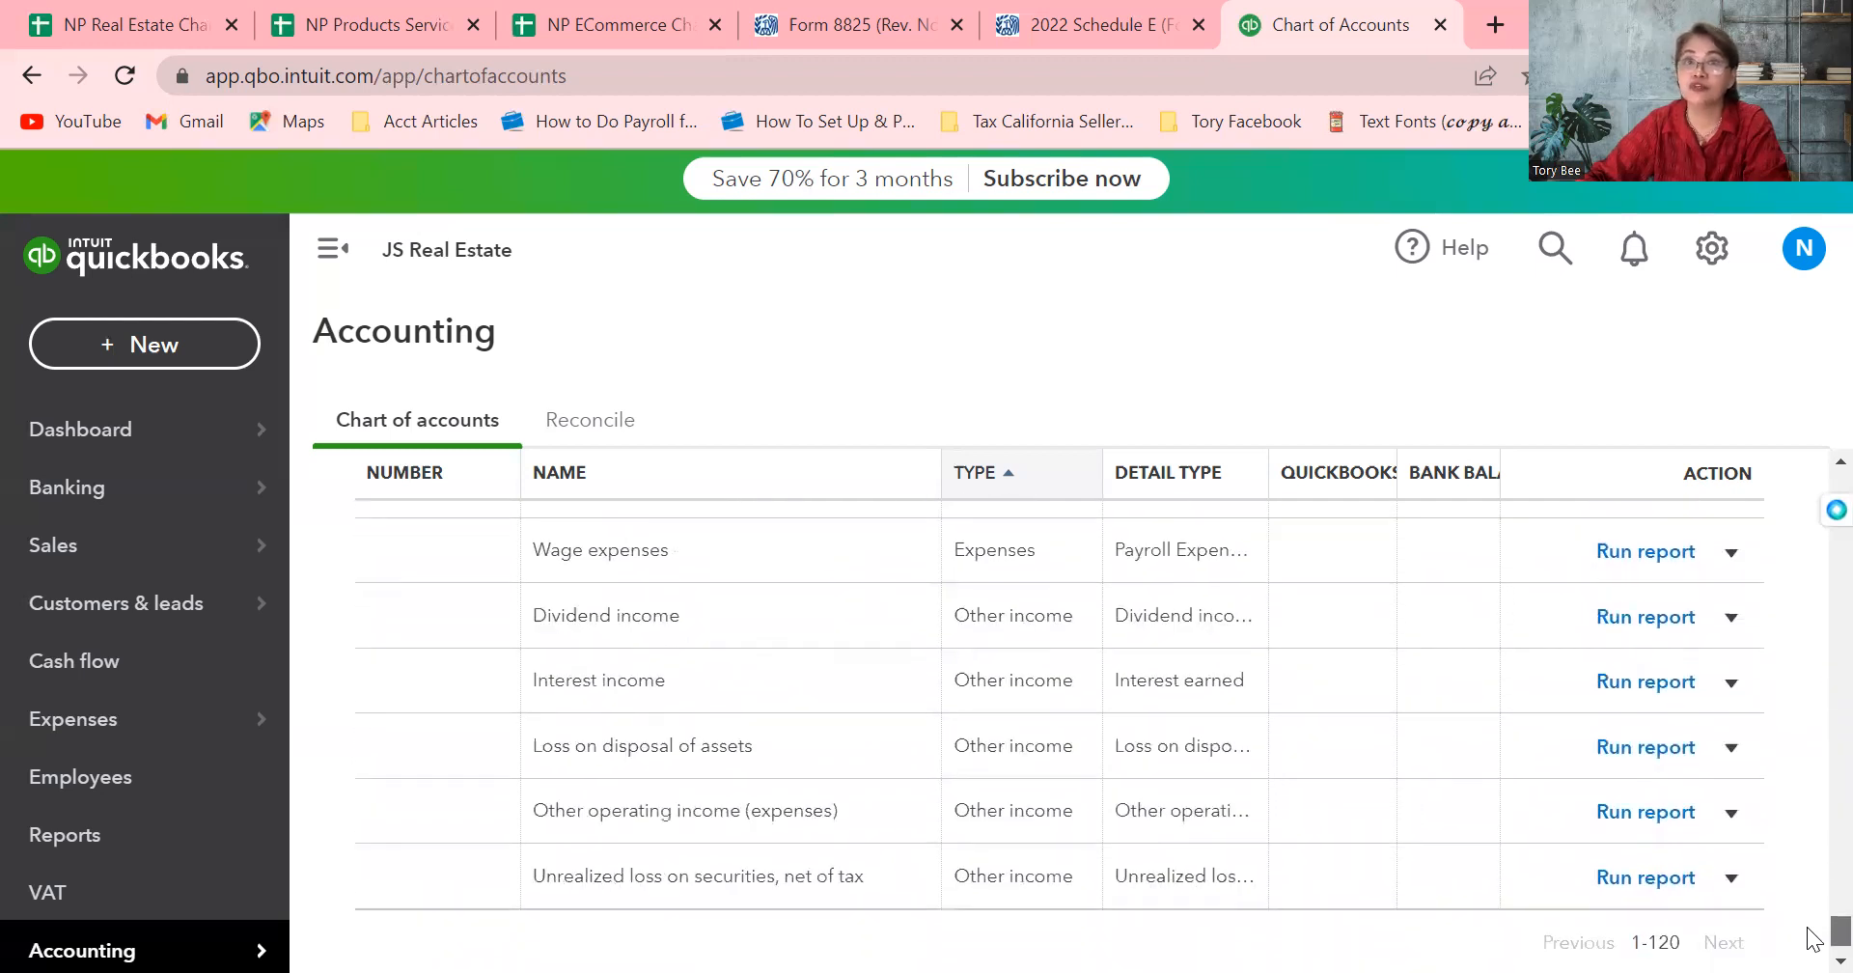
scroll(1814, 938, down, 1)
scroll(1810, 932, up, 6)
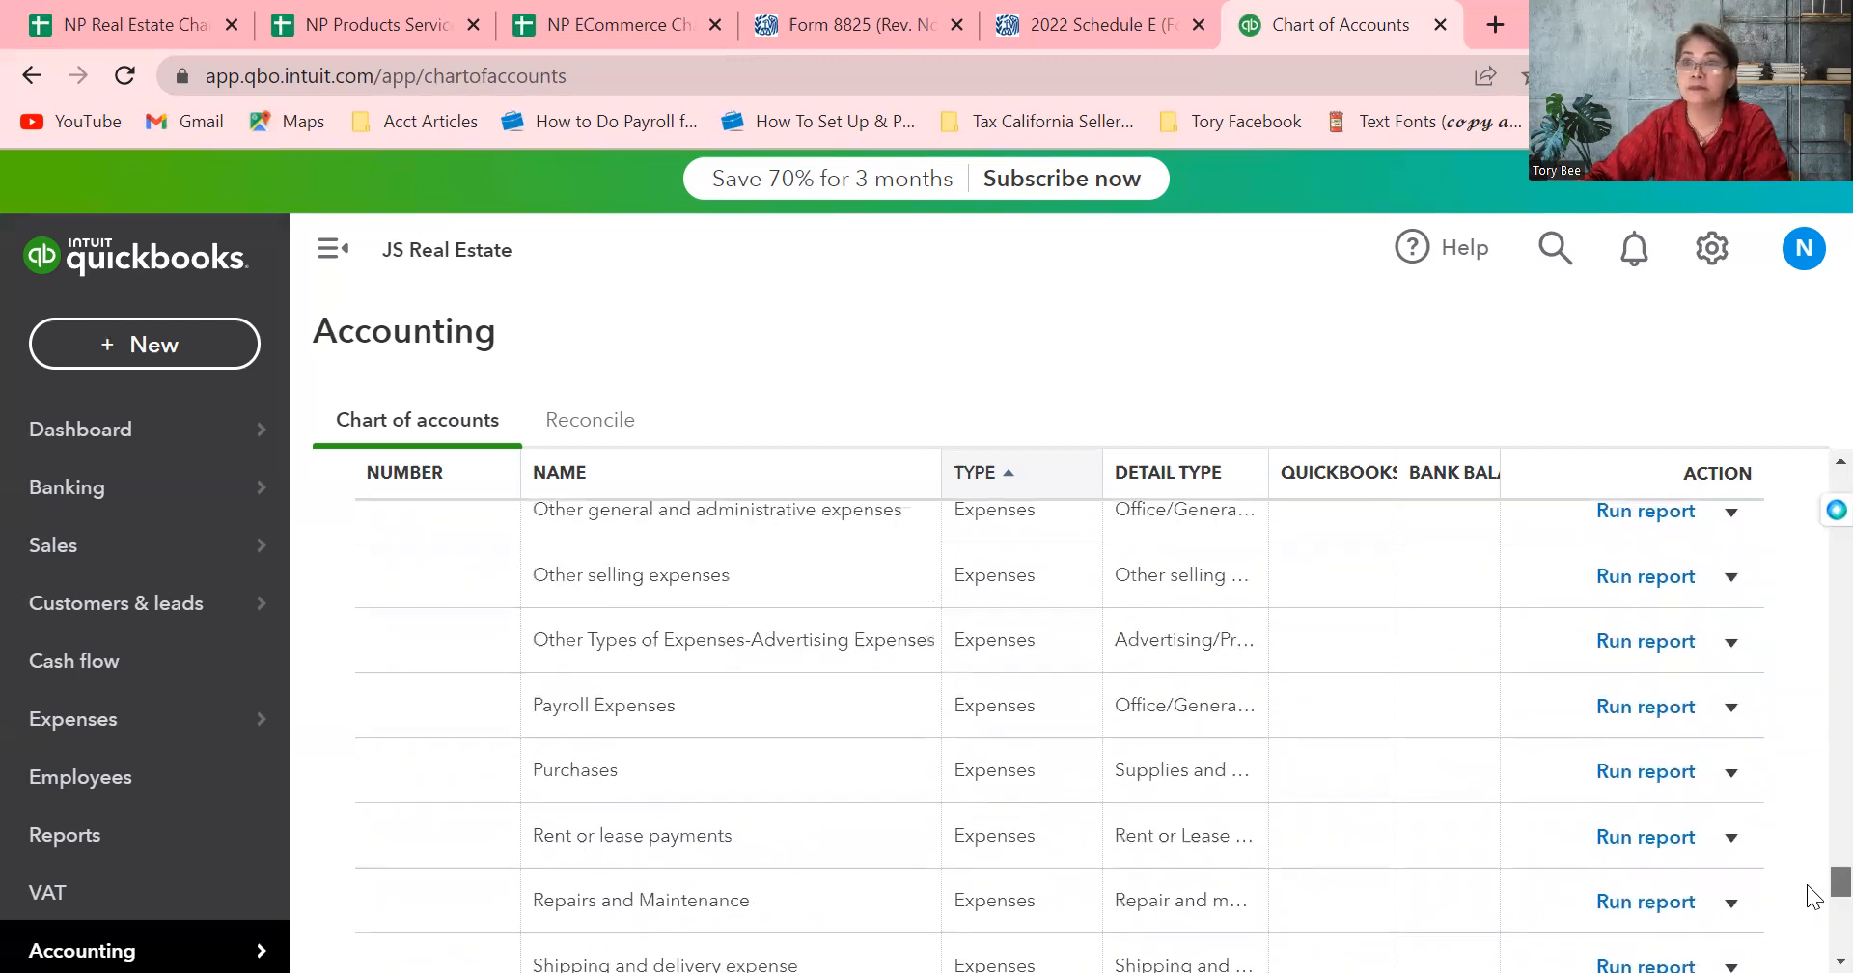
scroll(1814, 895, down, 1)
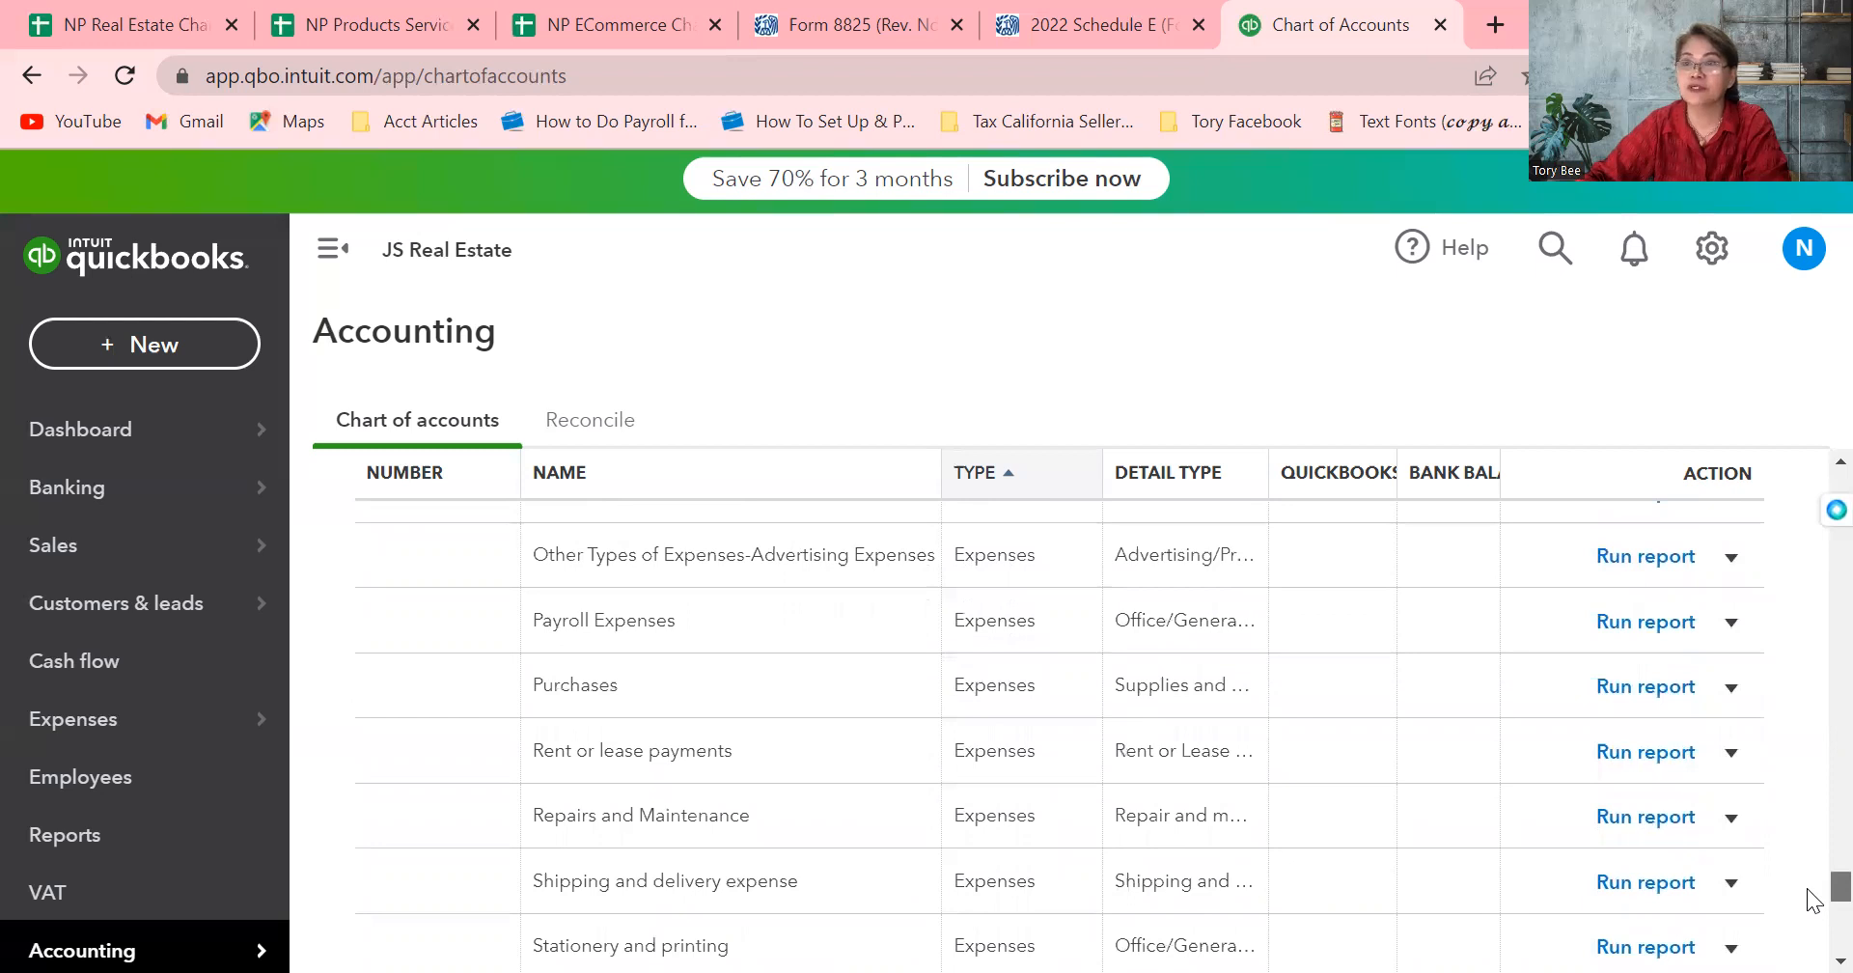
scroll(1809, 899, up, 5)
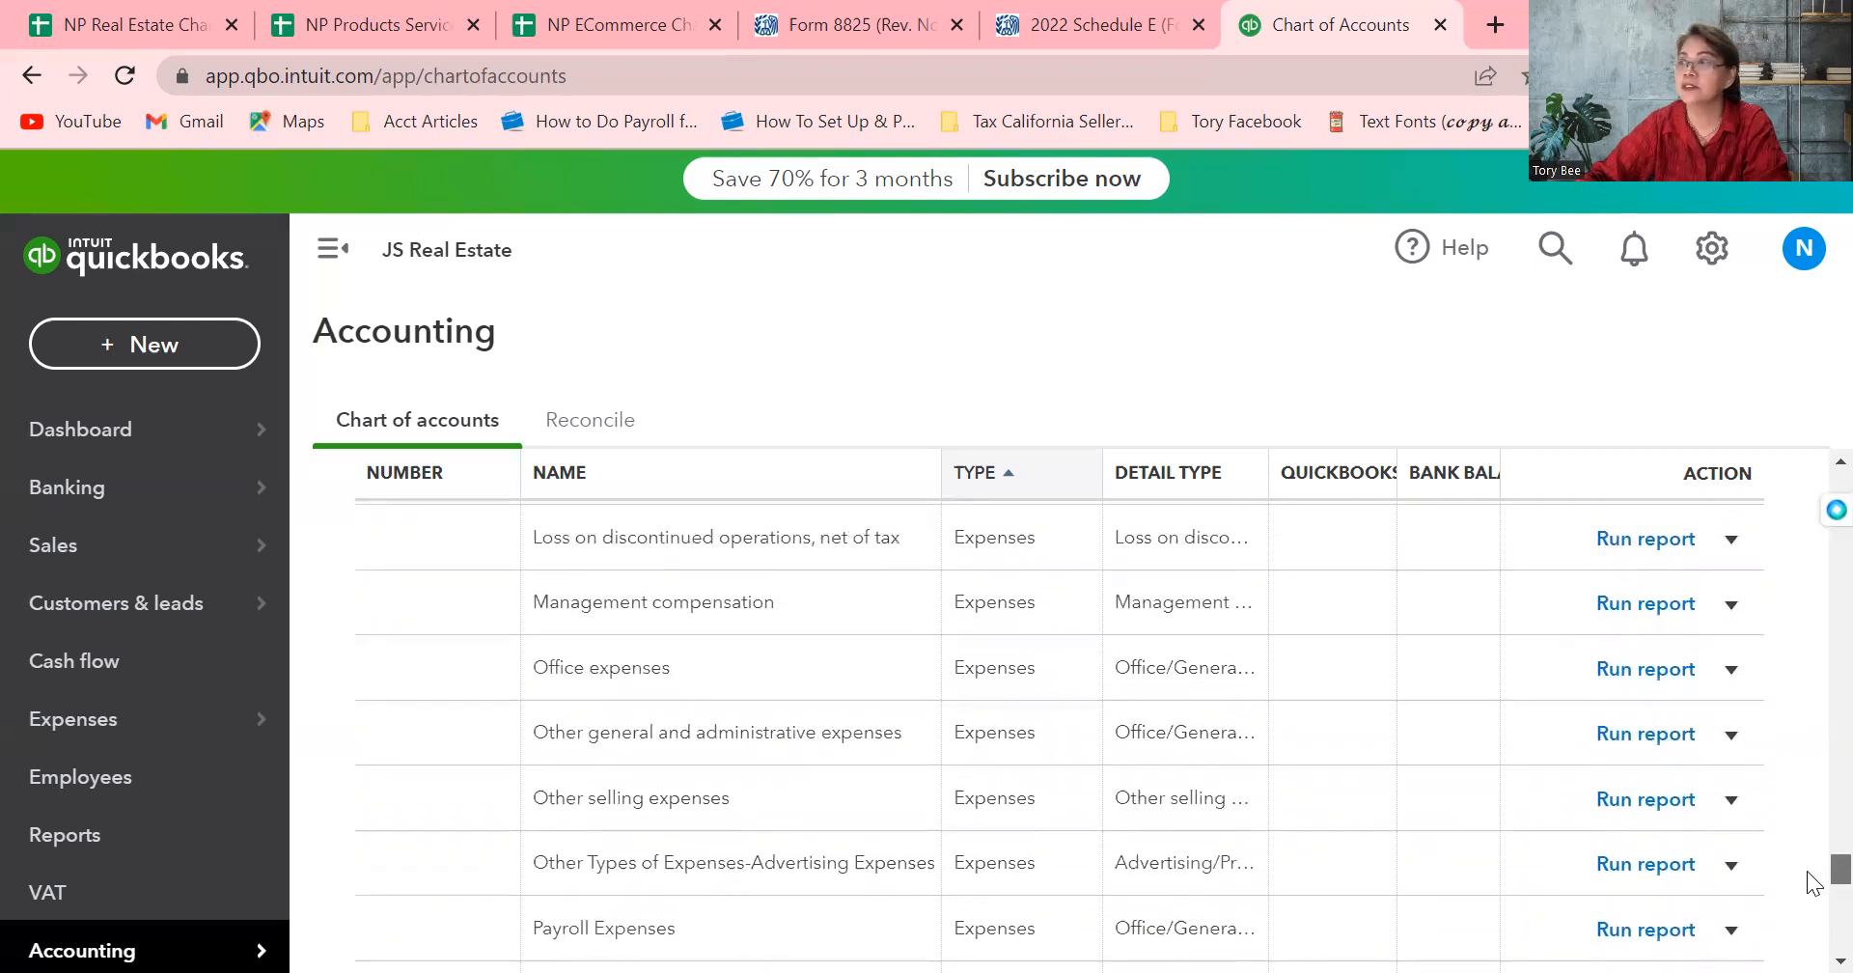
scroll(1814, 883, up, 4)
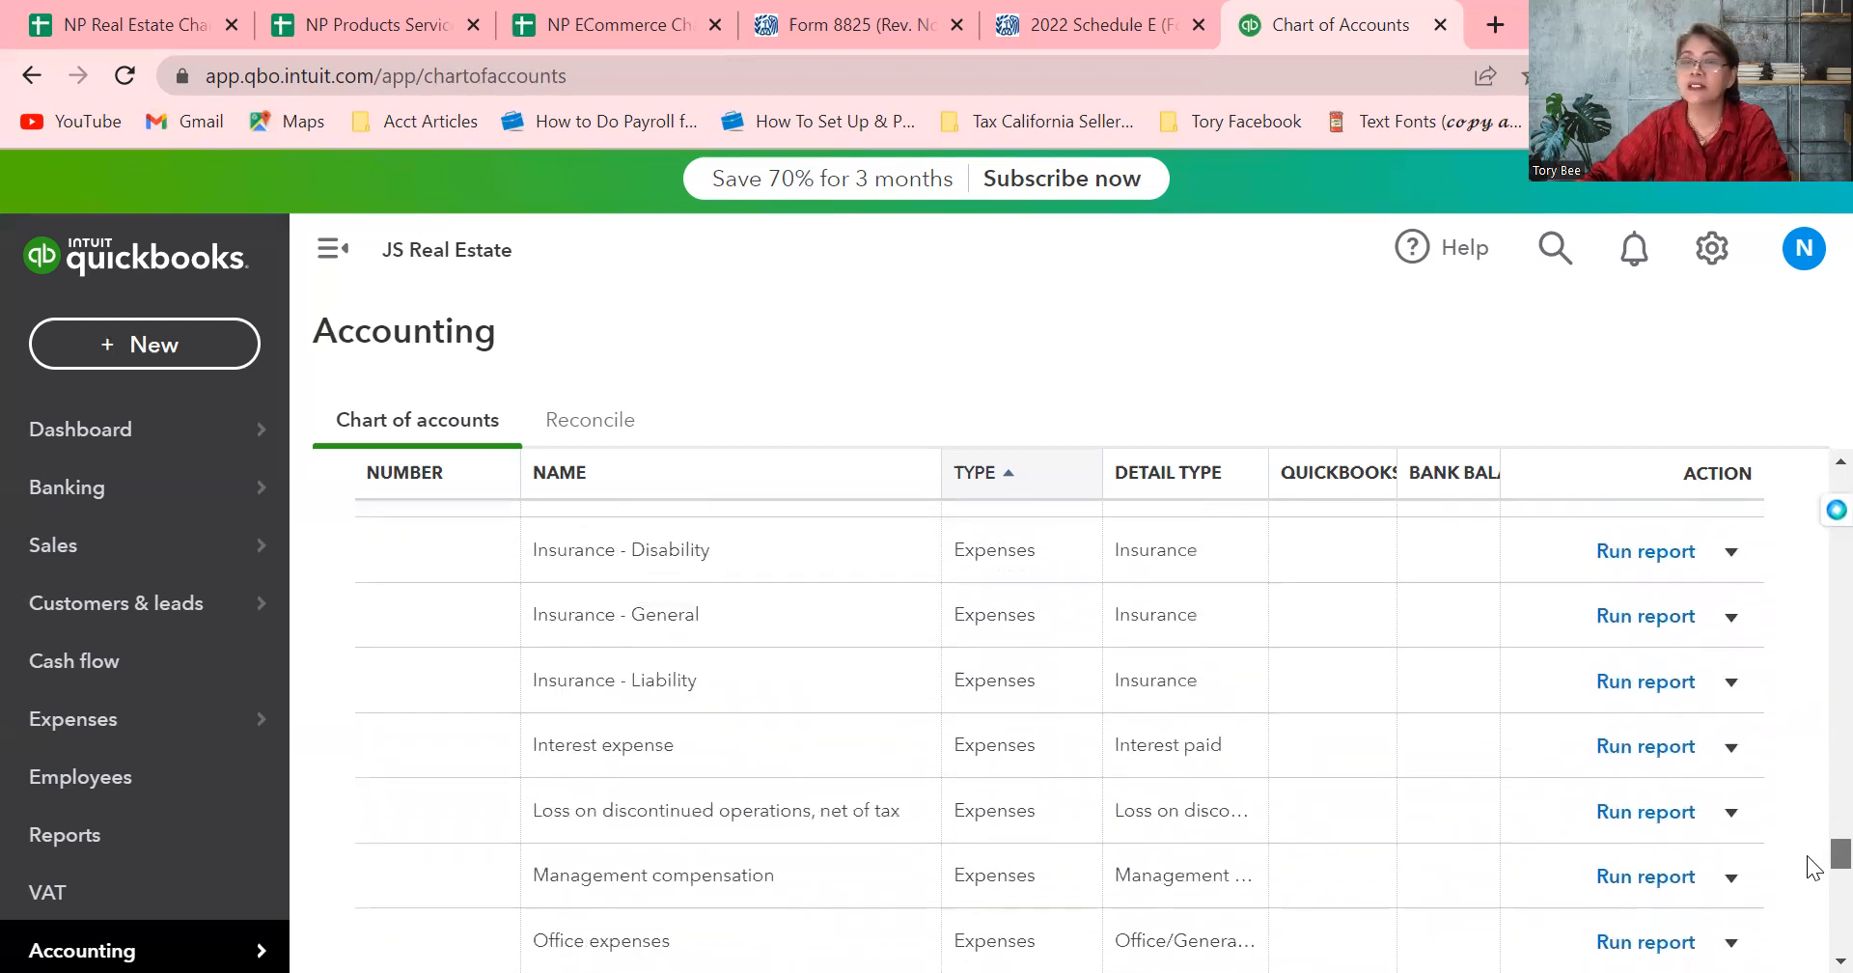
scroll(1815, 849, up, 5)
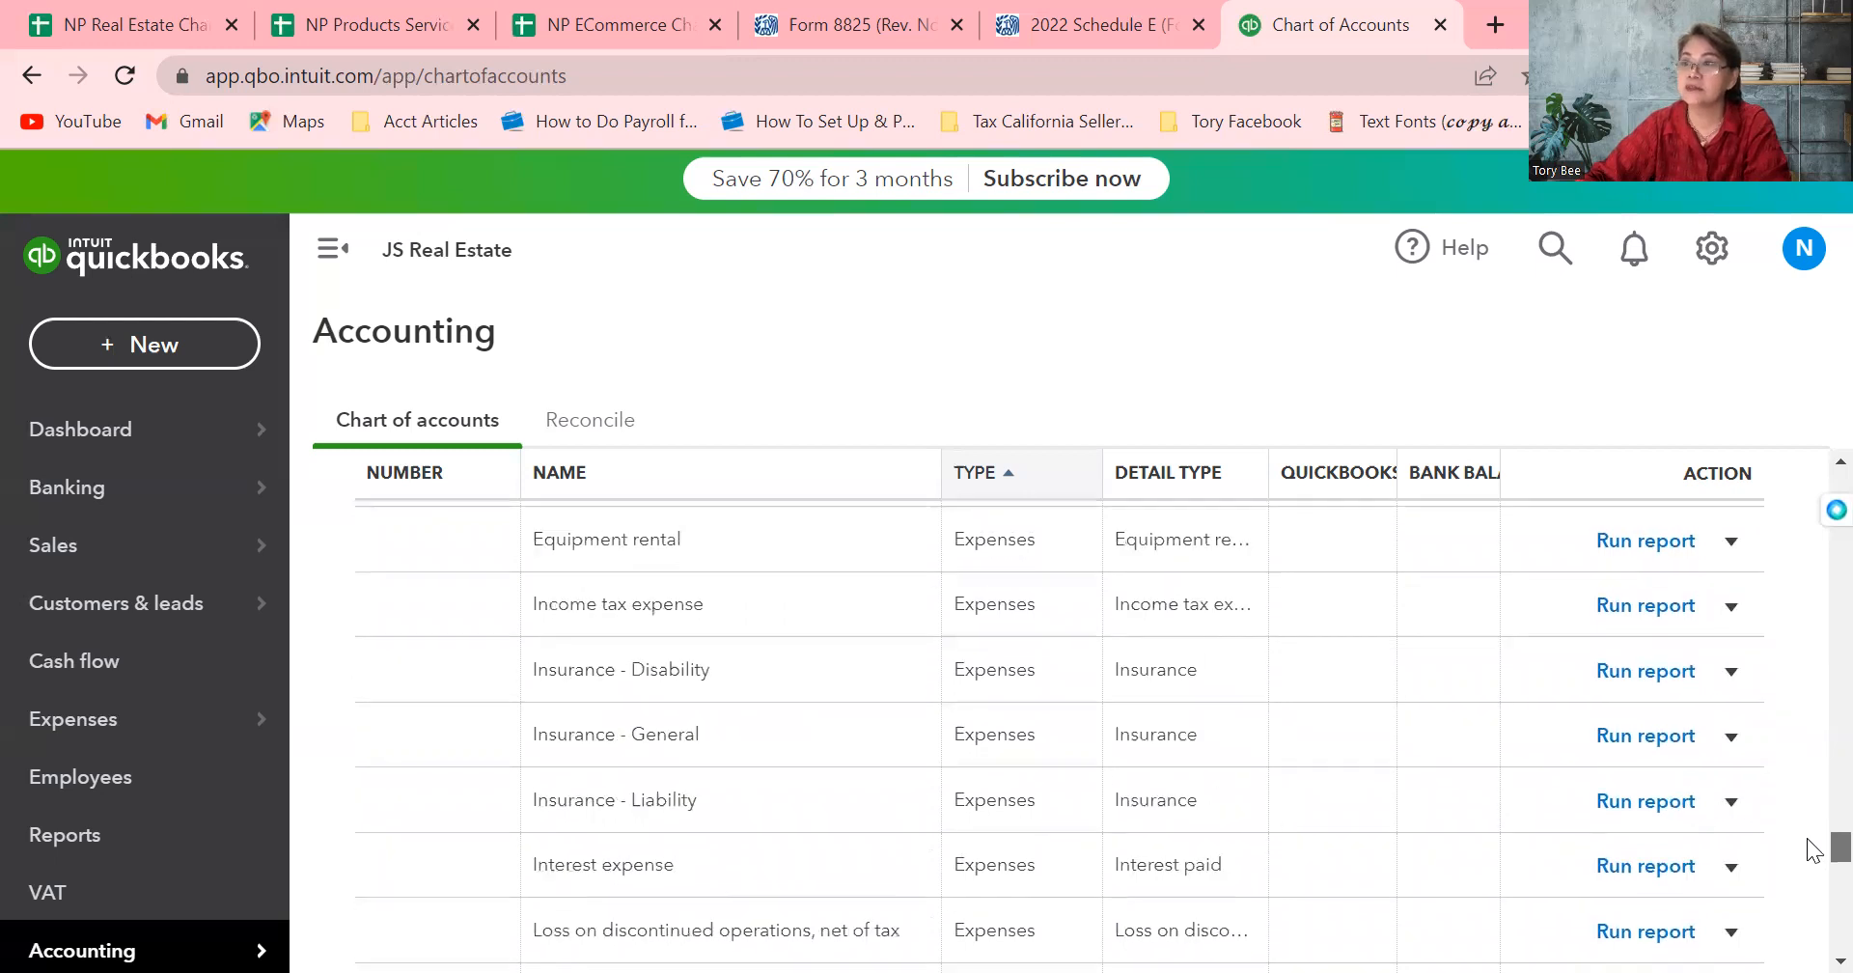
scroll(1806, 822, down, 10)
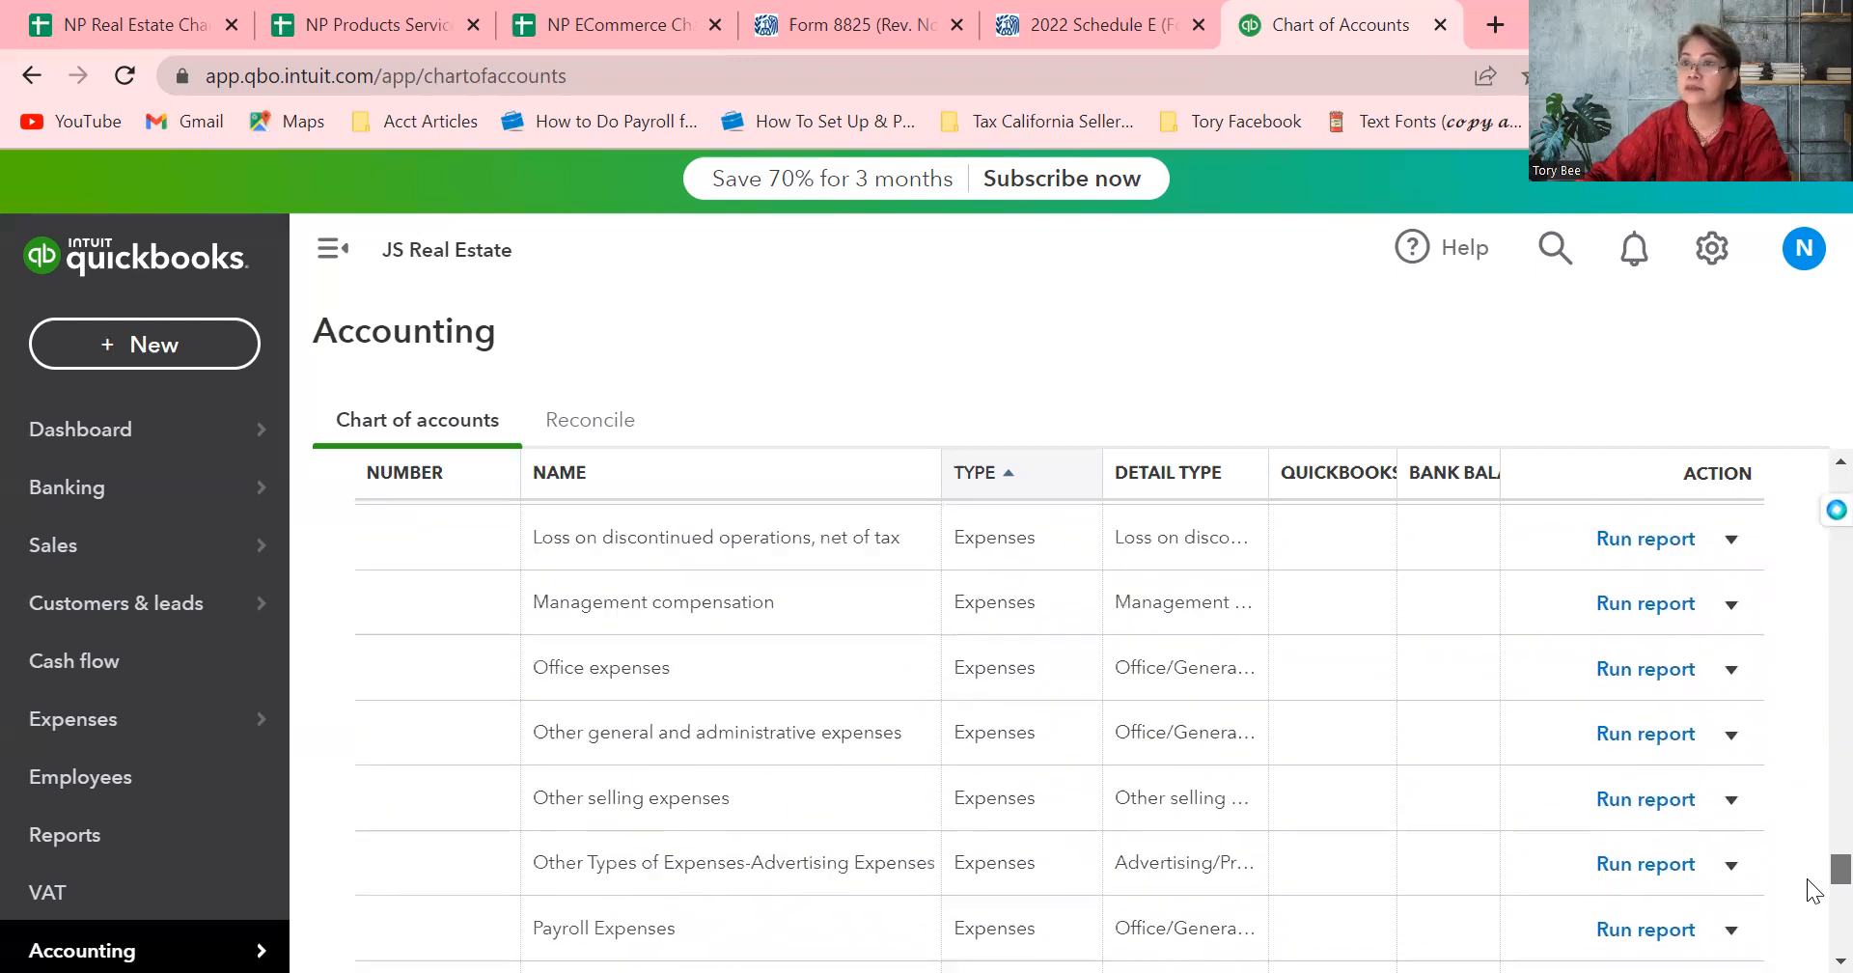
scroll(1812, 938, down, 2)
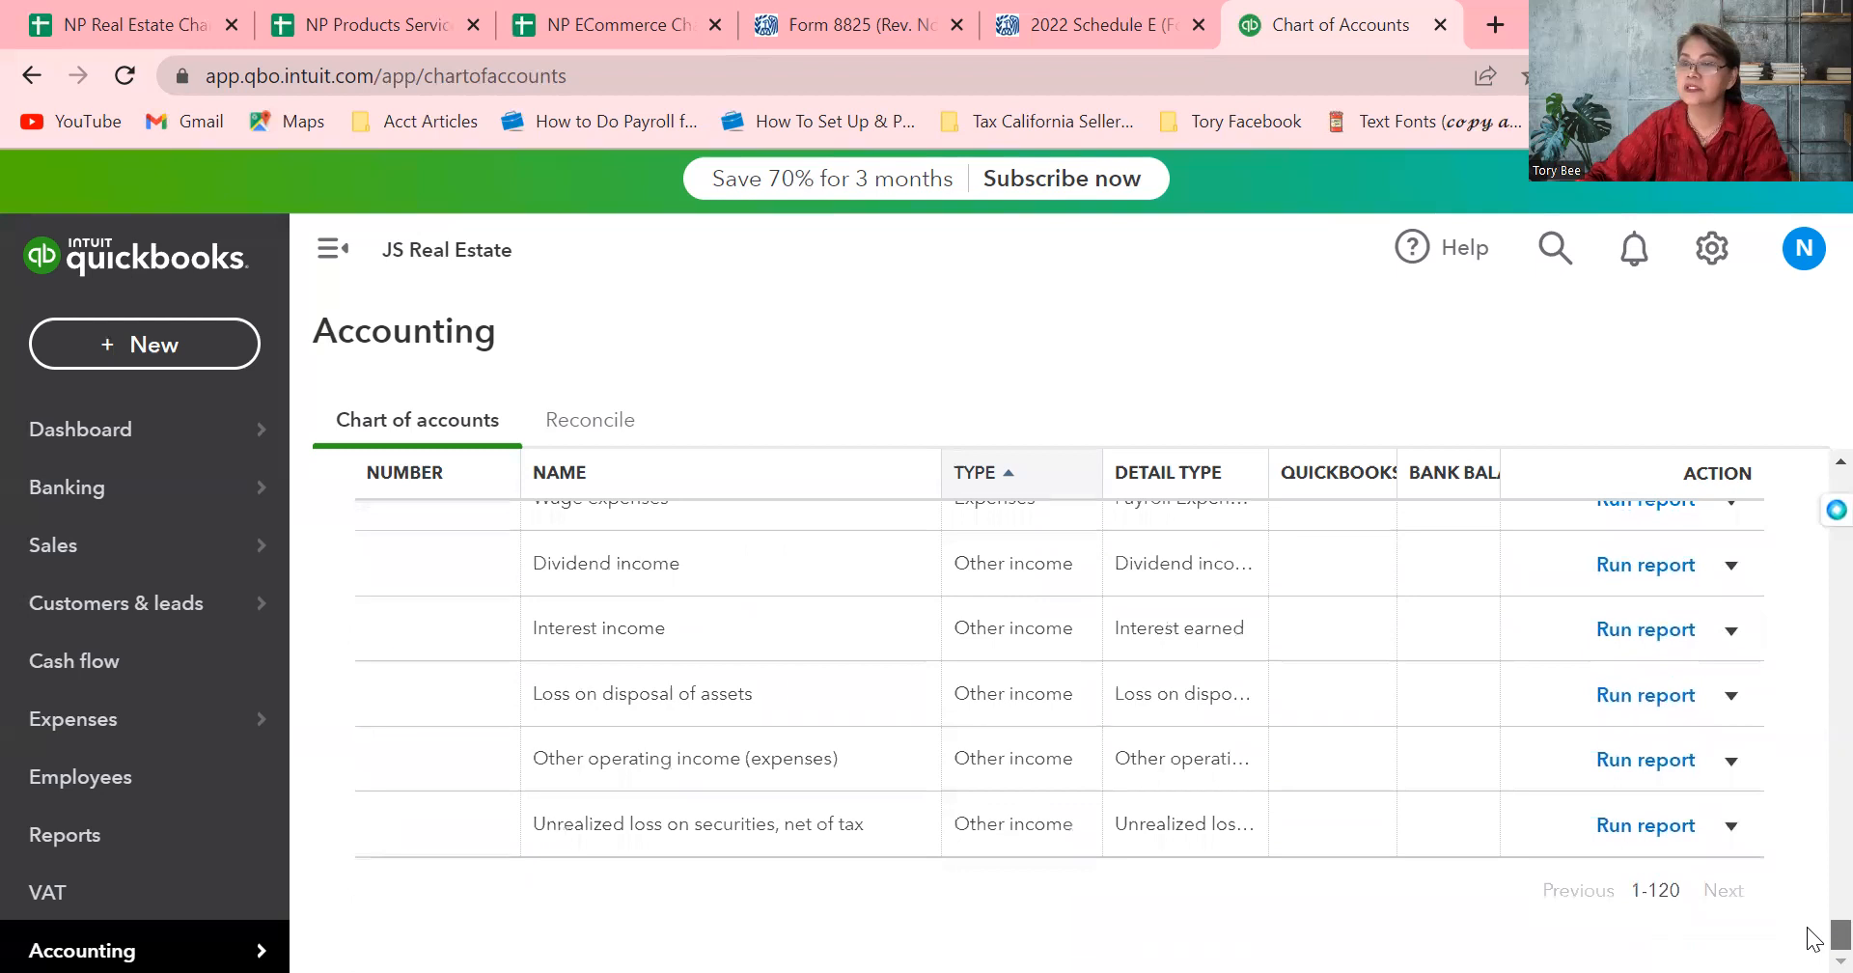
scroll(1815, 926, up, 12)
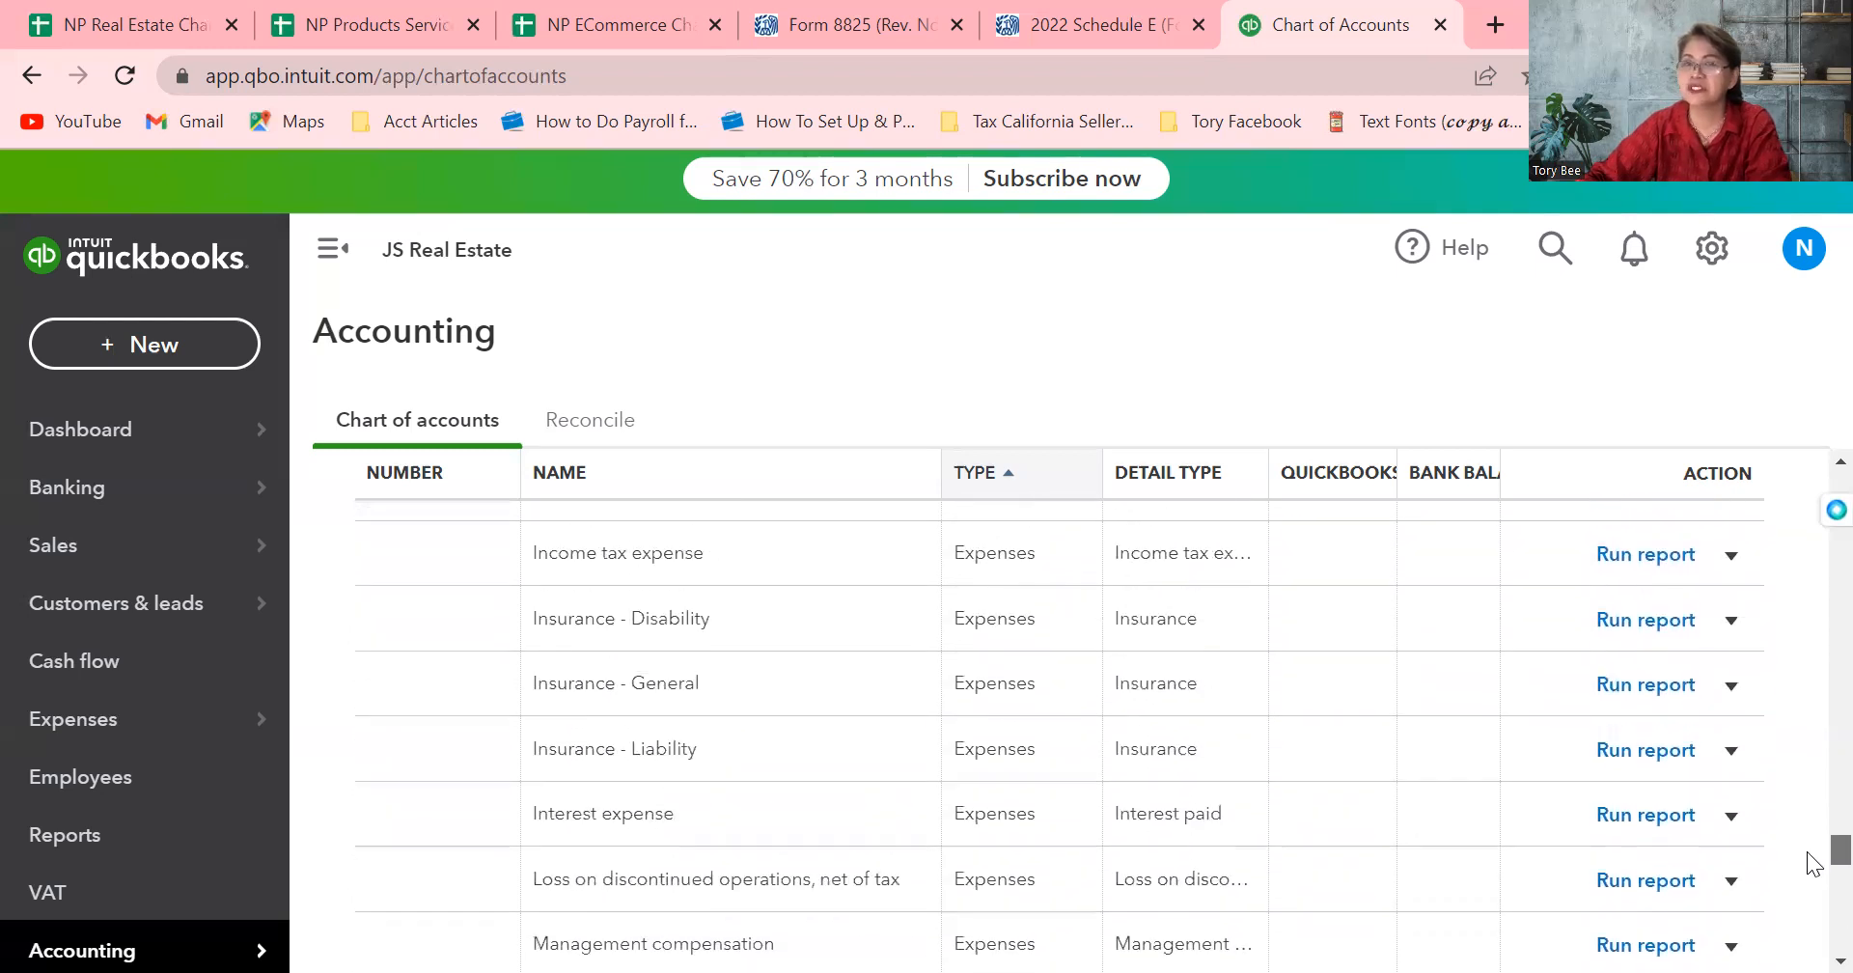
scroll(1814, 849, up, 10)
scroll(1814, 801, up, 2)
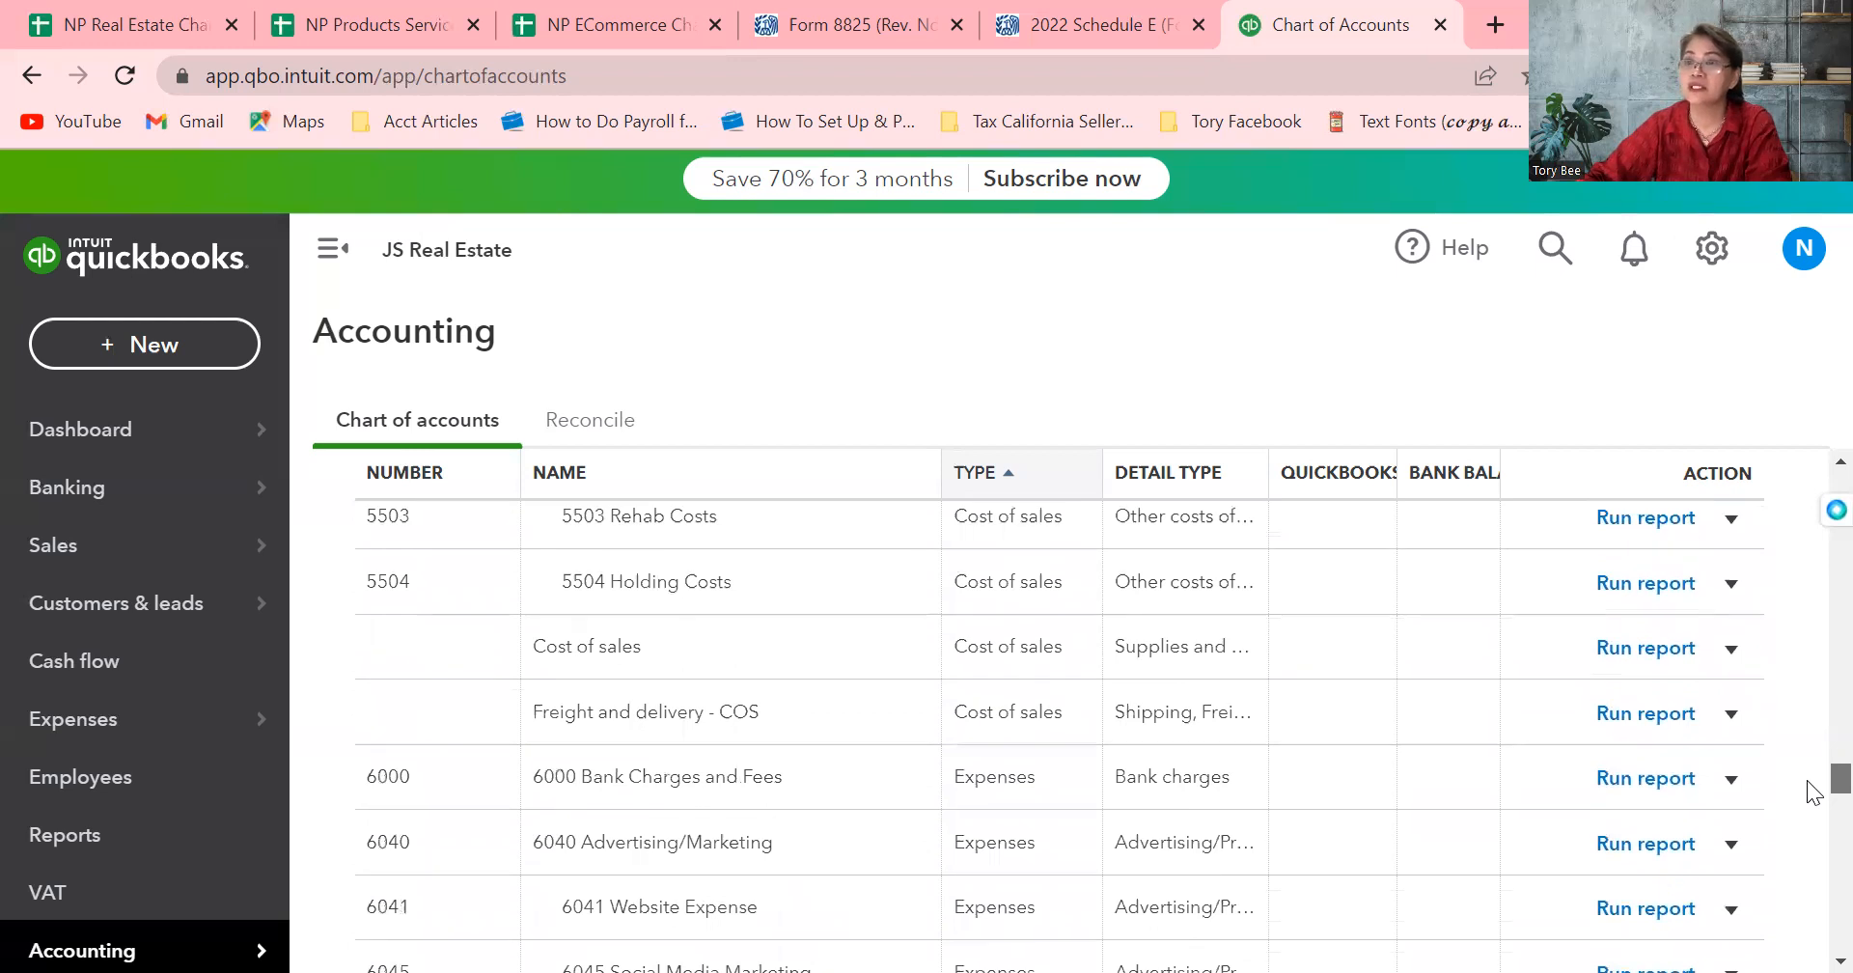
scroll(1815, 763, up, 12)
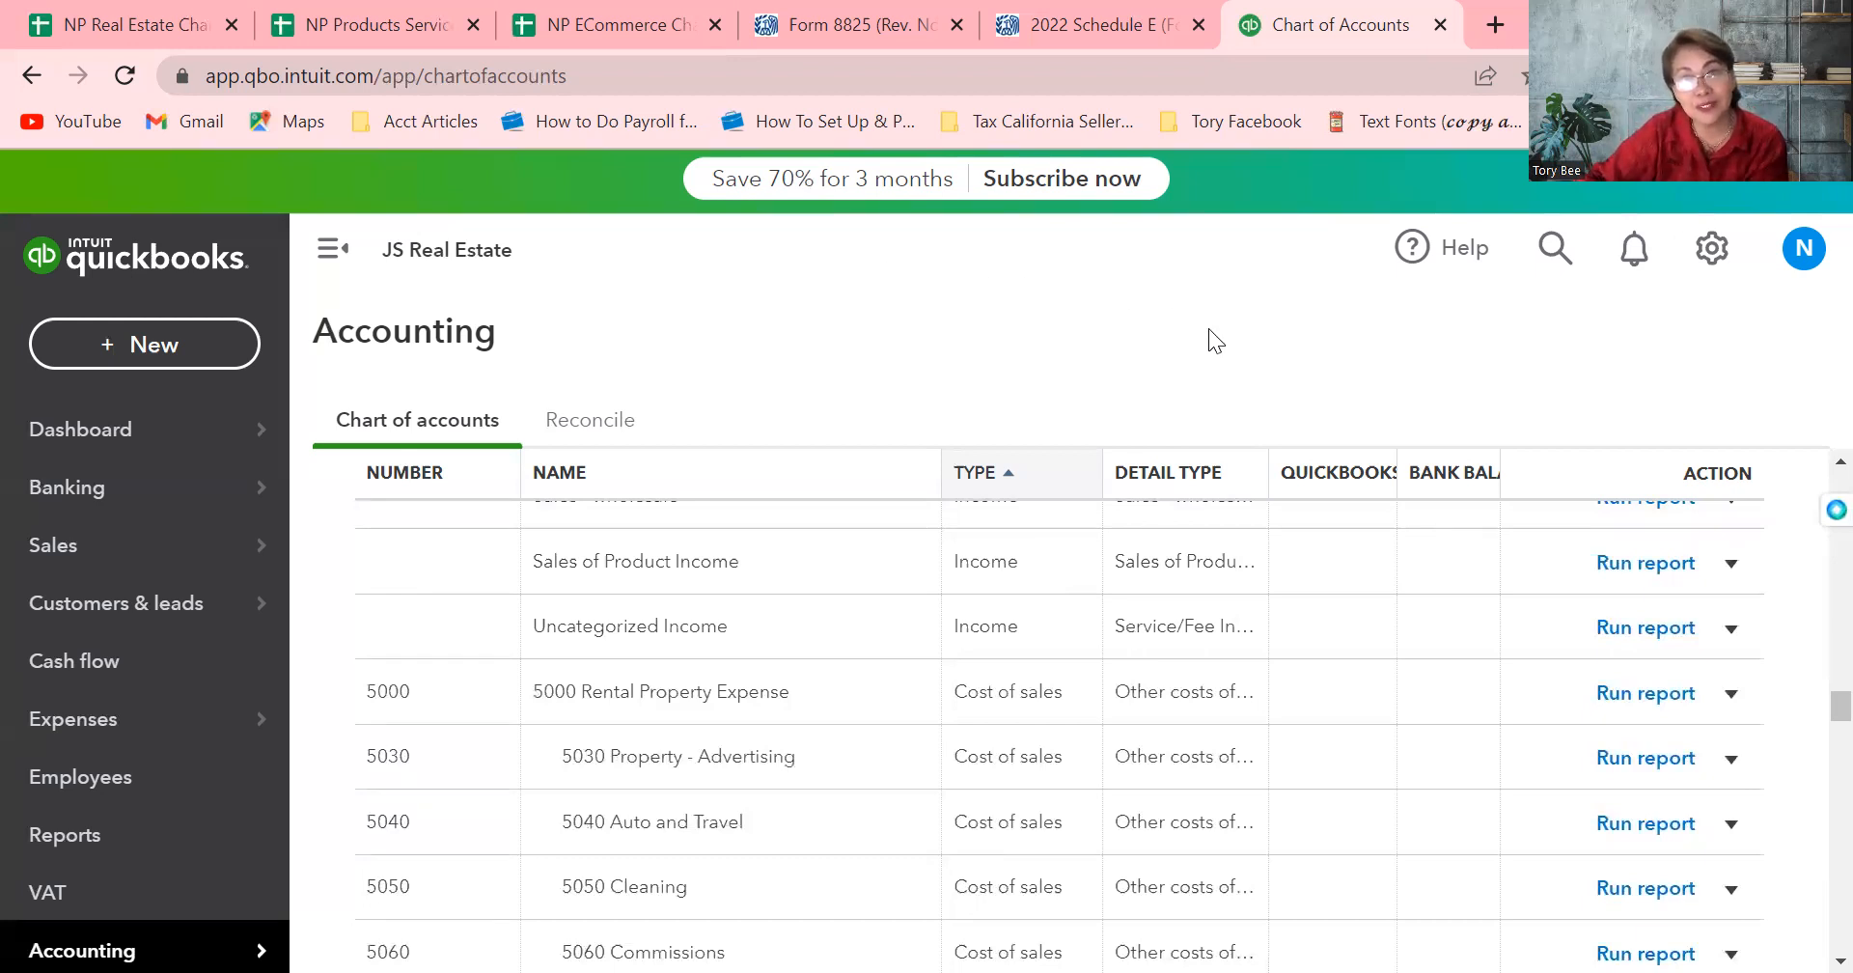
Open the Products and Services list in QuickBooks and switch to the NP Products Services List Complex spreadsheet
click(1713, 252)
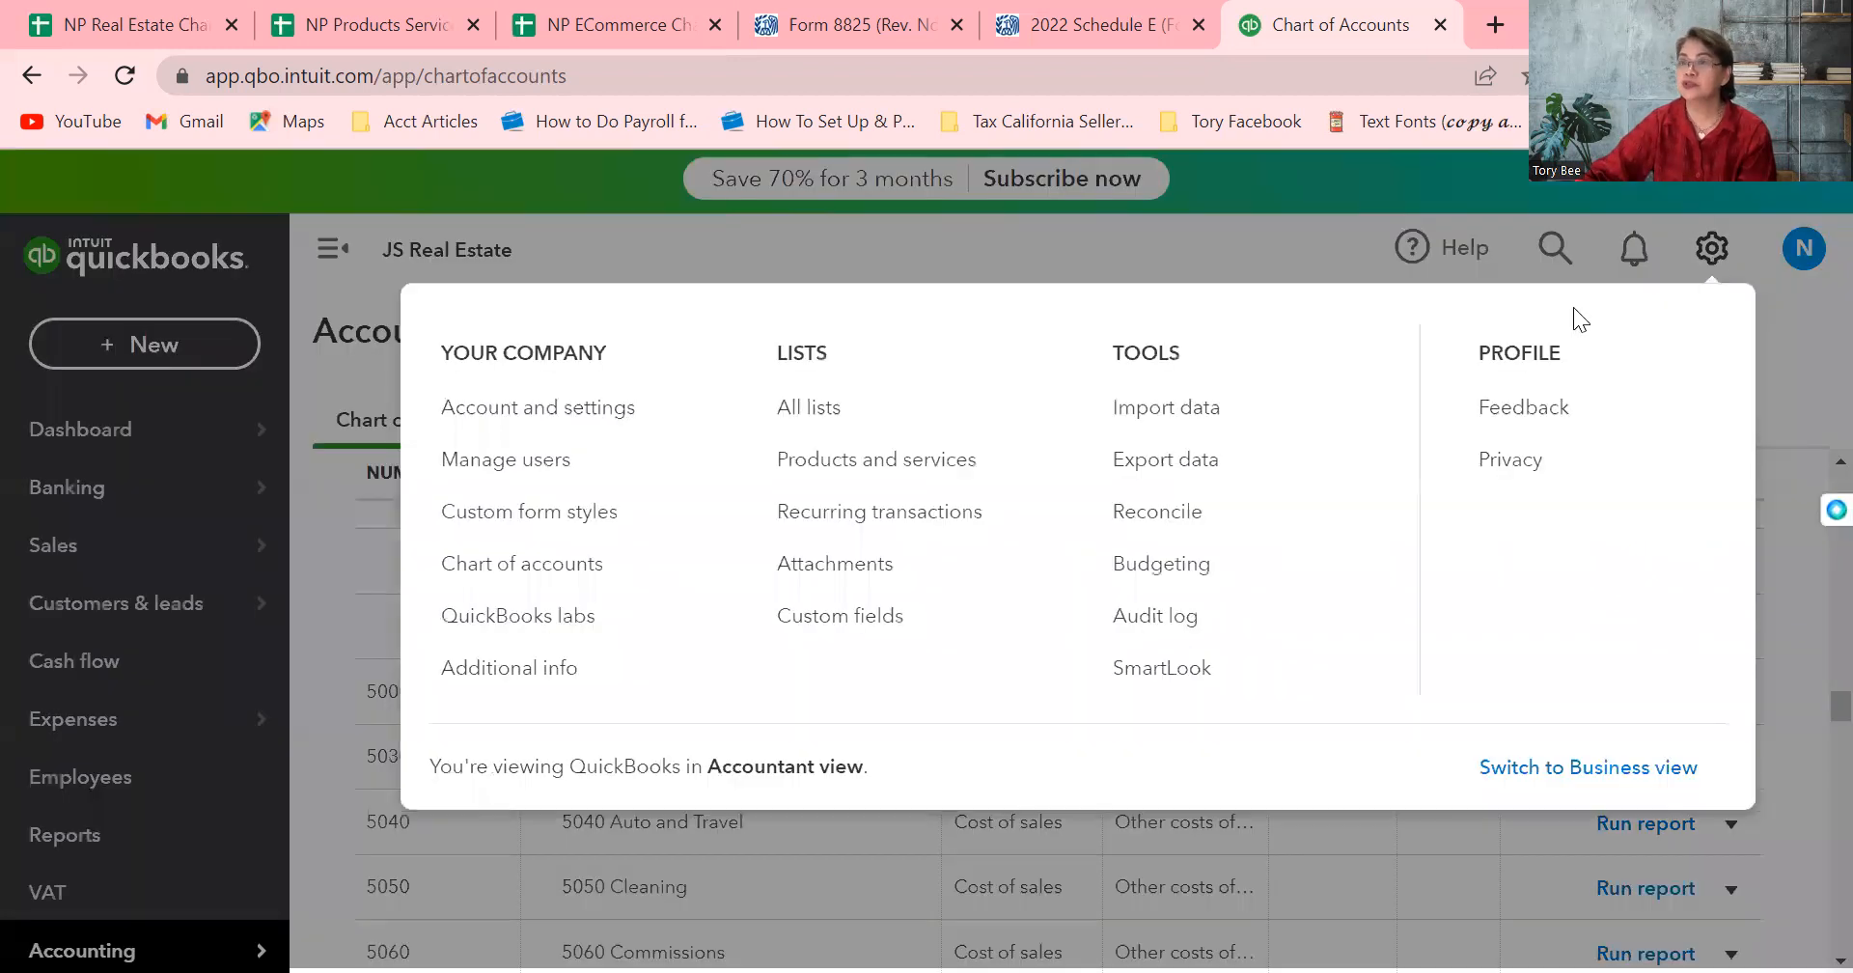
click(888, 487)
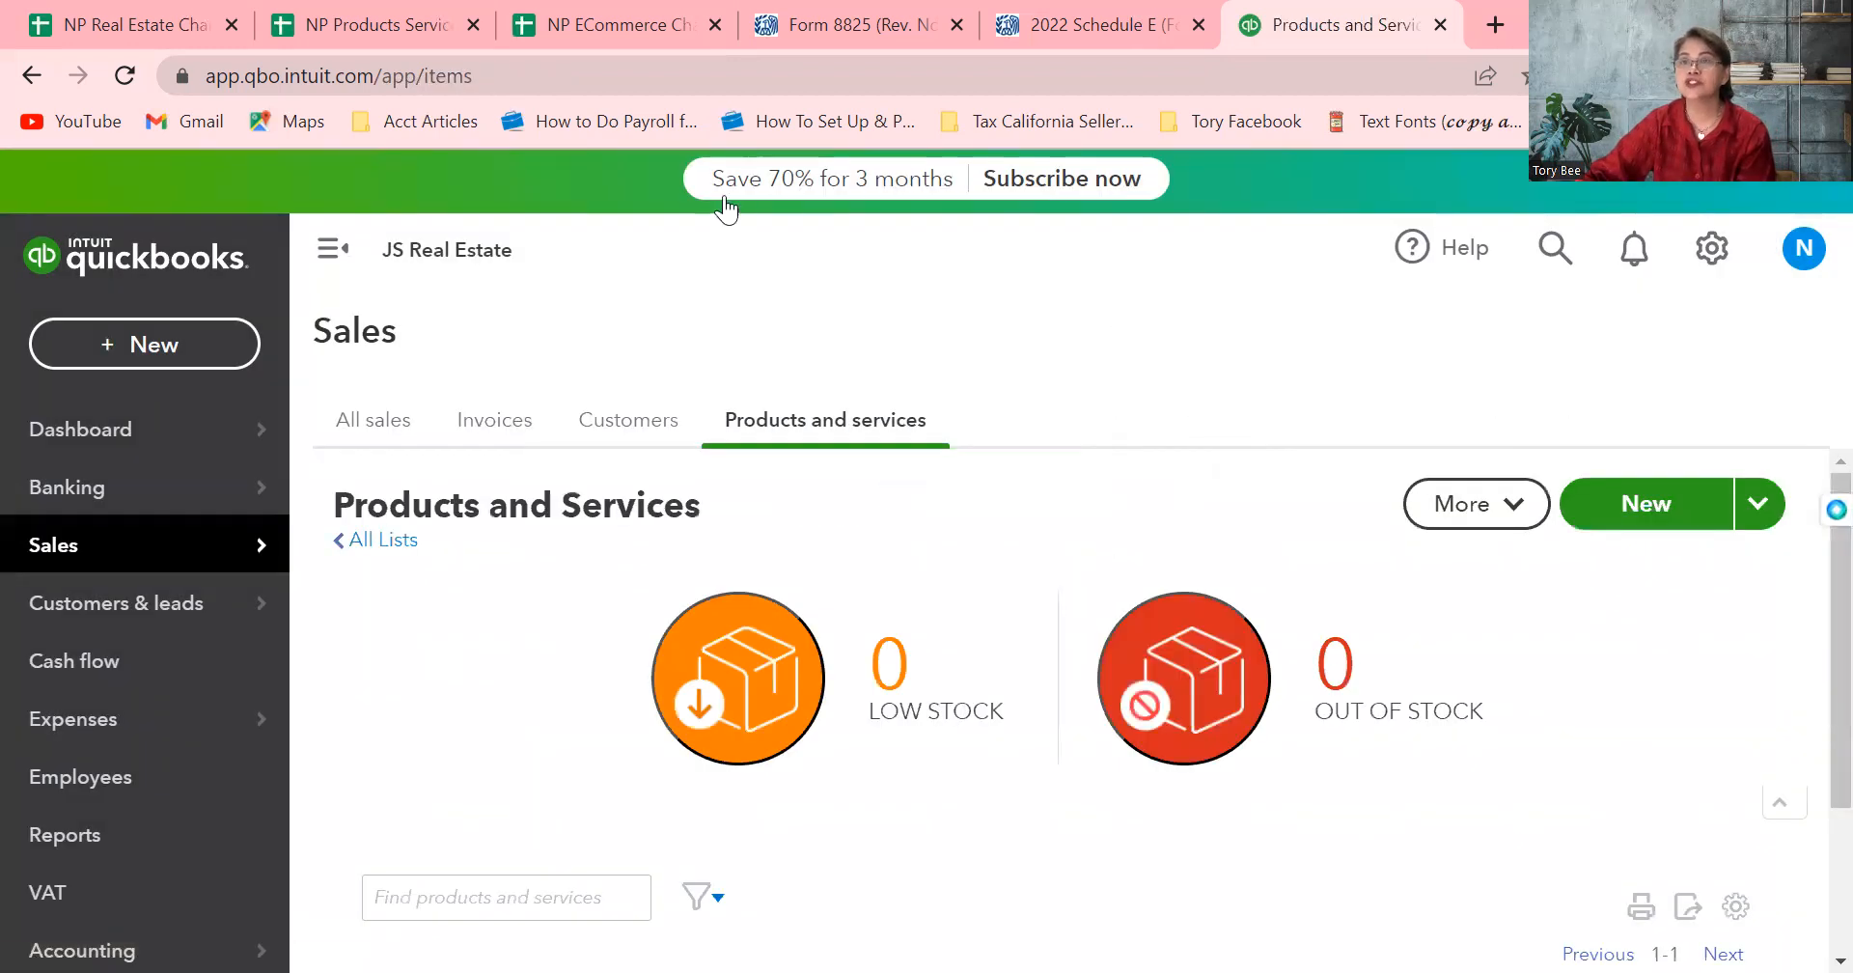
click(424, 21)
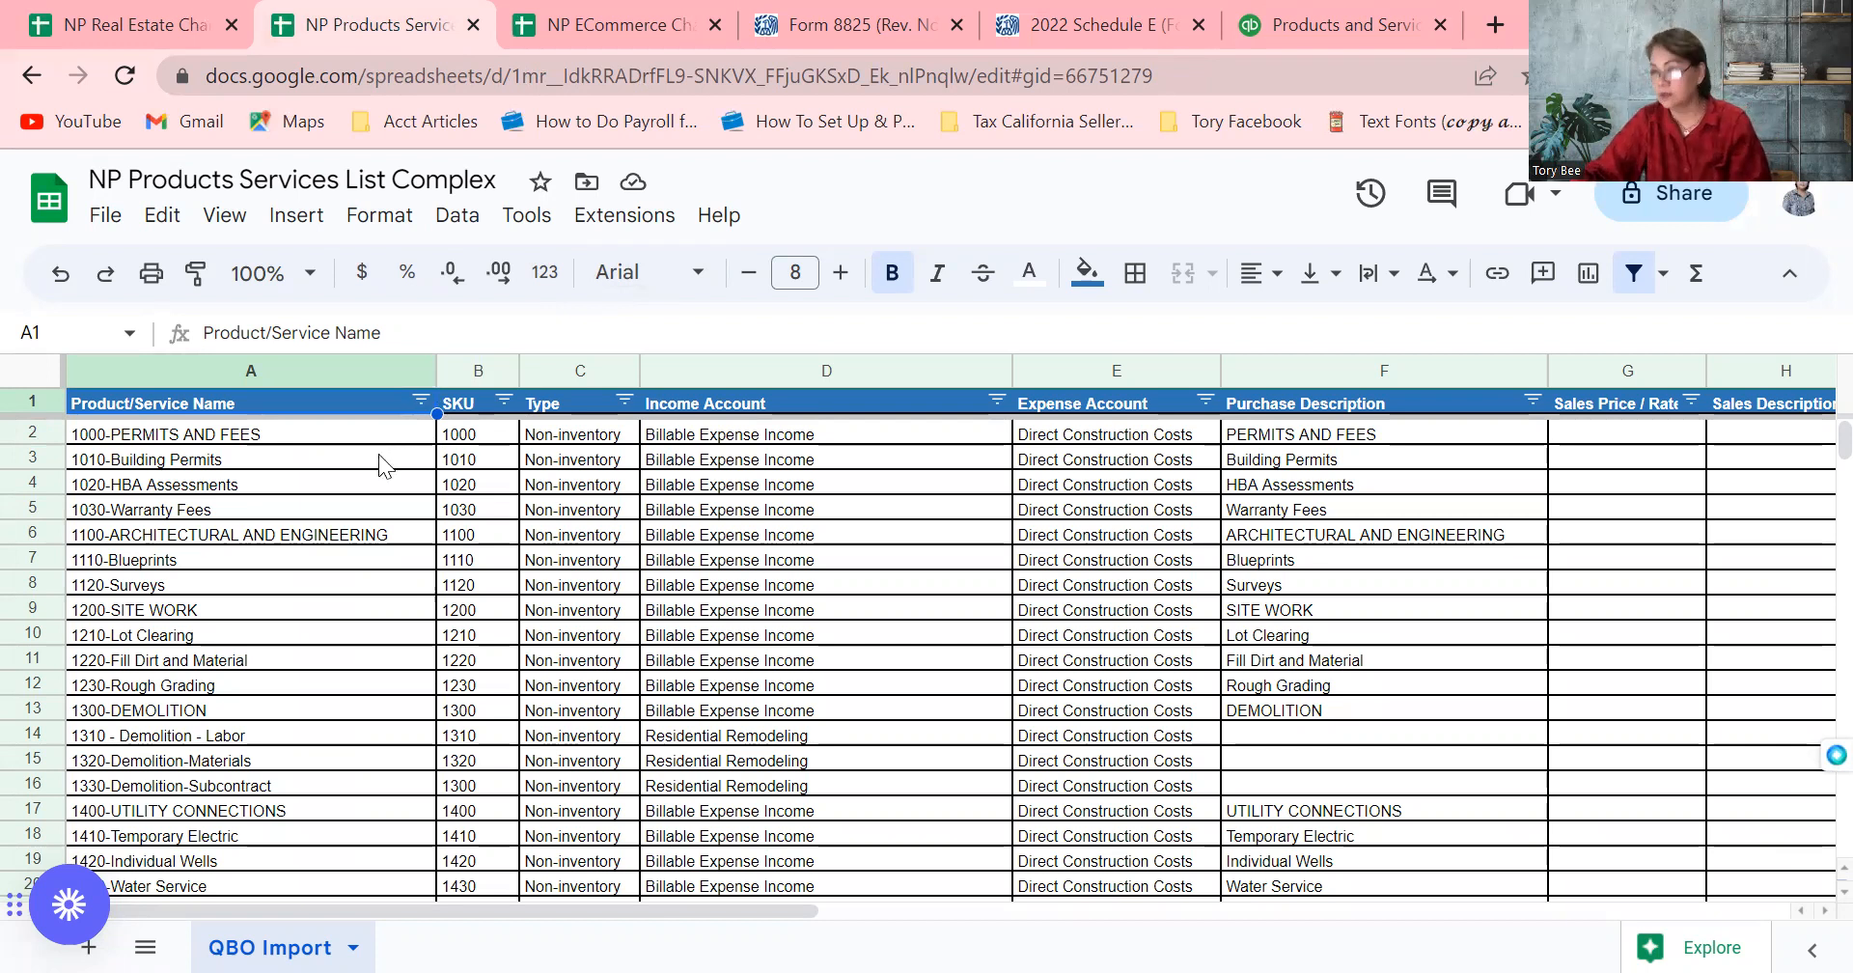
Read through the product and service names in the spreadsheet from 1000-PERMITS AND FEES down to the framing items
click(395, 429)
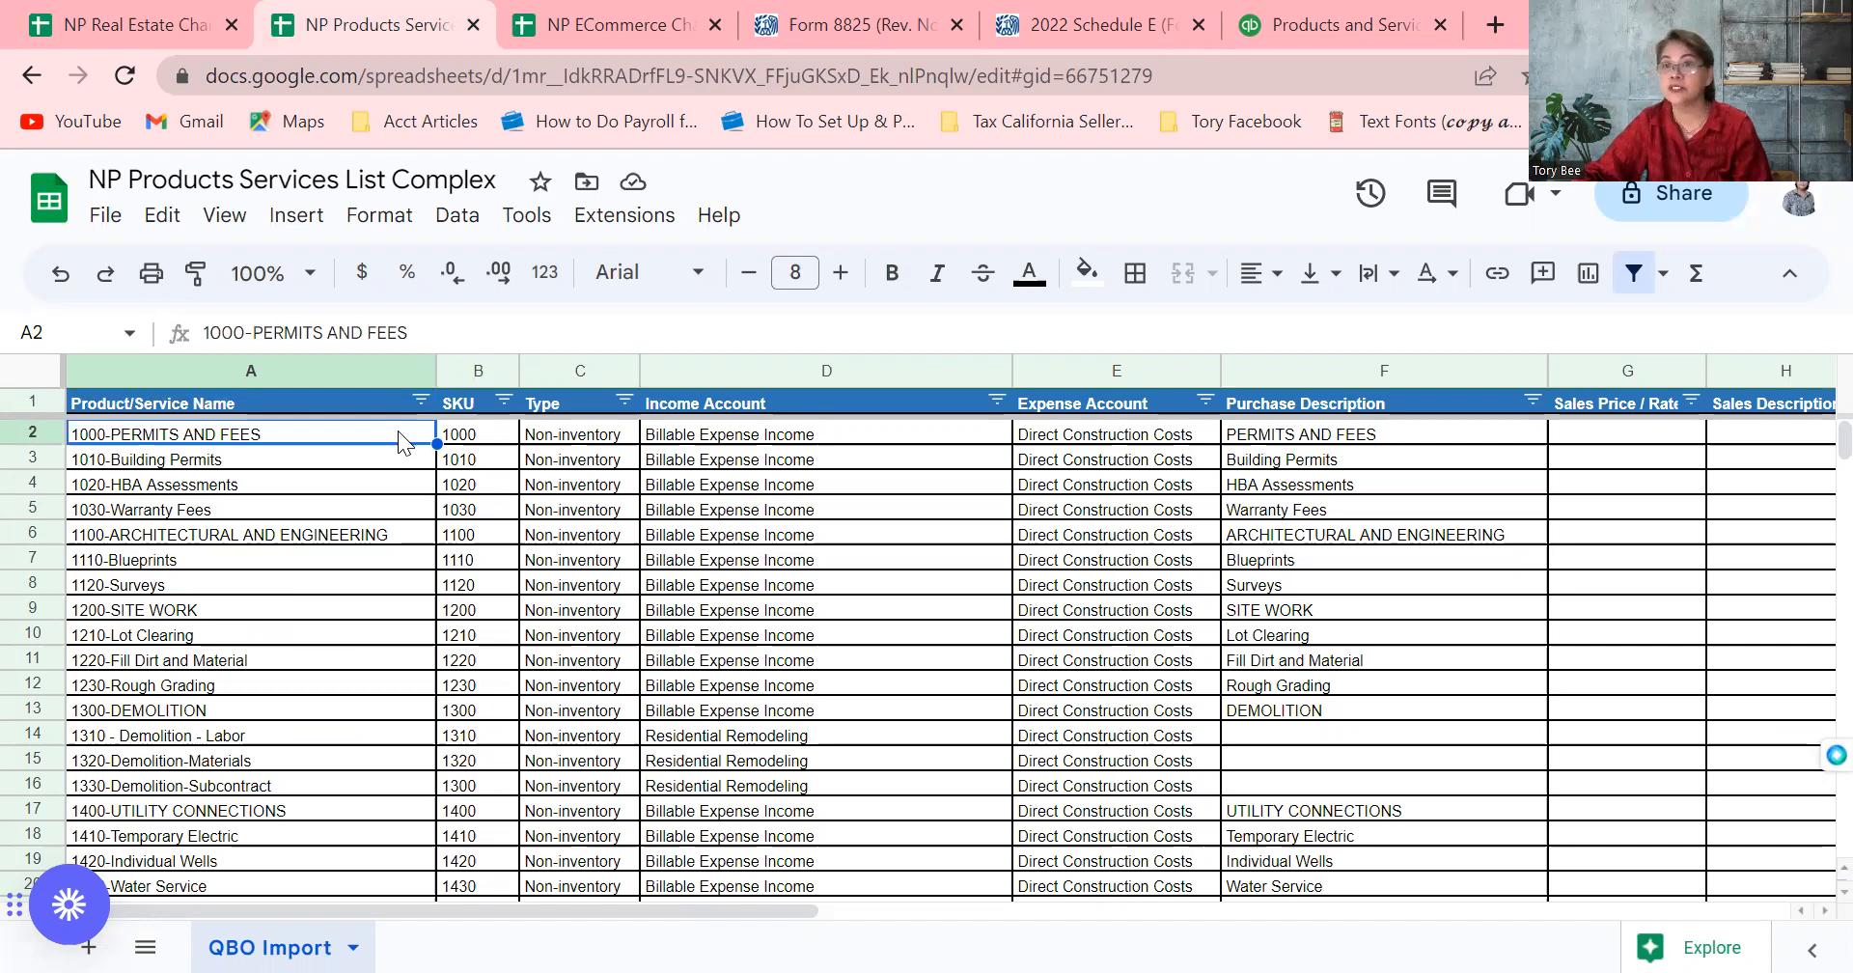
key(Down)
key(Down)
key(Down)
key(Down)
key(Down)
key(Down)
key(Down)
key(Down)
key(Down)
key(Down)
key(Down)
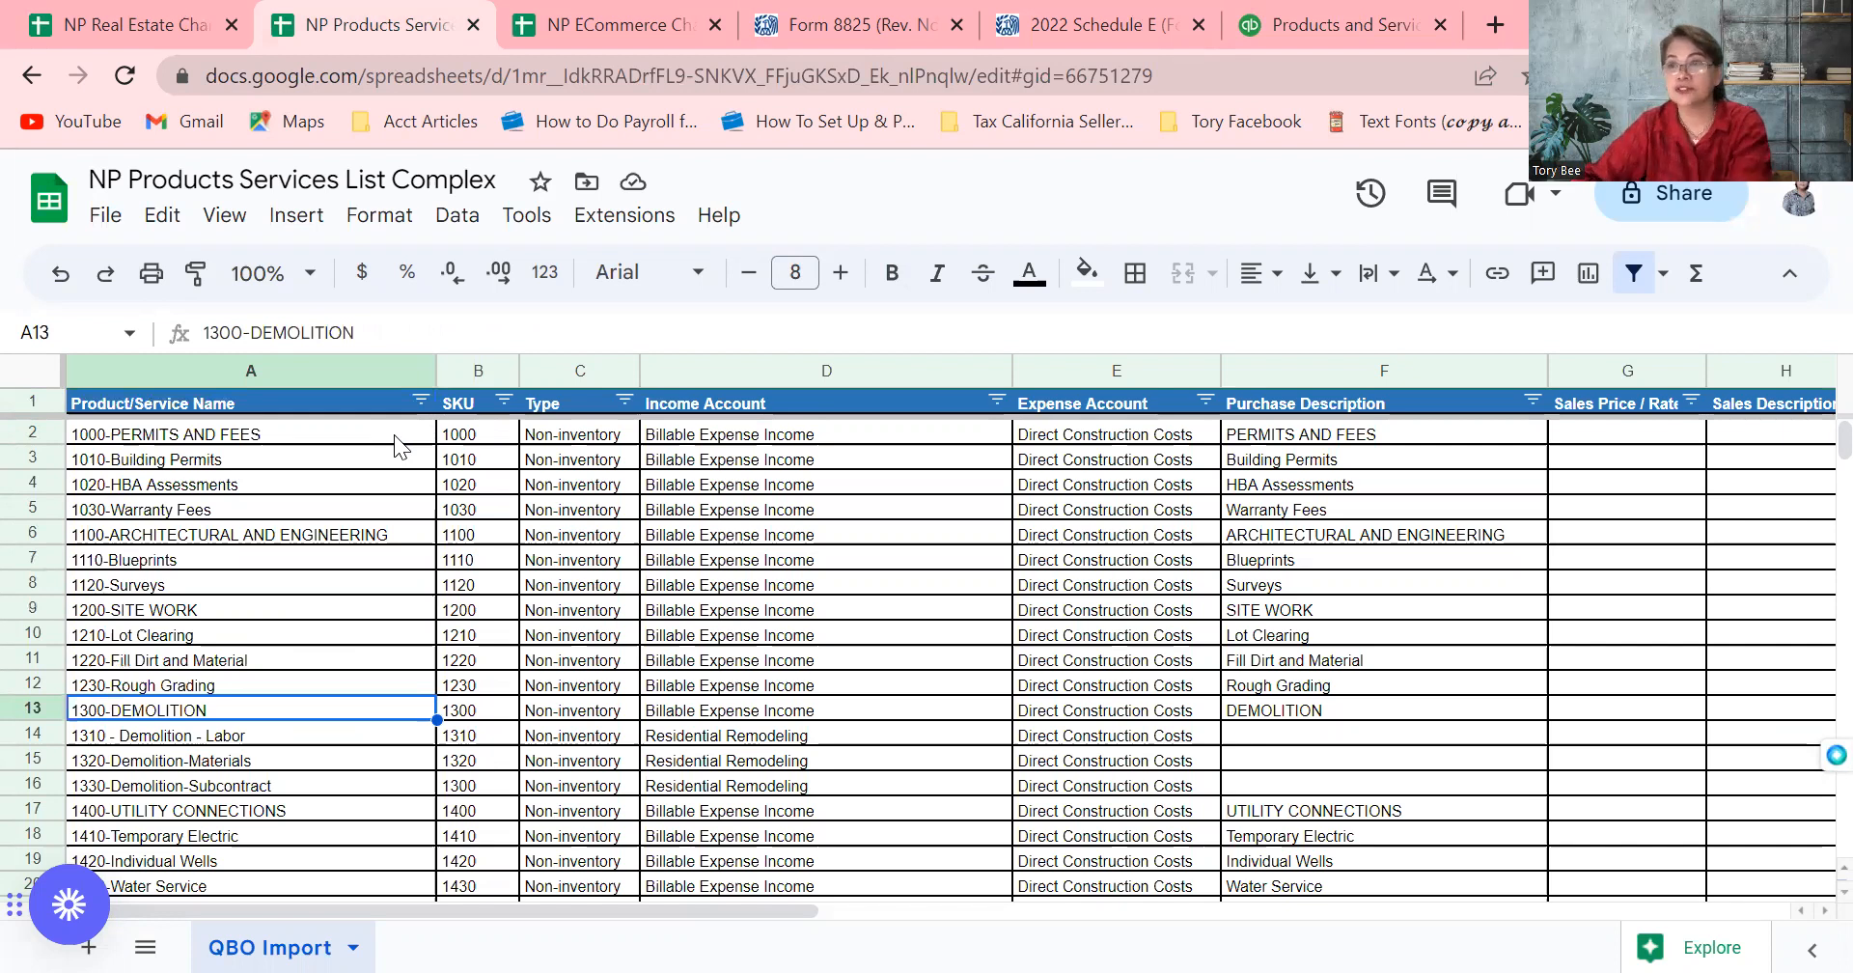
key(Down)
key(Down)
key(Down)
key(Down)
key(Down)
key(Down)
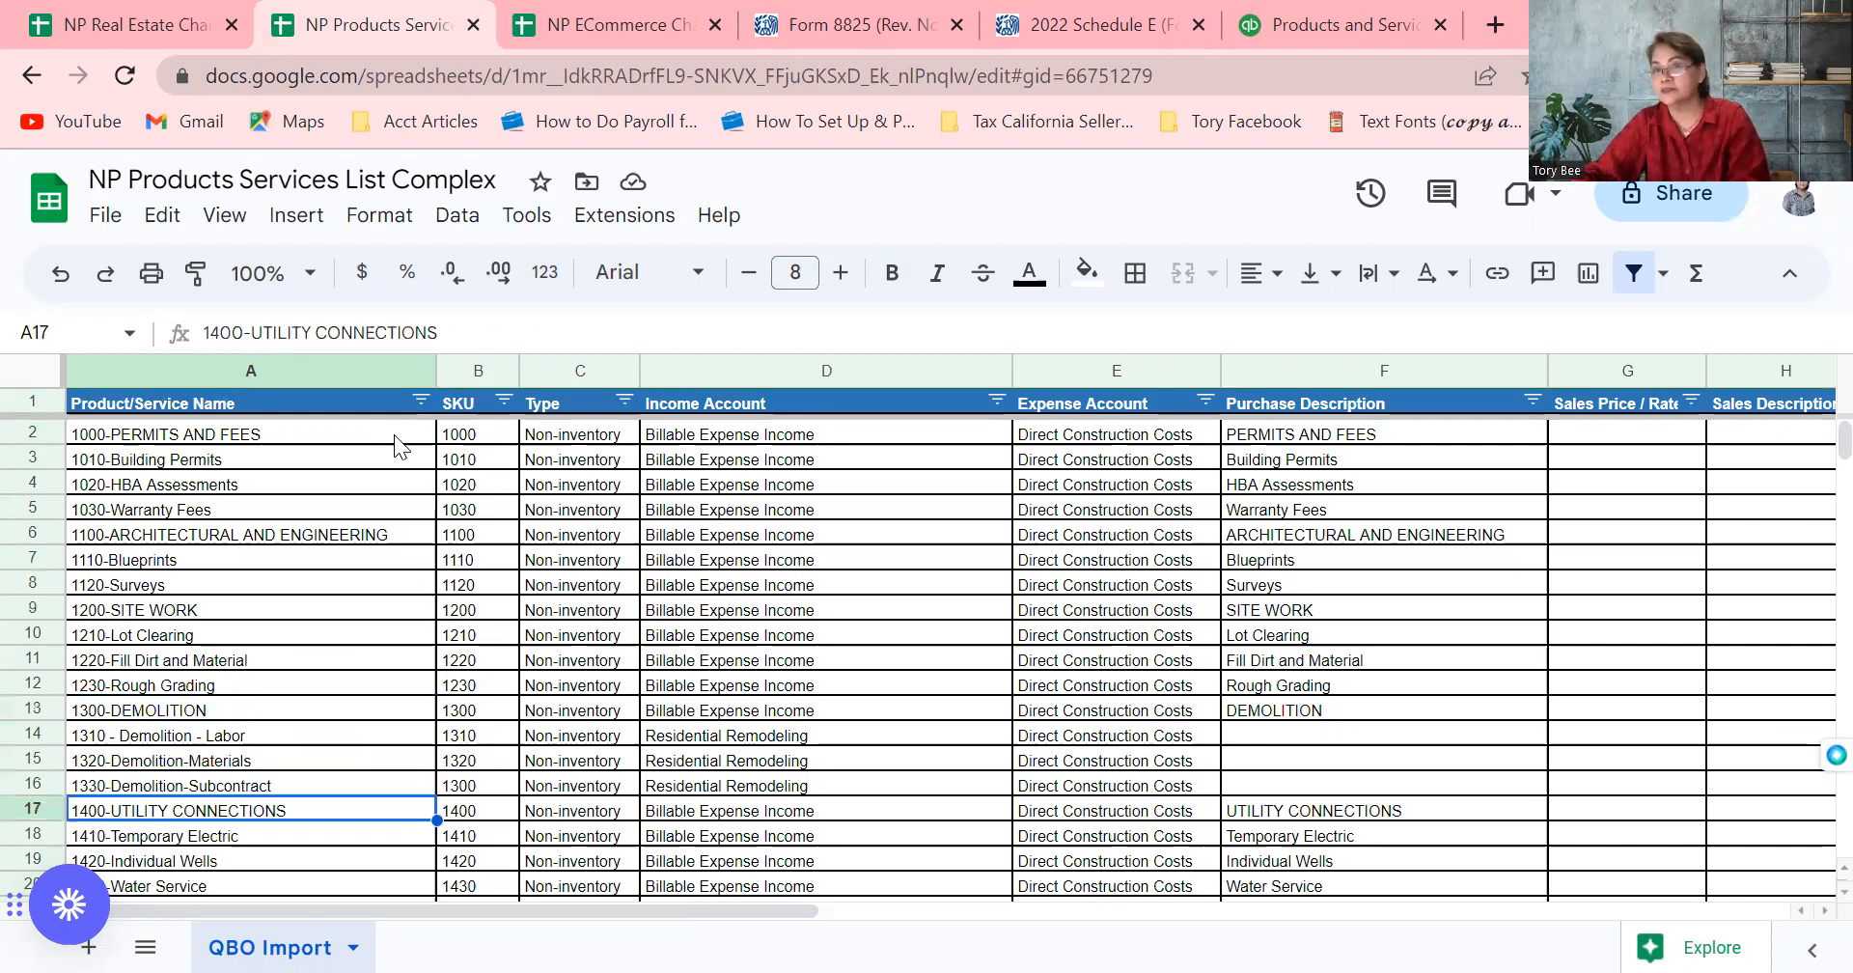
key(Down)
key(Down)
key(Down)
key(Down)
key(Down)
key(Down)
key(Down)
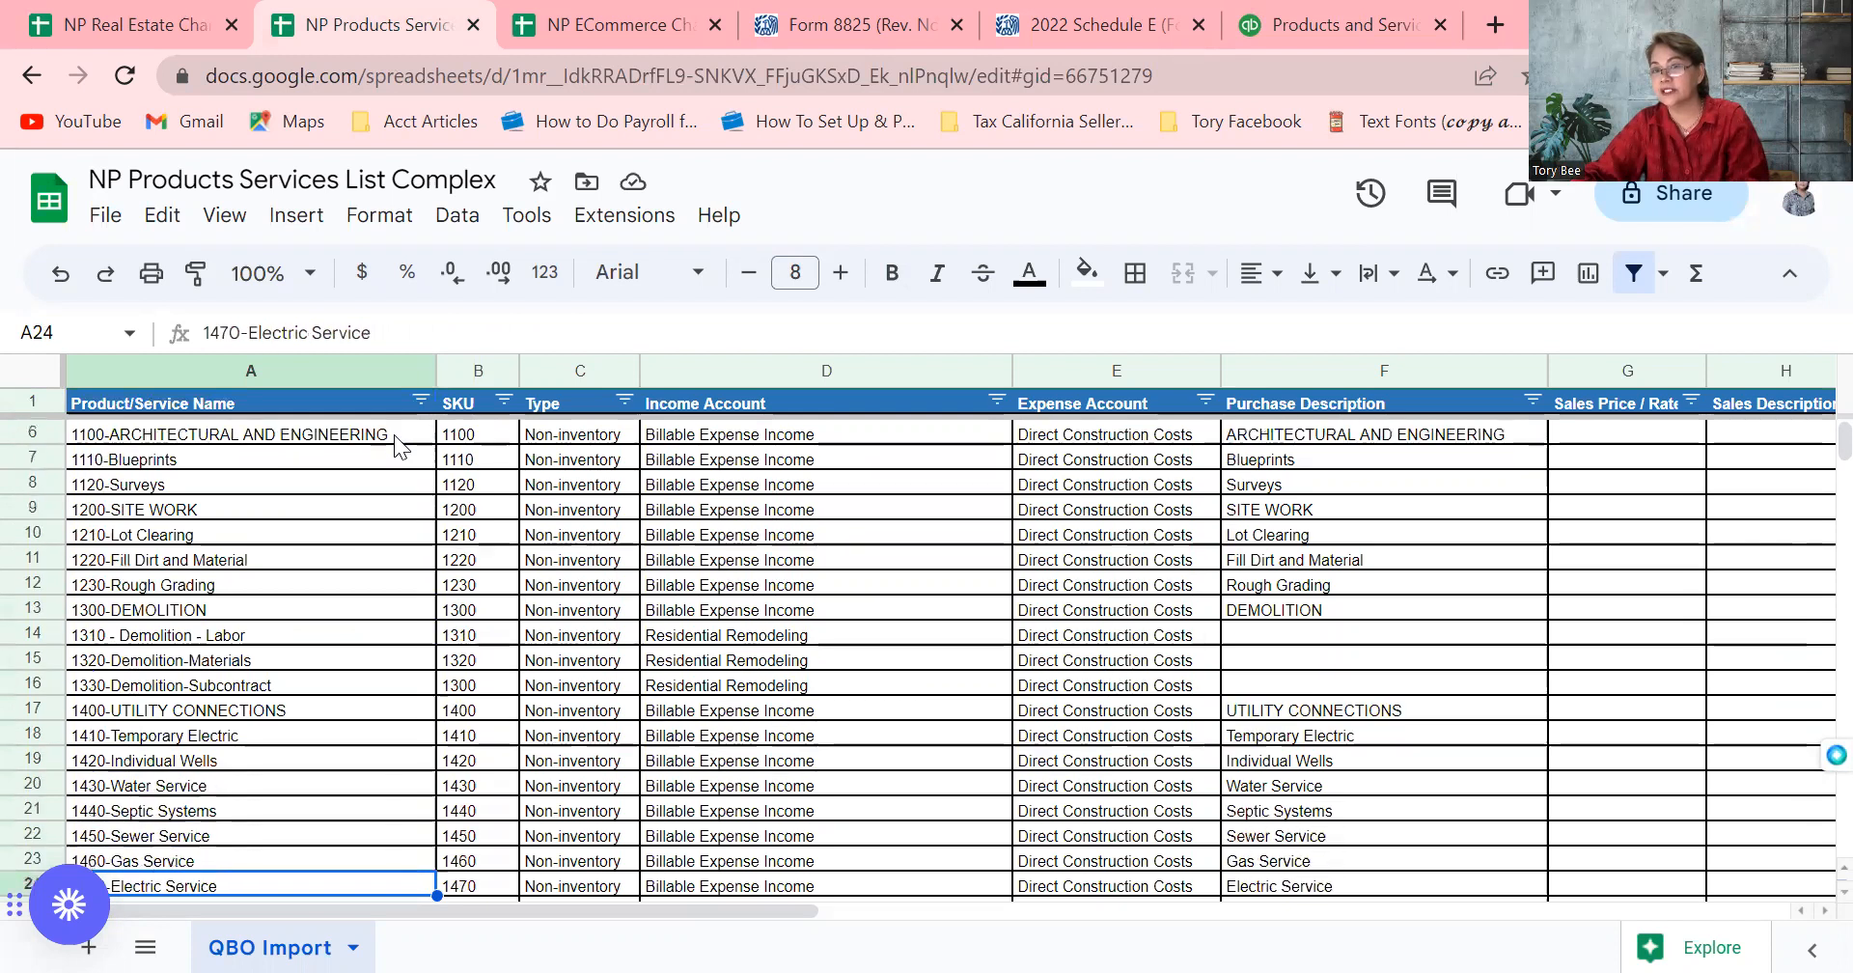
key(Down)
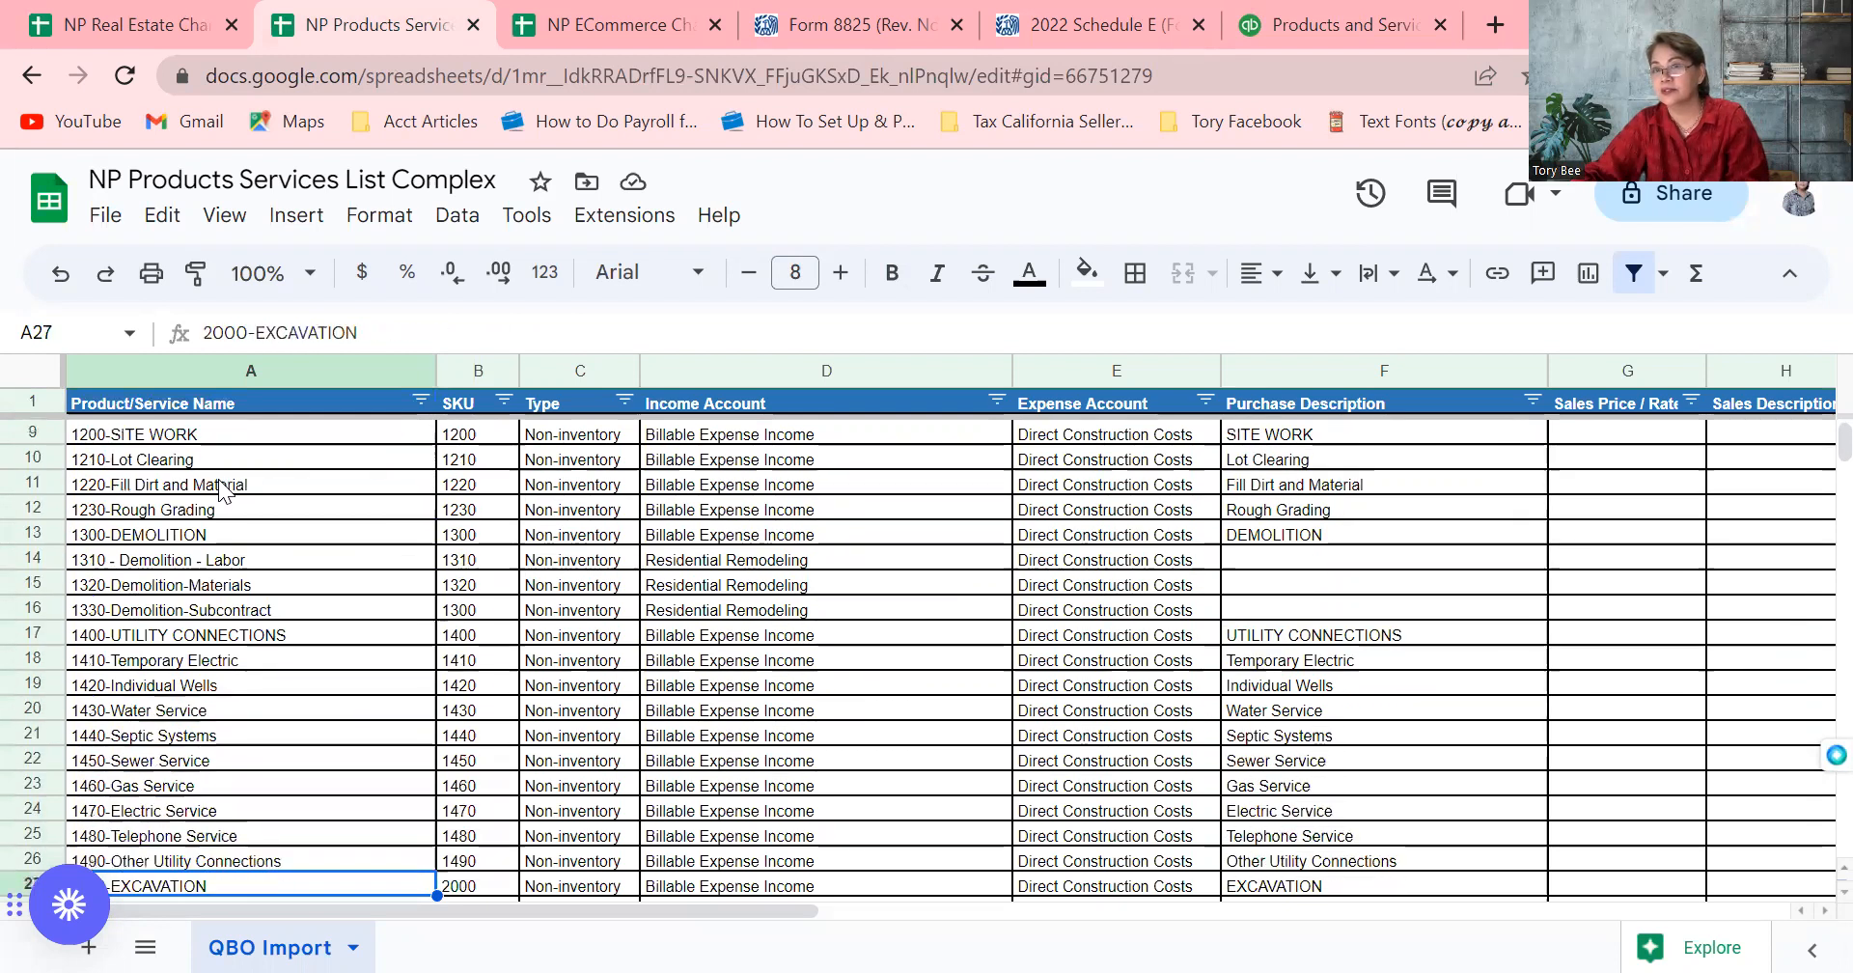
key(Down)
key(Down)
key(Down)
key(Down)
key(Down)
key(Down)
key(Down)
key(Down)
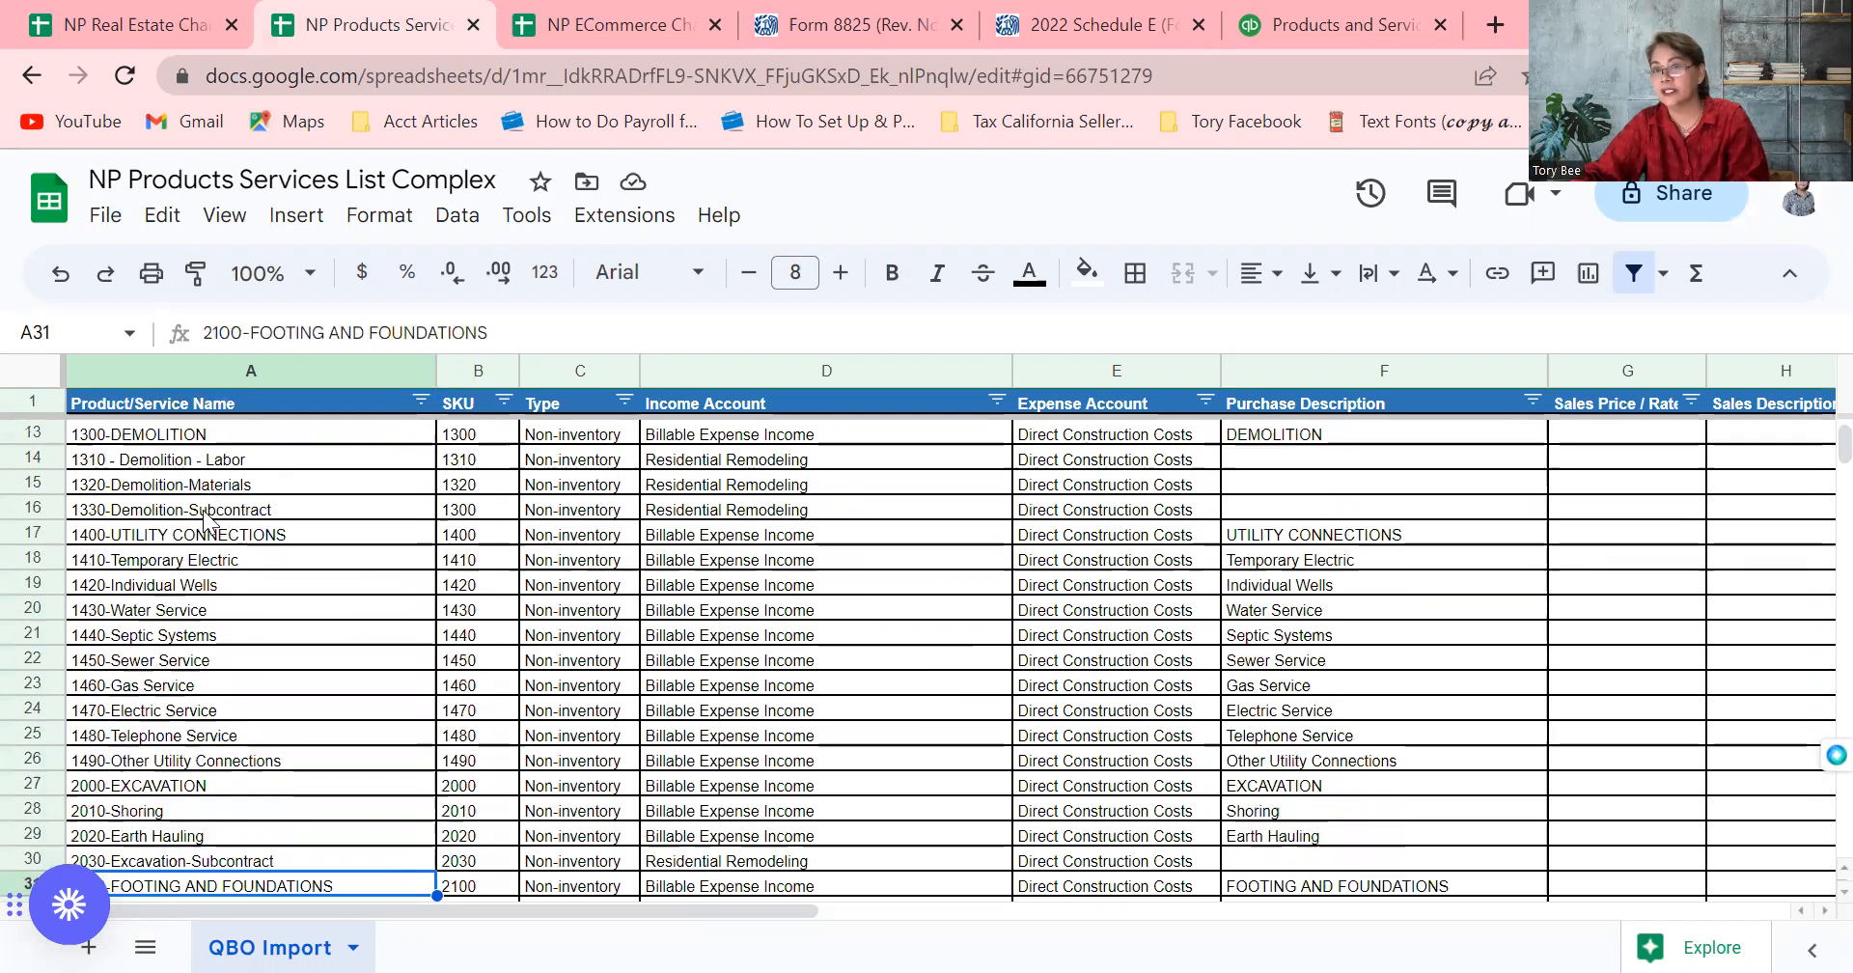
key(Down)
key(Down)
key(Down)
key(Down)
key(Down)
key(Down)
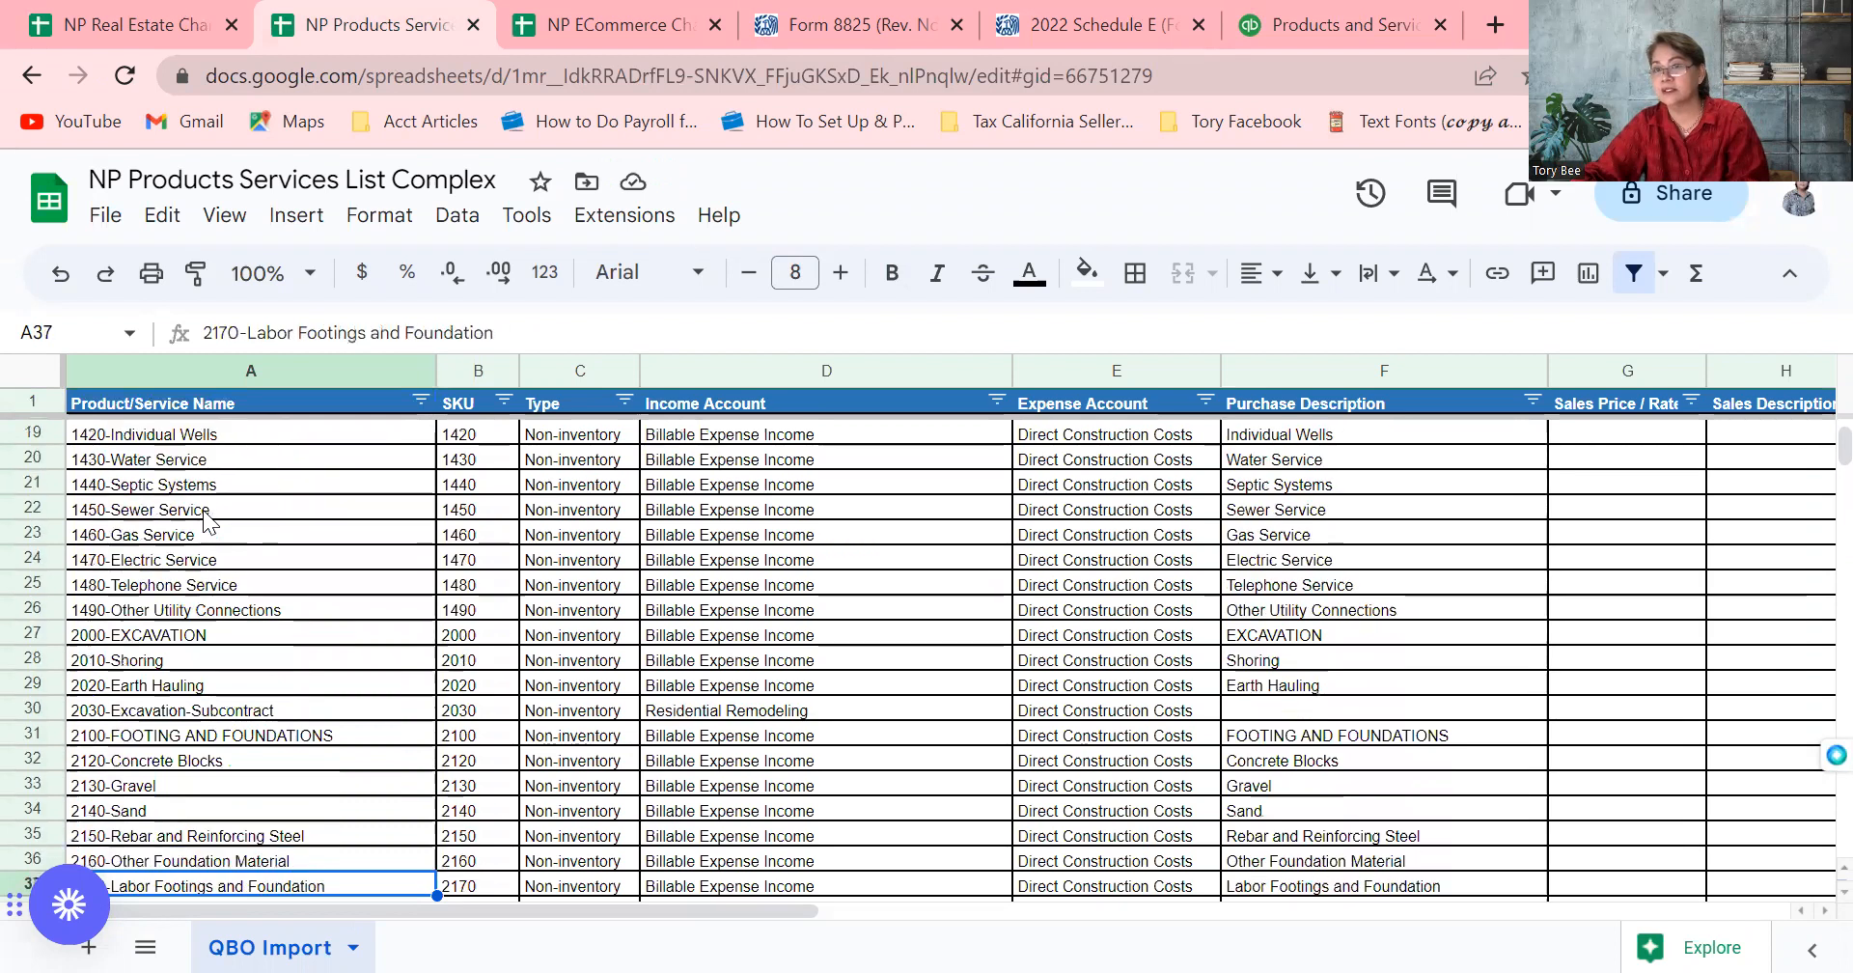
key(Down)
key(Down)
key(Down)
key(Down)
key(Down)
key(Down)
key(Down)
key(Down)
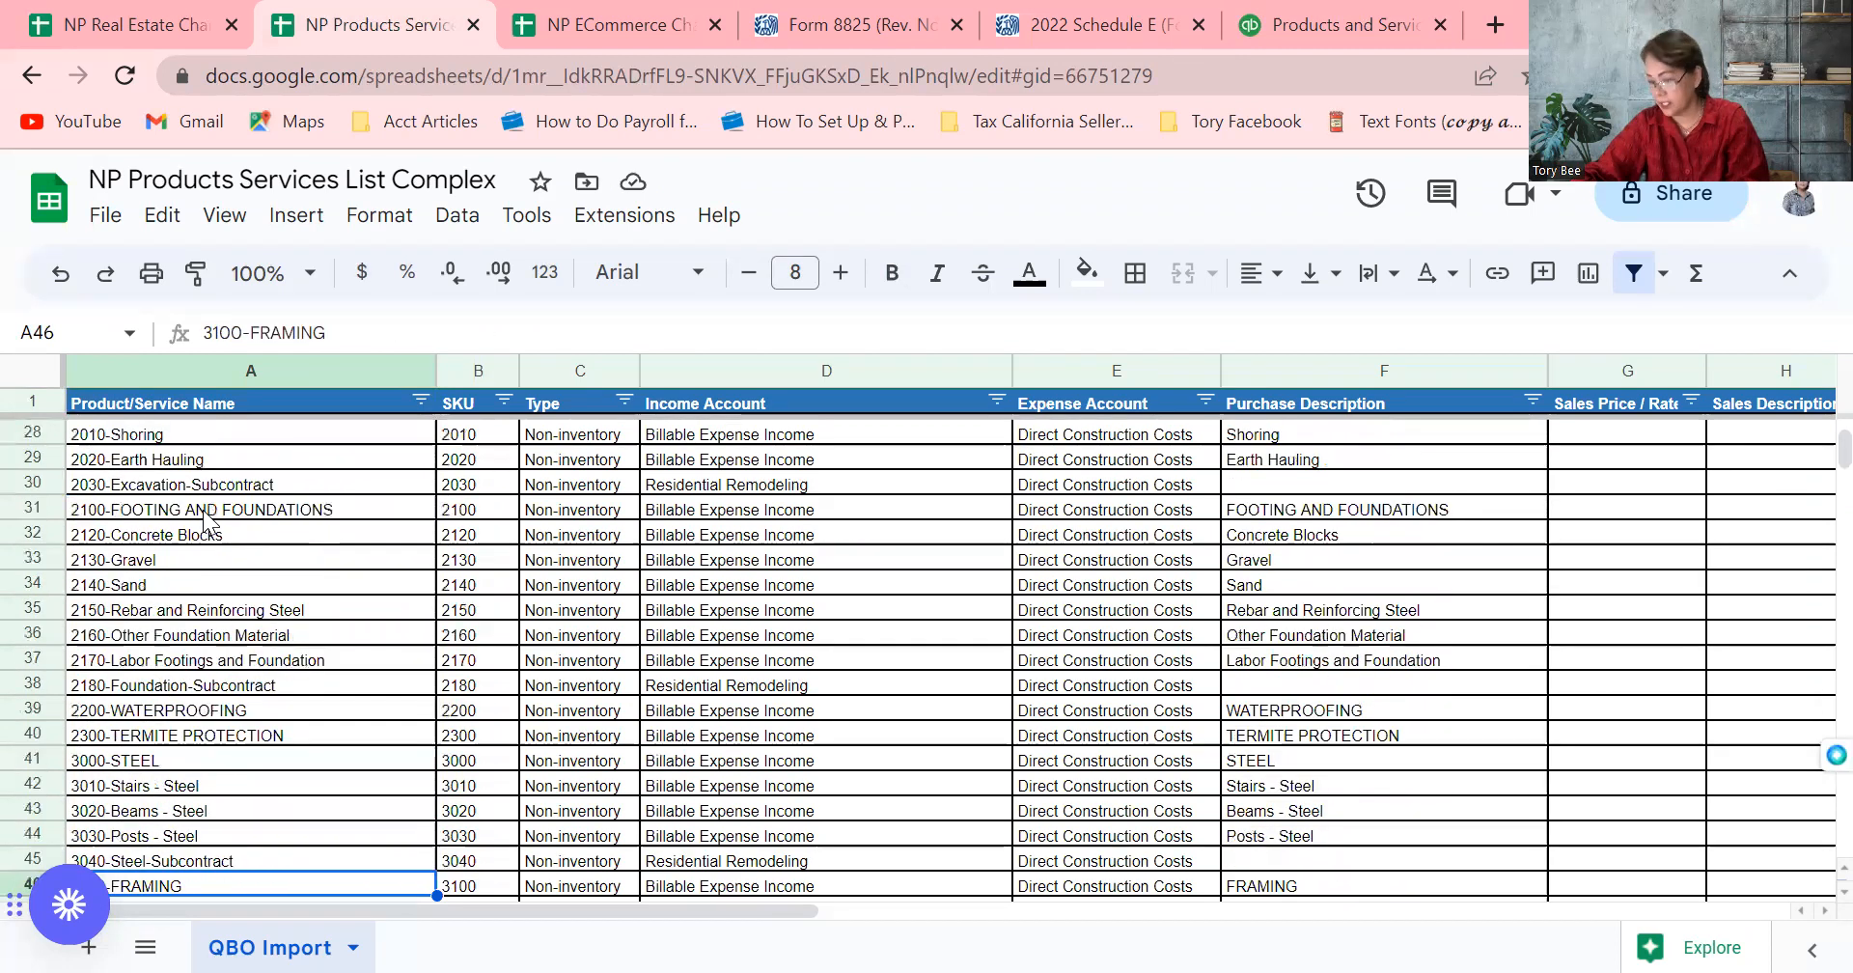
Go back up through the product and service names from the framing items to the column's header cell
key(Up)
key(Up)
key(Up)
key(Up)
key(Up)
key(Up)
key(Up)
key(Up)
key(Up)
key(Up)
key(Up)
key(Up)
key(Up)
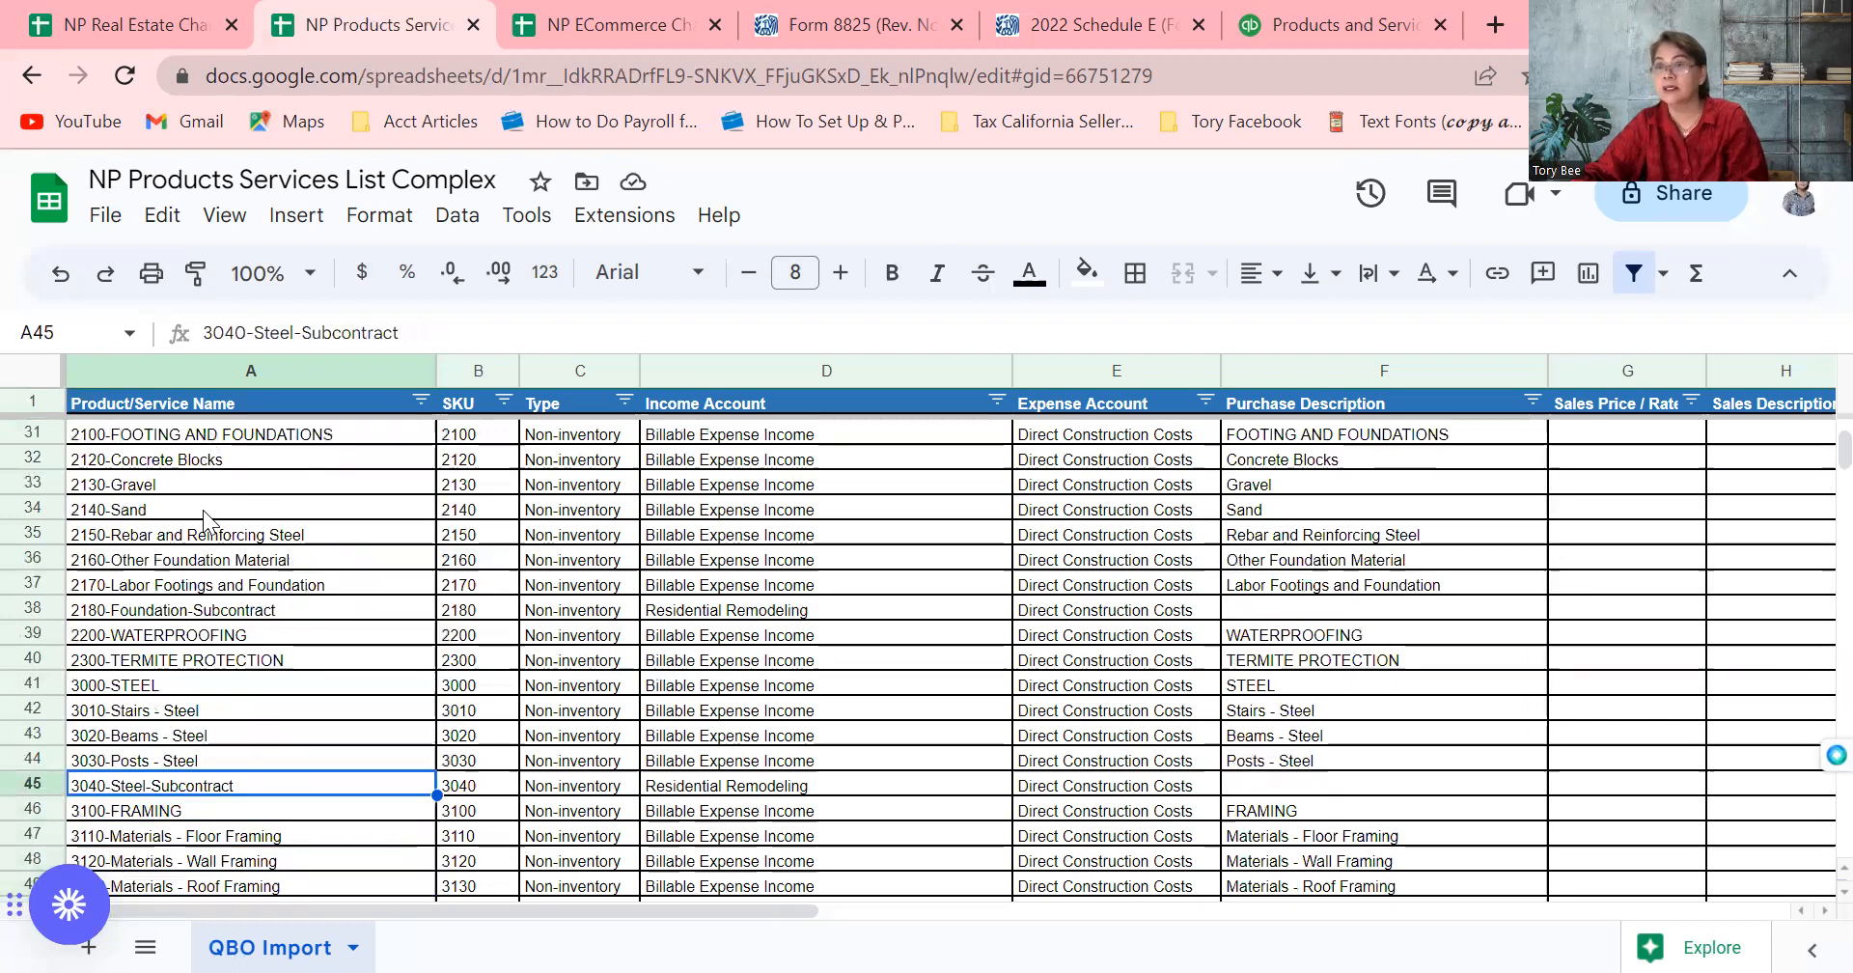
key(Up)
key(Up)
key(Up)
key(Up)
key(Up)
key(Up)
key(Up)
key(Up)
key(Up)
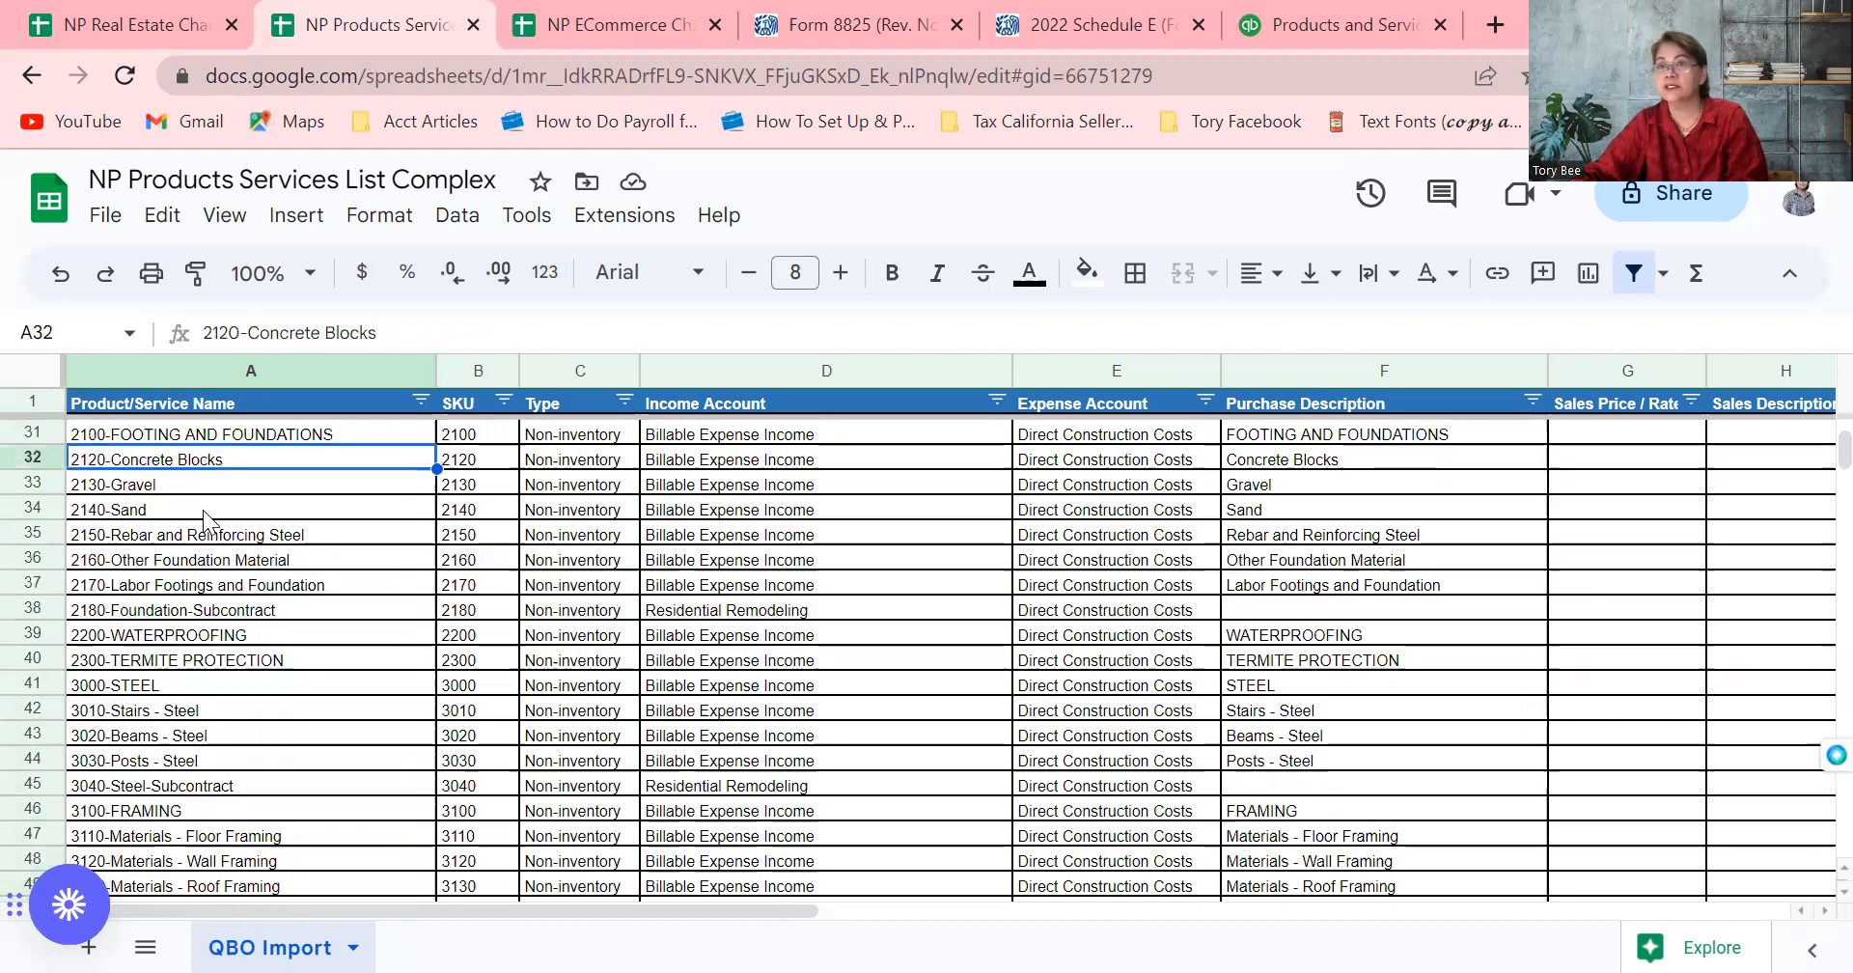
key(Up)
key(Up)
key(Up)
key(Up)
key(Up)
key(Up)
key(Up)
key(Up)
key(Up)
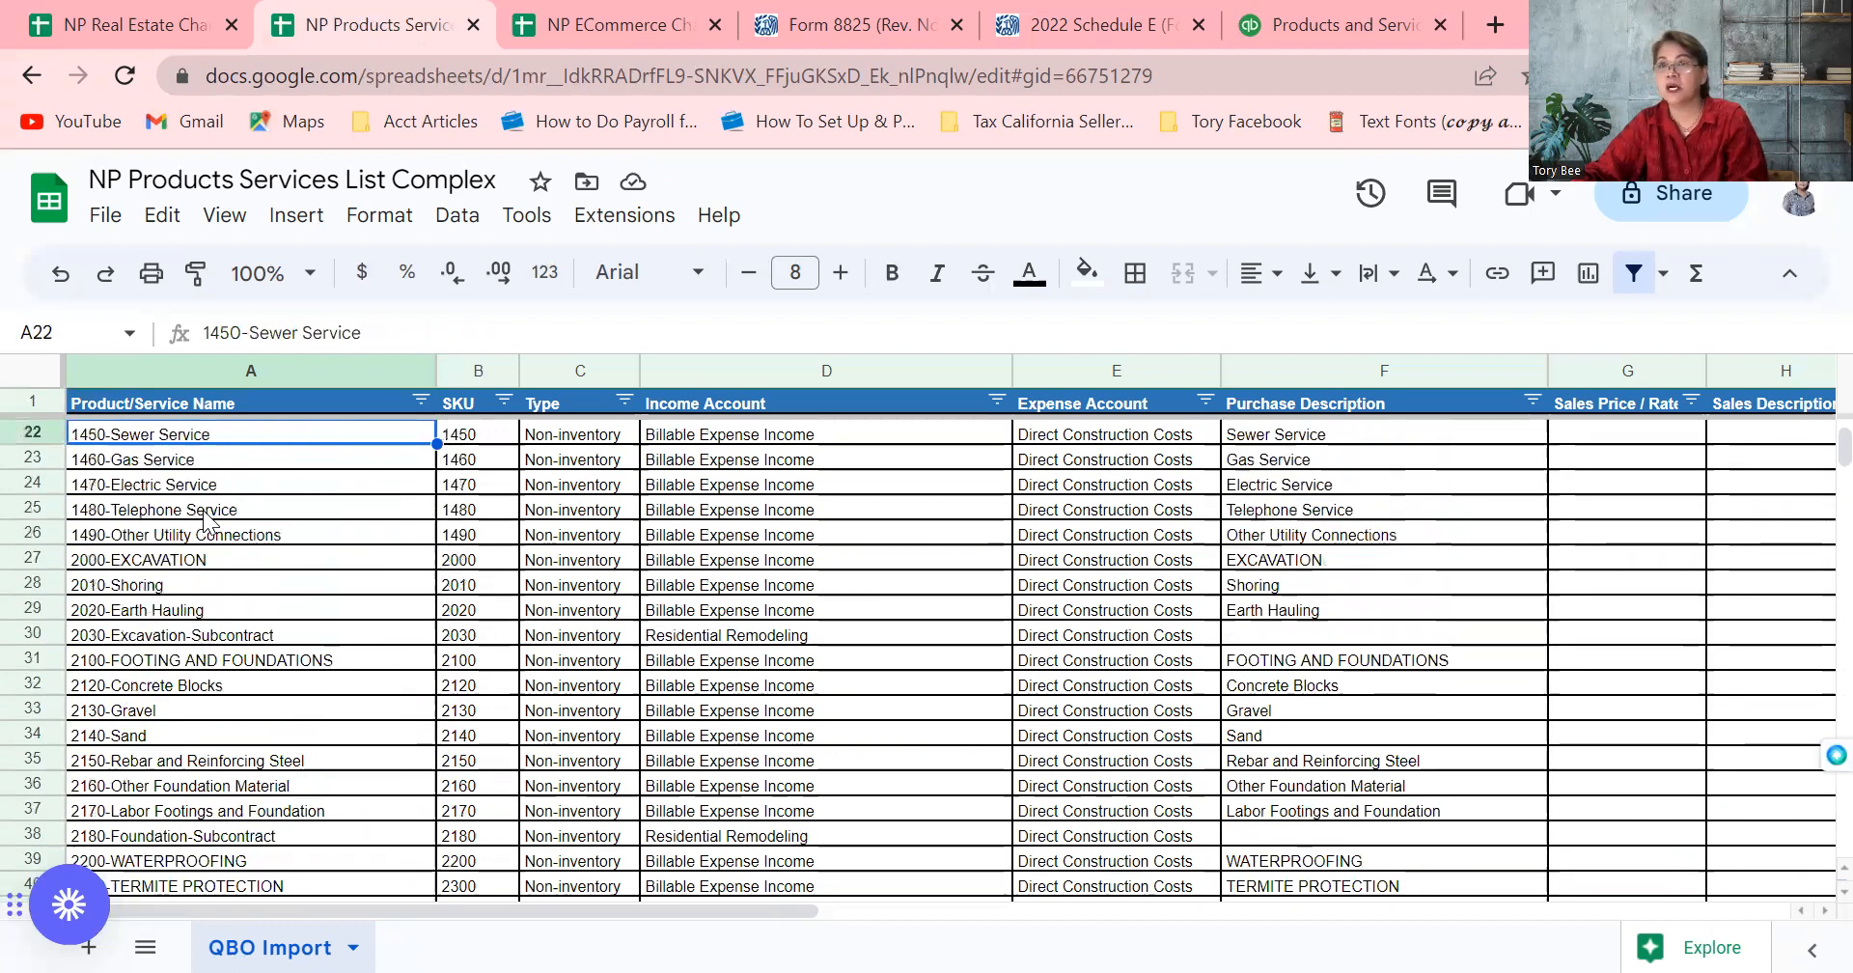
key(Up)
key(Up)
key(Up)
key(Up)
key(Up)
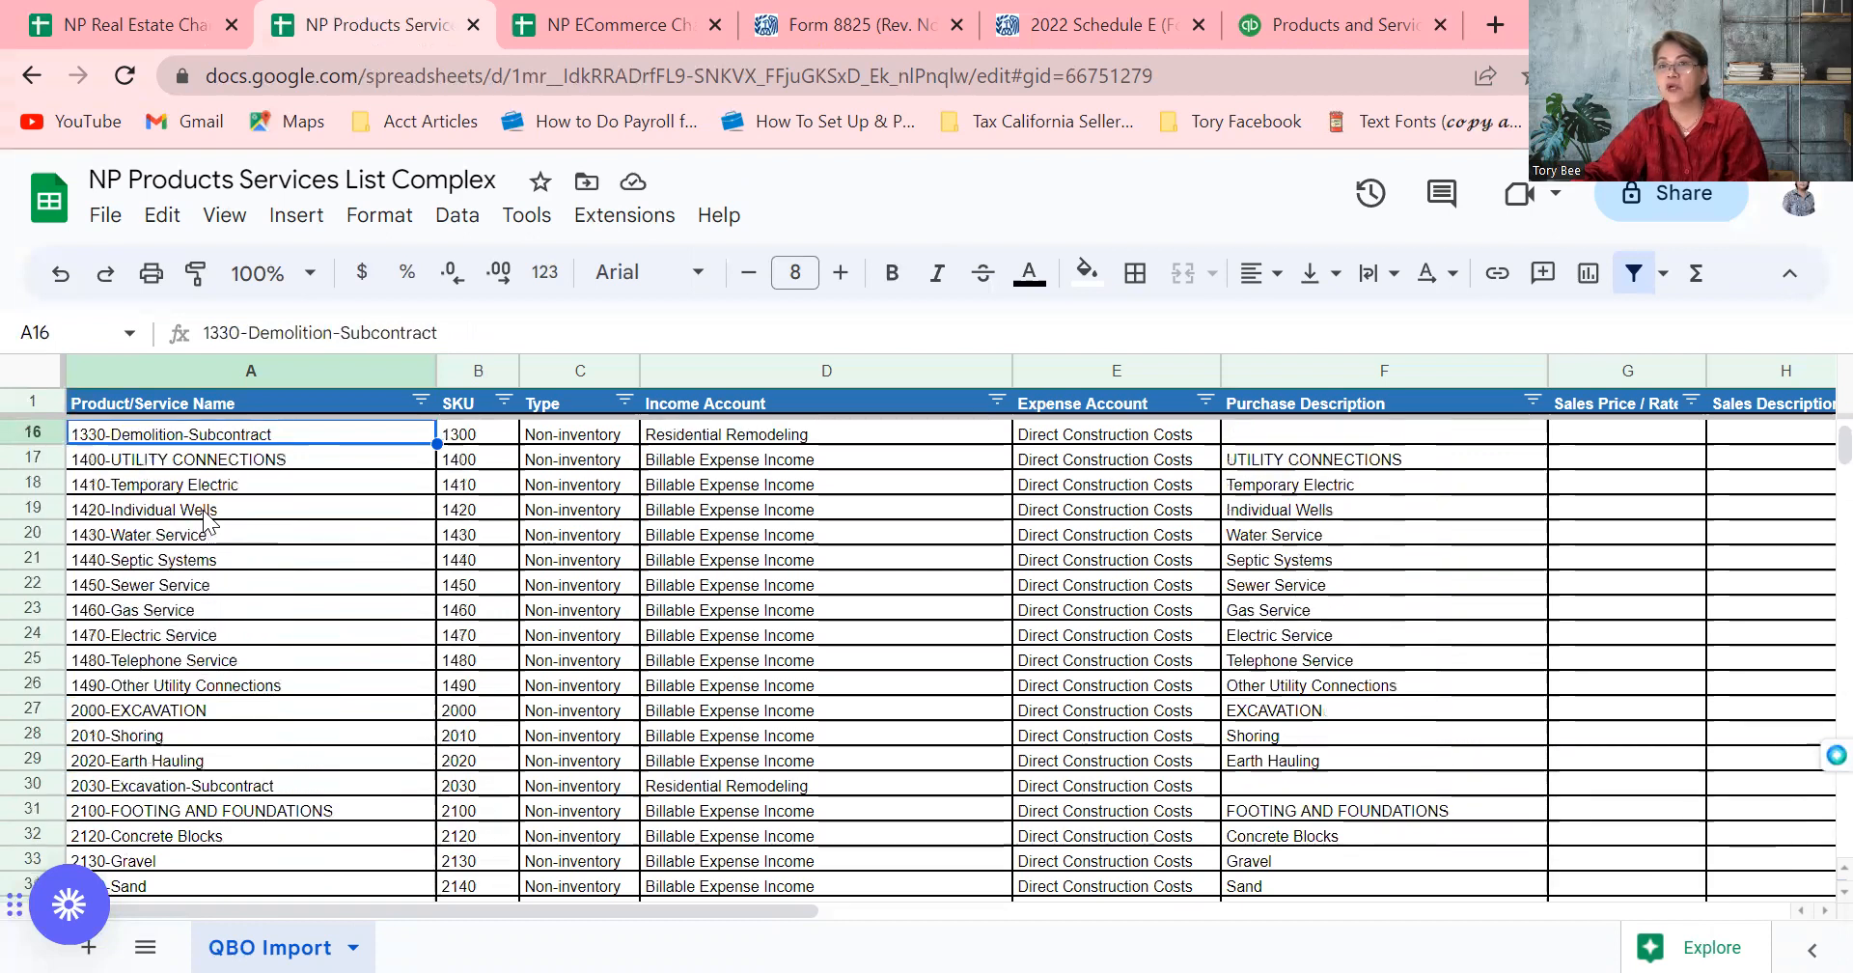
key(Up)
key(Up)
key(Up)
key(Up)
key(Up)
key(Up)
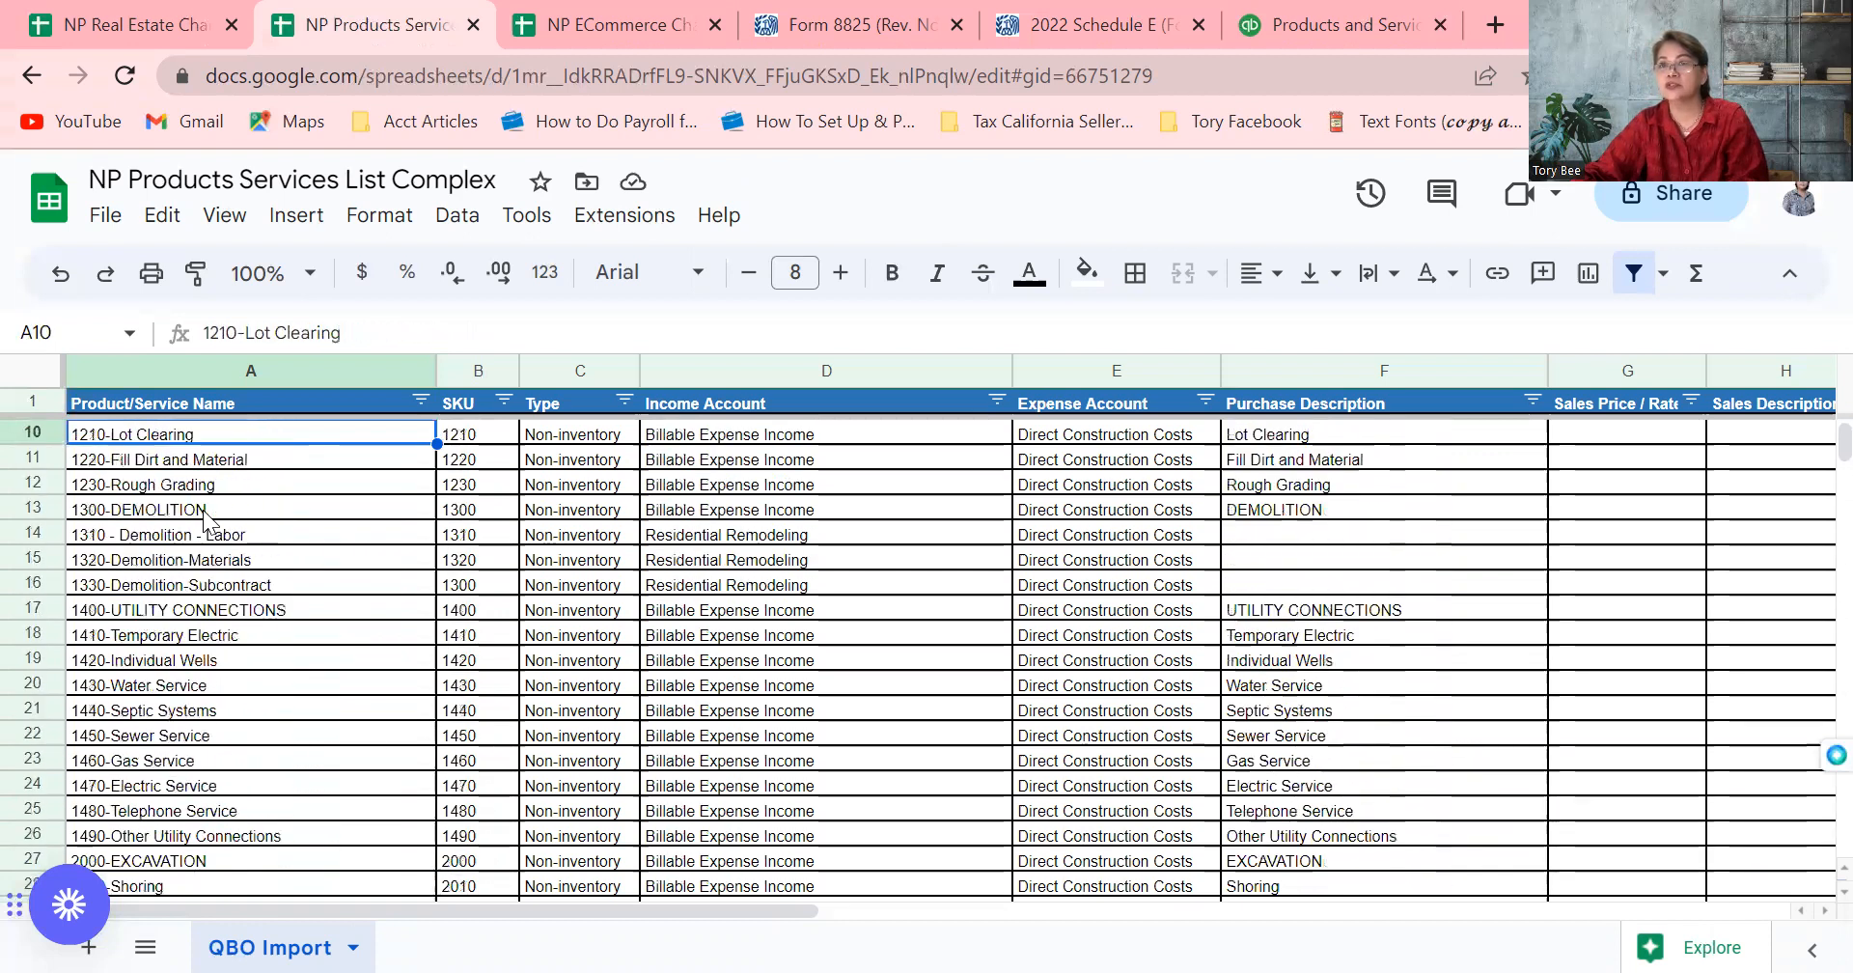
key(Up)
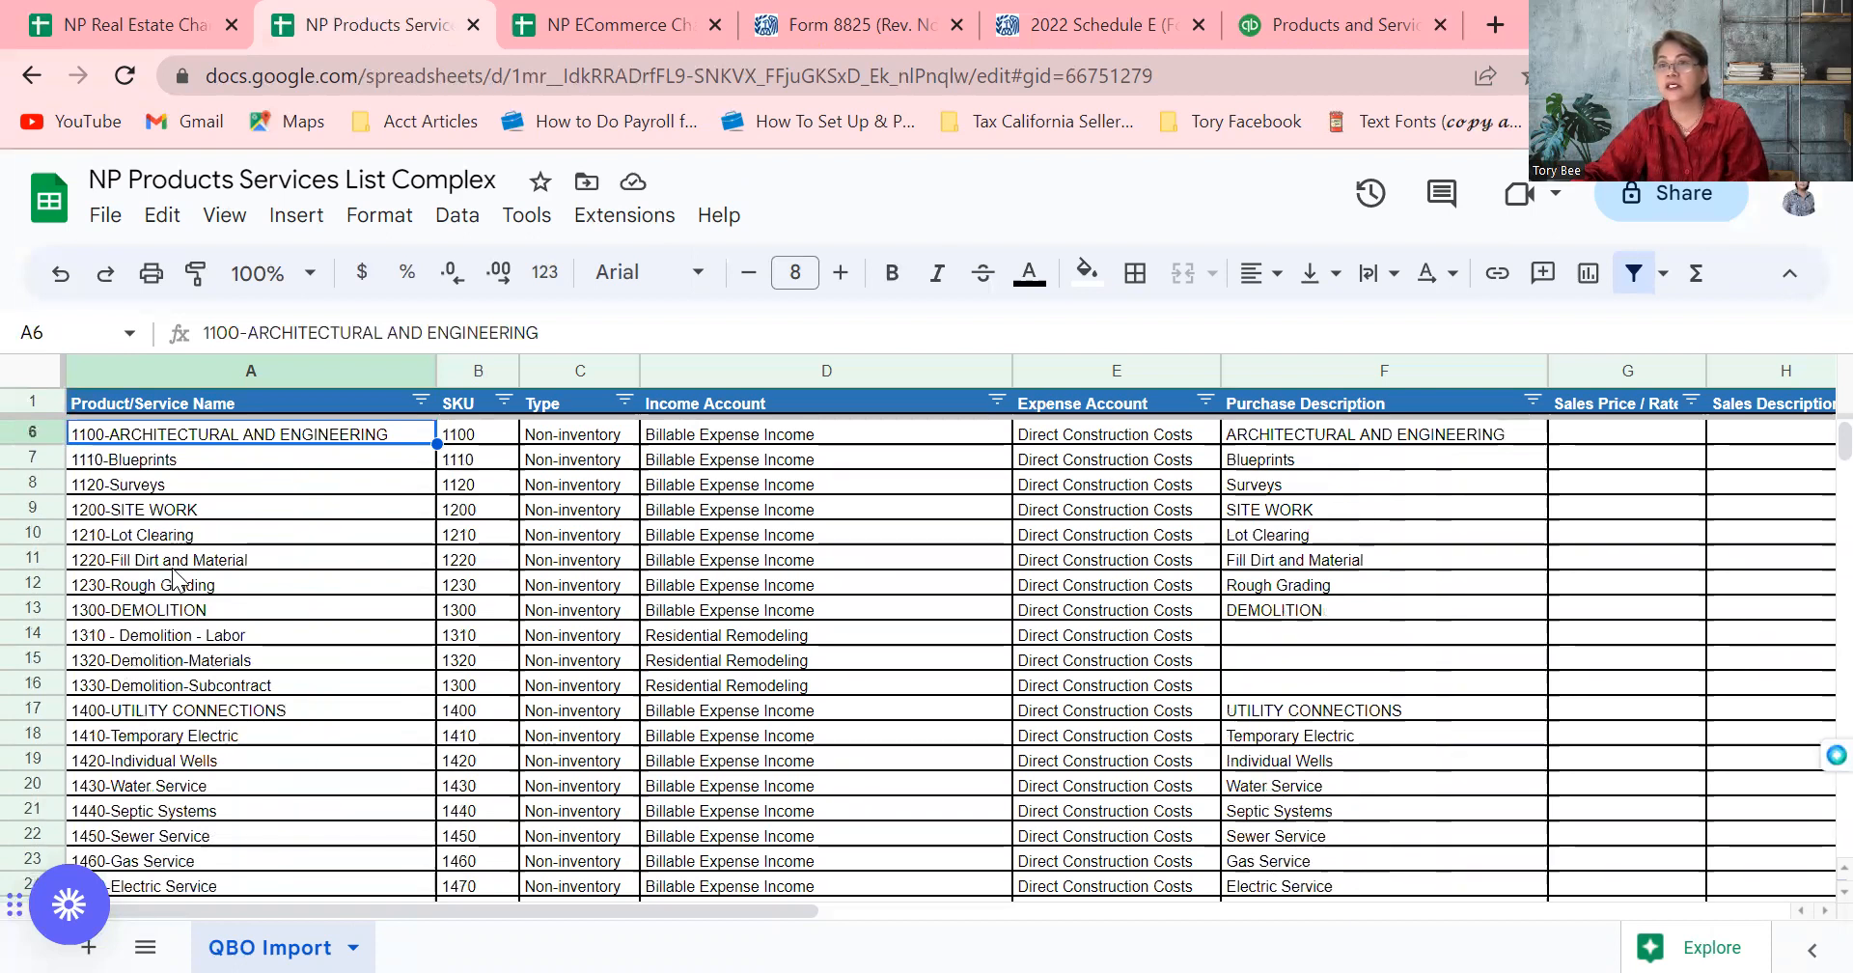
key(Up)
key(Up)
key(Up)
key(Up)
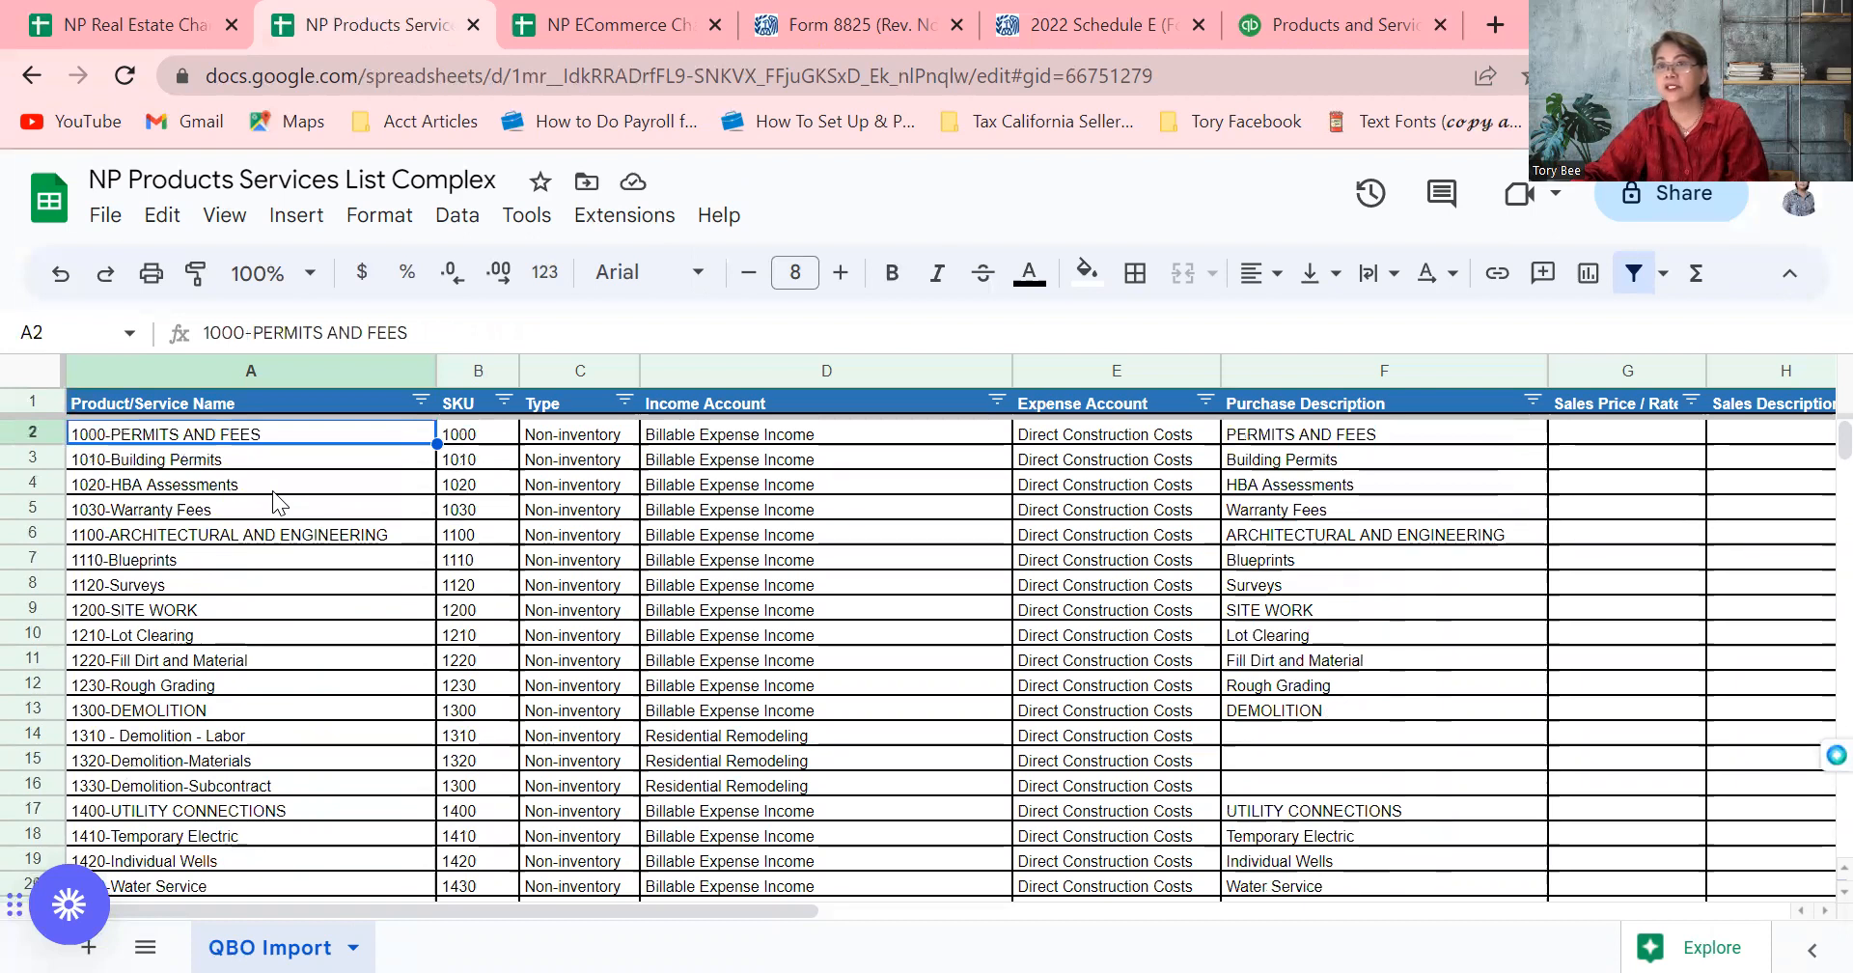
key(Up)
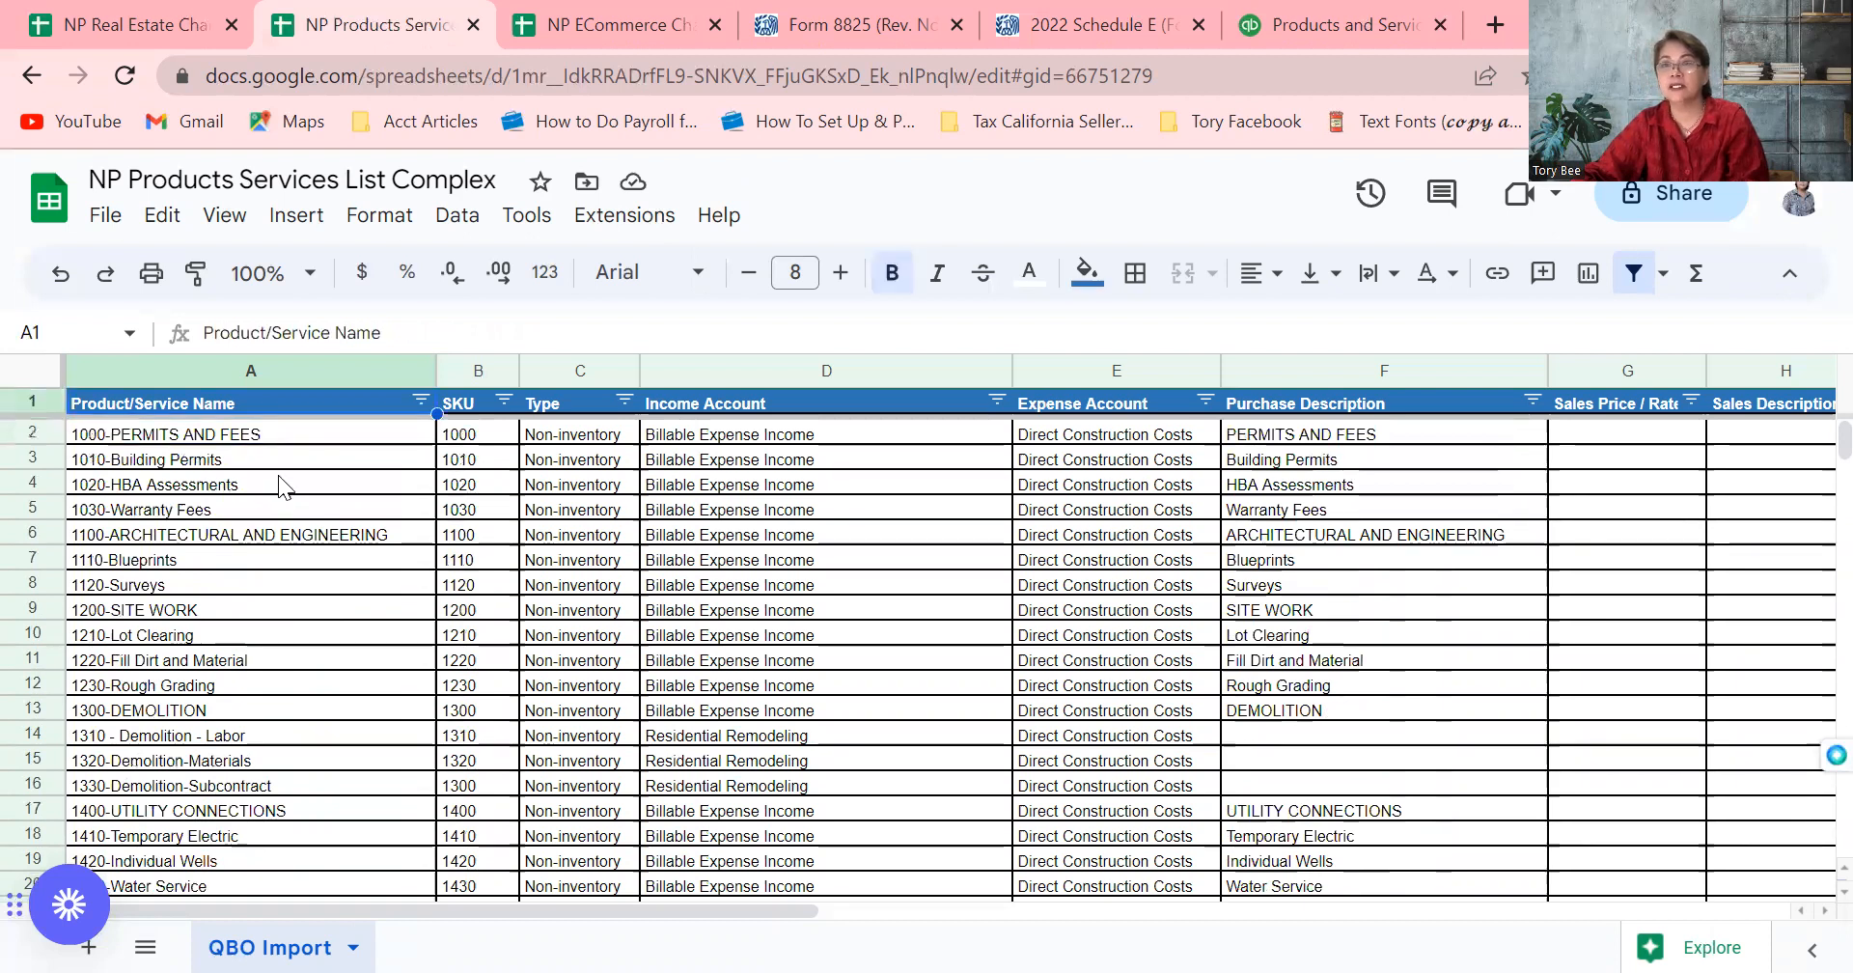
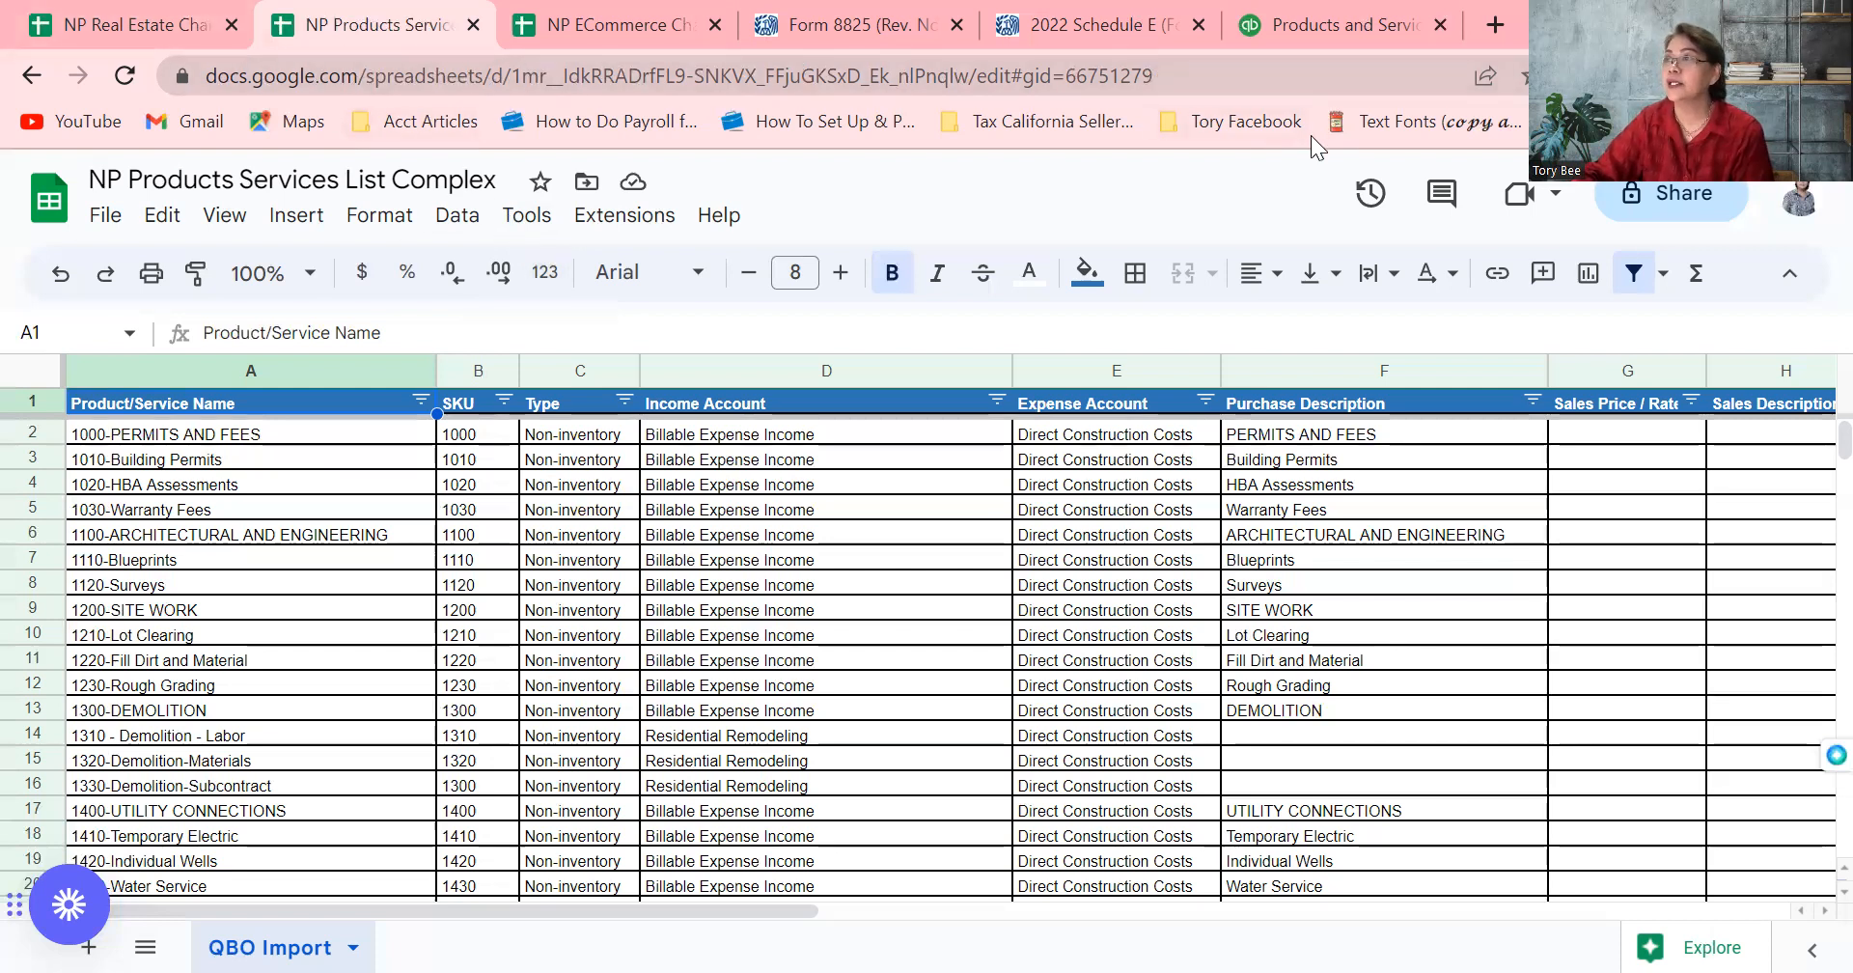
Return to QuickBooks and look through the numbered non-inventory items in the Products and Services list
mouse_move(1337, 38)
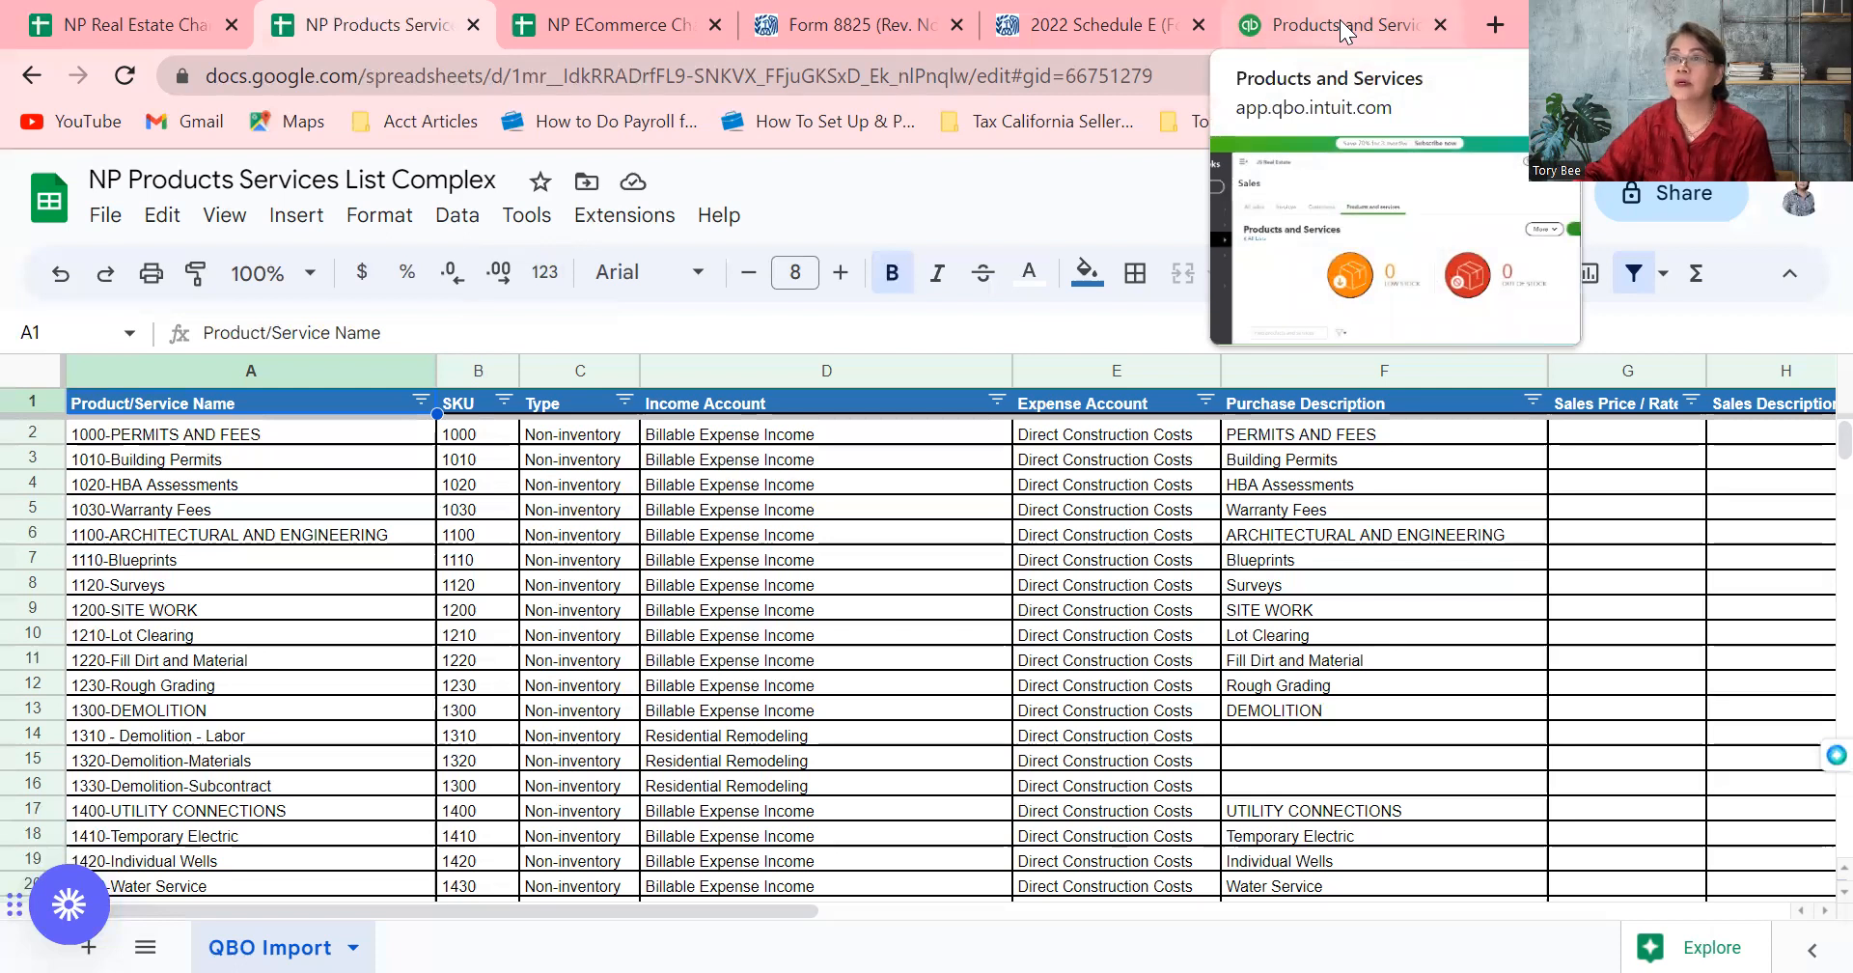
click(1340, 22)
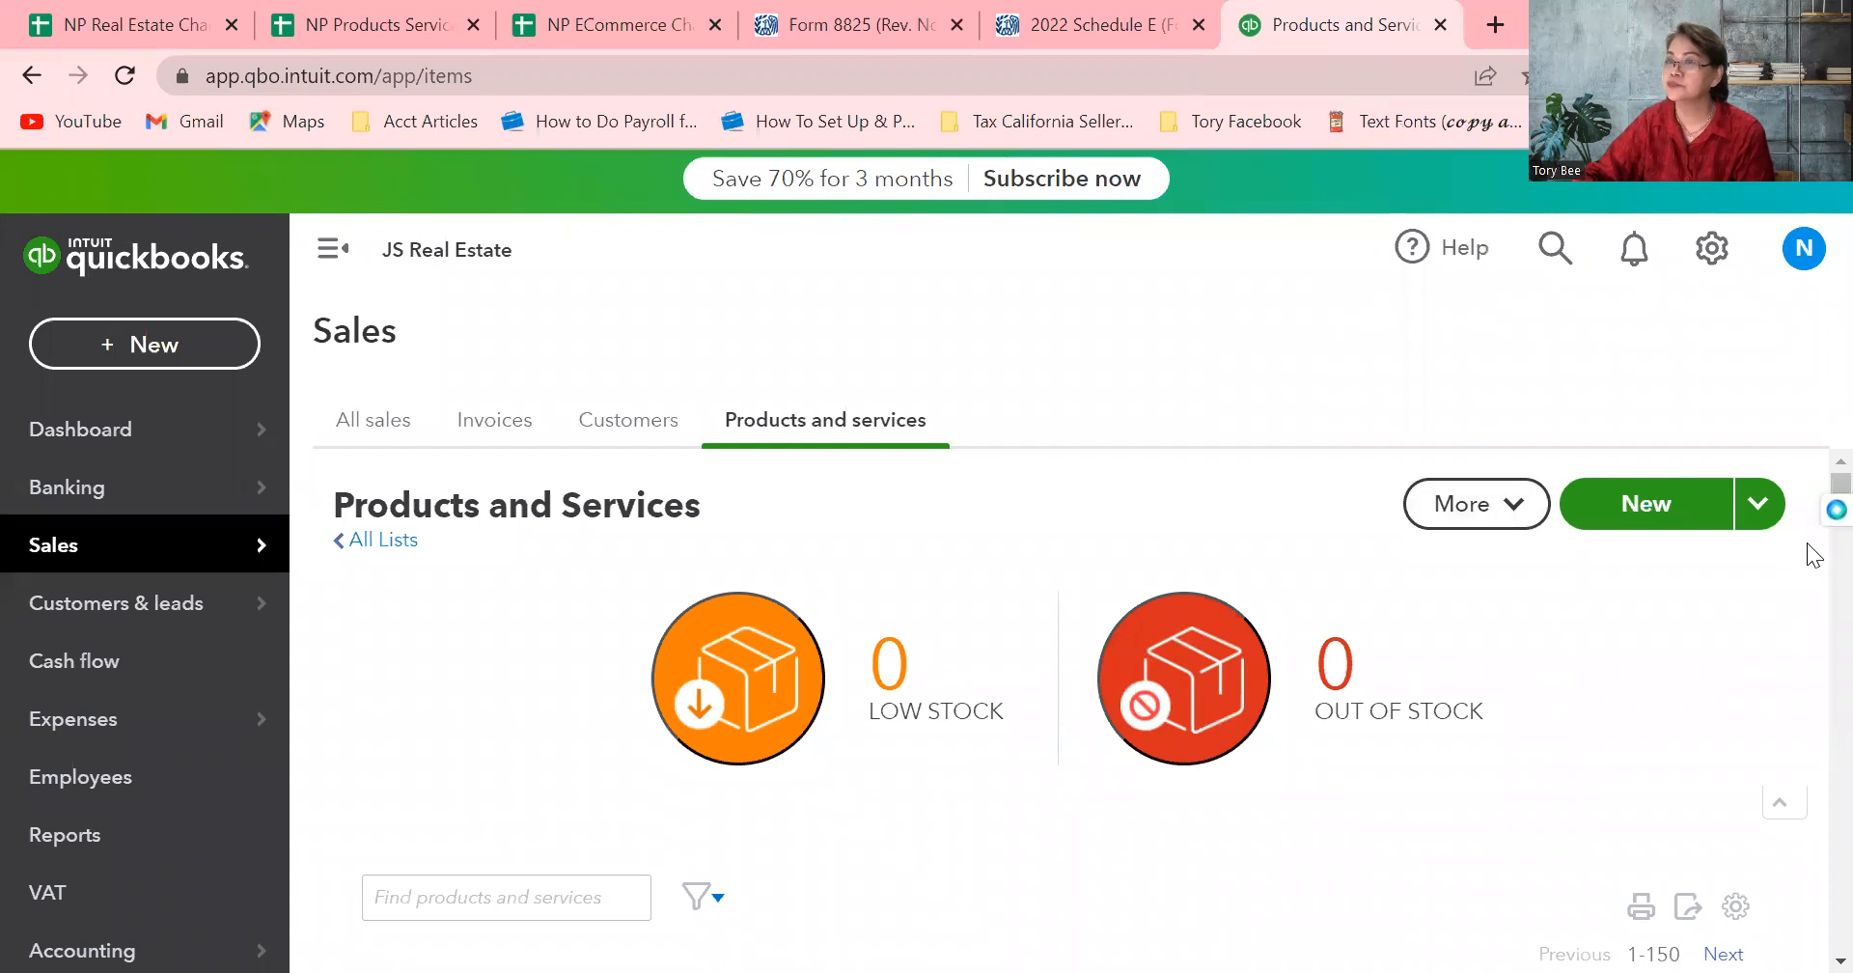
scroll(1813, 555, down, 15)
scroll(1812, 540, up, 6)
scroll(1813, 535, up, 8)
scroll(1812, 545, down, 7)
scroll(1813, 555, down, 12)
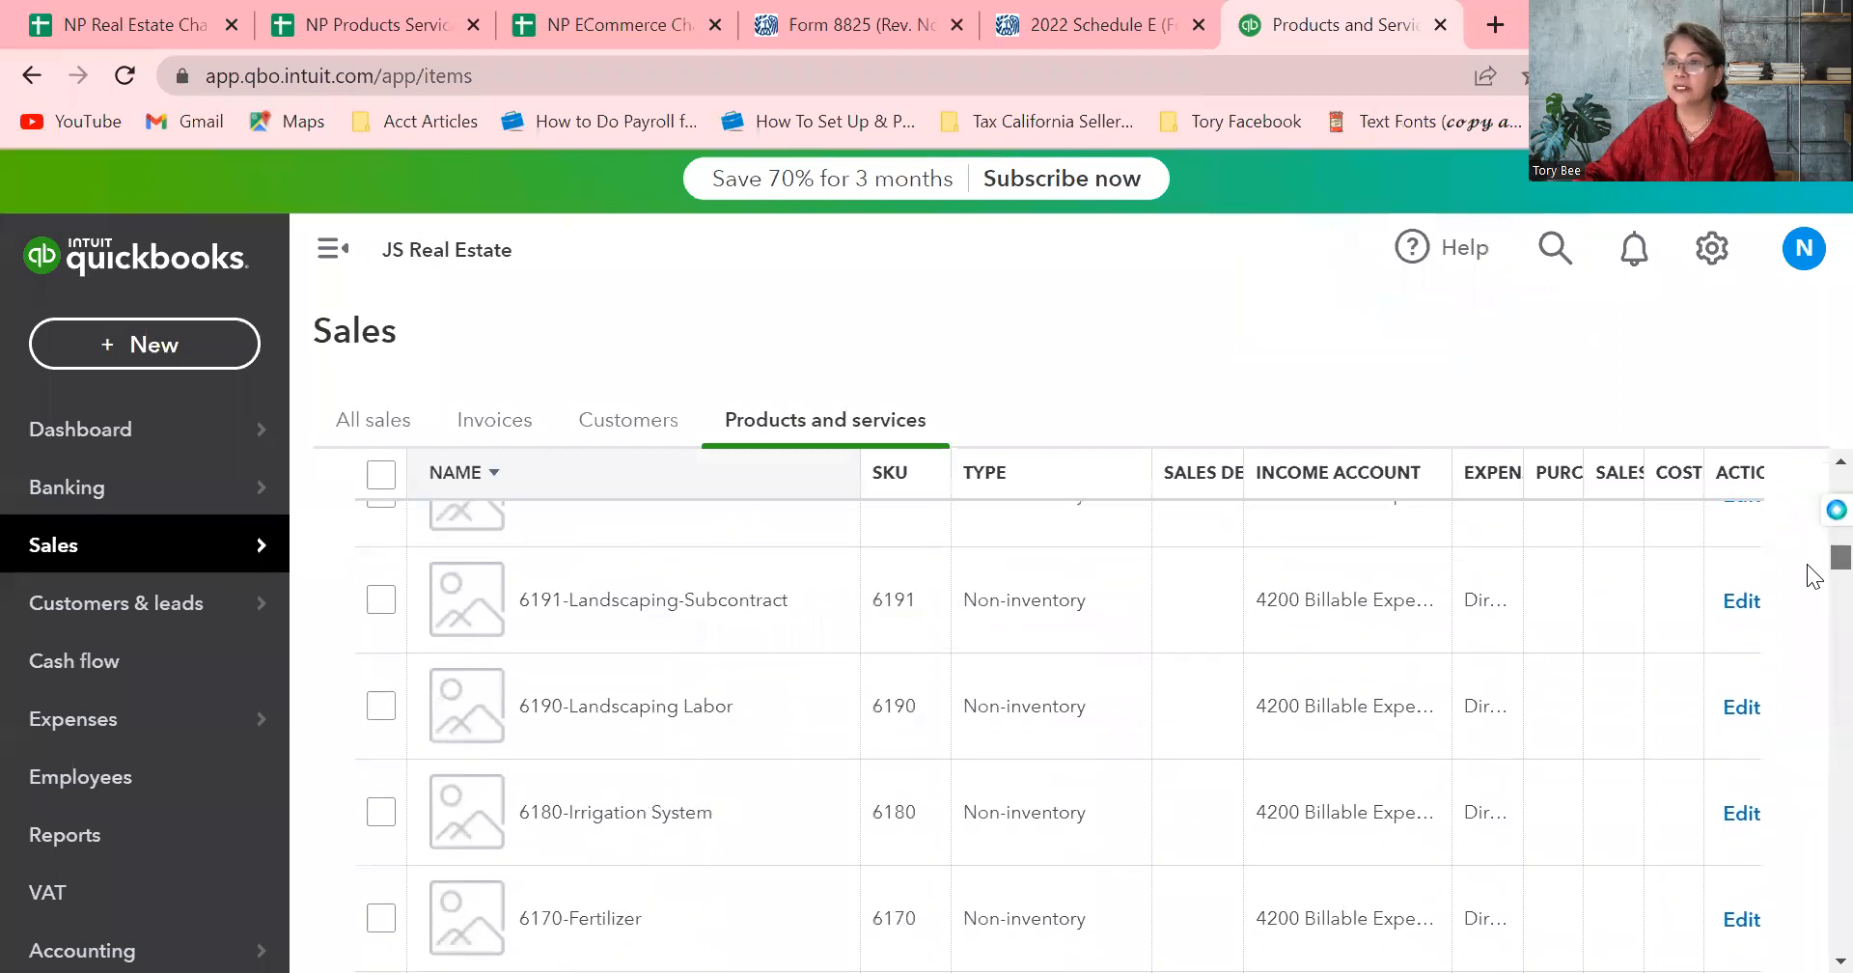
Start a new non-inventory item in the Products and Services list and enter 650 as its SKU
scroll(1813, 577, down, 9)
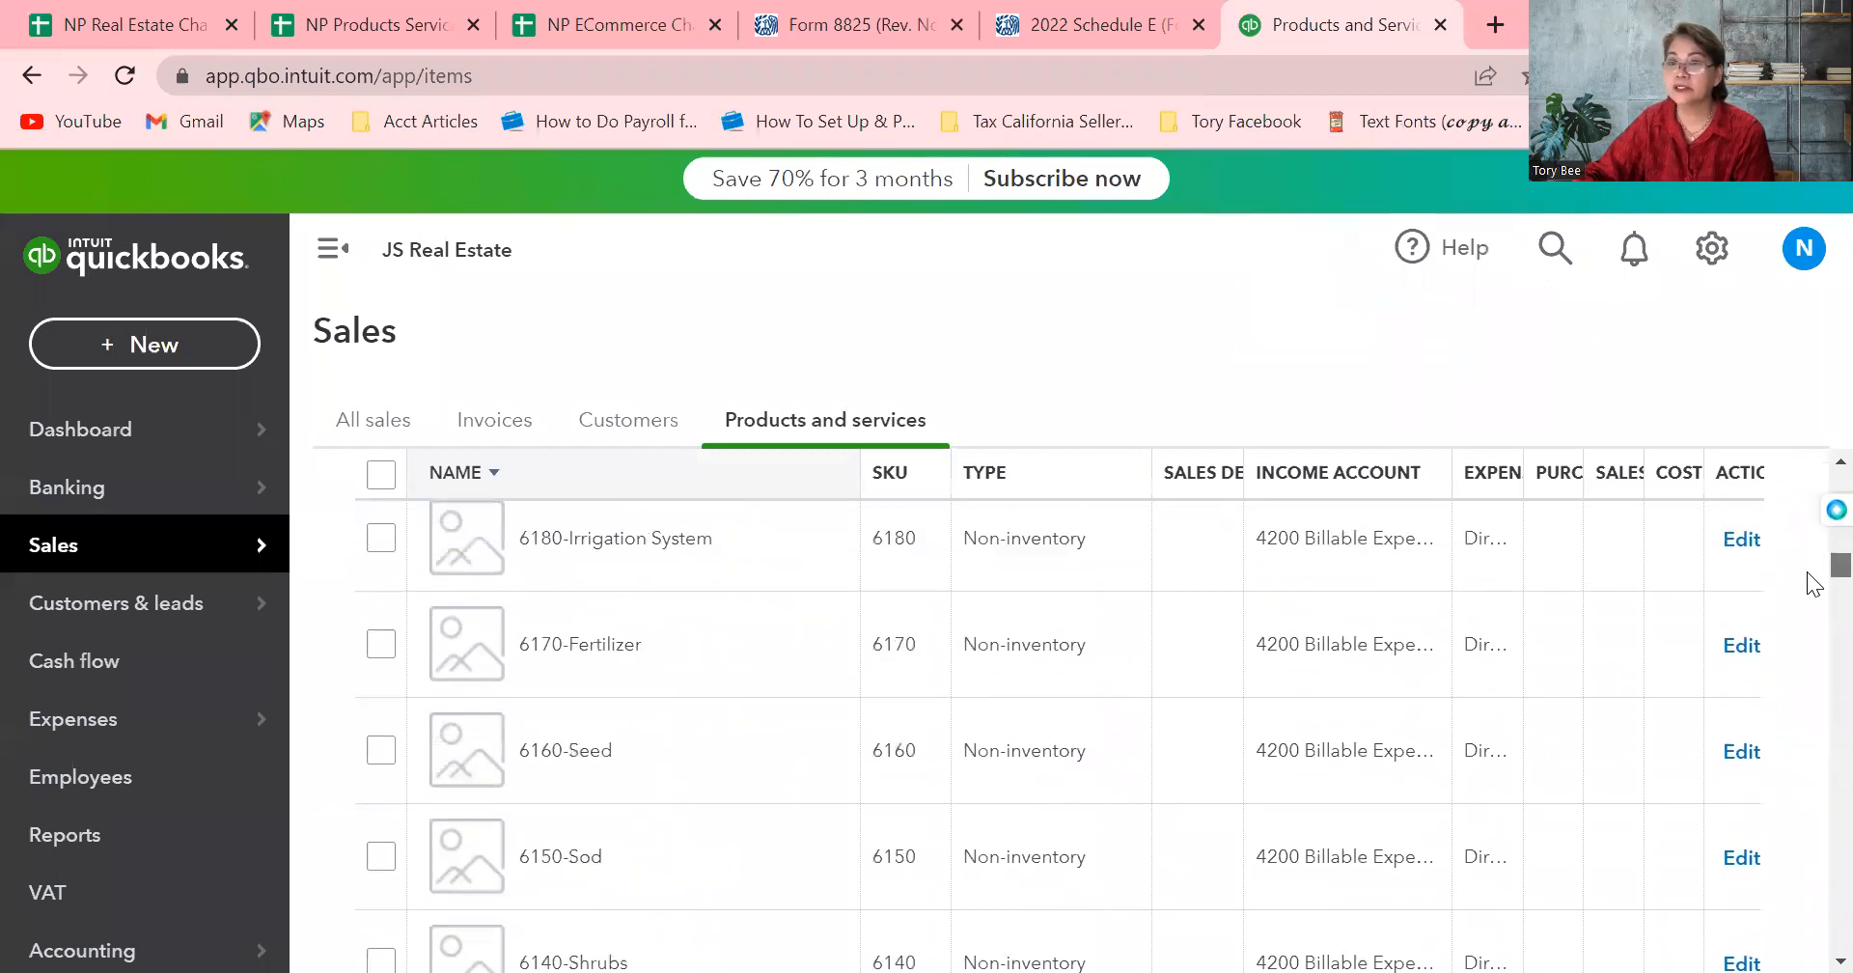
scroll(1813, 599, up, 15)
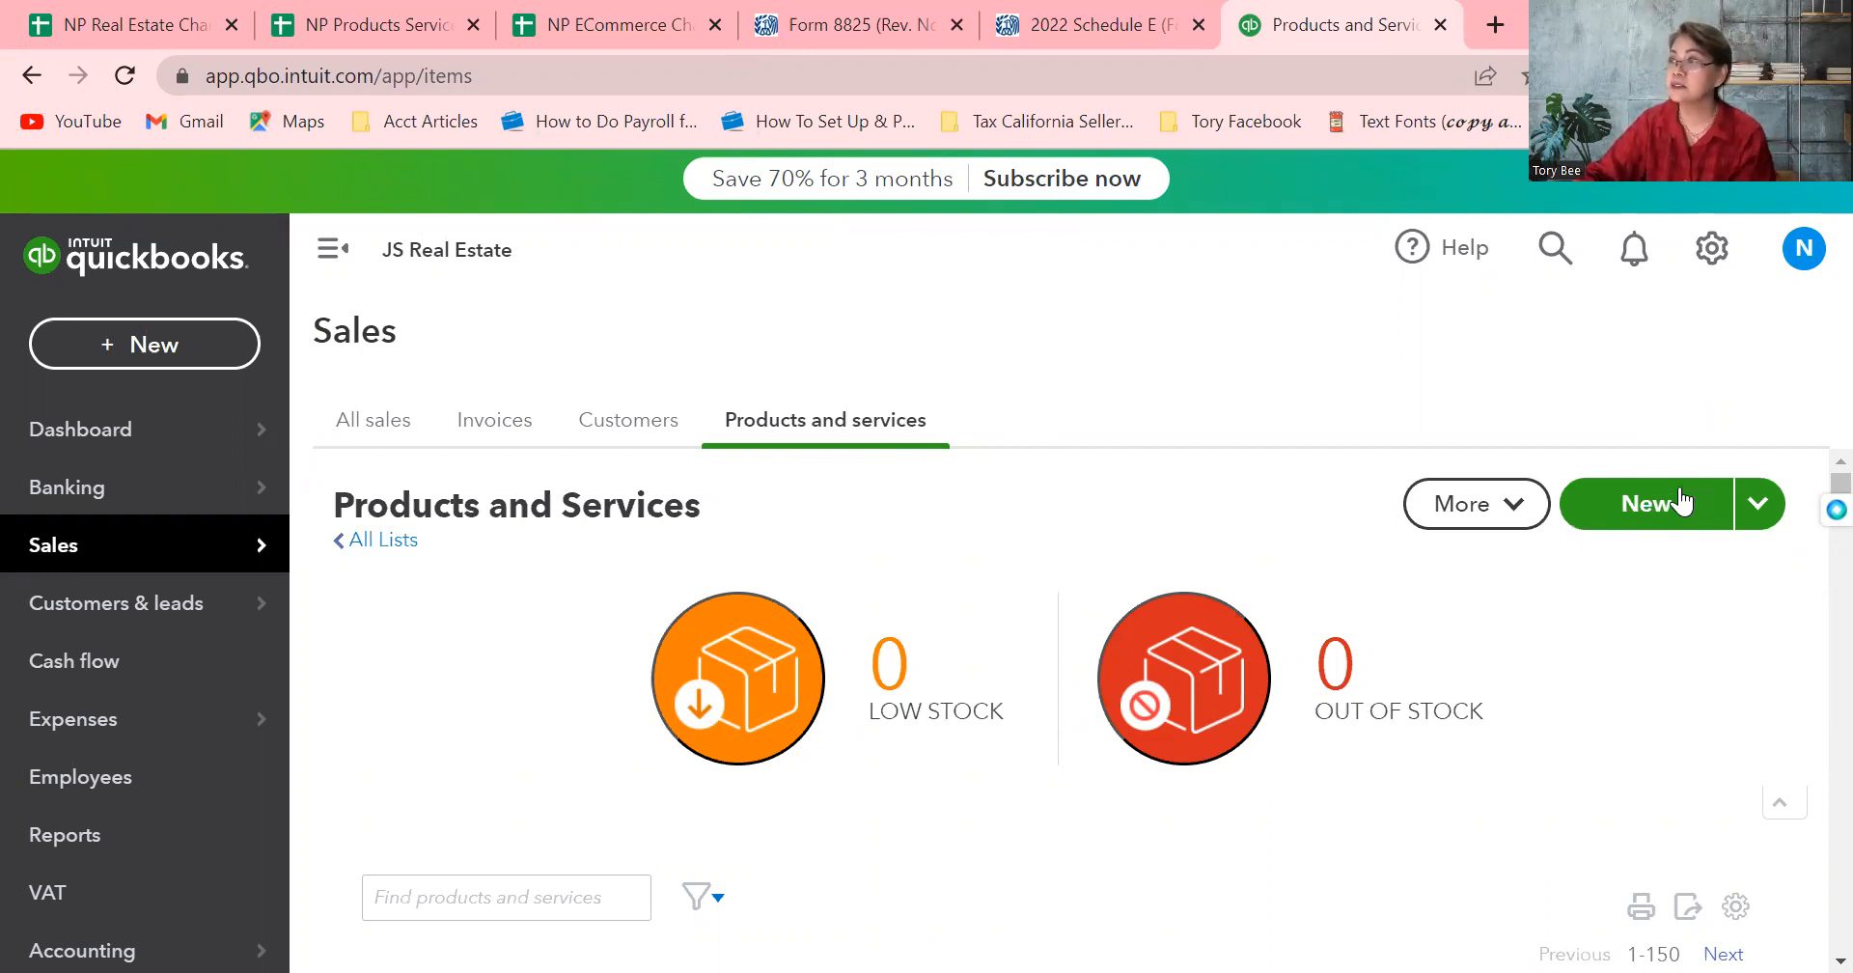
click(1671, 495)
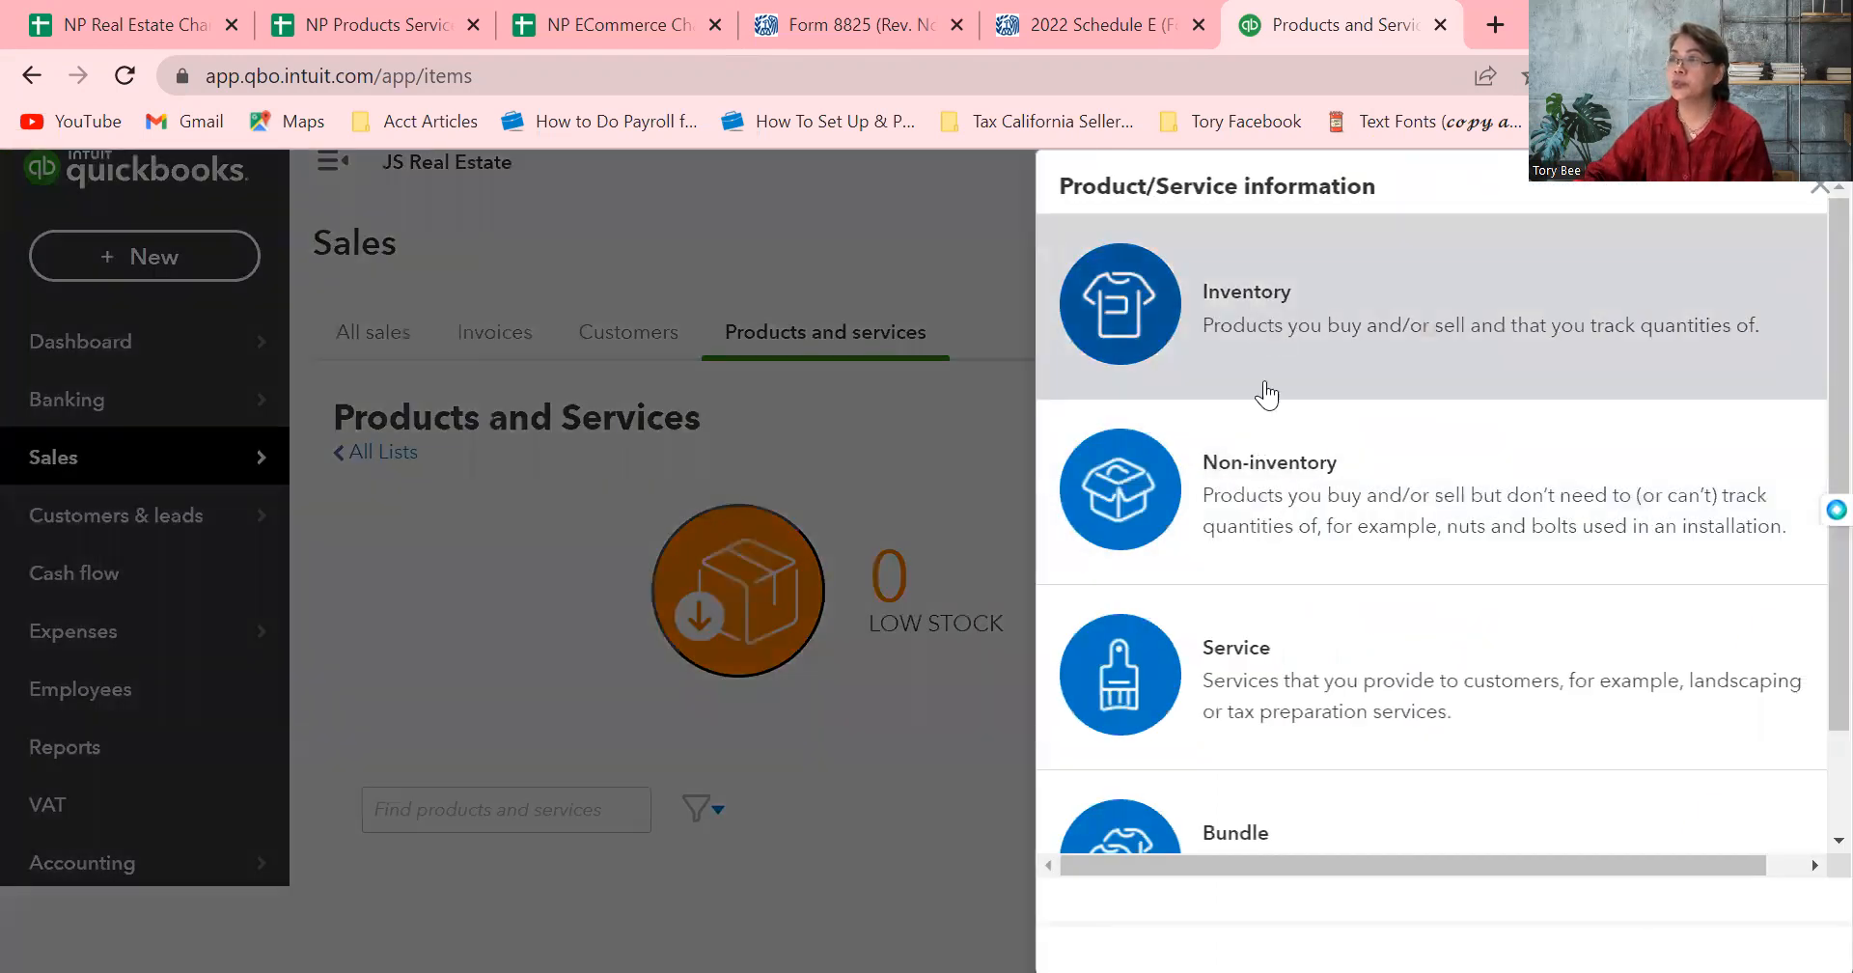
click(1280, 496)
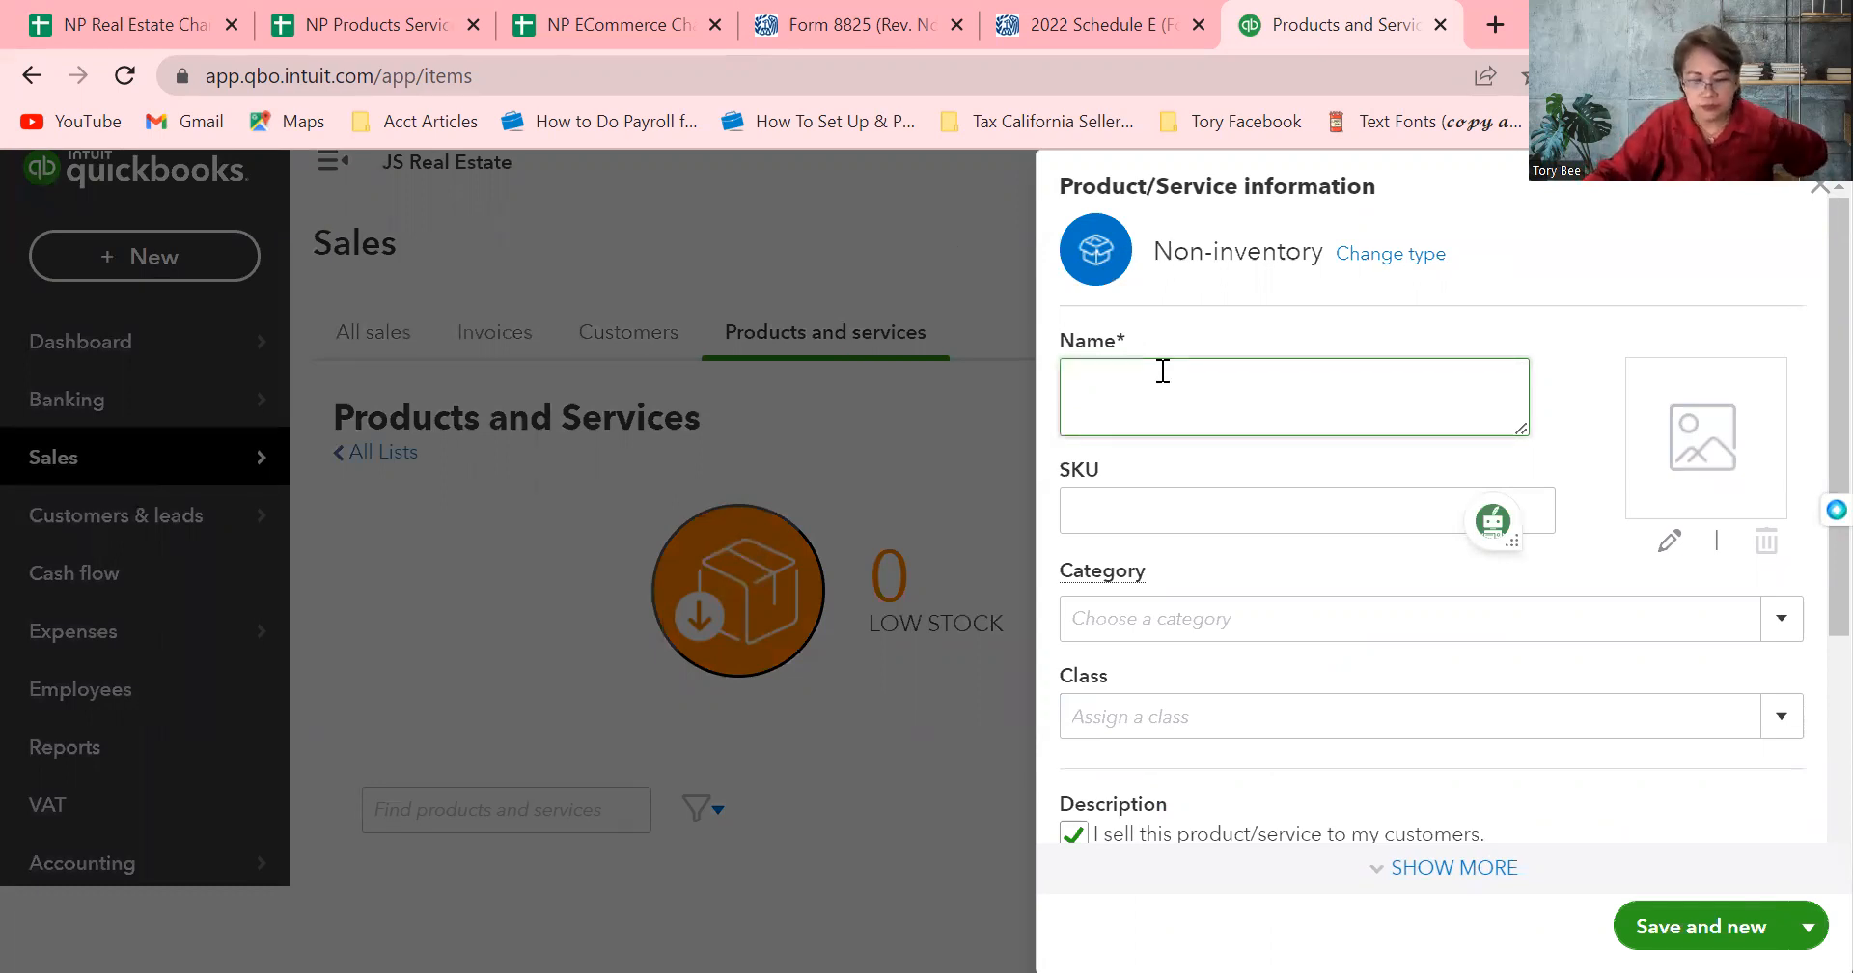
click(1132, 510)
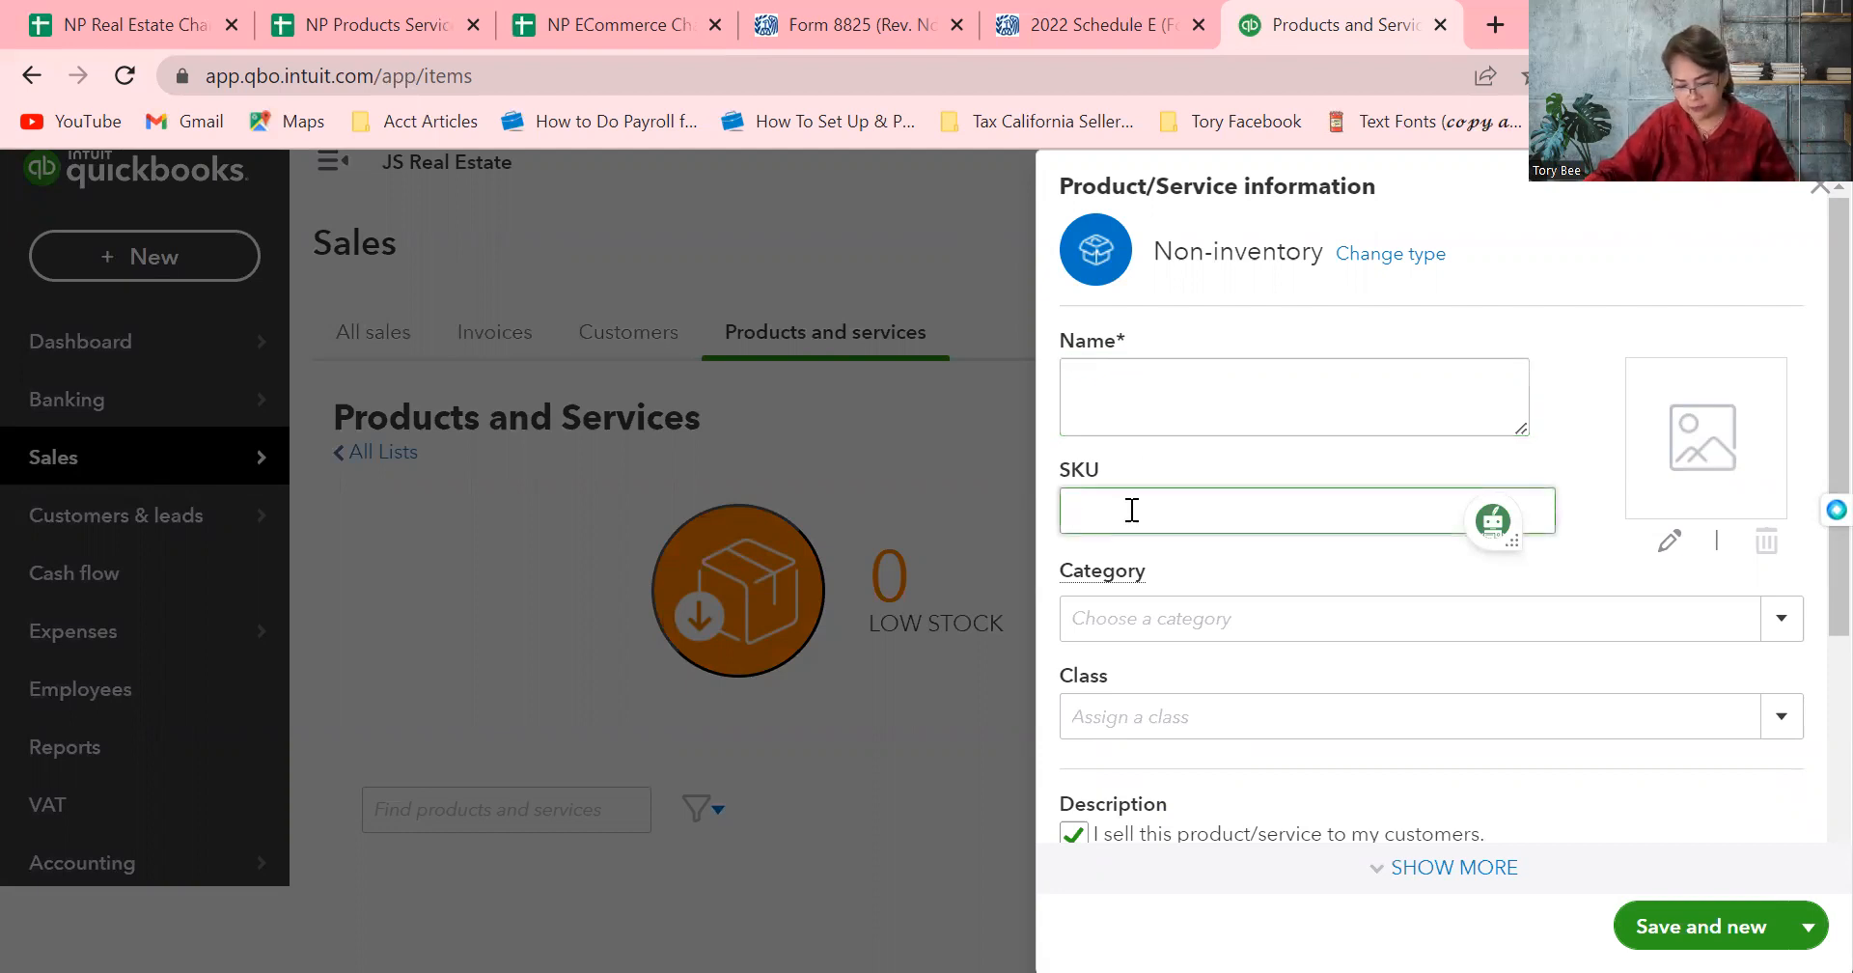
text(5)
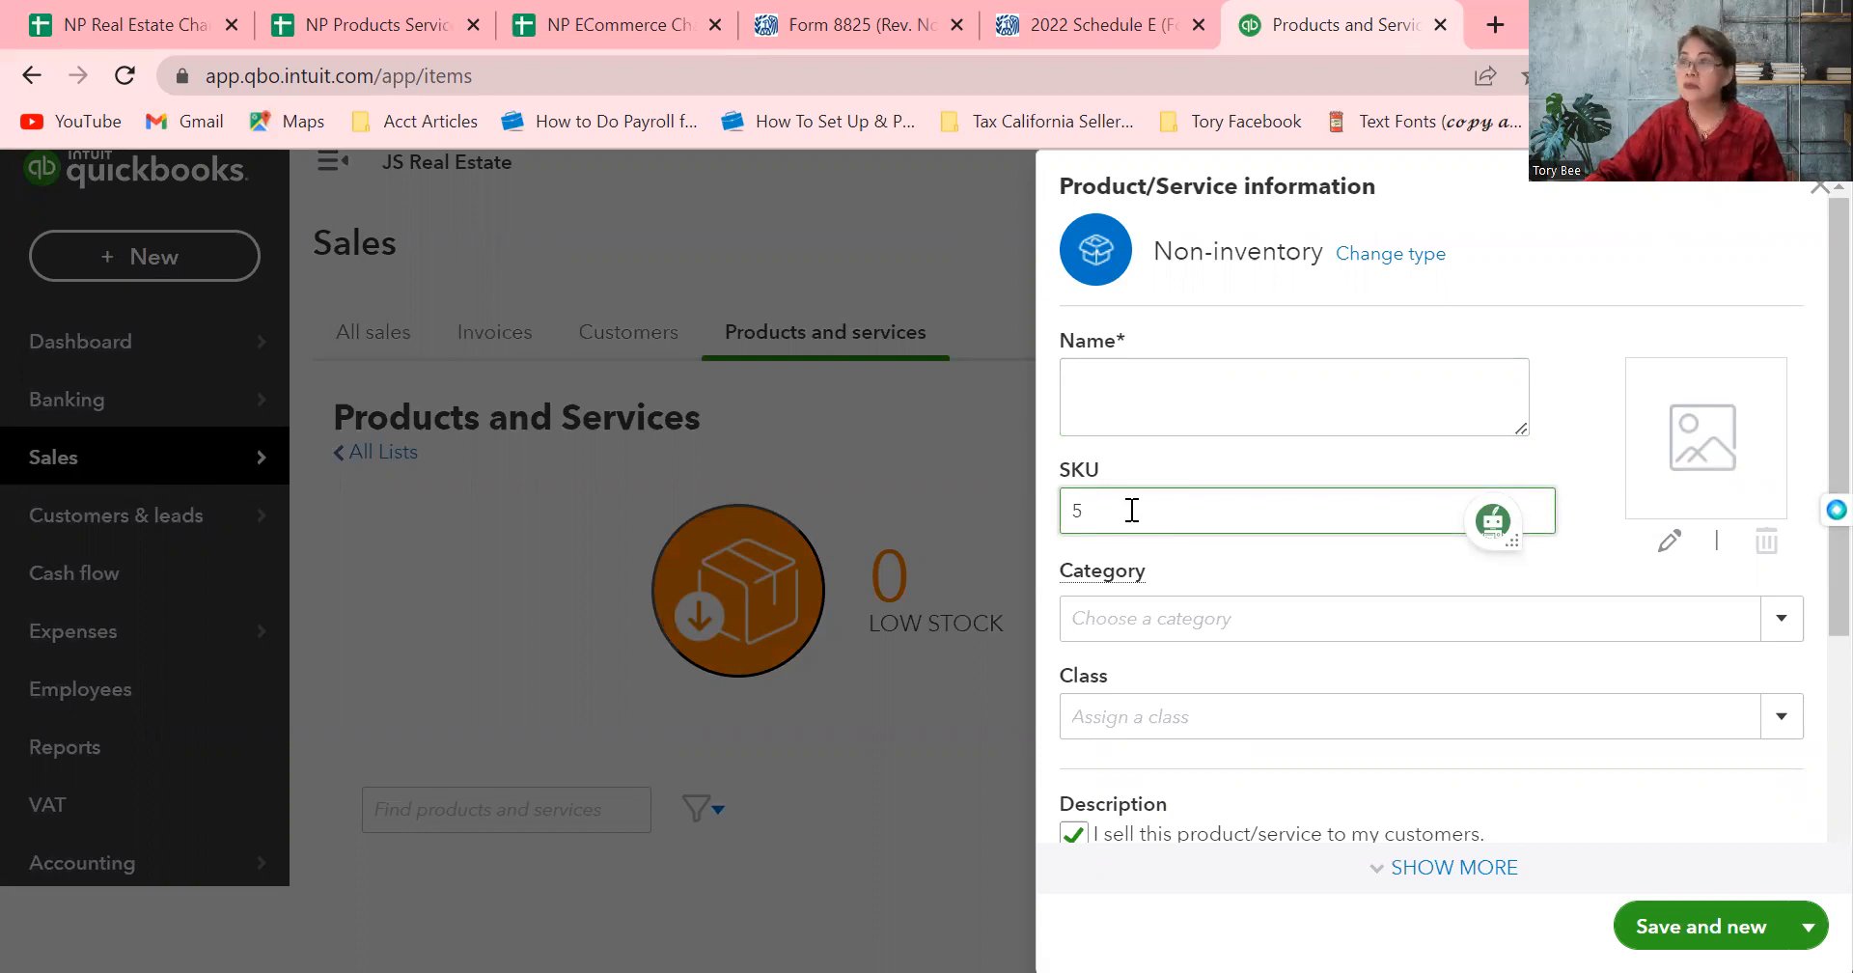
key(BackSpace)
text(65)
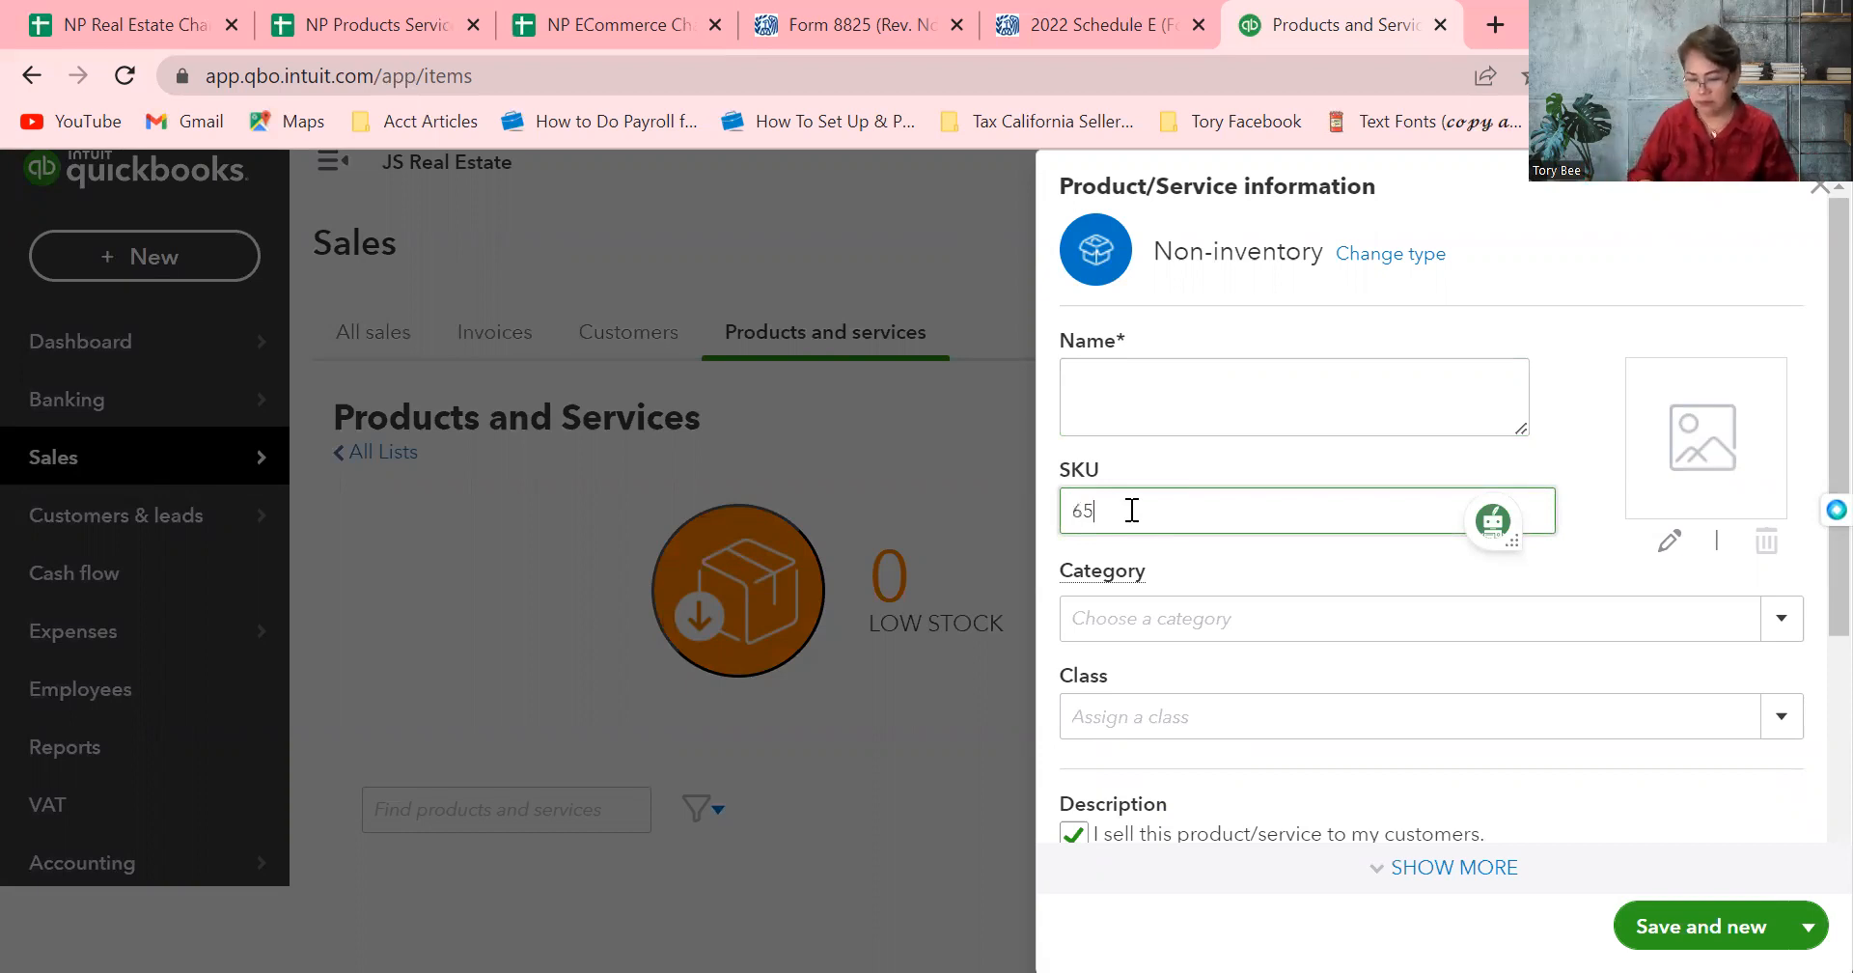
text(0)
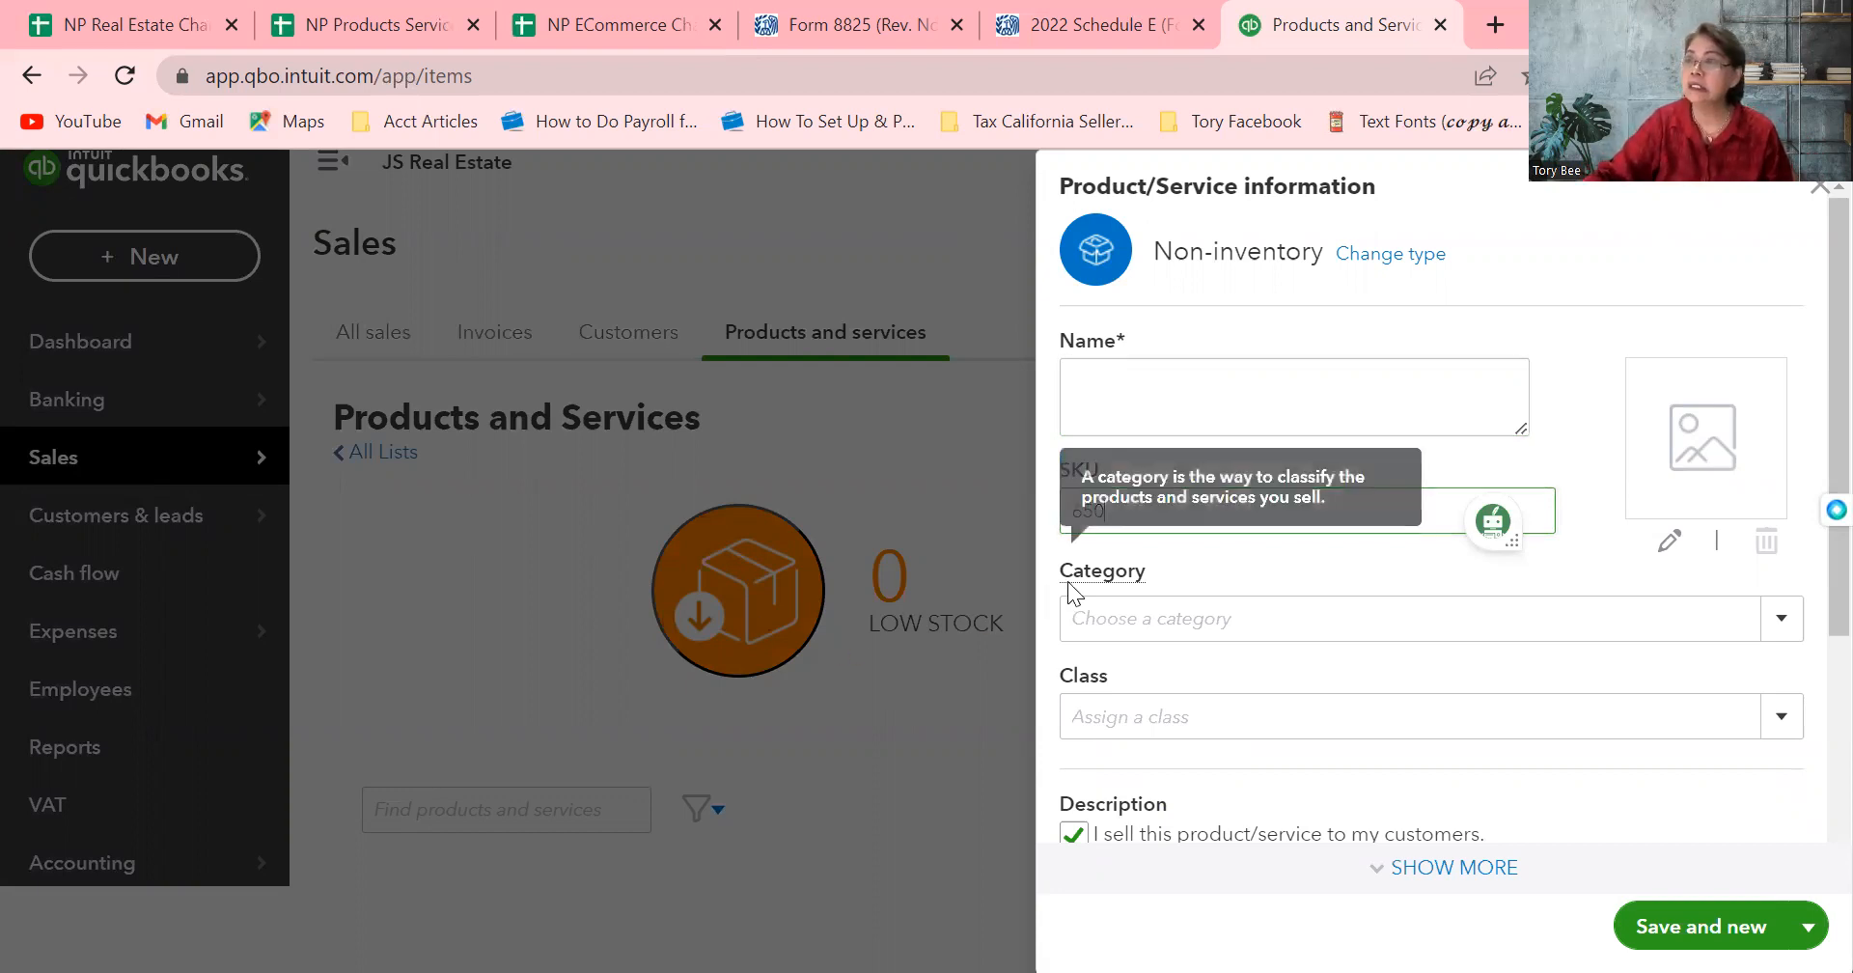
Name the new item Repair and Maintenance and set its SKU to 6500
click(1122, 402)
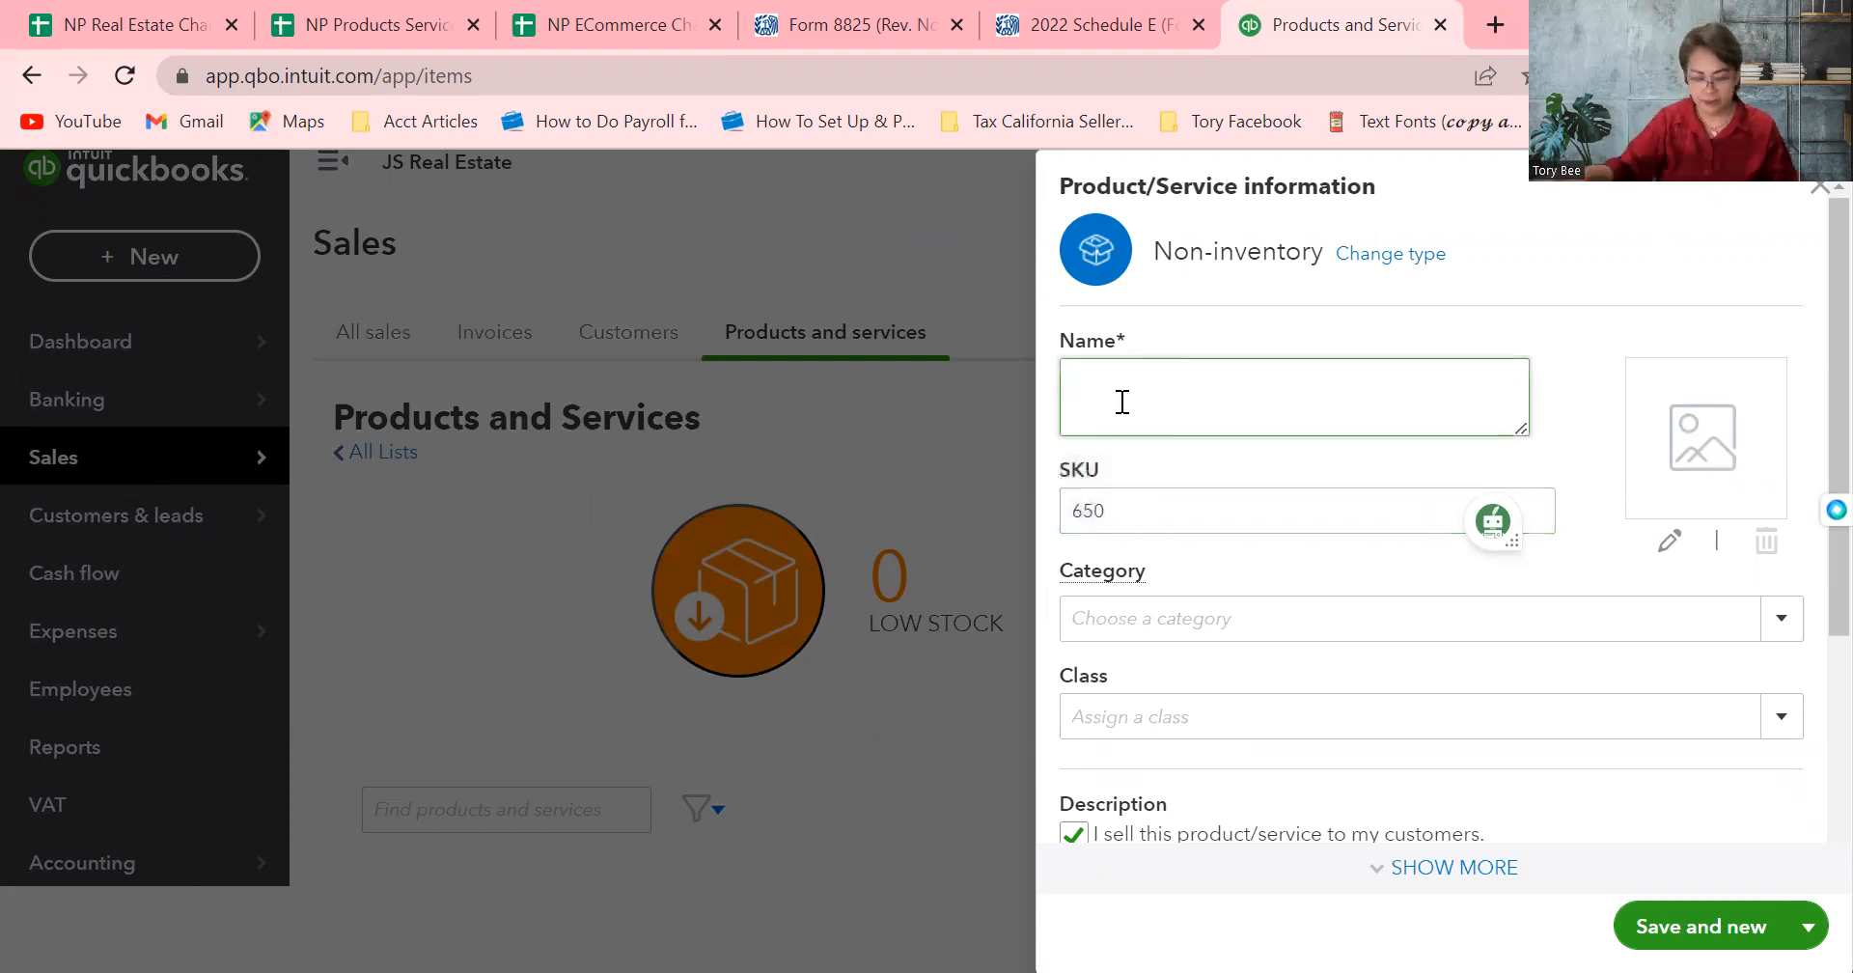
text(Repair)
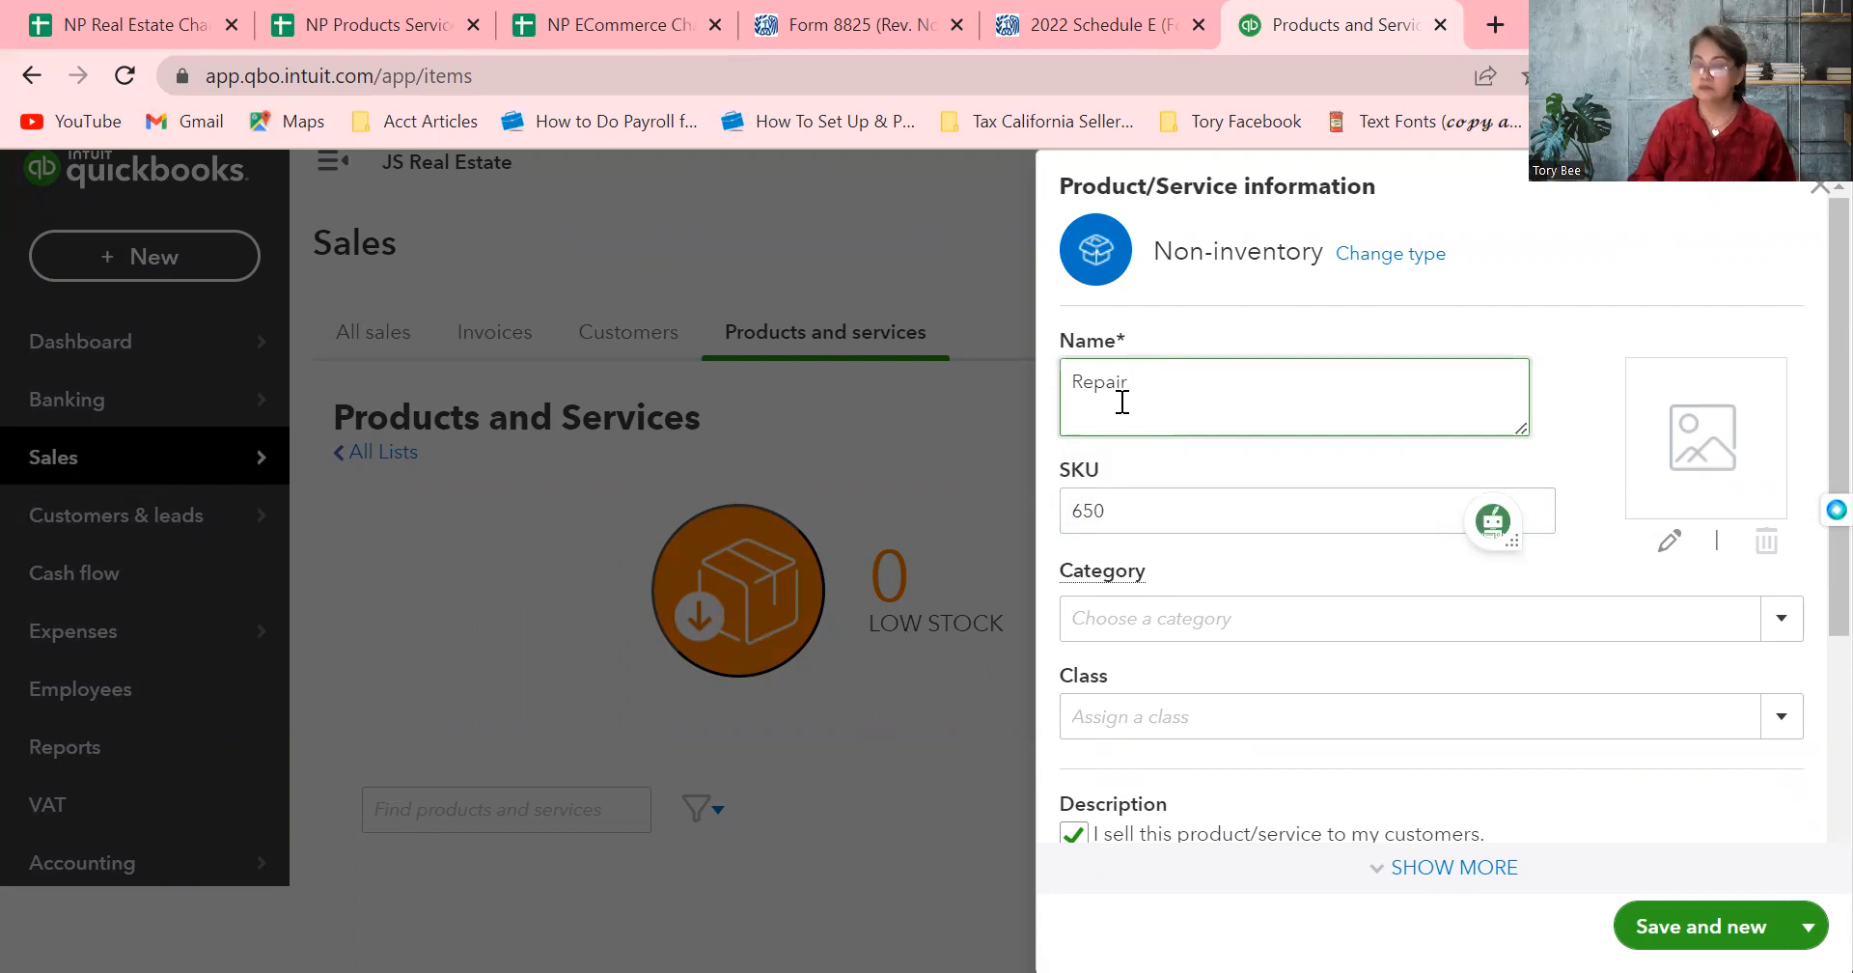
text( an)
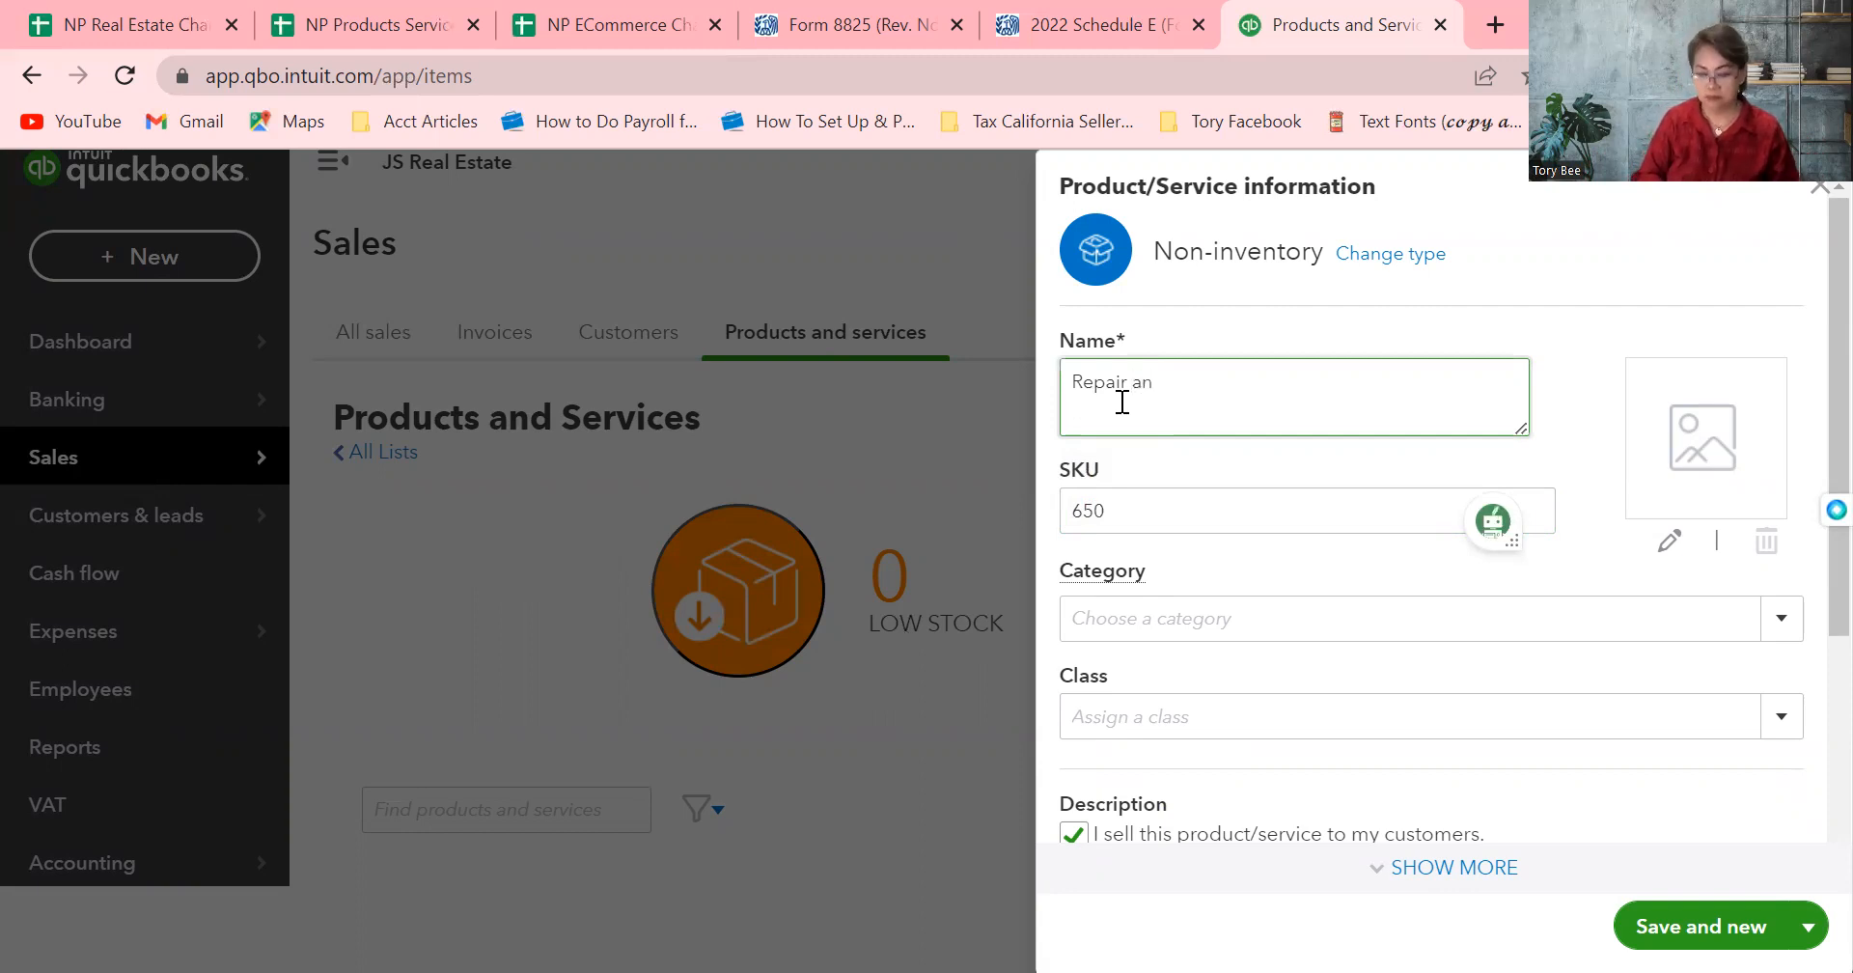
text(d main)
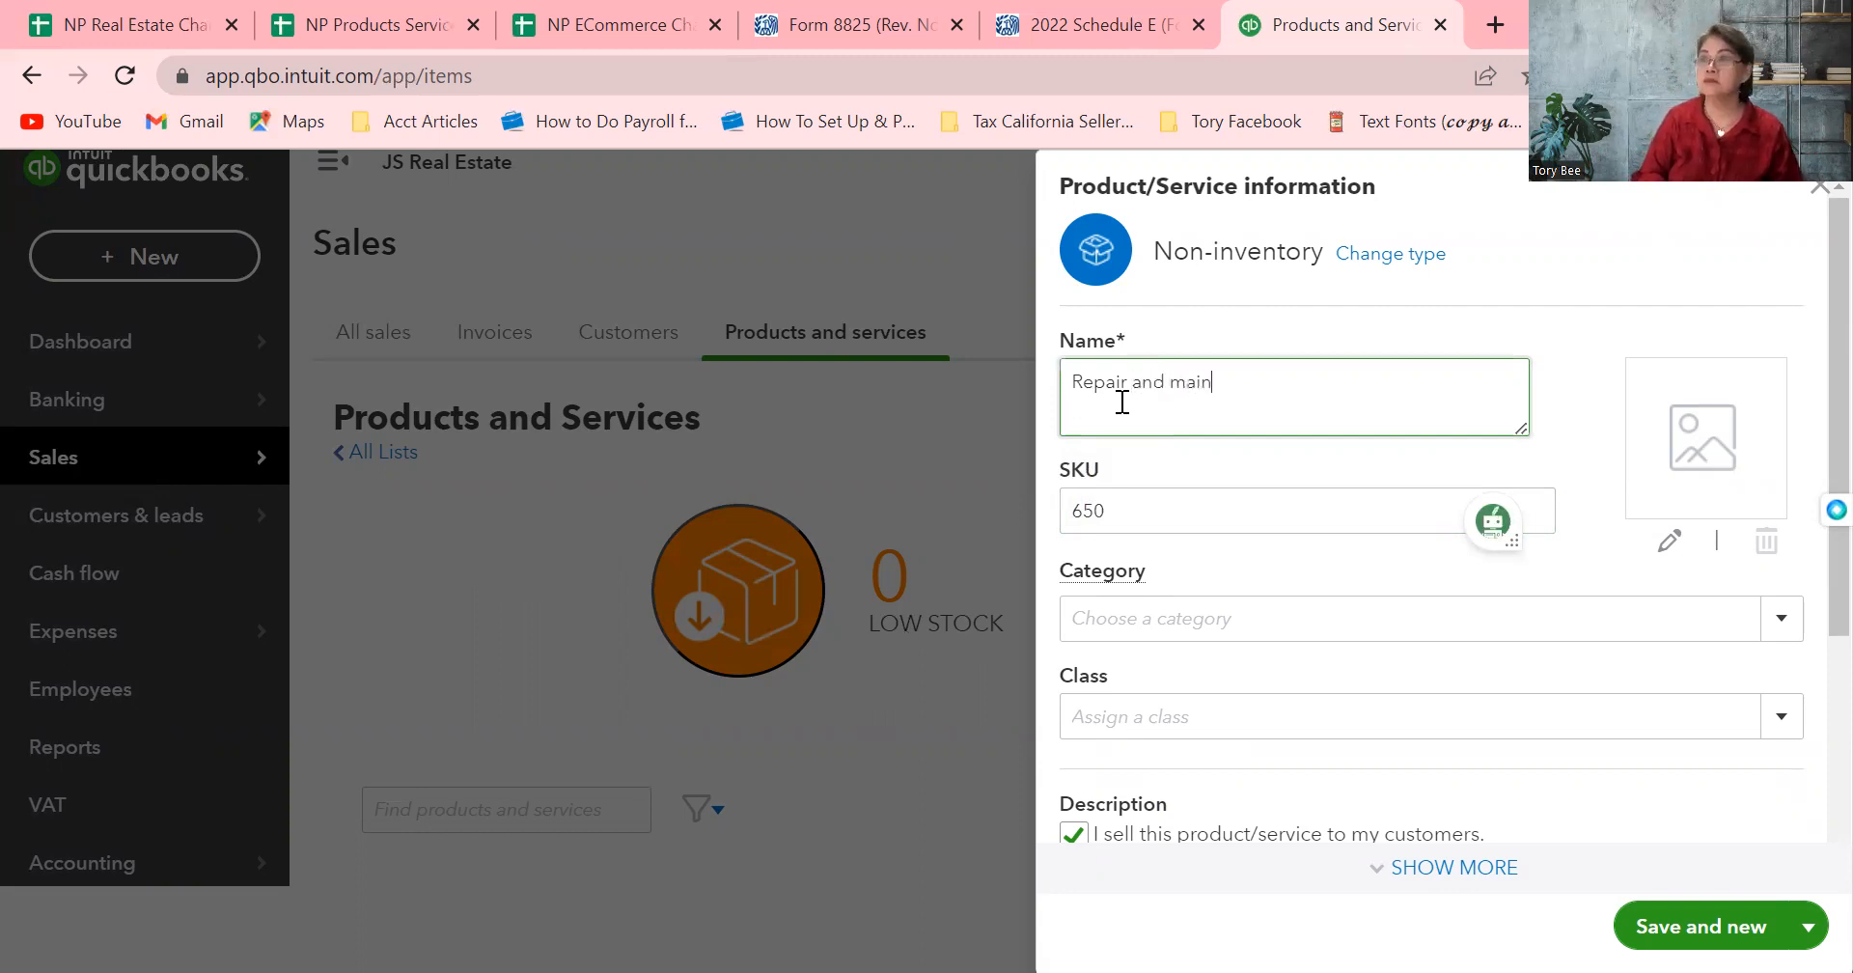
key(BackSpace)
key(BackSpace)
key(BackSpace)
key(BackSpace)
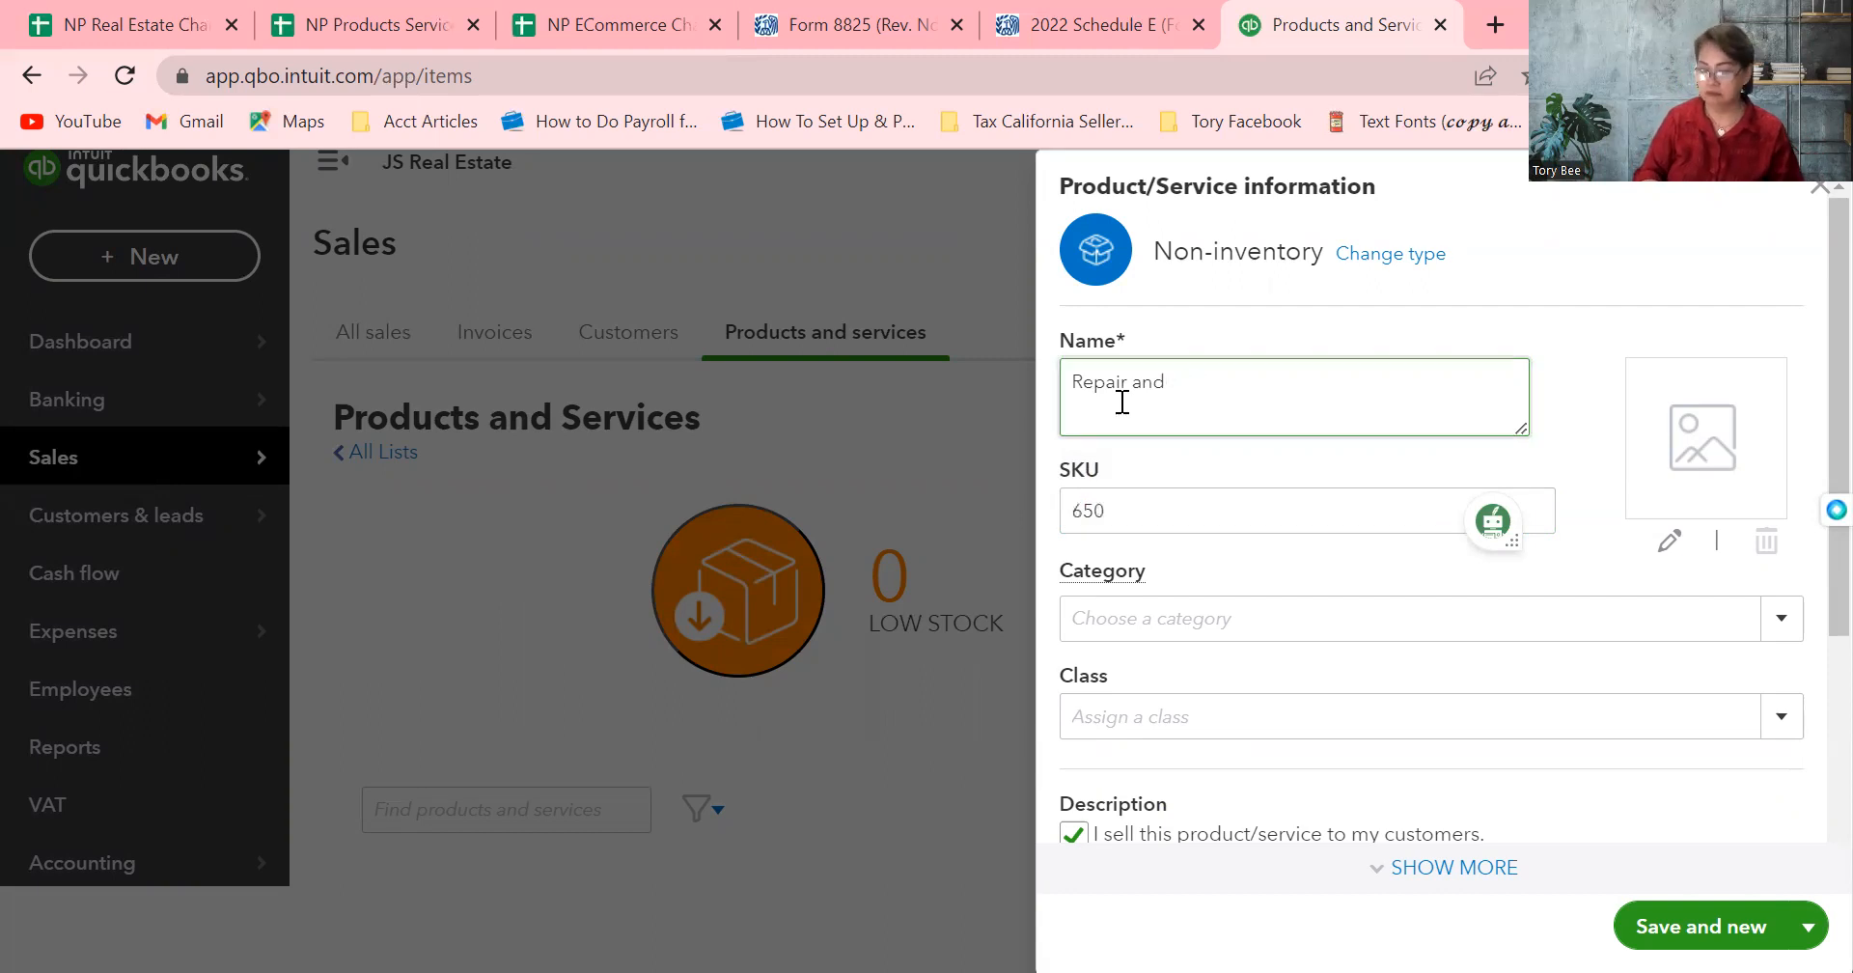
text(Mainten)
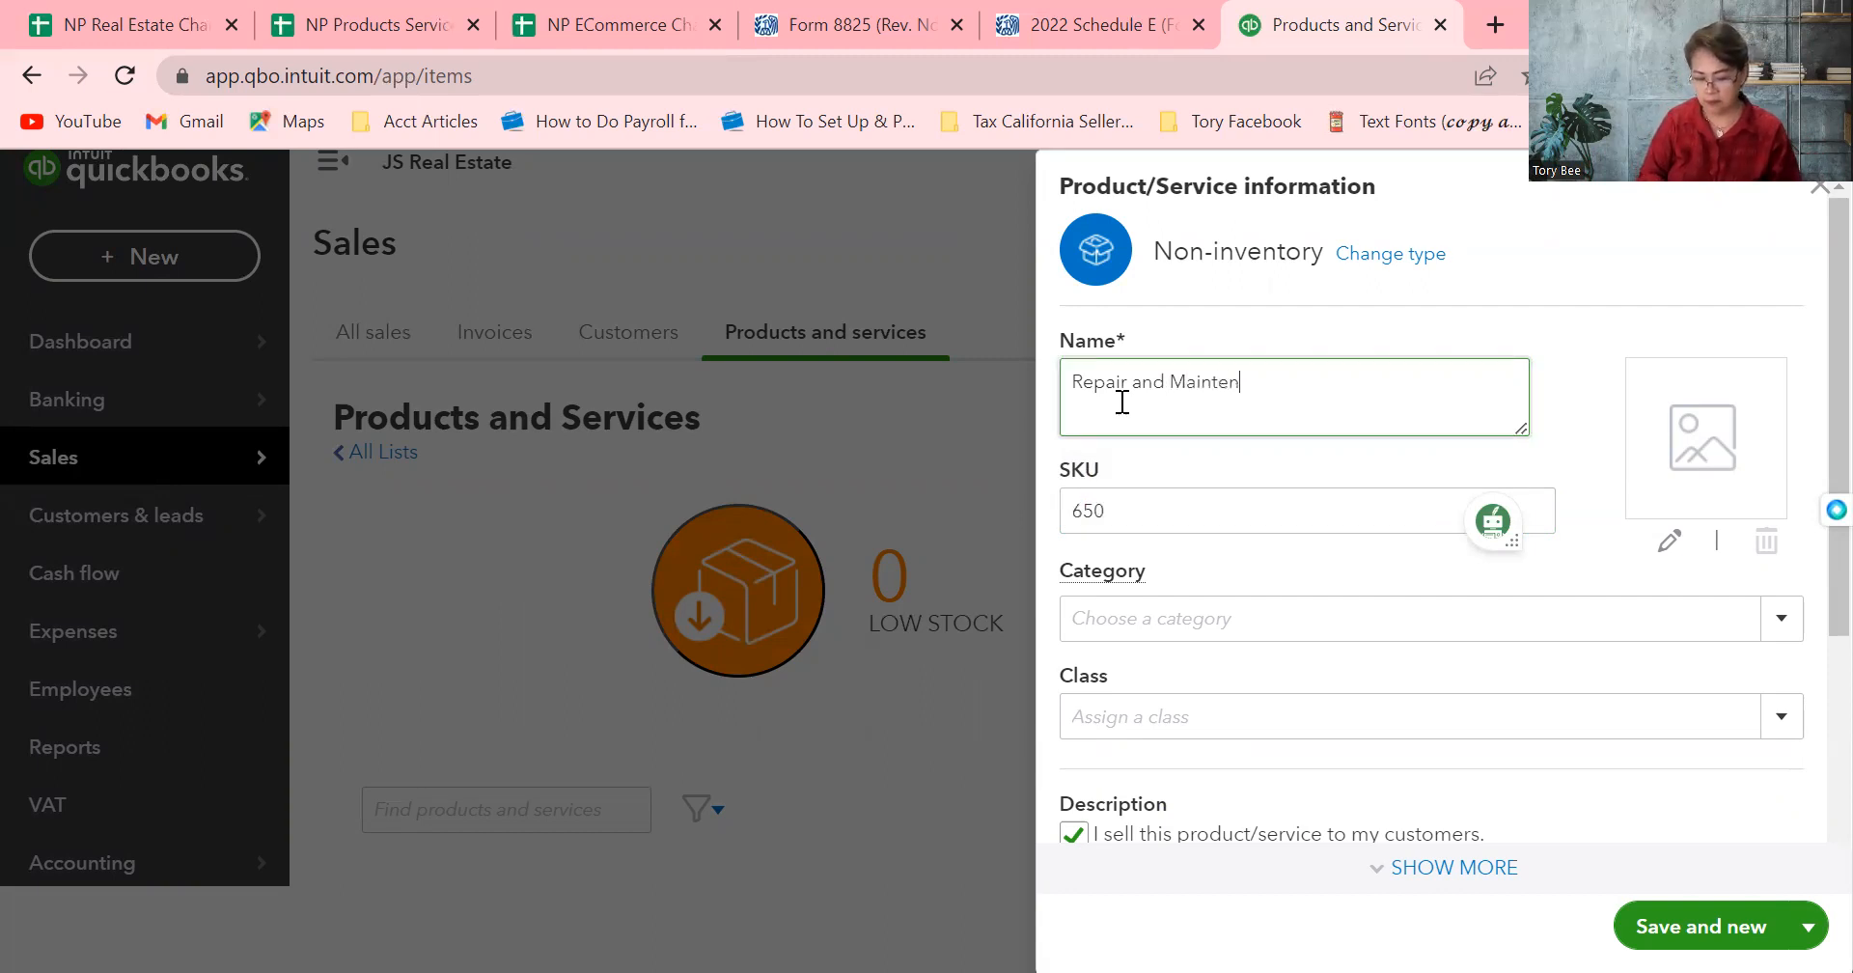
text(ance)
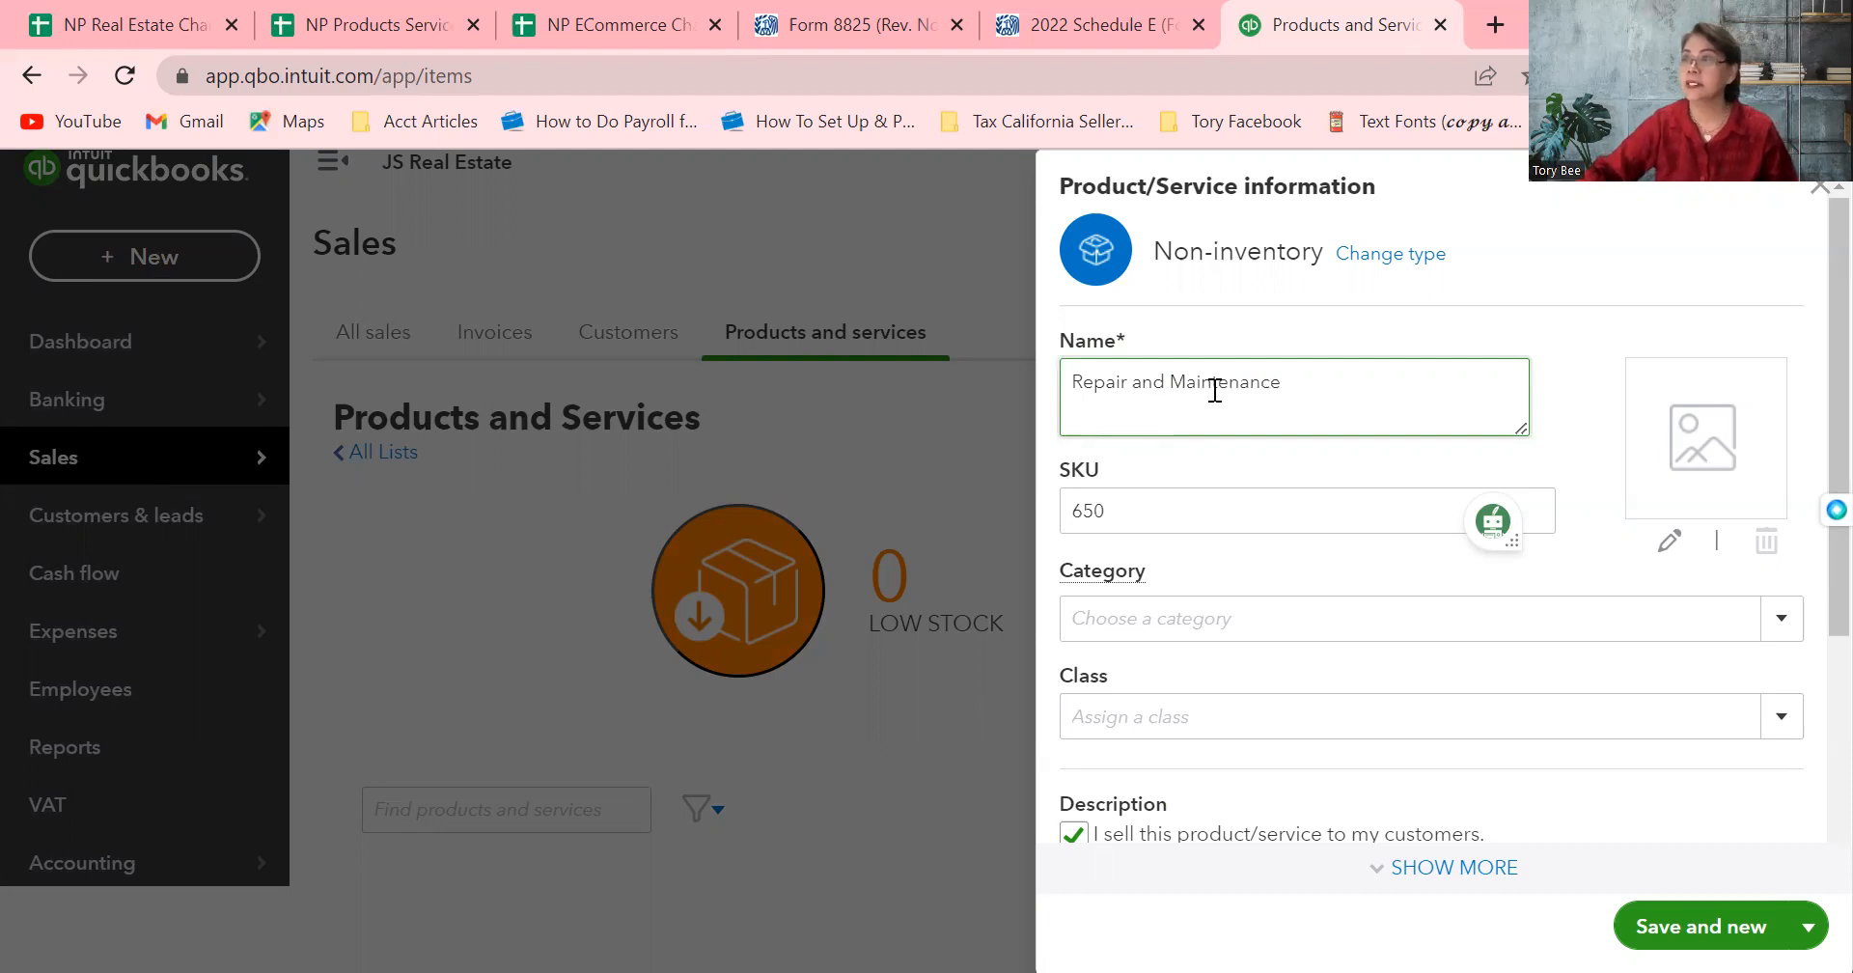
double_click(1141, 510)
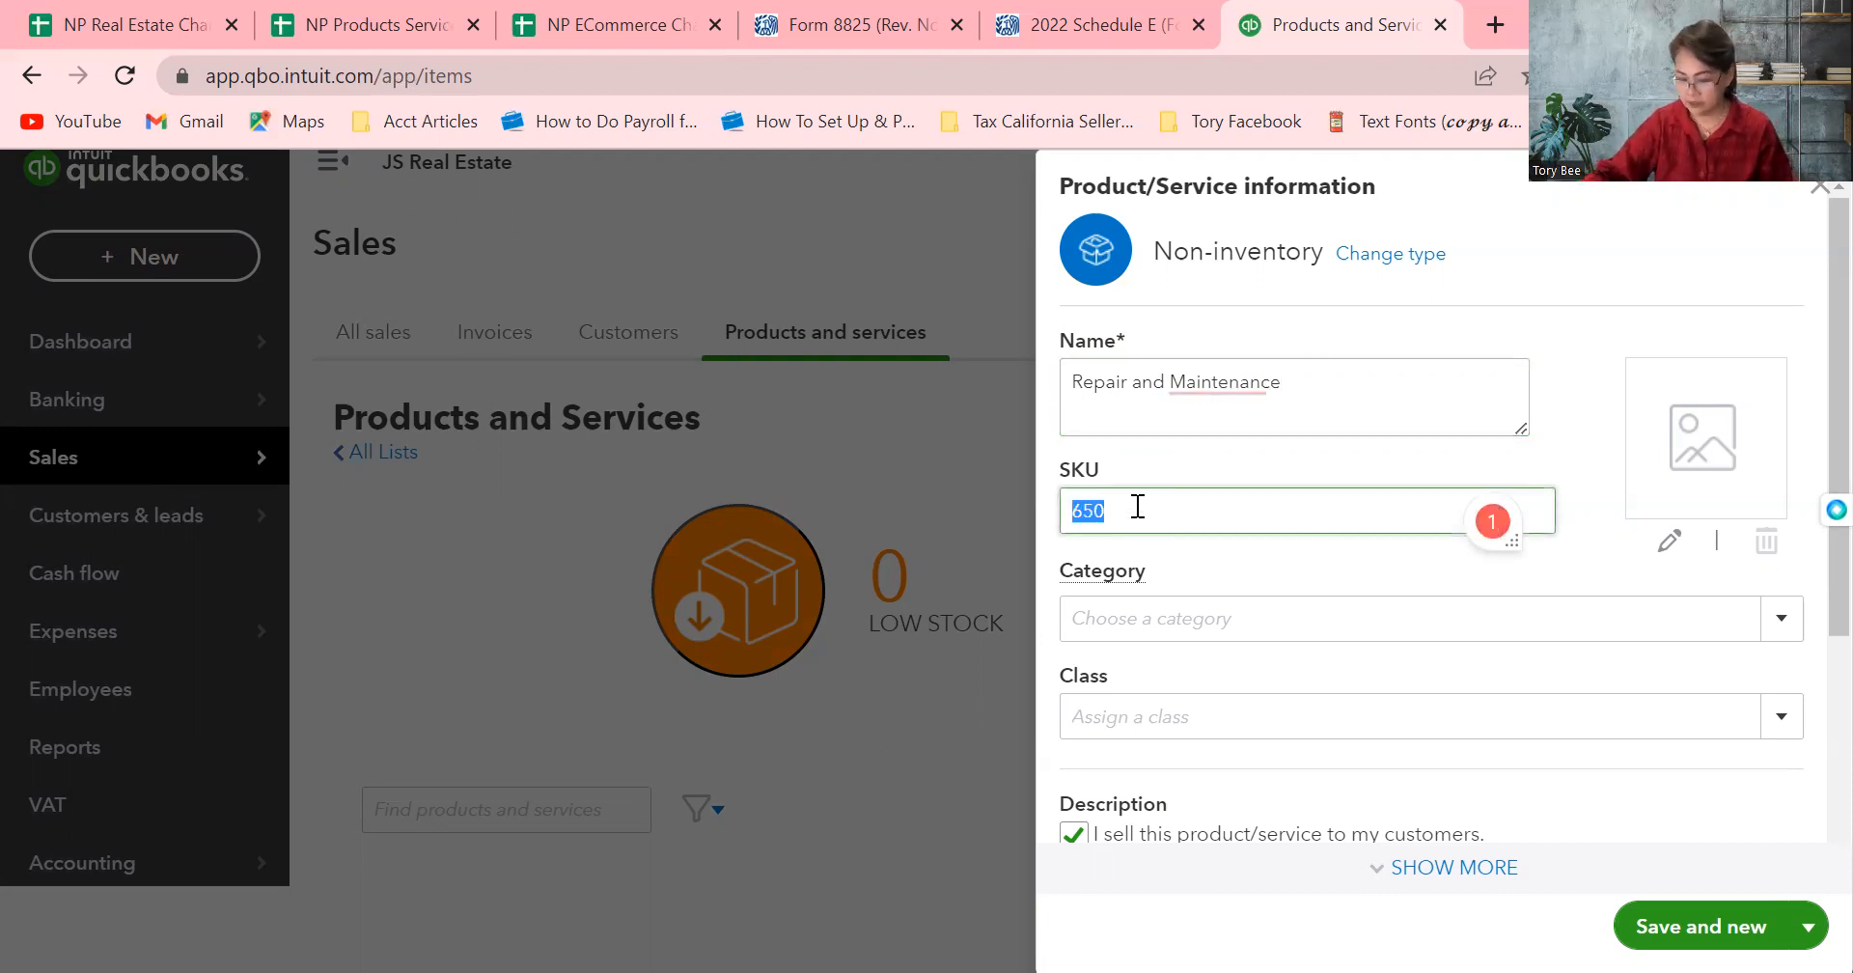
text(6500)
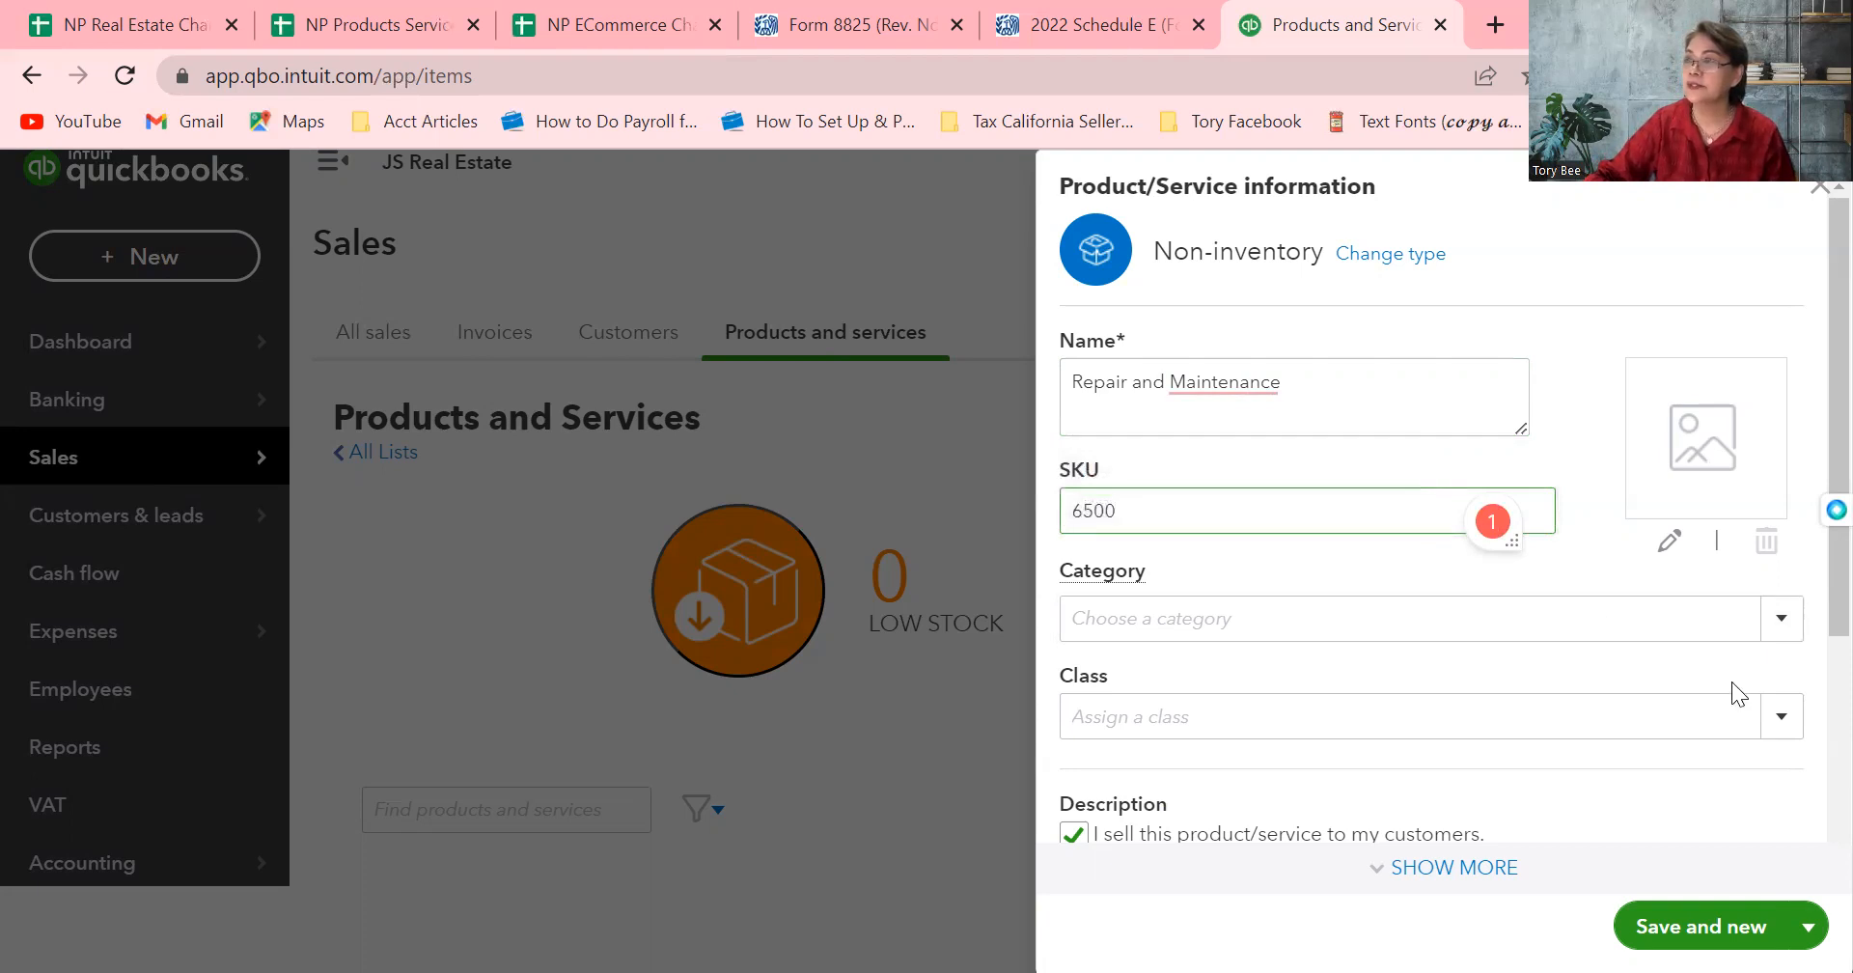
Set the Repair and Maintenance item's income account to 4200 Billable Expense Income
click(1808, 747)
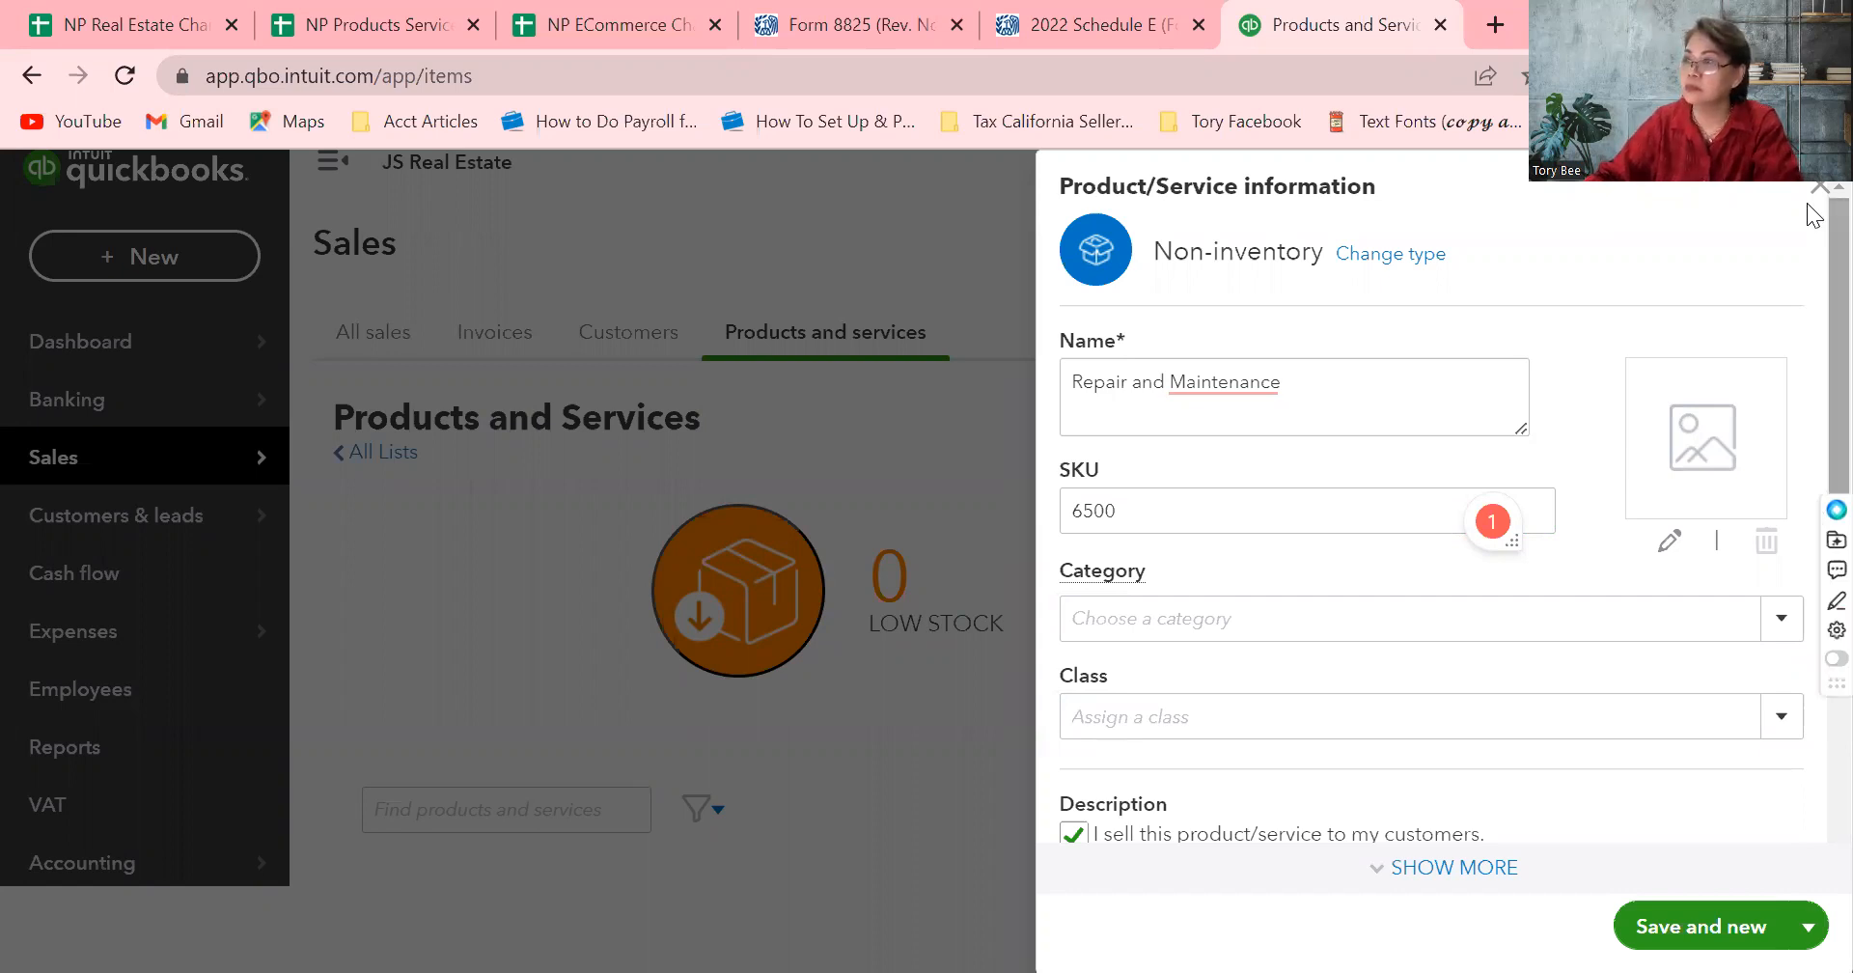
scroll(1808, 480, down, 4)
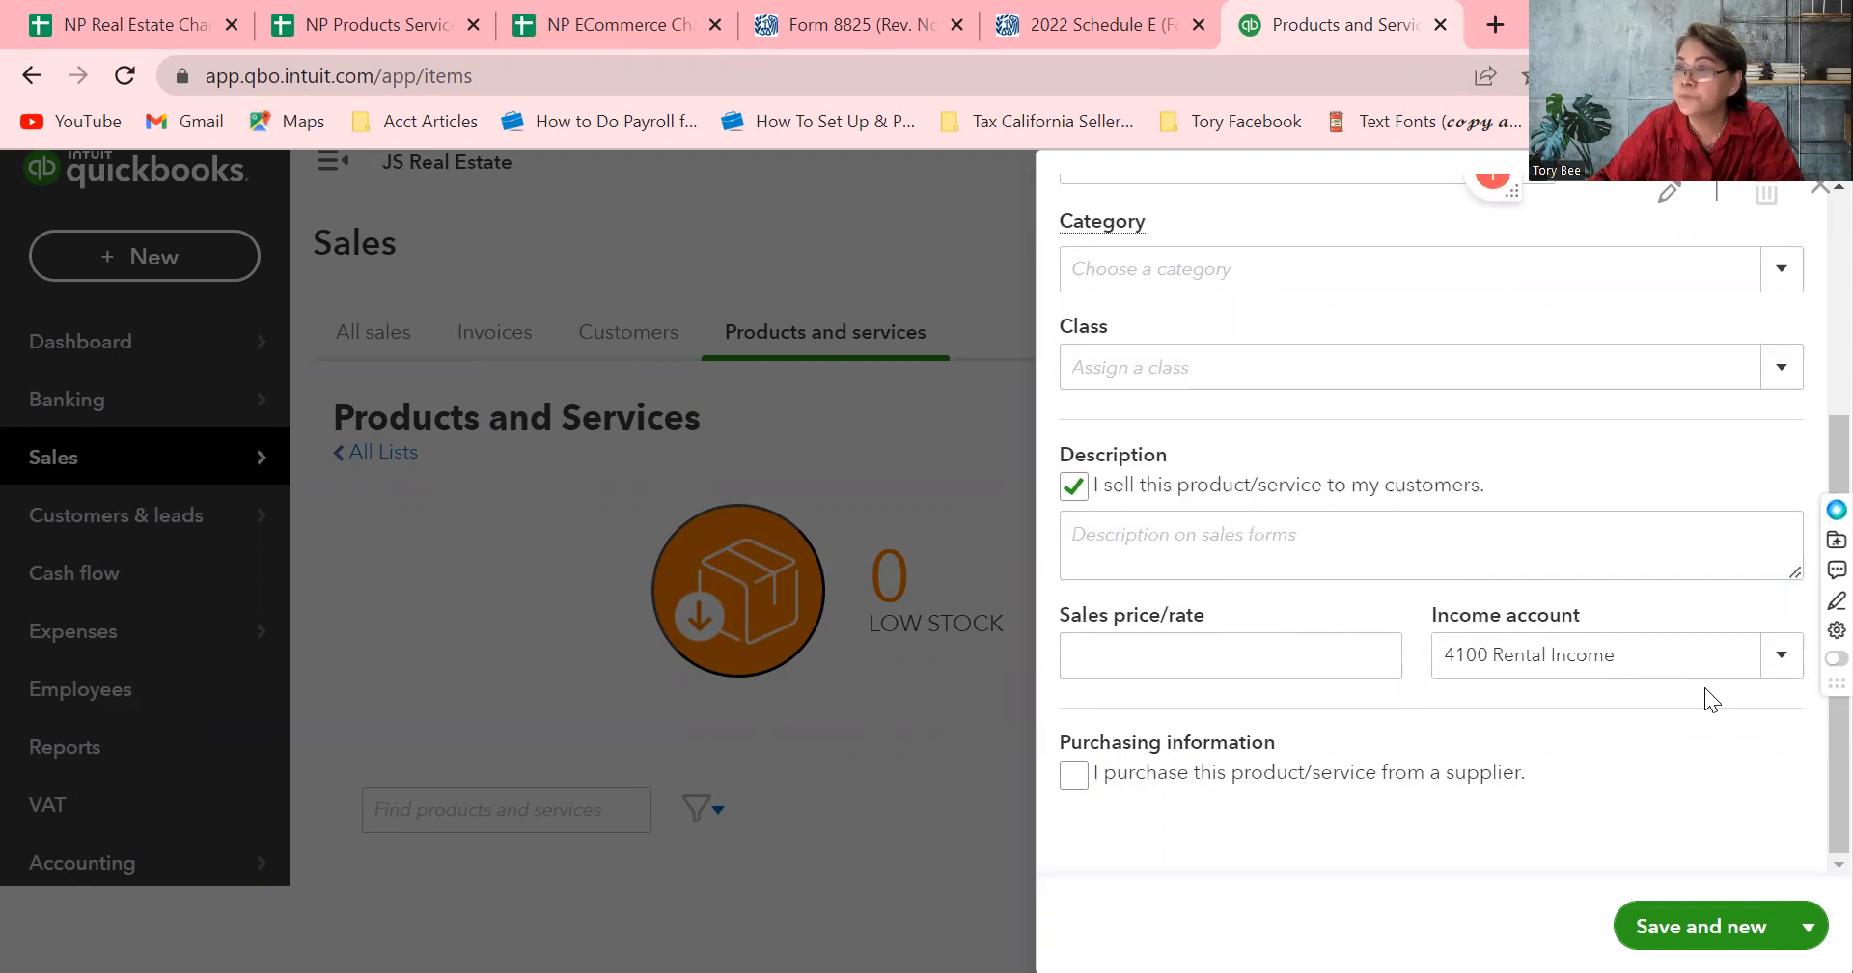
click(1077, 778)
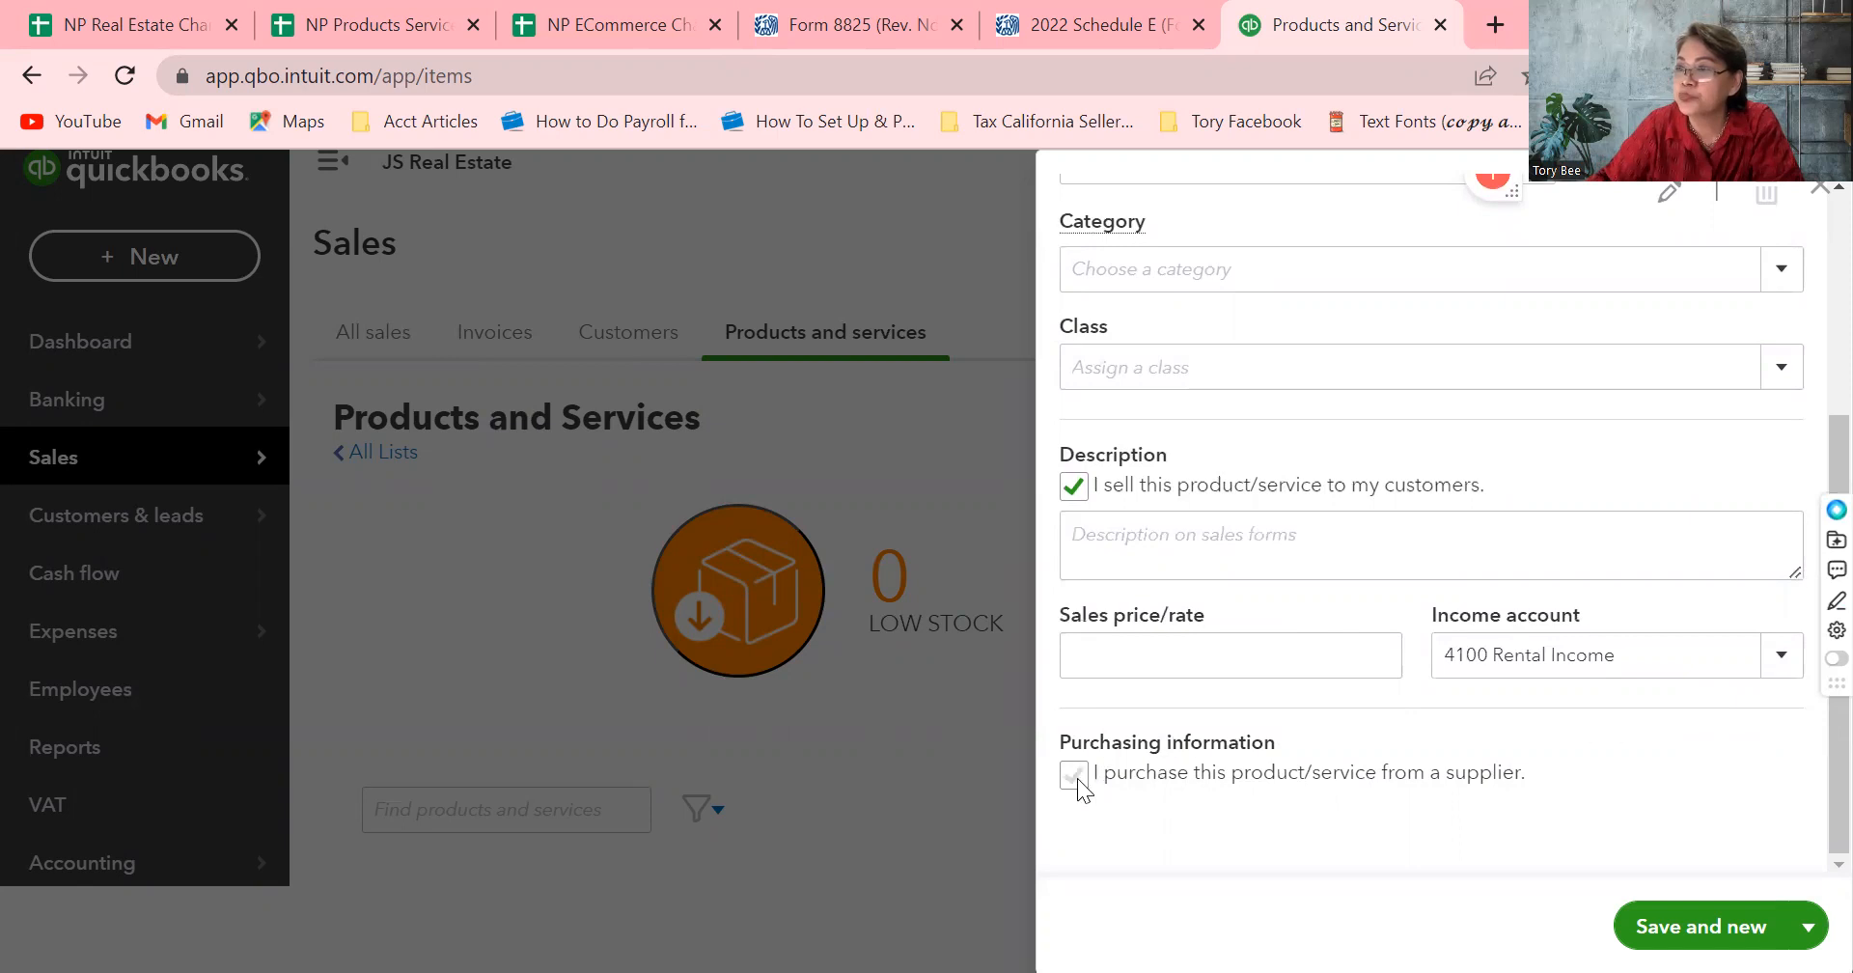
click(1796, 669)
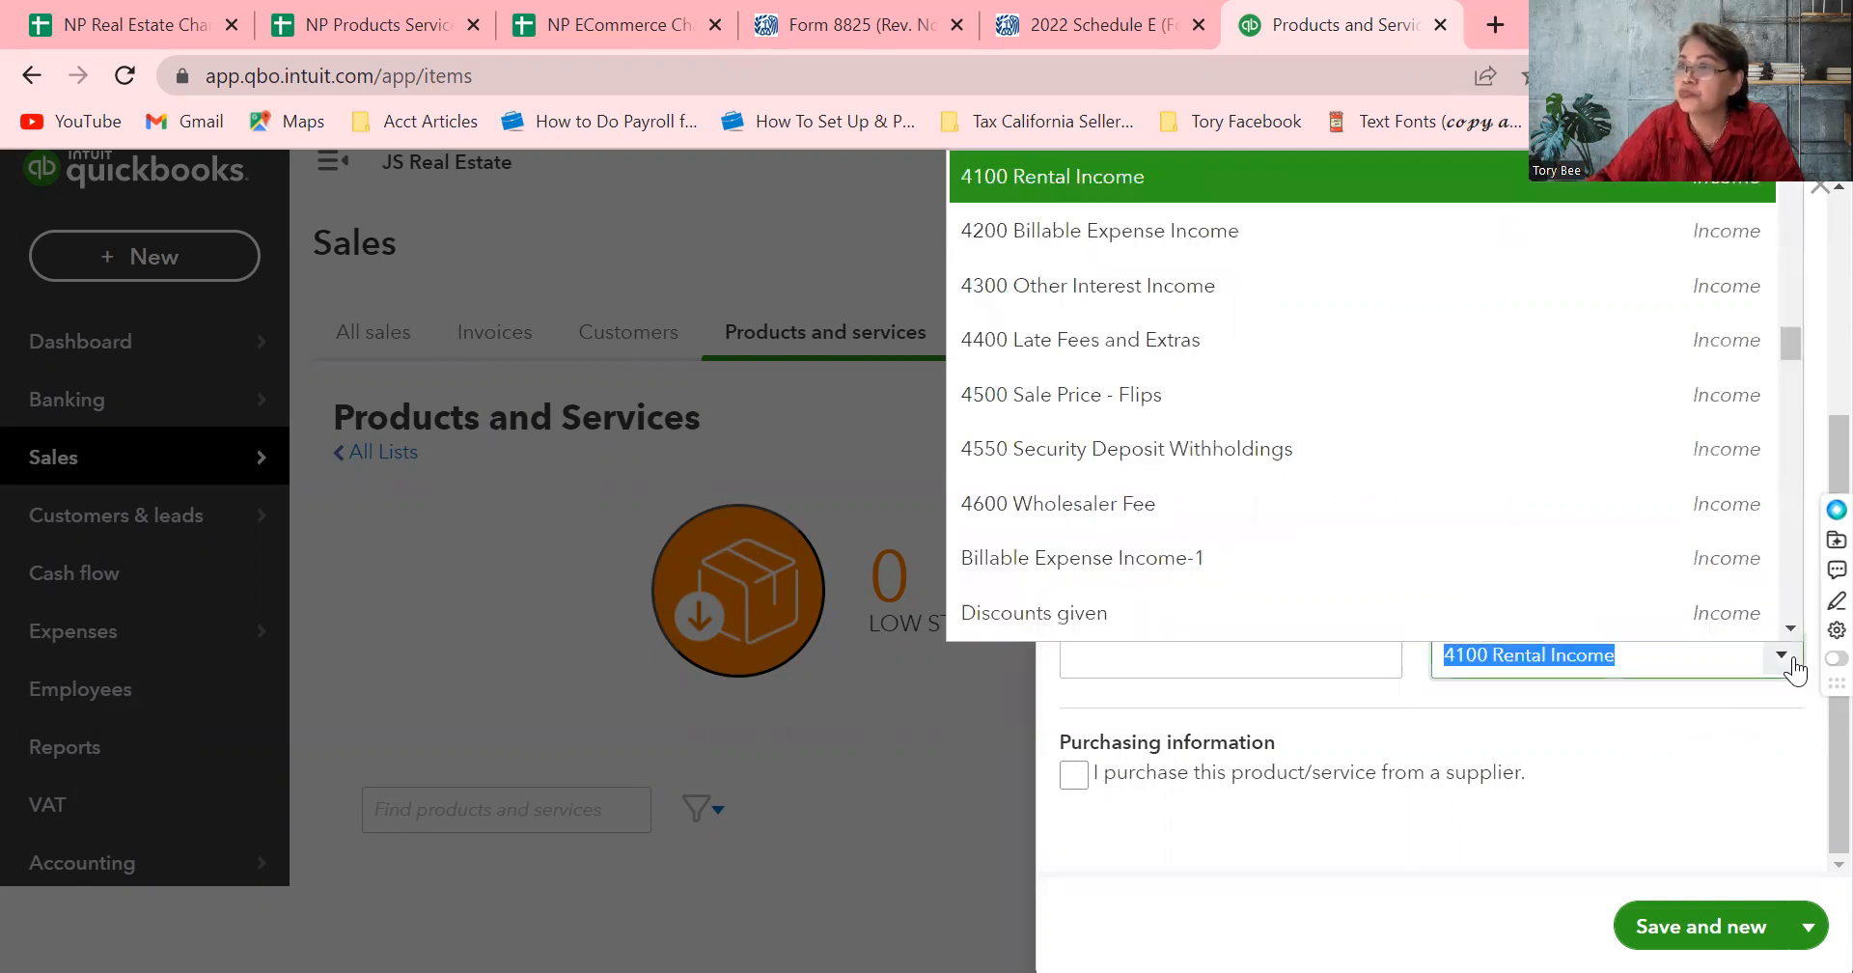
click(1197, 253)
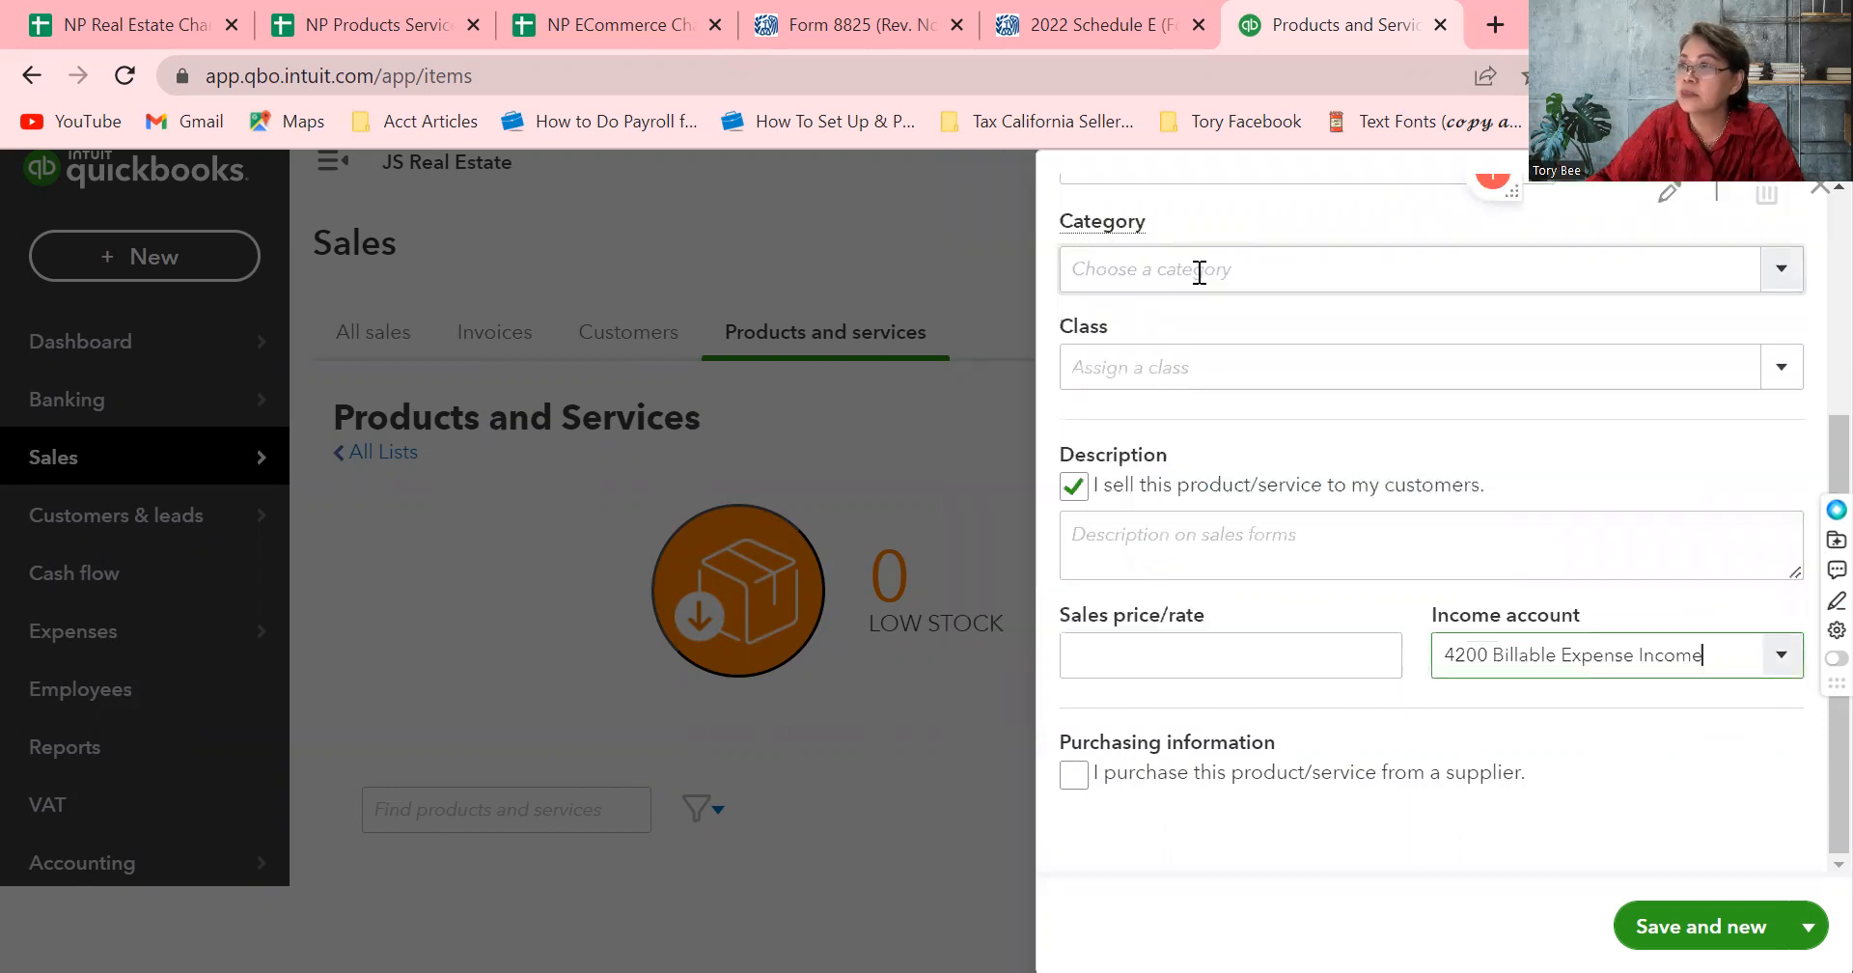
Mark the item as purchased from a supplier with expense account Direct Construction Cost, and save it to begin a new item
click(1067, 777)
scroll(1812, 714, down, 3)
scroll(1812, 714, down, 3)
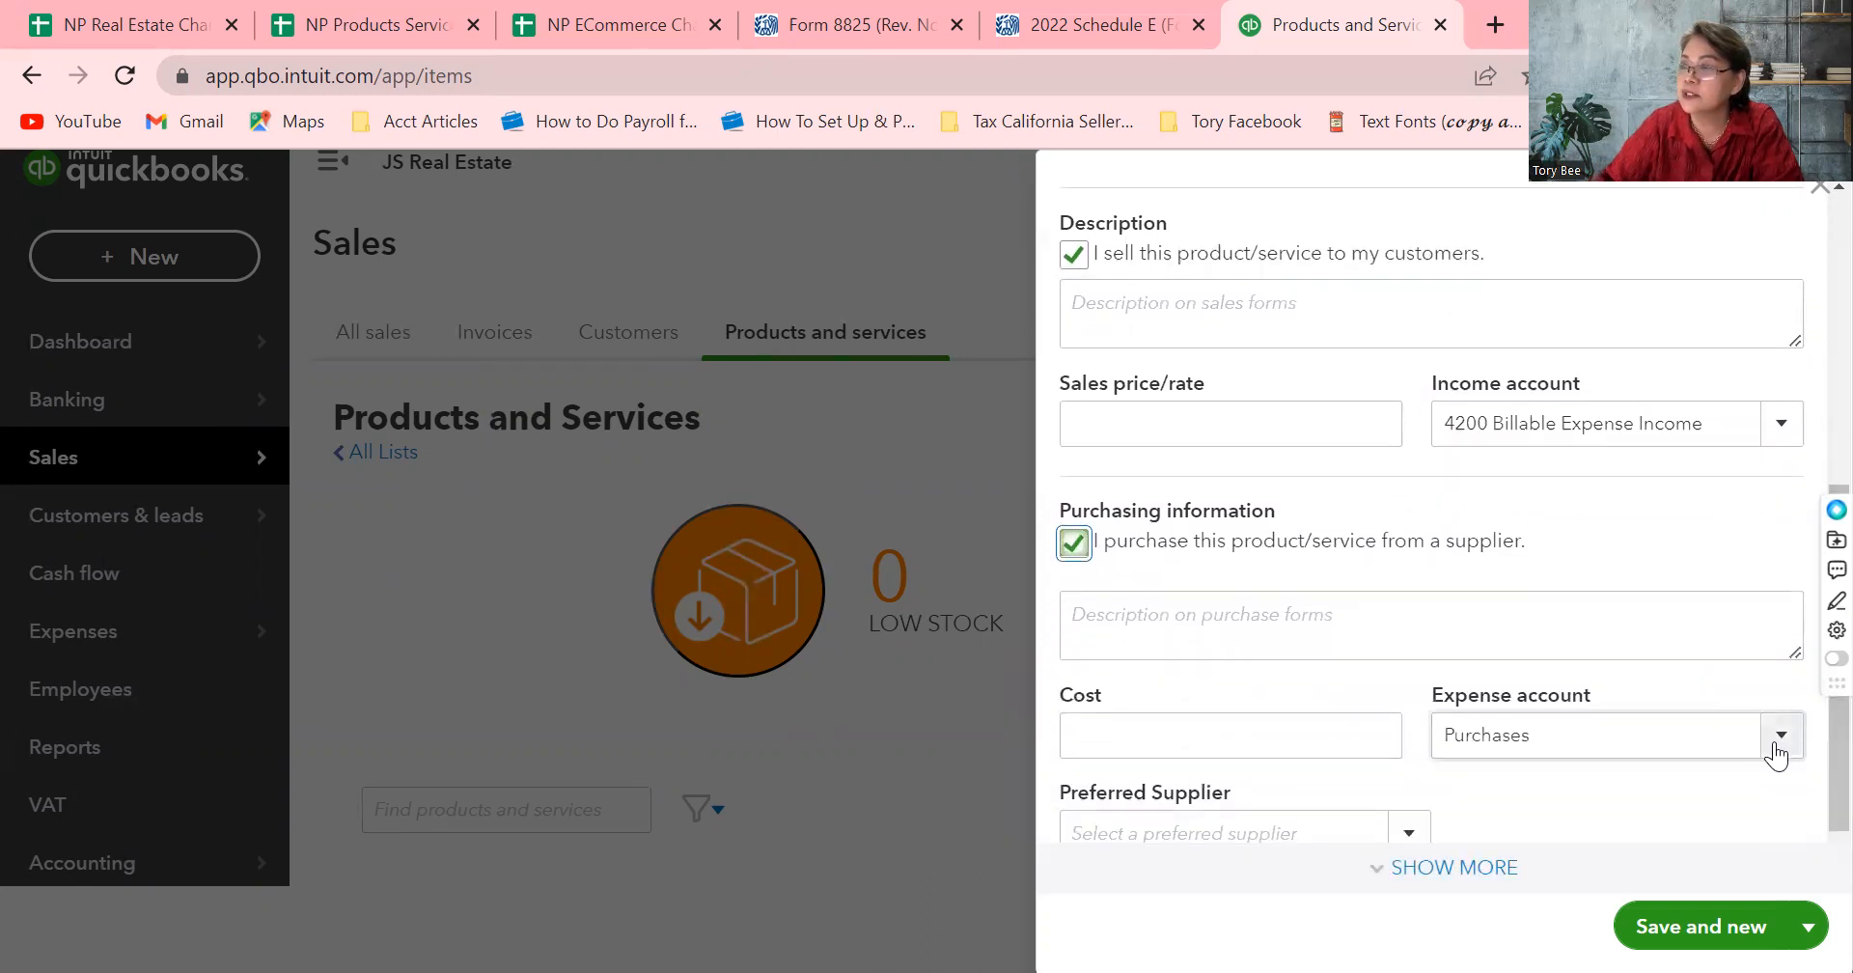
click(1778, 738)
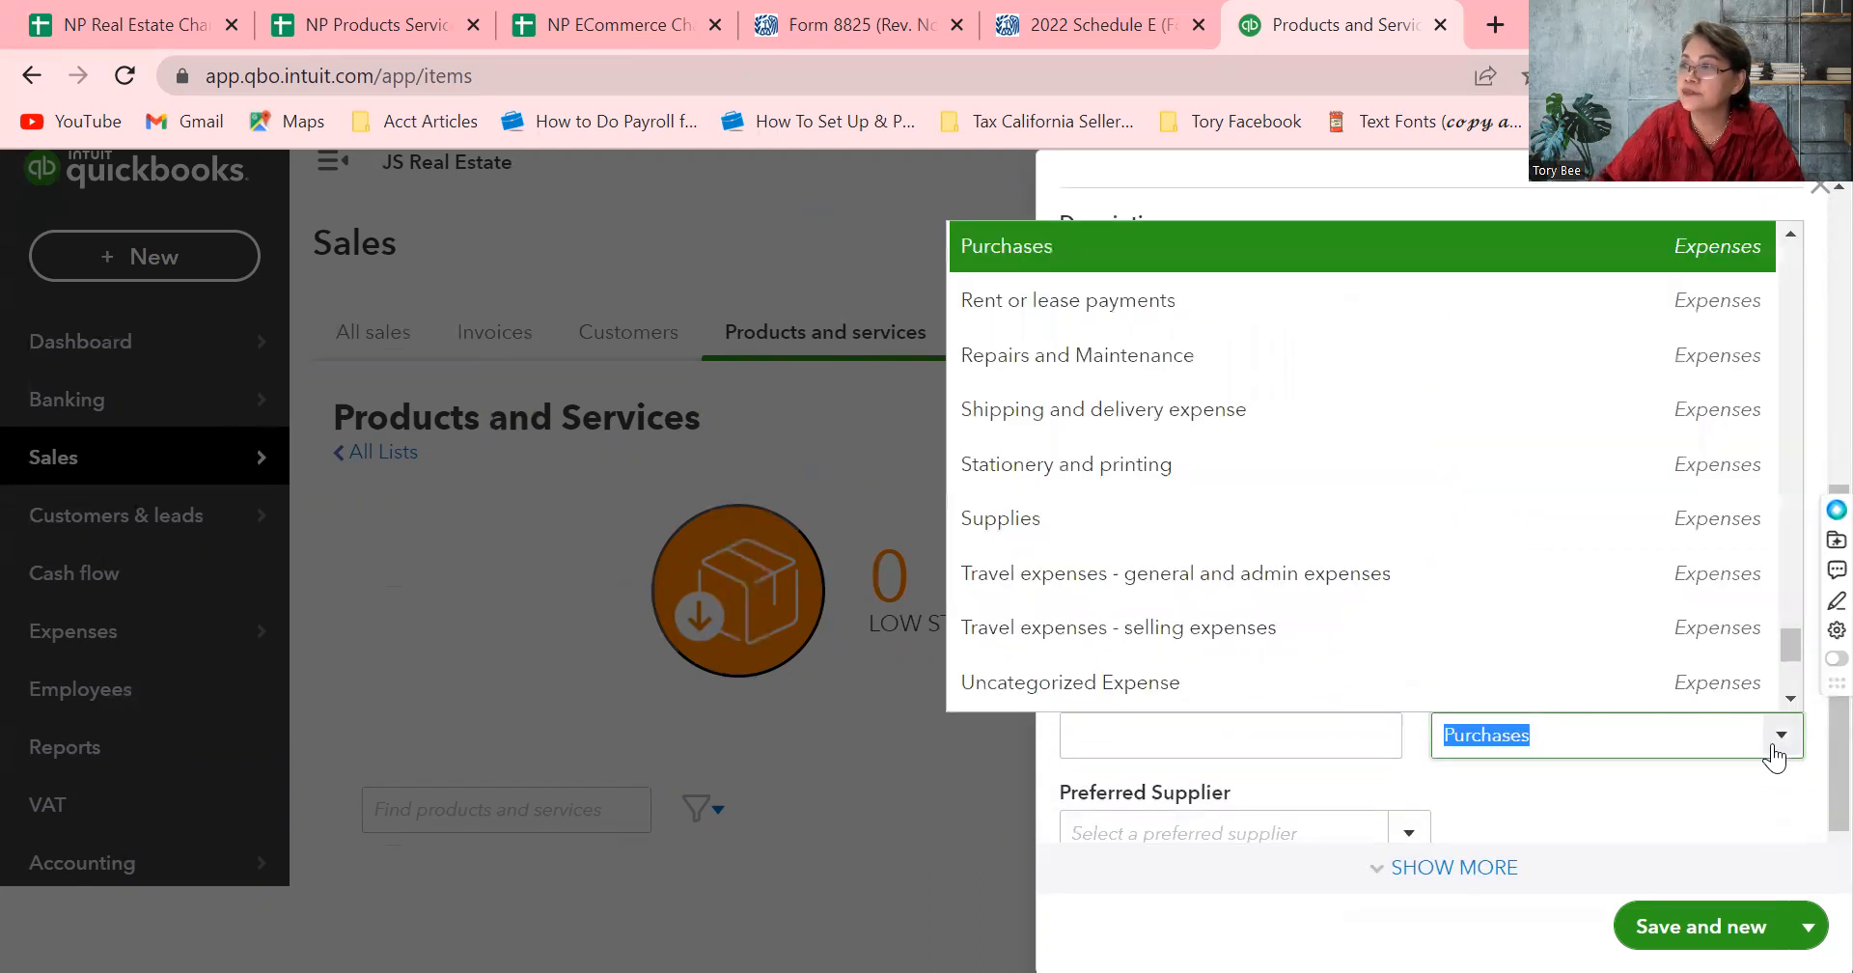
scroll(1782, 297, up, 8)
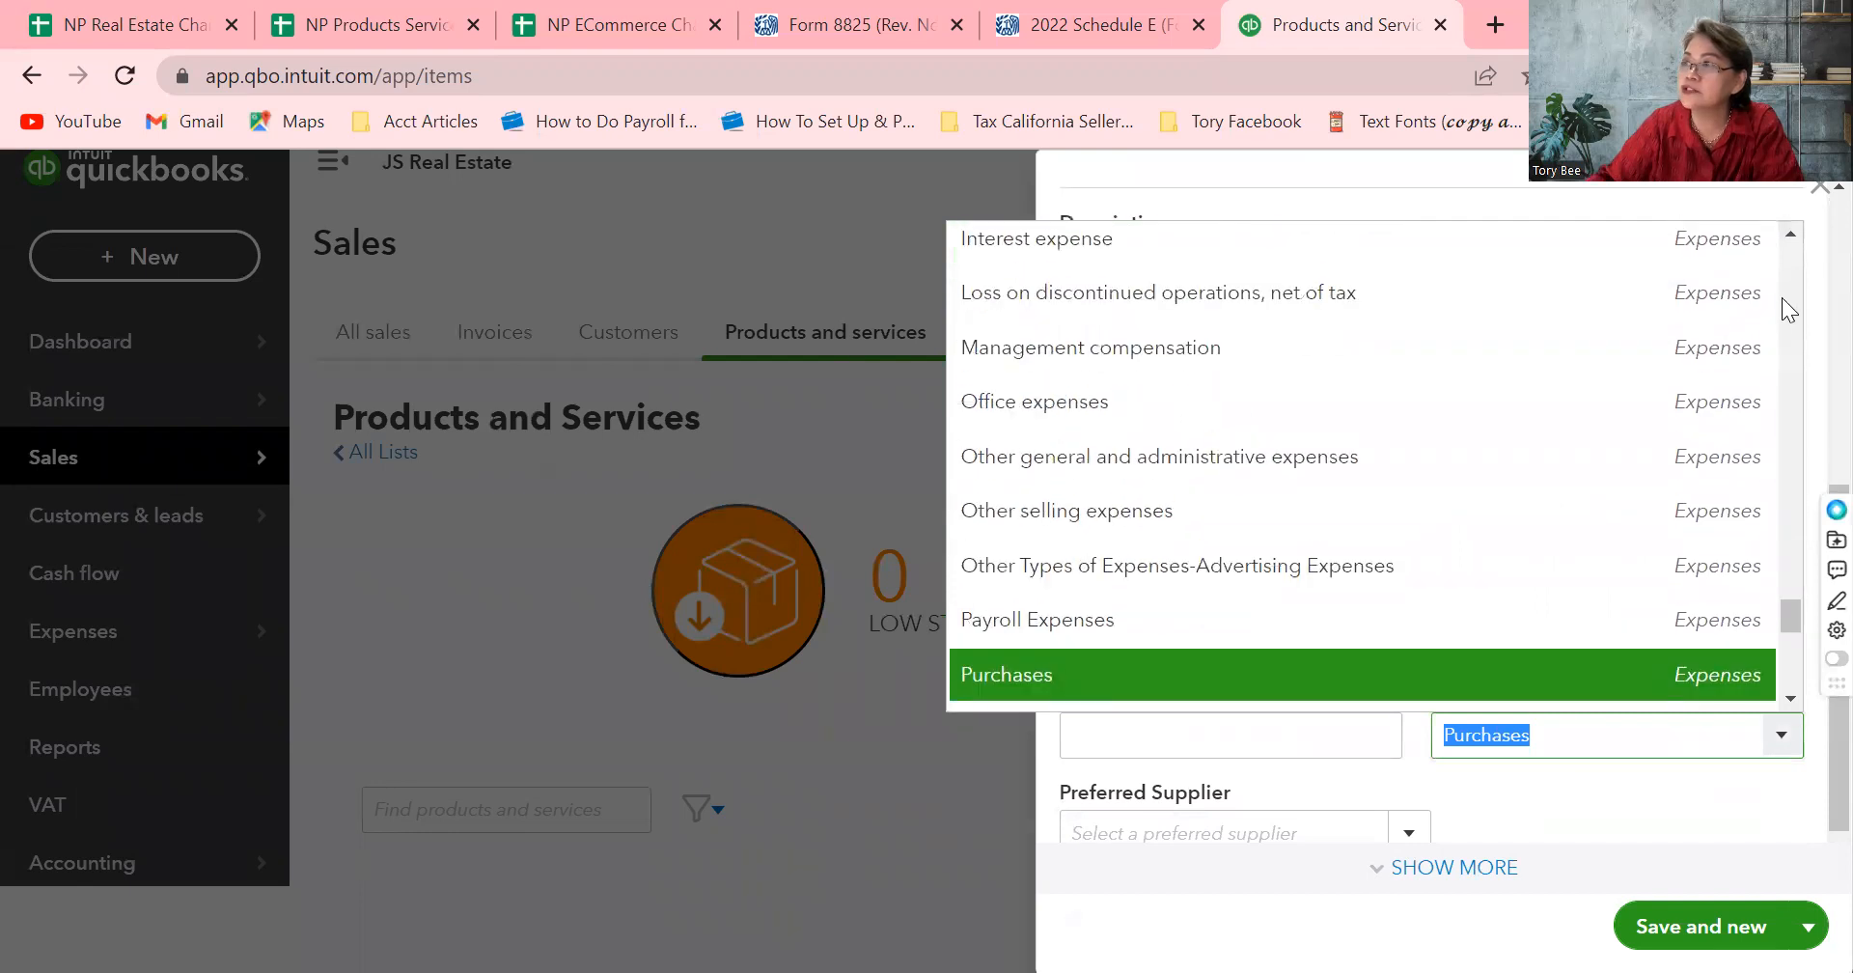
click(1163, 284)
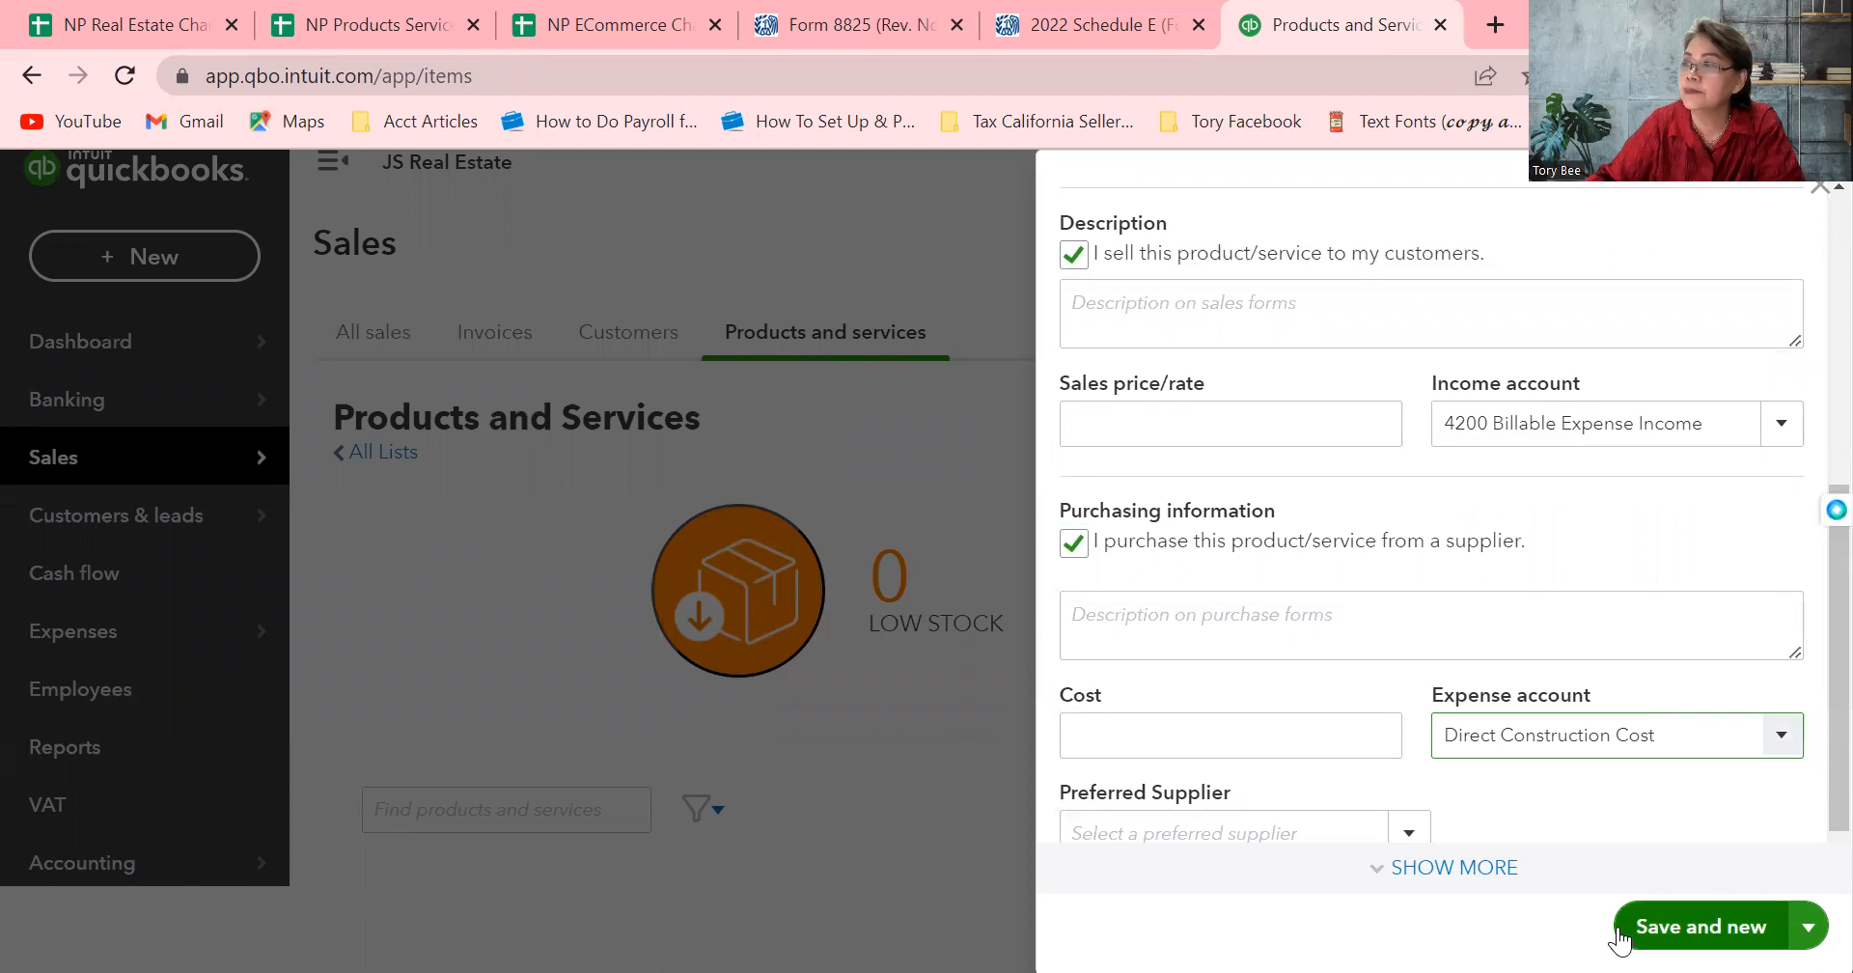
click(1711, 928)
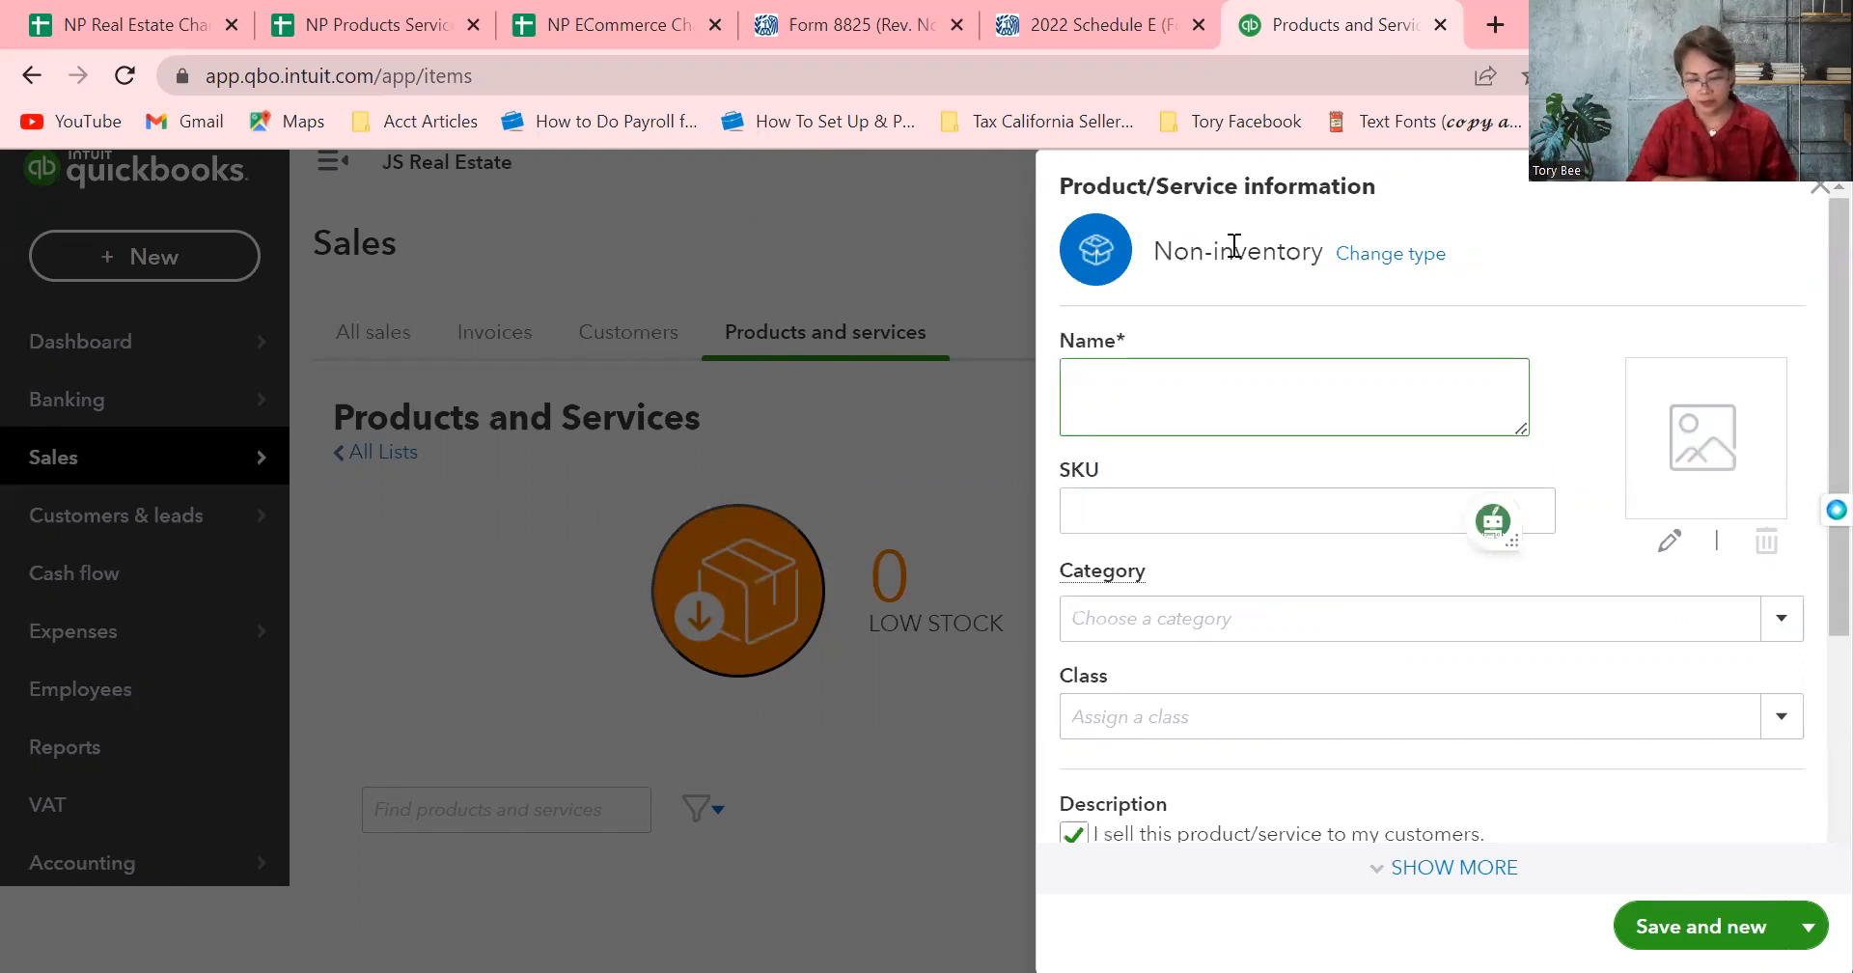
Name the new non-inventory item Repair and Maintenance - Materials and enter 6610 as its SKU
text(Rep)
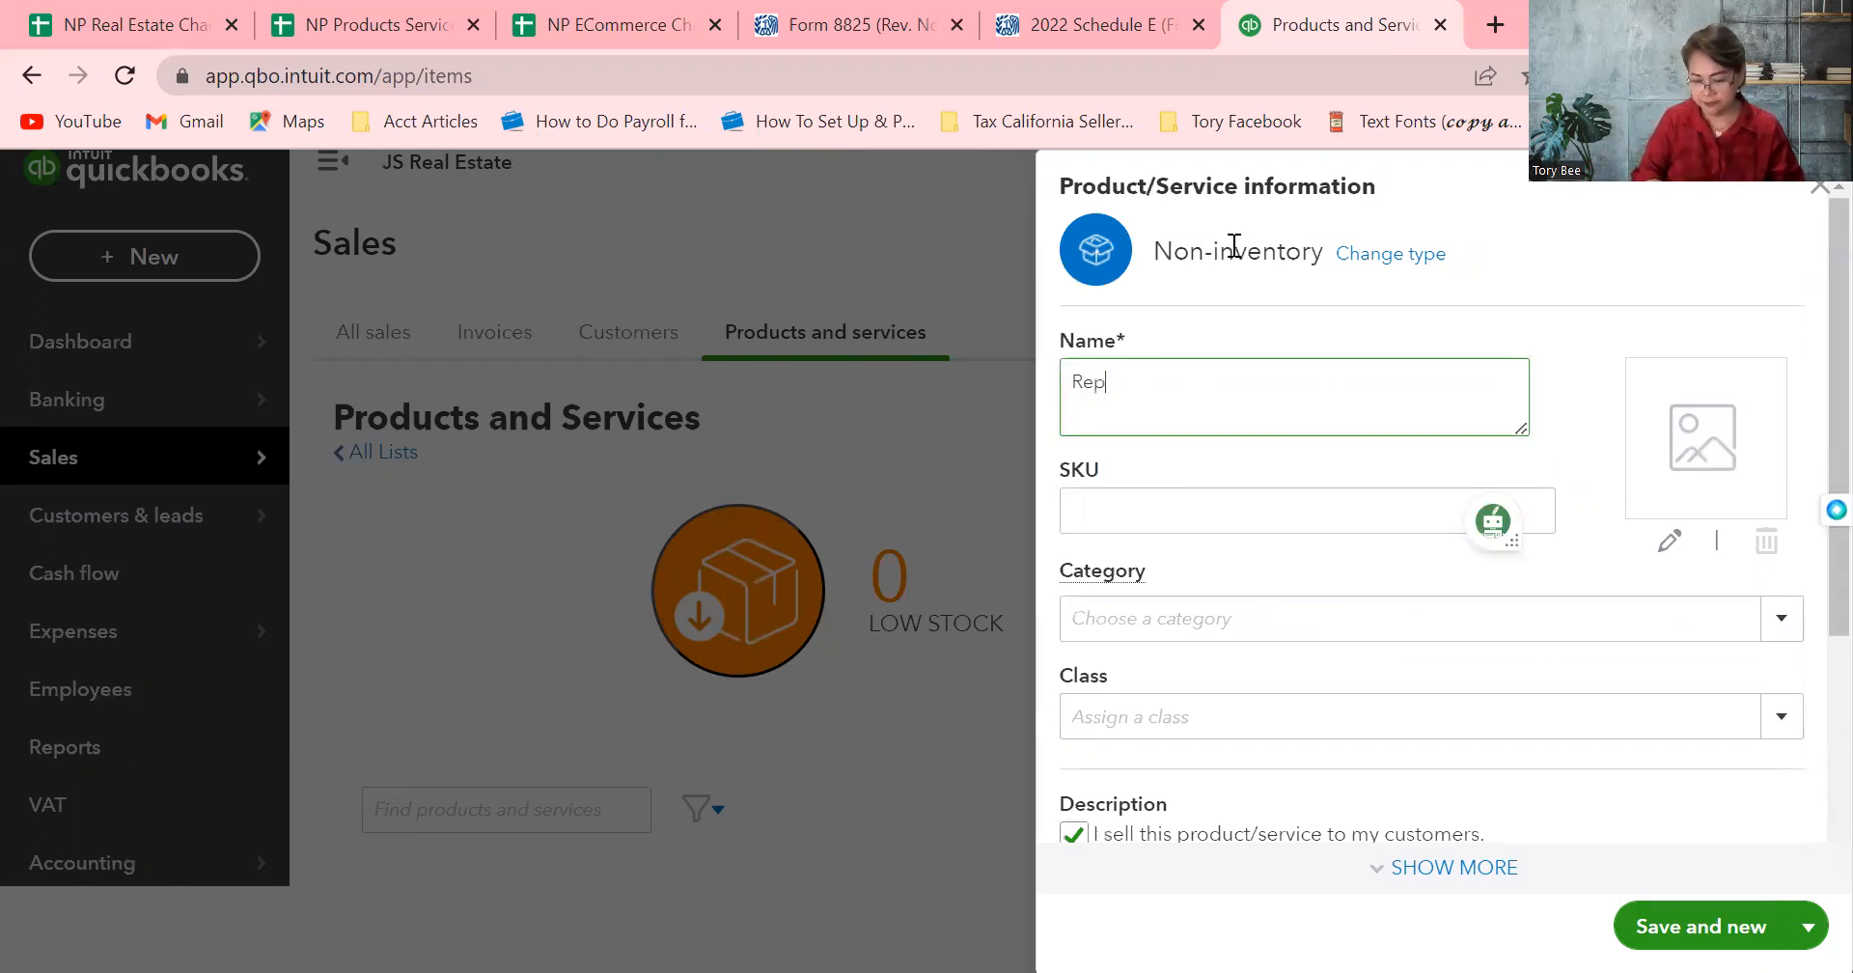
text(air and Mai)
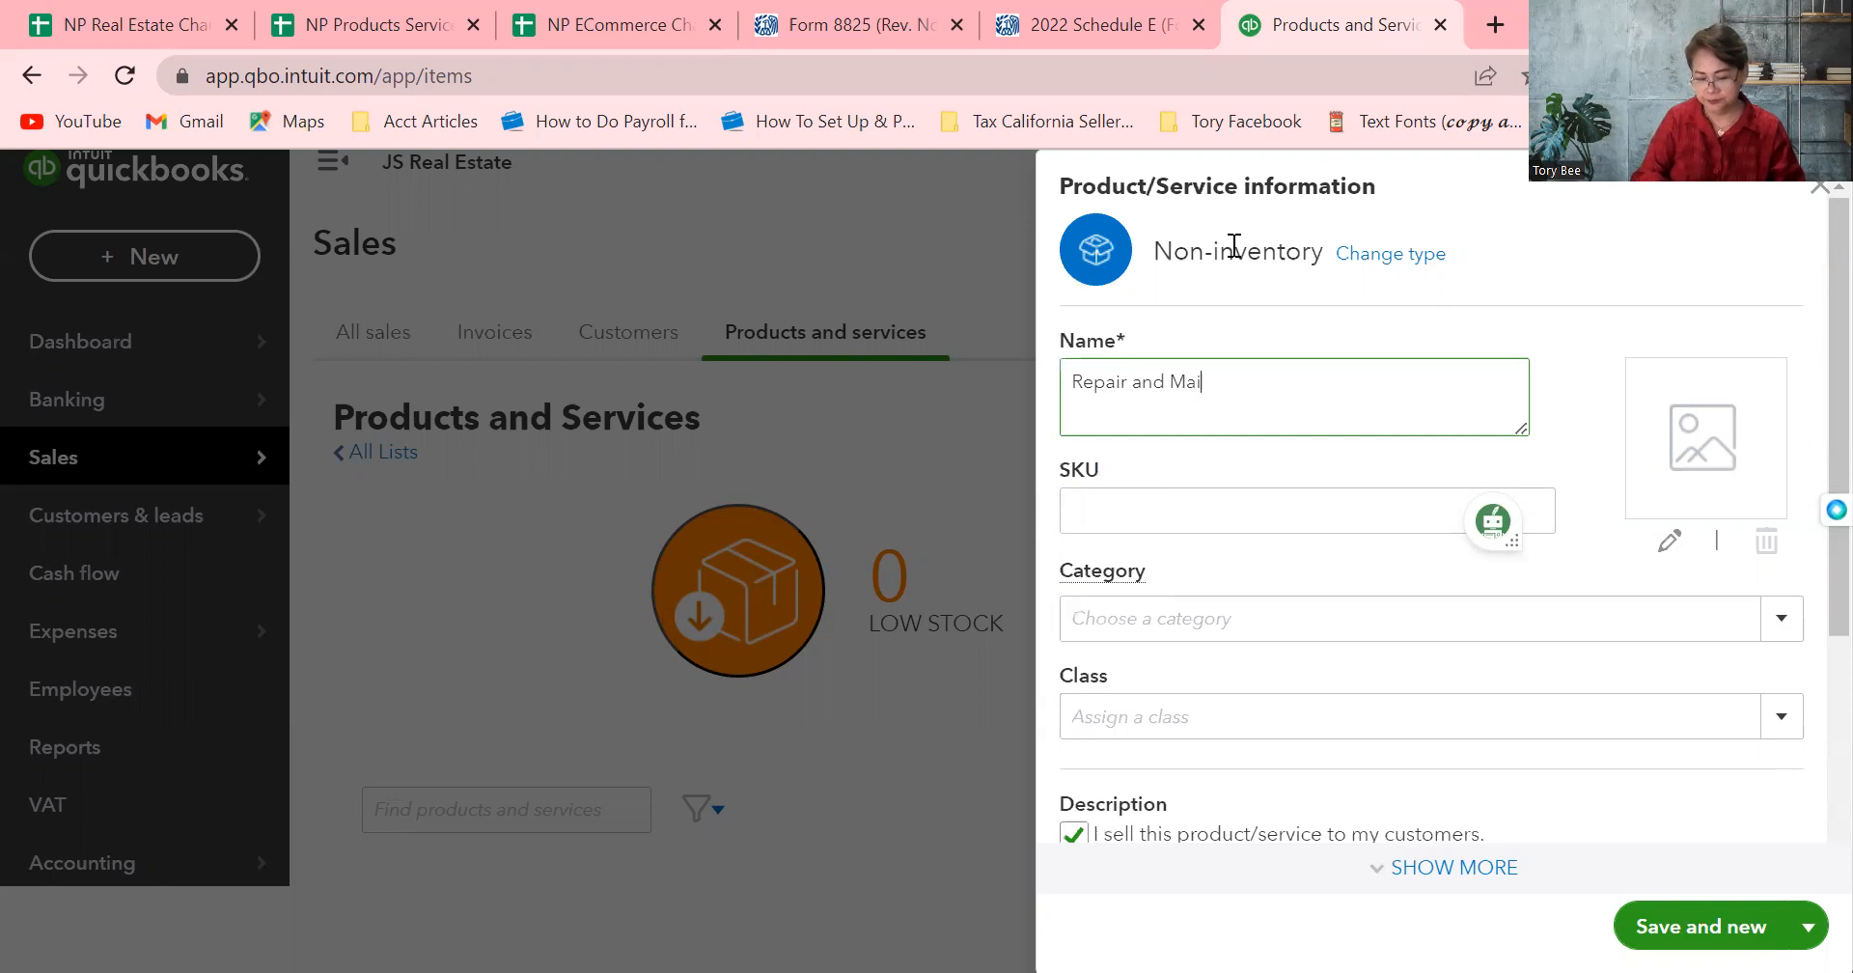
text(ntenance)
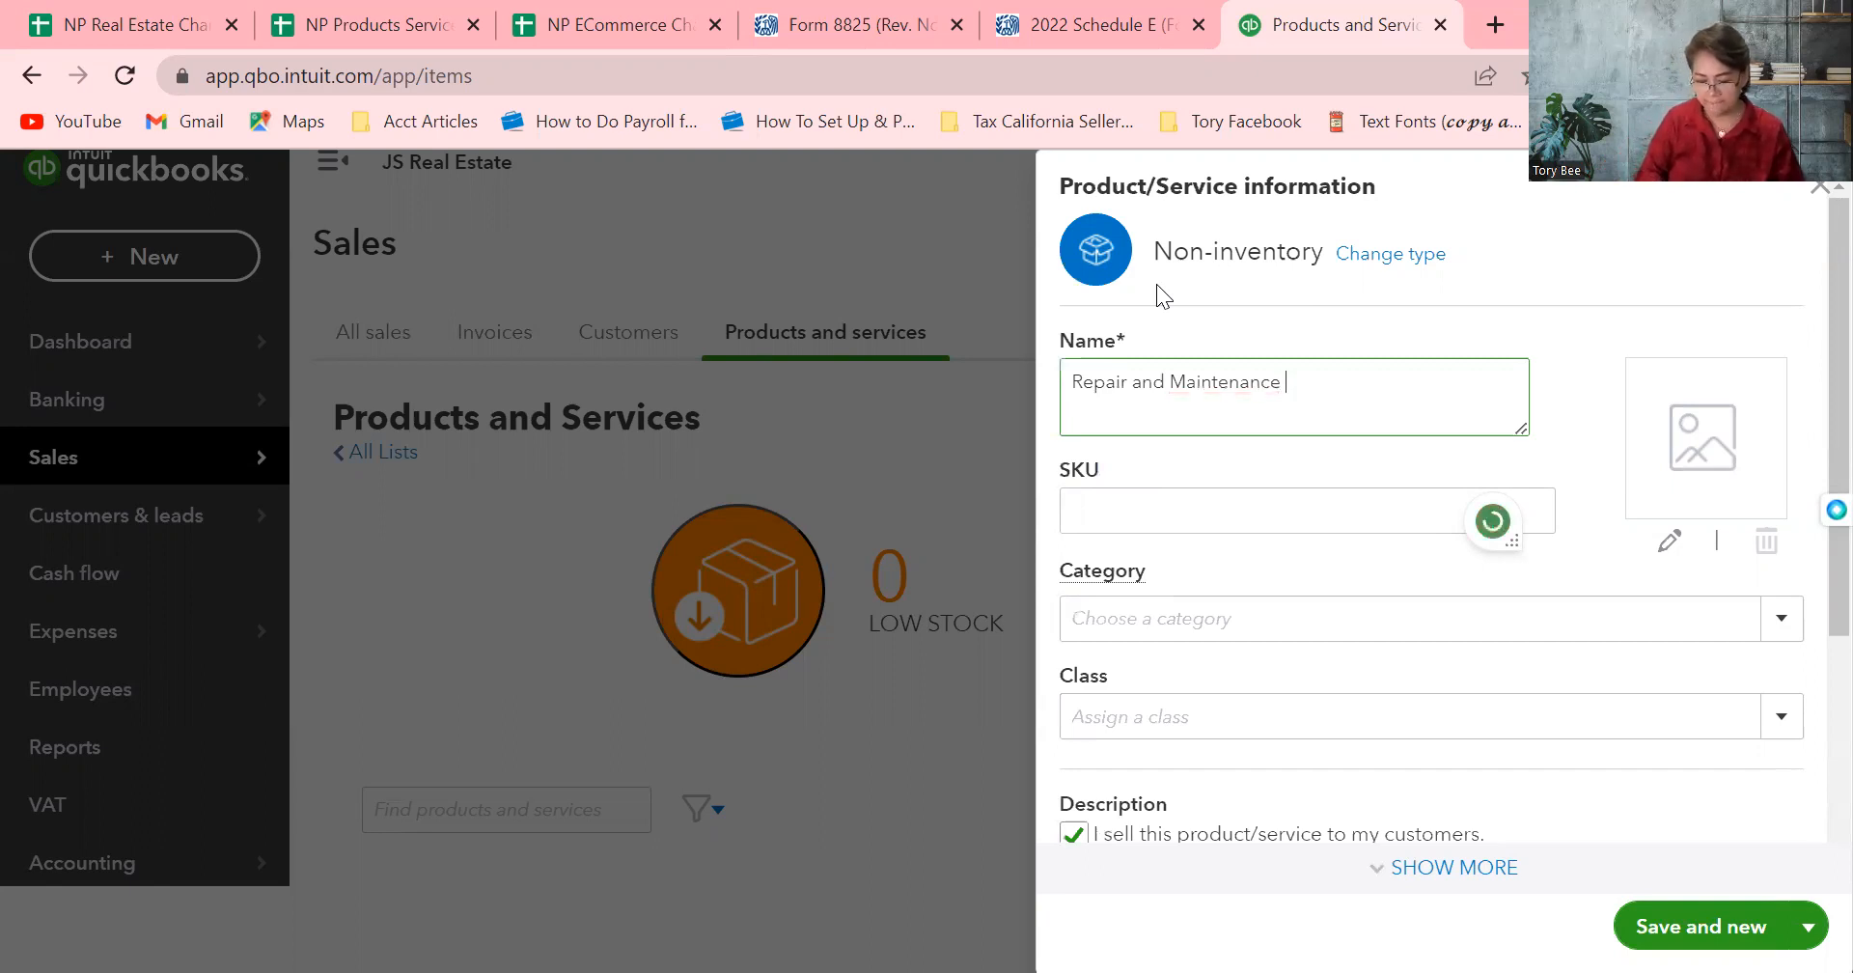
text(- )
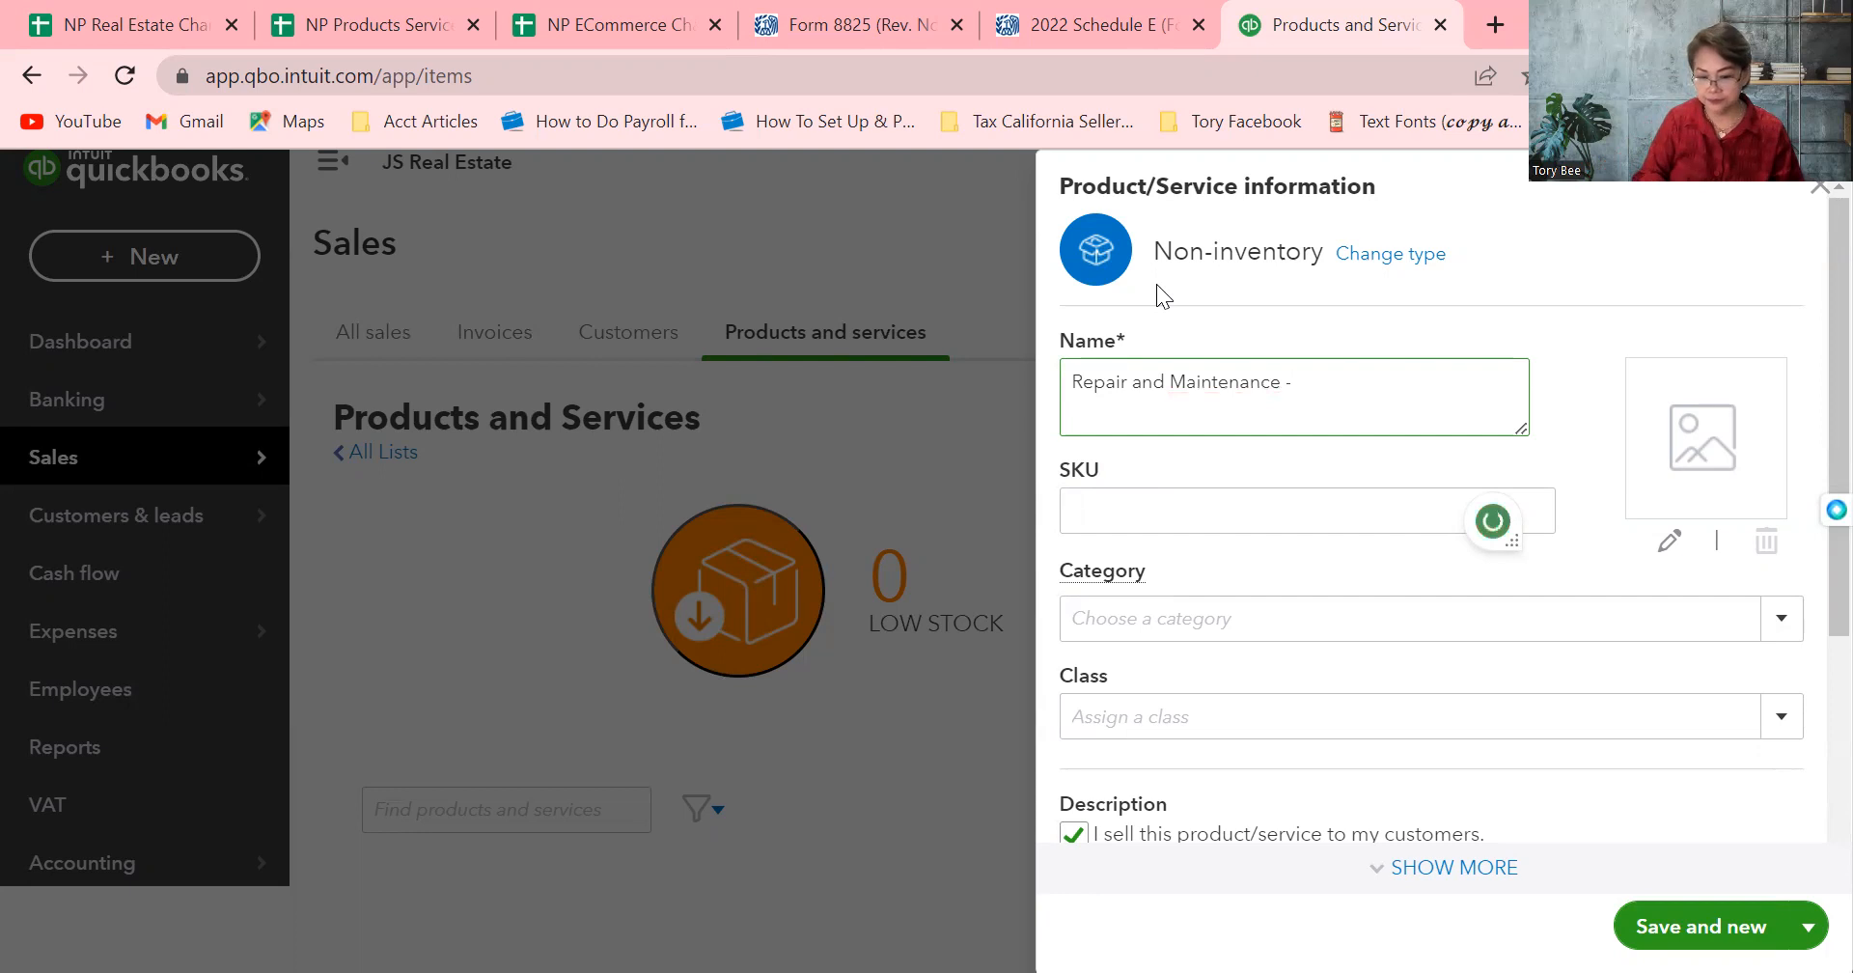
text(Mat)
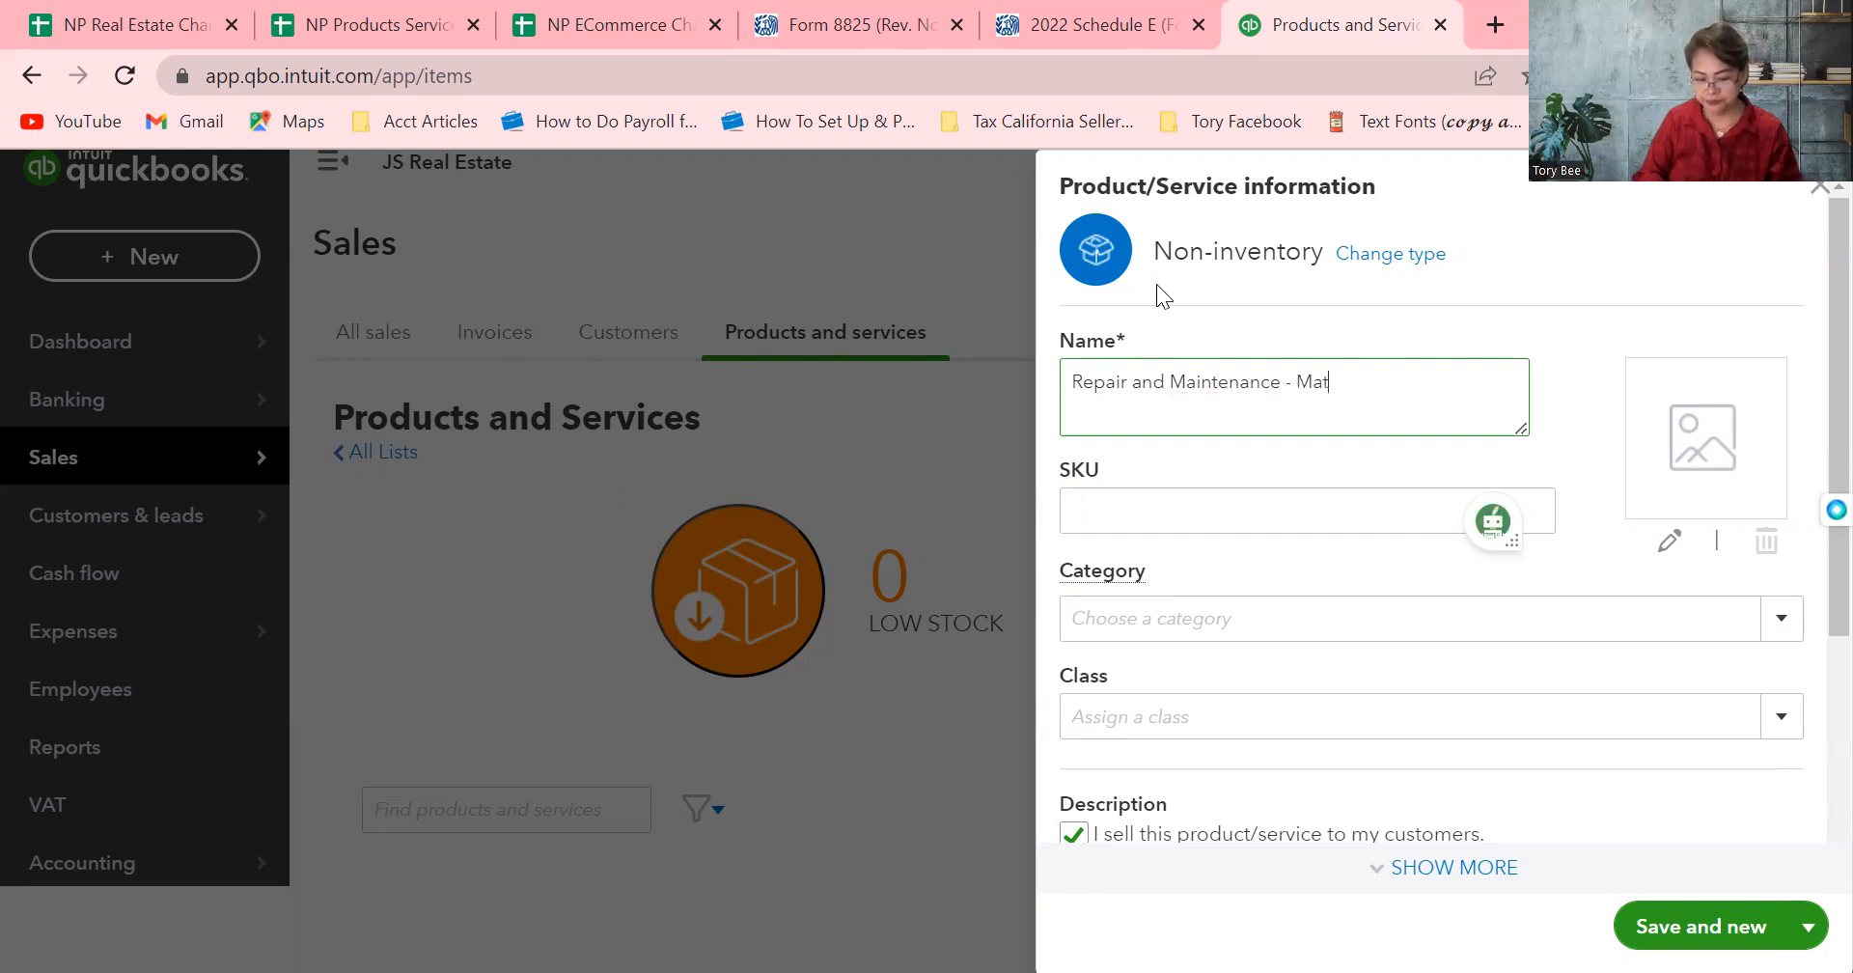
text(eri)
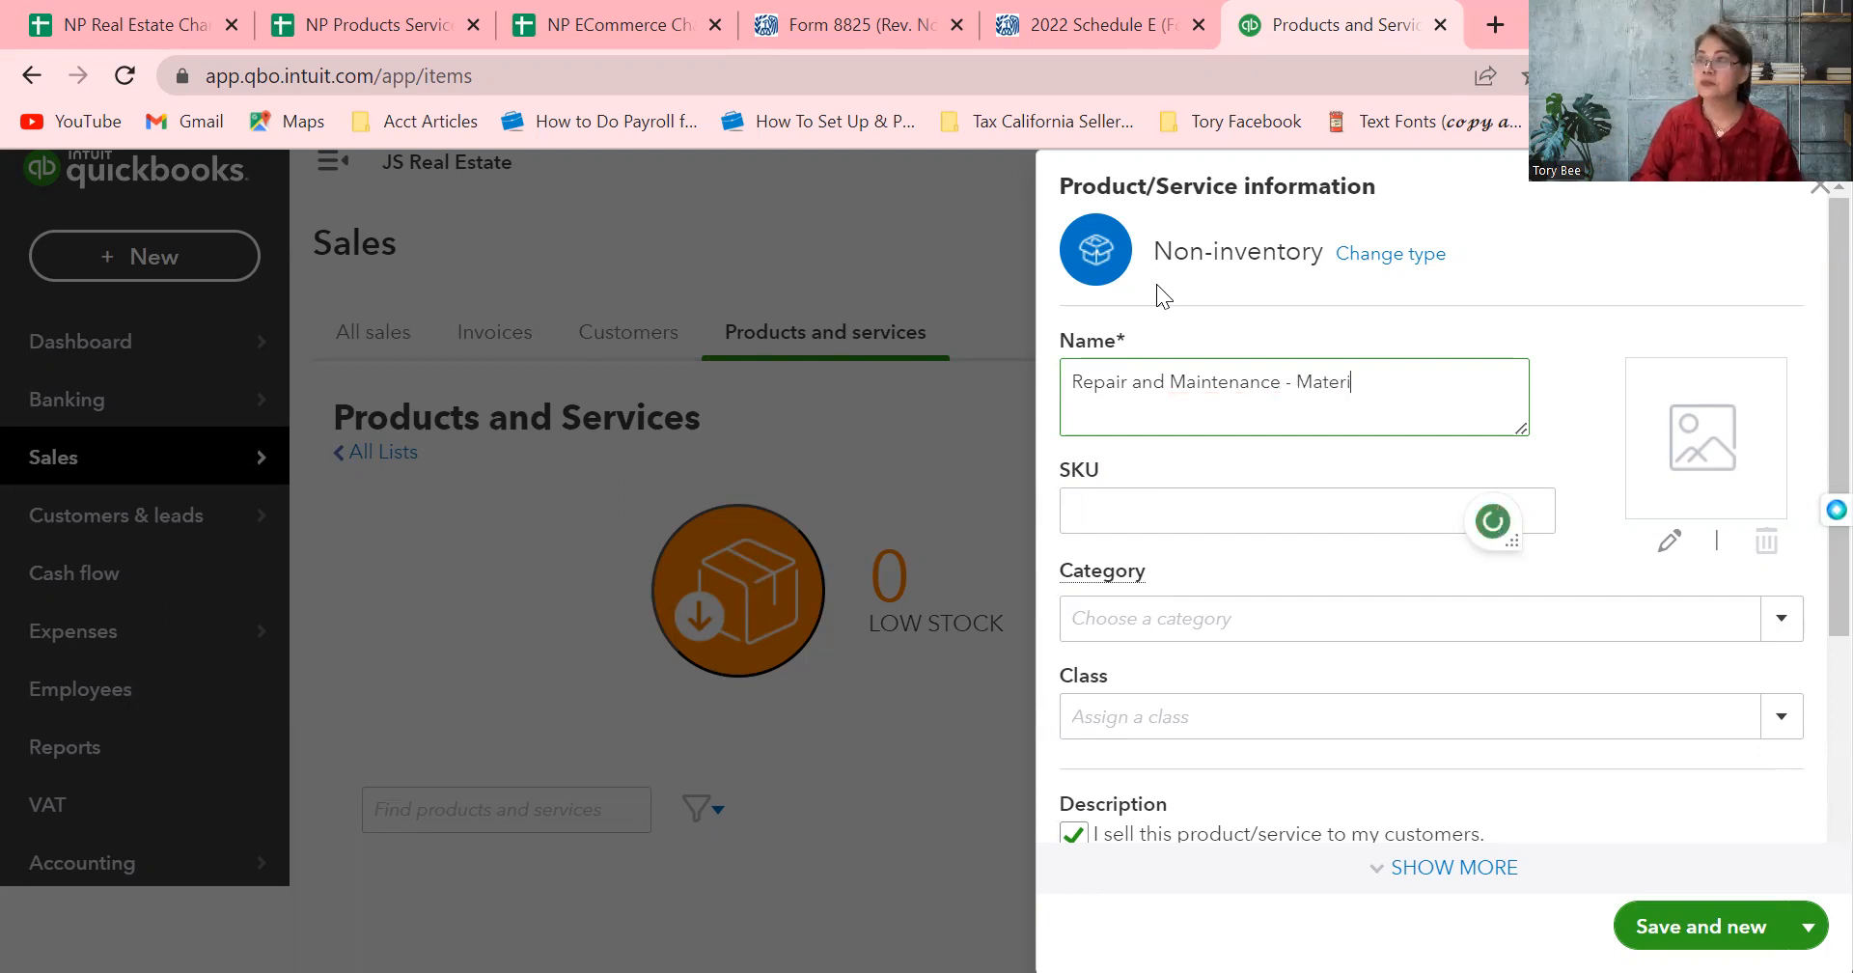
text(als)
click(1174, 504)
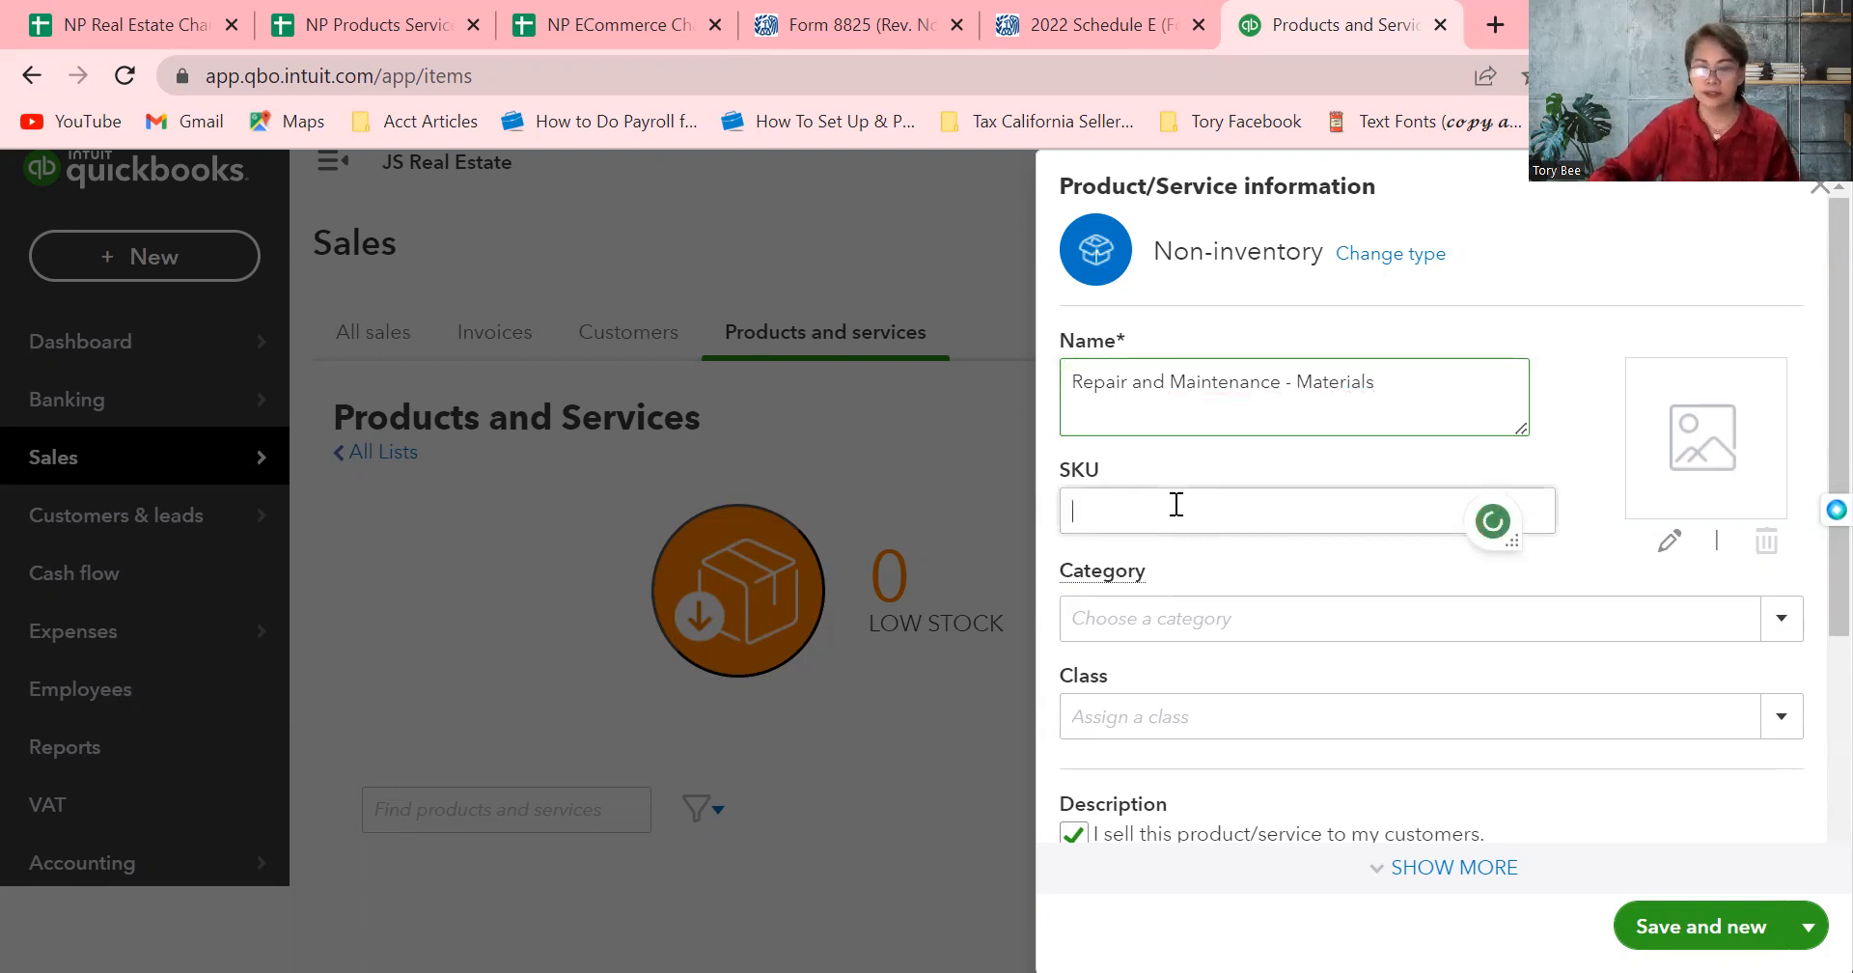
text(66)
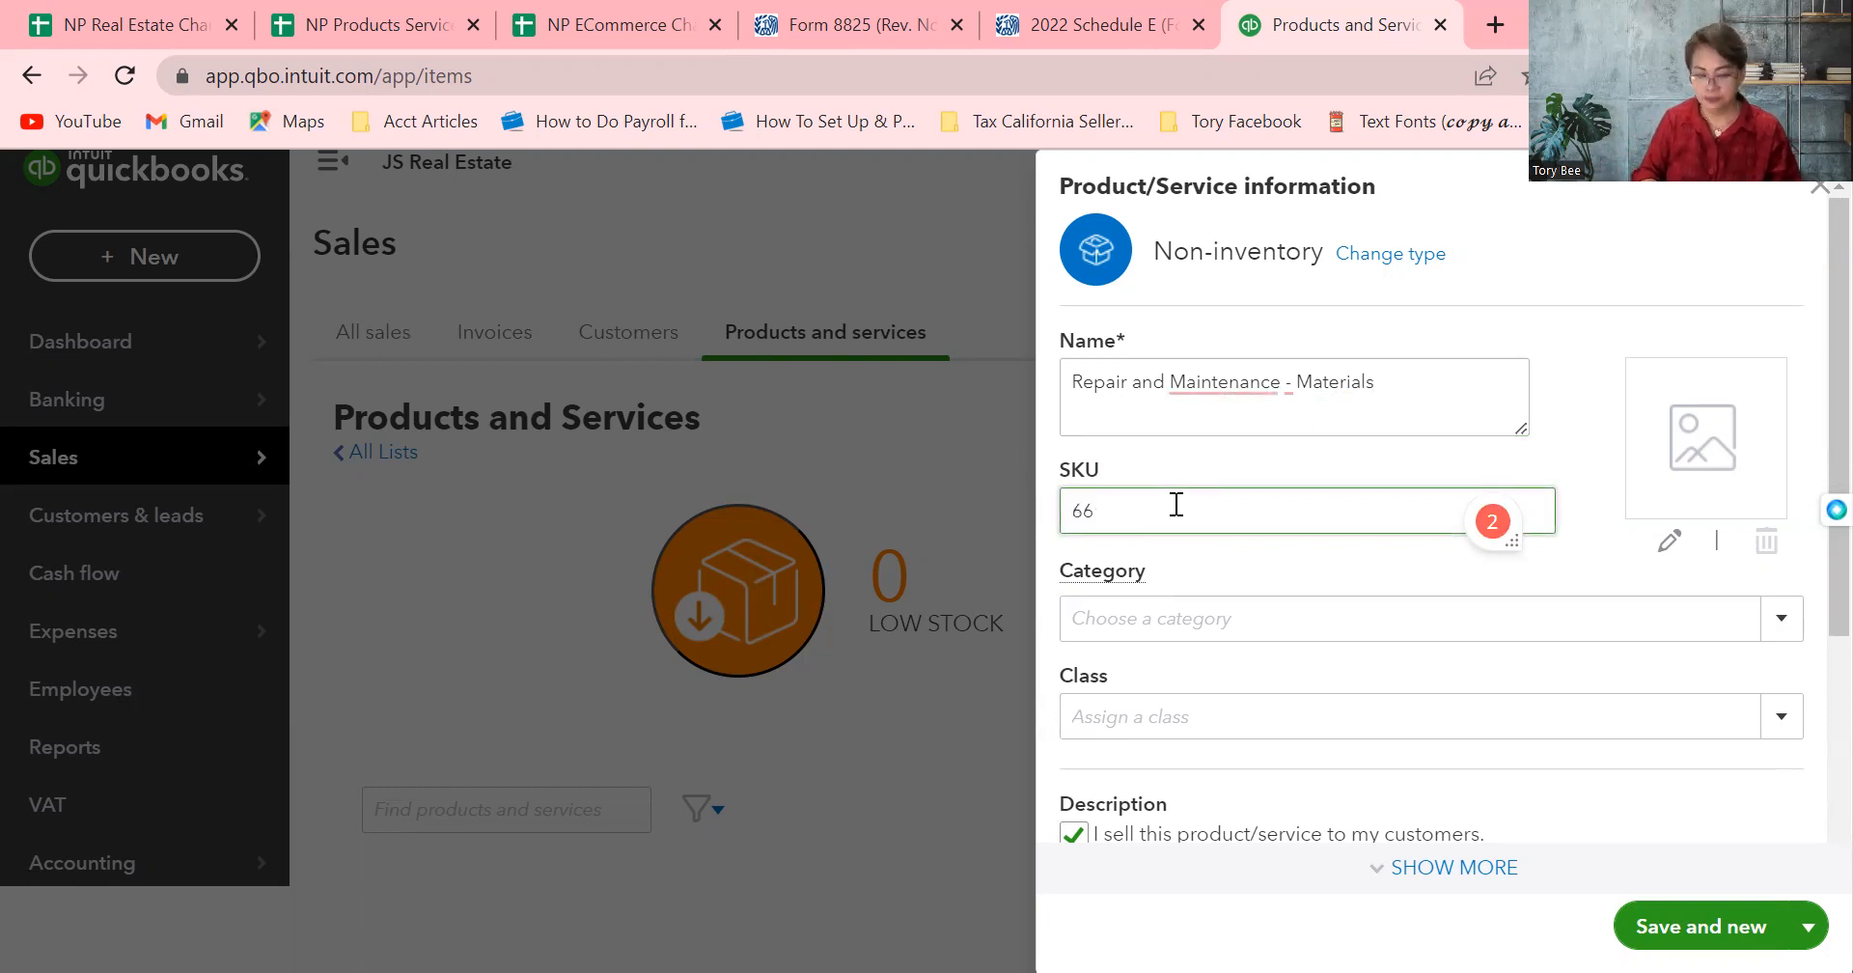
text(10)
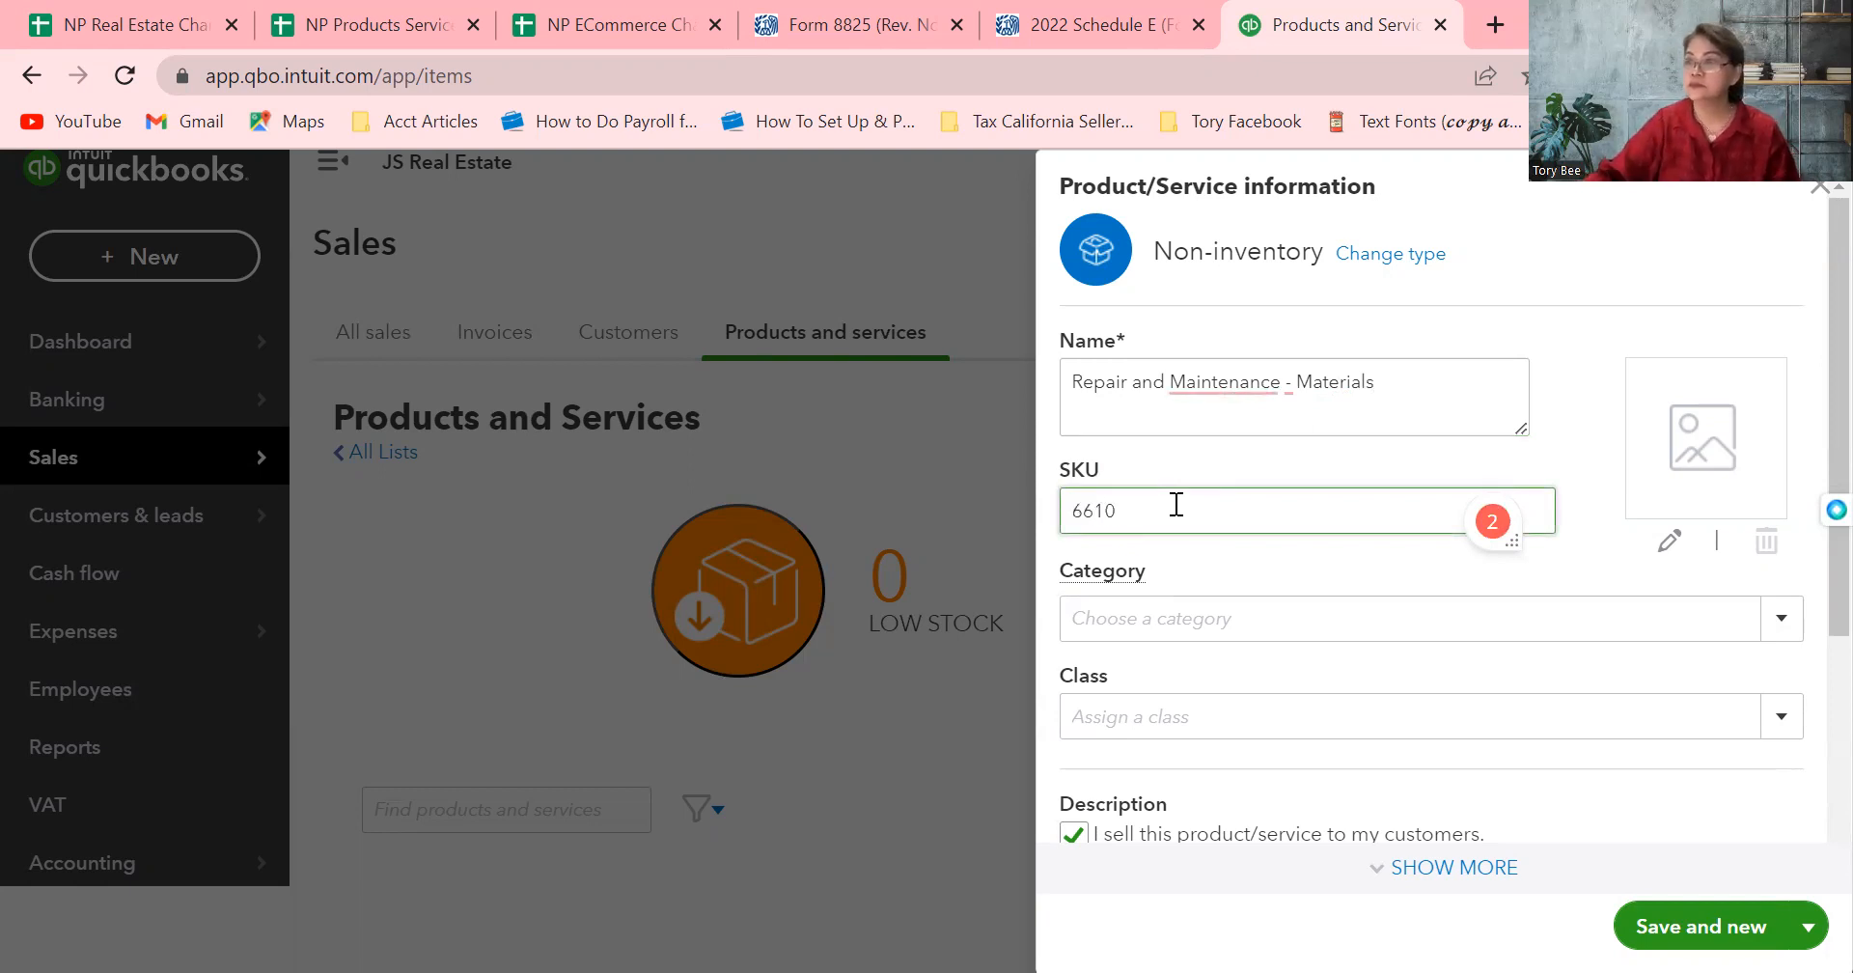
Set the materials item's income account to 4200 Billable Expense Income and mark it as purchased from a supplier
click(1808, 681)
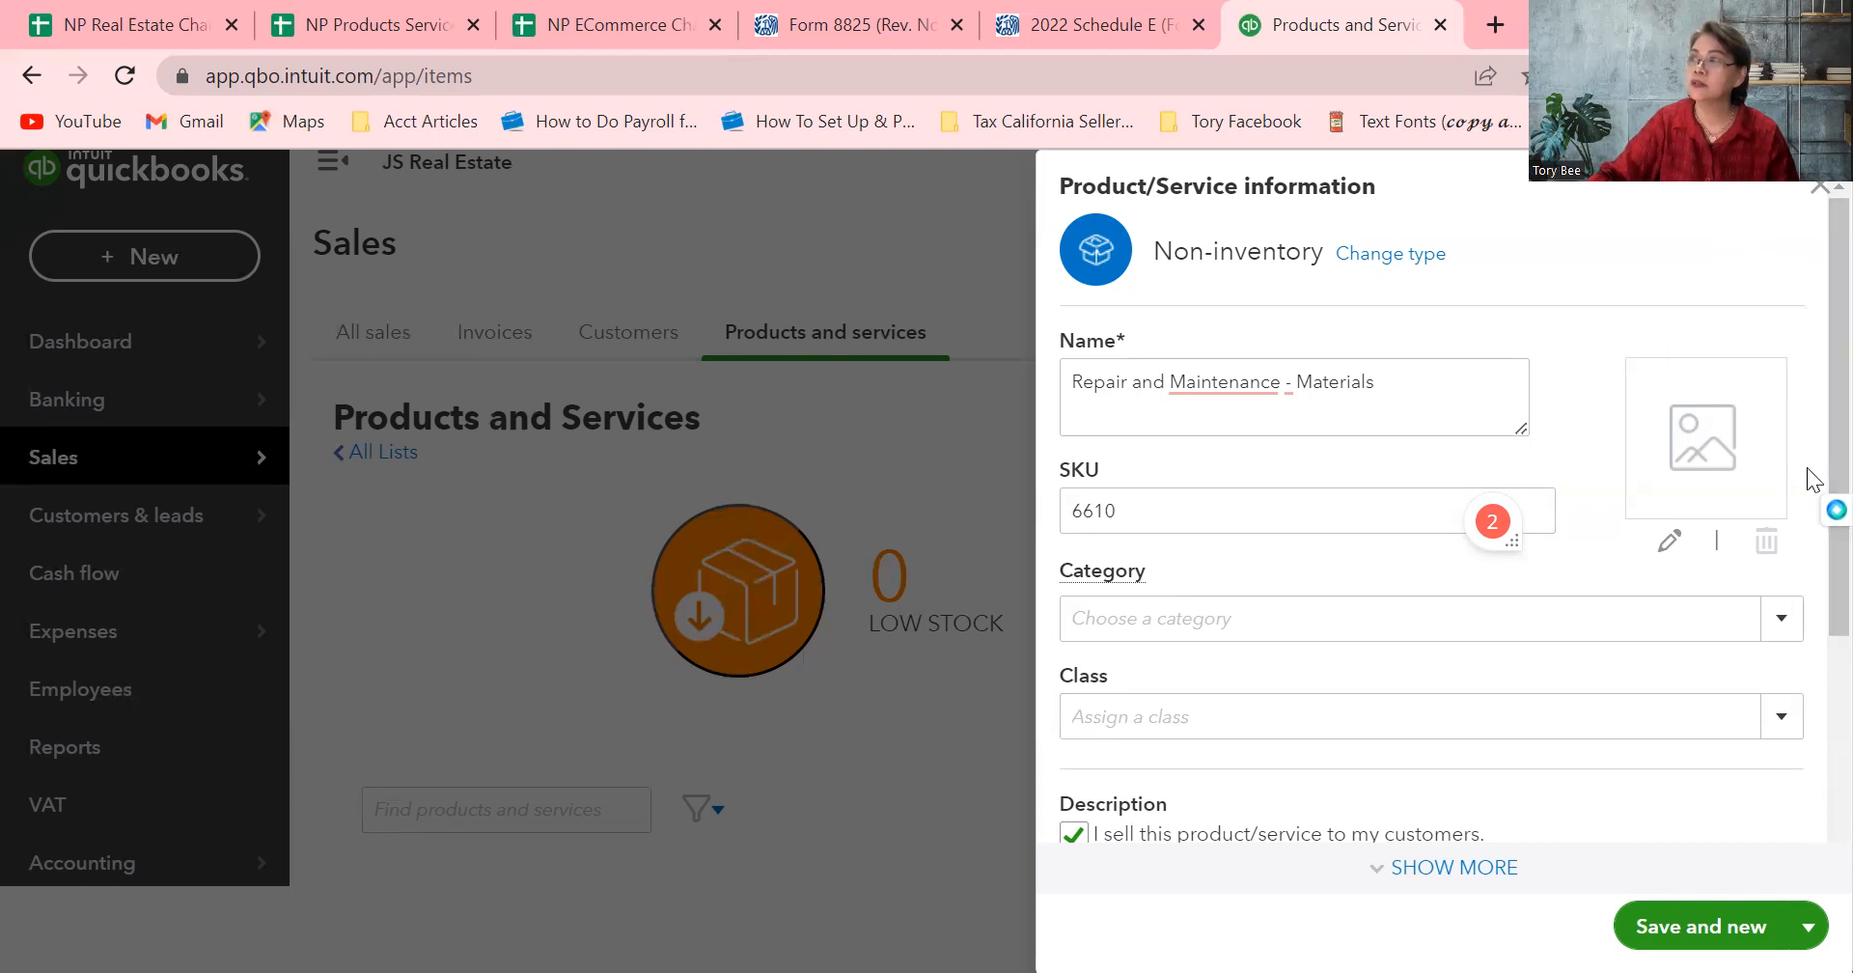
scroll(1811, 415, down, 3)
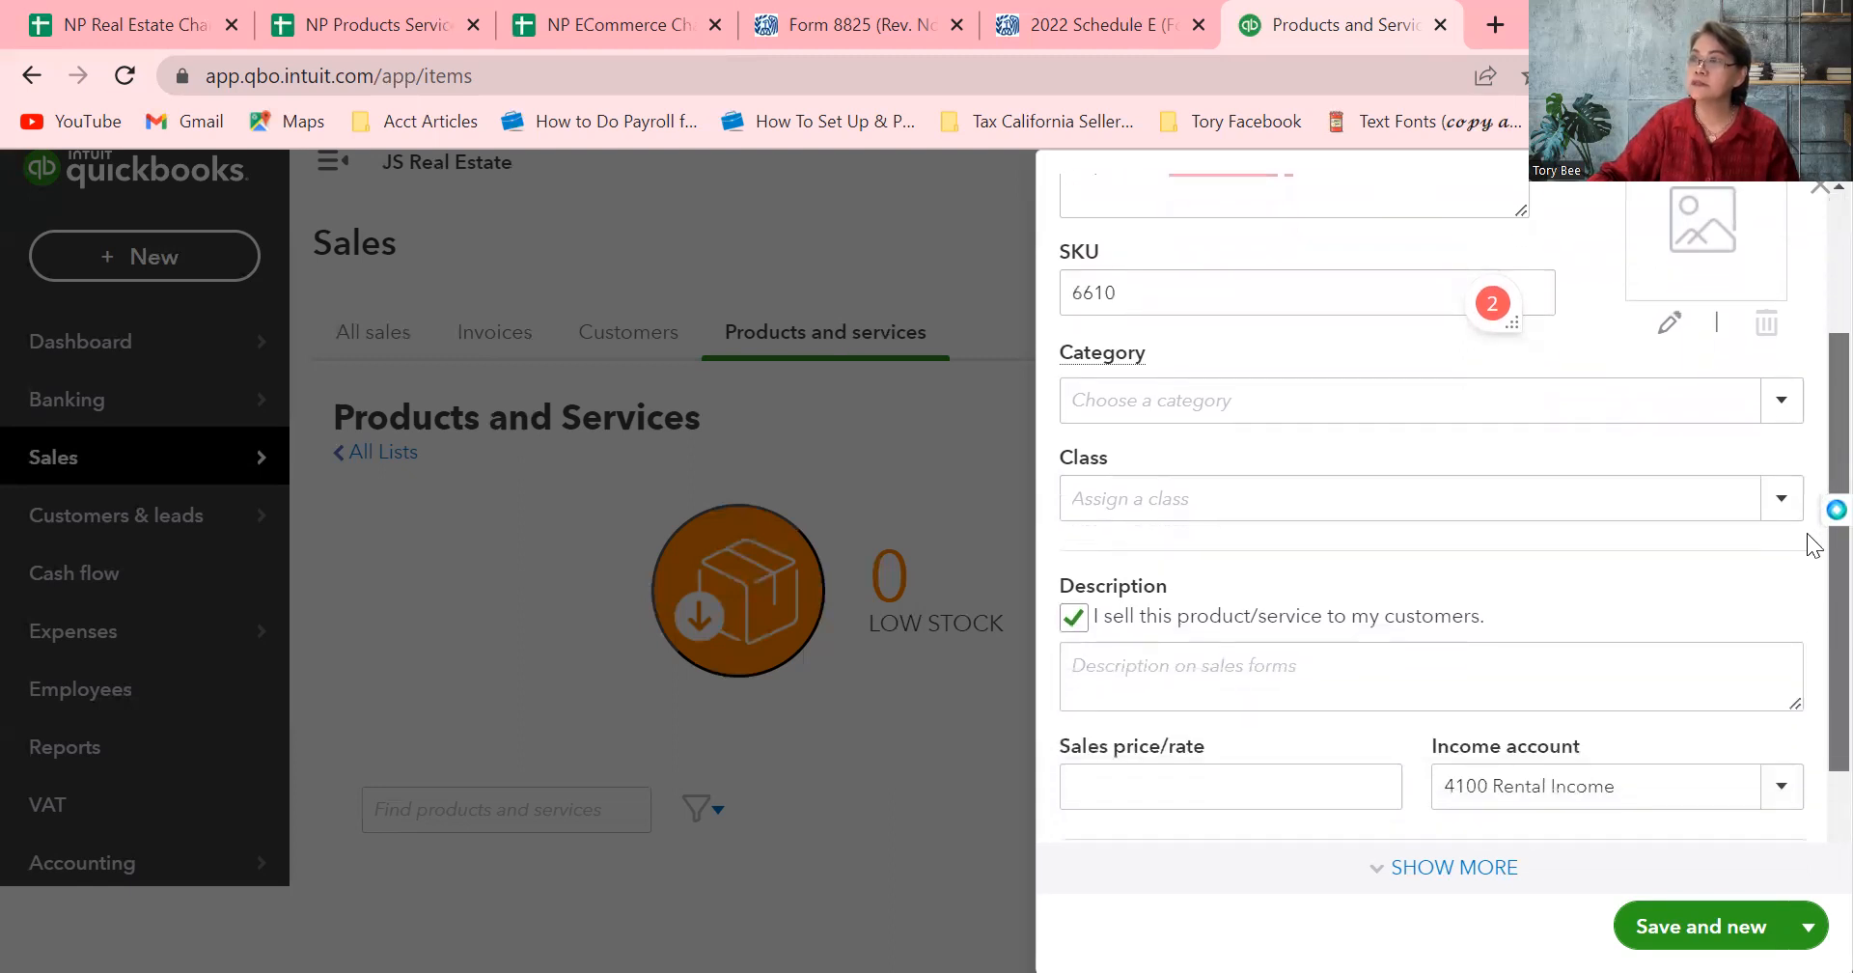
scroll(1810, 618, down, 1)
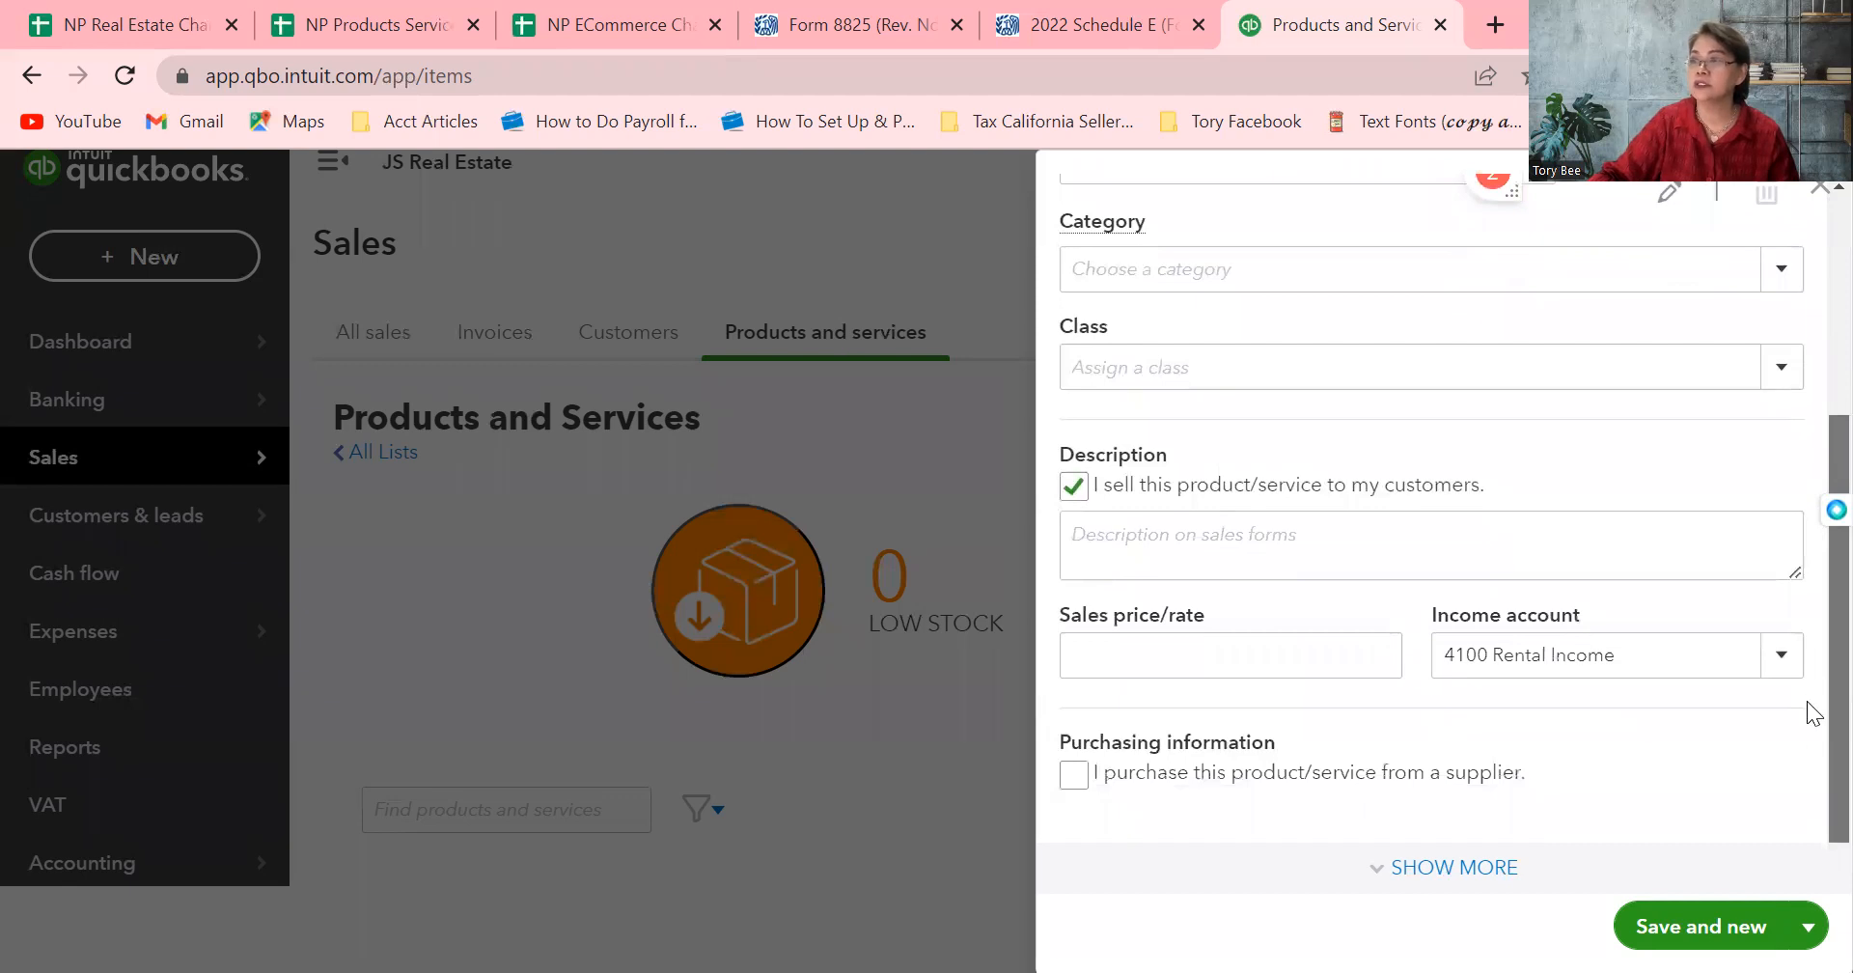
click(1788, 664)
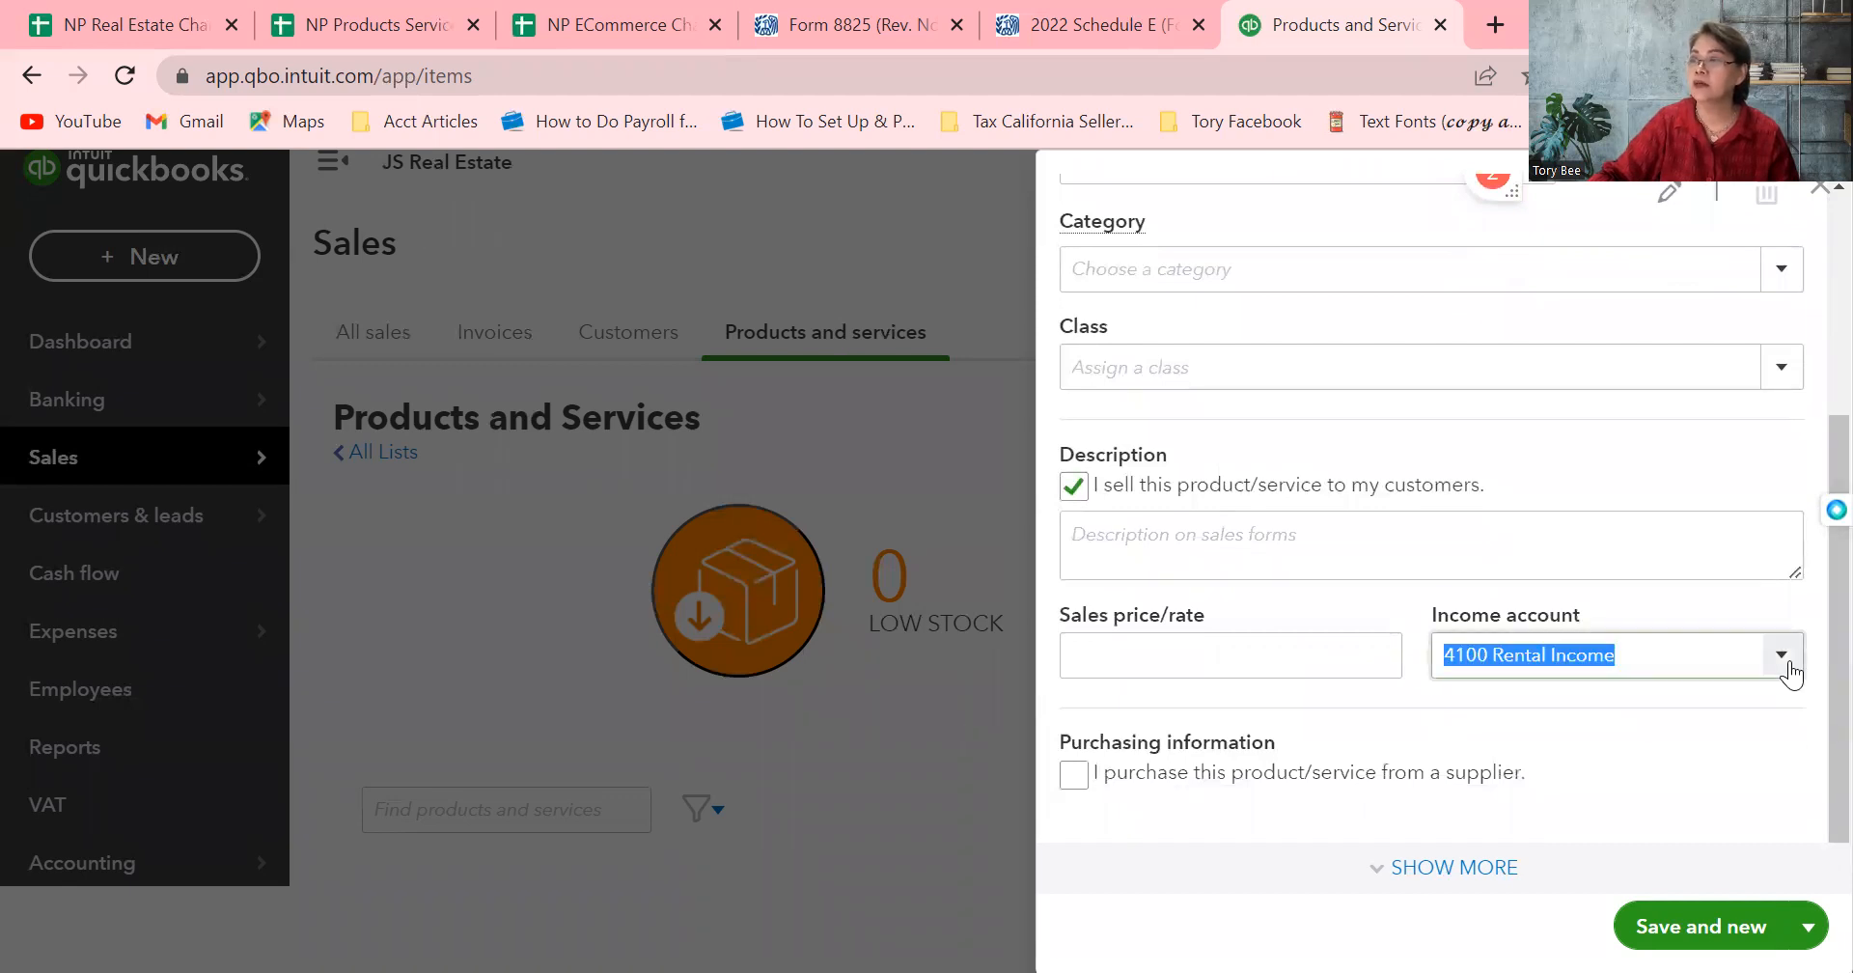
click(1106, 238)
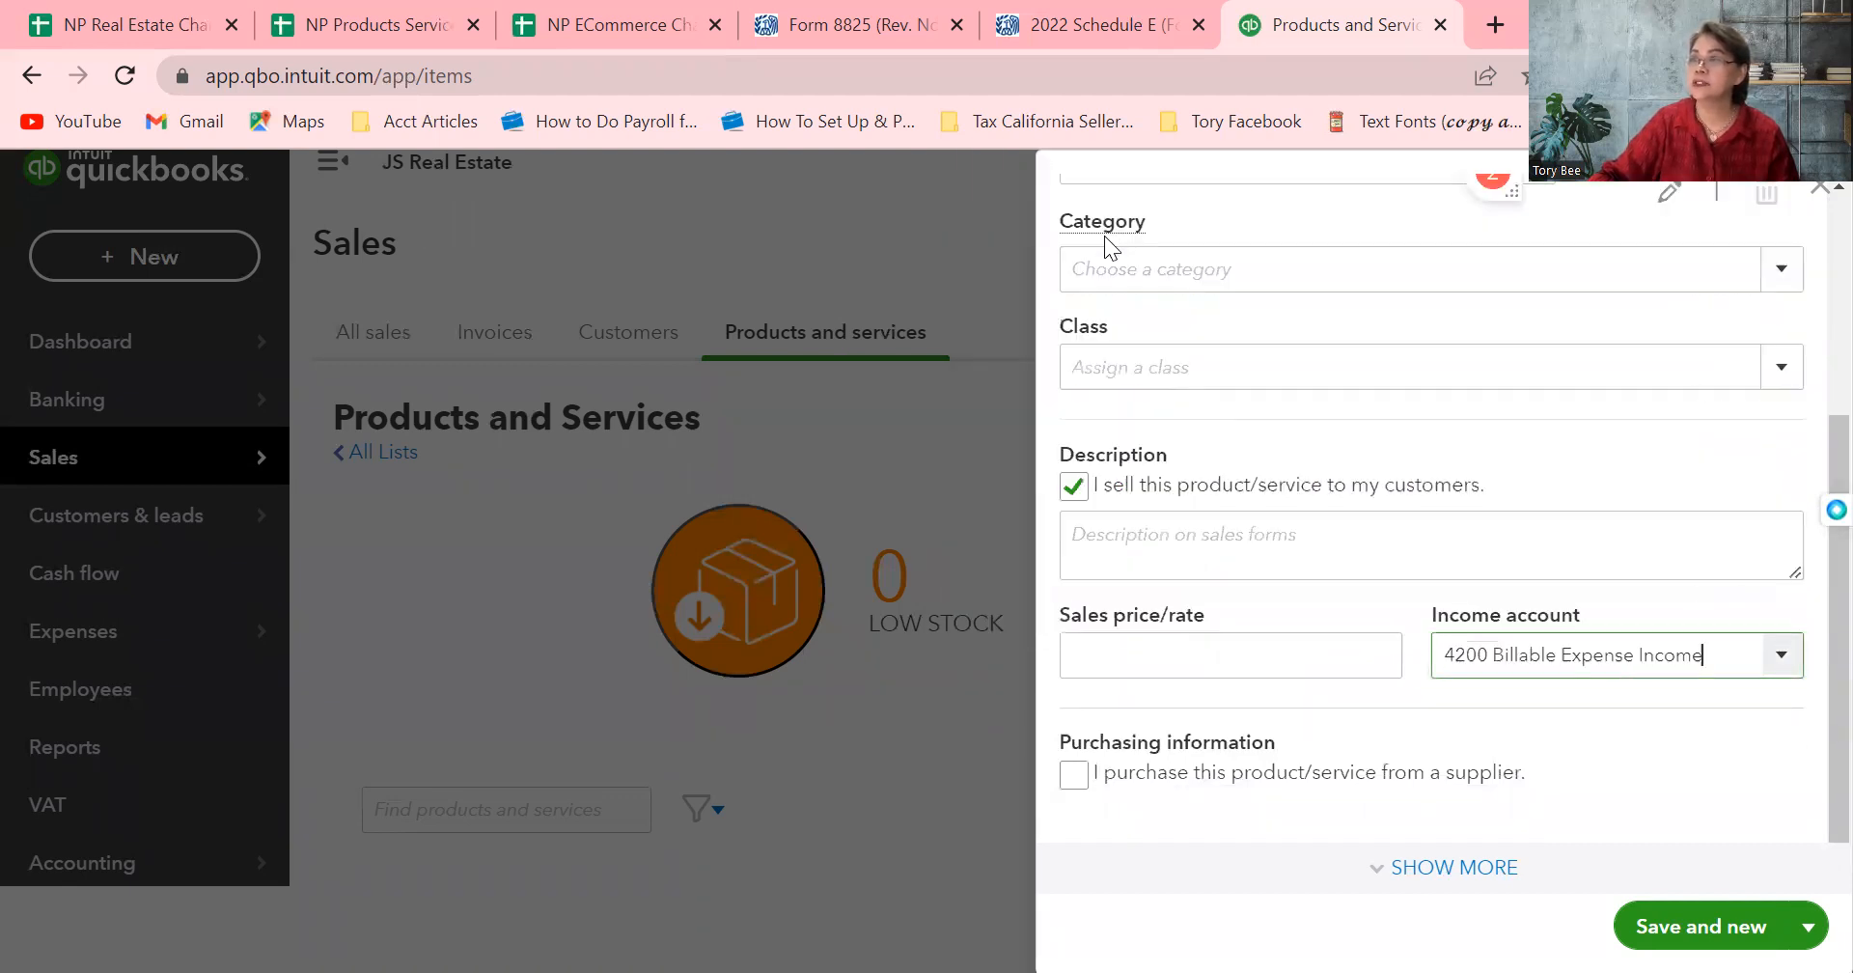
click(1074, 774)
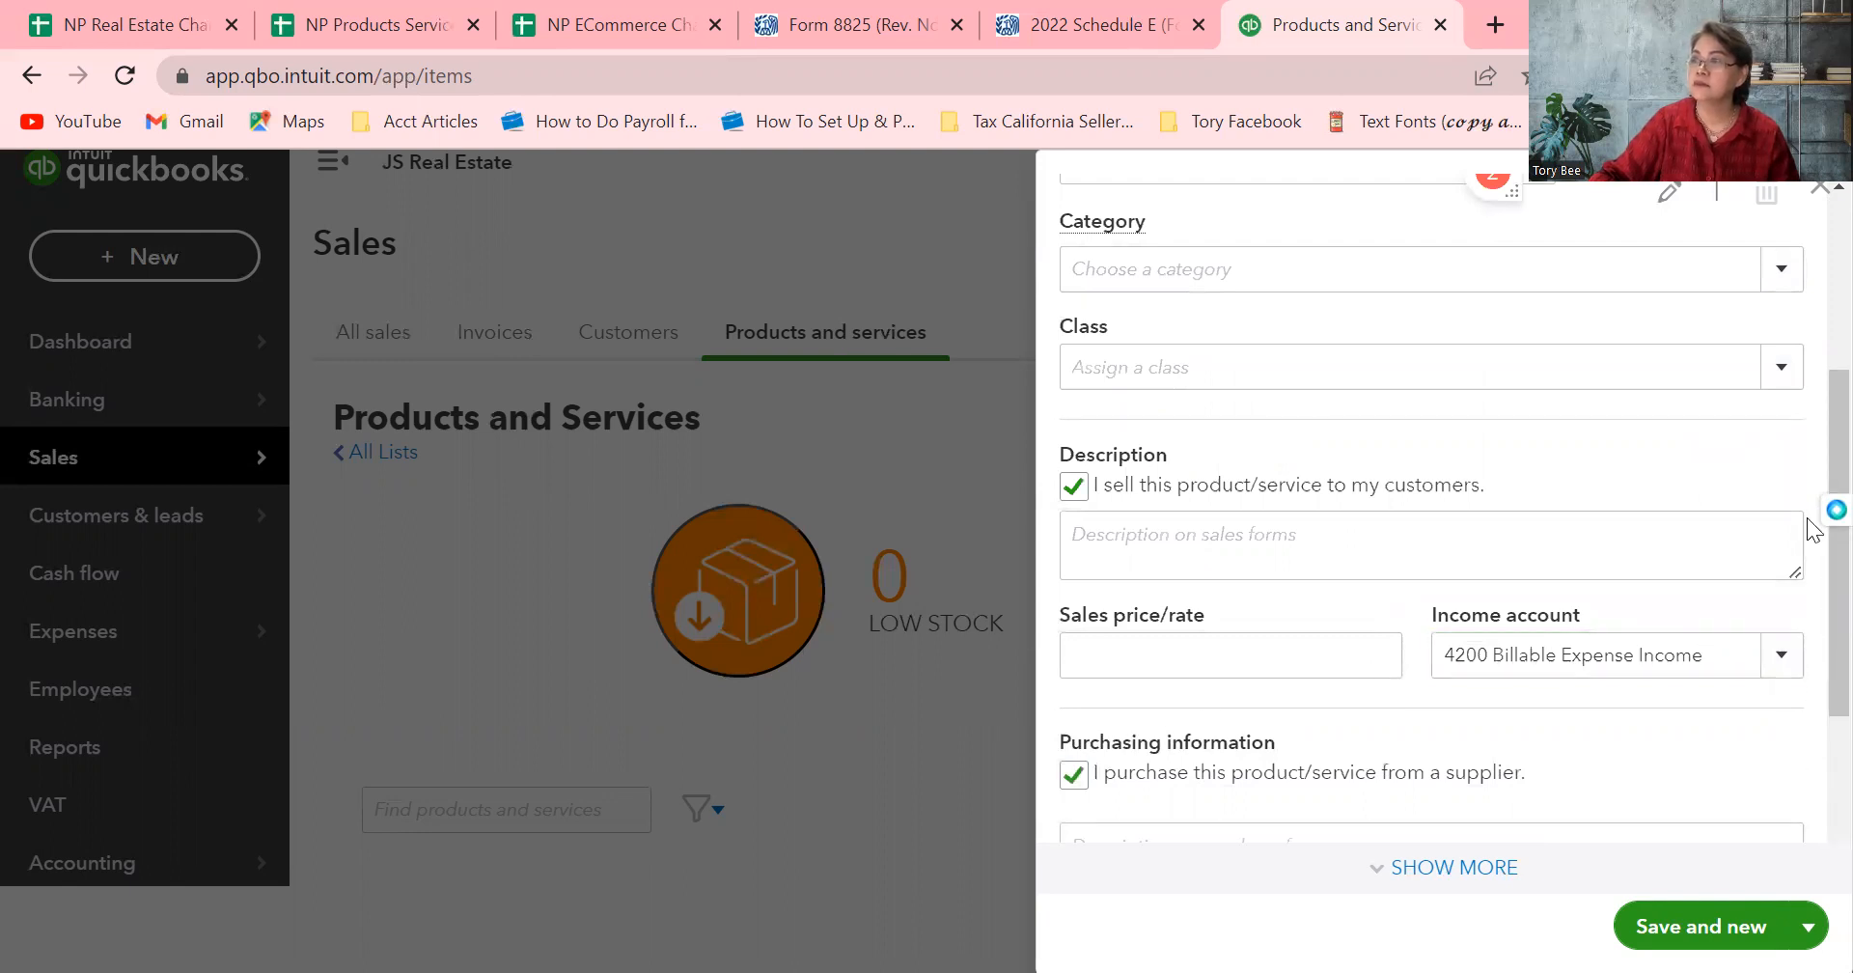
Replace the dash in the item's name with a colon, giving Repair and Maintenance: Materials, and try to save the item
scroll(1808, 378, up, 5)
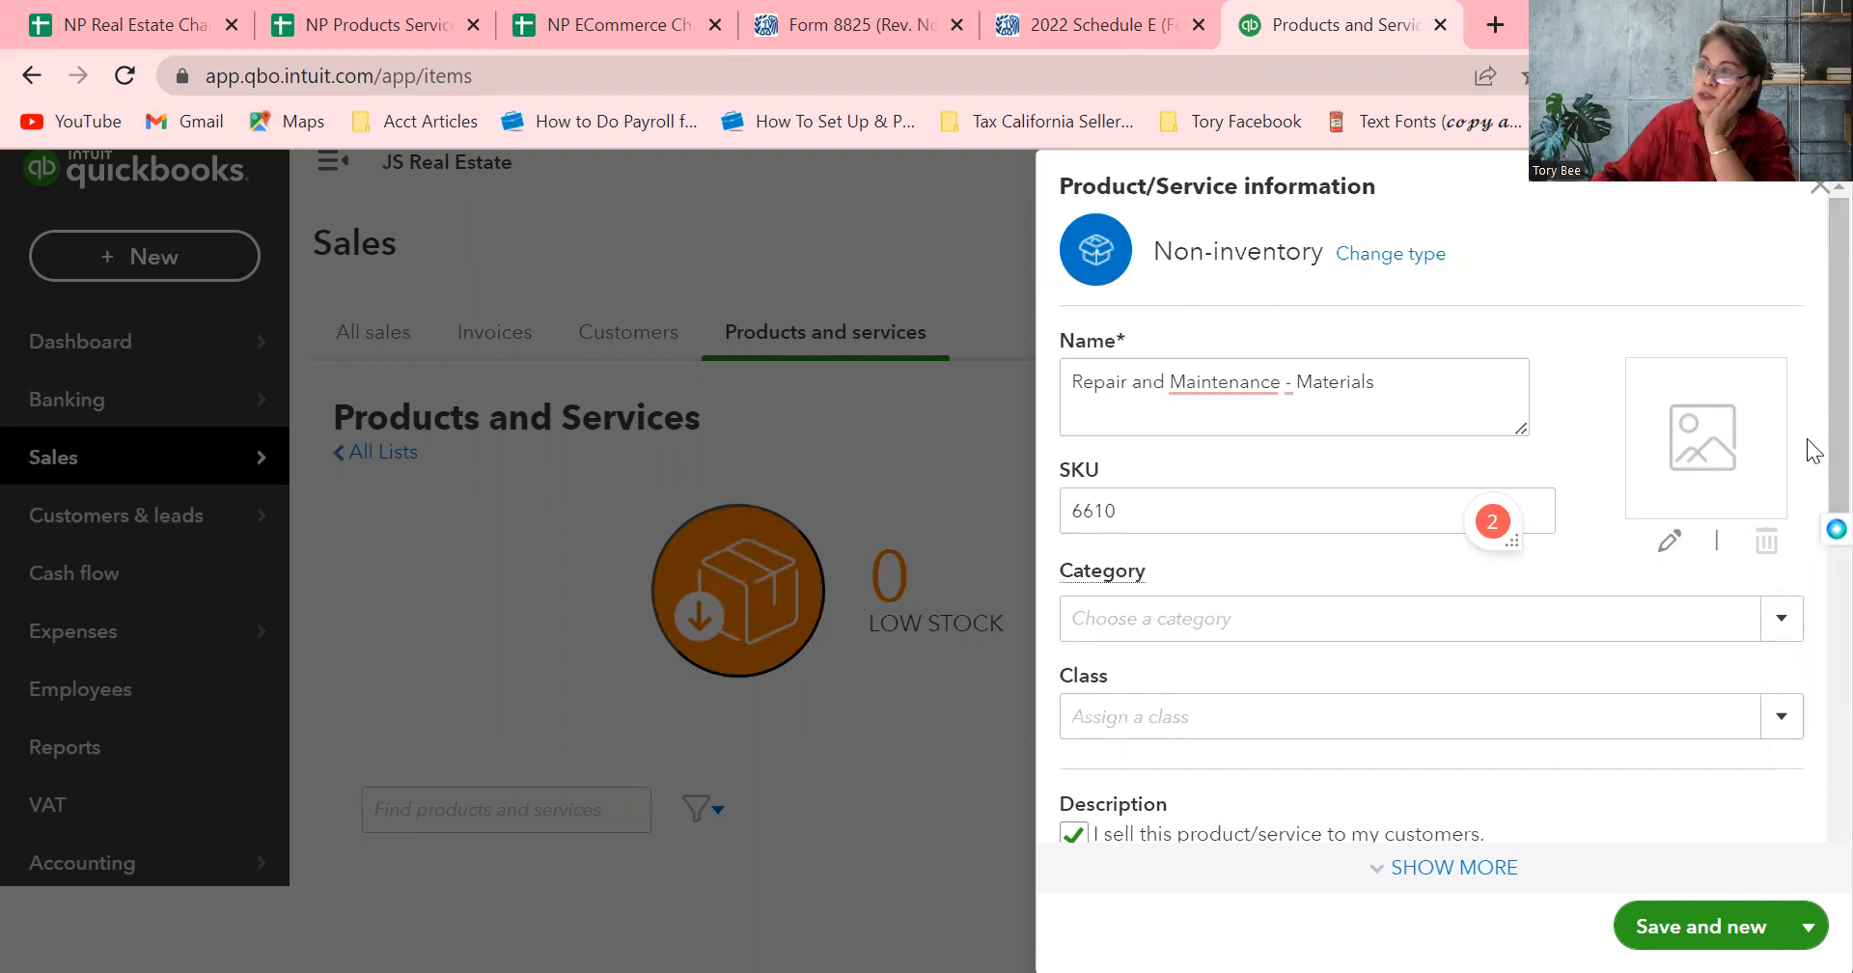
triple_click(1296, 396)
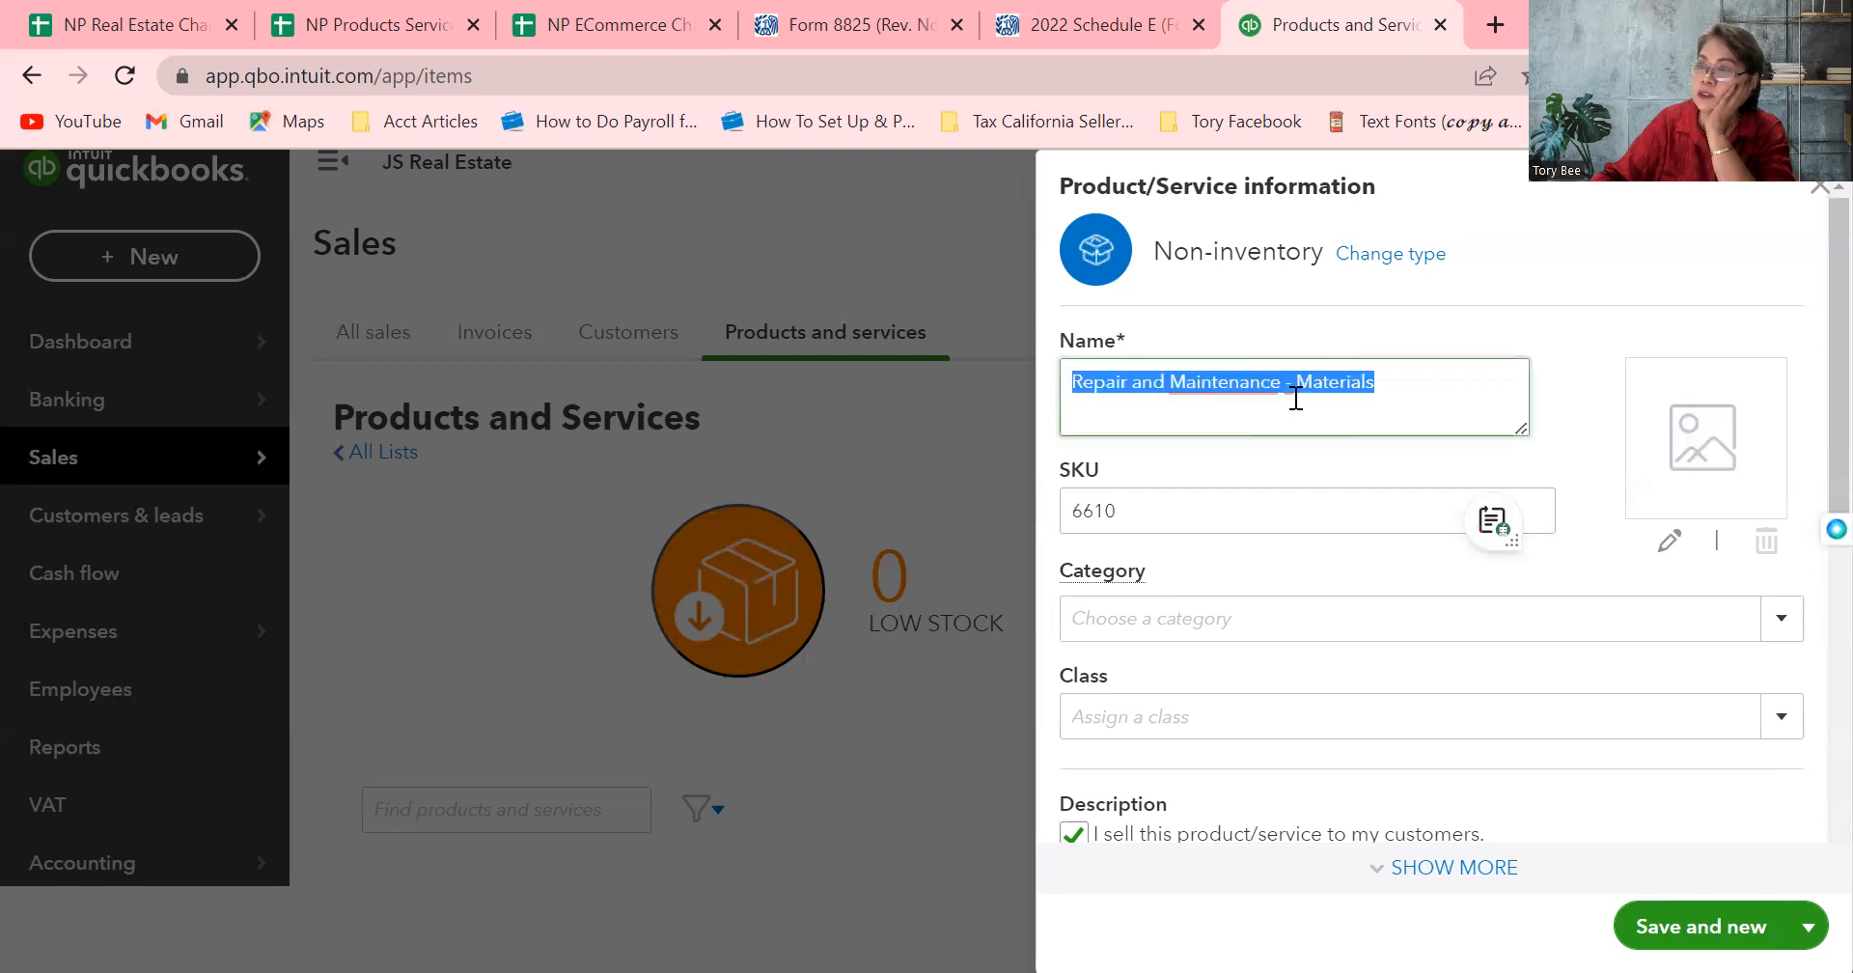
right_click(1243, 385)
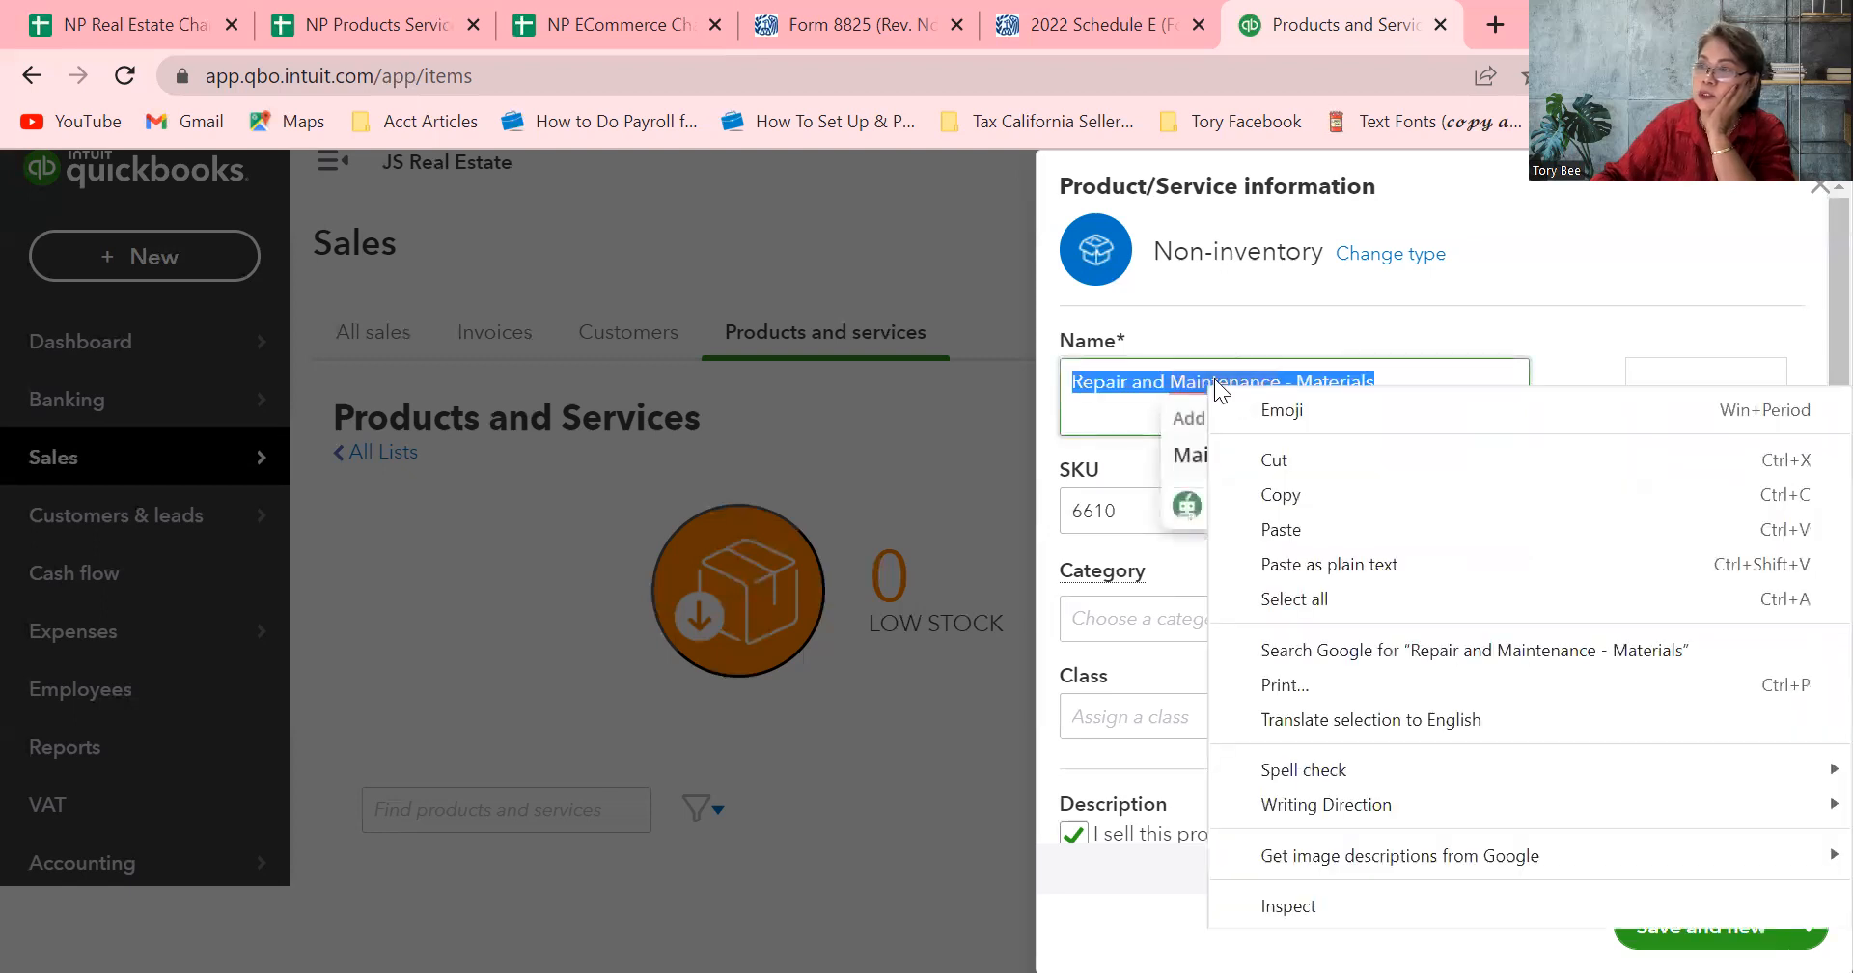
click(1213, 379)
click(1247, 454)
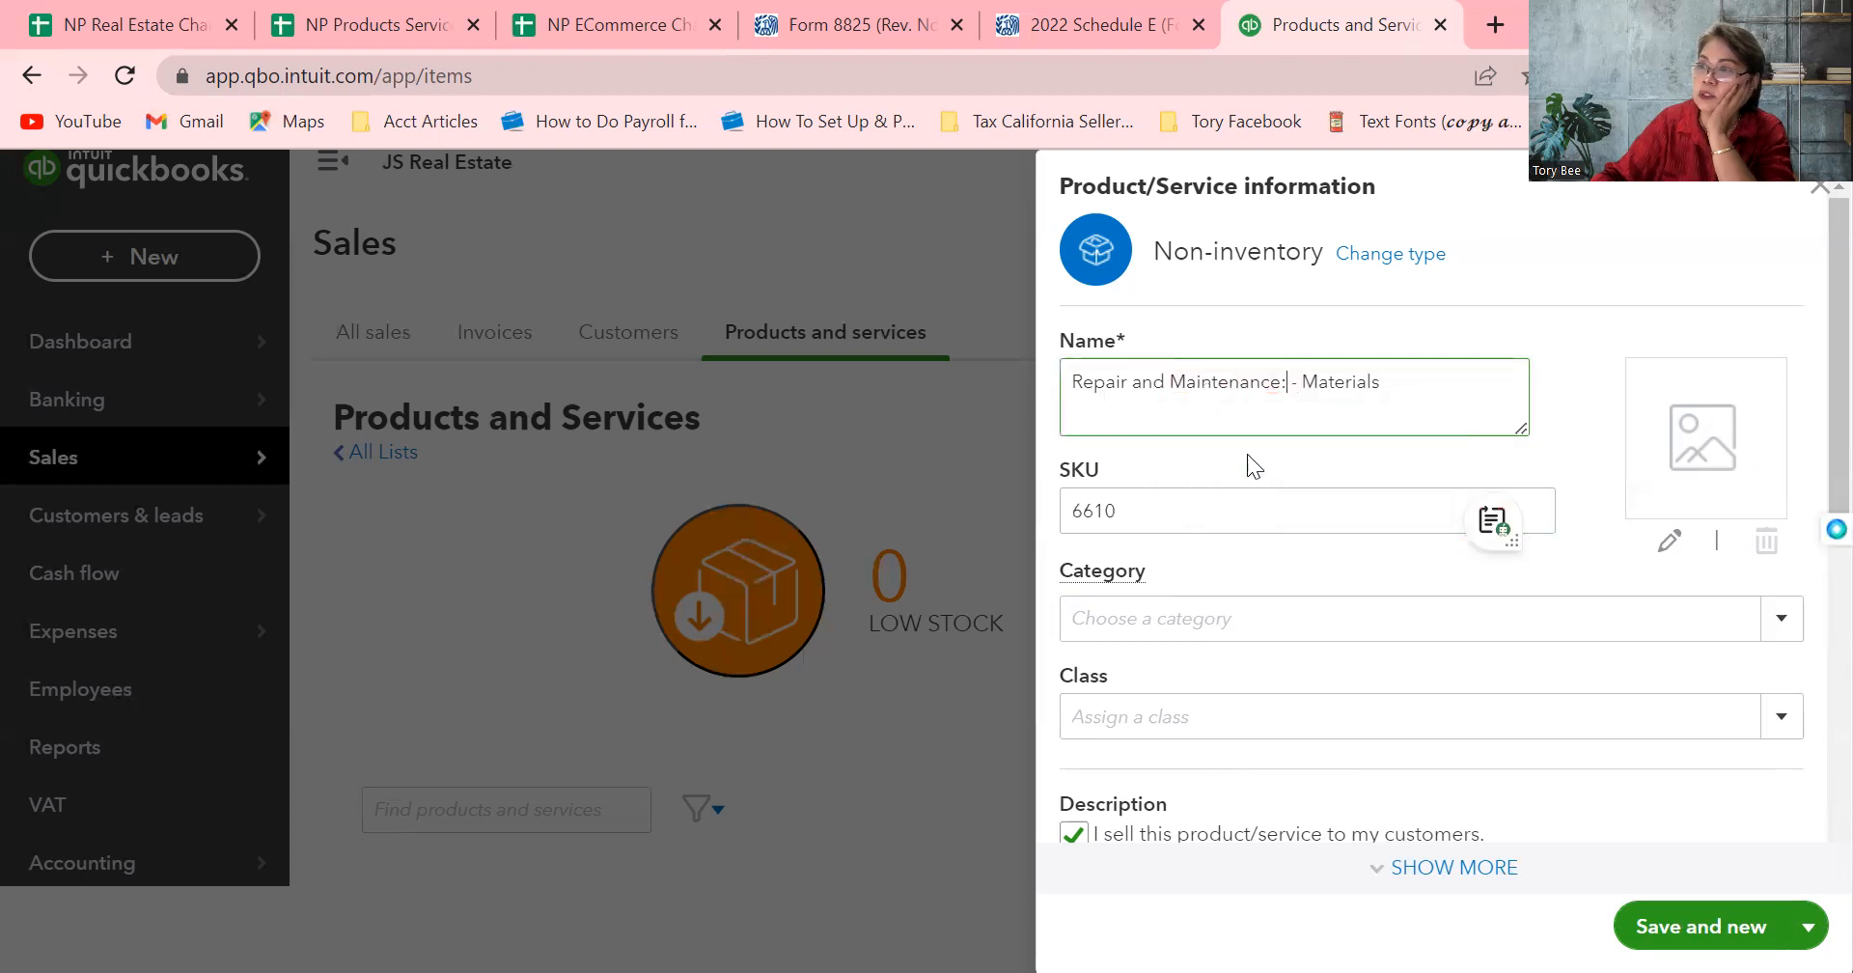
mouse_move(1301, 379)
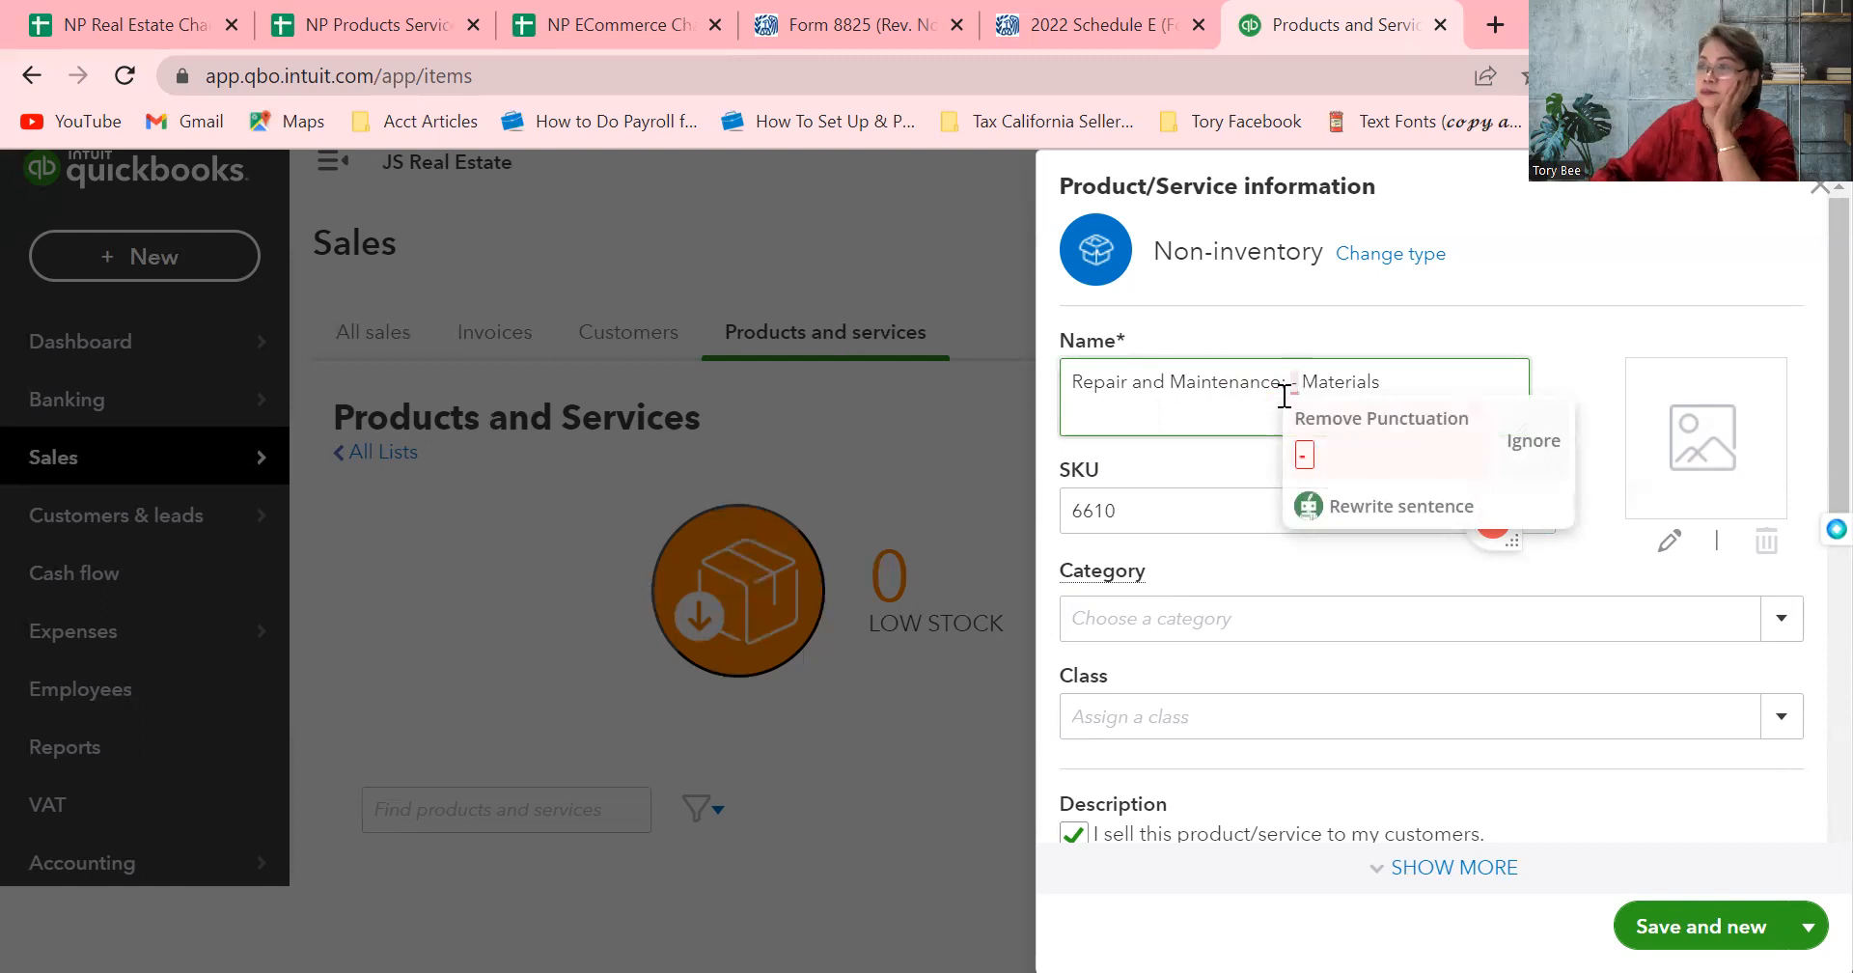
click(1304, 455)
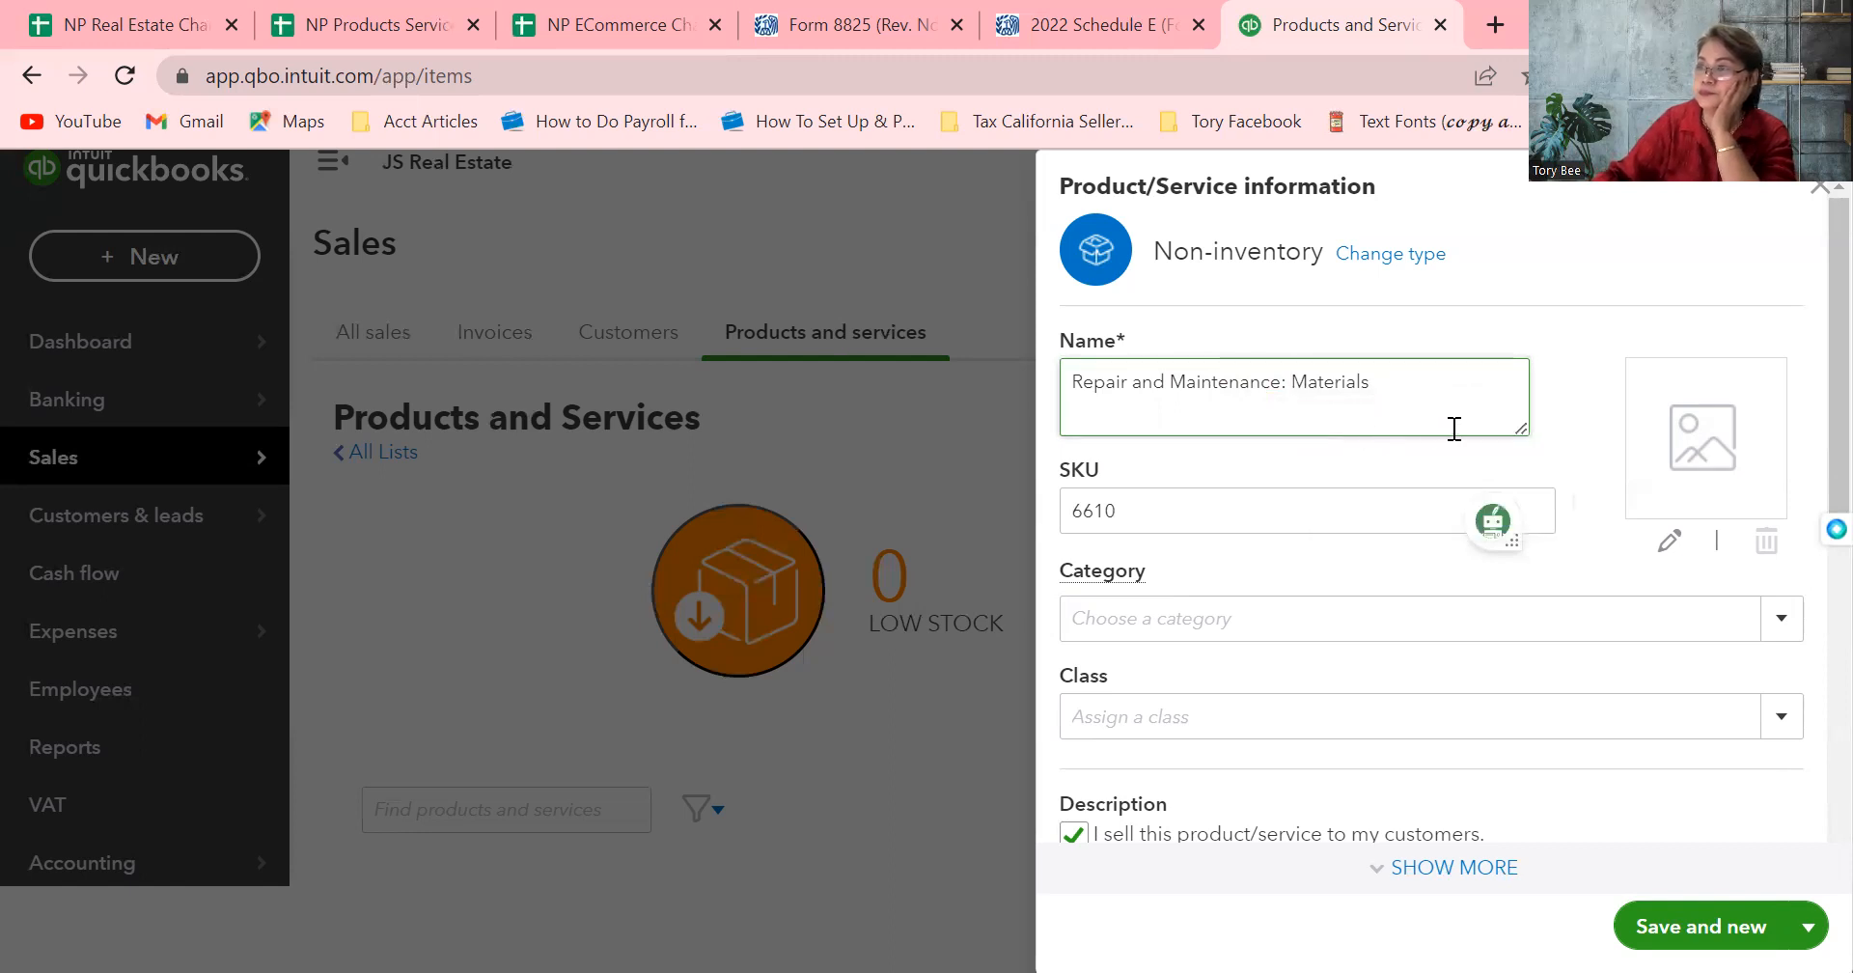
click(1808, 322)
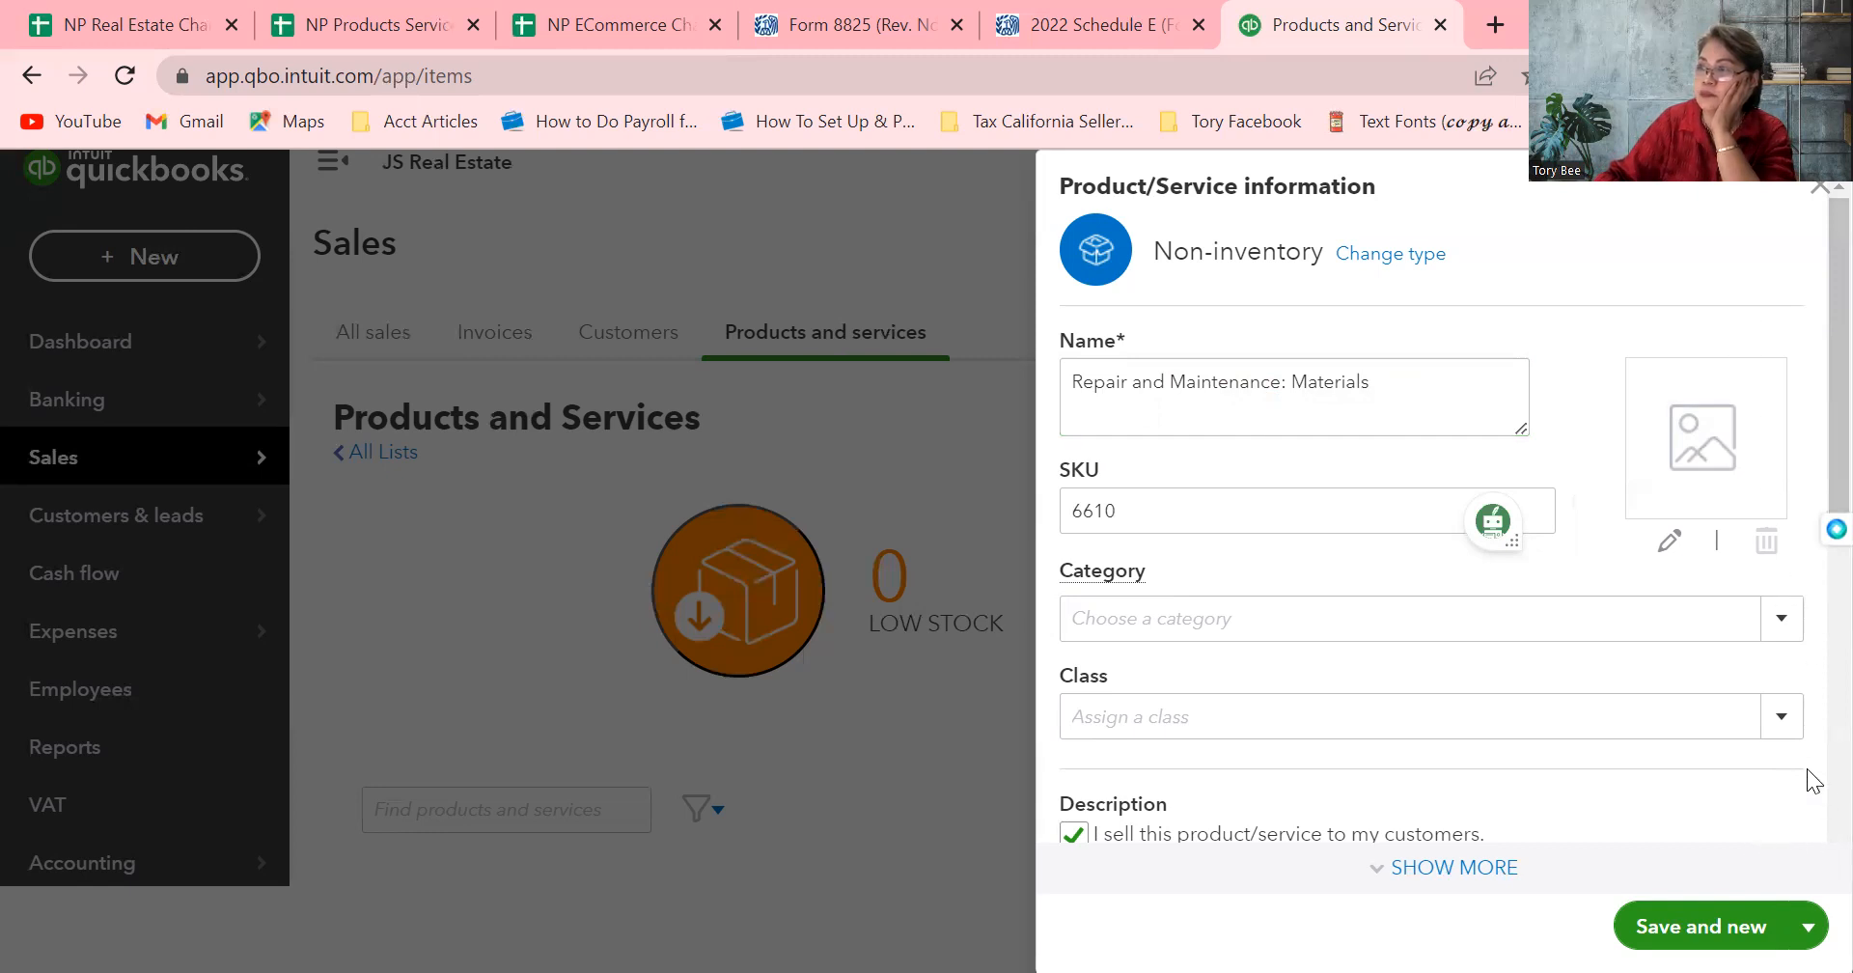
drag(1807, 764, 1807, 801)
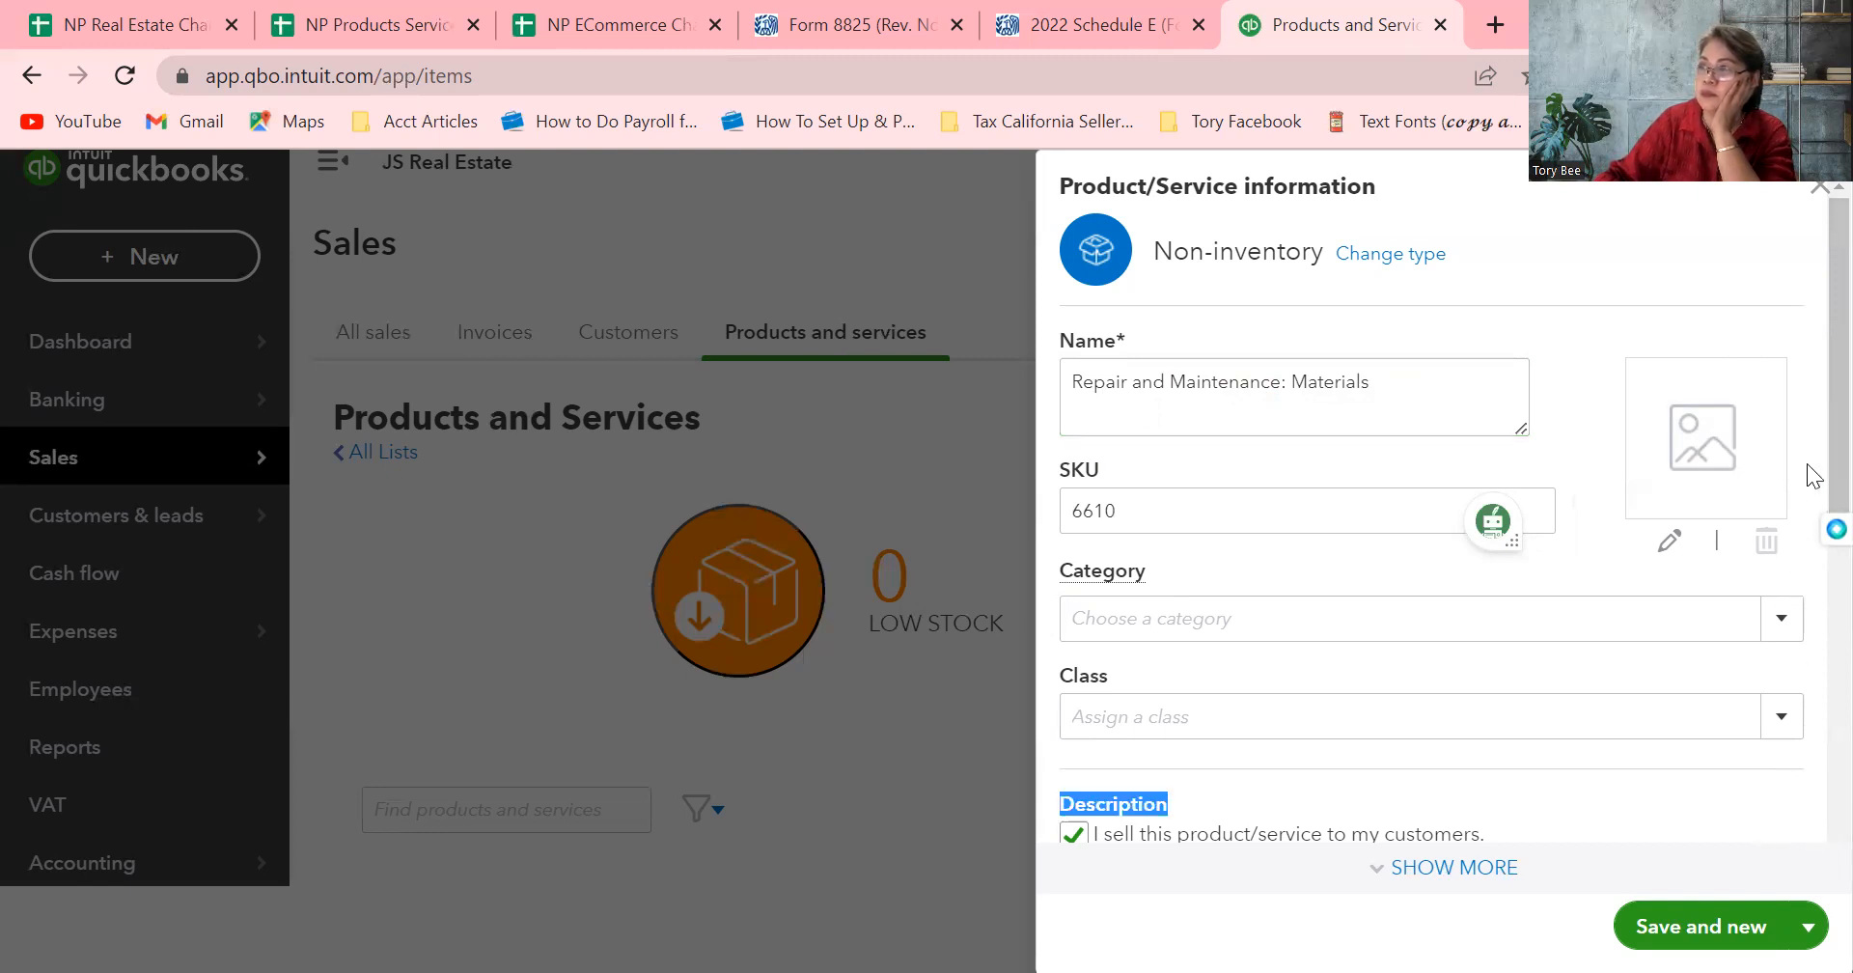
click(1656, 265)
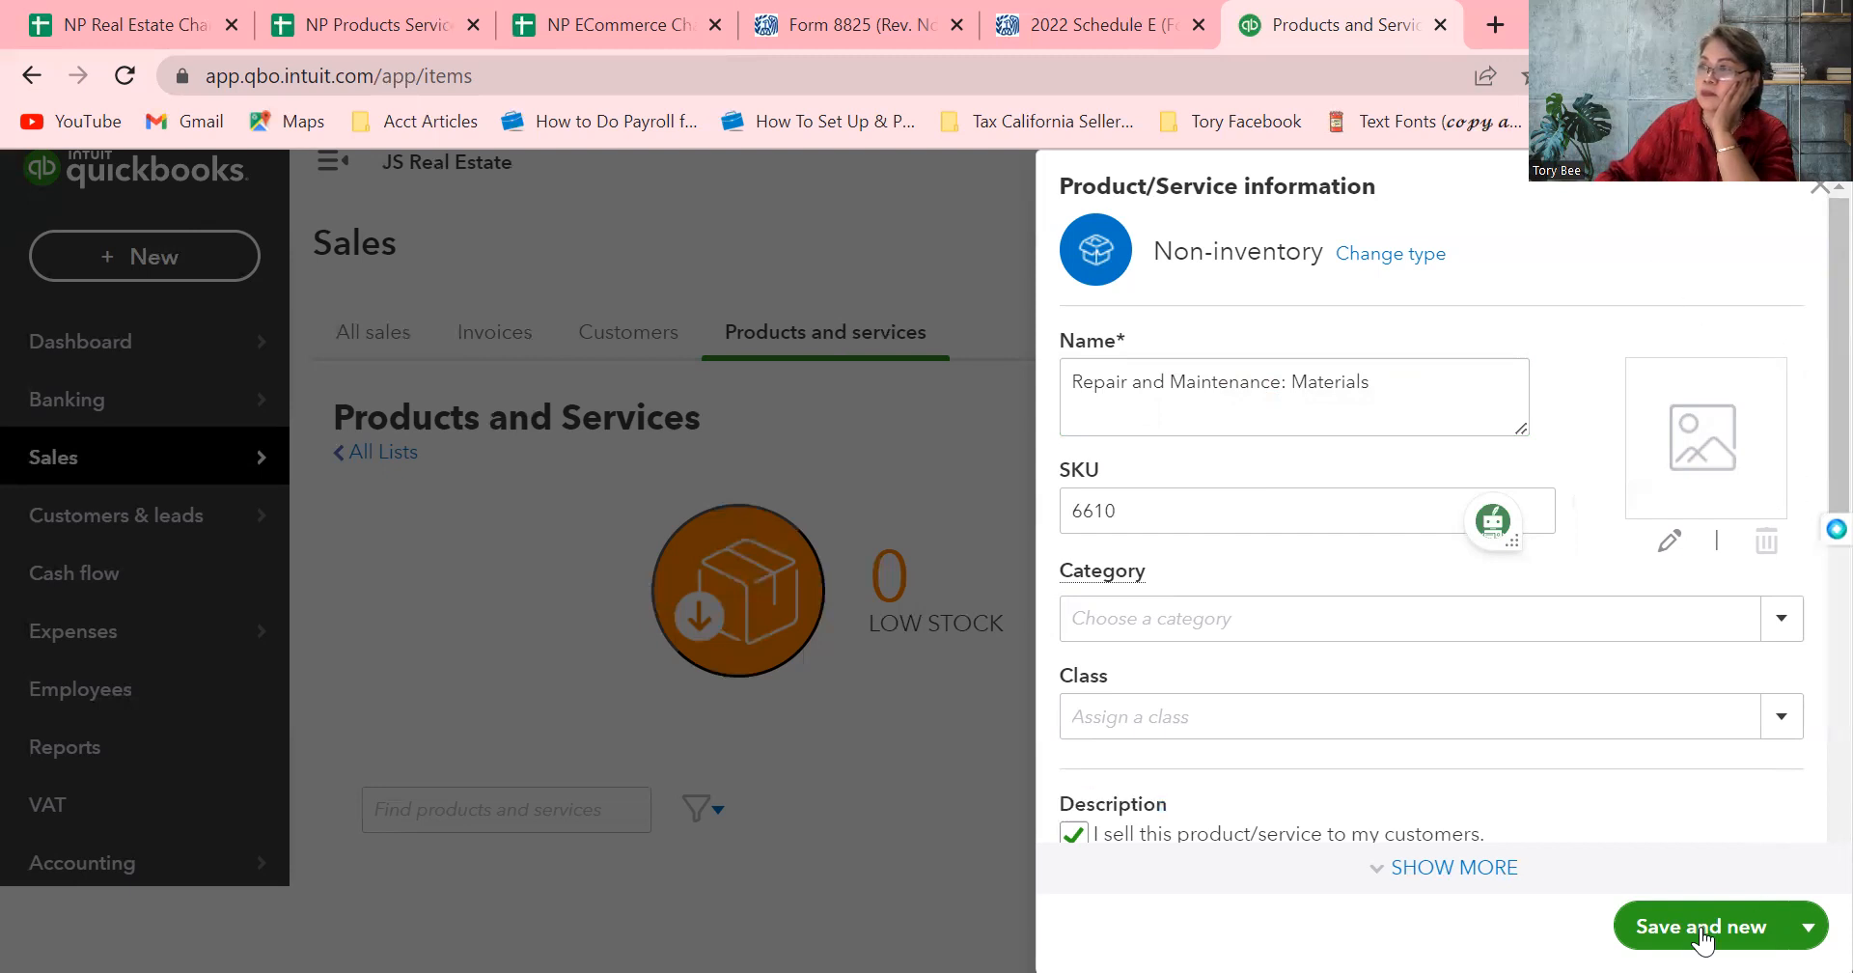
click(1698, 928)
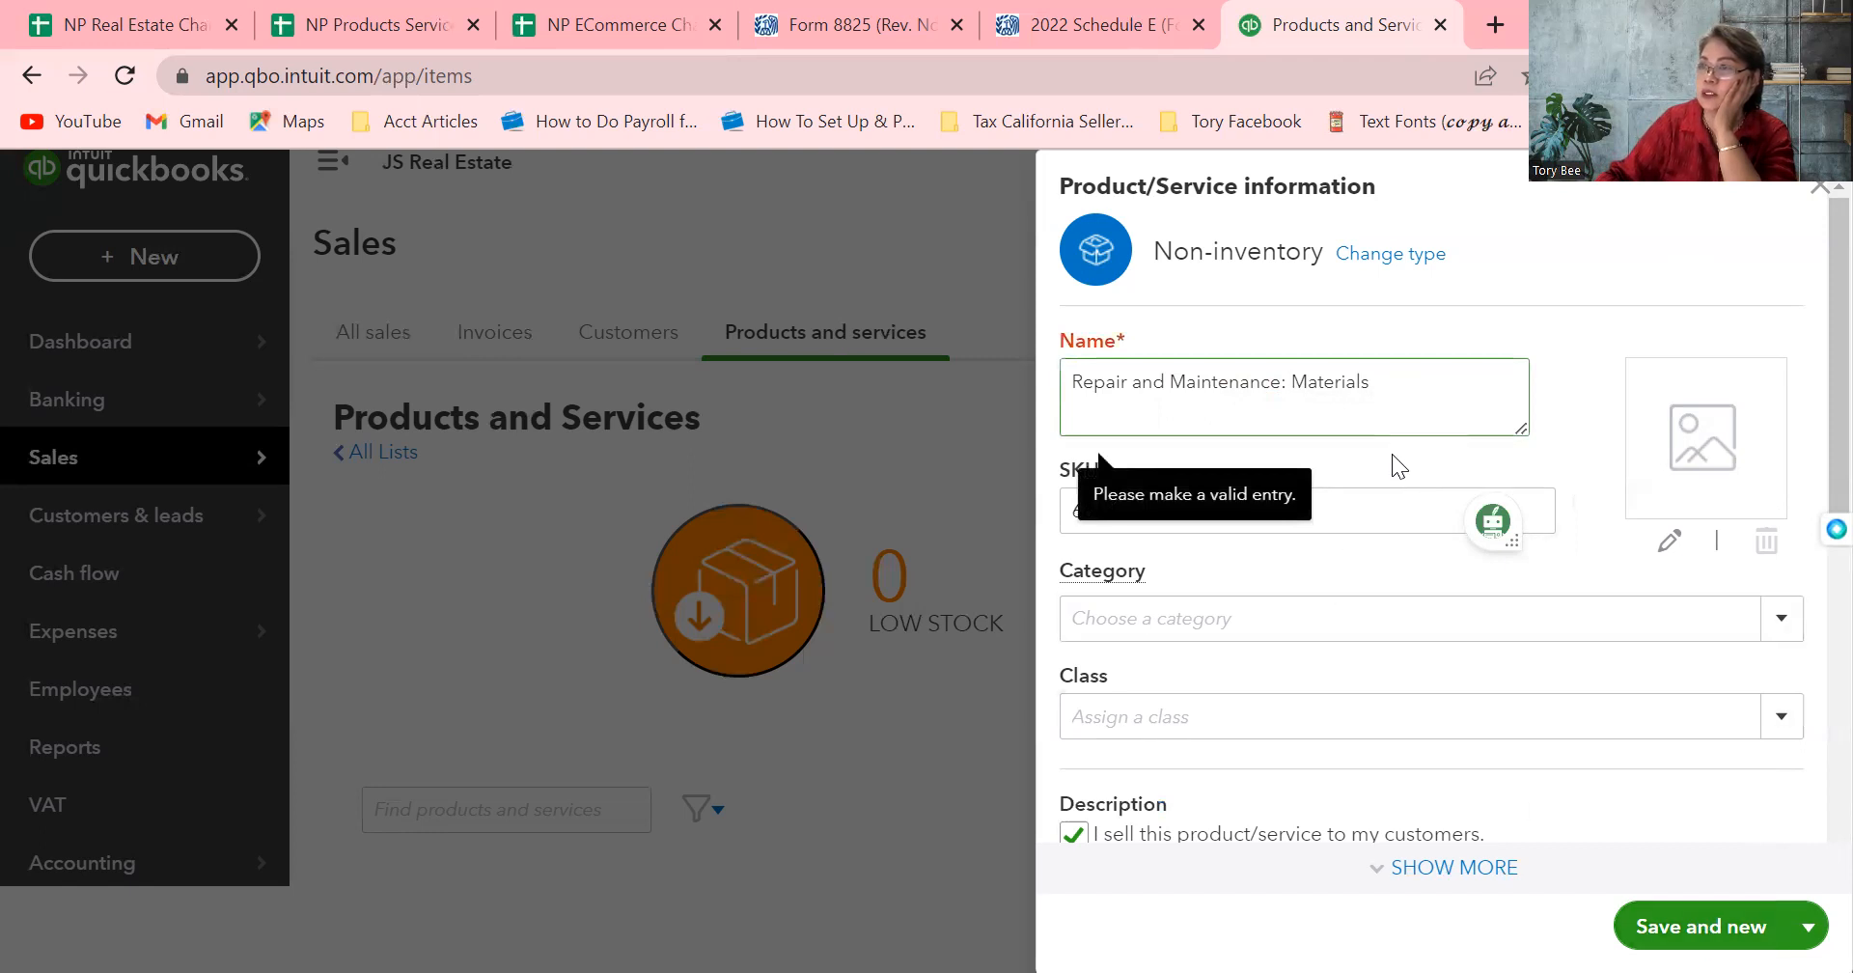
Rename the item Repair and Maintenance Materials, without any punctuation
triple_click(1286, 383)
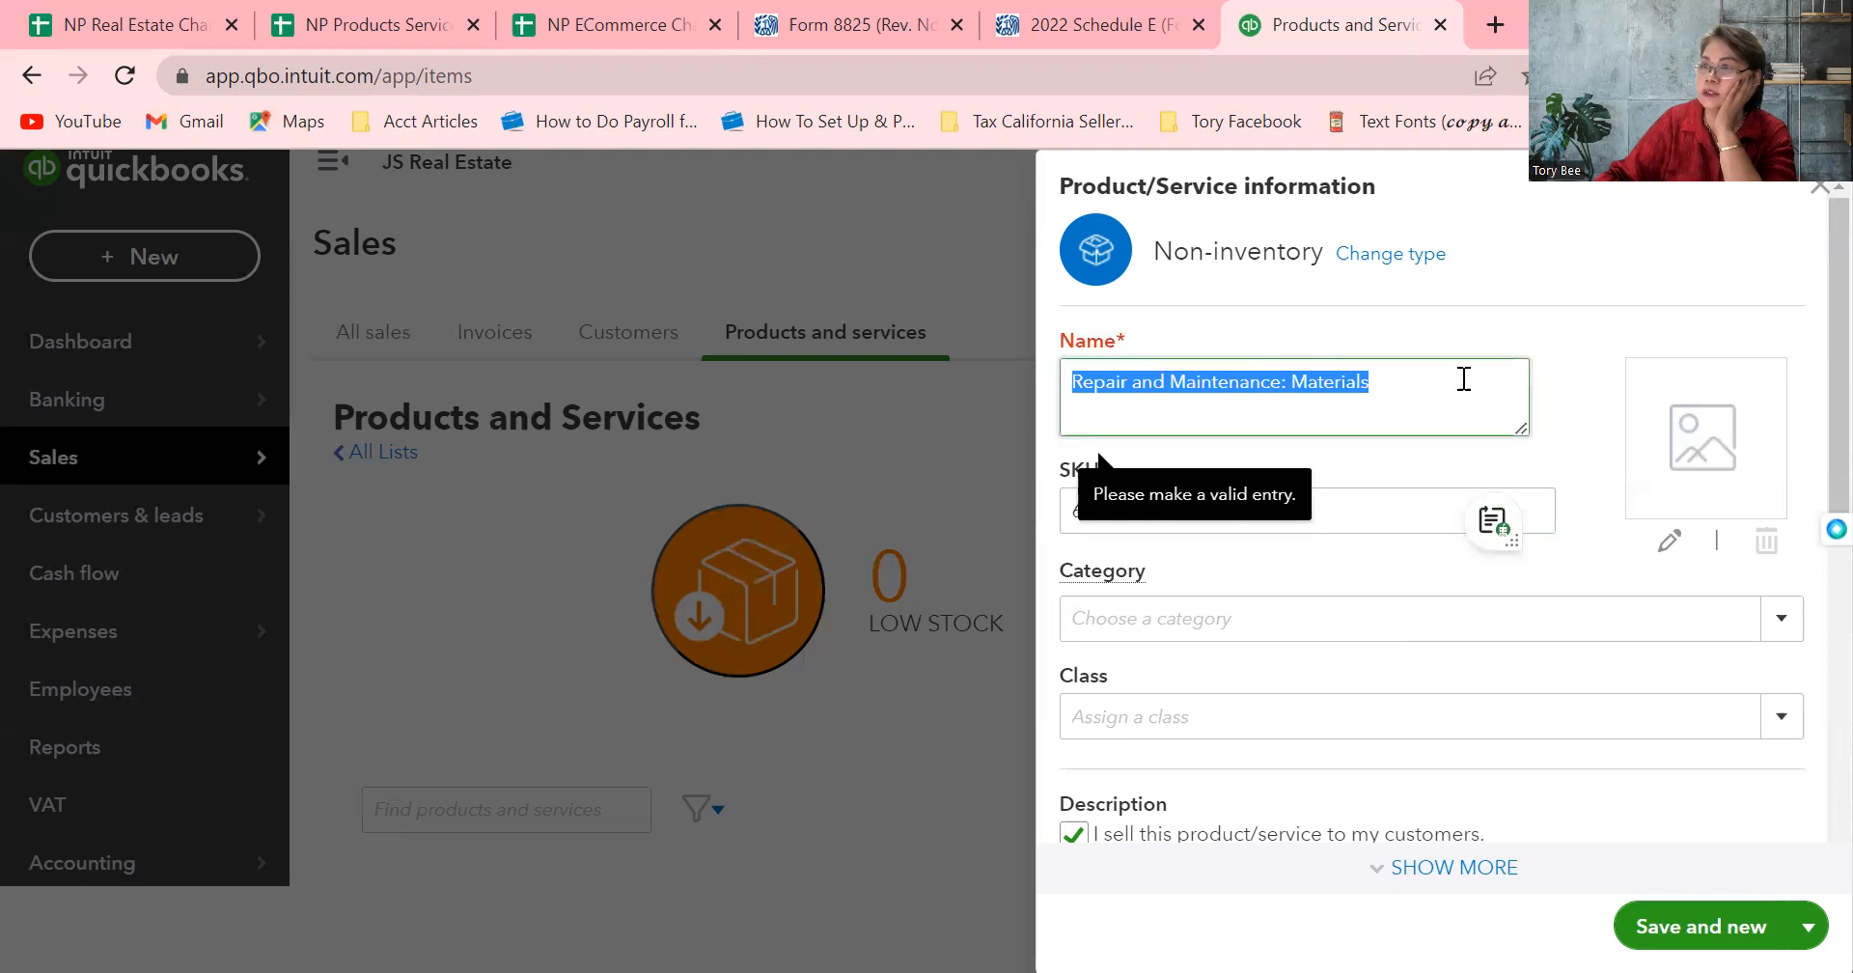
click(1420, 384)
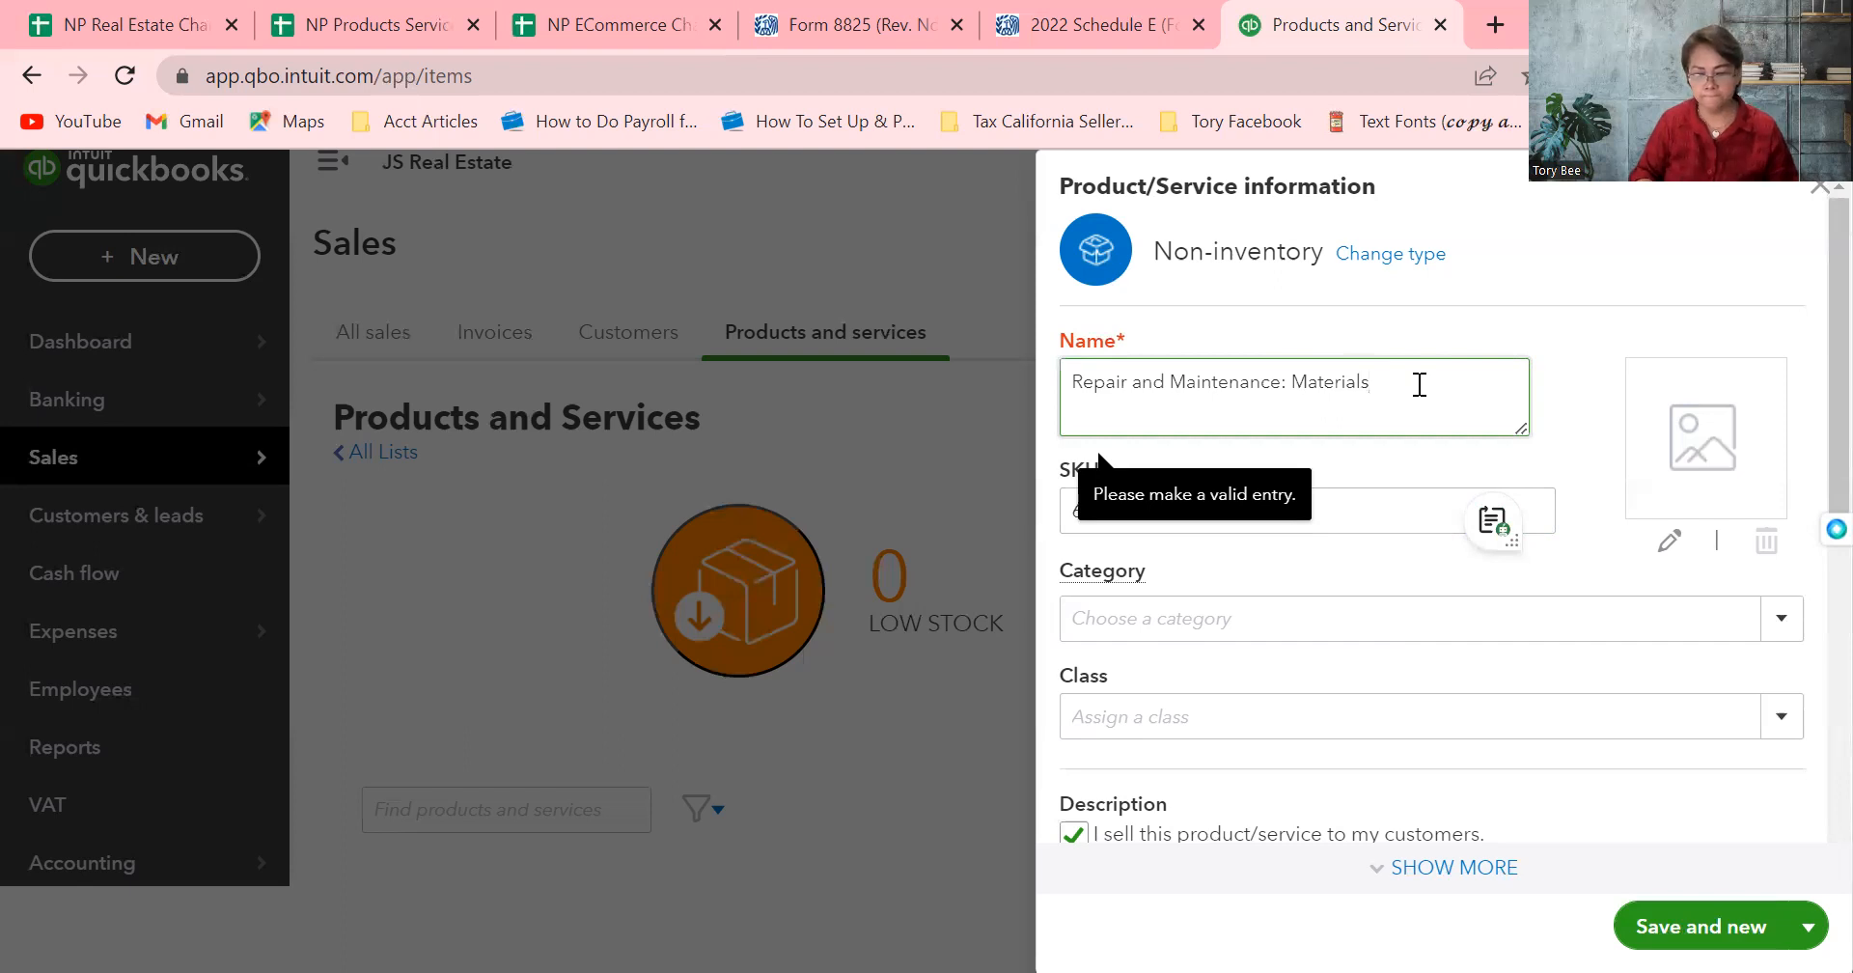
key(BackSpace)
key(BackSpace)
key(BackSpace)
key(BackSpace)
key(BackSpace)
key(BackSpace)
key(BackSpace)
key(BackSpace)
key(BackSpace)
key(BackSpace)
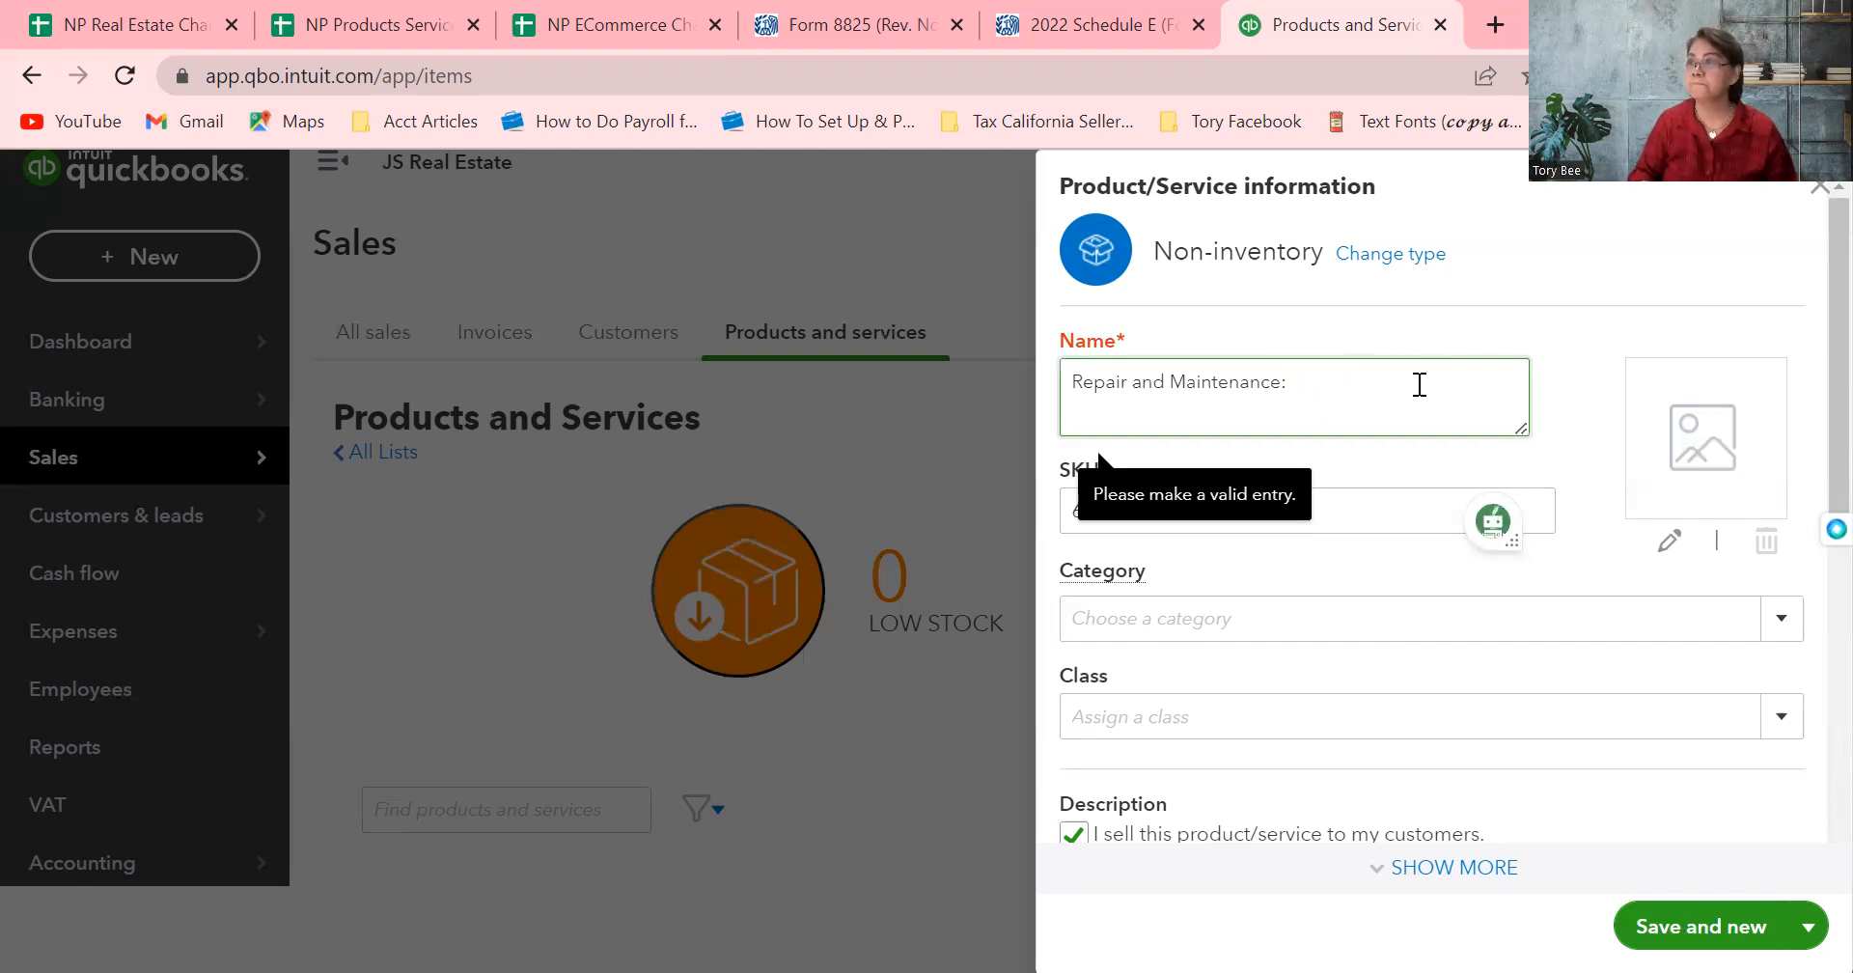
text(Materials)
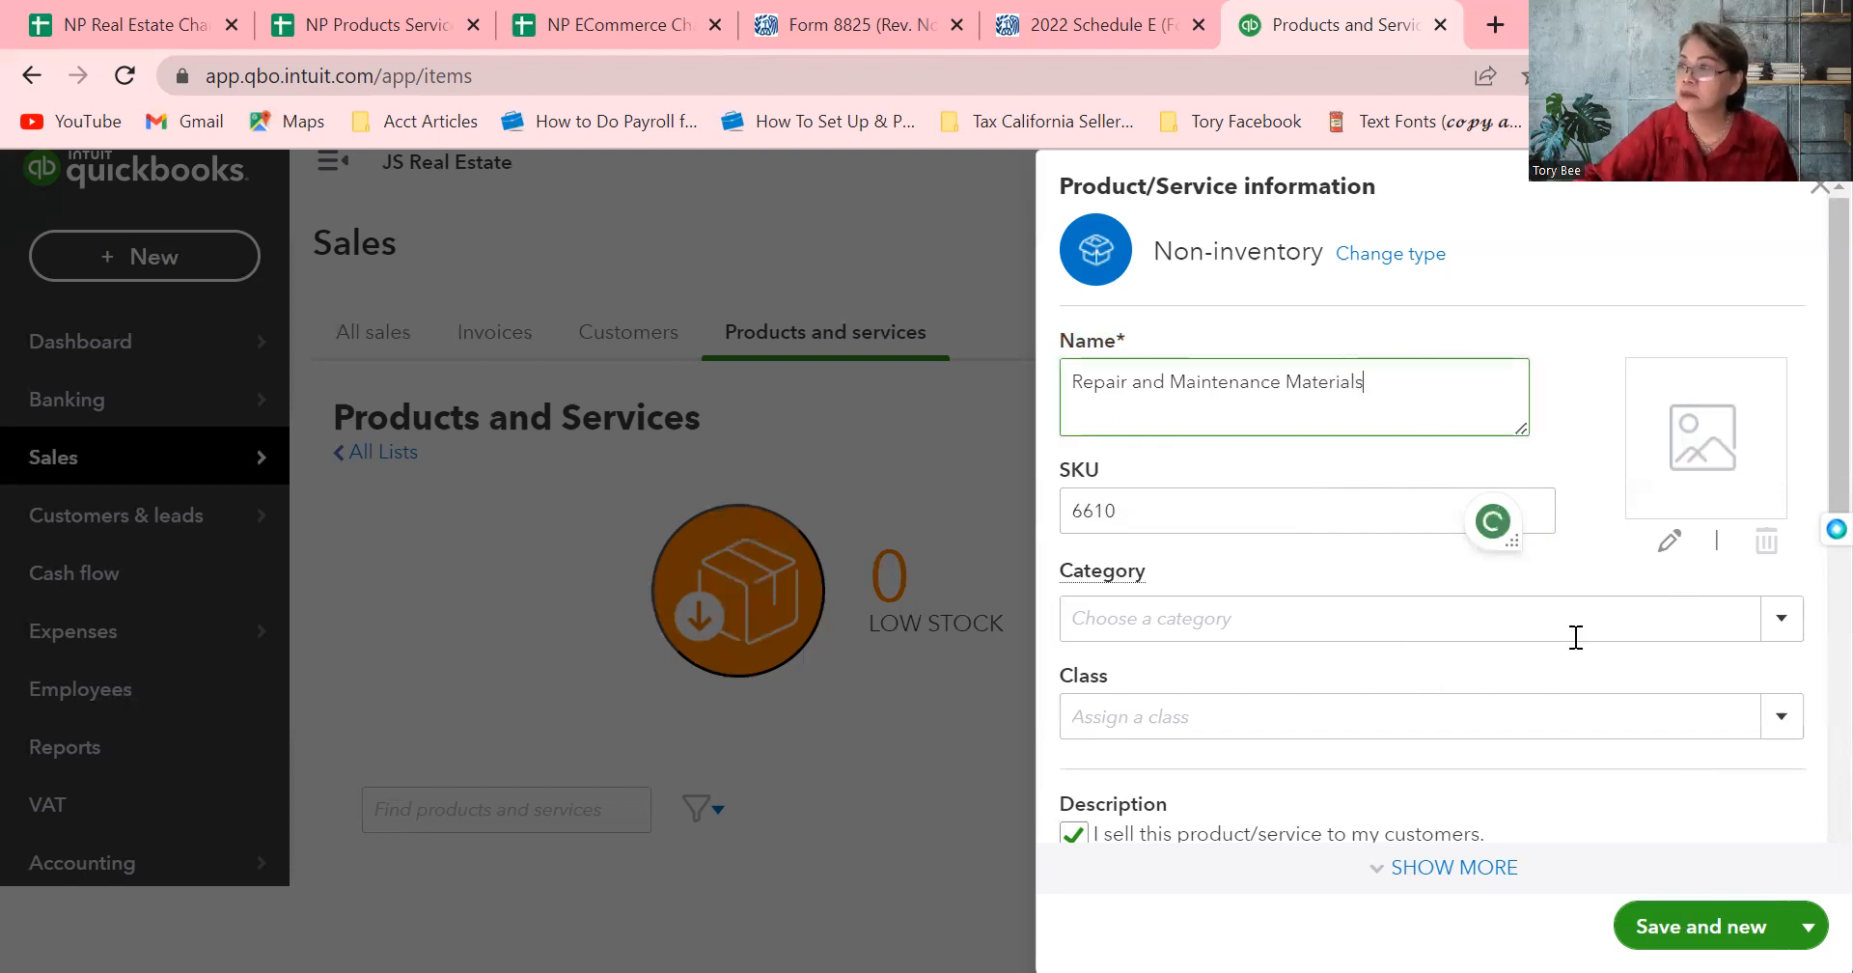
Set the materials item's expense account to Direct Construction Cost, and save it to begin a new item
click(1810, 797)
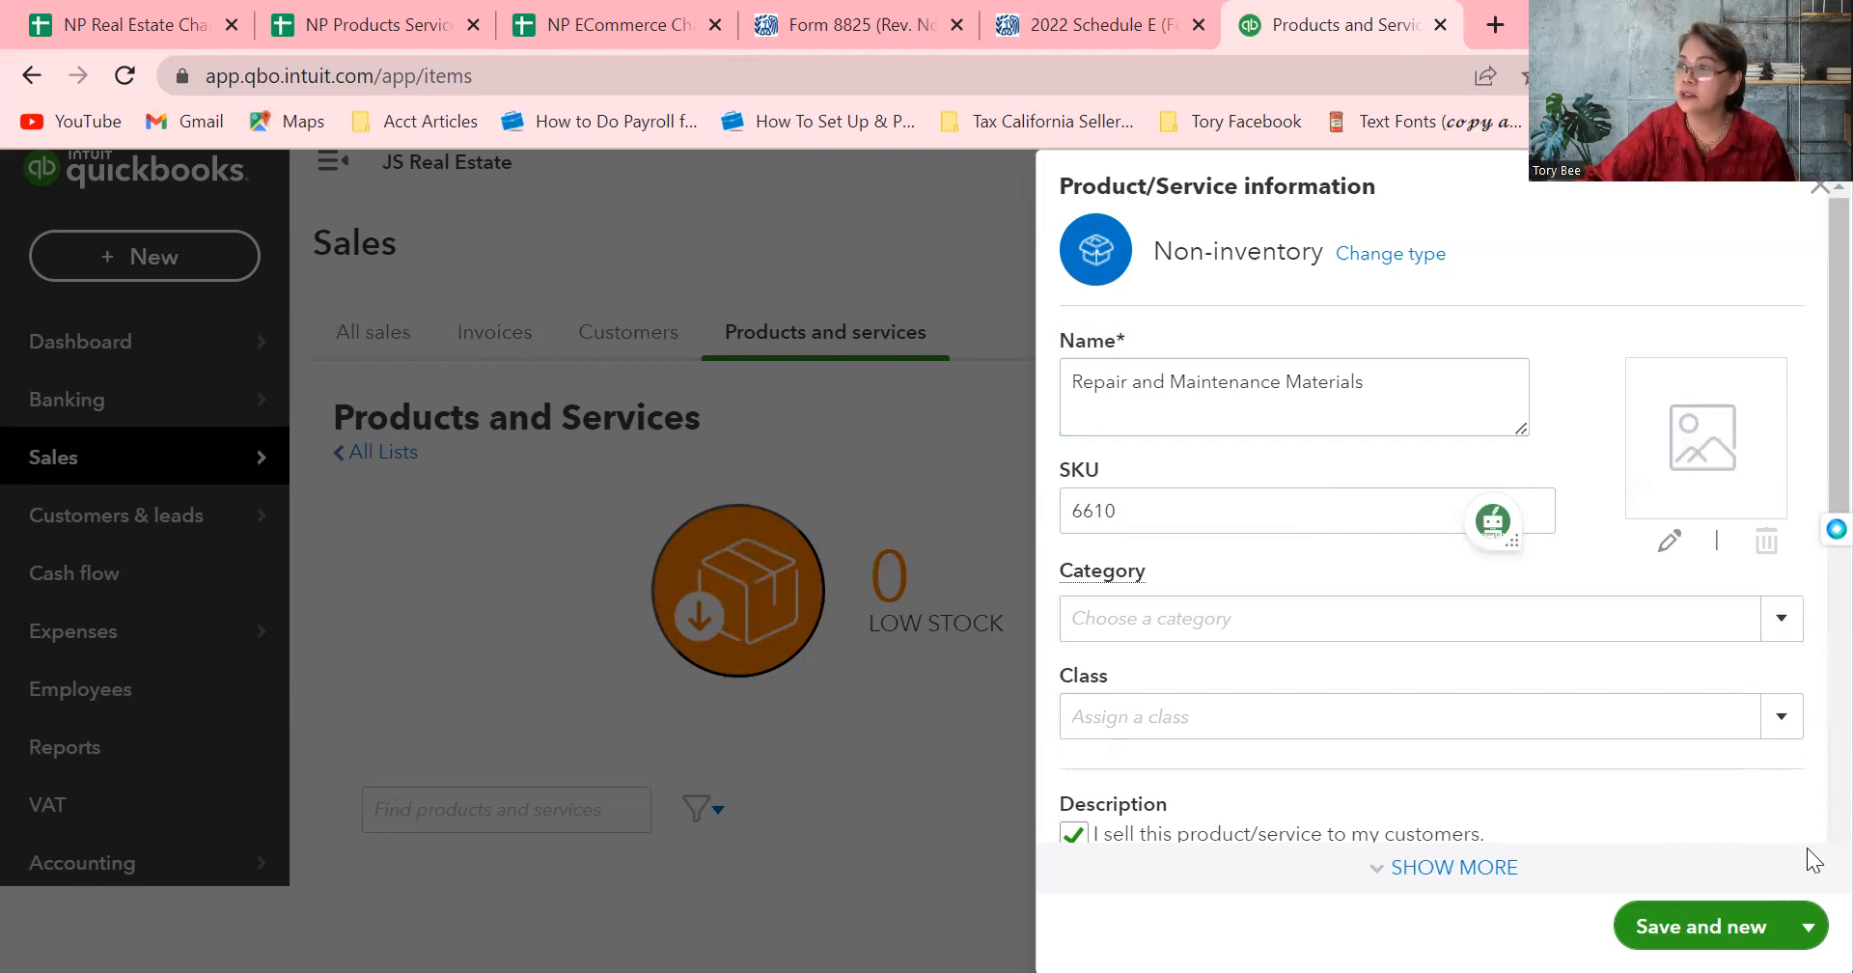
scroll(1811, 842, down, 5)
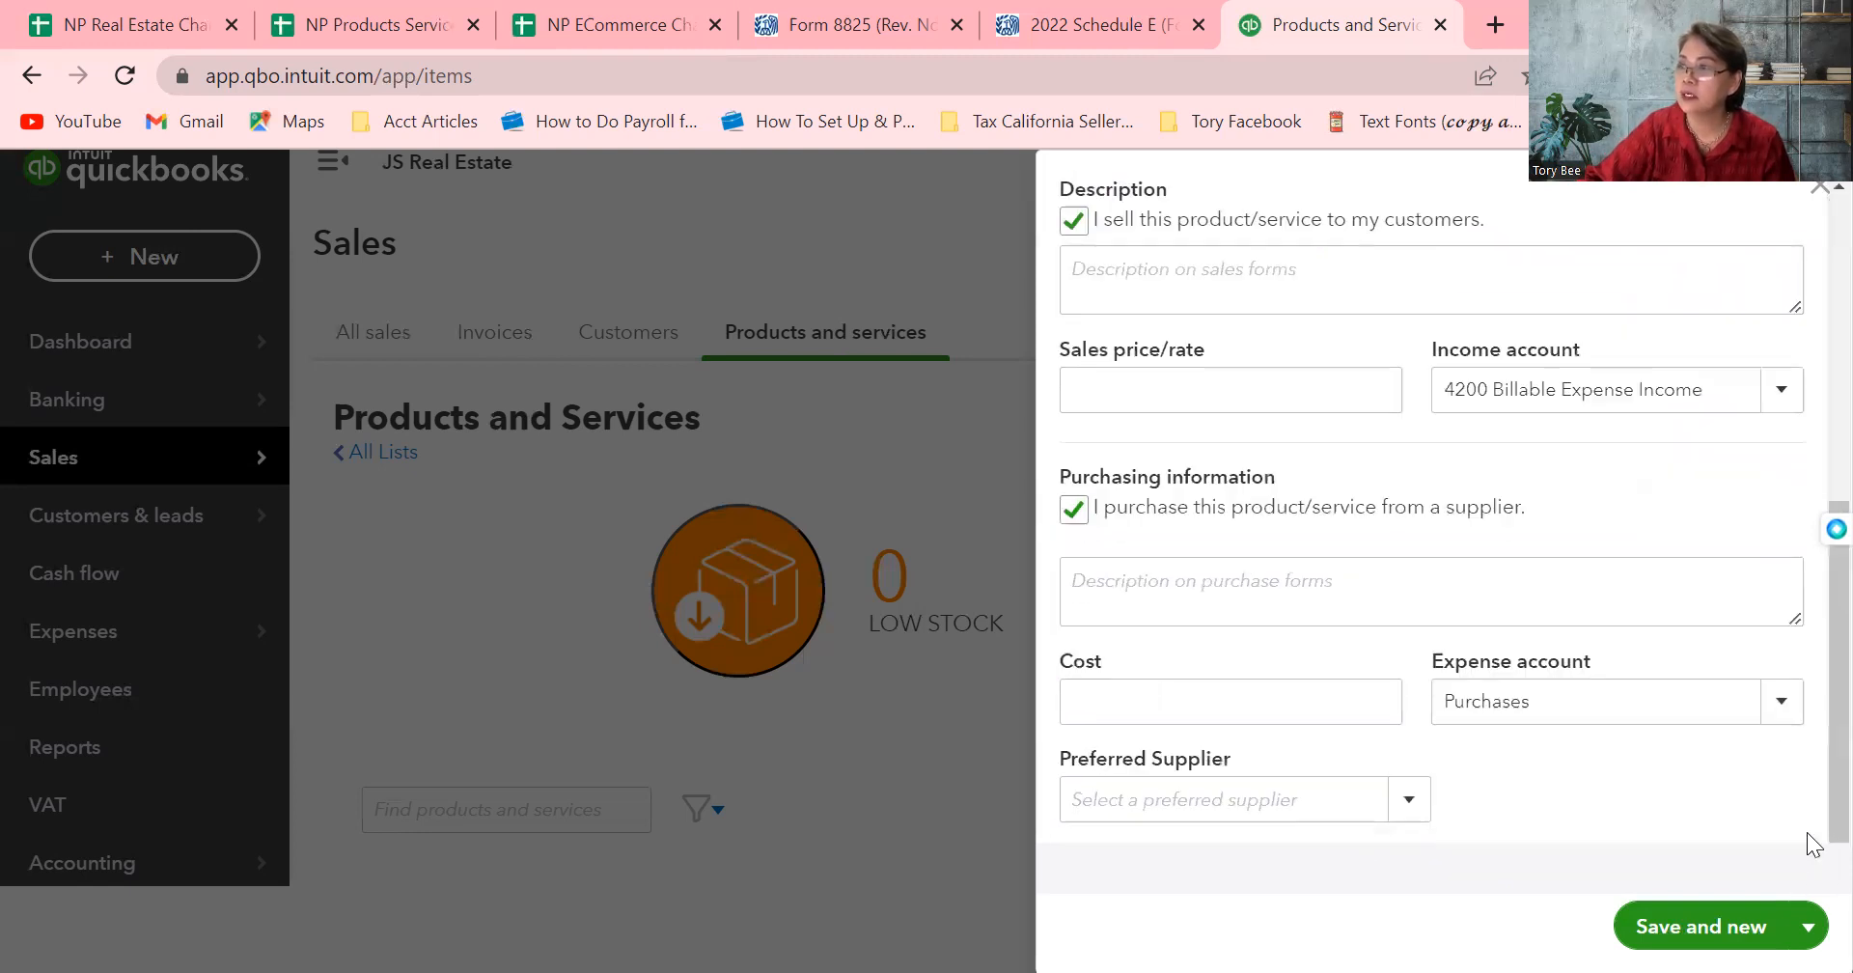
click(1782, 719)
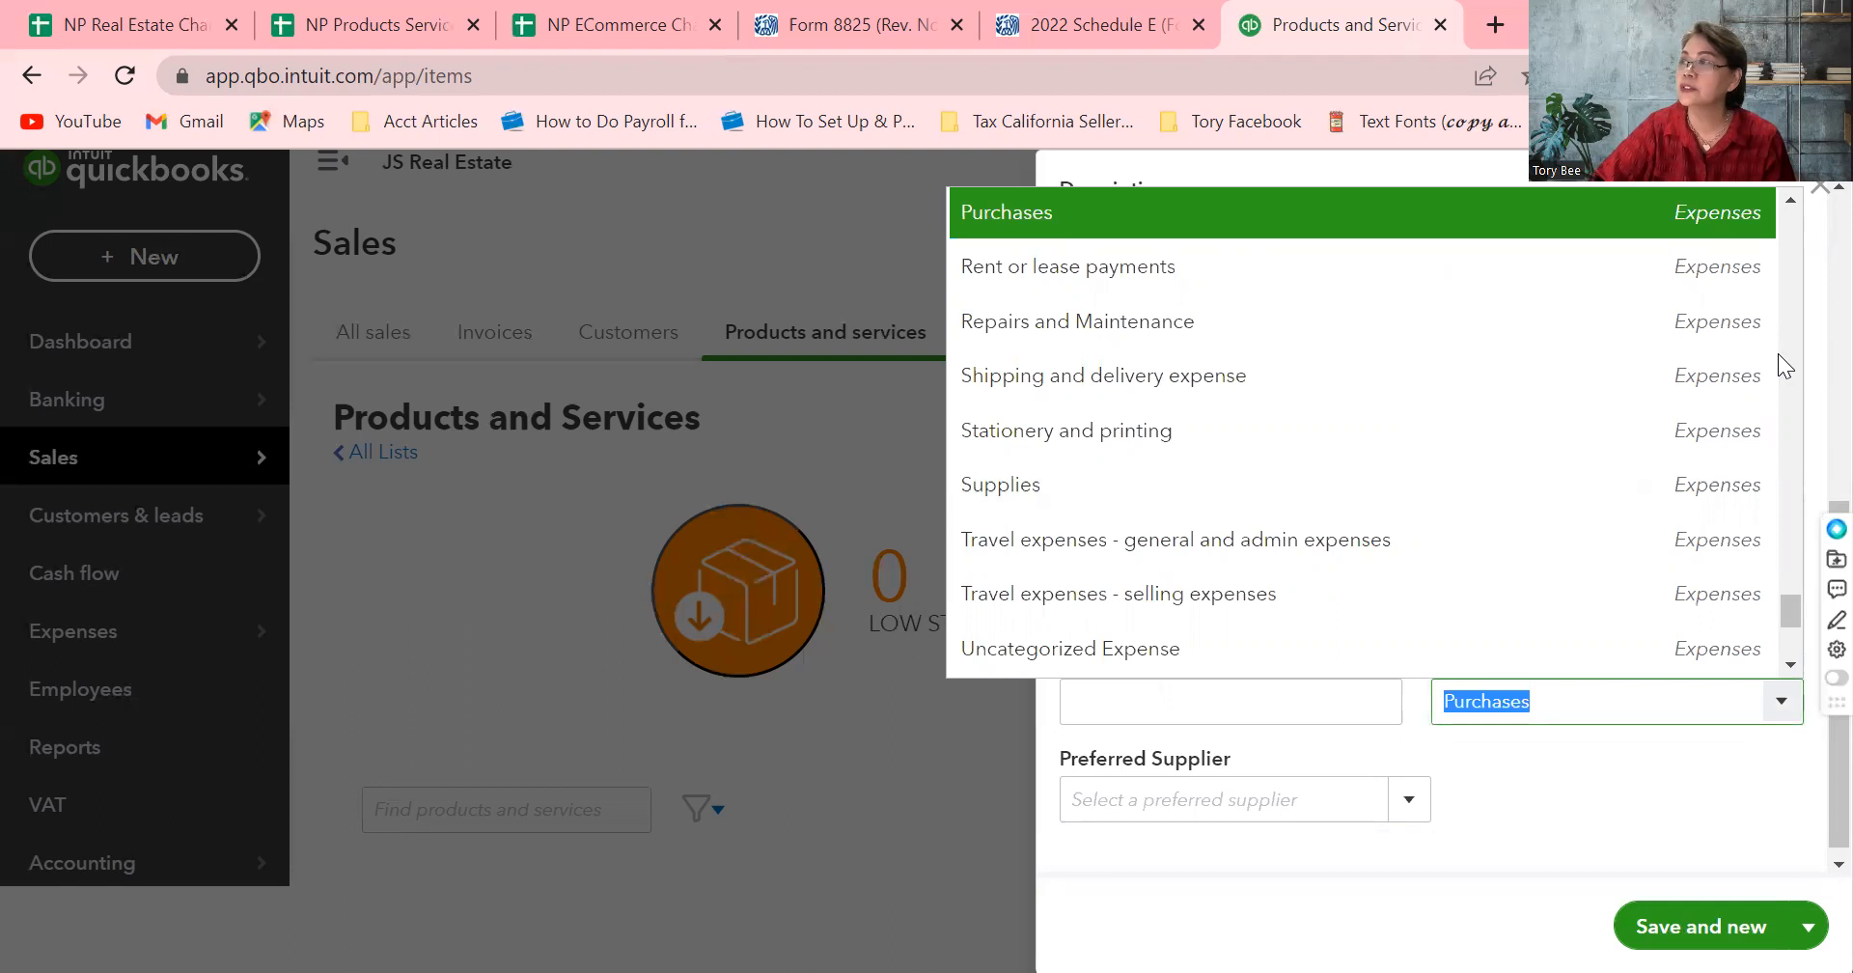
scroll(1795, 259, up, 10)
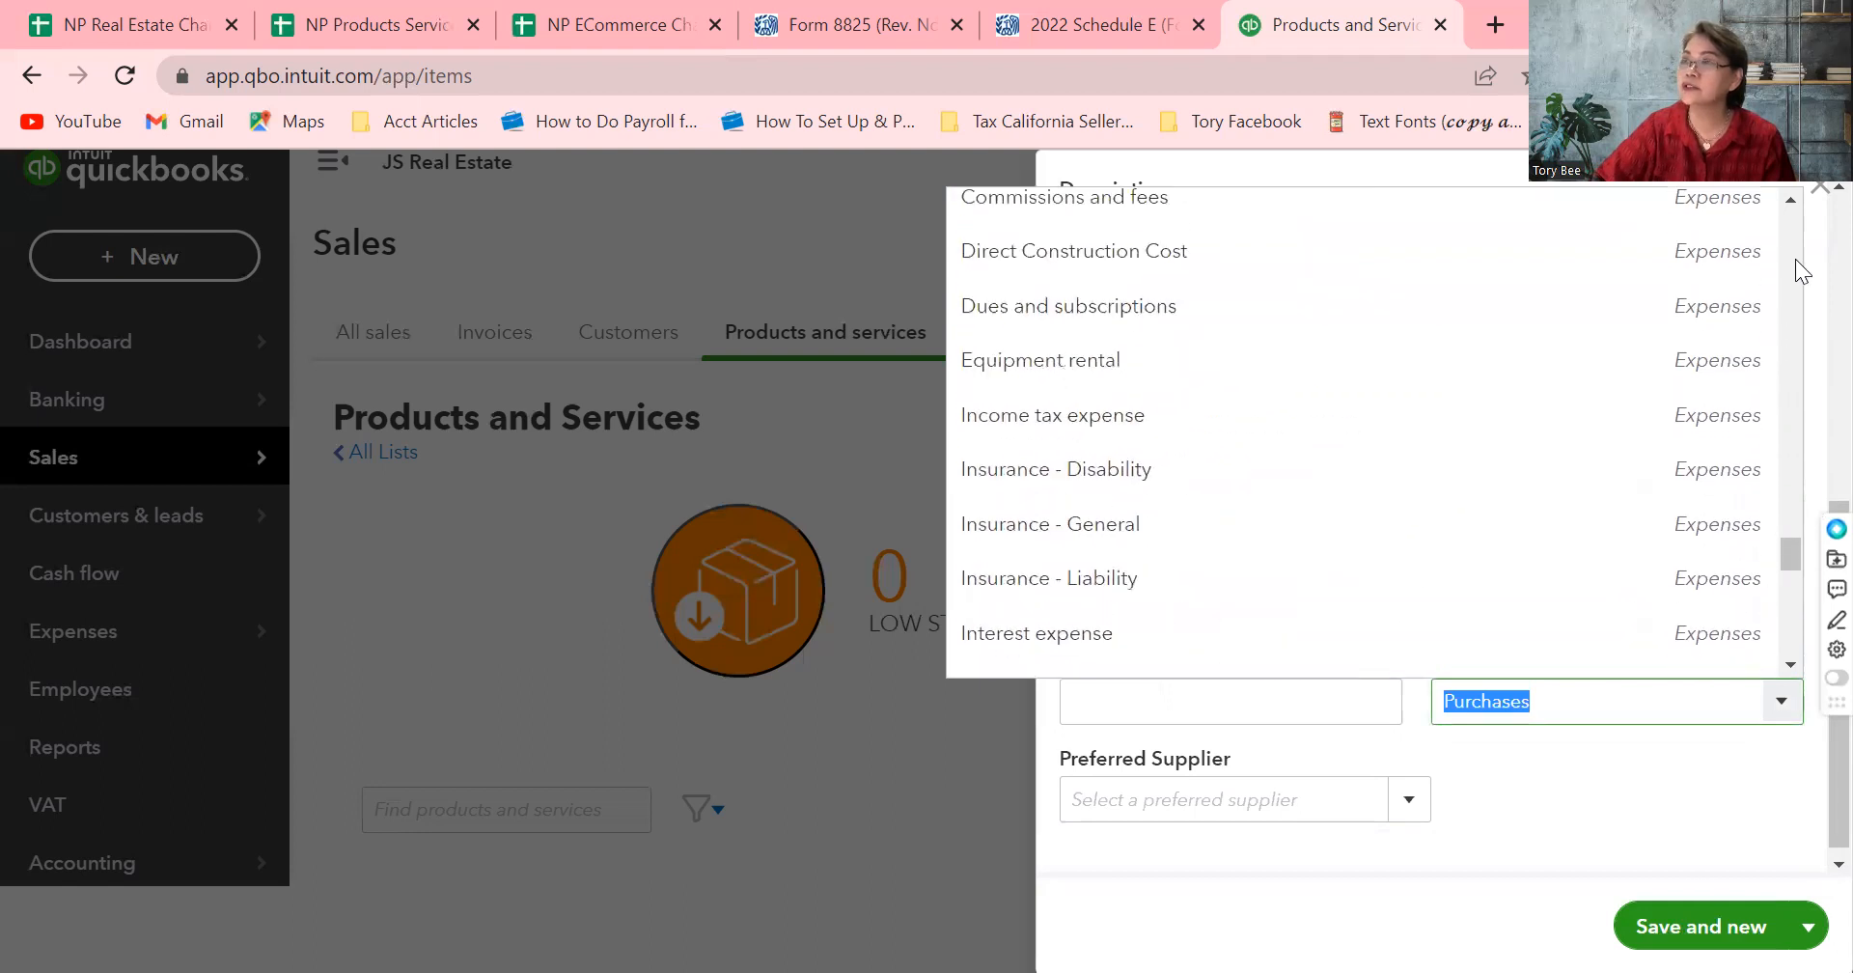
click(1220, 260)
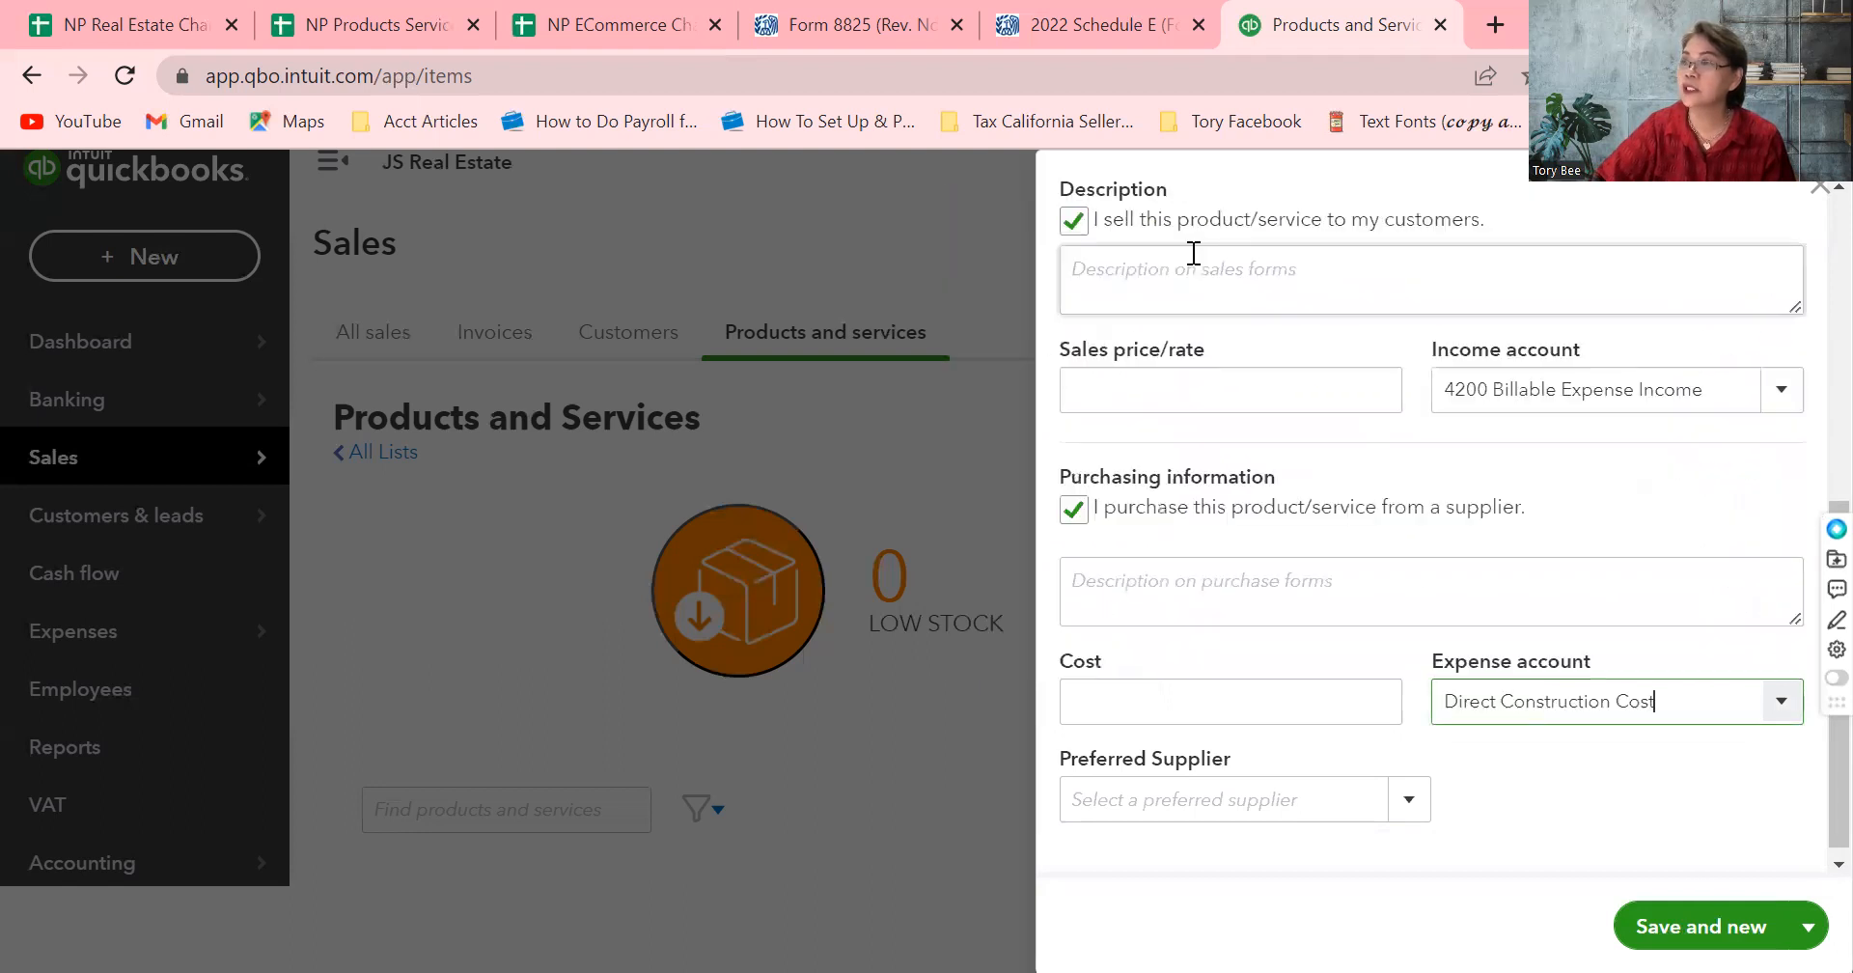
click(1689, 931)
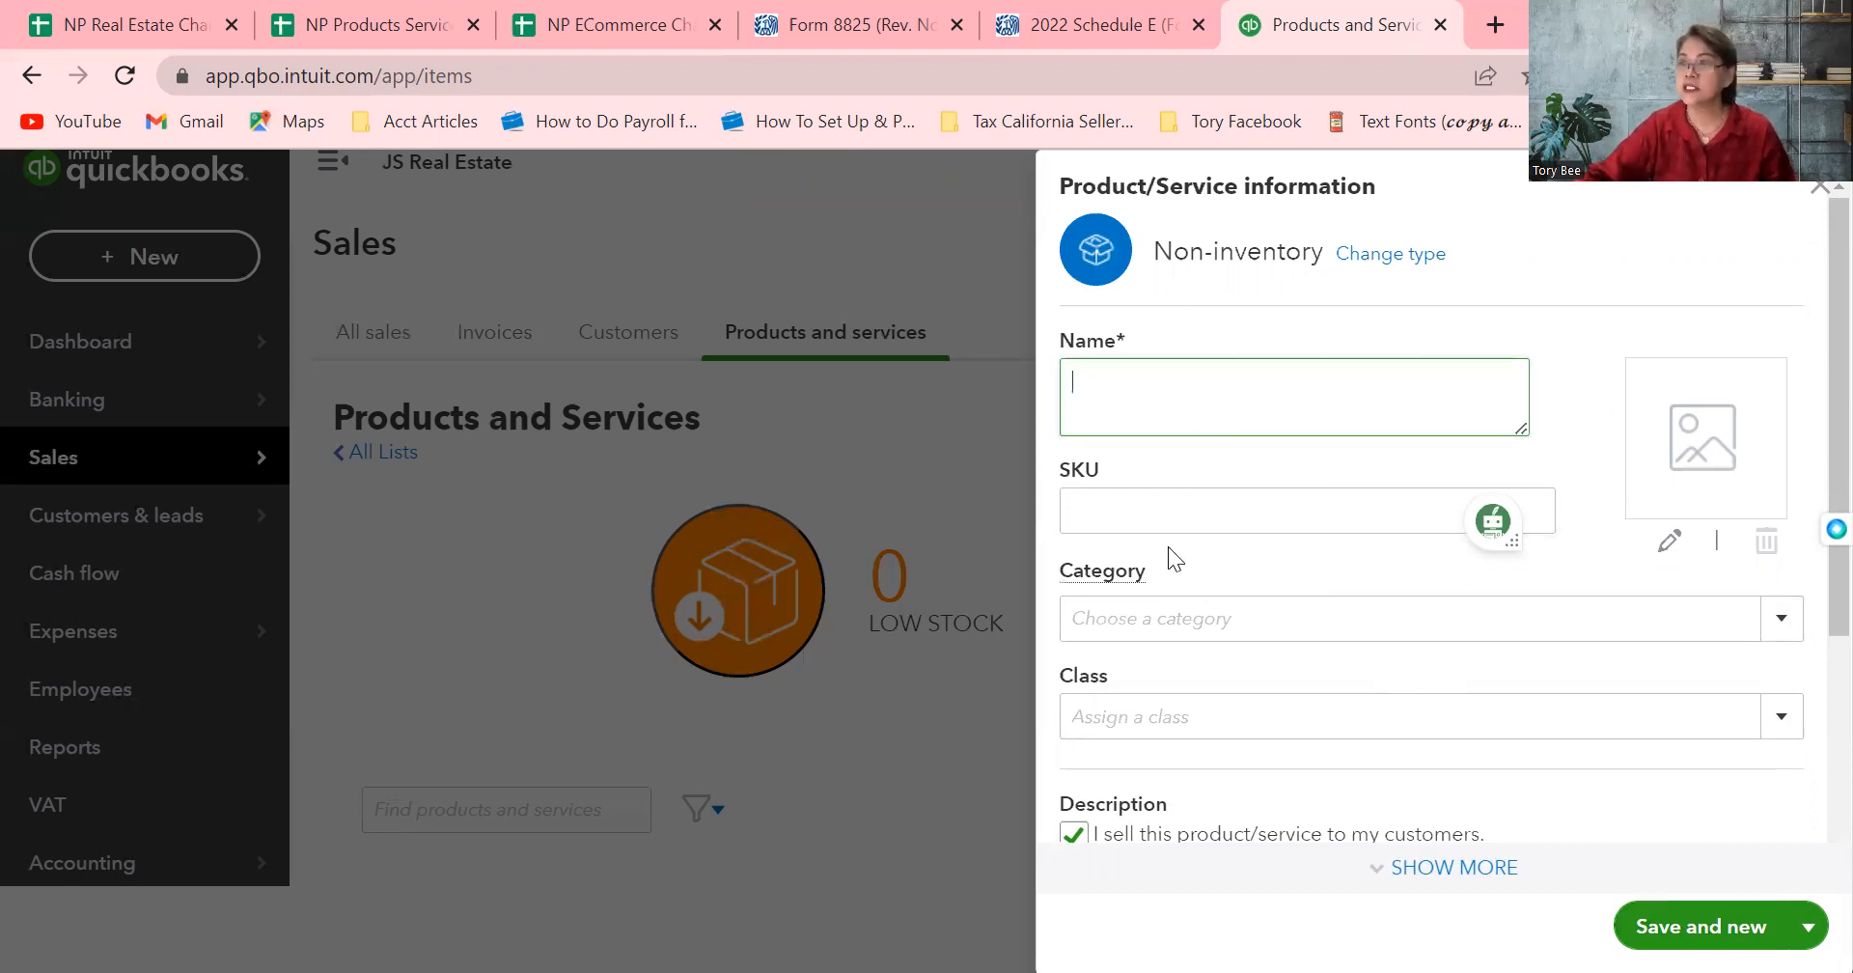
Give the new non-inventory item the SKU 6520 and the name Repair and Maintenance Labor
click(1179, 492)
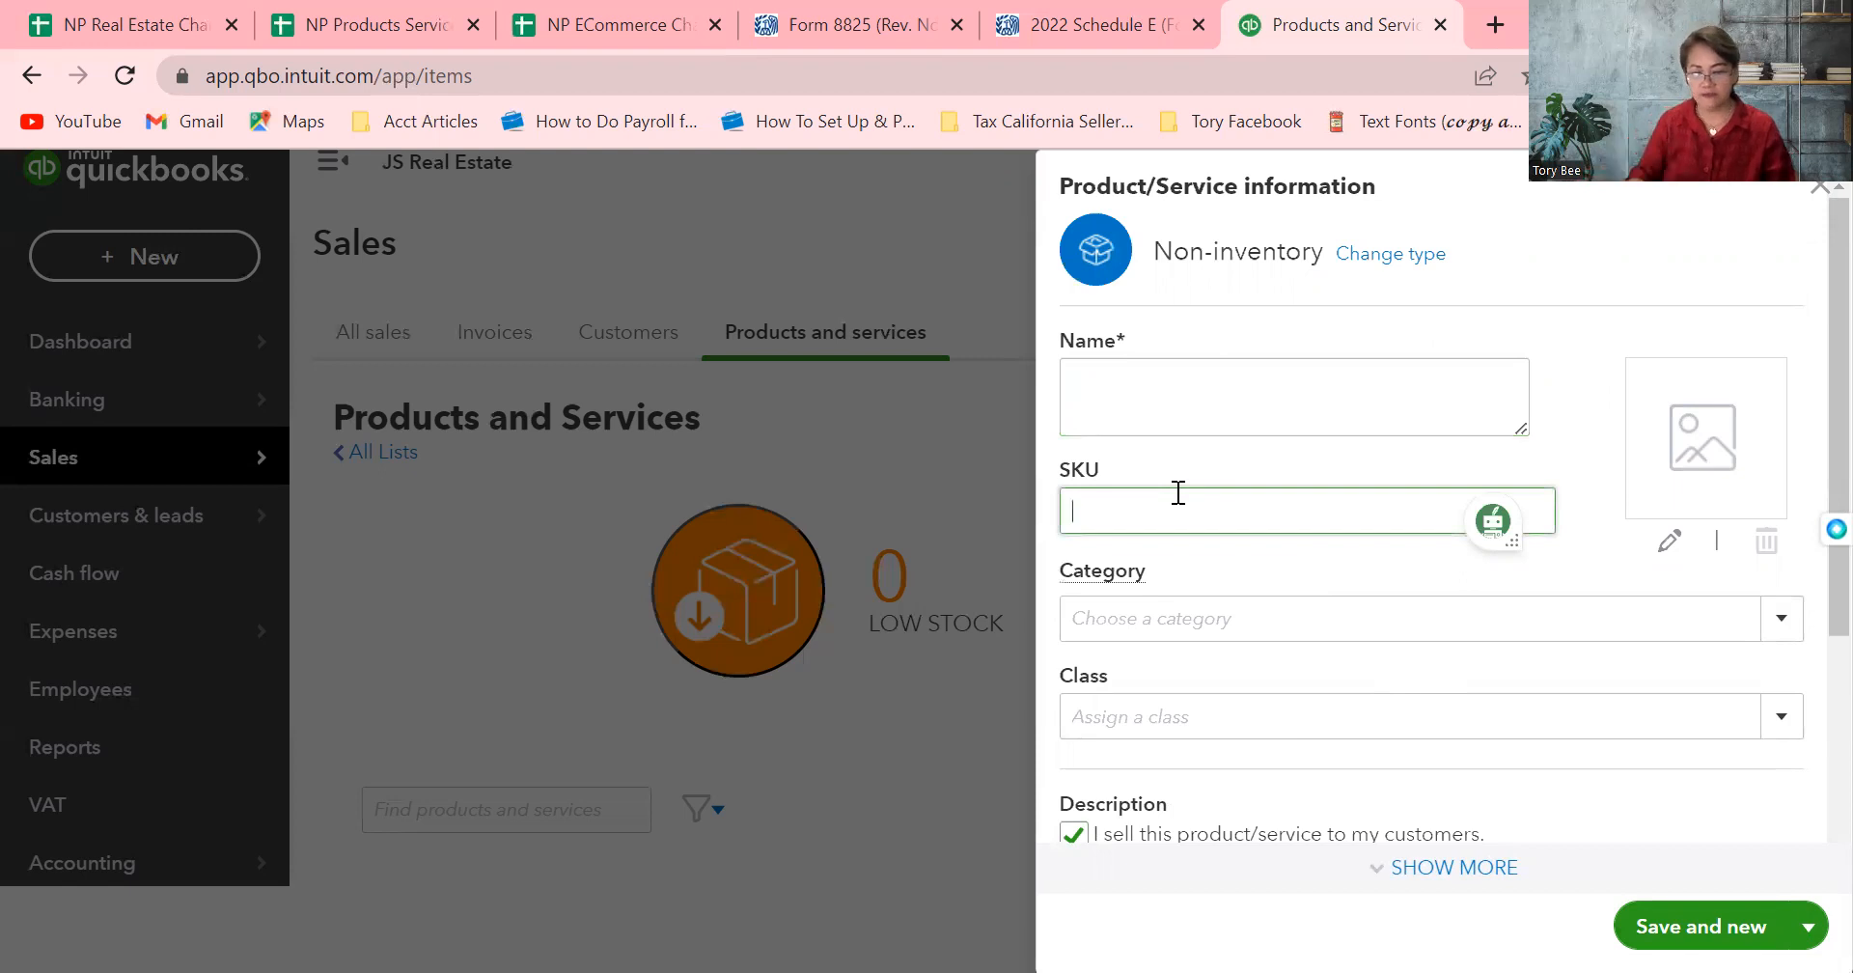
text(5)
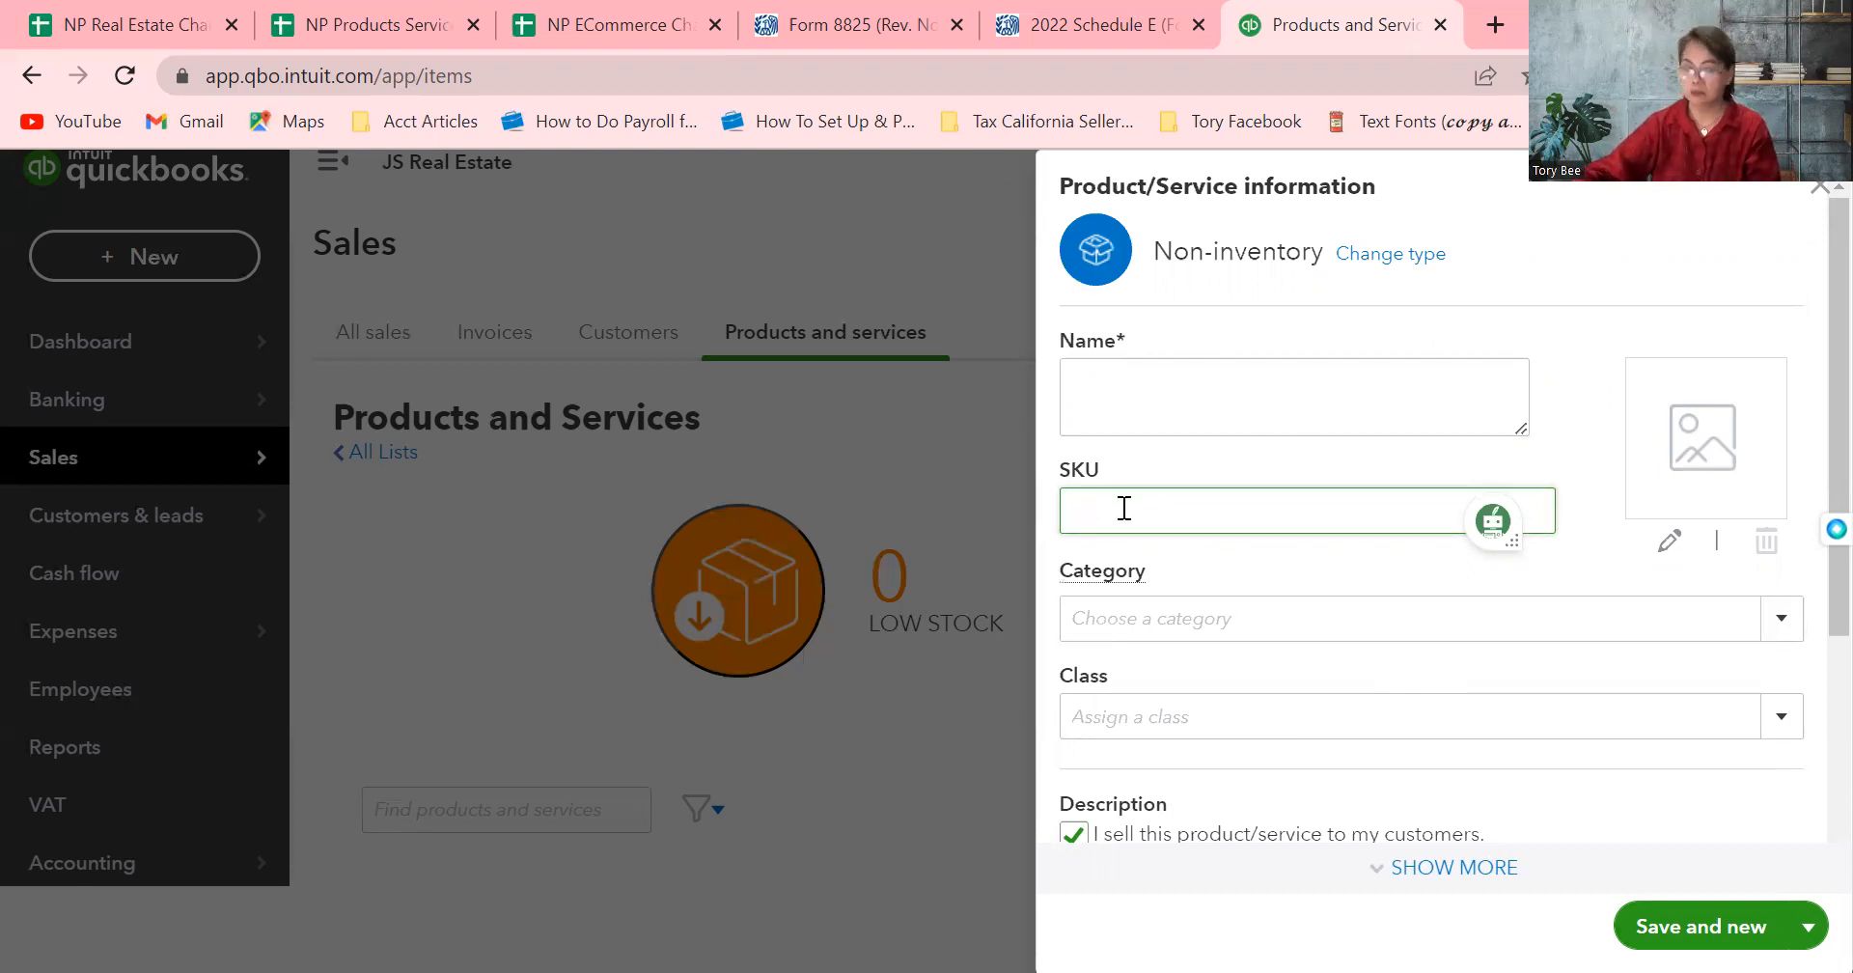
text(6520)
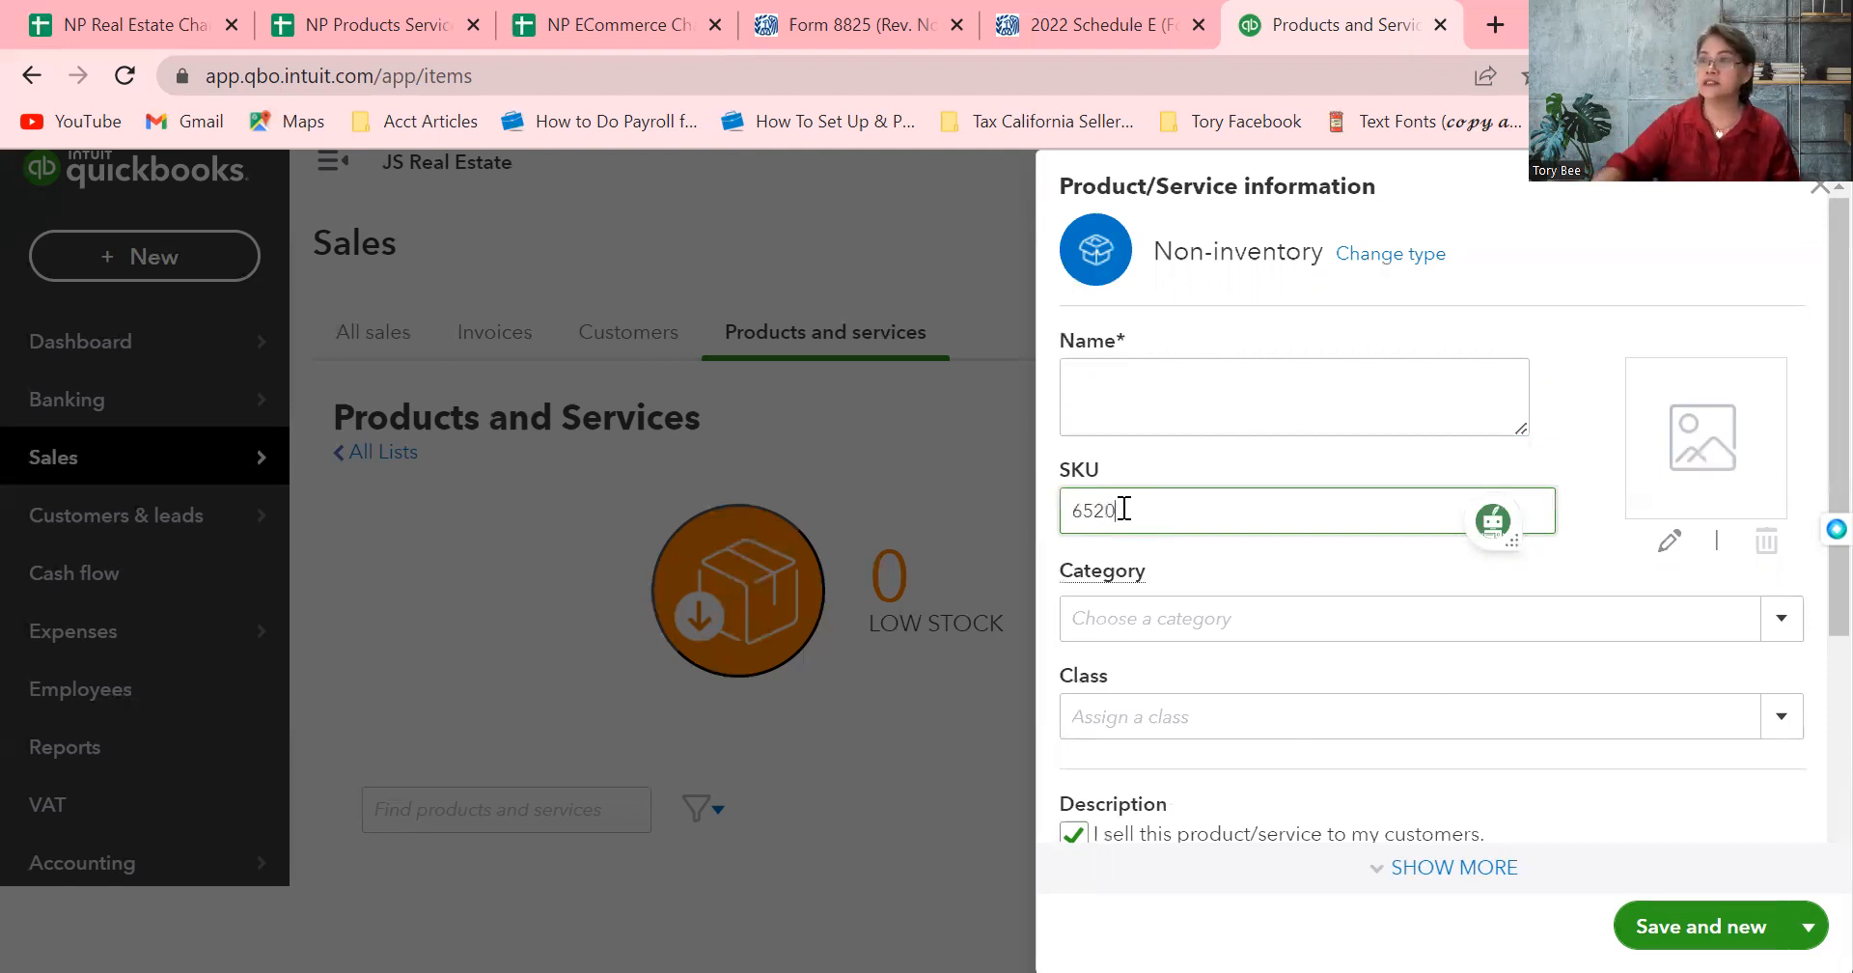
click(1098, 377)
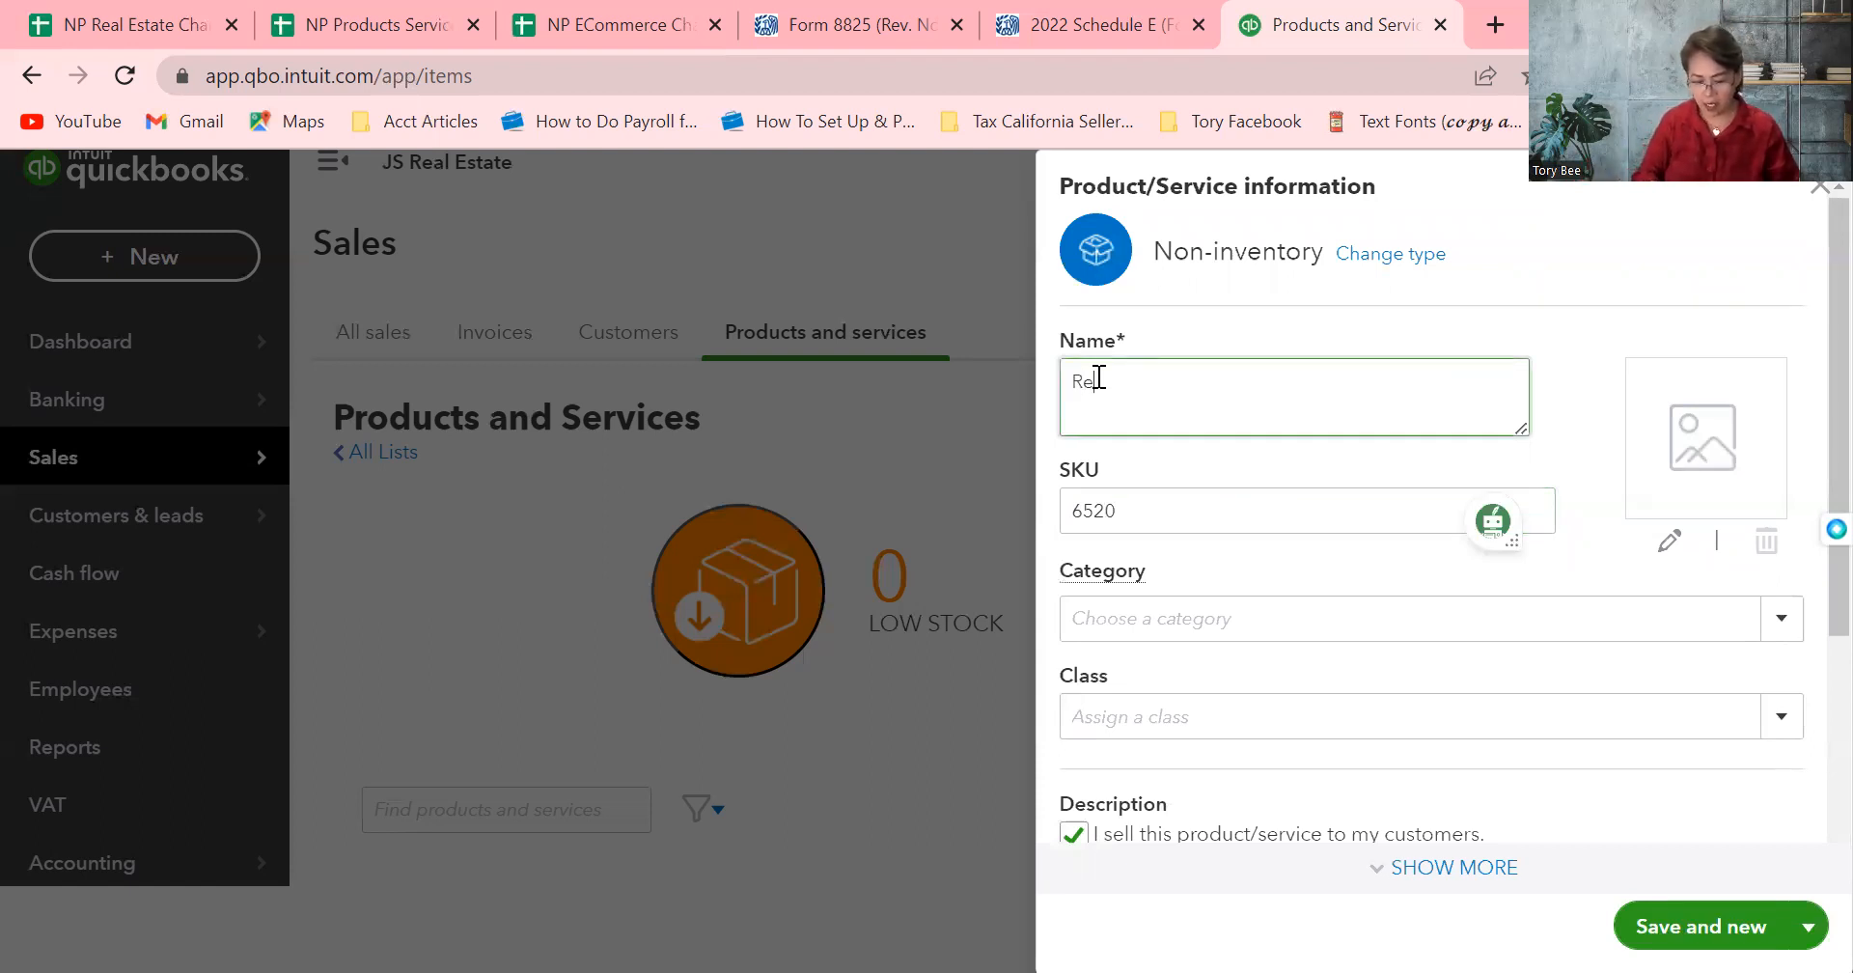
text(Repai)
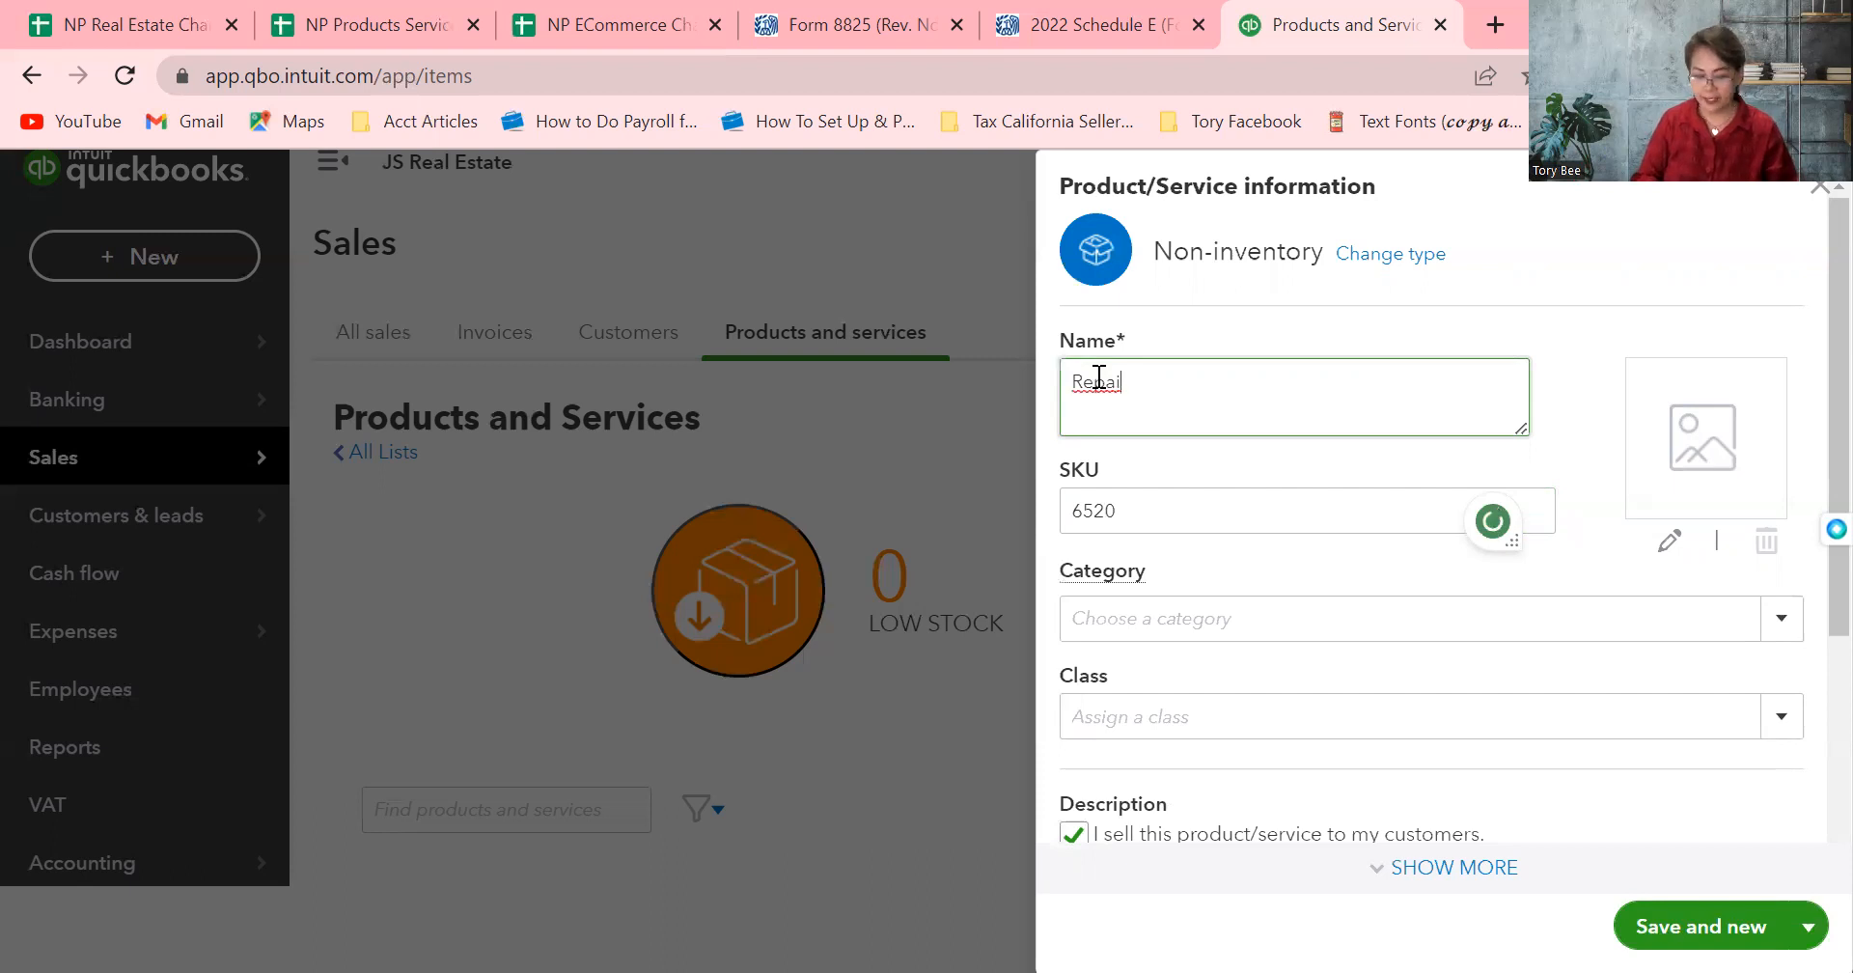
text(r and Maintenanc)
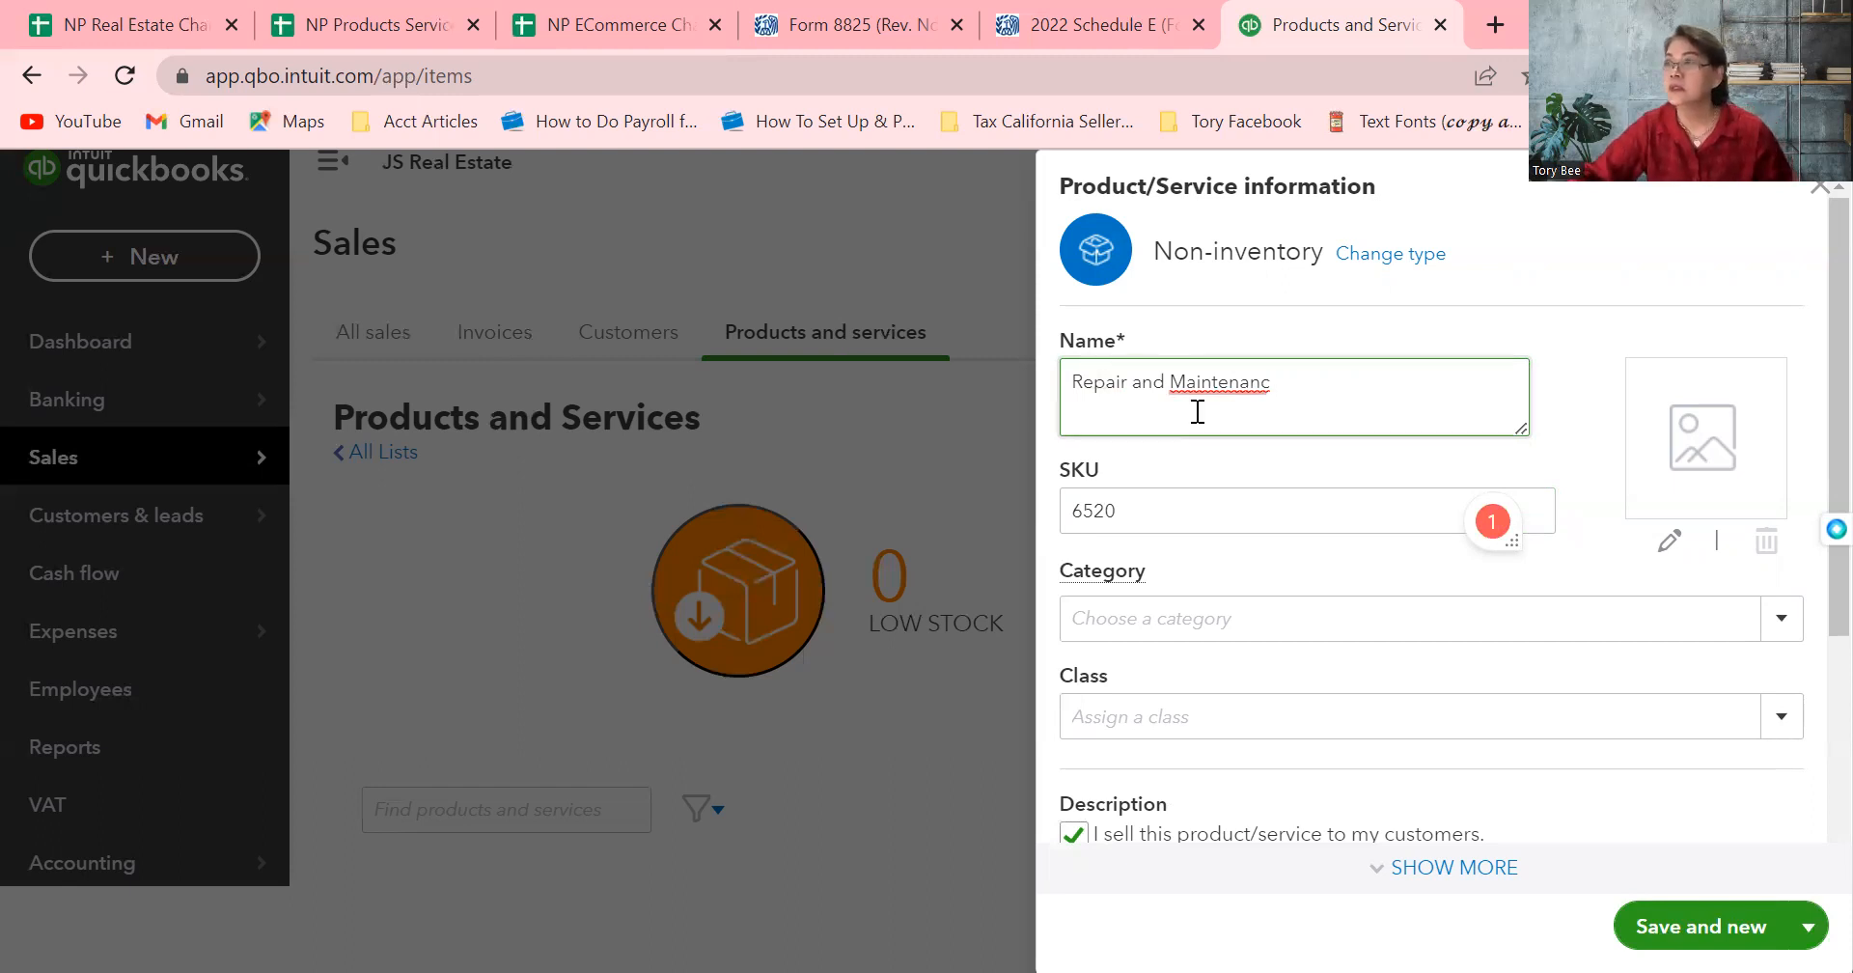
text(e)
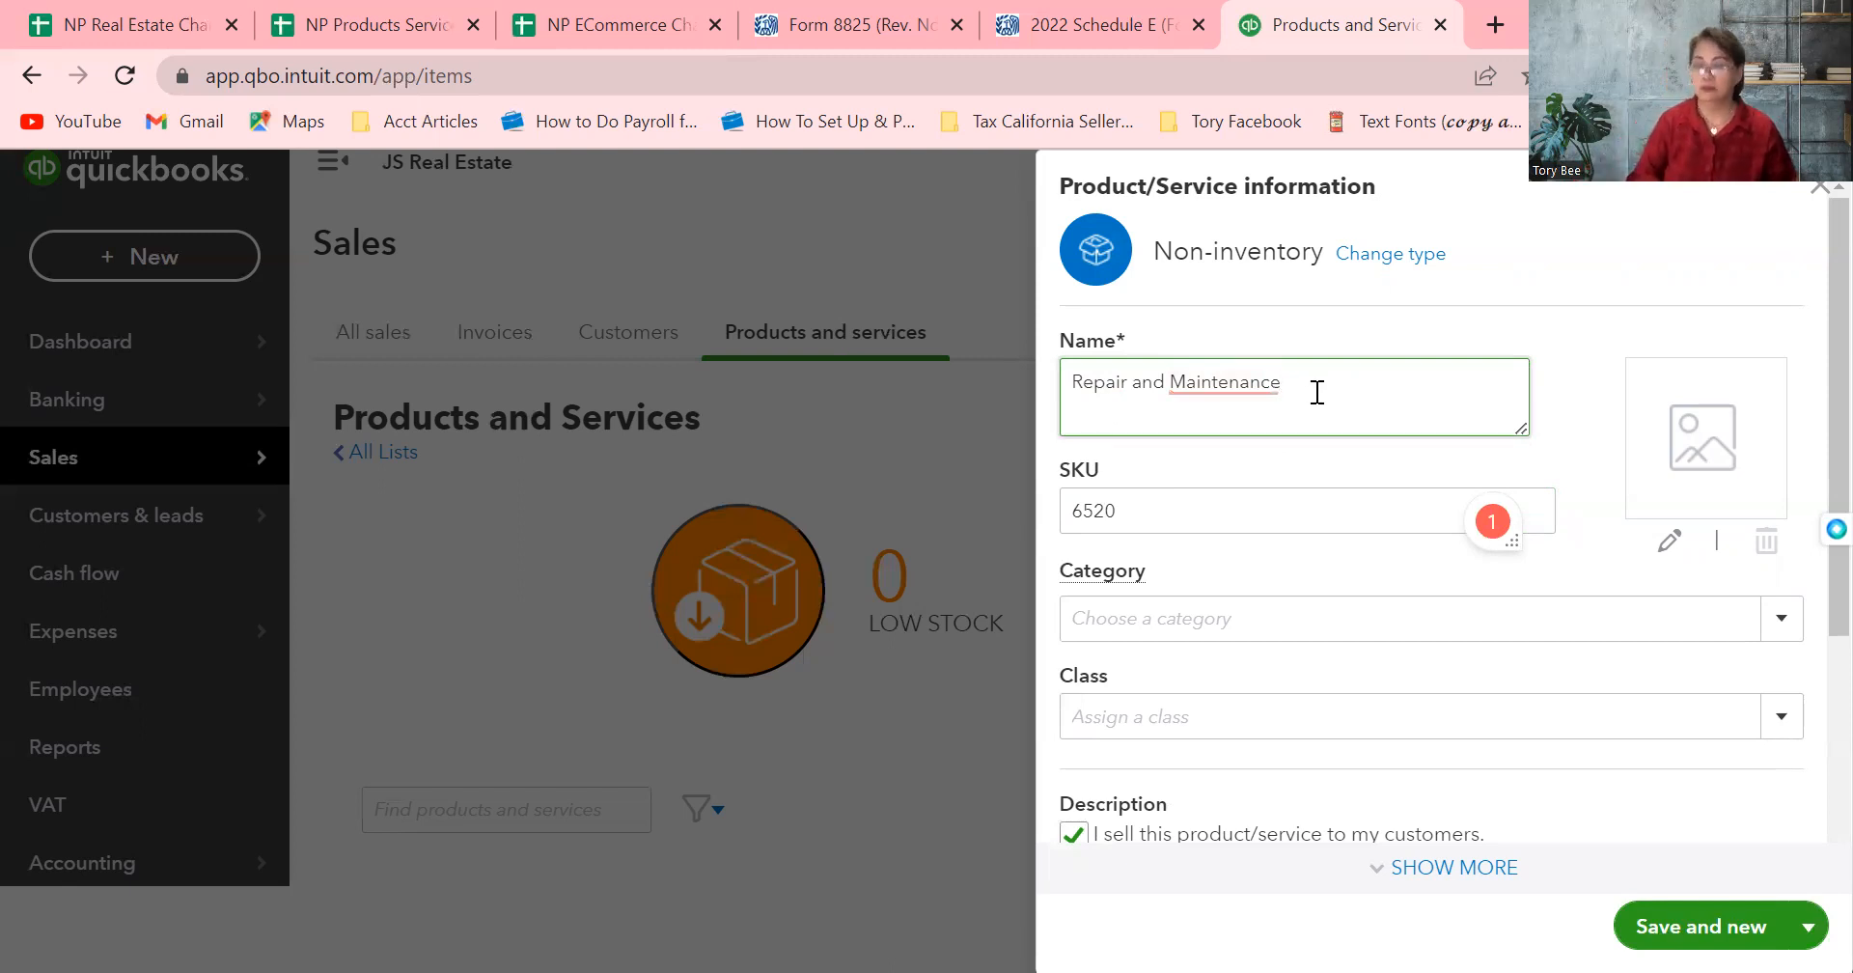
text( Labor)
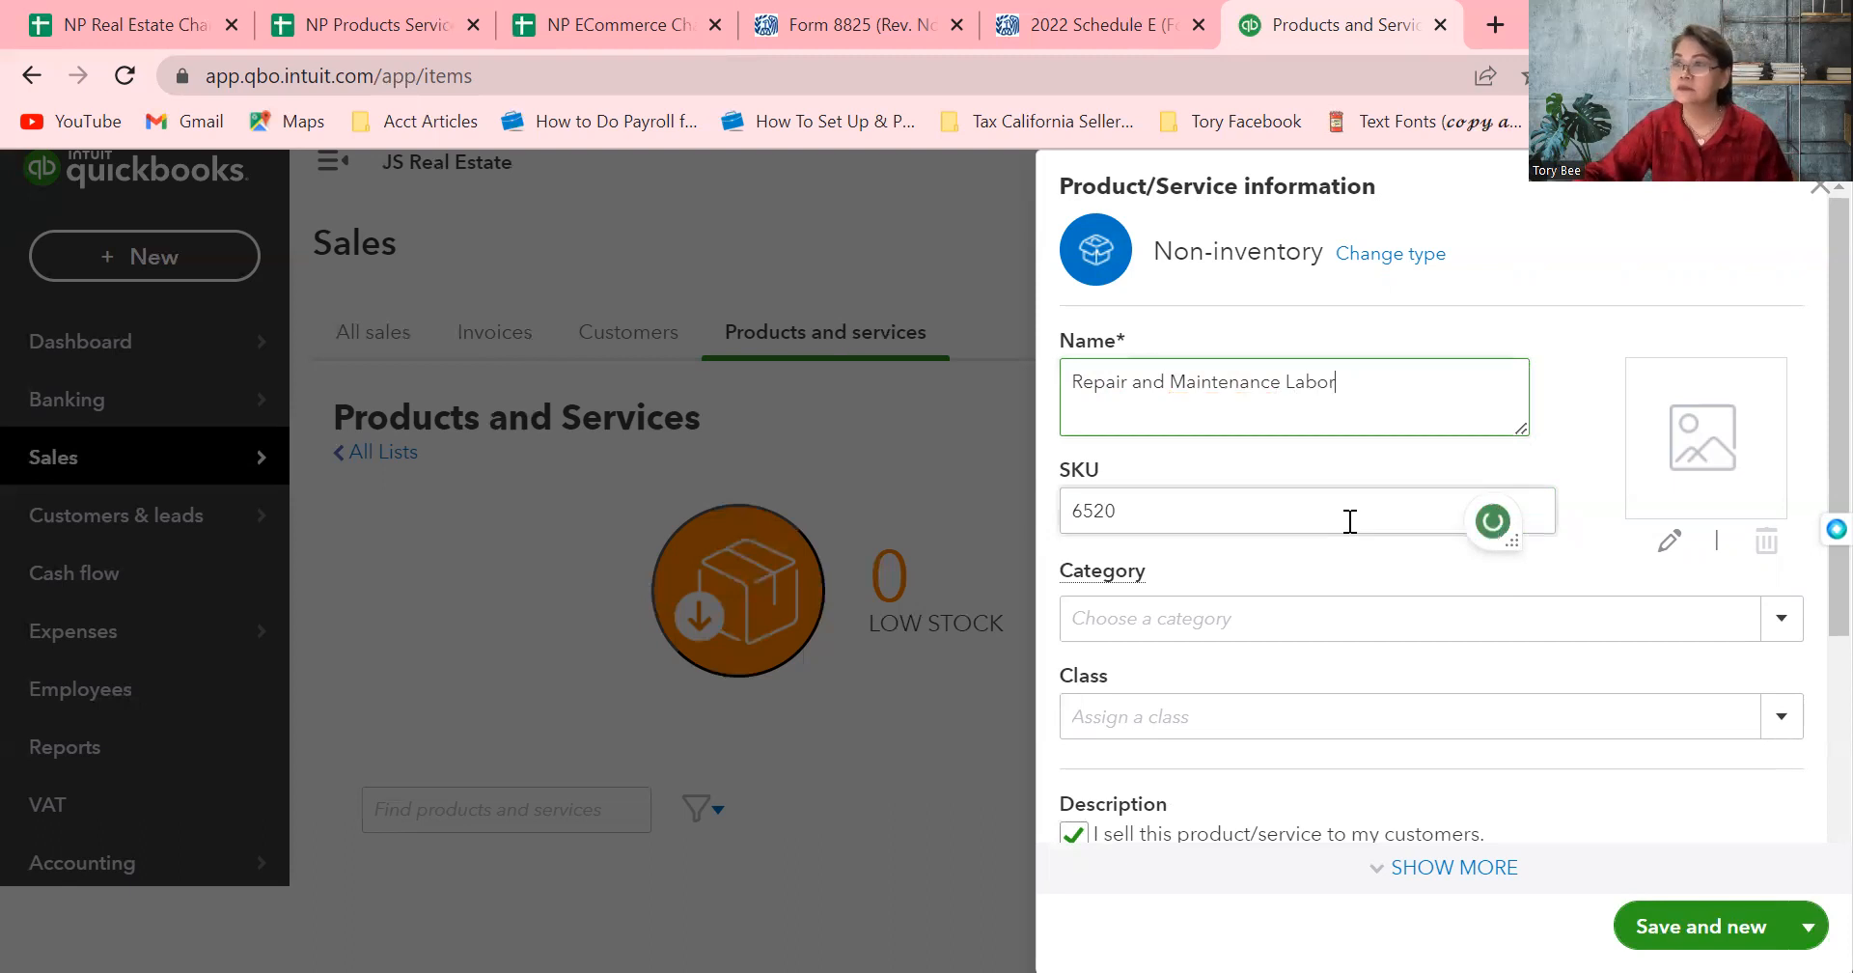
Set the labor item's income account to 4200 Billable Expense Income and mark it as purchased from a supplier
click(1807, 737)
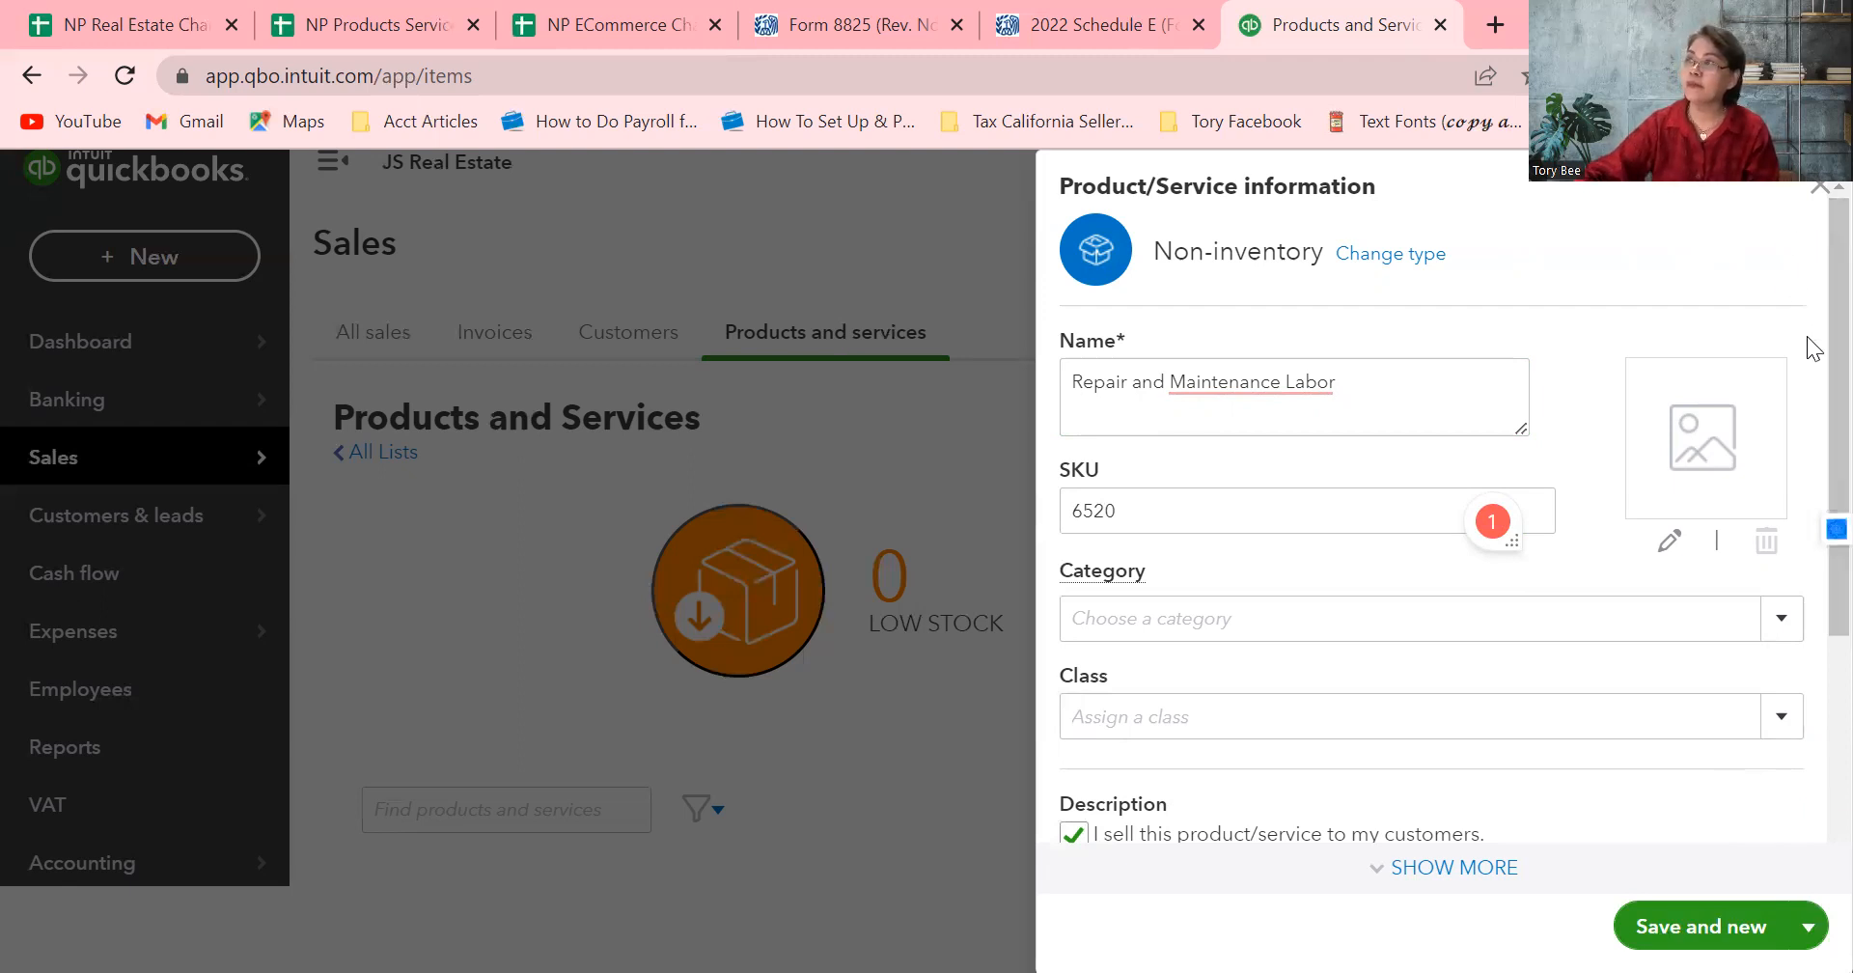
scroll(1807, 425, down, 3)
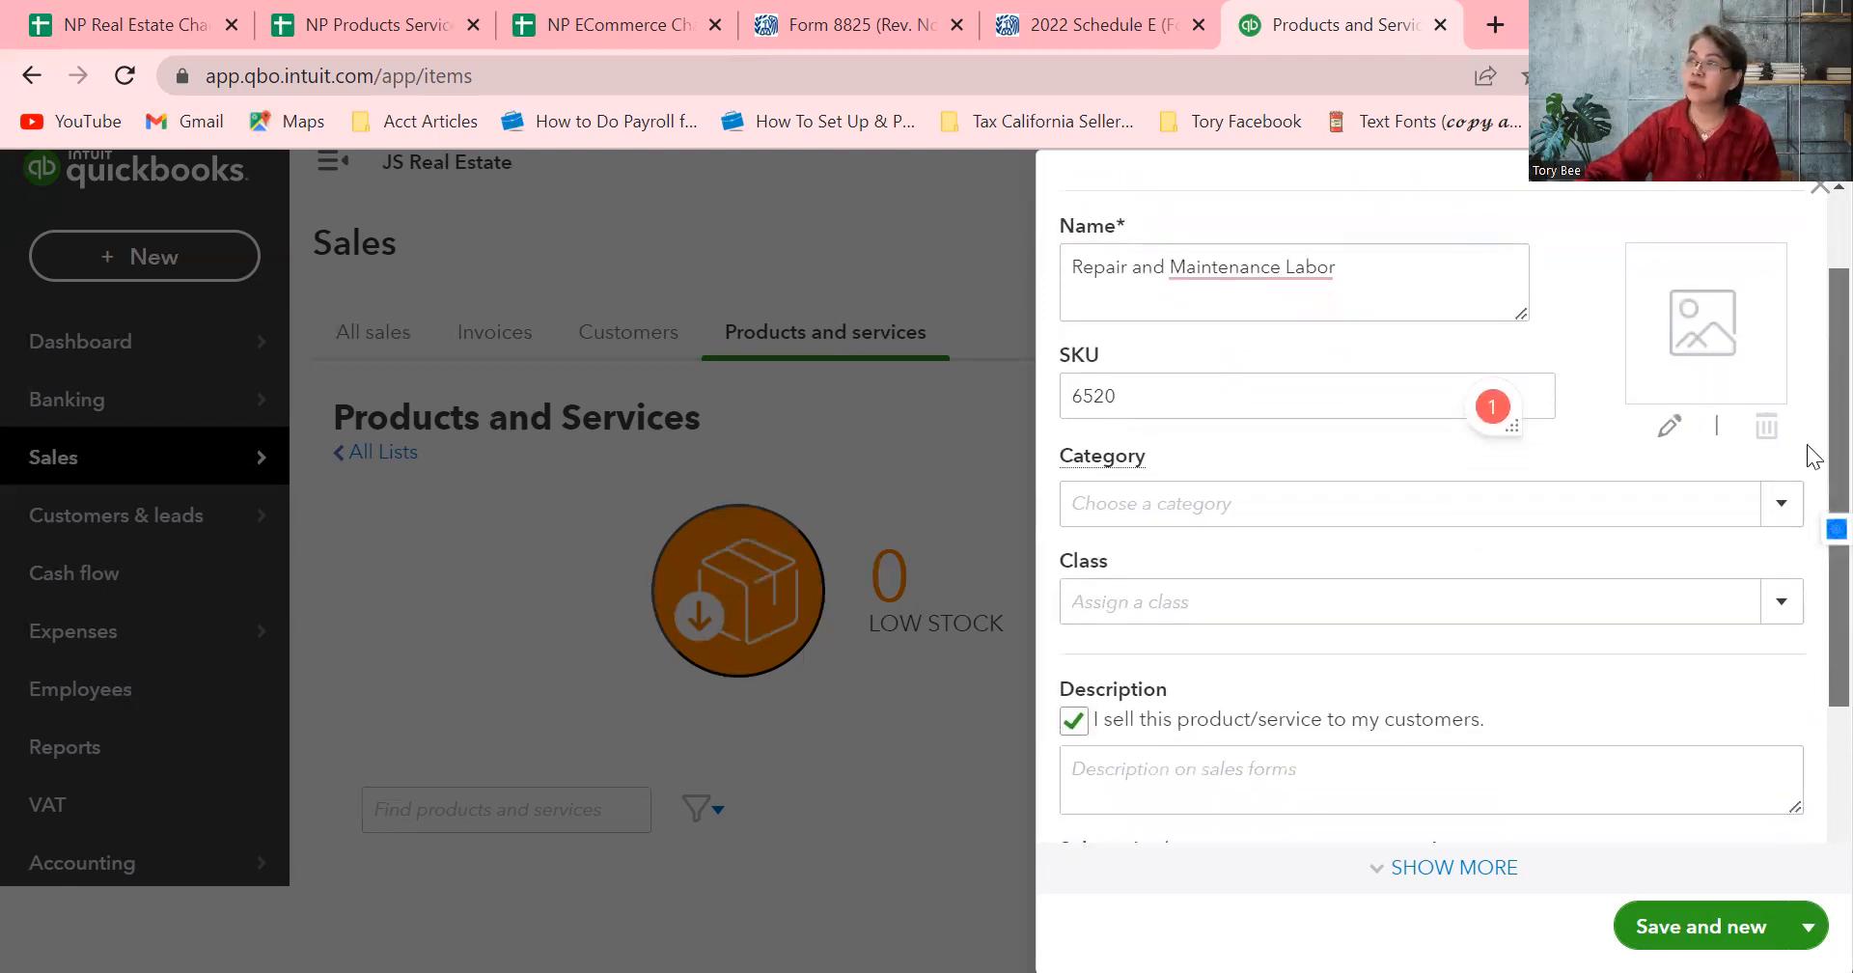
scroll(1809, 579, down, 2)
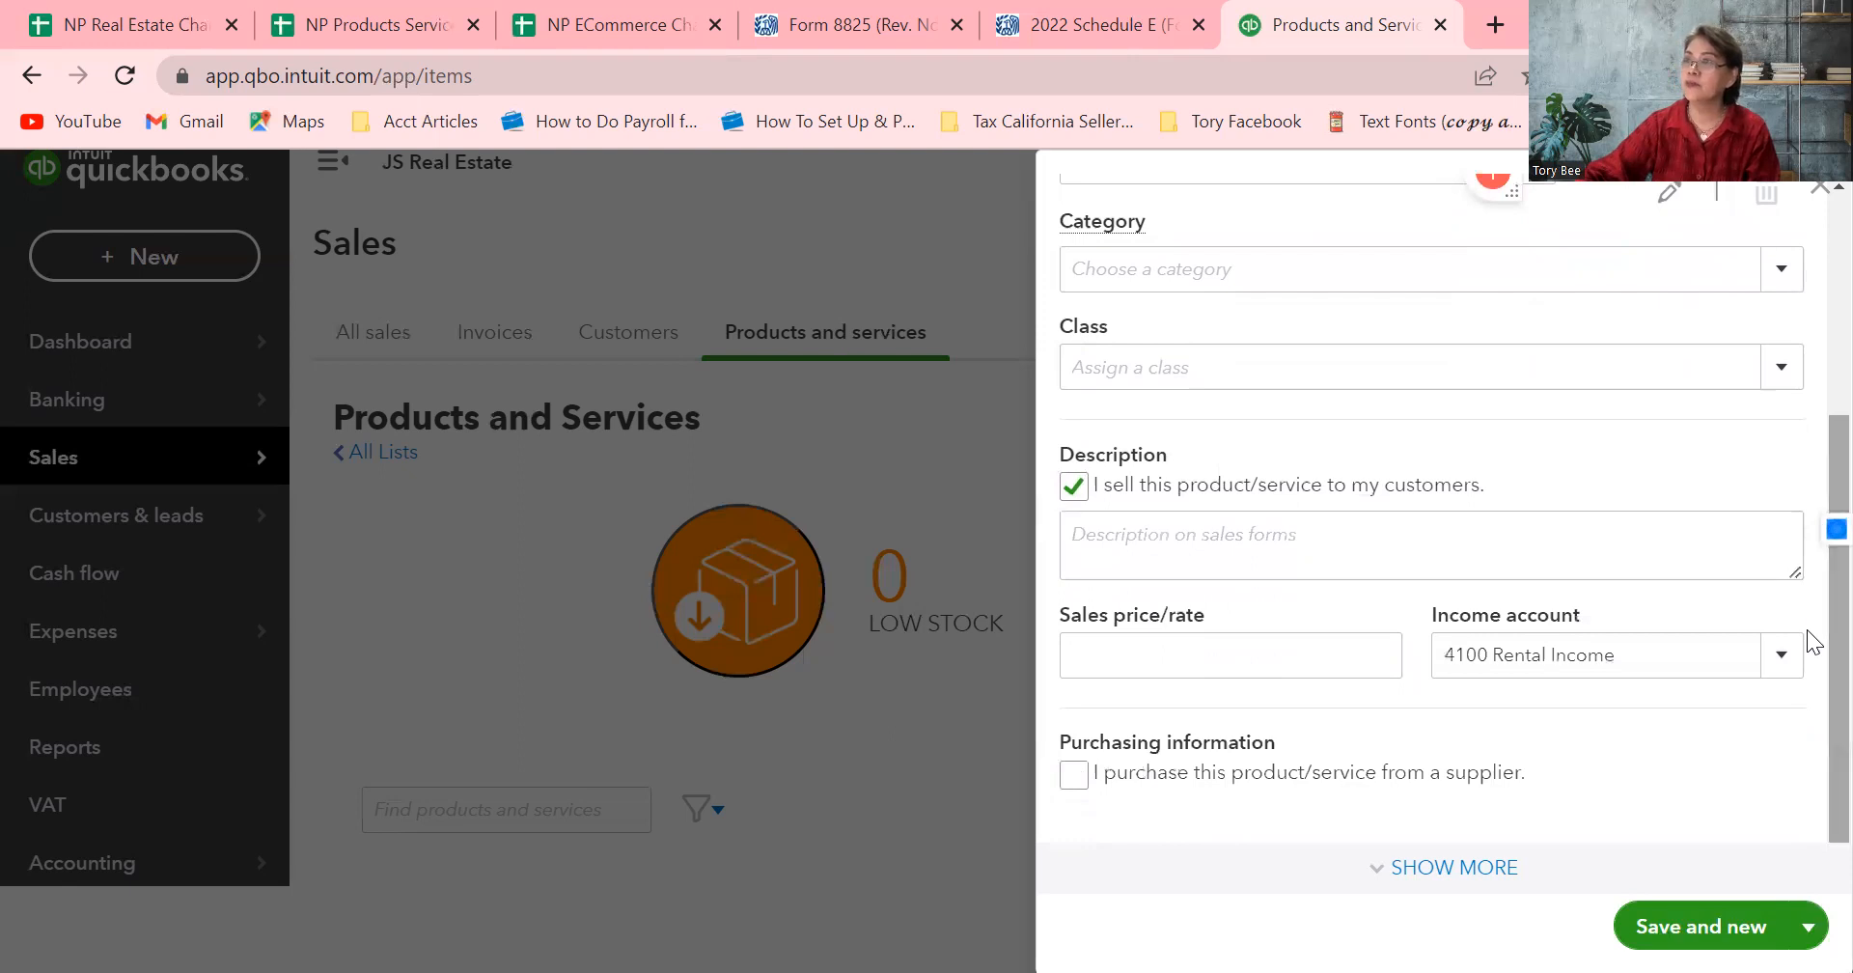
click(1778, 656)
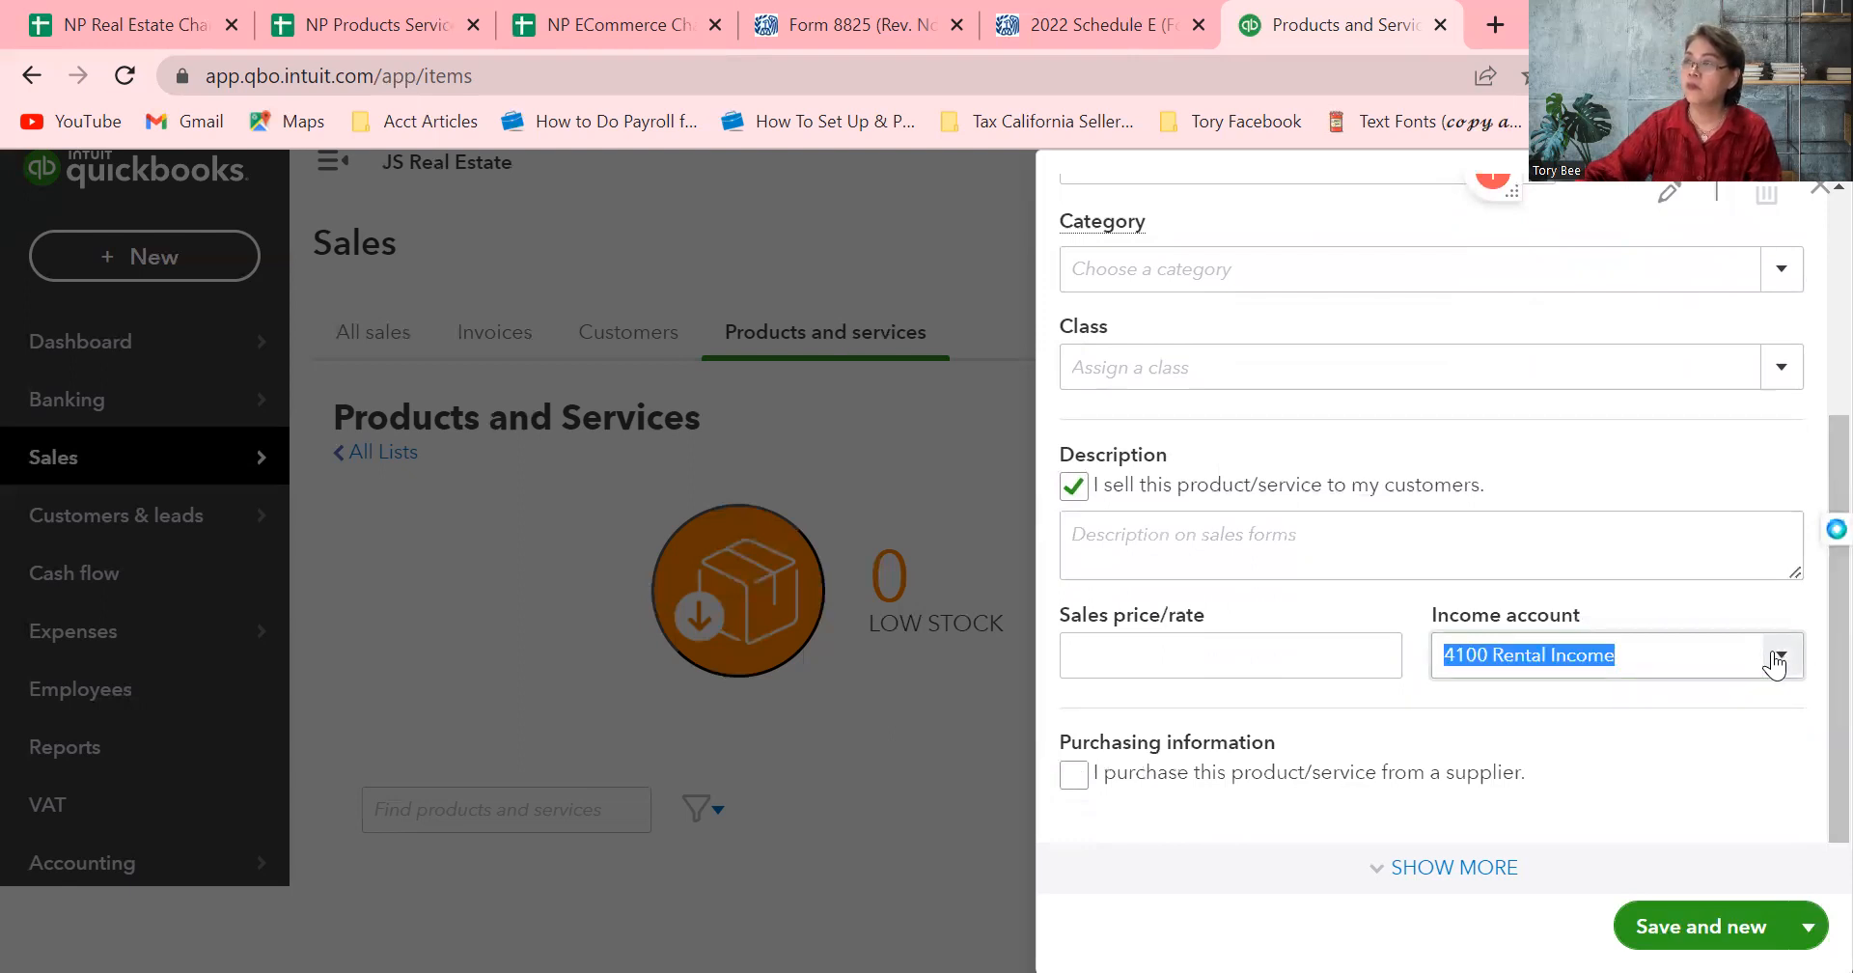
click(1150, 255)
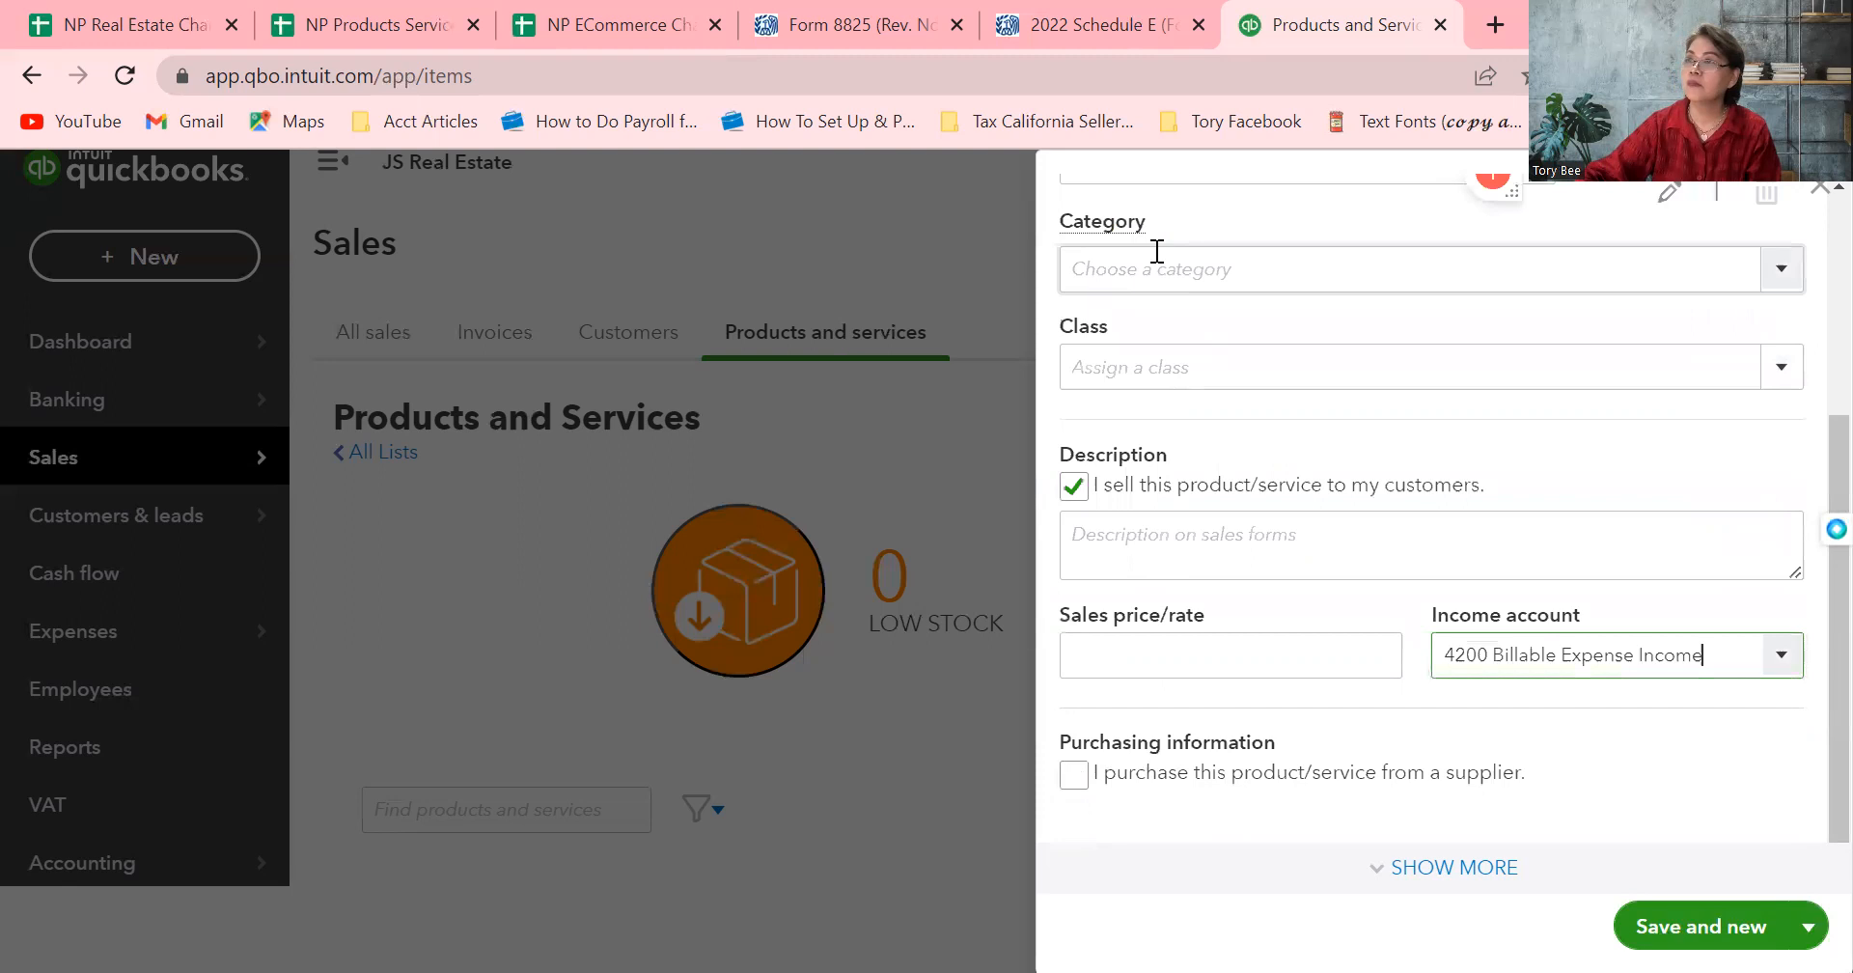
drag(1811, 747, 1811, 763)
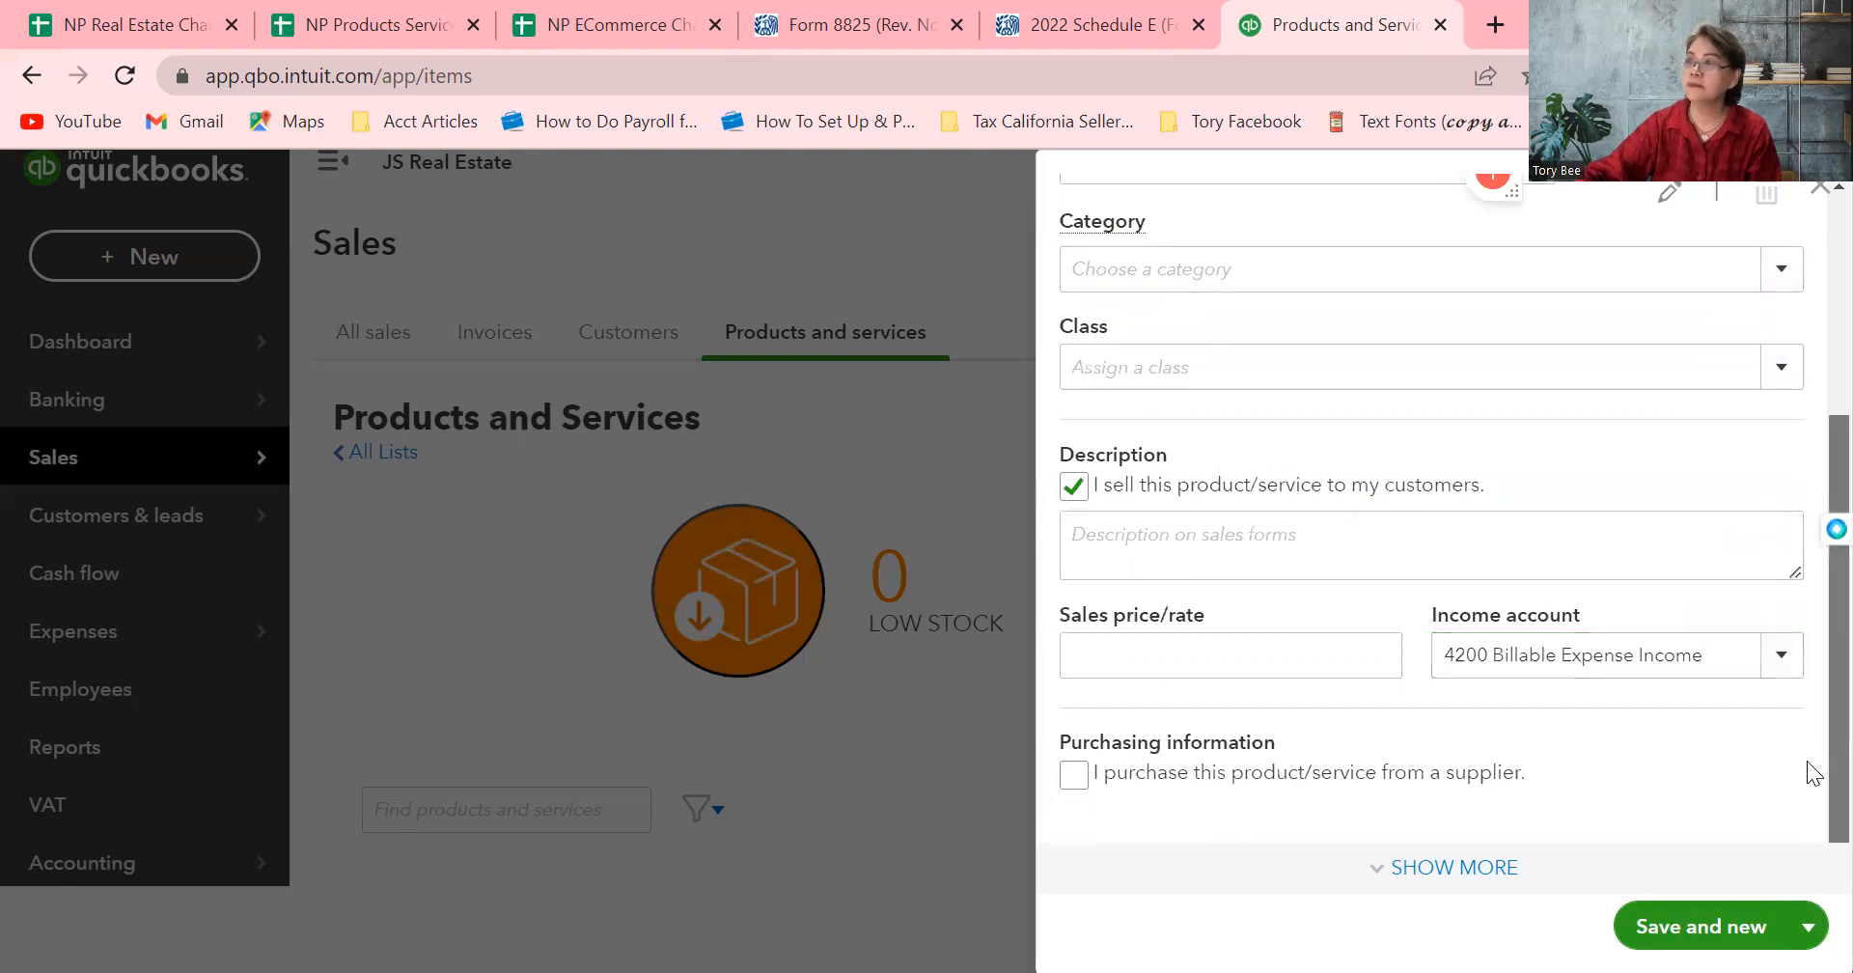
click(1654, 844)
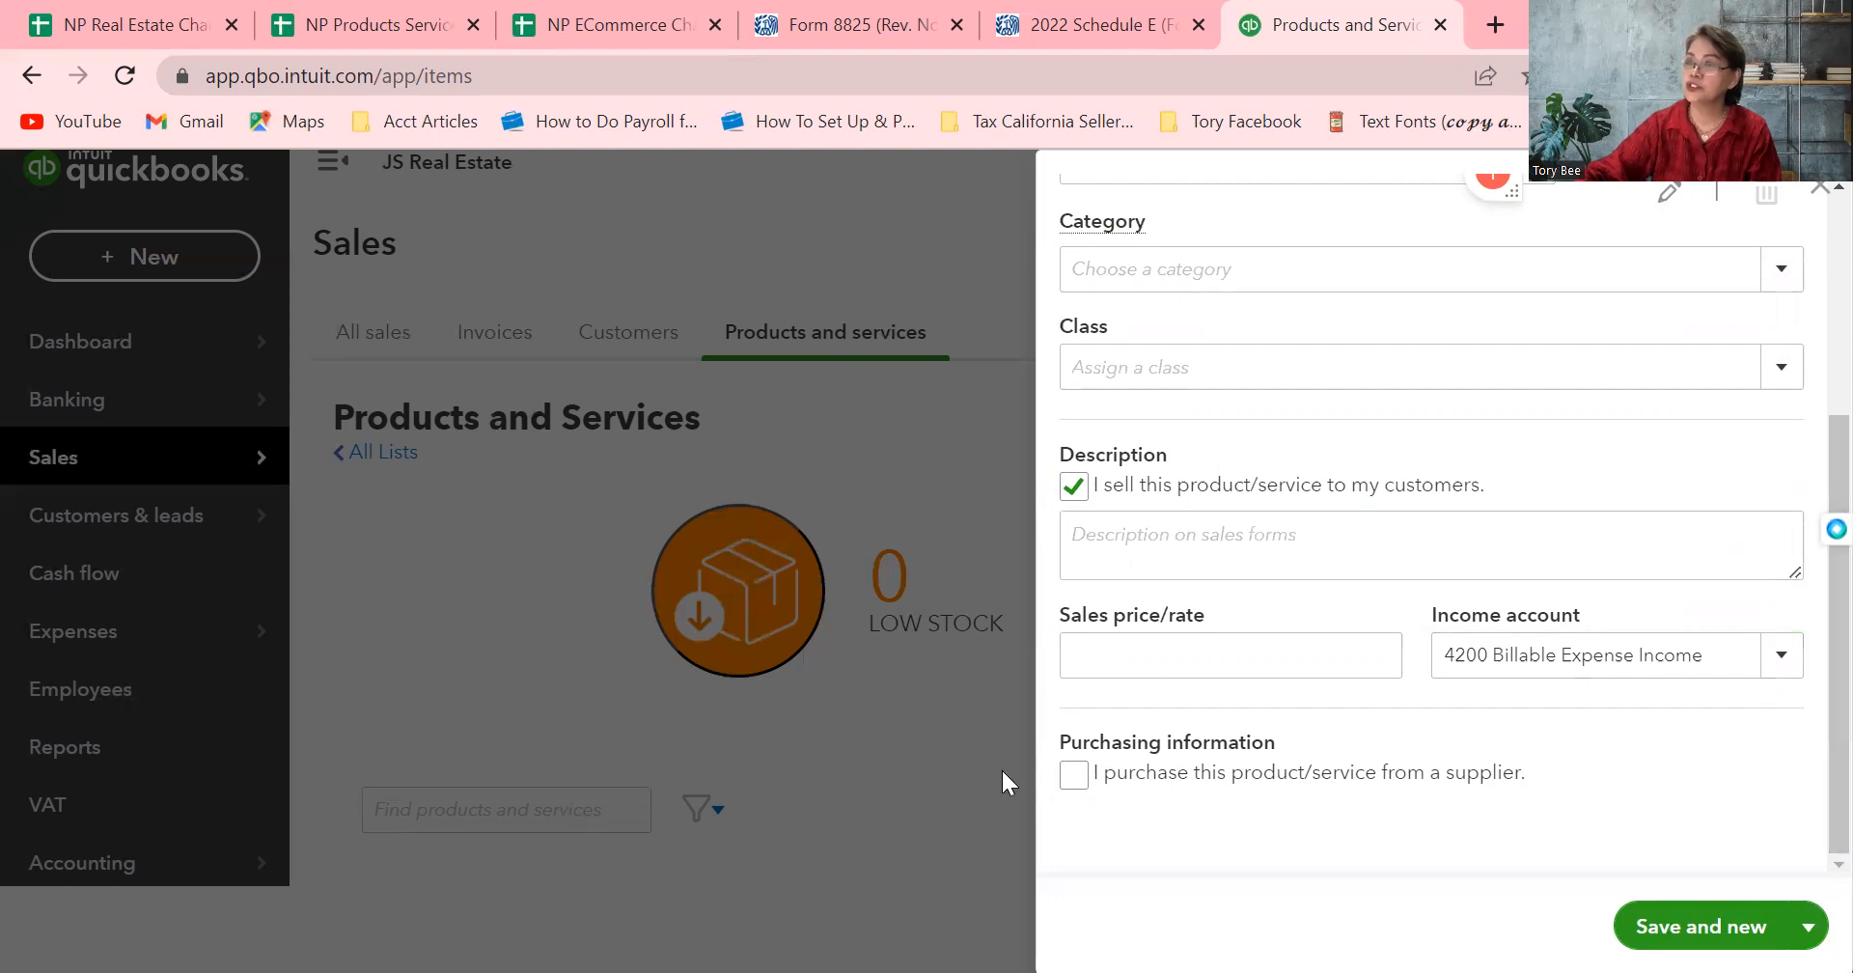
click(1083, 780)
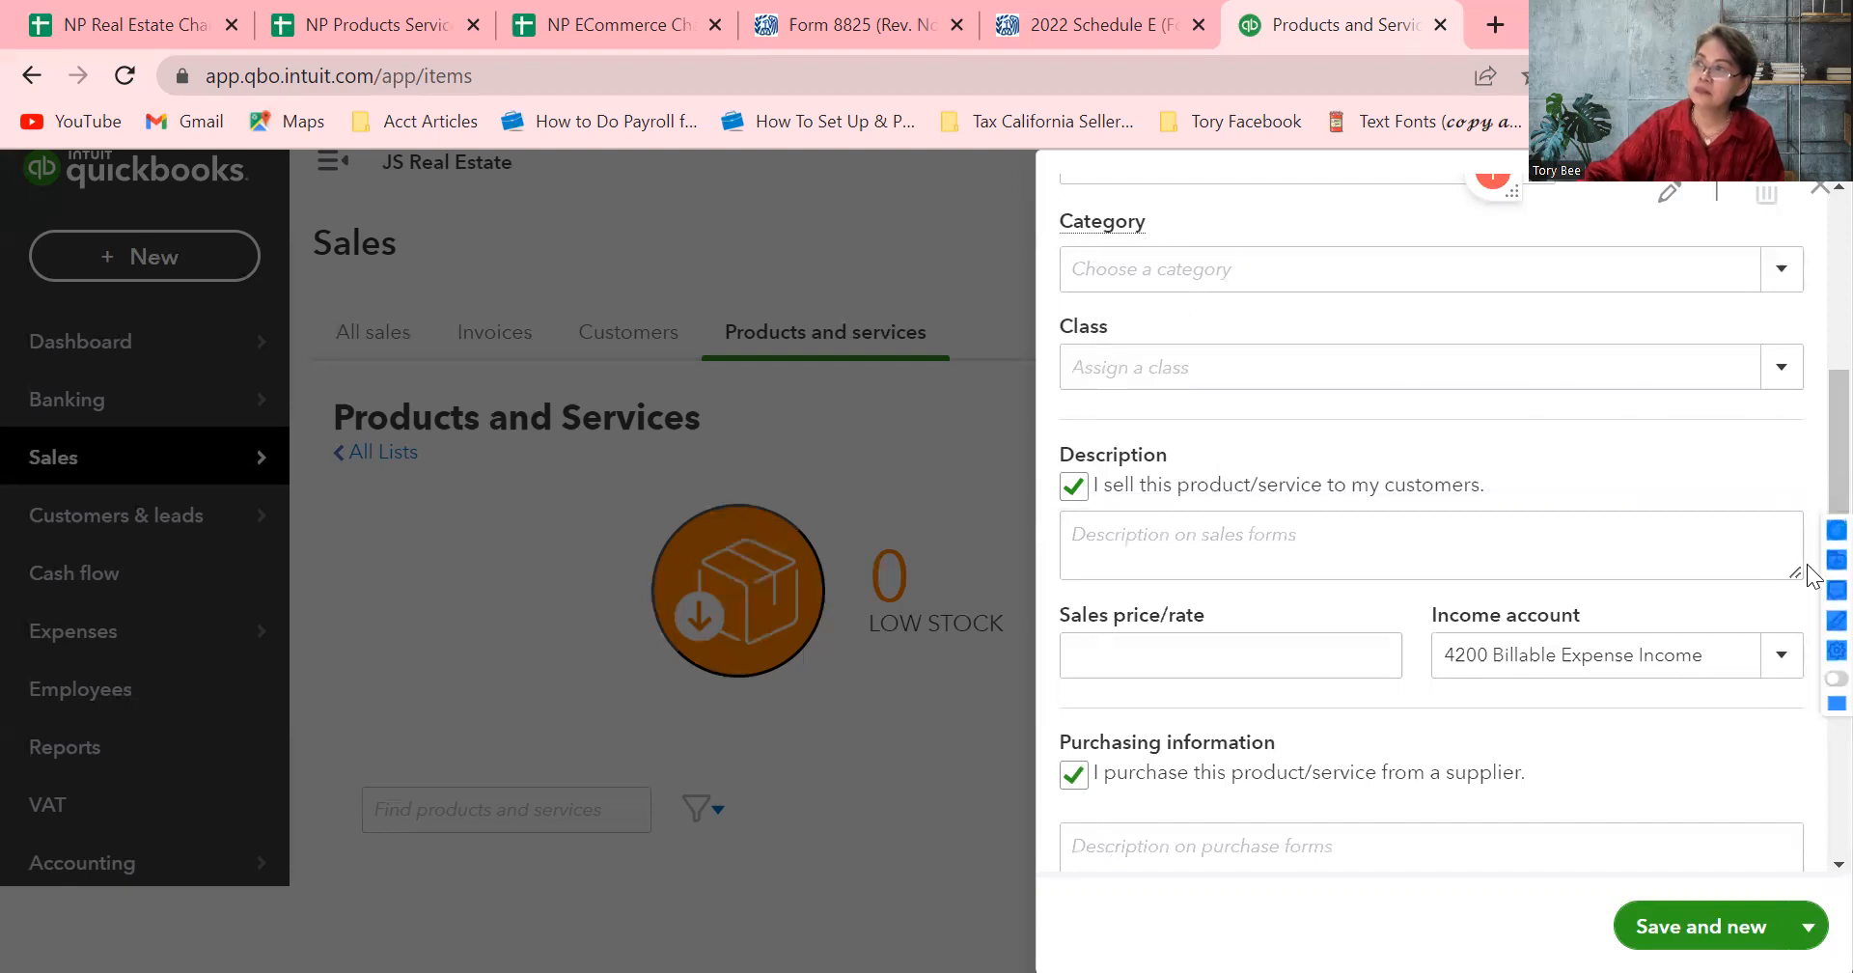
Set the labor item's expense account to Direct Construction Cost, save the item and close the product form
scroll(1812, 793, down, 1)
scroll(1812, 793, down, 3)
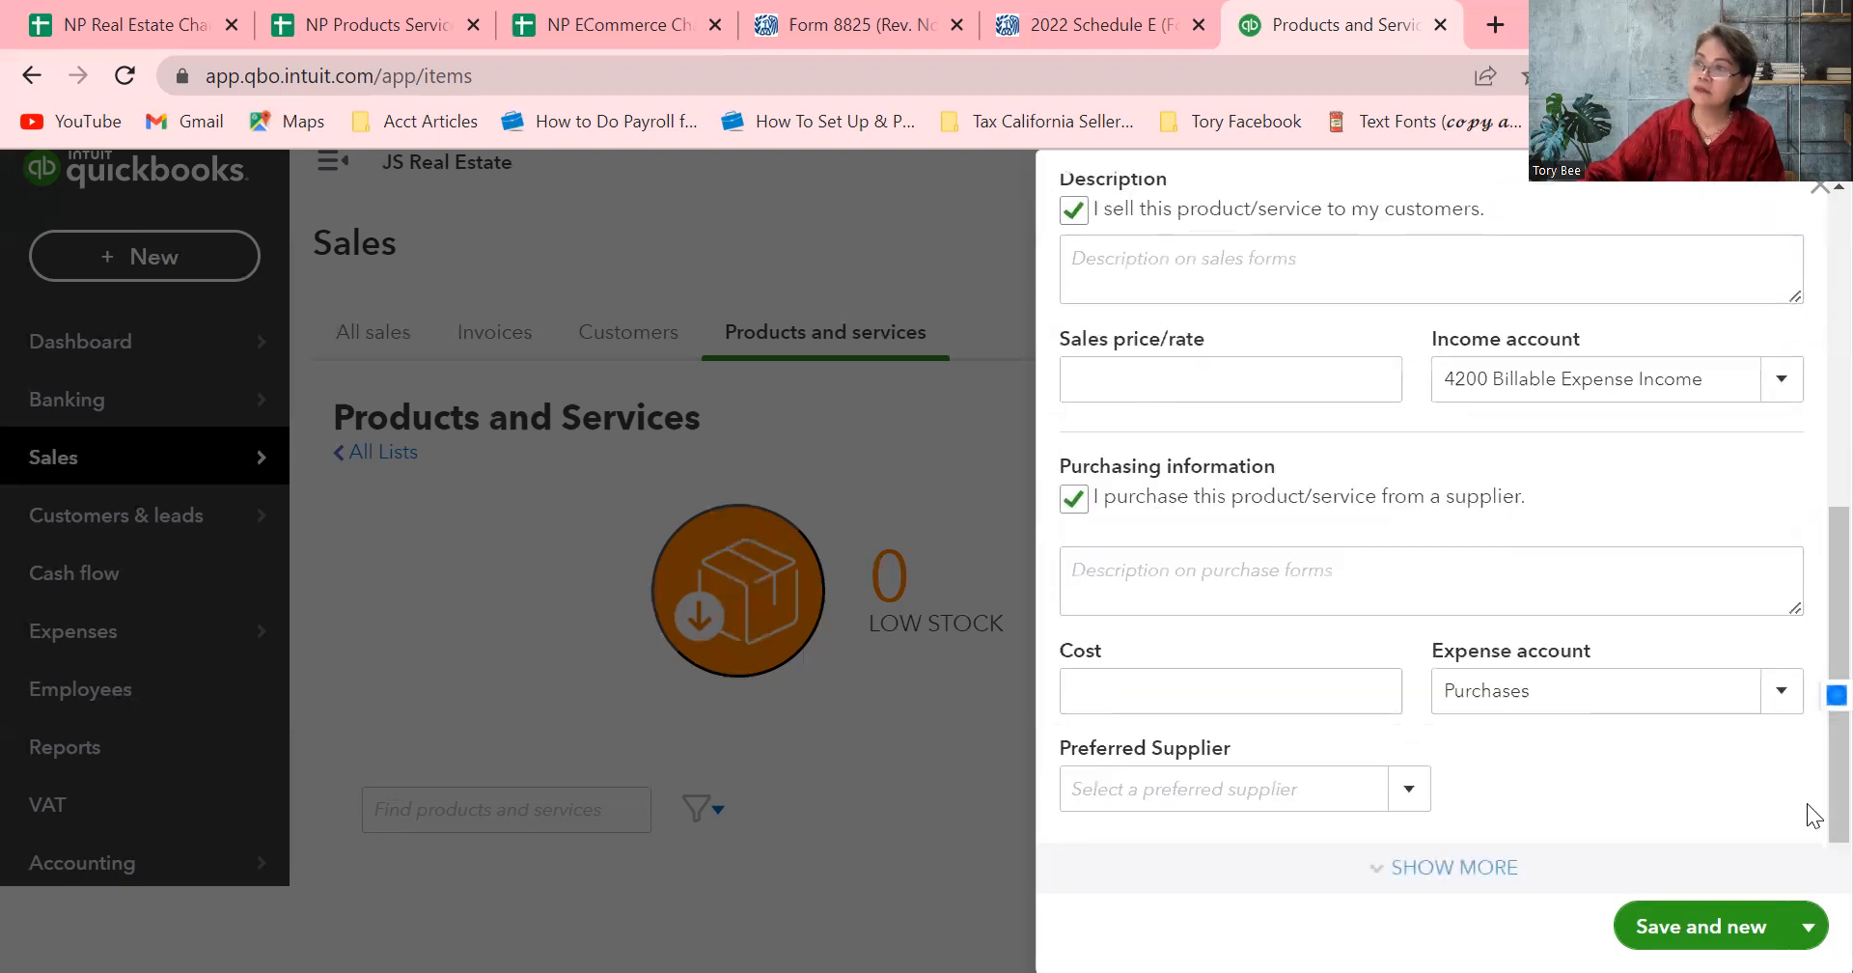
click(1786, 699)
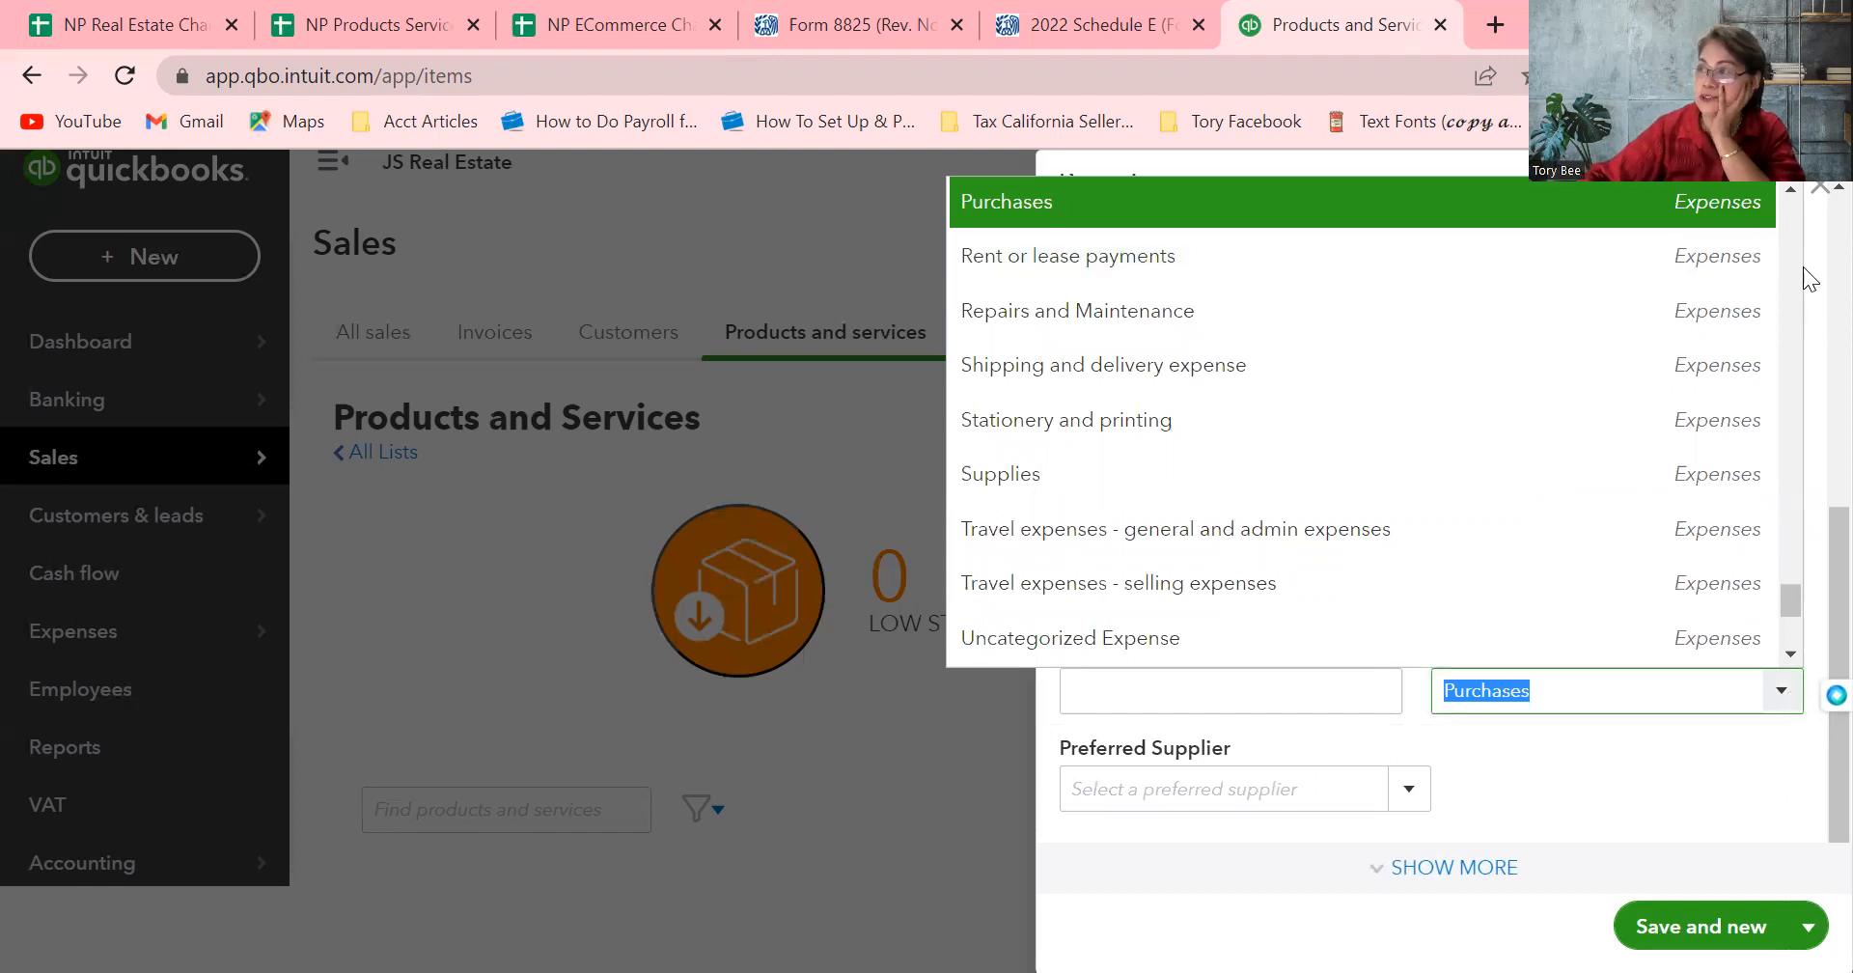
scroll(1793, 259, up, 4)
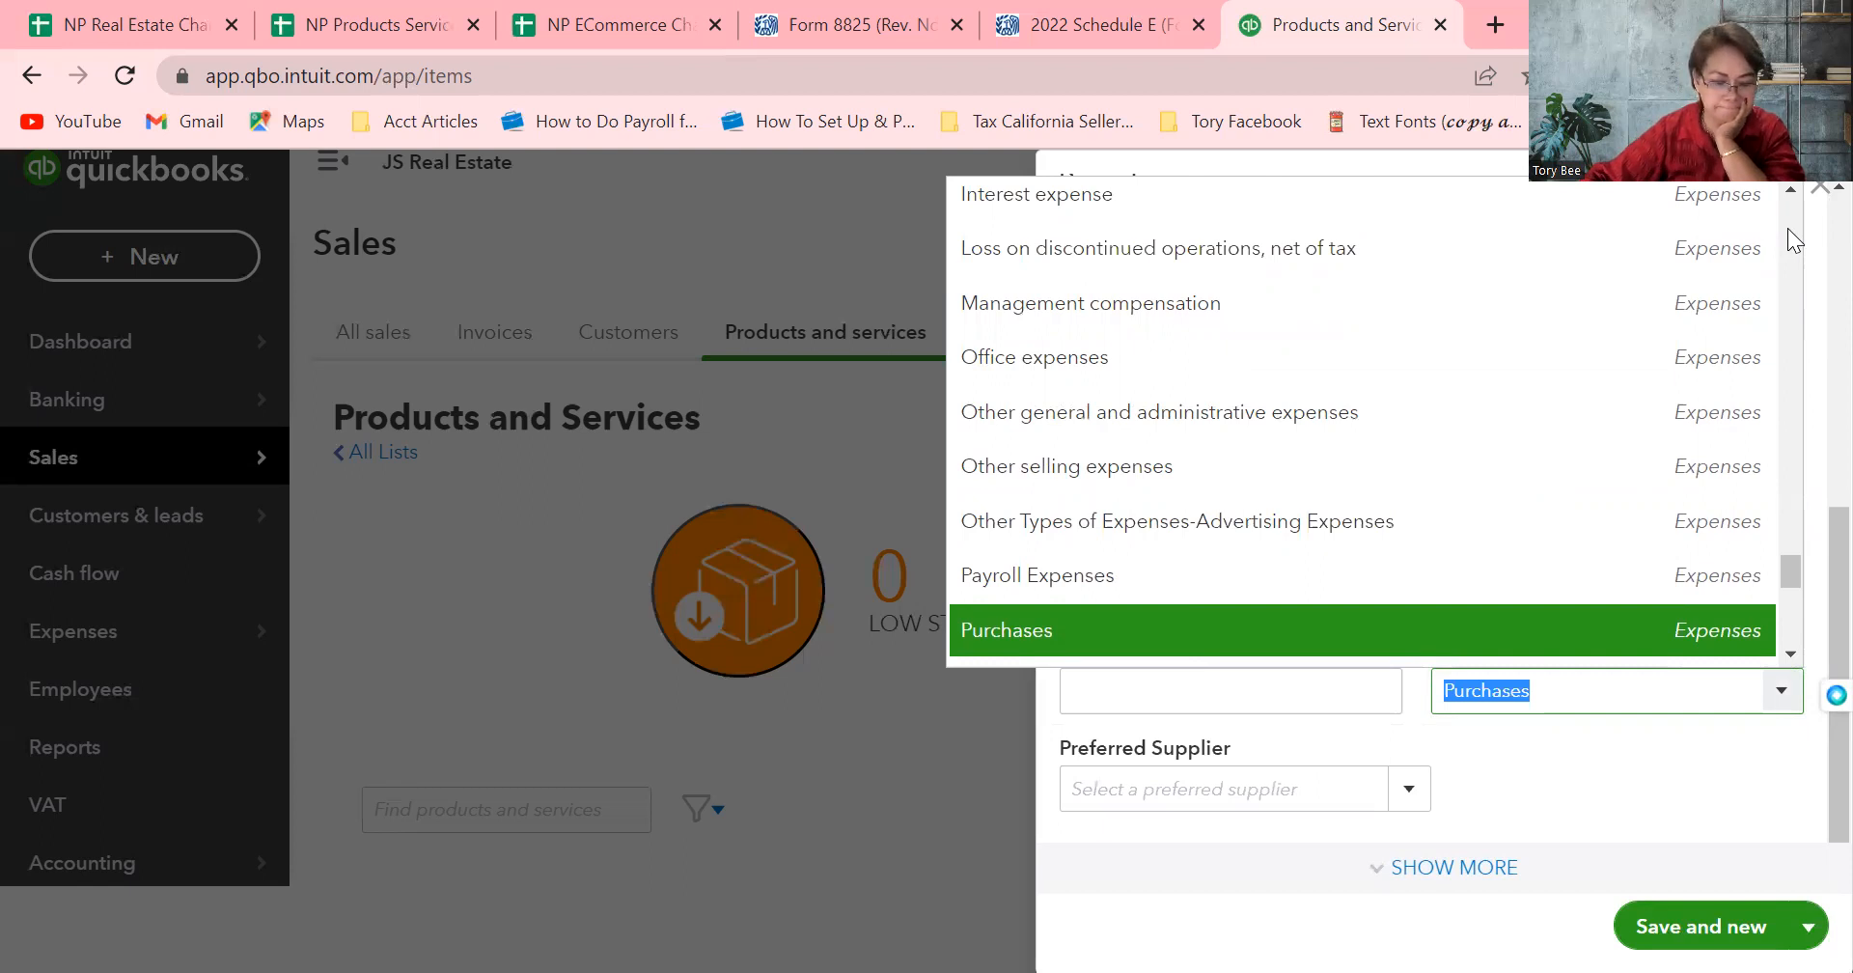
scroll(1787, 227, up, 5)
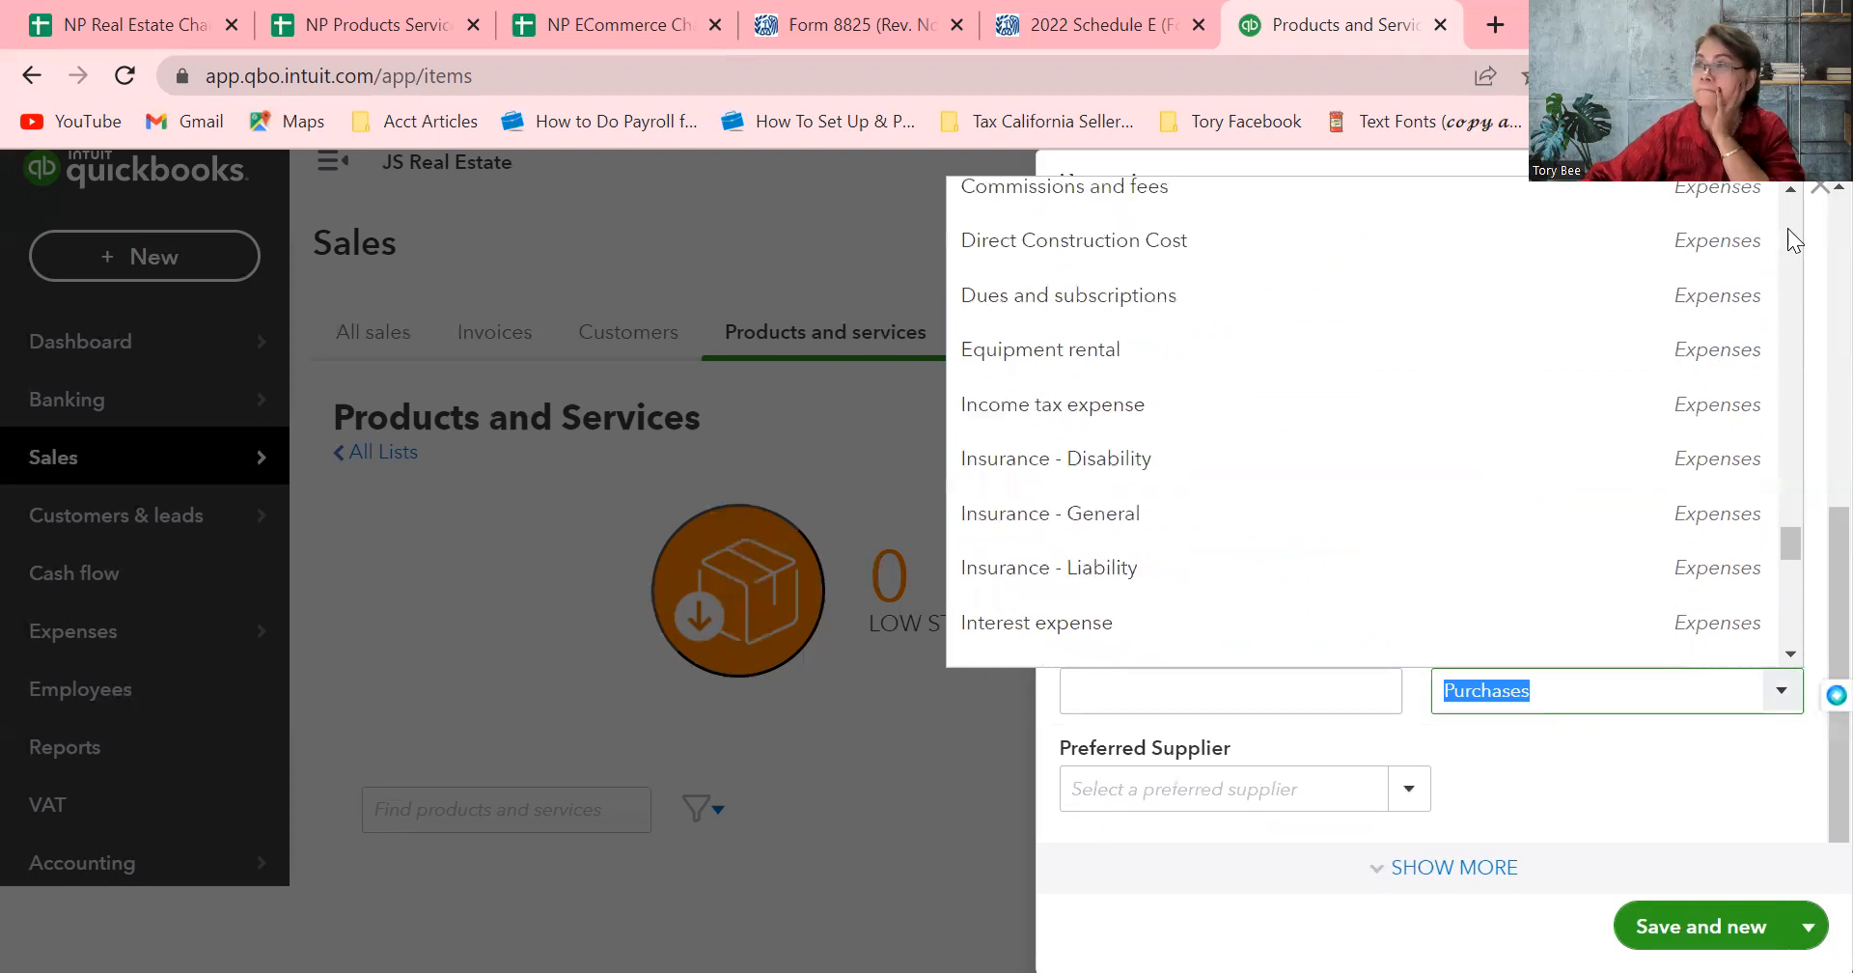
click(1230, 247)
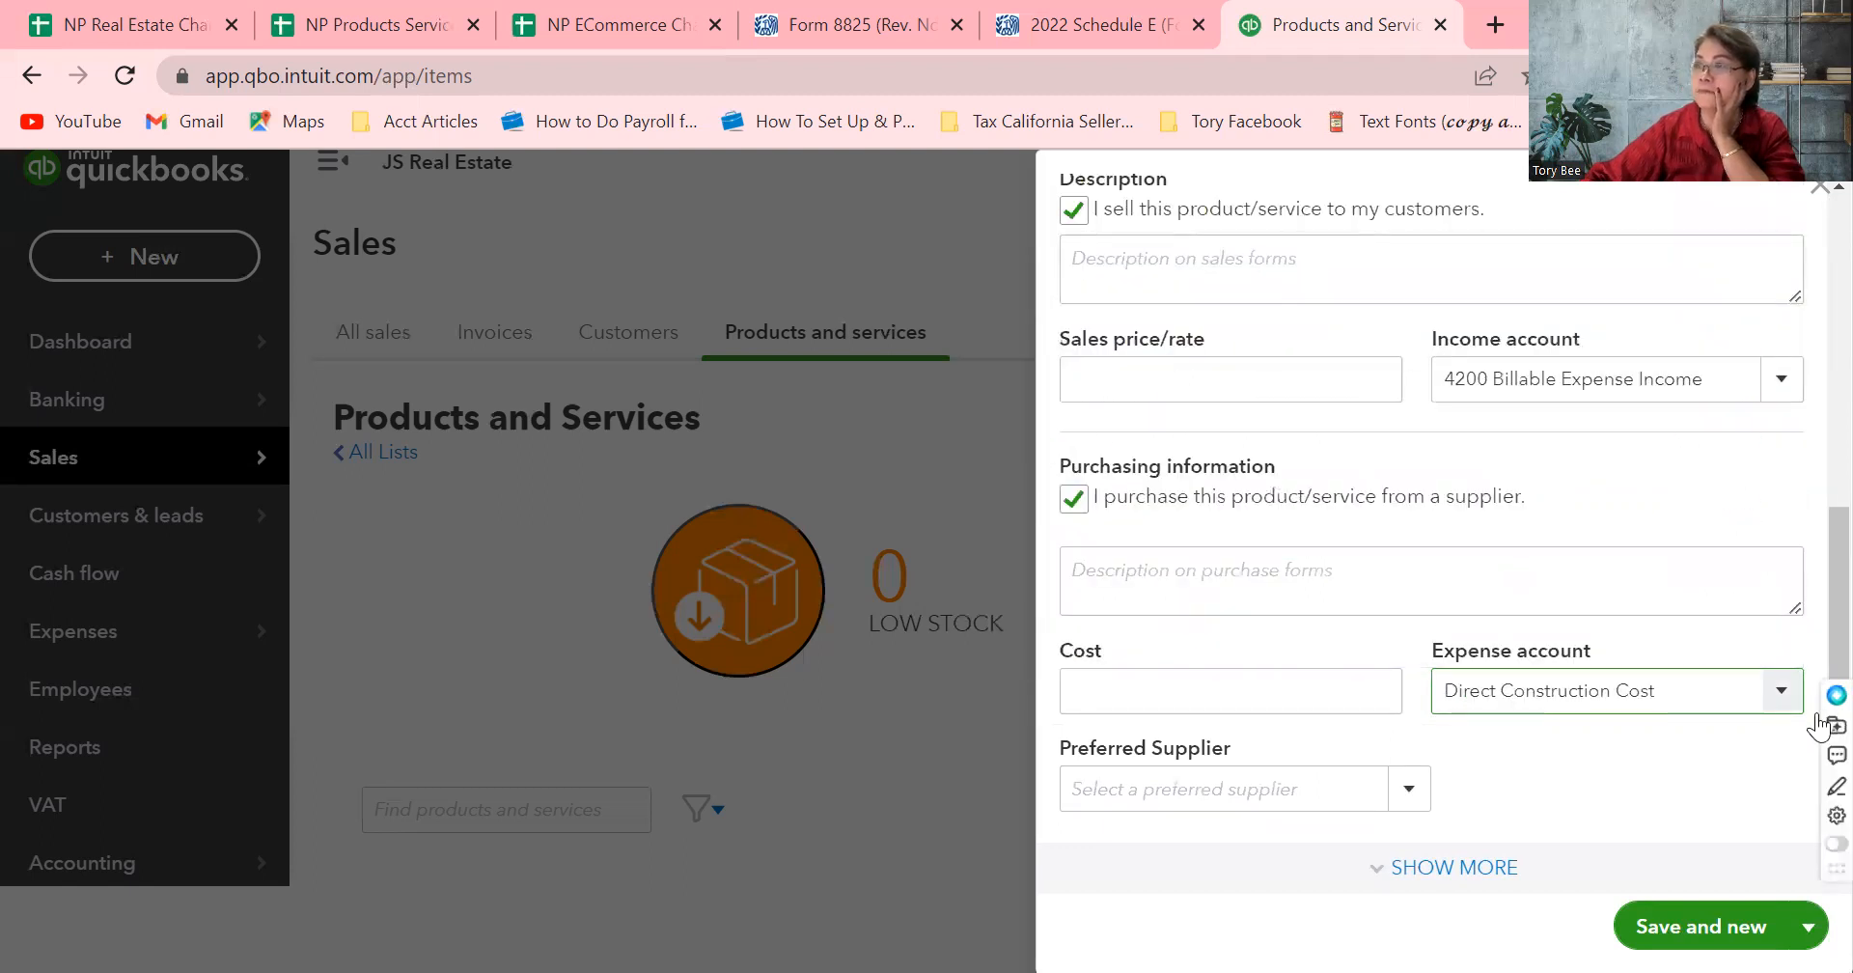
click(1720, 929)
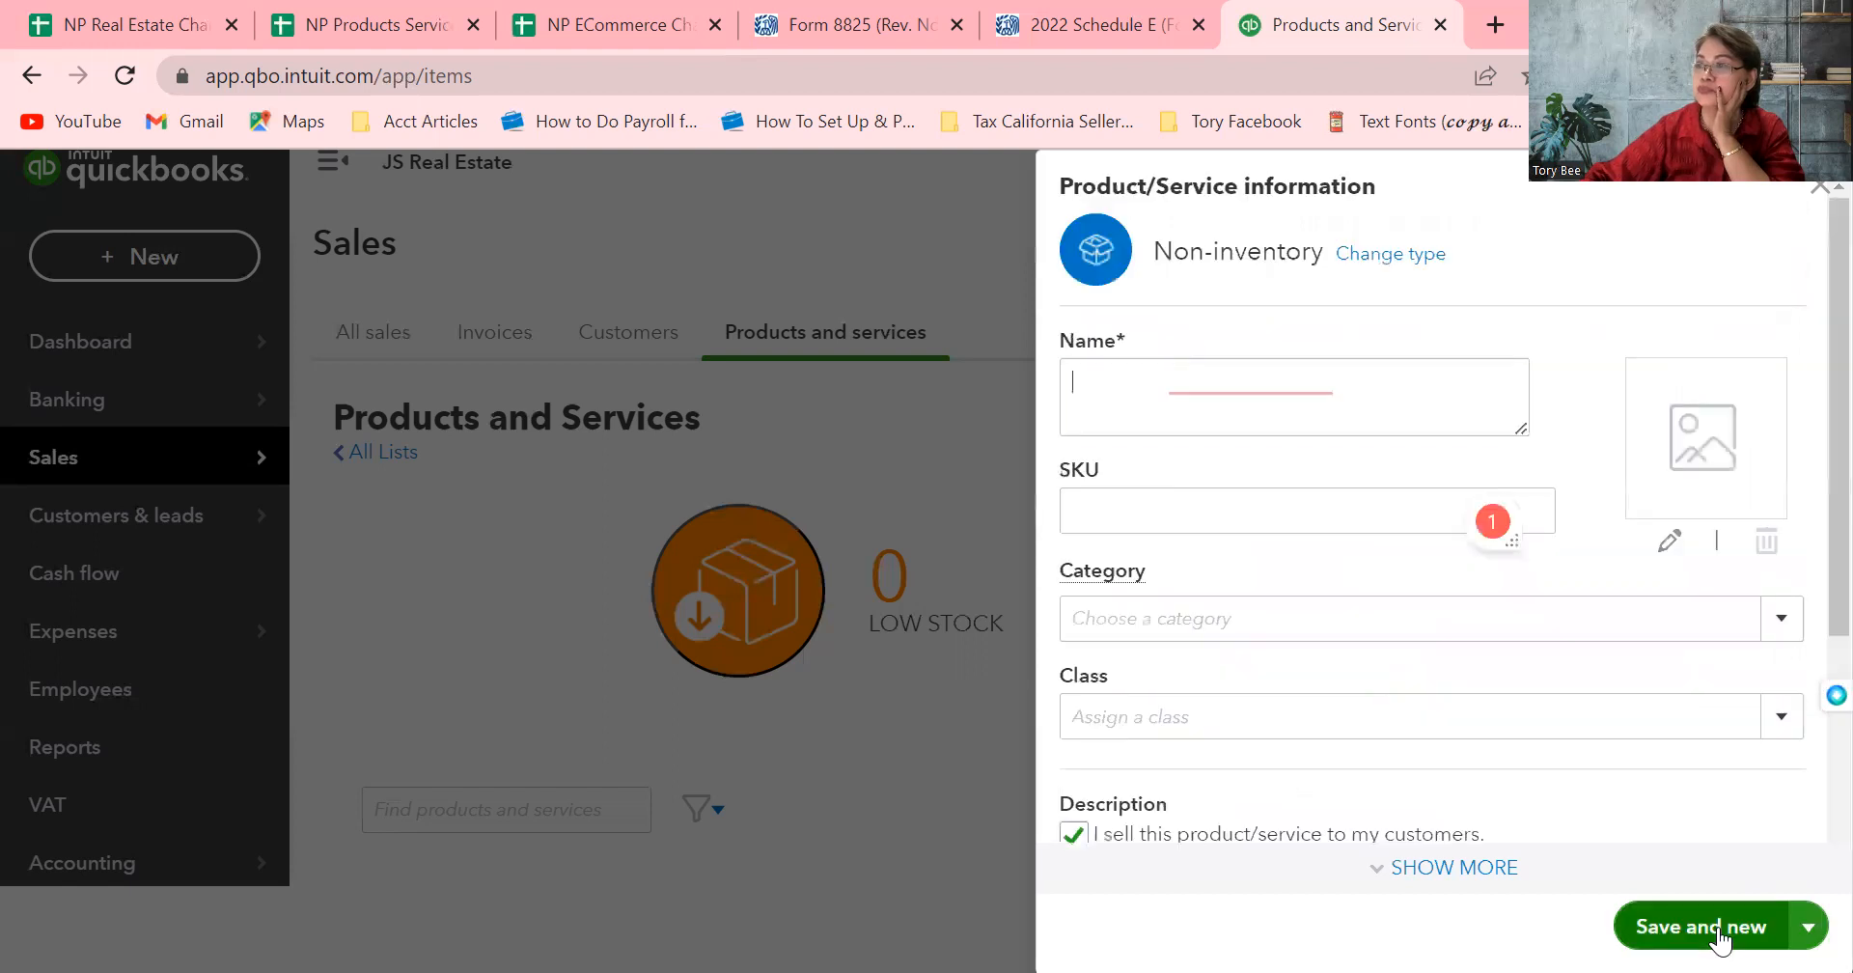
click(1819, 190)
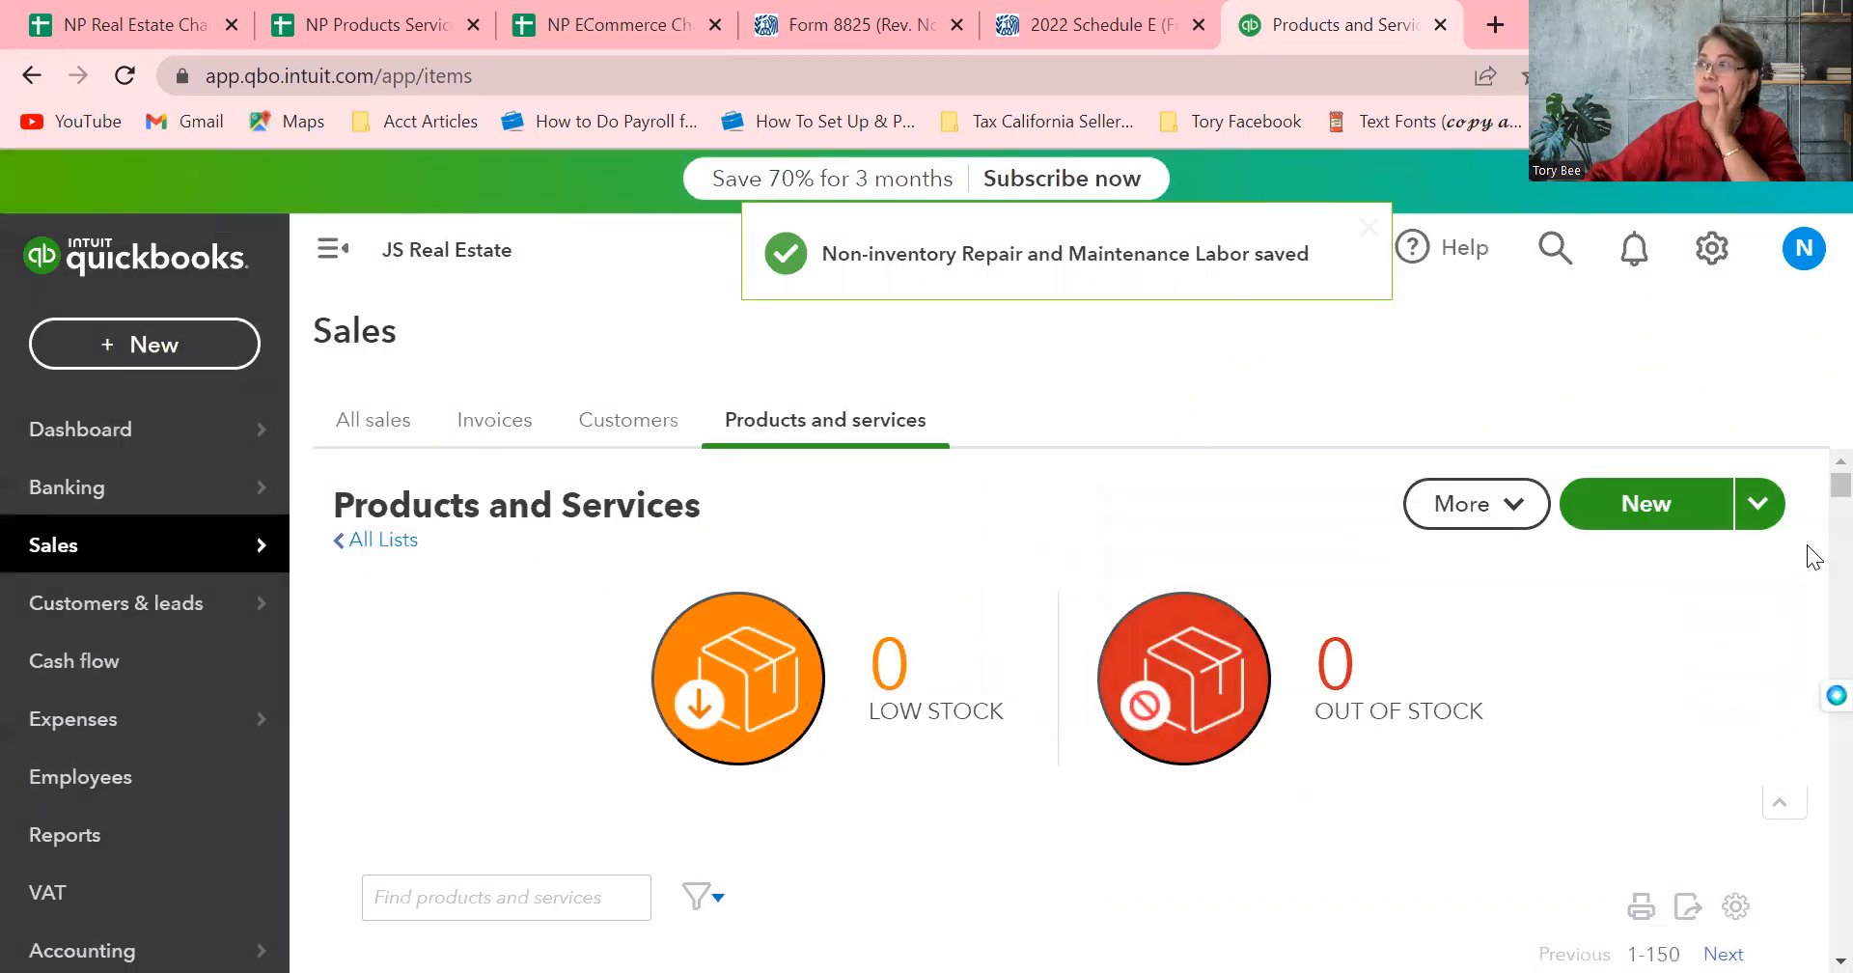
Look through the products and services list to review the numbered items with their SKUs, types and accounts
scroll(1807, 550, down, 10)
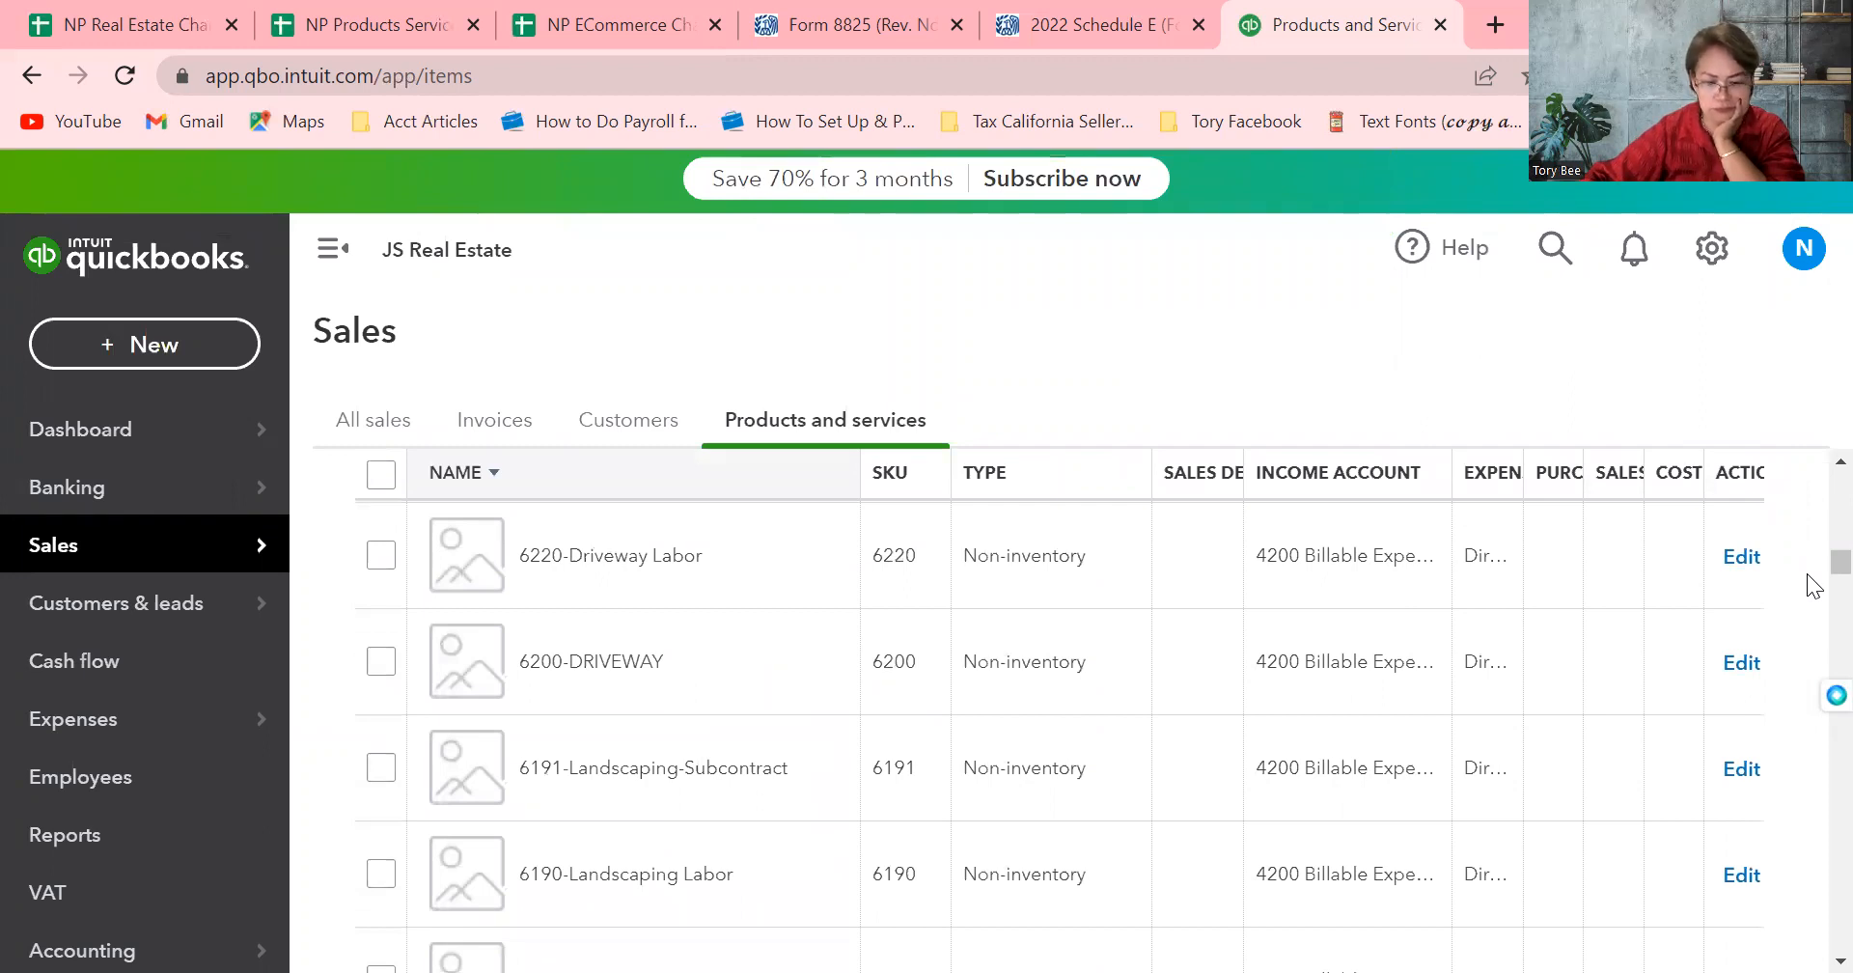
scroll(1812, 586, down, 5)
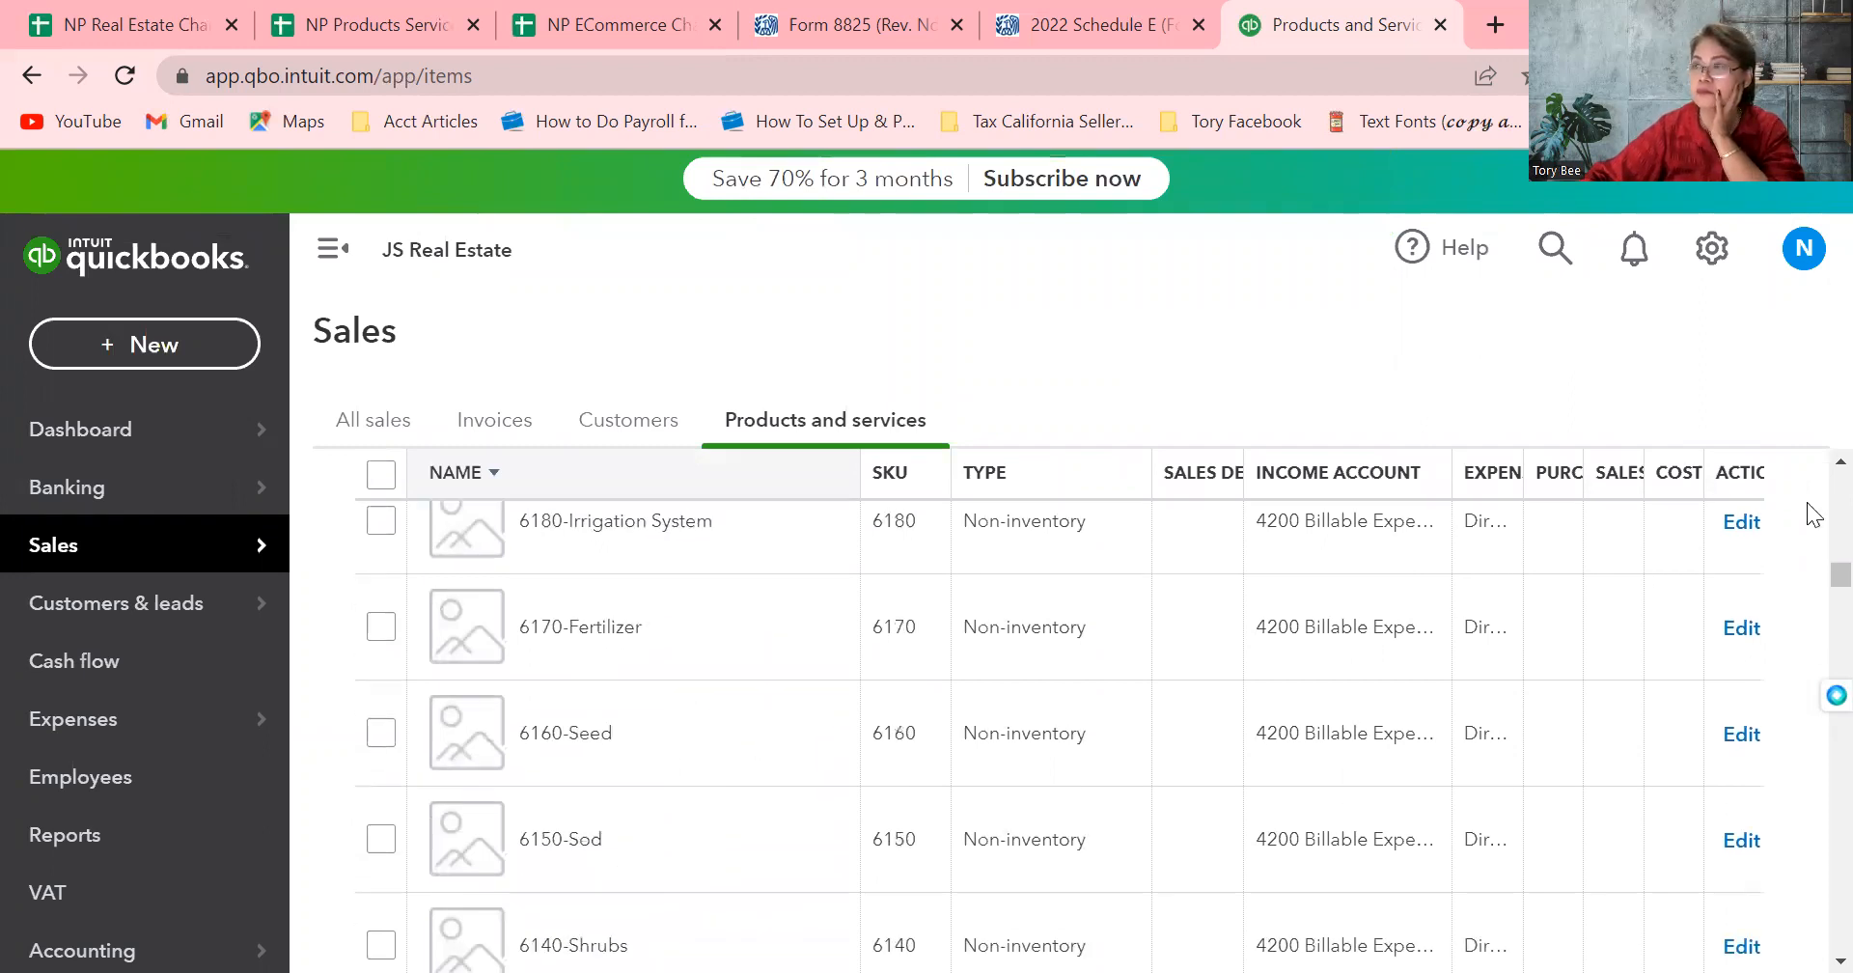
scroll(1806, 521, up, 10)
scroll(1812, 546, down, 15)
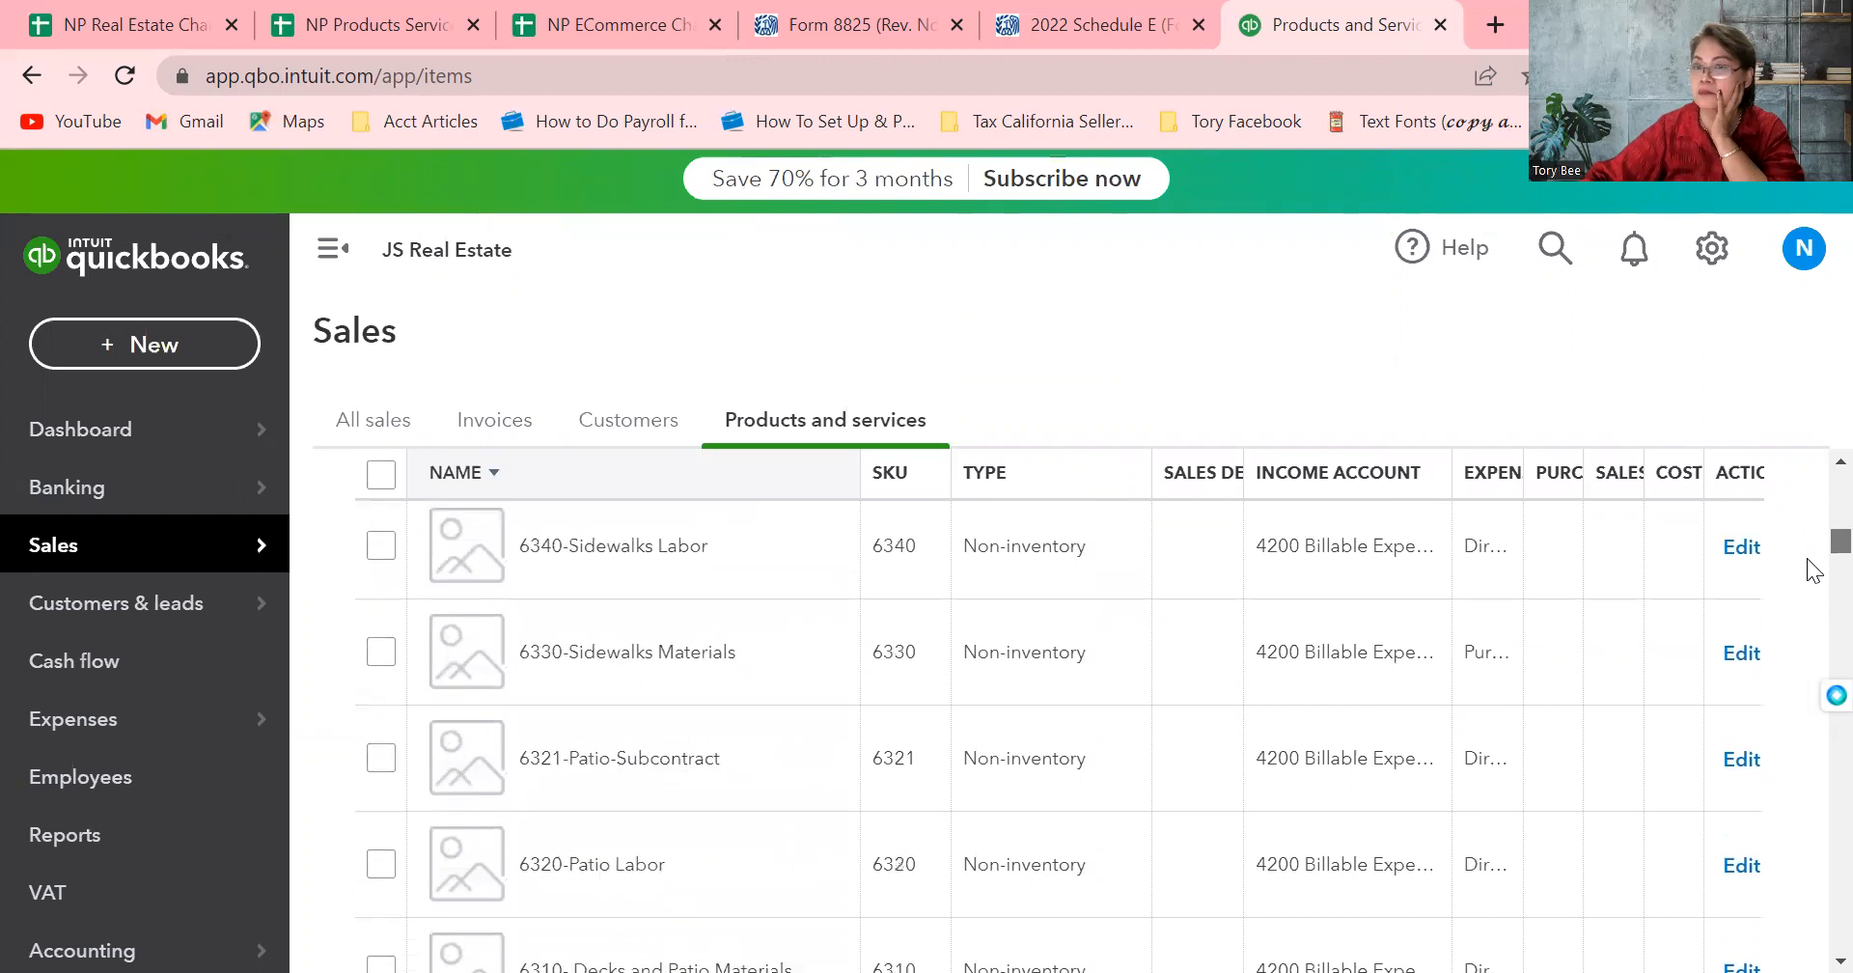
scroll(1814, 620, down, 1)
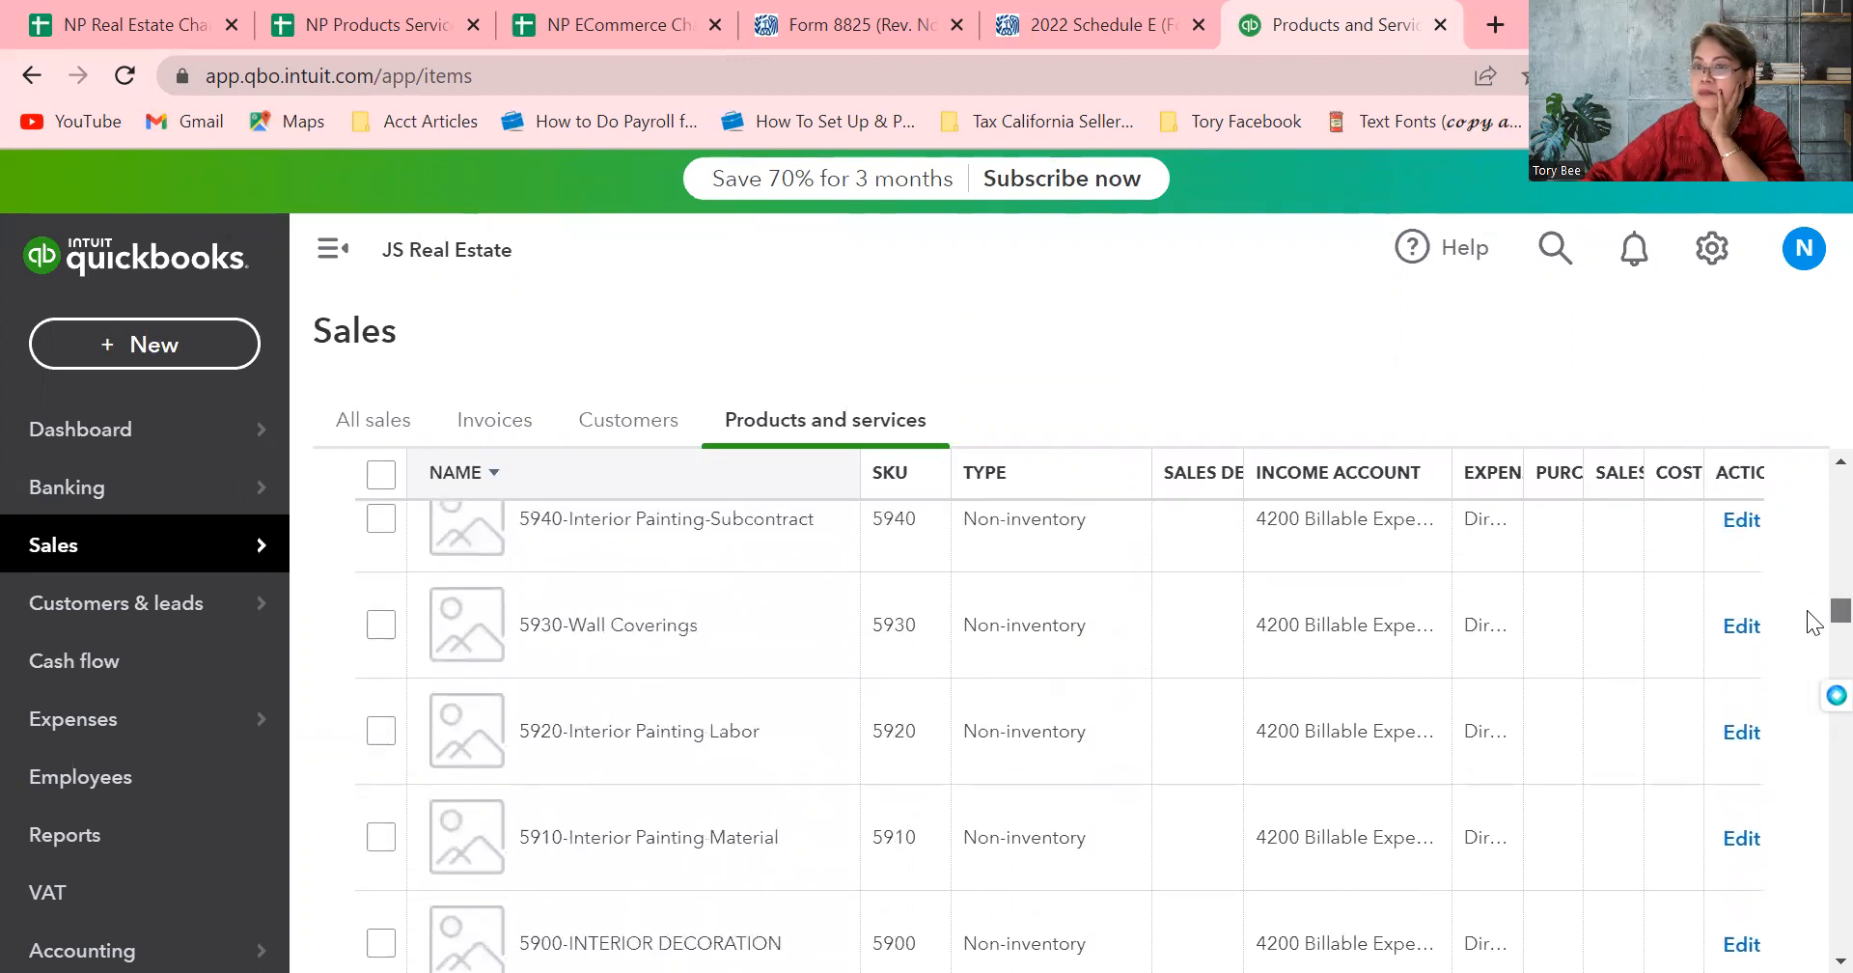
scroll(1812, 623, down, 20)
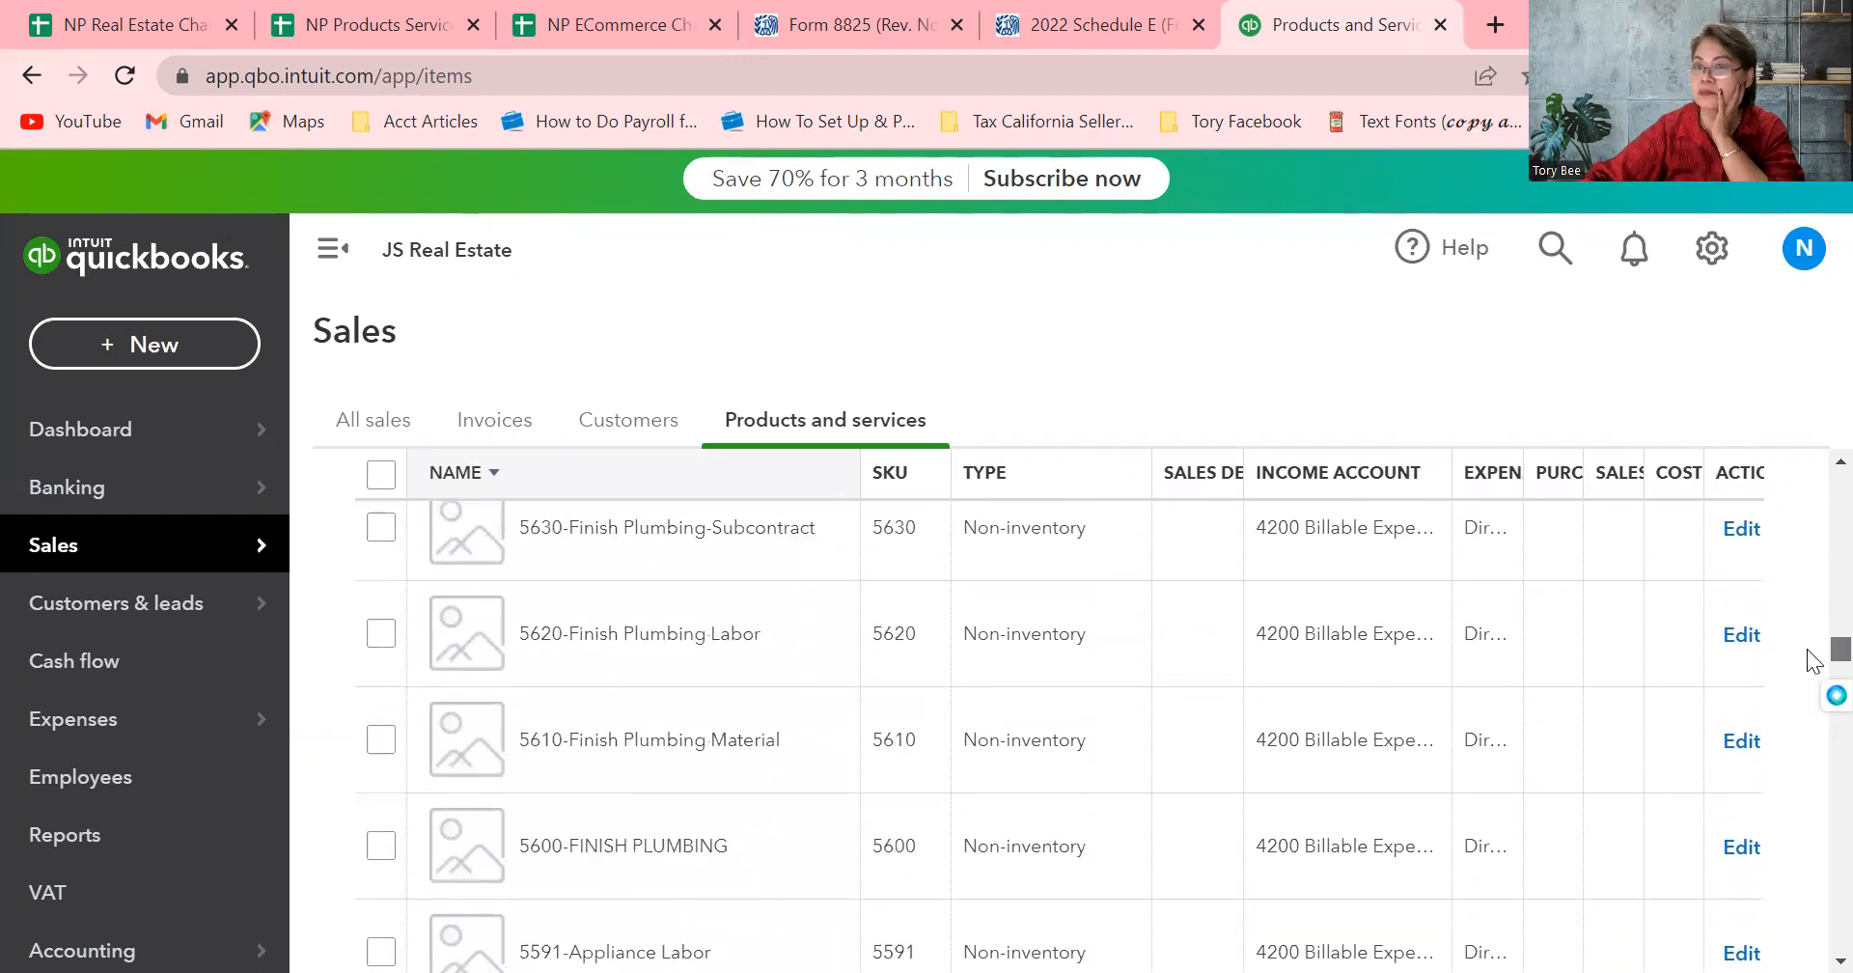
scroll(1810, 684, down, 20)
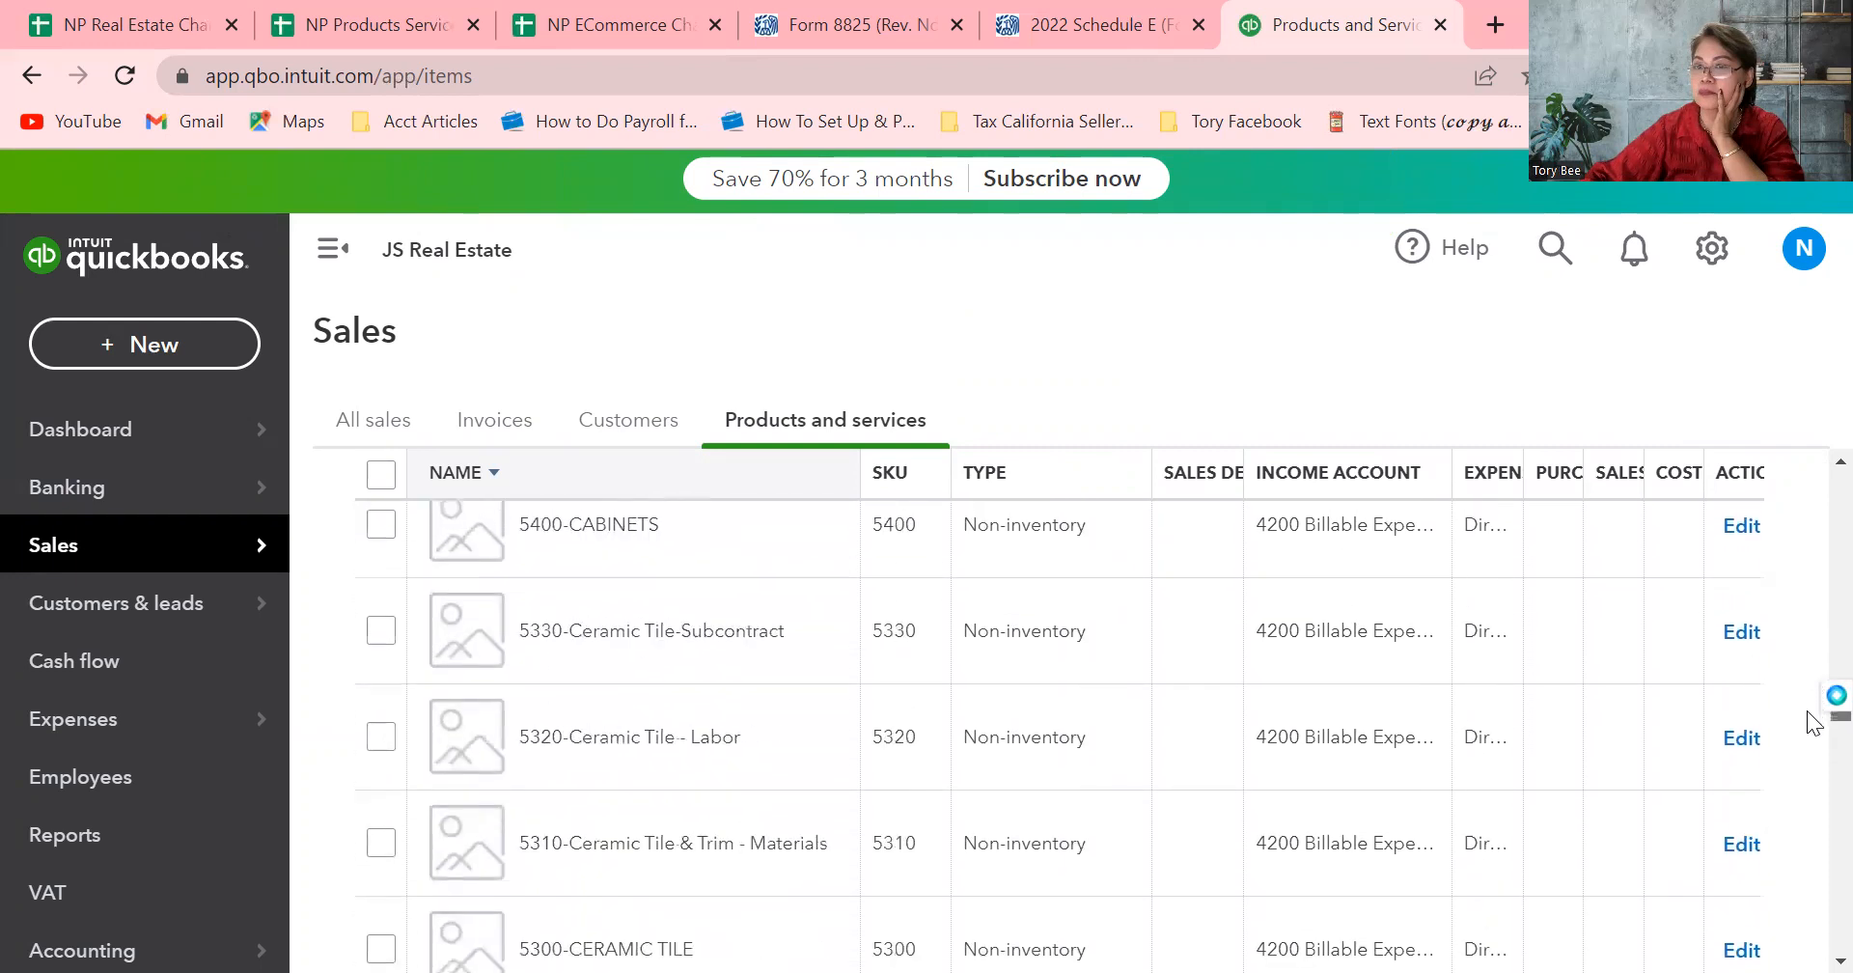
scroll(1815, 743, down, 20)
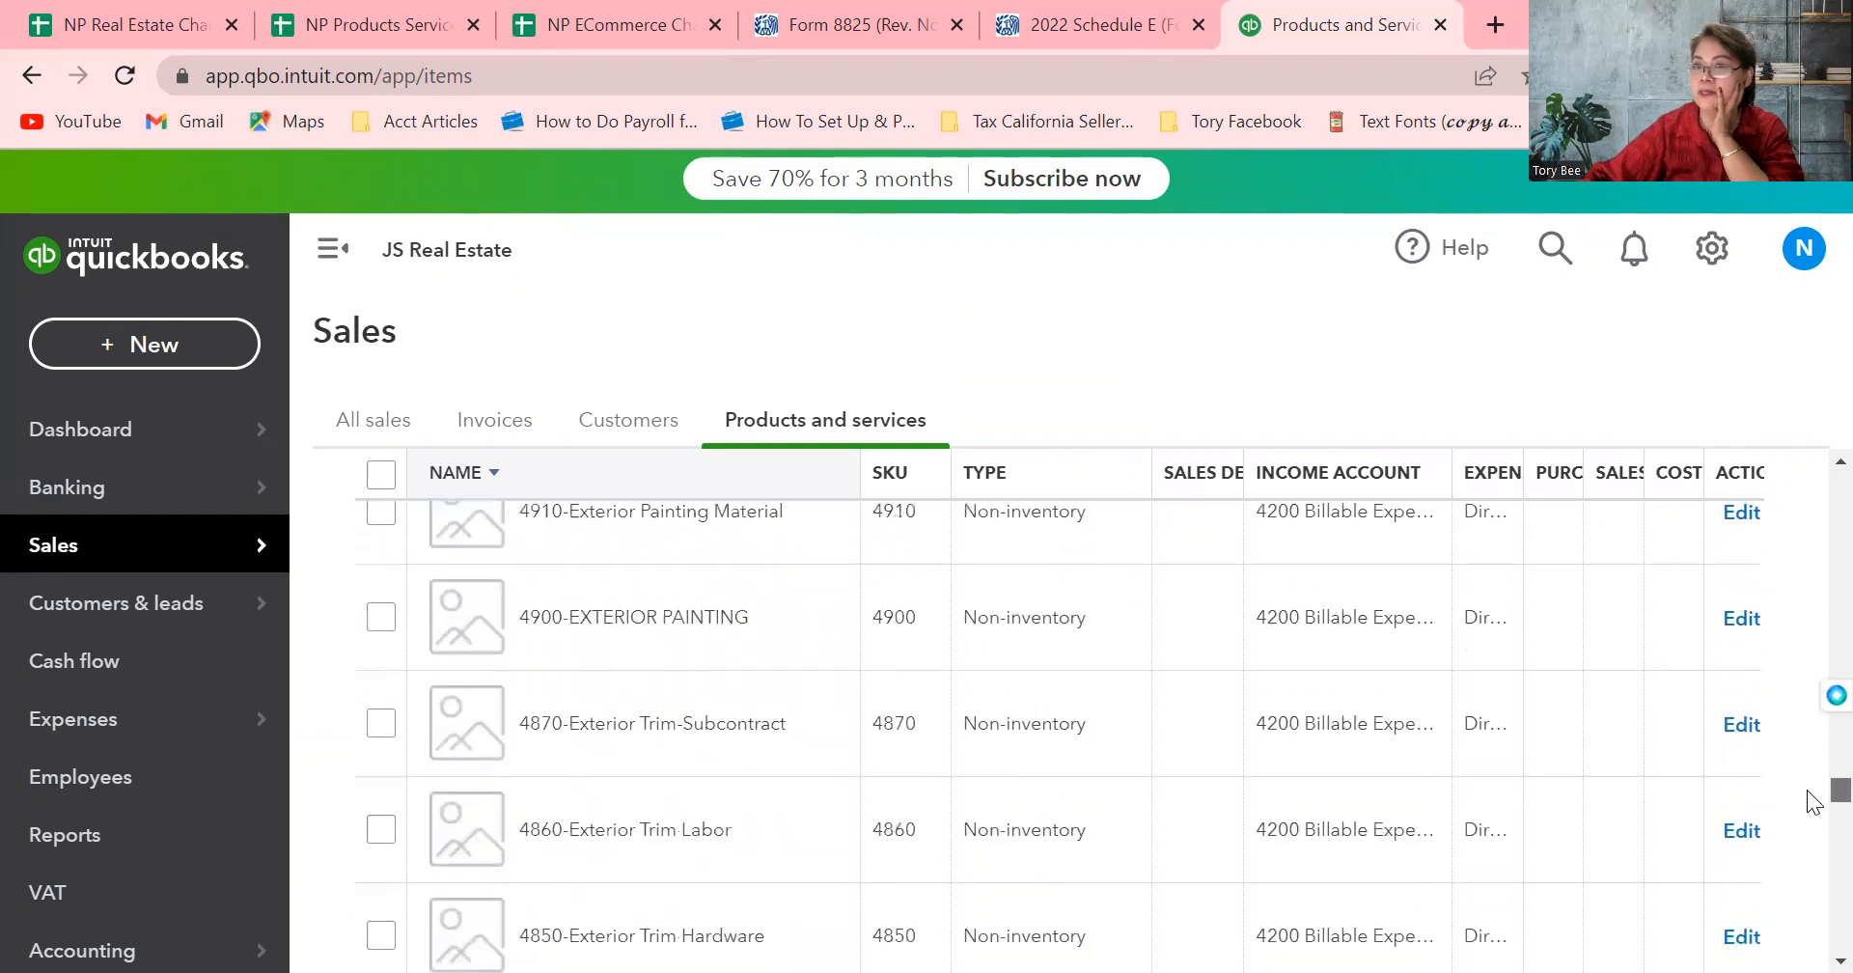
scroll(1814, 815, down, 5)
drag(1808, 826, 1808, 533)
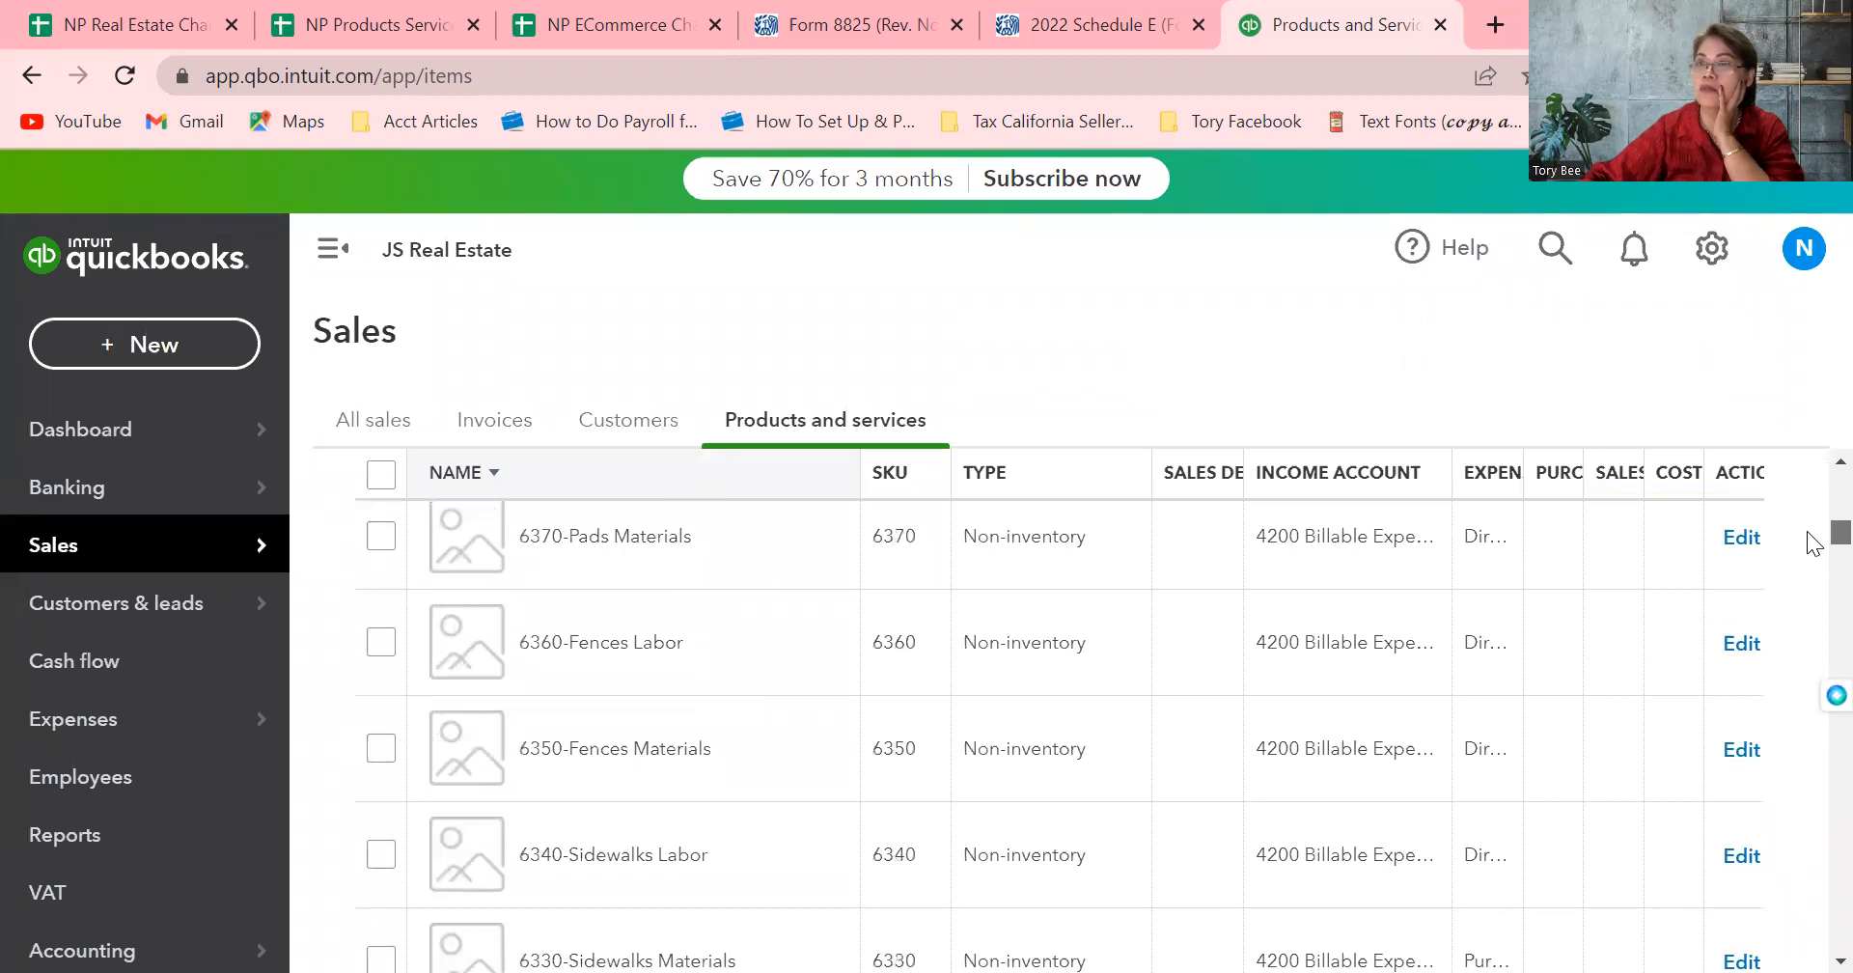
Sort the products and services by name in ascending order and examine the repair and maintenance items on the second page
click(514, 479)
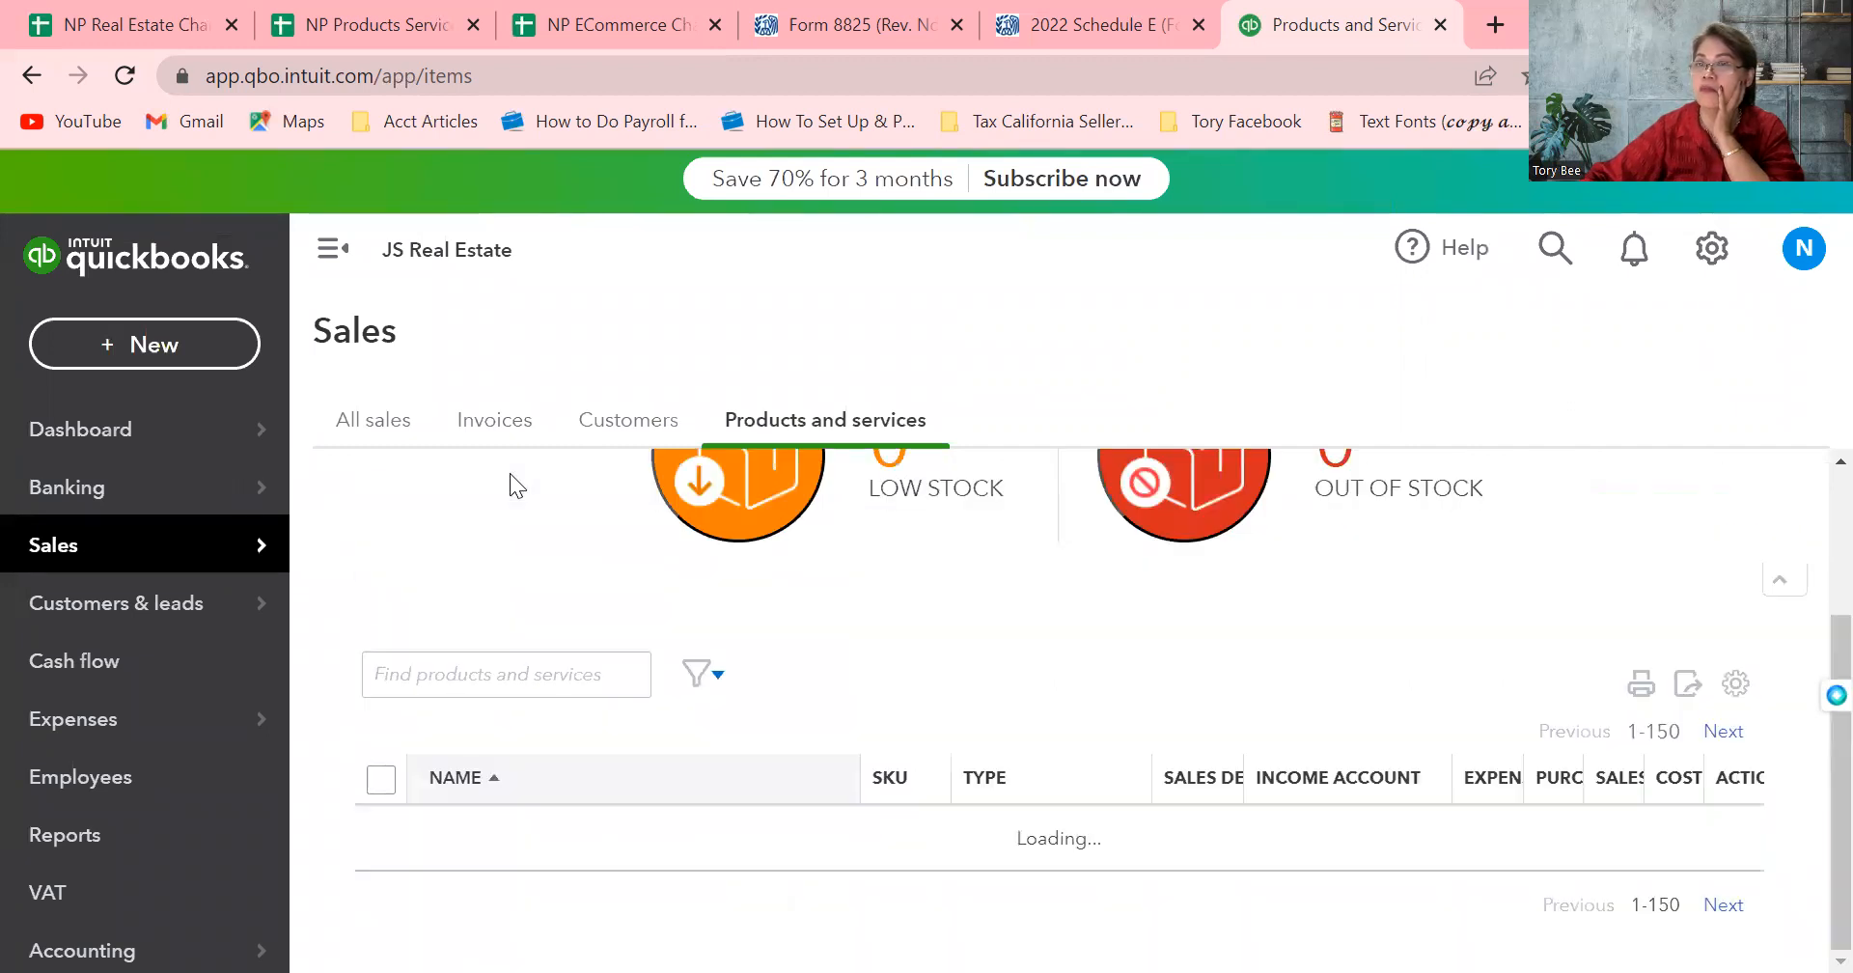
scroll(1807, 512, down, 3)
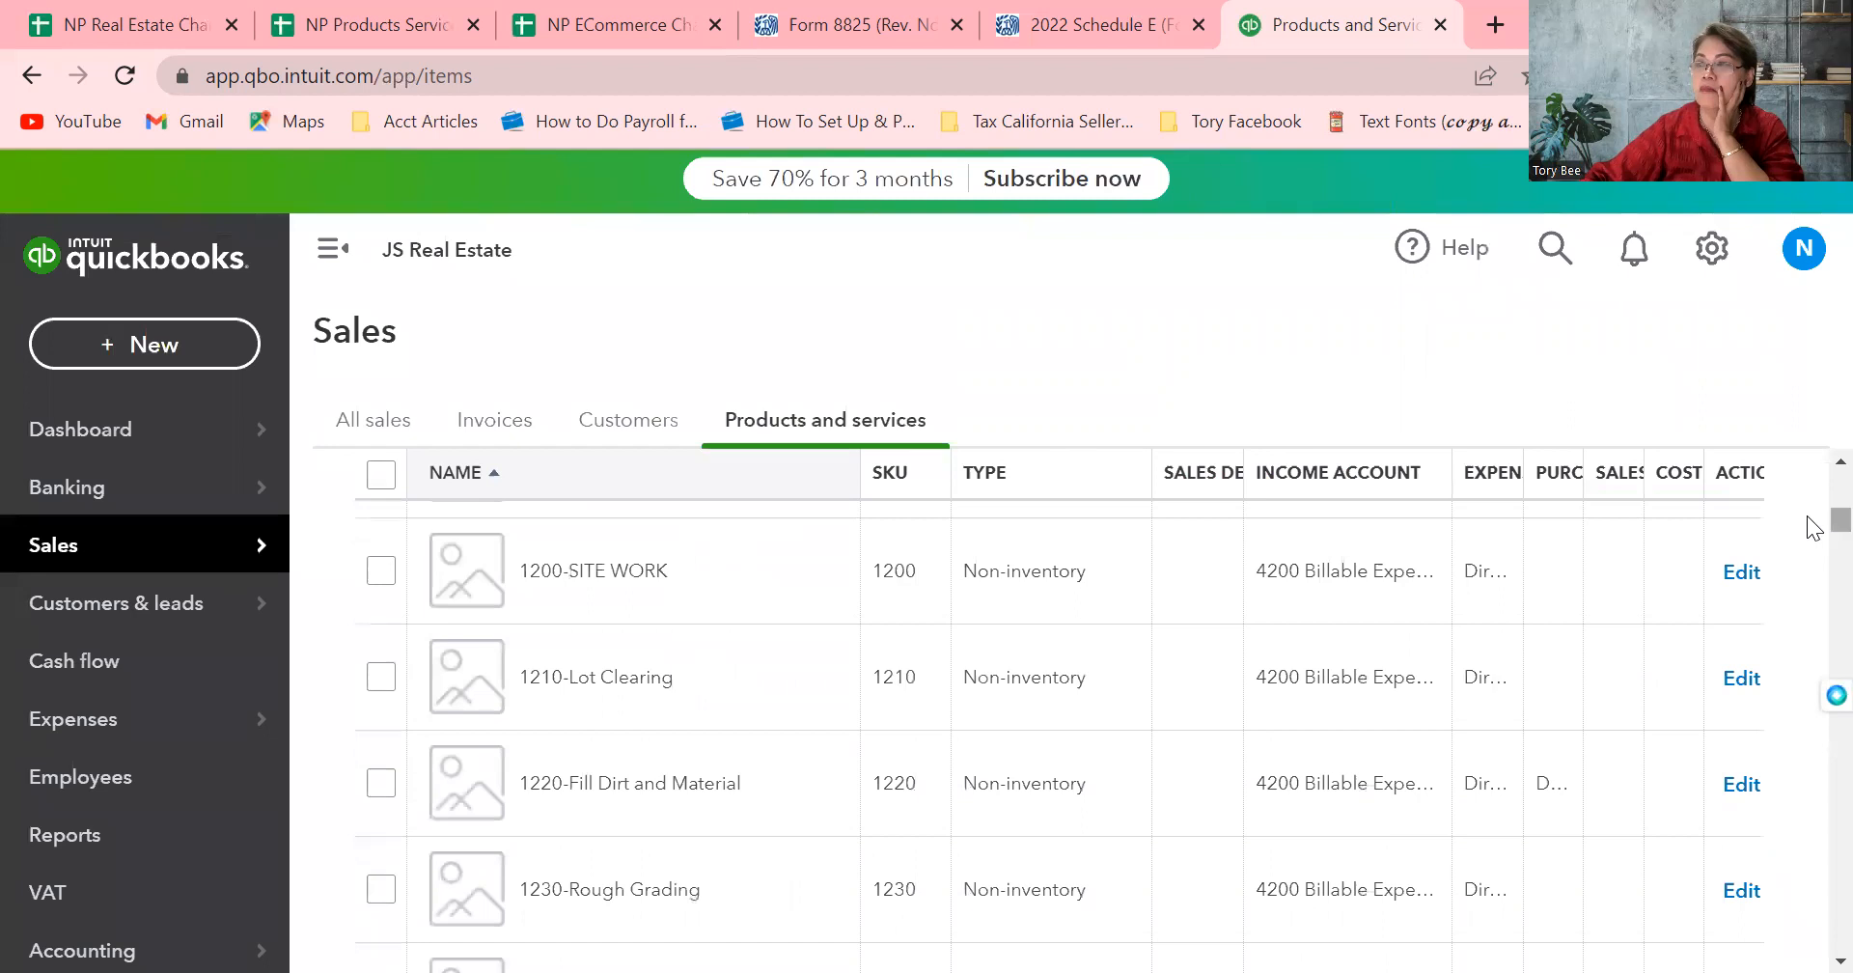
drag(1808, 526, 1809, 929)
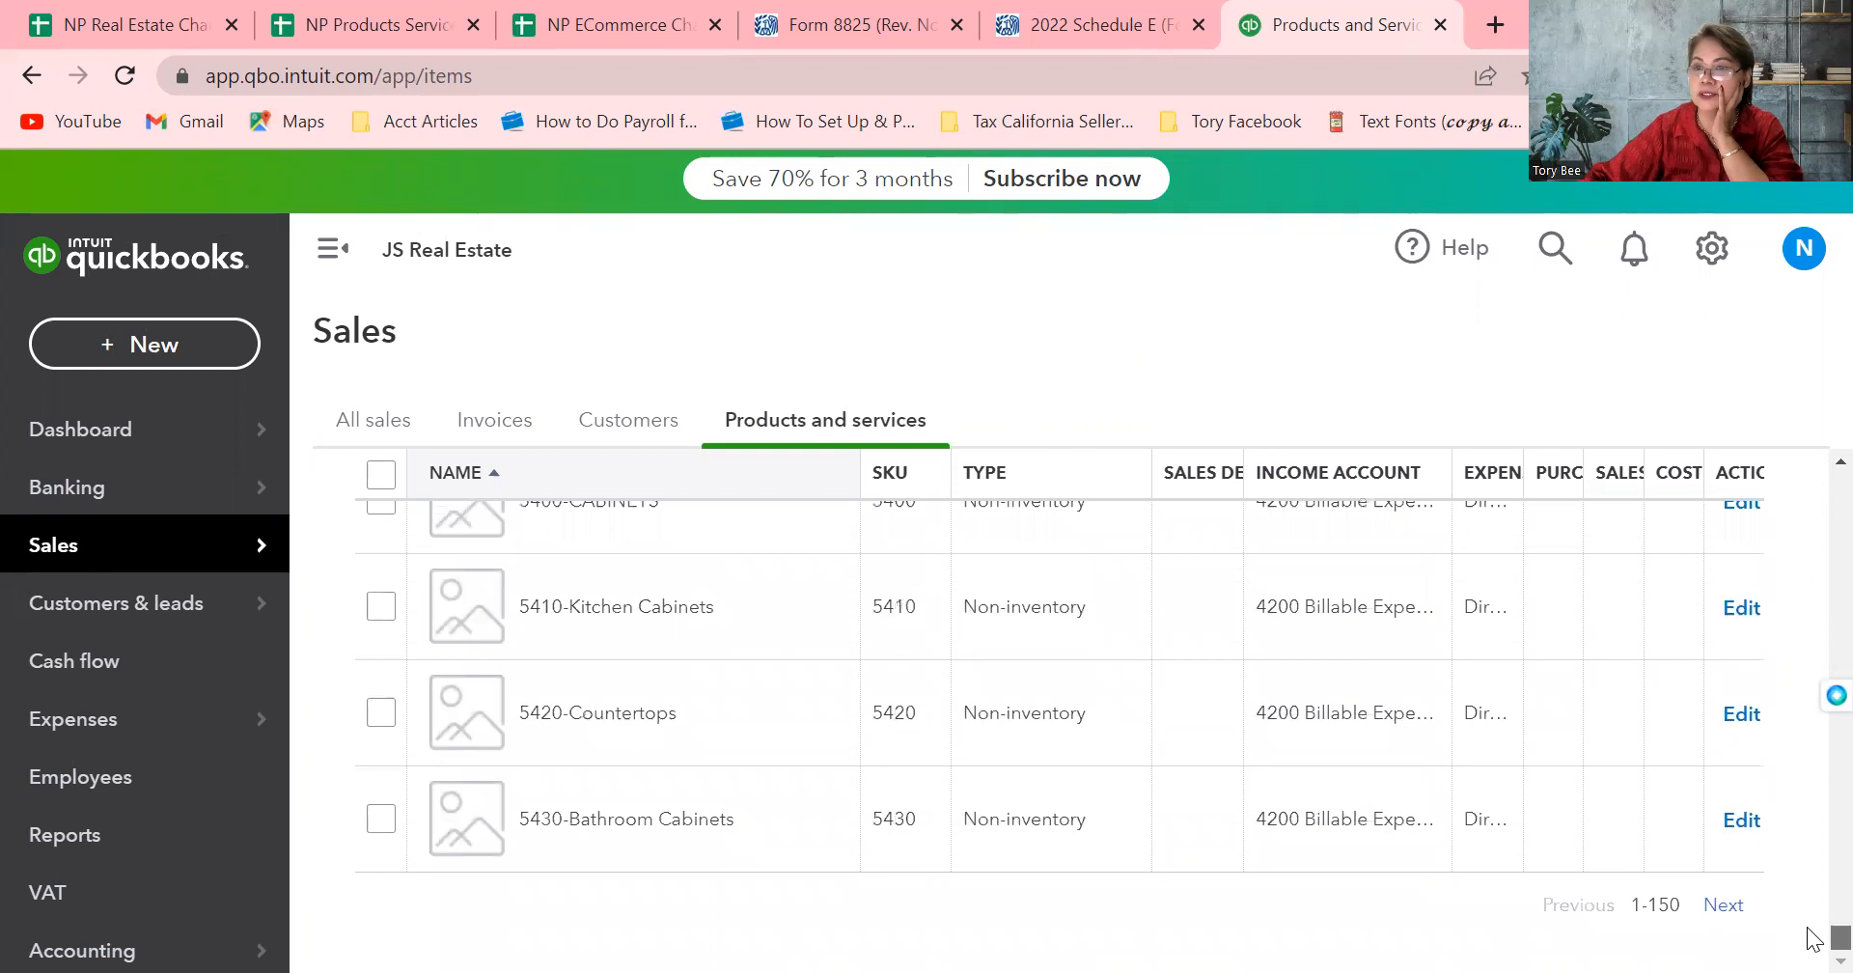
click(1722, 906)
scroll(1807, 510, up, 20)
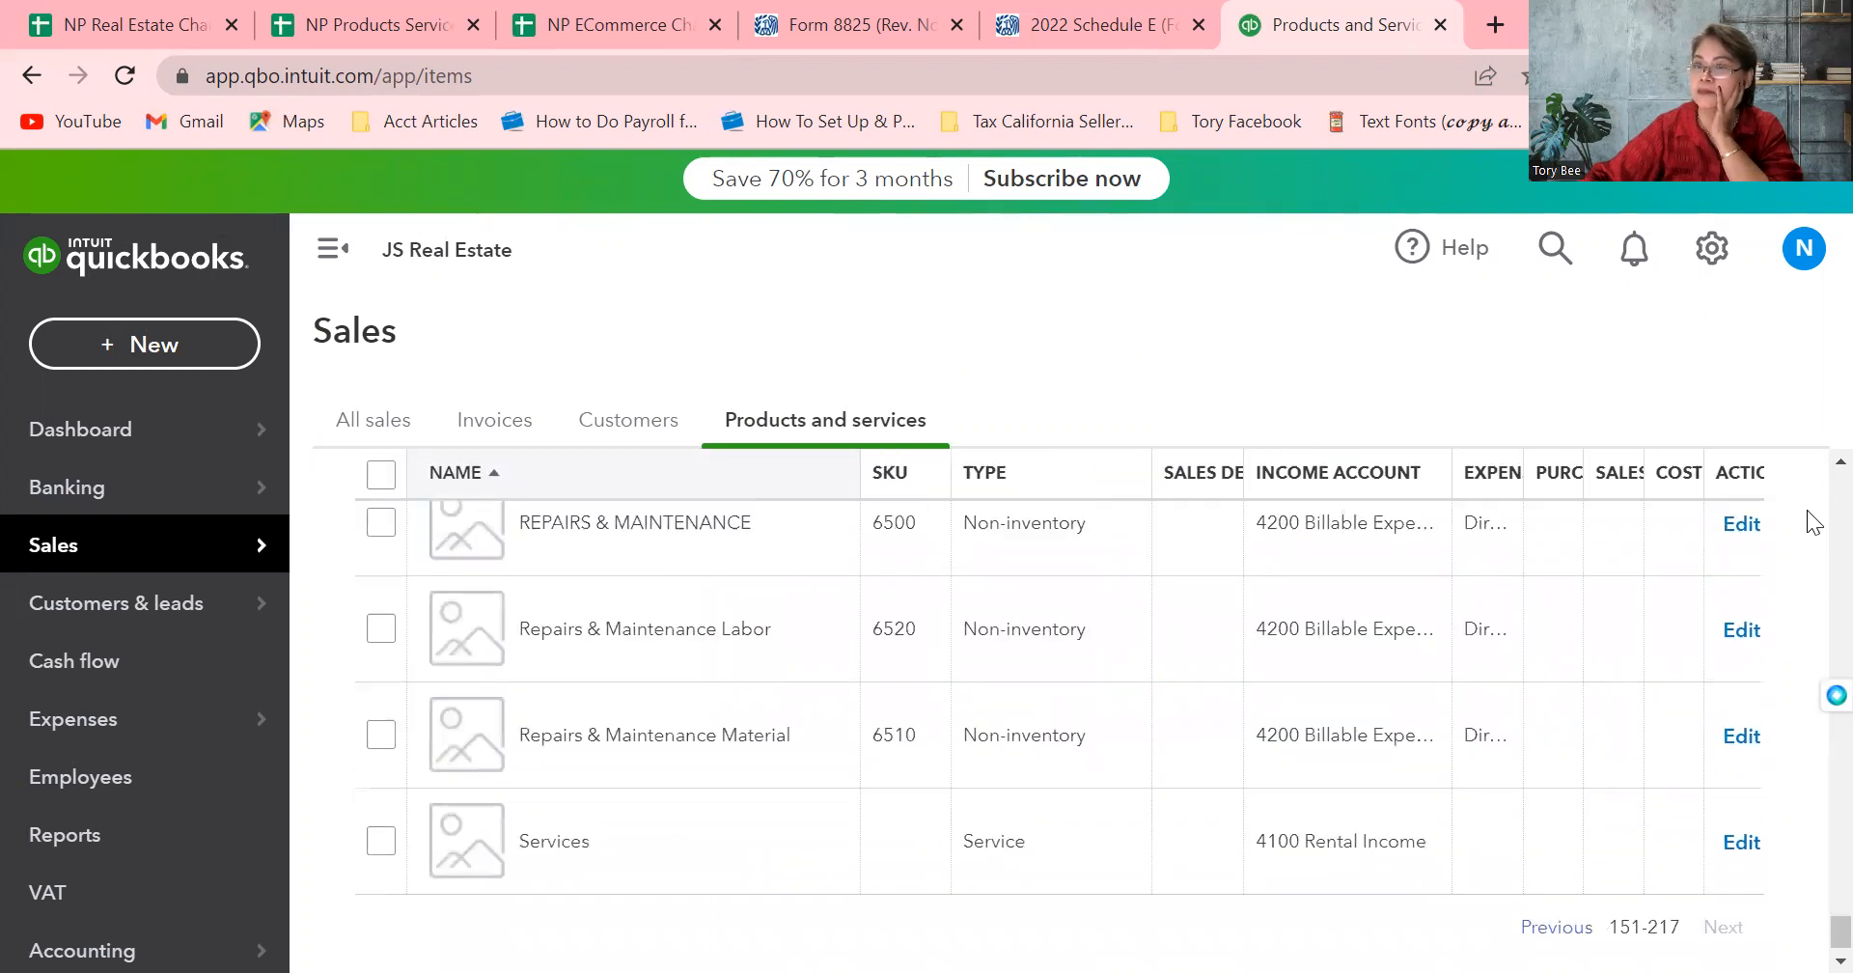
Examine the second page of products and services, from finish plumbing and landscaping through exterior structures to the repair and maintenance items
scroll(1813, 569, down, 18)
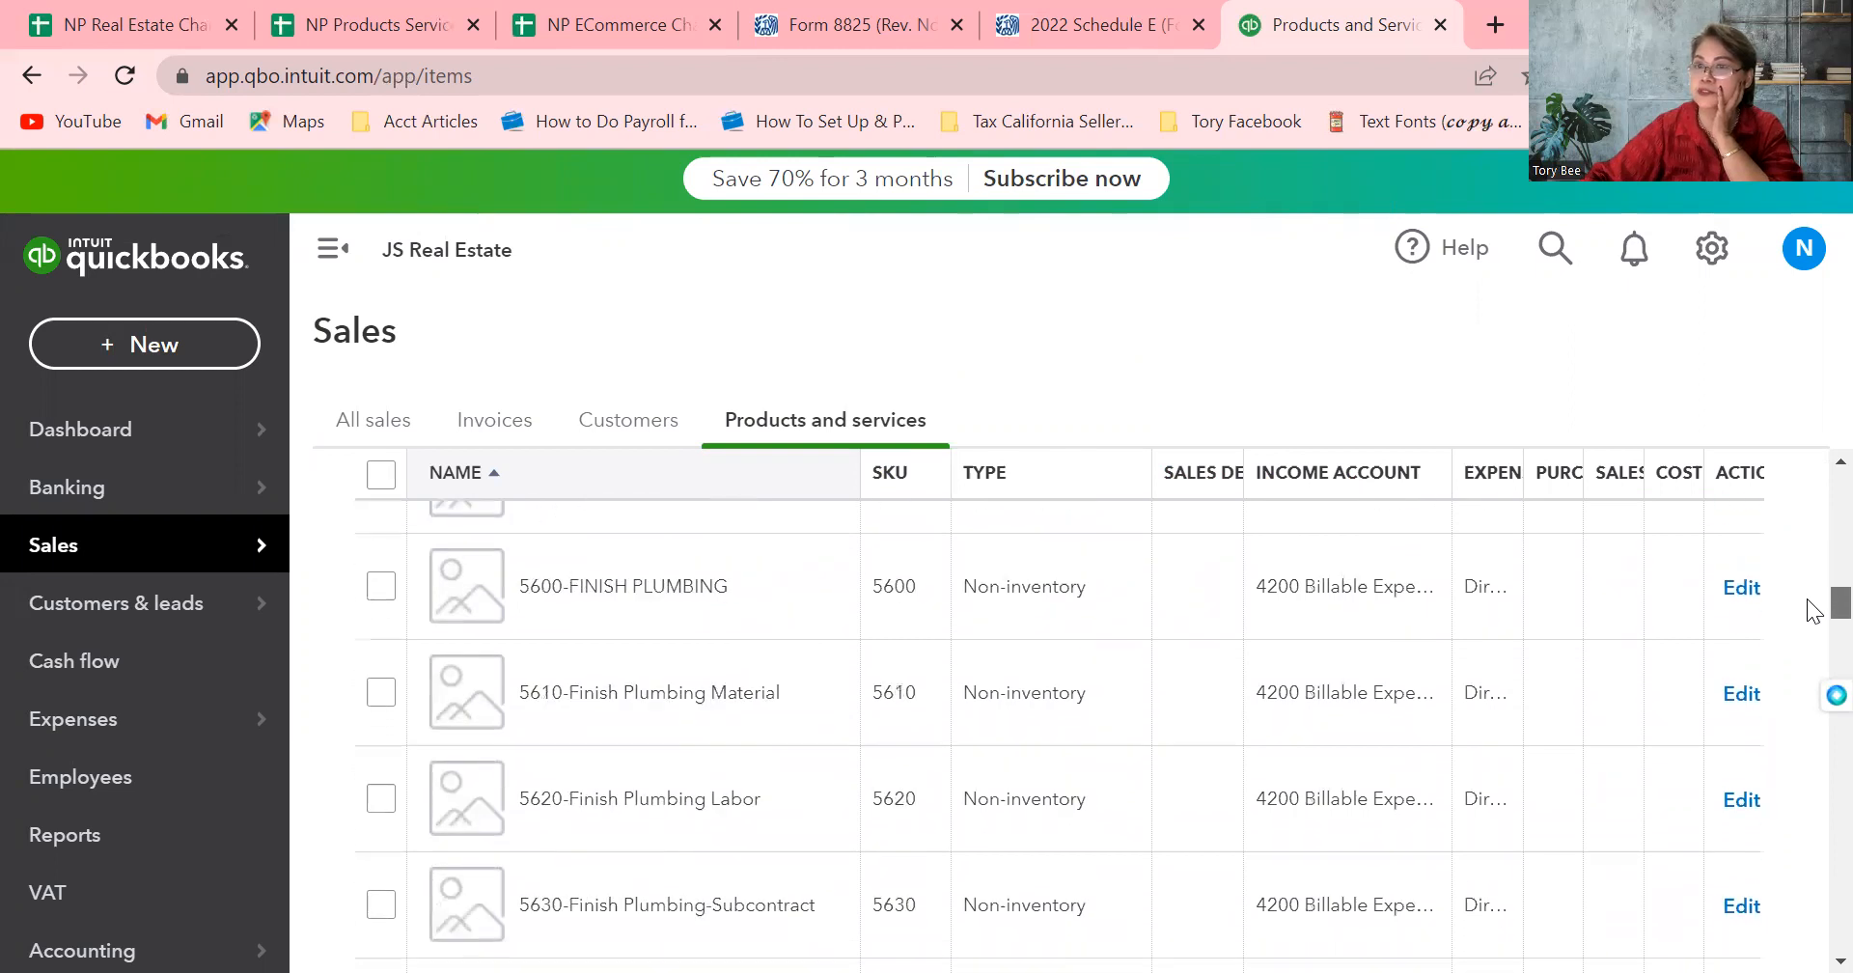
scroll(1810, 714, down, 13)
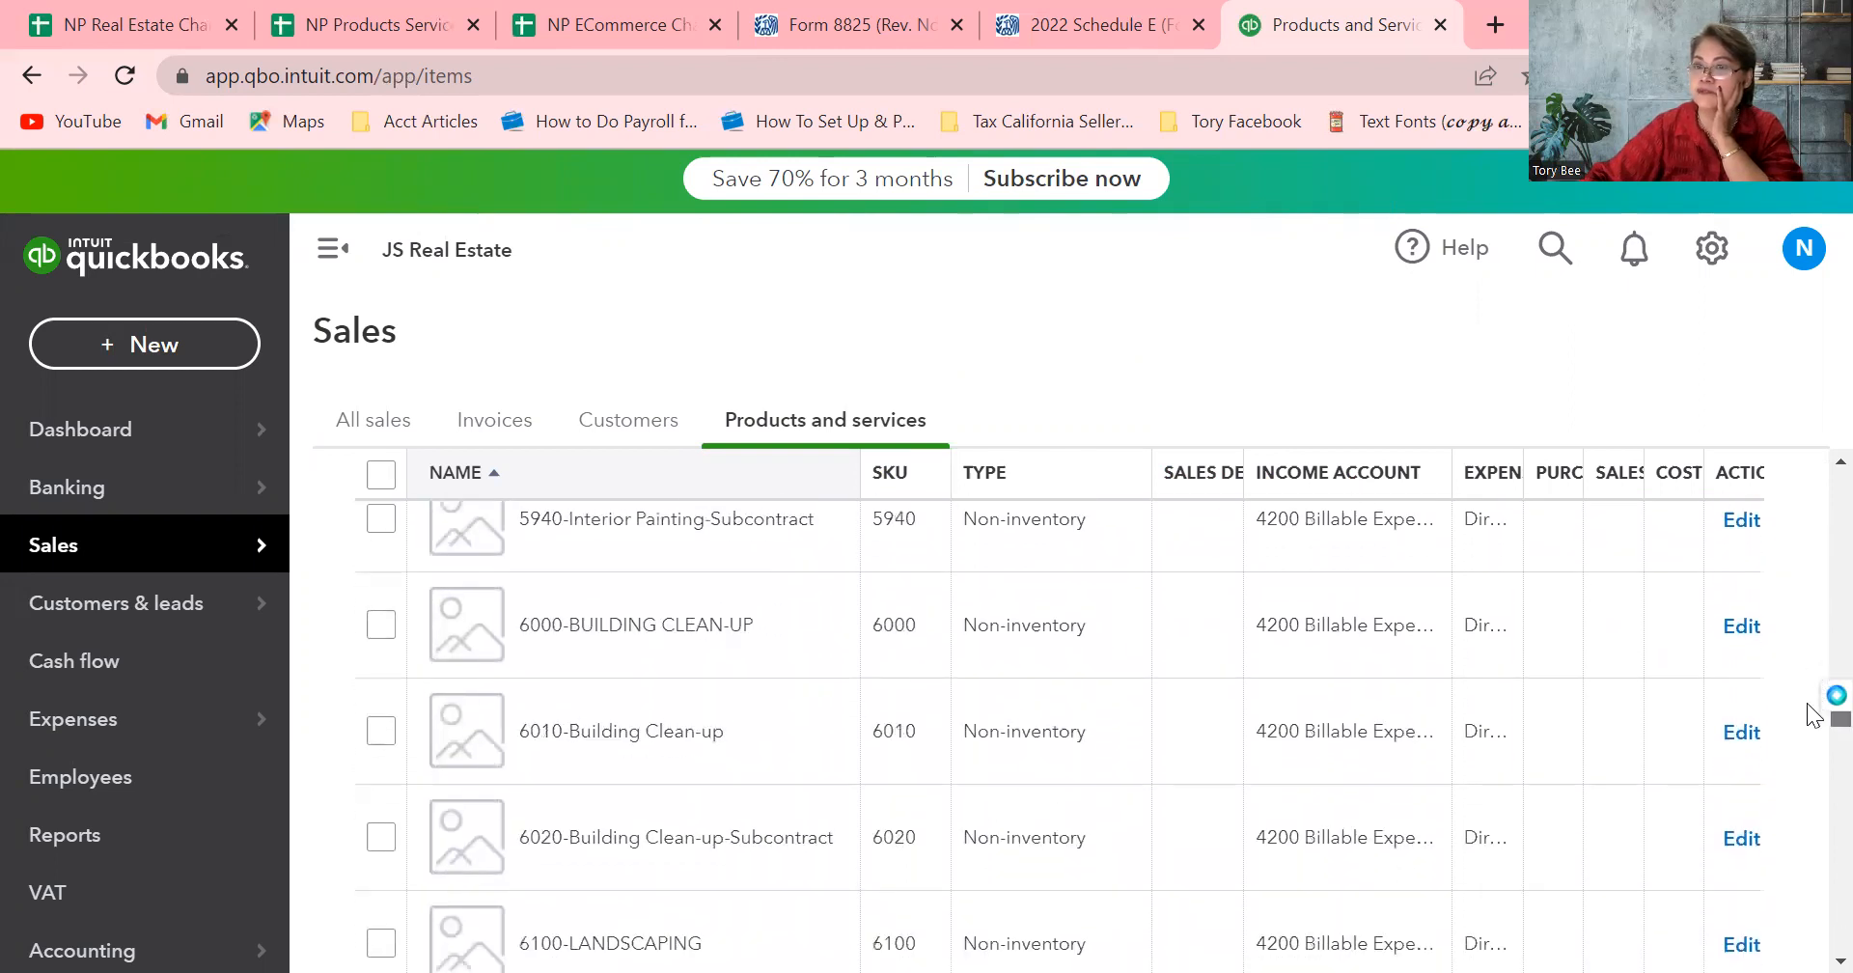
scroll(1814, 769, down, 12)
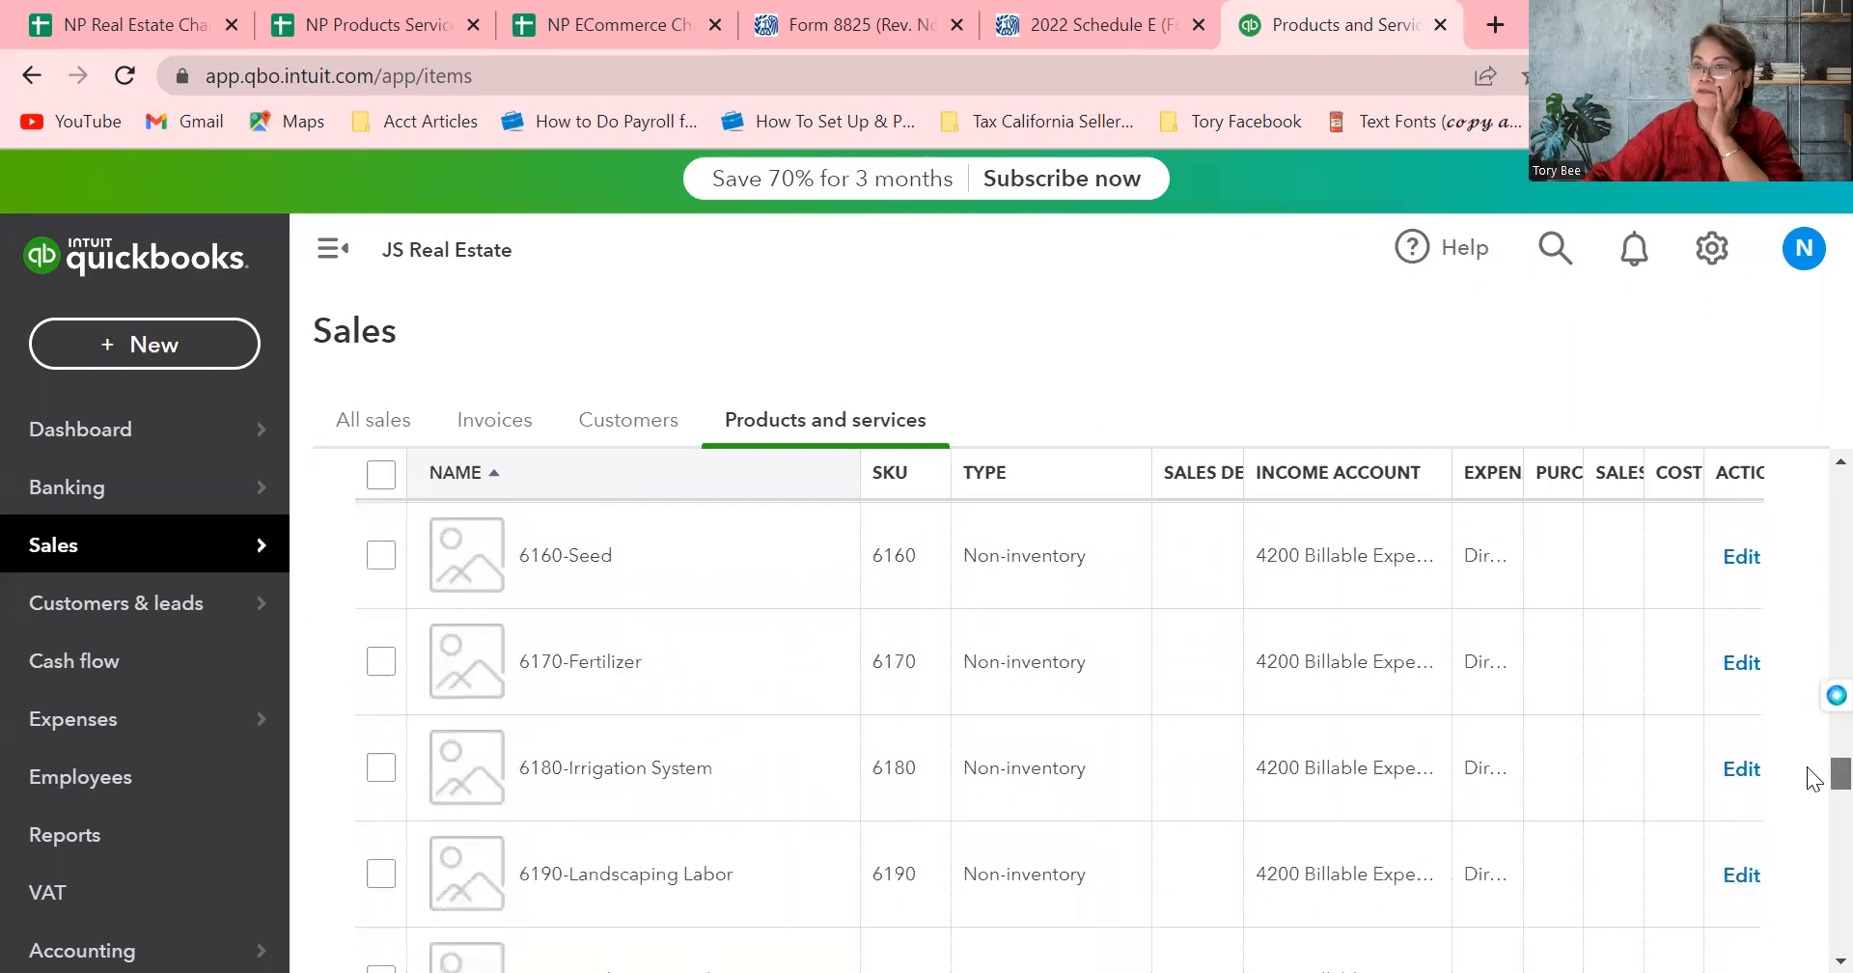
scroll(1812, 828, down, 8)
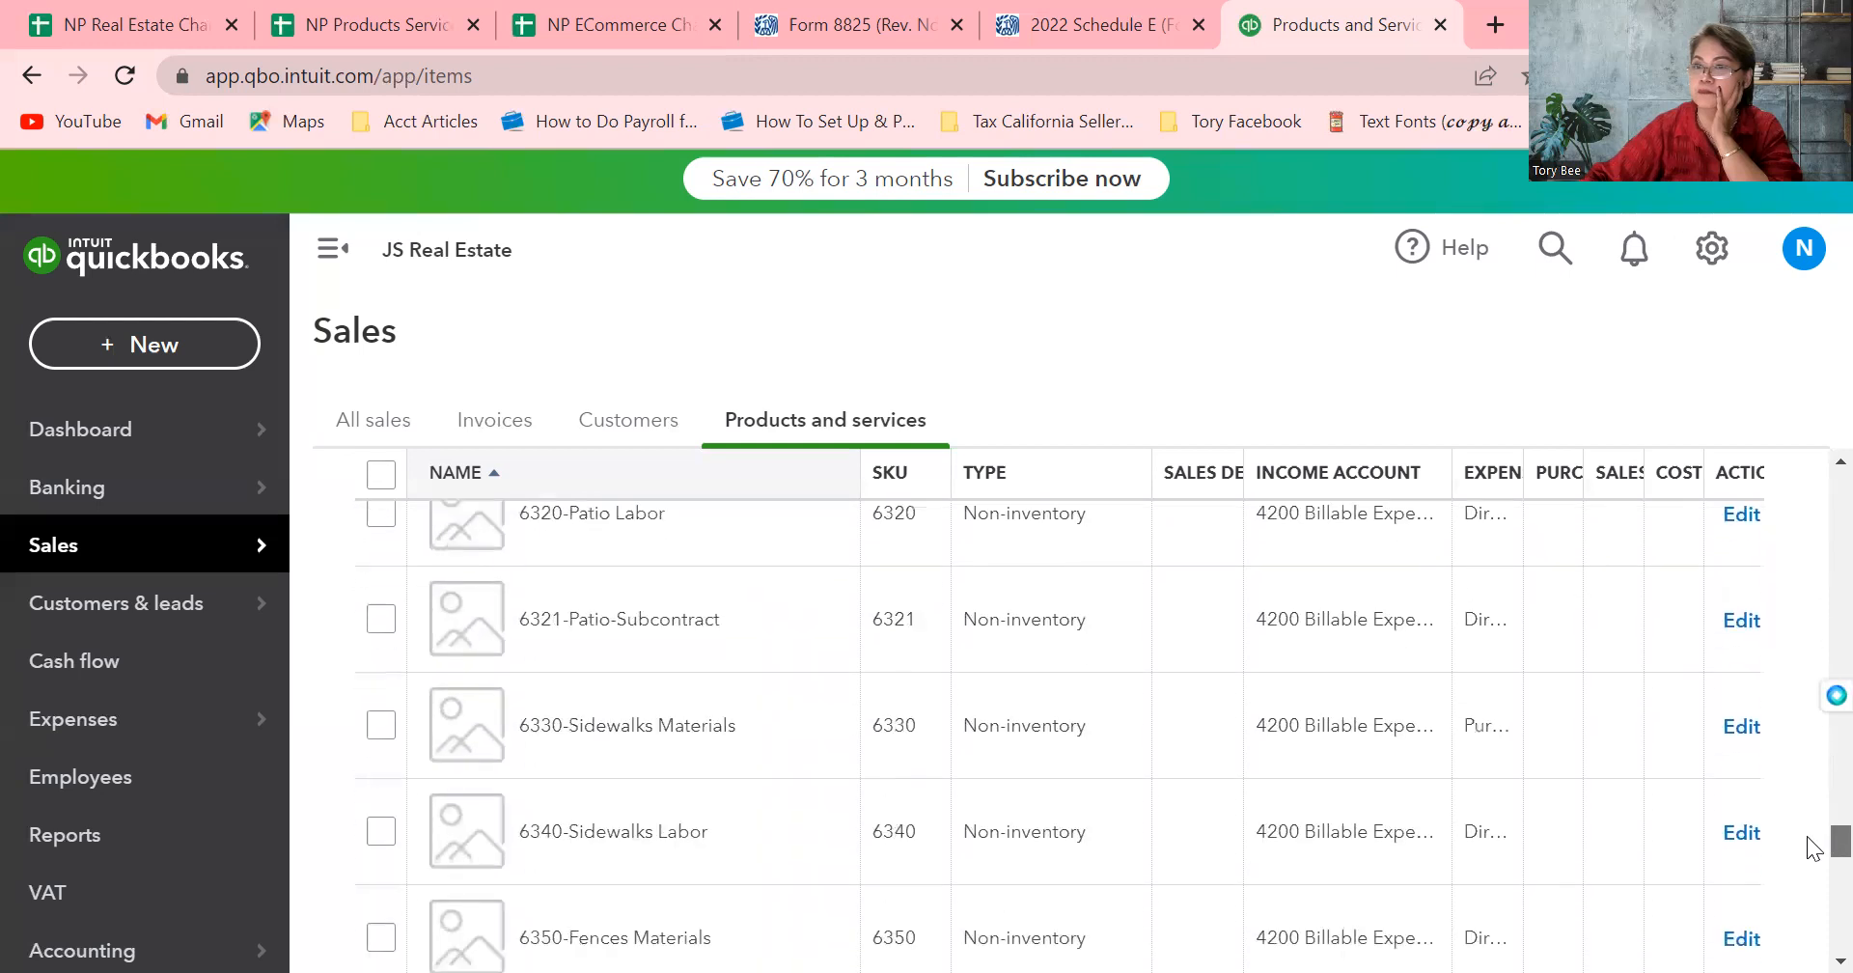
scroll(1814, 883, down, 8)
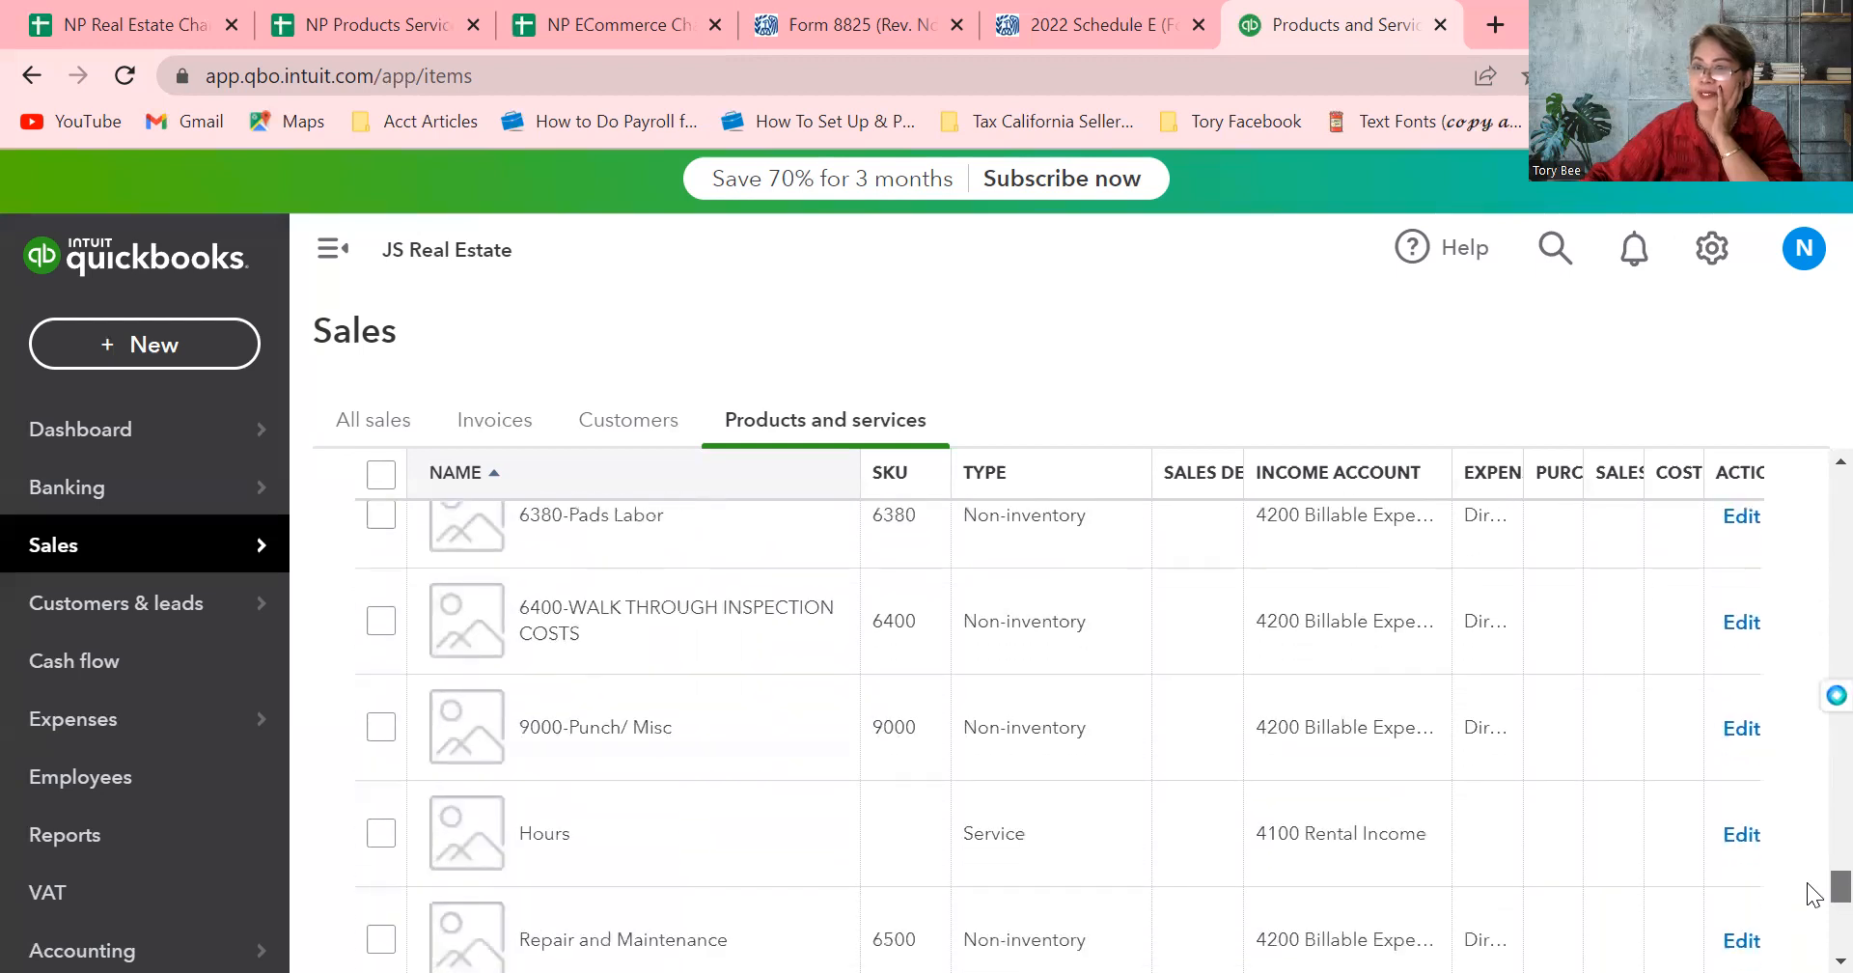
scroll(1814, 898, up, 5)
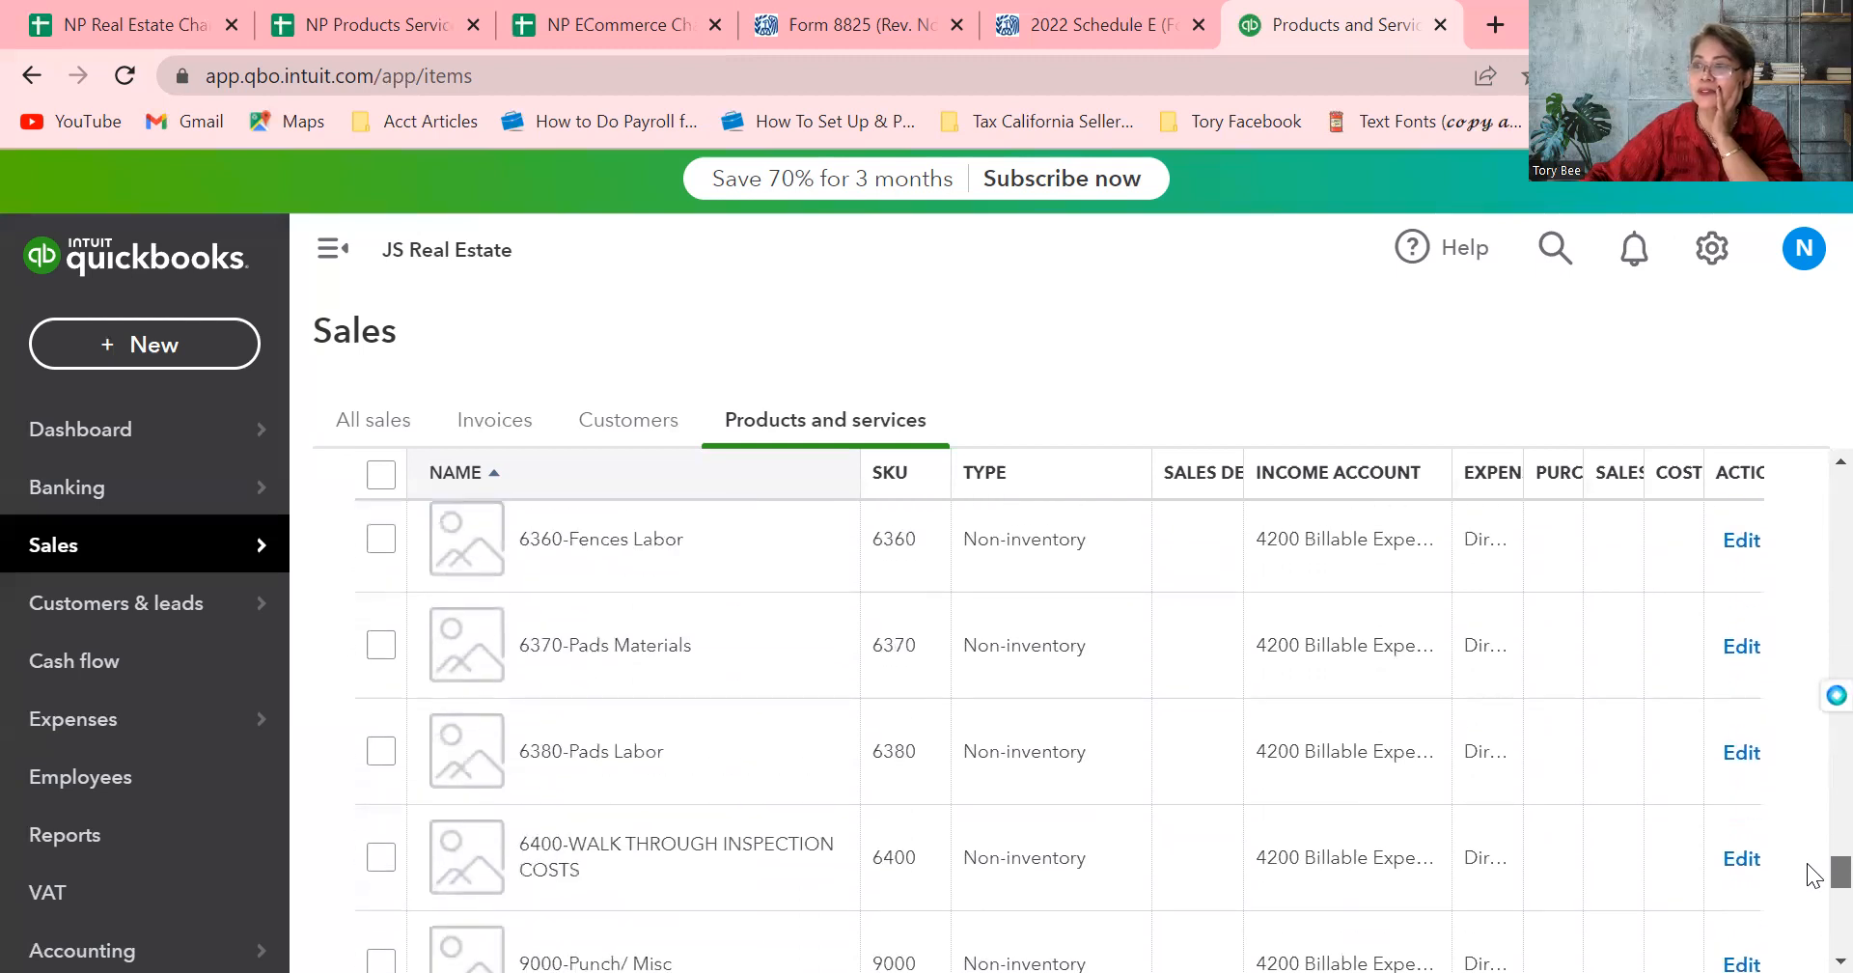
scroll(1815, 877, up, 5)
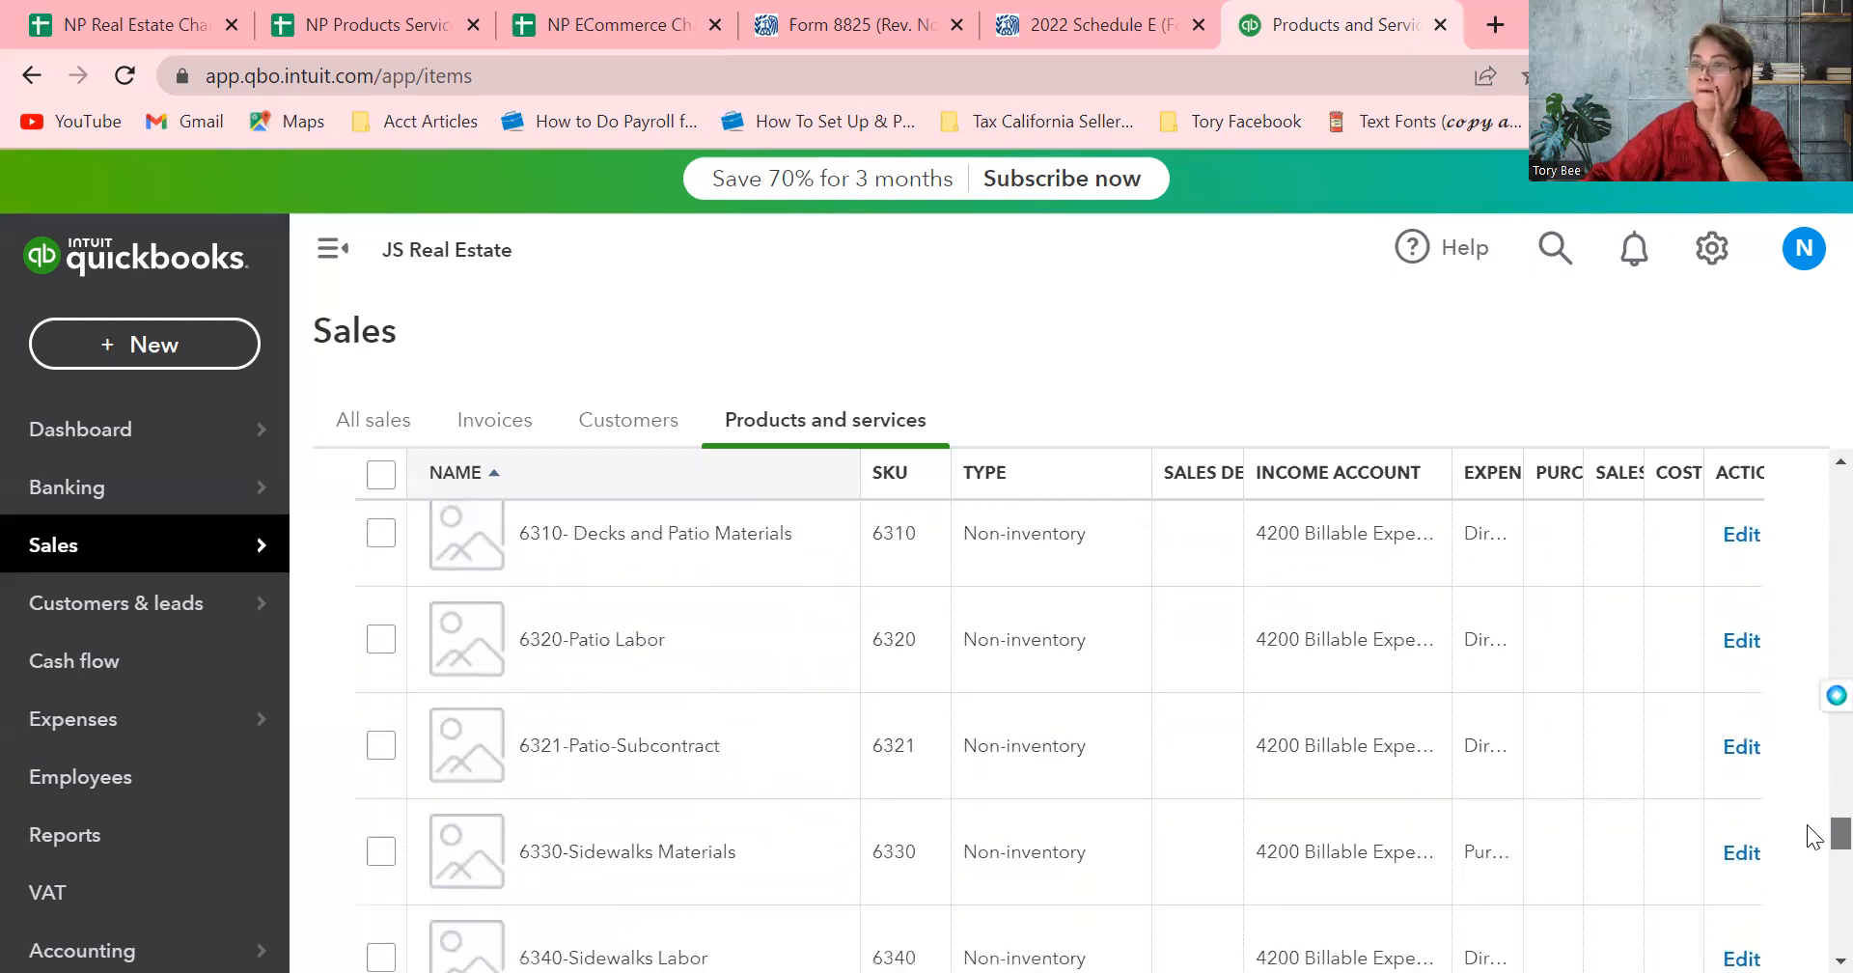
scroll(1815, 809, up, 4)
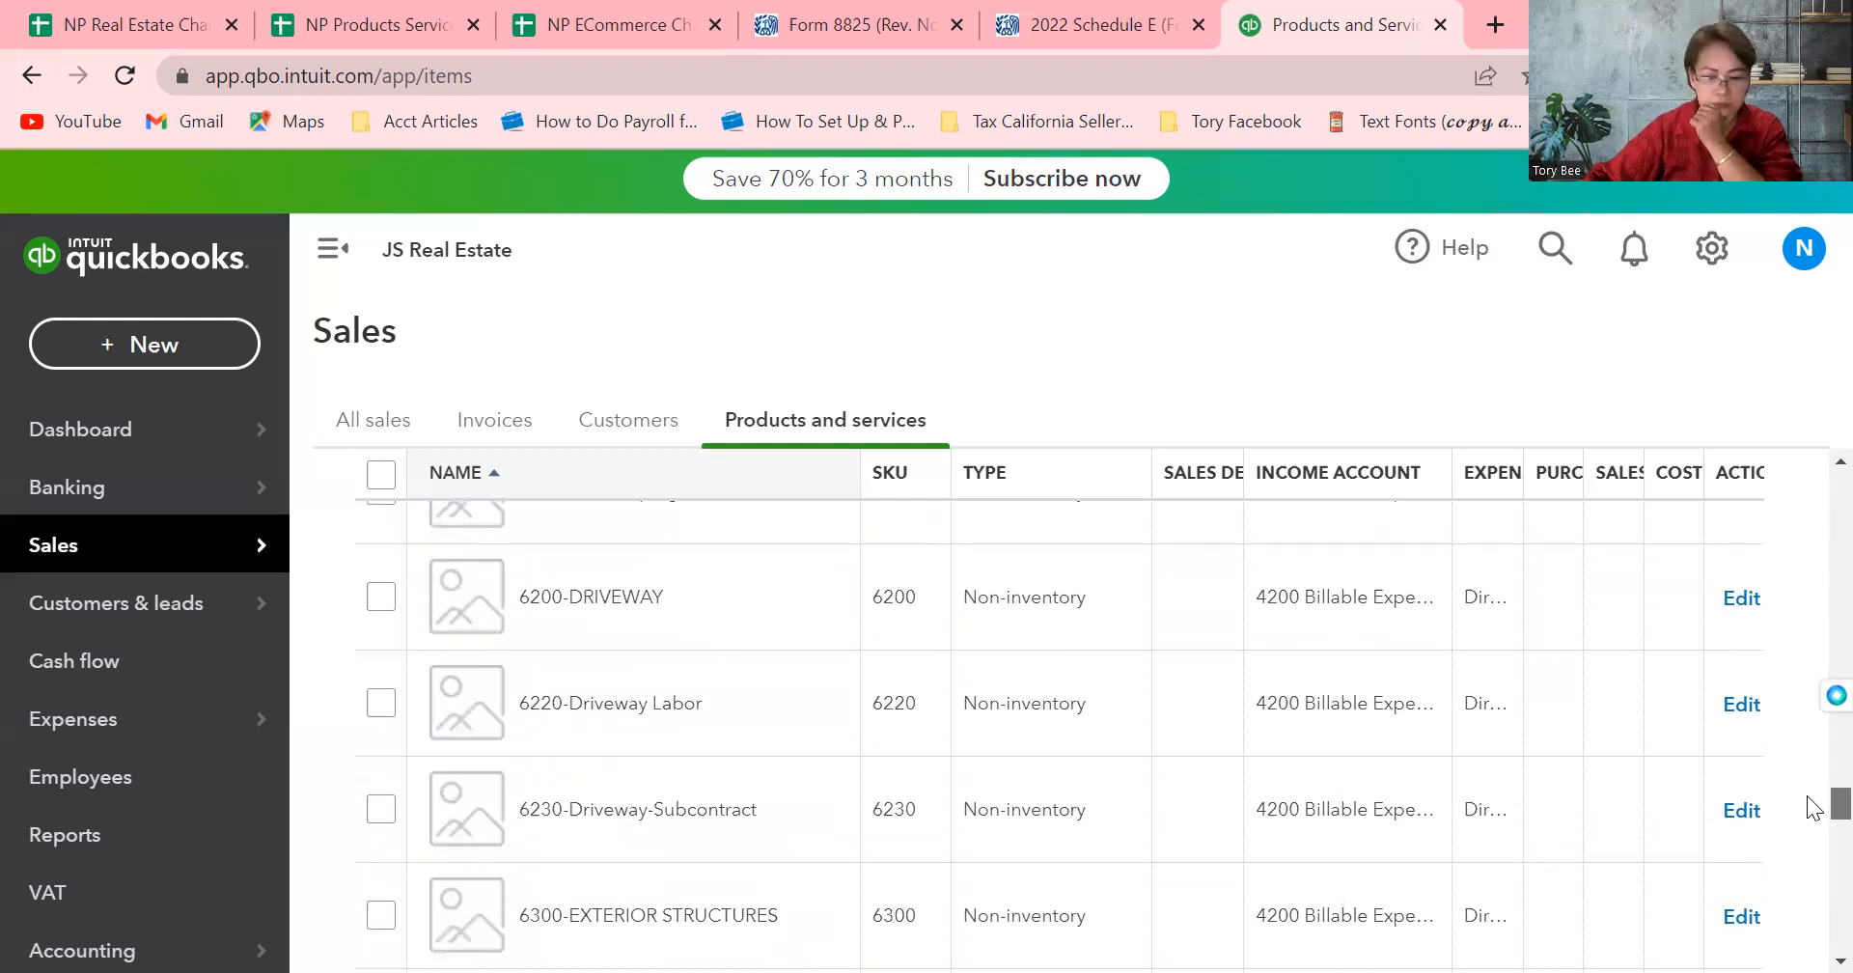
scroll(1815, 809, up, 7)
scroll(1809, 753, up, 3)
scroll(1812, 869, down, 12)
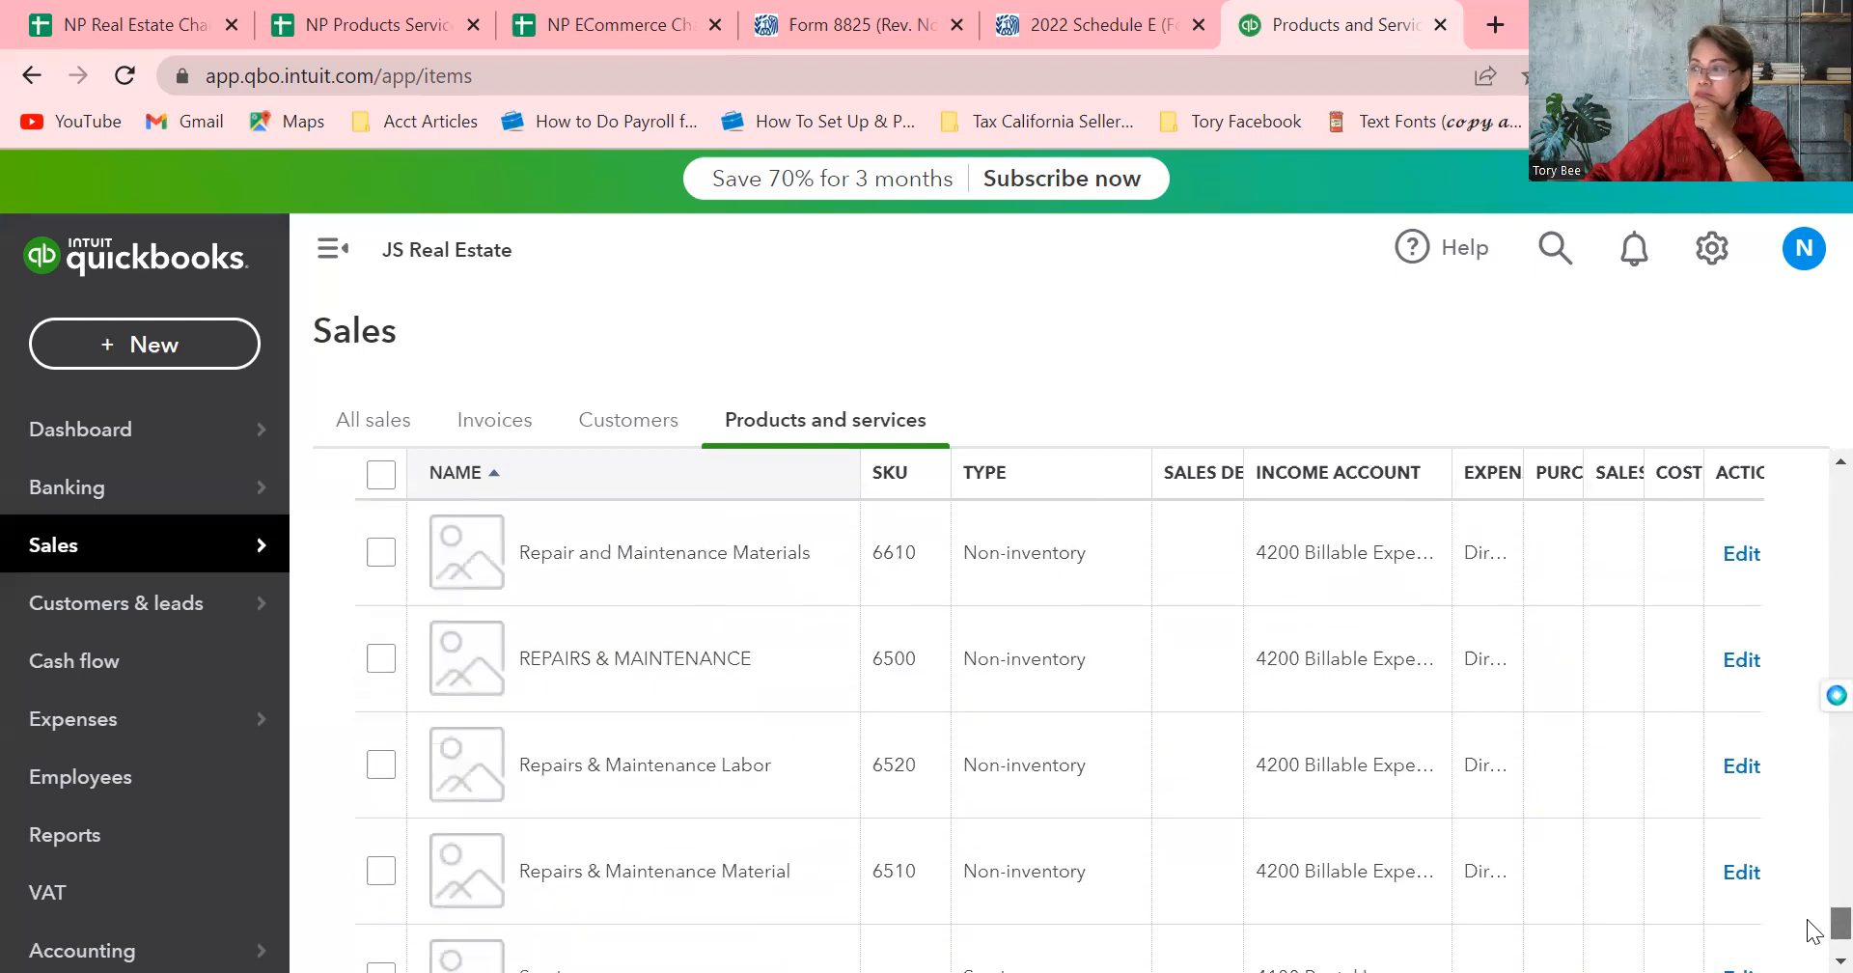
scroll(1808, 921, down, 2)
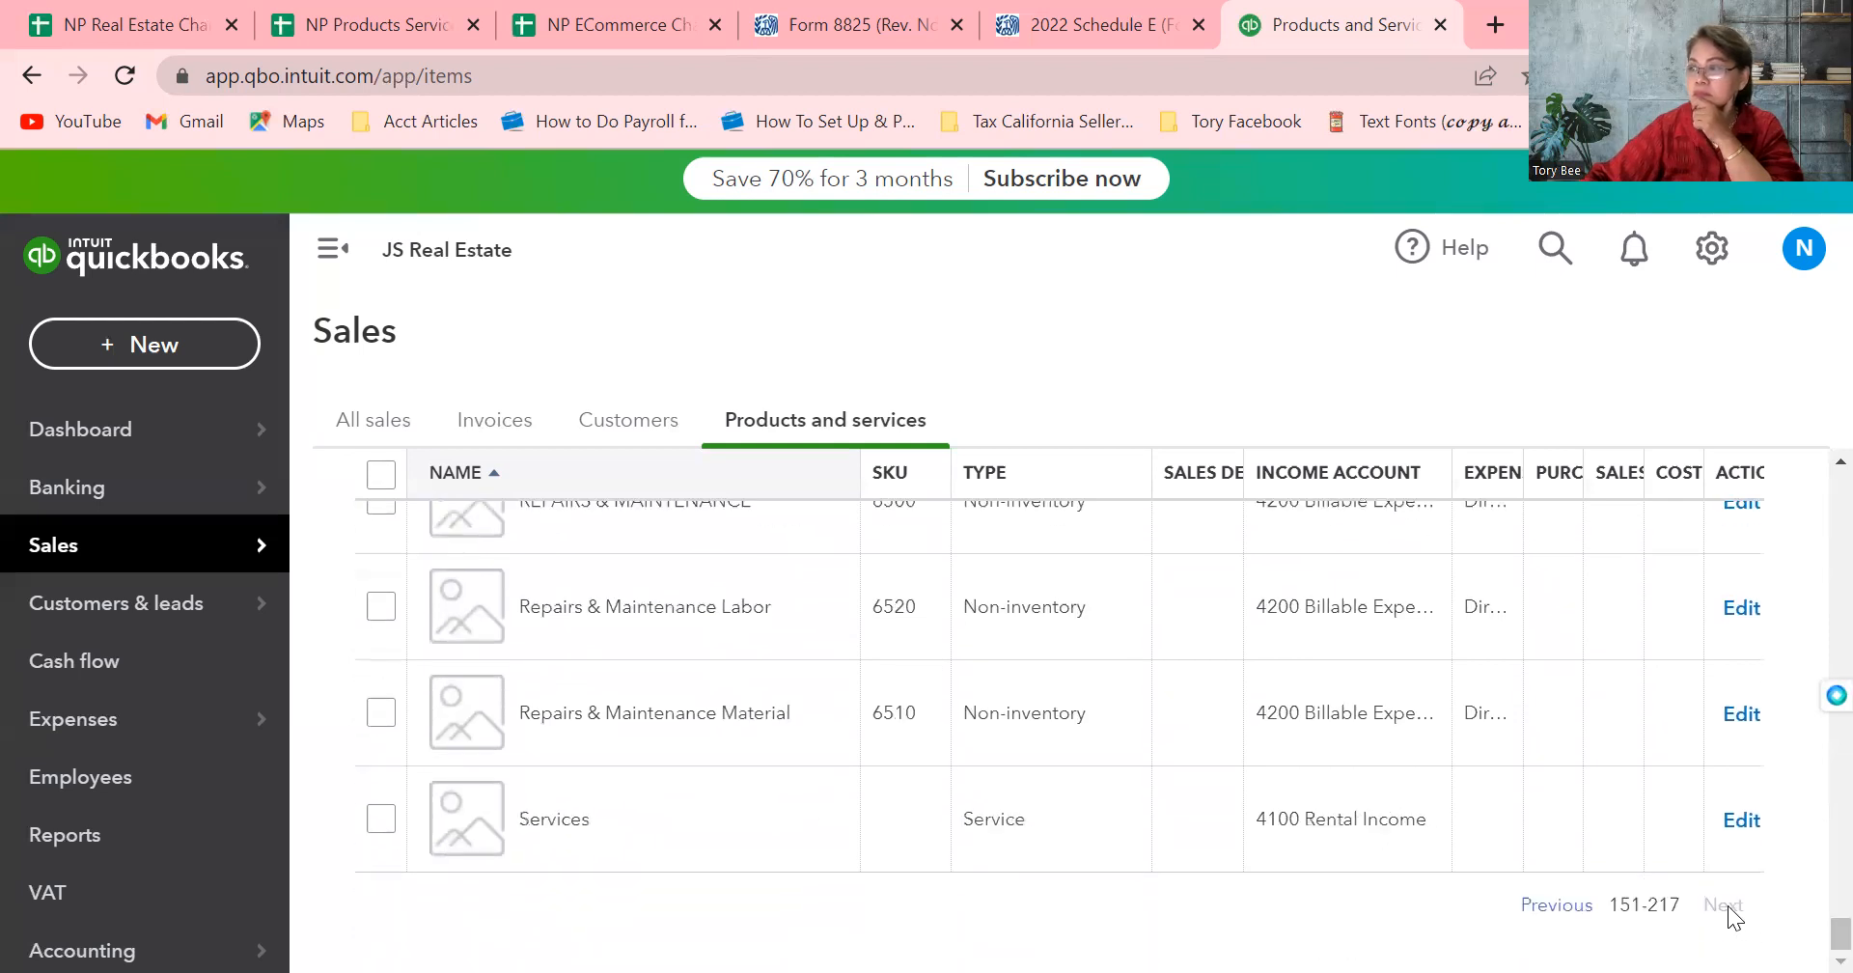
scroll(1807, 837, up, 8)
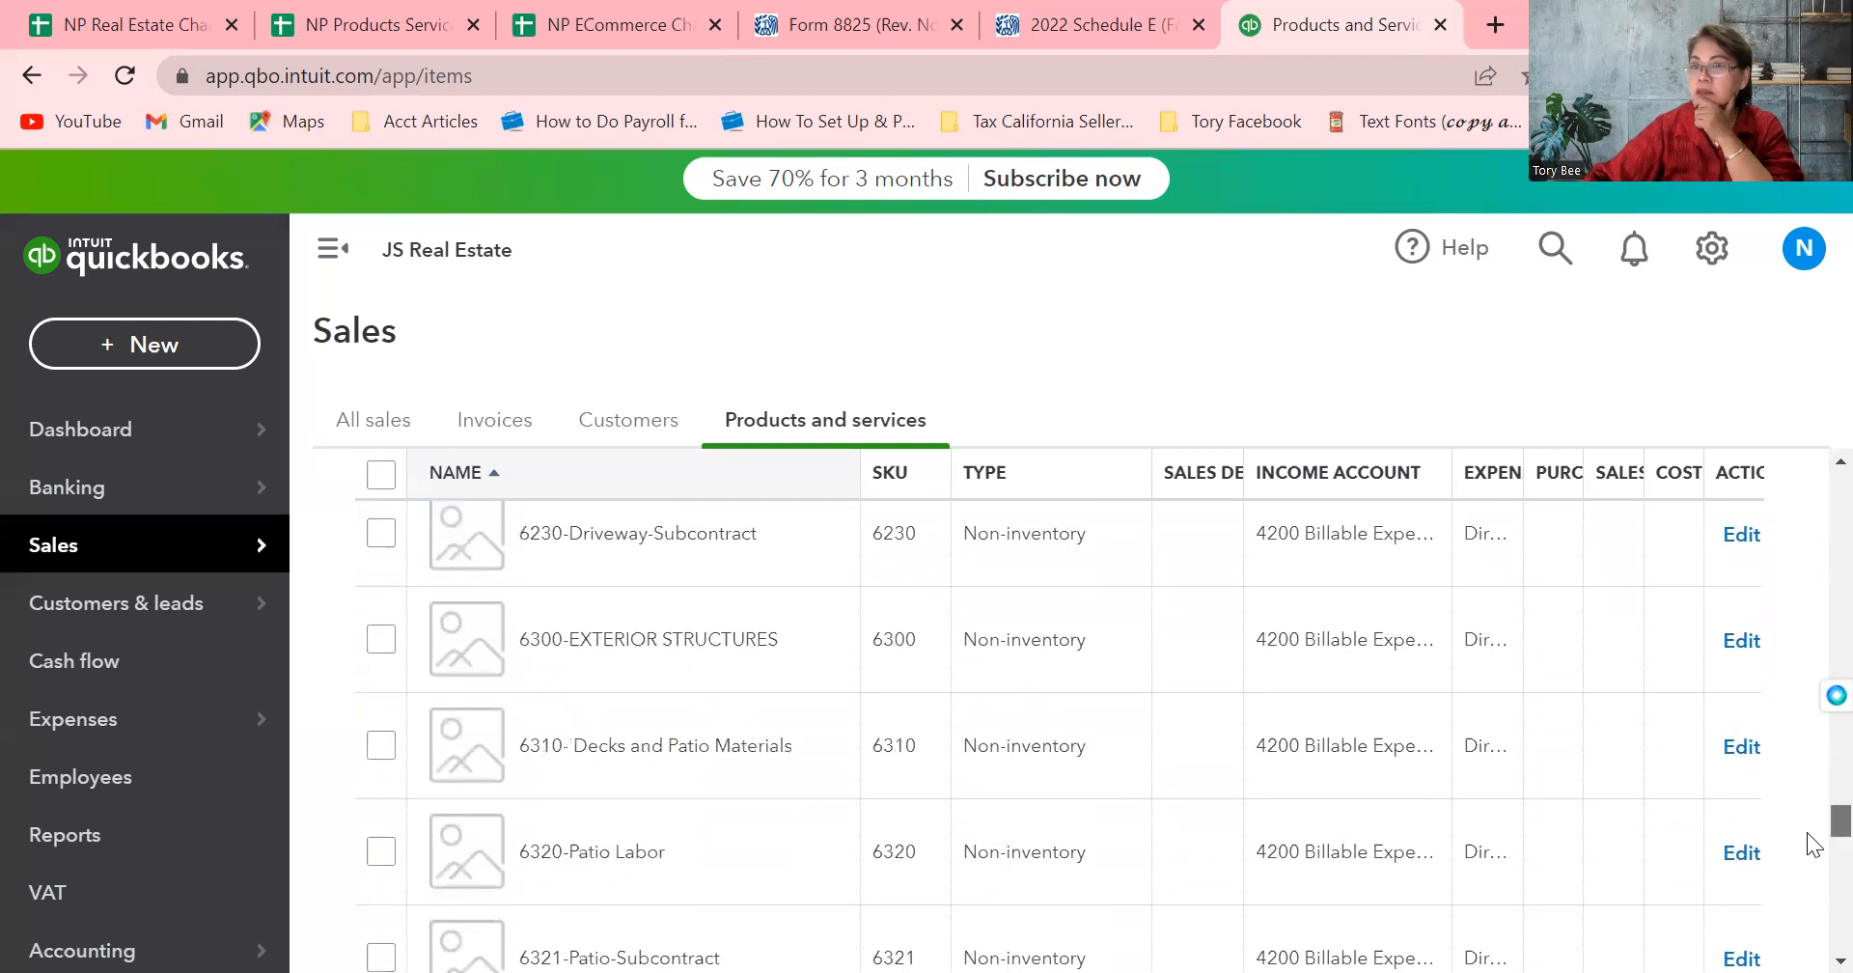
scroll(1813, 844, down, 1)
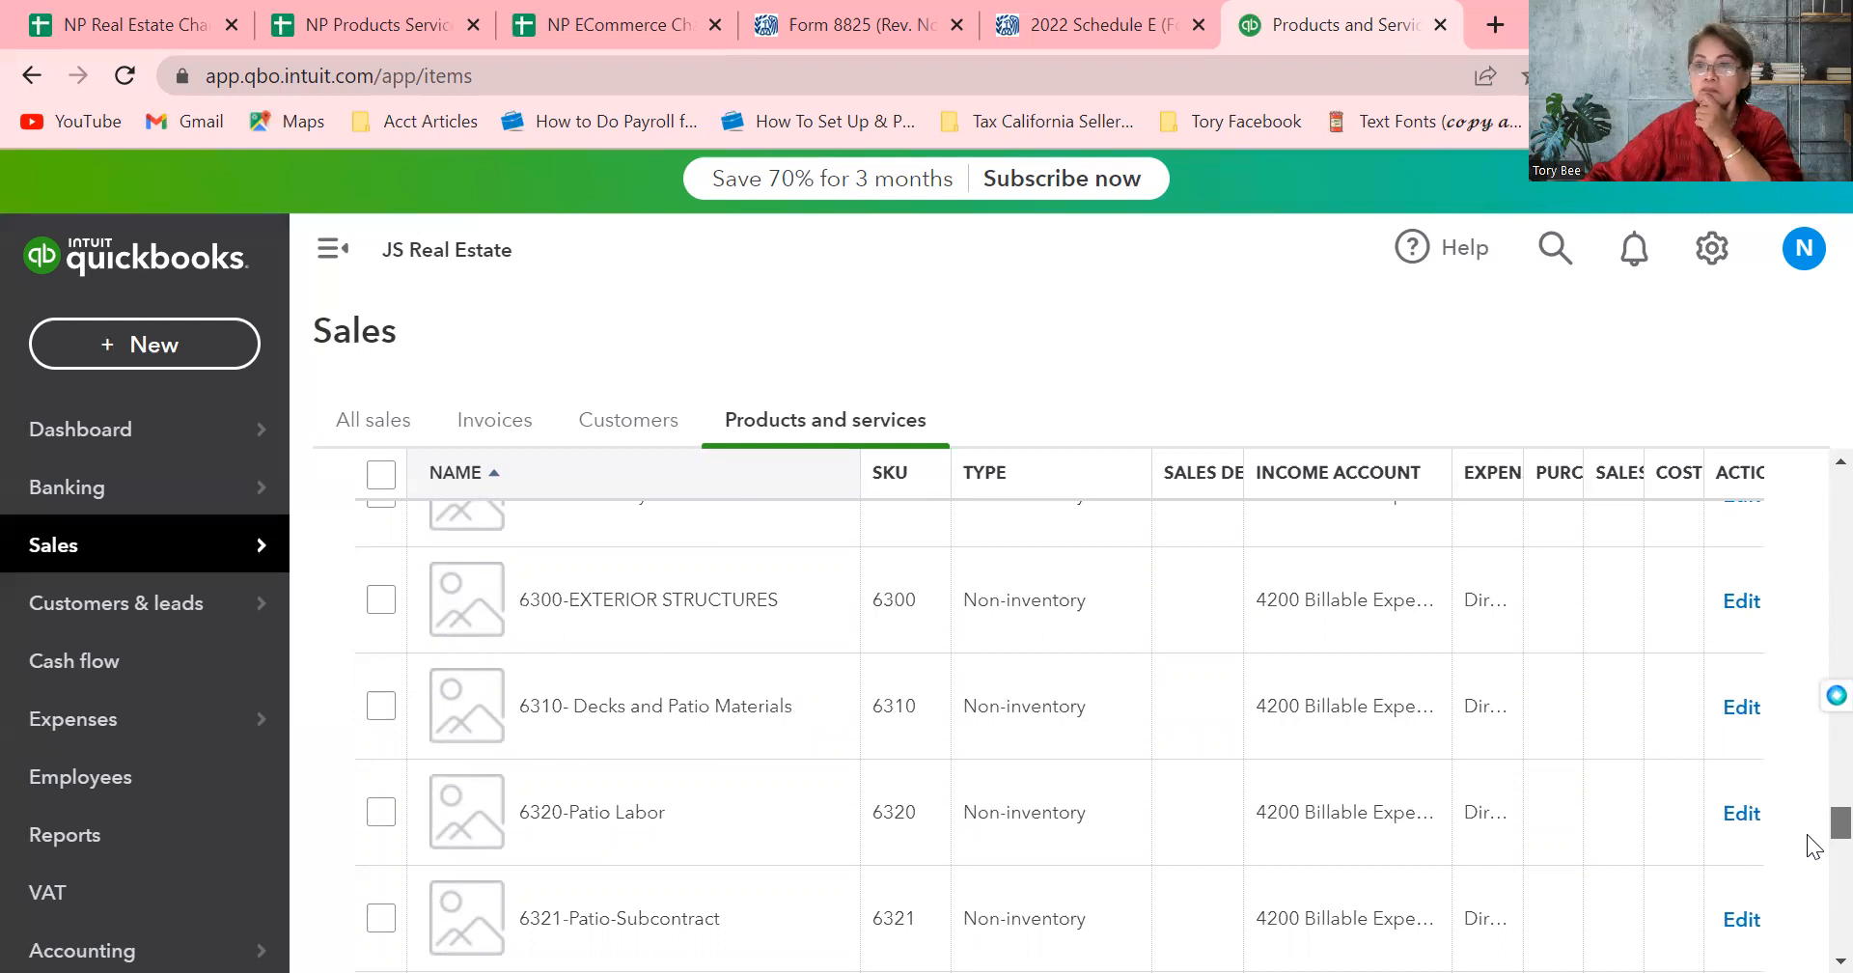
scroll(1808, 836, down, 6)
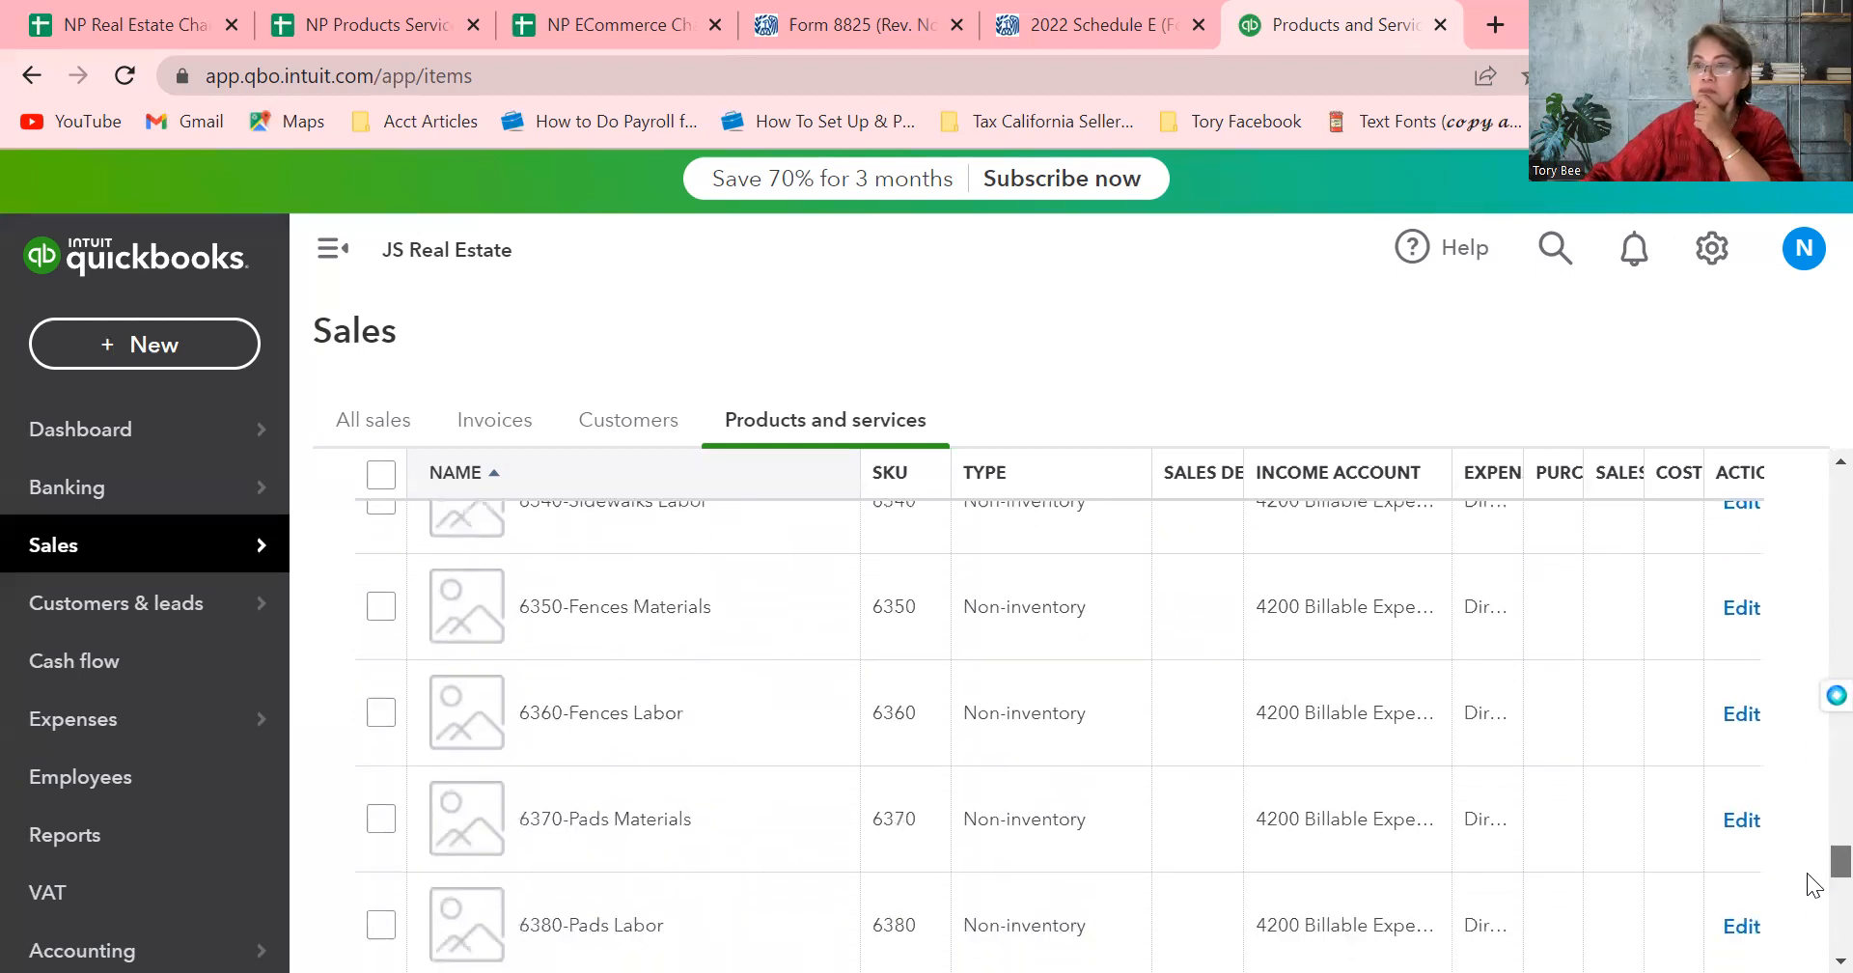
scroll(1807, 873, down, 5)
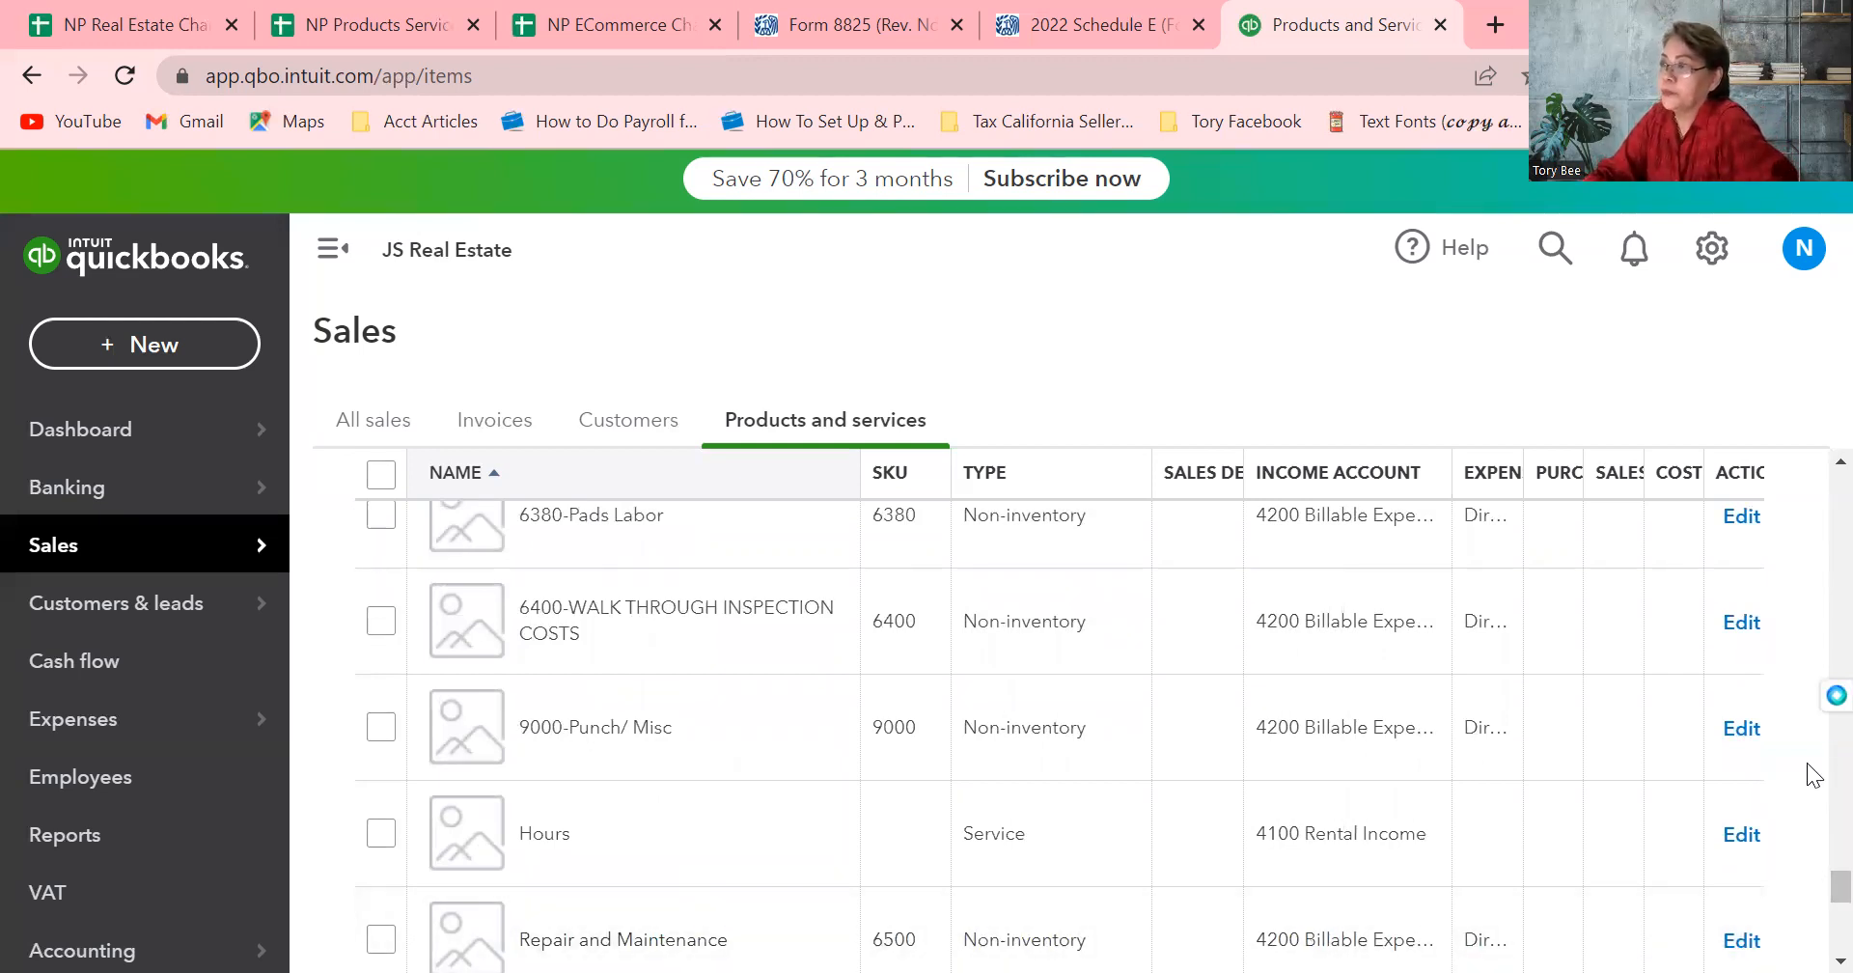
scroll(1807, 767, up, 10)
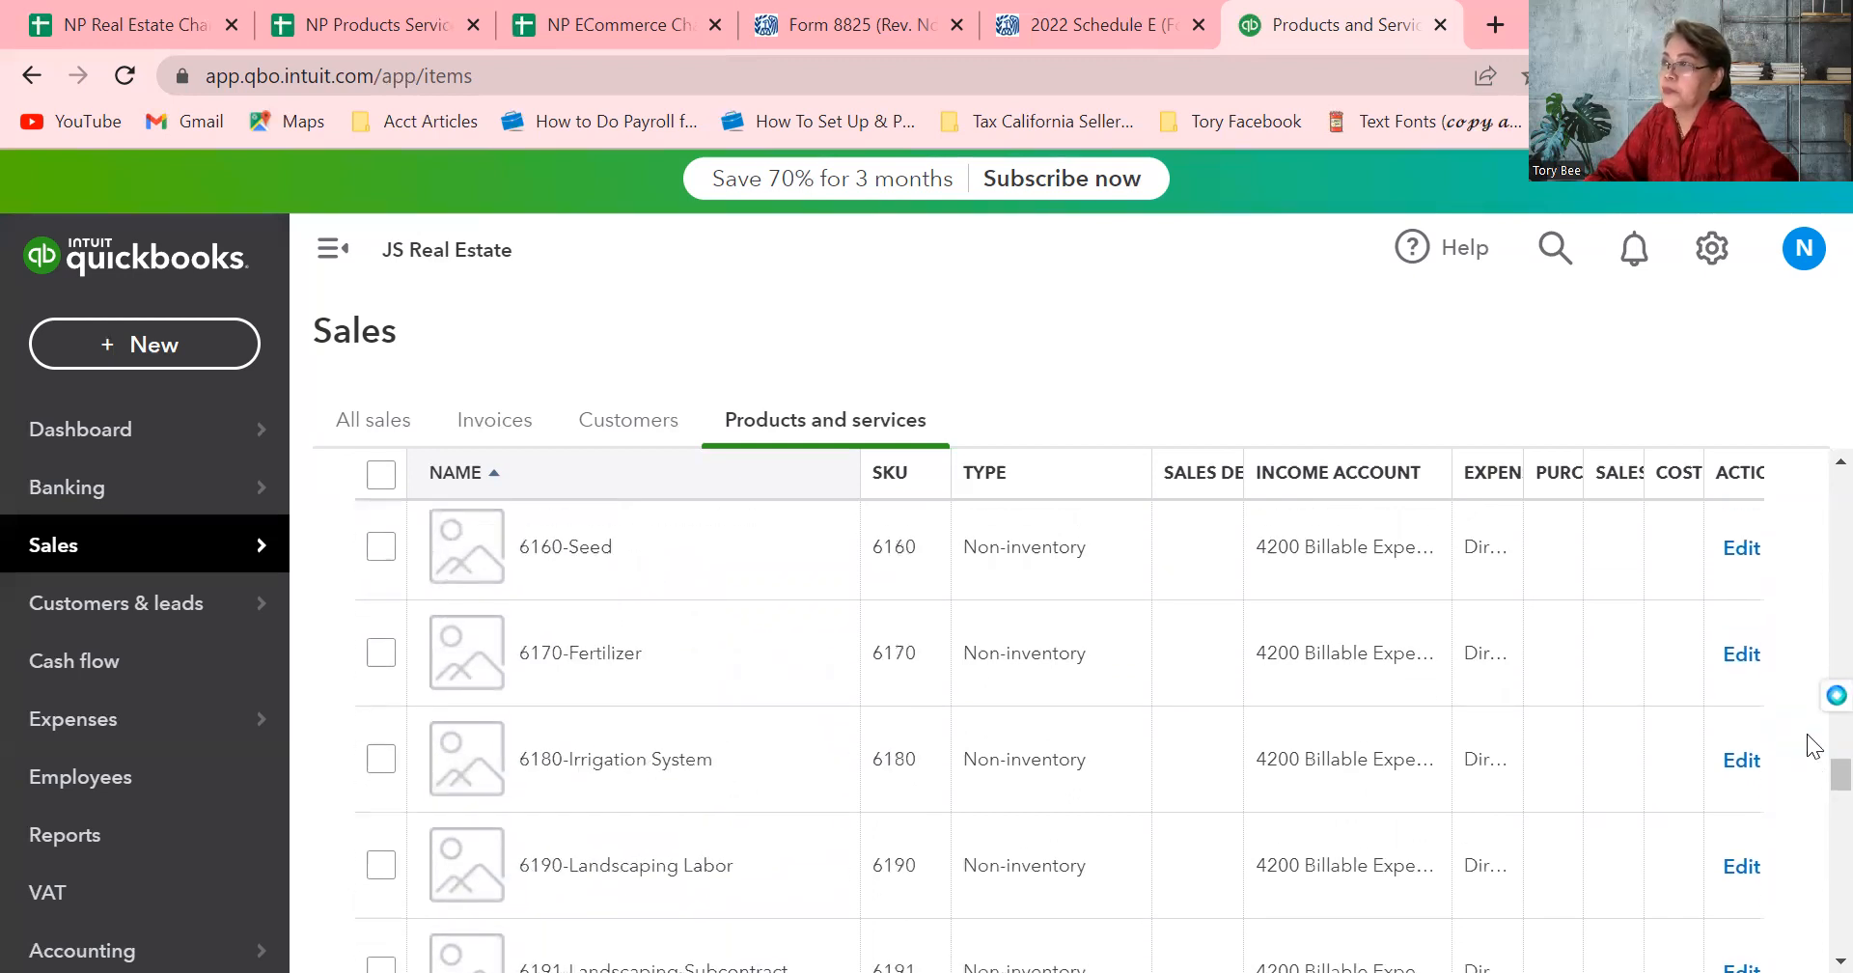
drag(1808, 780, 1814, 936)
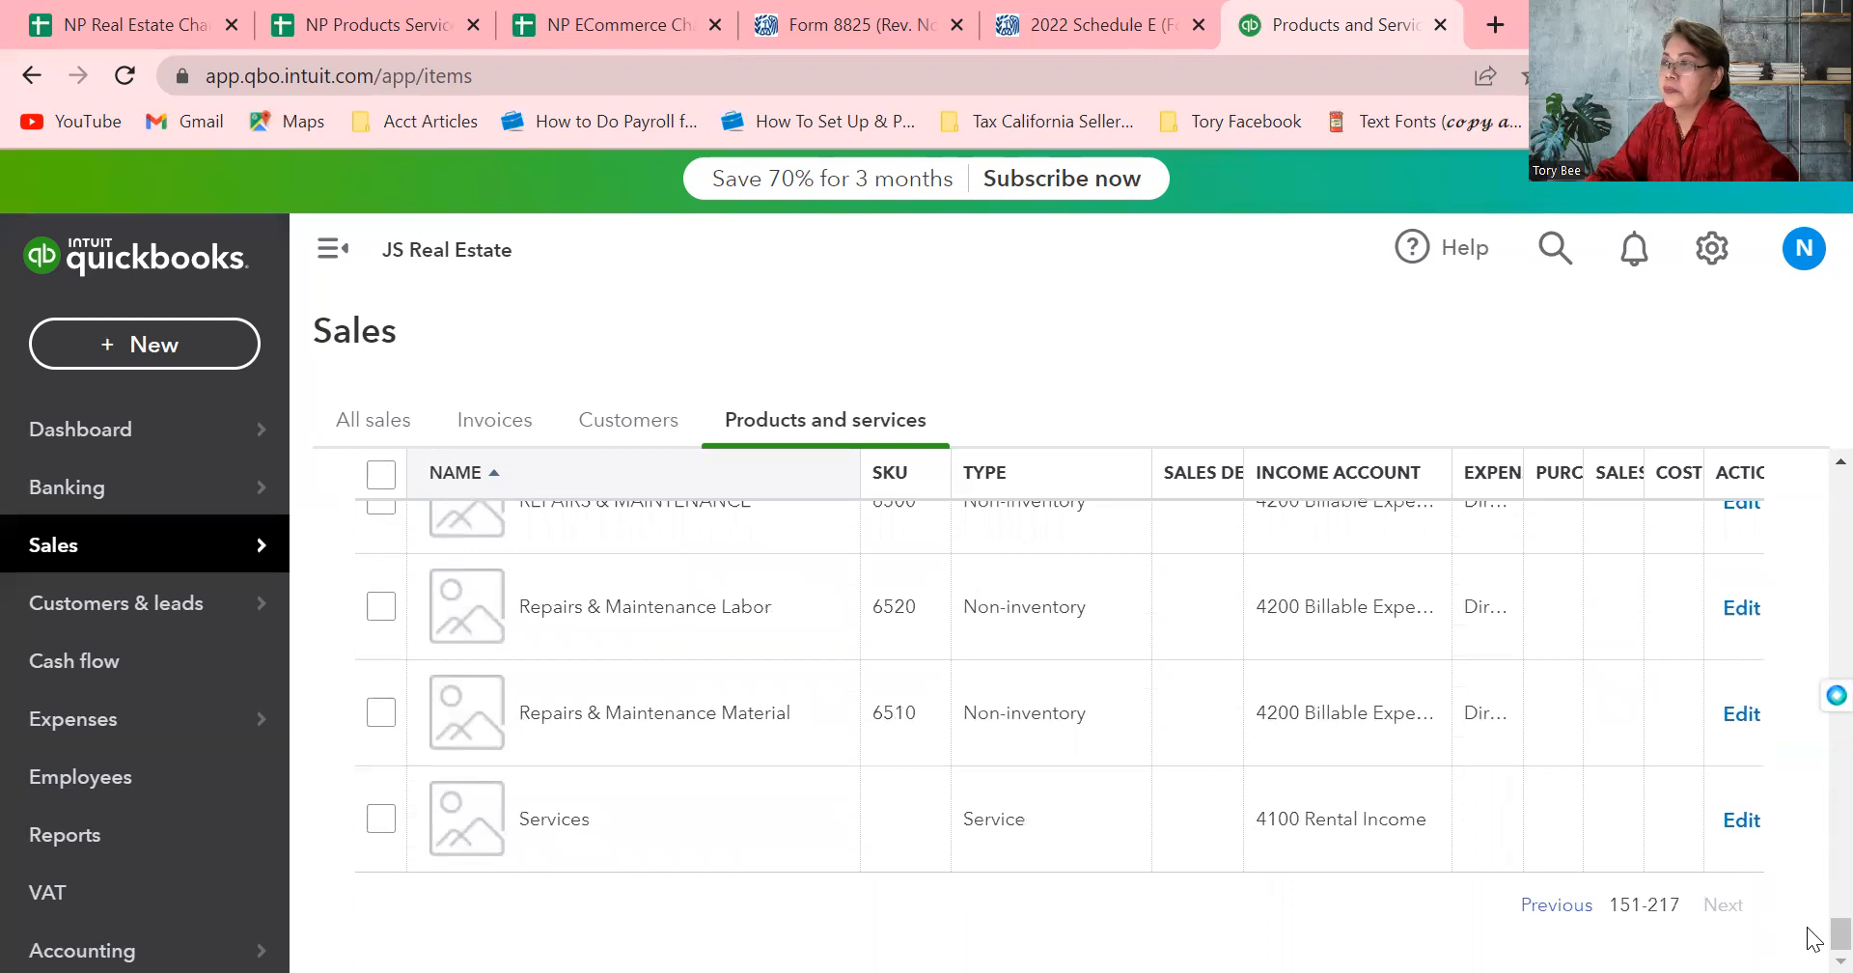
Go back to the first page of products and services and examine the items from architectural and engineering through cabinets
click(1600, 917)
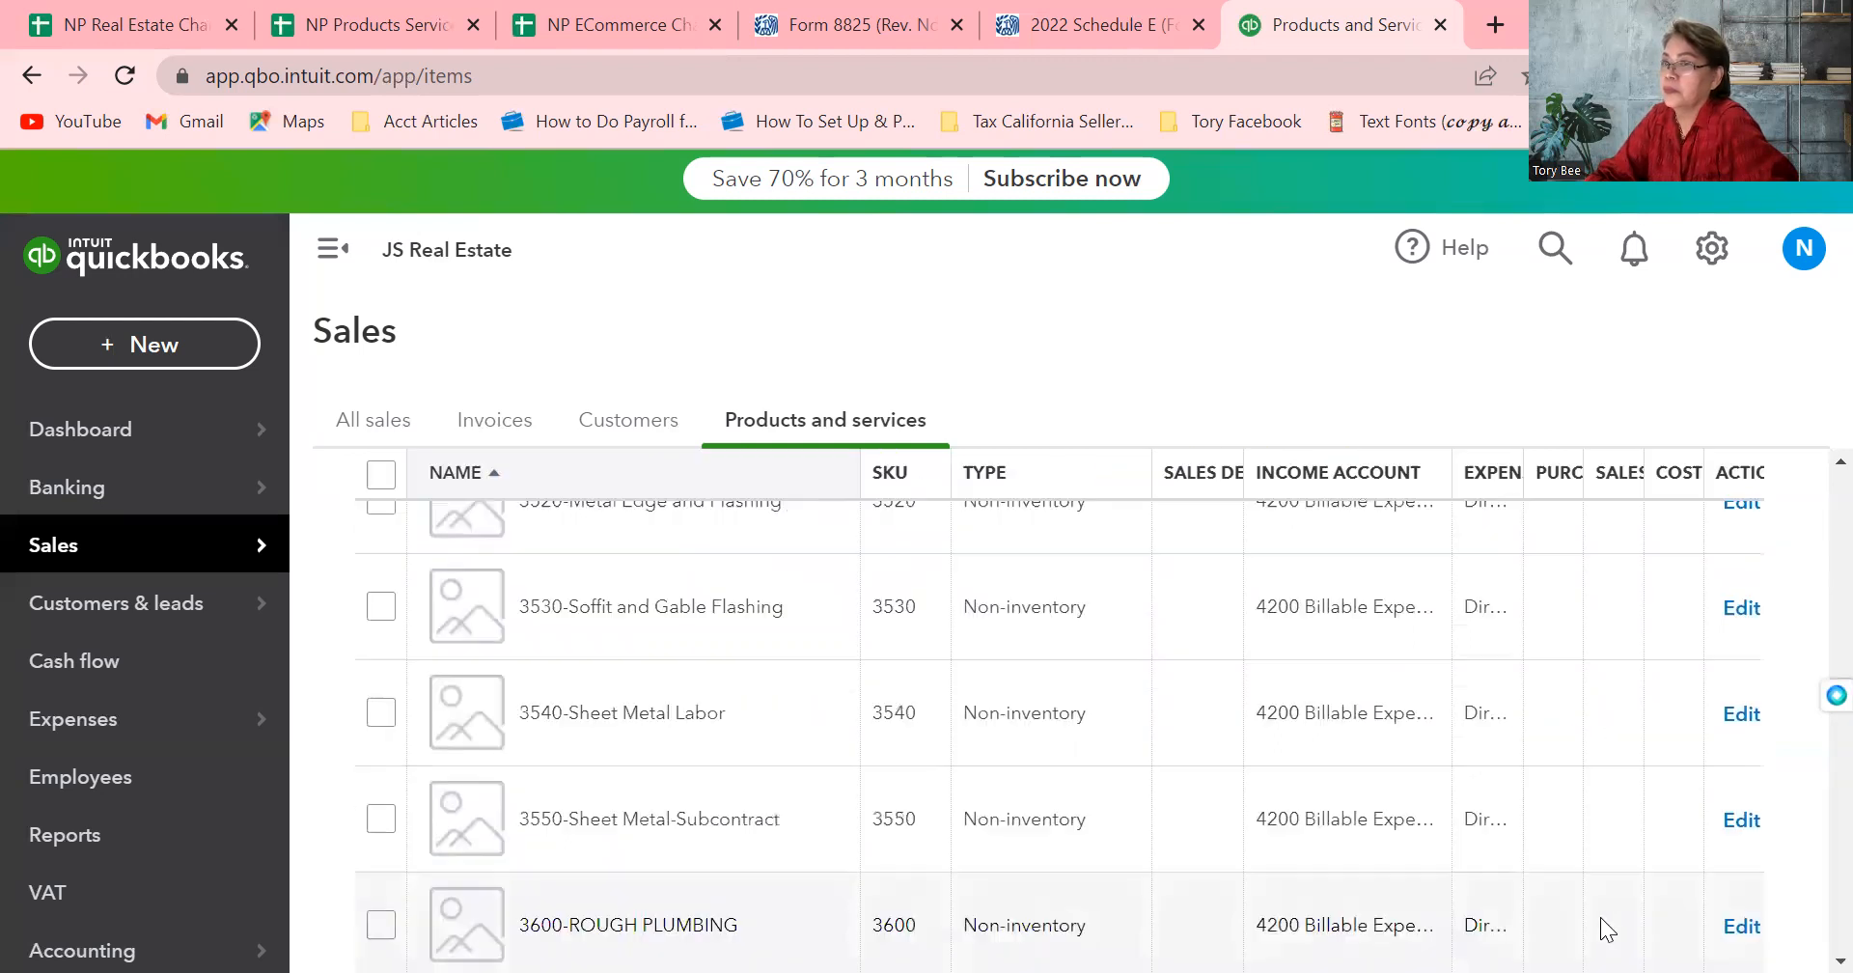
scroll(1806, 660, up, 10)
drag(1808, 652, 1813, 937)
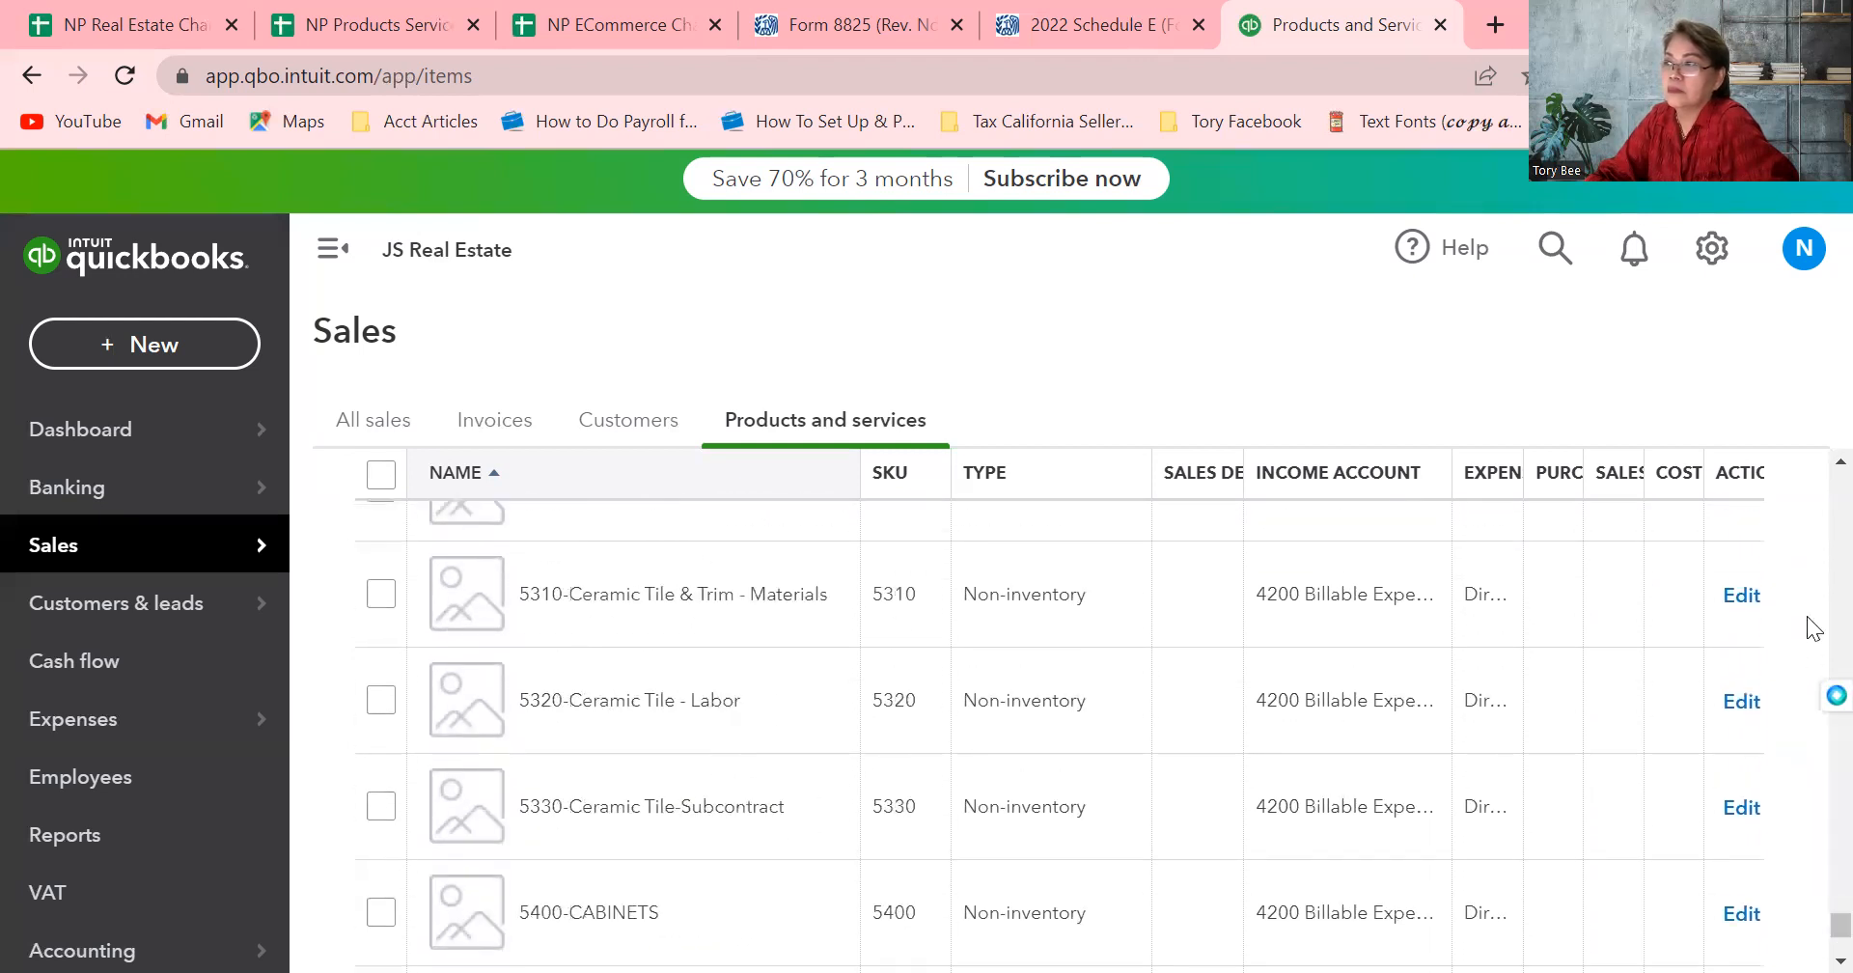
scroll(1807, 618, up, 20)
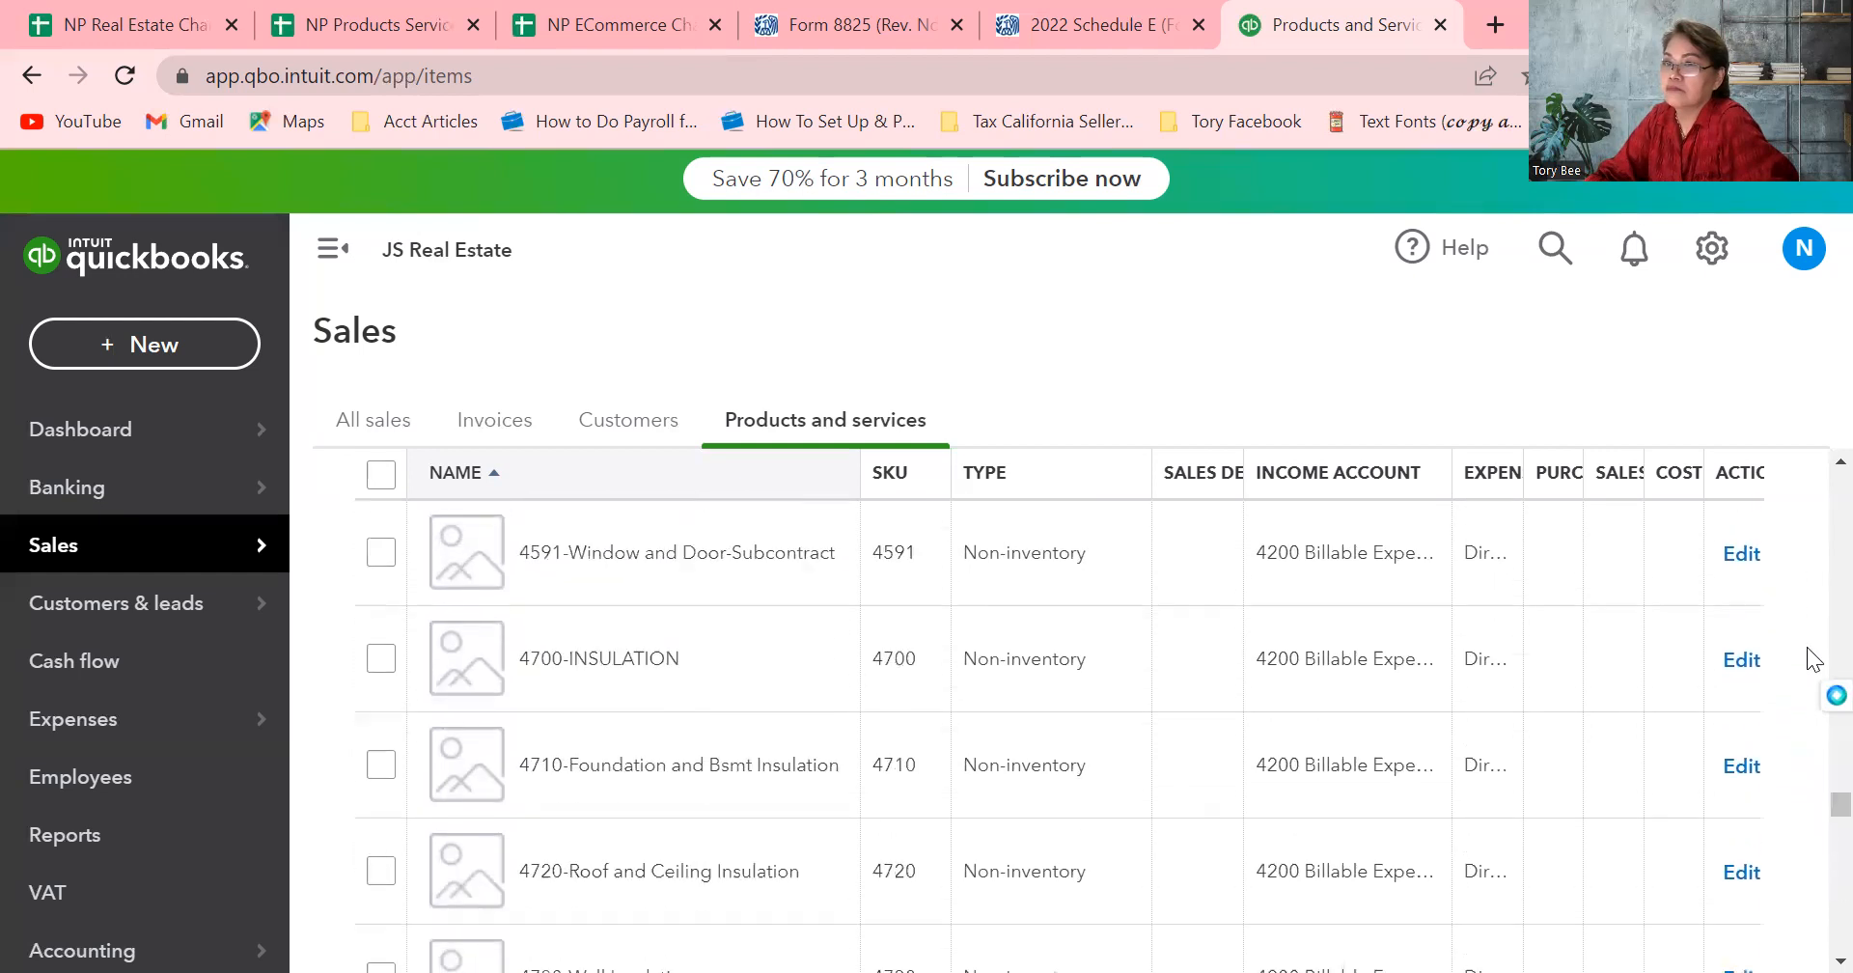
scroll(1806, 648, up, 10)
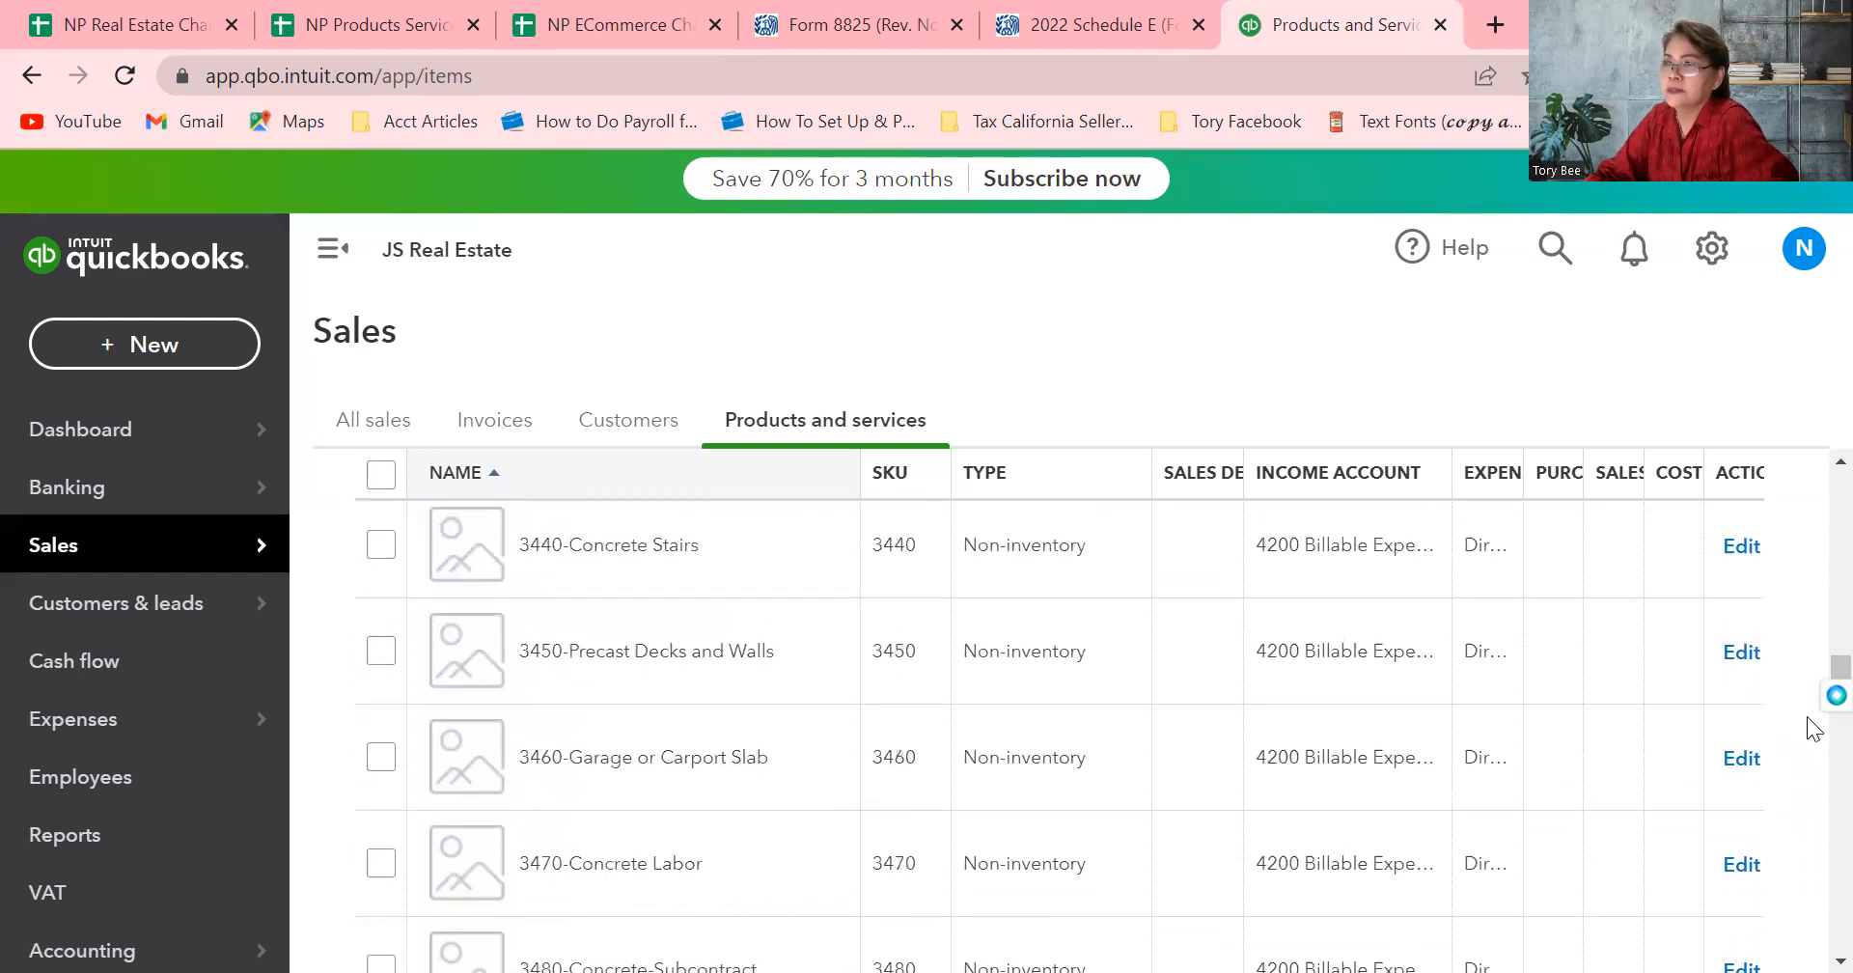
scroll(1807, 600, up, 10)
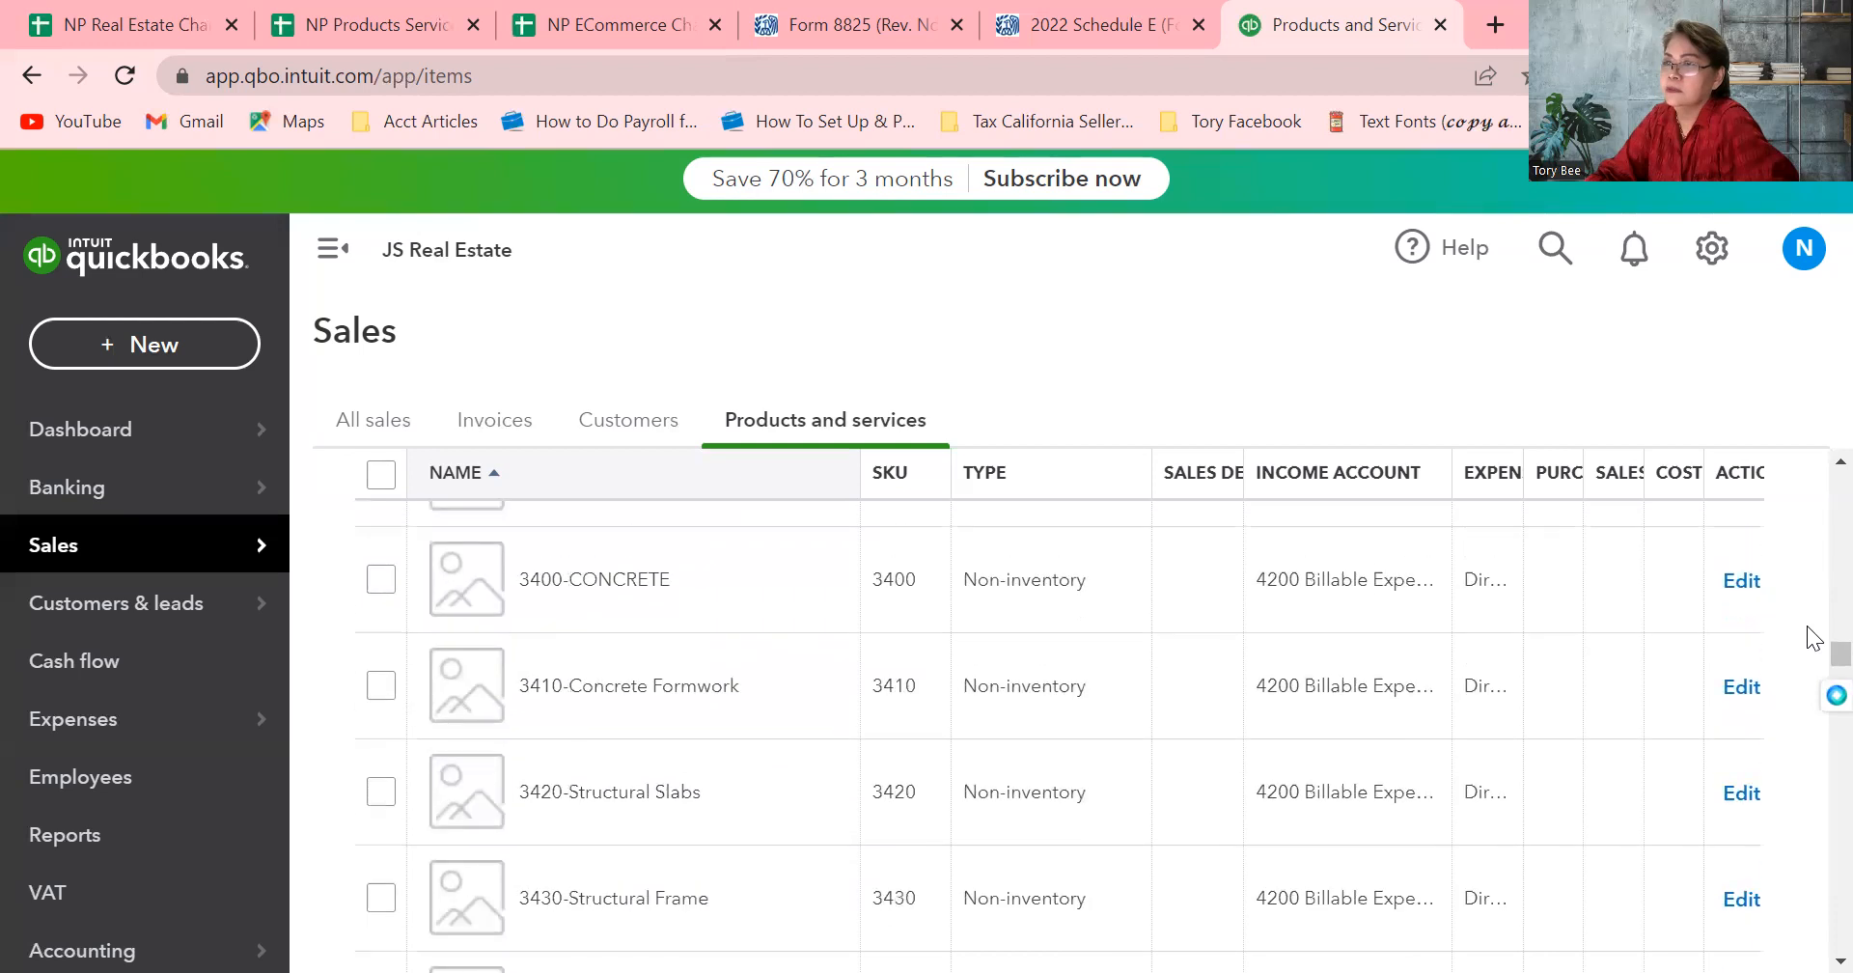
scroll(1814, 669, down, 15)
scroll(1808, 579, up, 20)
scroll(1812, 608, up, 10)
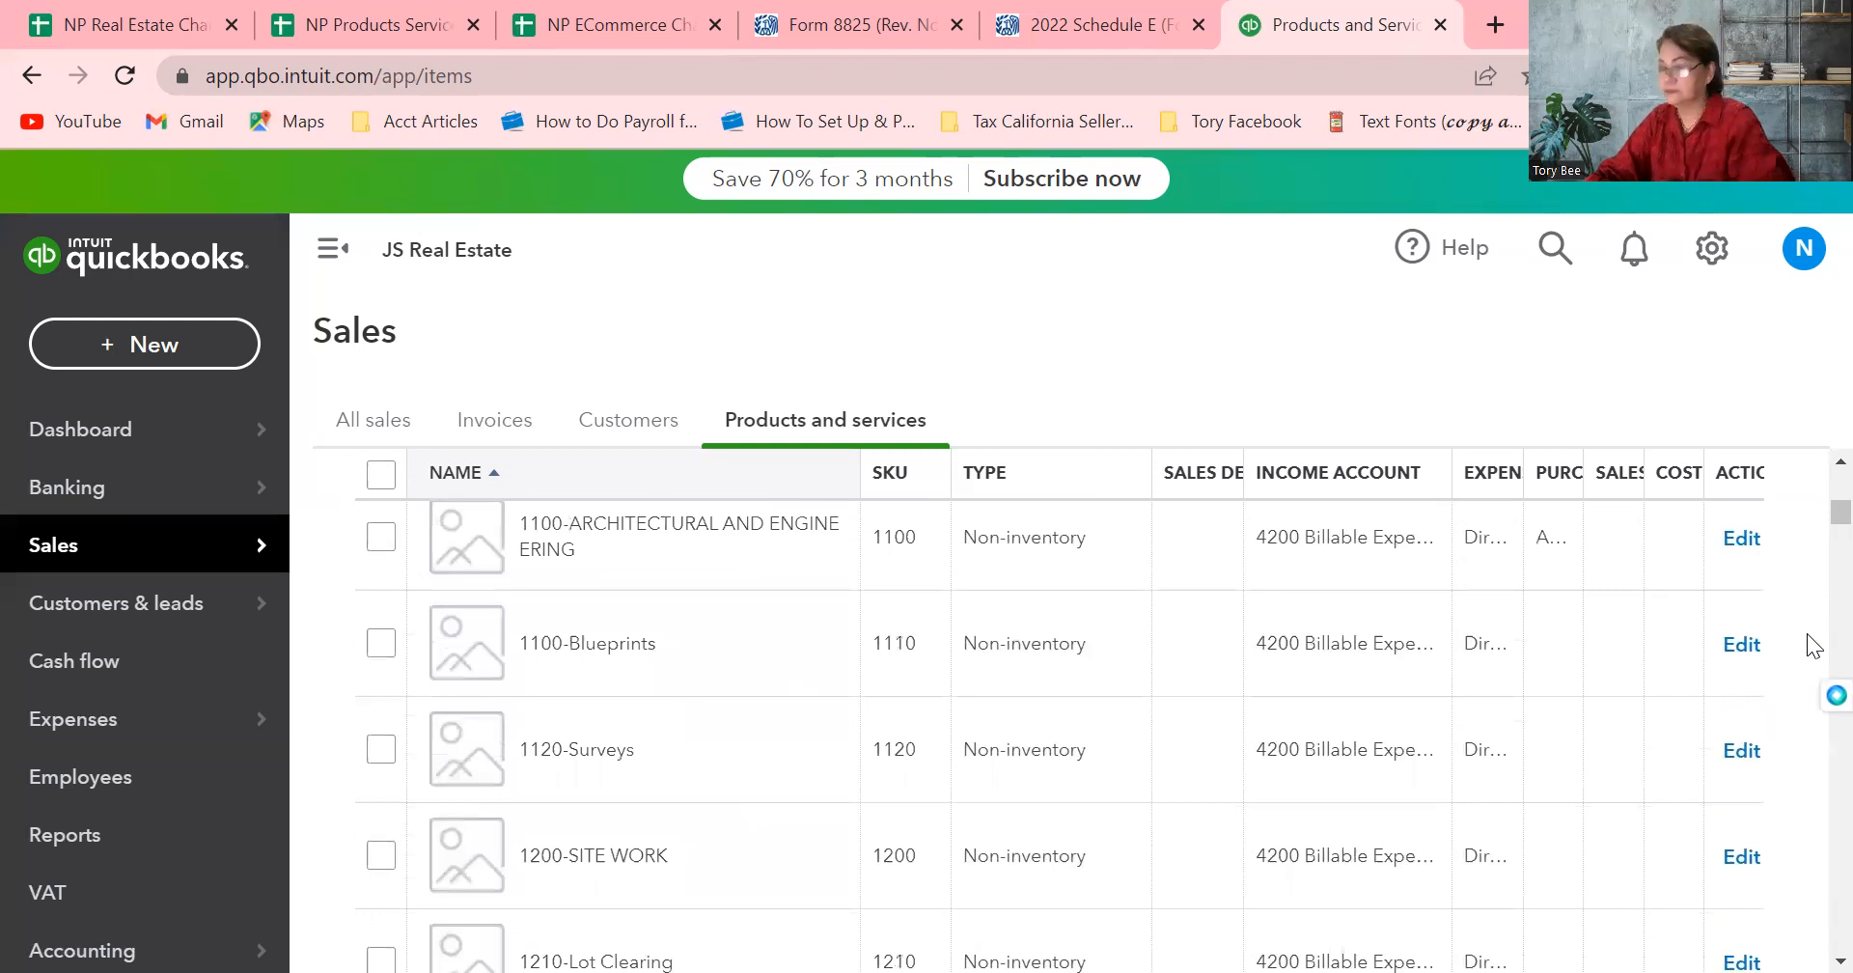
scroll(1807, 633, down, 1)
scroll(1807, 633, down, 10)
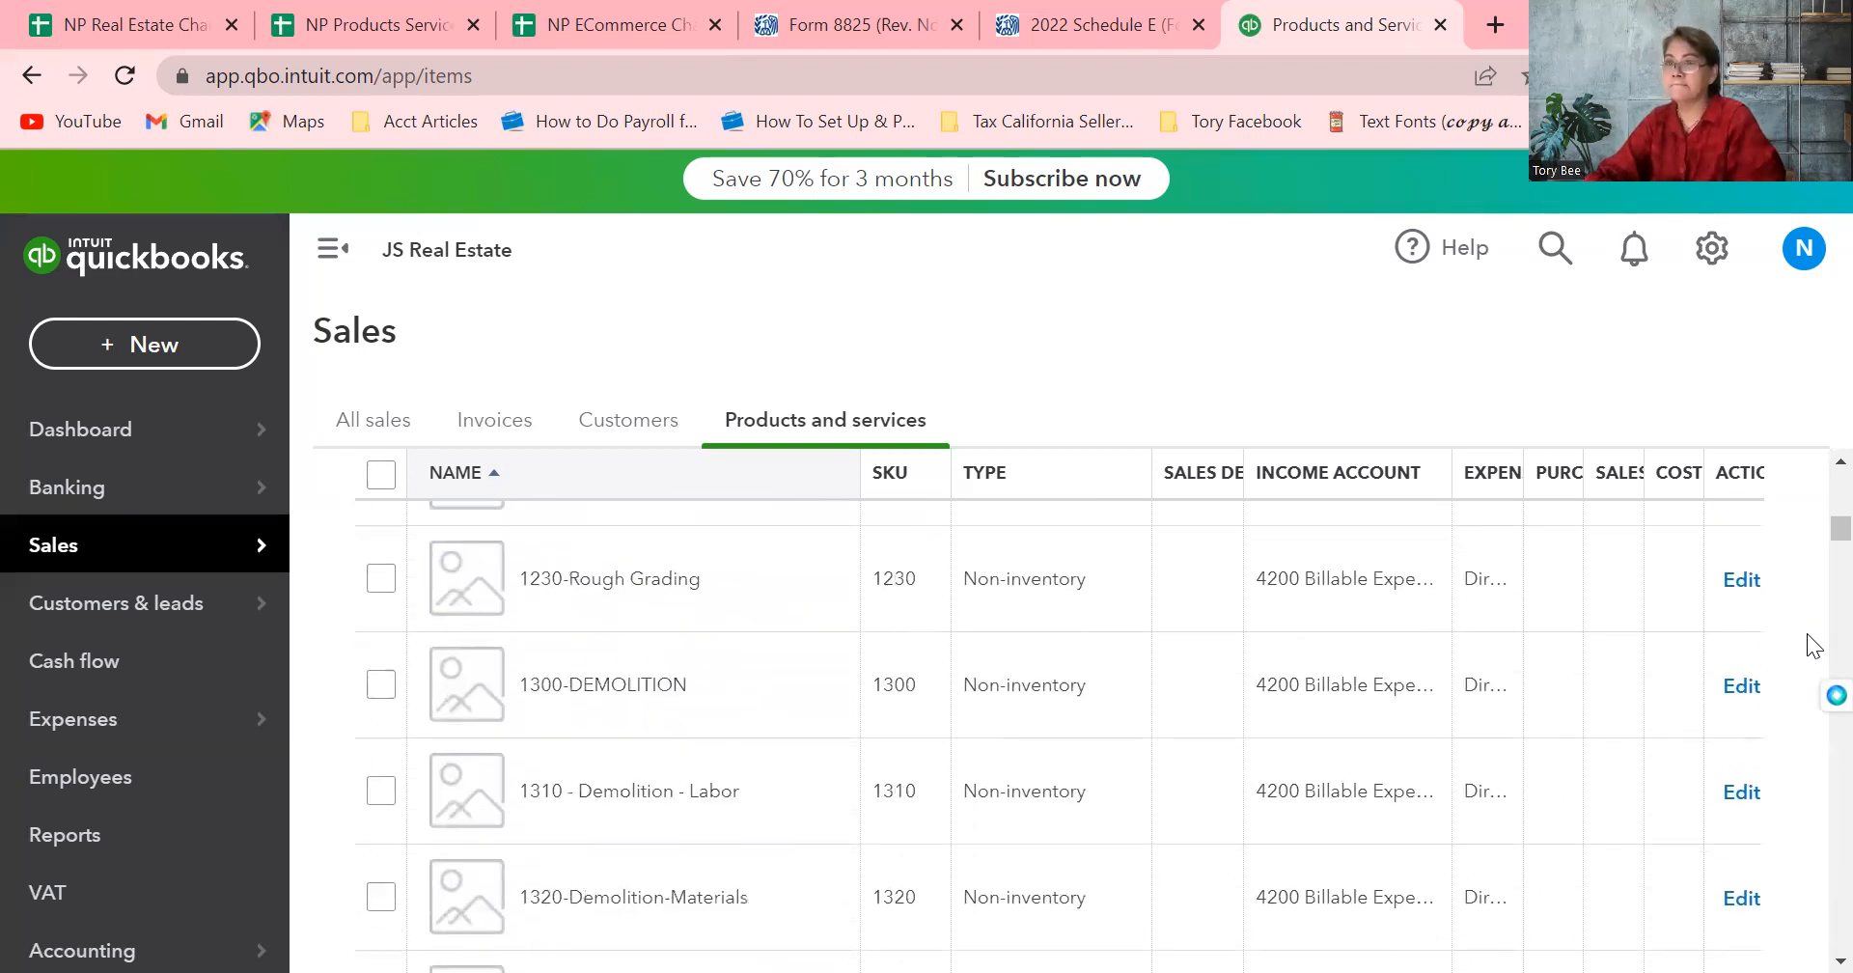
scroll(1807, 633, down, 15)
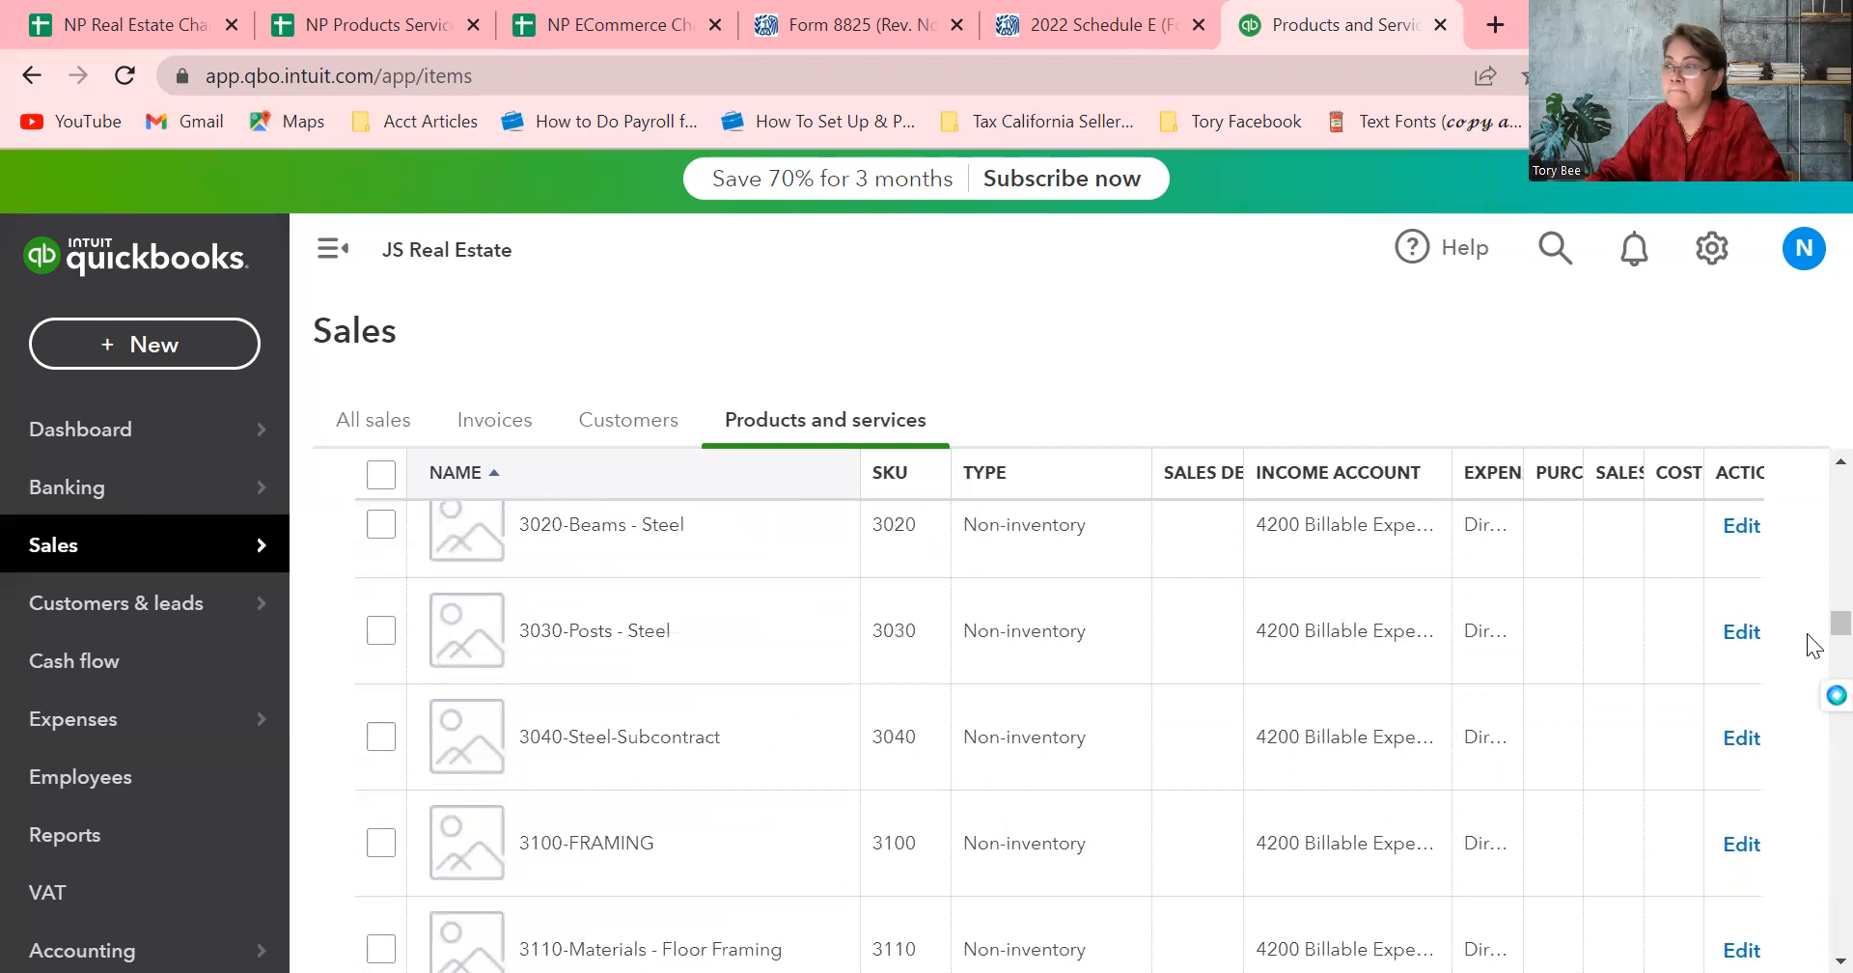
scroll(1807, 633, down, 15)
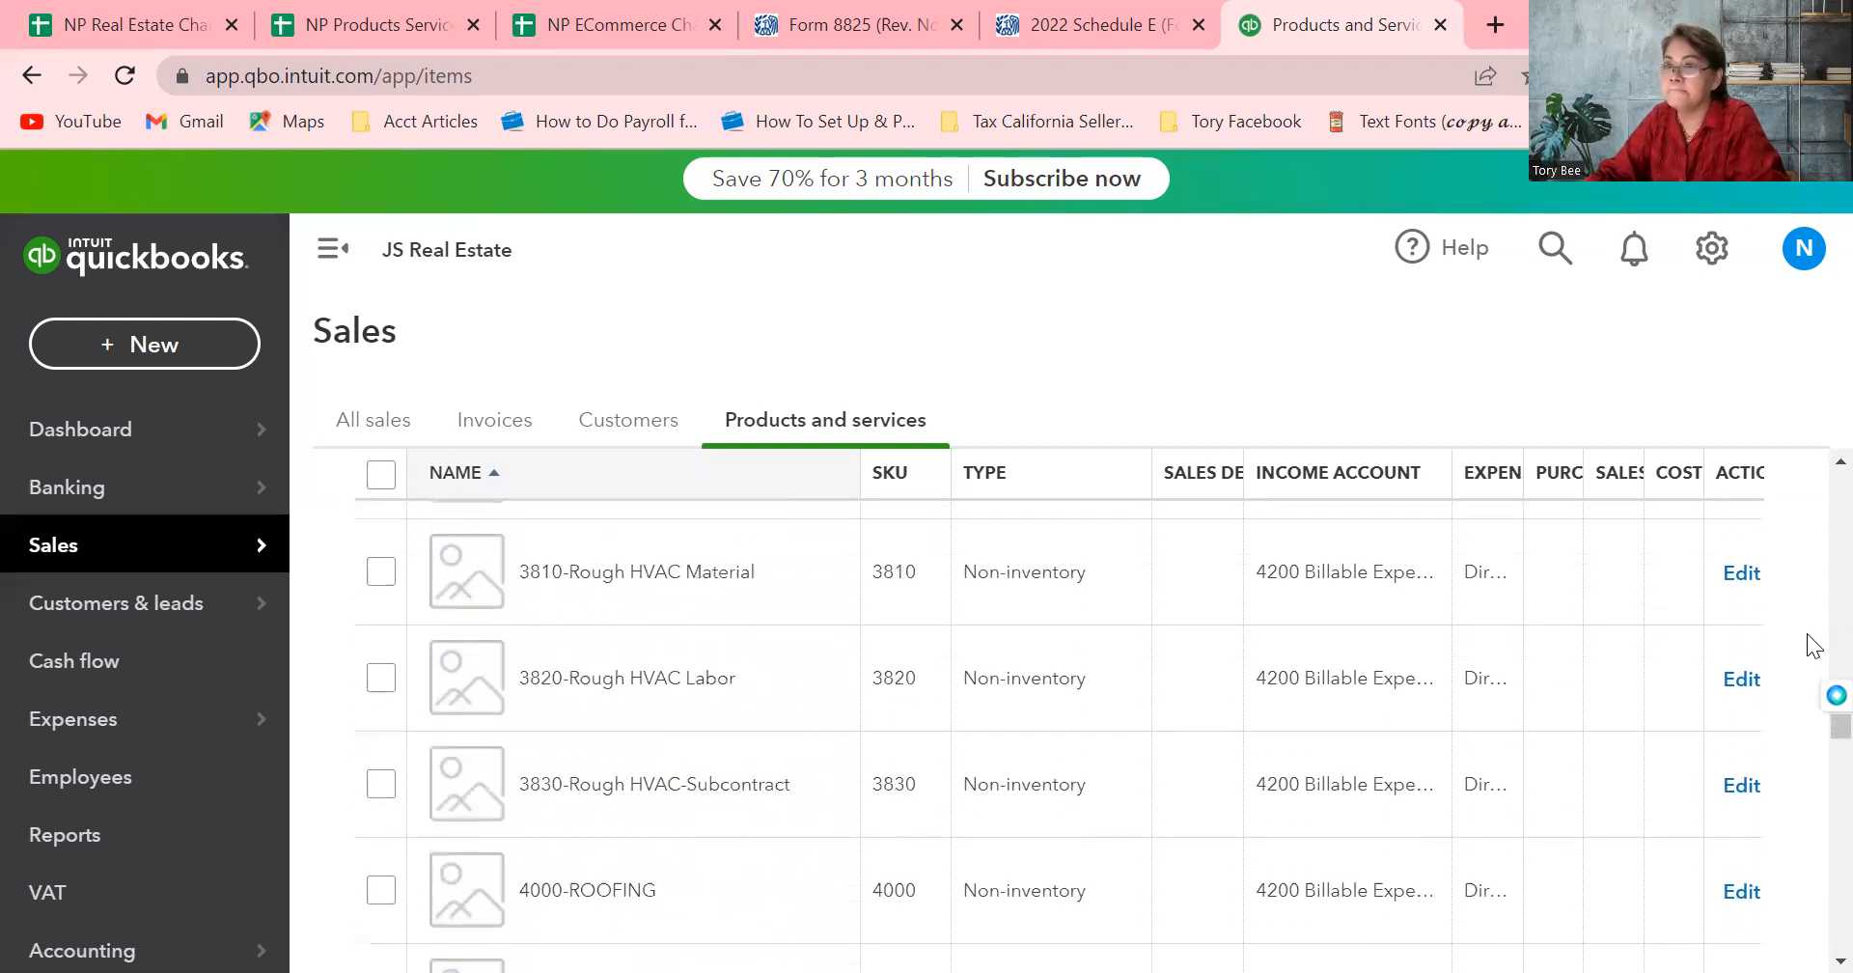
scroll(1807, 633, down, 15)
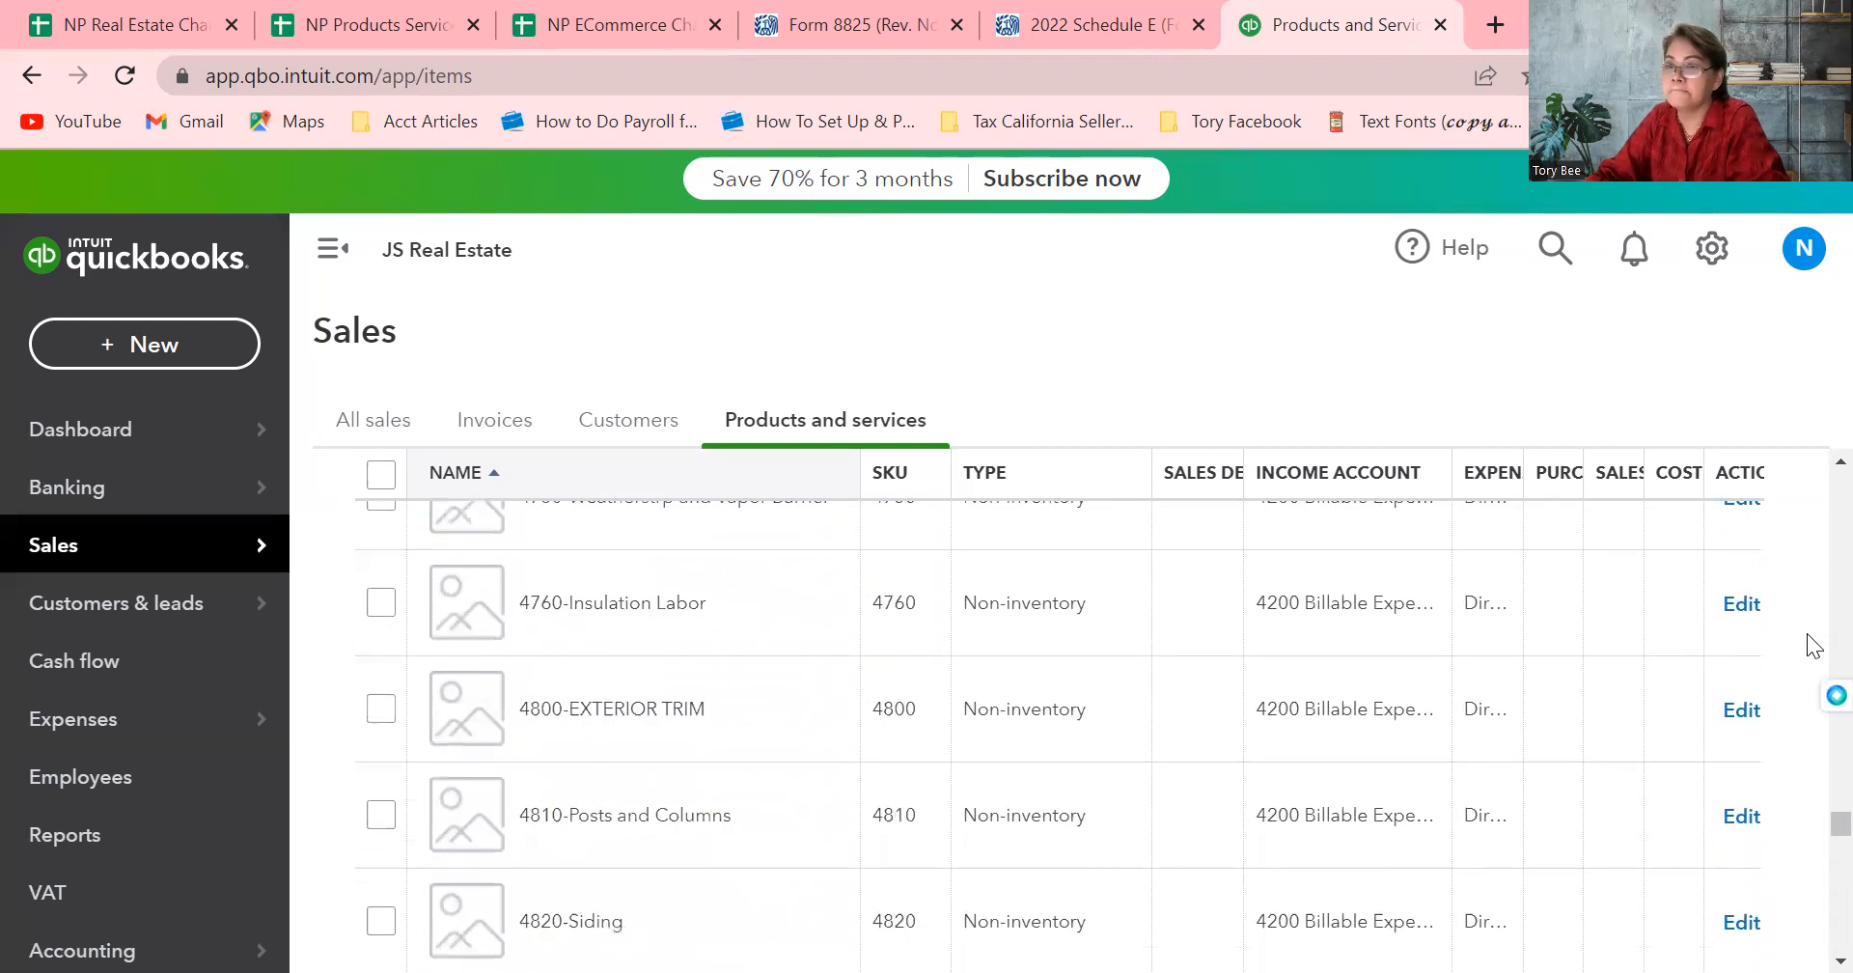
scroll(1806, 634, down, 8)
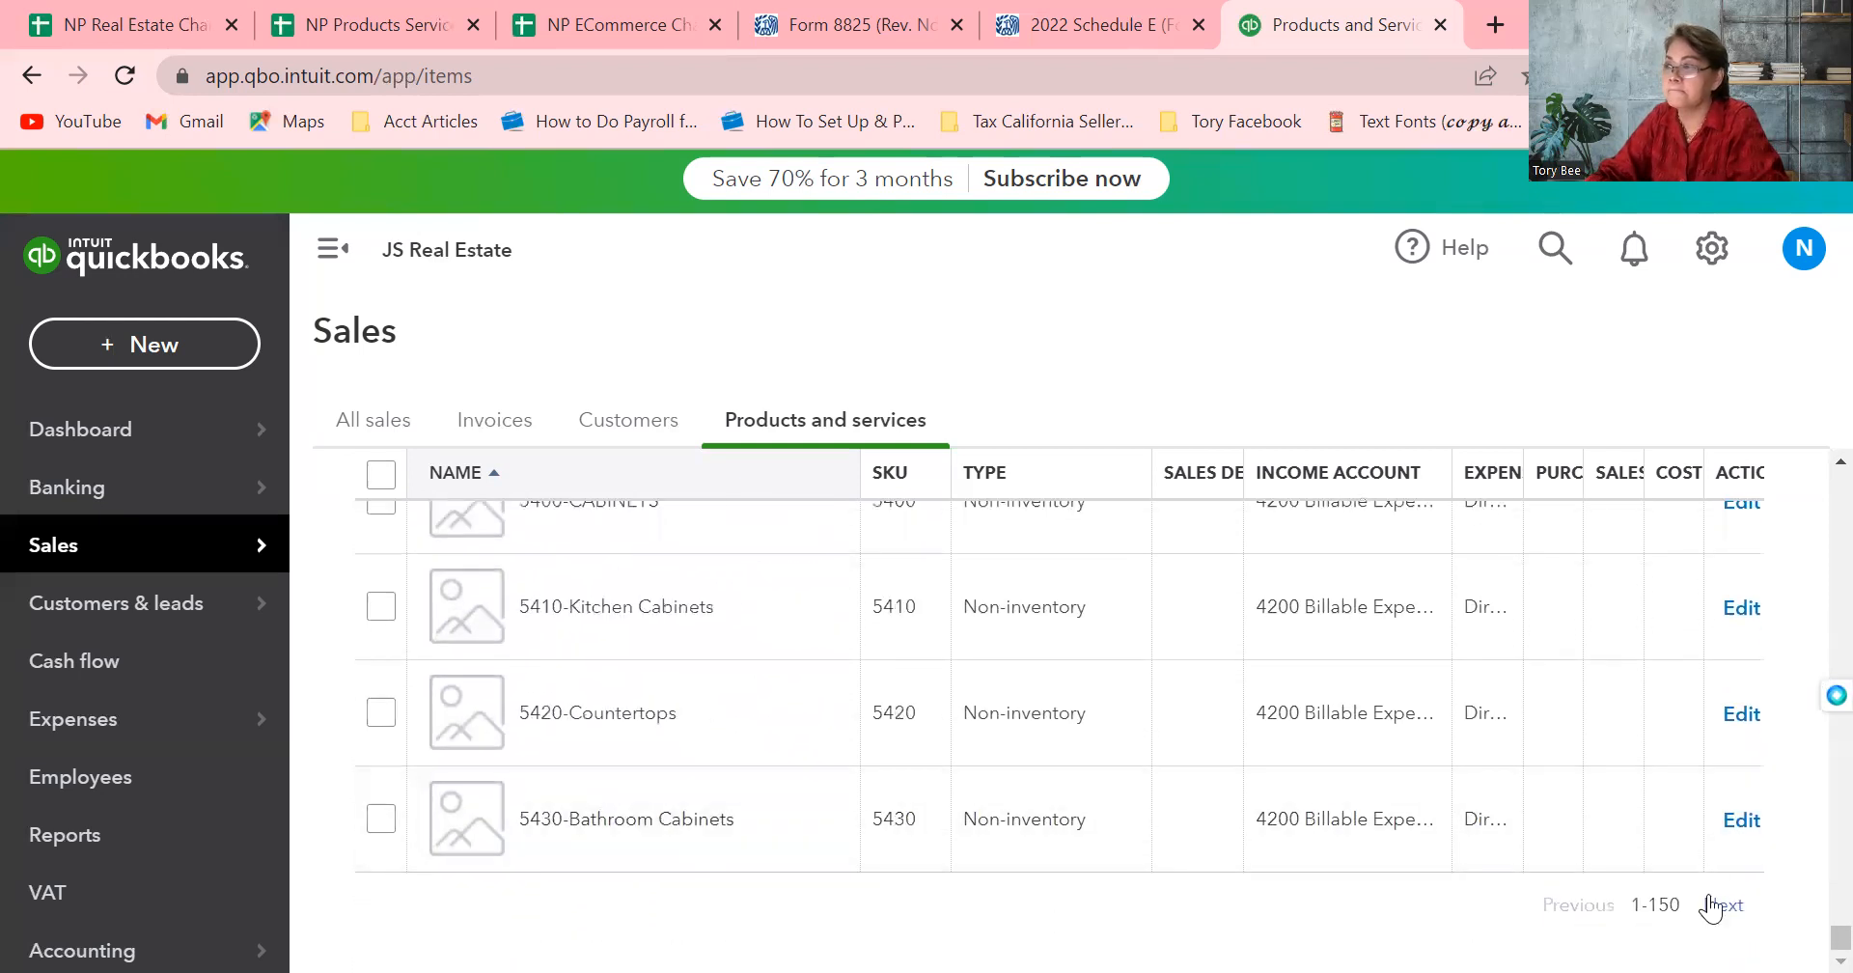
Review the landscaping through repair and maintenance items on the second page again and close the QuickBooks page
click(1721, 908)
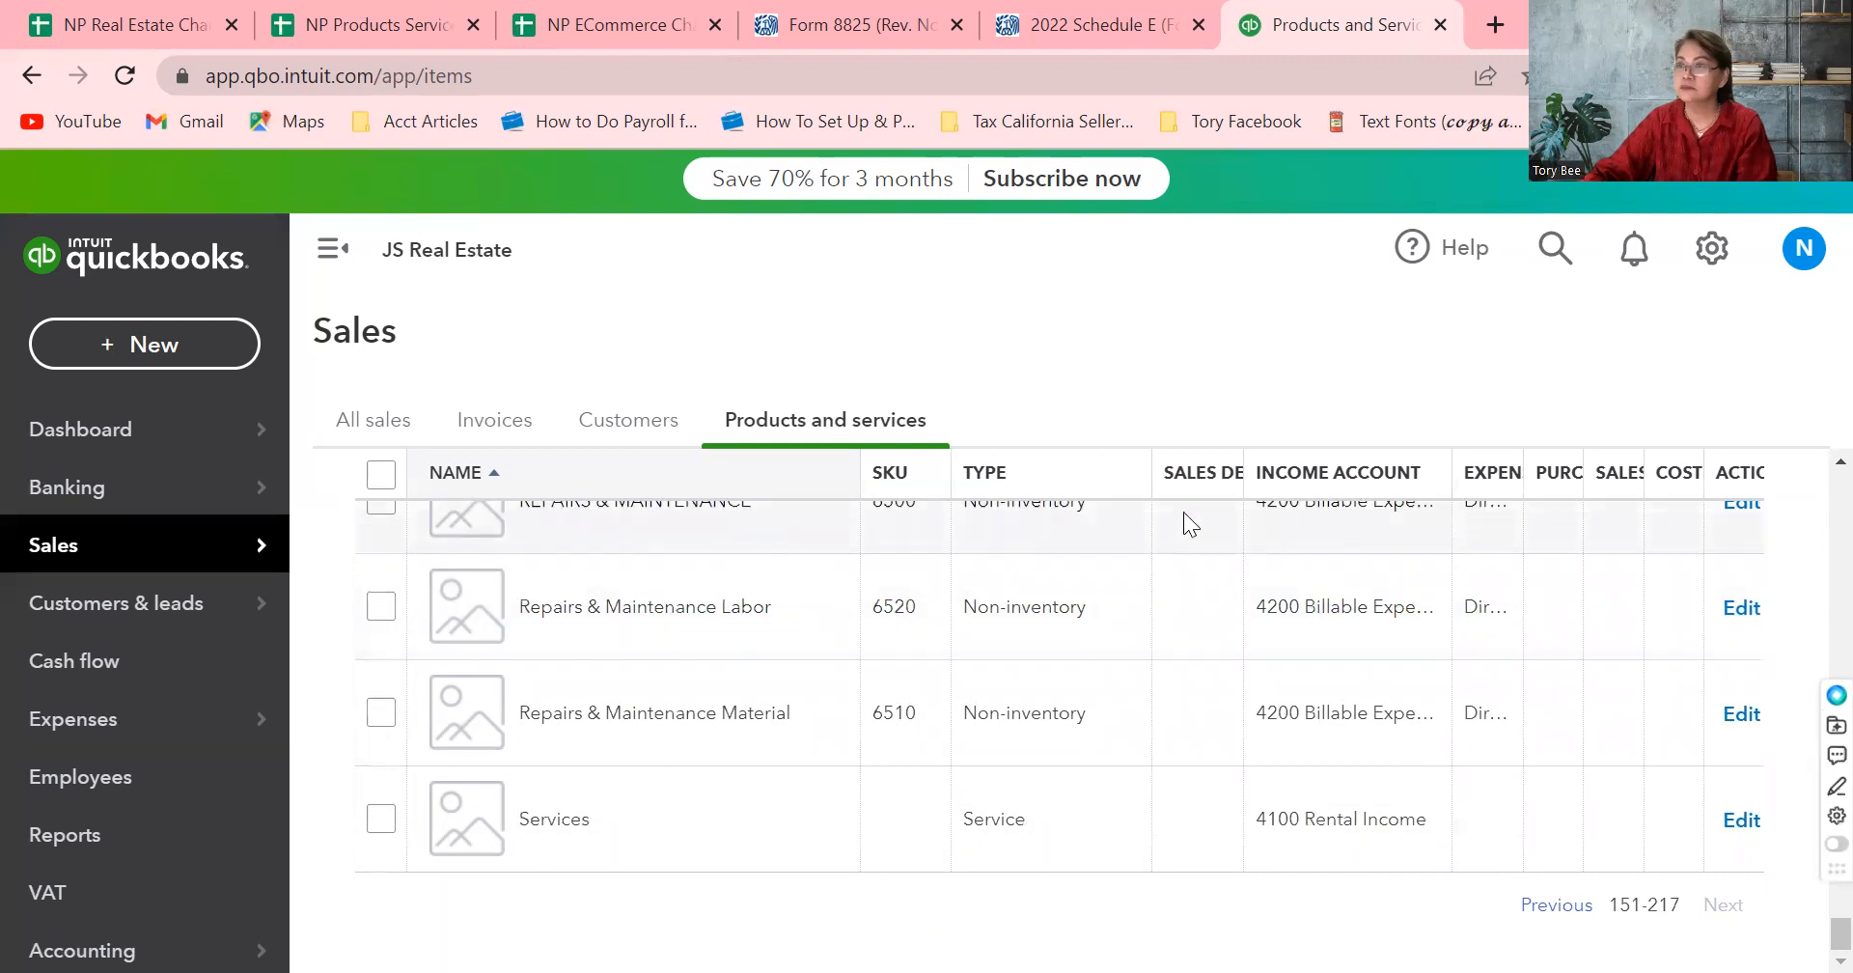
scroll(1119, 530, up, 3)
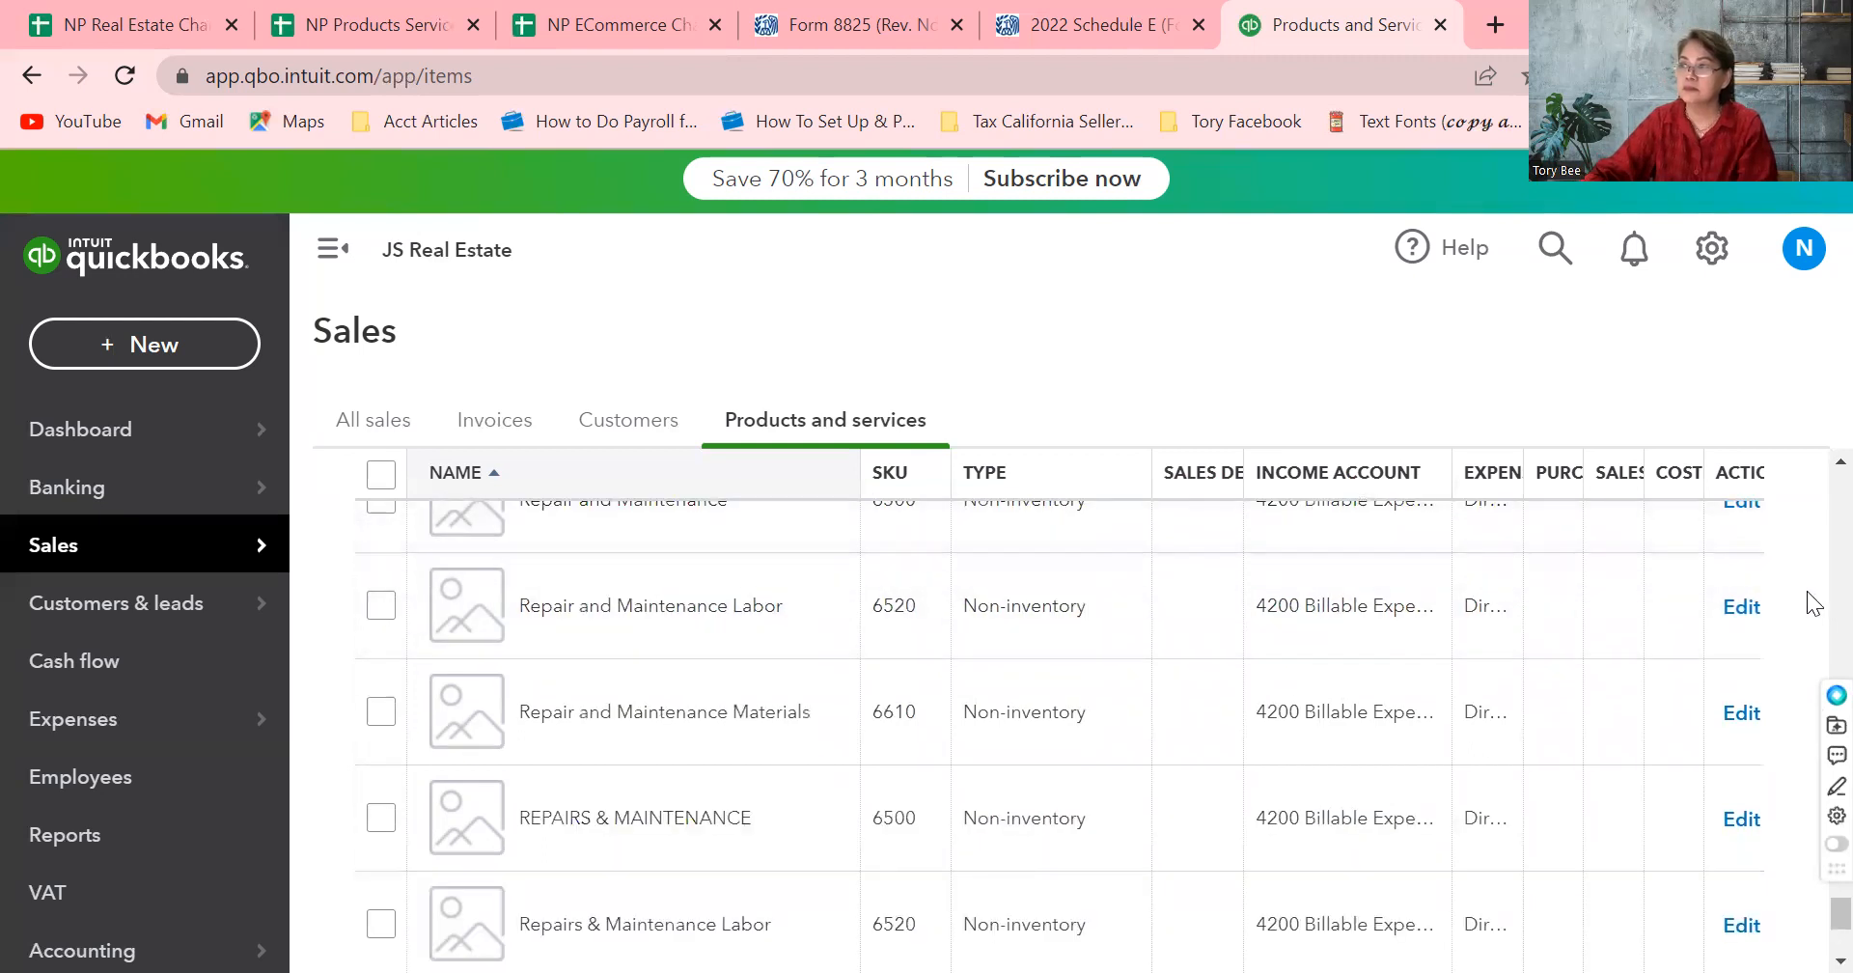
scroll(1812, 605, up, 20)
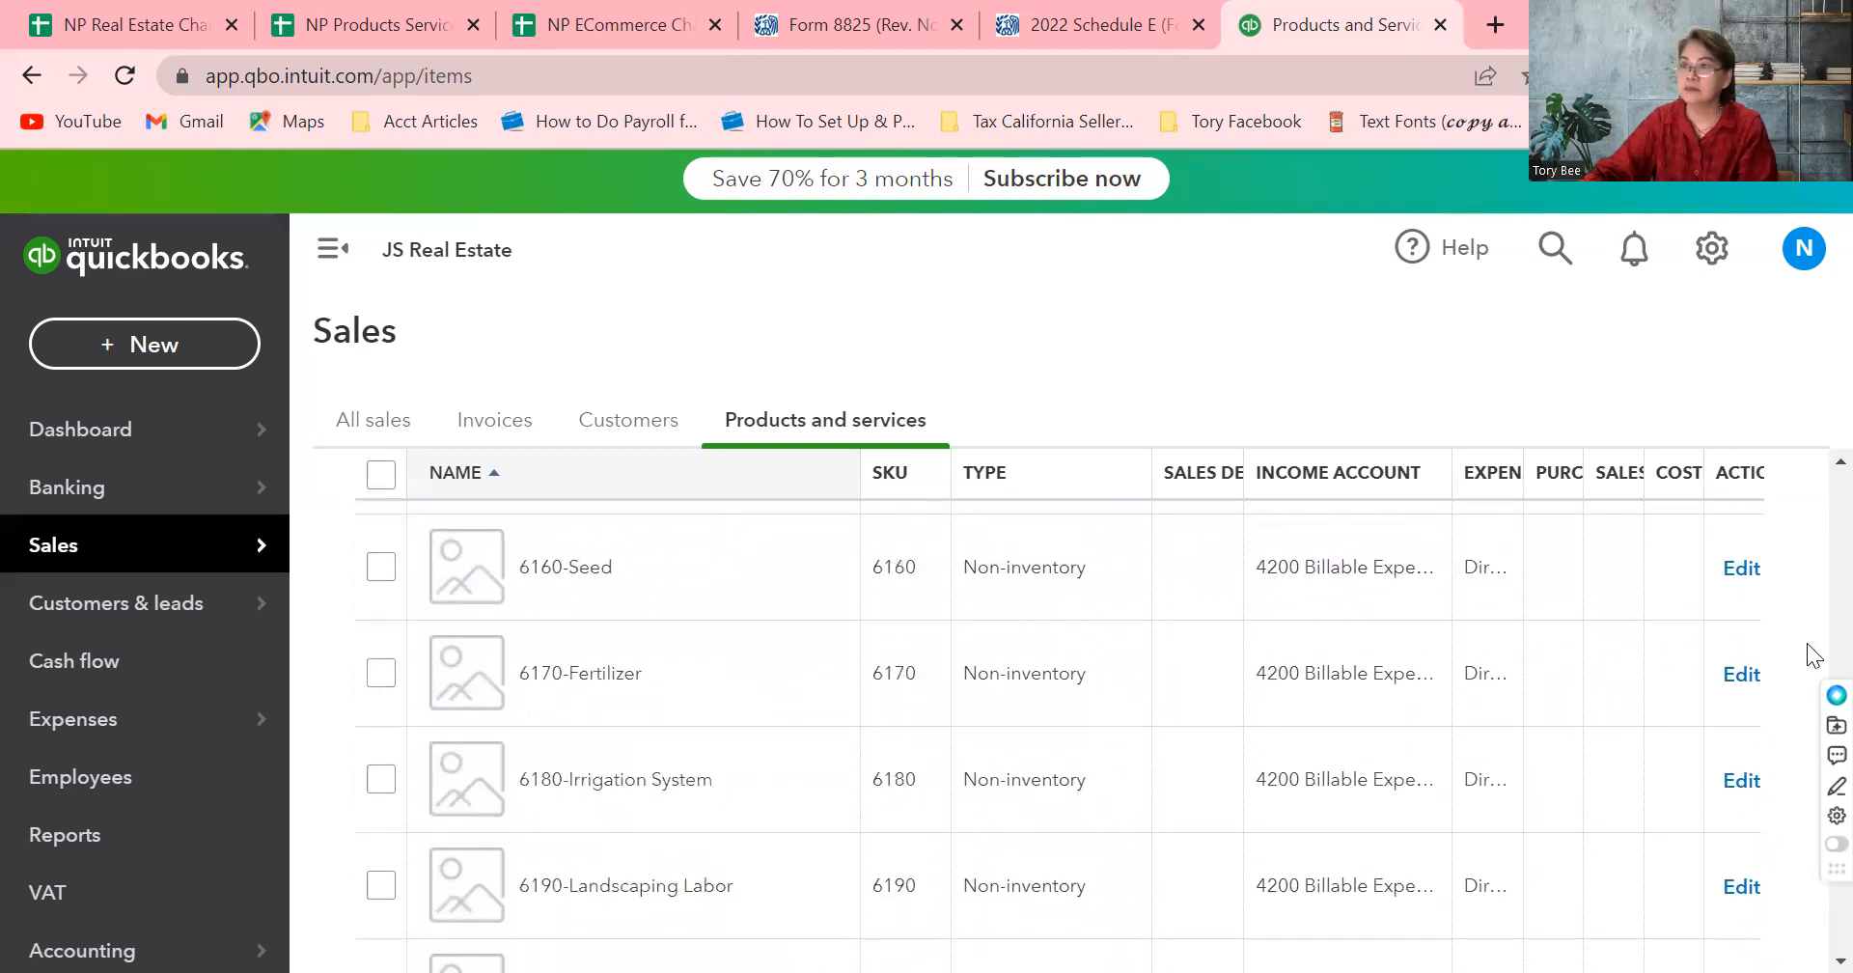
scroll(1811, 733, down, 10)
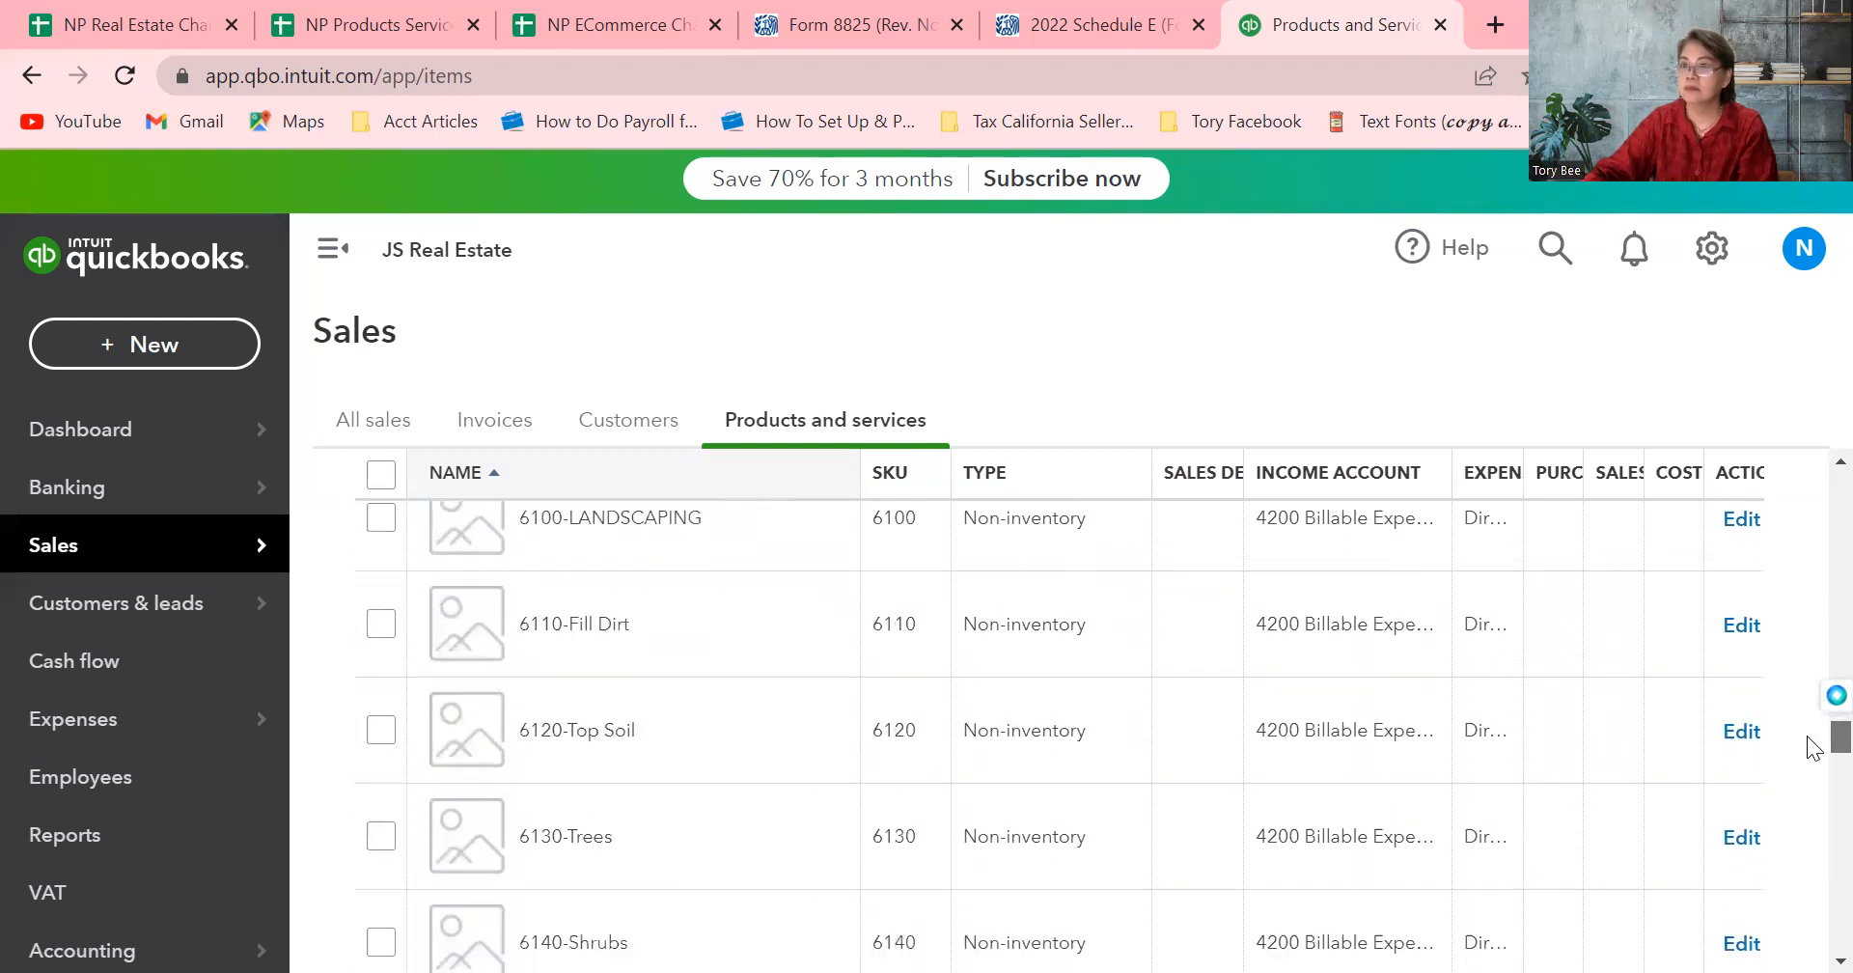
scroll(1812, 748, down, 3)
scroll(1814, 769, down, 4)
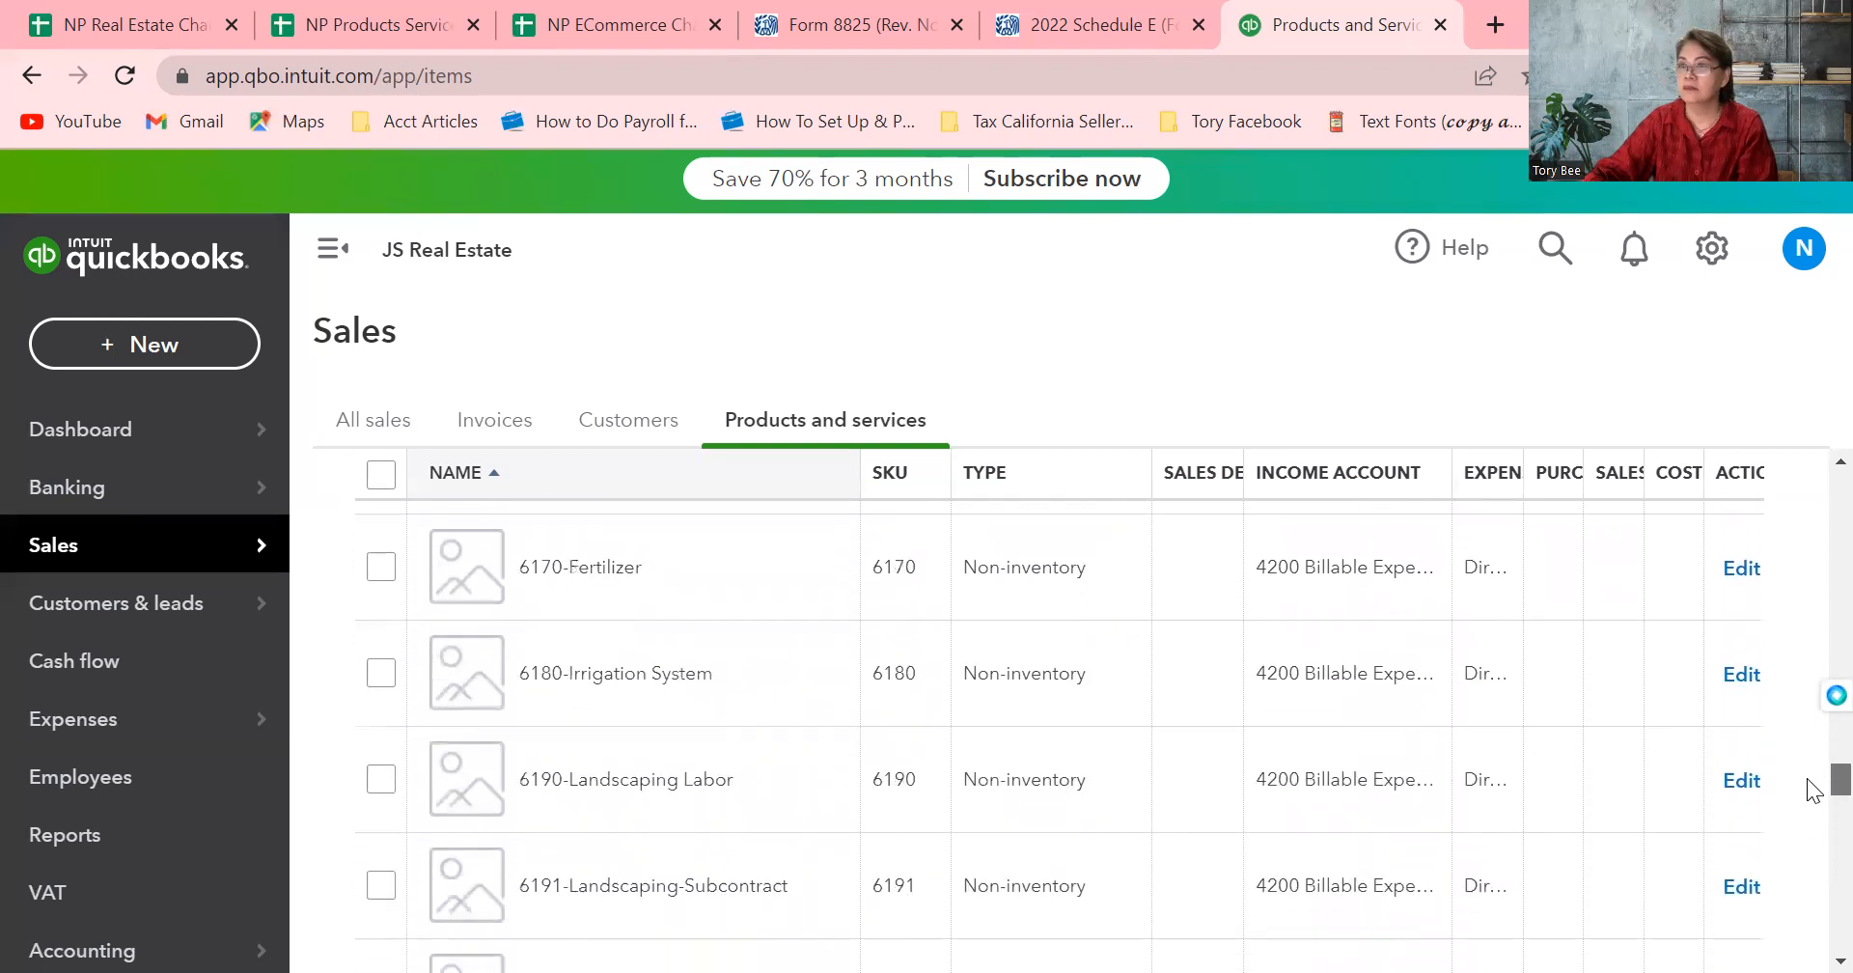
scroll(1811, 789, down, 9)
scroll(1812, 838, down, 9)
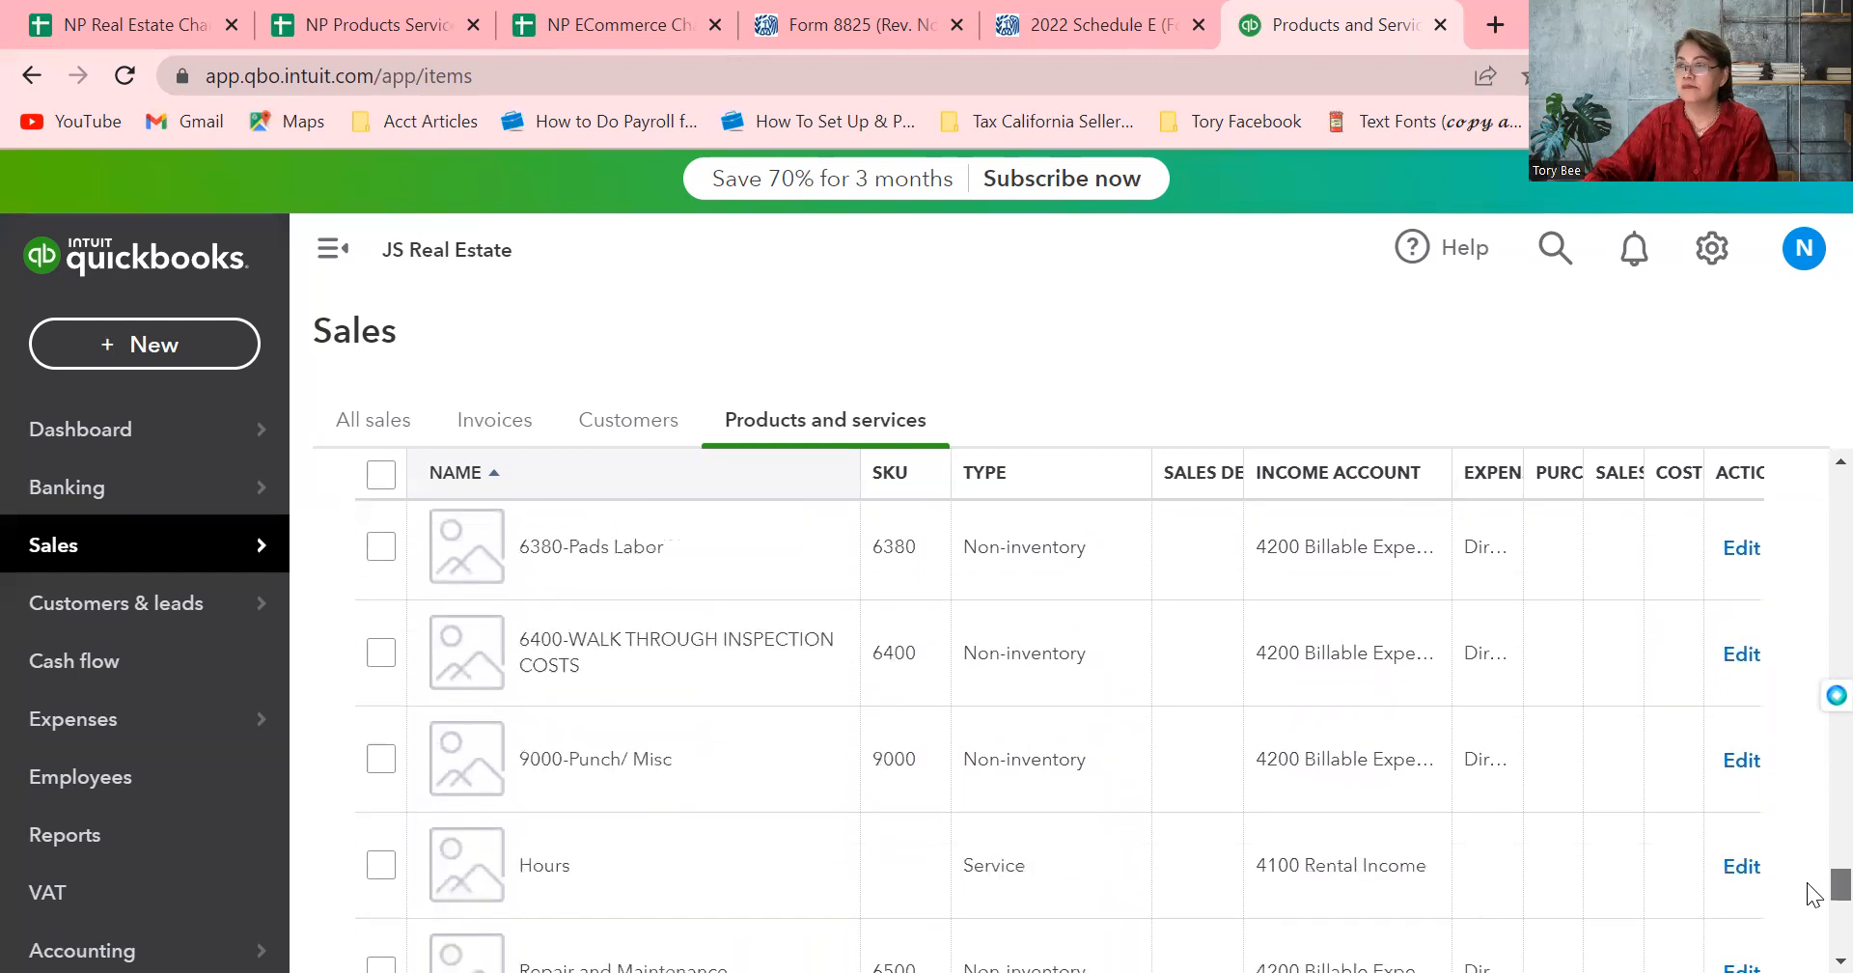
scroll(1813, 895, down, 5)
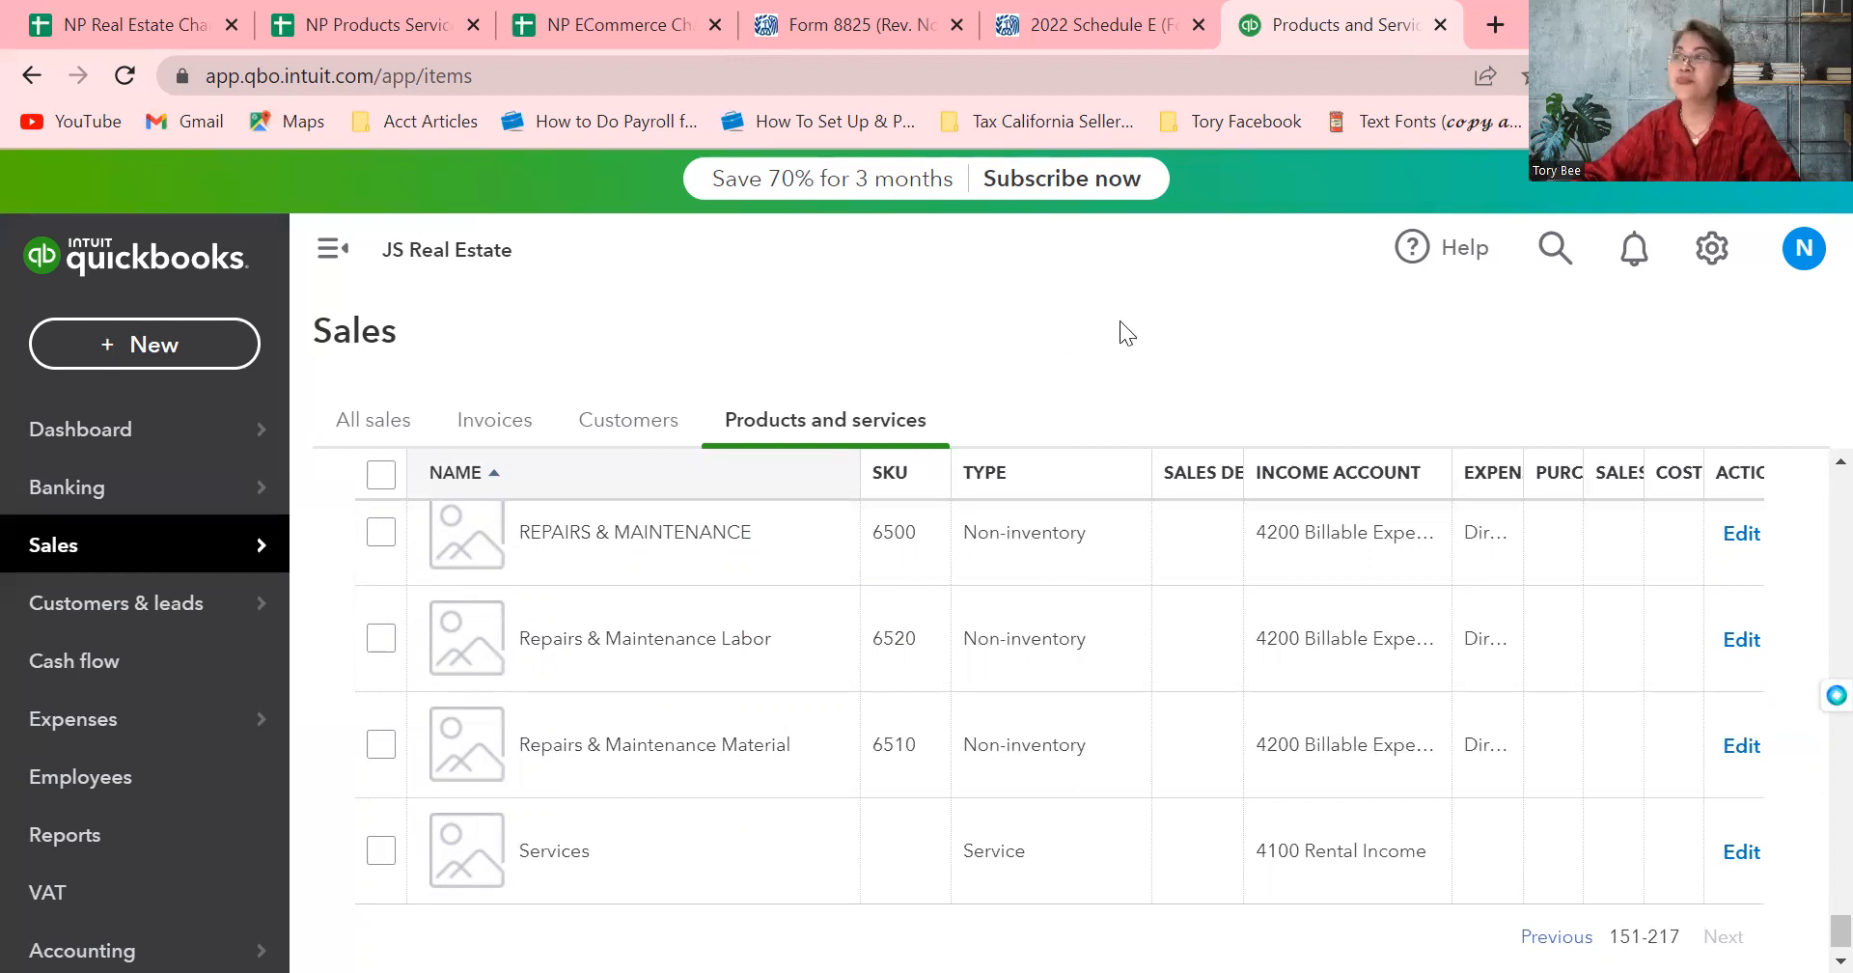
click(1440, 25)
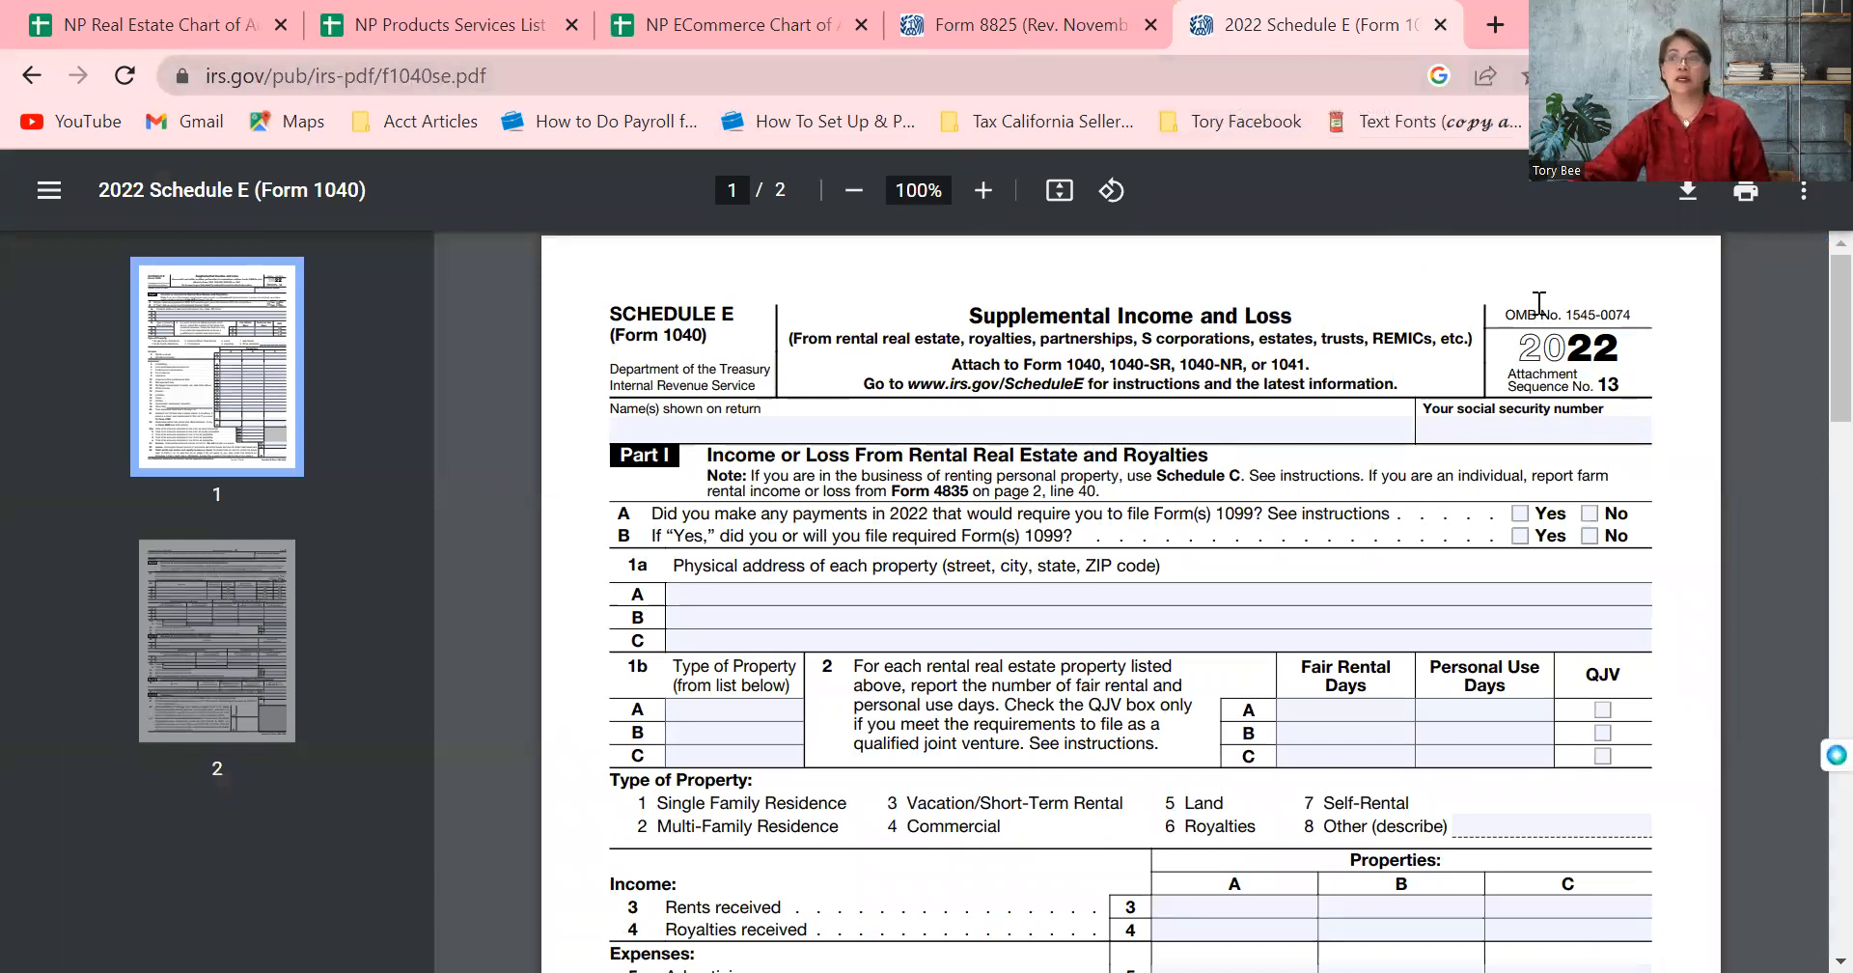
Close the Schedule E form and examine the e-commerce chart of accounts from the bank accounts through the website sales income accounts
click(1440, 25)
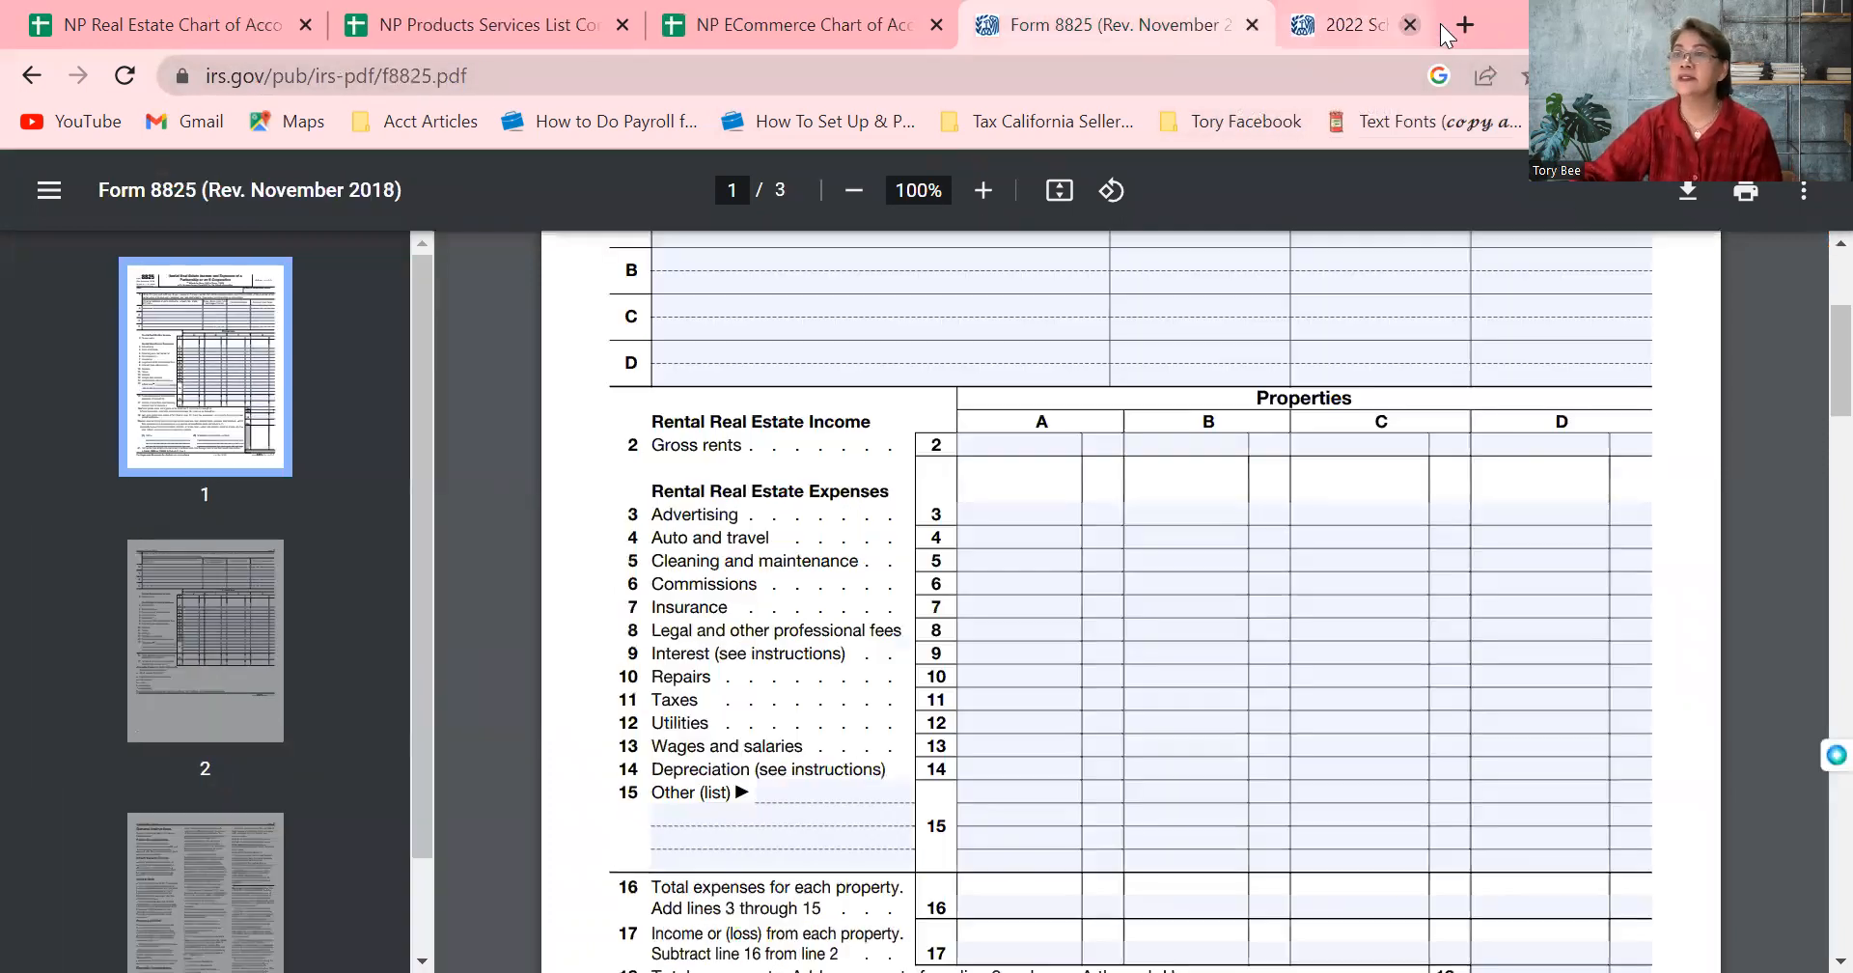
click(894, 33)
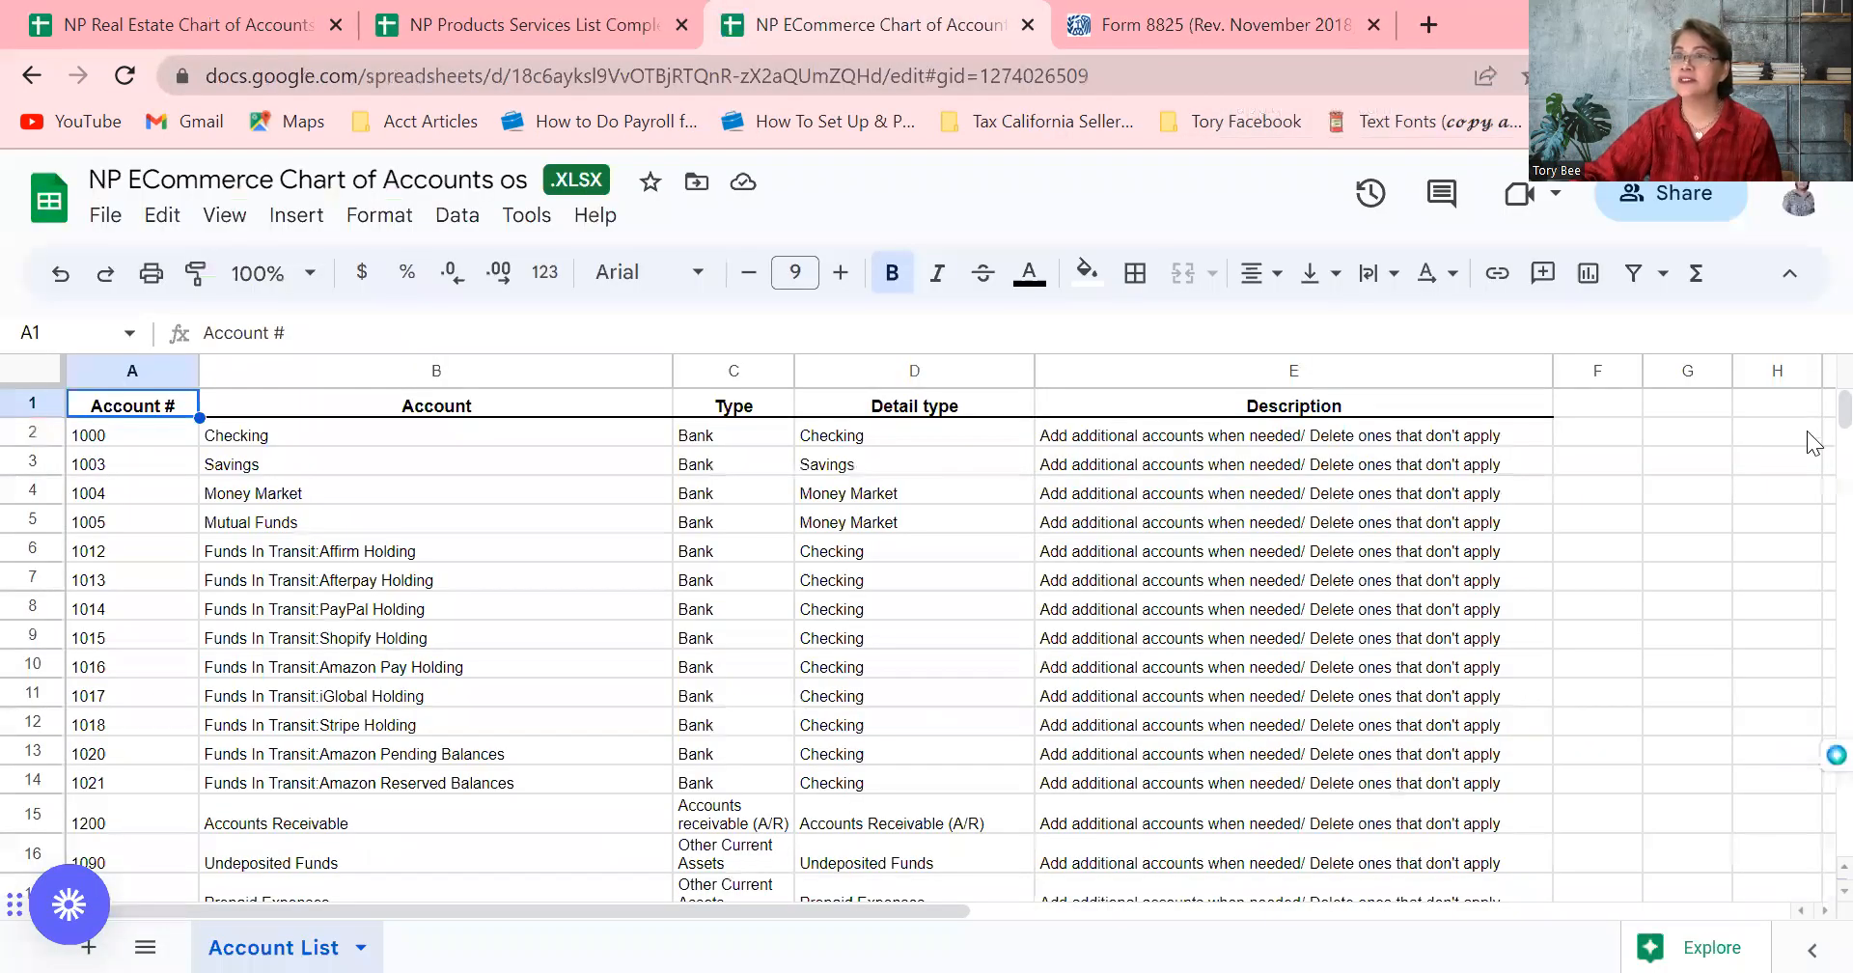
click(417, 442)
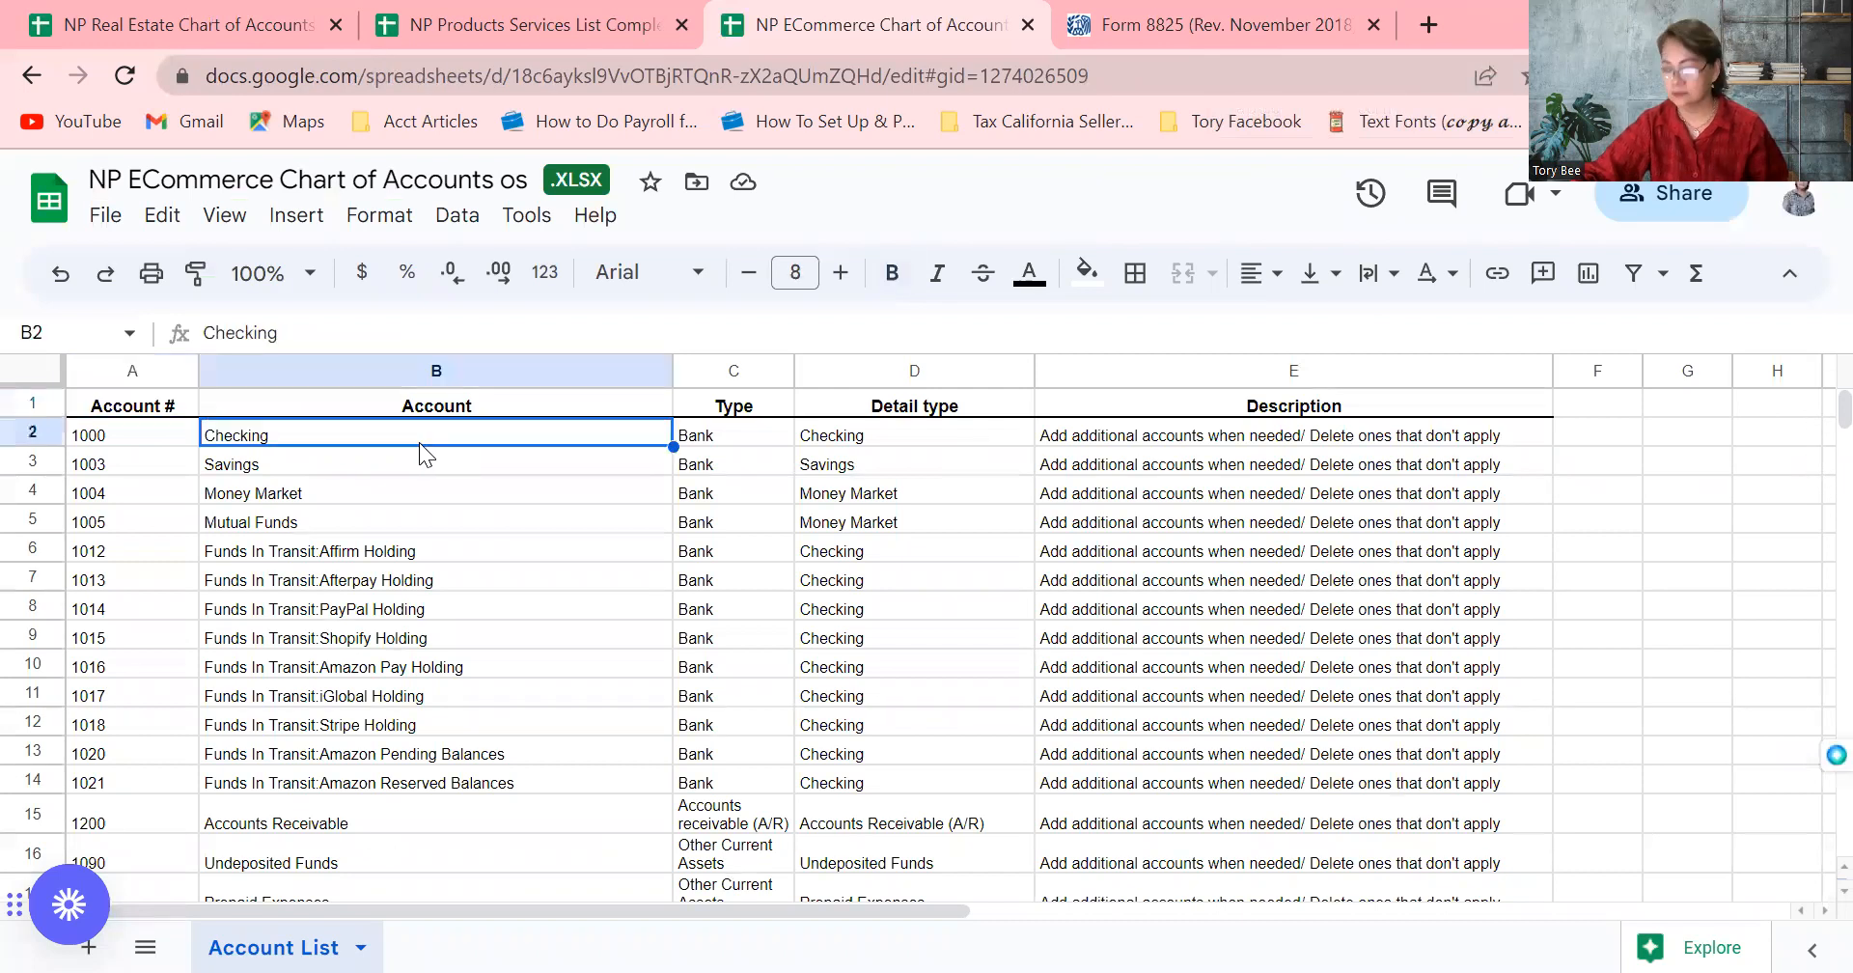
key(Down)
key(Down)
key(Down)
key(Down)
key(Down)
key(Down)
key(Down)
key(Down)
key(Down)
key(Down)
key(Down)
key(Down)
key(Down)
key(Down)
key(Down)
key(Down)
key(Down)
key(Down)
key(Down)
key(Down)
key(Down)
key(Down)
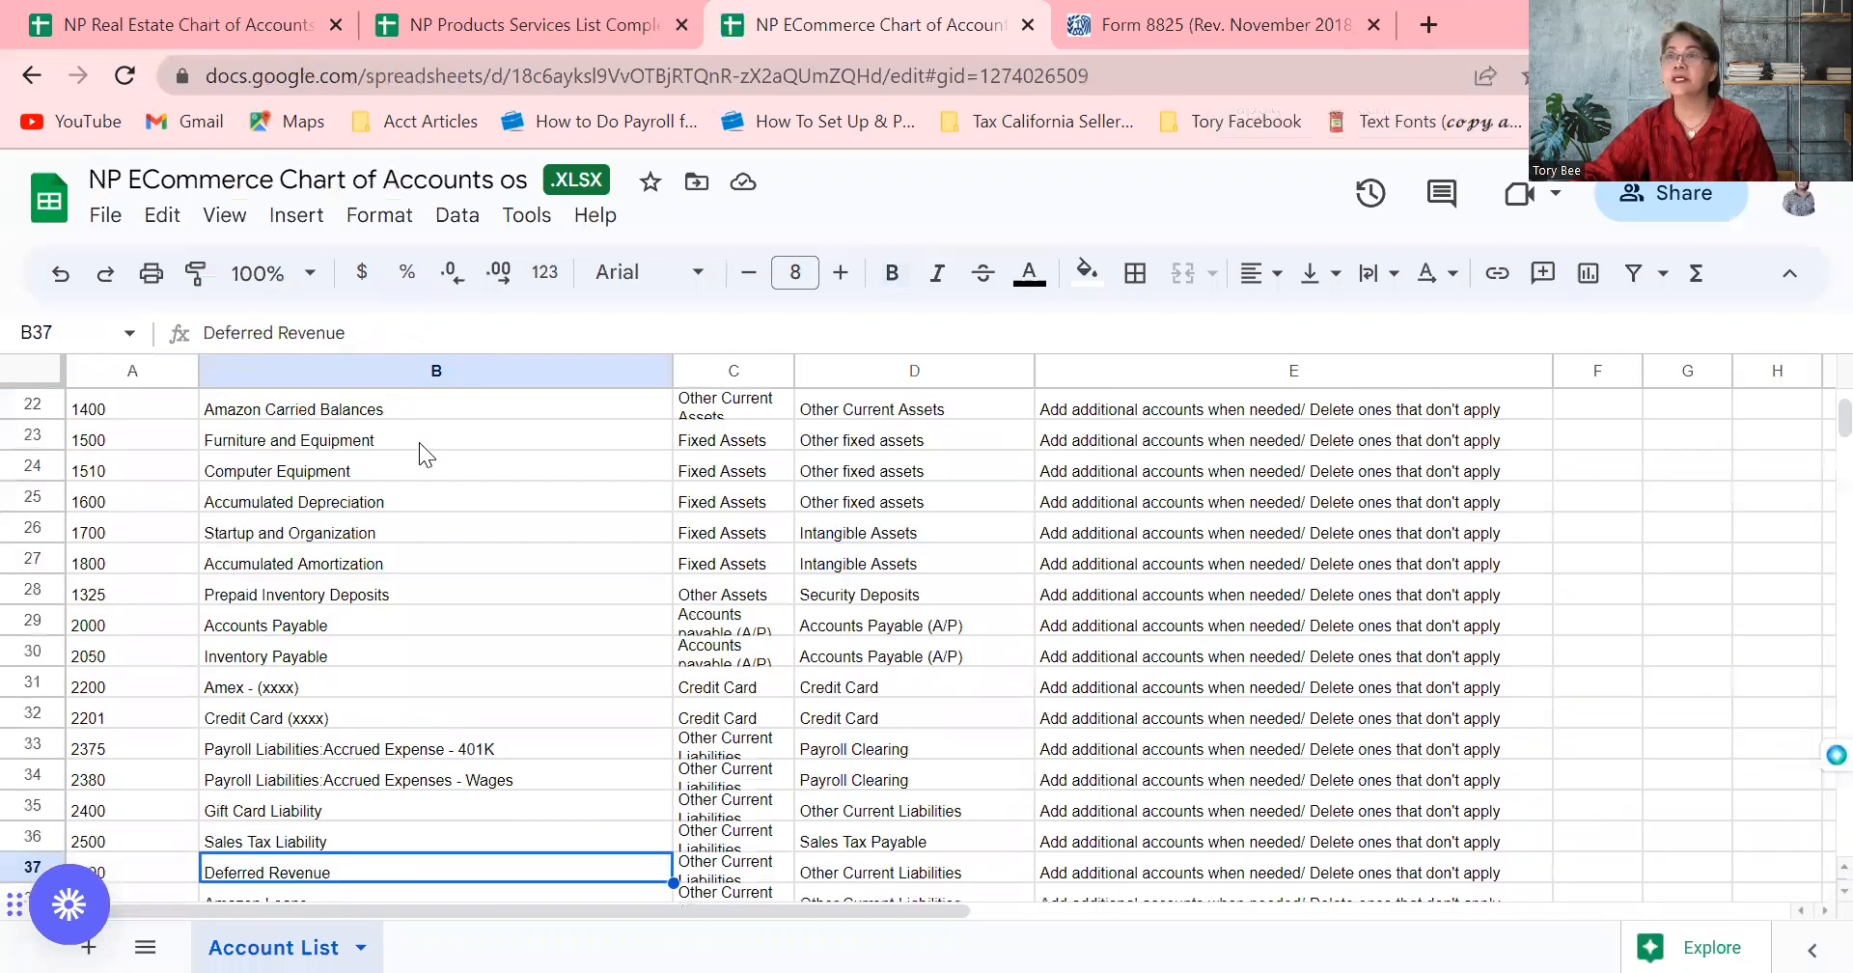
key(Down)
key(Down)
key(Down)
key(Down)
key(Down)
key(Down)
key(Down)
key(Down)
key(Down)
key(Down)
key(Down)
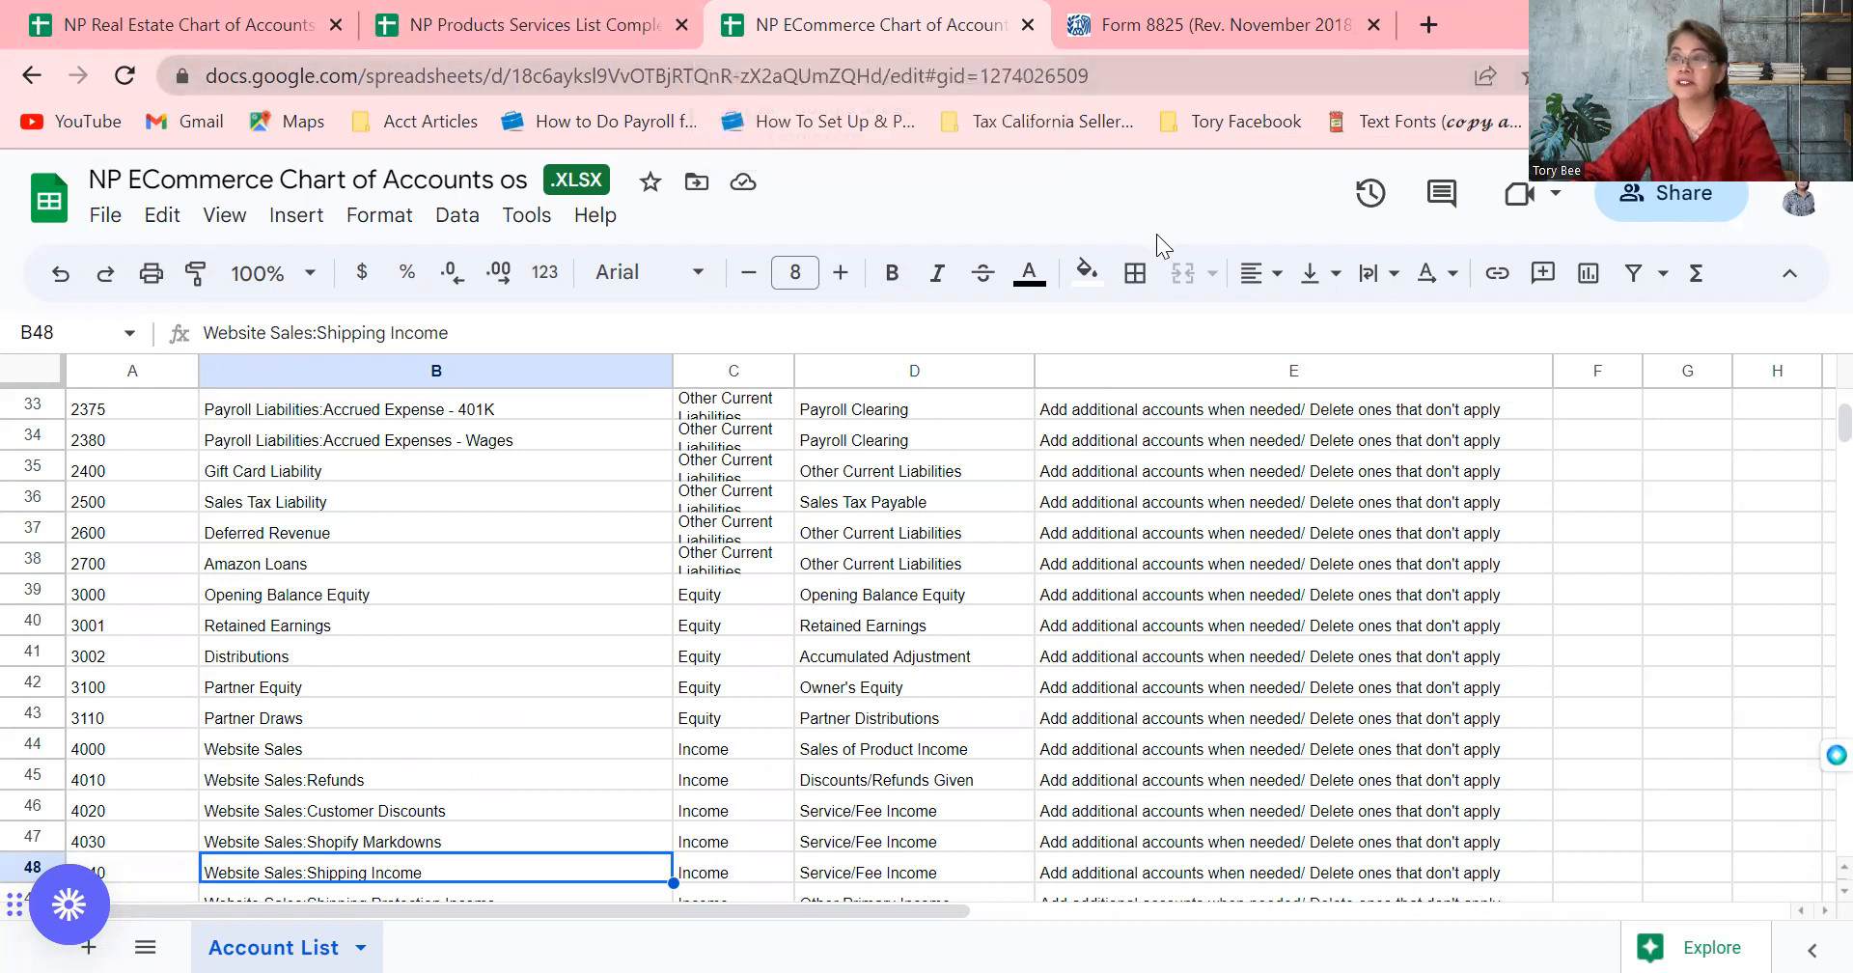
Switch to the NP Real Estate Chart of Accounts and review it upward from the expense accounts to the header row
click(193, 32)
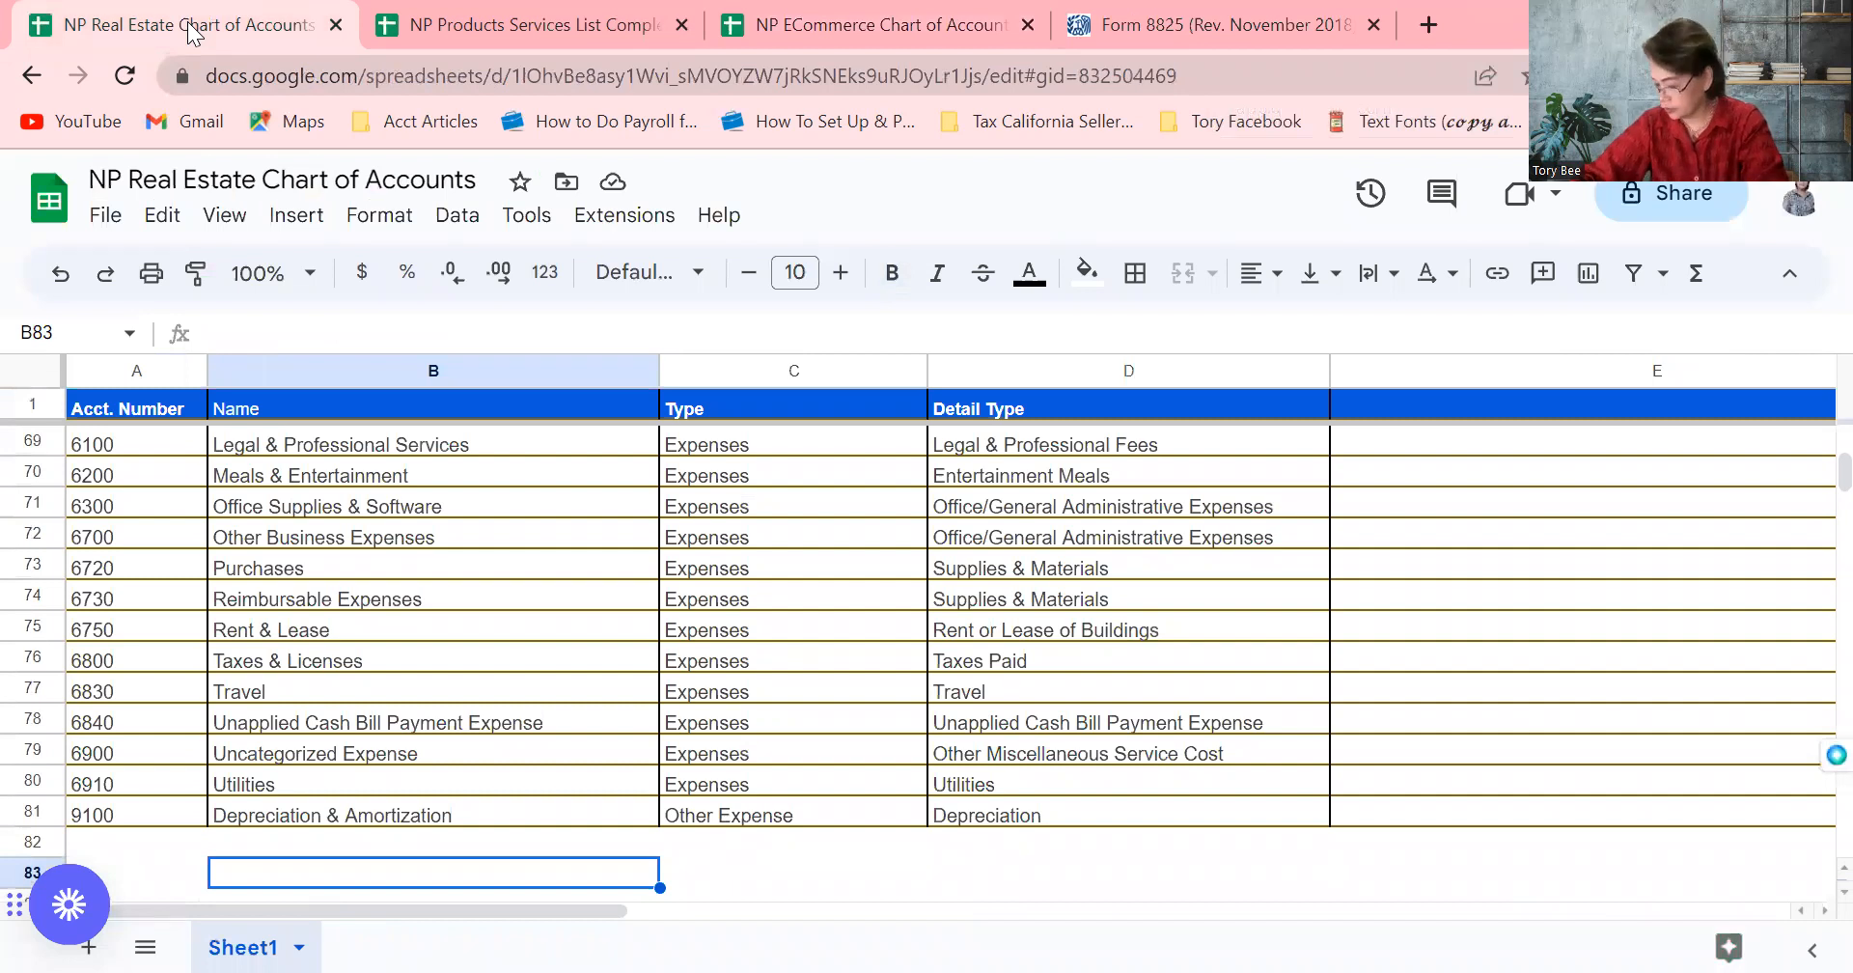
key(Up)
key(Up)
key(Up)
key(Up)
key(Up)
key(Up)
key(Up)
key(Up)
key(Up)
key(Up)
key(Up)
key(Up)
key(Up)
key(Up)
key(Up)
key(Up)
key(Up)
key(Up)
key(Up)
key(Up)
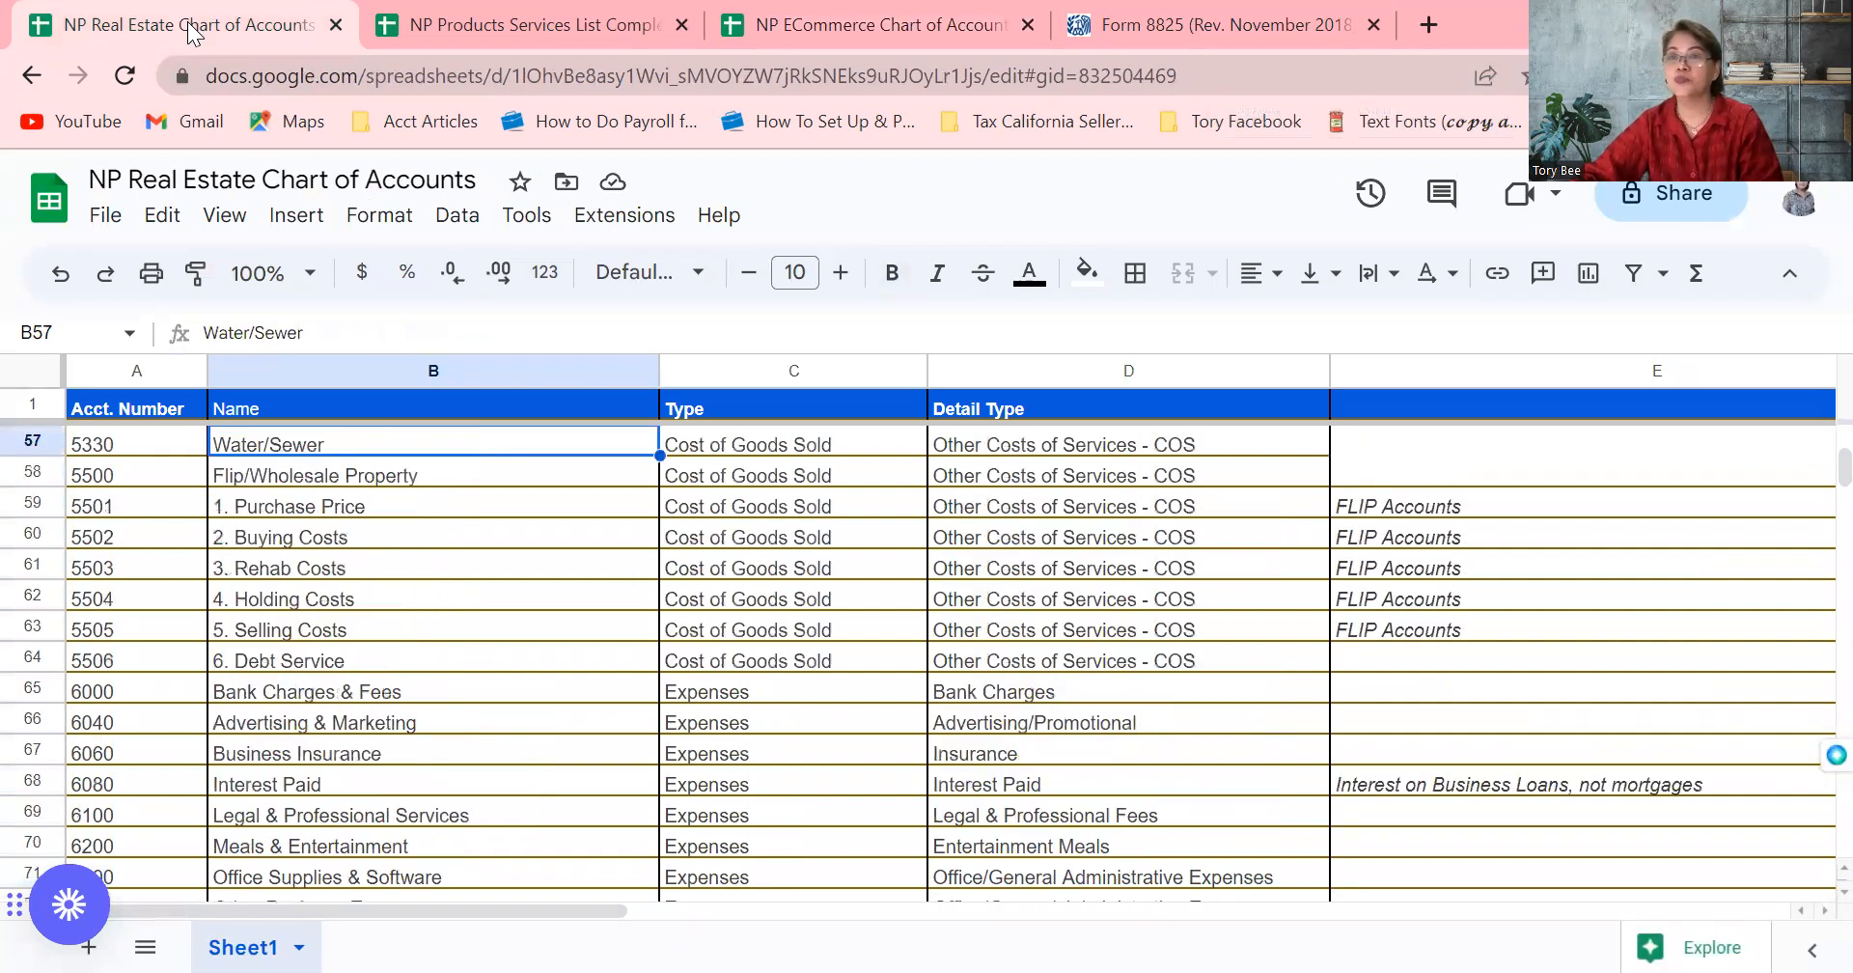
key(Up)
key(Up)
key(Up)
key(Up)
key(Up)
key(Up)
key(Up)
key(Up)
key(Up)
key(Up)
key(Up)
key(Up)
key(Up)
key(Up)
key(Up)
key(Up)
key(Up)
key(Up)
key(Up)
key(Up)
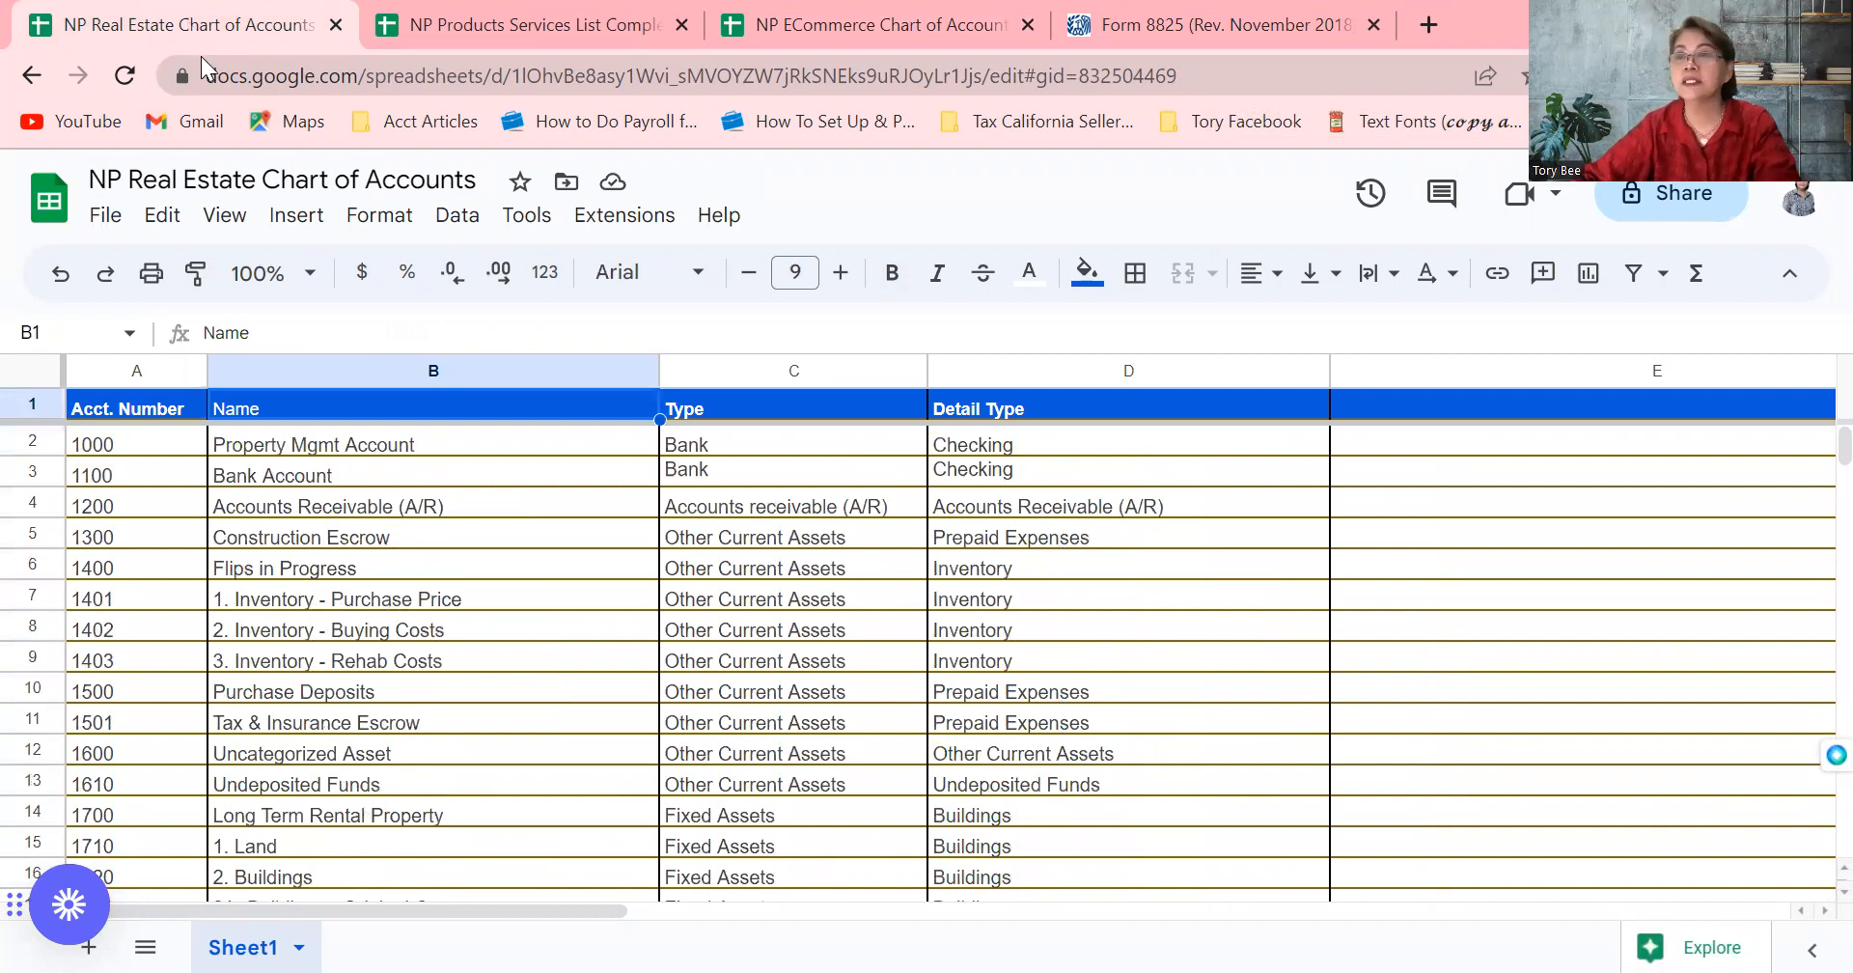
Examine the real estate accounts from Property Mgmt Account through the fixed assets, equity and income accounts to the first rental property expenses
click(496, 452)
key(Down)
key(Down)
key(Down)
key(Down)
key(Down)
key(Down)
key(Down)
key(Down)
key(Down)
key(Down)
key(Down)
key(Down)
key(Down)
key(Down)
key(Down)
key(Down)
key(Down)
key(Down)
key(Down)
key(Down)
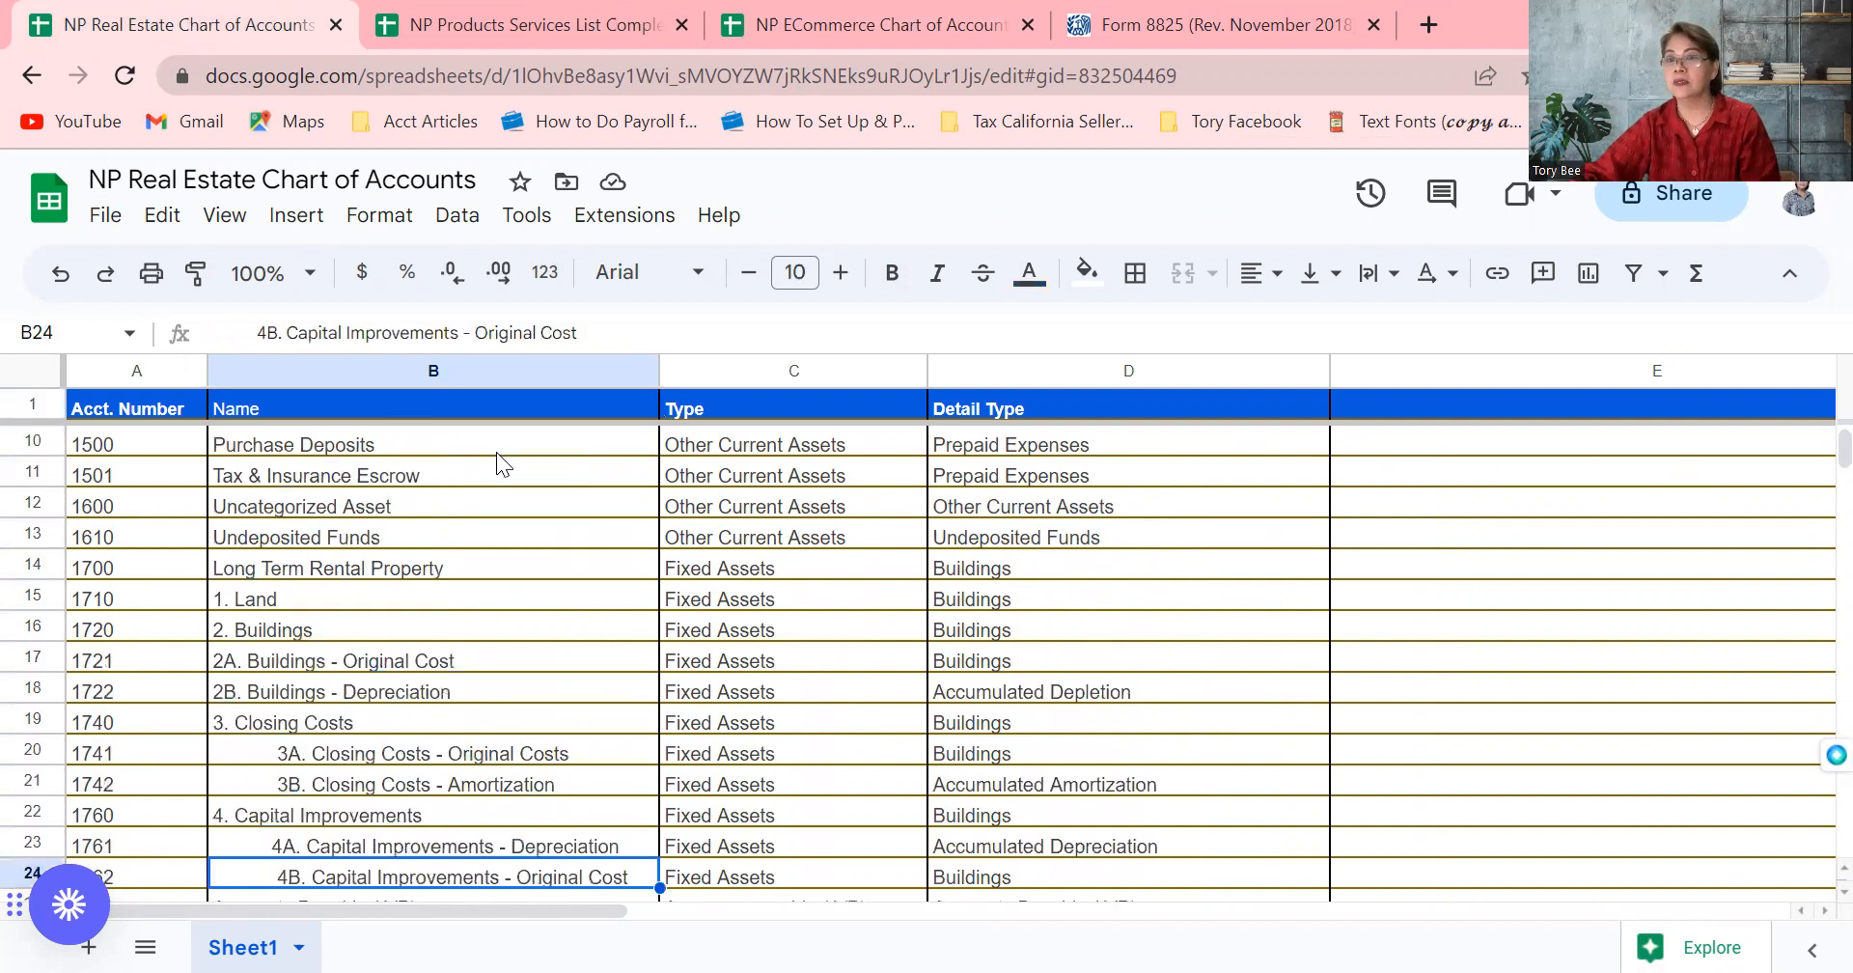
key(Down)
key(Down)
key(Down)
key(Down)
key(Down)
key(Down)
key(Down)
key(Down)
key(Down)
key(Down)
key(Down)
key(Down)
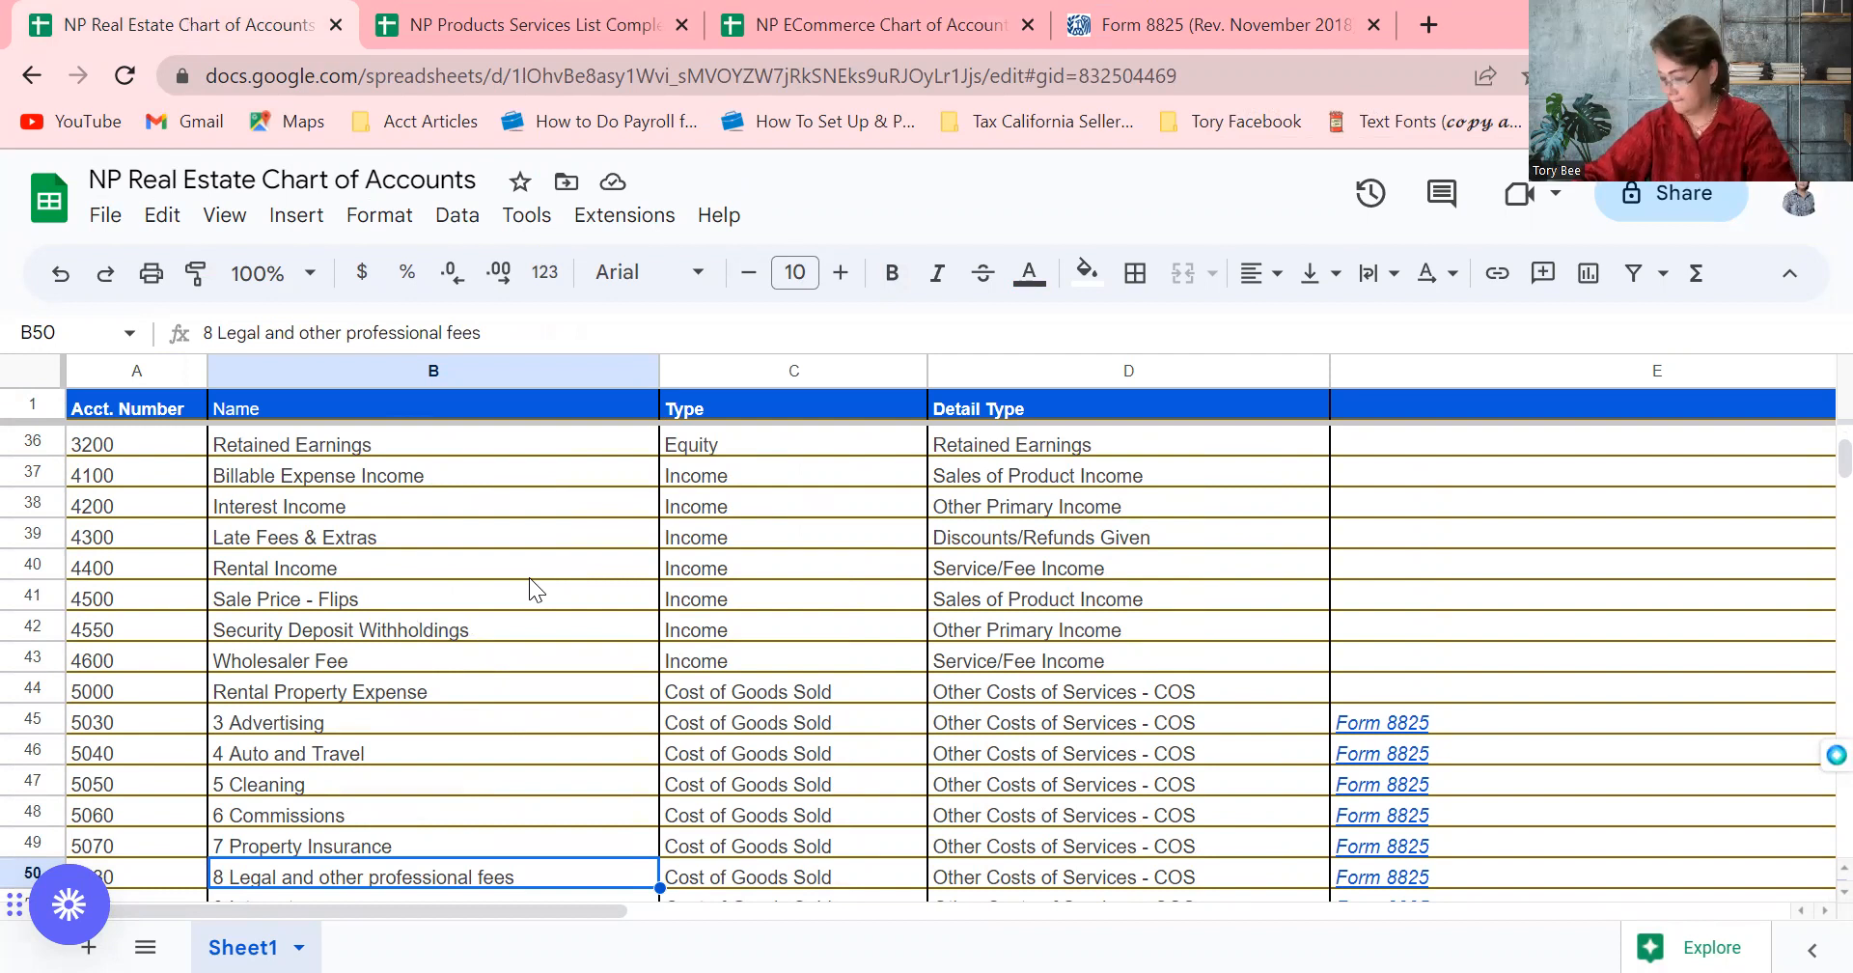
Examine the Form 8825 rental property expense accounts through the utilities and select the 10 Repairs and Maintenance account name
key(Down)
key(Down)
key(Down)
key(Down)
key(Down)
key(Down)
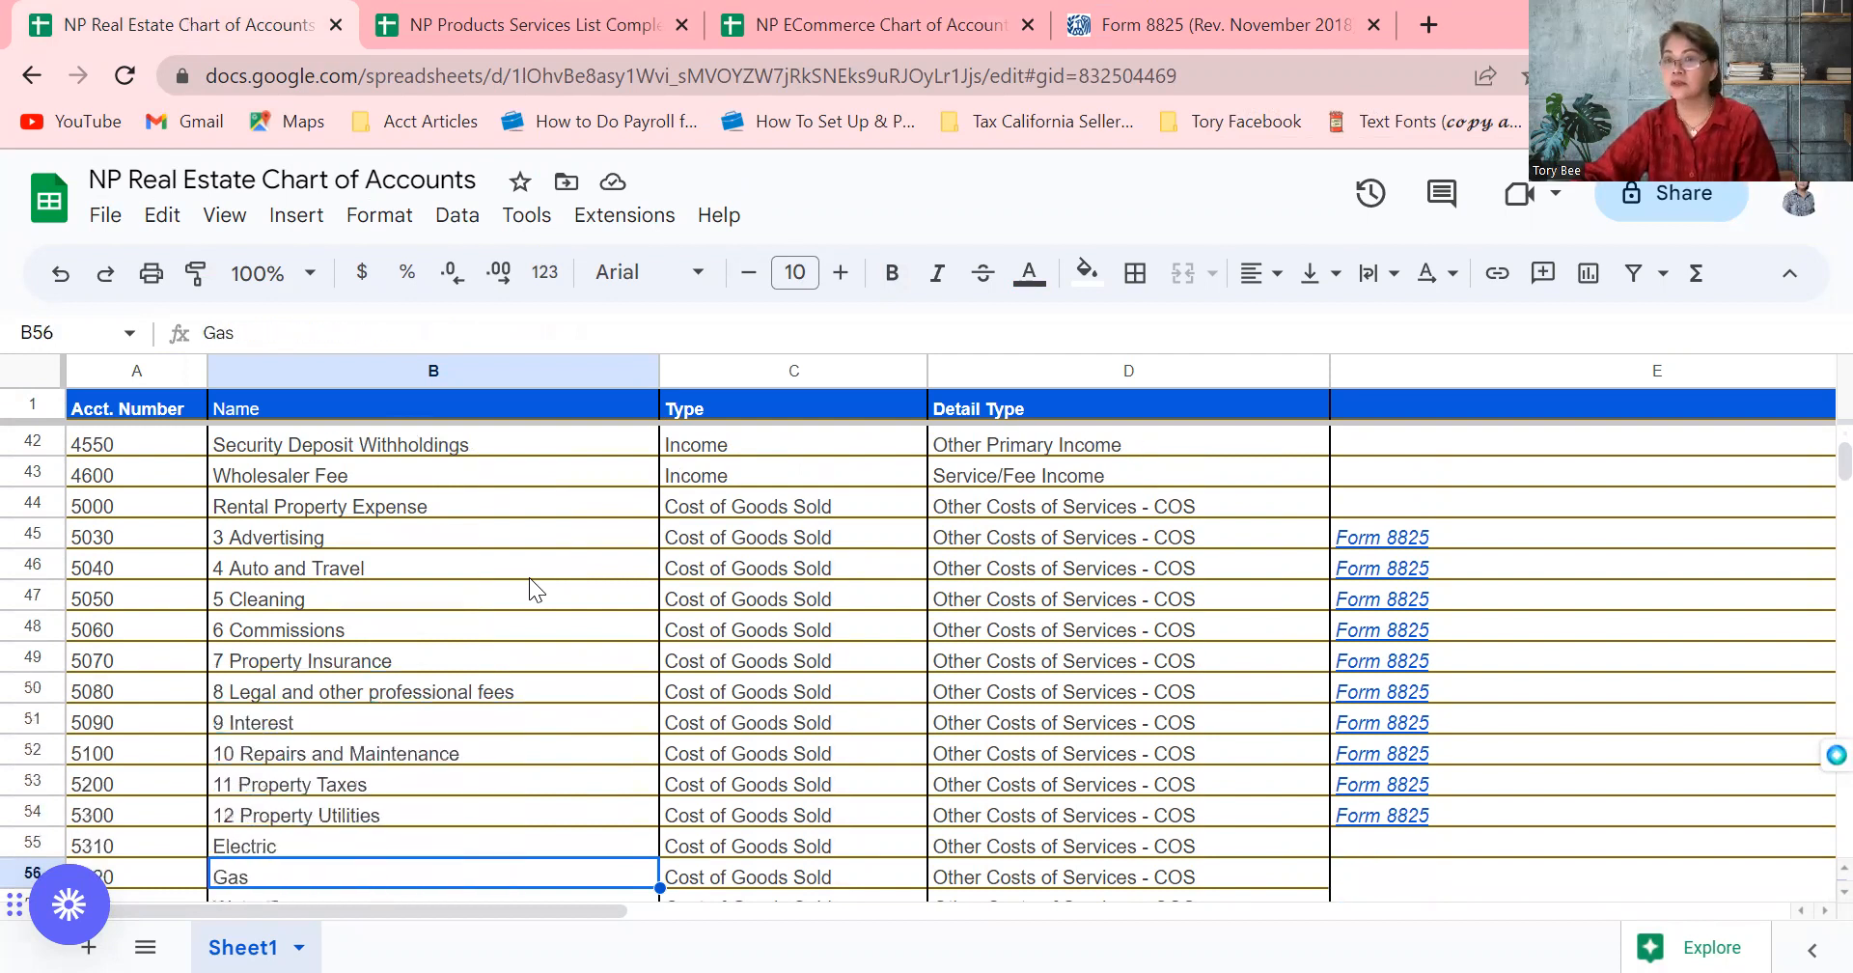
click(514, 748)
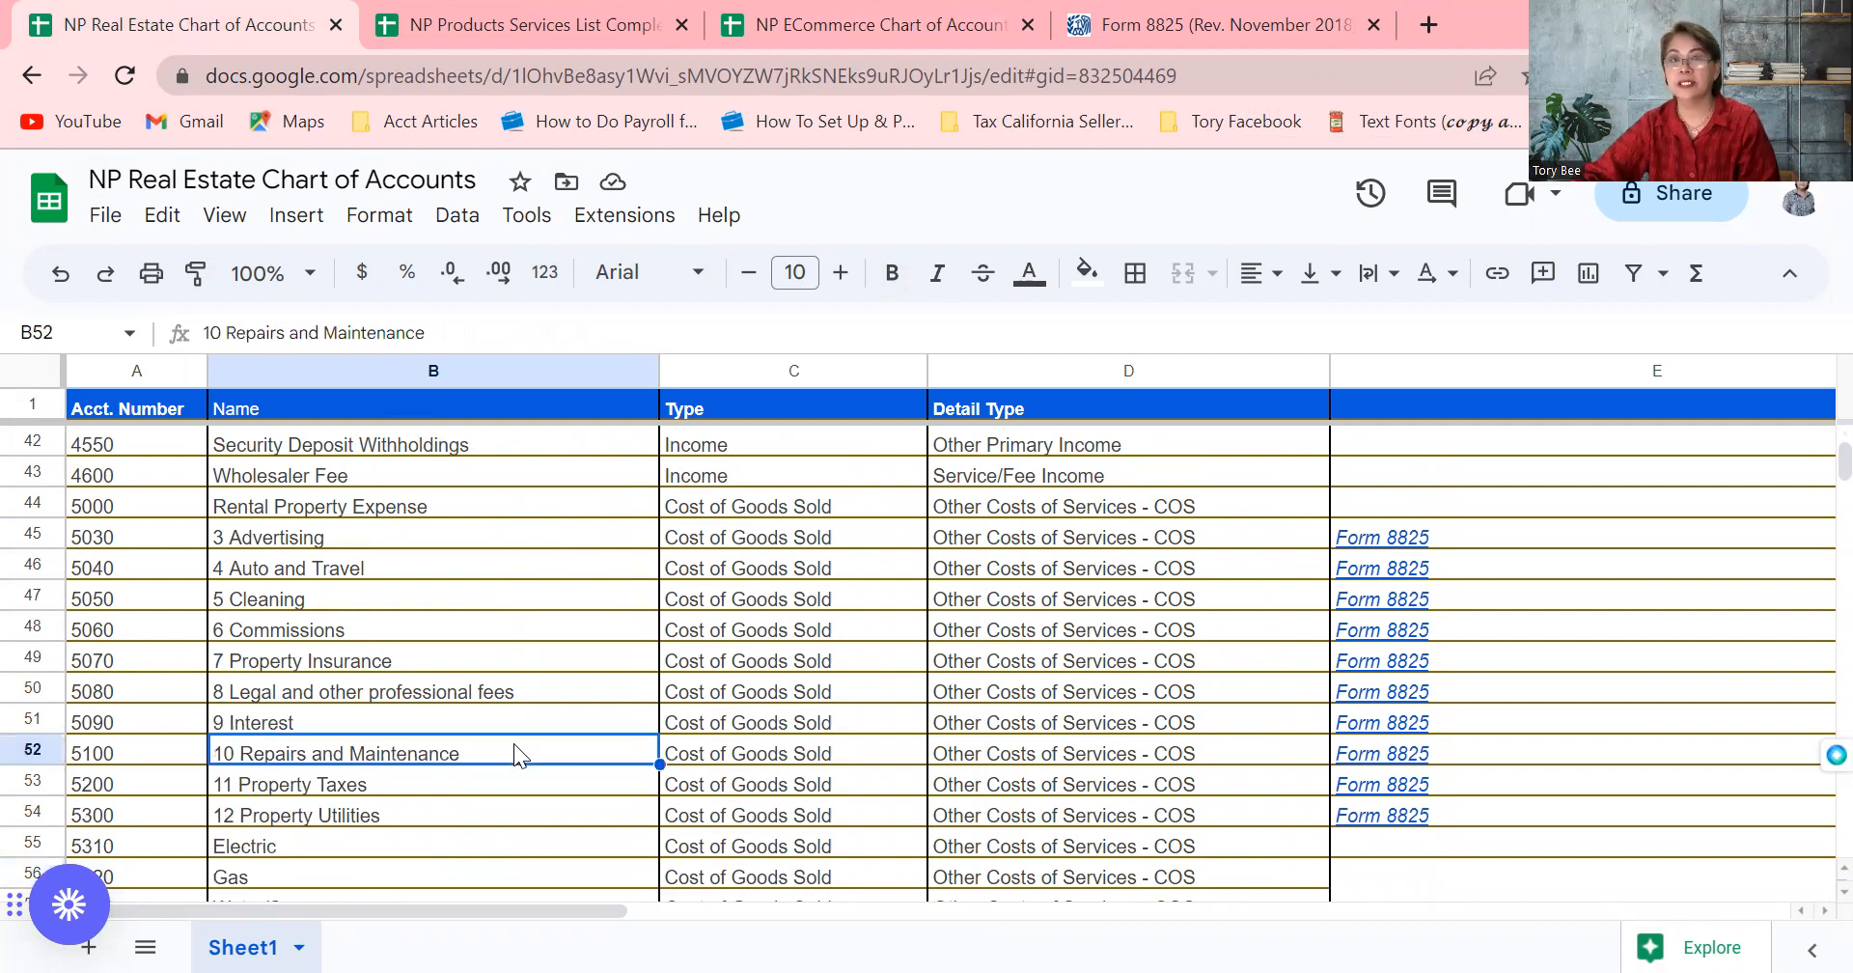